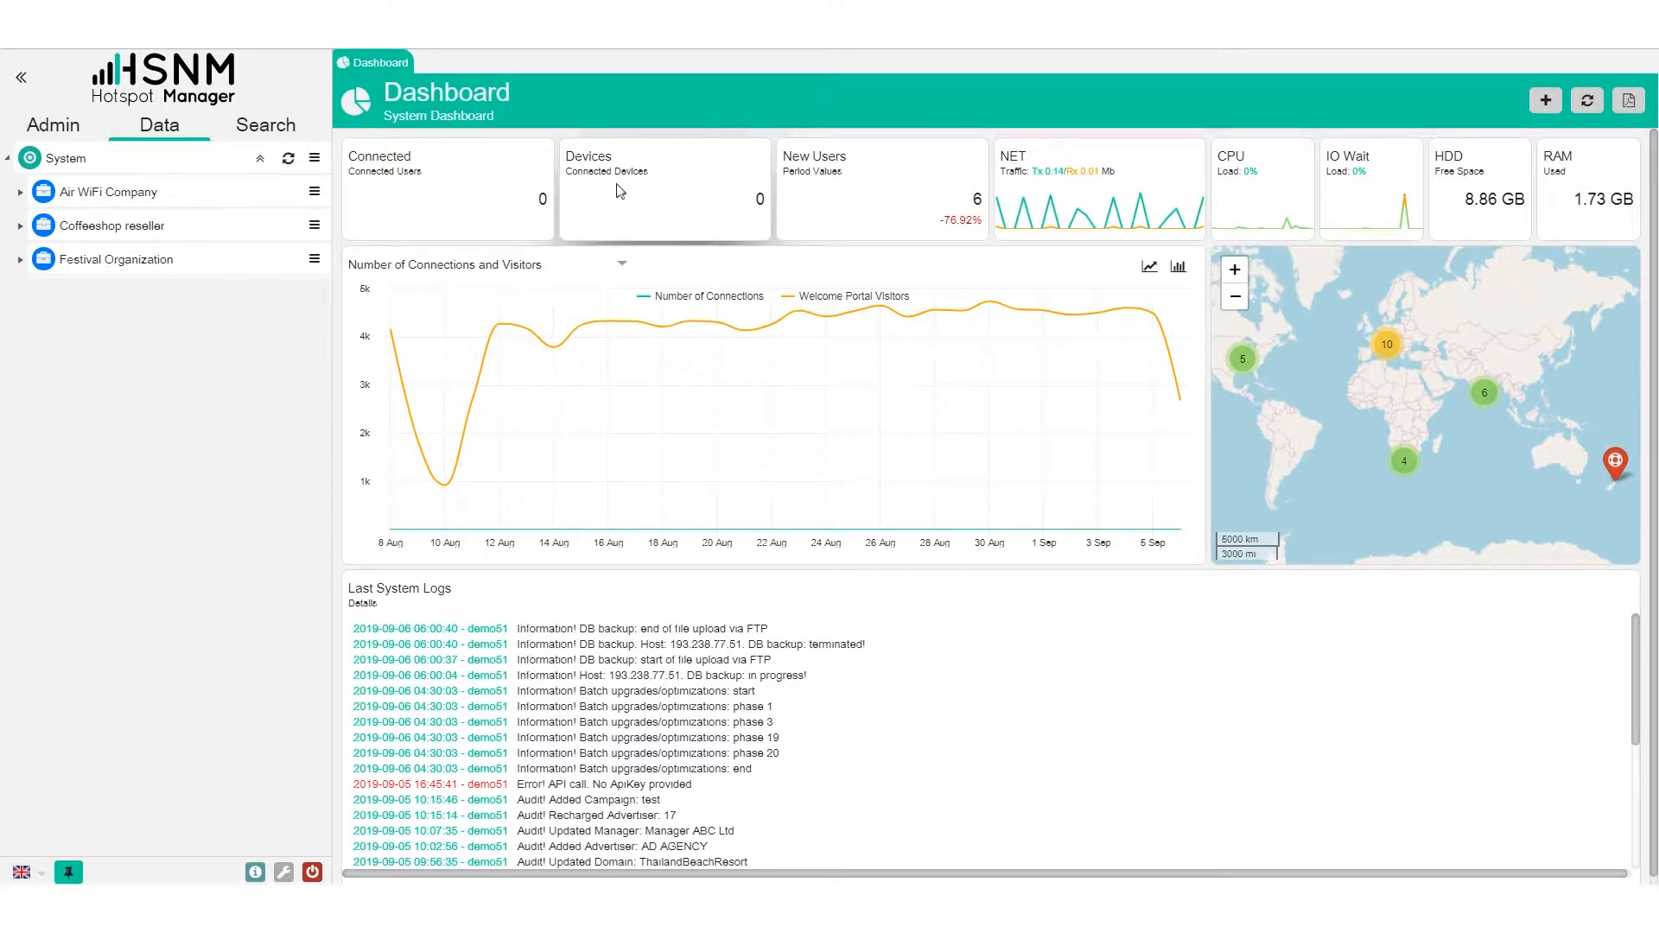
View the dashboard chart for Peak Daily Connections on Hourly Basis, Hours of Connection and Weekly Connections in turn
left_click(503, 267)
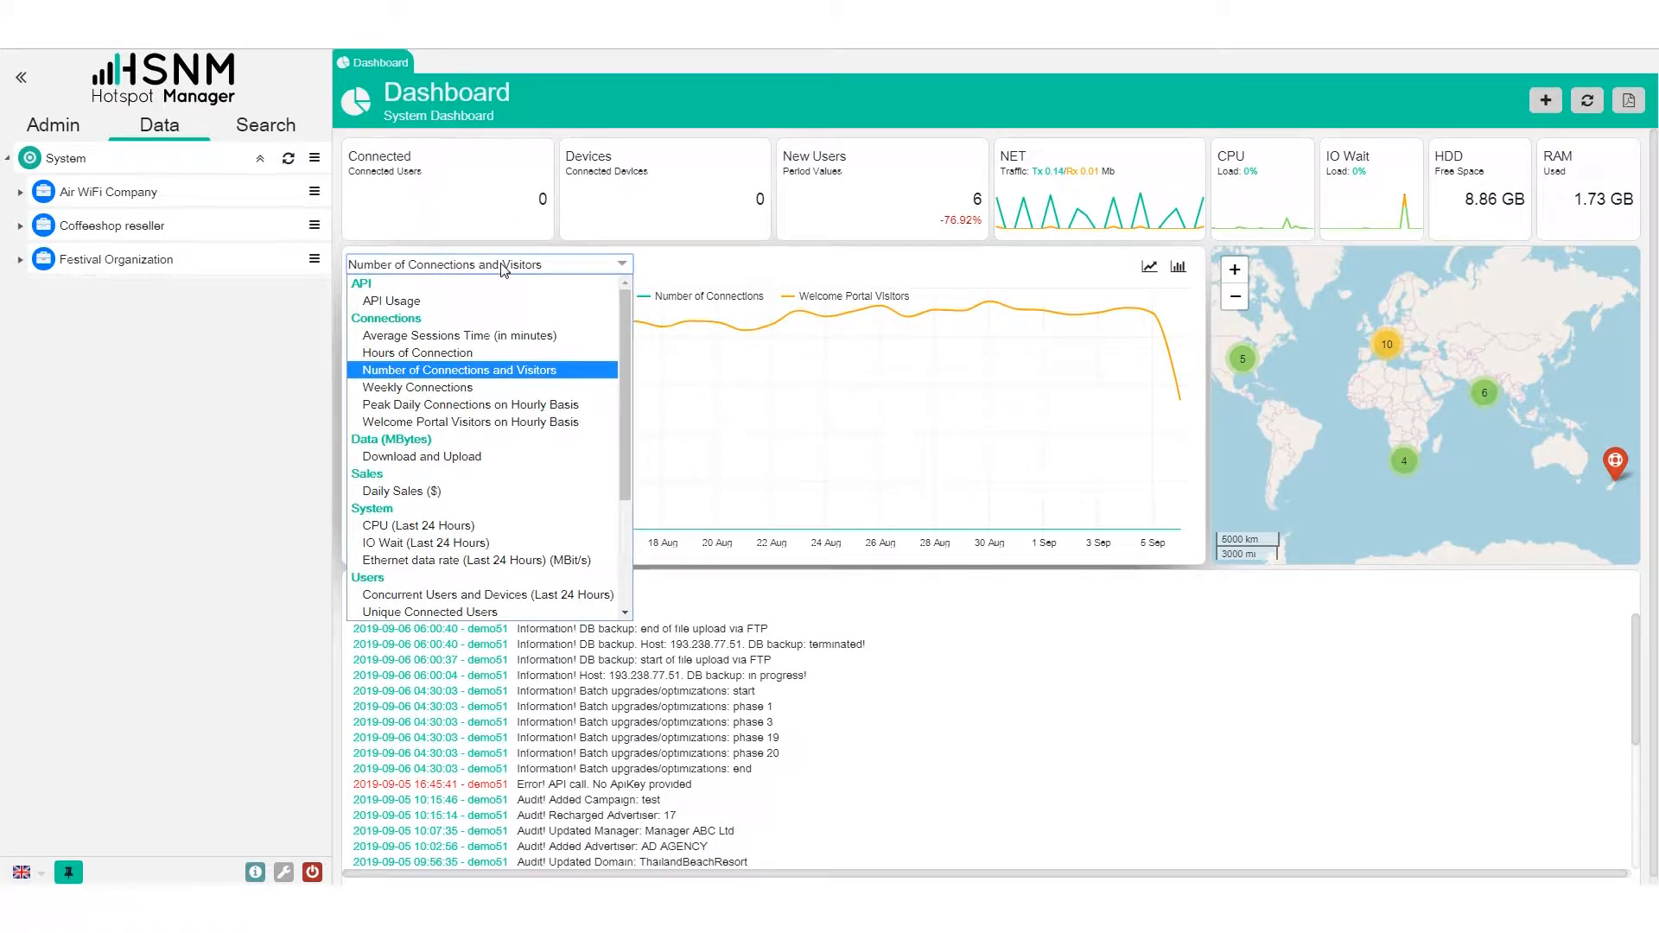
left_click(510, 405)
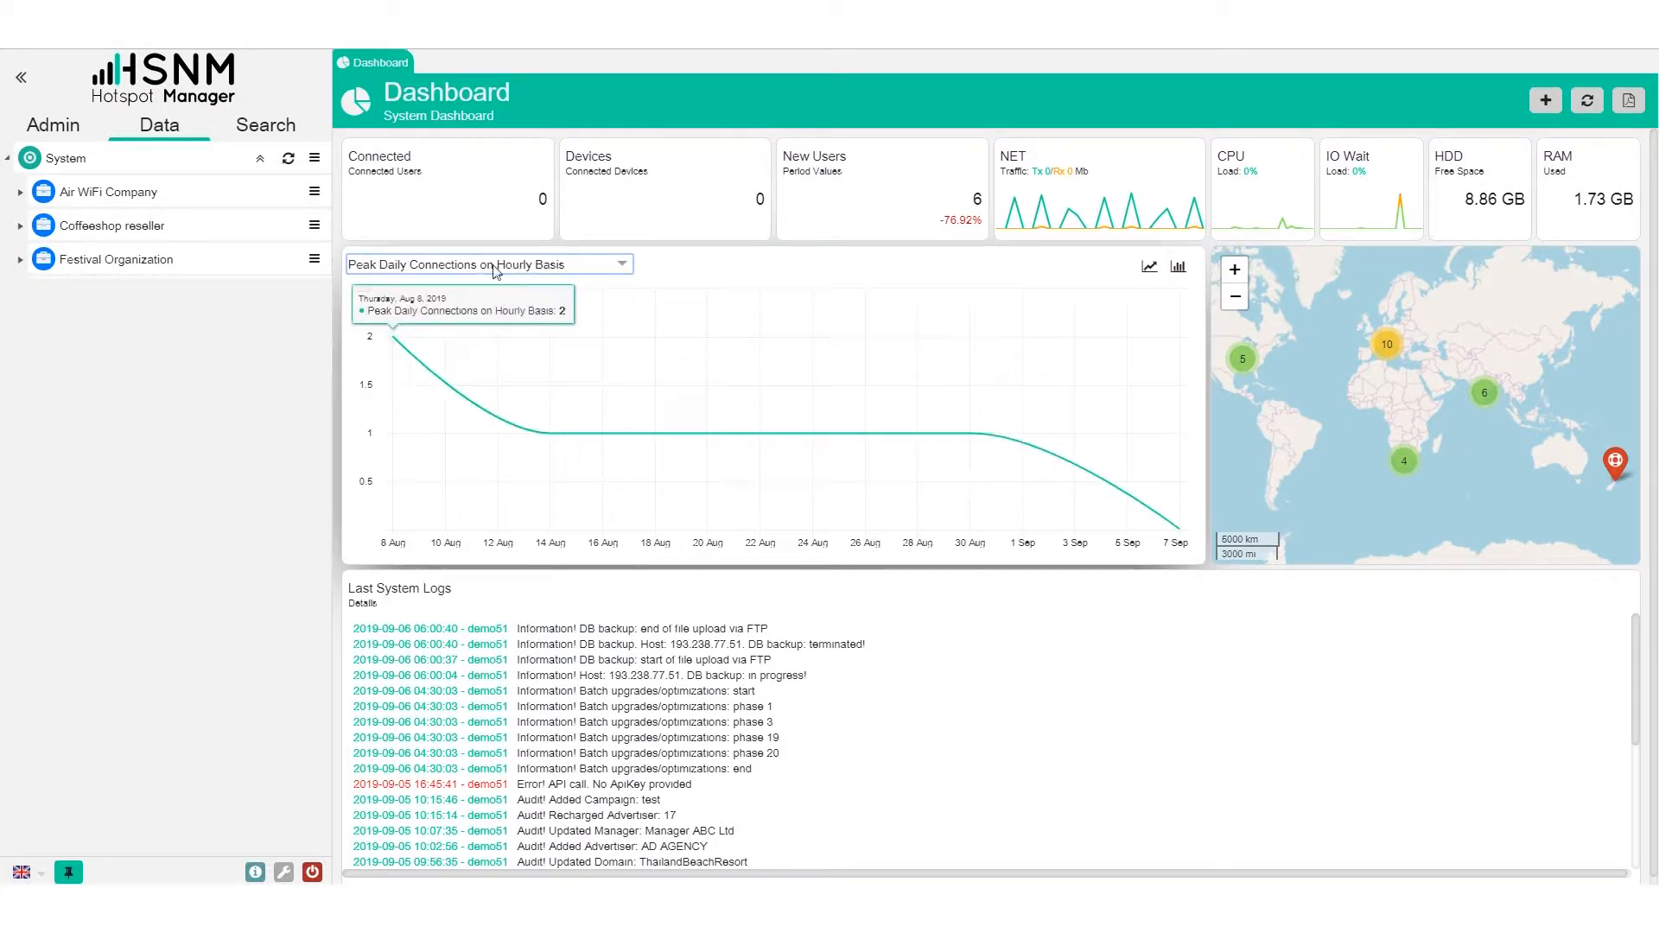
left_click(452, 268)
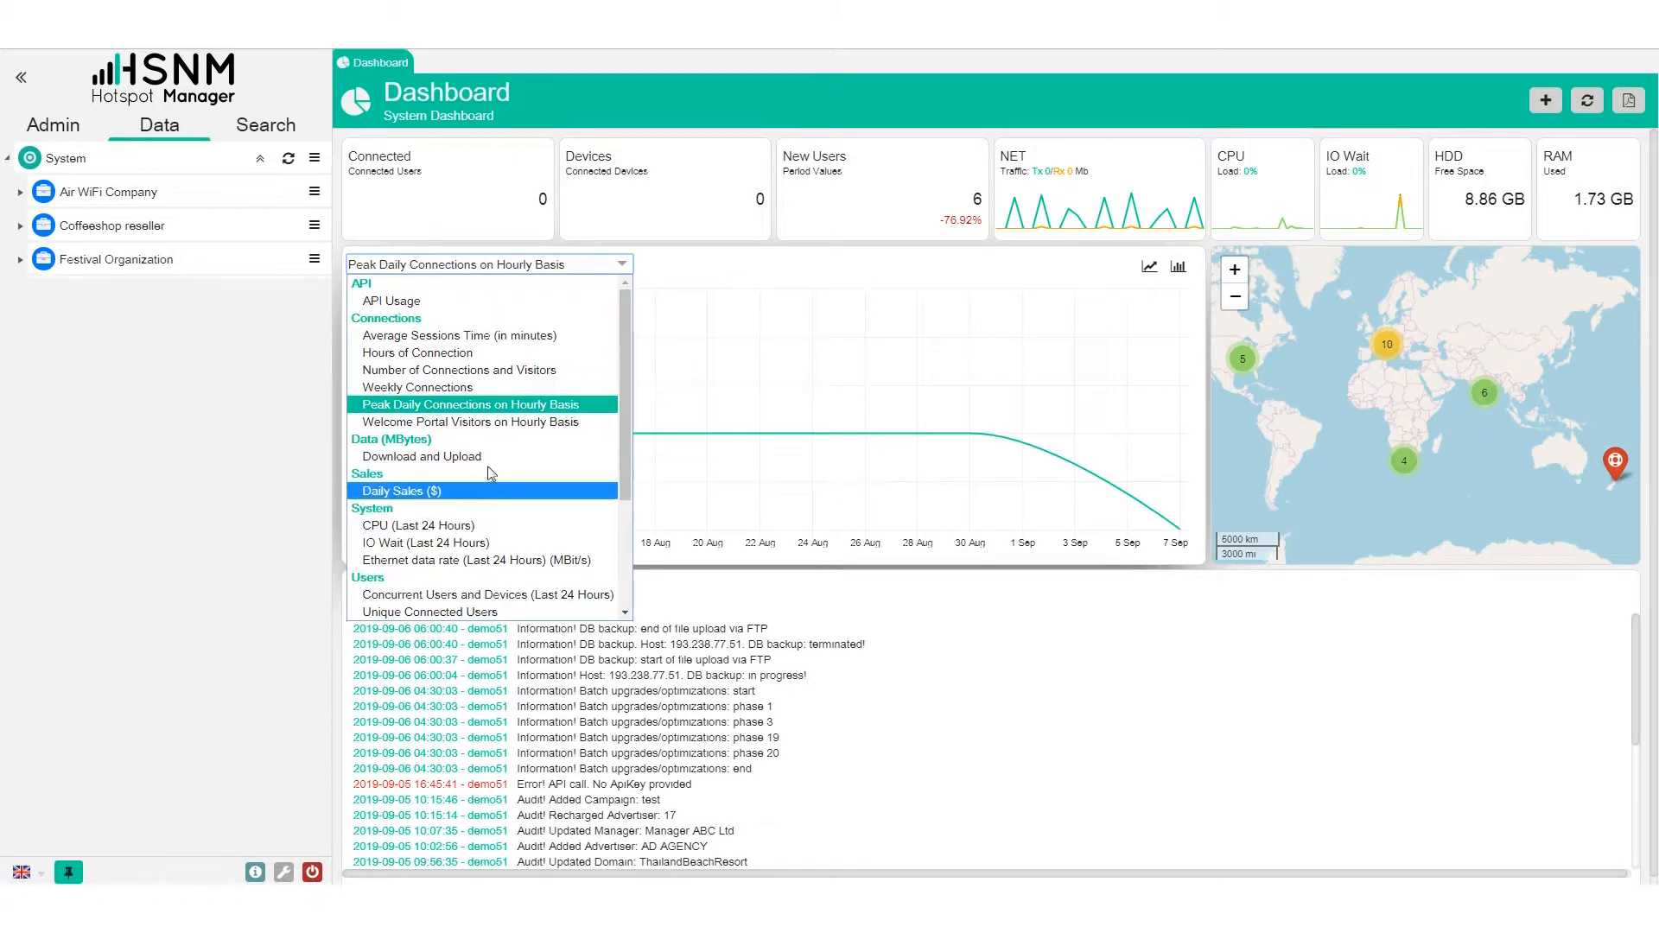
left_click(518, 353)
left_click(473, 266)
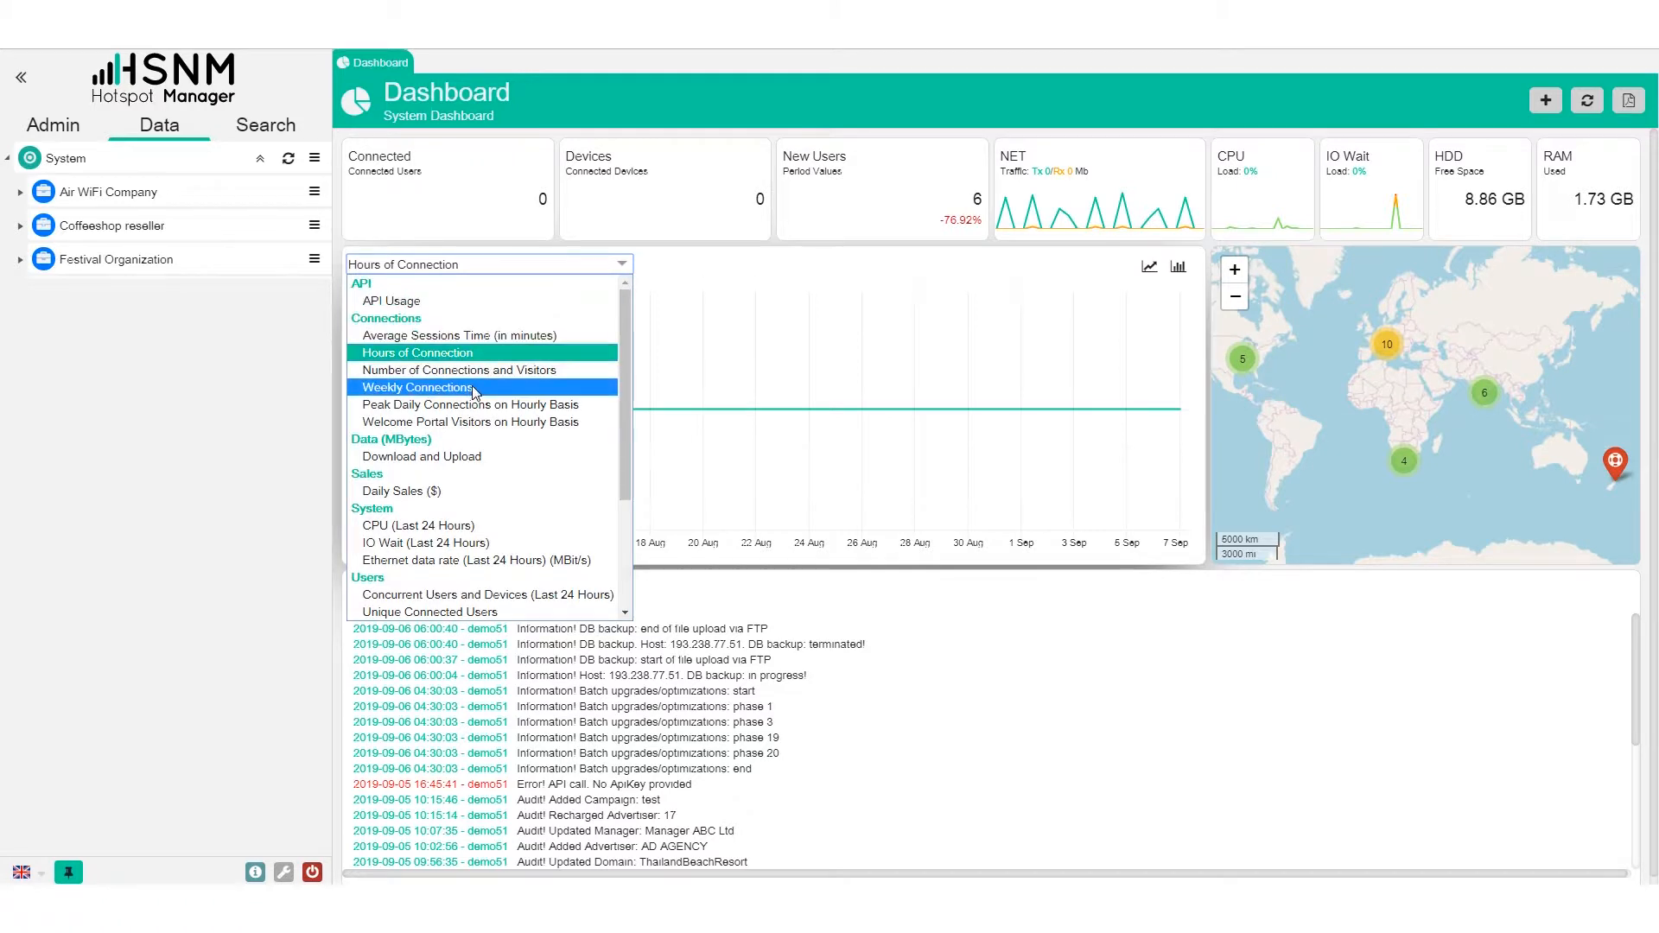
left_click(541, 382)
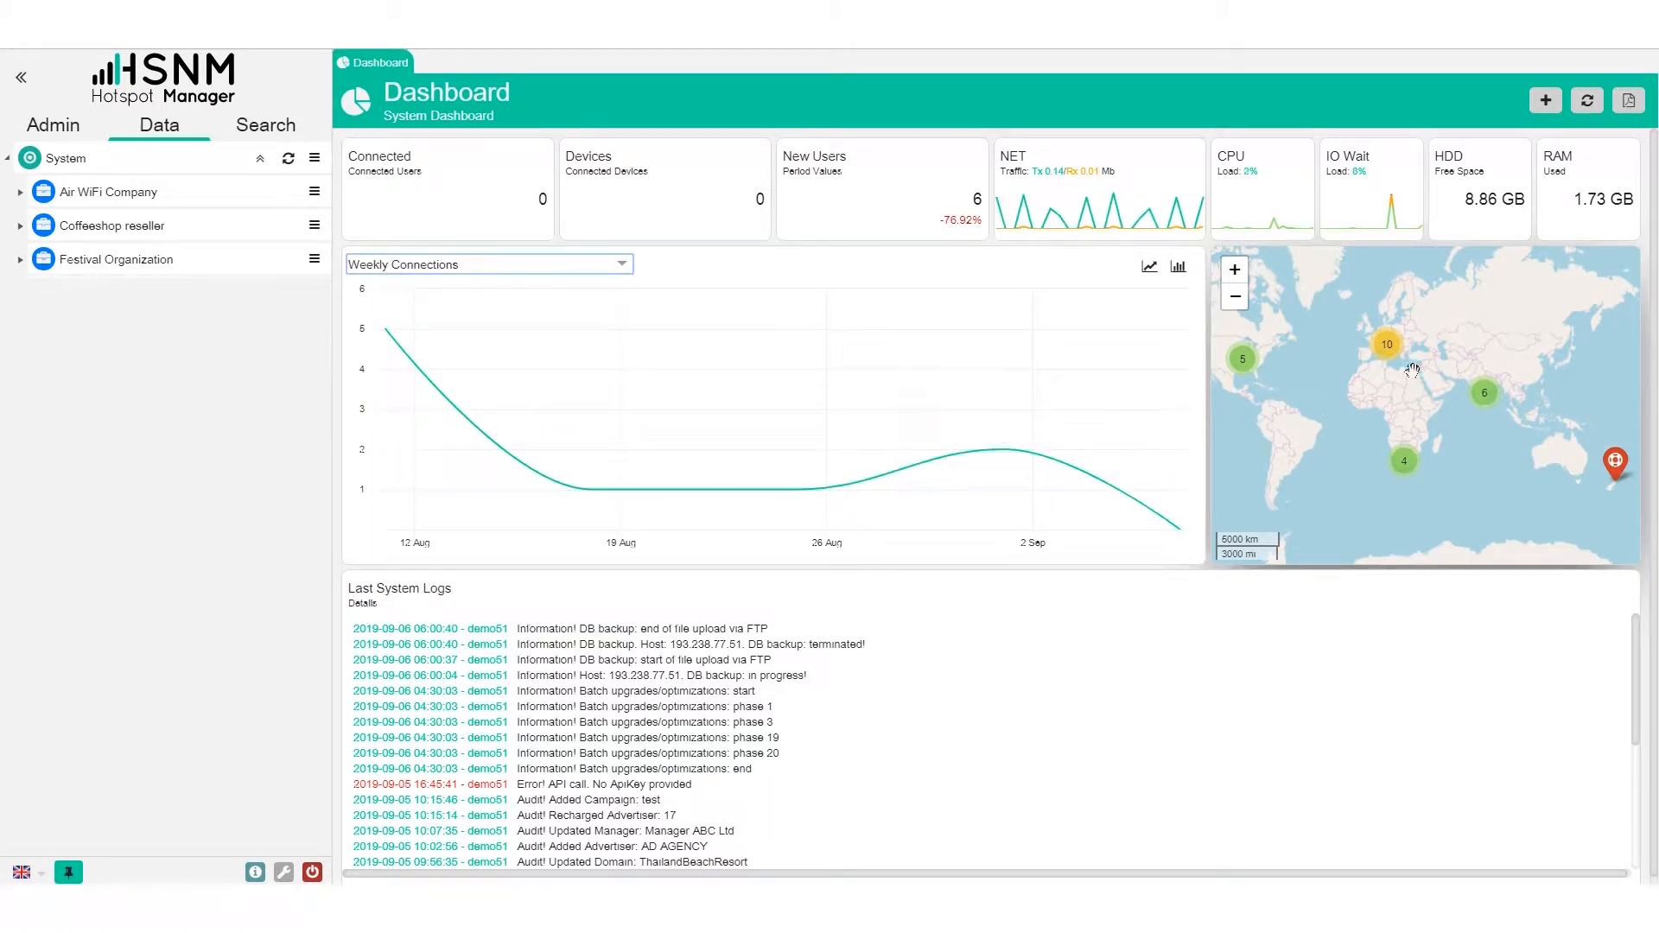
Zoom the dashboard map in to the gateway cluster near Venezia and view the actions available for one gateway
scroll(1358, 393, "up", 3)
left_click_drag(1481, 351, 1281, 546)
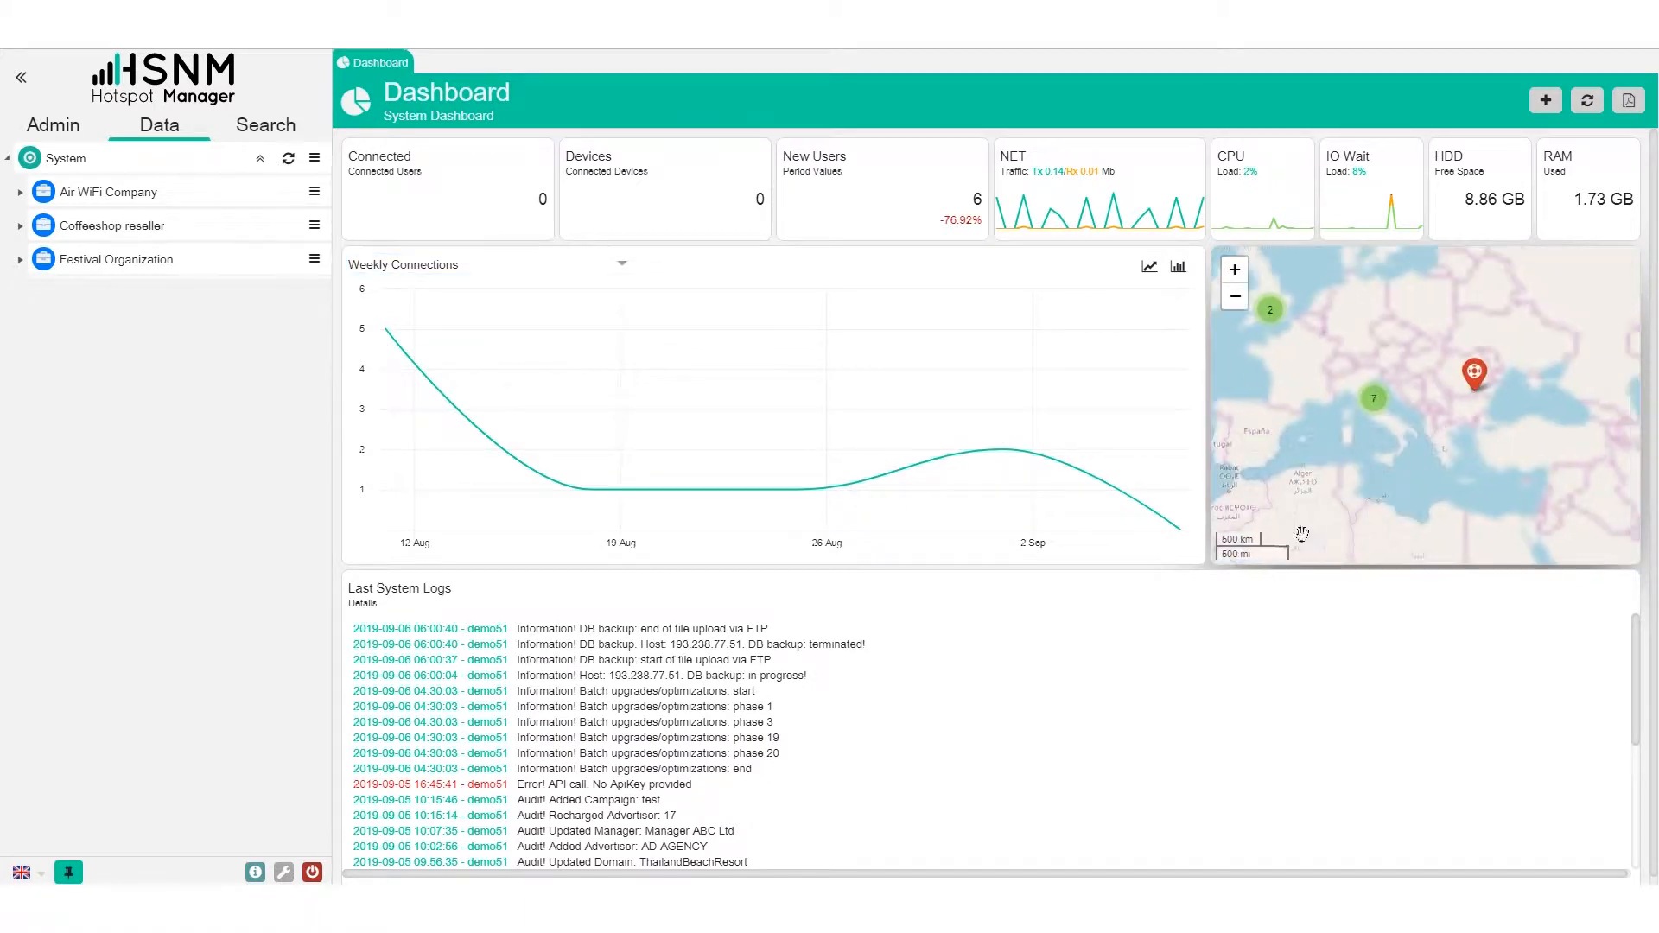
left_click(1377, 403)
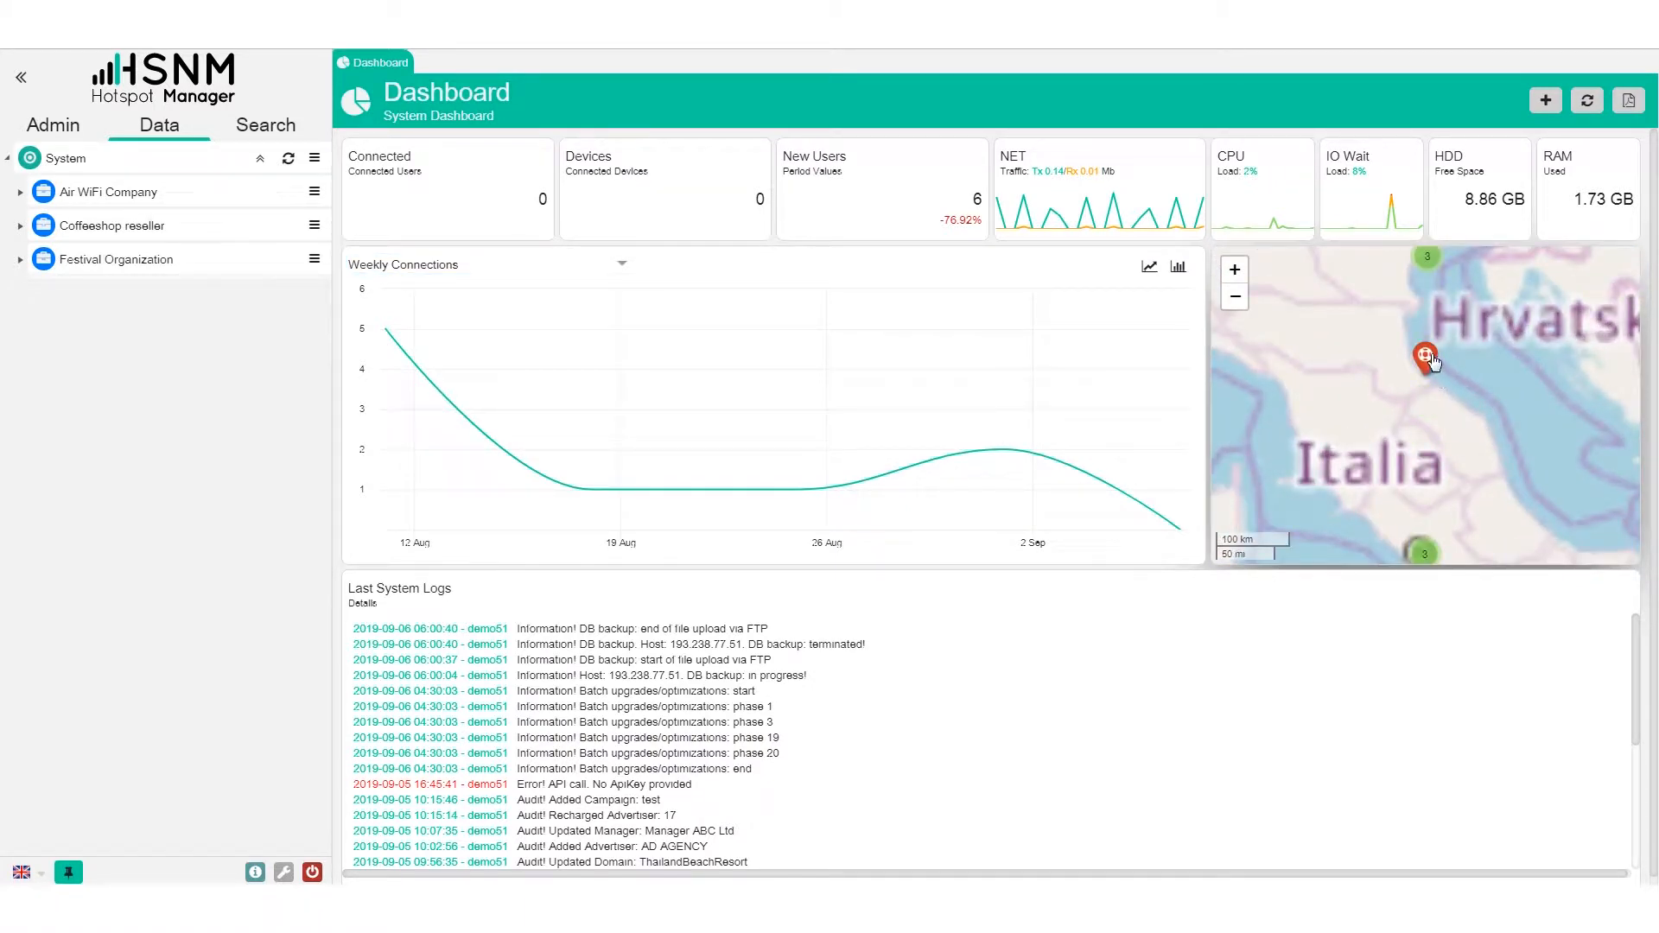
scroll(1431, 358, "up", 1)
left_click_drag(1463, 324, 1421, 543)
left_click(1388, 354)
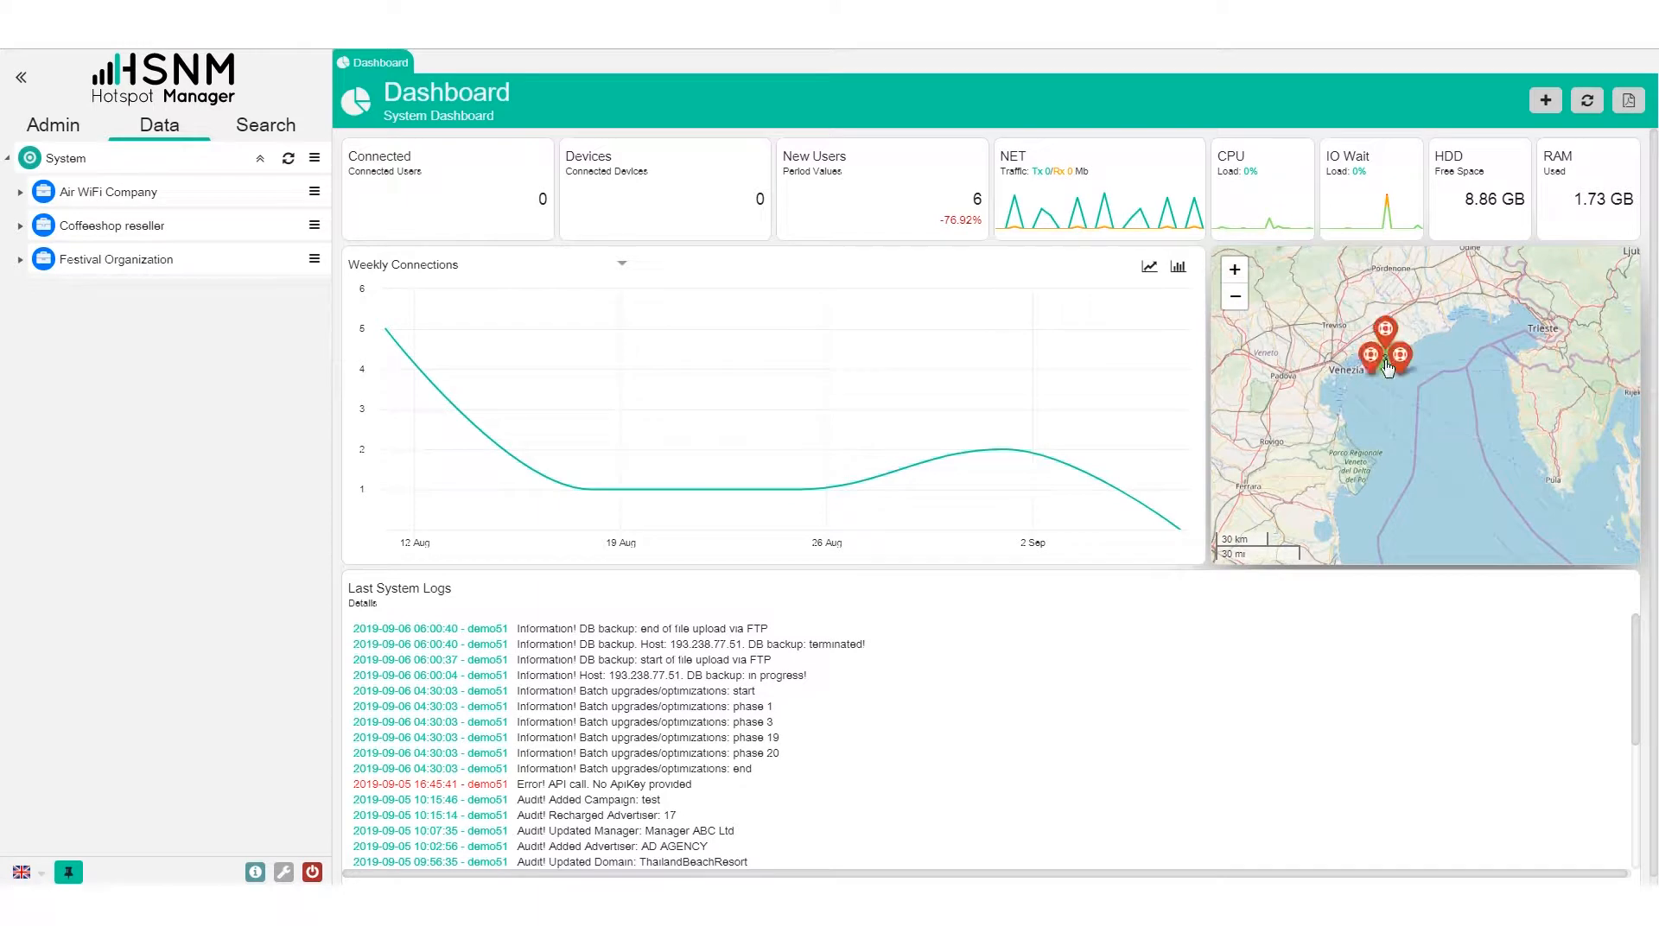
left_click(1376, 370)
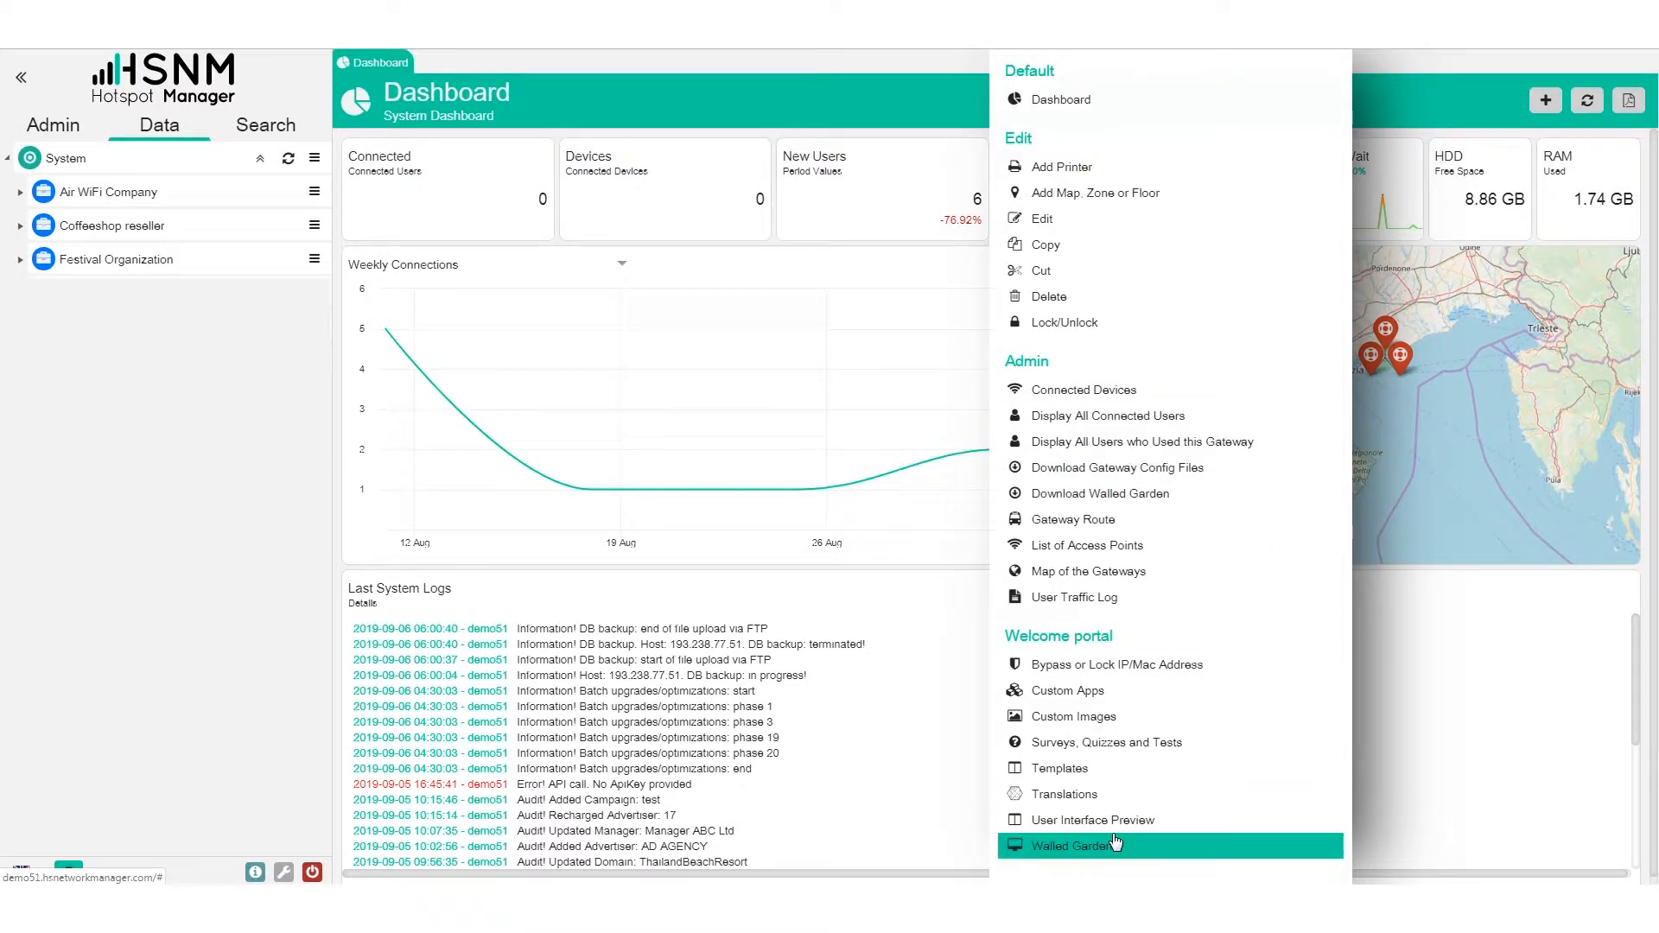
left_click(1413, 407)
scroll(484, 595, "down", 1)
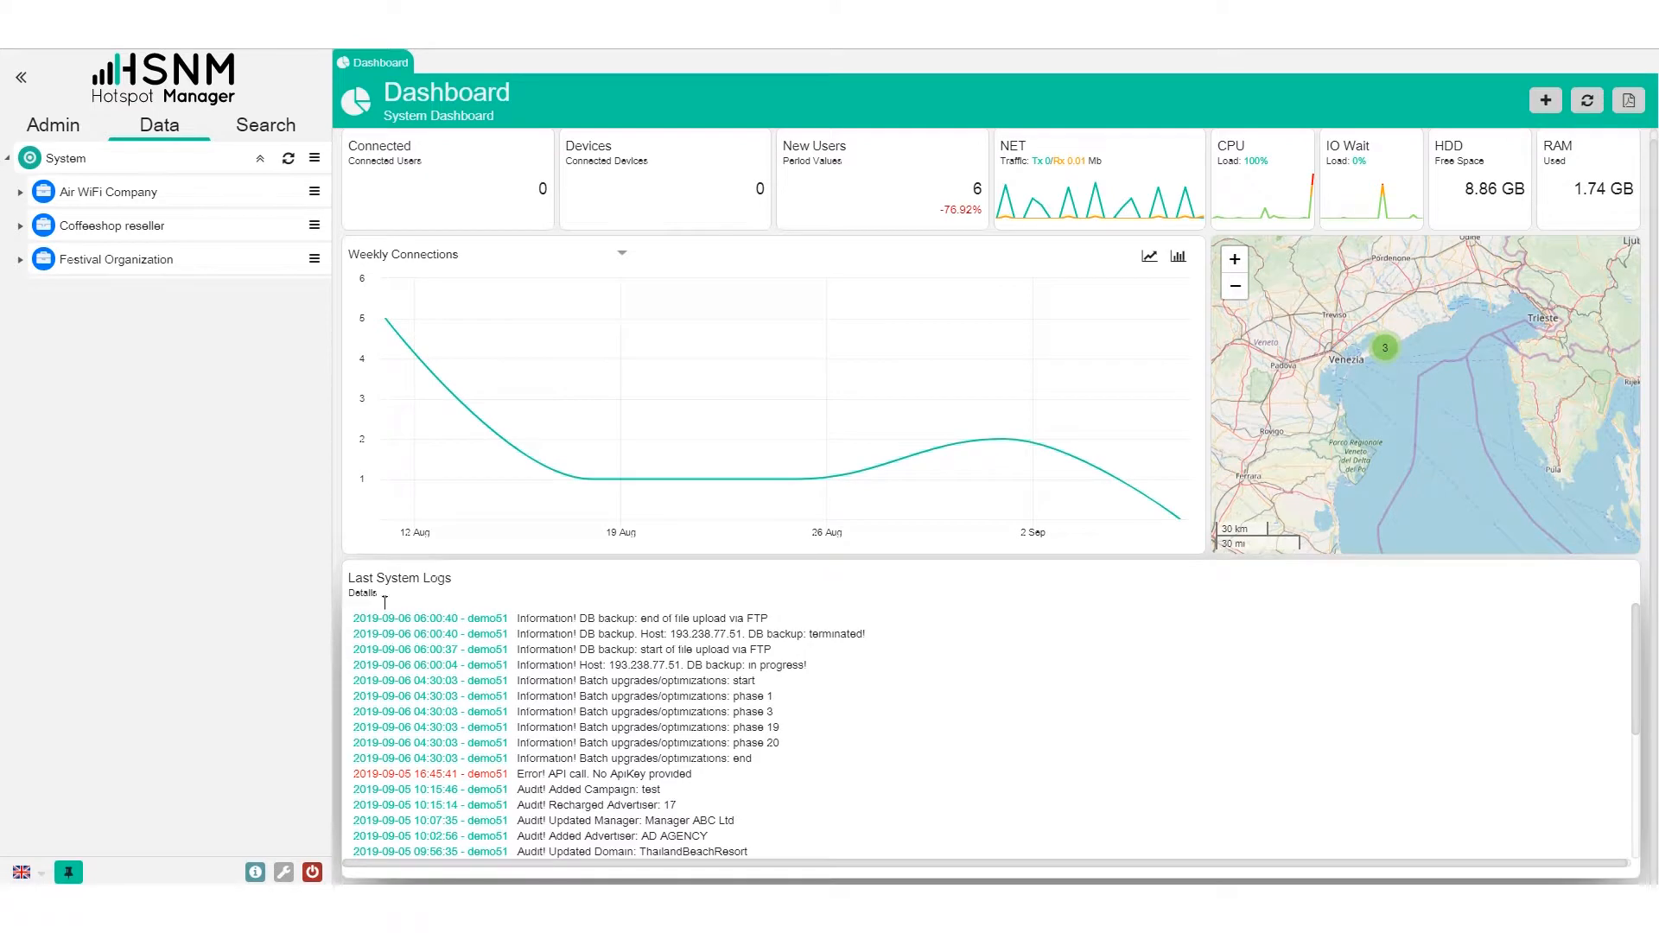
scroll(825, 661, "up", 1)
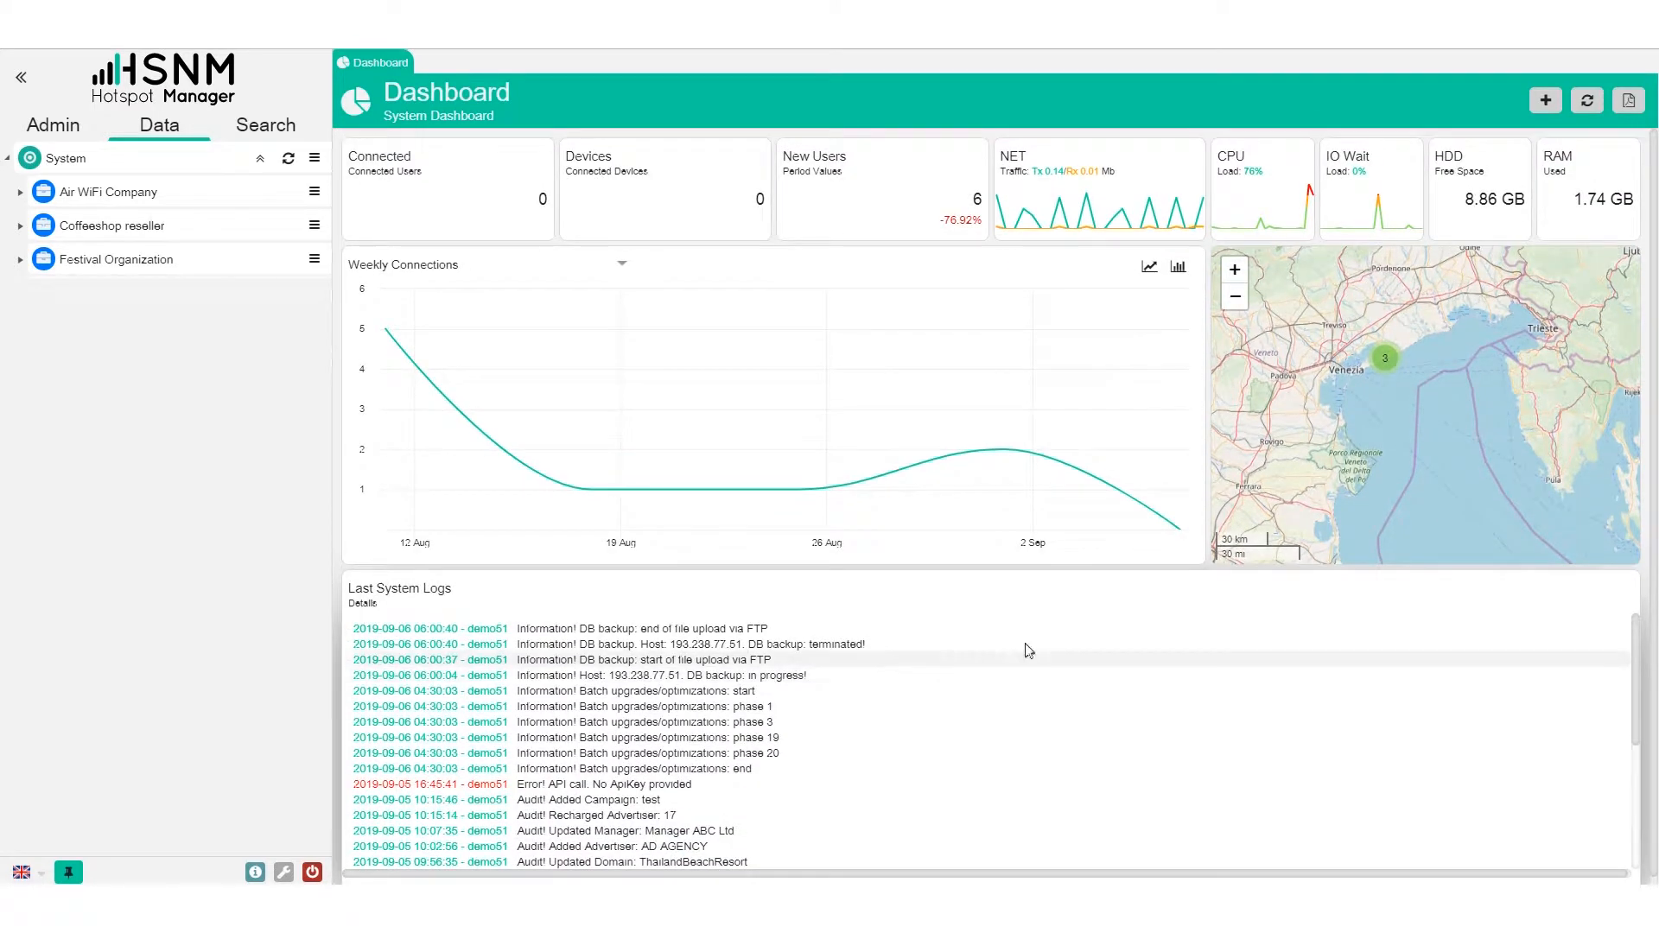
Expand the dashboard to its full set of widgets, review them down to the system logs, and show the reporting period dates
left_click(1547, 104)
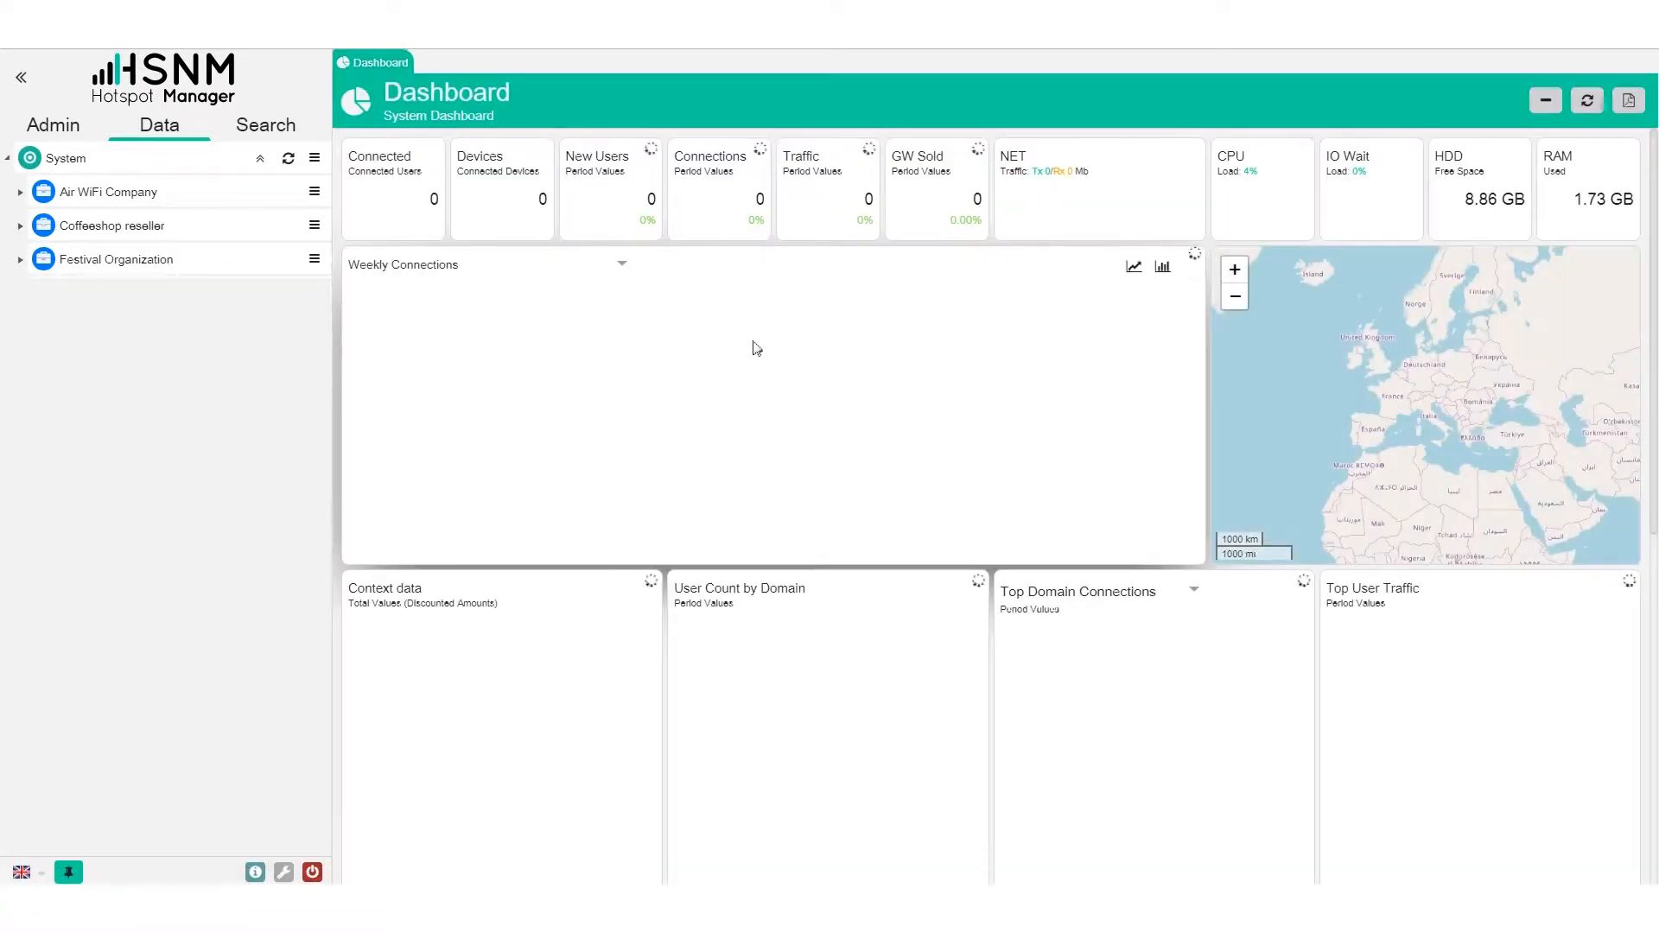
scroll(700, 360, "down", 2)
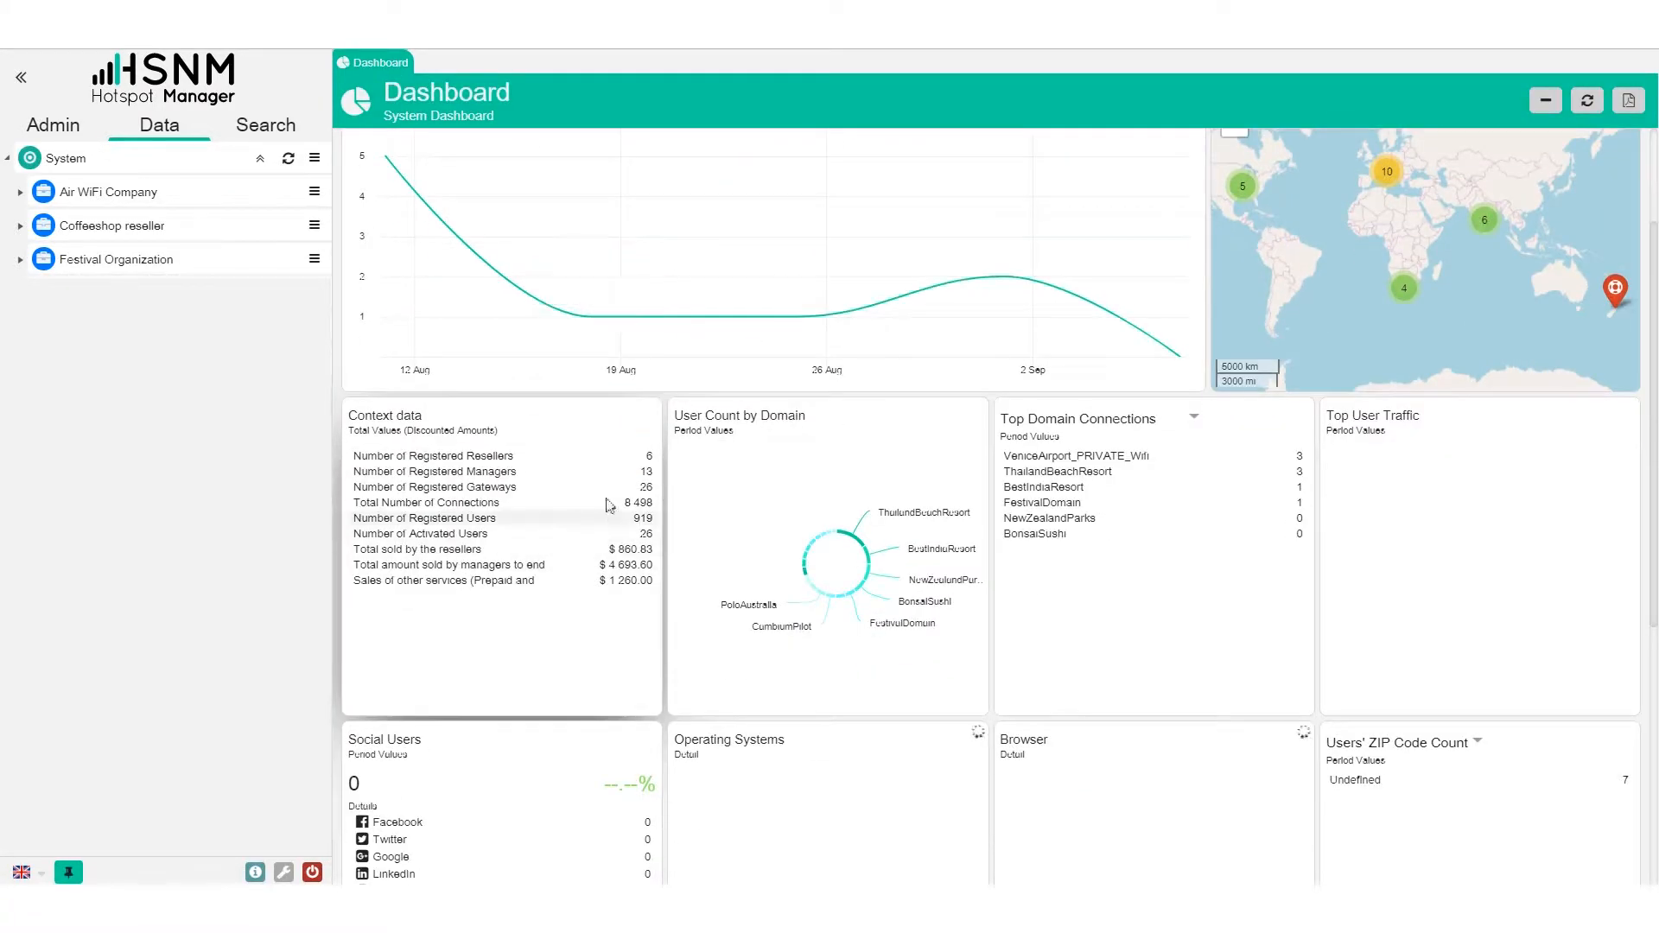
scroll(605, 458, "down", 2)
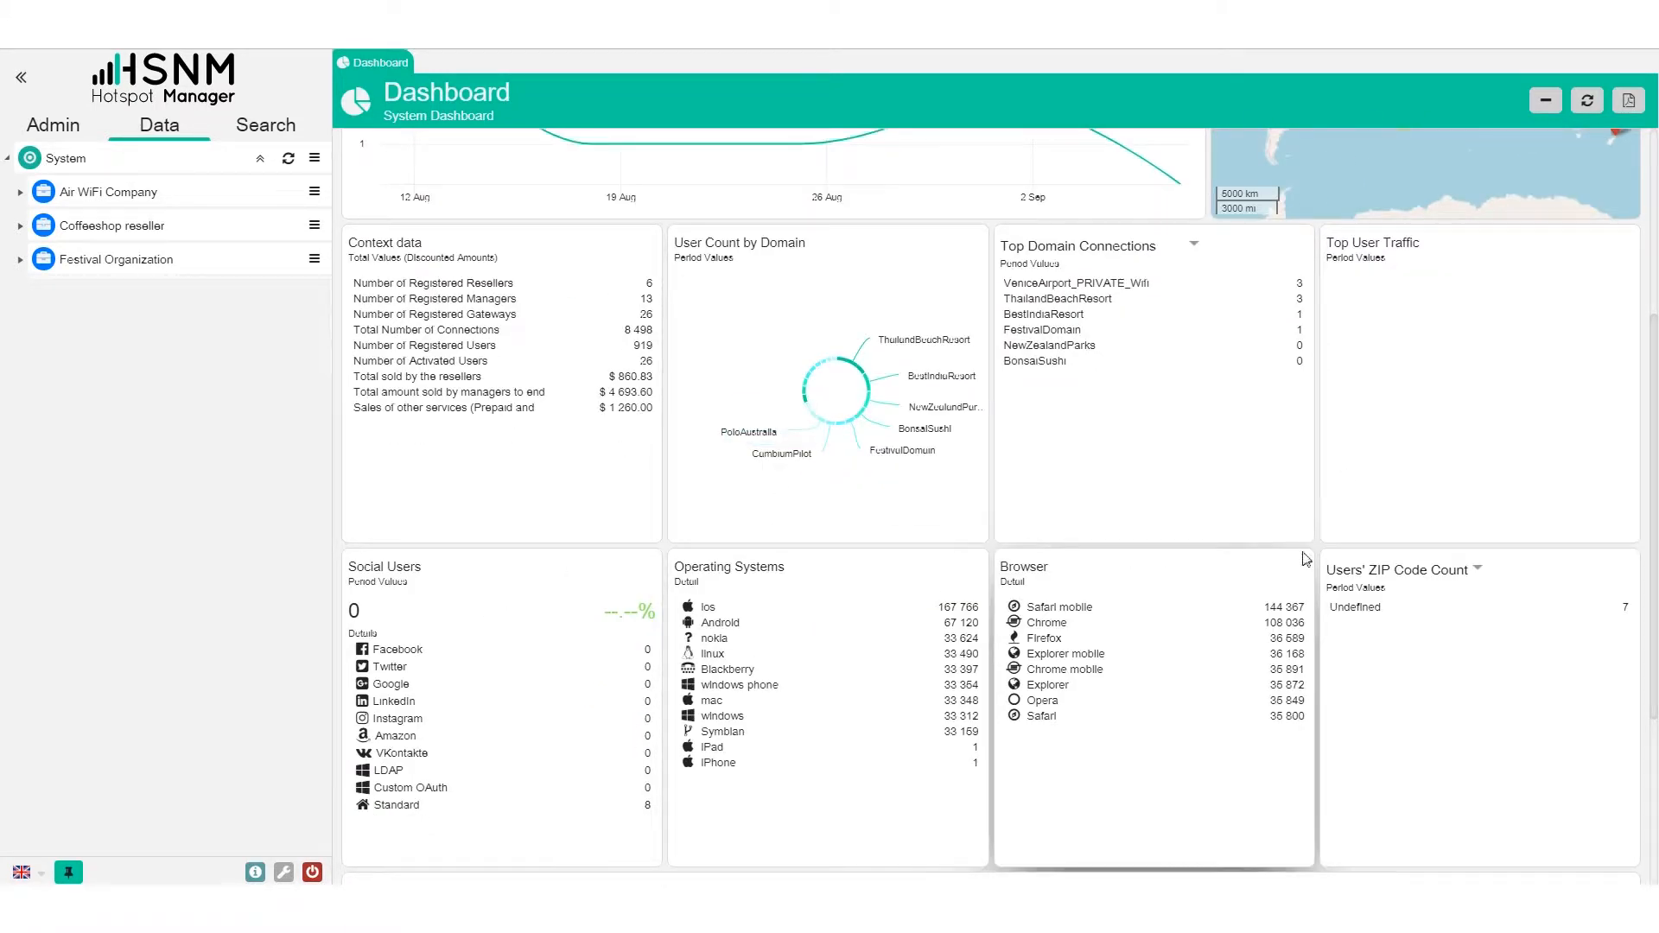
scroll(1284, 557, "down", 2)
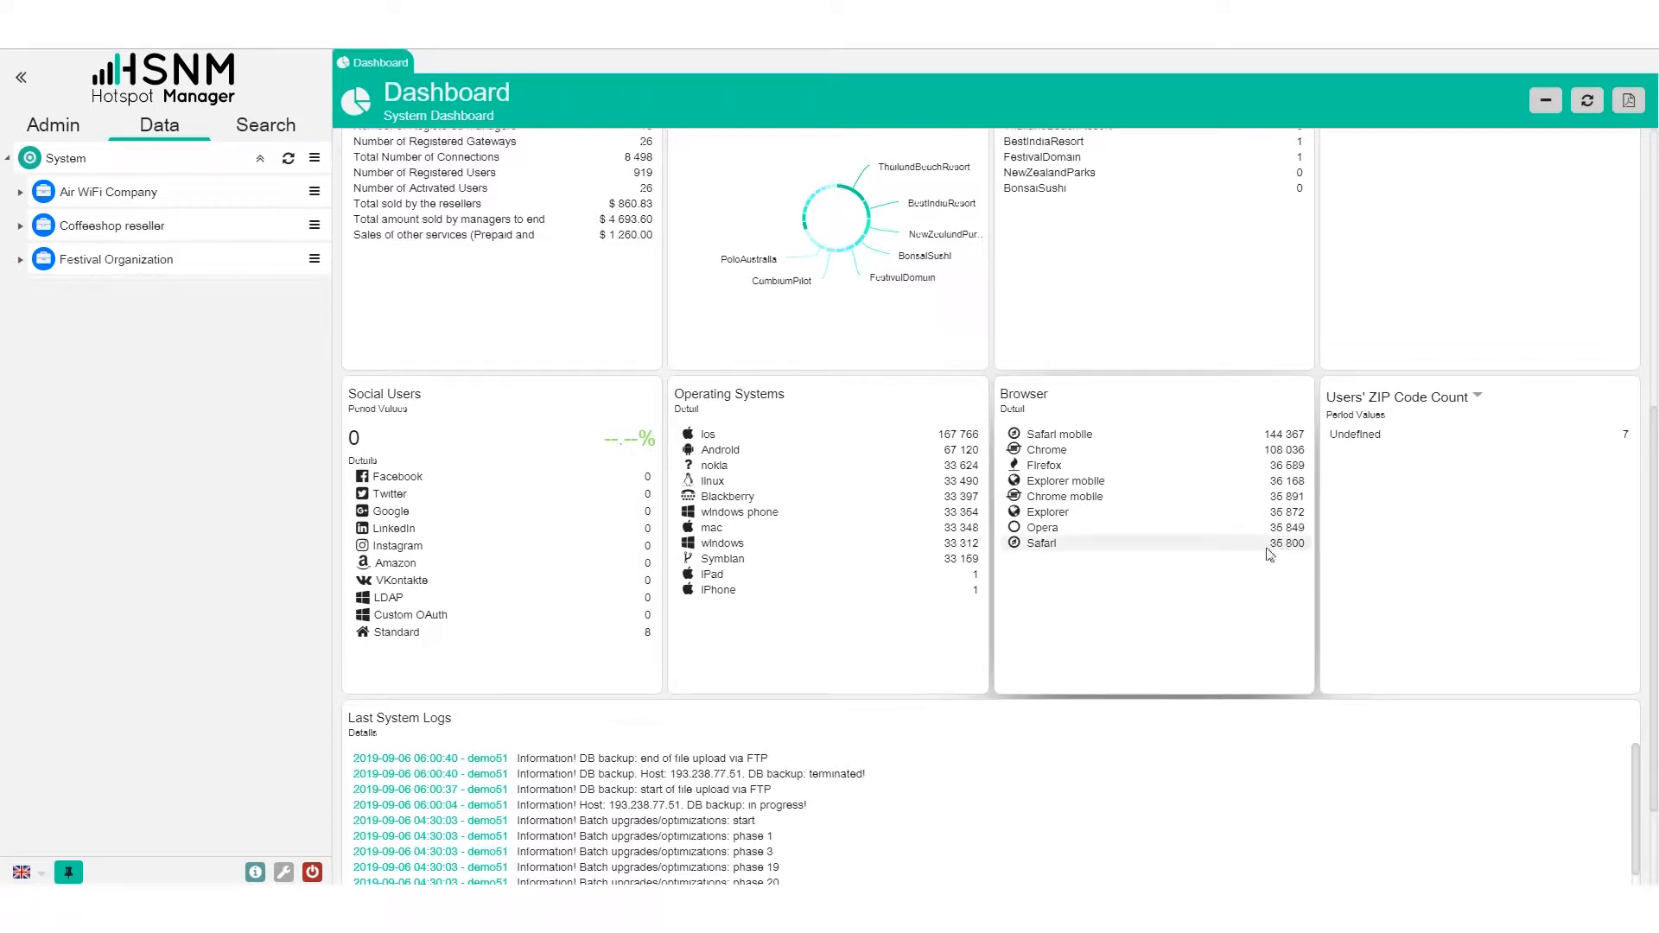
scroll(1258, 545, "down", 2)
scroll(1253, 538, "up", 5)
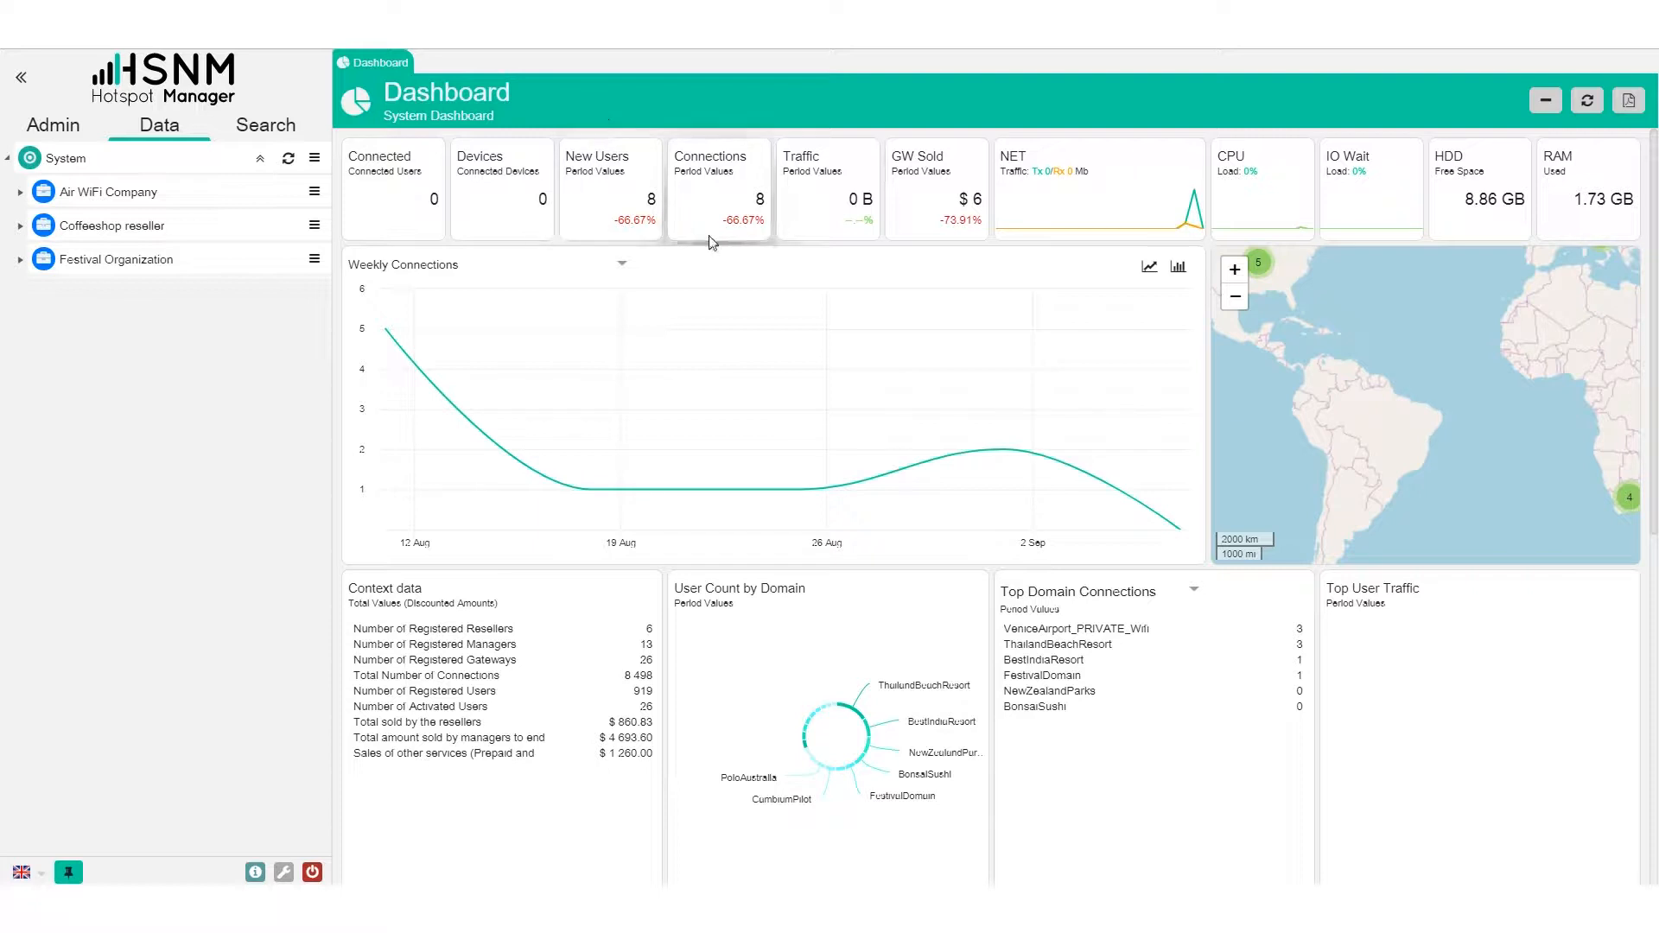
left_click(1589, 101)
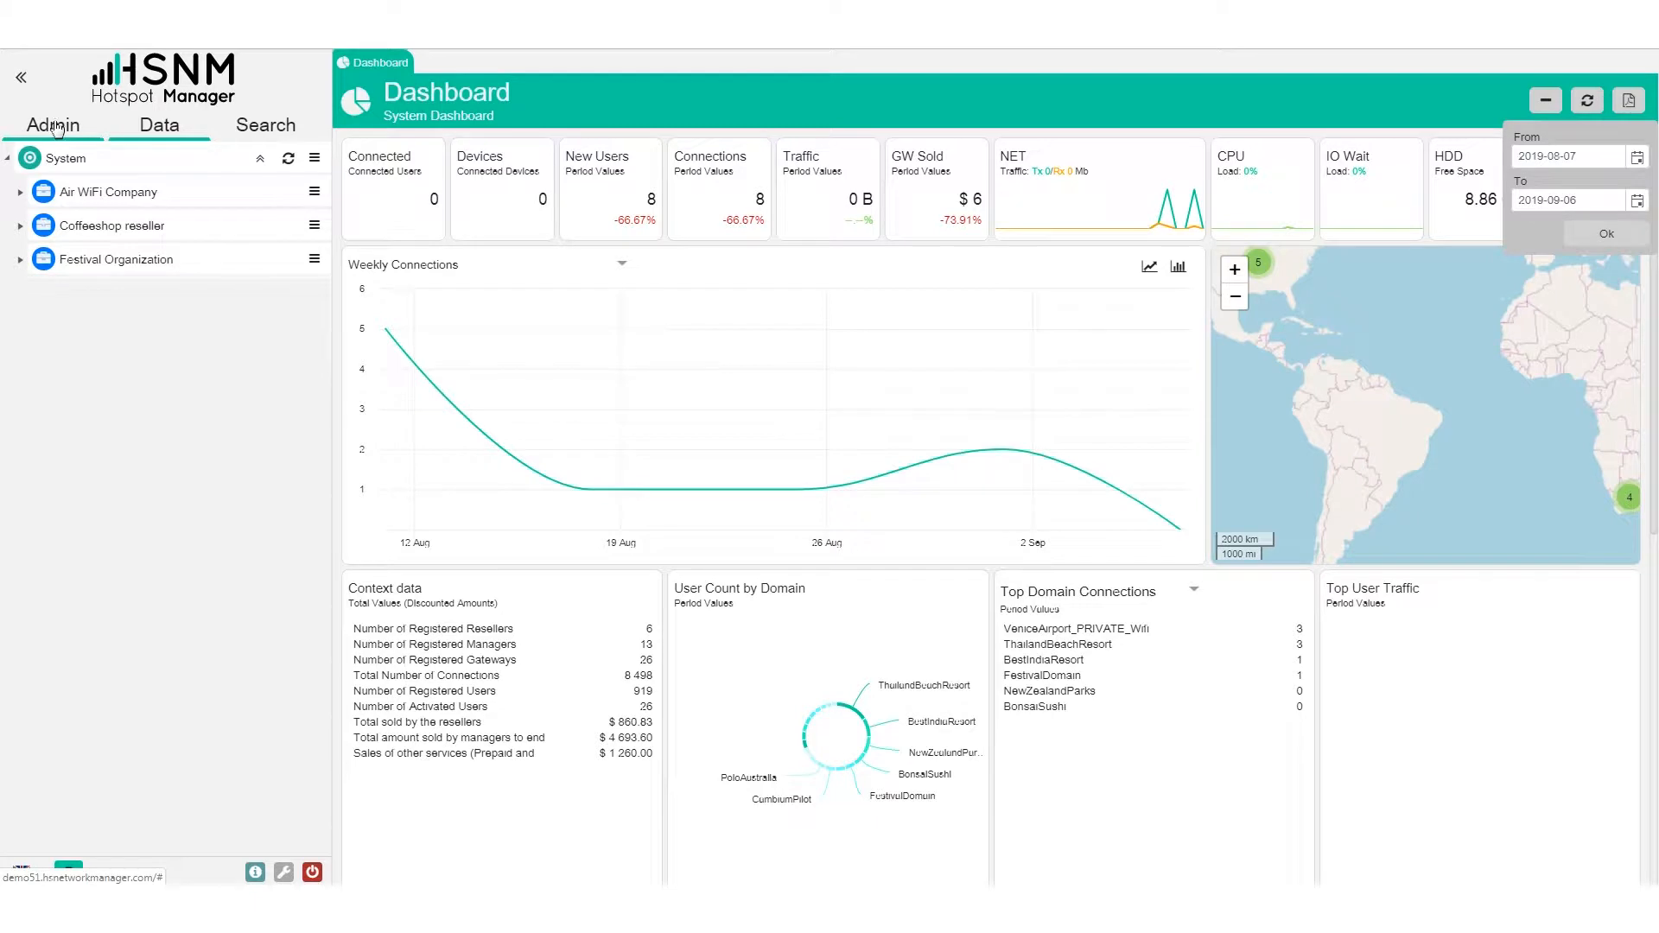
Open the system's General Options in the administration area and review the General Data and Backend Logos sections
left_click(74, 137)
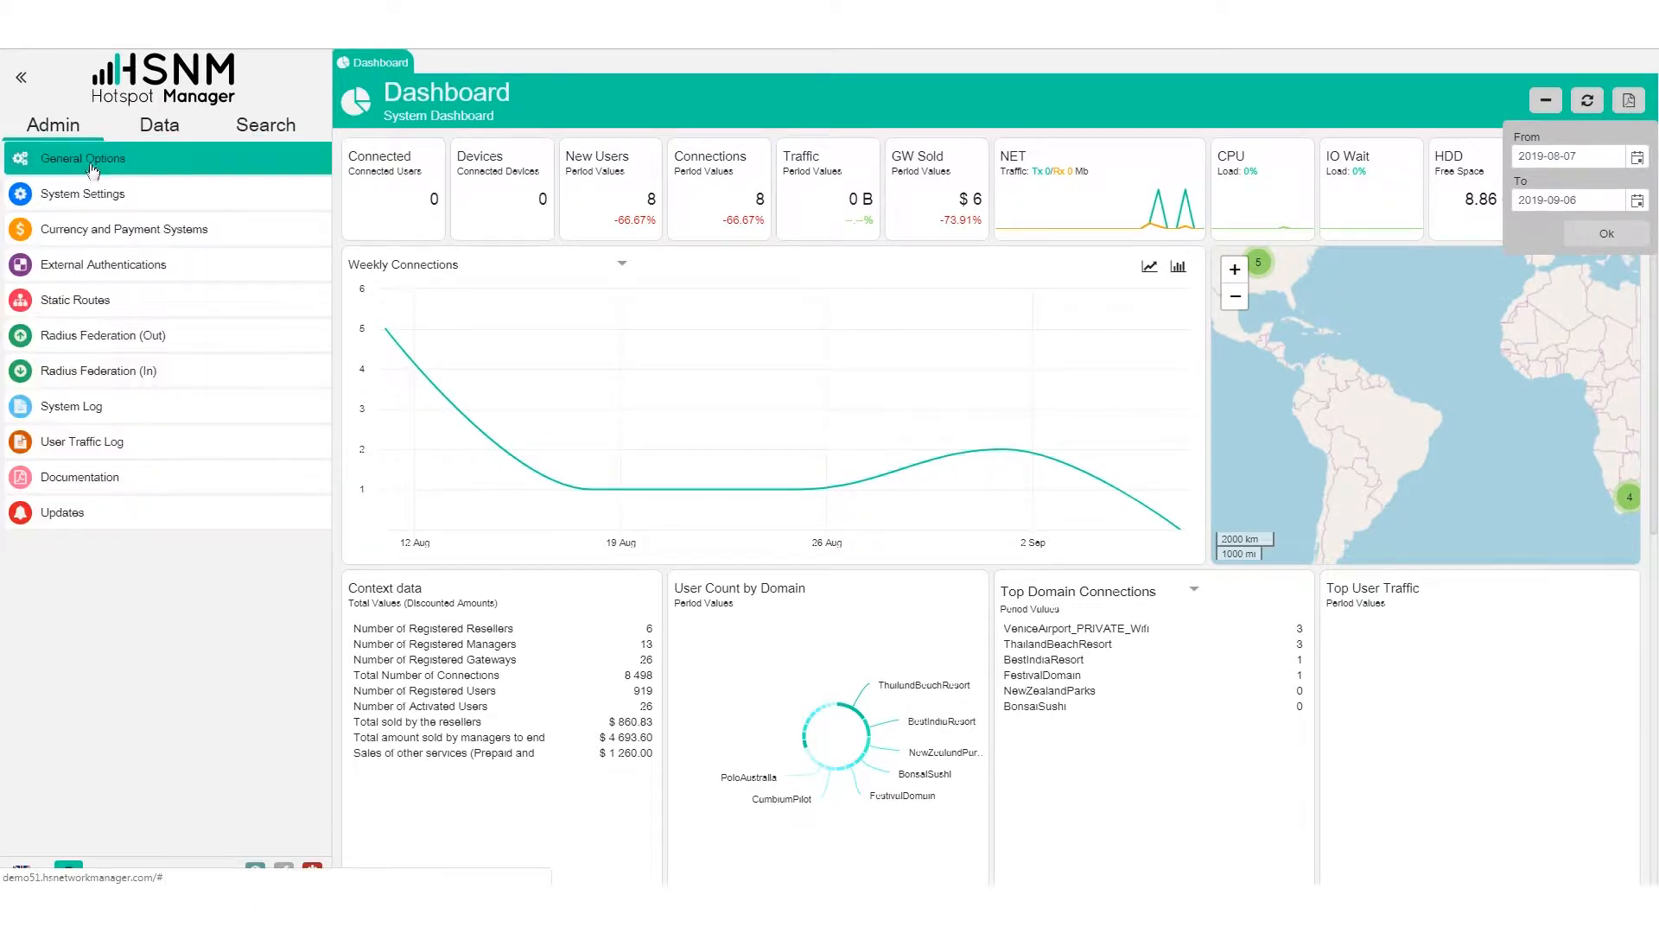
left_click(93, 165)
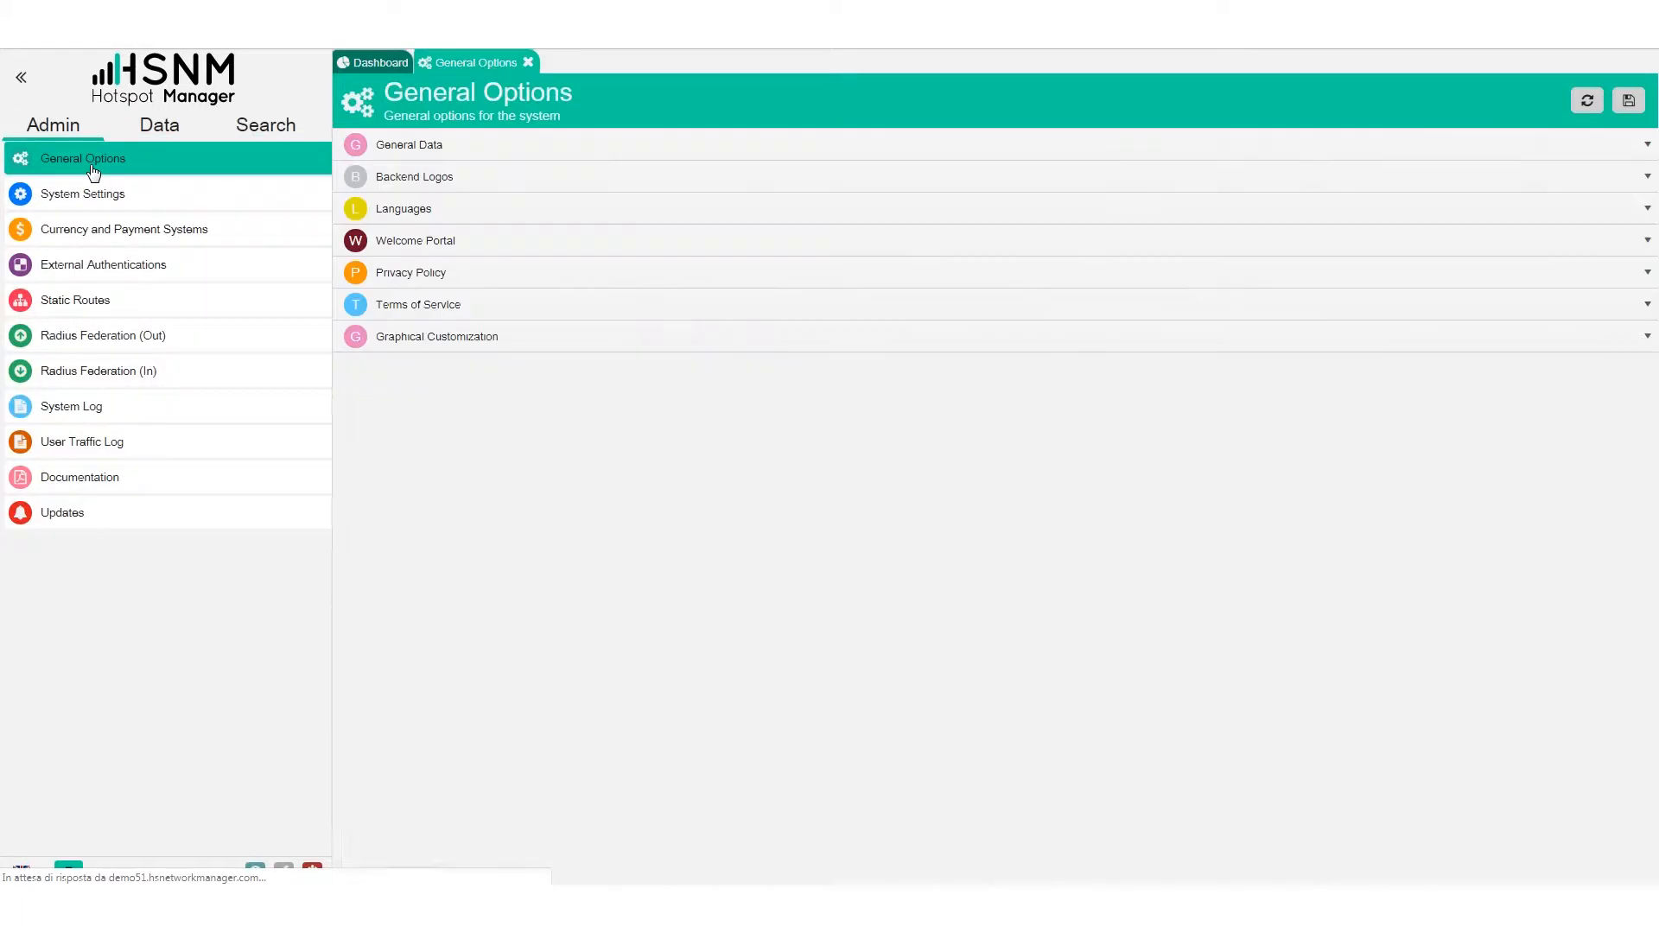
left_click(525, 153)
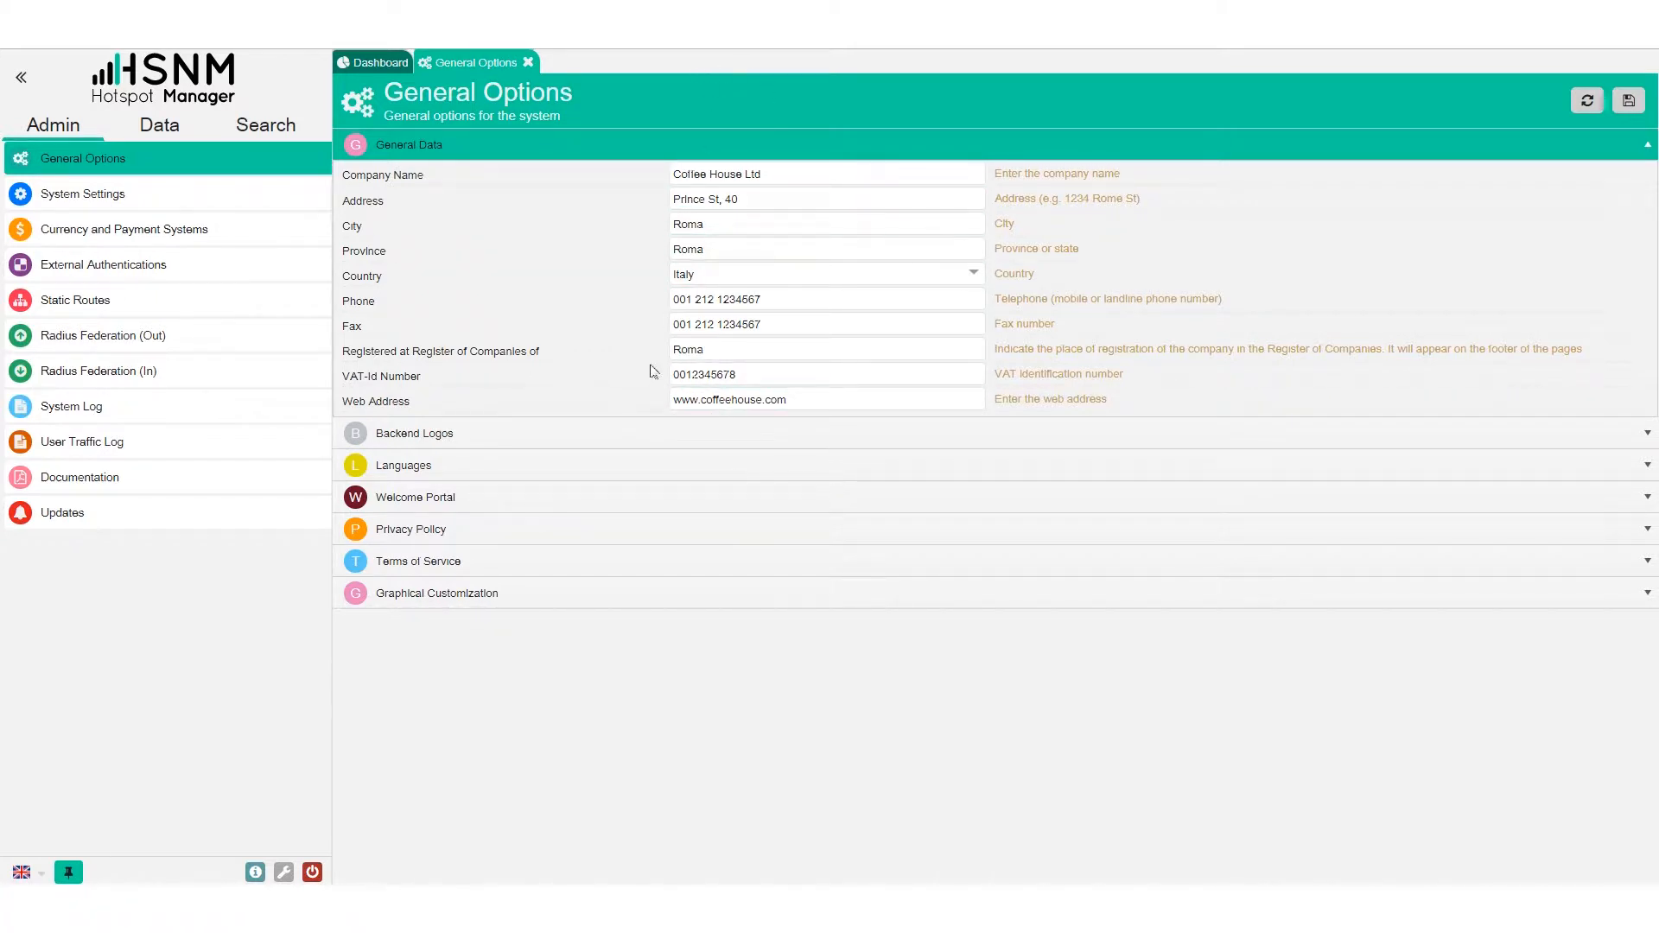
left_click(405, 434)
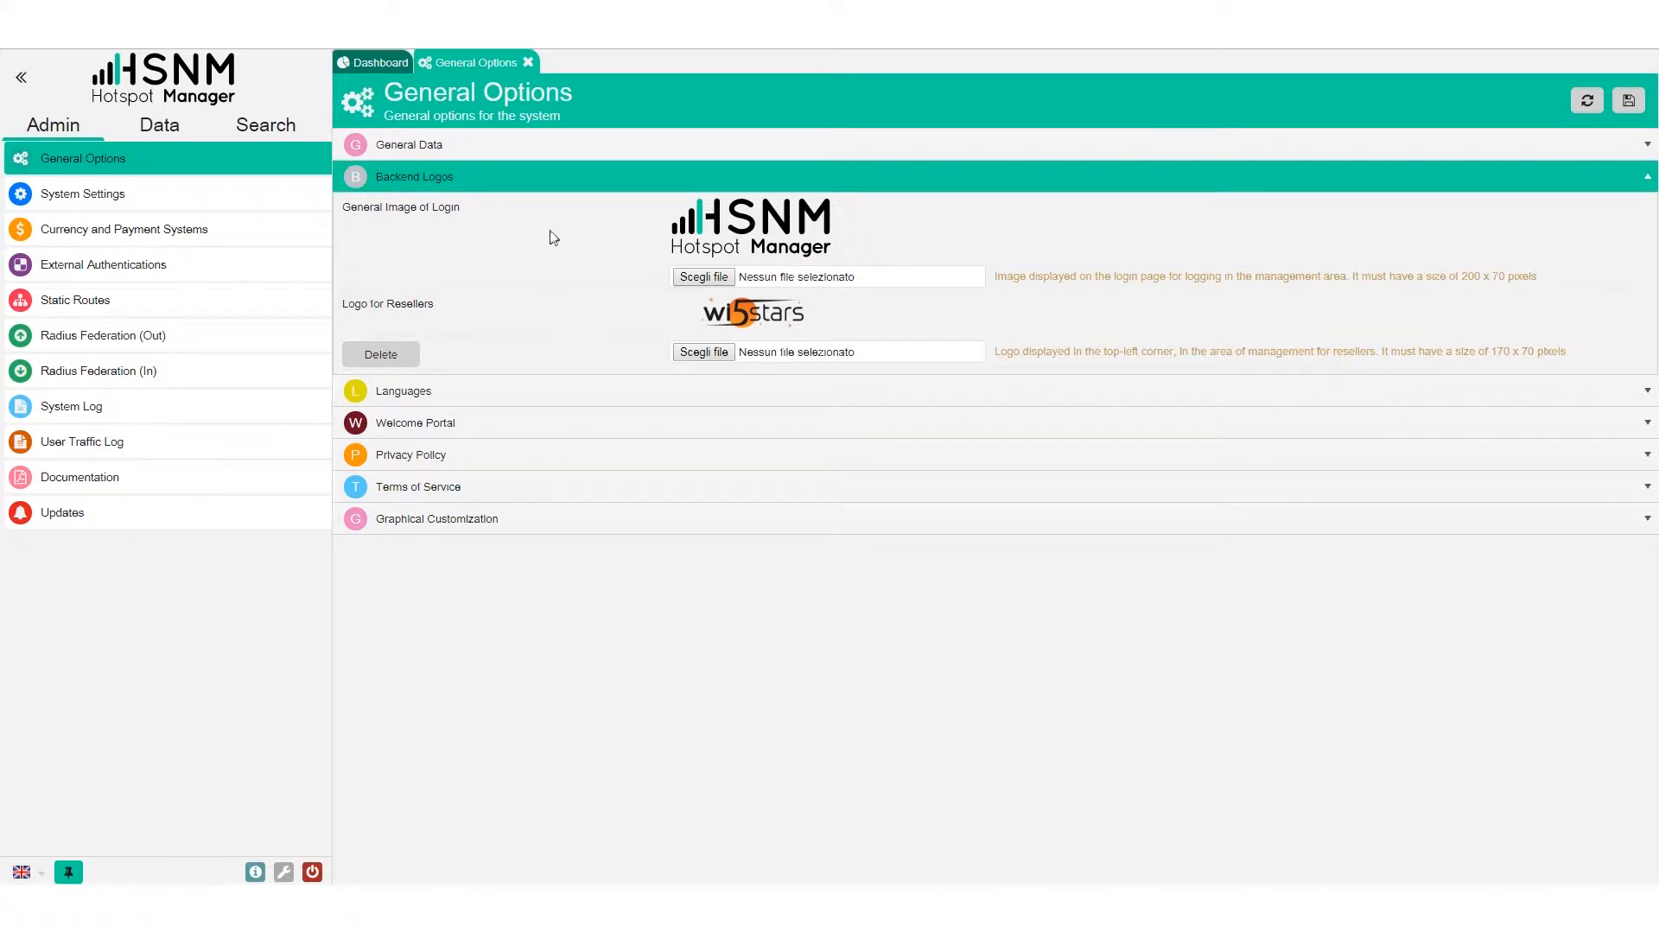
left_click(820, 280)
Show the Languages section of General Options and check the flag image setting for English
left_click(530, 399)
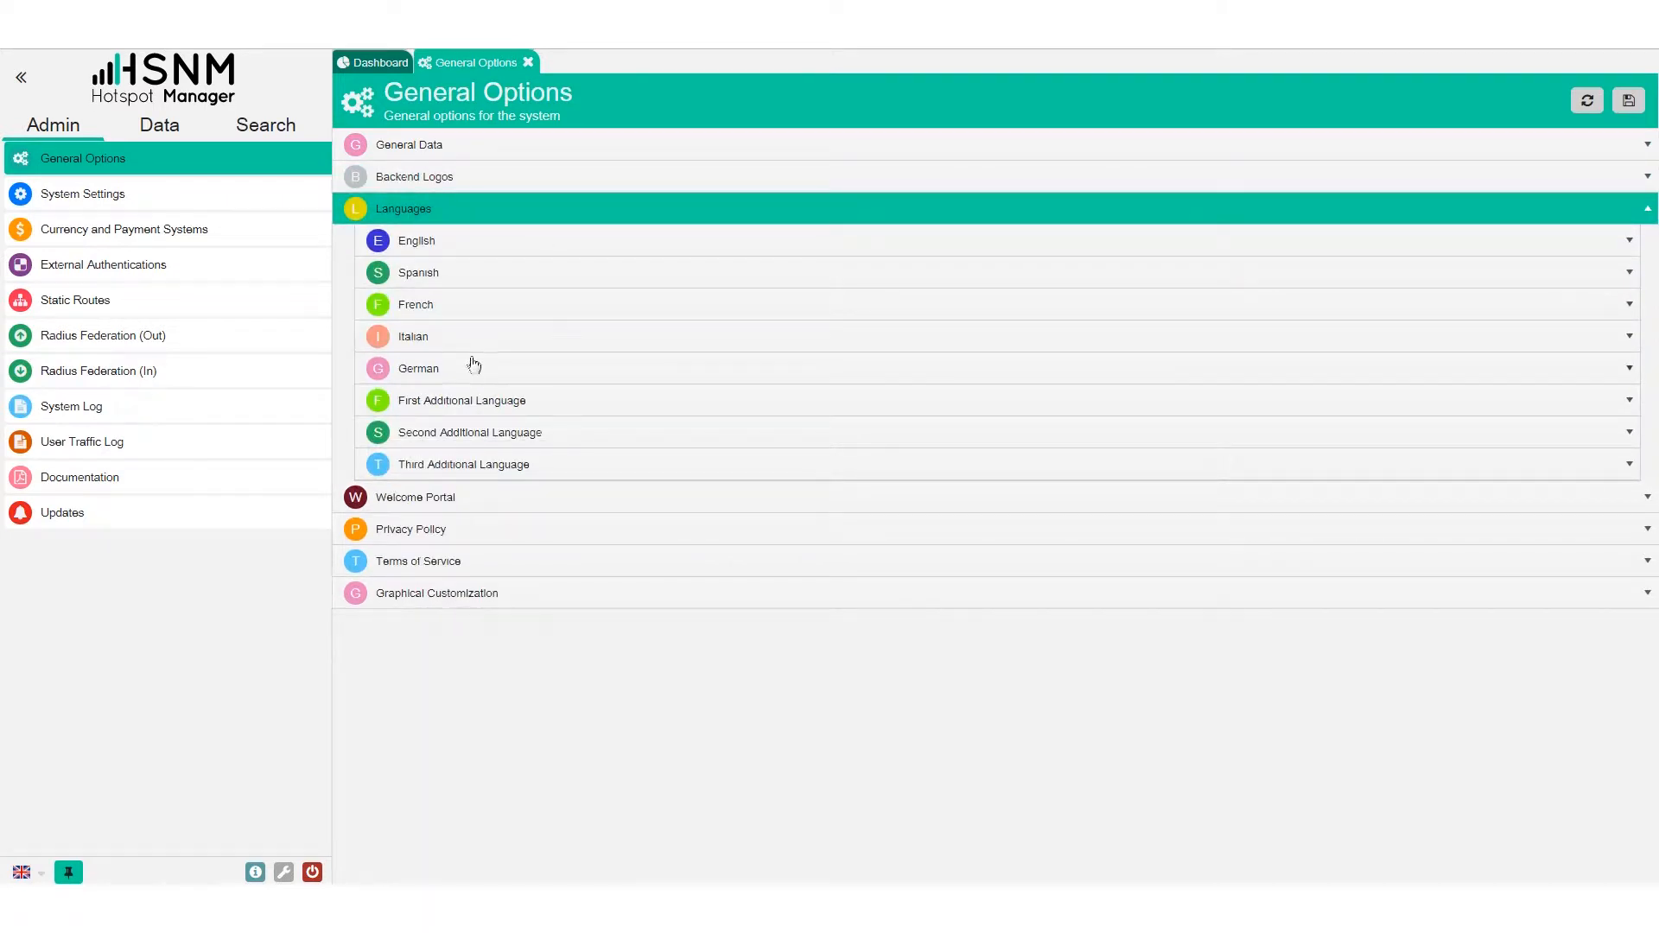
left_click(536, 250)
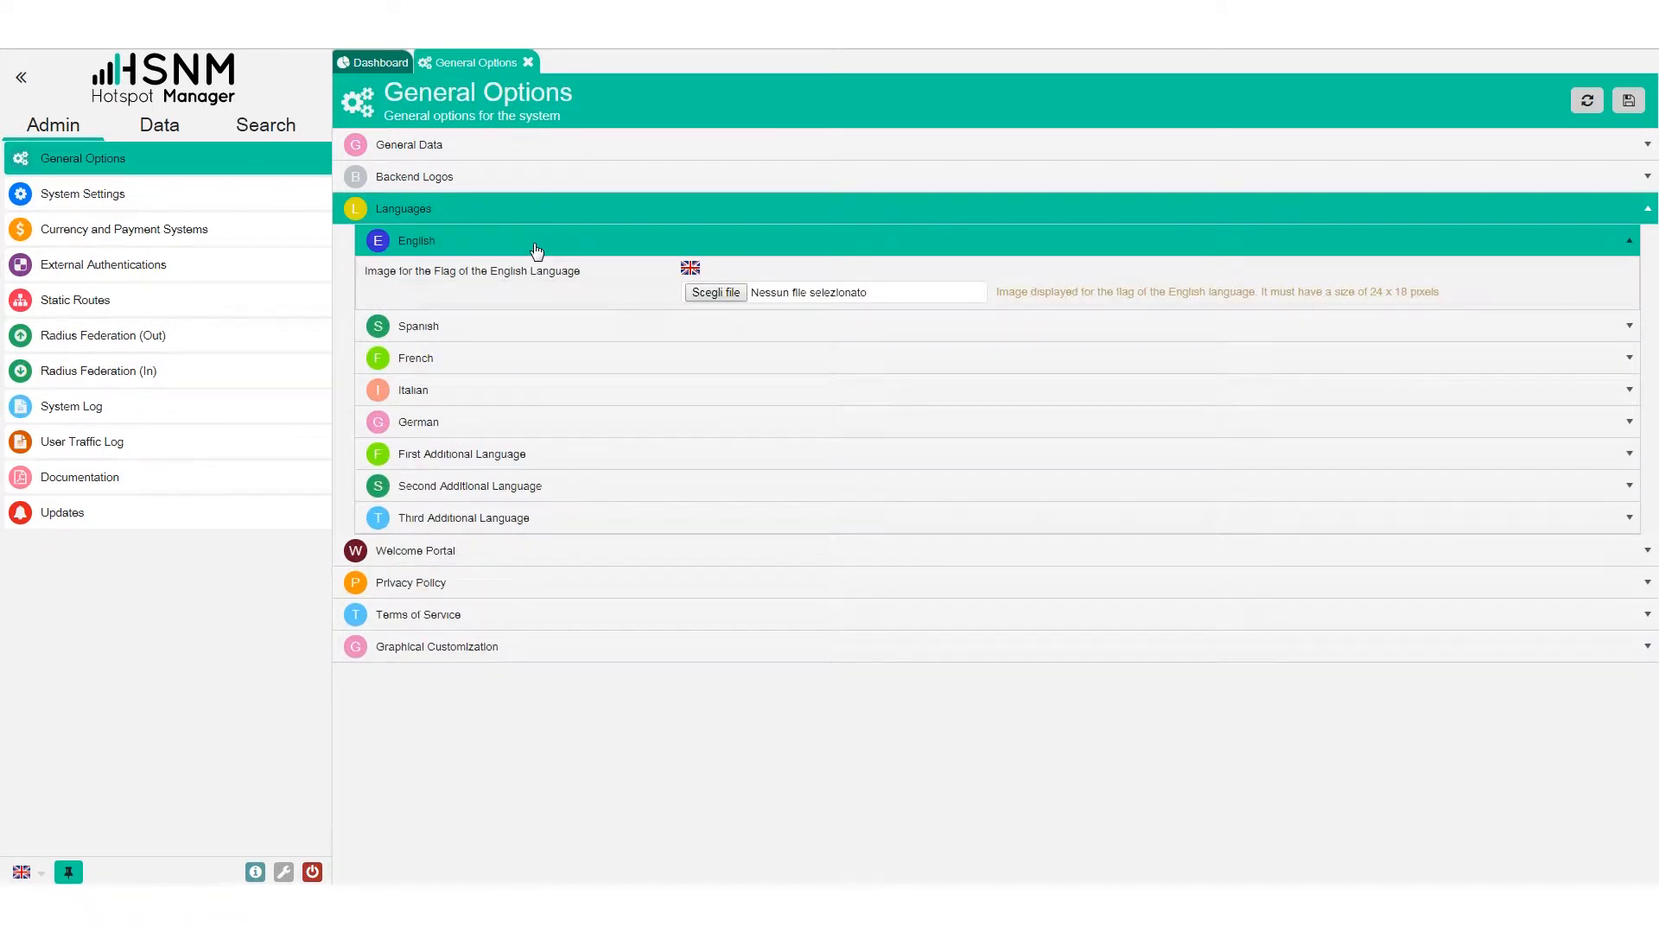
left_click(536, 249)
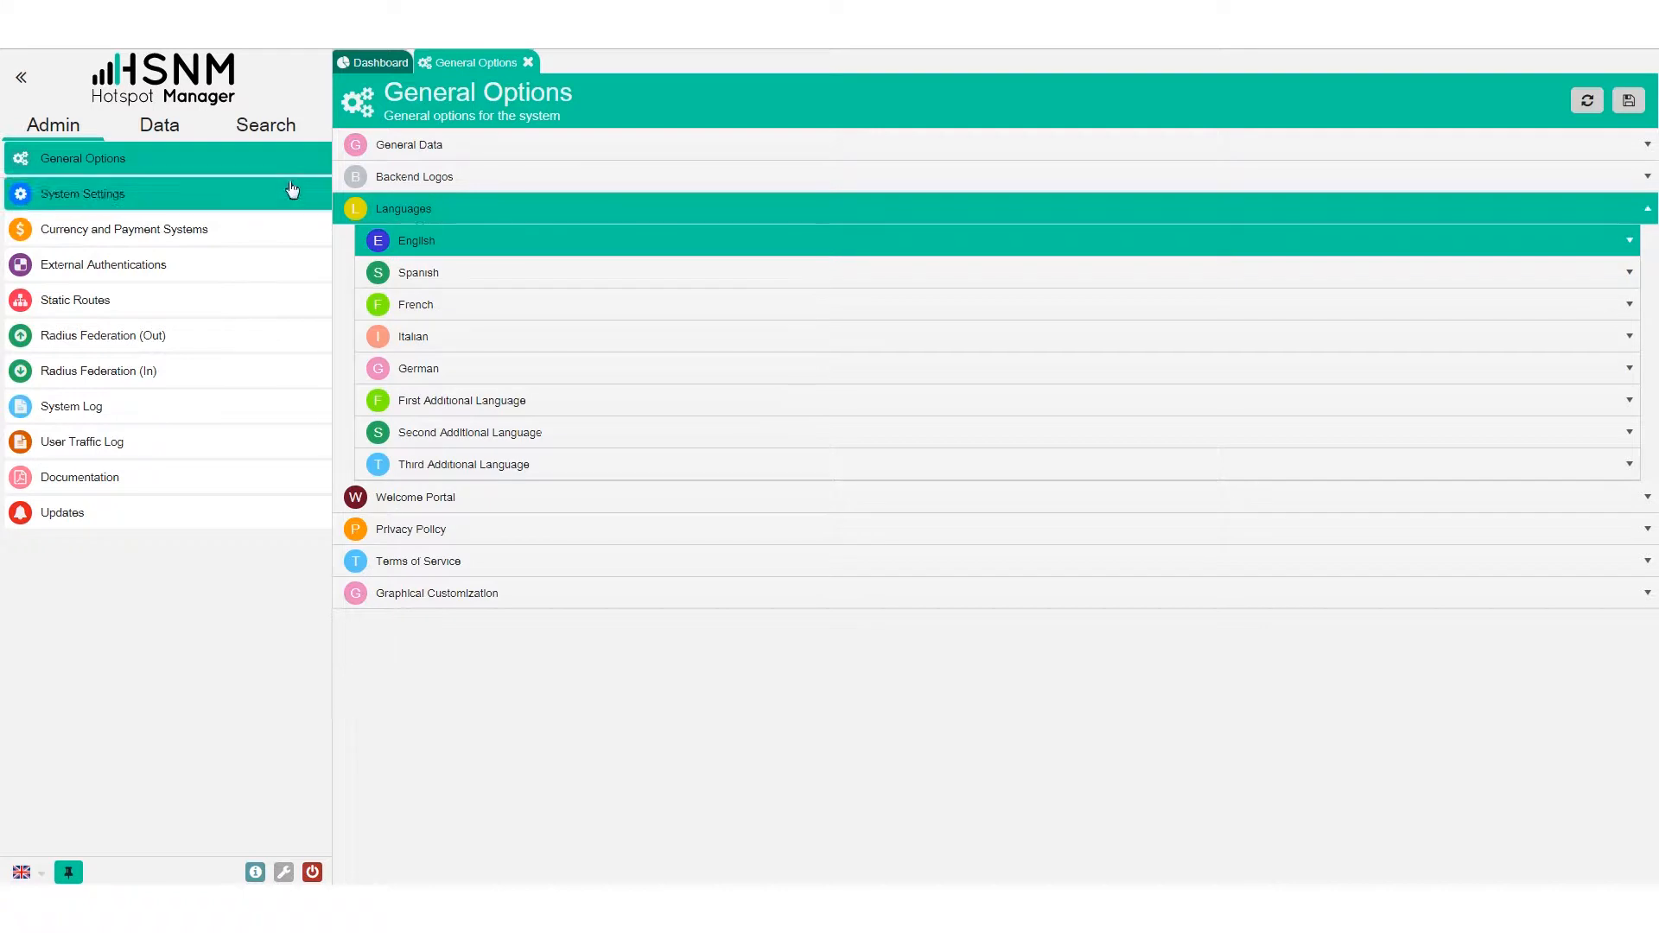
Review the First Additional Language settings, including the list of selectable languages and the displayed language text
left_click(474, 406)
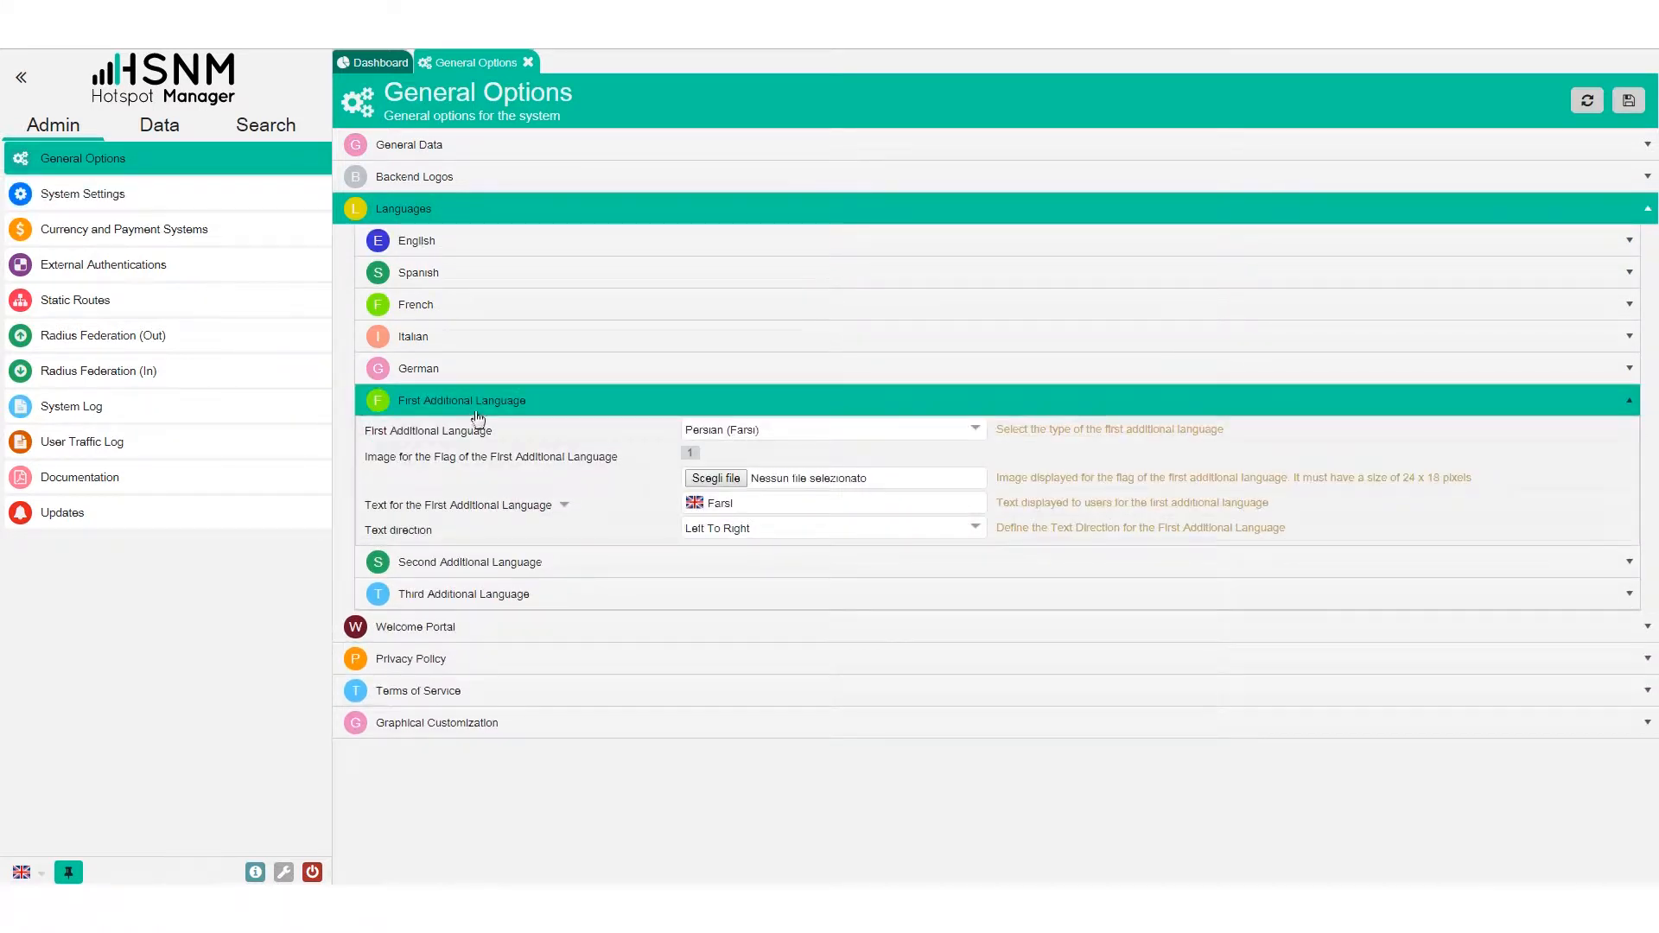
left_click(826, 432)
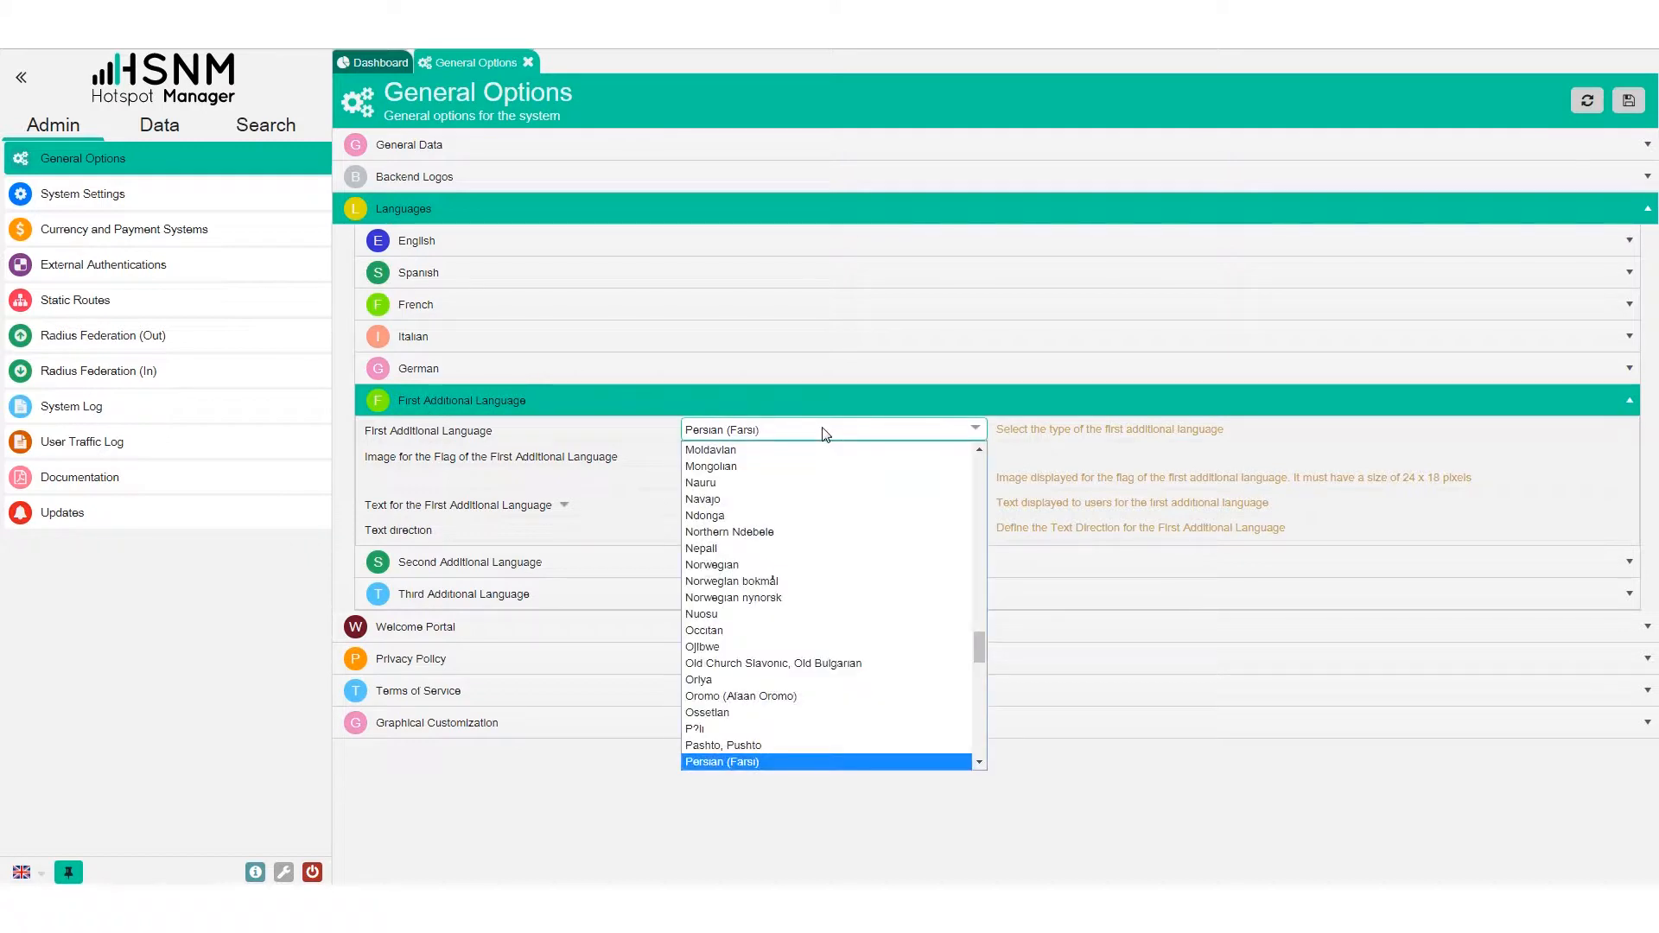
left_click(825, 432)
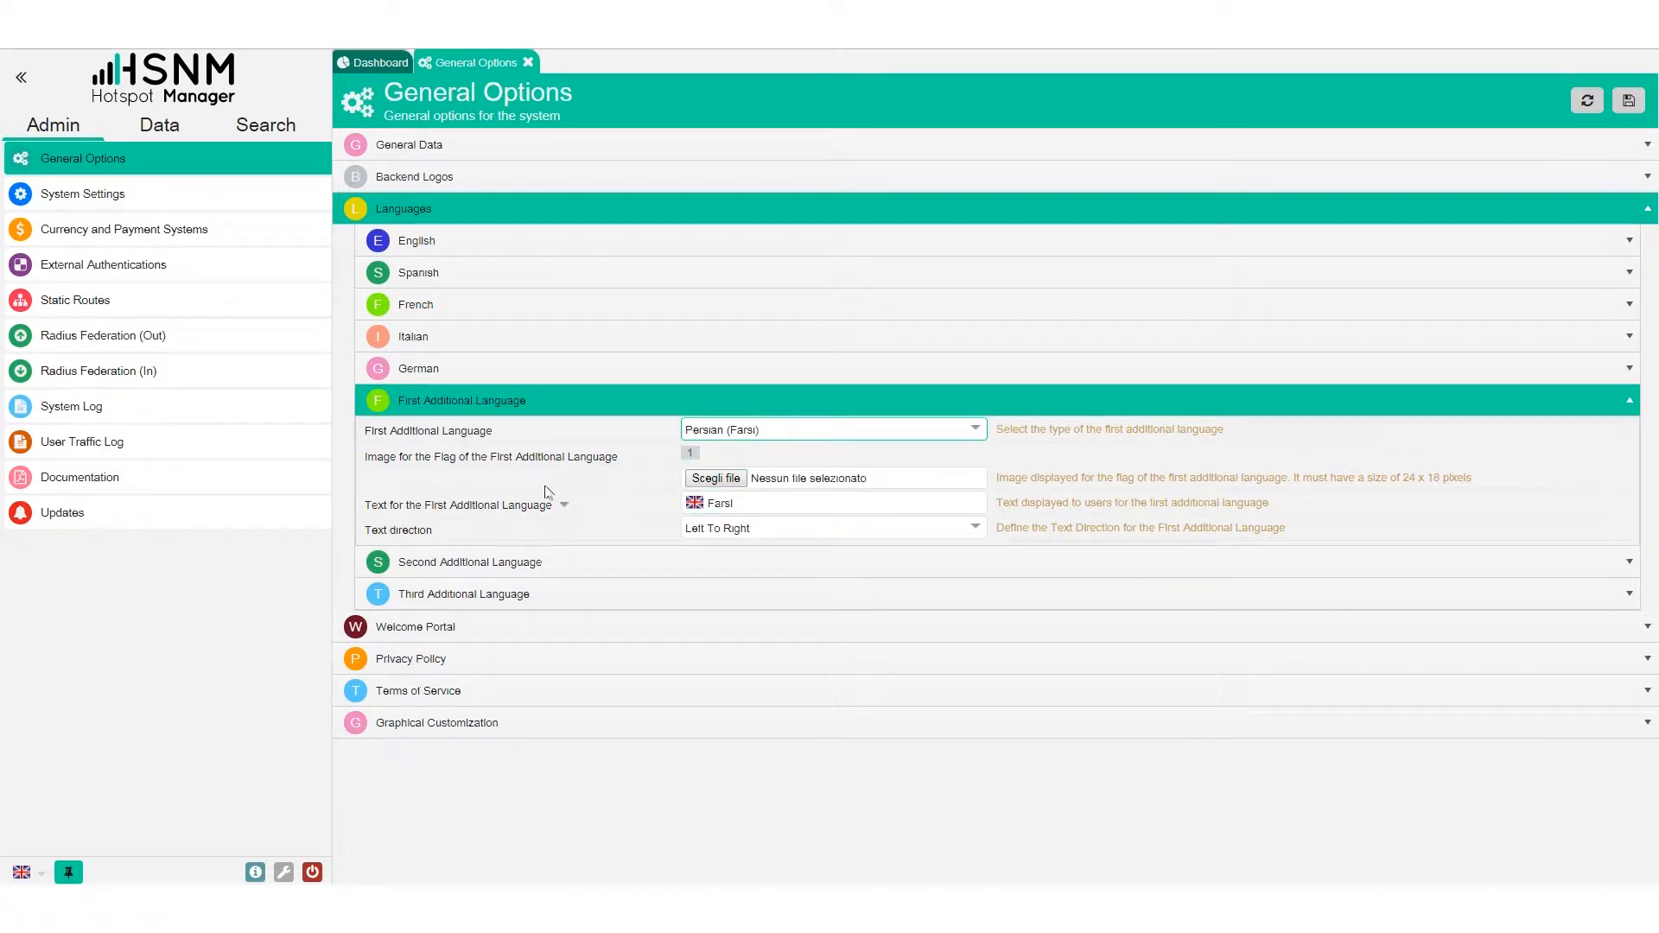
left_click(759, 512)
left_click(1160, 517)
left_click(744, 504)
Open the system-wide Welcome Portal translations, view the languages offered for multilingual fields, and close the translations
left_click(160, 129)
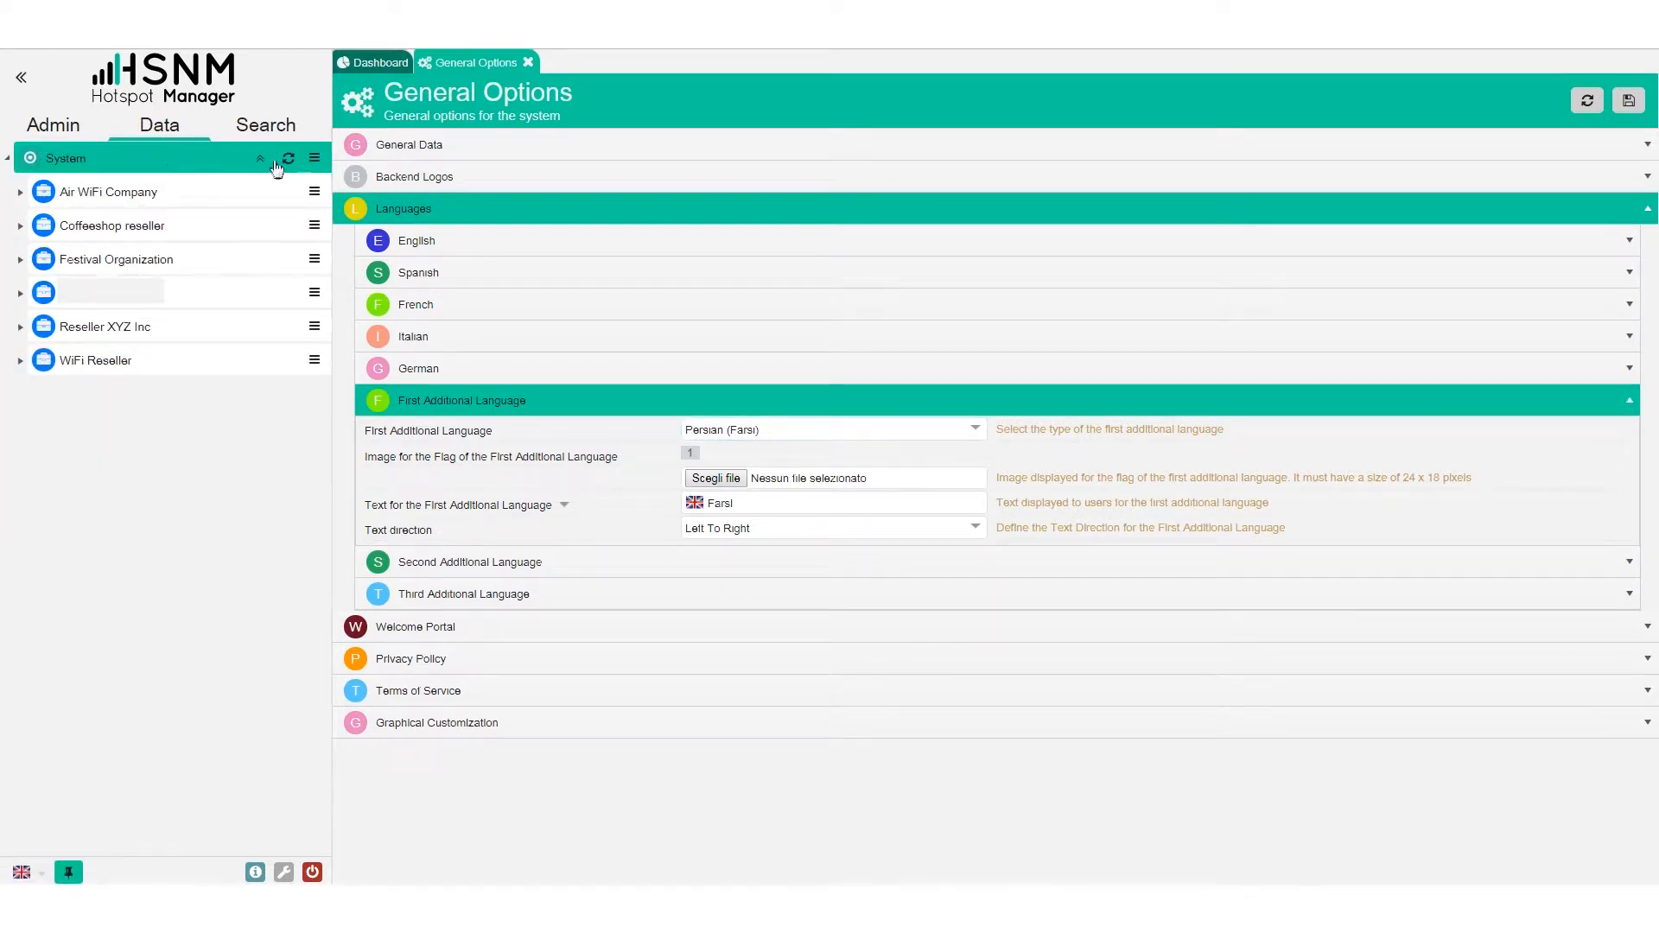
left_click(314, 158)
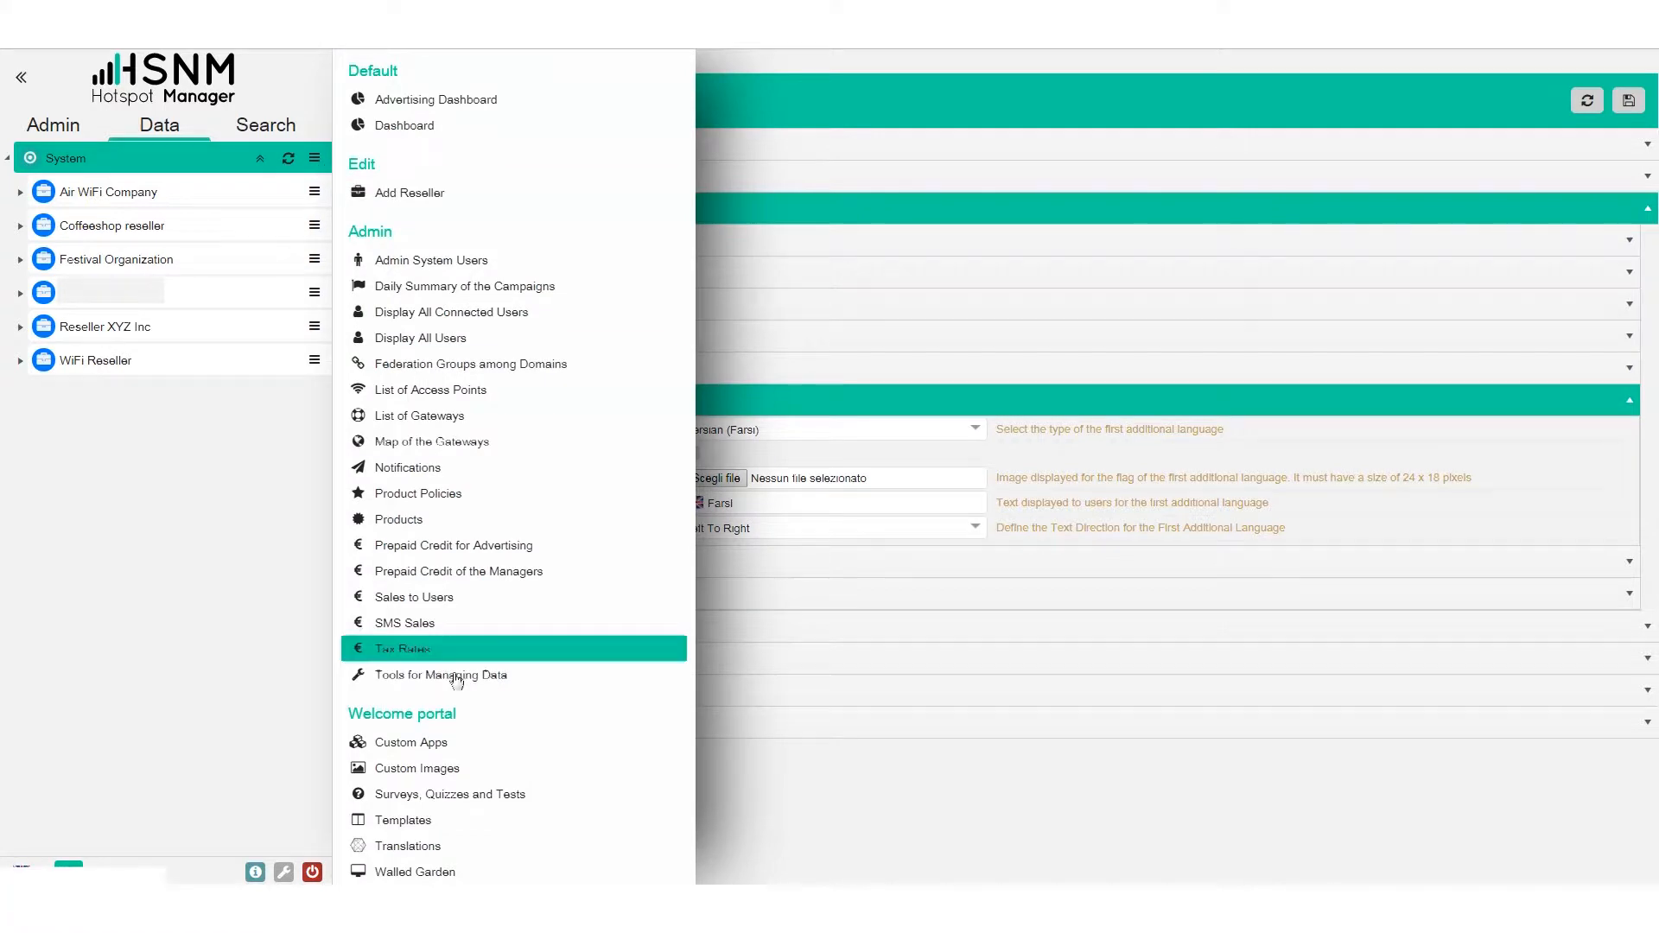
left_click(470, 845)
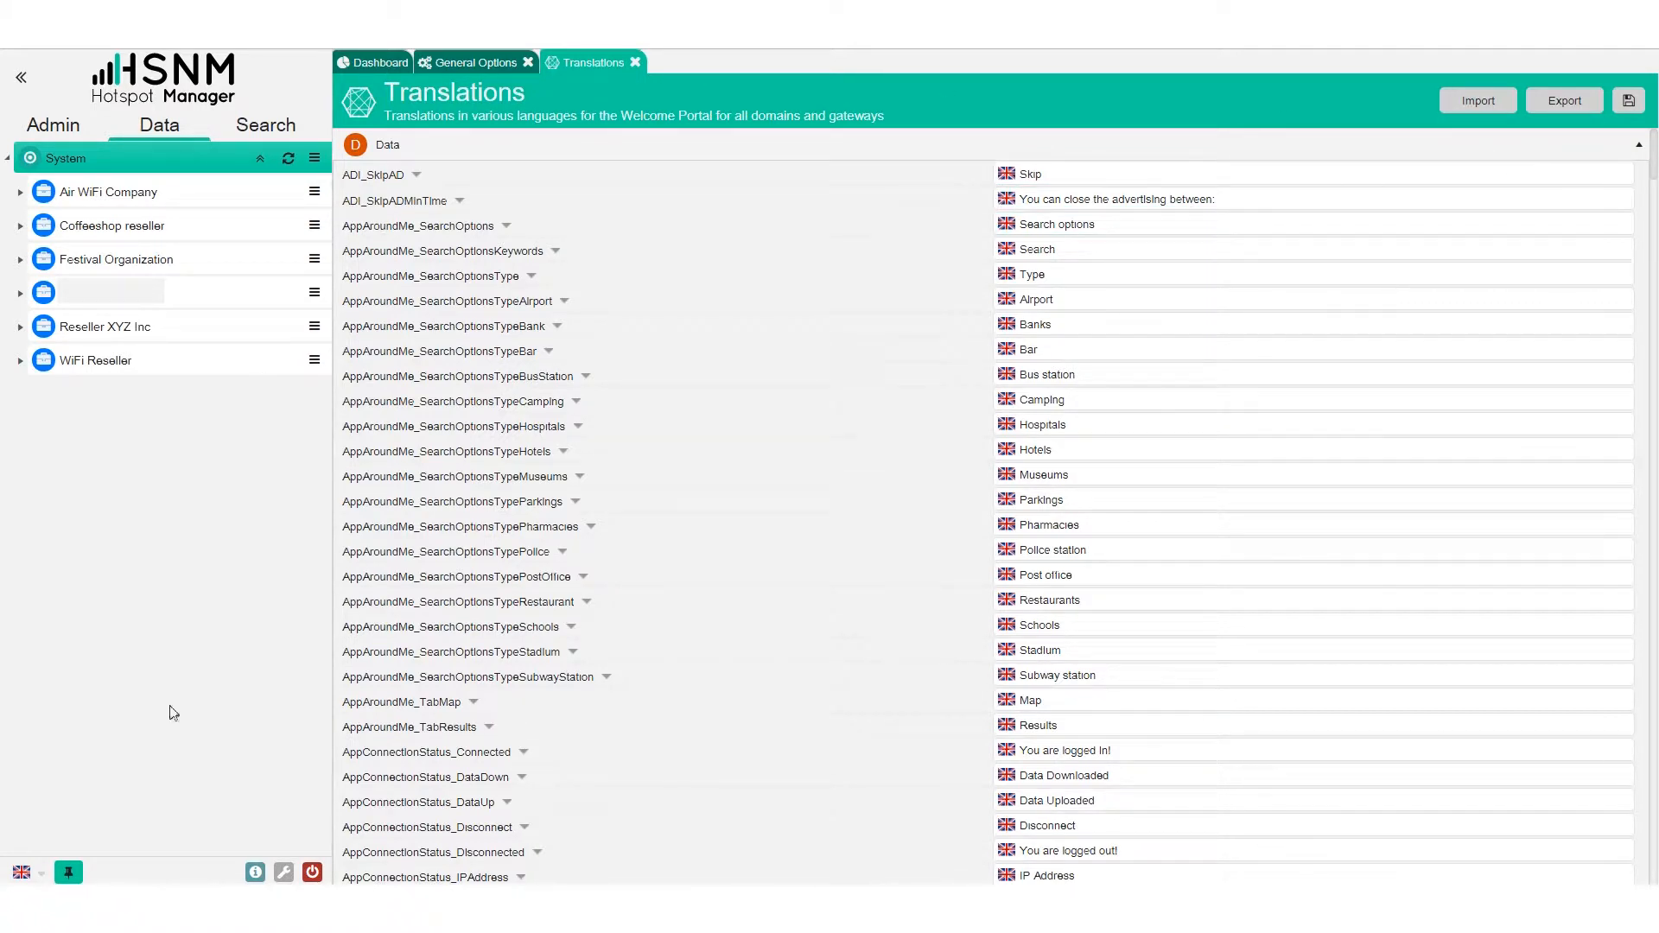
left_click(48, 874)
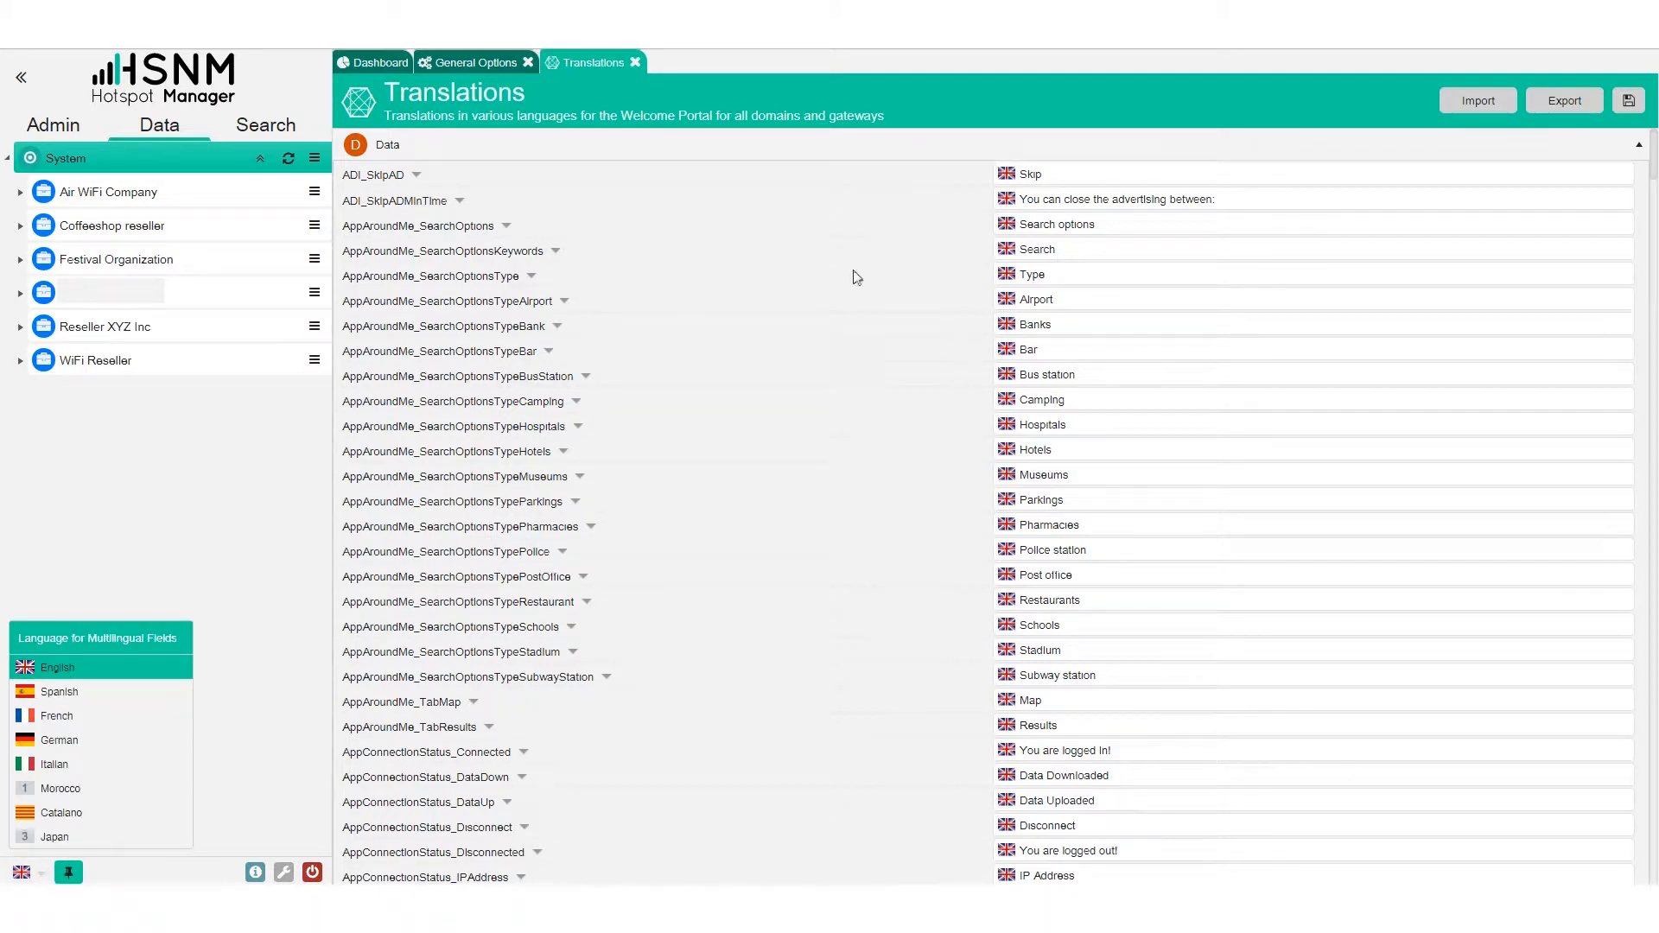
left_click(1138, 79)
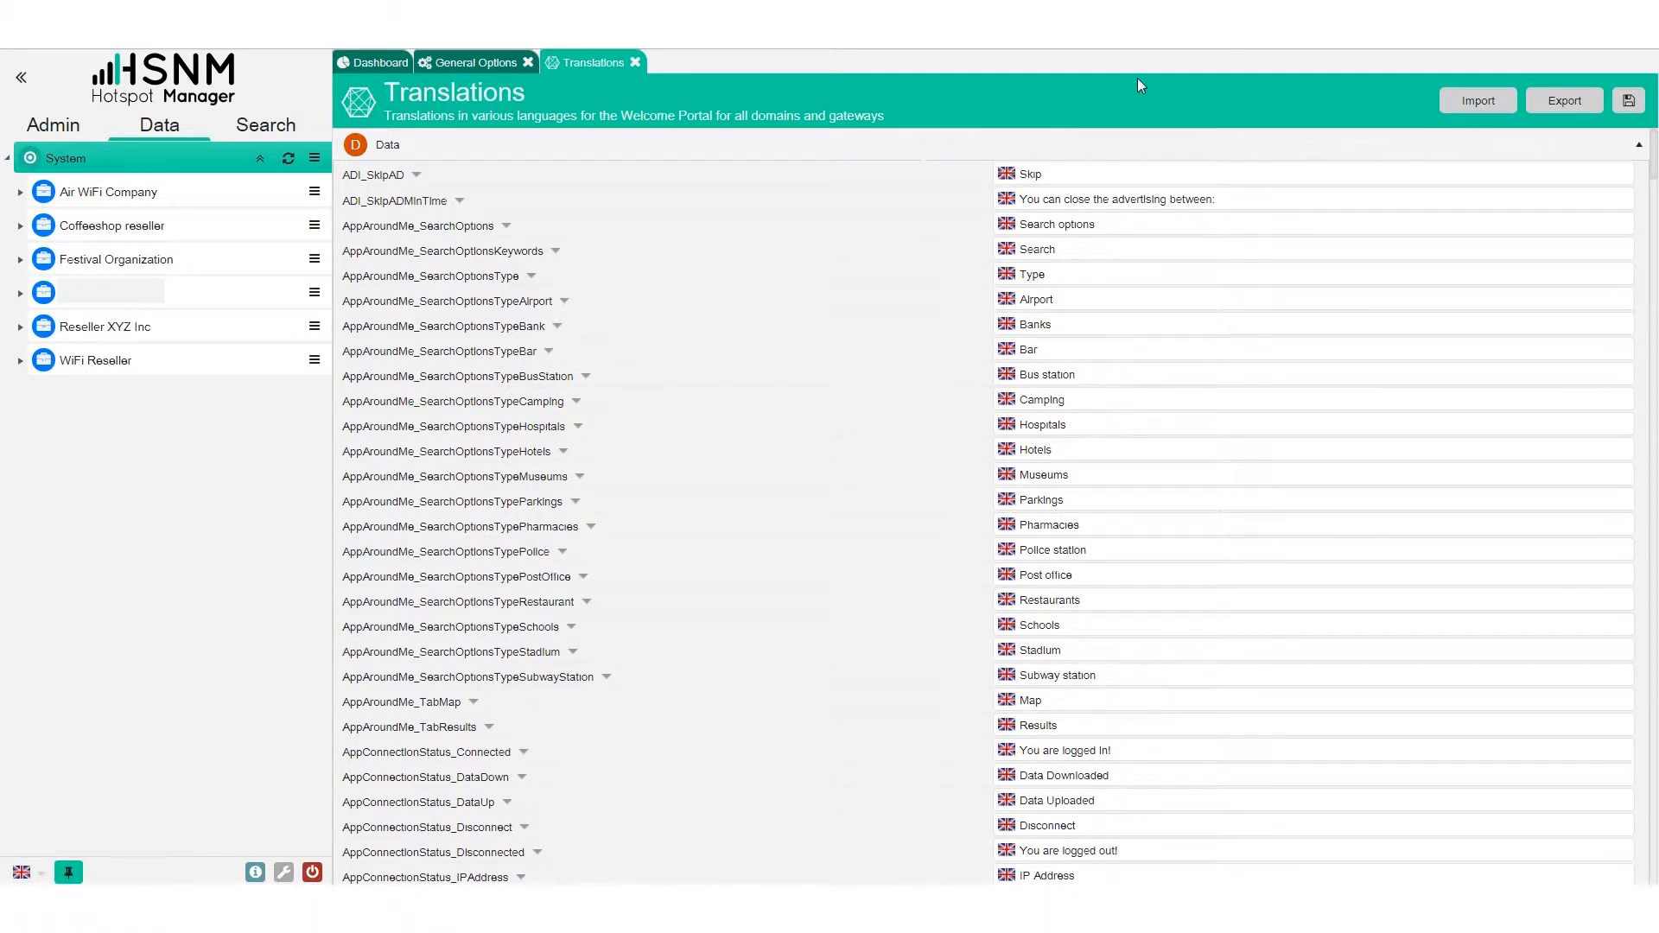
left_click(636, 63)
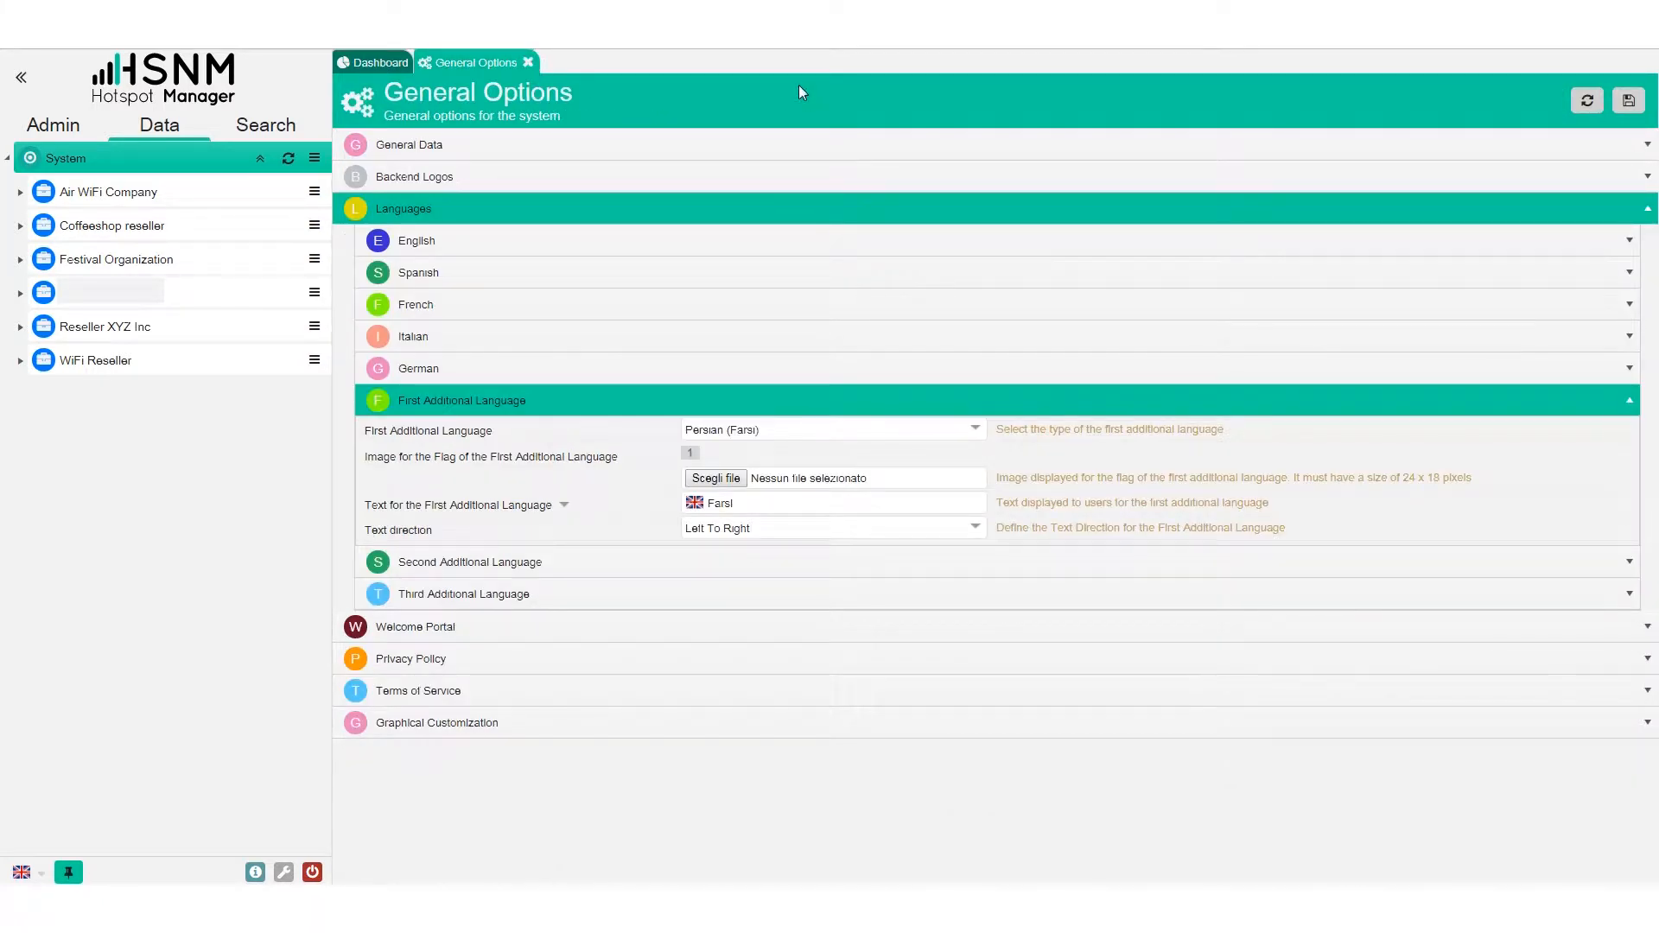
Collapse the First Additional Language settings and show the Welcome Portal template and color scheme options
left_click(676, 413)
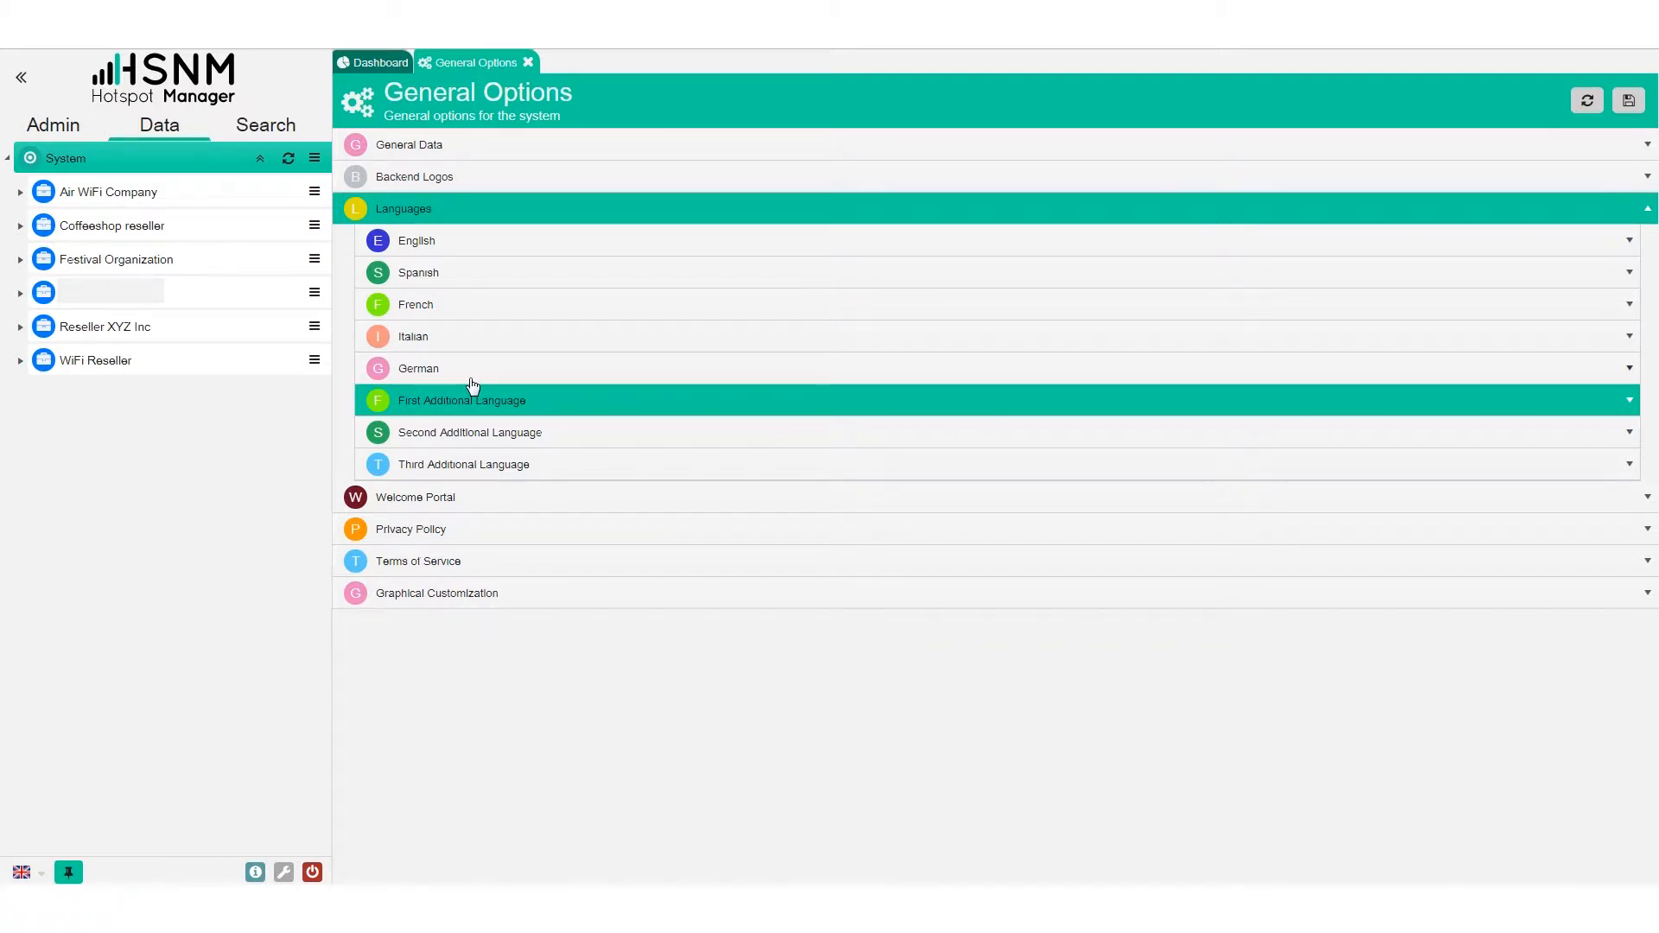
left_click(423, 501)
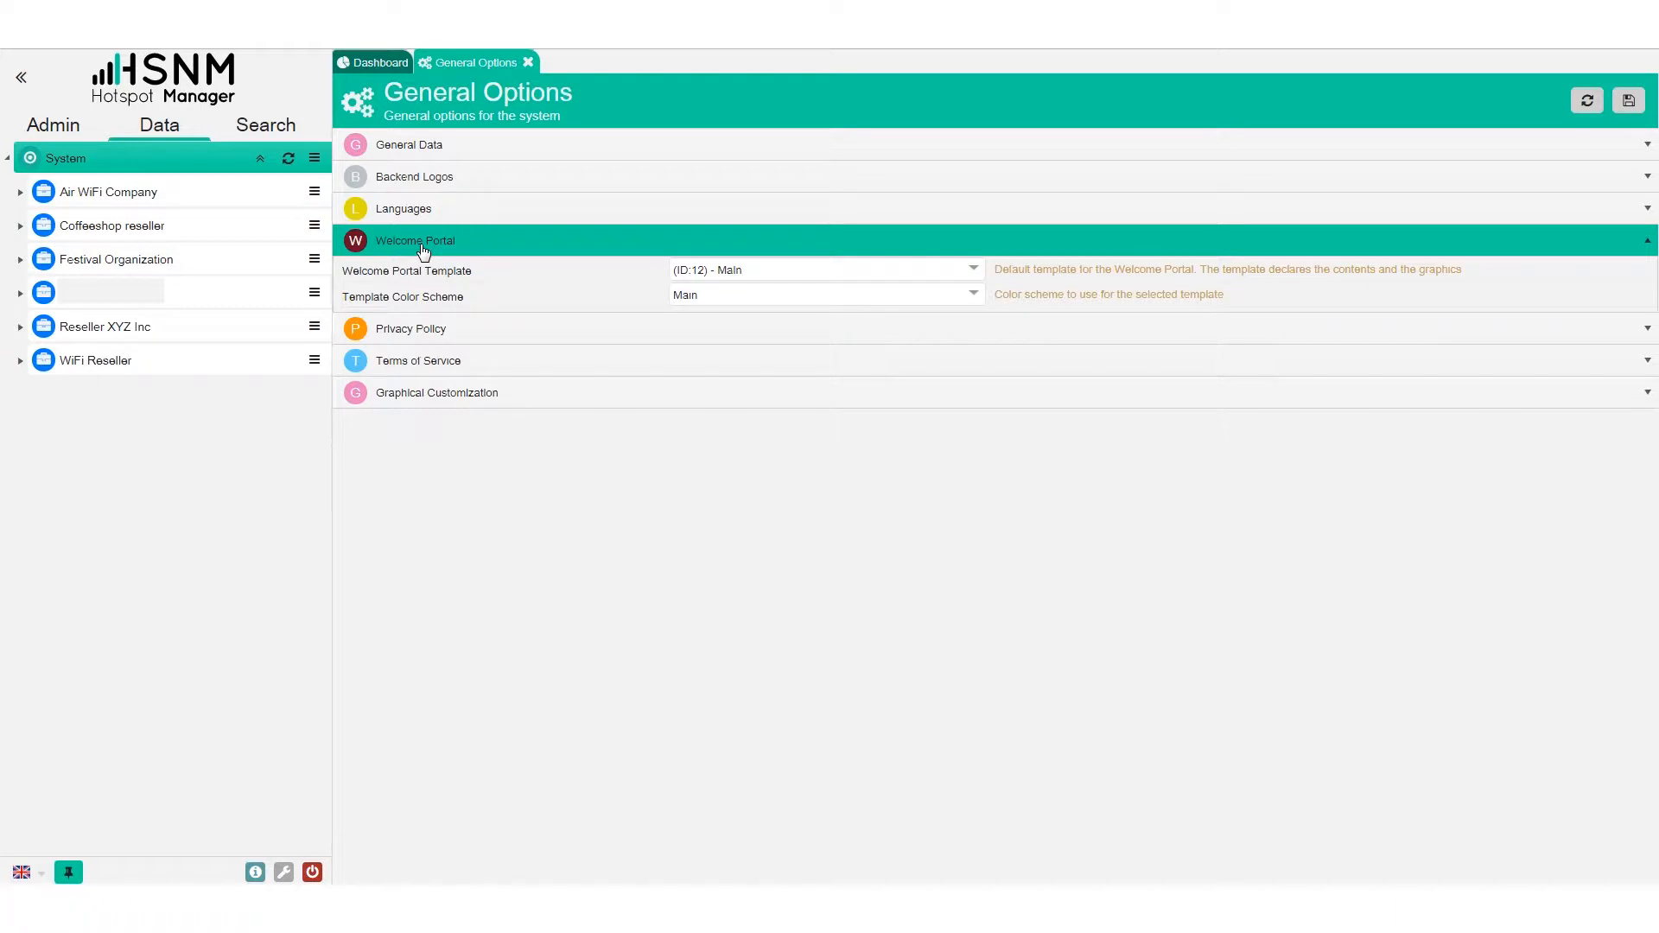
Review the Privacy Policy and Terms of Service sections of General Options, including the privacy policy's version field
left_click(428, 332)
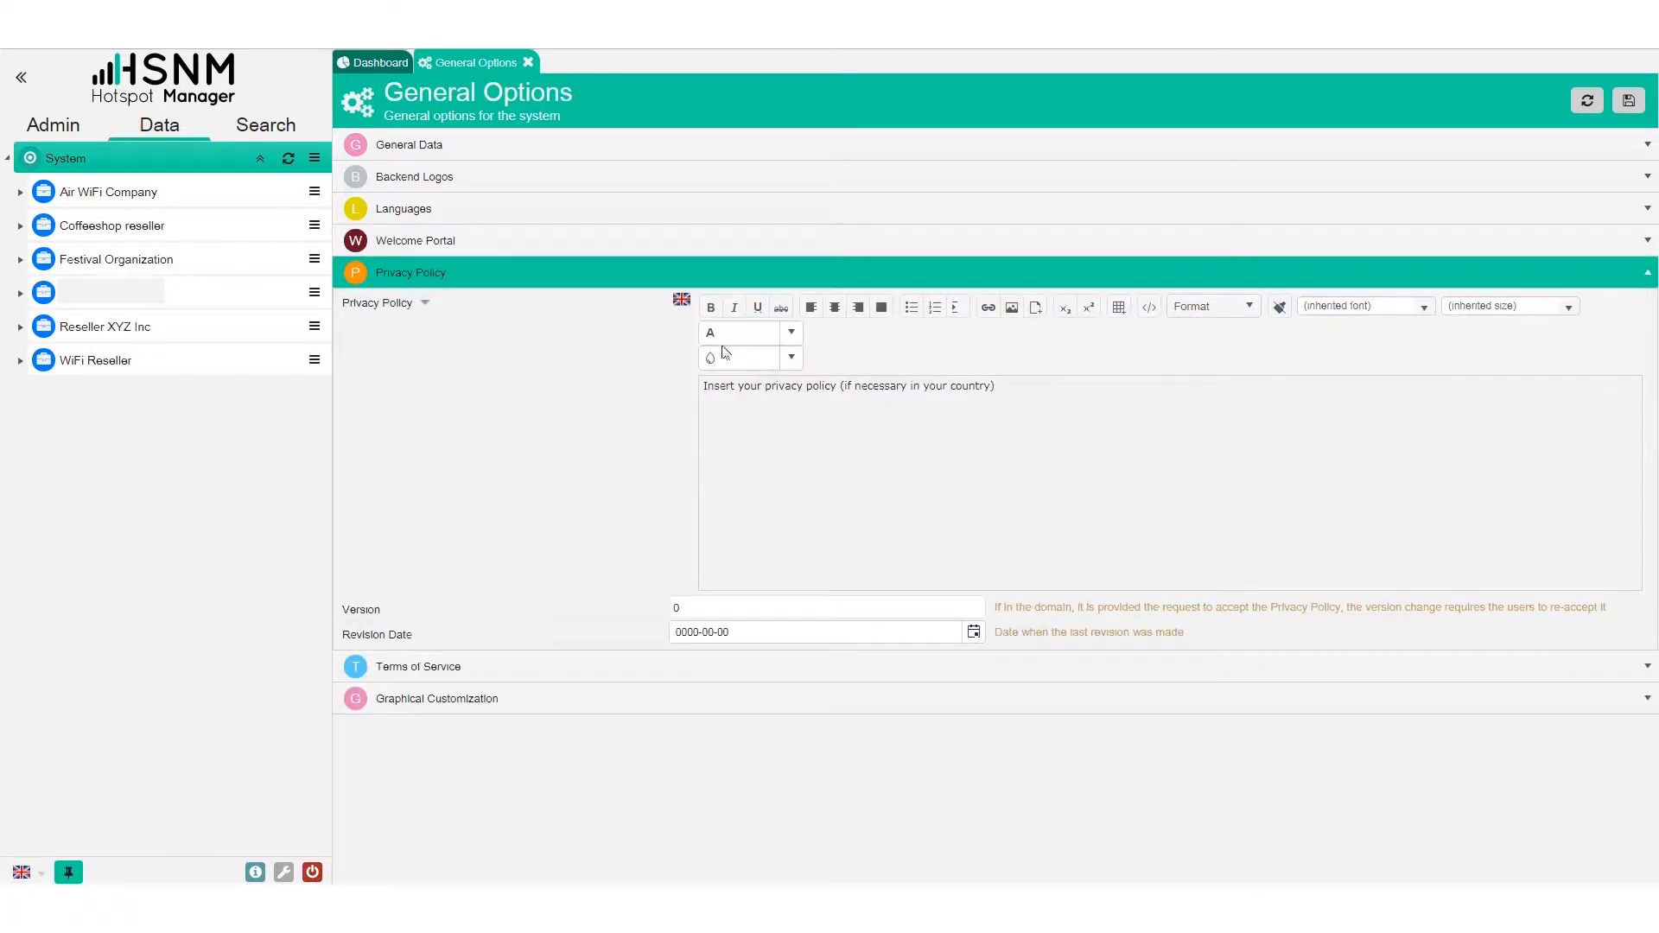
left_click(450, 668)
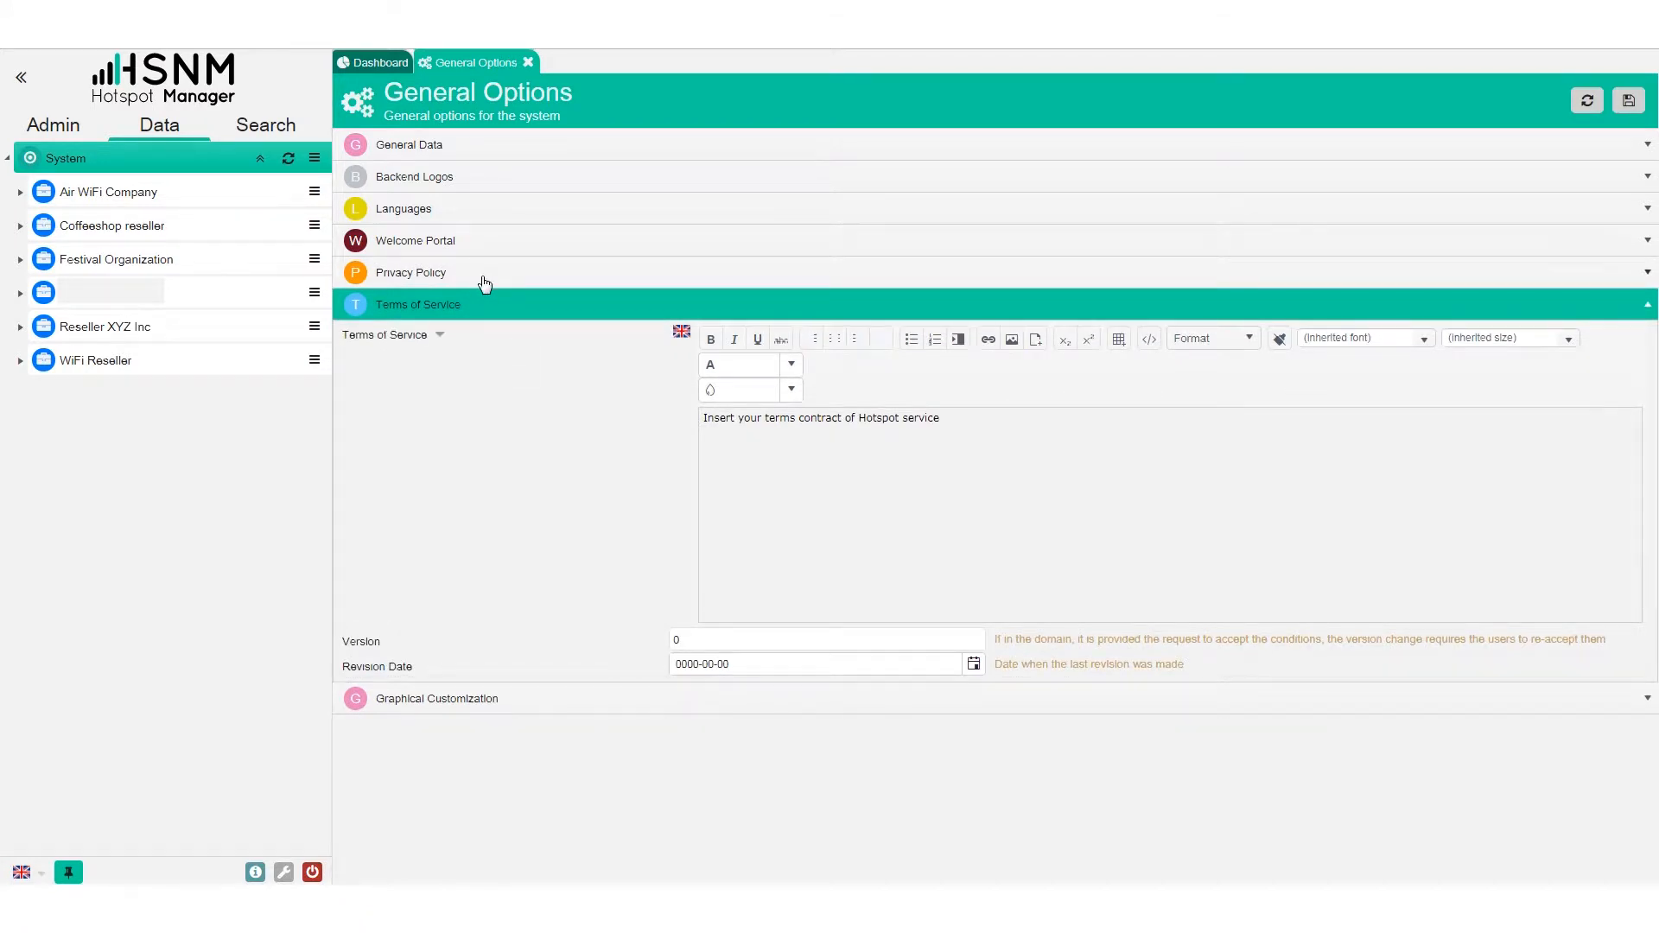
left_click(483, 277)
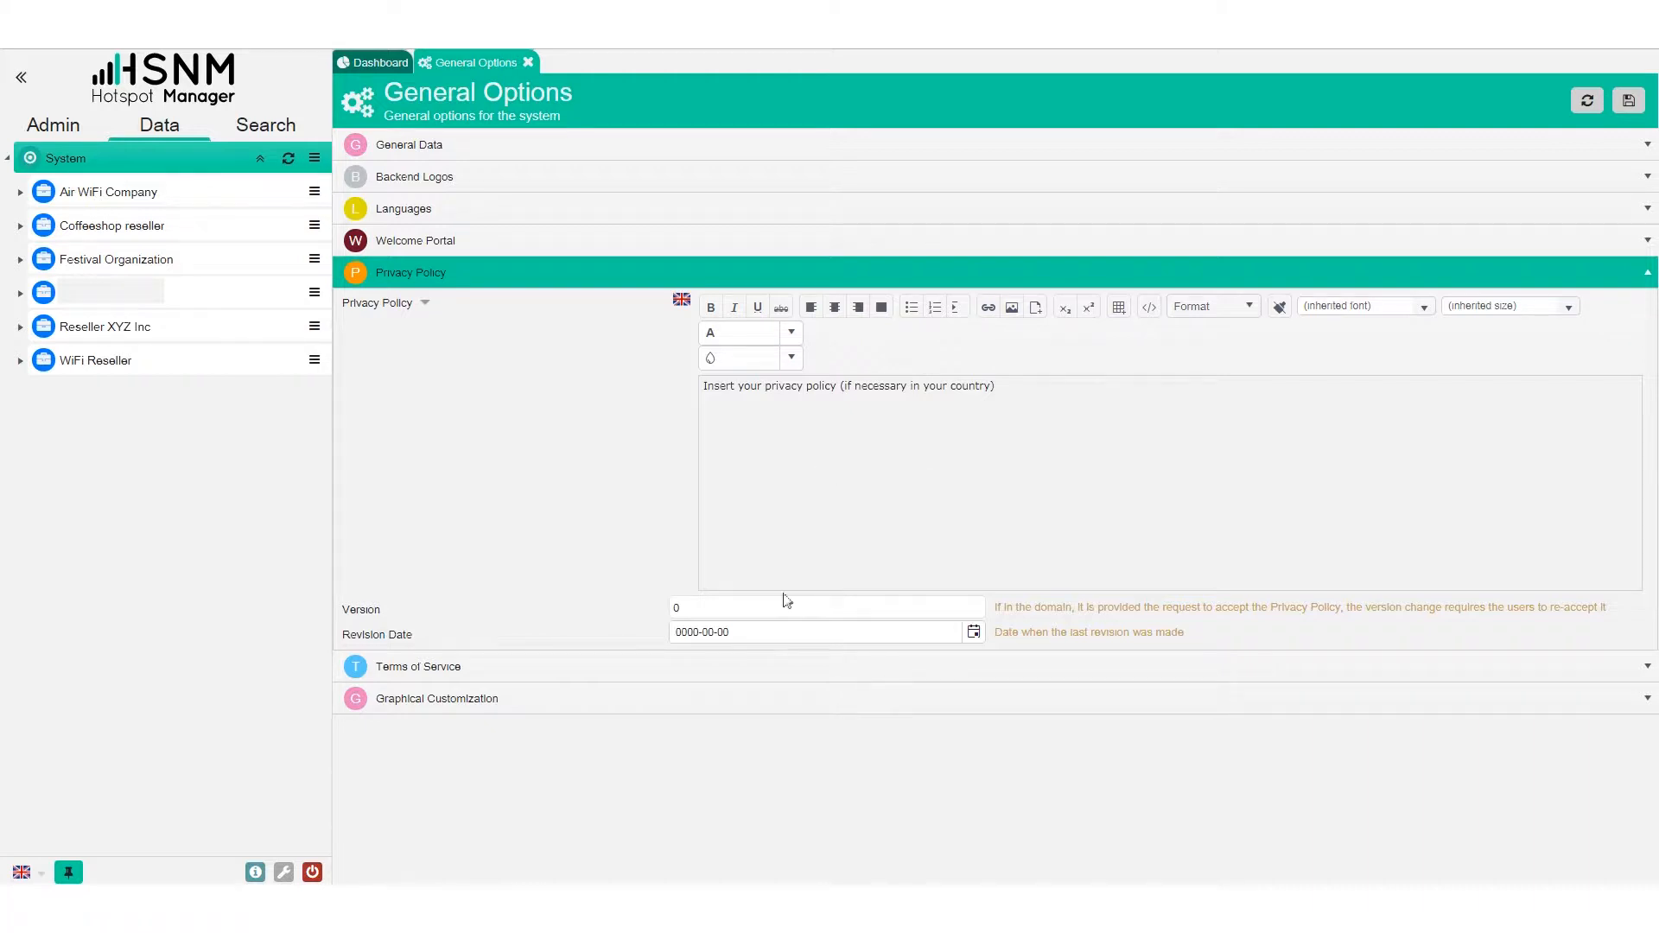
left_click(705, 609)
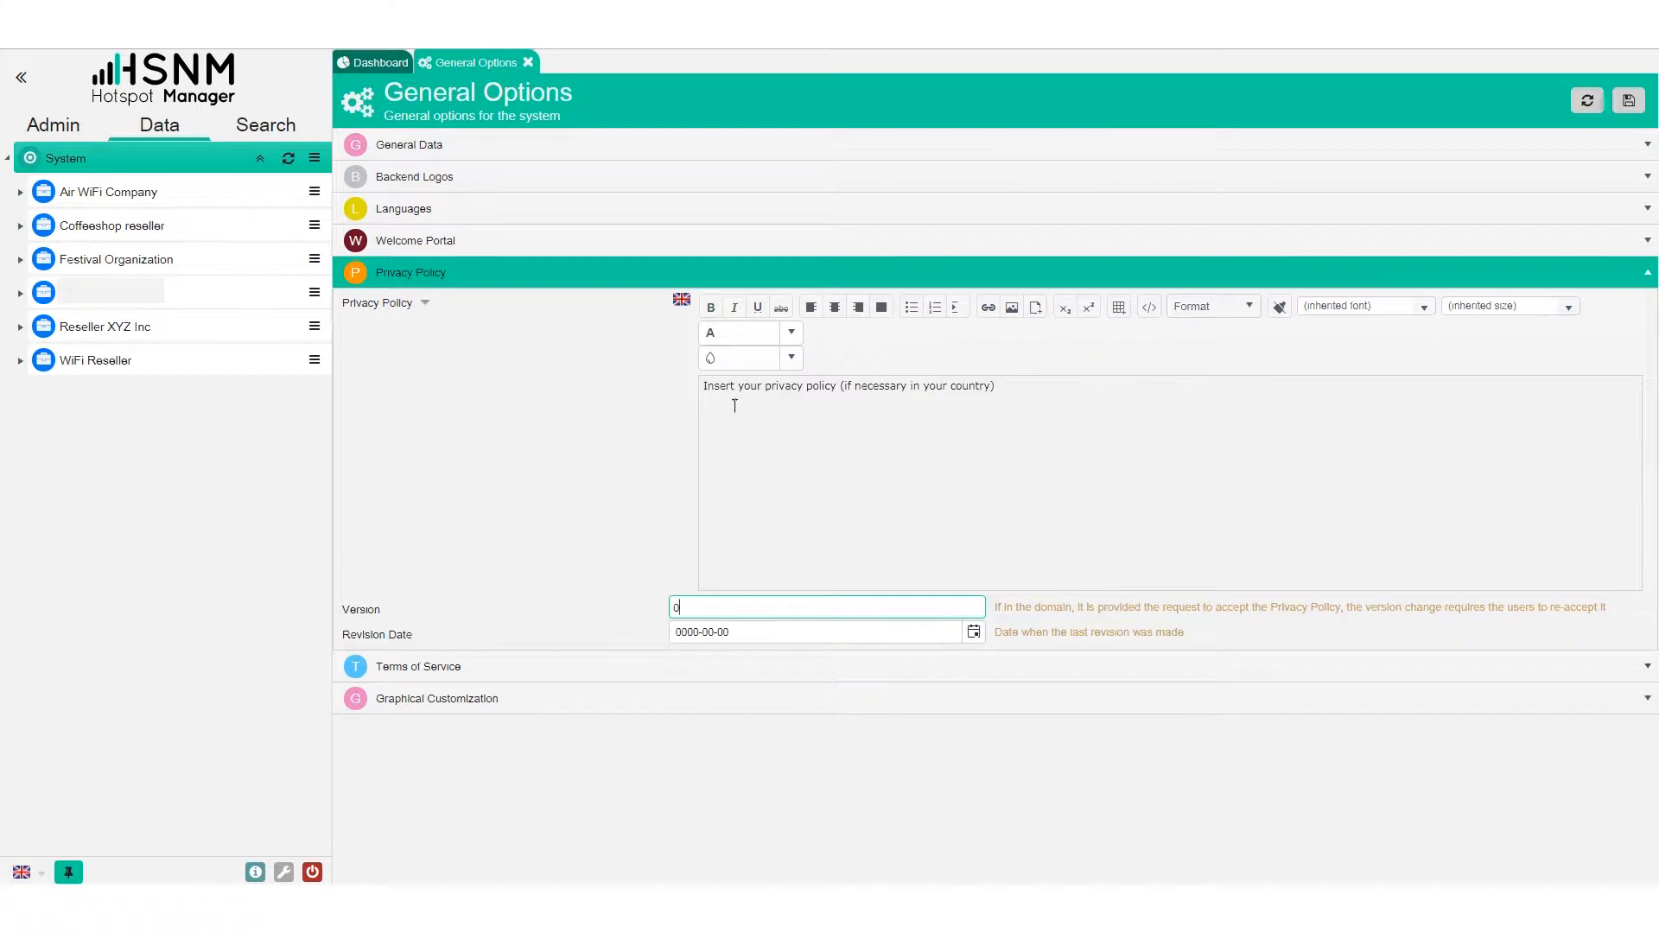
Show the Graphical Customization section, try the Dark and Blue backend colors, and restore Use Default
left_click(561, 704)
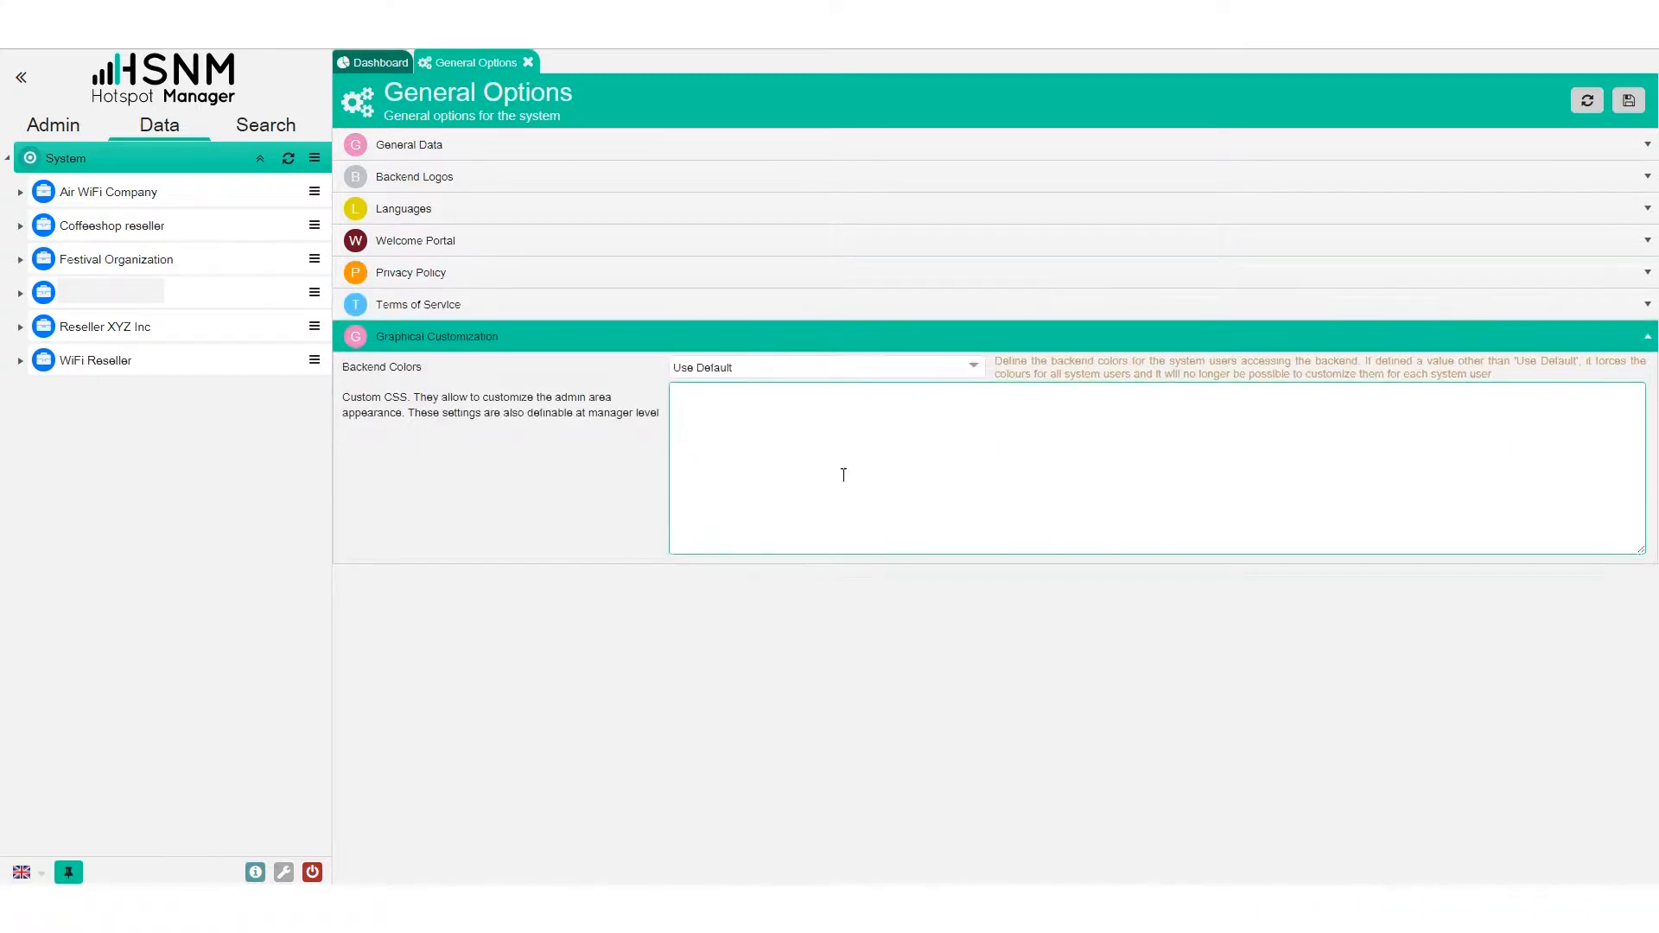
left_click(729, 370)
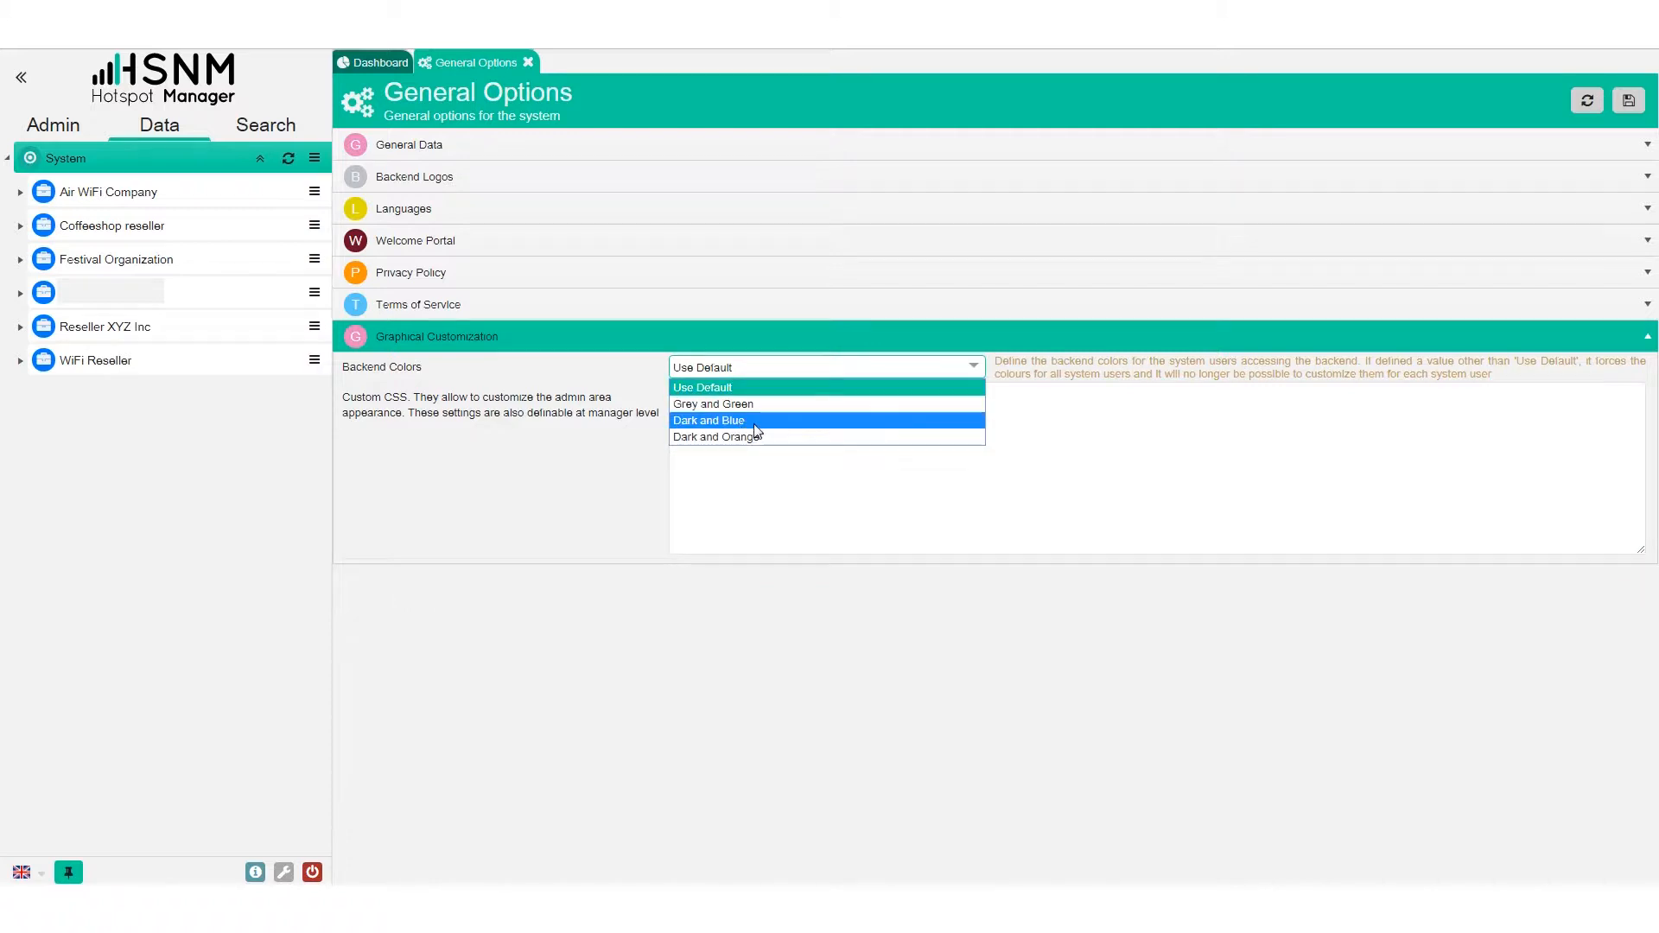
left_click(756, 430)
left_click(712, 372)
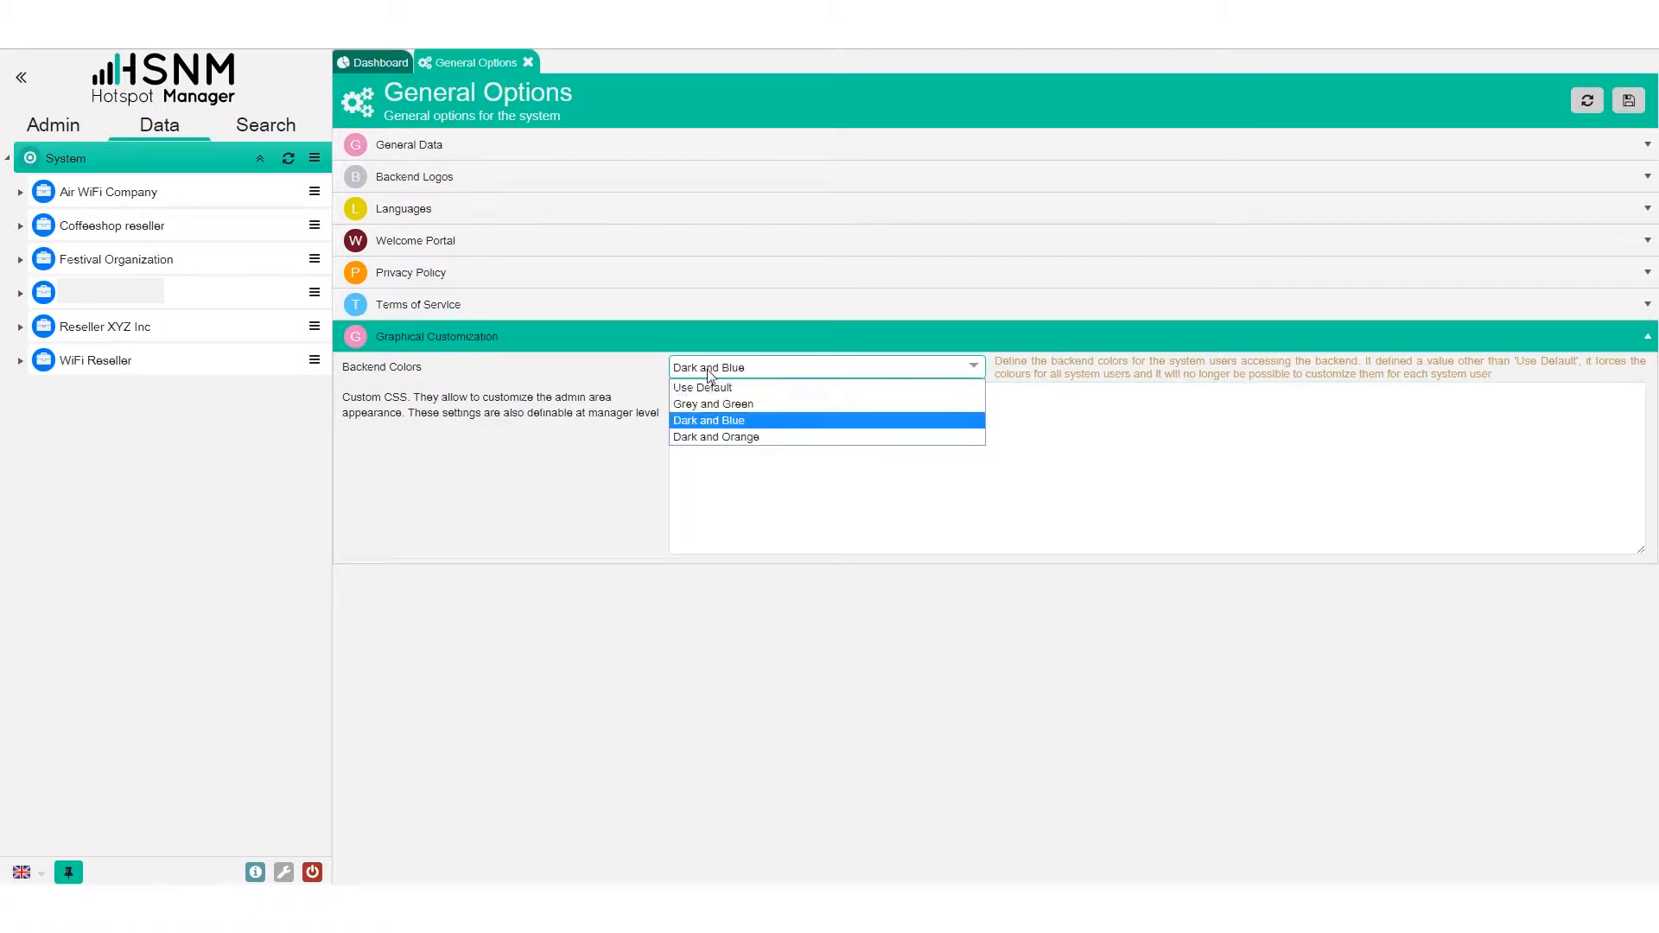
left_click(736, 390)
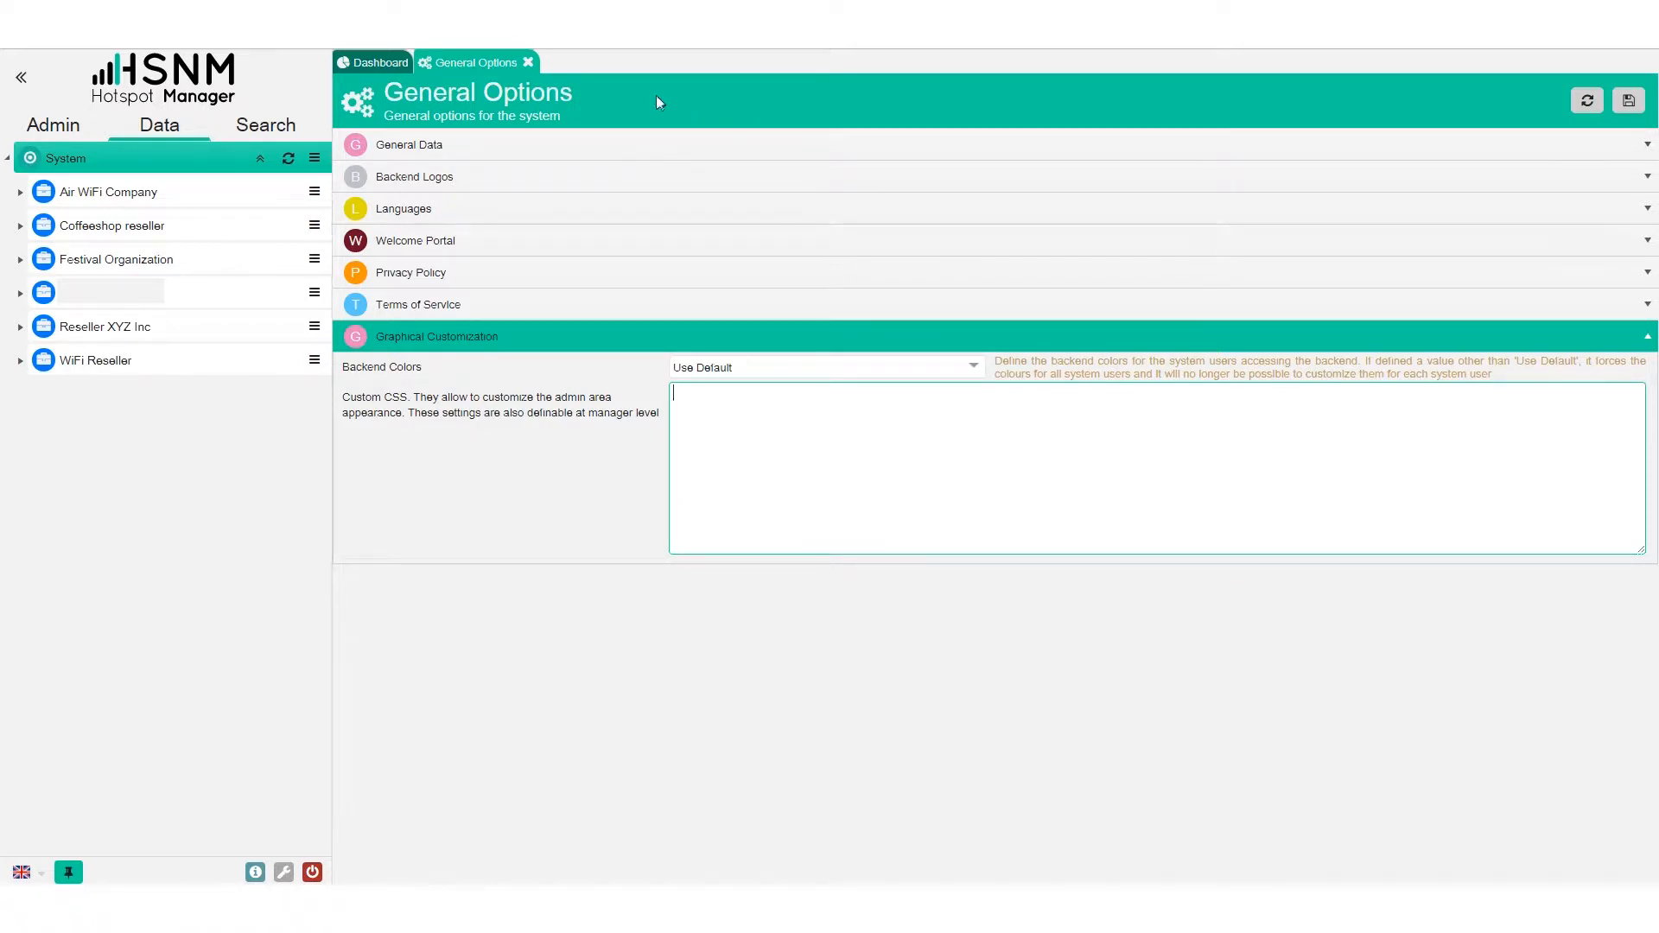
Point out the custom CSS field for the admin area and close General Options
right_click(717, 99)
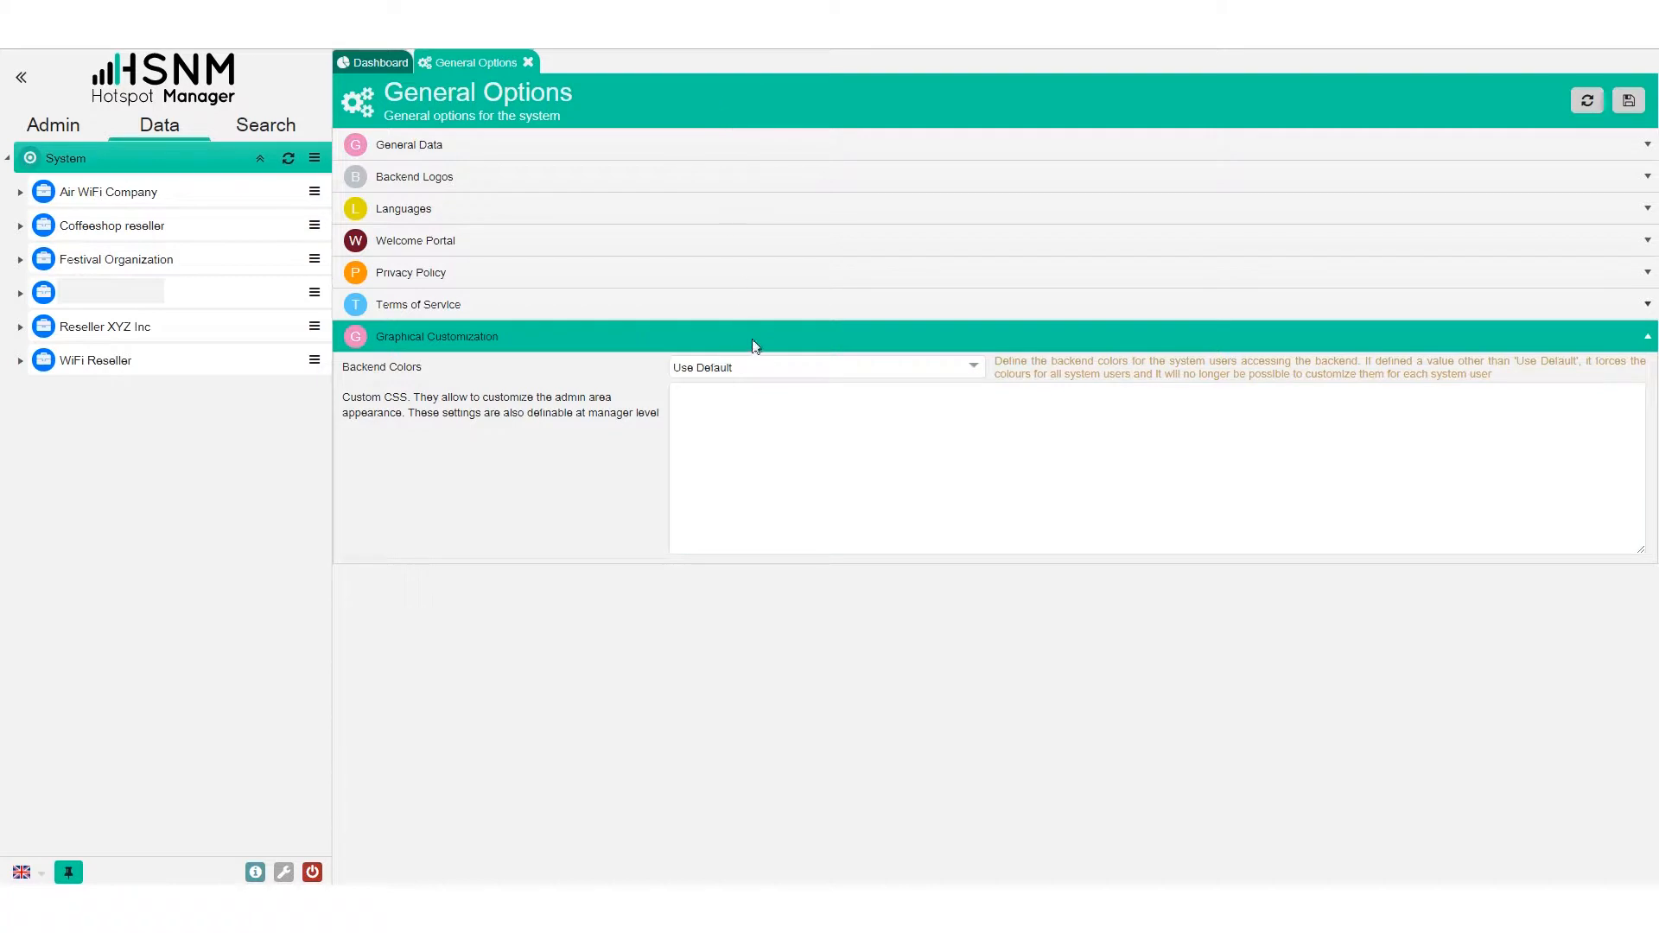
left_click(708, 691)
left_click(789, 493)
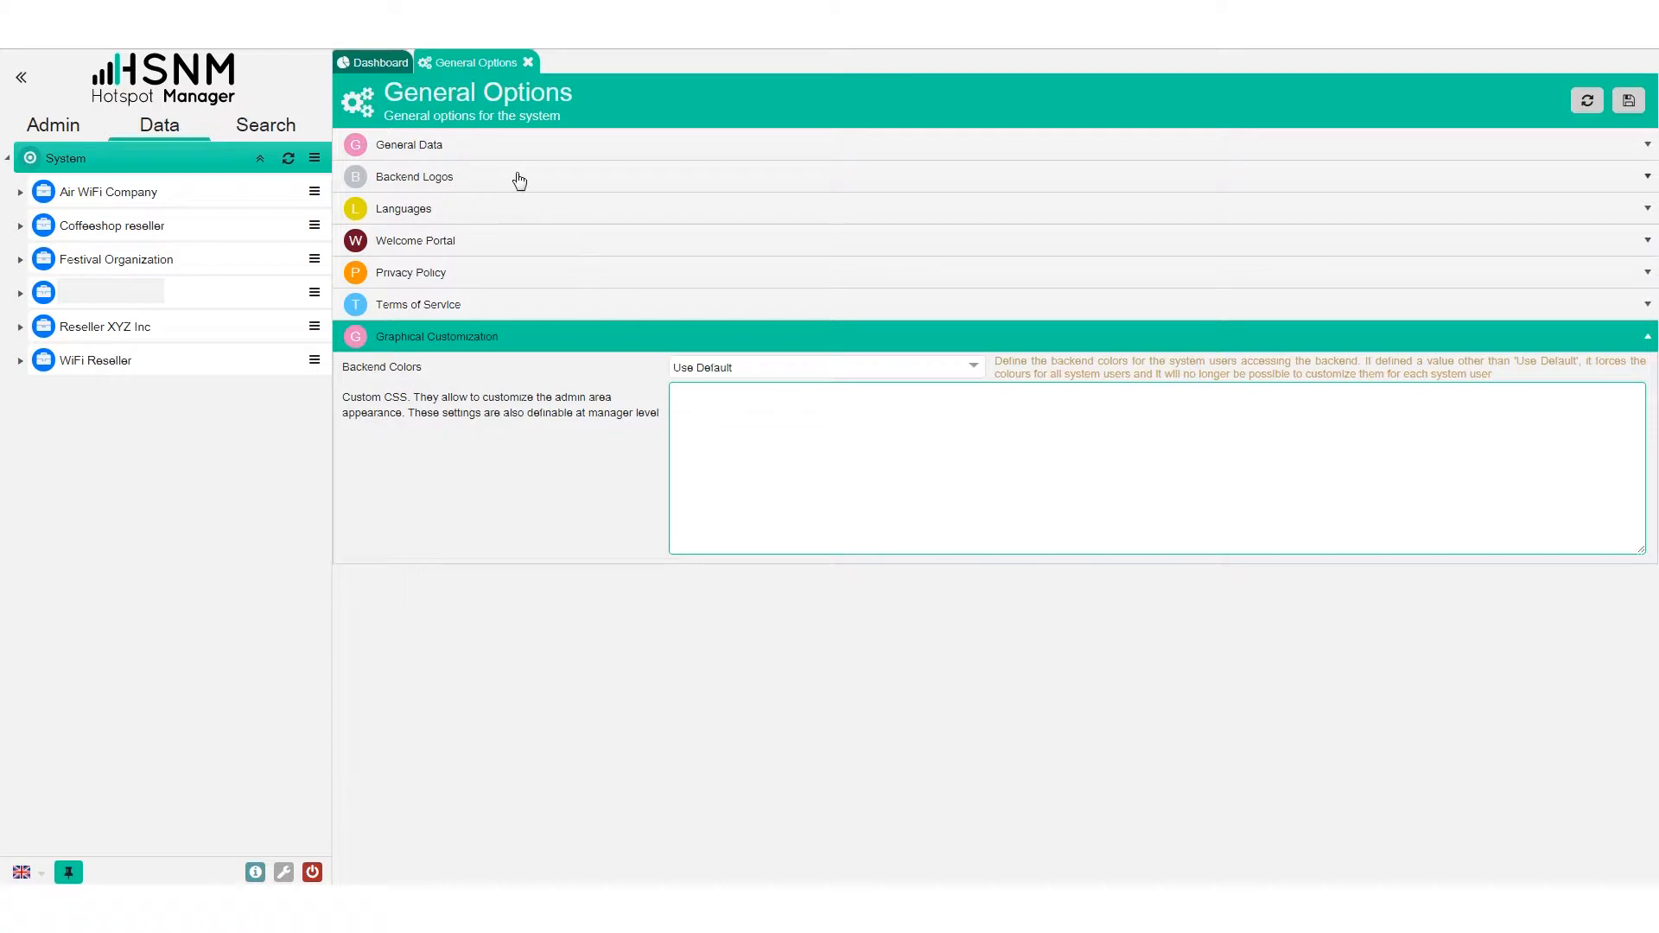
left_click(527, 62)
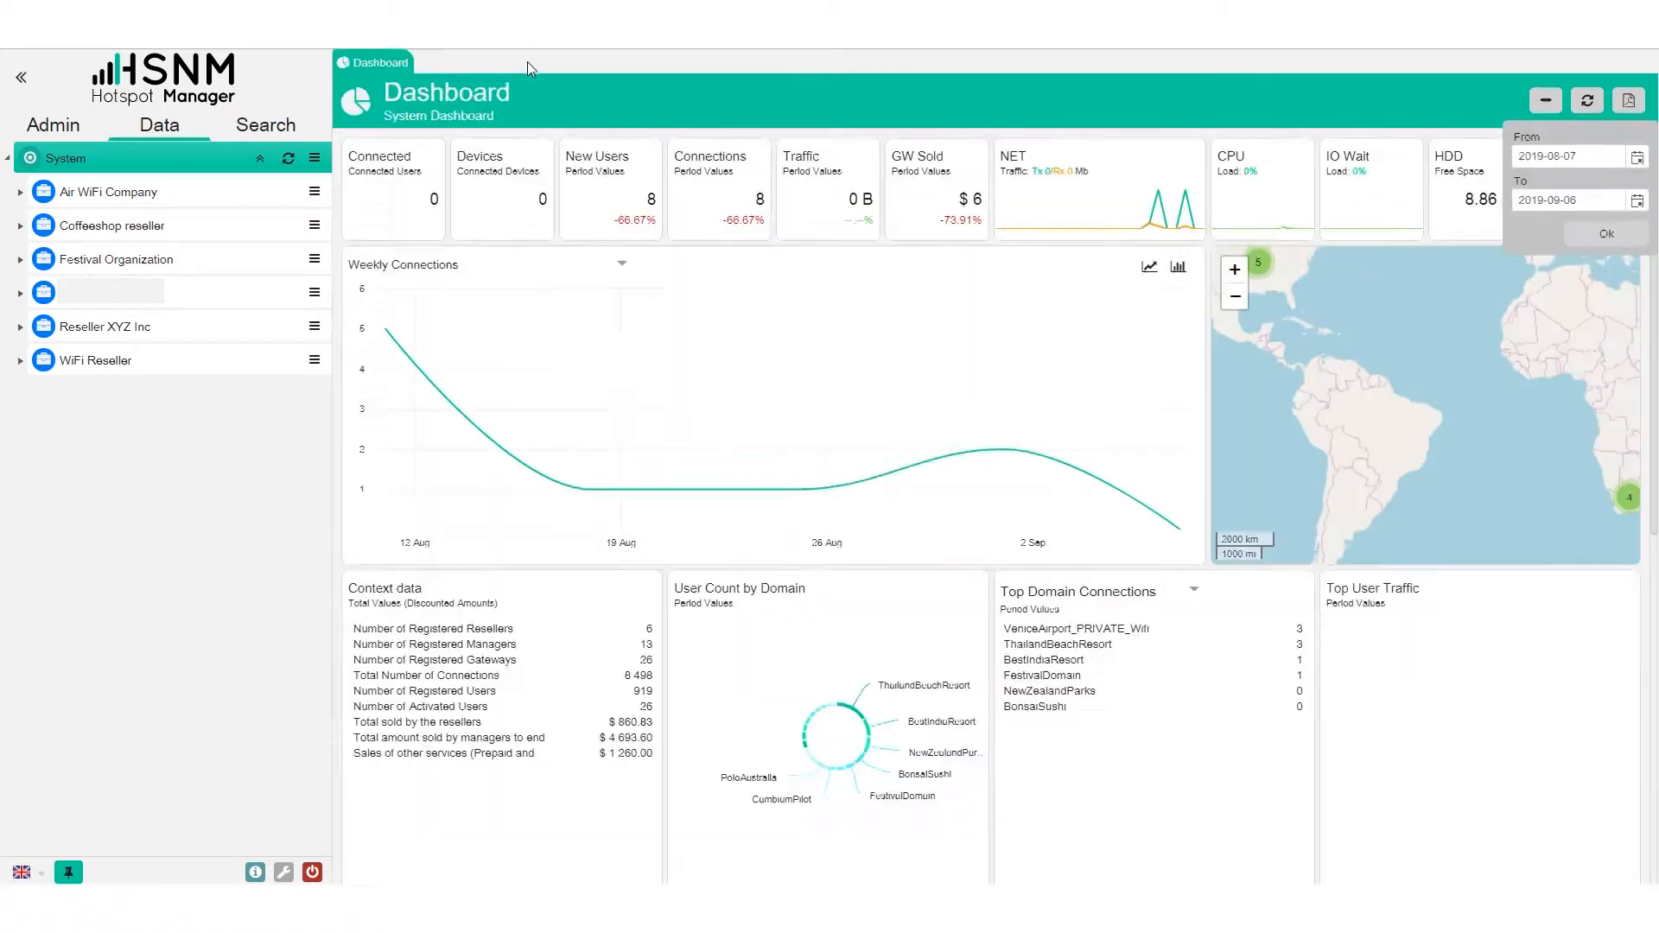
Open System Settings from the administration options, show the License section, and dismiss the CCleaner alert
left_click(48, 126)
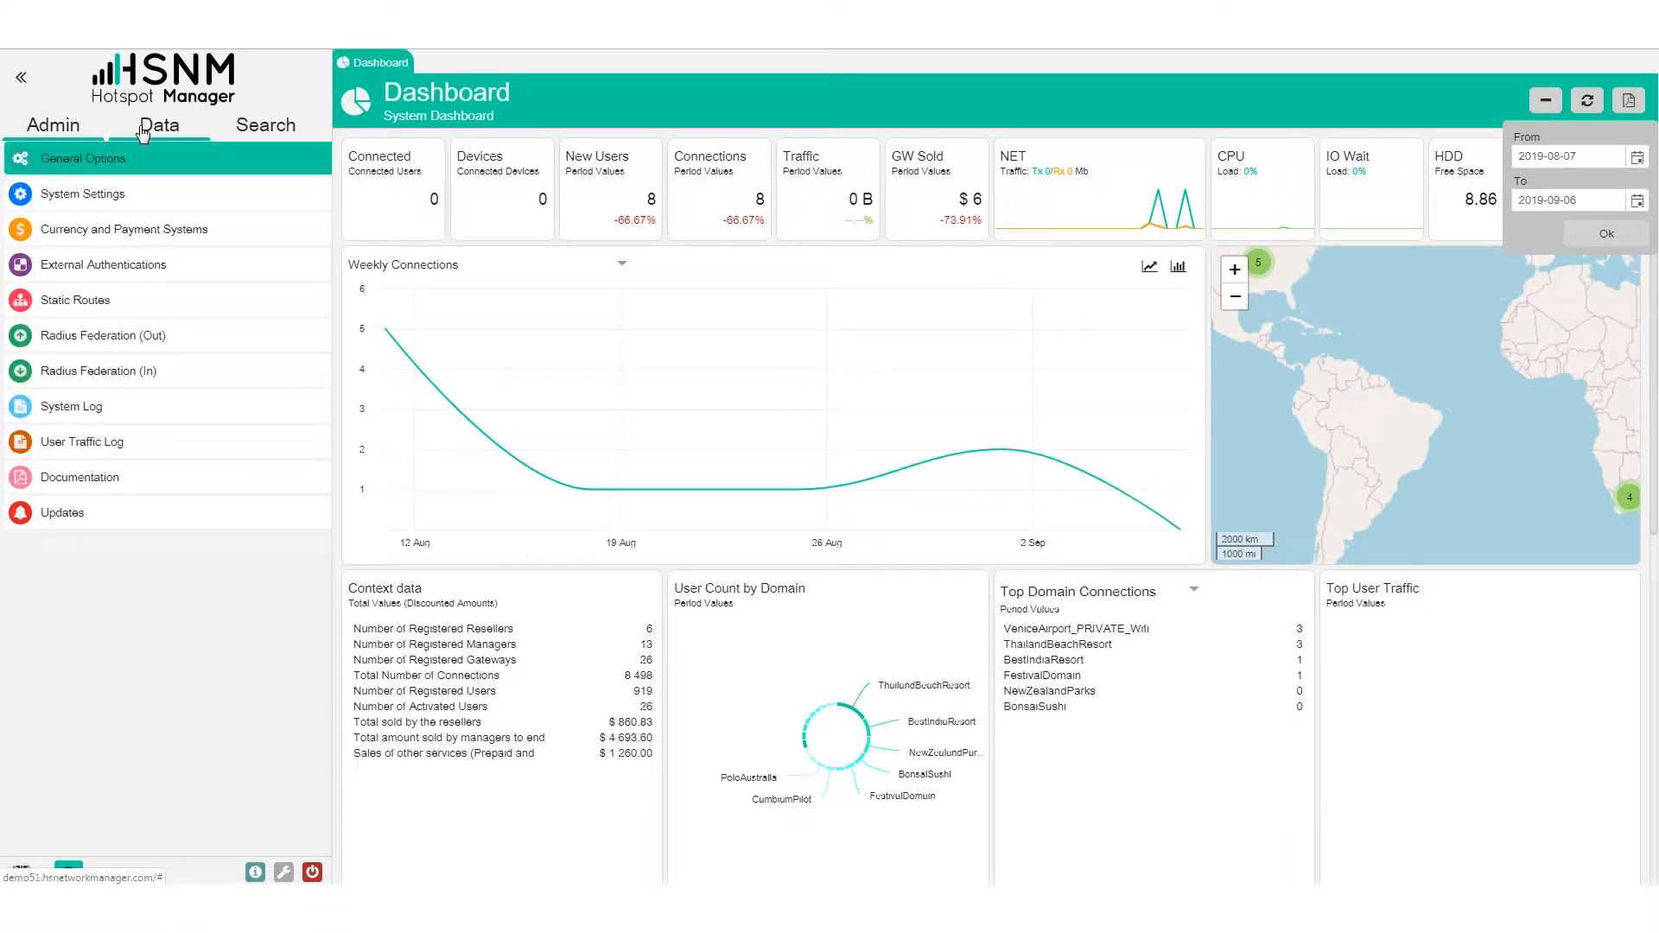
left_click(83, 193)
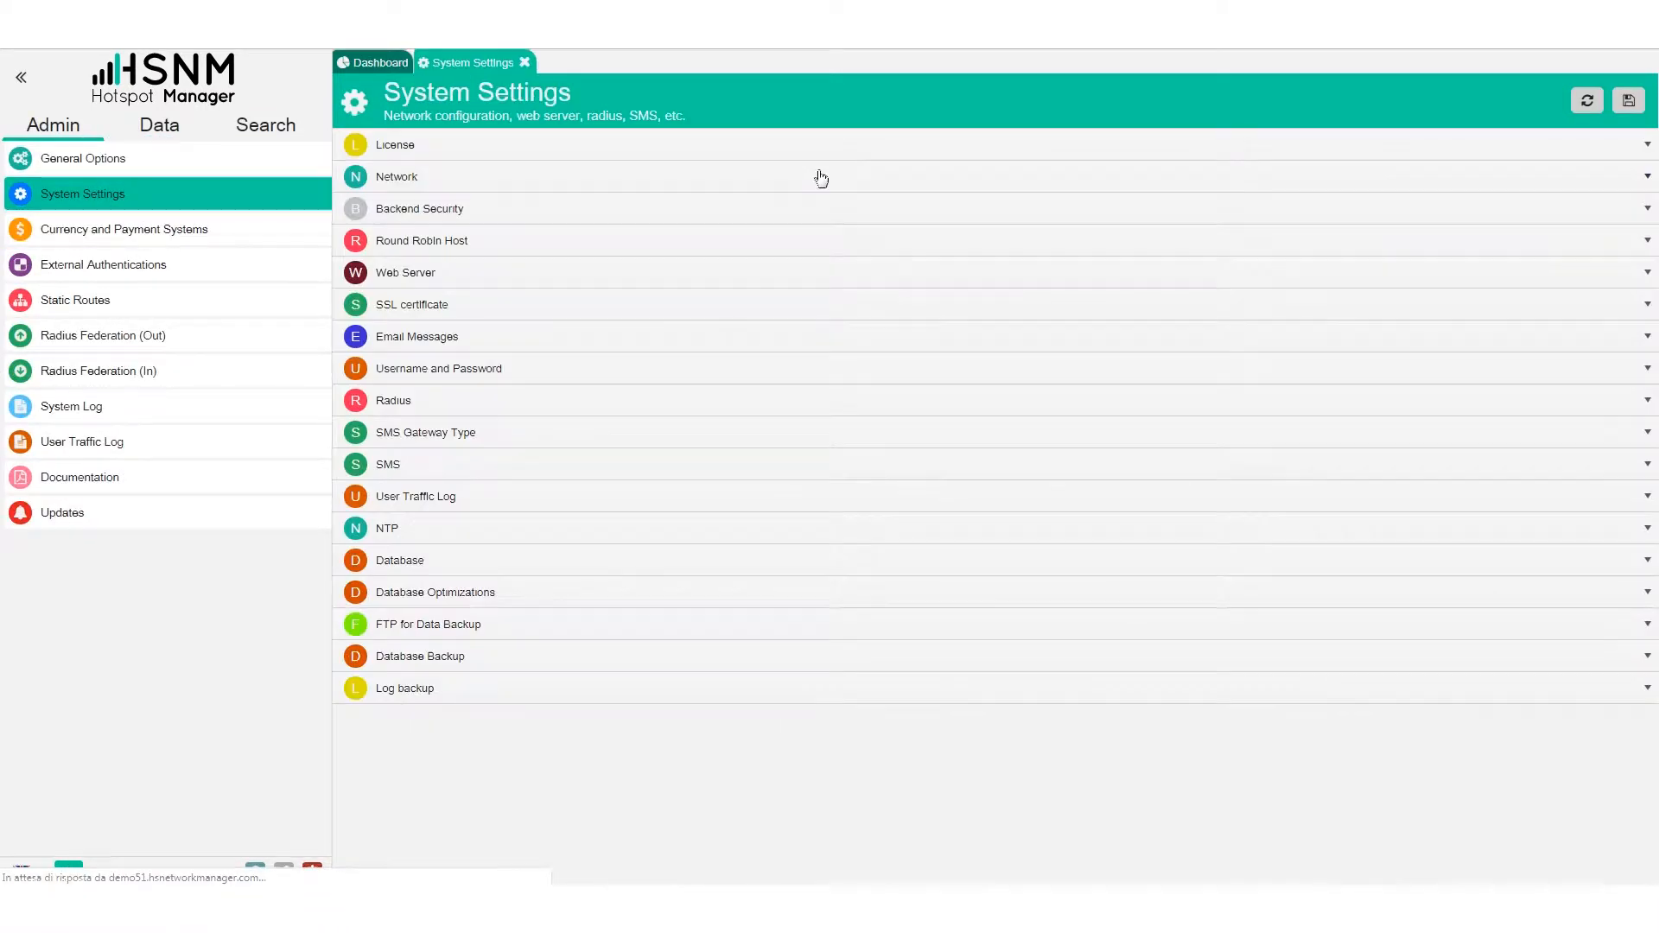
left_click(511, 155)
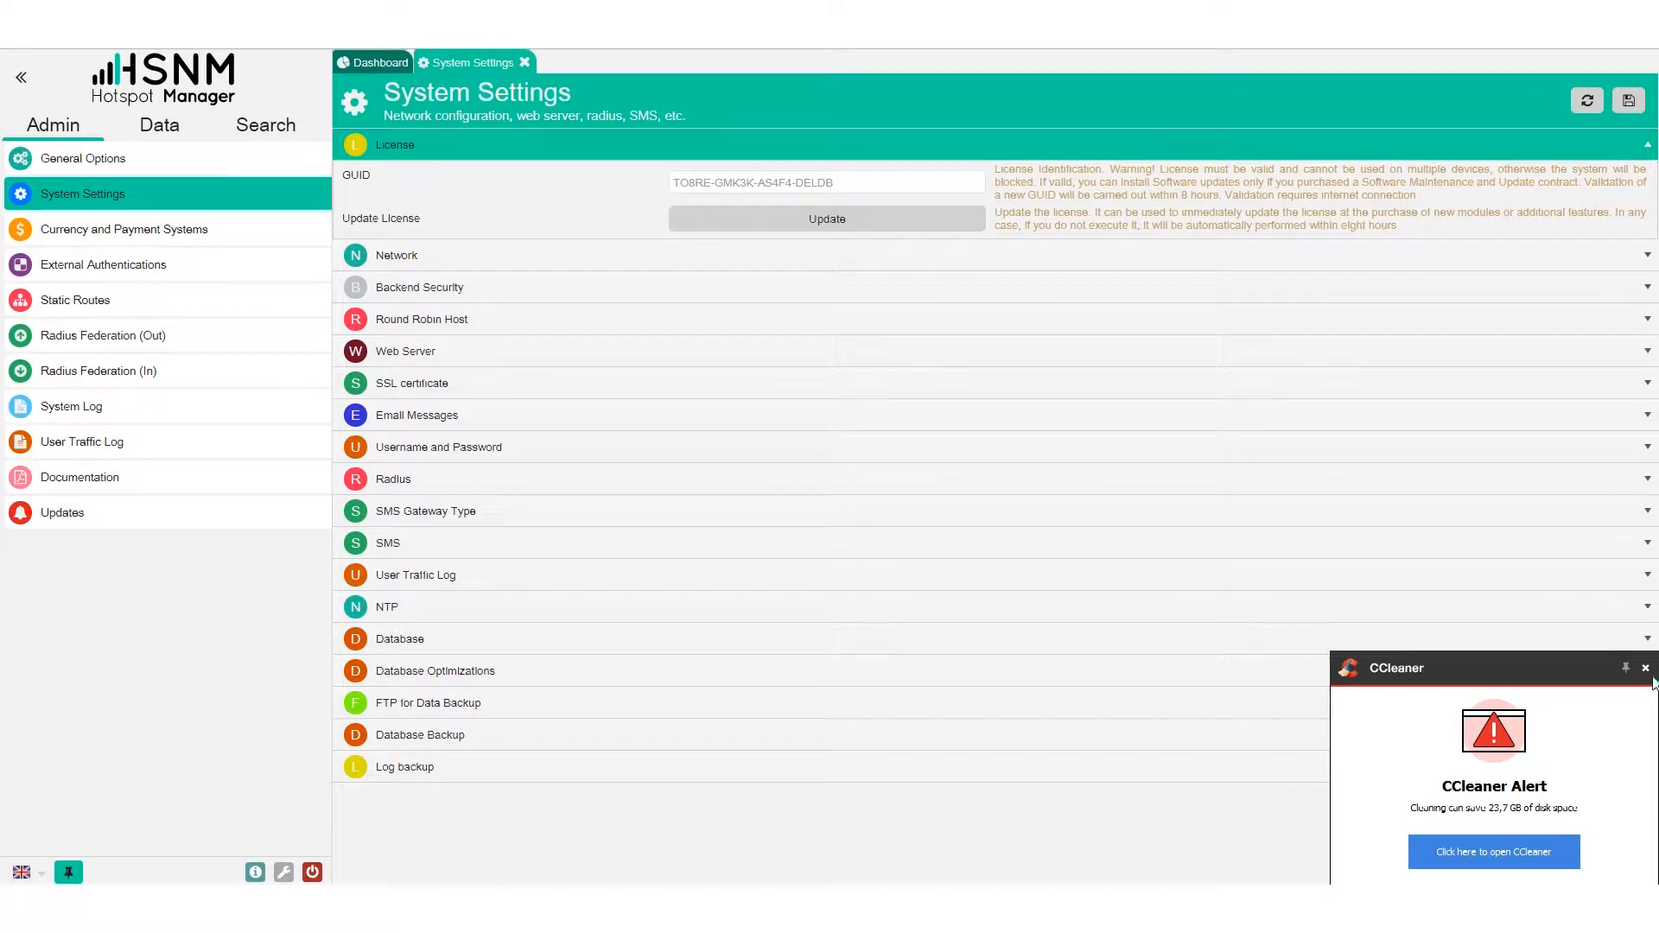
left_click(1646, 668)
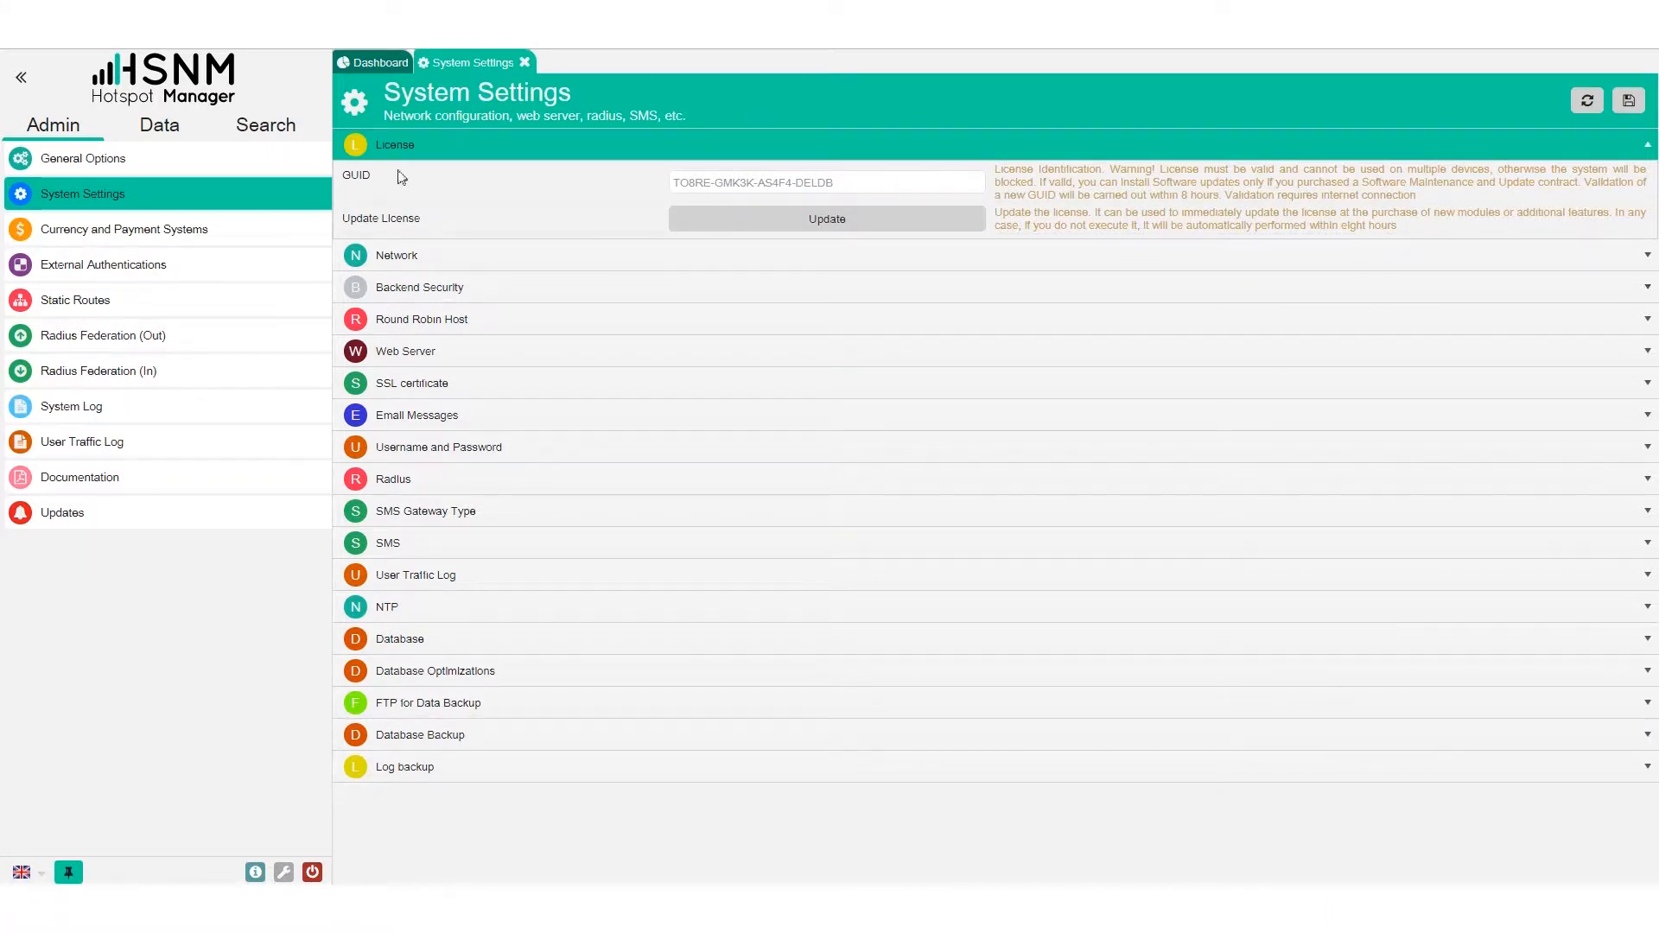
Review the Network section of System Settings, including the subnet mask and primary DNS fields
left_click(414, 261)
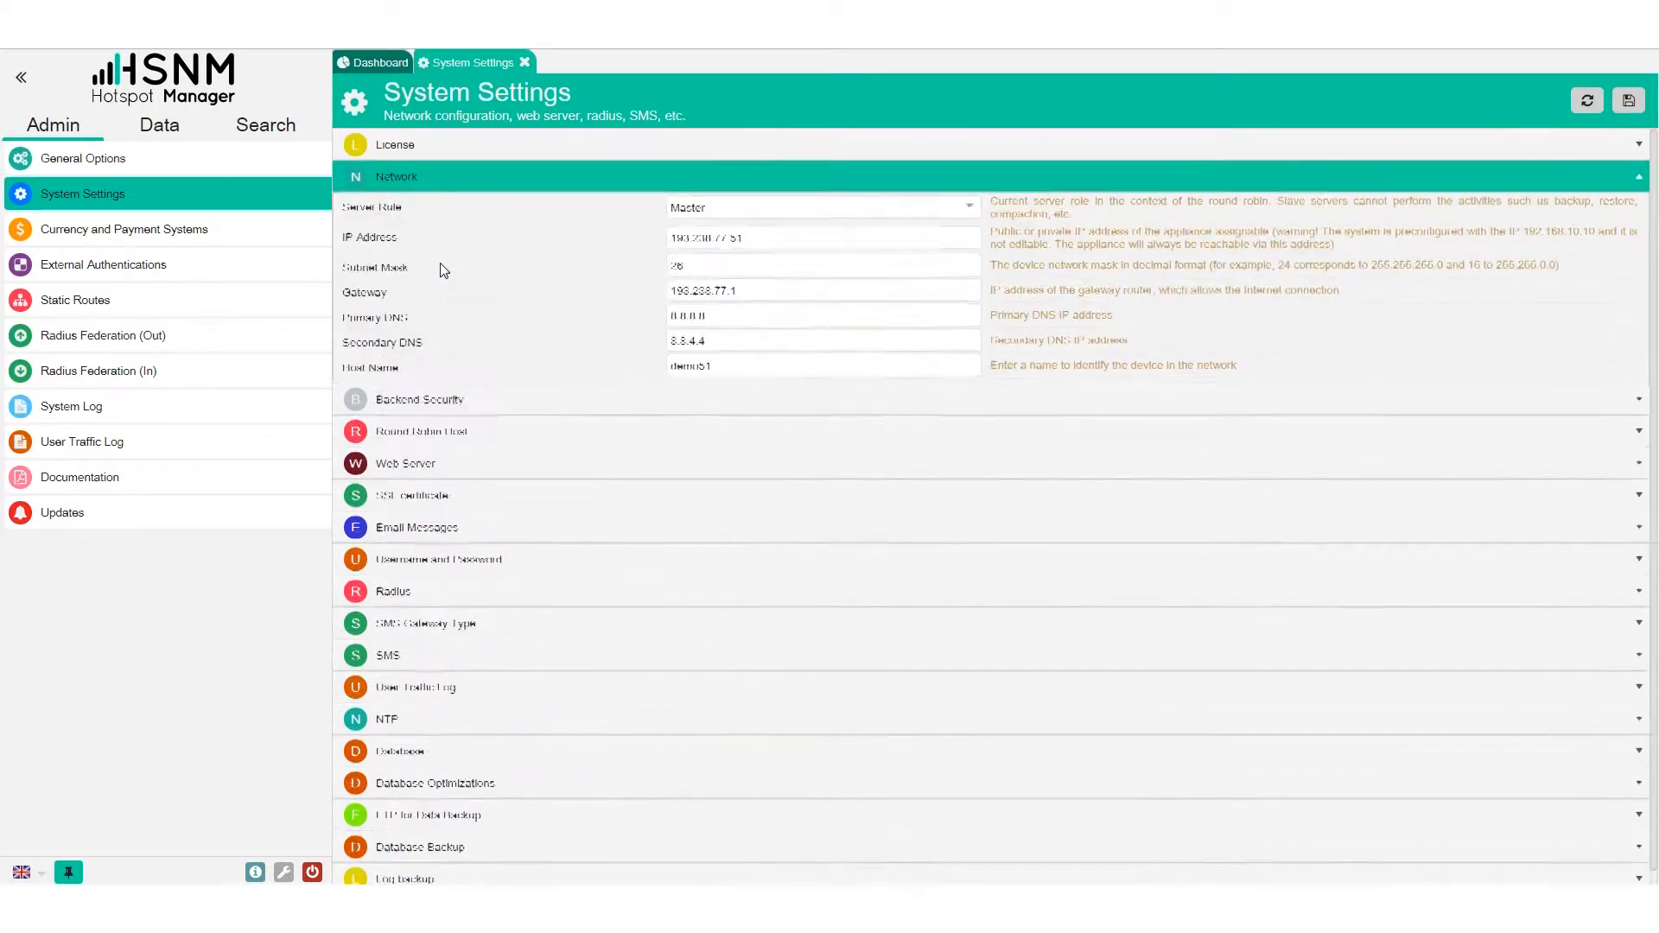
left_click(794, 269)
left_click(726, 316)
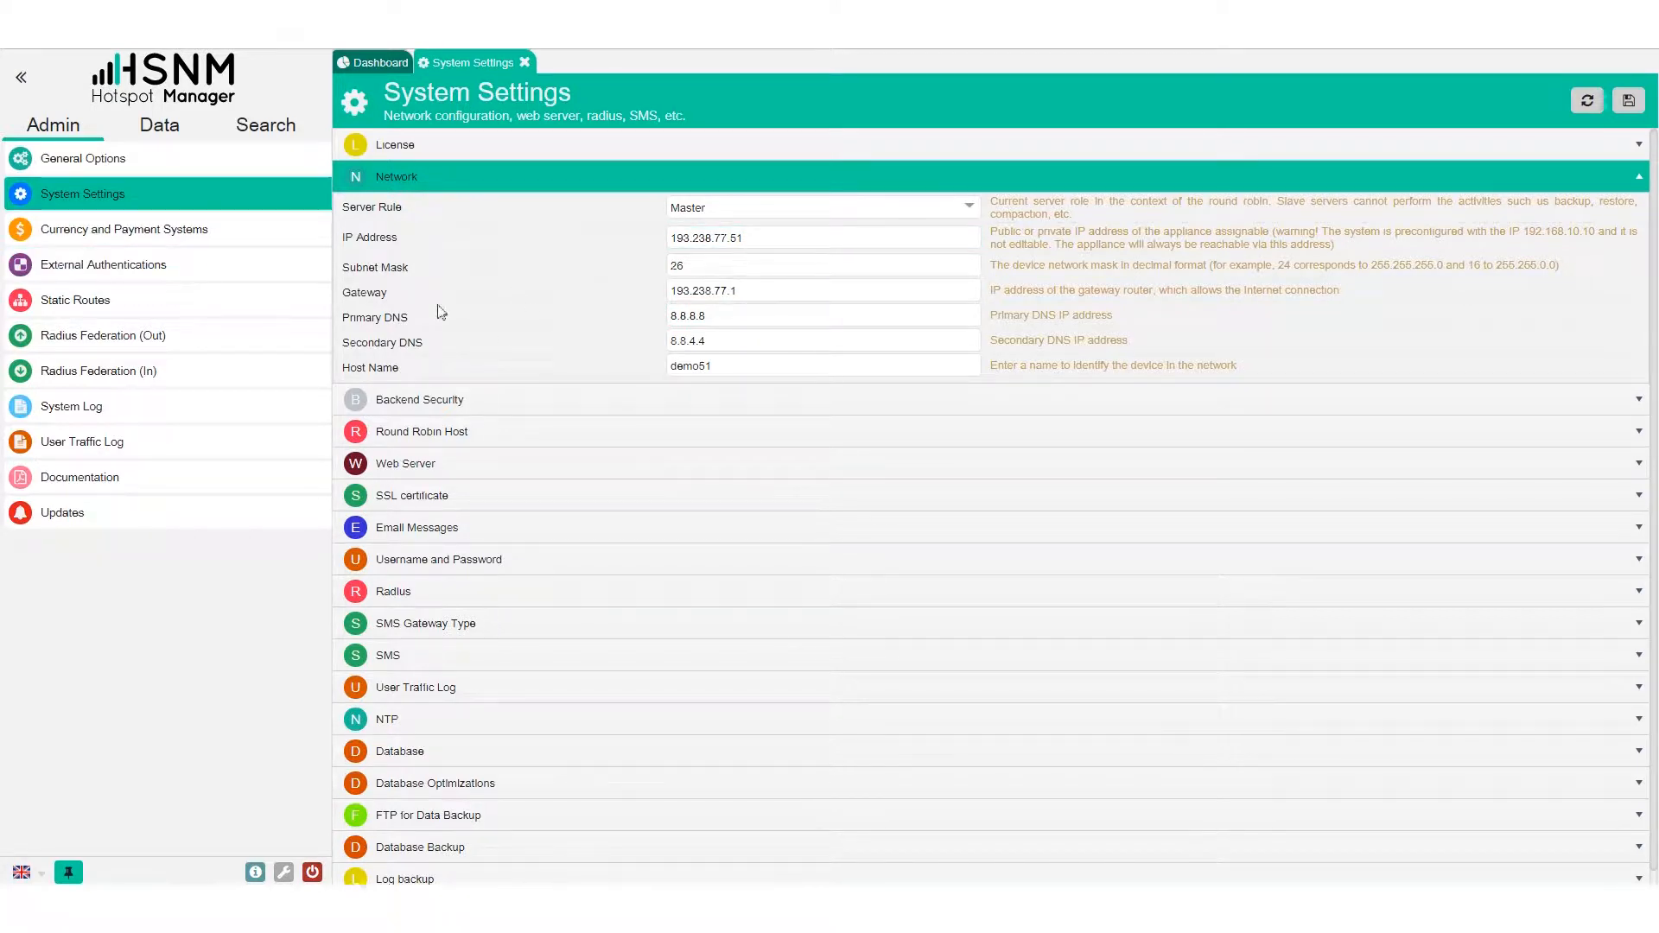
Review the Backend Security, Web Server and SSL certificate sections of System Settings
left_click(410, 397)
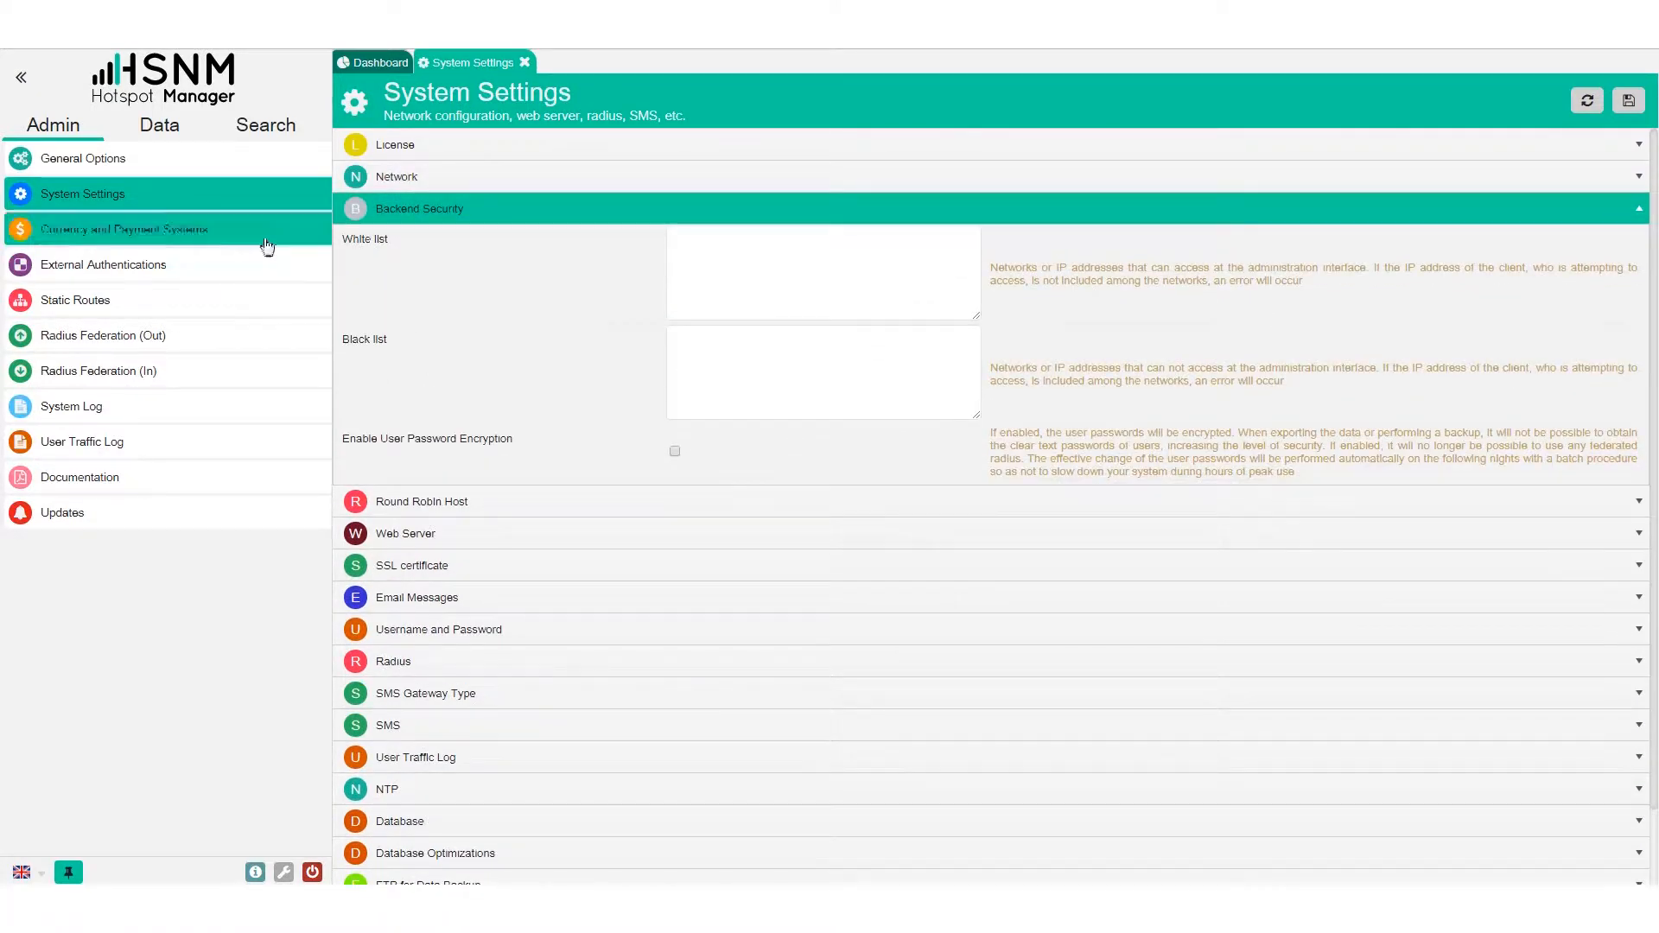
left_click(508, 533)
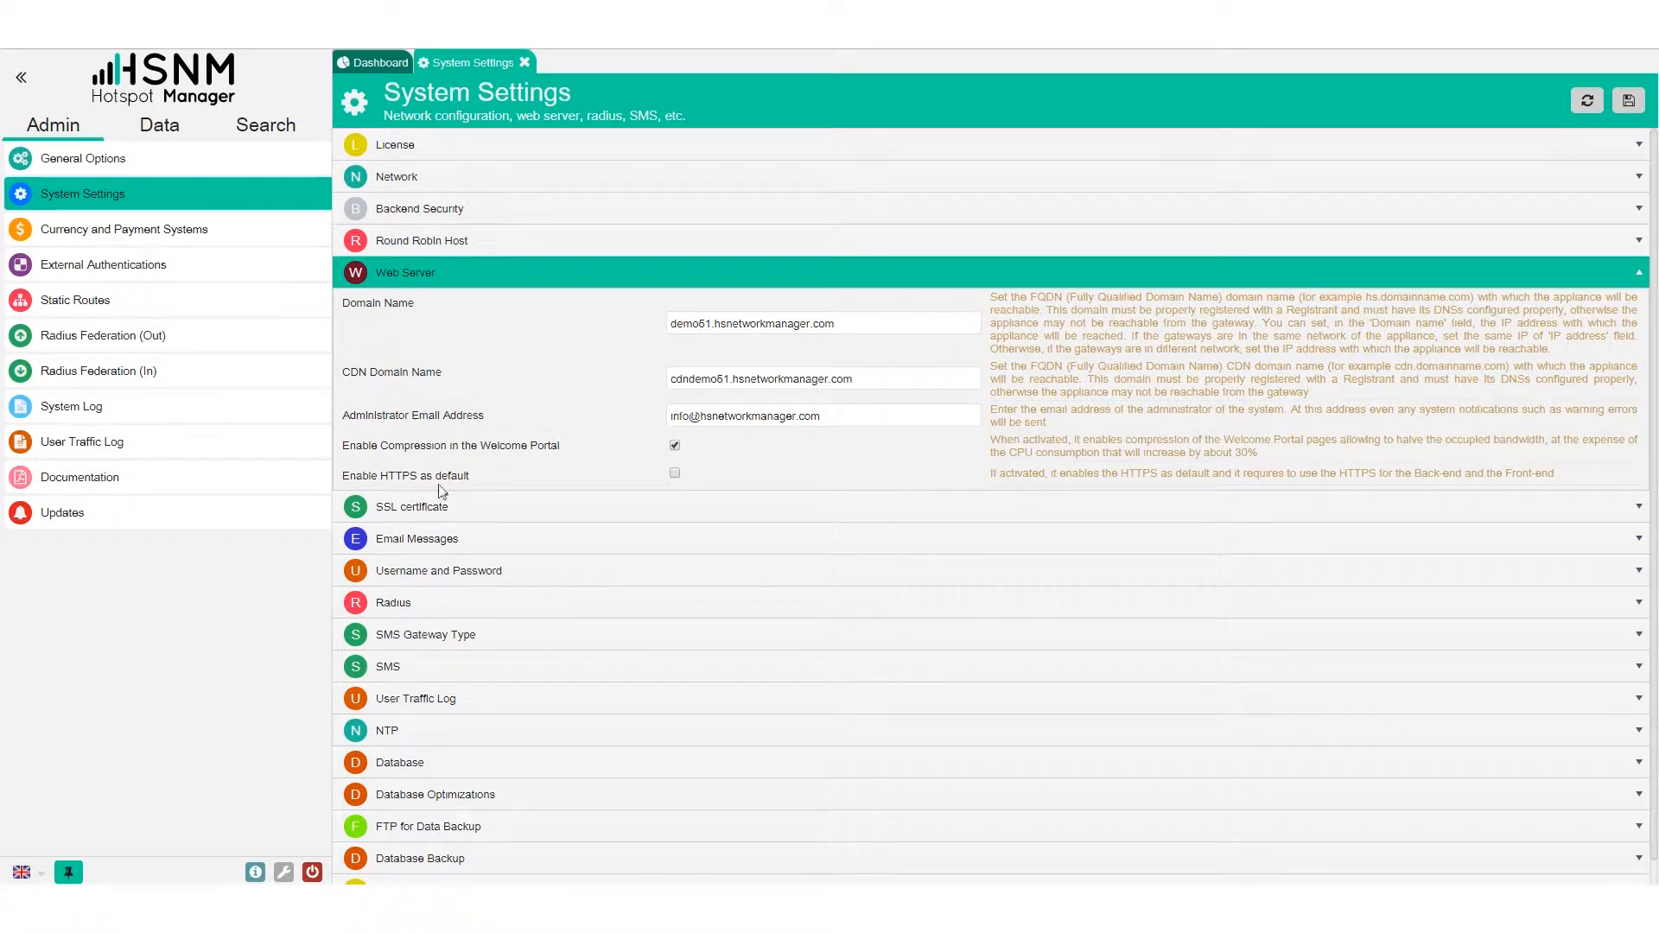
left_click(460, 506)
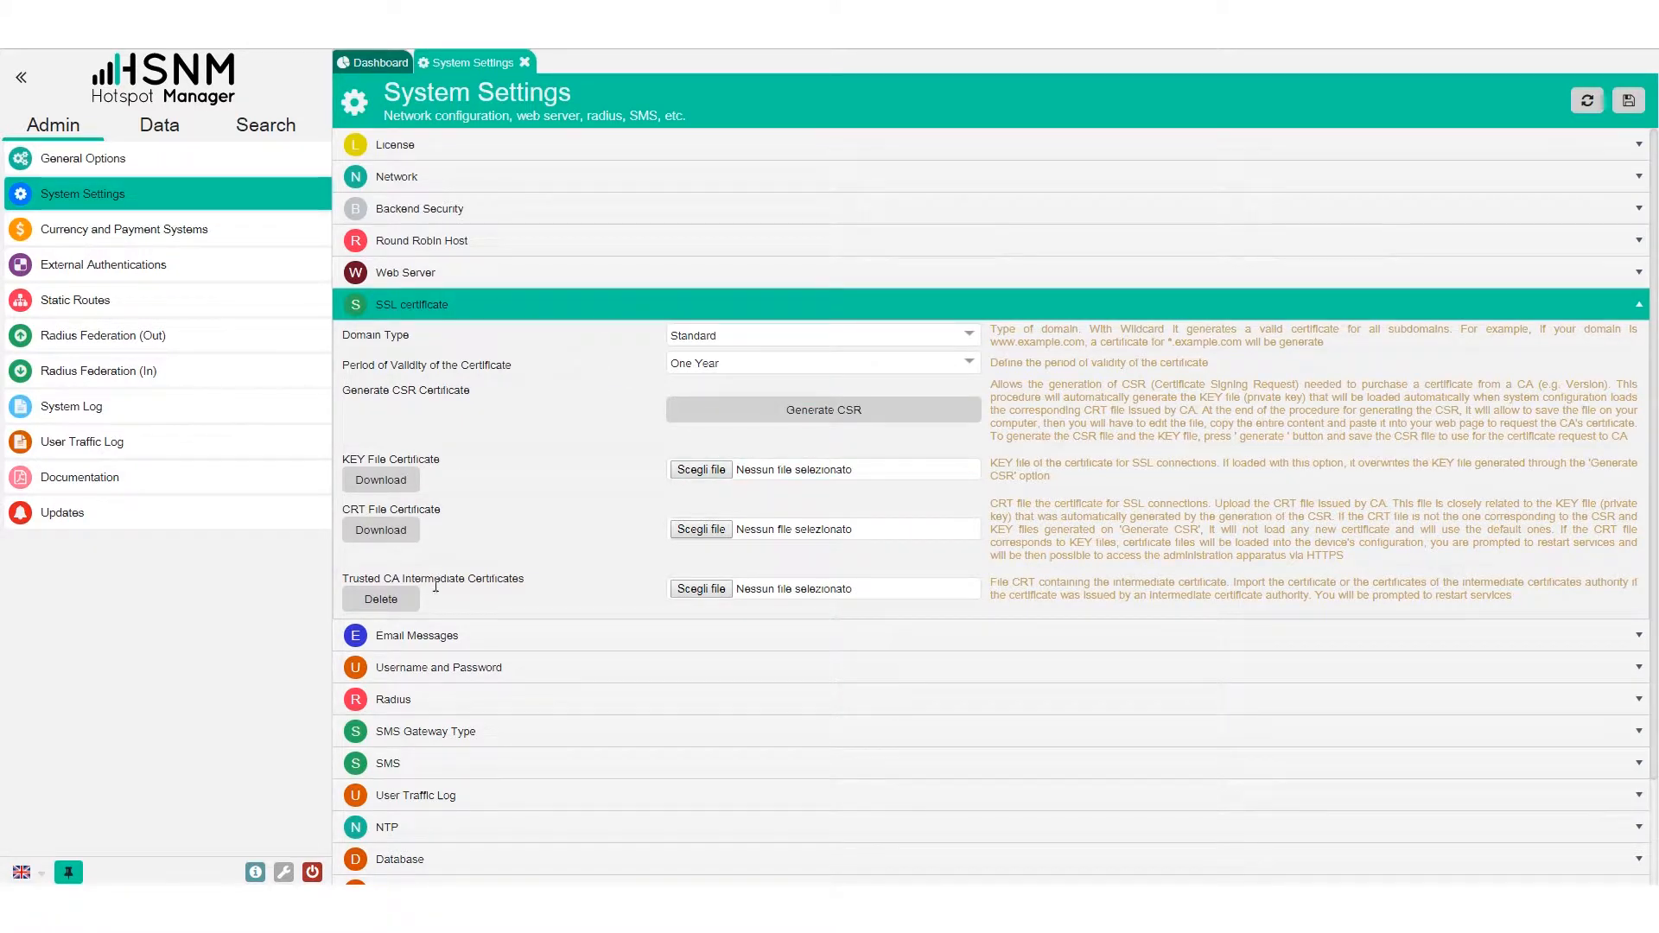
Review the SMTP settings for email messages, including the port, and show the username and password masks
left_click(453, 635)
left_click(805, 435)
left_click(1226, 450)
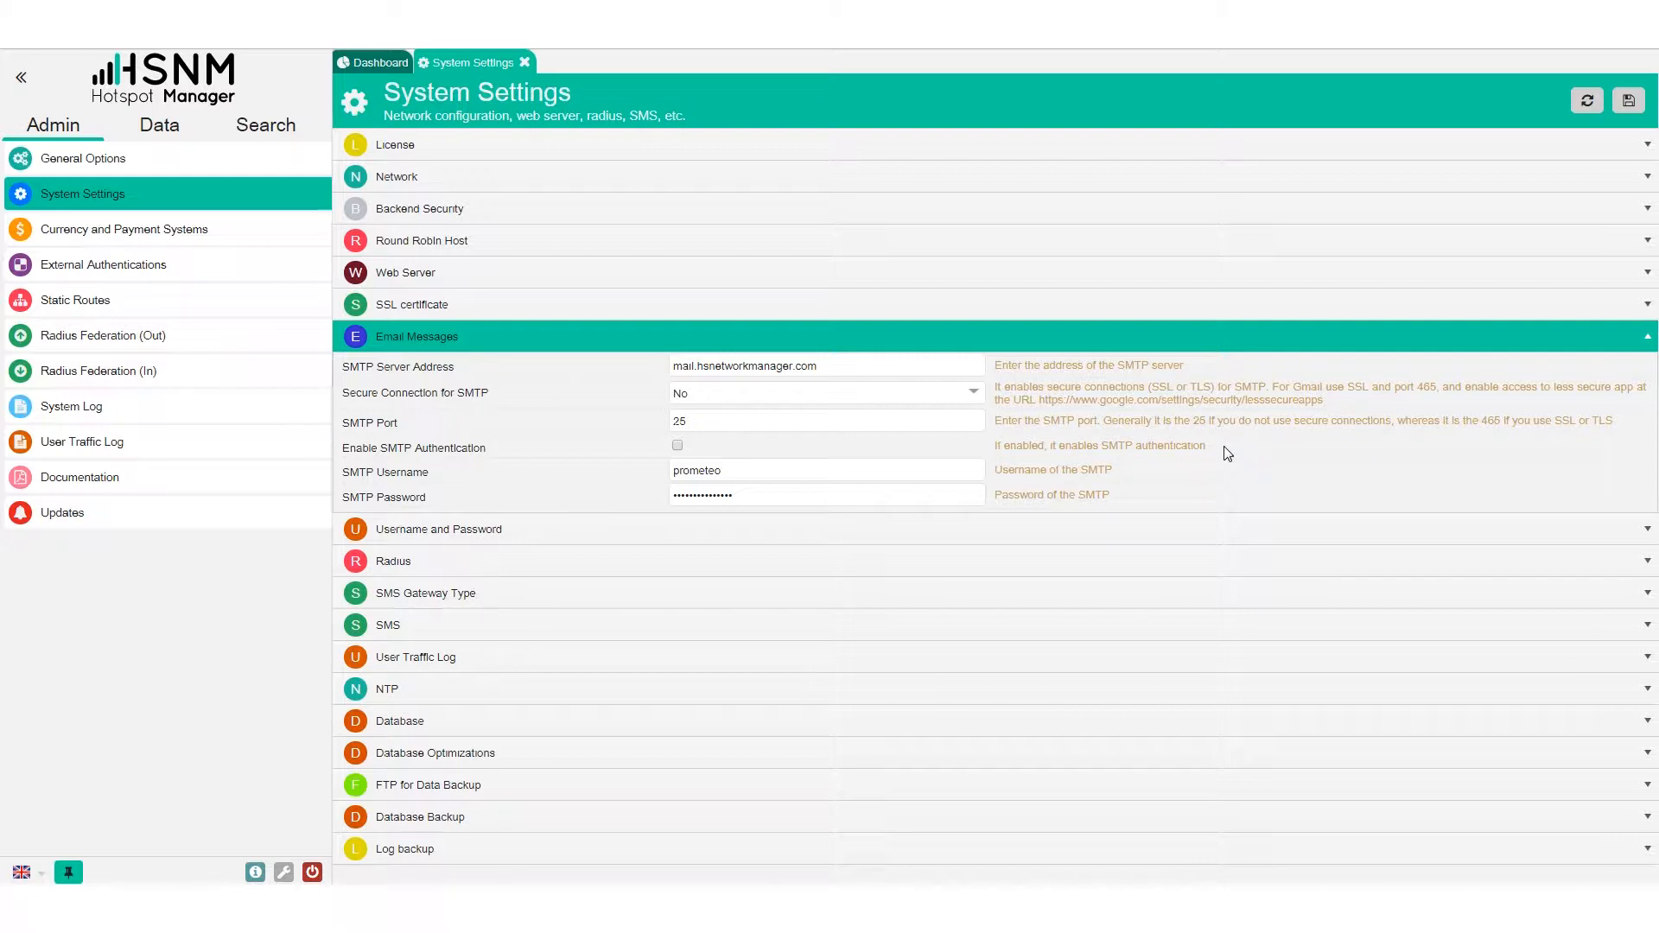
left_click(736, 423)
left_click(635, 539)
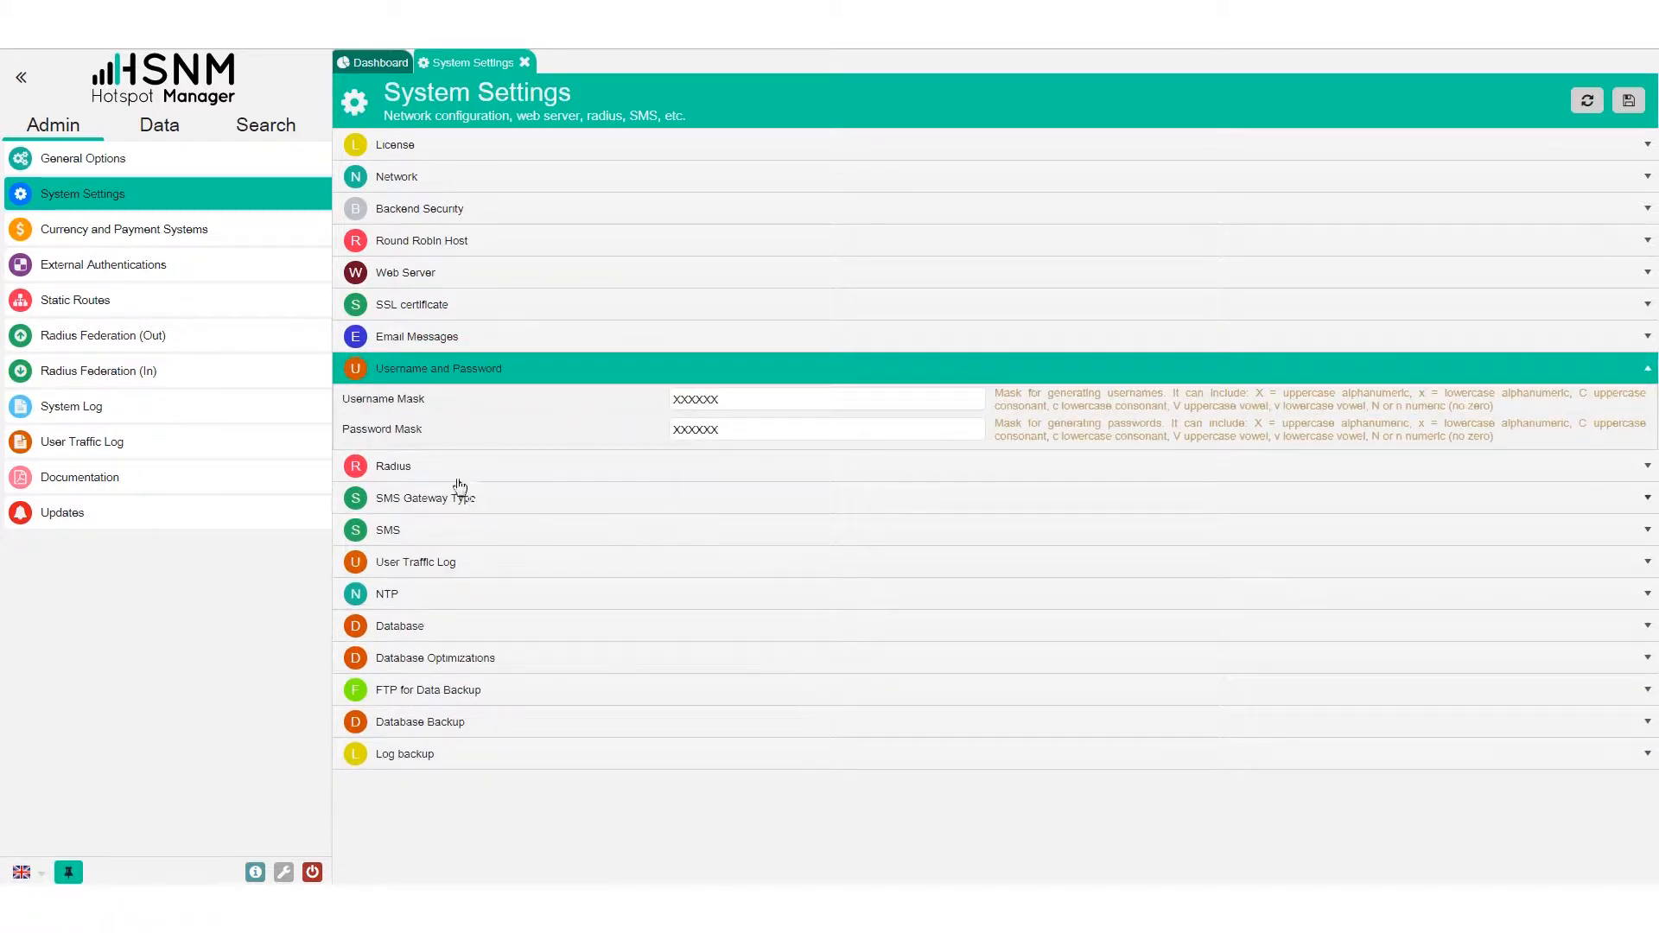
Check the available SMS gateway types and display the settings for the HTTP Request type
left_click(487, 498)
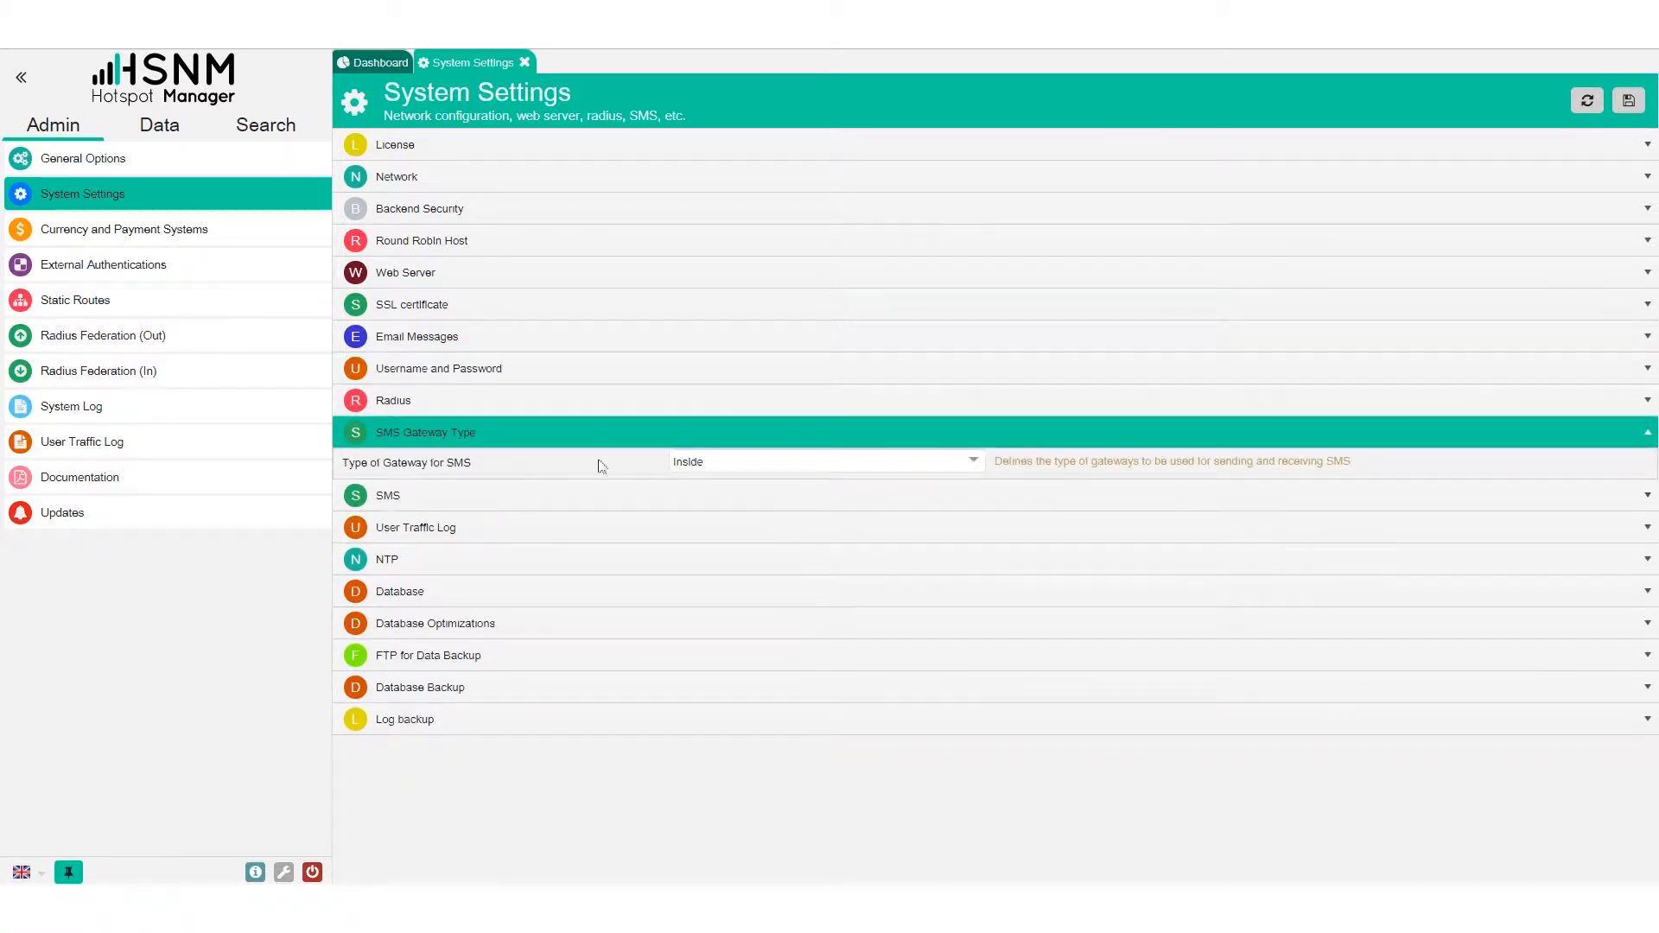
left_click(730, 462)
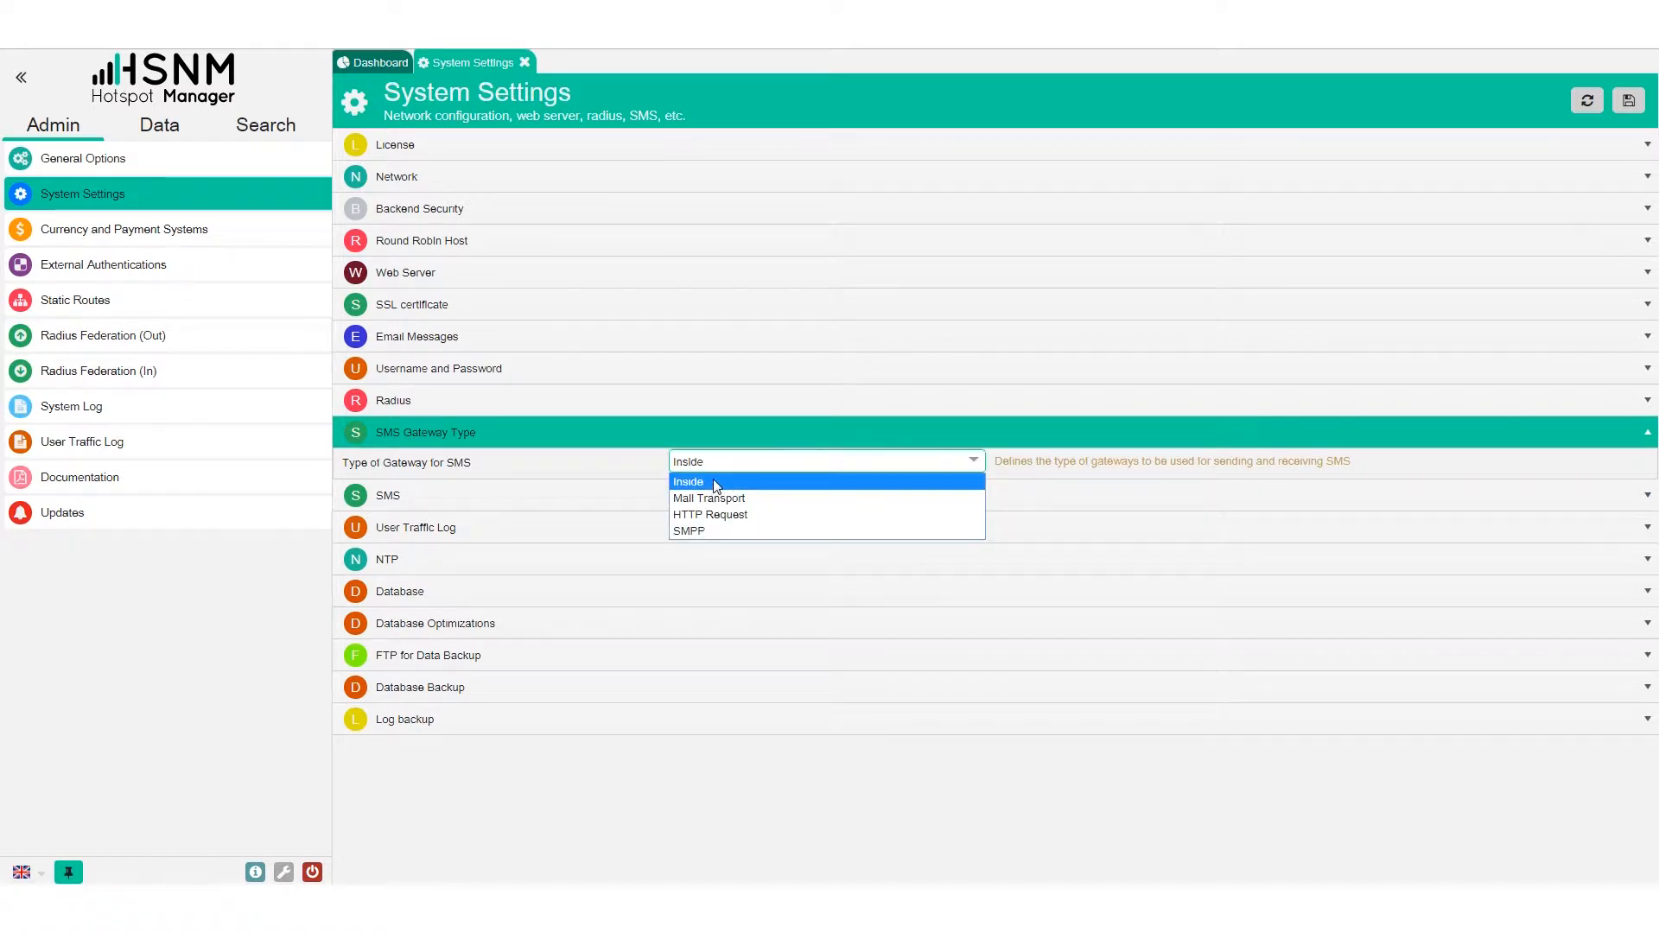
left_click(719, 513)
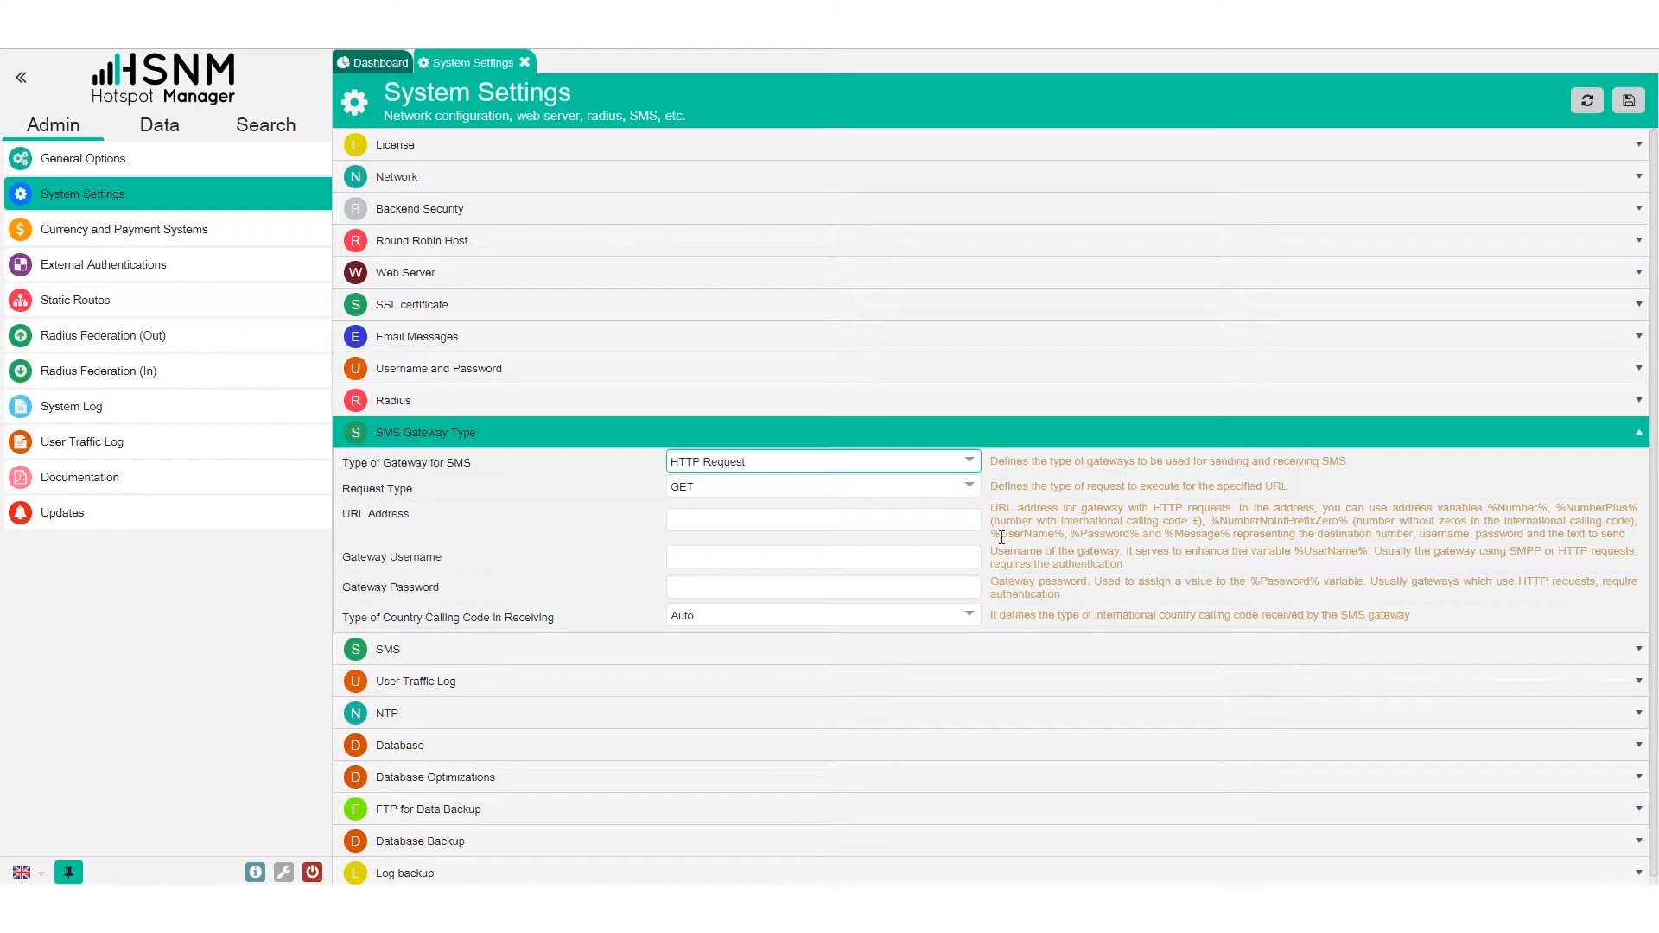
Review the Database configuration with its replication option and the Database Optimizations settings
left_click(458, 649)
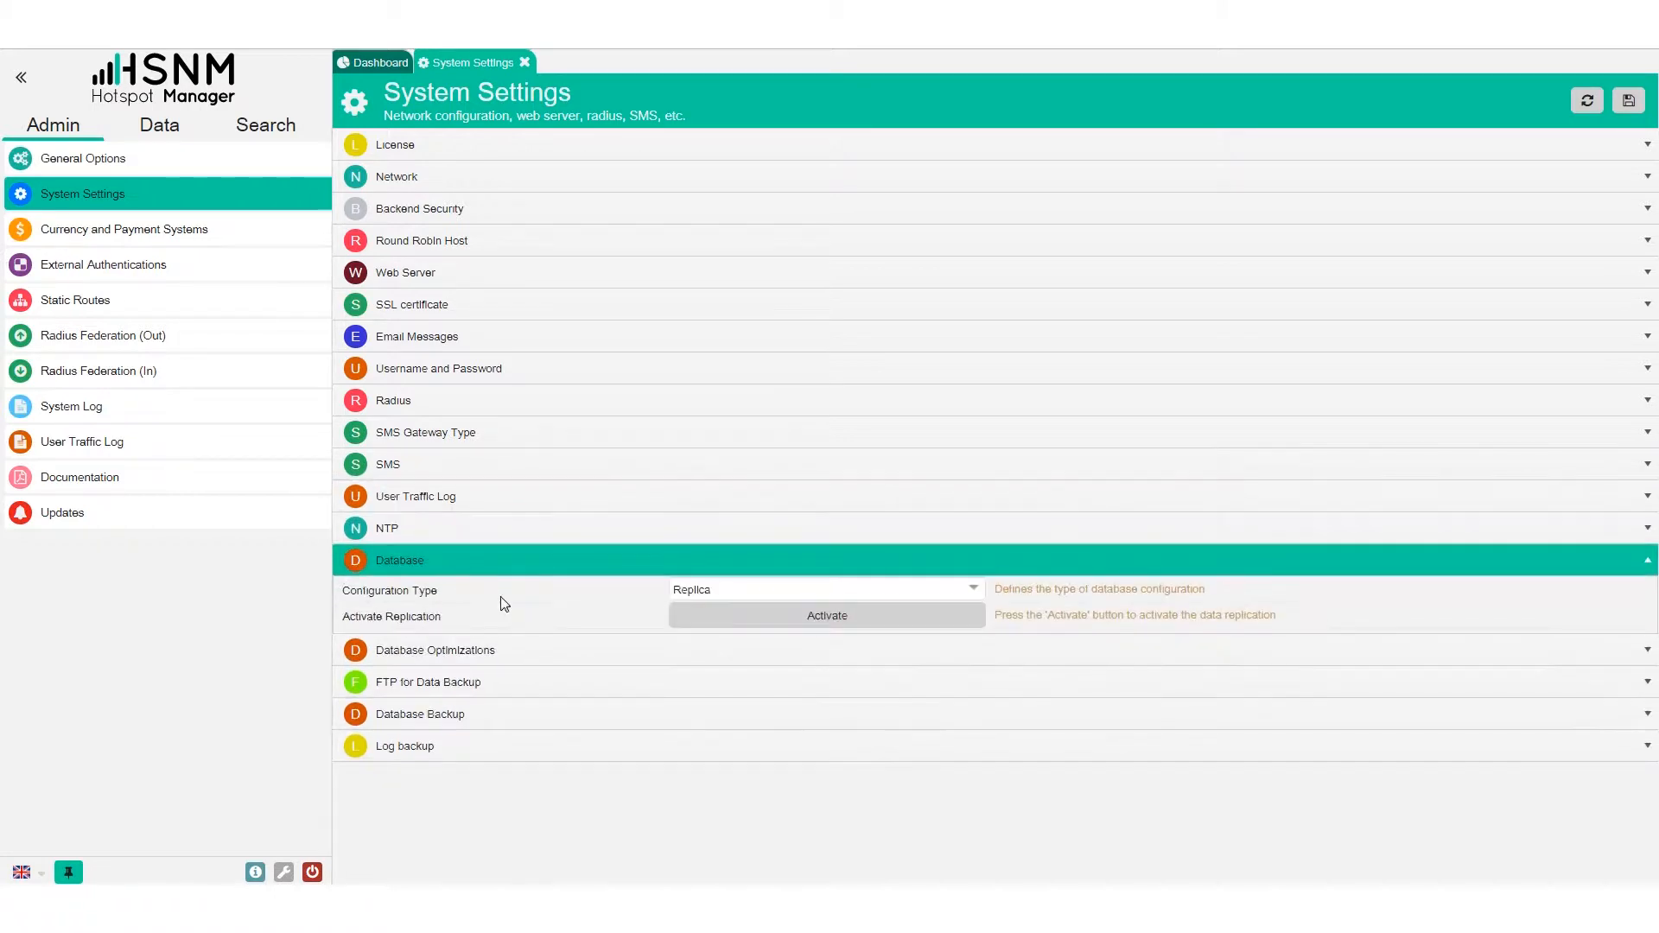
left_click(504, 652)
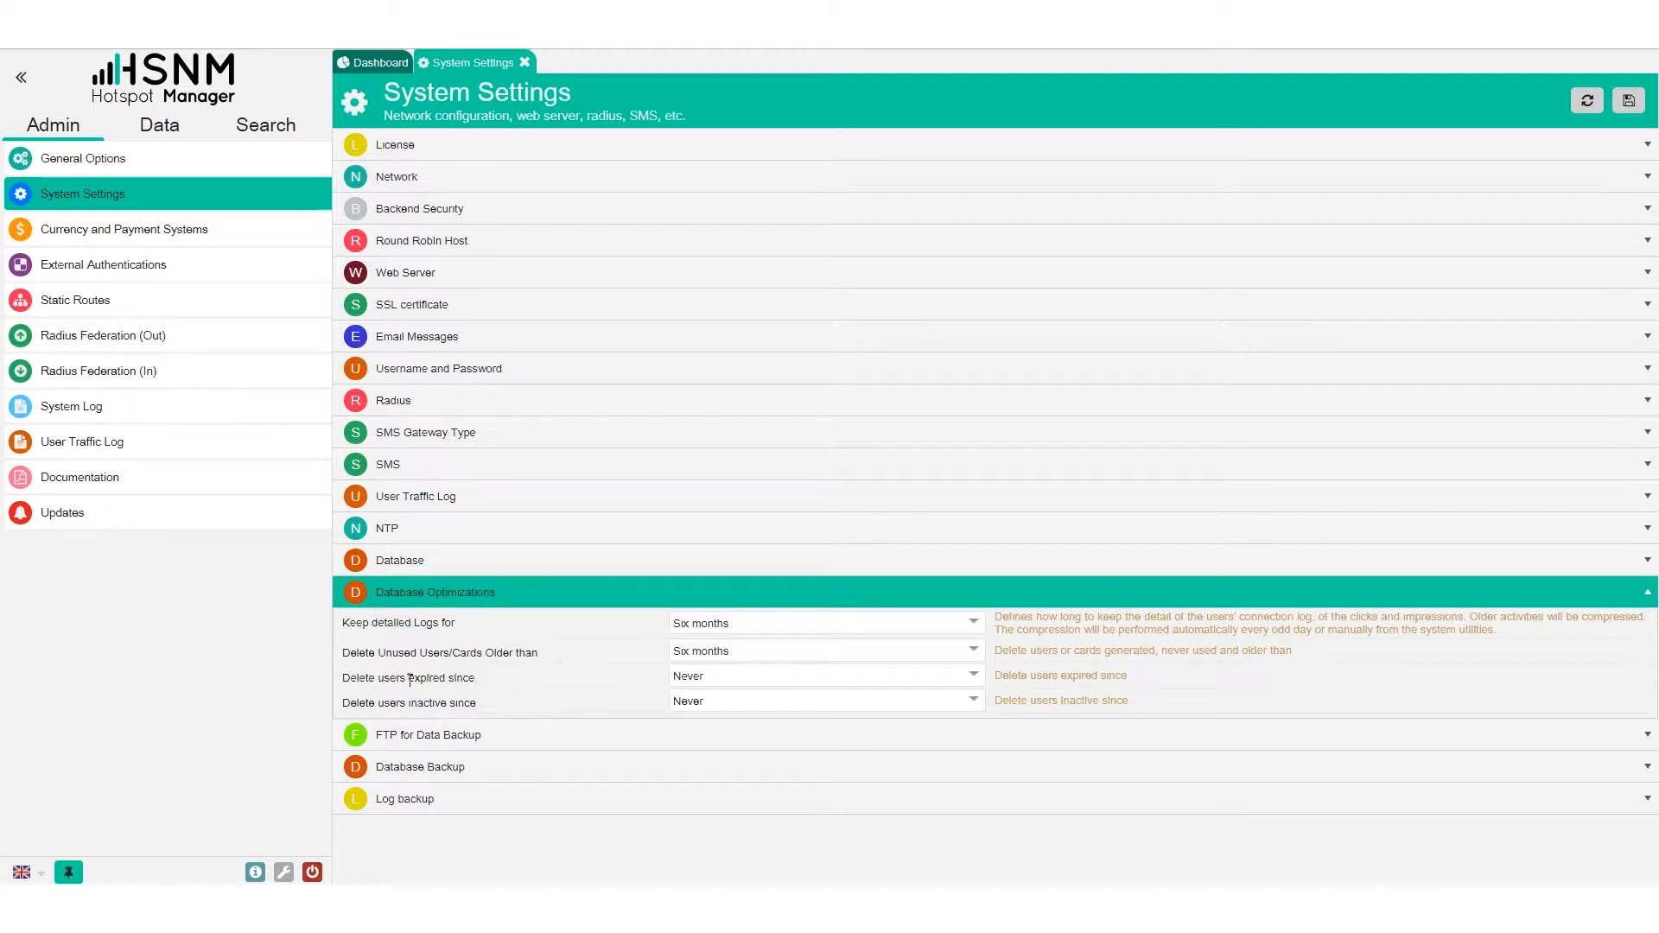
left_click(453, 572)
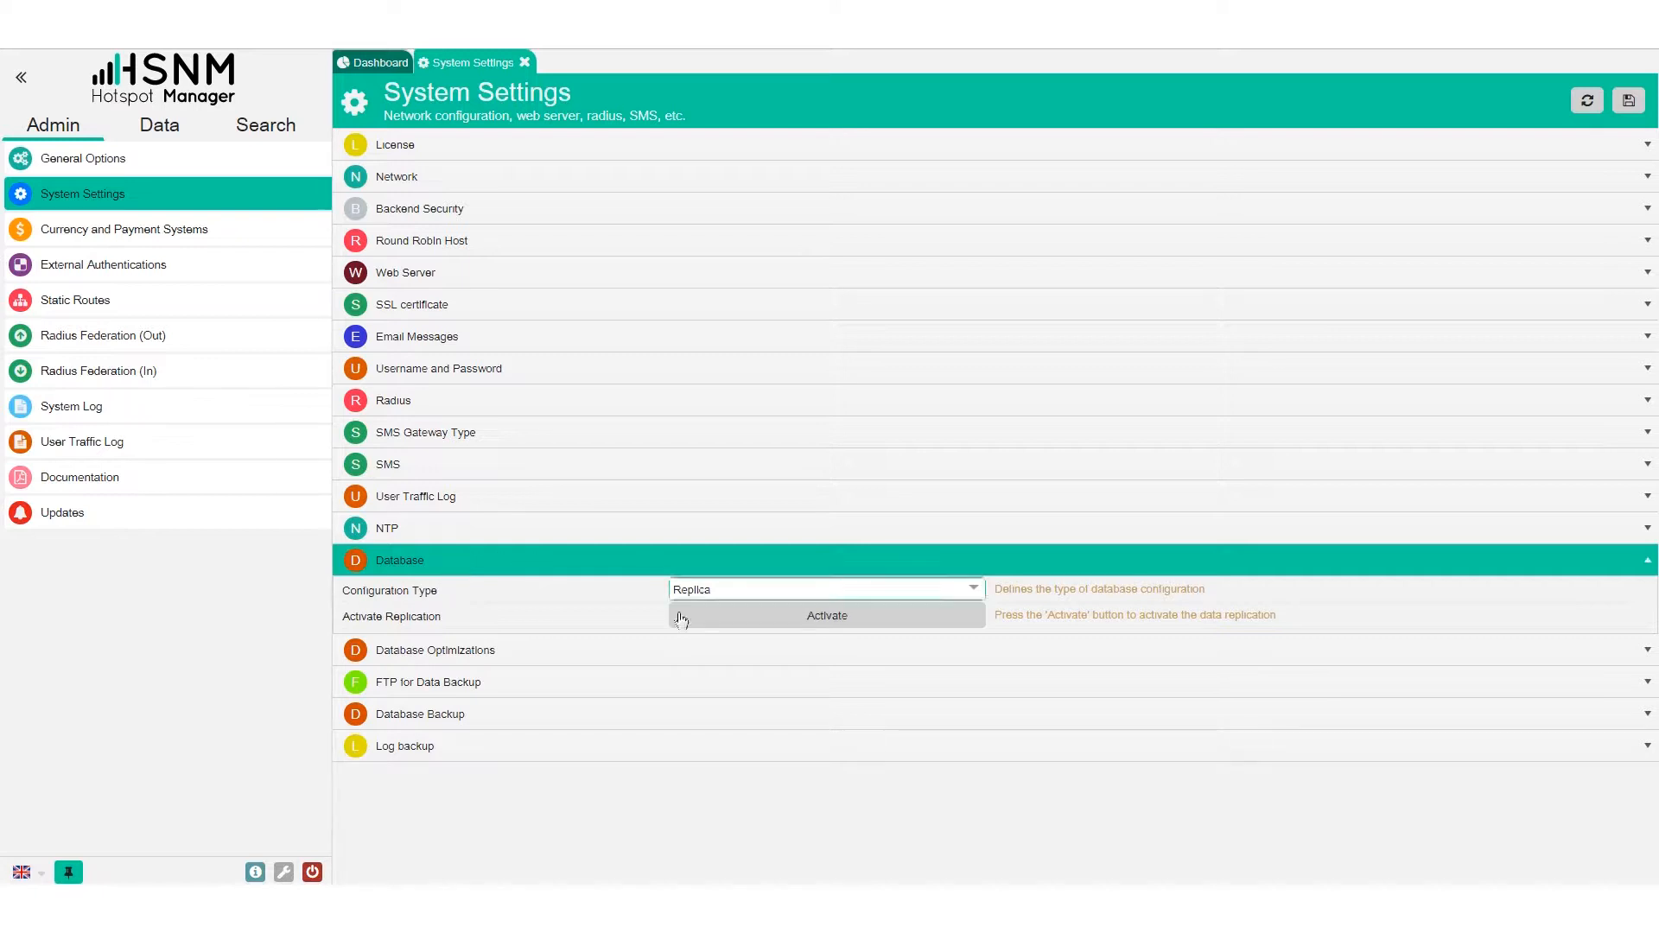
Review the FTP for Data Backup connection settings and the execution time of the database backup
left_click(546, 682)
left_click(861, 698)
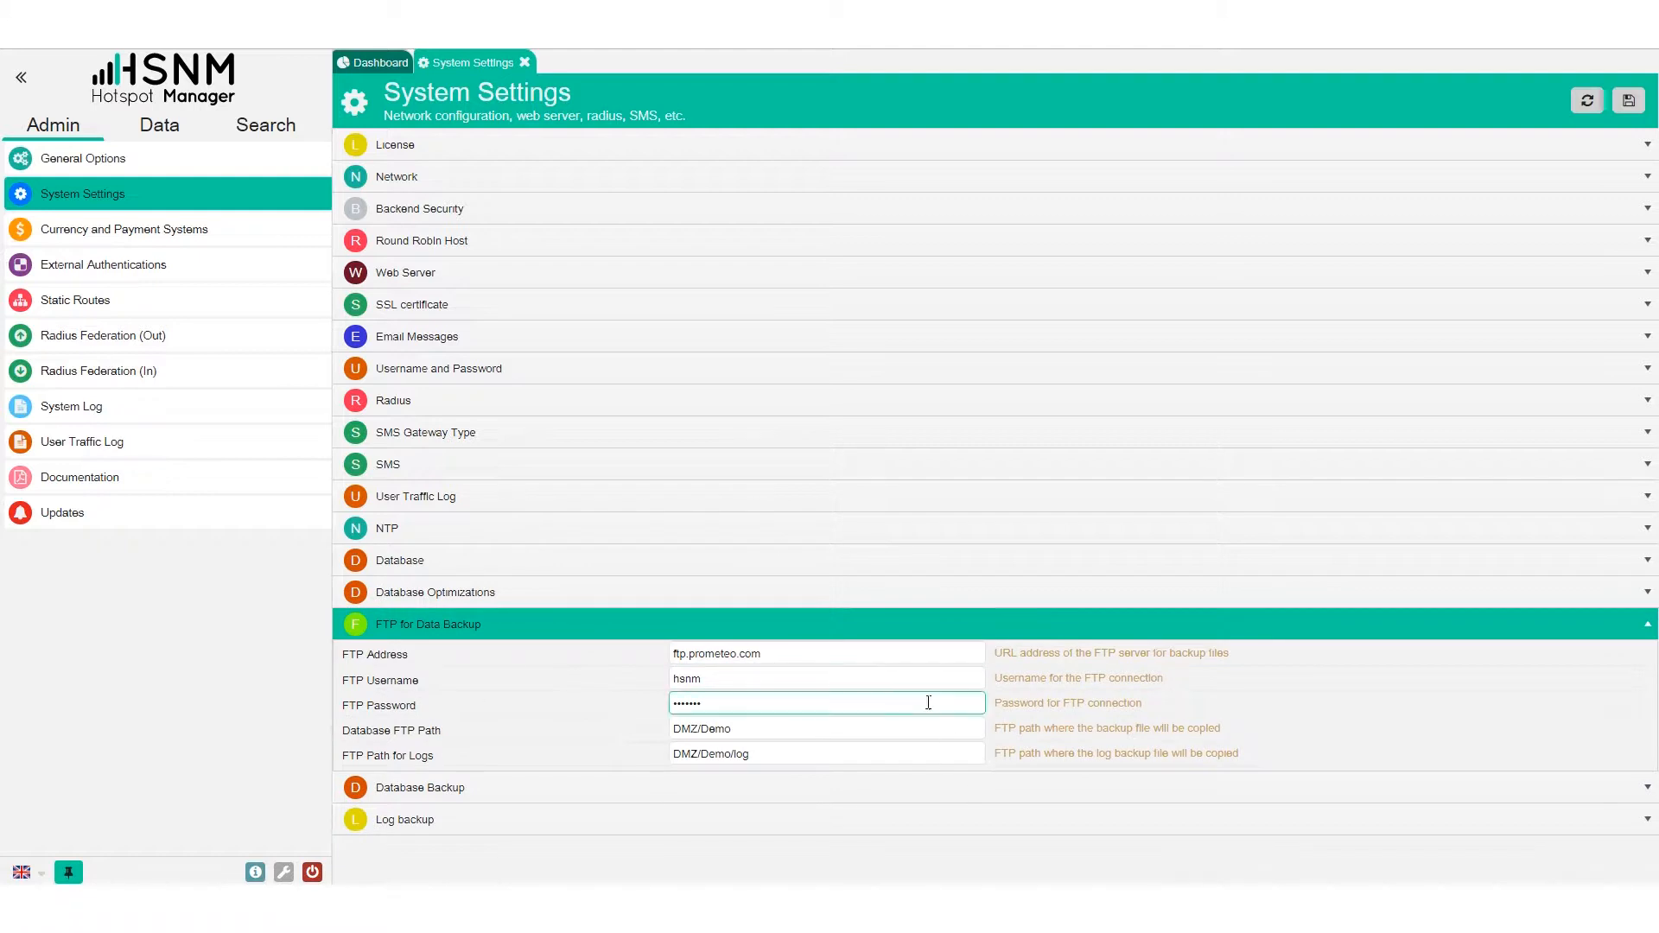
left_click(862, 683)
left_click(441, 782)
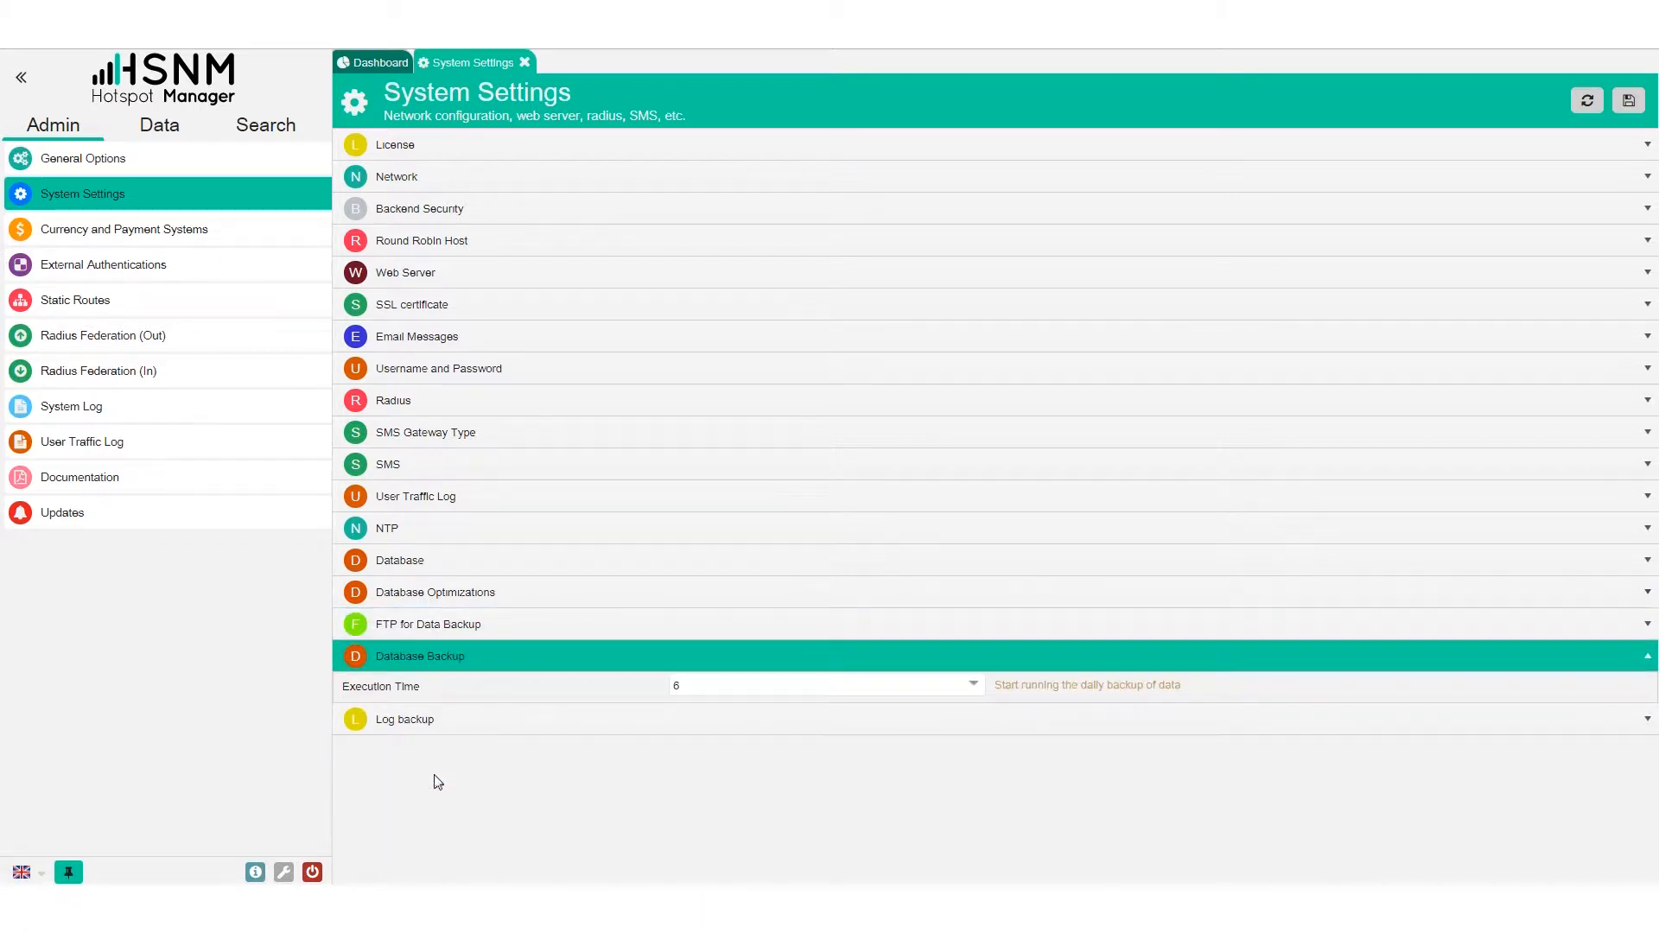
left_click(441, 634)
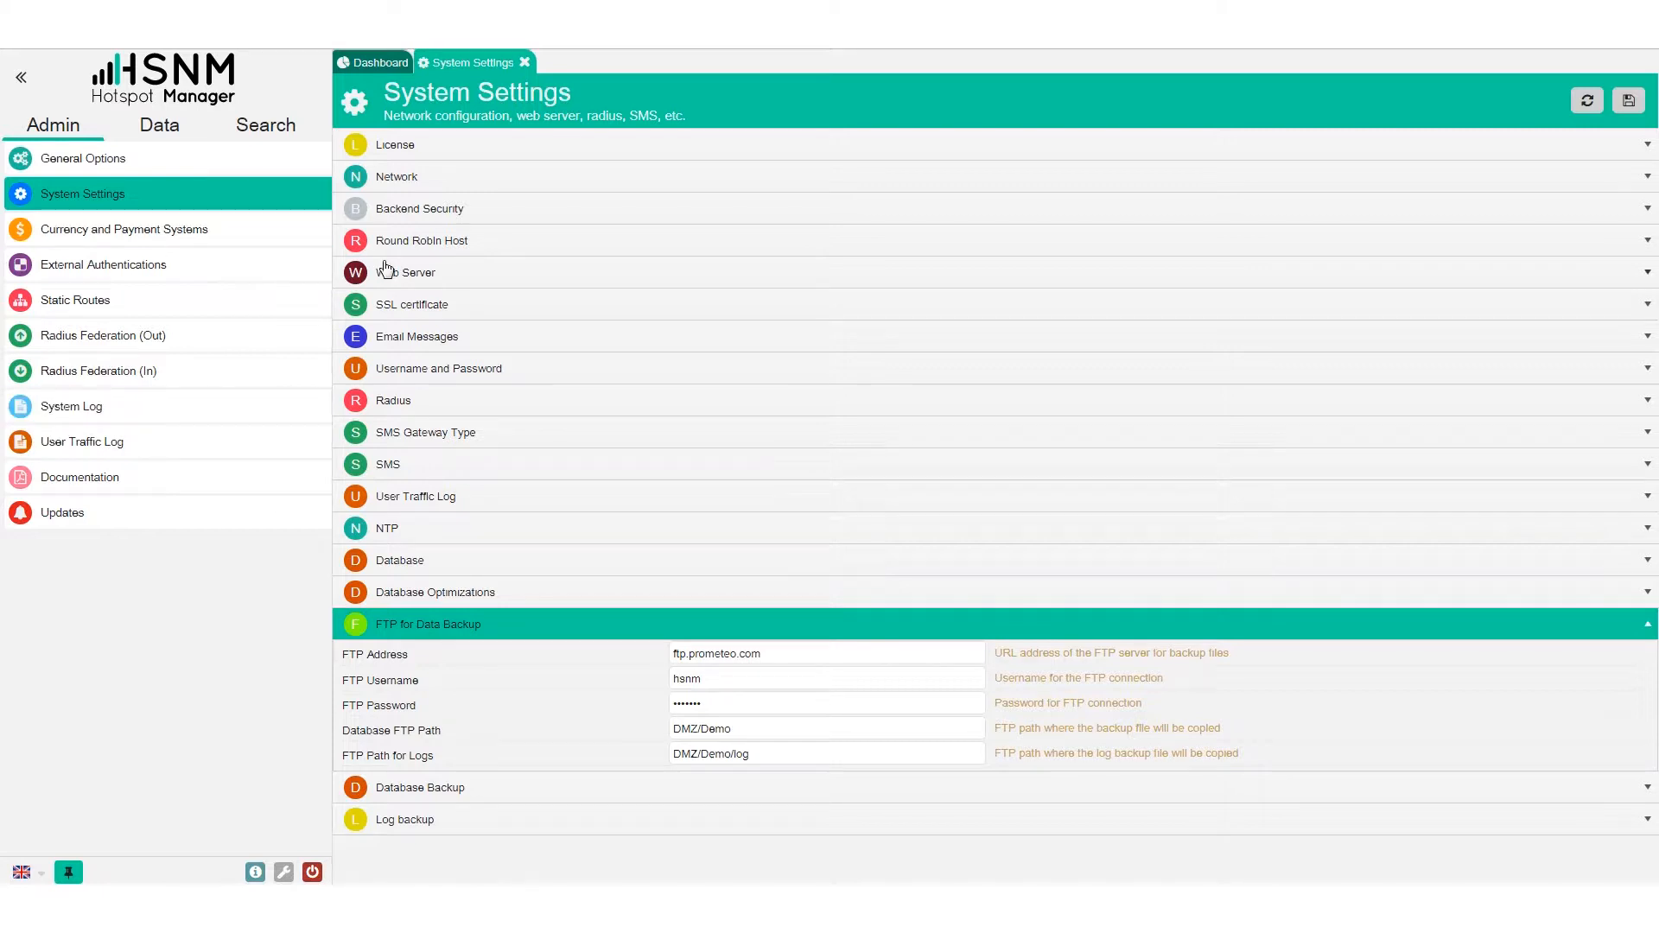
Close System Settings and show the Options section of Currency and Payment Systems
left_click(525, 62)
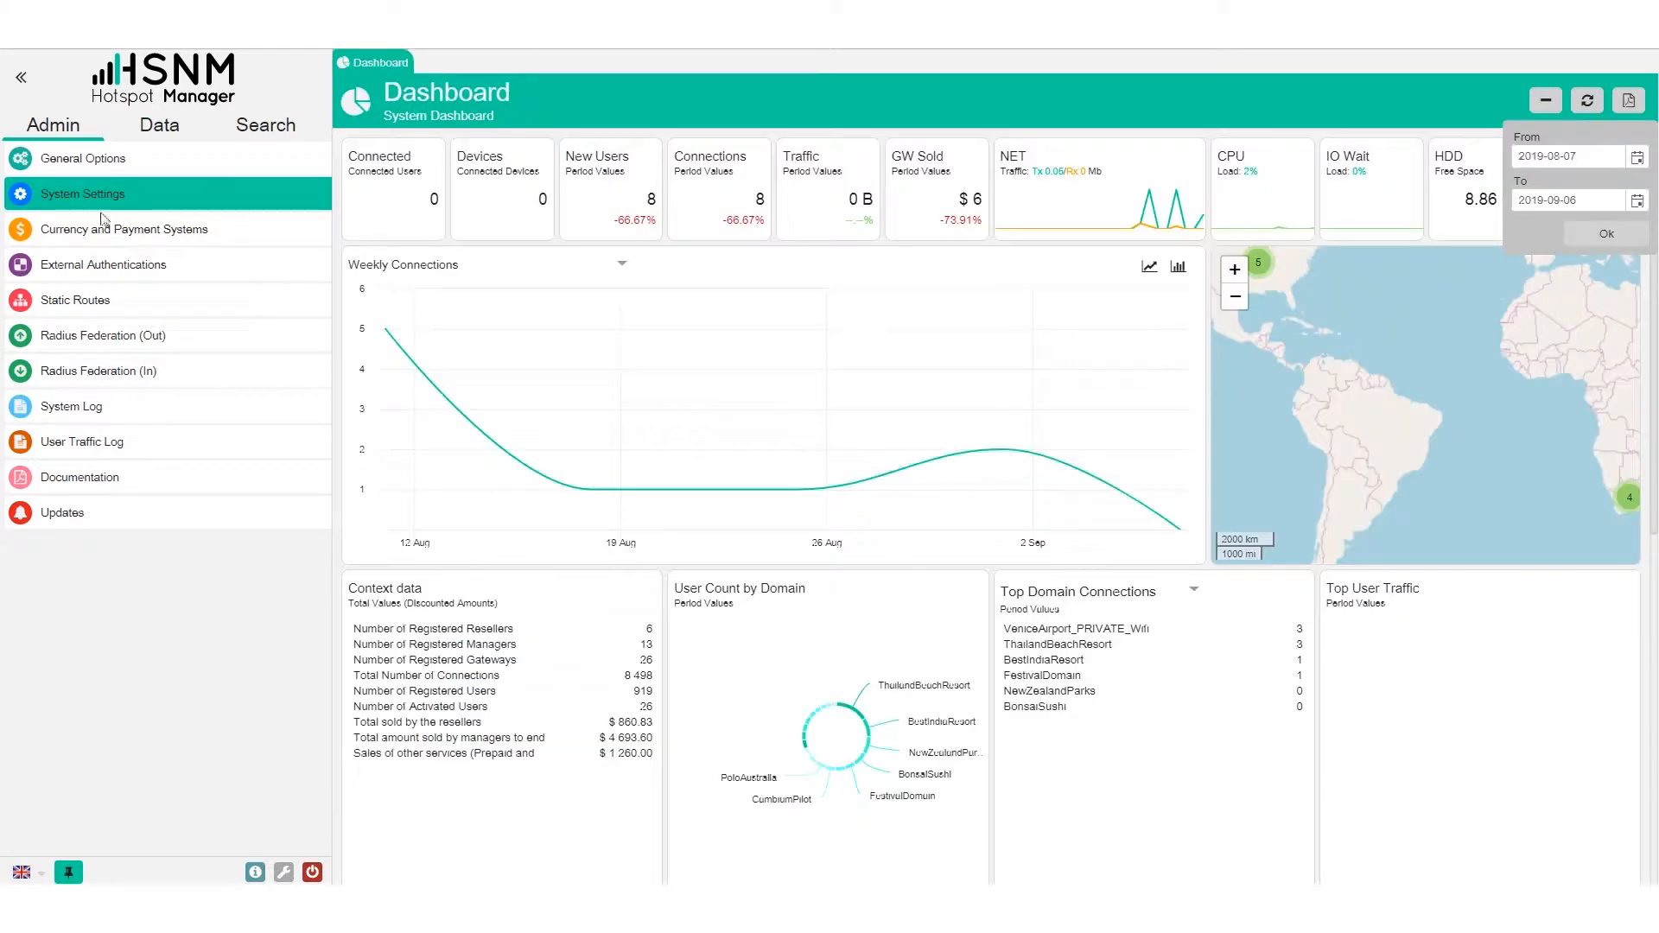
left_click(119, 227)
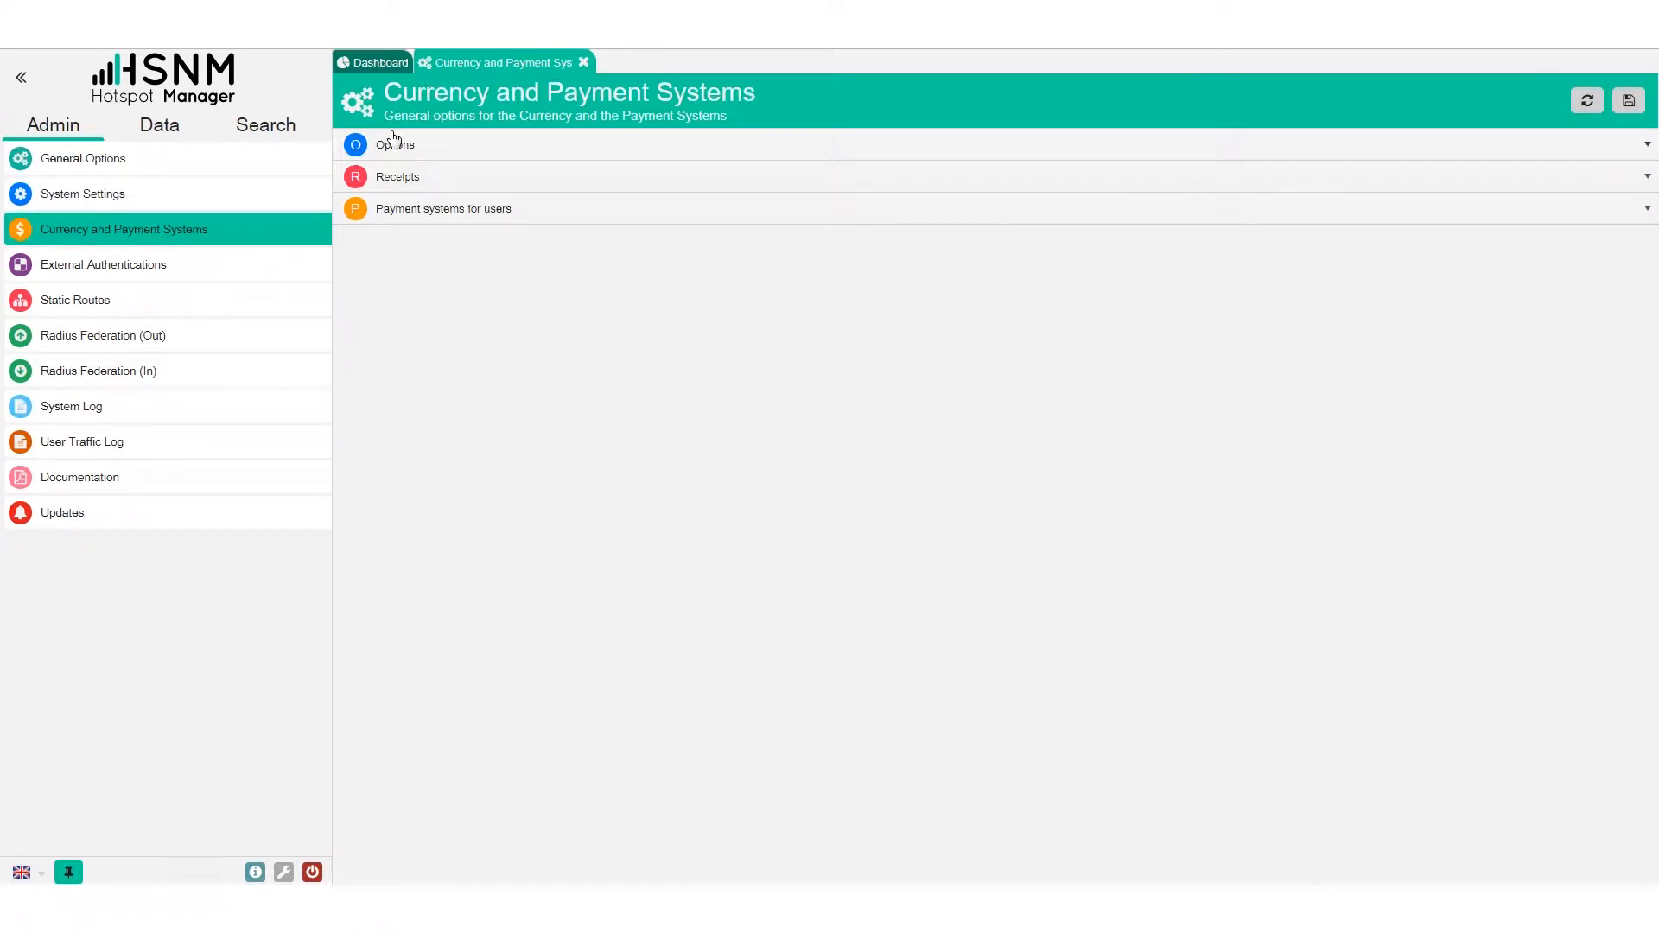
left_click(394, 142)
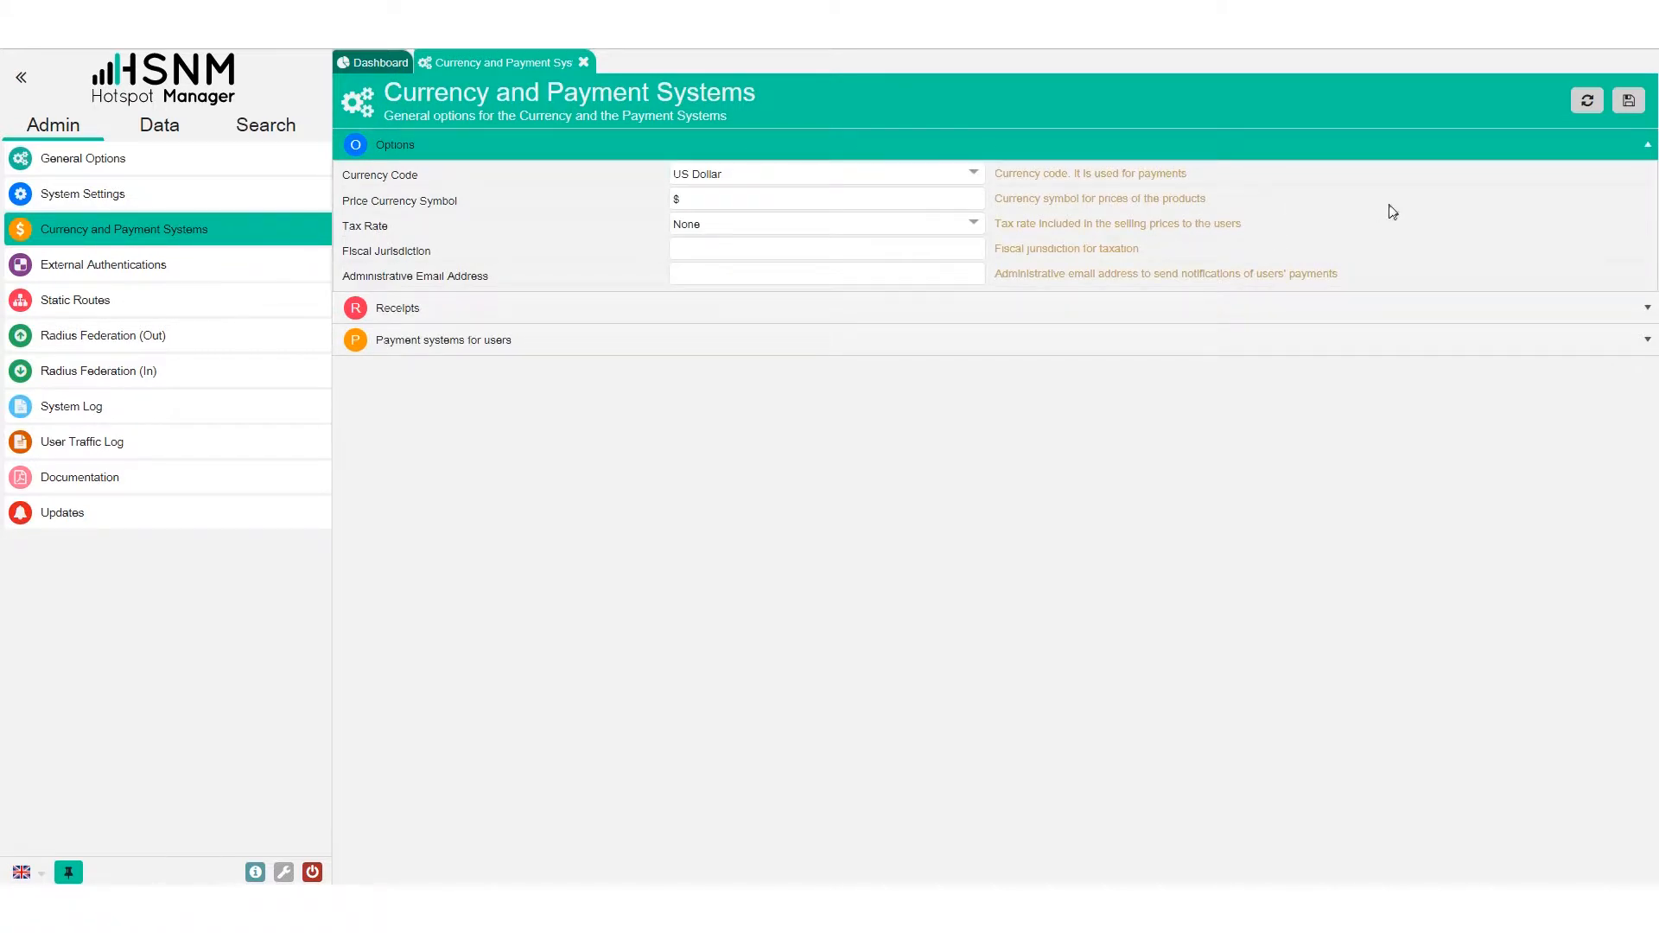
Check the currency code list and show the Receipts settings for the header image, ID prefix and notes
left_click(971, 175)
left_click(971, 177)
left_click(444, 305)
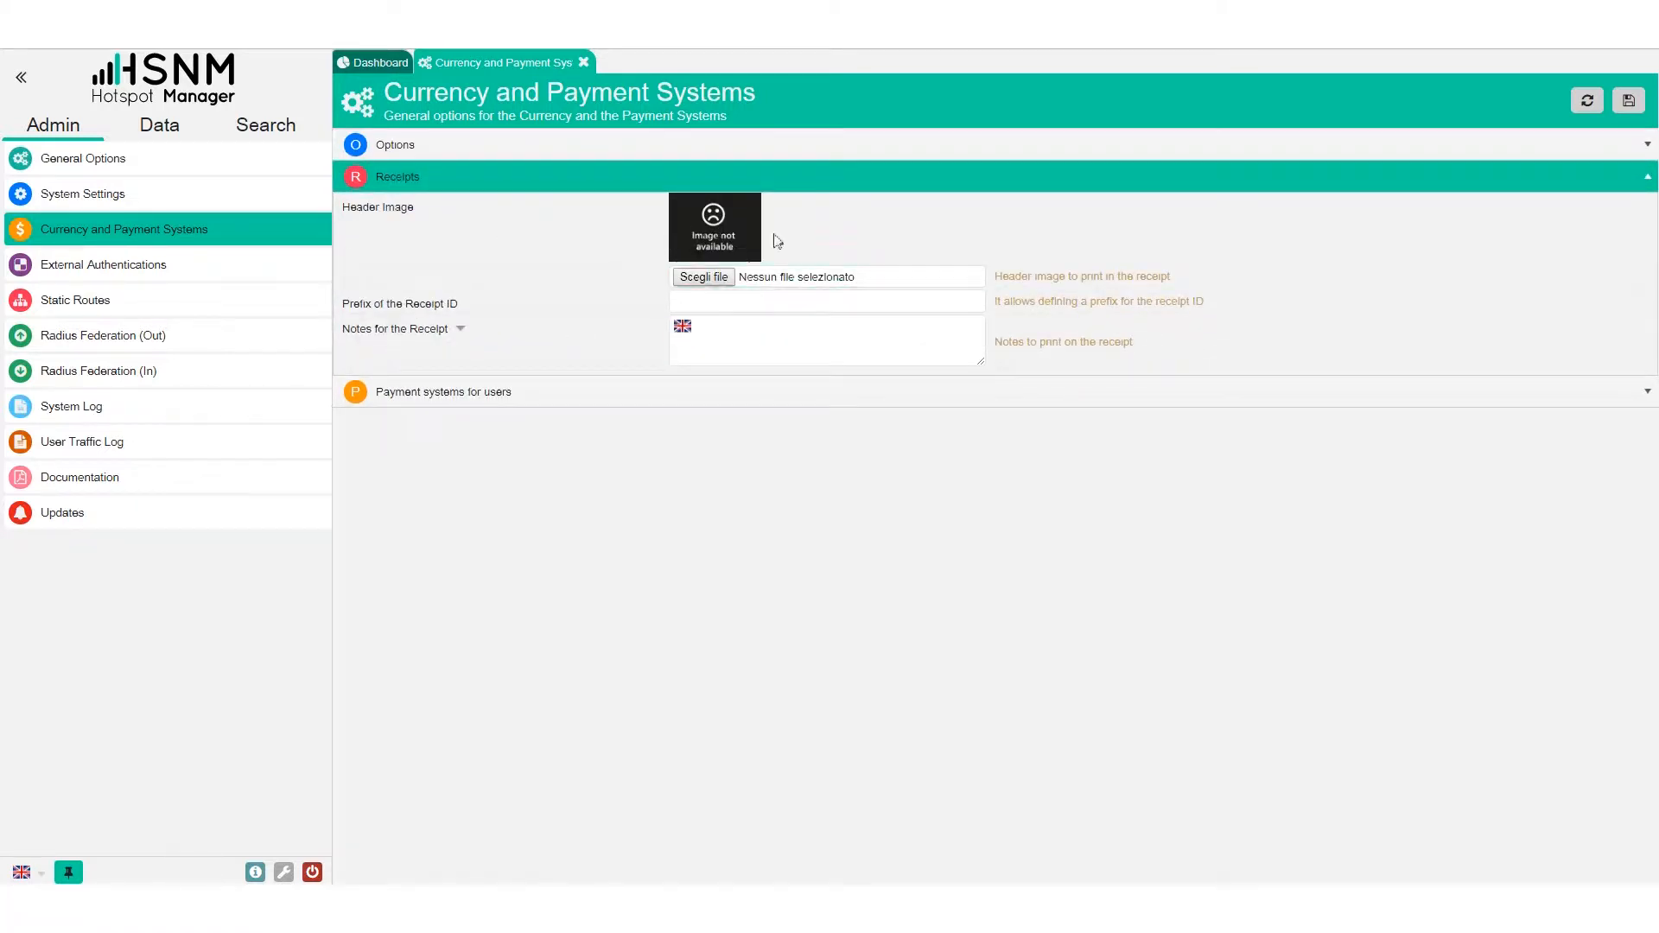
Show the payment systems for users and review the PayPal account and PayFast merchant settings
left_click(520, 402)
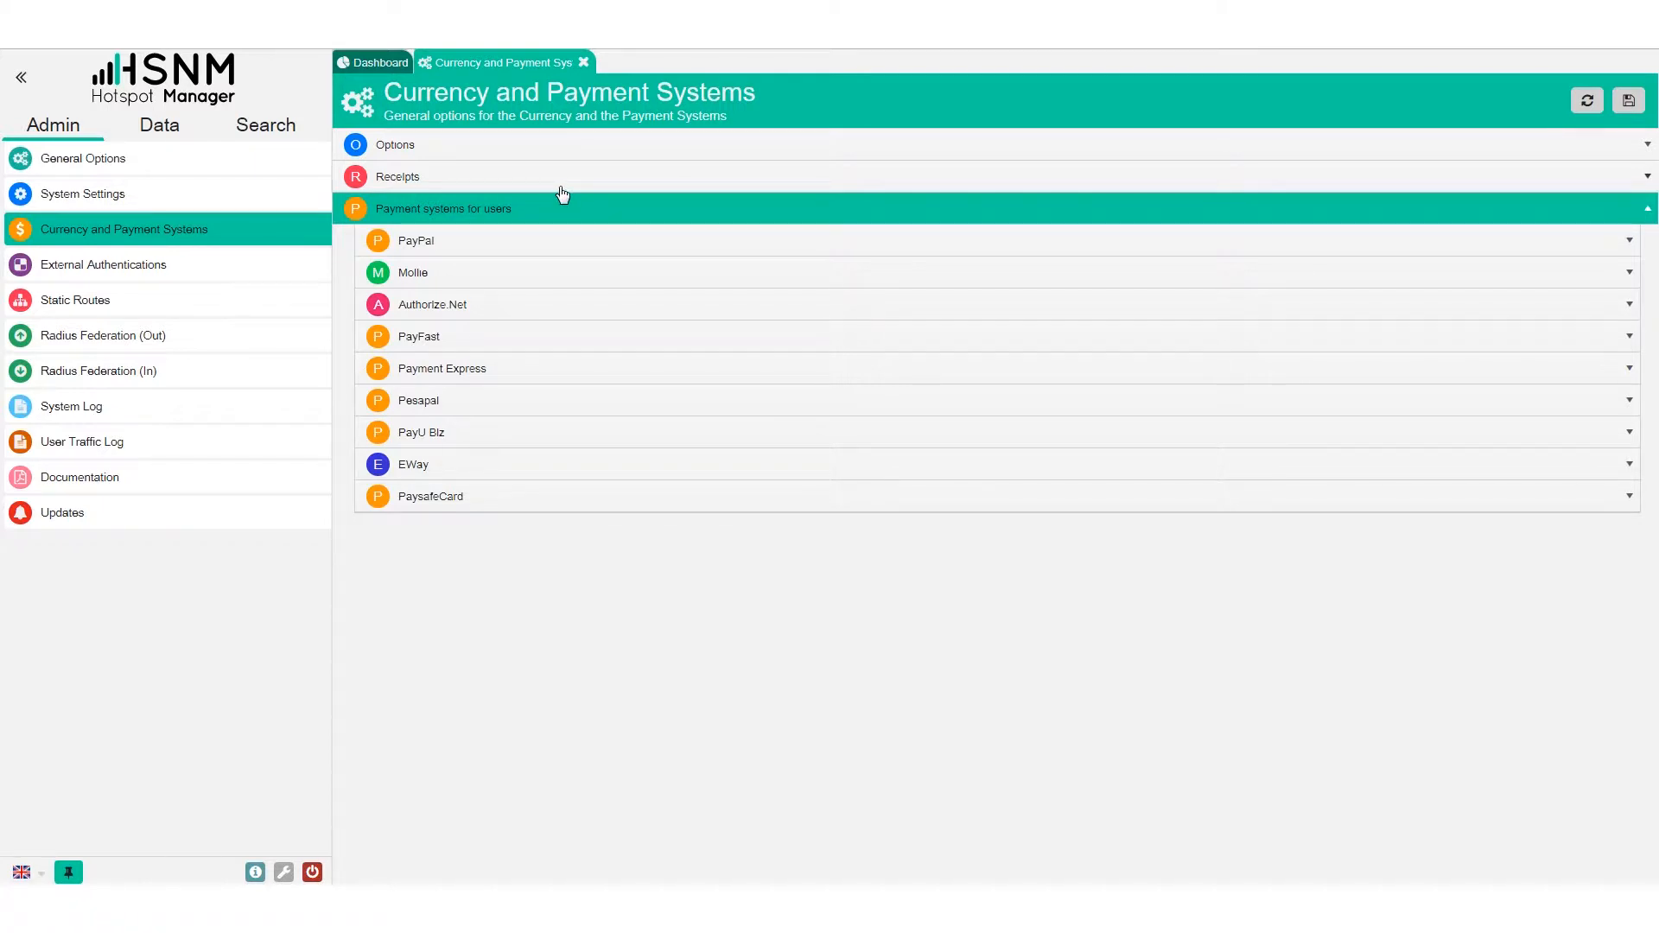
left_click(536, 246)
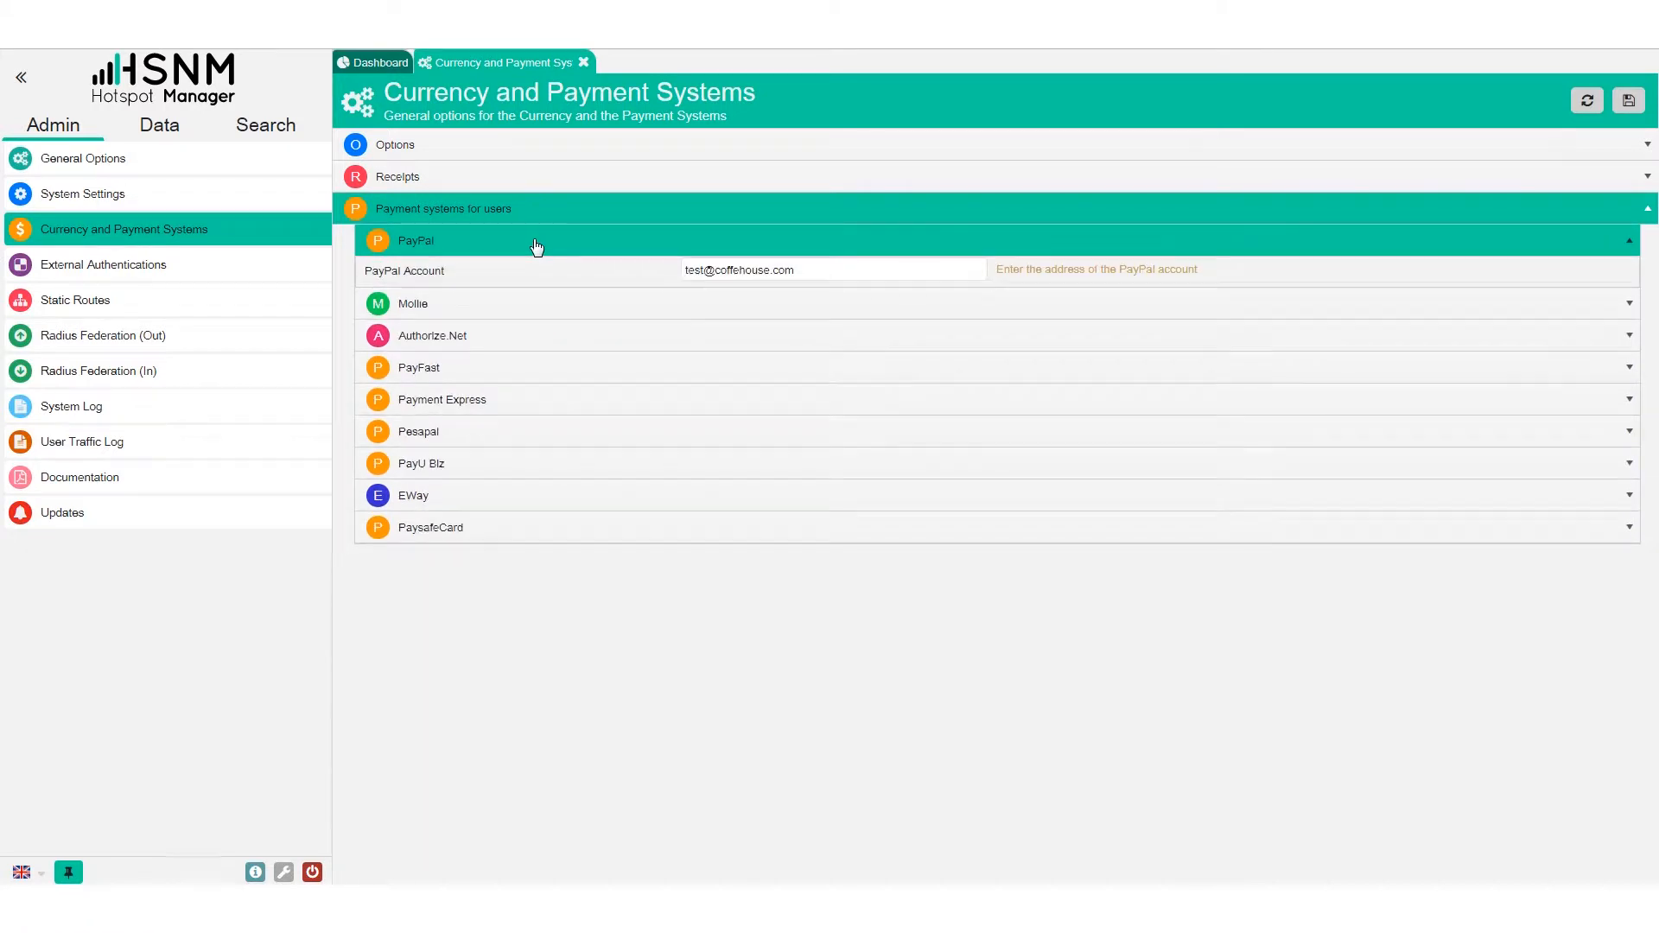
left_click(875, 275)
triple_click(875, 275)
left_click(505, 366)
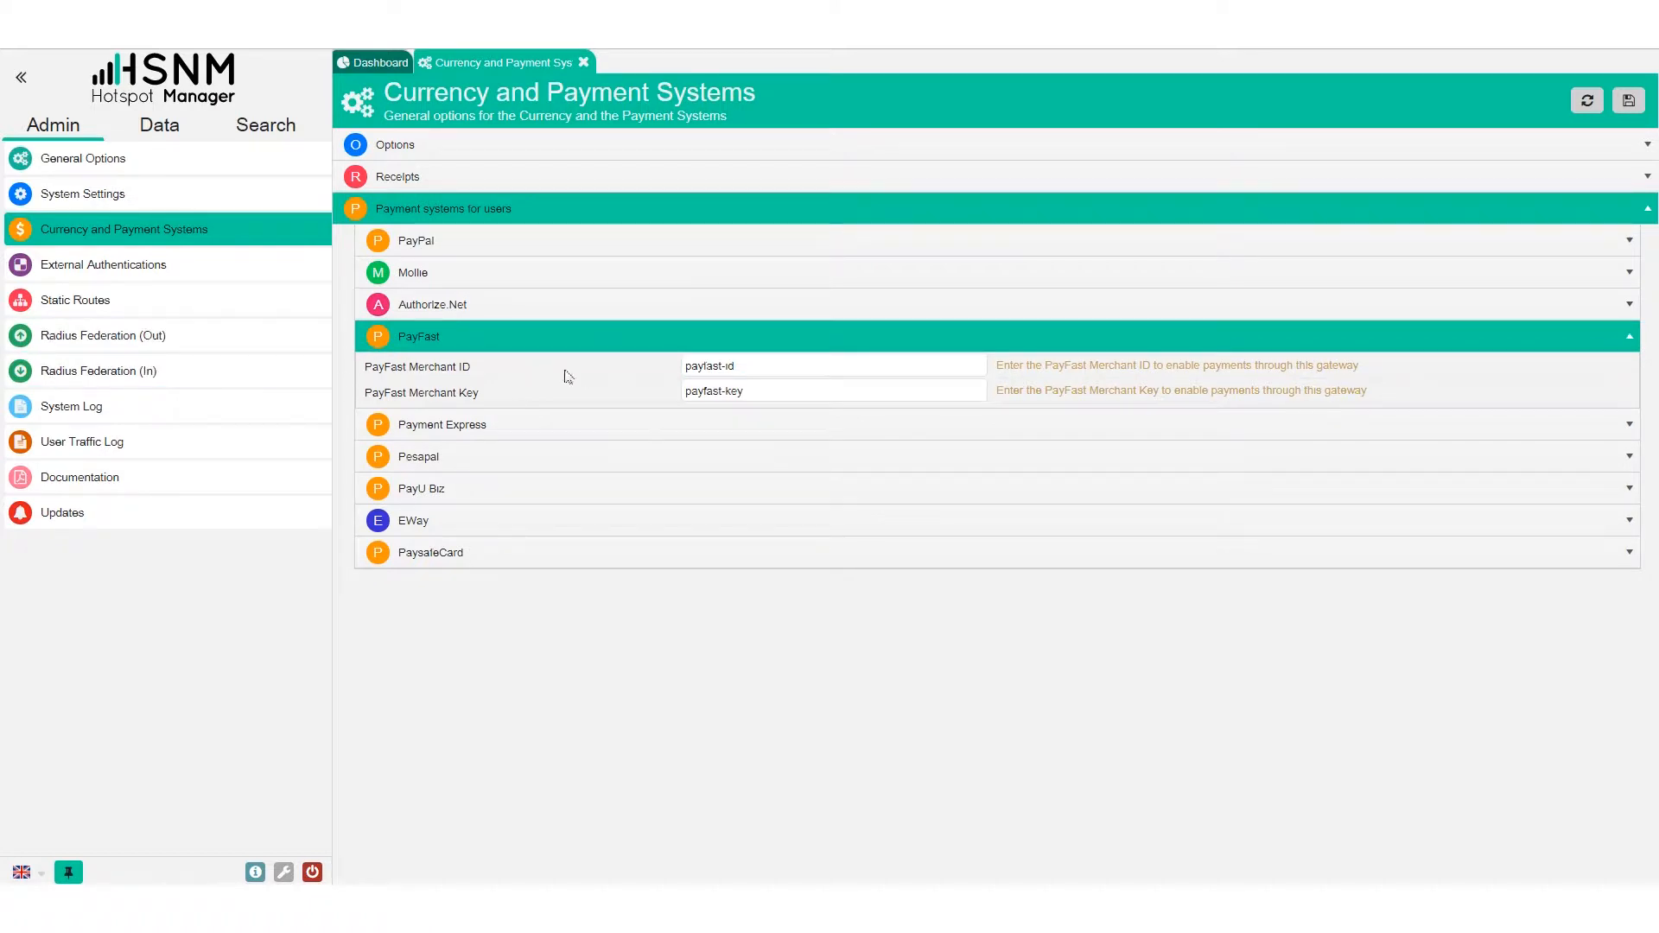
left_click(819, 369)
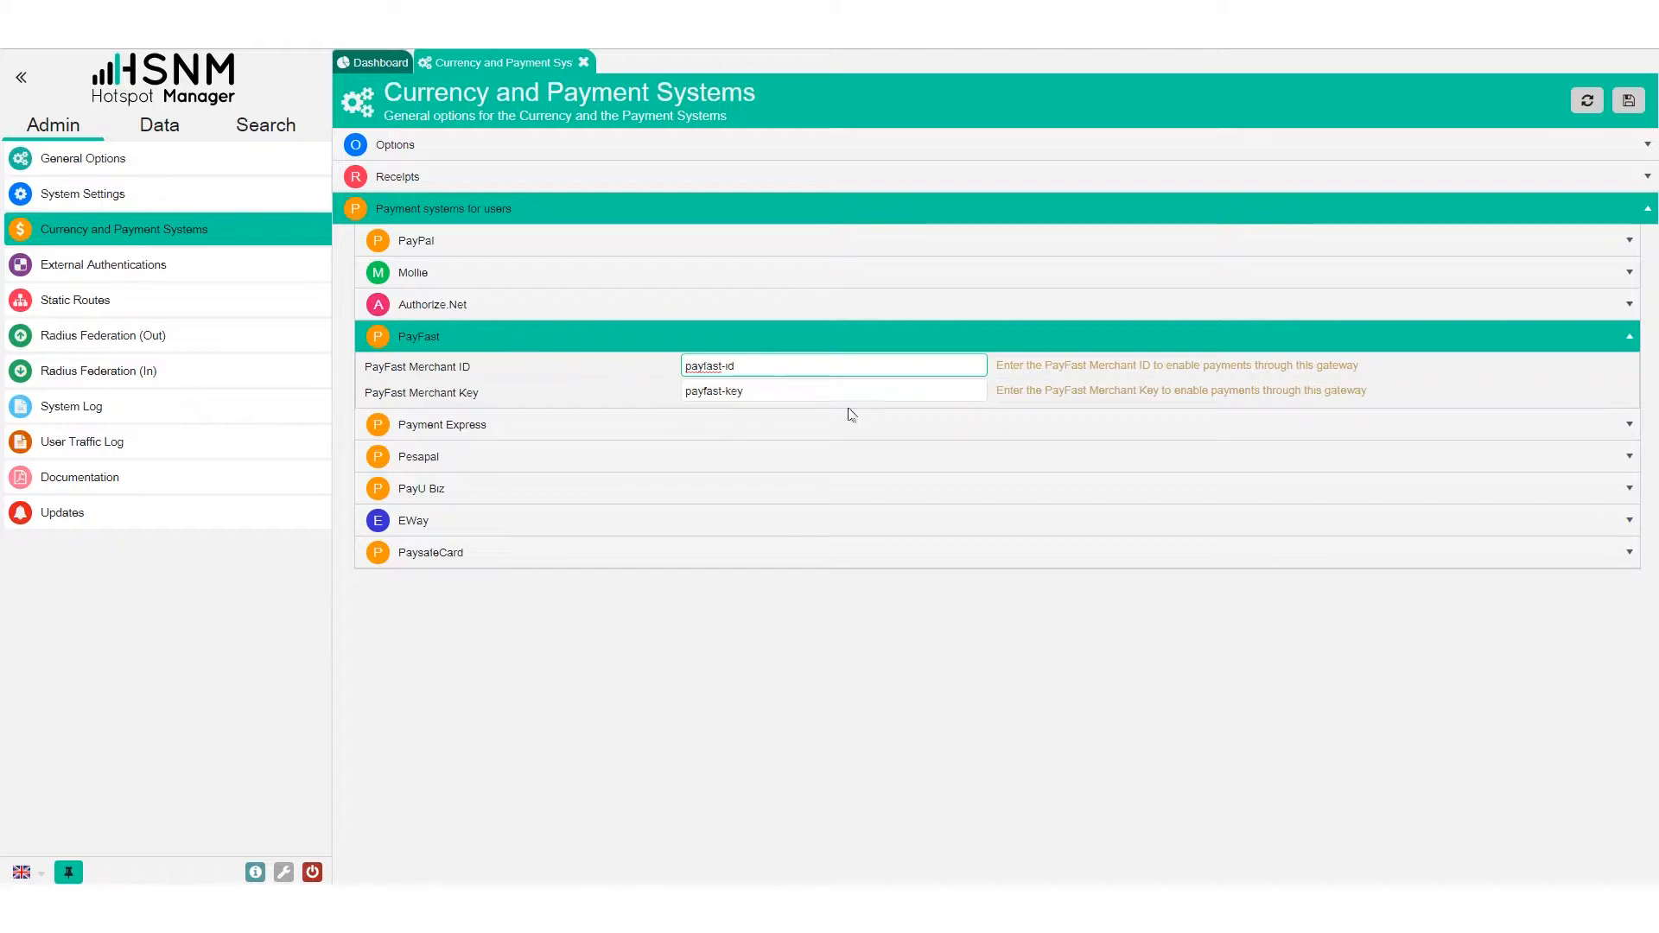
Look through the Payment Express, Pesapal, PayU Biz and PaysafeCard gateway settings
left_click(485, 411)
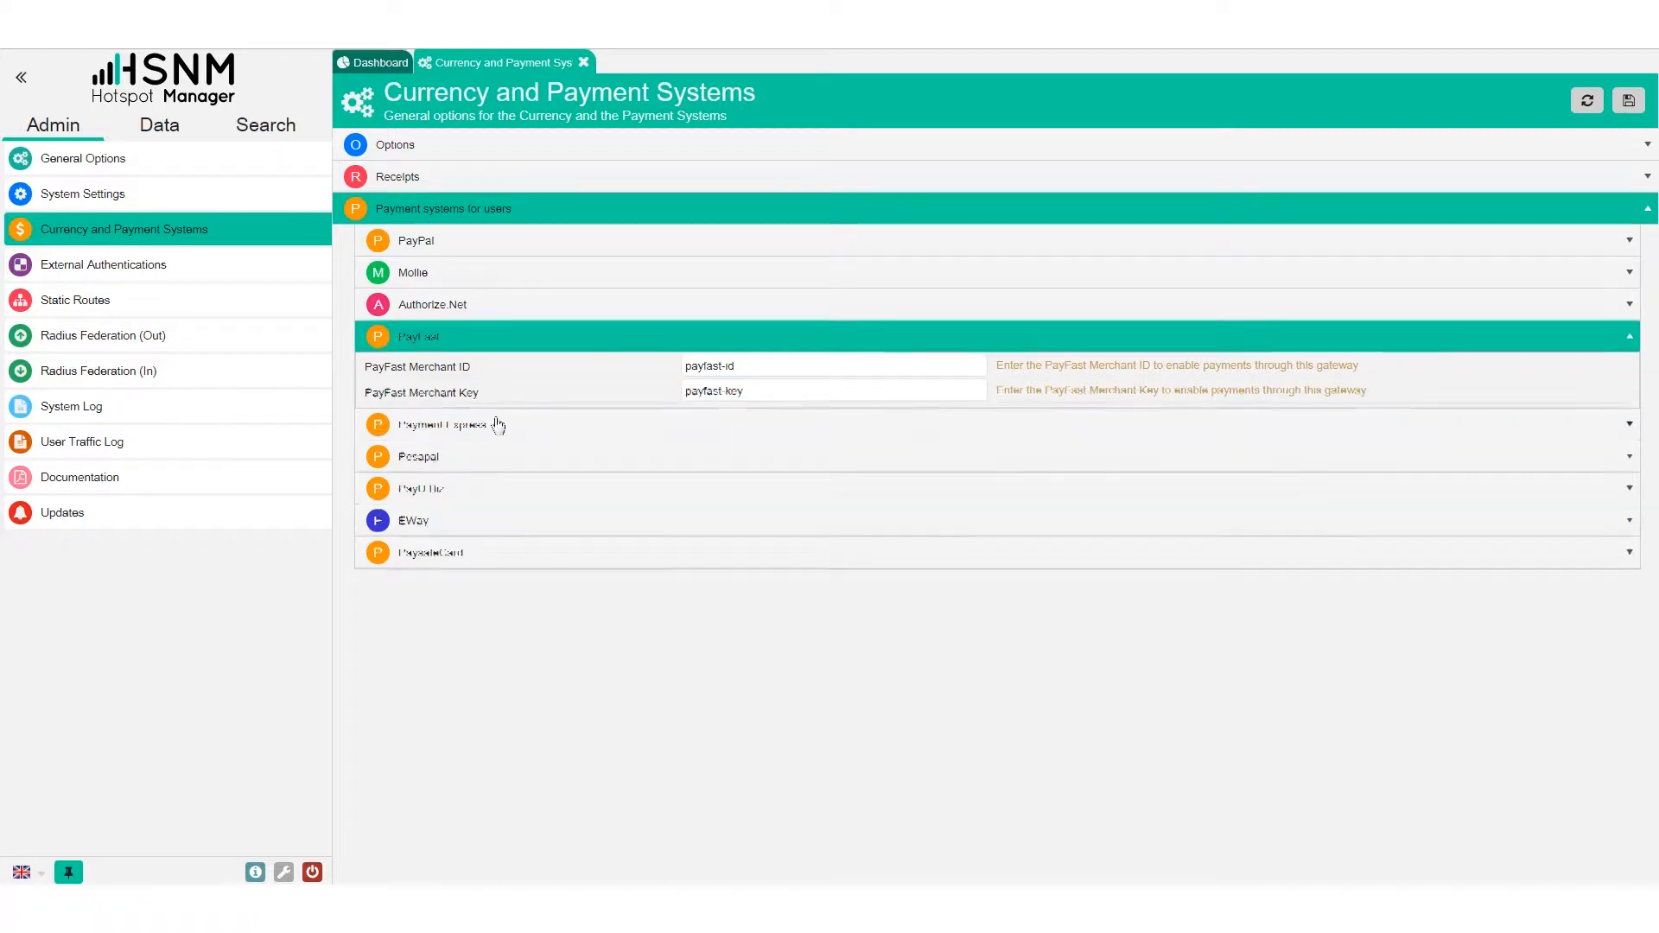
left_click(486, 423)
left_click(472, 464)
left_click(469, 501)
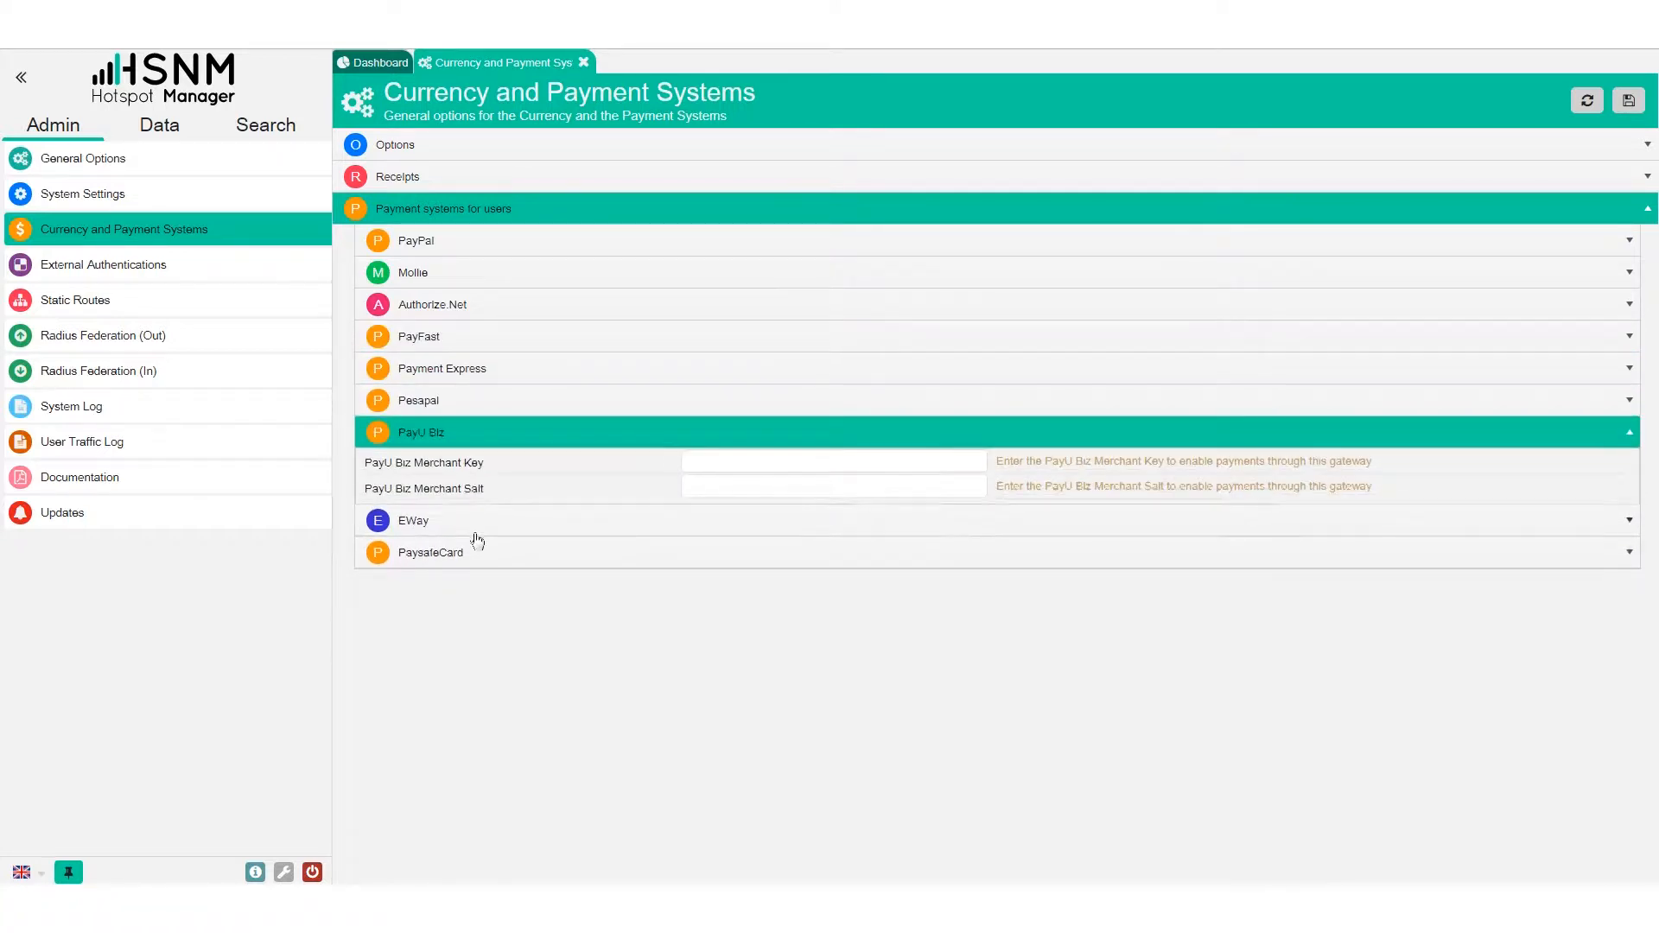
left_click(478, 552)
left_click(404, 433)
left_click(724, 462)
Review the Mollie and Authorize.Net gateway settings, and close Currency and Payment Systems
left_click(541, 278)
left_click(461, 342)
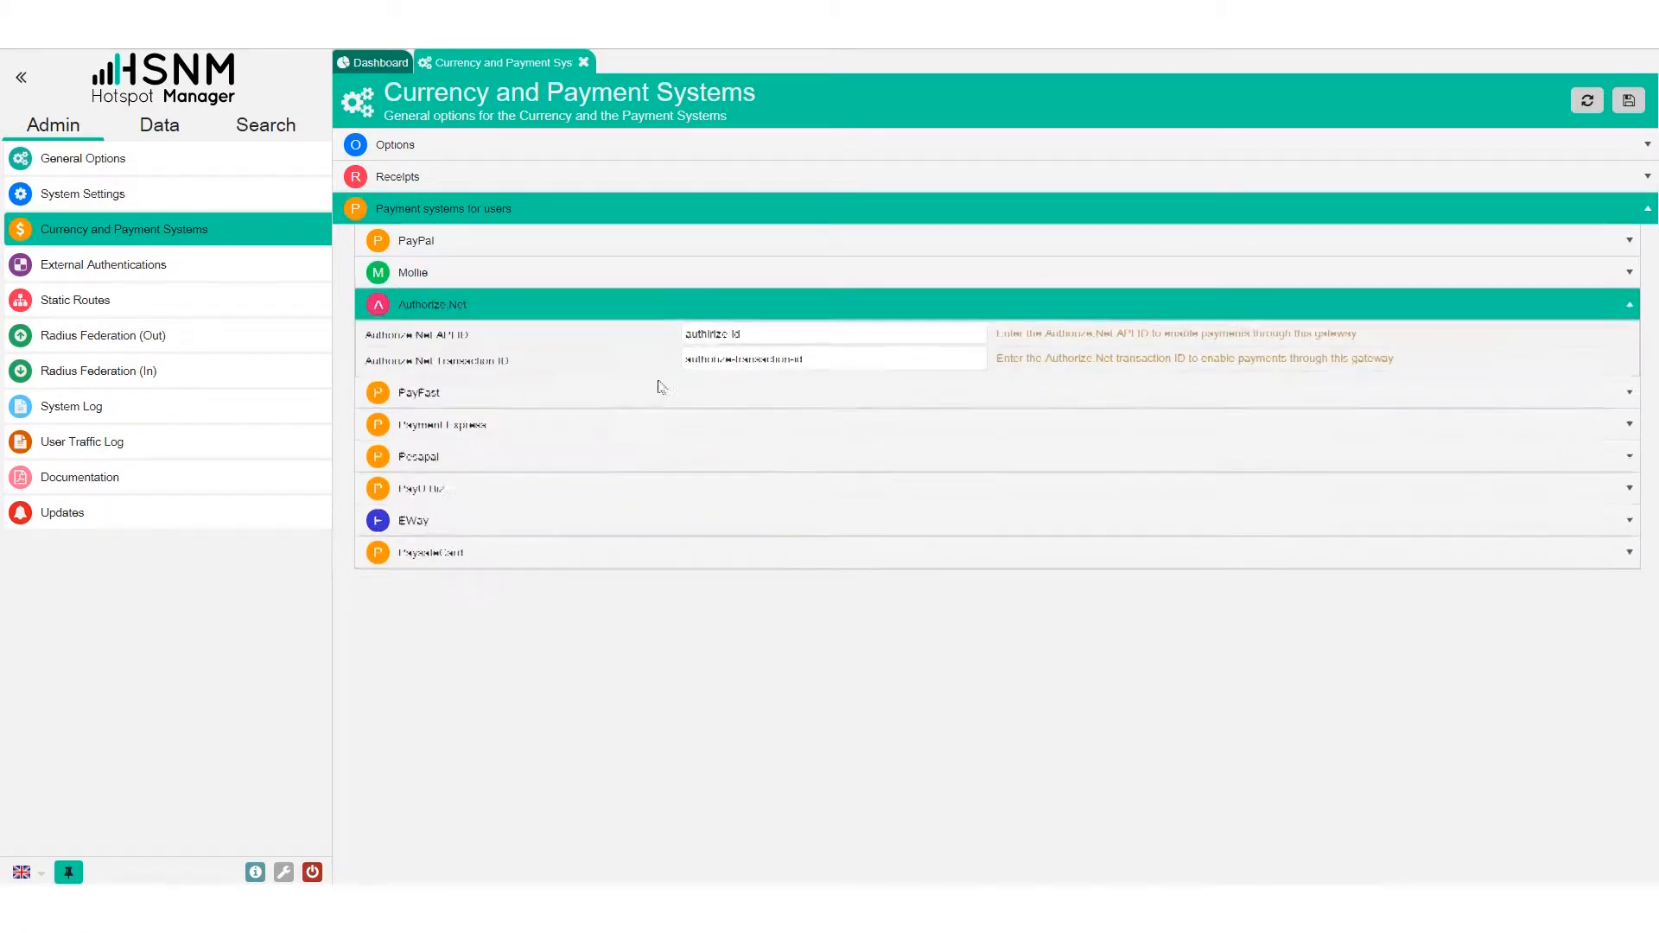
left_click_drag(445, 341, 474, 344)
left_click(480, 344)
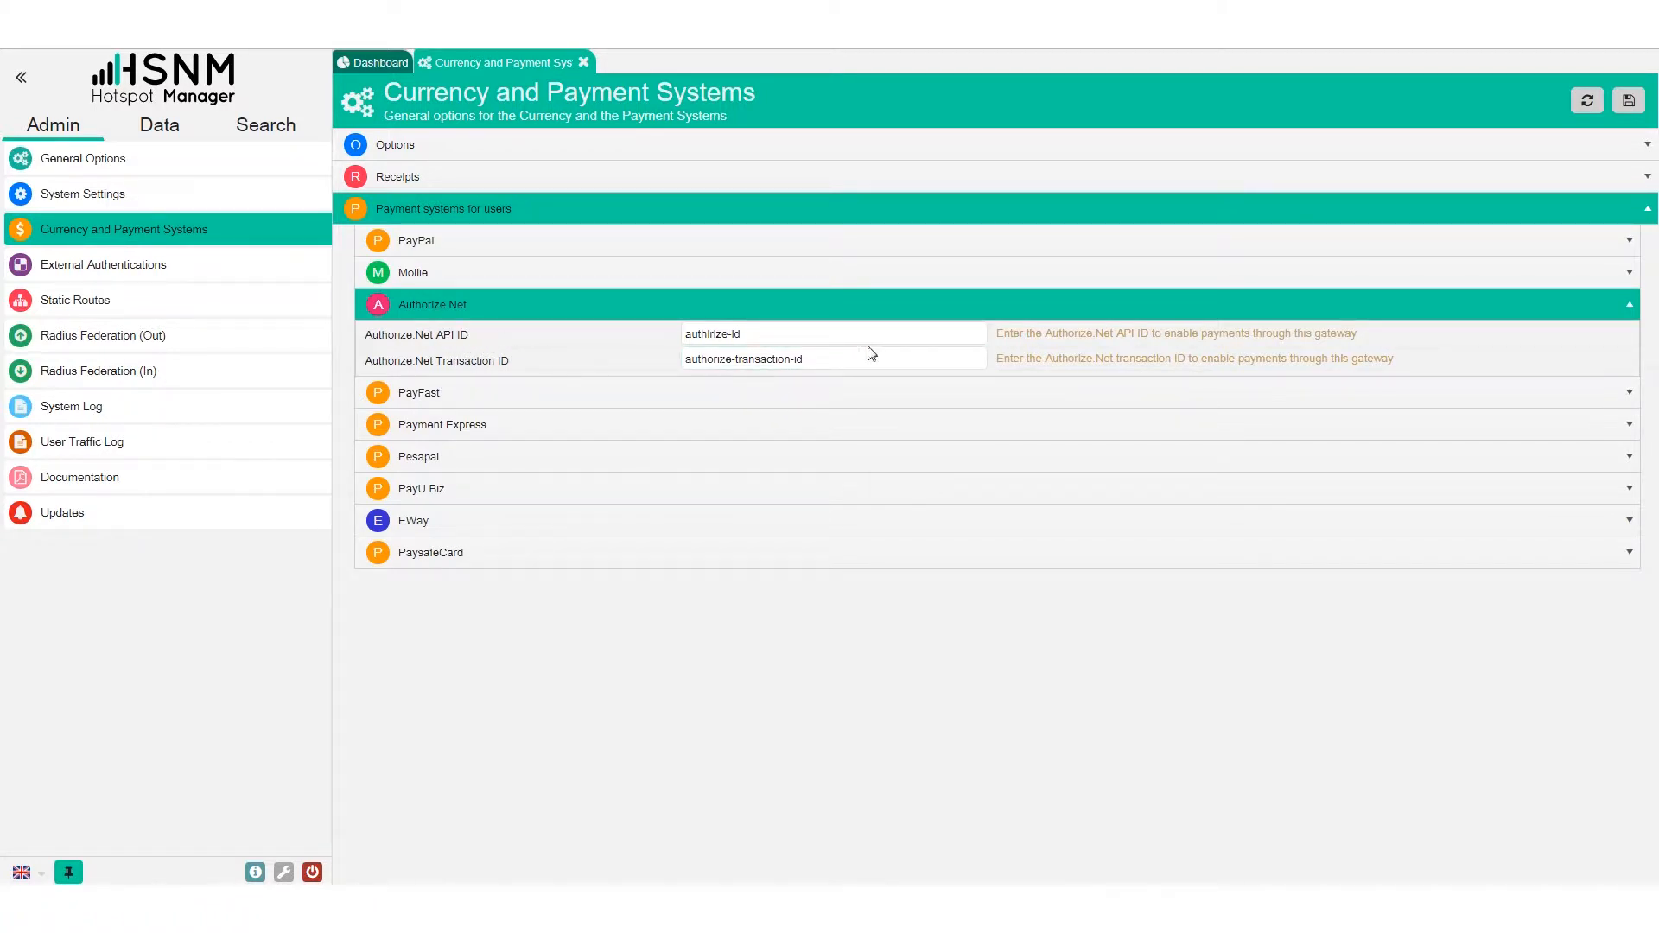
left_click(942, 340)
left_click(505, 340)
left_click(584, 62)
Show the Social Networks section of External Authentications and review the app IDs, API keys and secrets fields
left_click(97, 264)
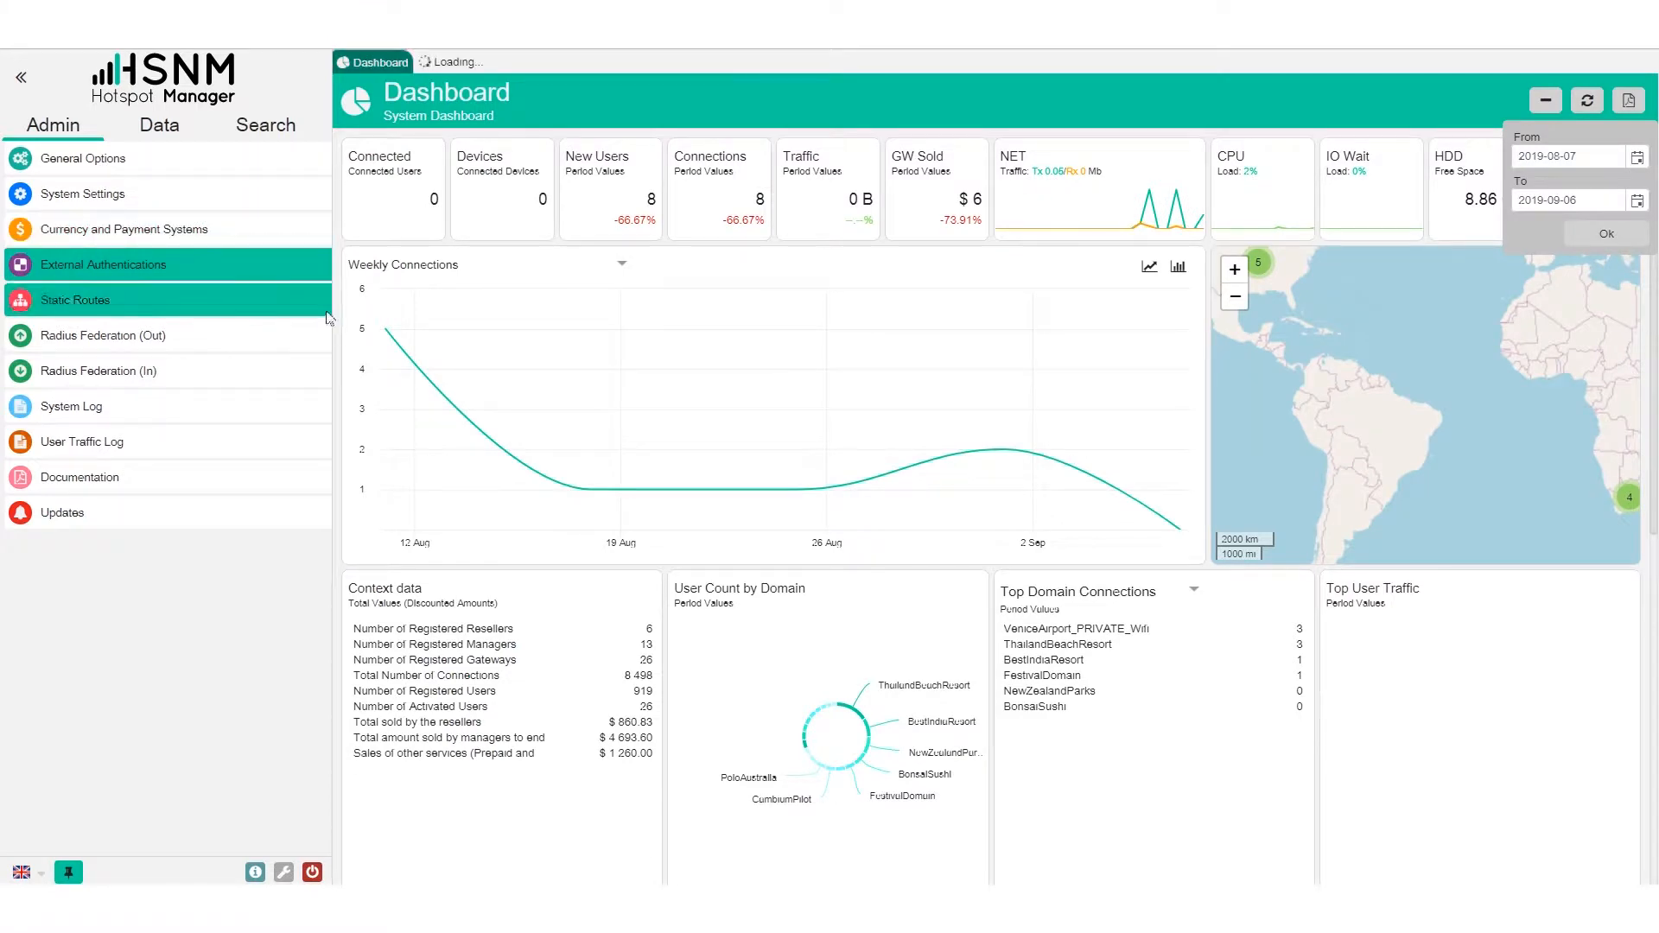
left_click(446, 145)
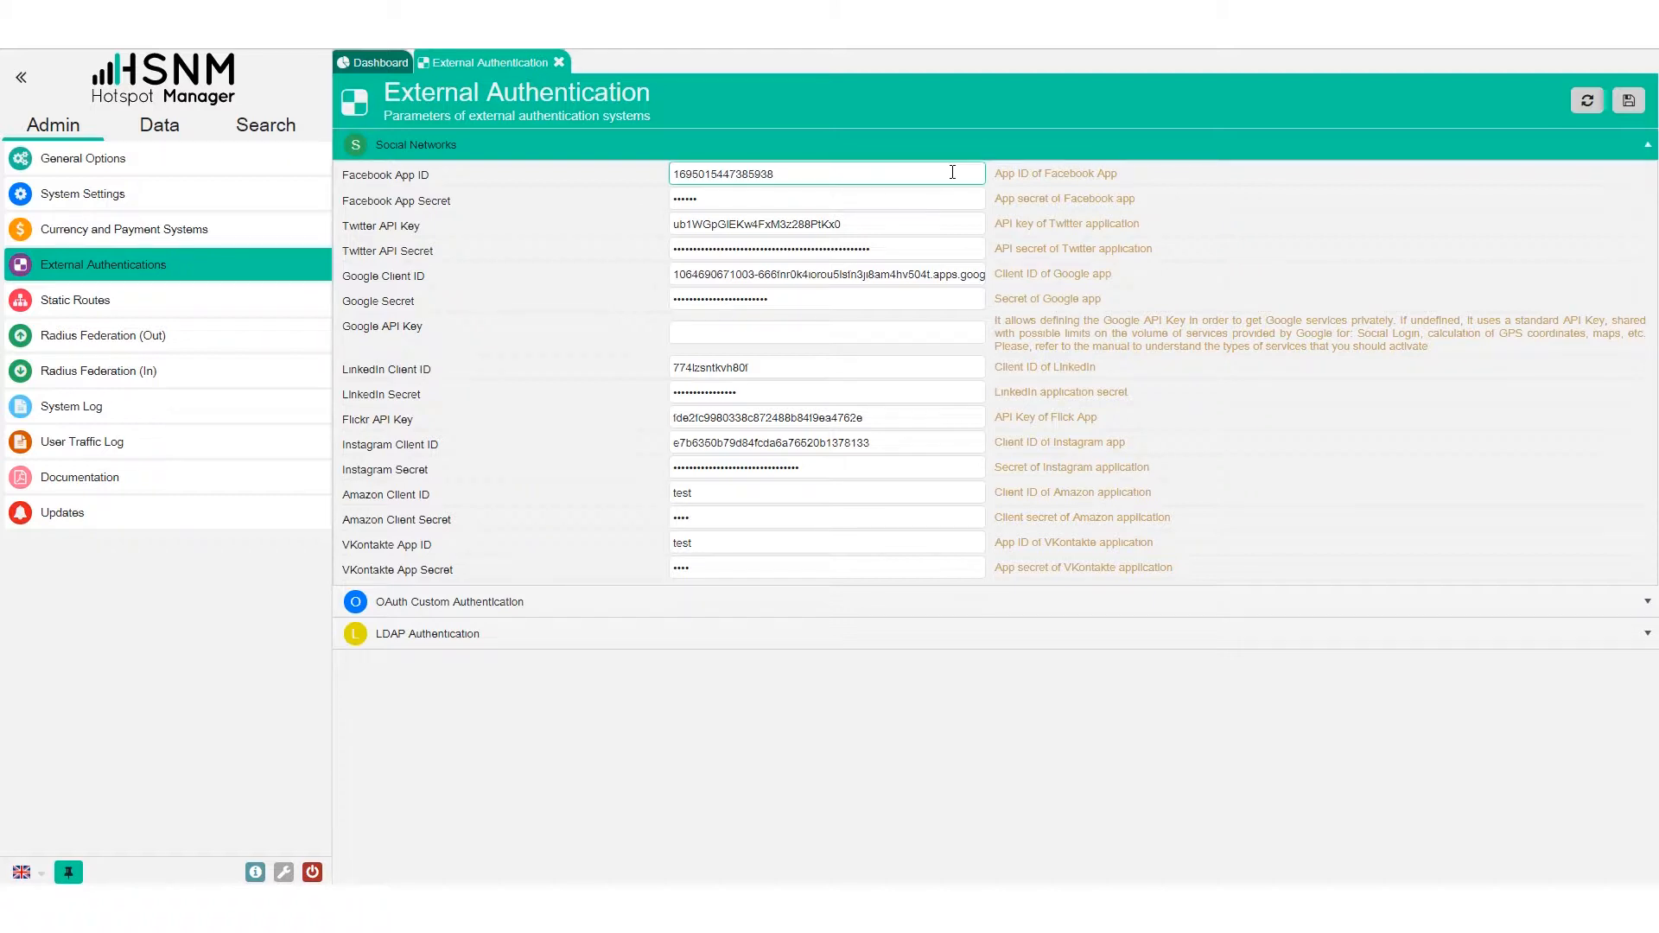
left_click(700, 307)
left_click(718, 209)
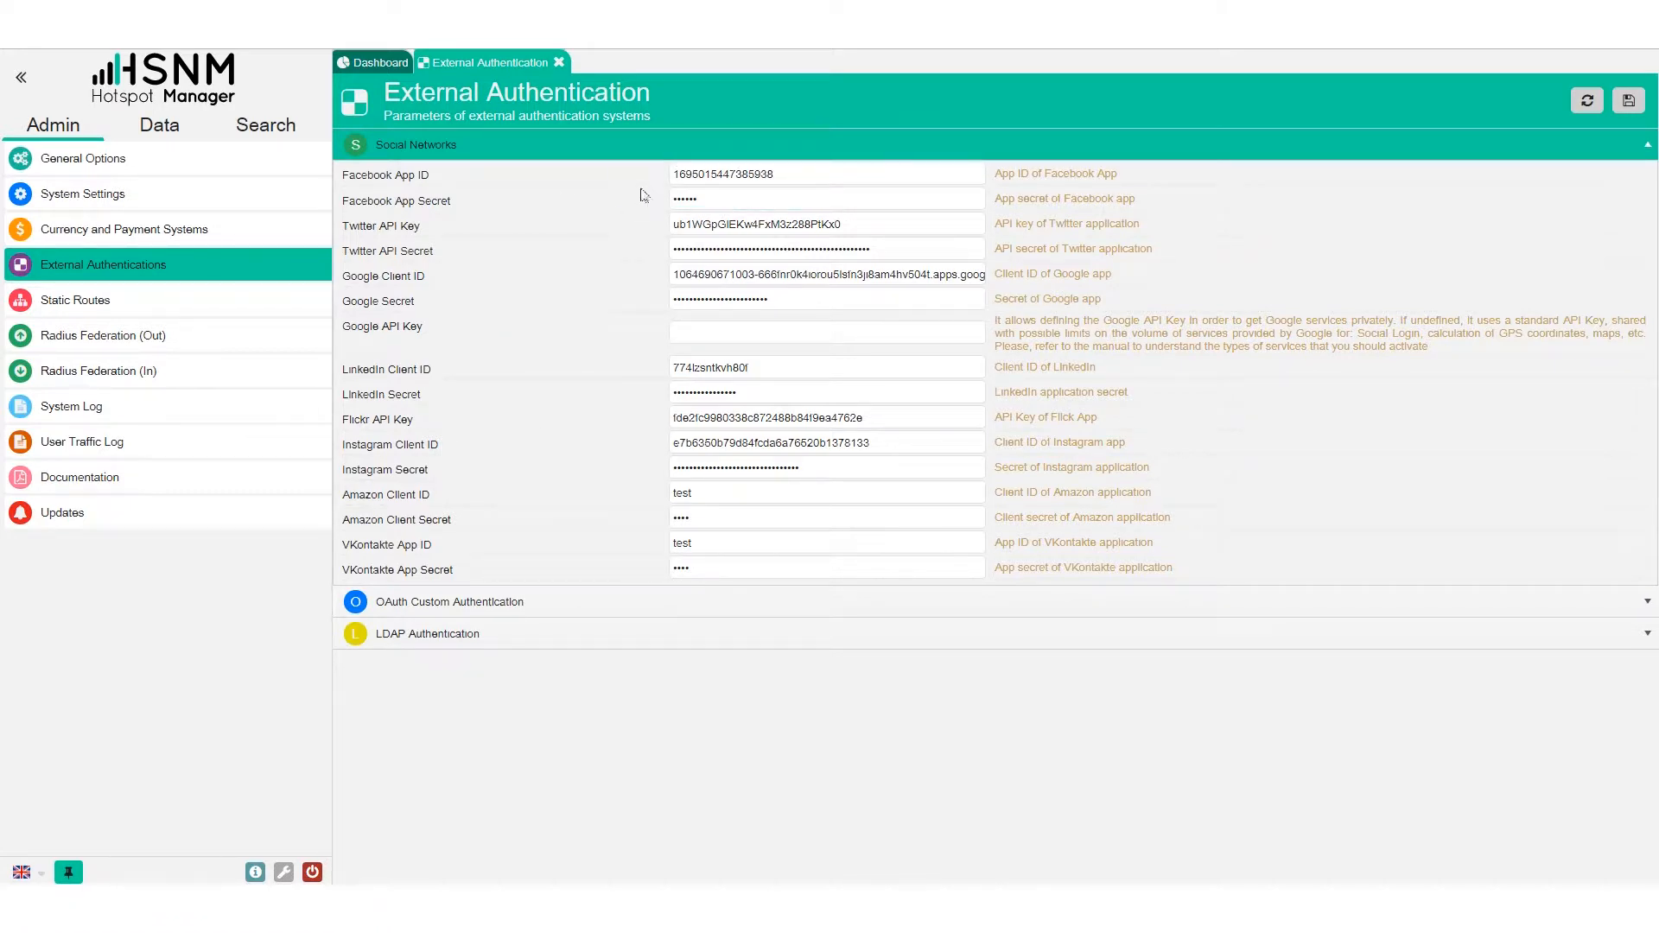
left_click(680, 423)
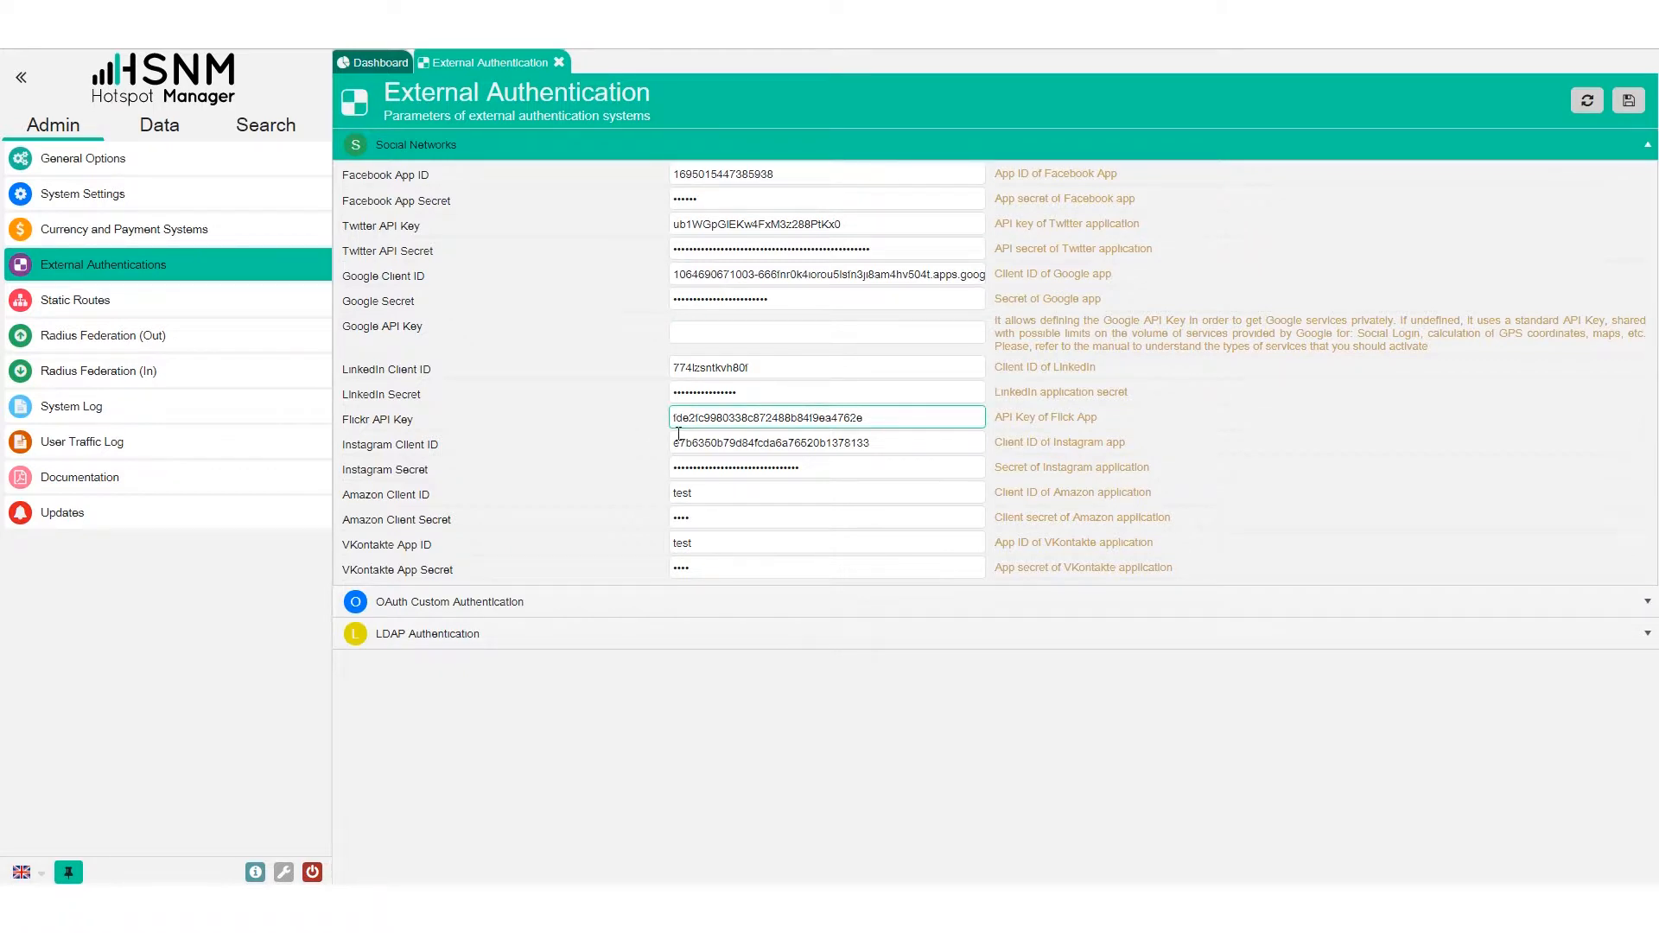
left_click(695, 494)
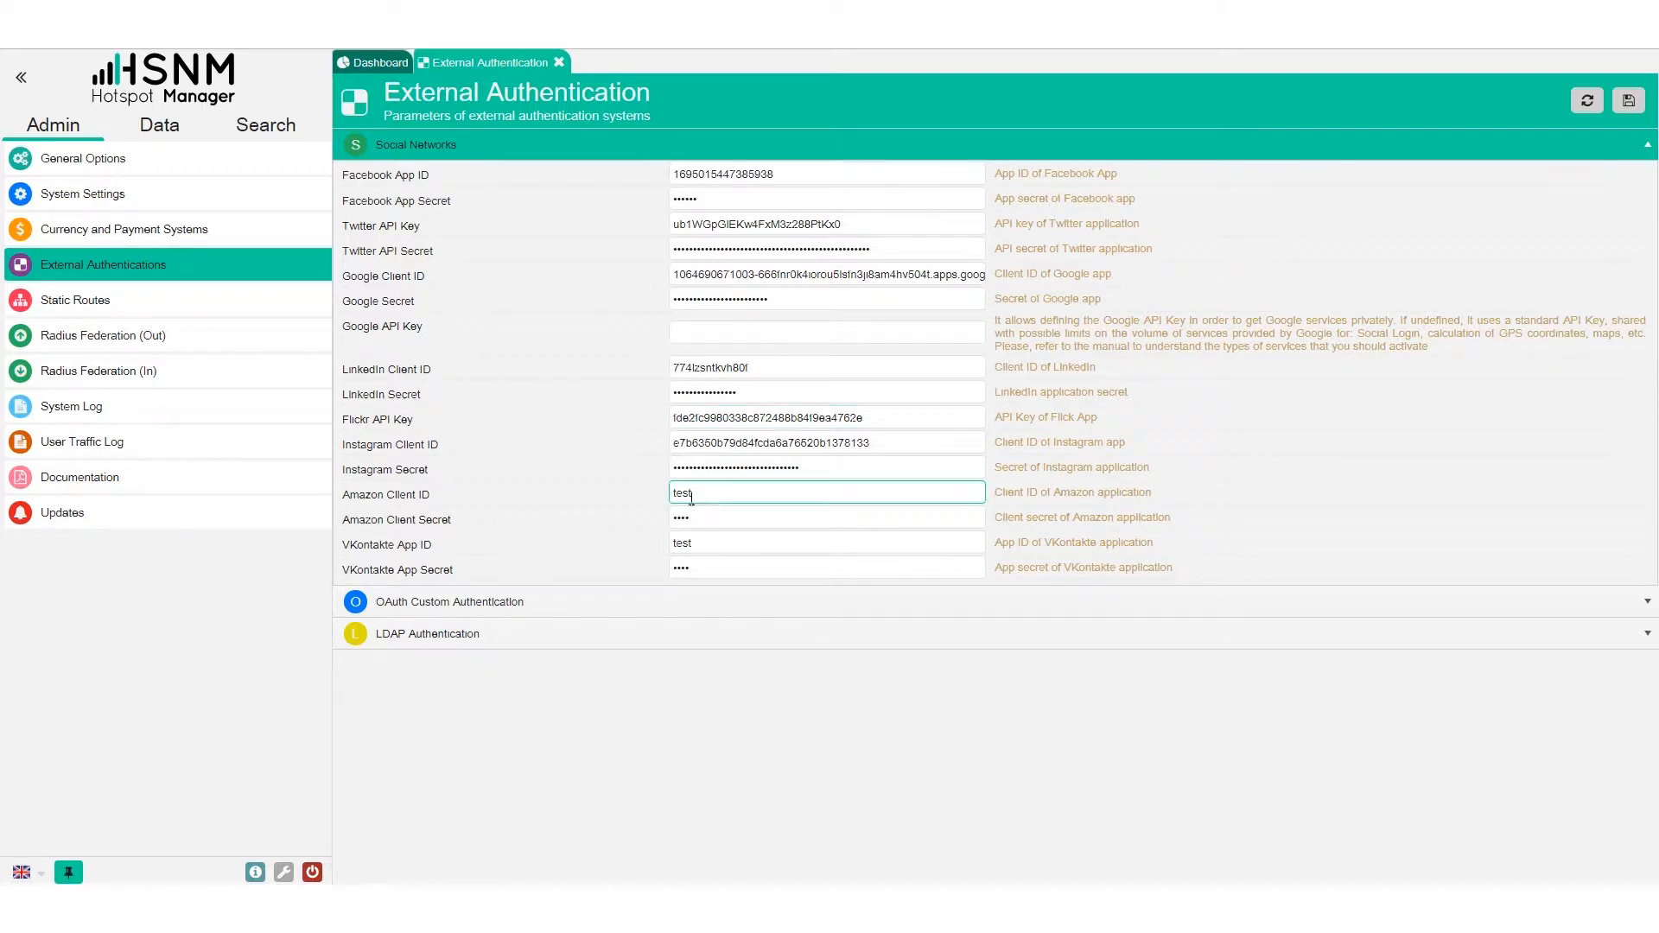
Review the OAuth Custom Authentication settings and collapse the section
left_click(538, 609)
left_click(780, 204)
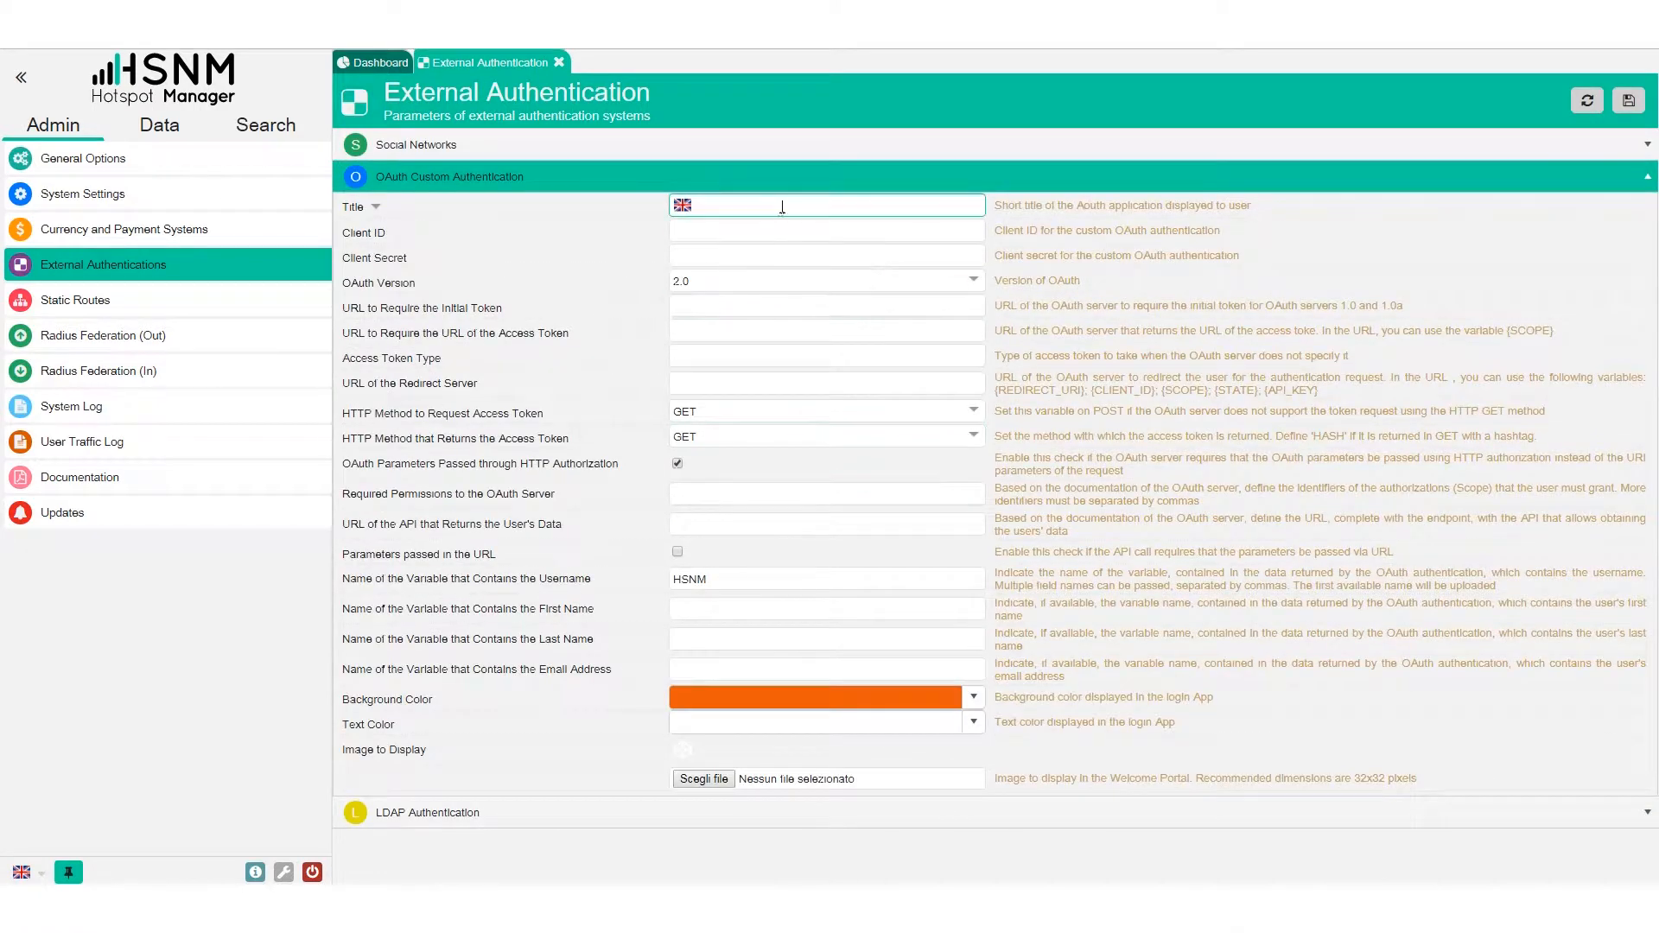
left_click(516, 147)
left_click(509, 147)
left_click(497, 176)
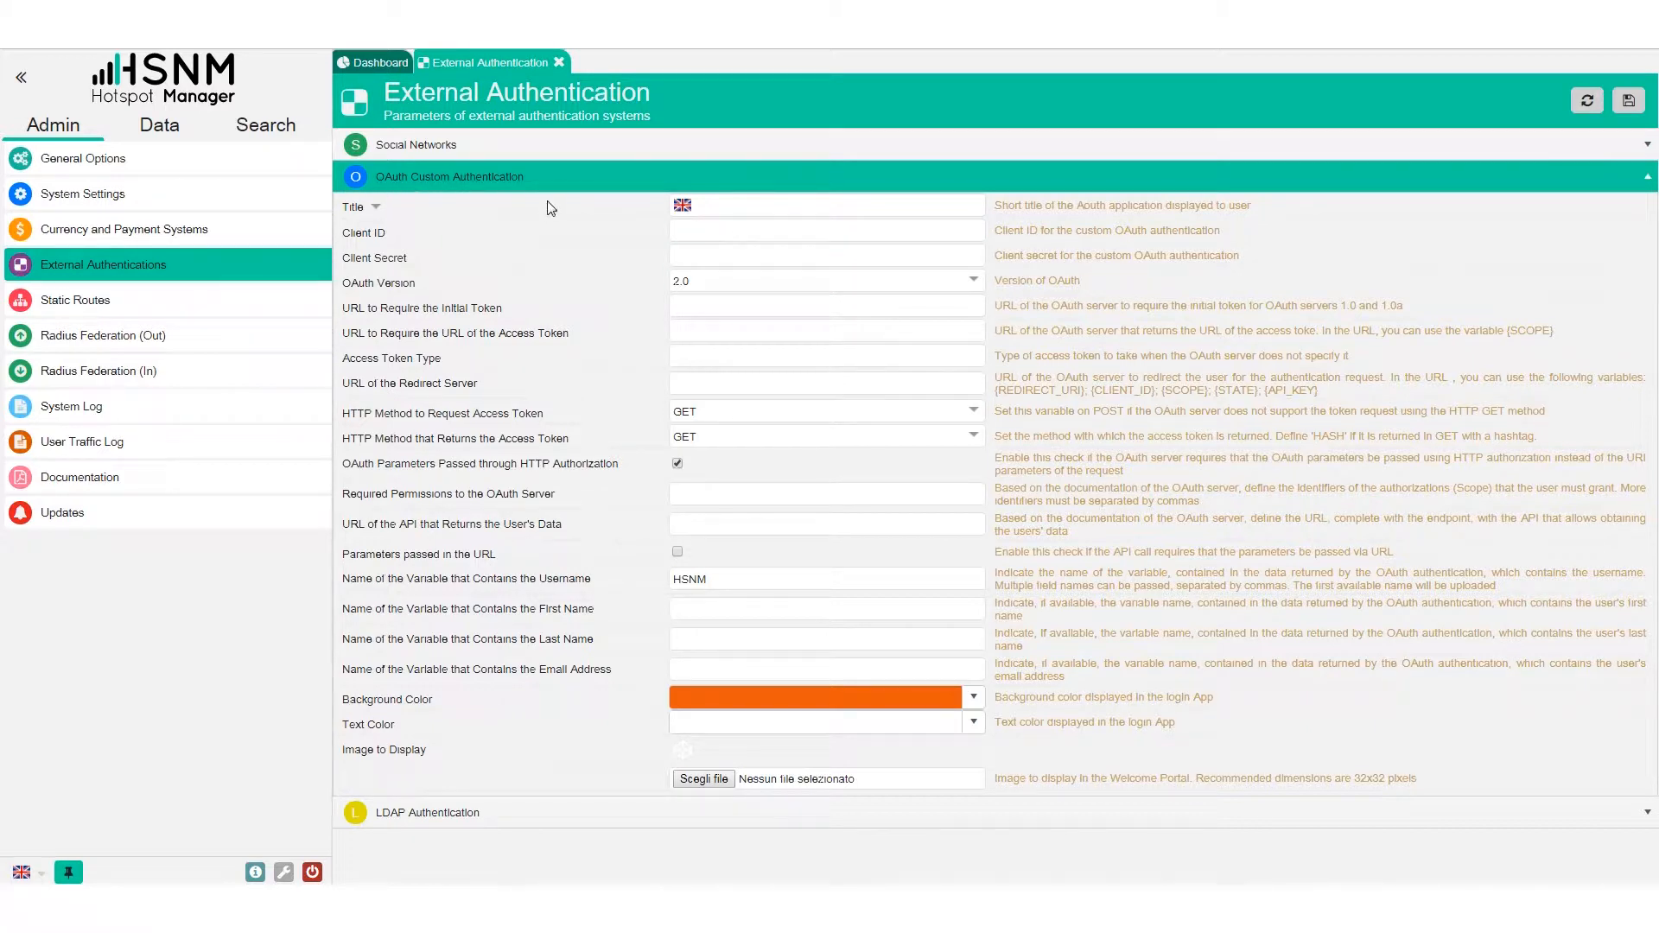
left_click(493, 179)
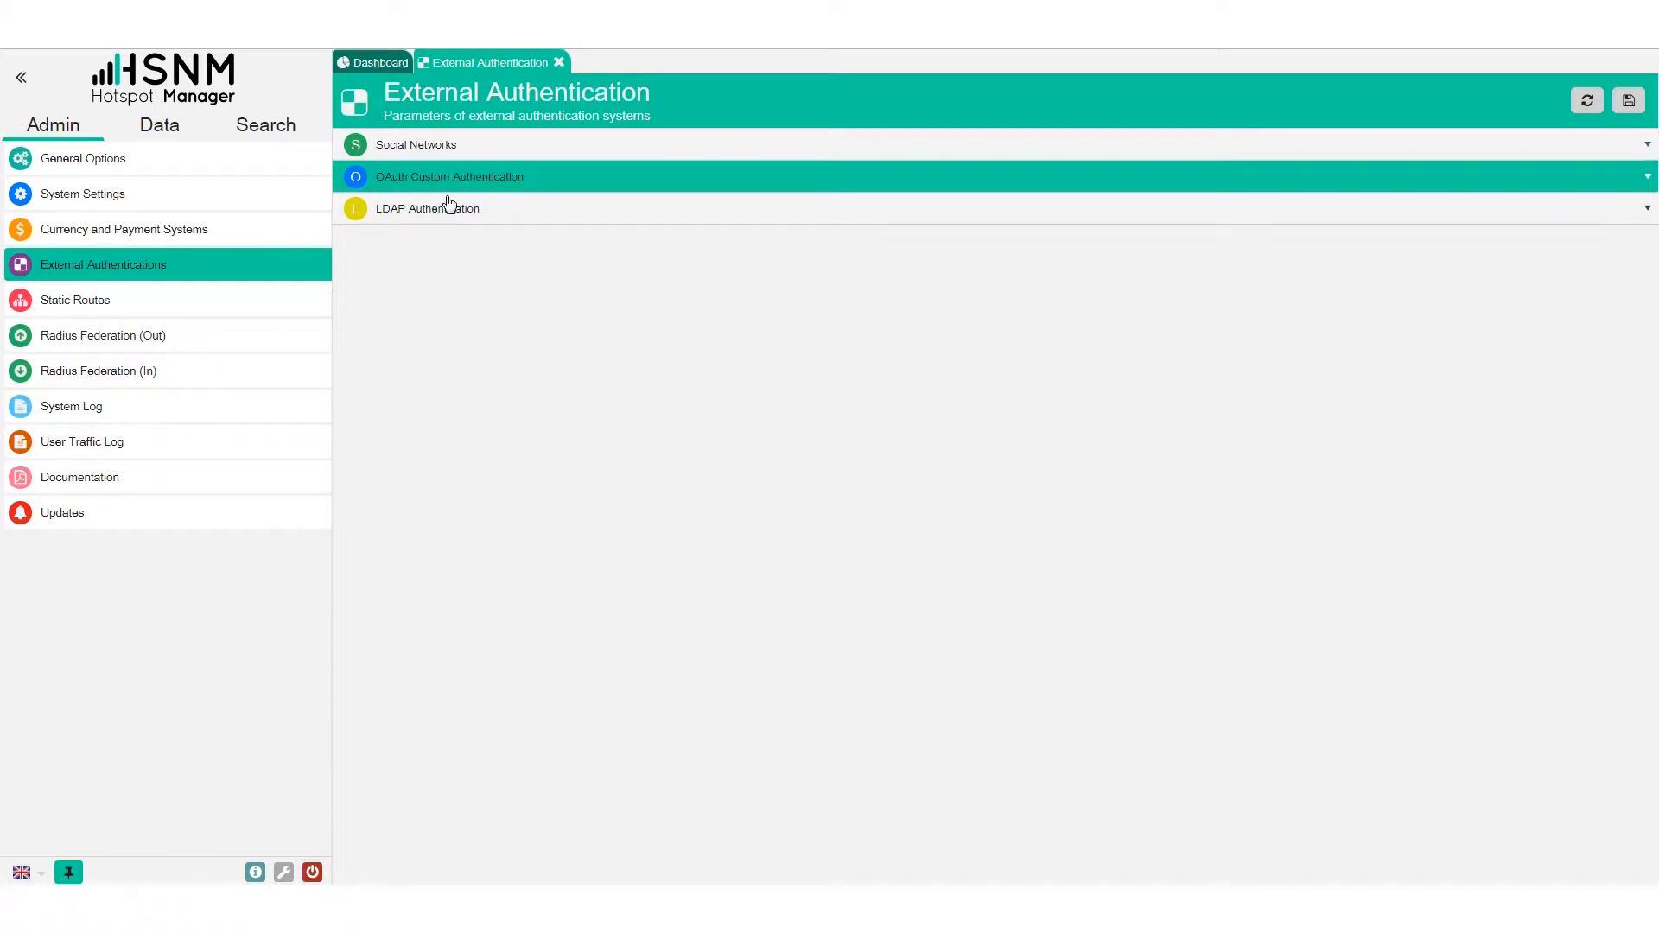
Review the LDAP Authentication settings for server, domain and organizational units, and close External Authentication
left_click(449, 205)
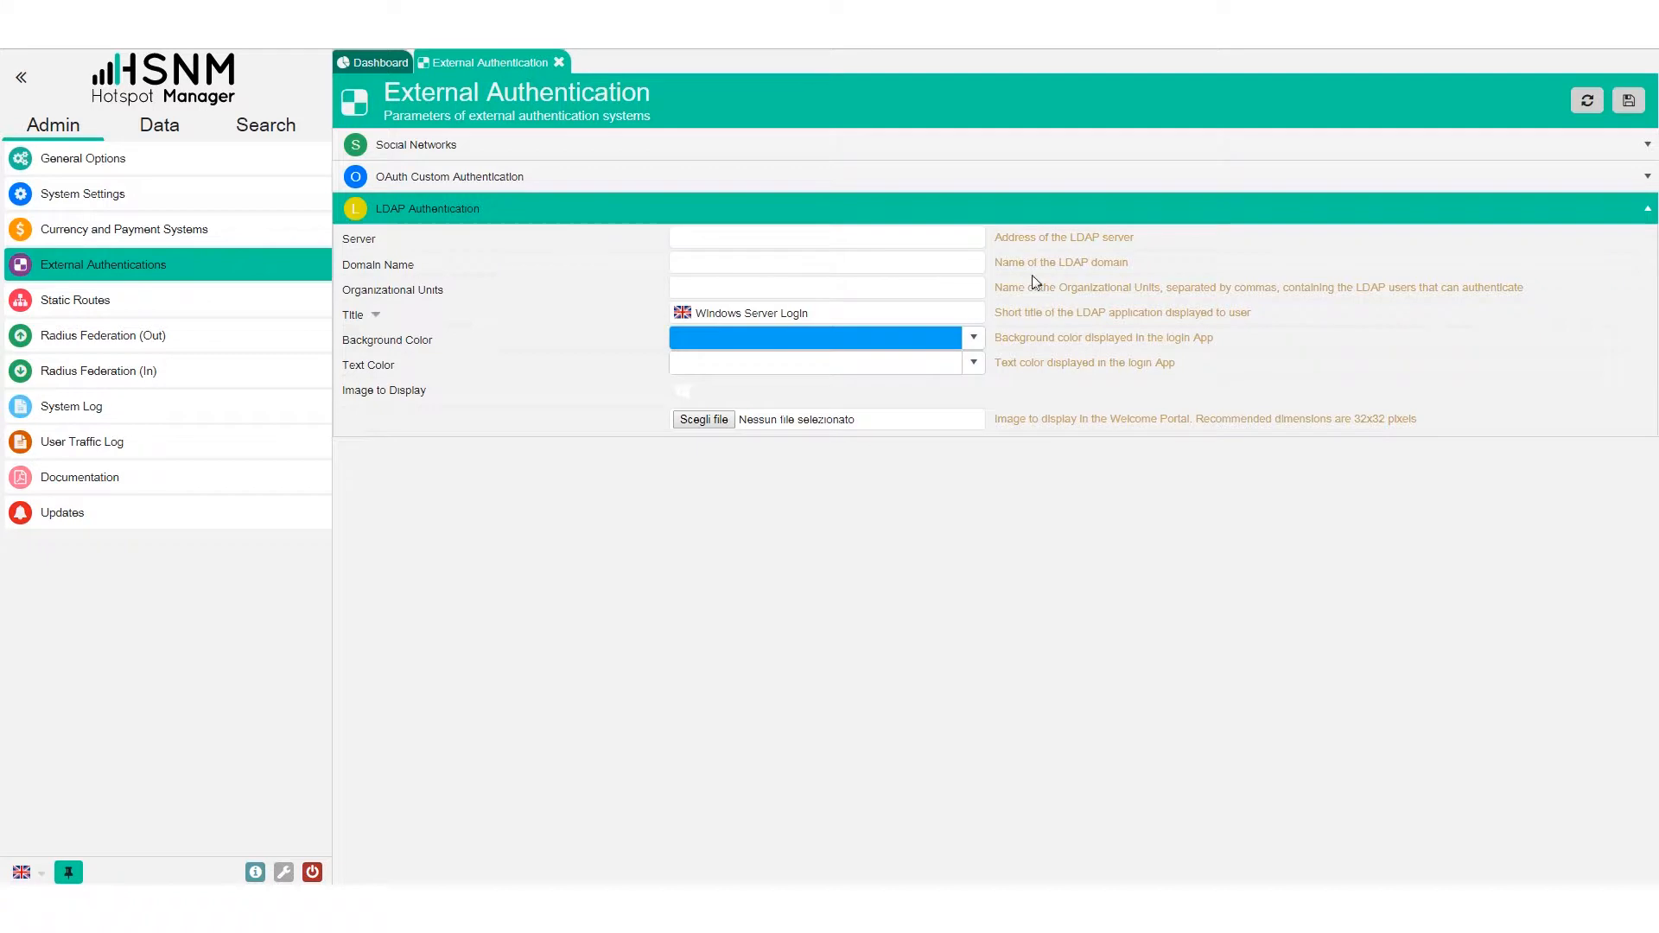
left_click(698, 238)
left_click(559, 63)
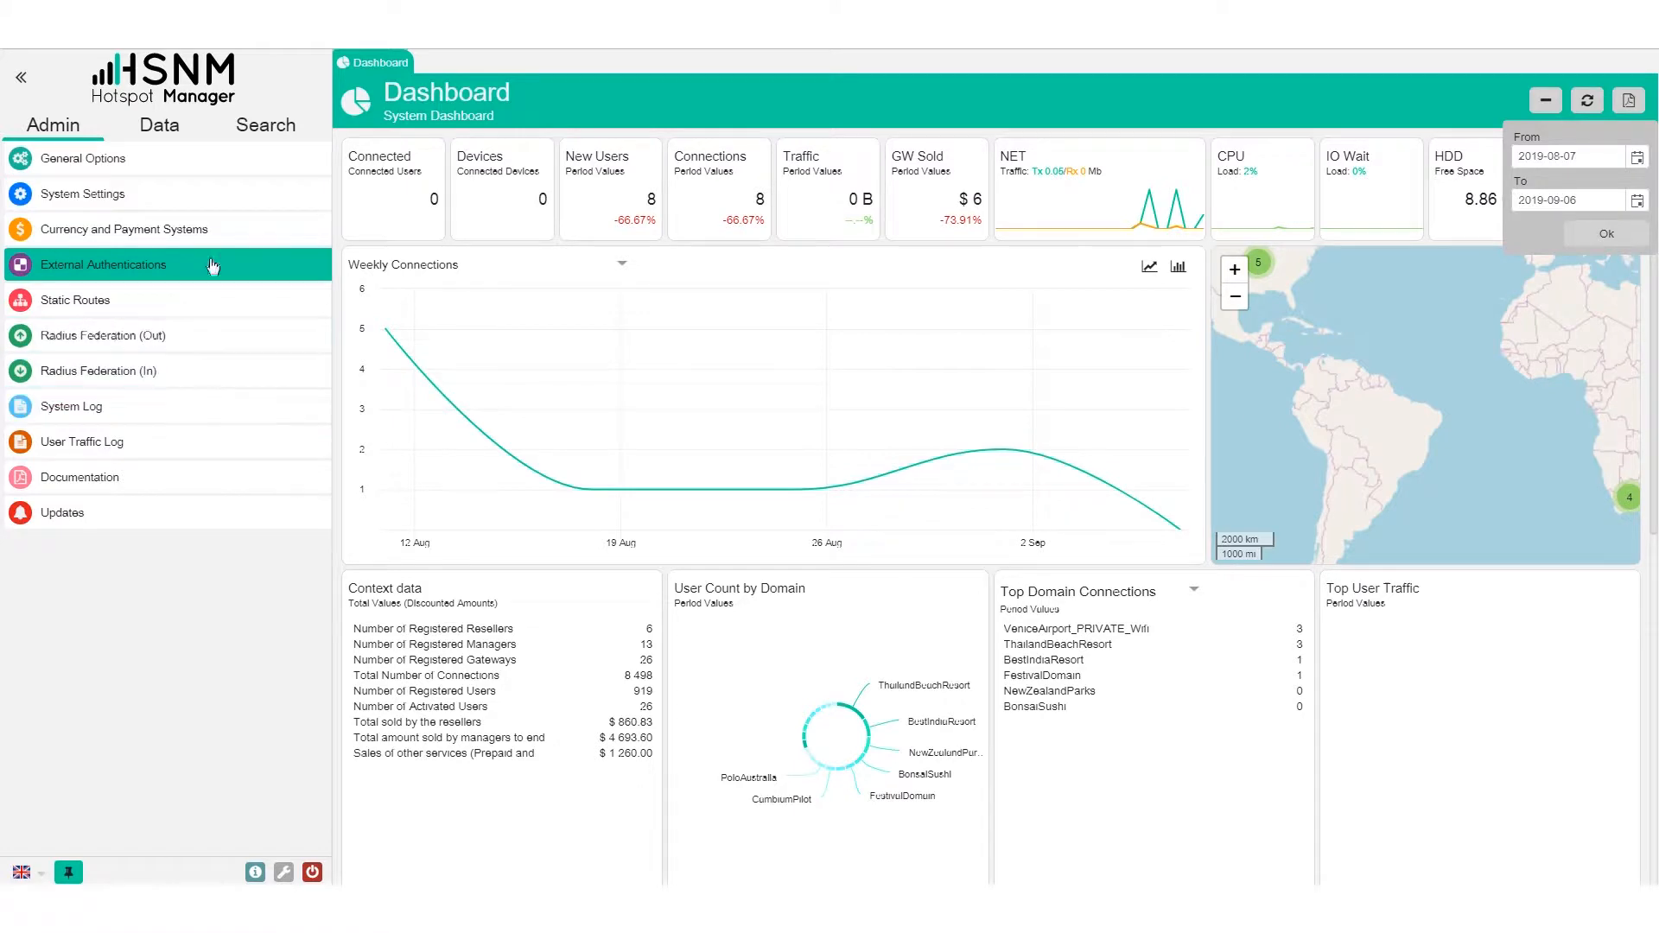
Show the System Log and check its message type filter
left_click(194, 408)
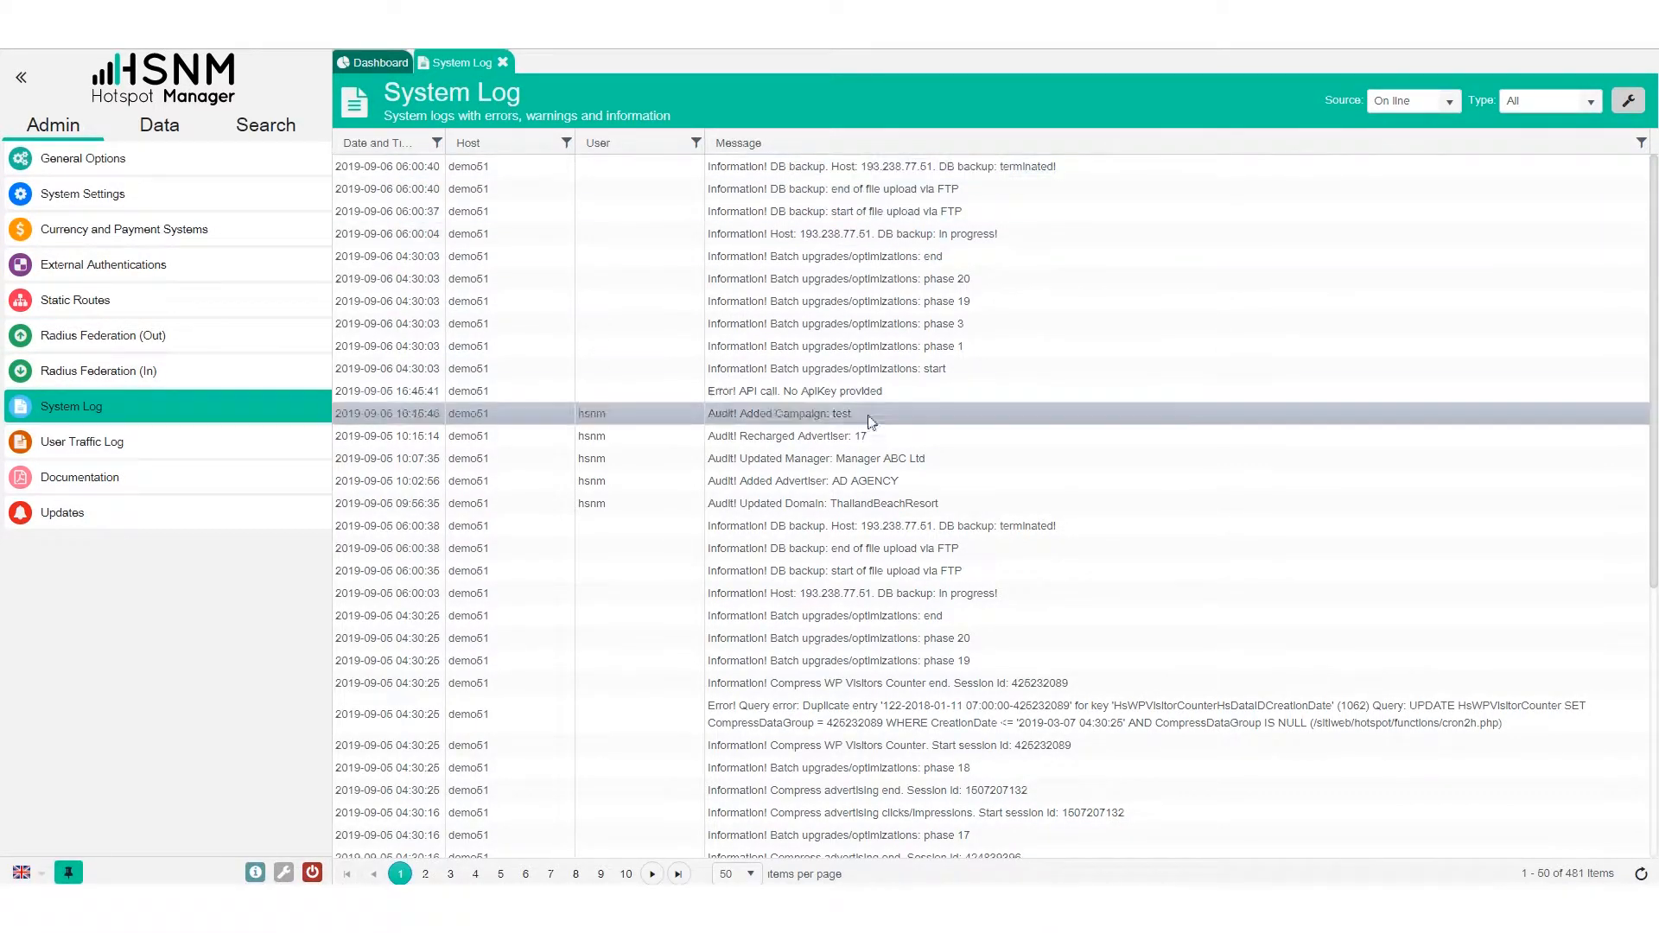
left_click(1595, 102)
left_click(1599, 110)
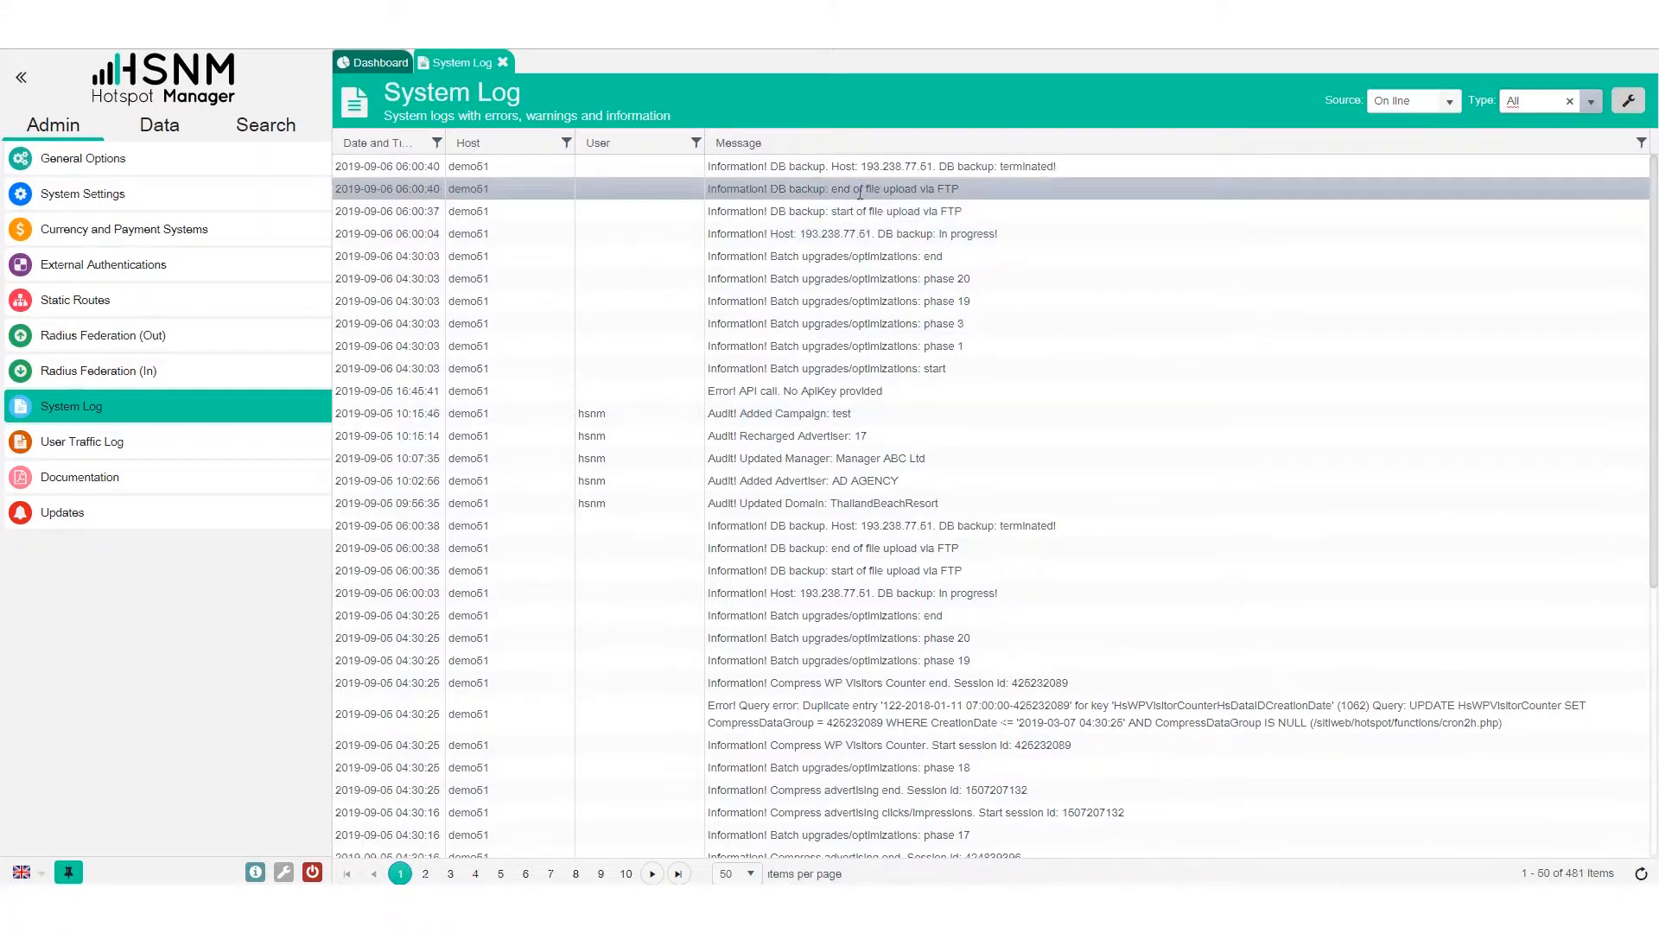
Show the Documentation page and look at its Configuration and Use and Gateway Configuration guides
left_click(64, 486)
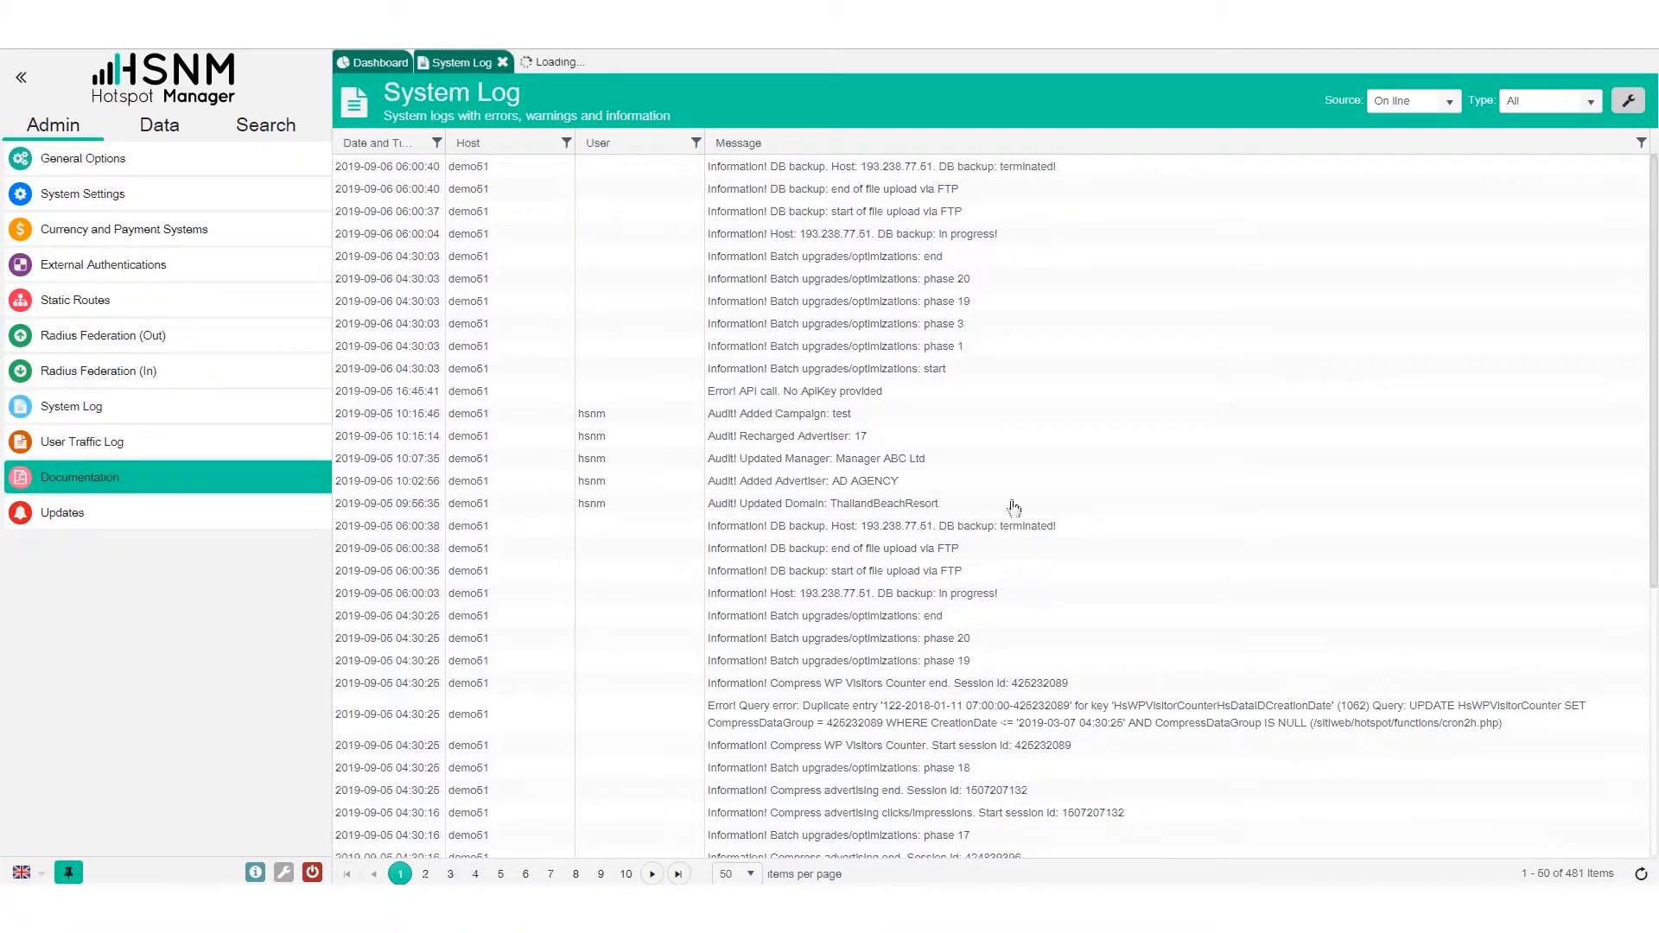
left_click(508, 147)
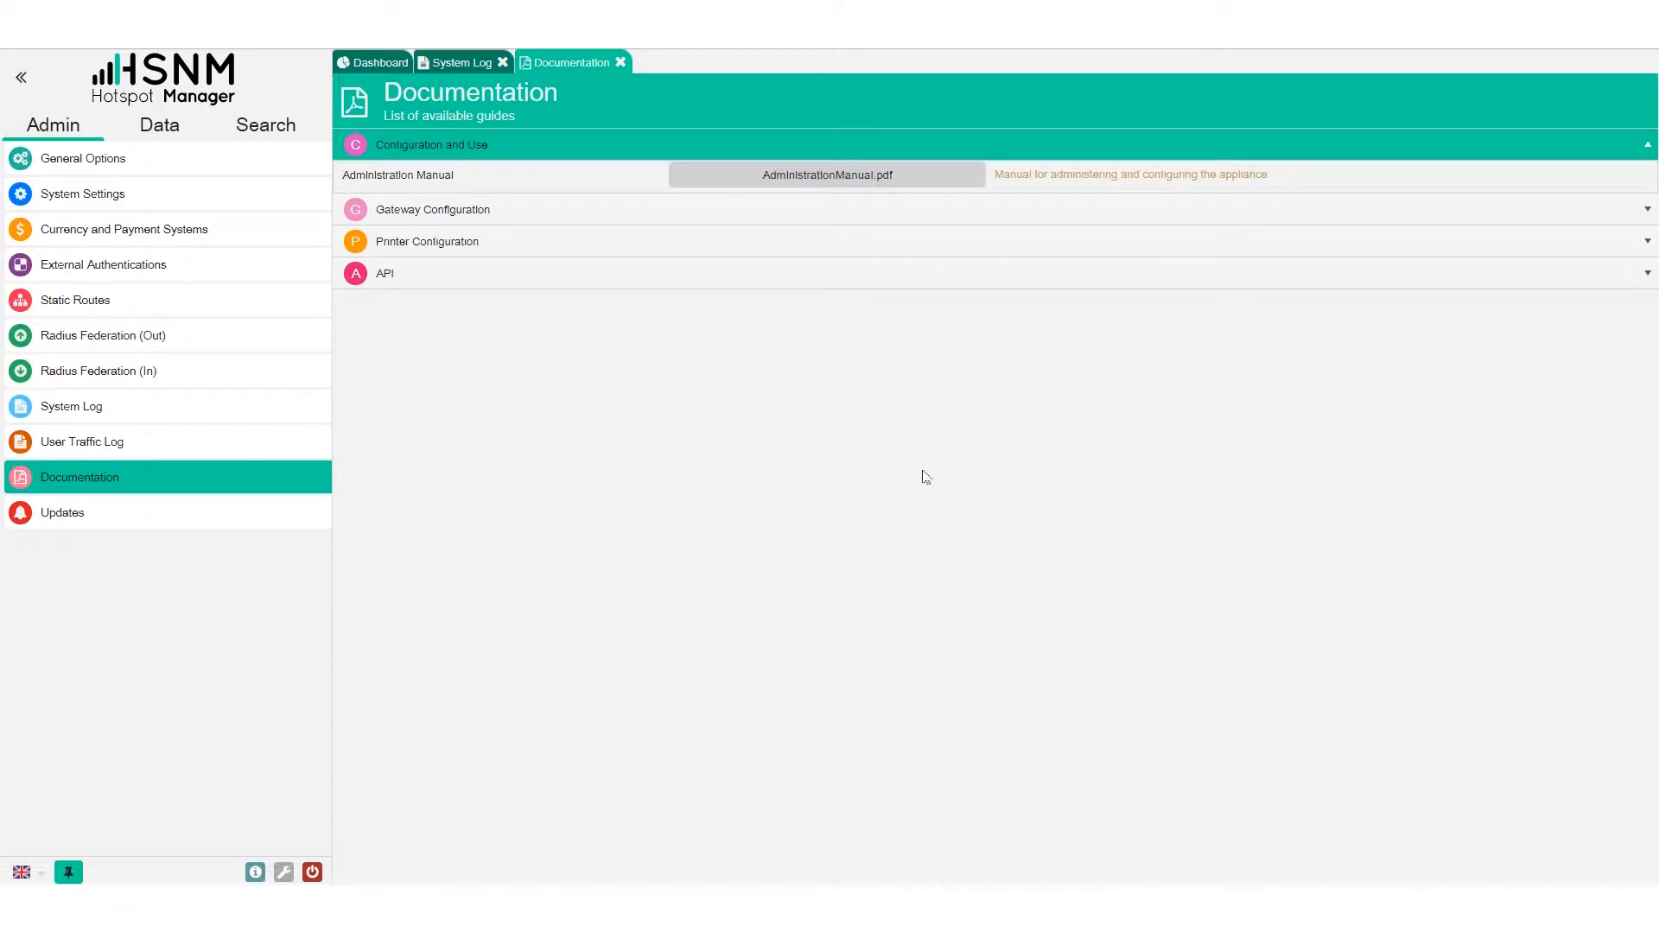
left_click(546, 212)
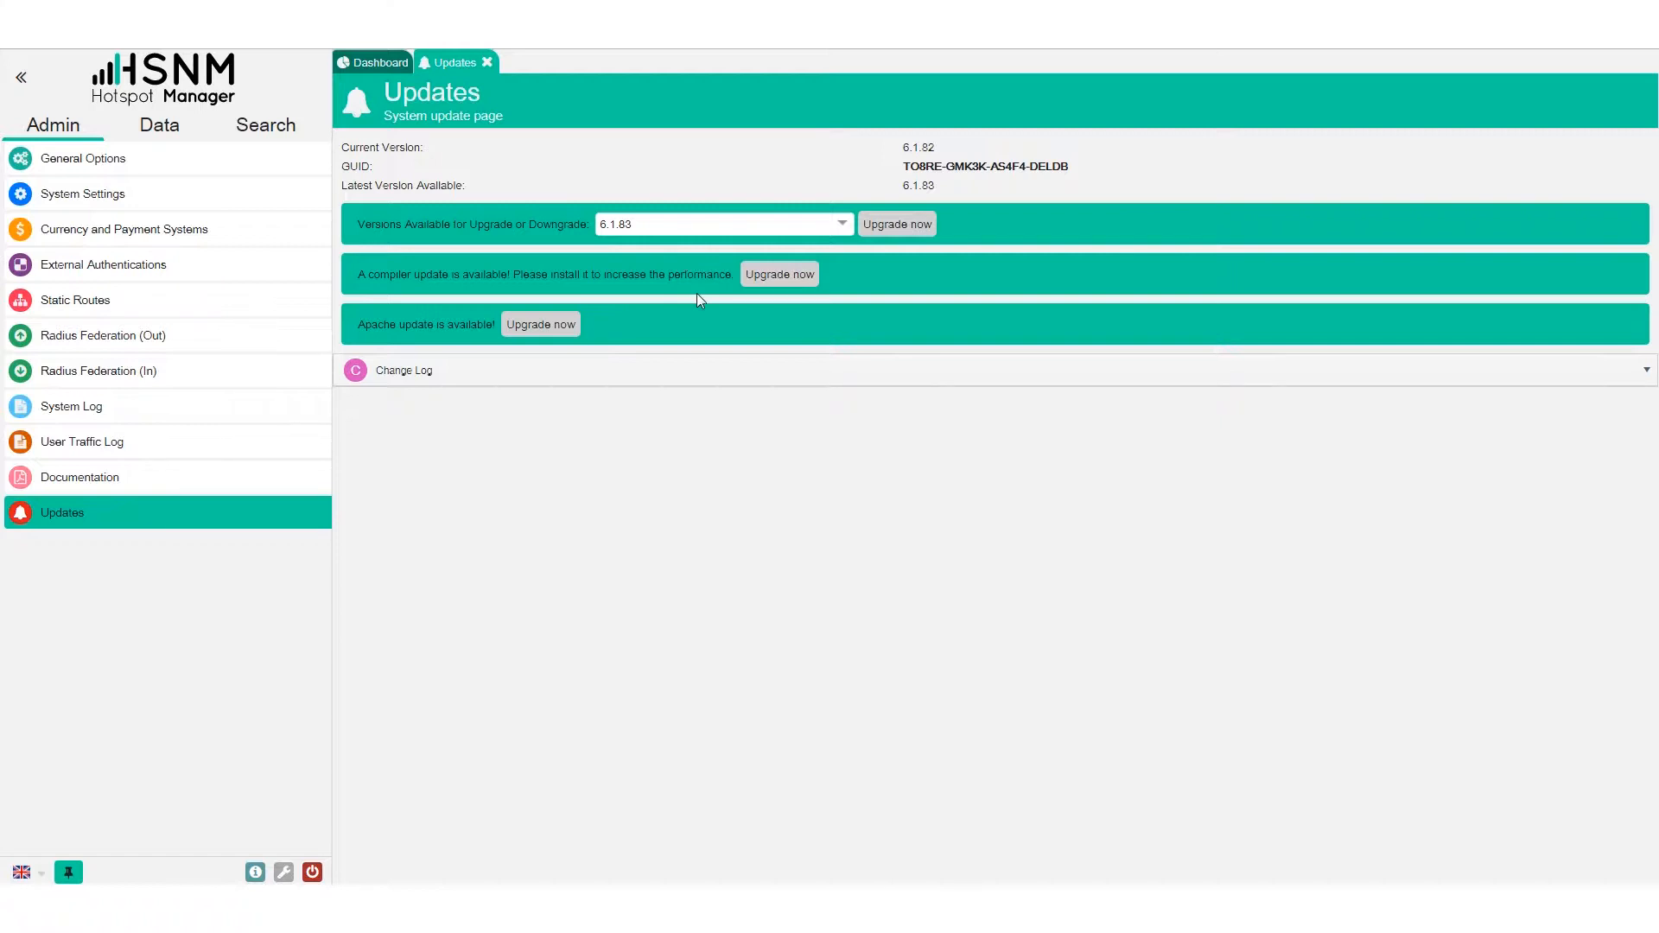
Expand the Change Log on the Updates page and read through the listed version changes
left_click(583, 371)
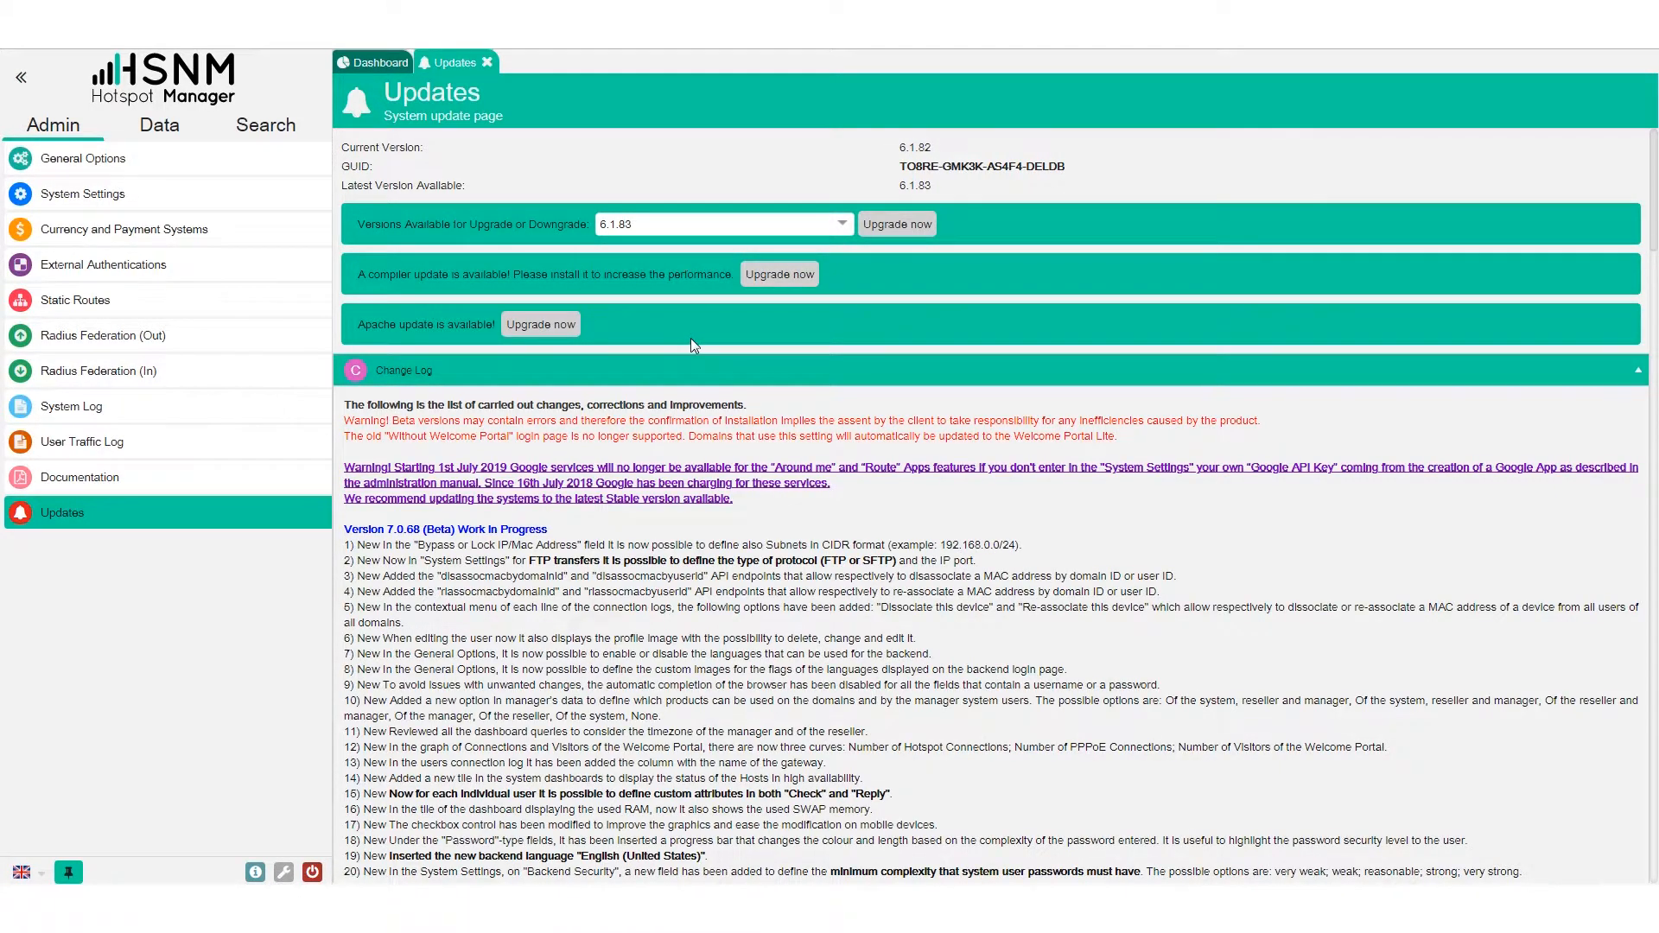
scroll(692, 344, "down", 10)
scroll(691, 344, "up", 12)
scroll(950, 509, "down", 1)
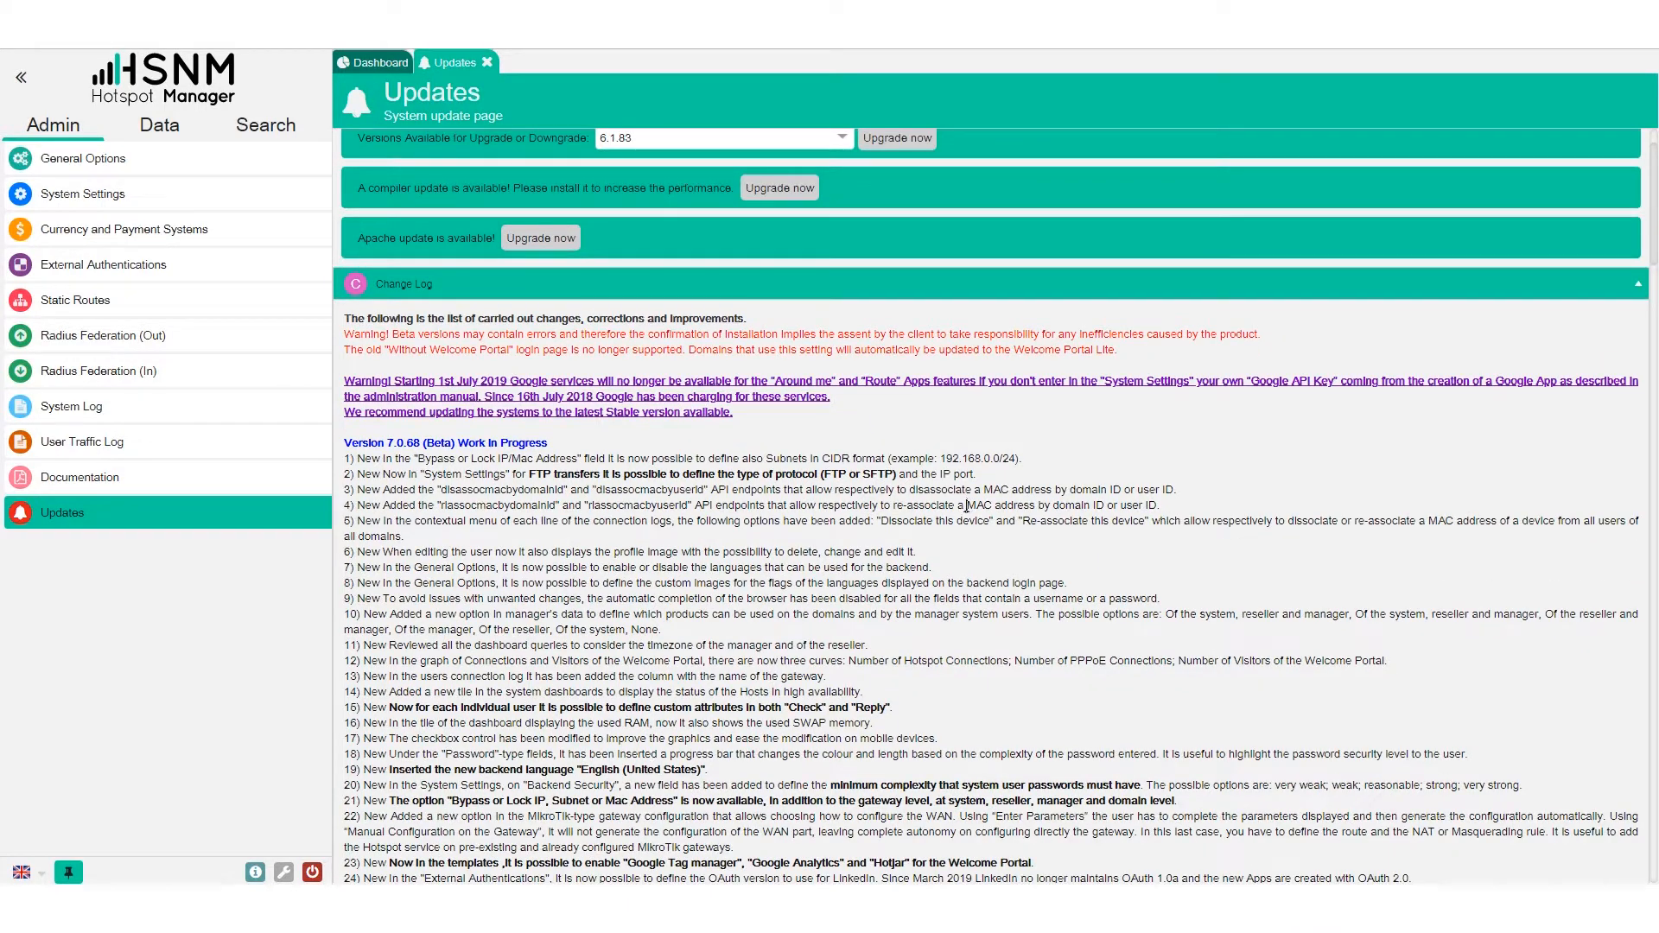
scroll(959, 507, "up", 1)
scroll(954, 506, "down", 10)
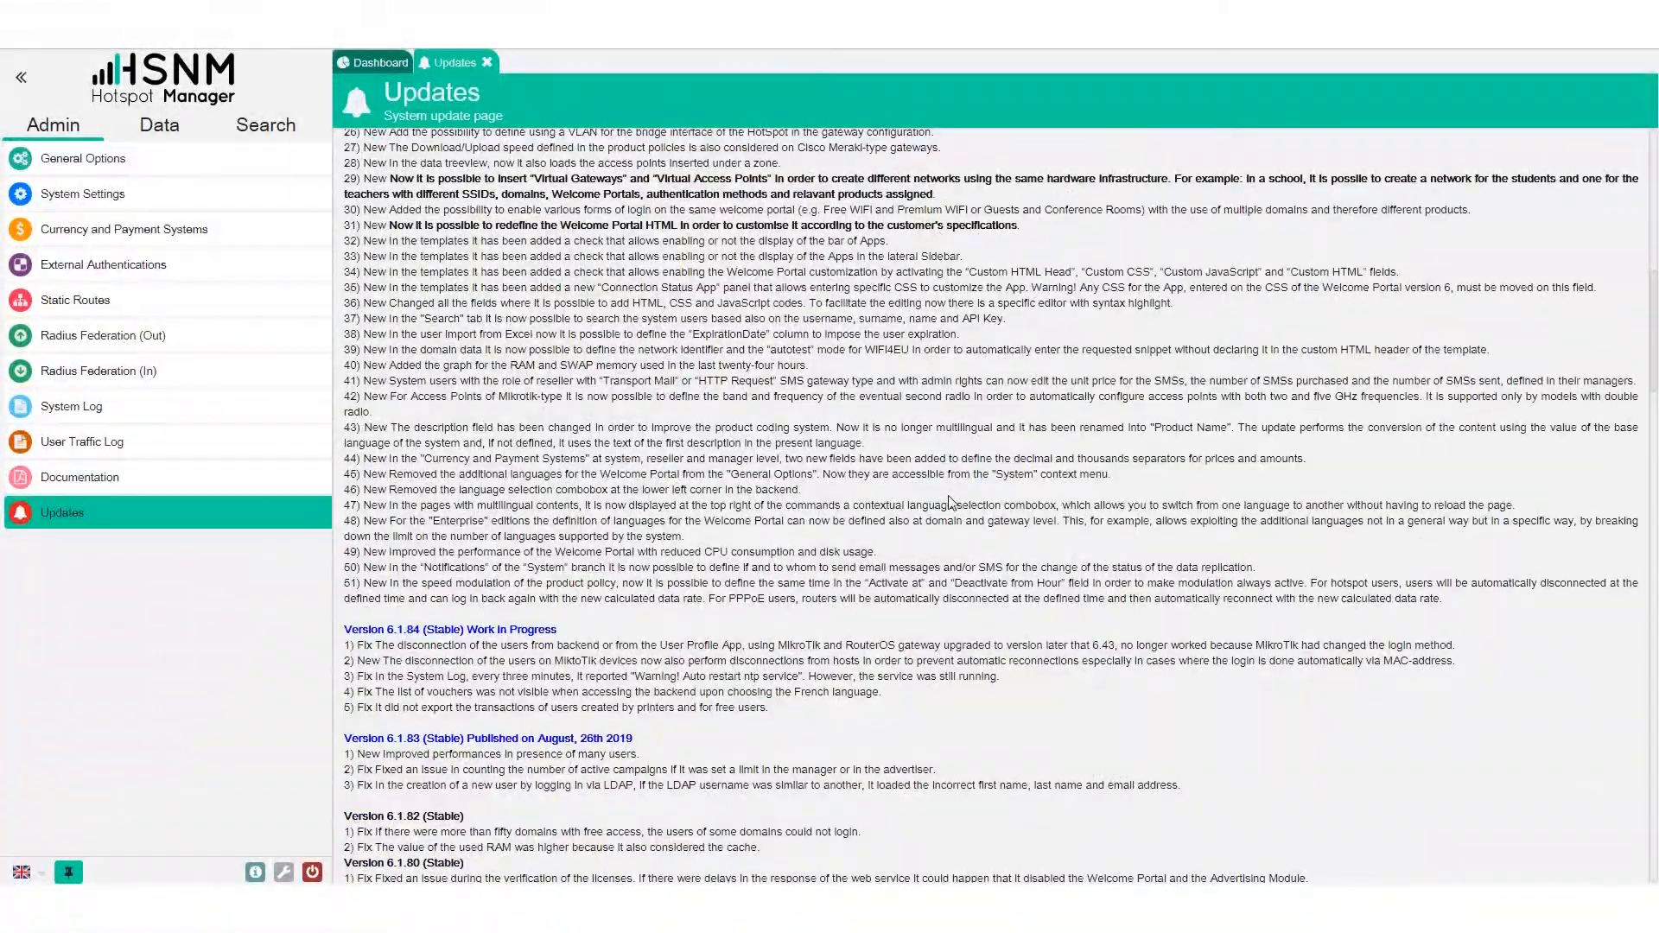
scroll(921, 482, "up", 10)
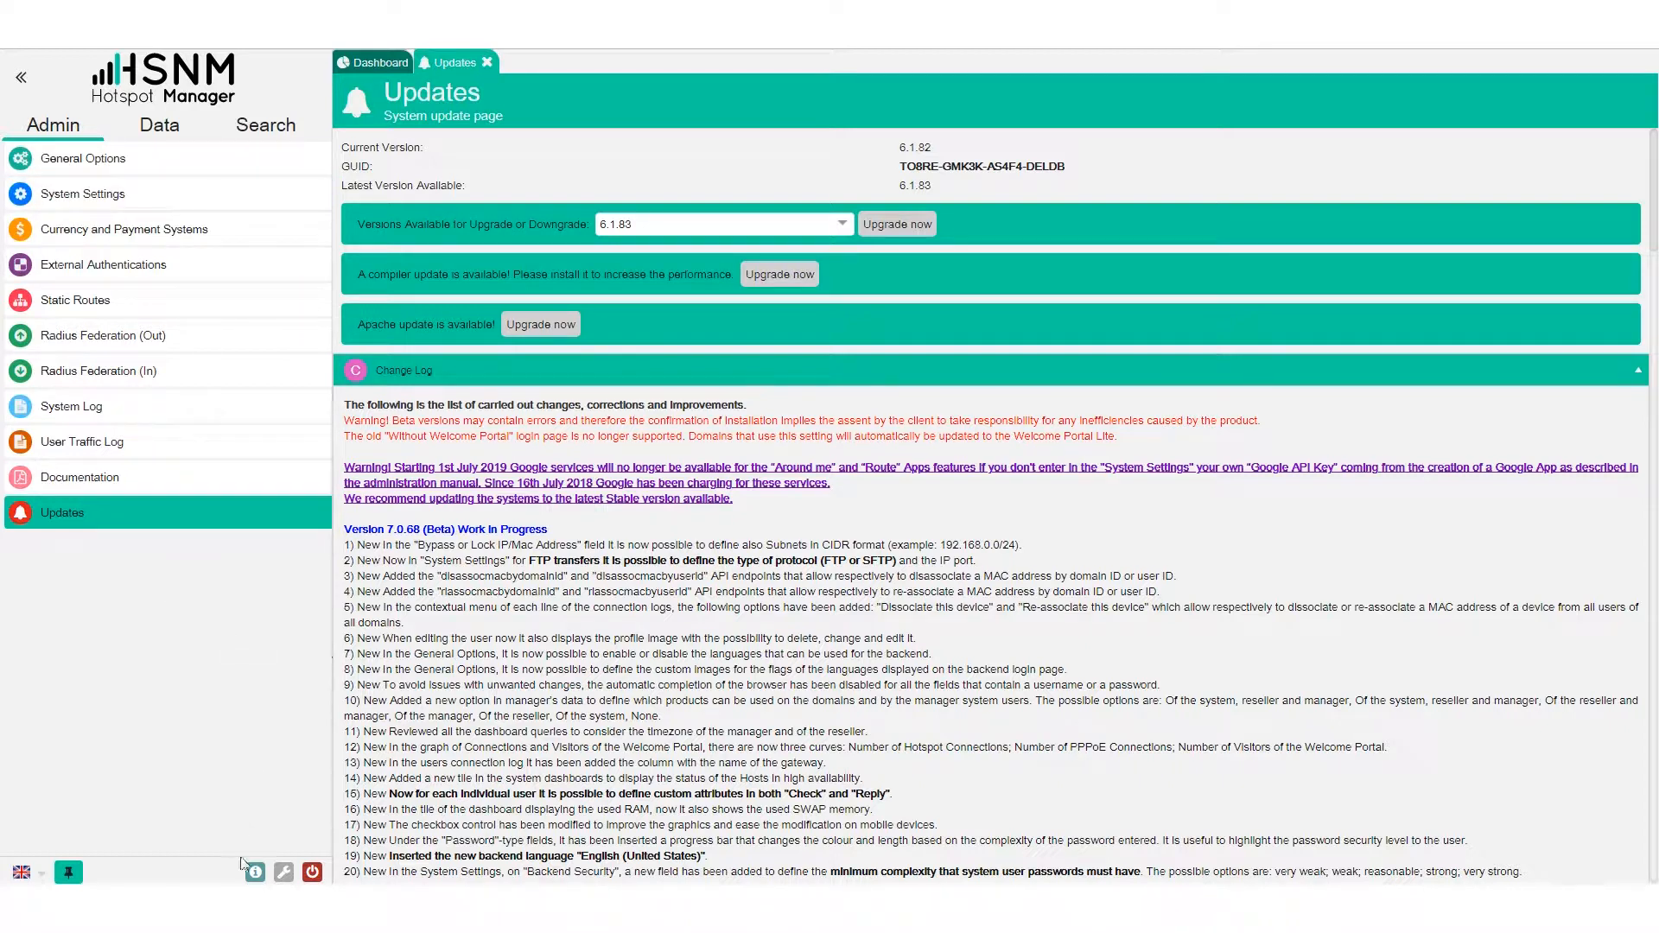
Review the Backup, Restore and Import Data sections of Utility Functions, and close the page
left_click(285, 874)
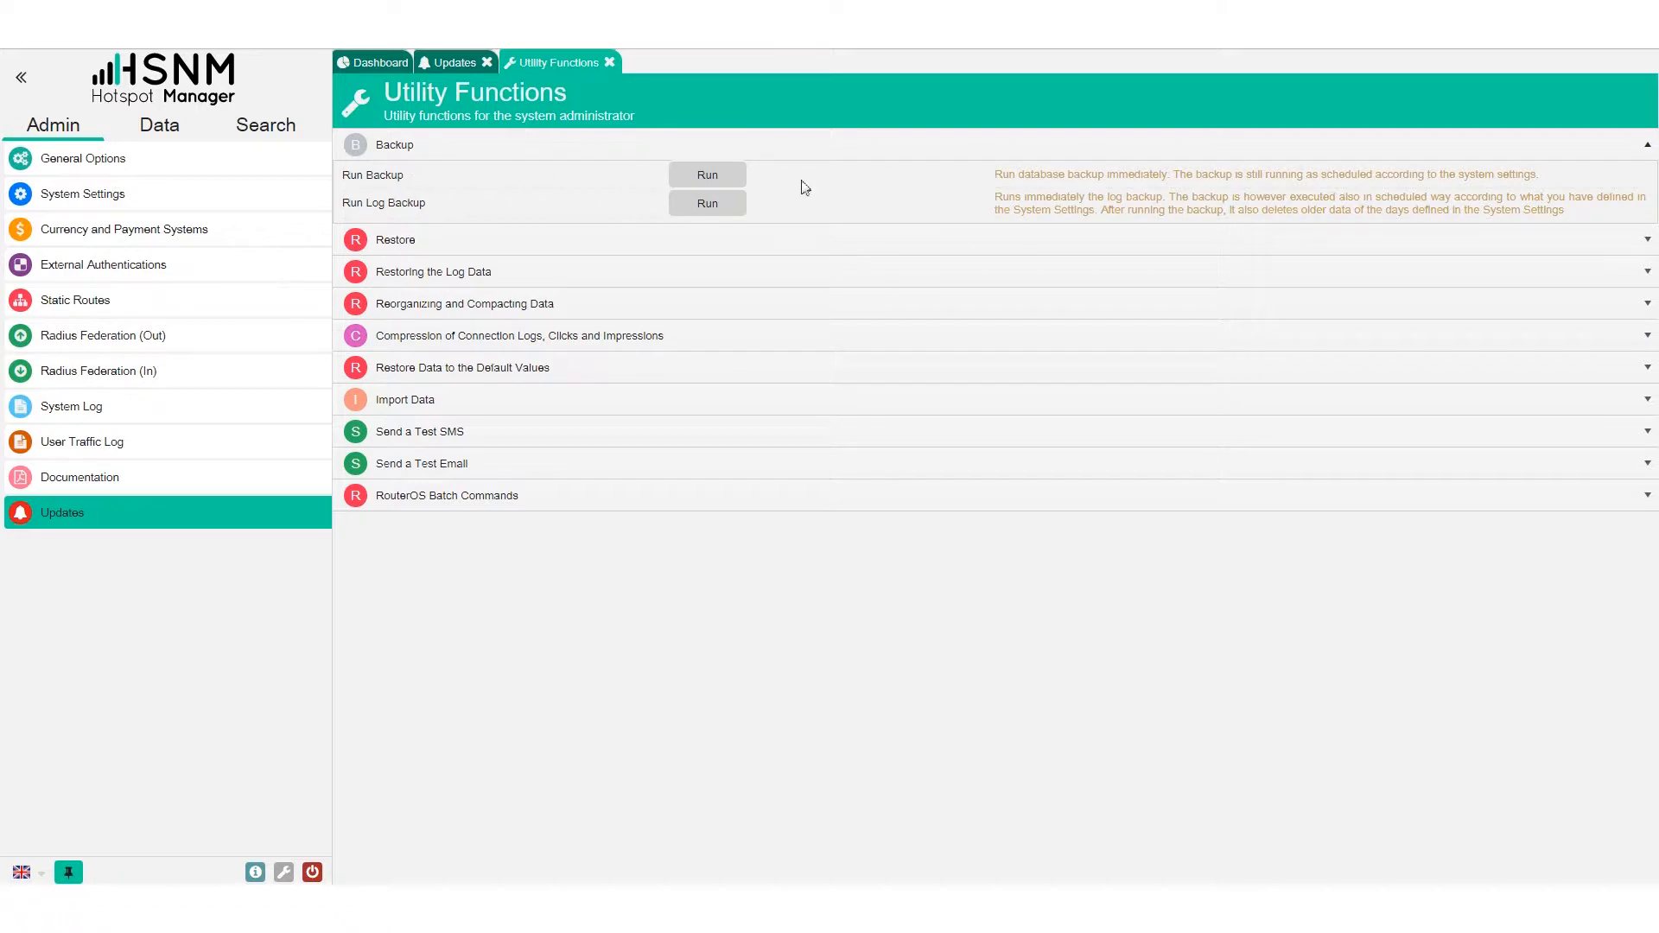
left_click(492, 244)
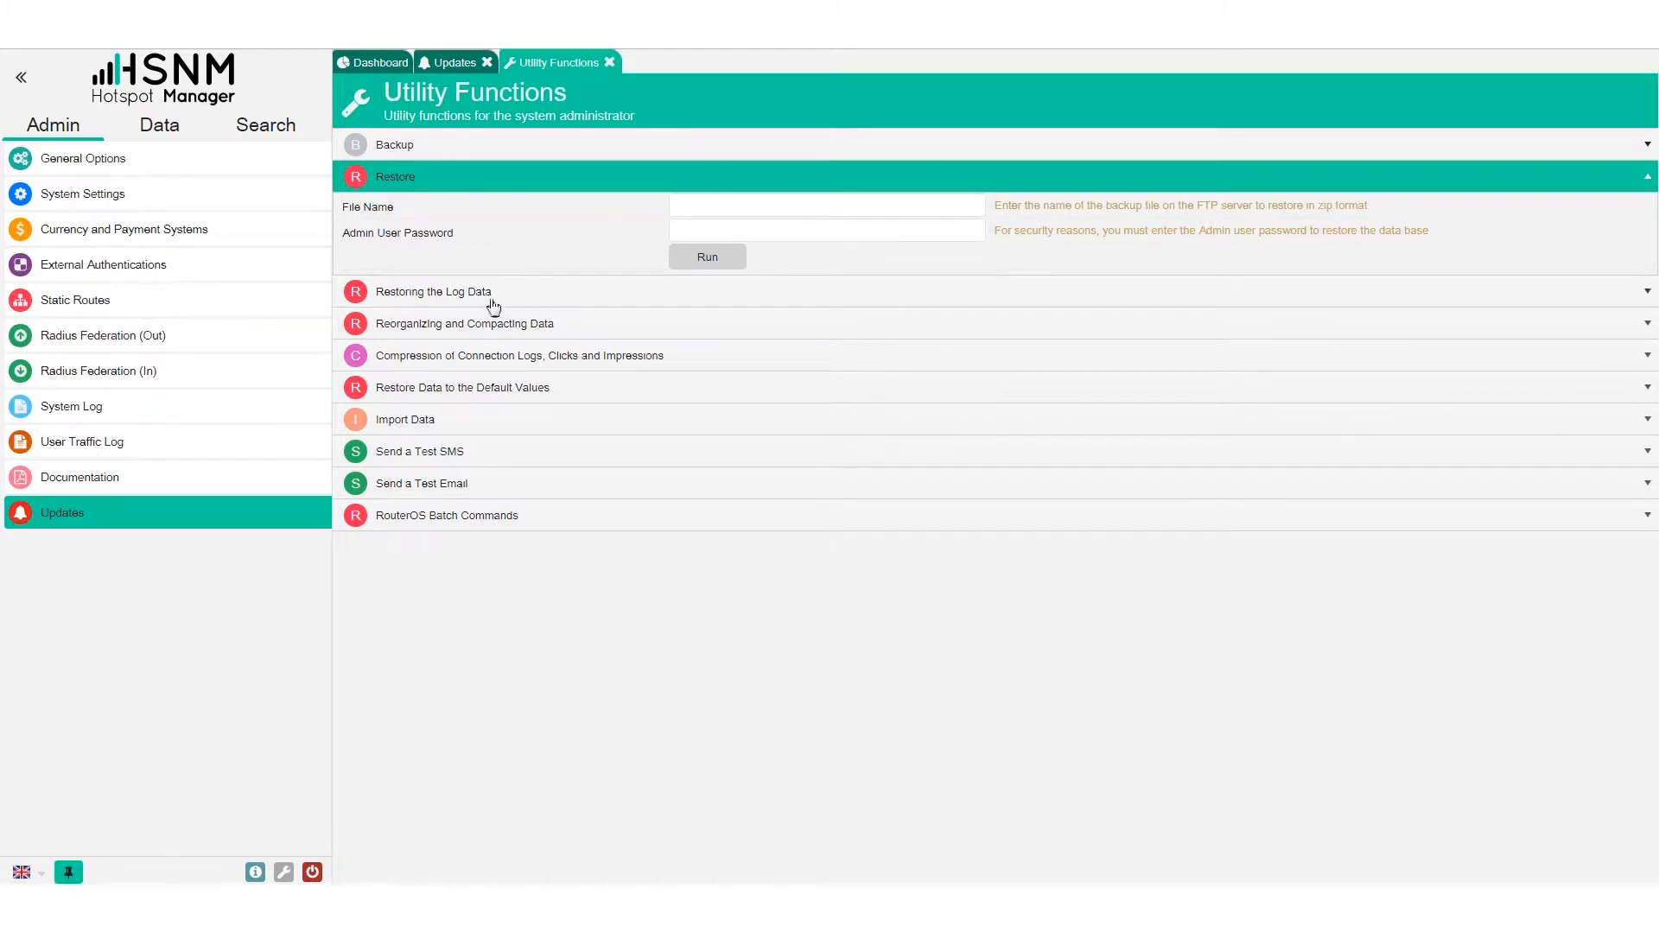
left_click(473, 423)
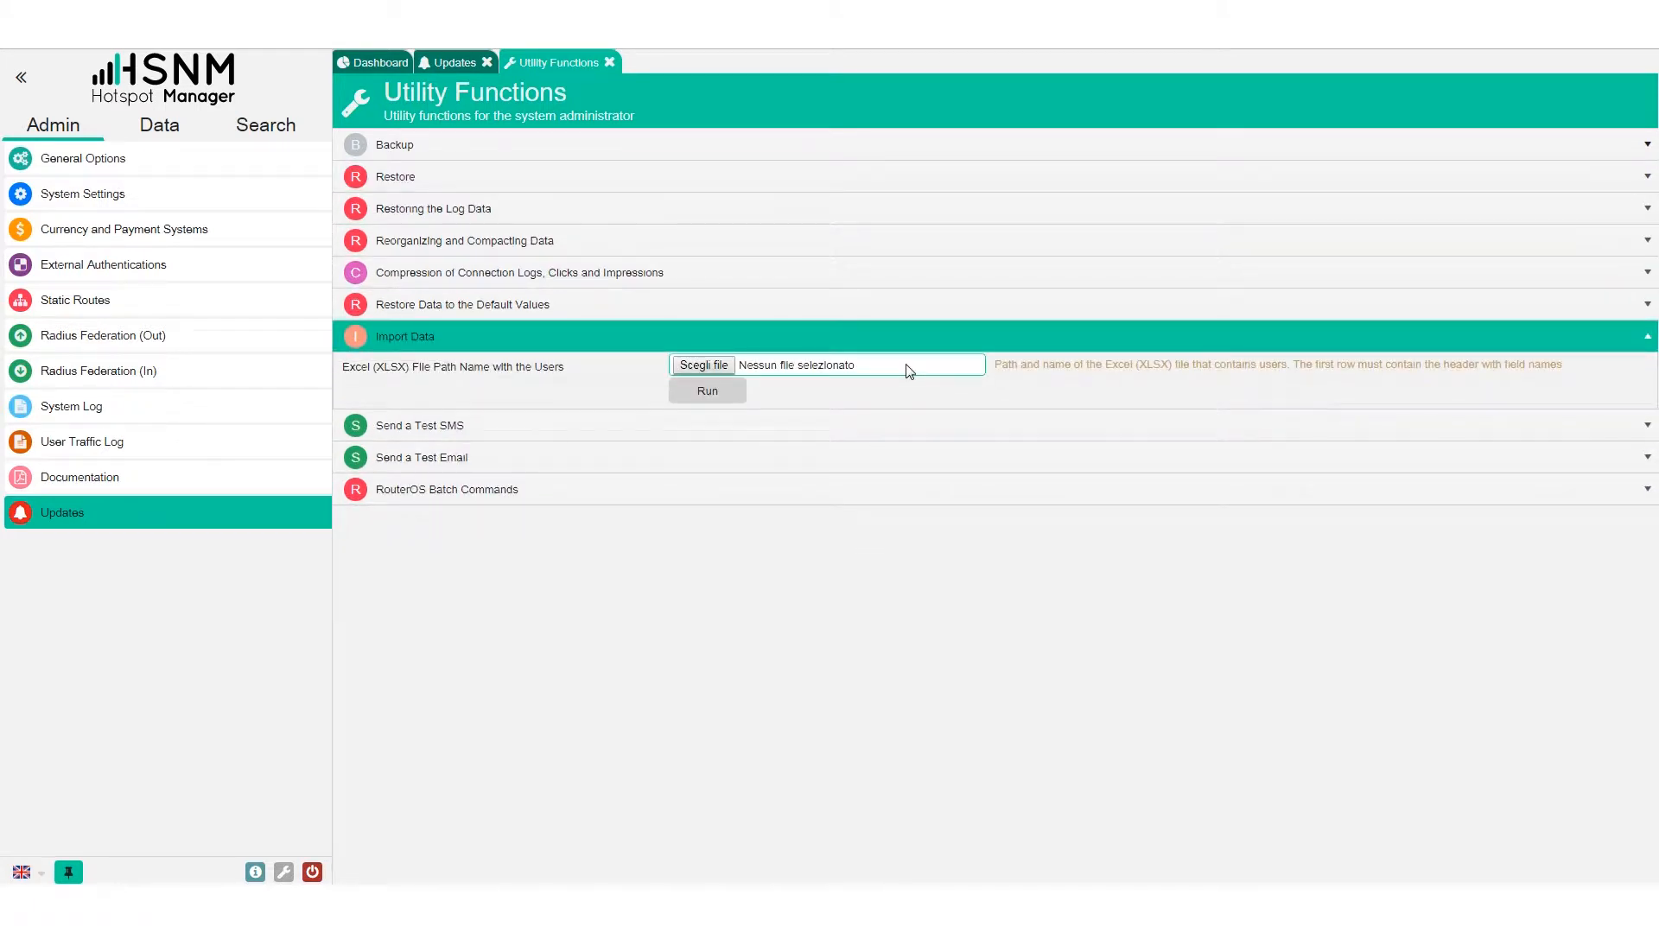
left_click(407, 336)
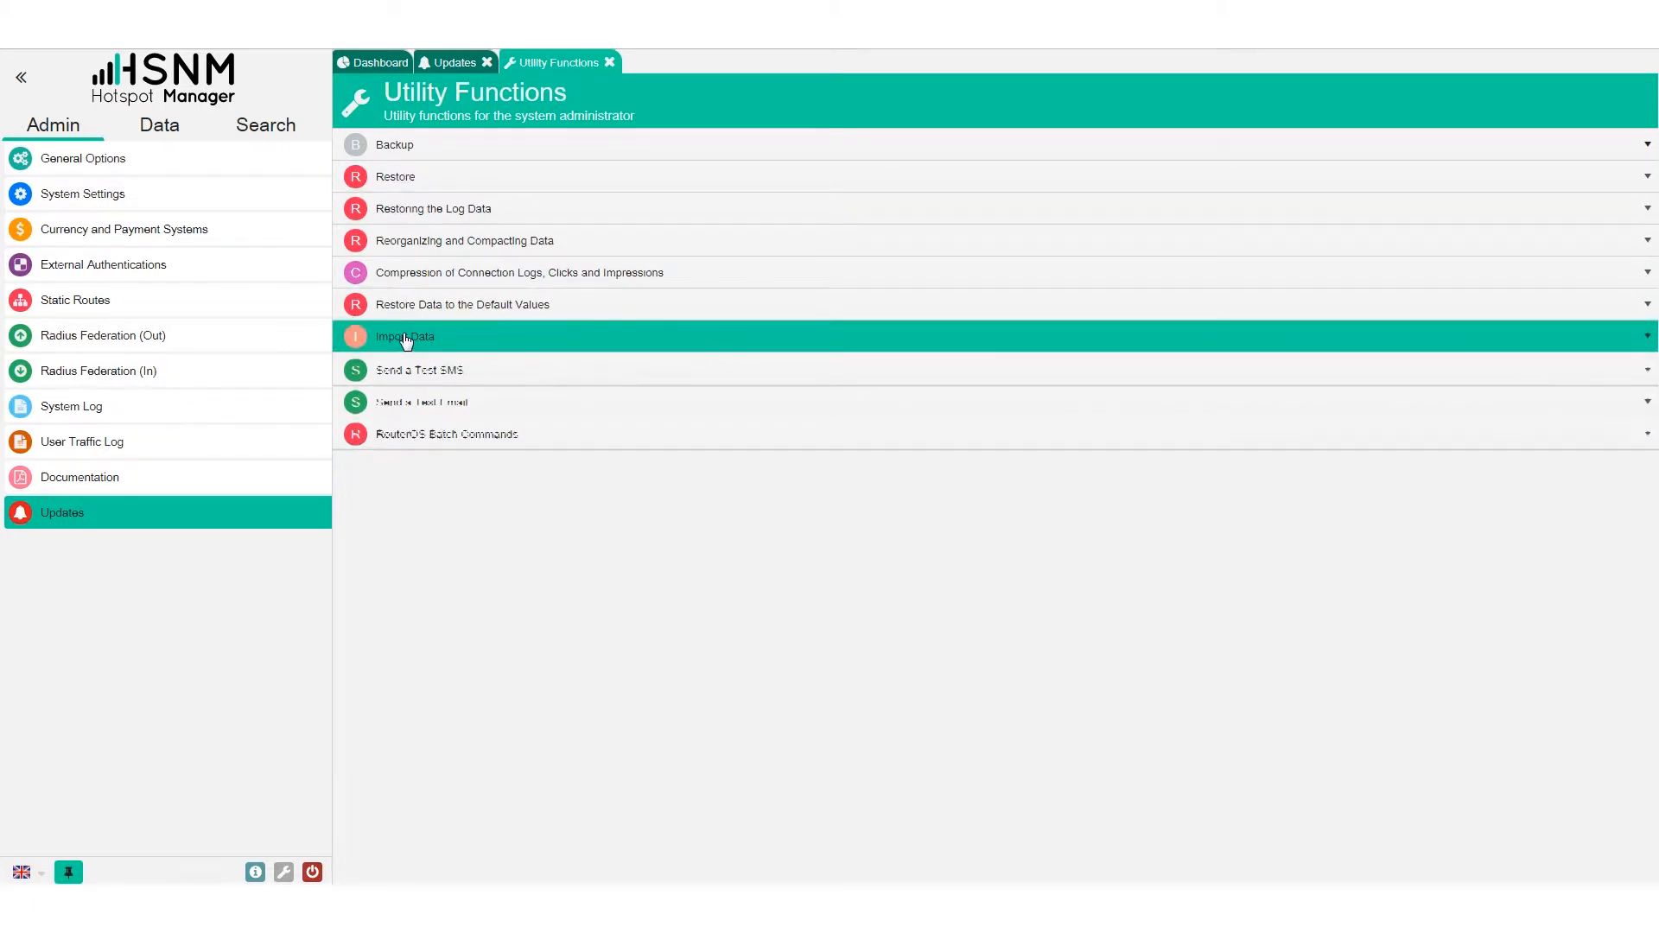
left_click(612, 62)
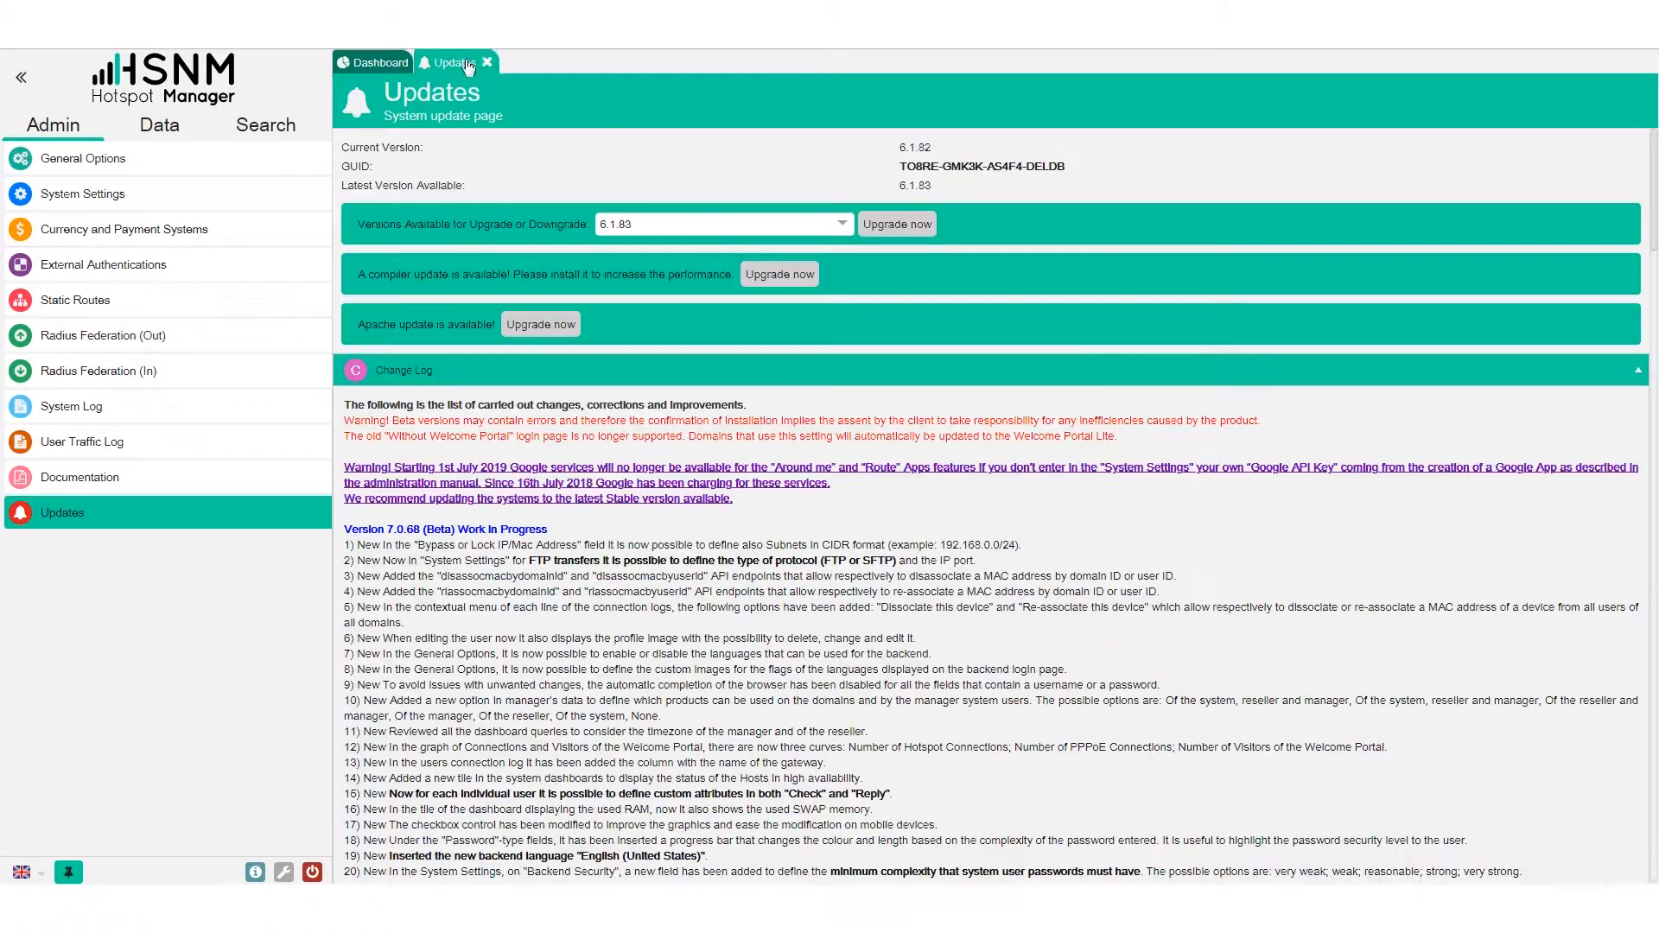
Close the Updates page and show the Data tree with its System branch collapsed
left_click(487, 62)
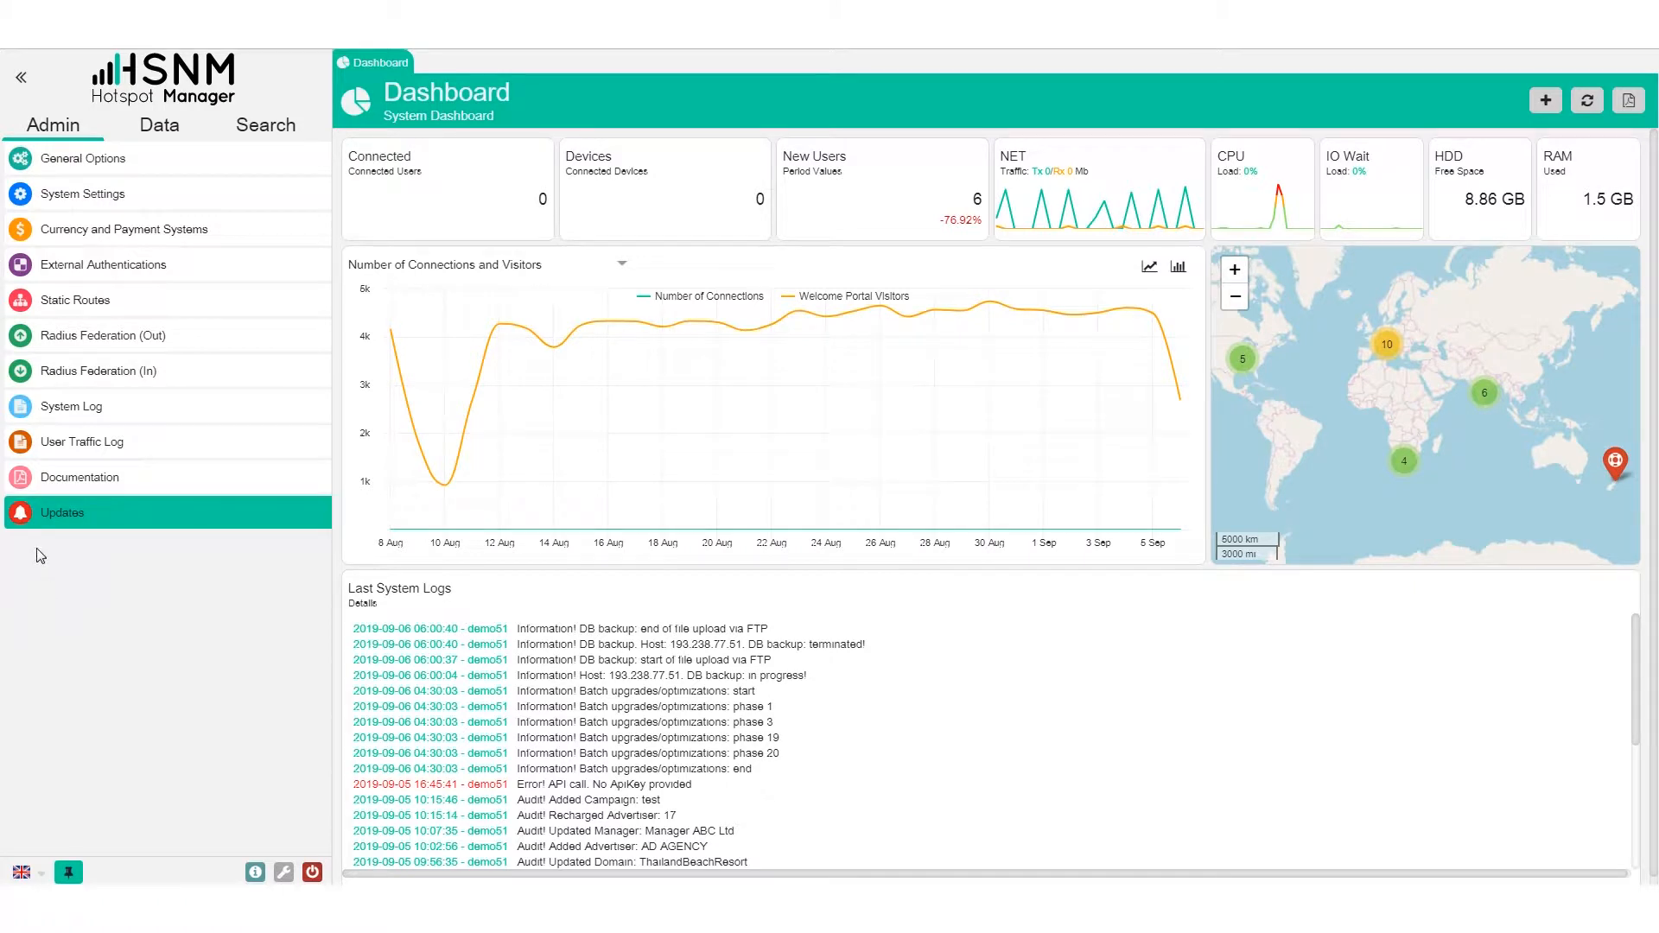
left_click(148, 122)
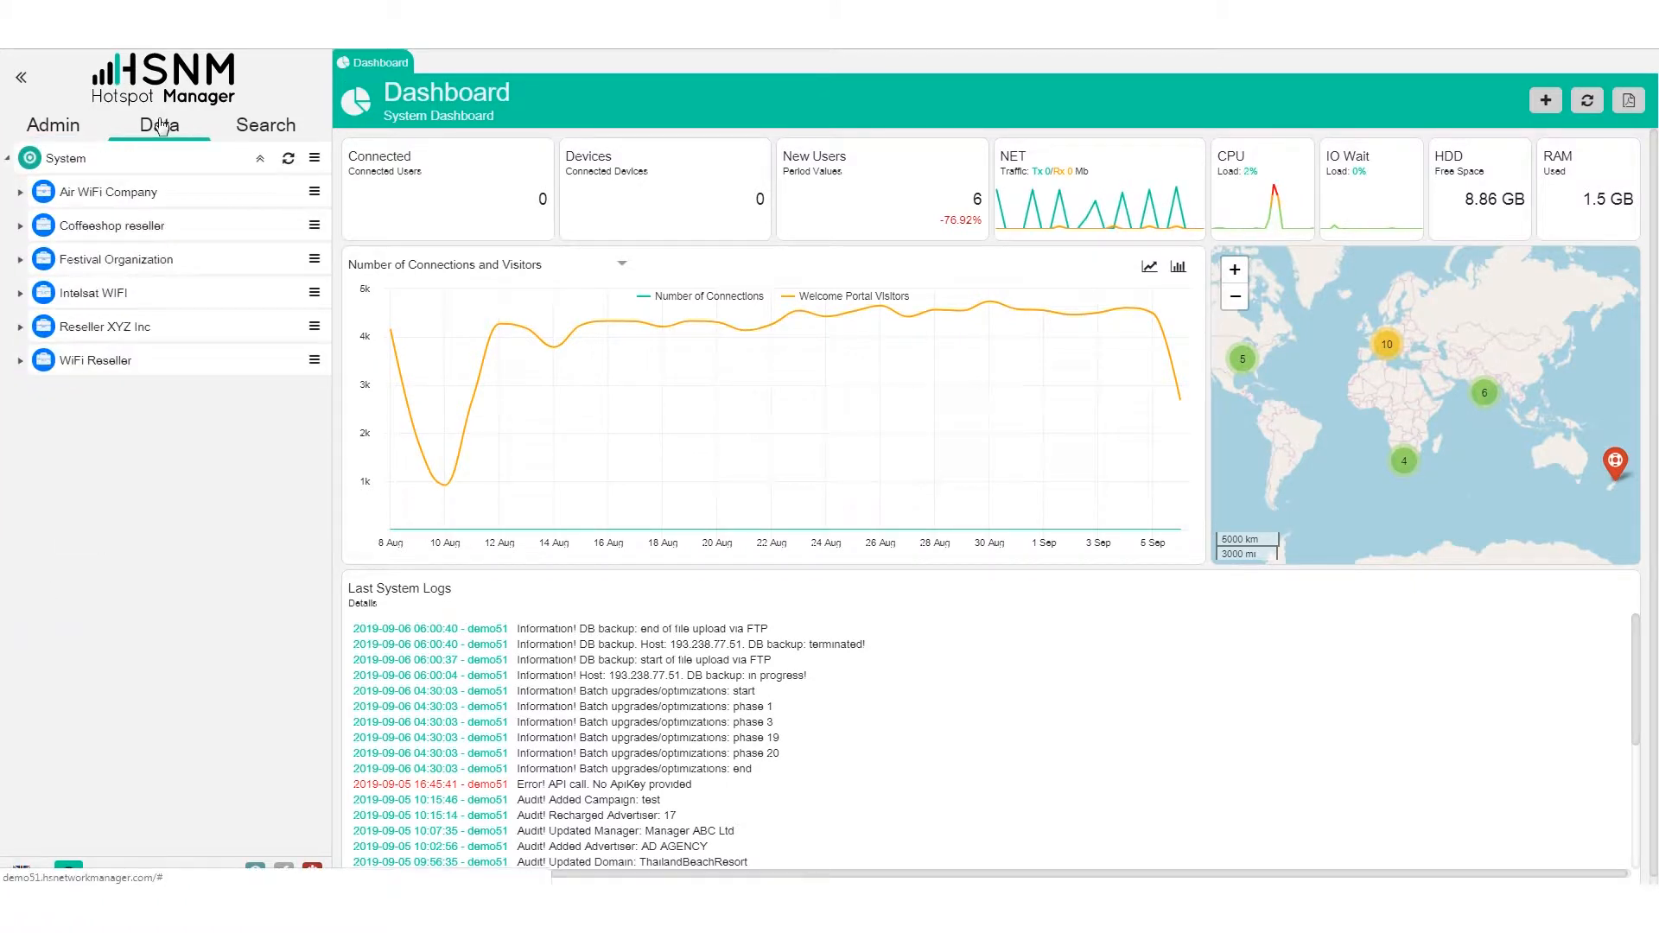
left_click(7, 158)
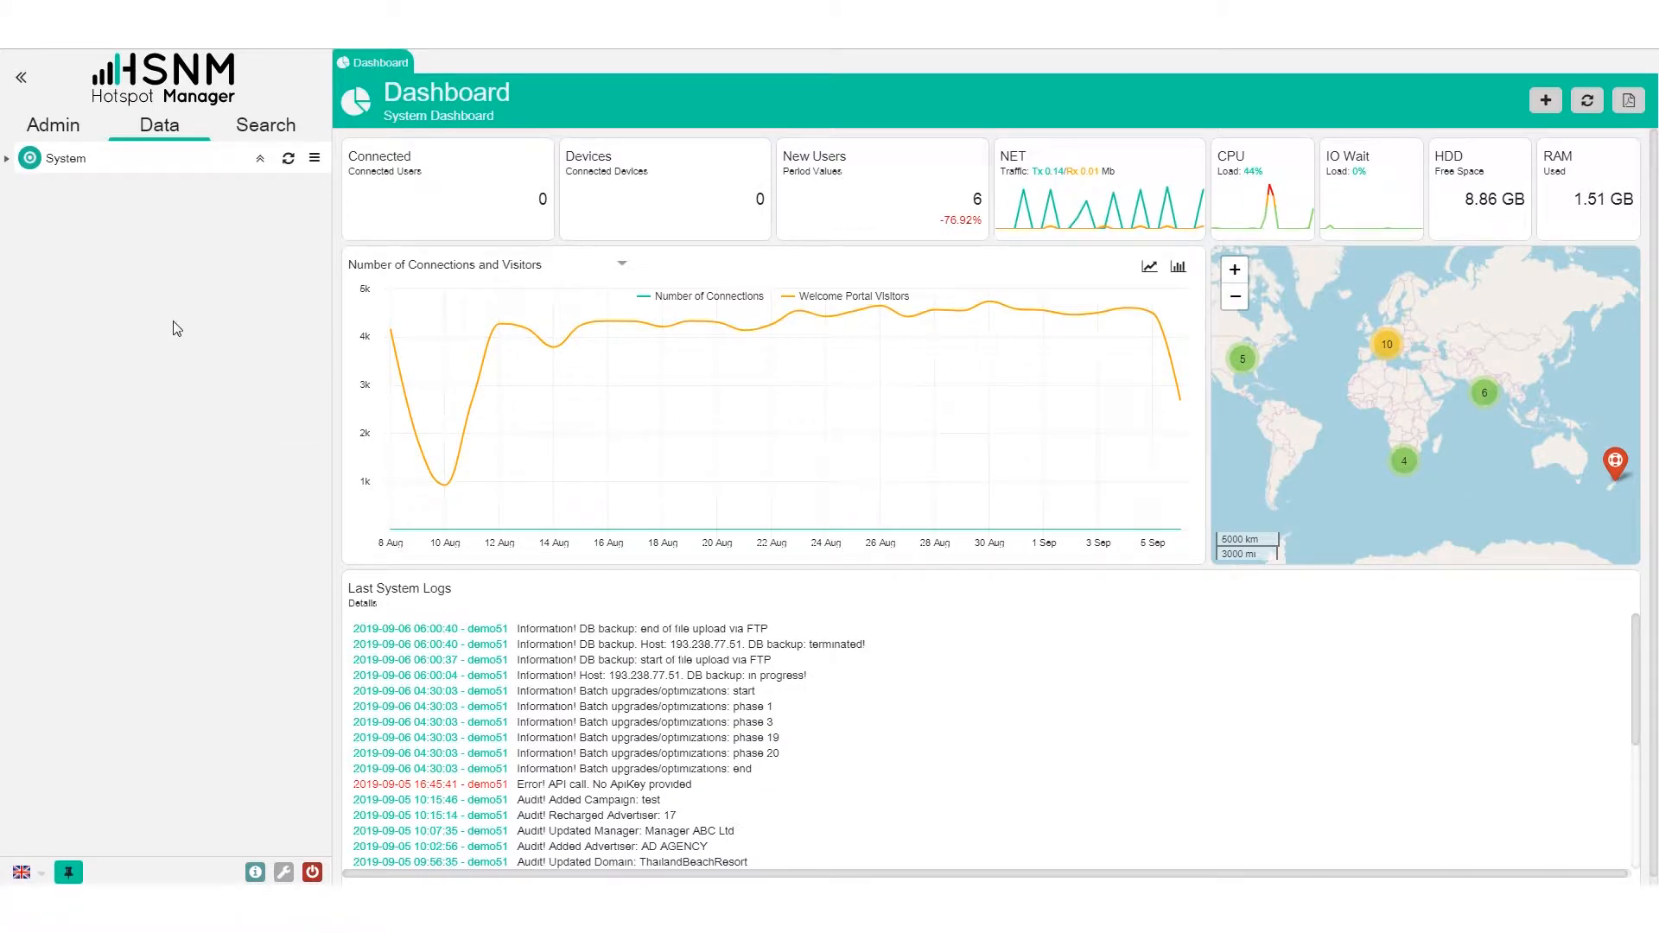
Start adding a reseller under System and look over the Data section of the blank reseller form
left_click(95, 164)
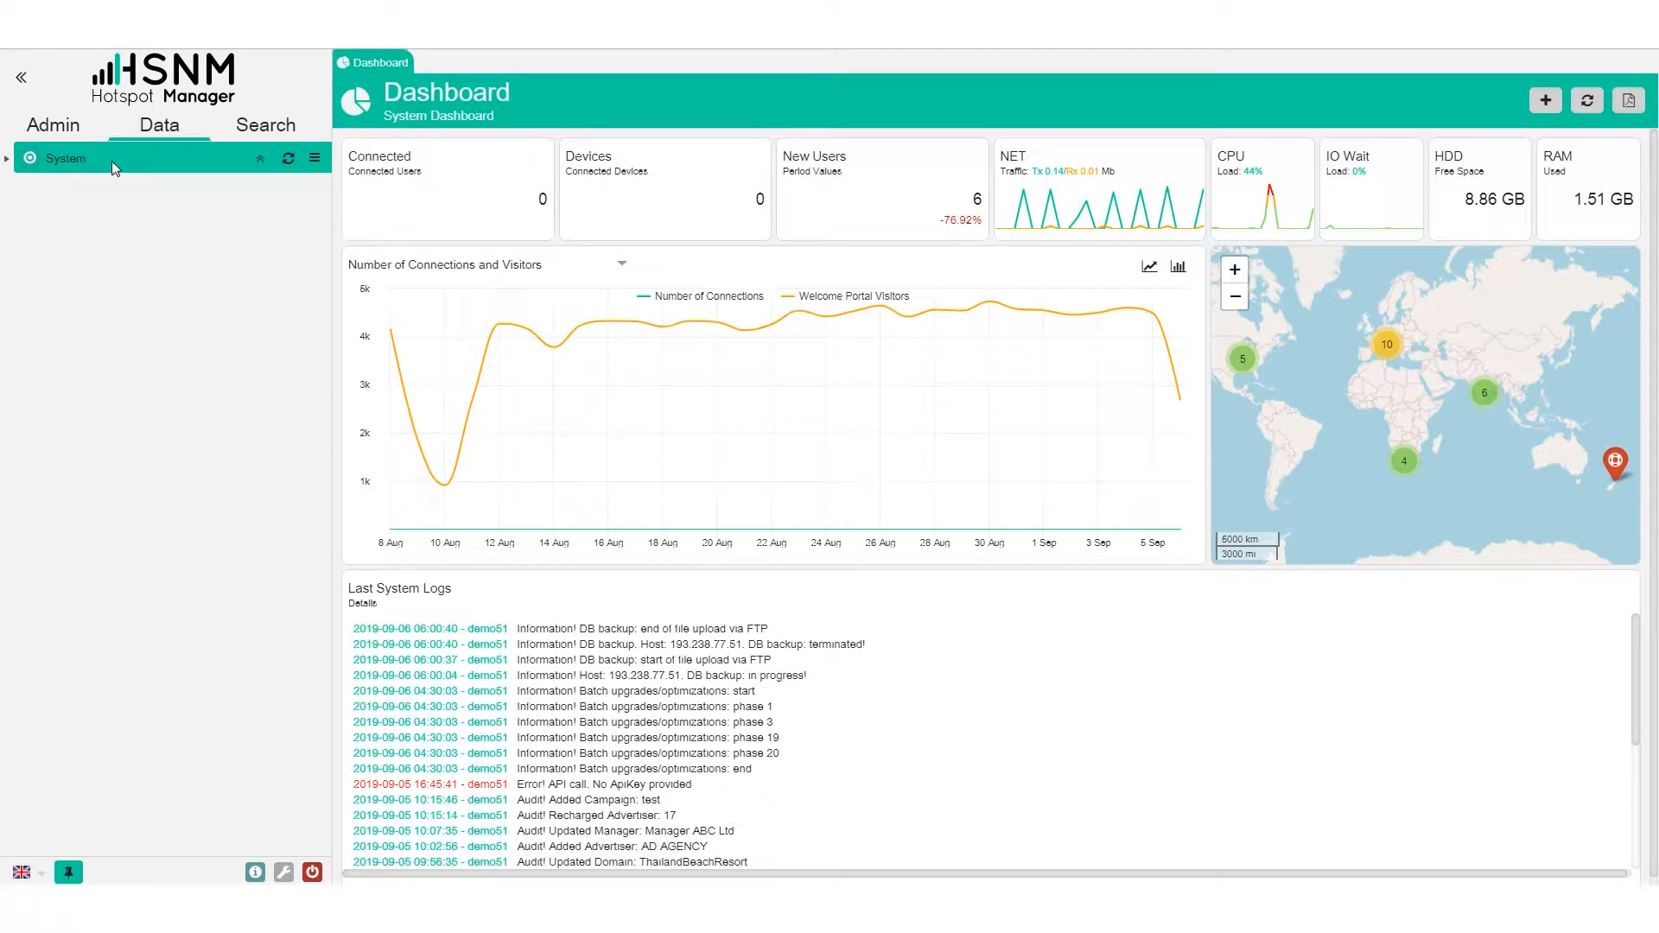
left_click(316, 160)
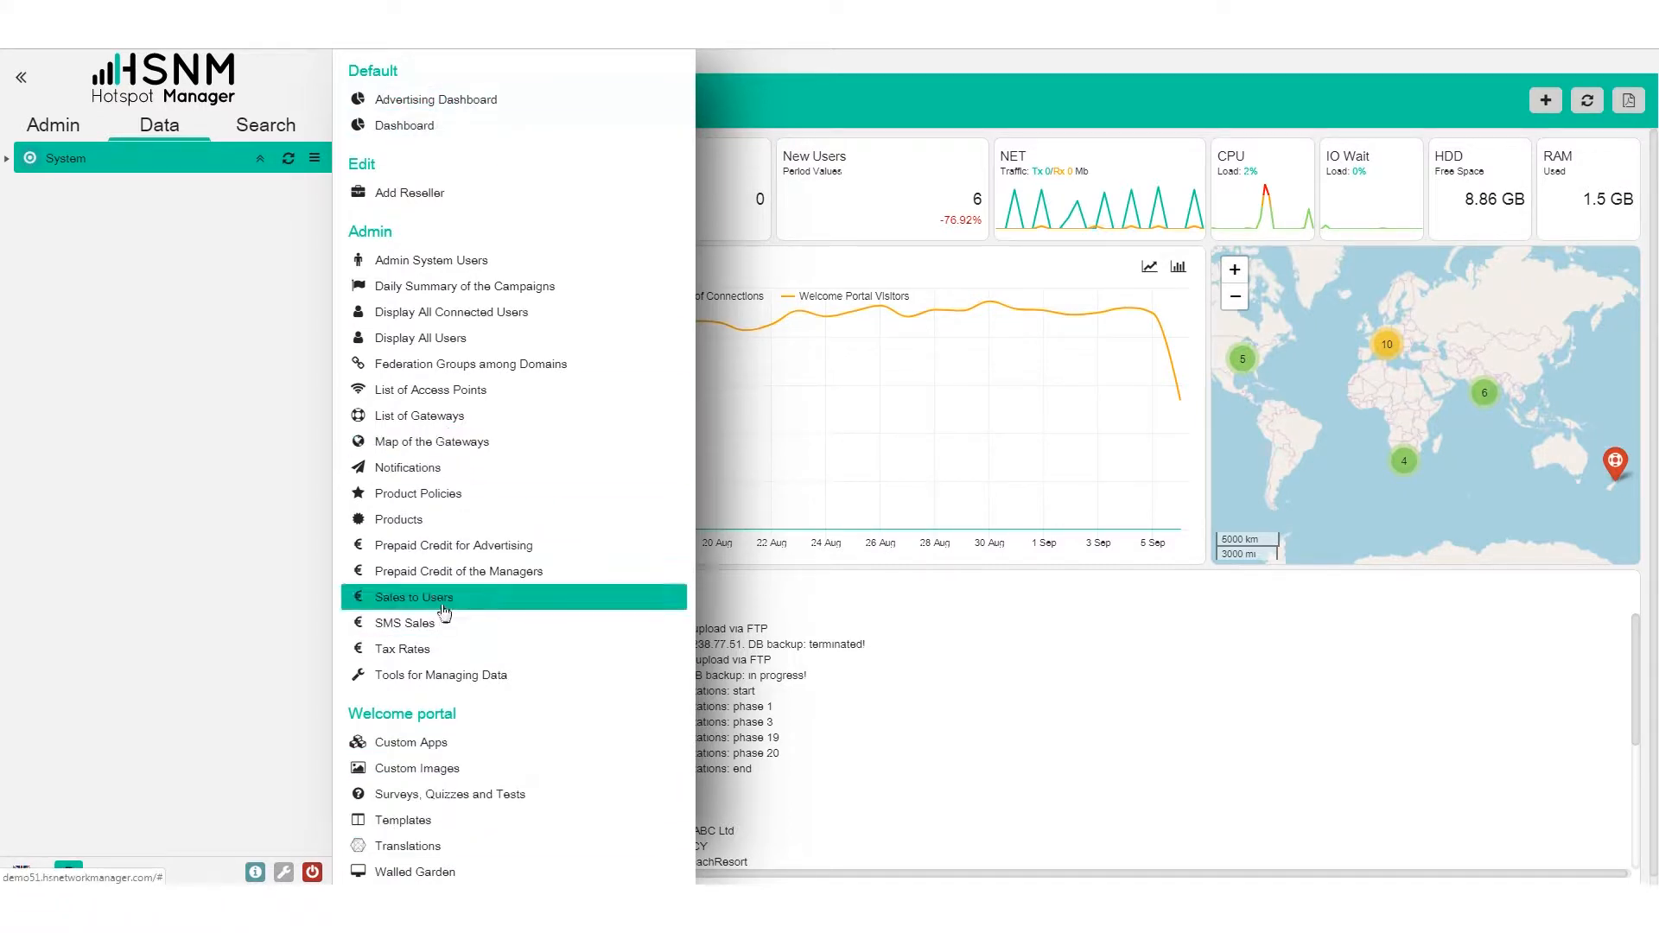
left_click(539, 195)
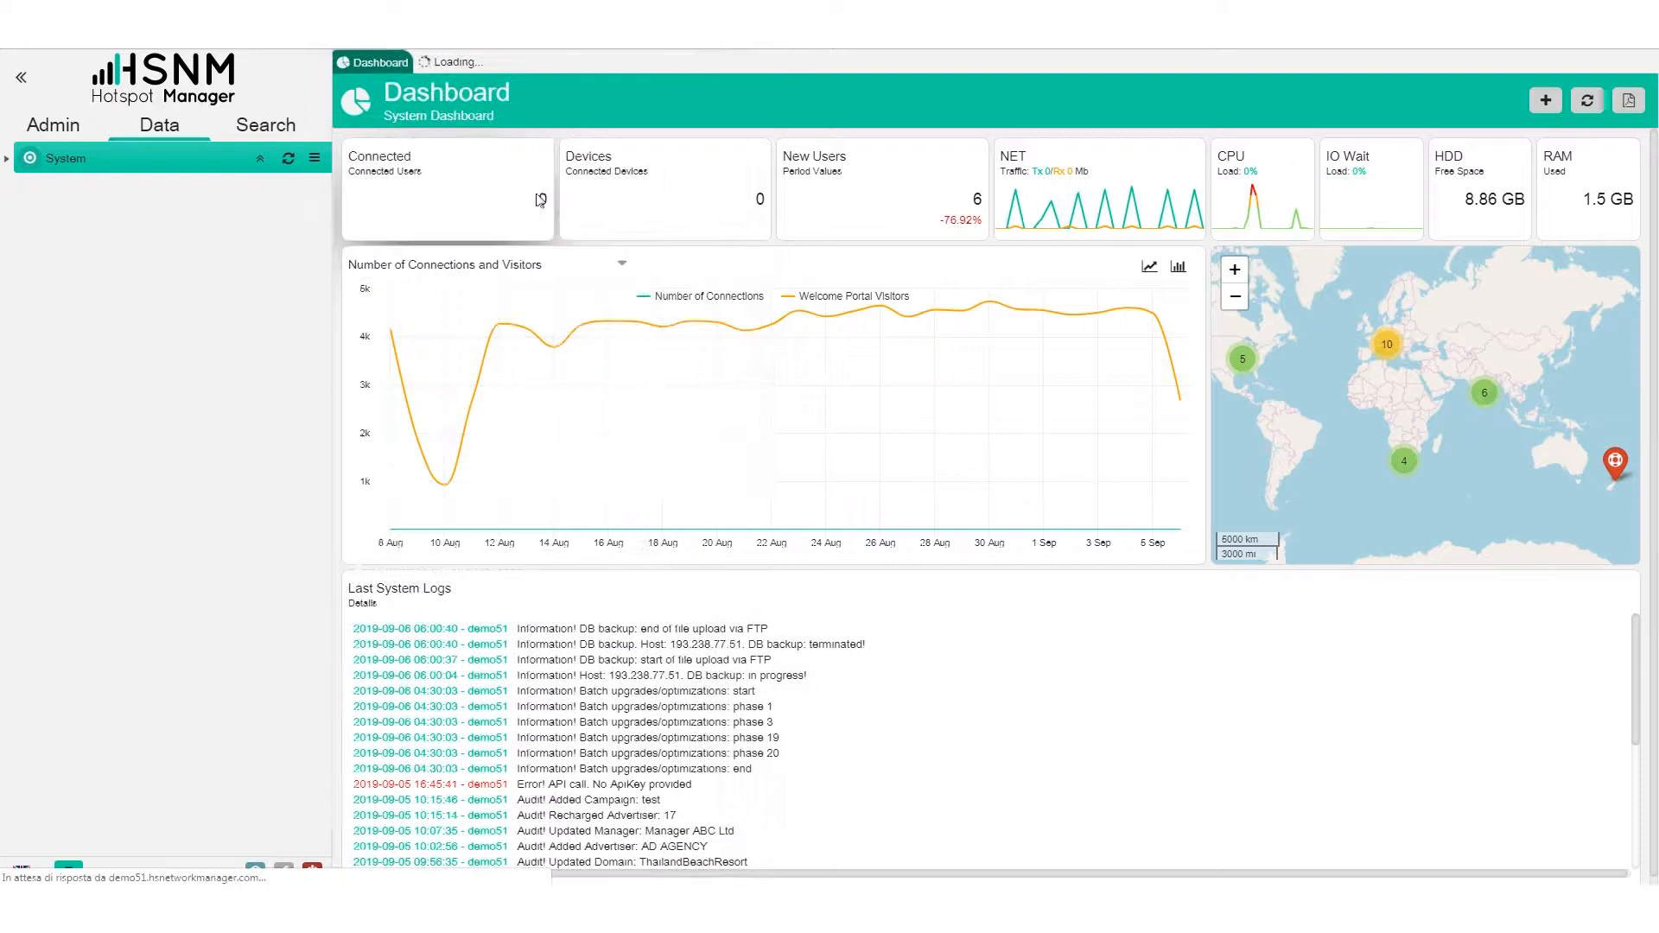
left_click(509, 156)
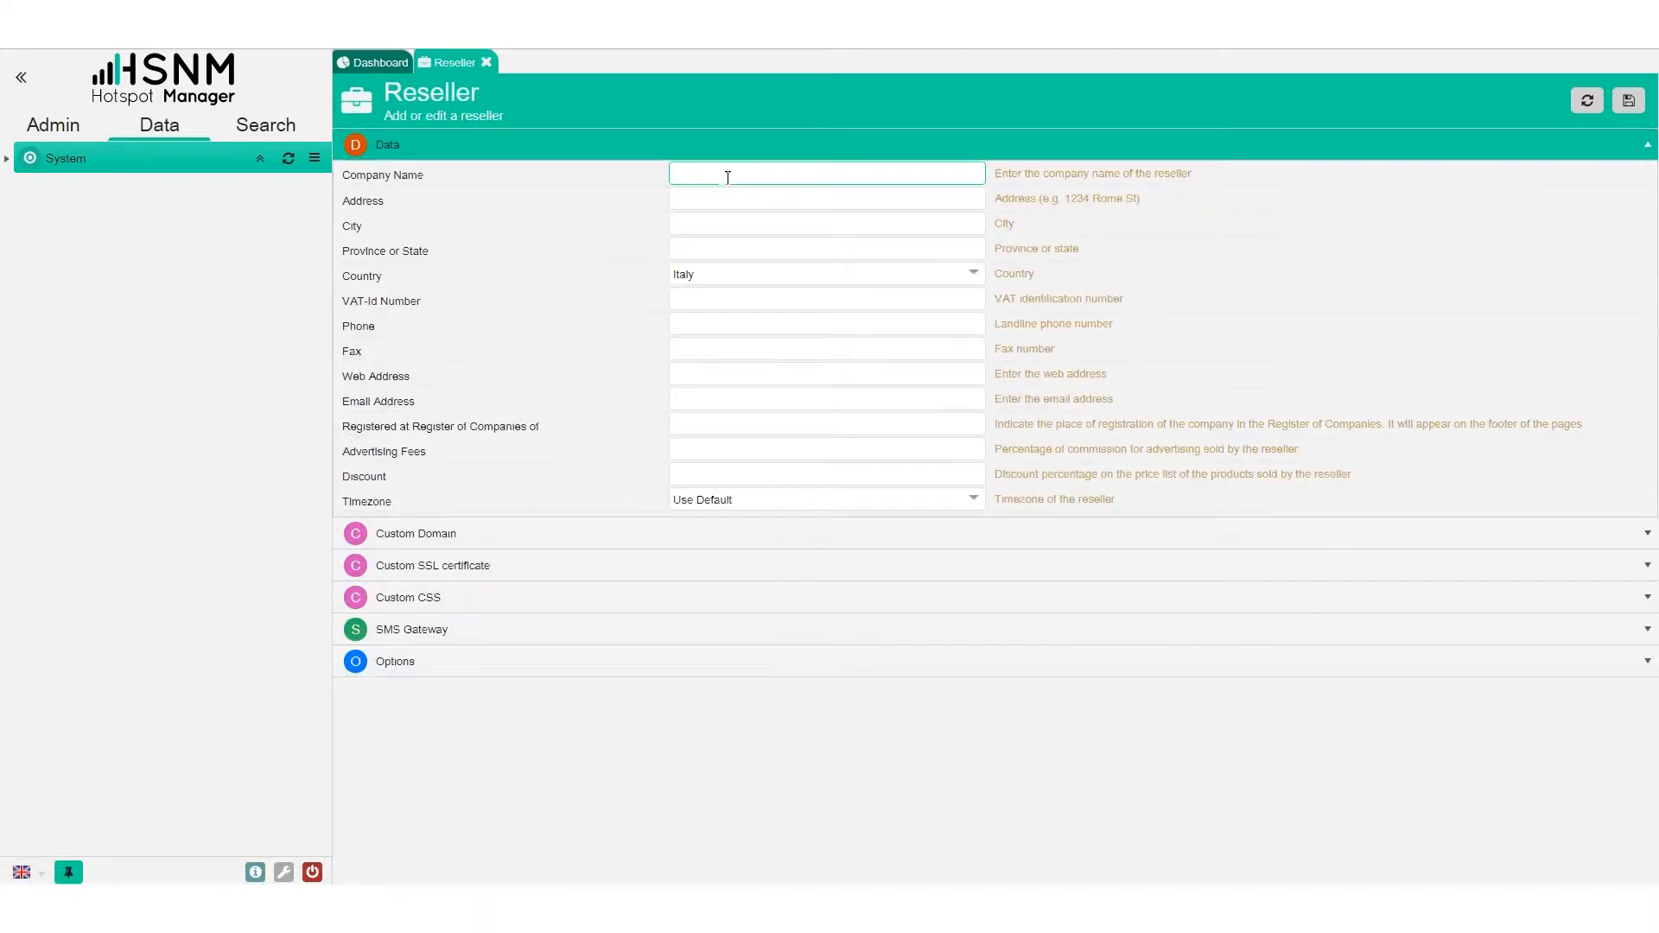
left_click(680, 185)
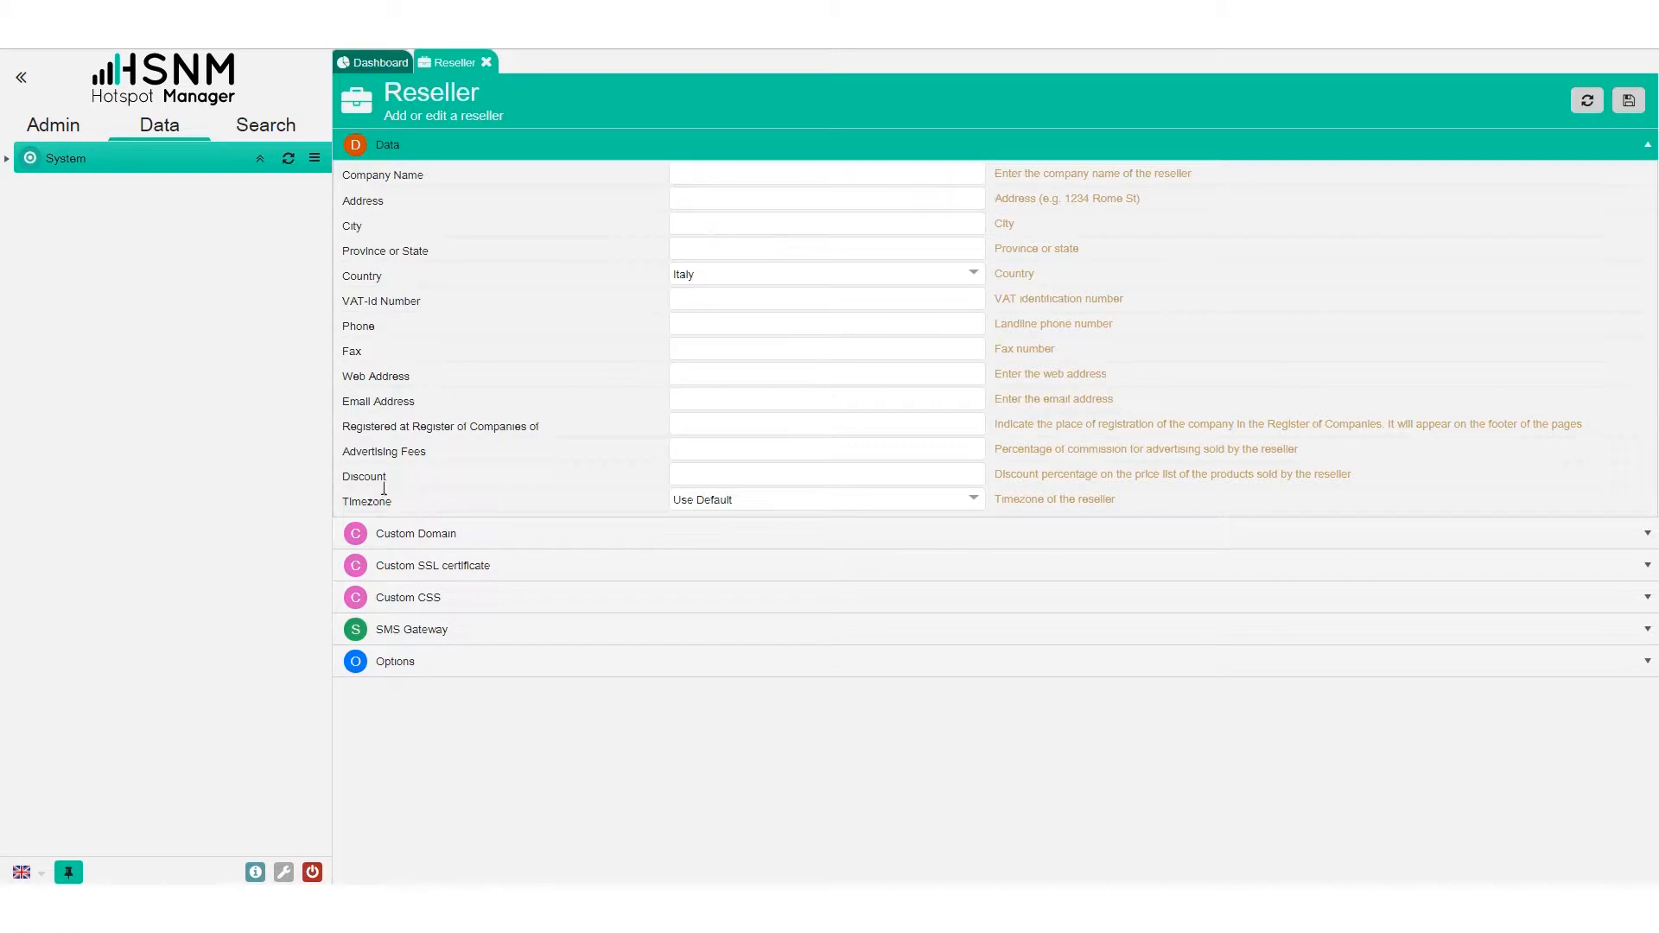
Review the new reseller's Custom Domain, Custom SSL certificate and Options sections, return to Data, and close the form without saving
left_click(413, 539)
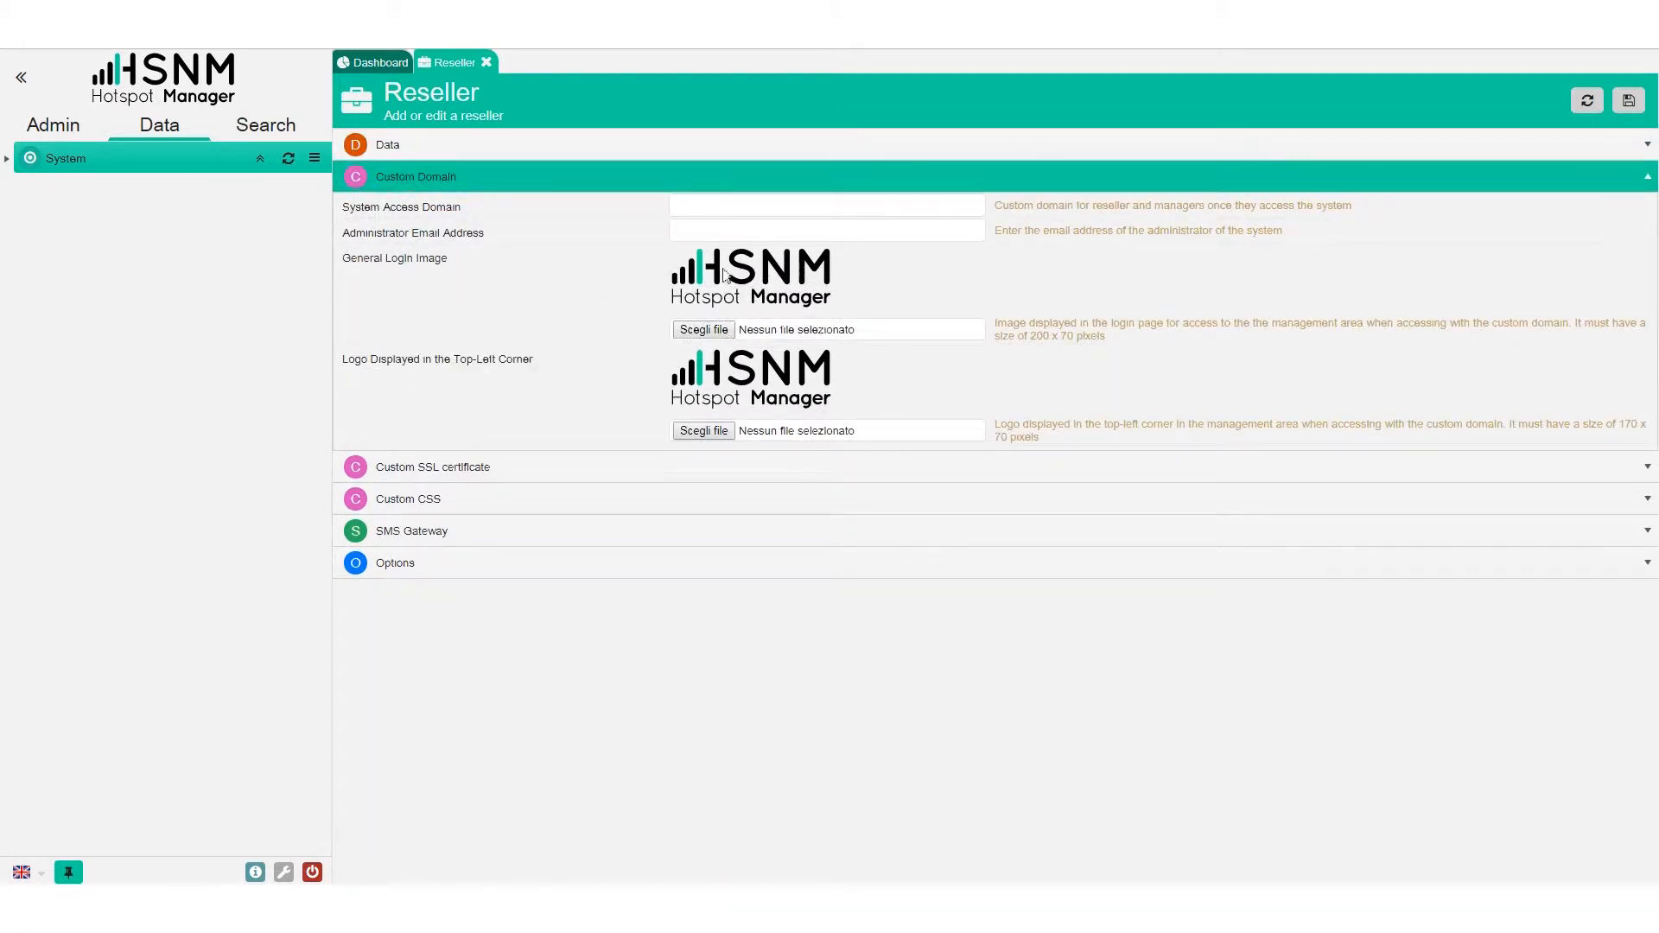
left_click(438, 474)
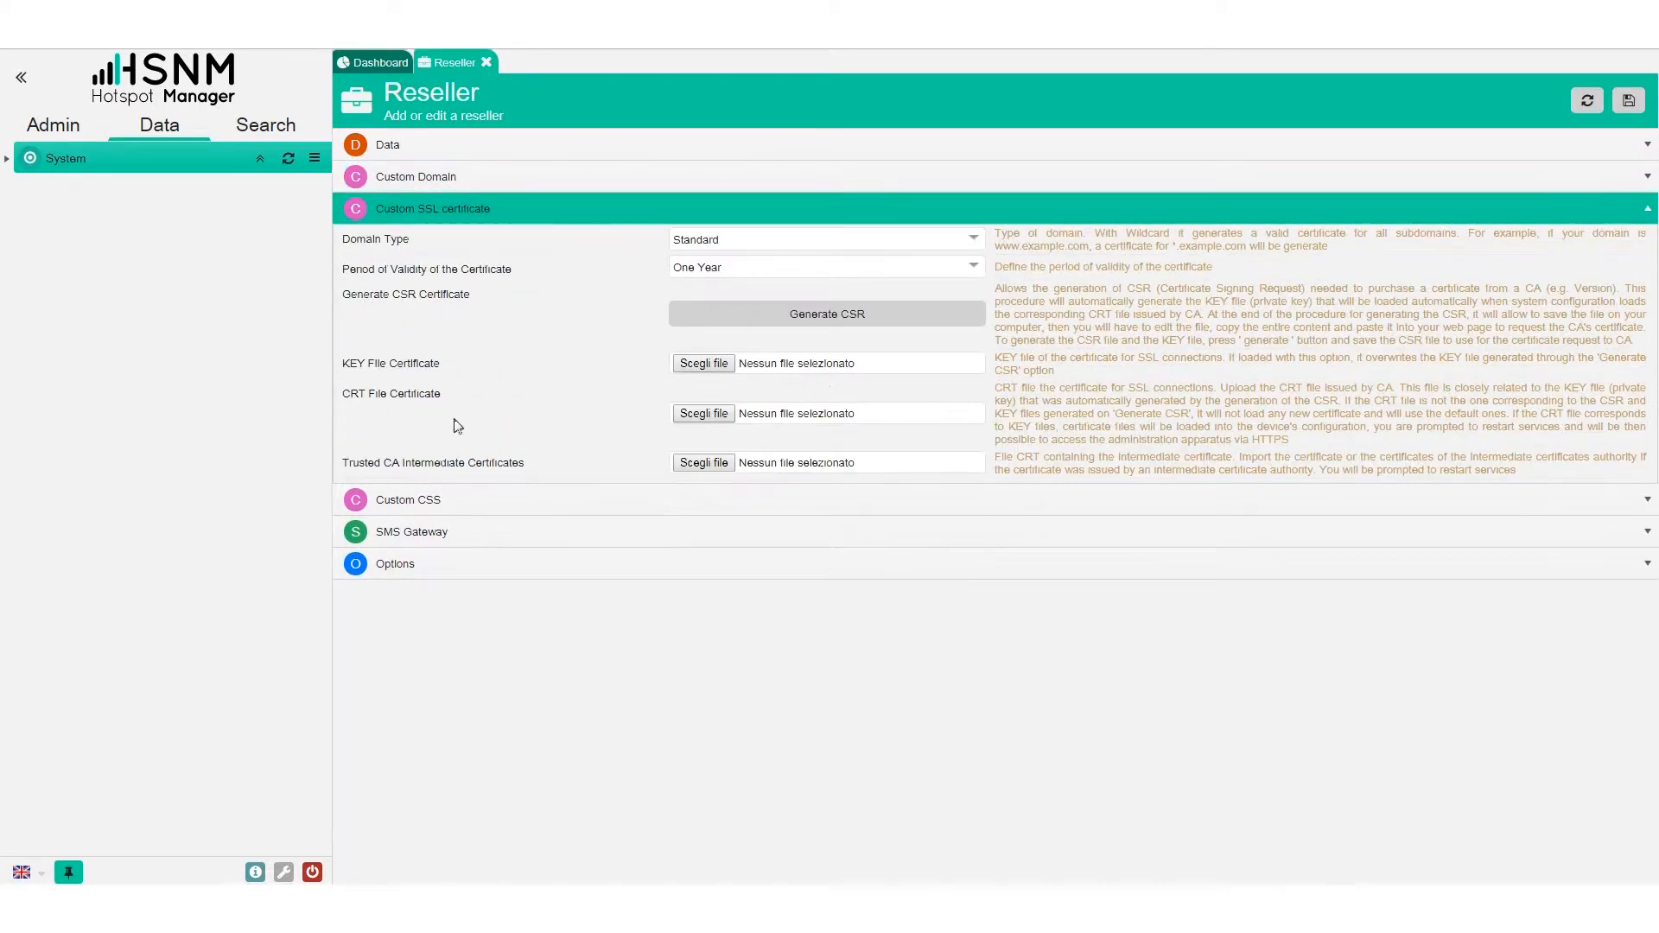
left_click(437, 498)
left_click(521, 313)
left_click(471, 359)
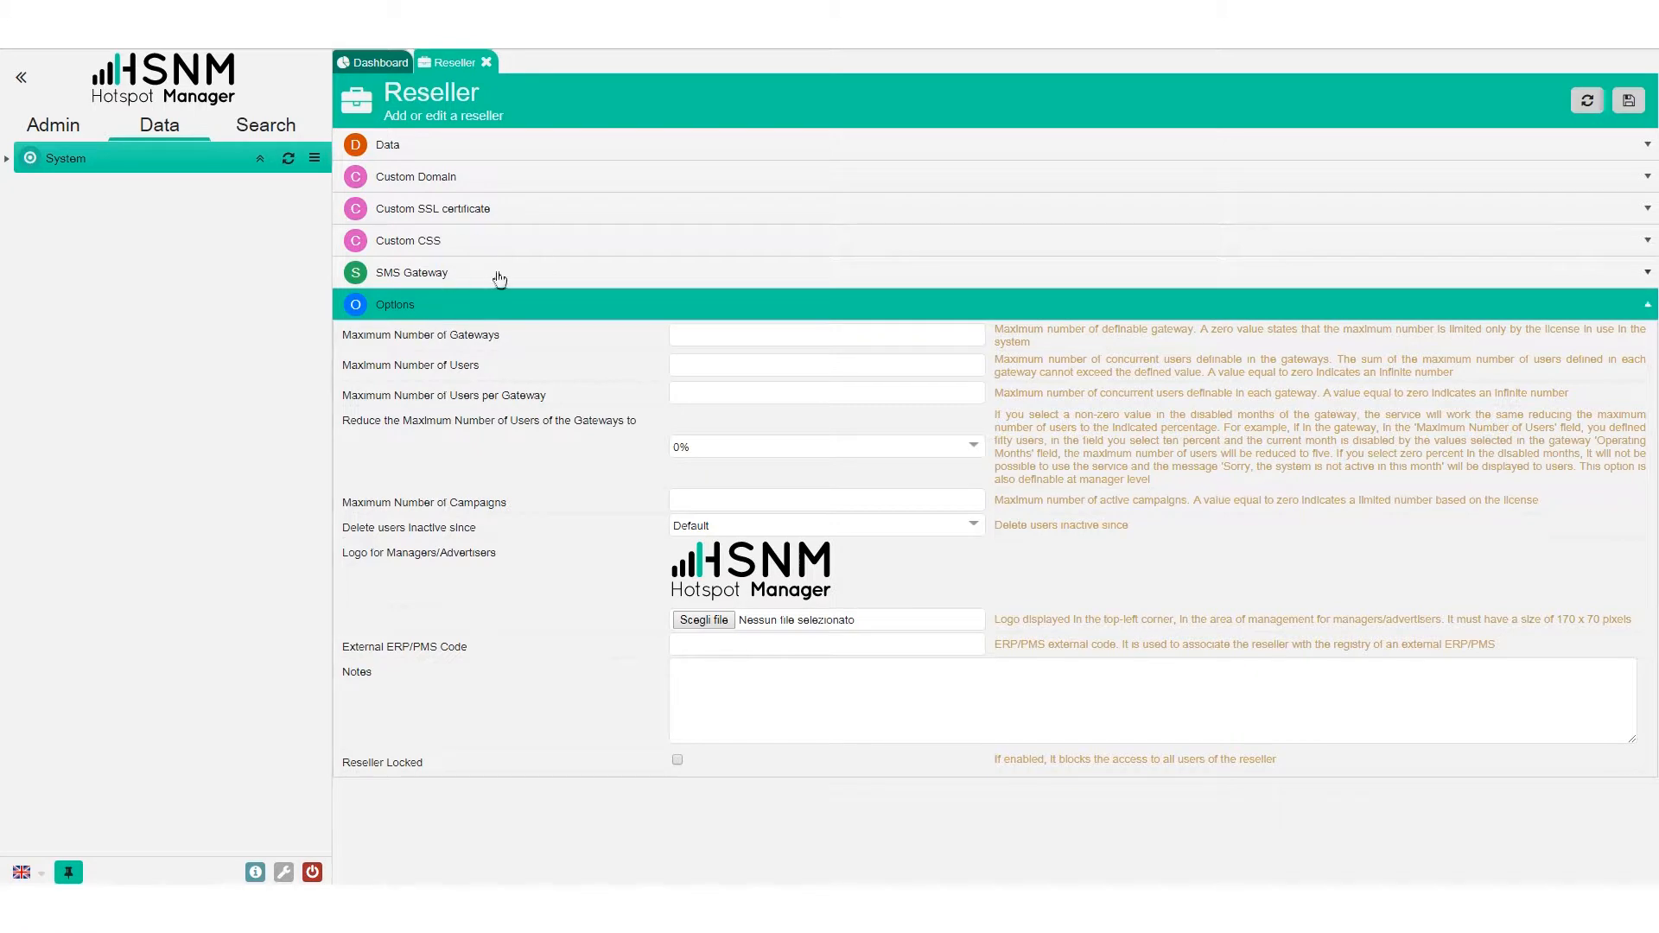
left_click(439, 142)
left_click(760, 180)
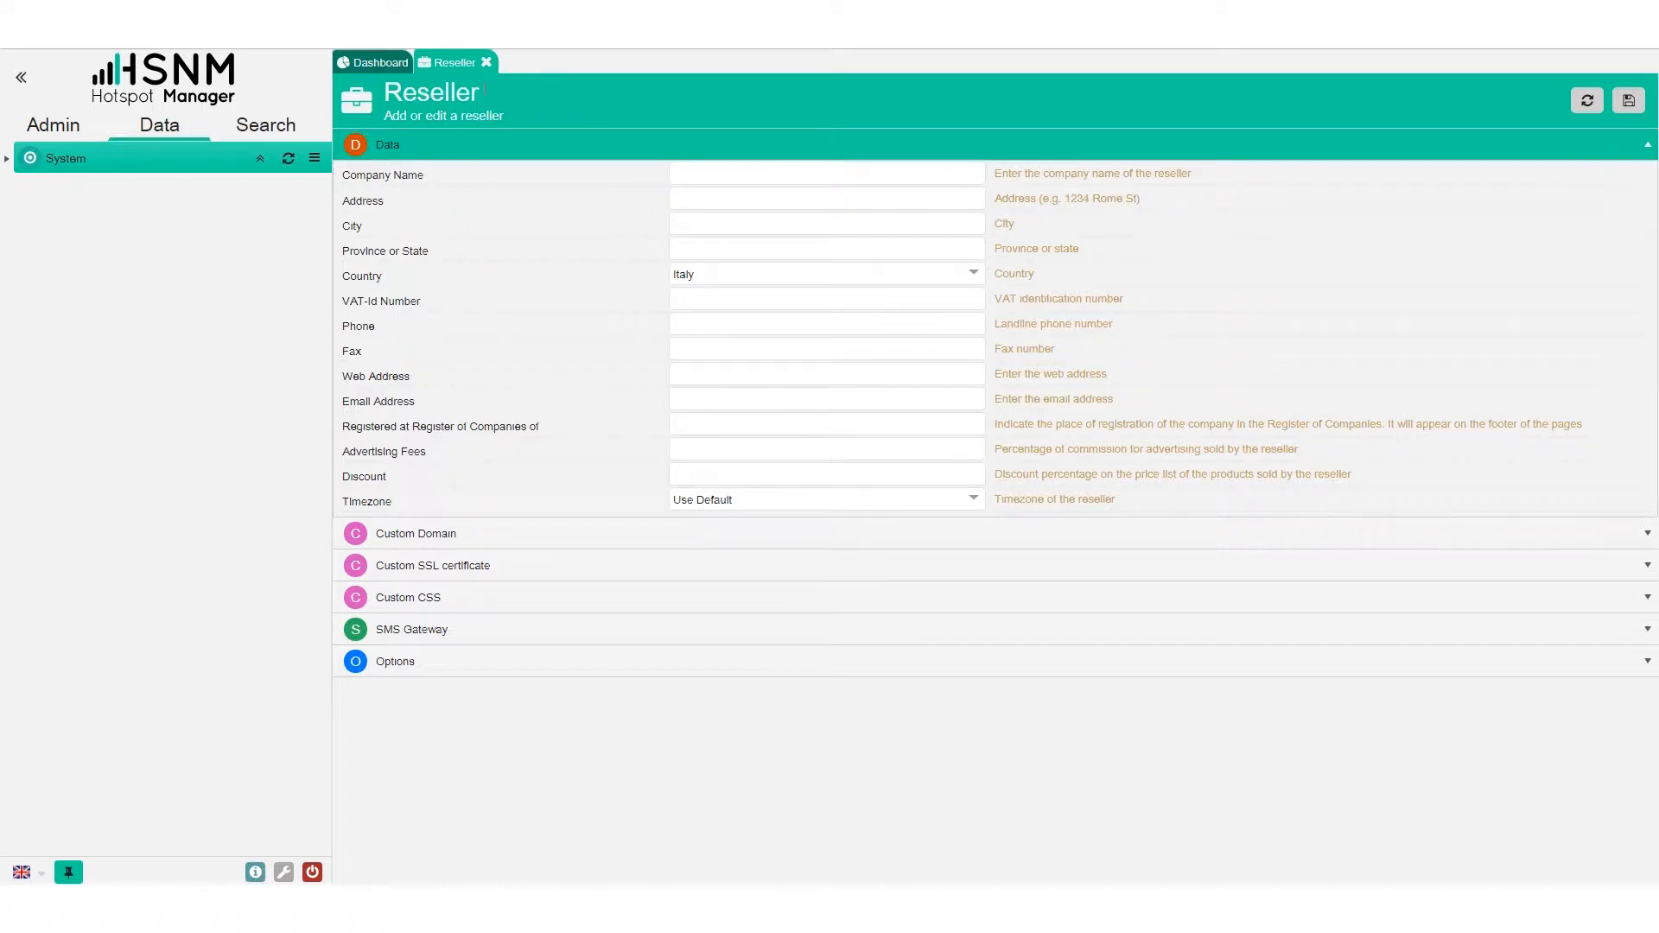
left_click(486, 62)
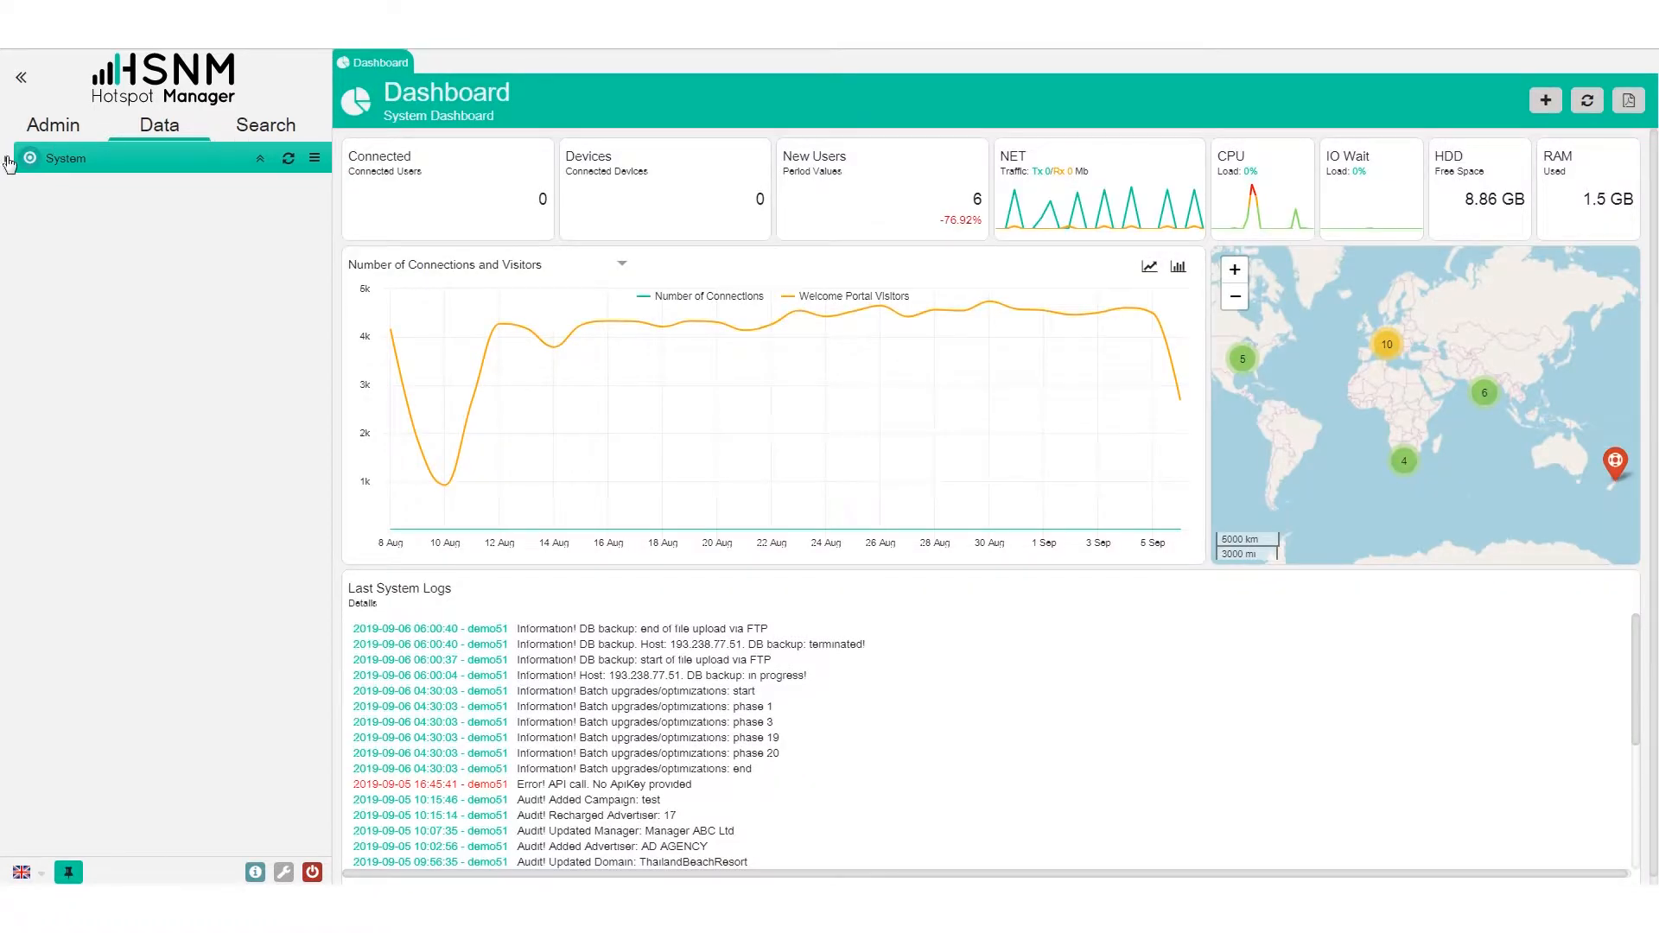
Expand the System branch, look at the actions available for WiFi Reseller, and expand that reseller to list its managers
left_click(7, 158)
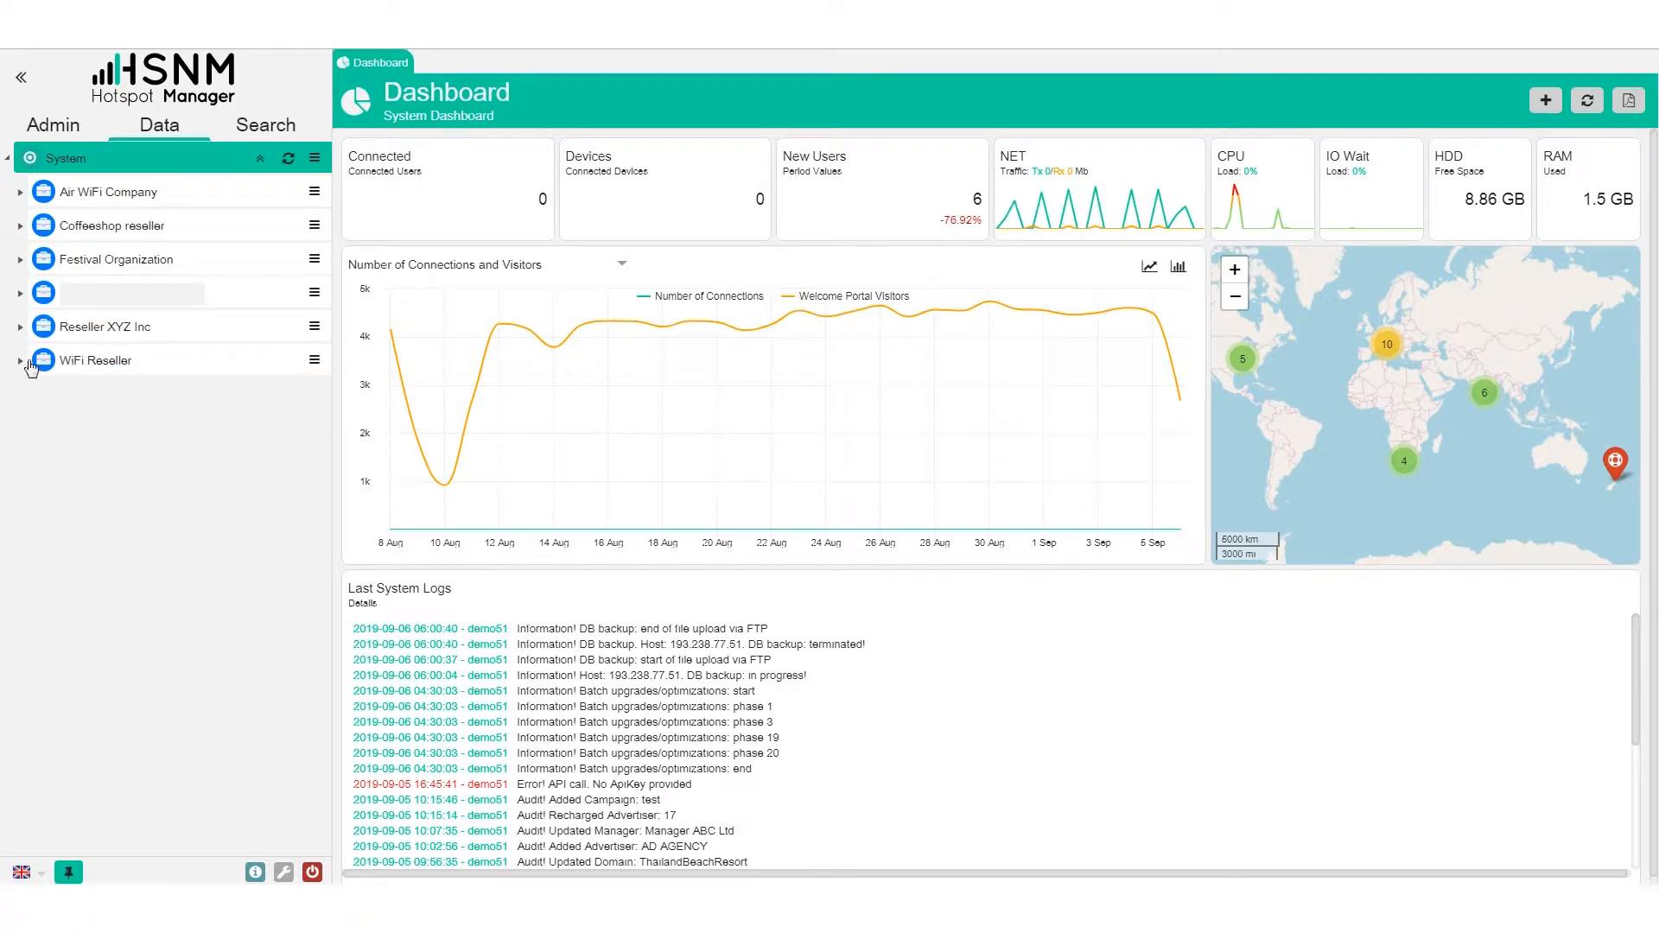
left_click(316, 361)
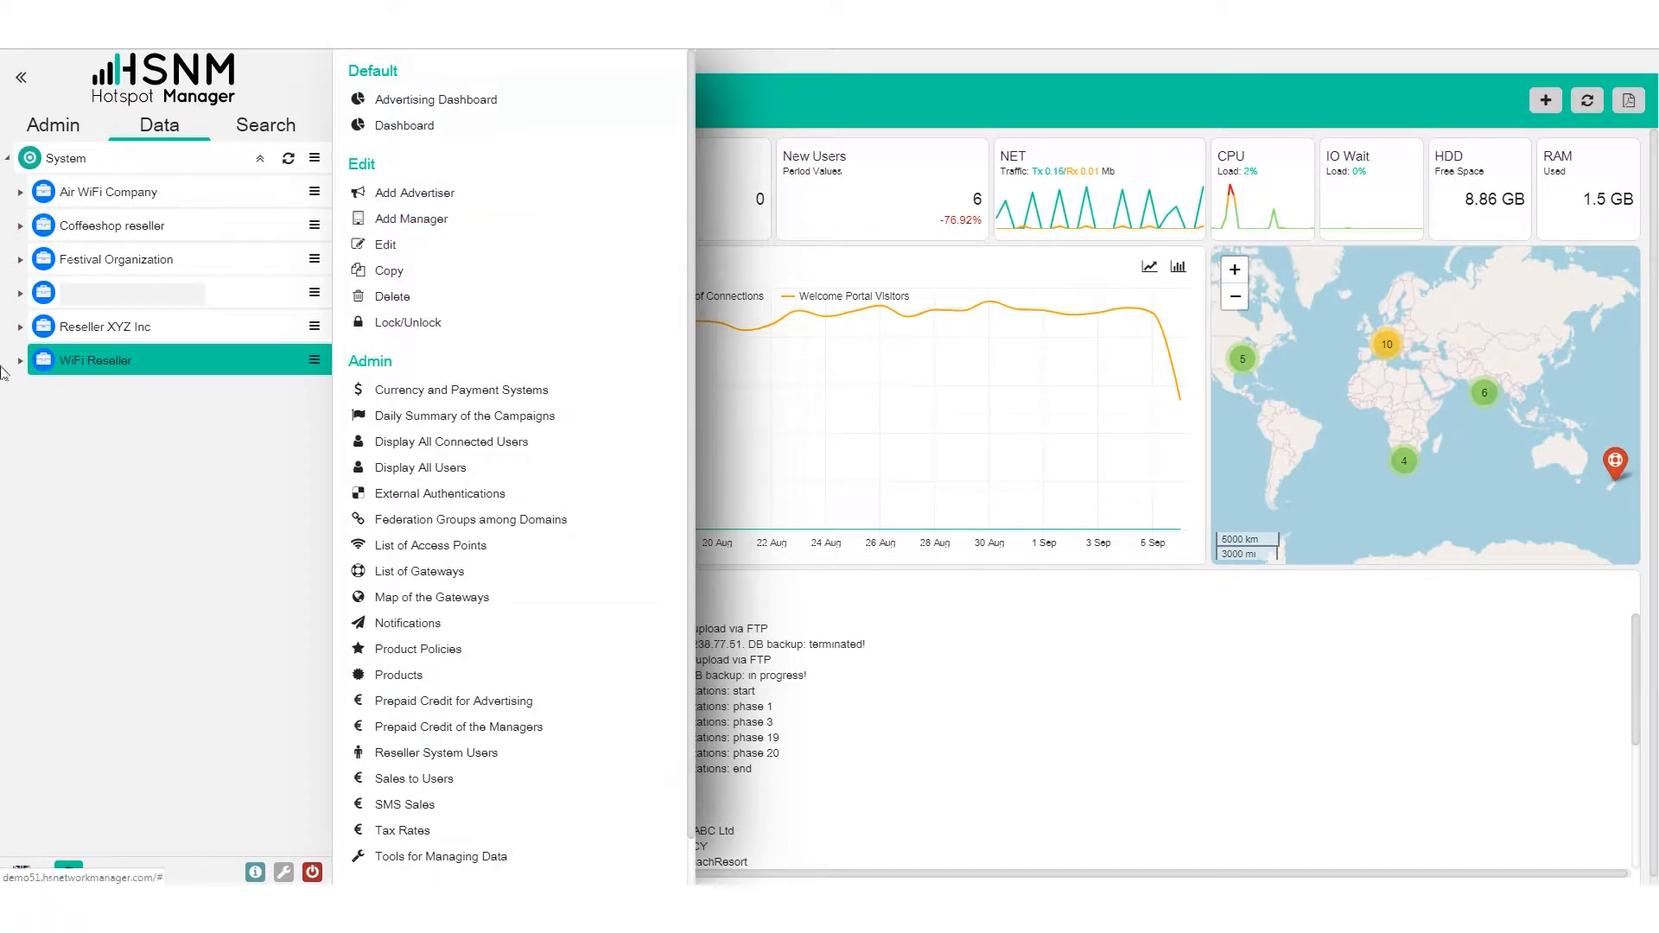
left_click(20, 361)
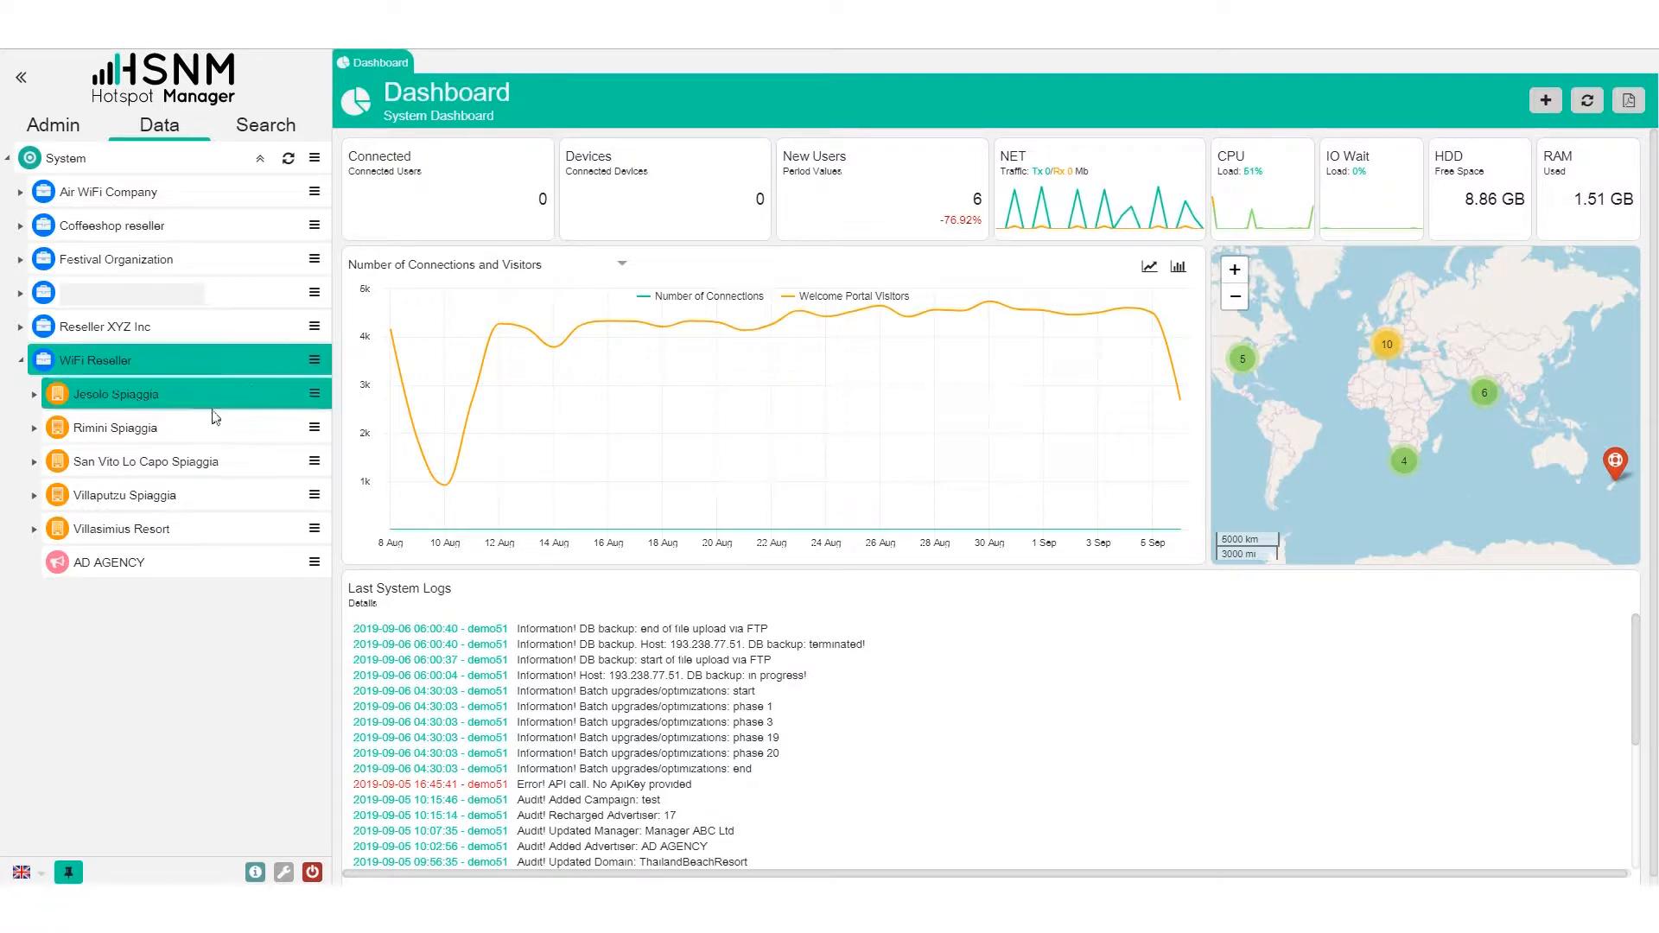
left_click(300, 400)
left_click(318, 399)
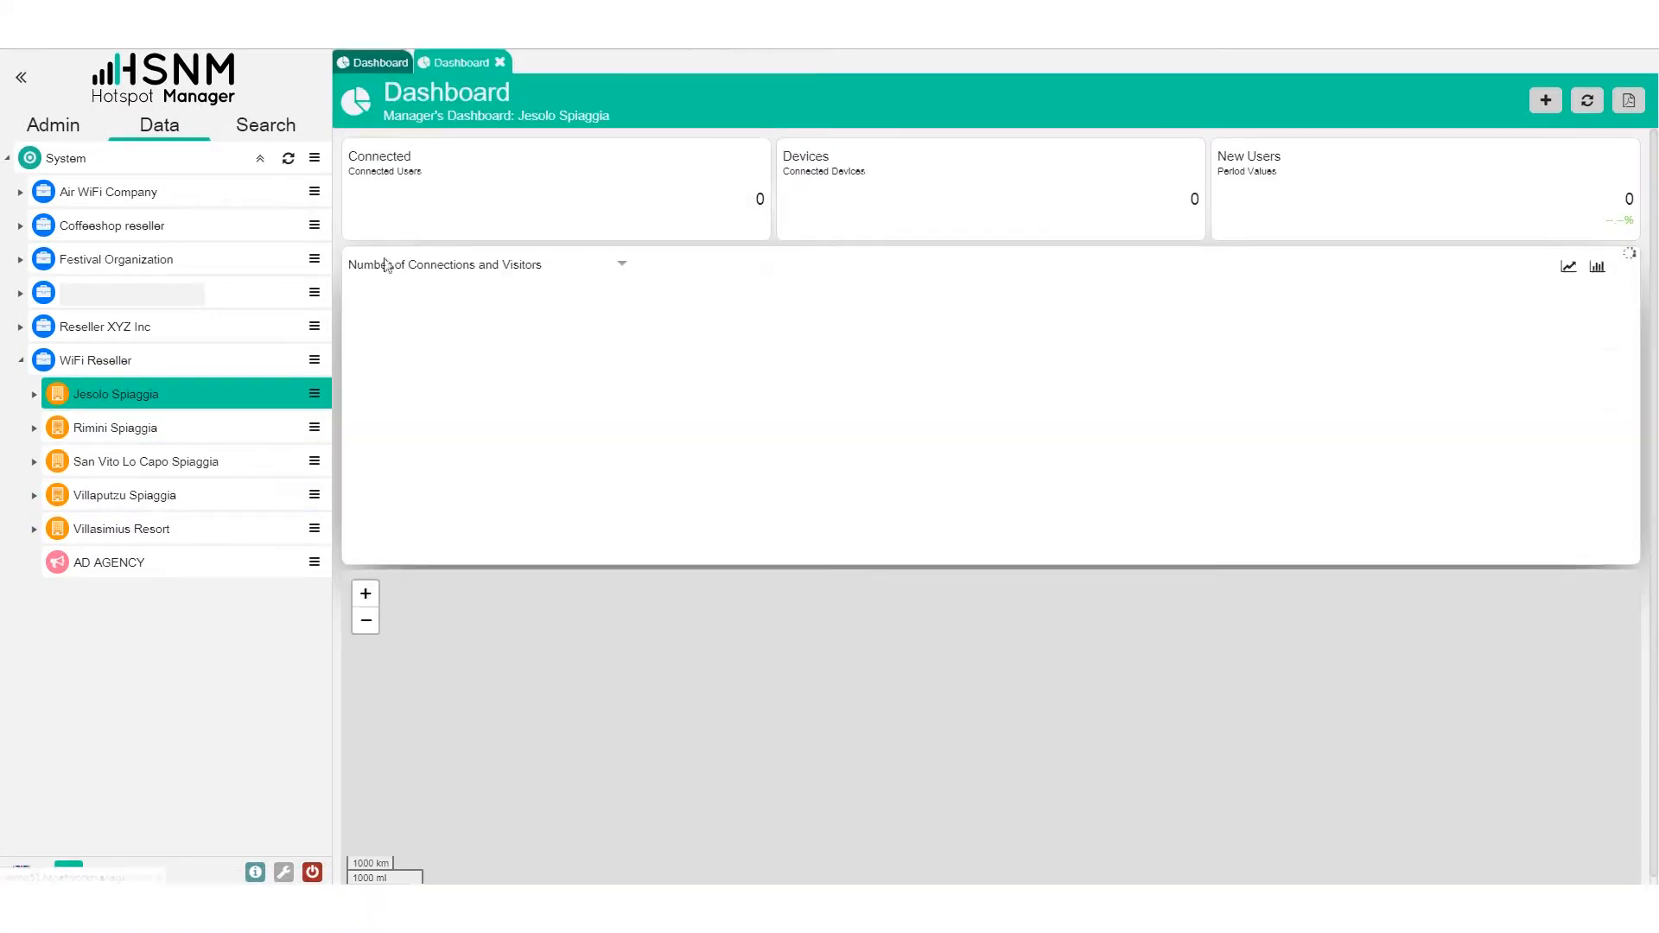
left_click(500, 63)
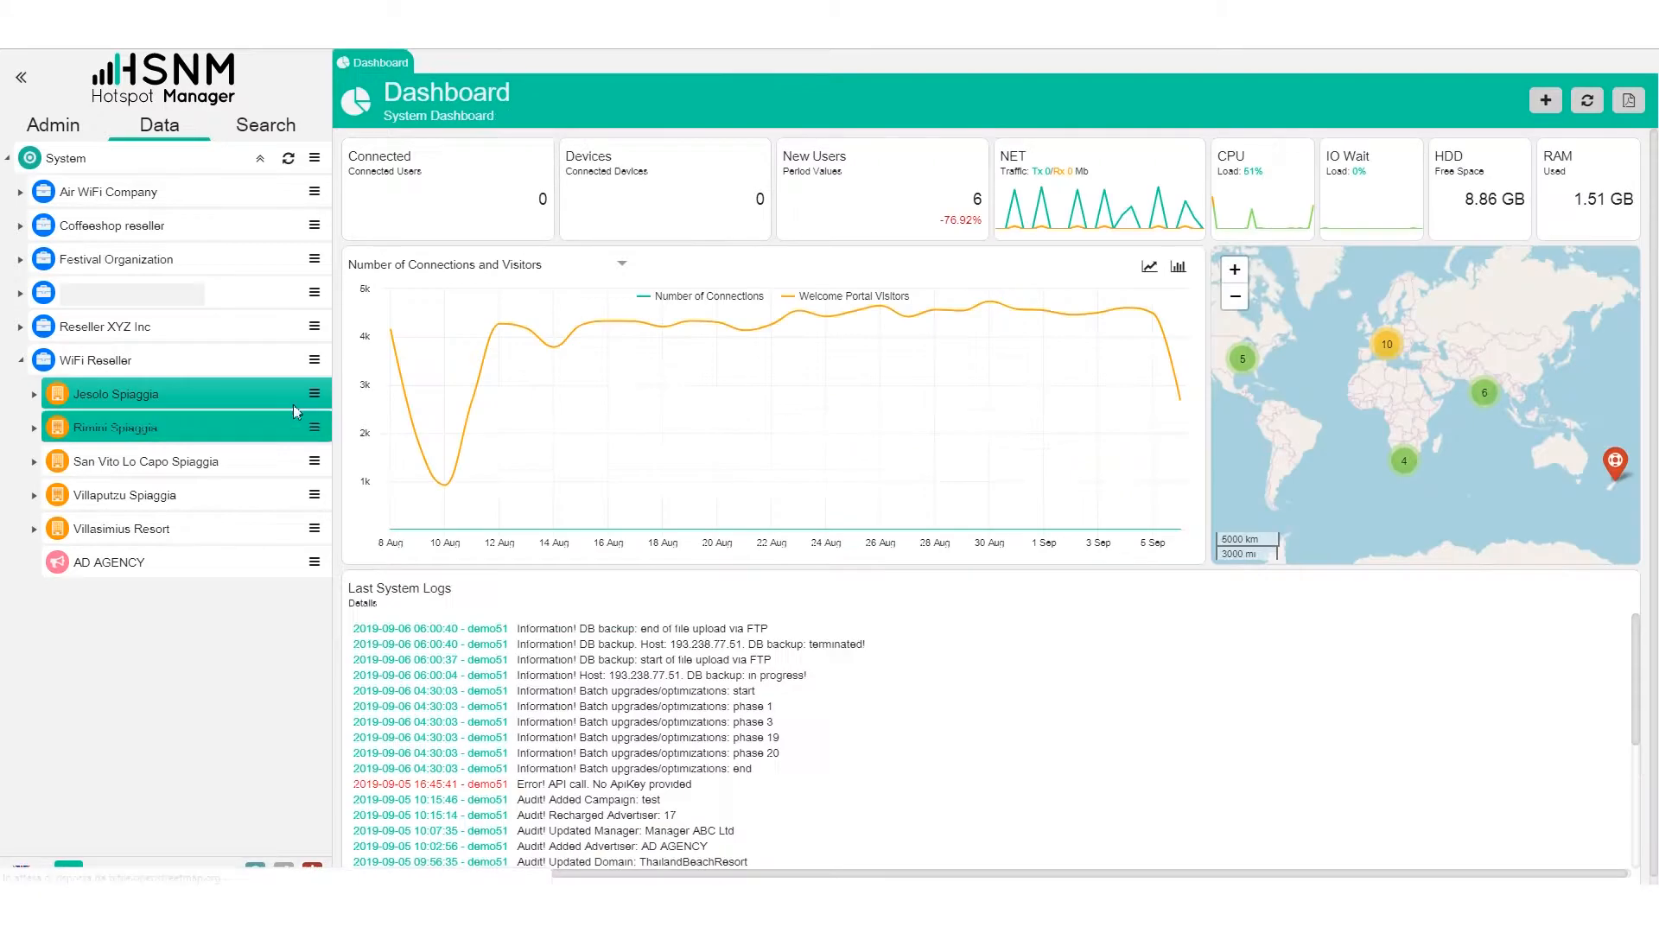
Open the Jesolo Spiaggia manager for editing and review its General Data, including the available Category choices
left_click(314, 394)
left_click(406, 244)
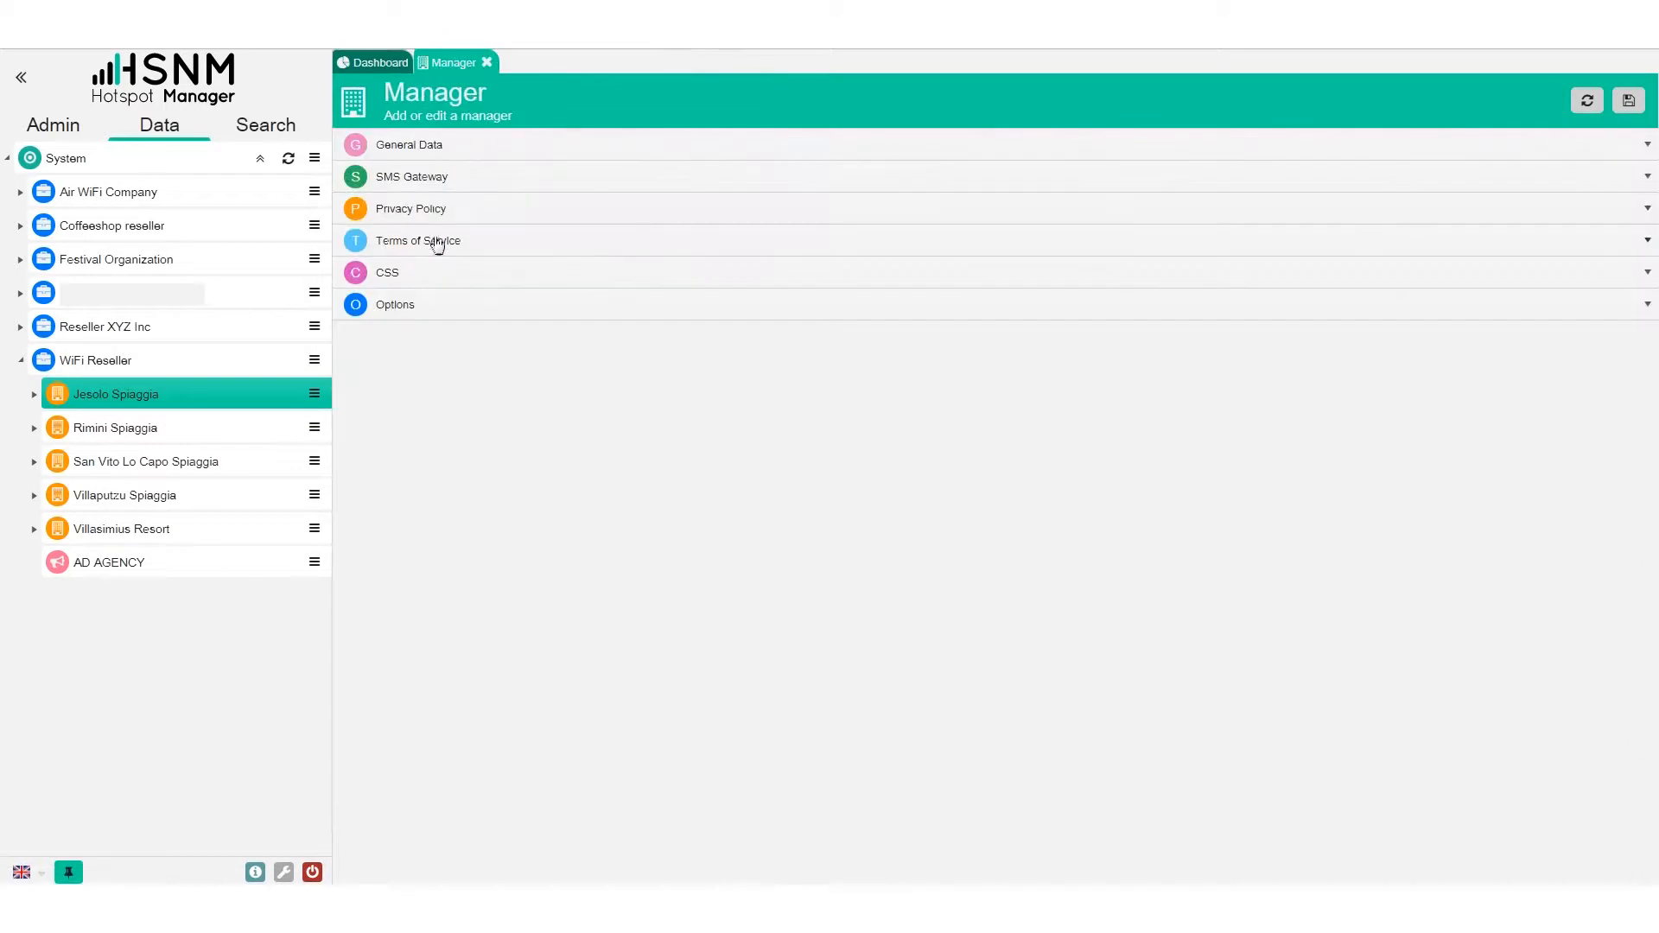
left_click(419, 160)
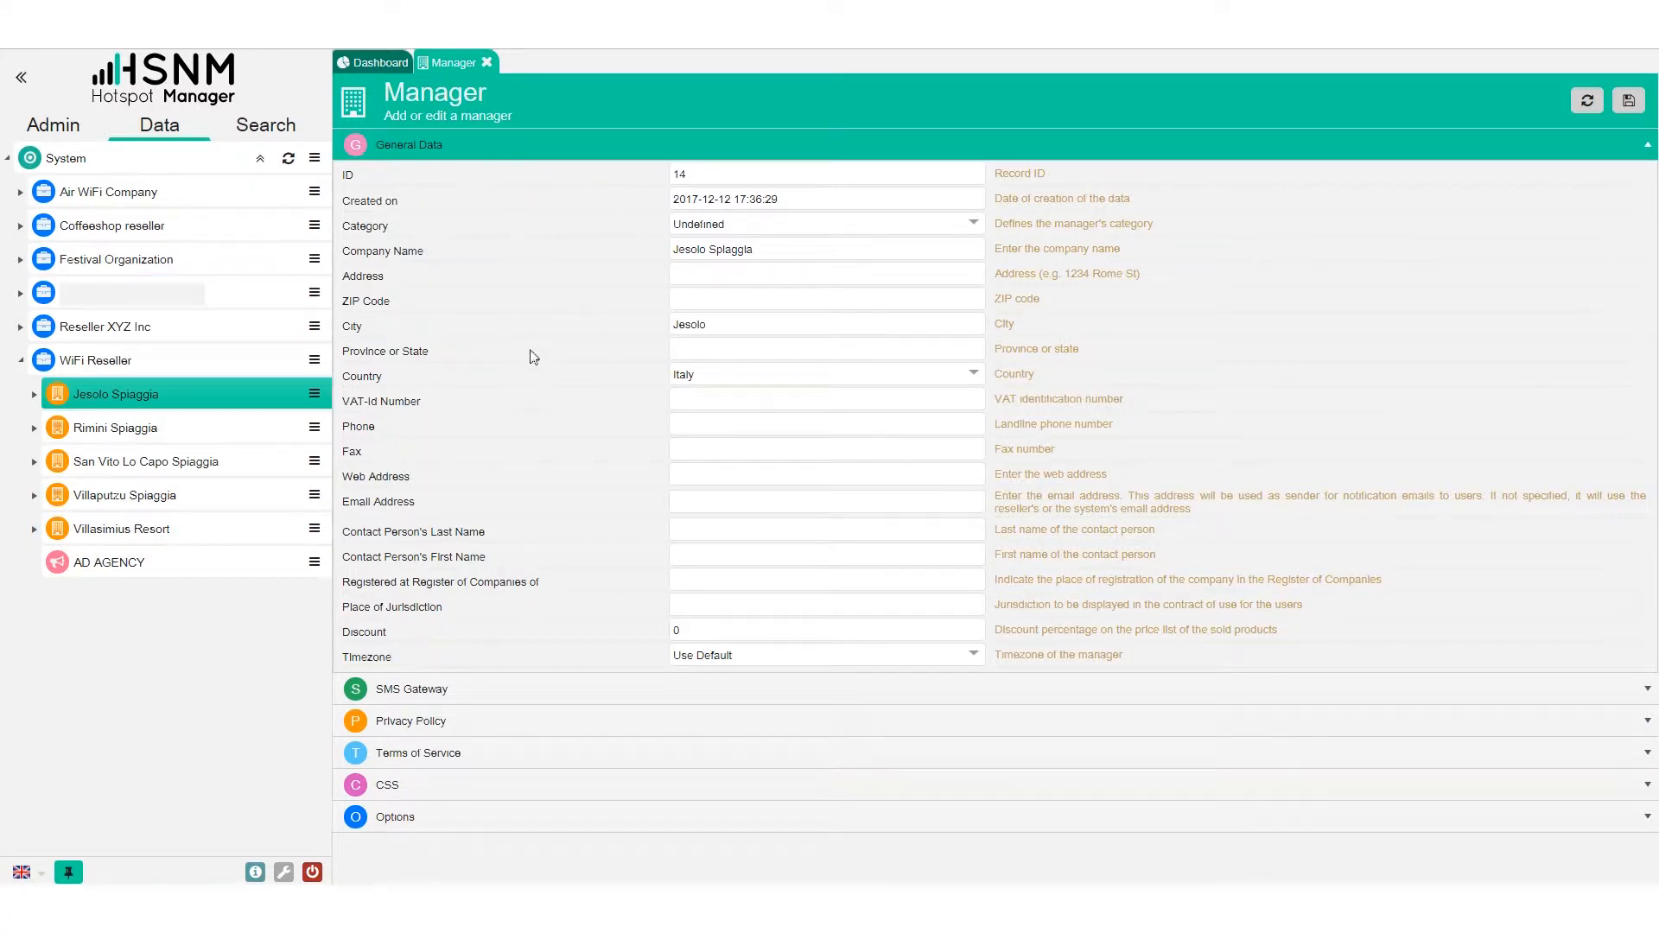
left_click(868, 224)
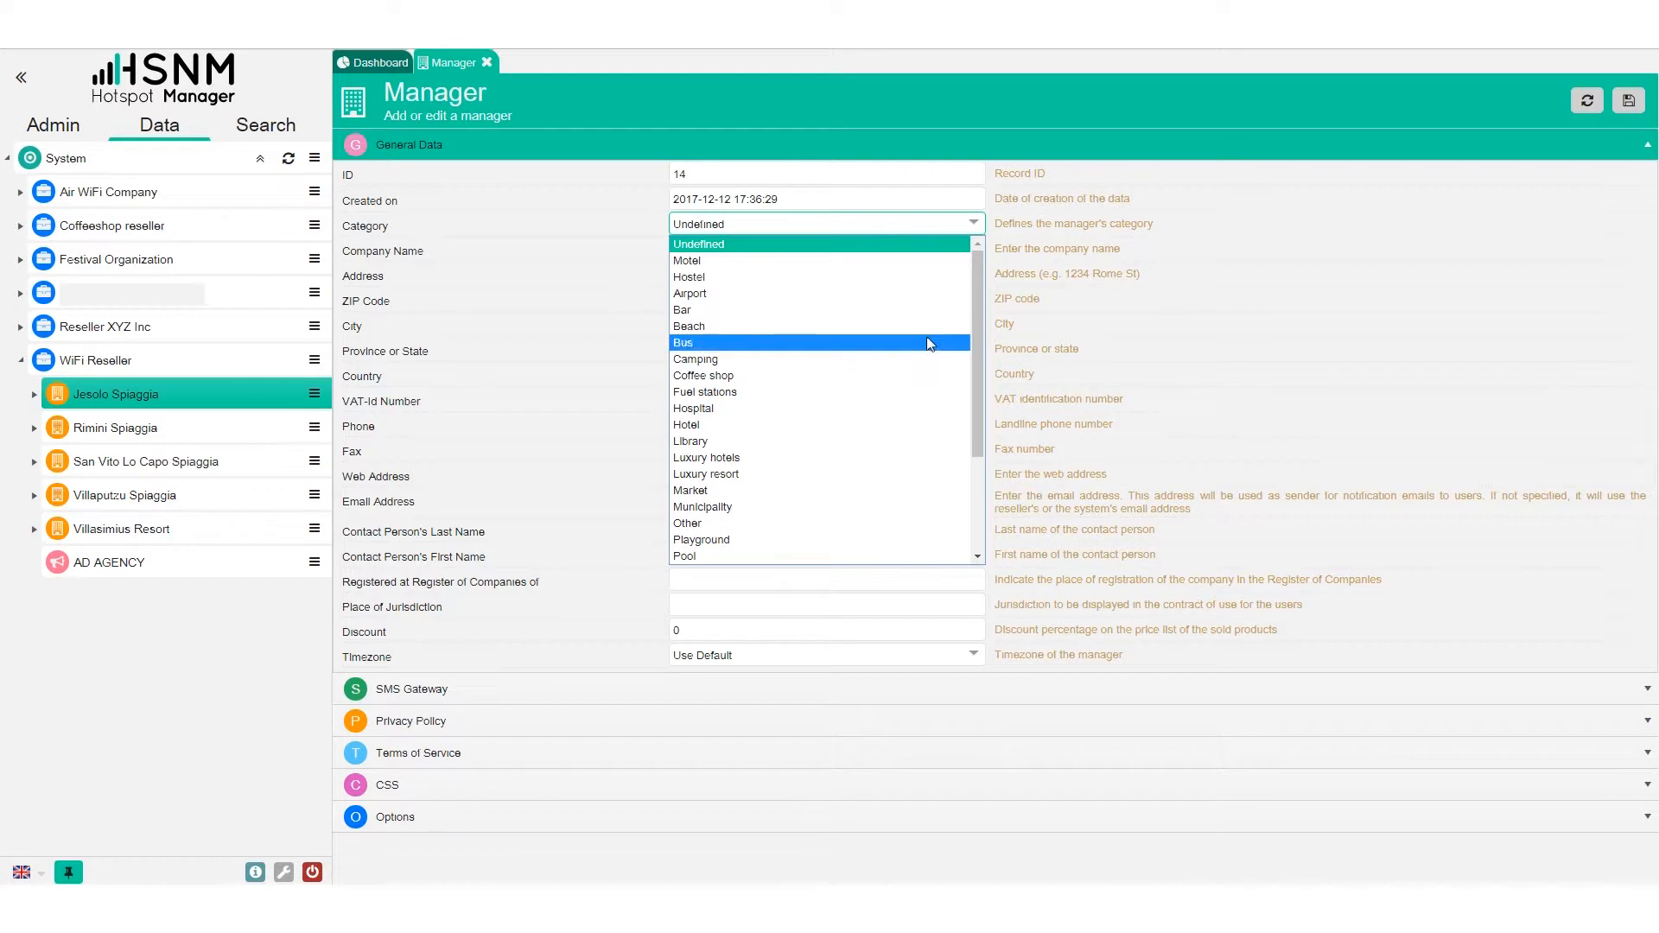
left_click(1391, 258)
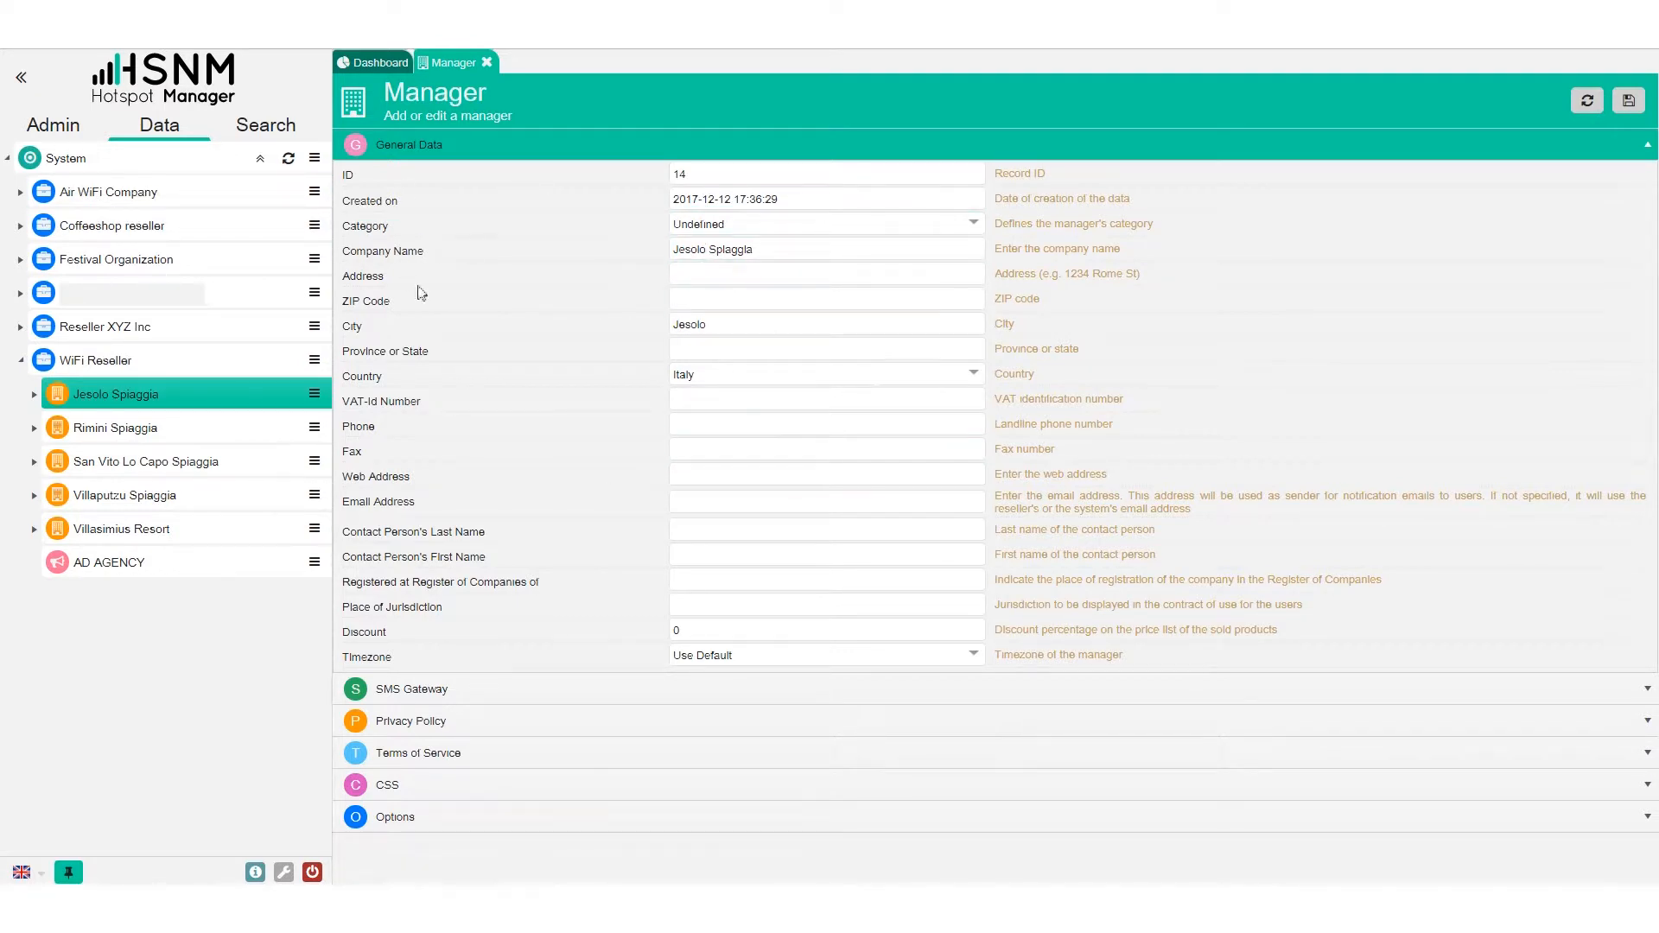
Review the manager's CSS, Privacy Policy, SMS Gateway and Terms of Service sections, return to General Data, and close the record
left_click(475, 787)
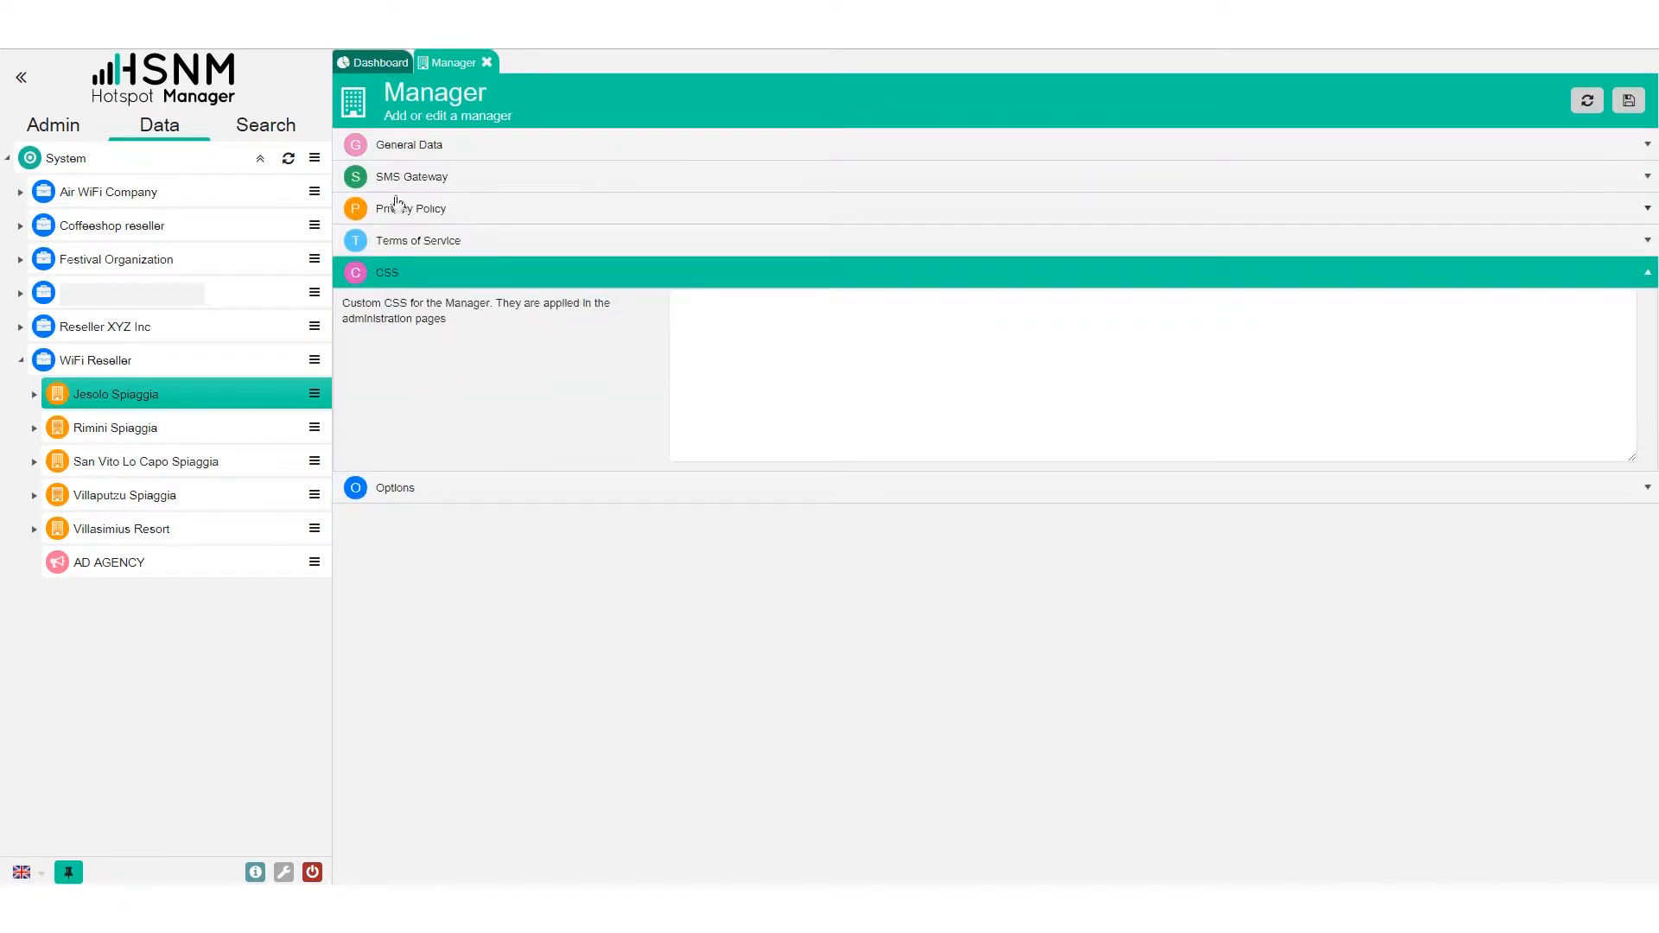
left_click(427, 212)
left_click(442, 179)
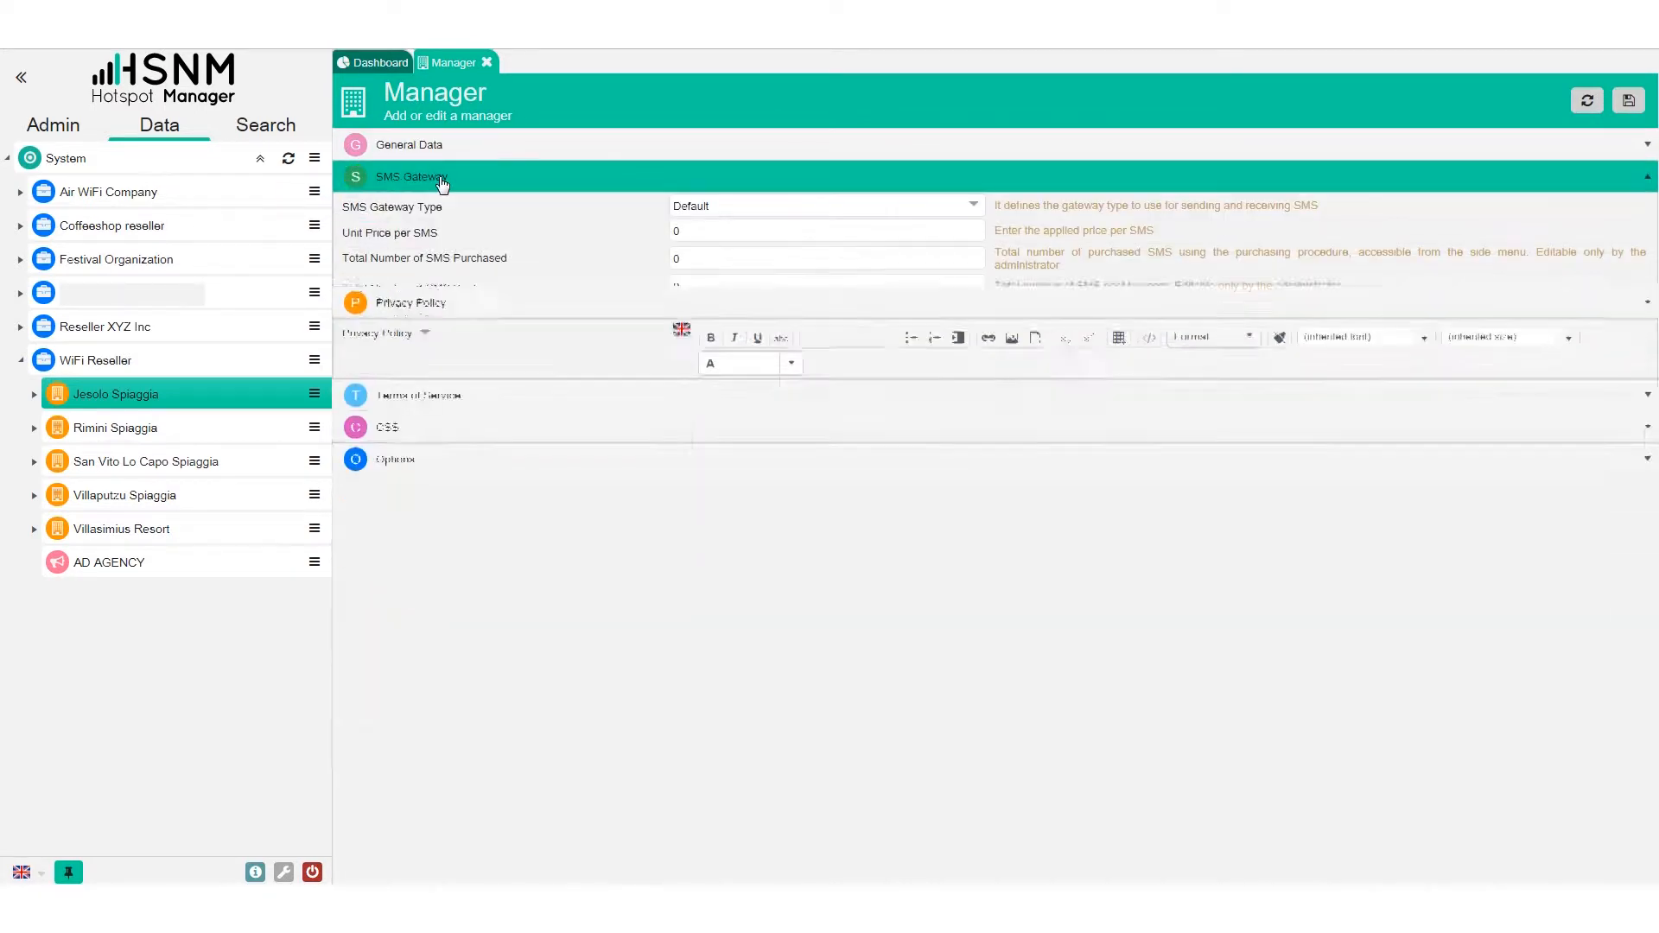
left_click(426, 352)
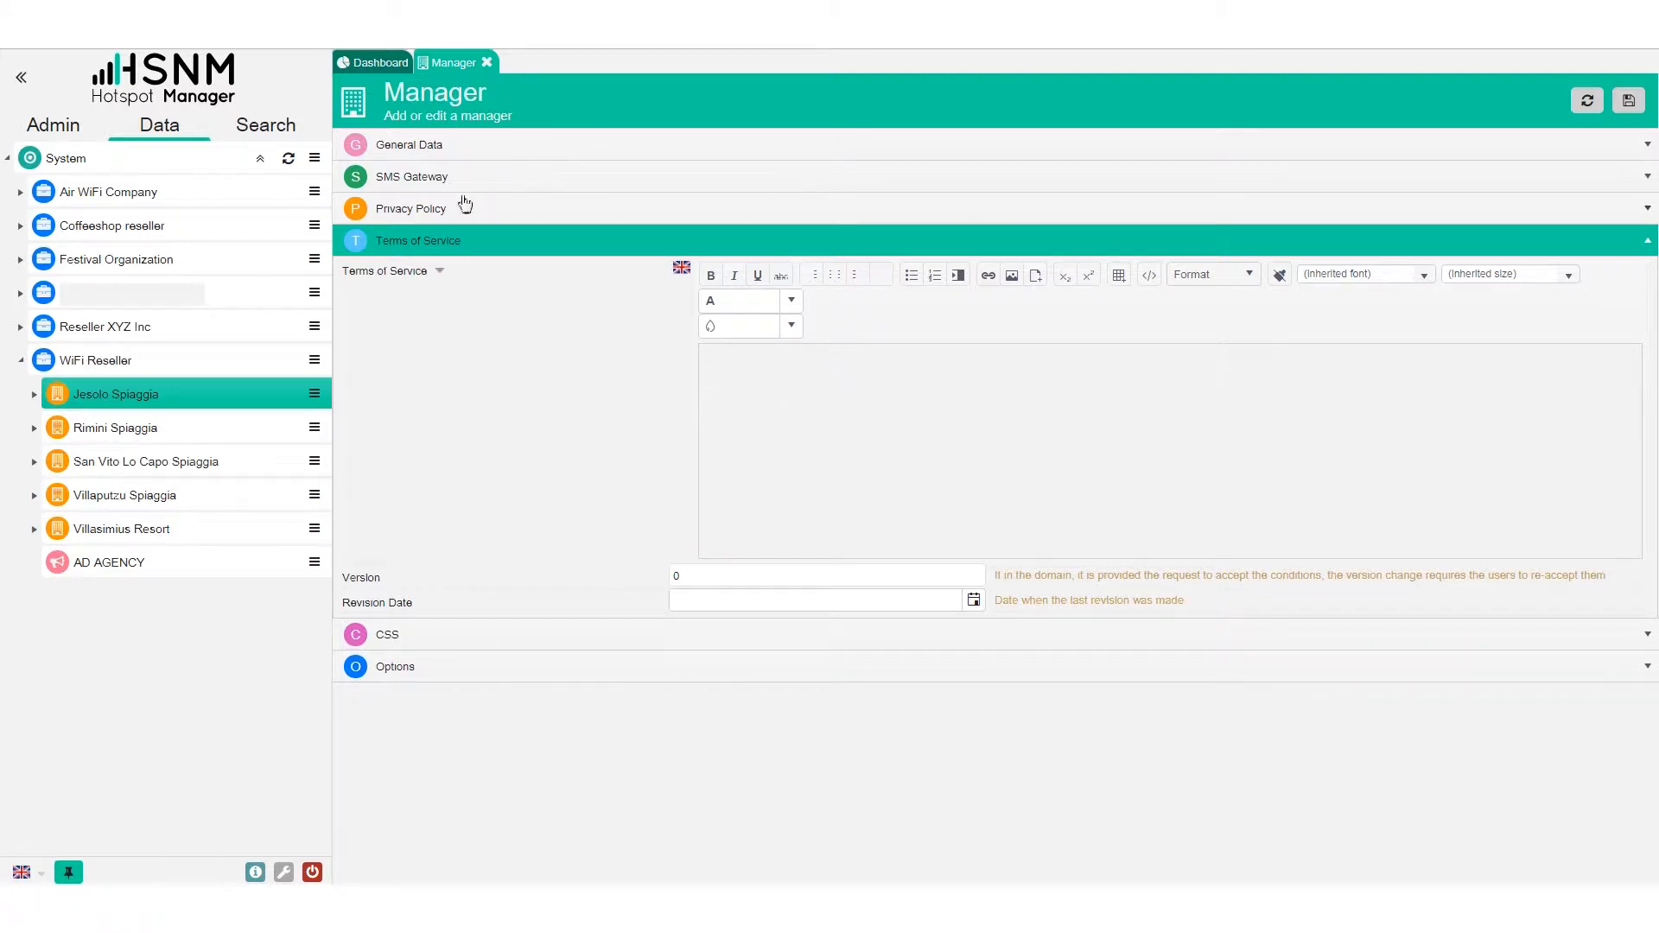
left_click(437, 181)
left_click(418, 149)
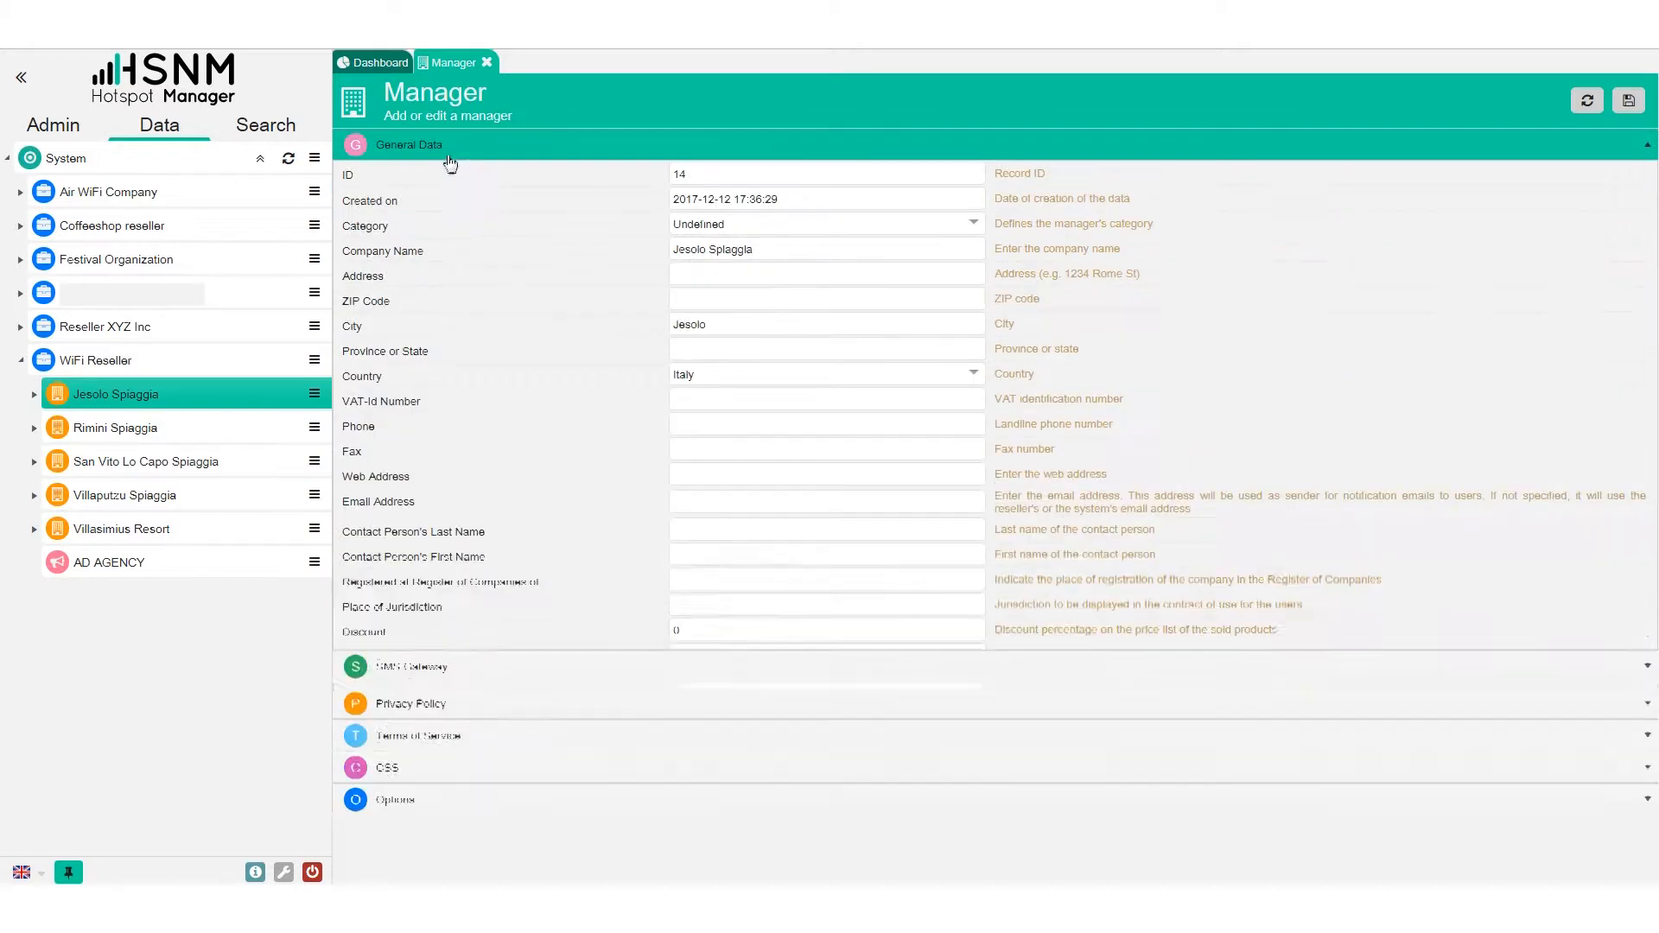
left_click(485, 63)
Expand Jesolo Spiaggia down to the Jesolo-PiazzaMazzini gateways, start adding a domain to the manager, and review its General Data
left_click(36, 396)
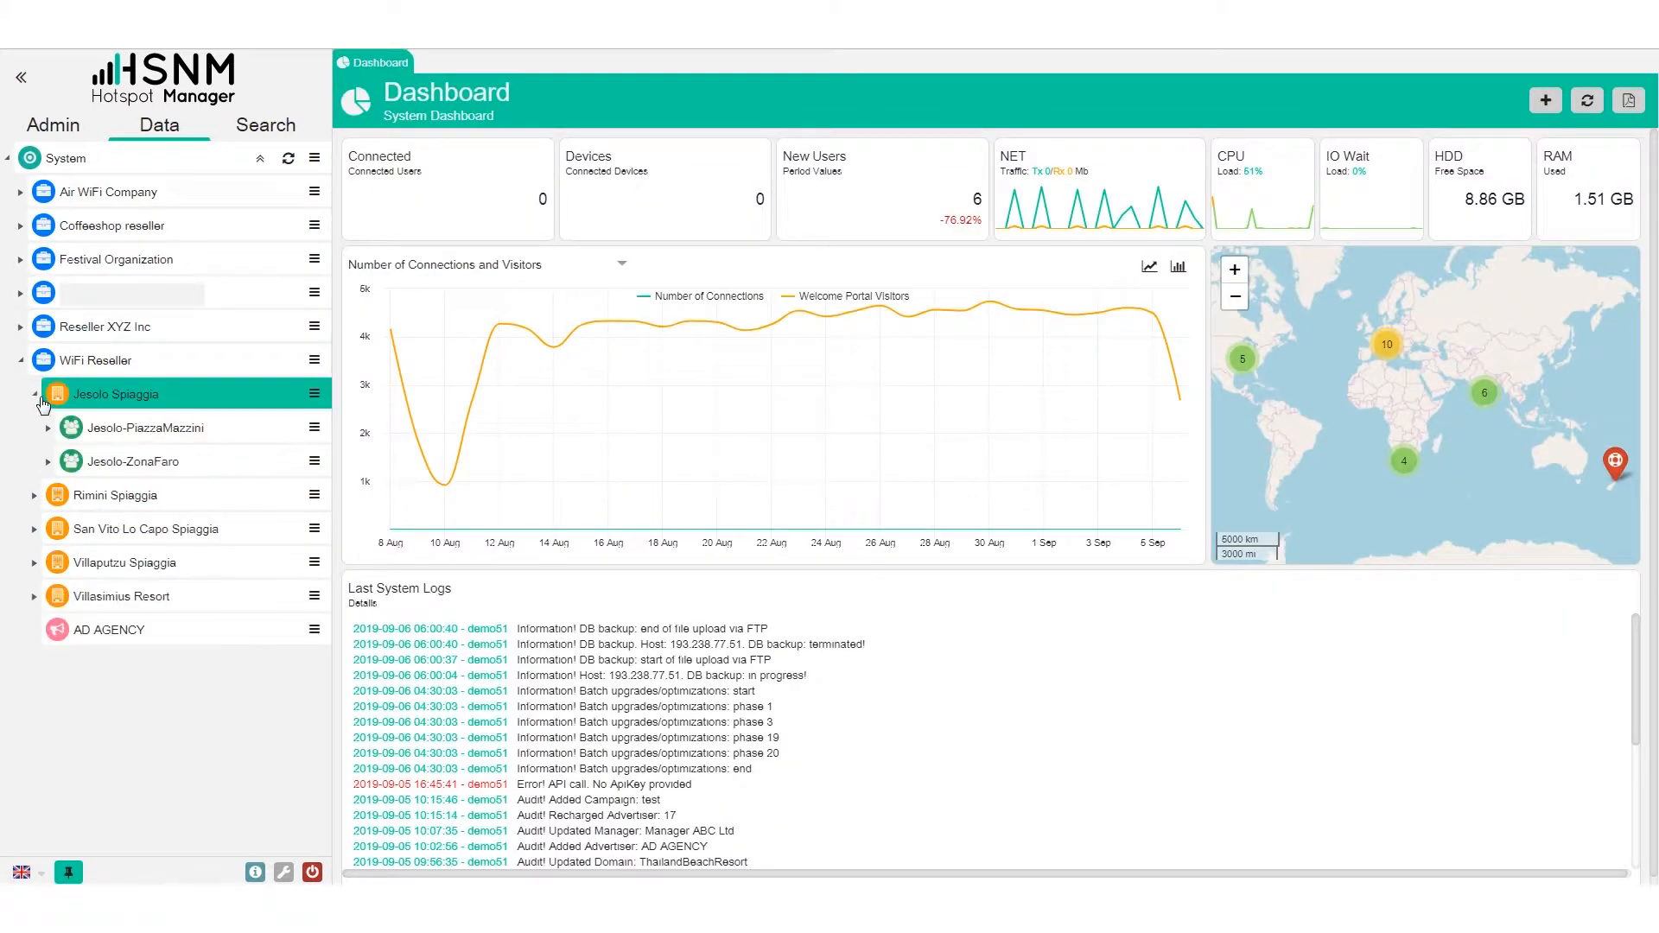
left_click(50, 428)
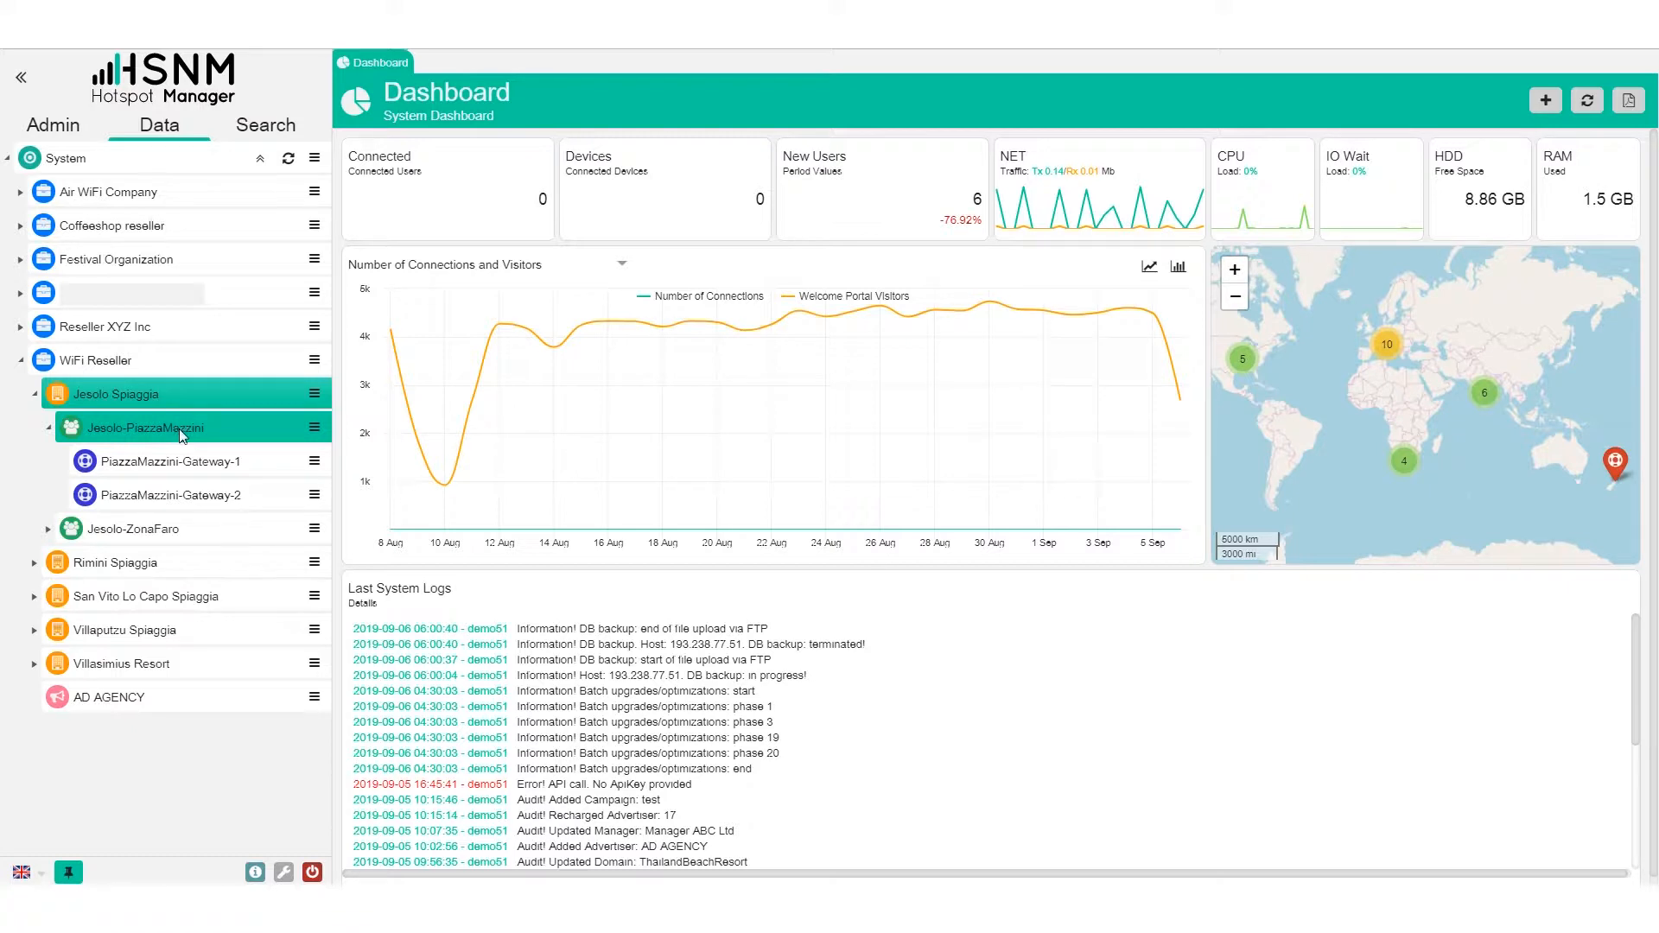
left_click(314, 393)
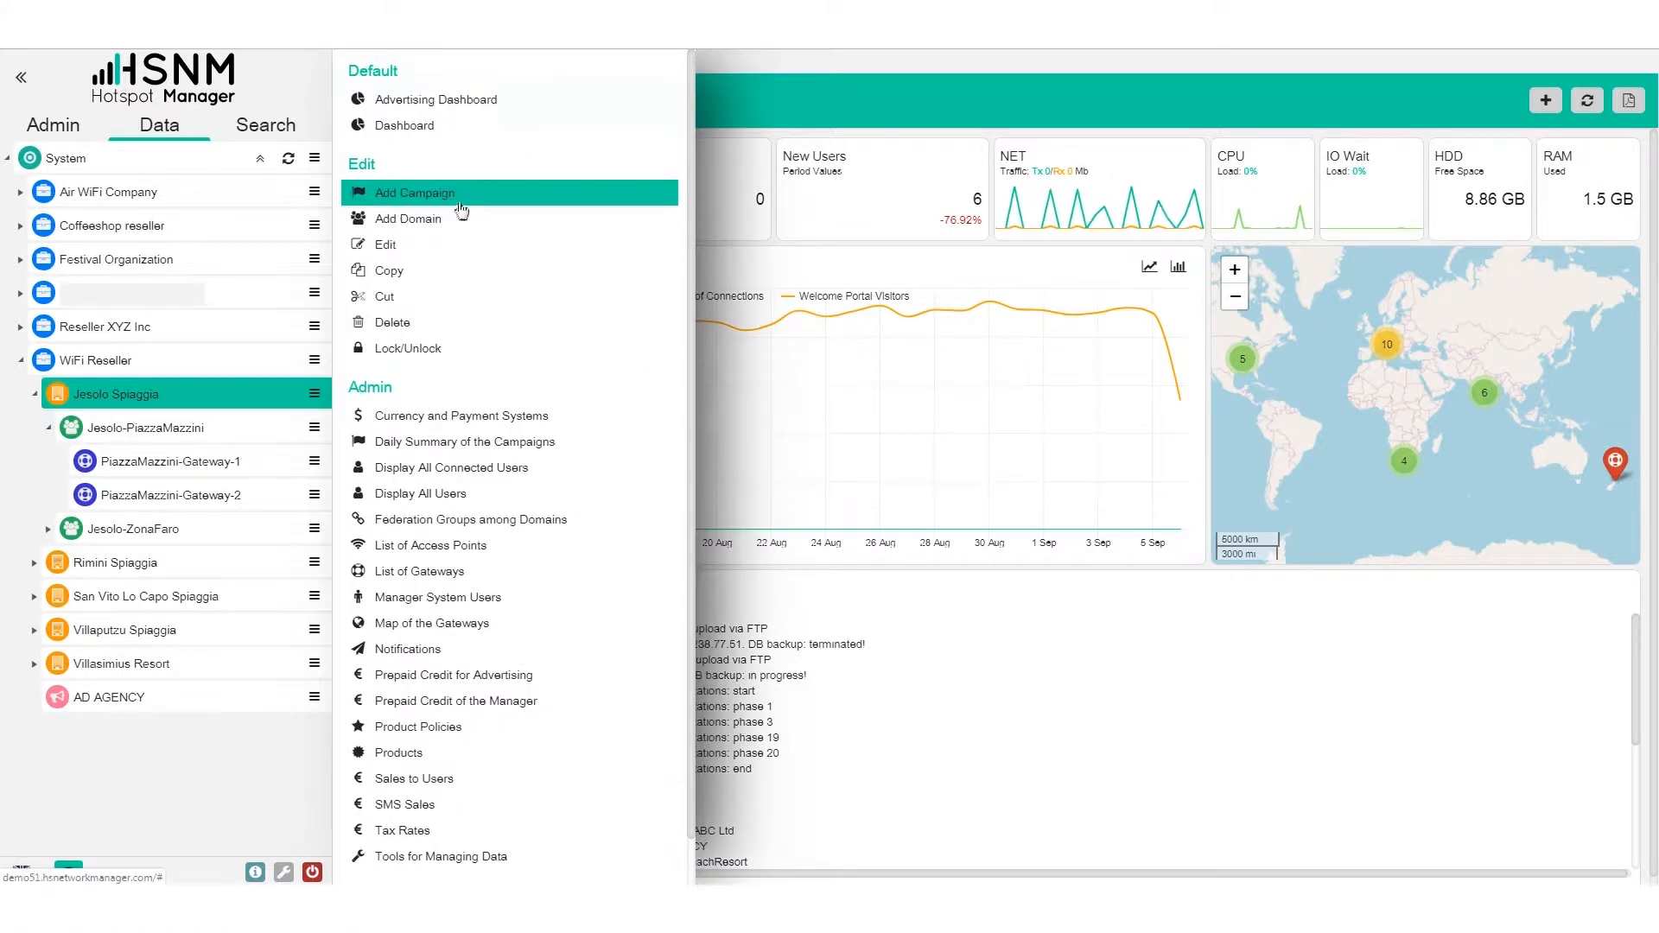
left_click(480, 227)
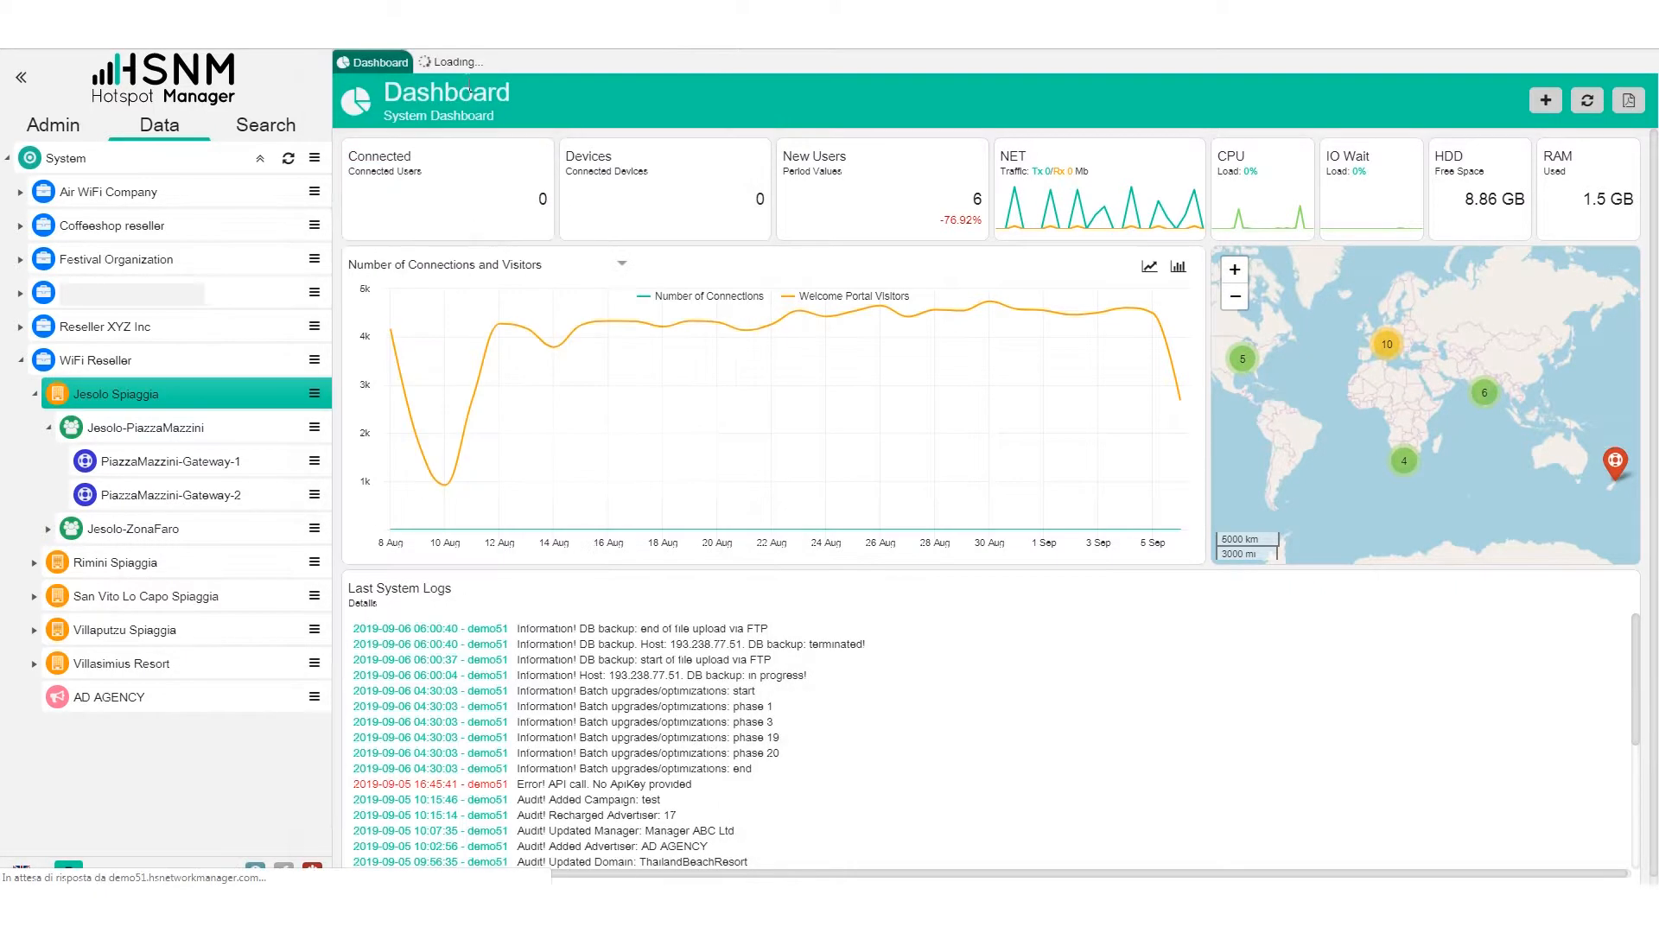
left_click(436, 149)
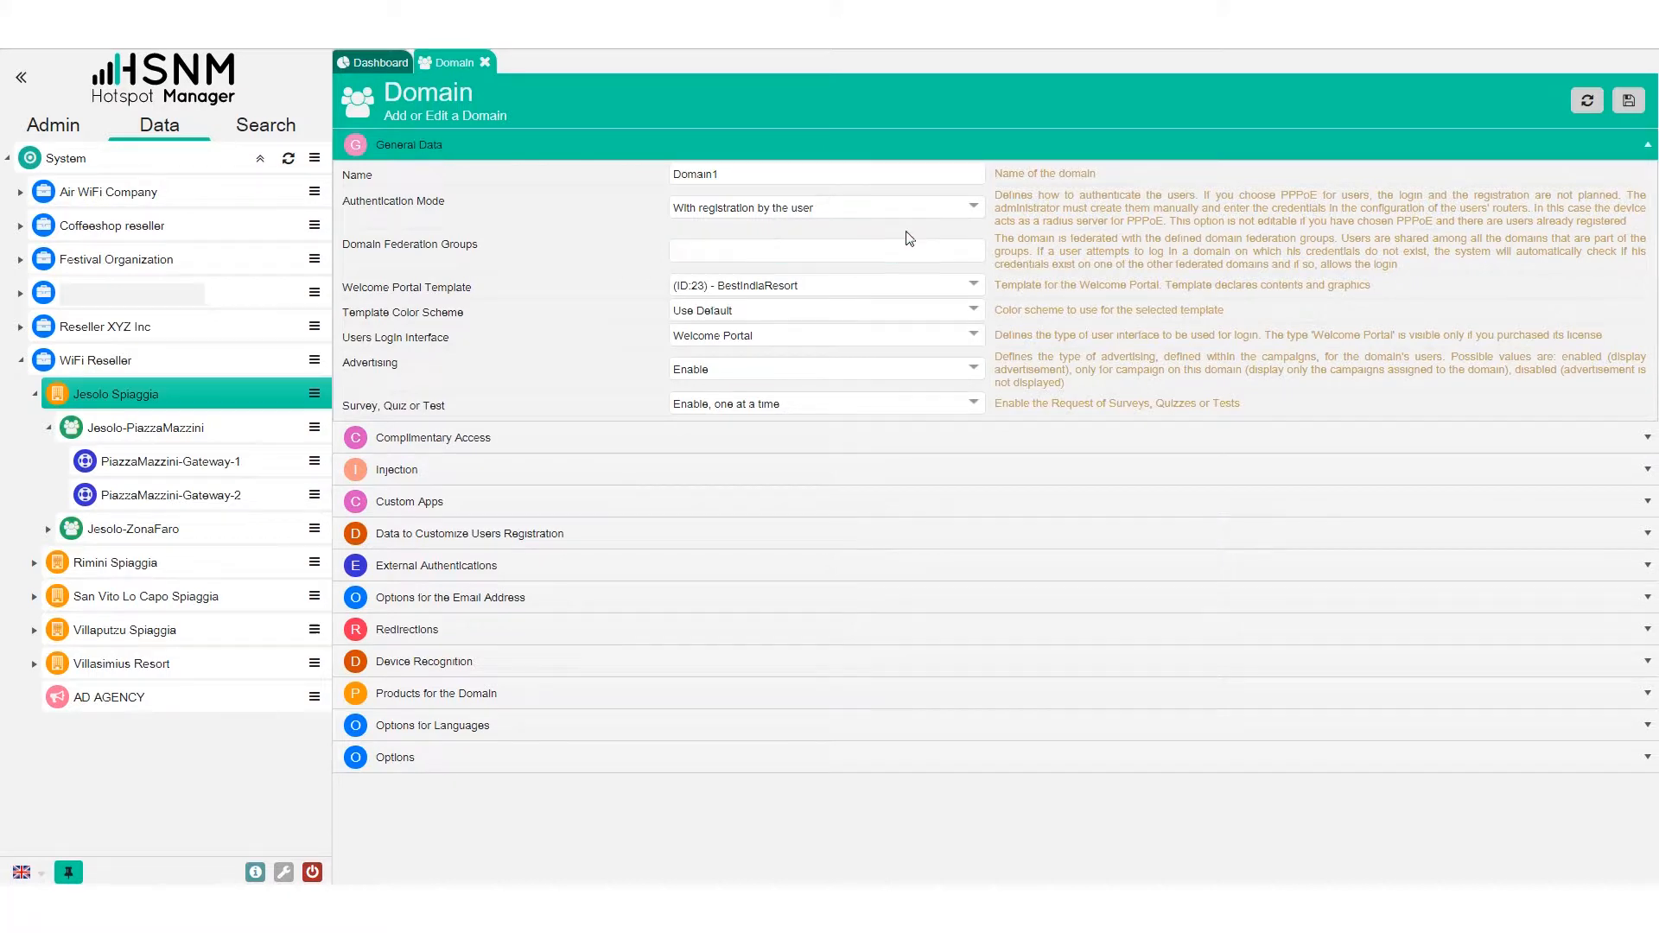
left_click(752, 177)
double_click(711, 177)
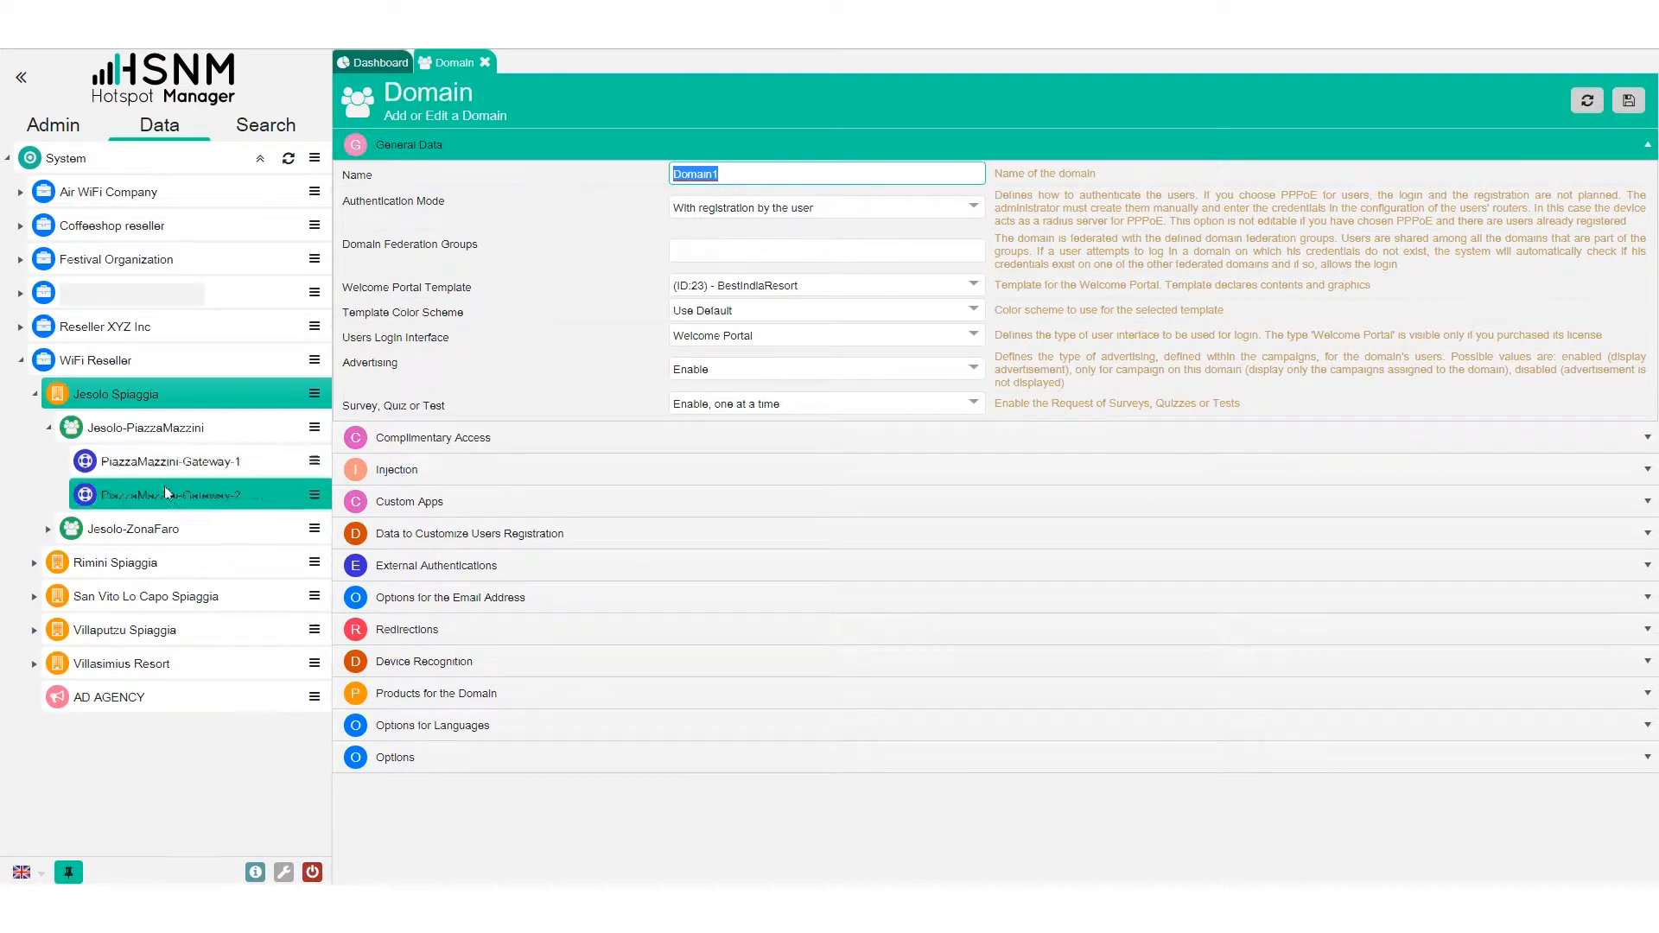
Look at the actions for the Jesolo-PiazzaMazzini domain, and open PiazzaMazzini-Gateway-1 for editing with its General Data expanded
left_click(315, 428)
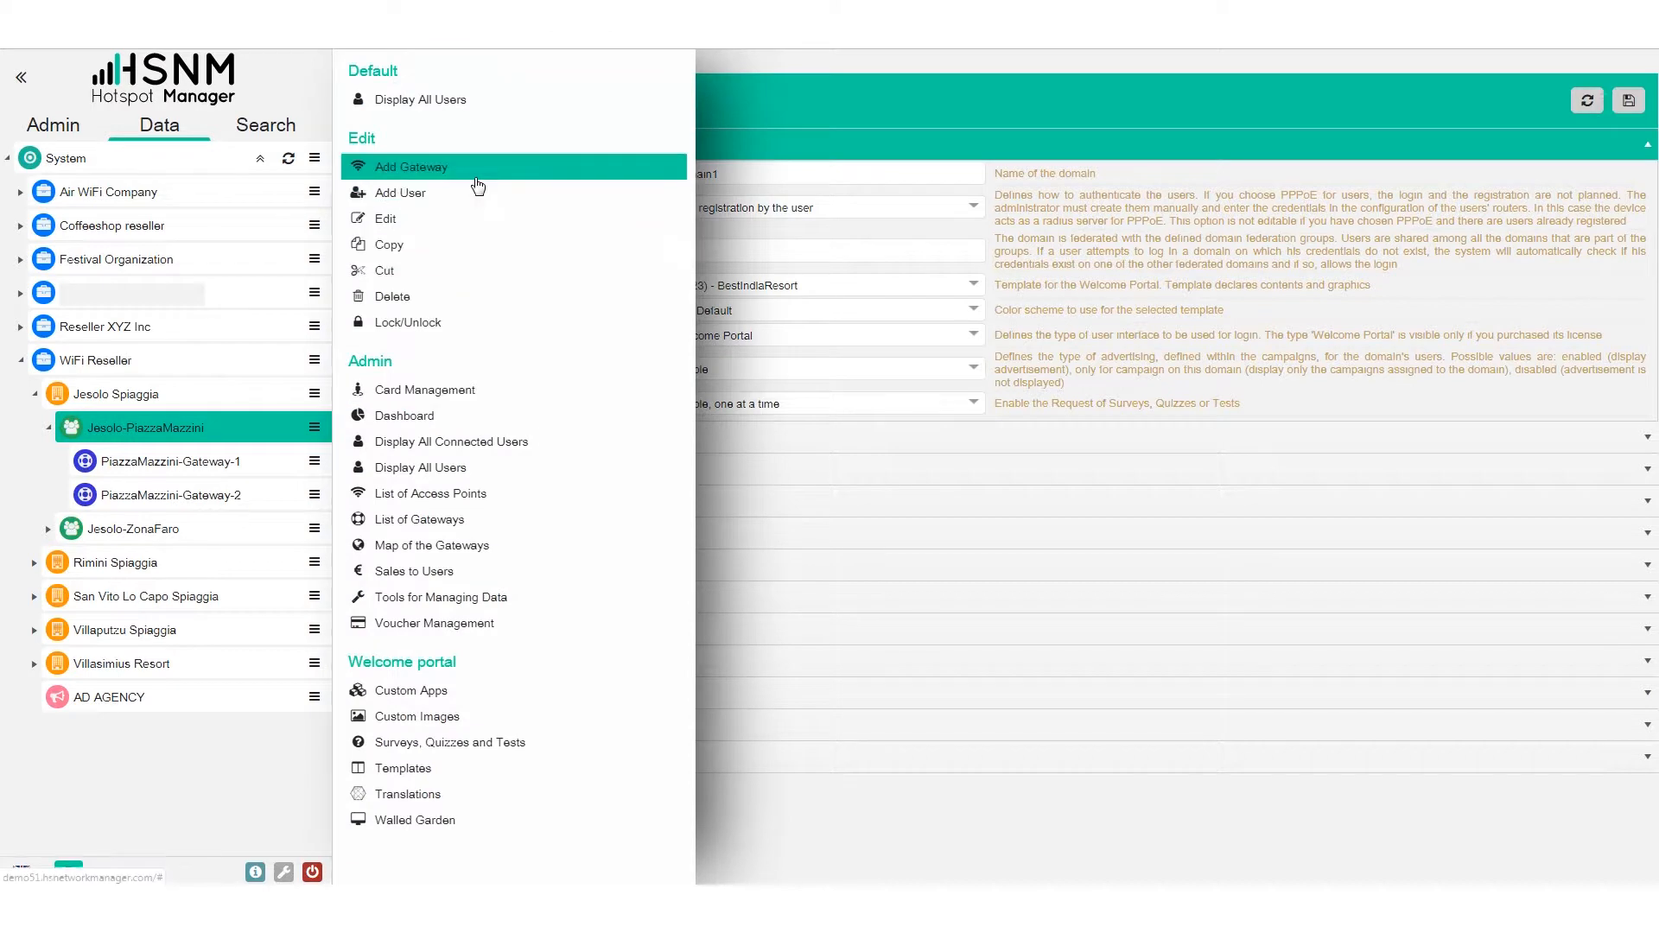
left_click(315, 461)
left_click(508, 227)
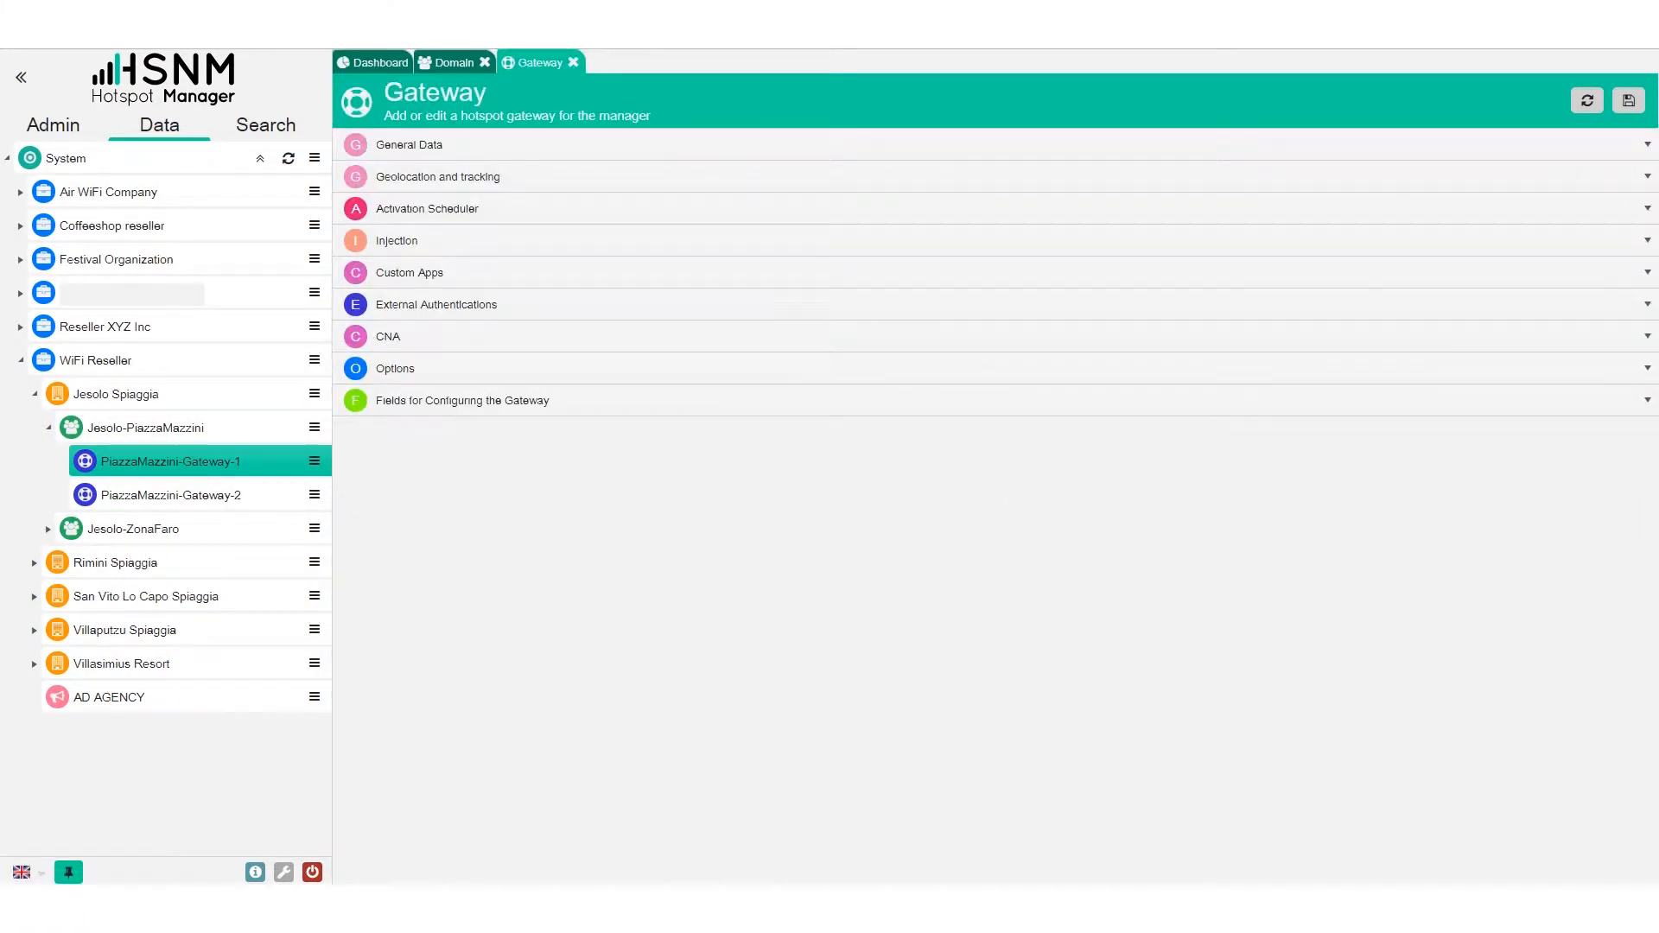
left_click(409, 147)
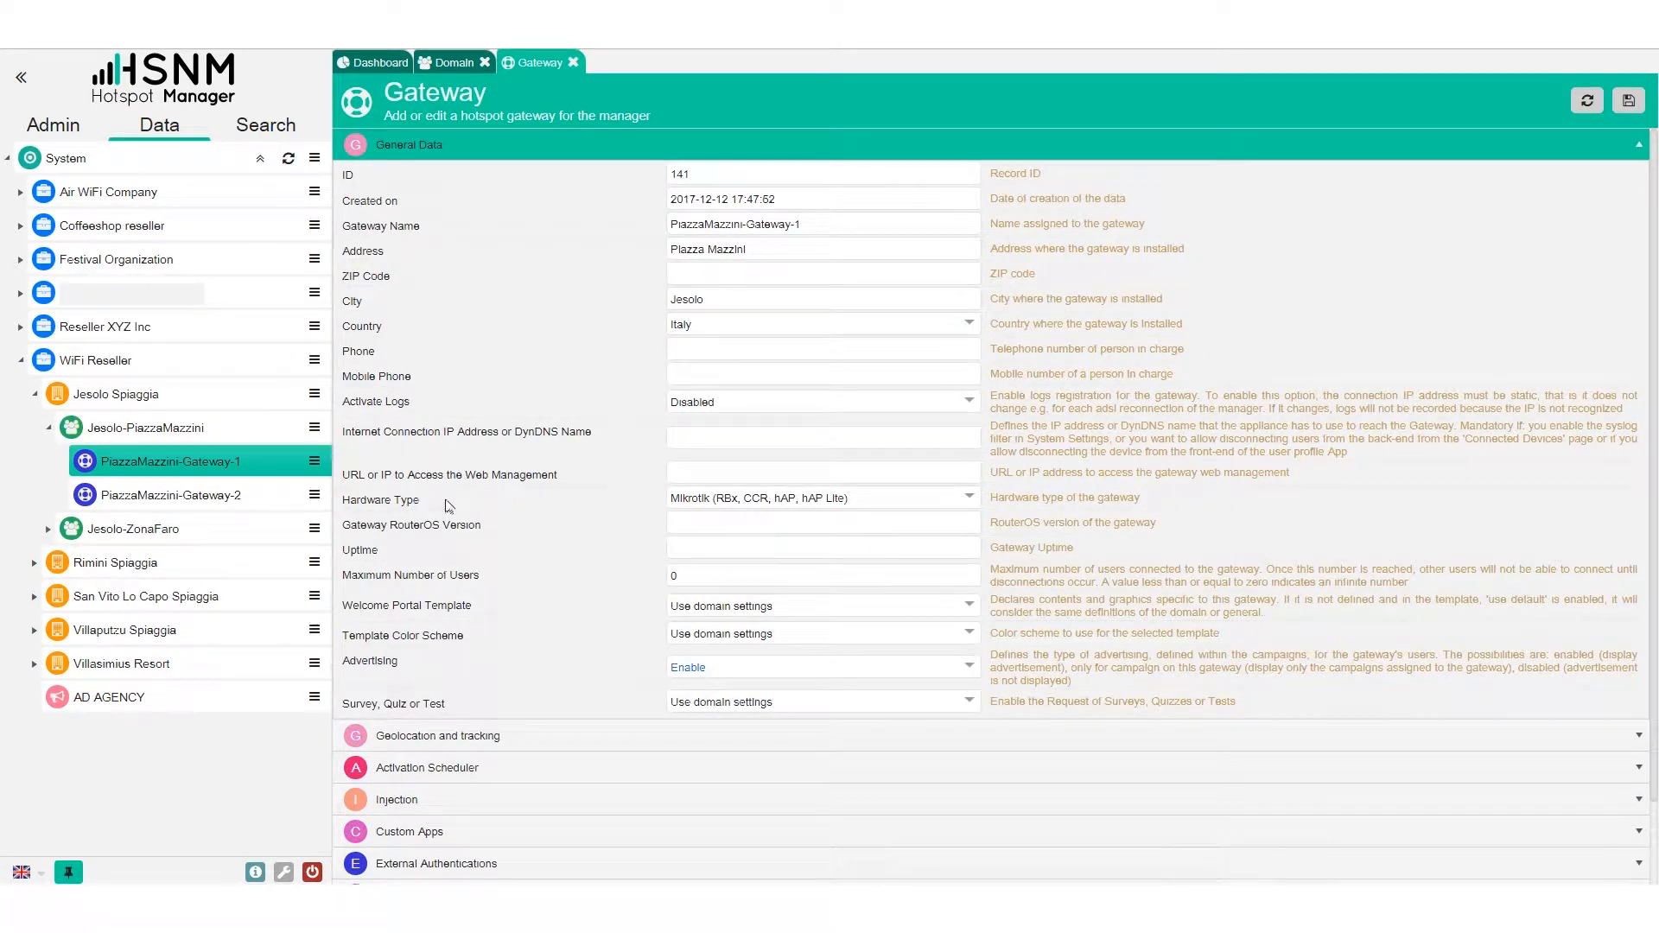
Examine the Hardware Type choices of the gateway without changing the selection, and look over the remaining General Data fields and sections
left_click_drag(421, 502, 350, 502)
left_click(788, 499)
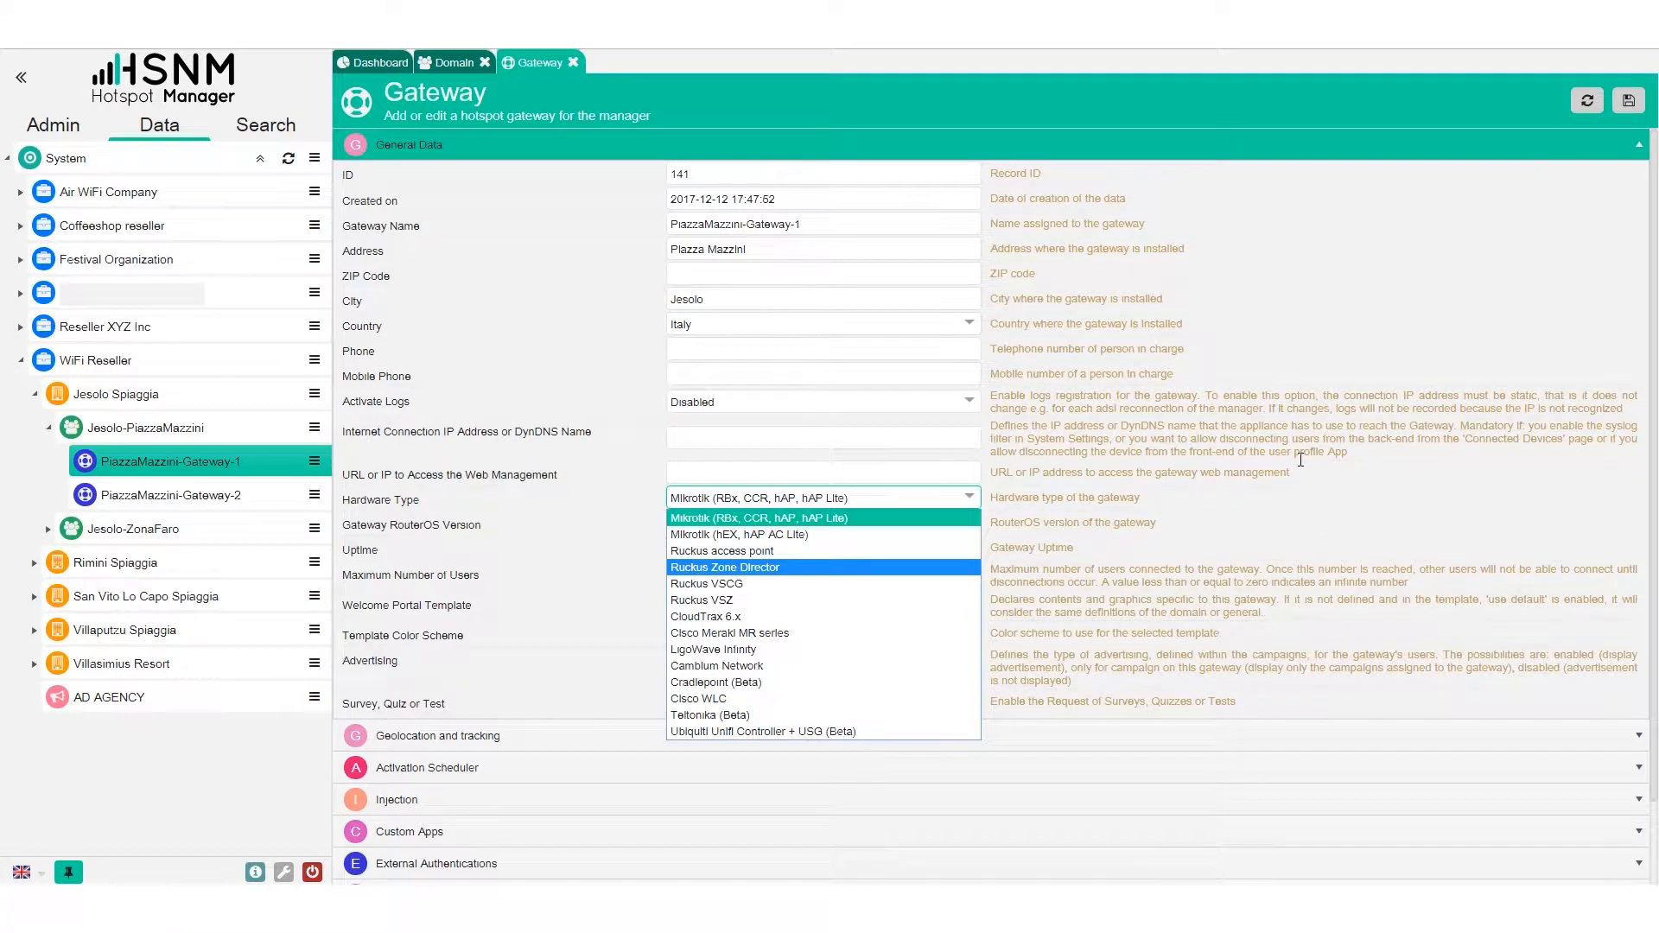
left_click(1188, 471)
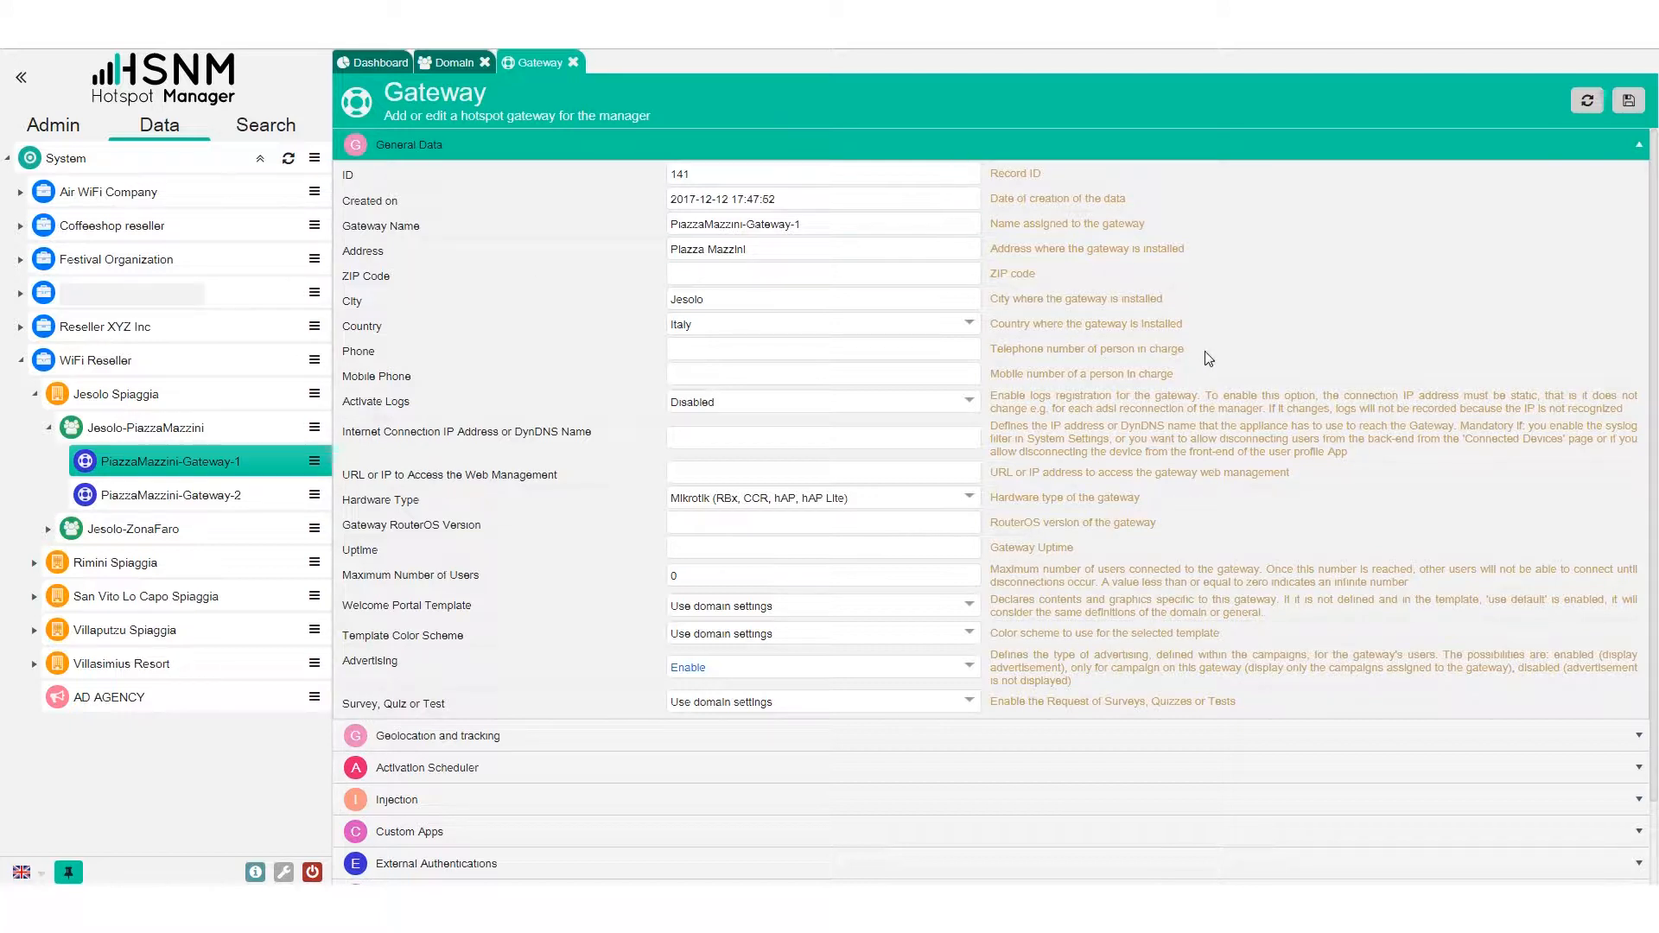
scroll(1309, 390, "down", 1)
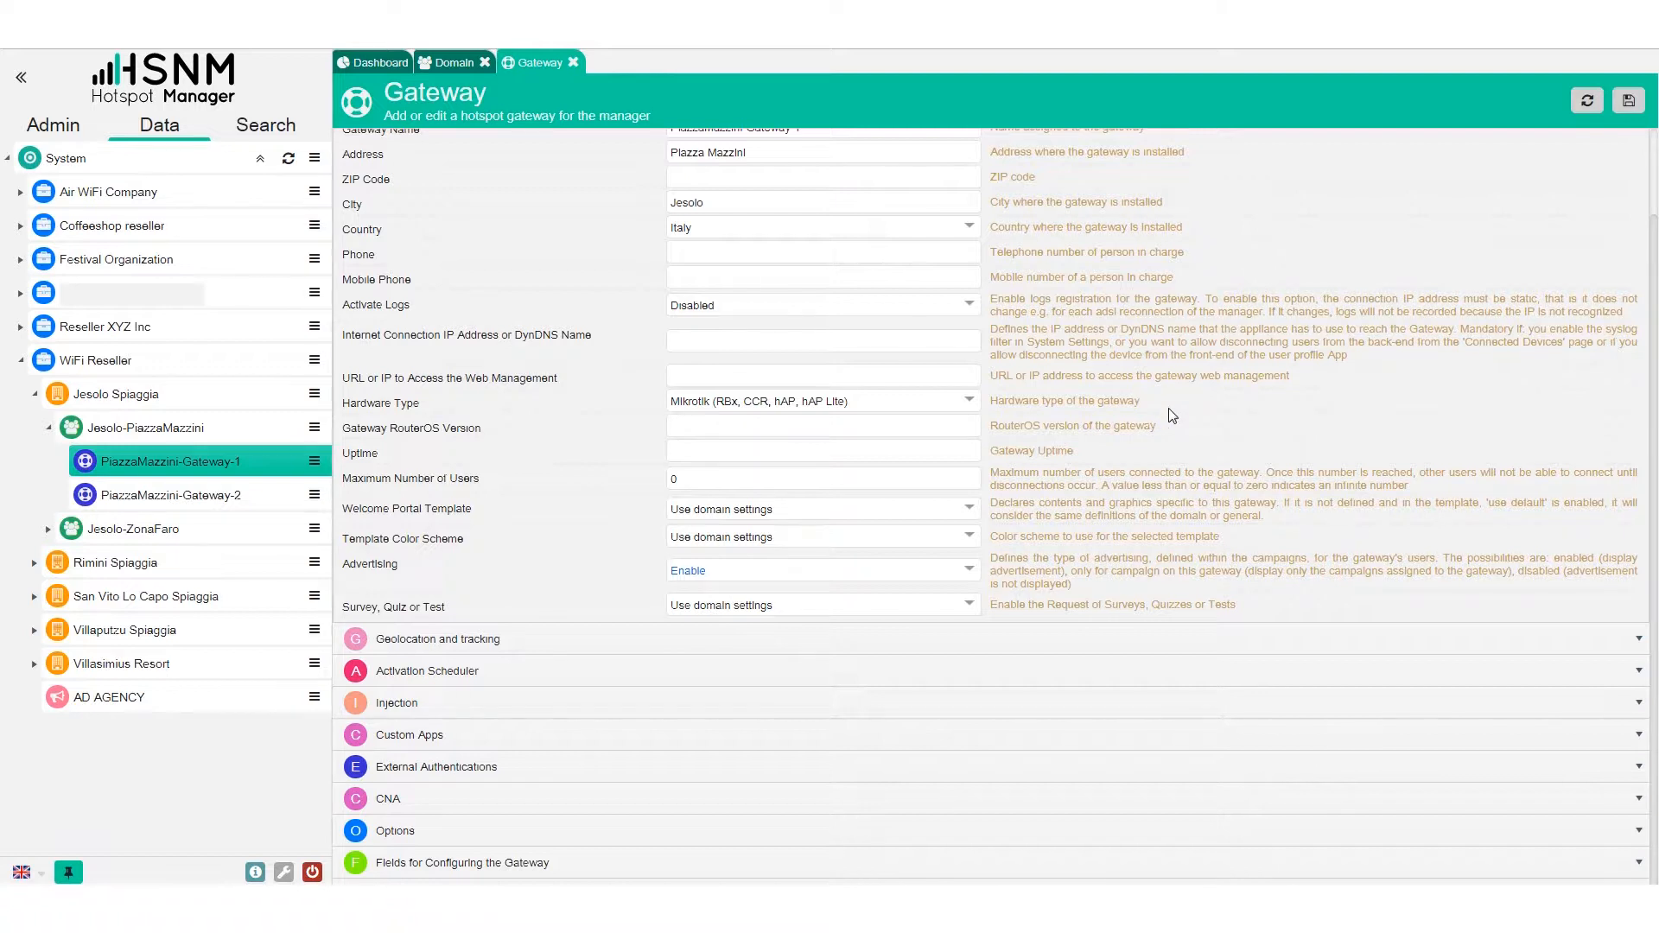
Examine the Fields for Configuring the Gateway, including the Authentication Options, Wireless, Wan and Hotspot settings, and collapse the section
scroll(1168, 409, "up", 1)
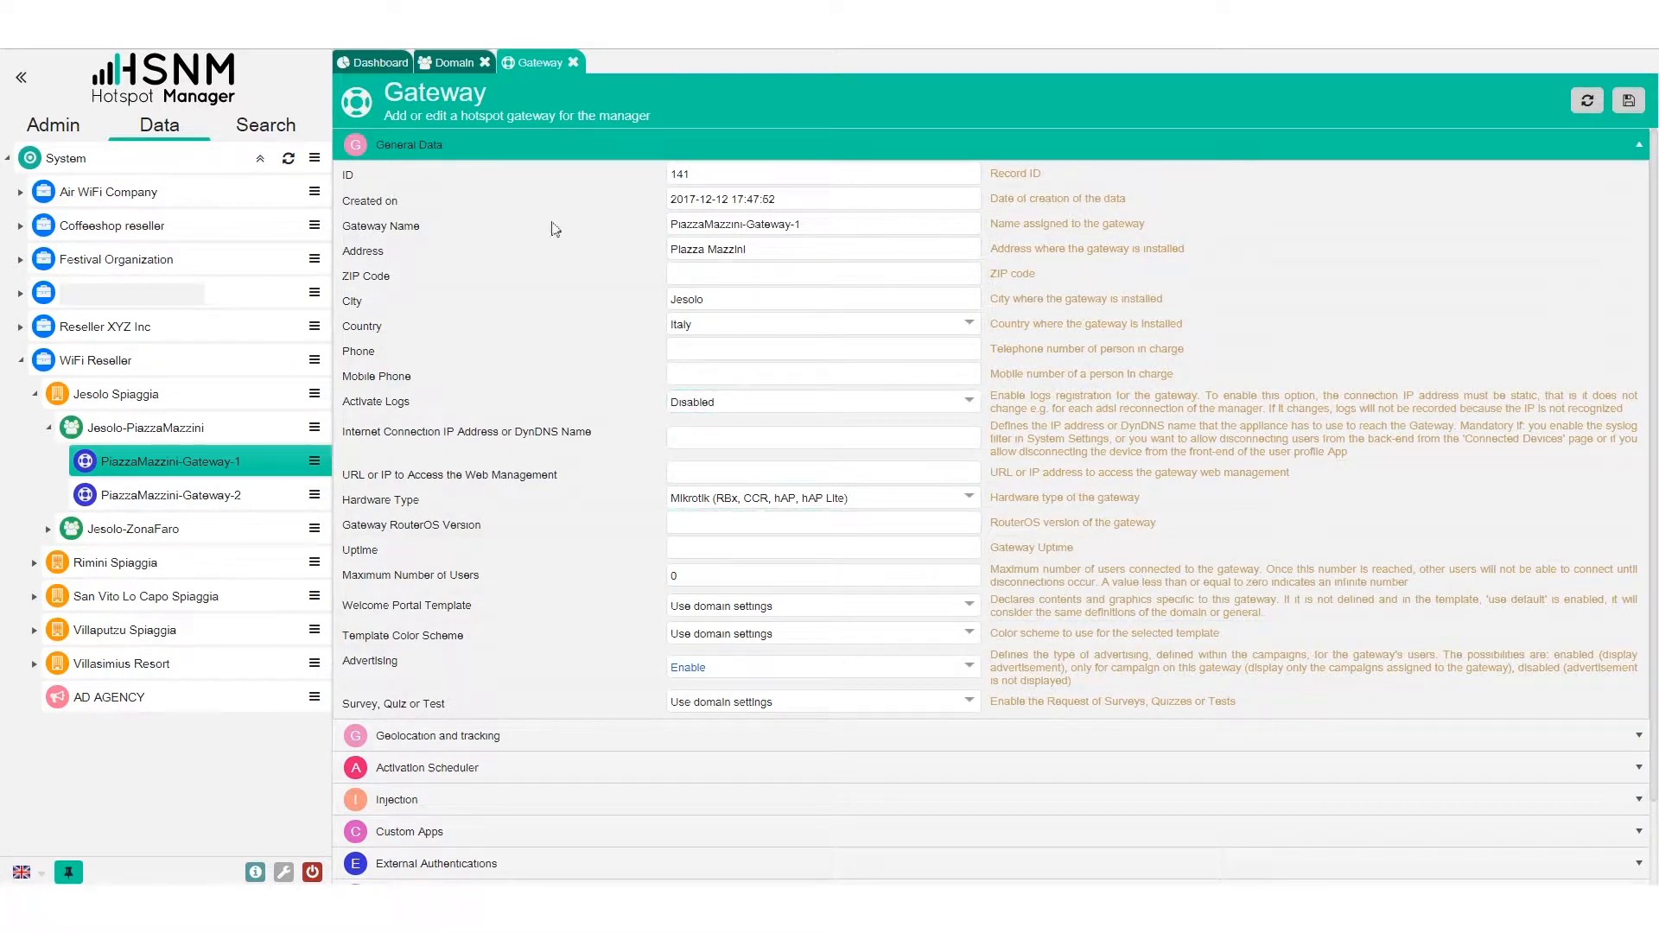
scroll(607, 449, "down", 1)
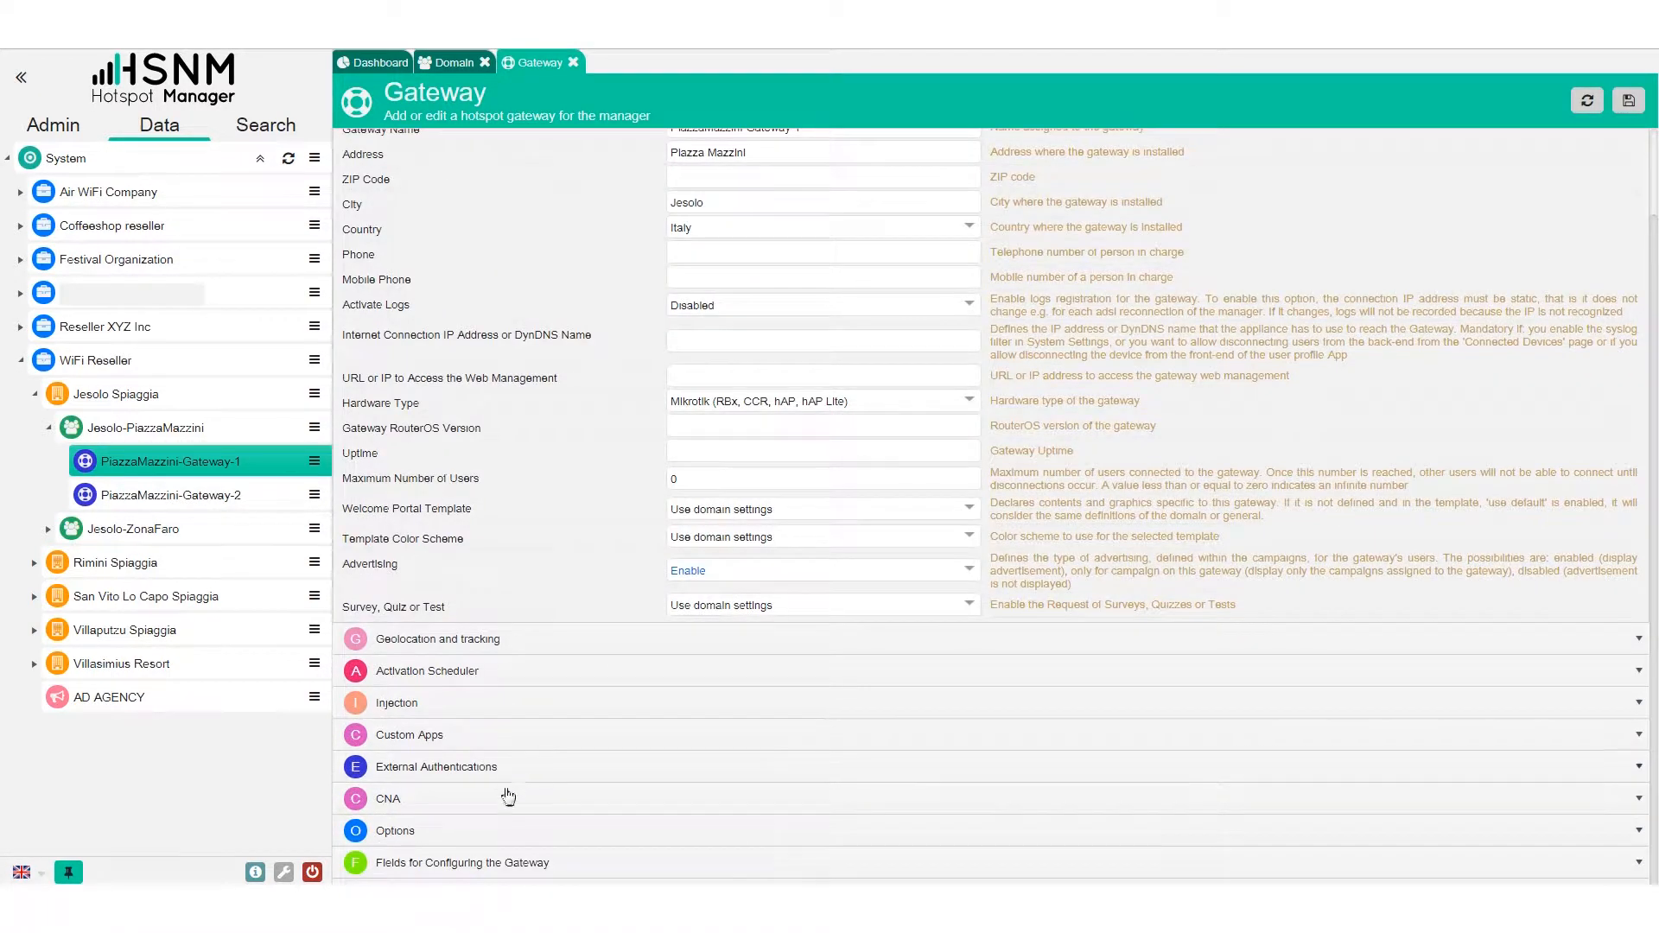
left_click(494, 863)
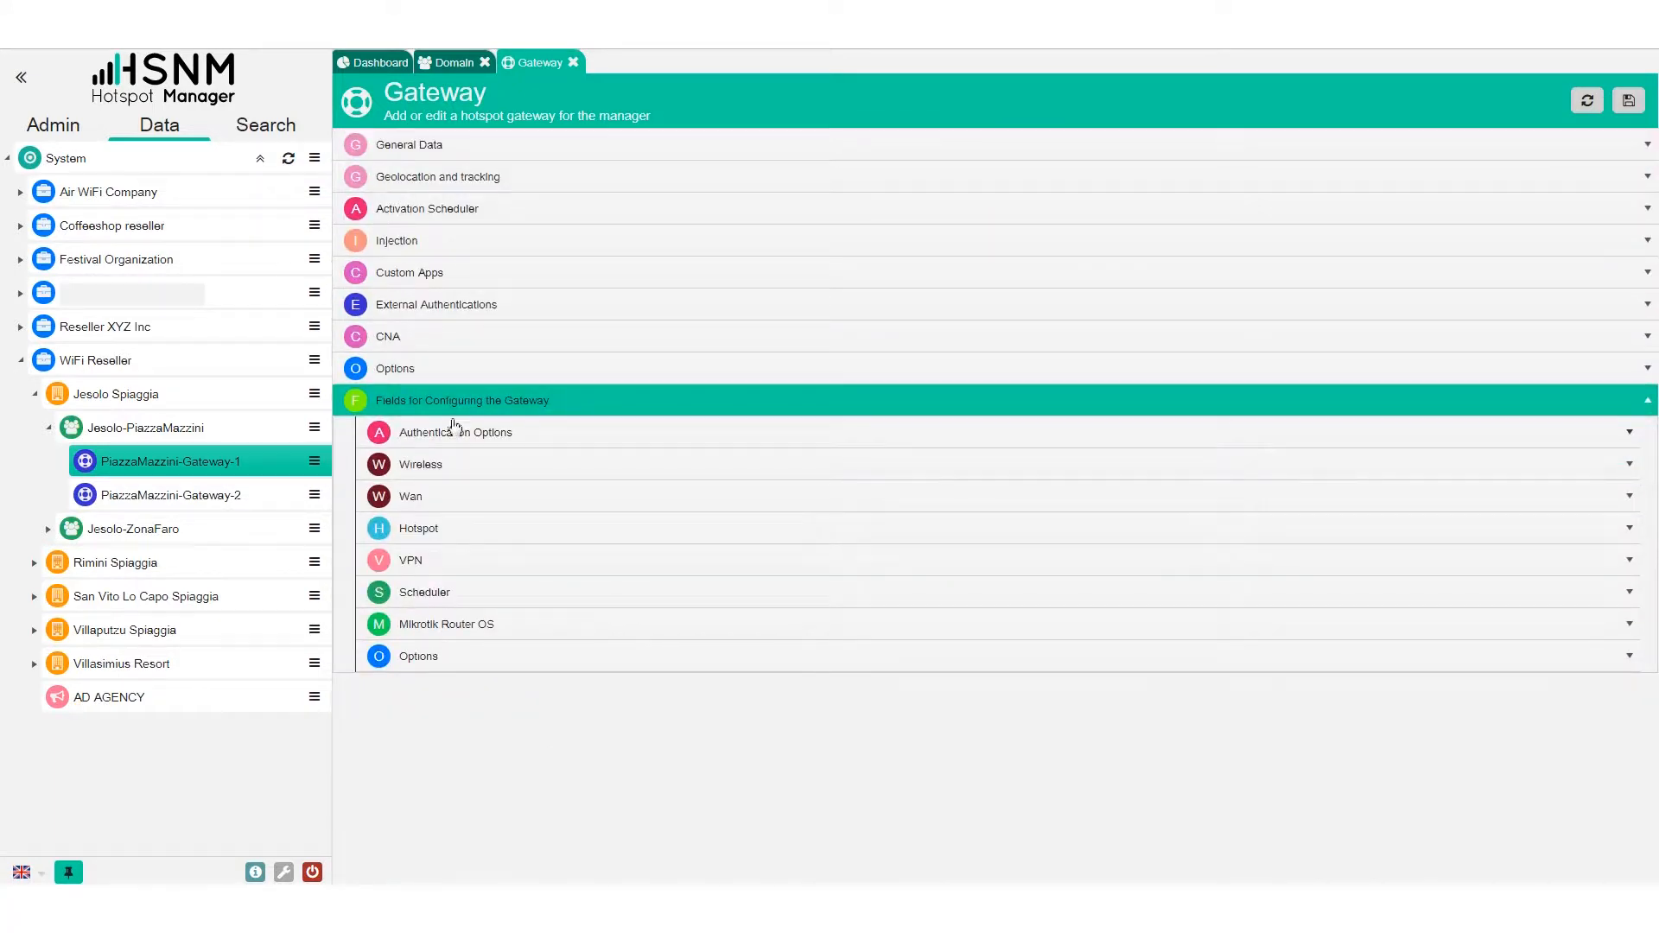
left_click(513, 439)
left_click(449, 516)
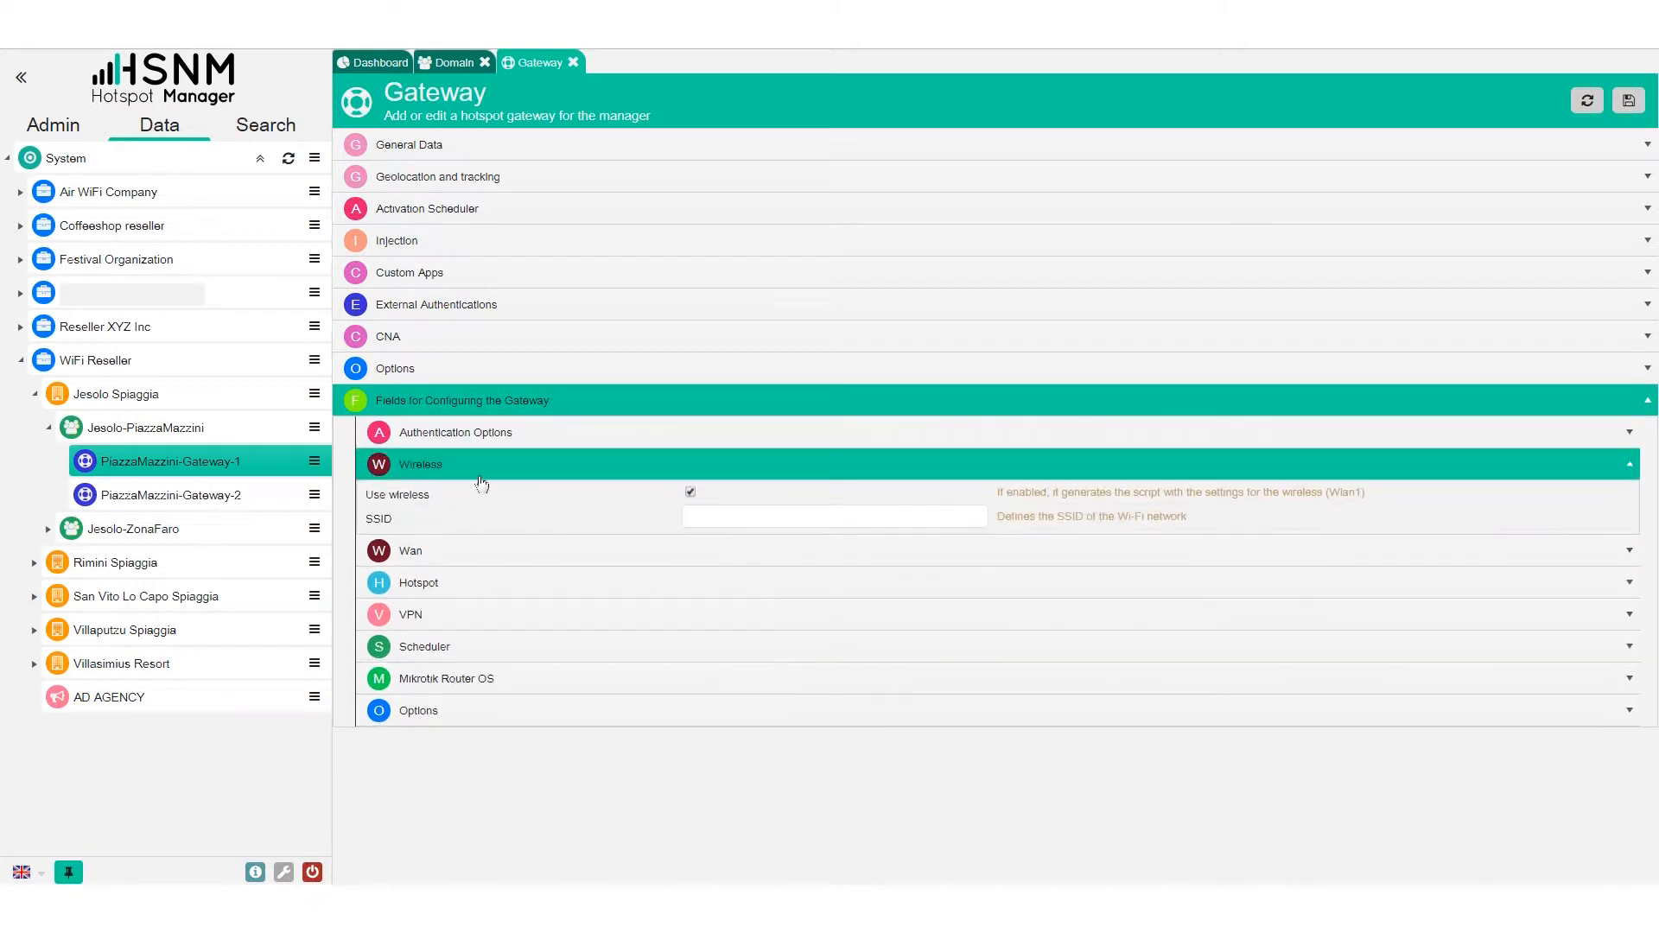
left_click(480, 546)
scroll(475, 514, "down", 1)
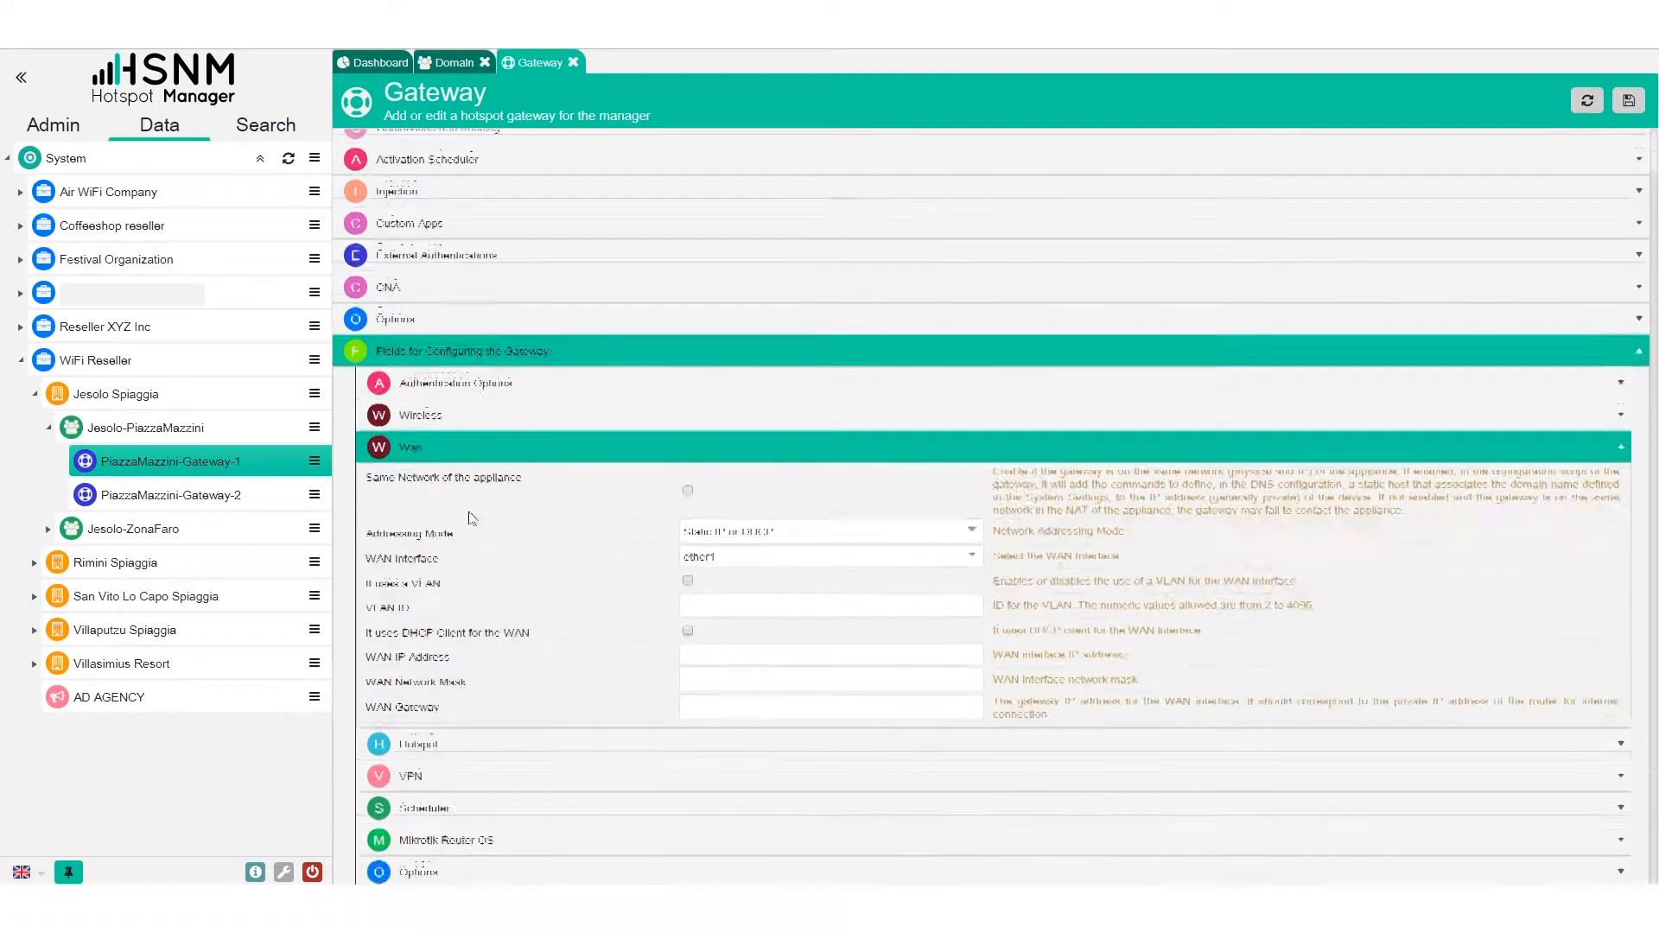
left_click(473, 739)
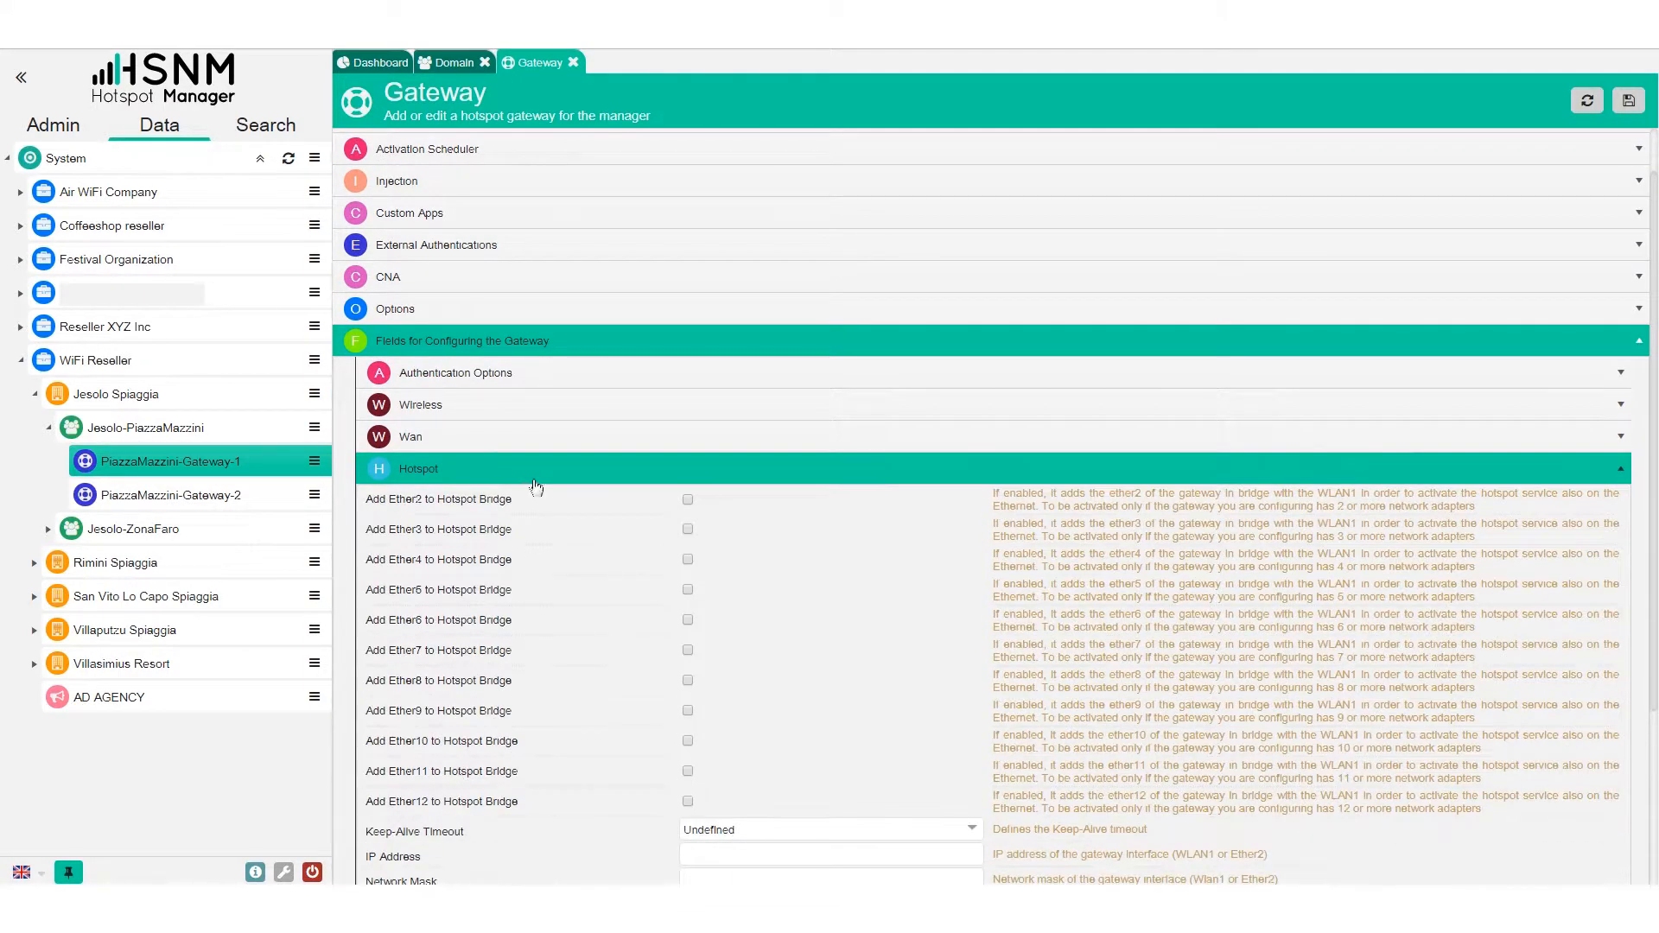
left_click(474, 436)
left_click(478, 405)
left_click(478, 407)
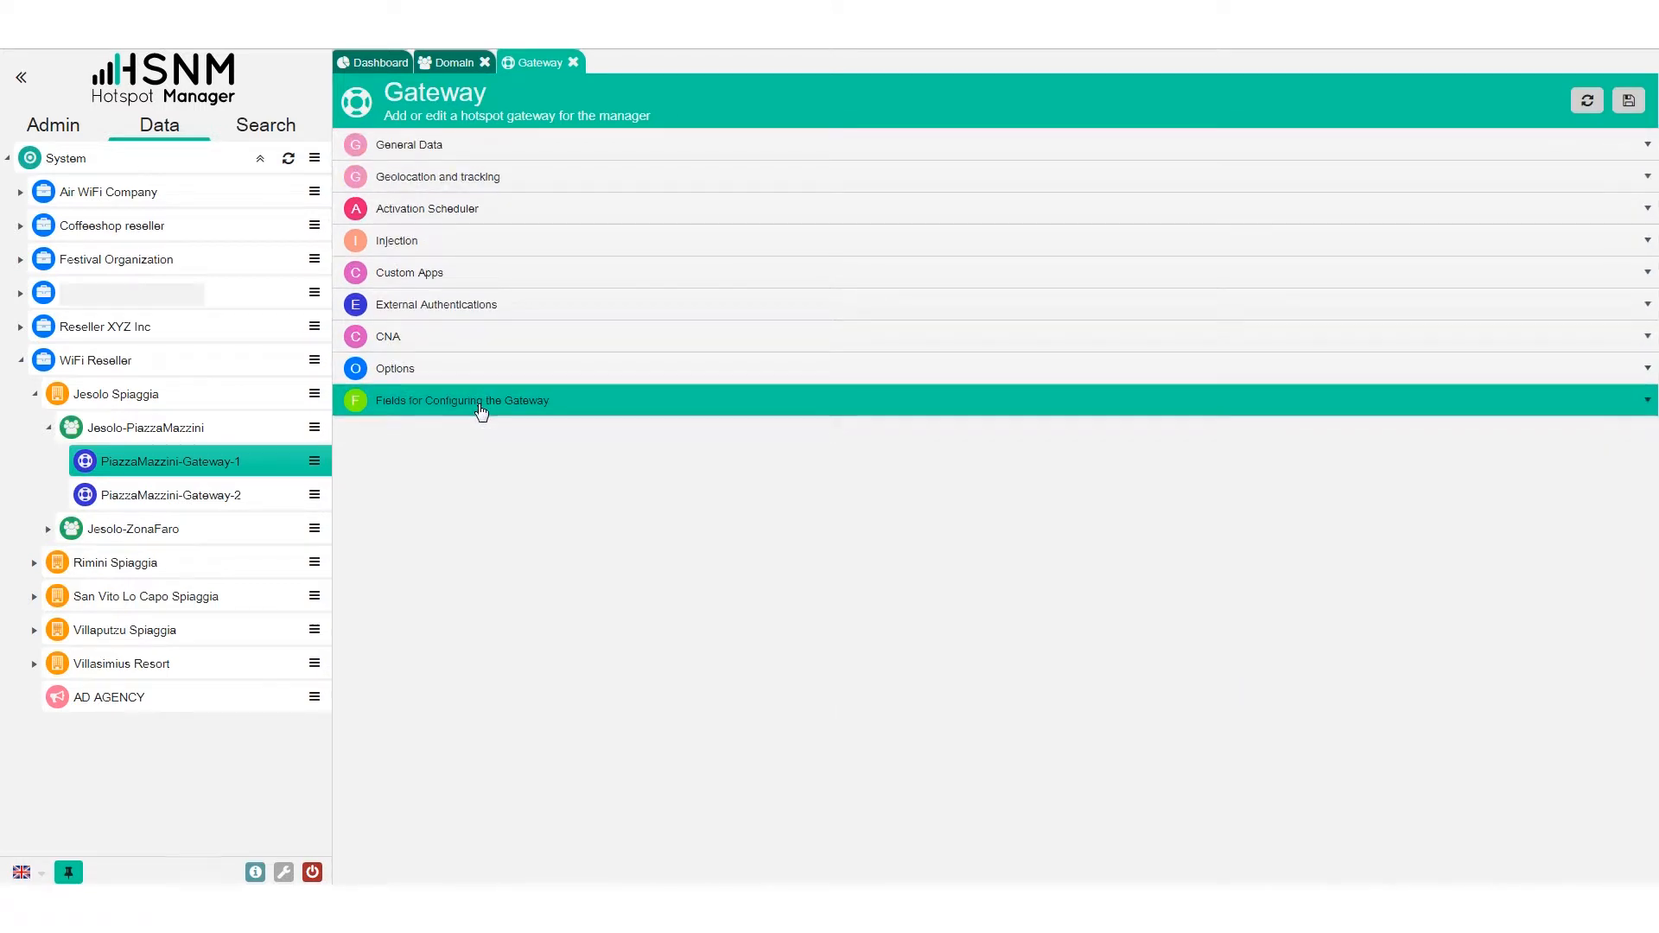
Look over the actions for PiazzaMazzini-Gateway-1, and switch the tree from WiFi Reseller to Festival Organization, expanded down to FestivalDomain's gateway
left_click(318, 465)
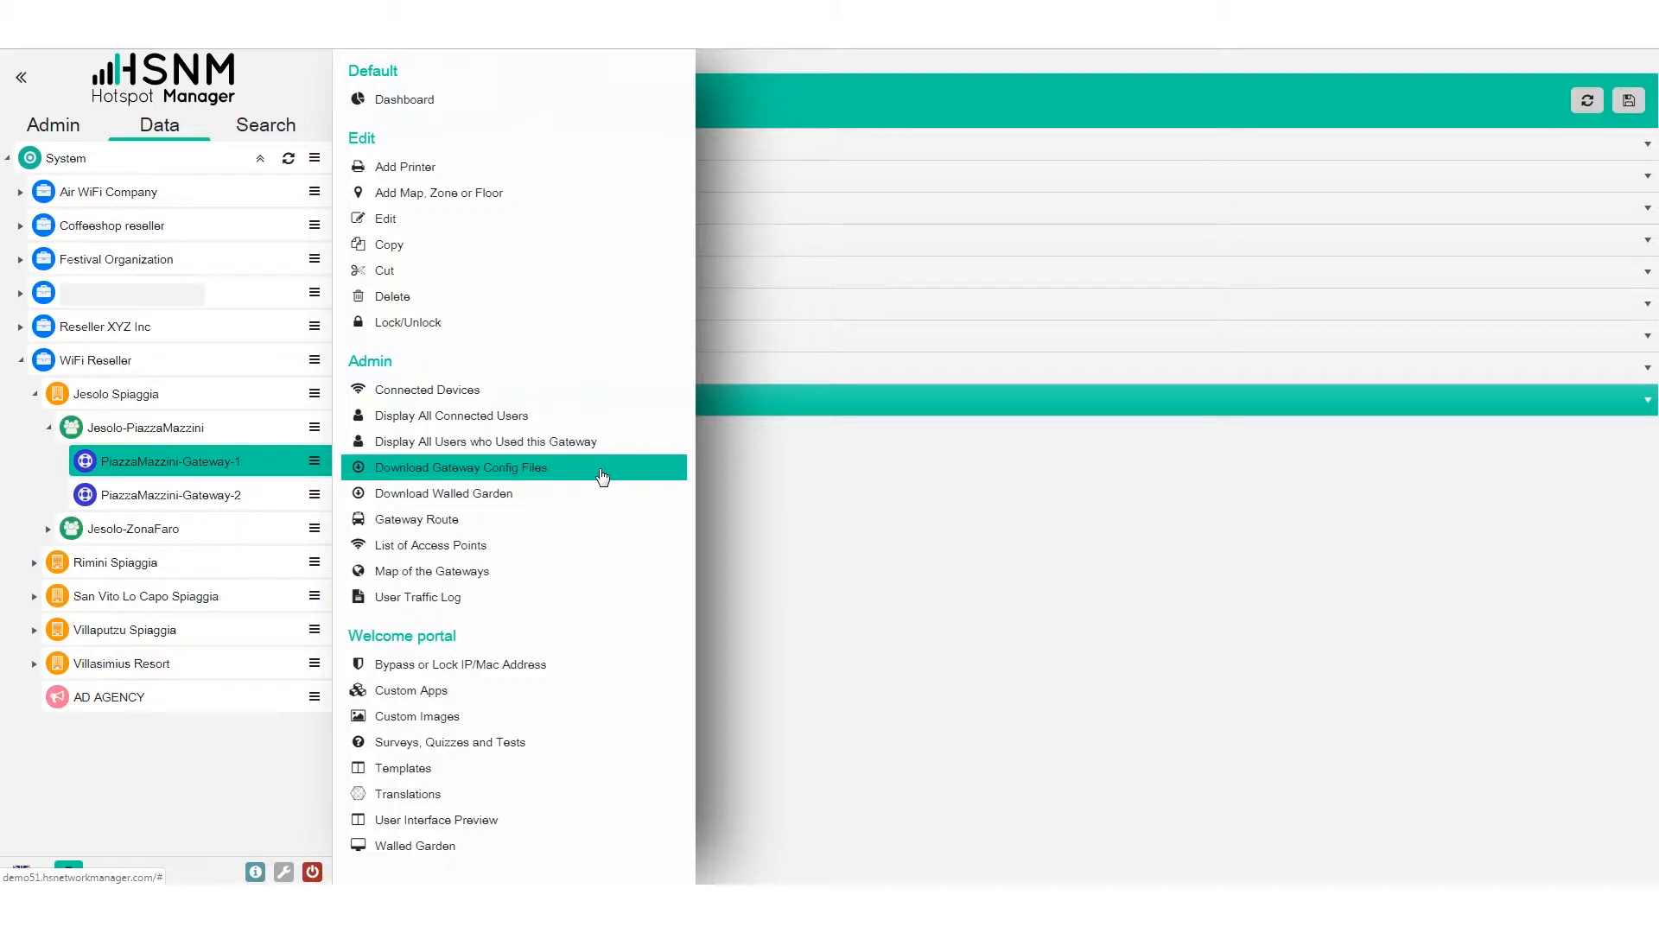
left_click(27, 366)
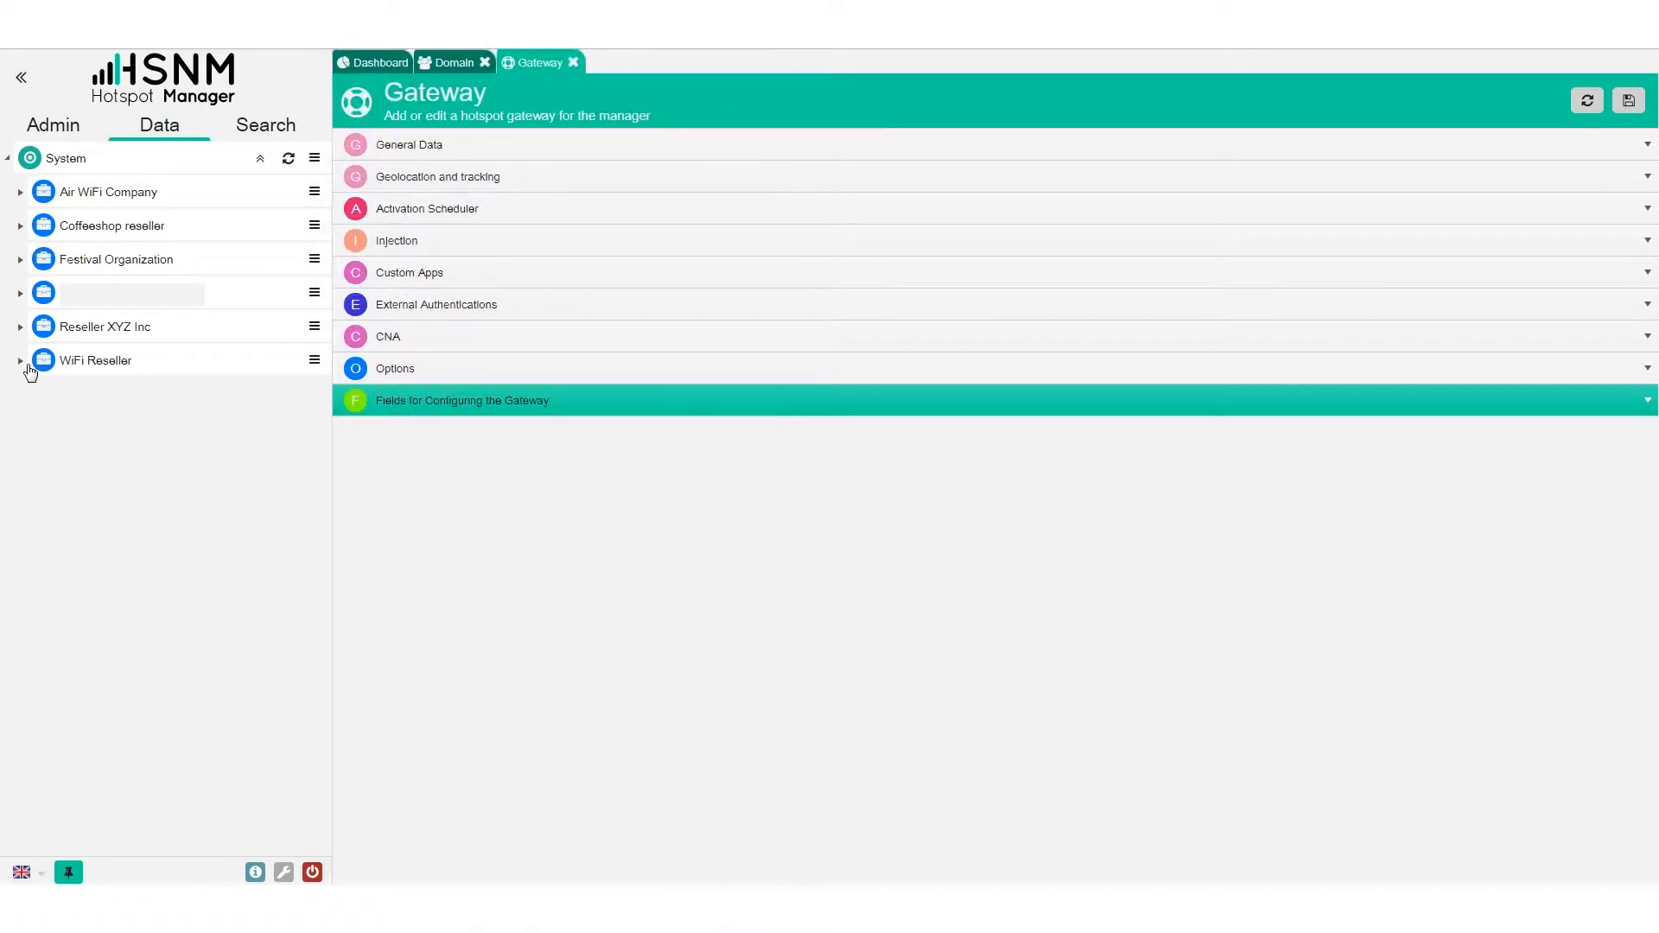
left_click(20, 259)
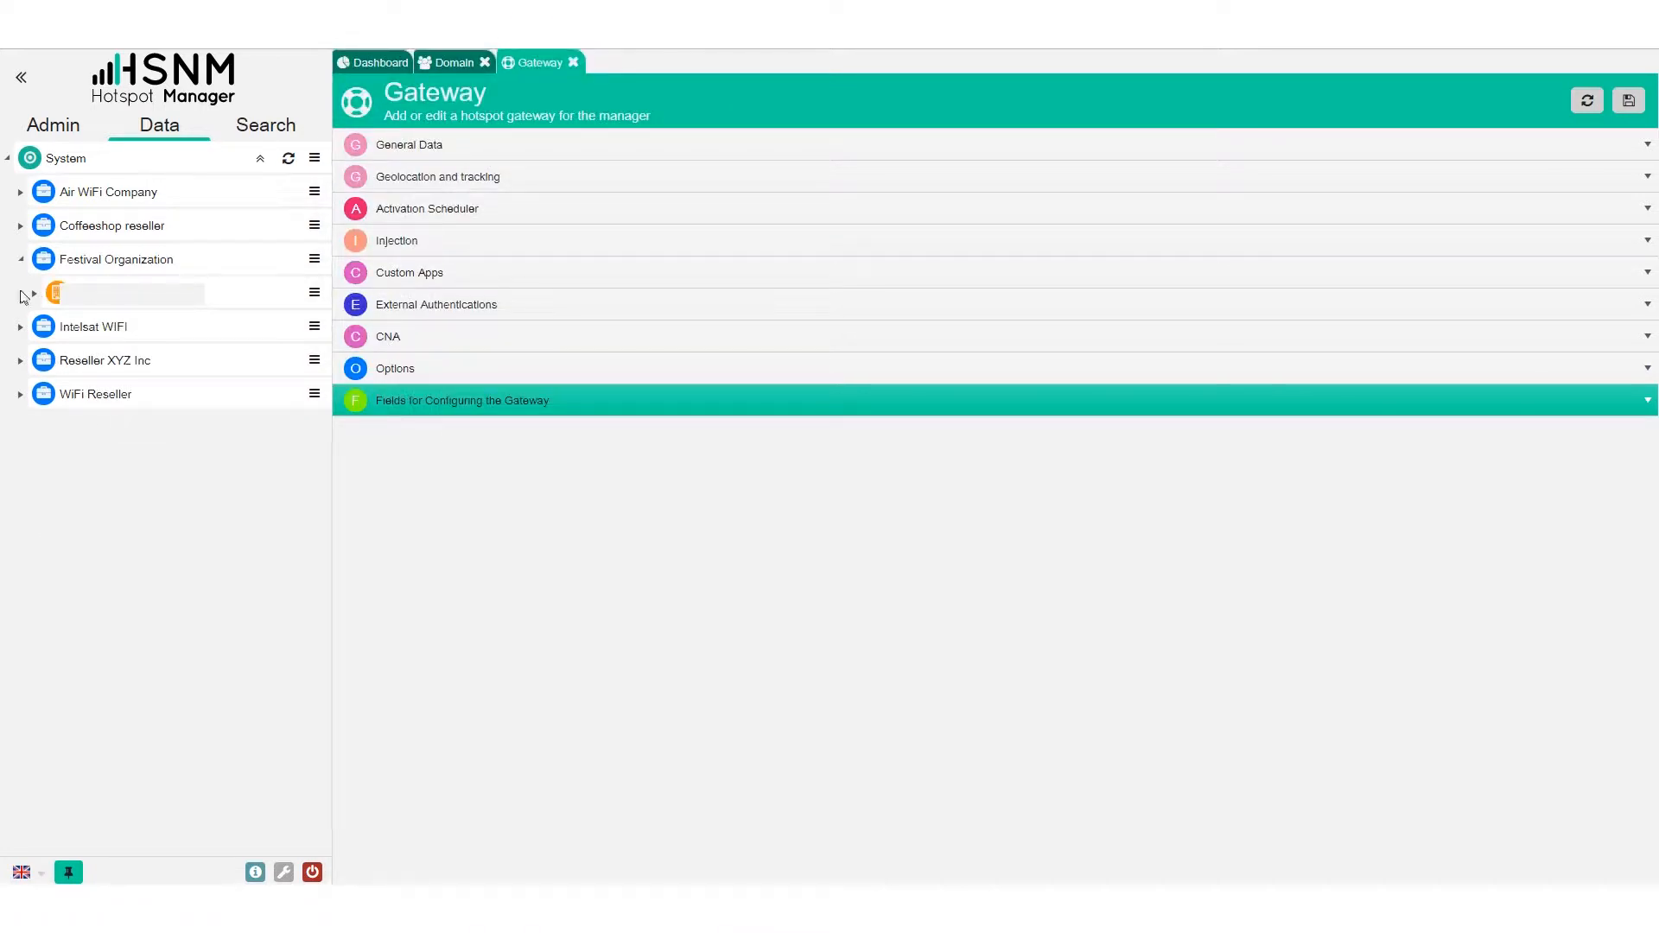
left_click(34, 295)
left_click(50, 325)
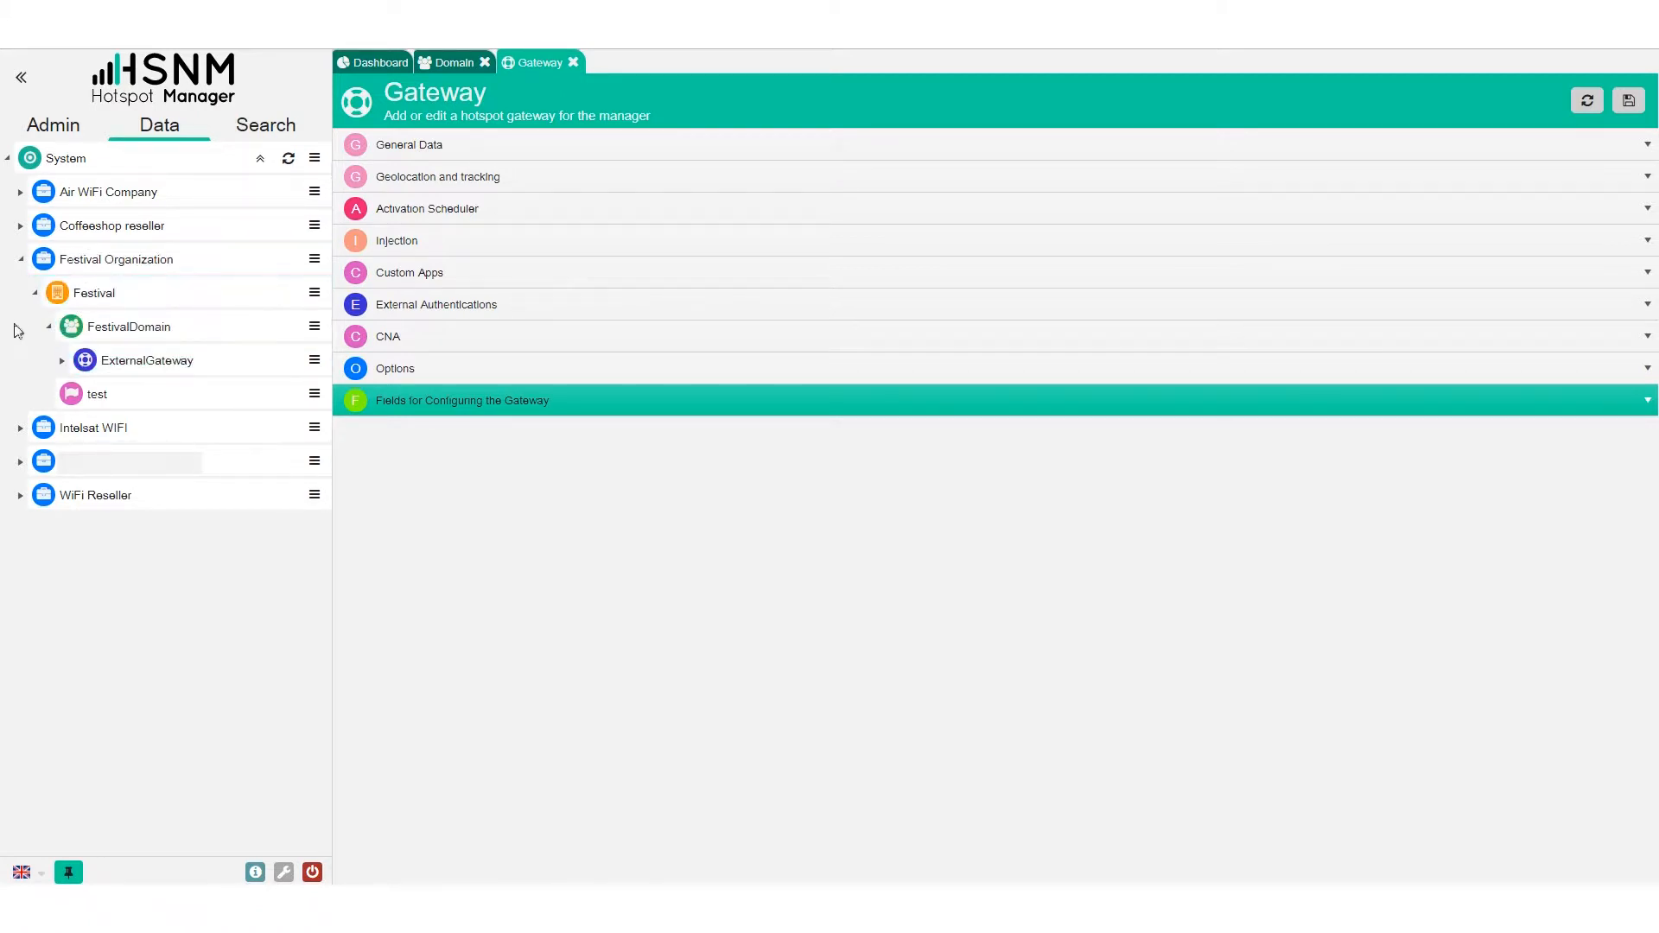
Look at the actions for ExternalGateway, and open the access point map of the Floor beneath it
left_click(317, 362)
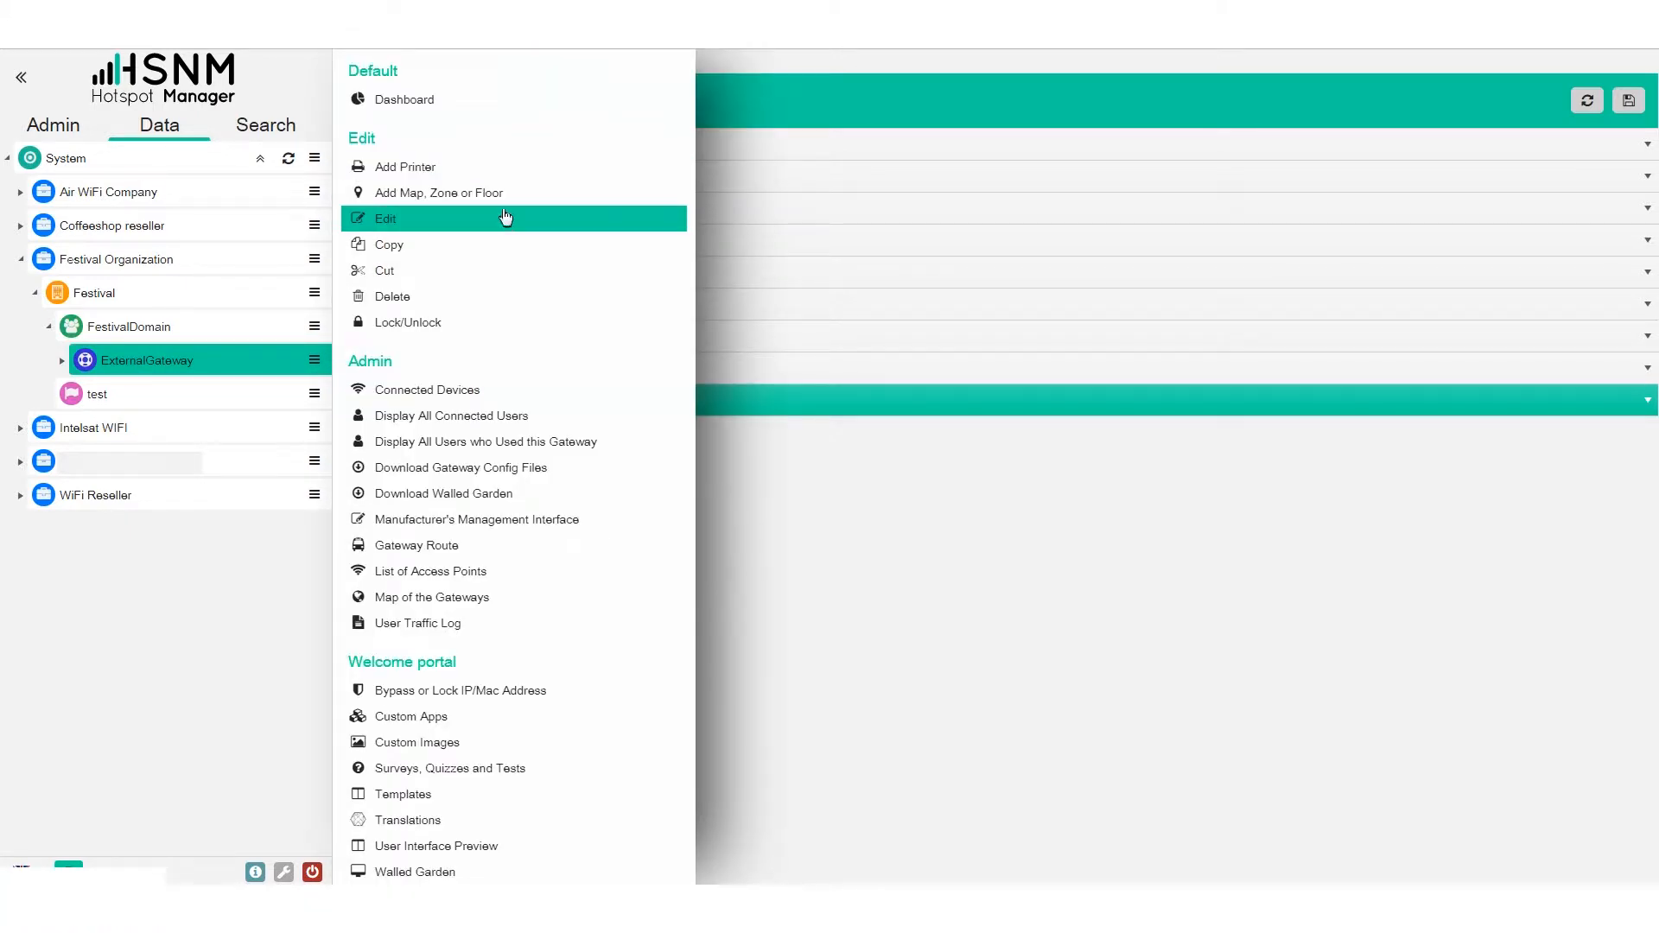
left_click(548, 190)
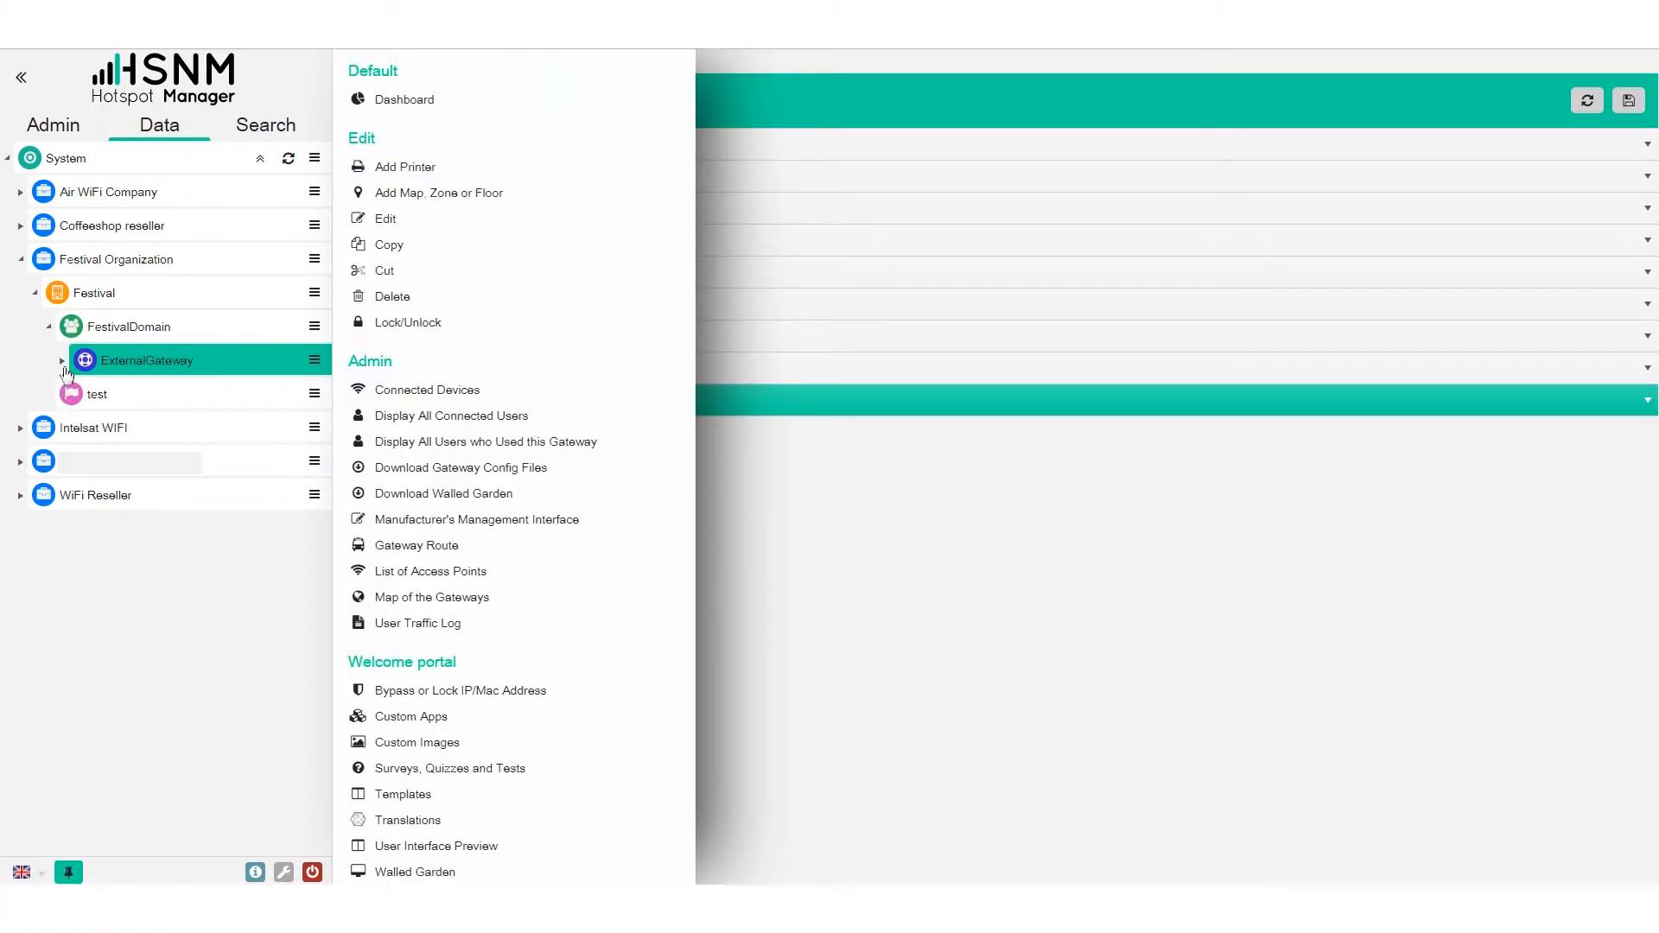
left_click(315, 394)
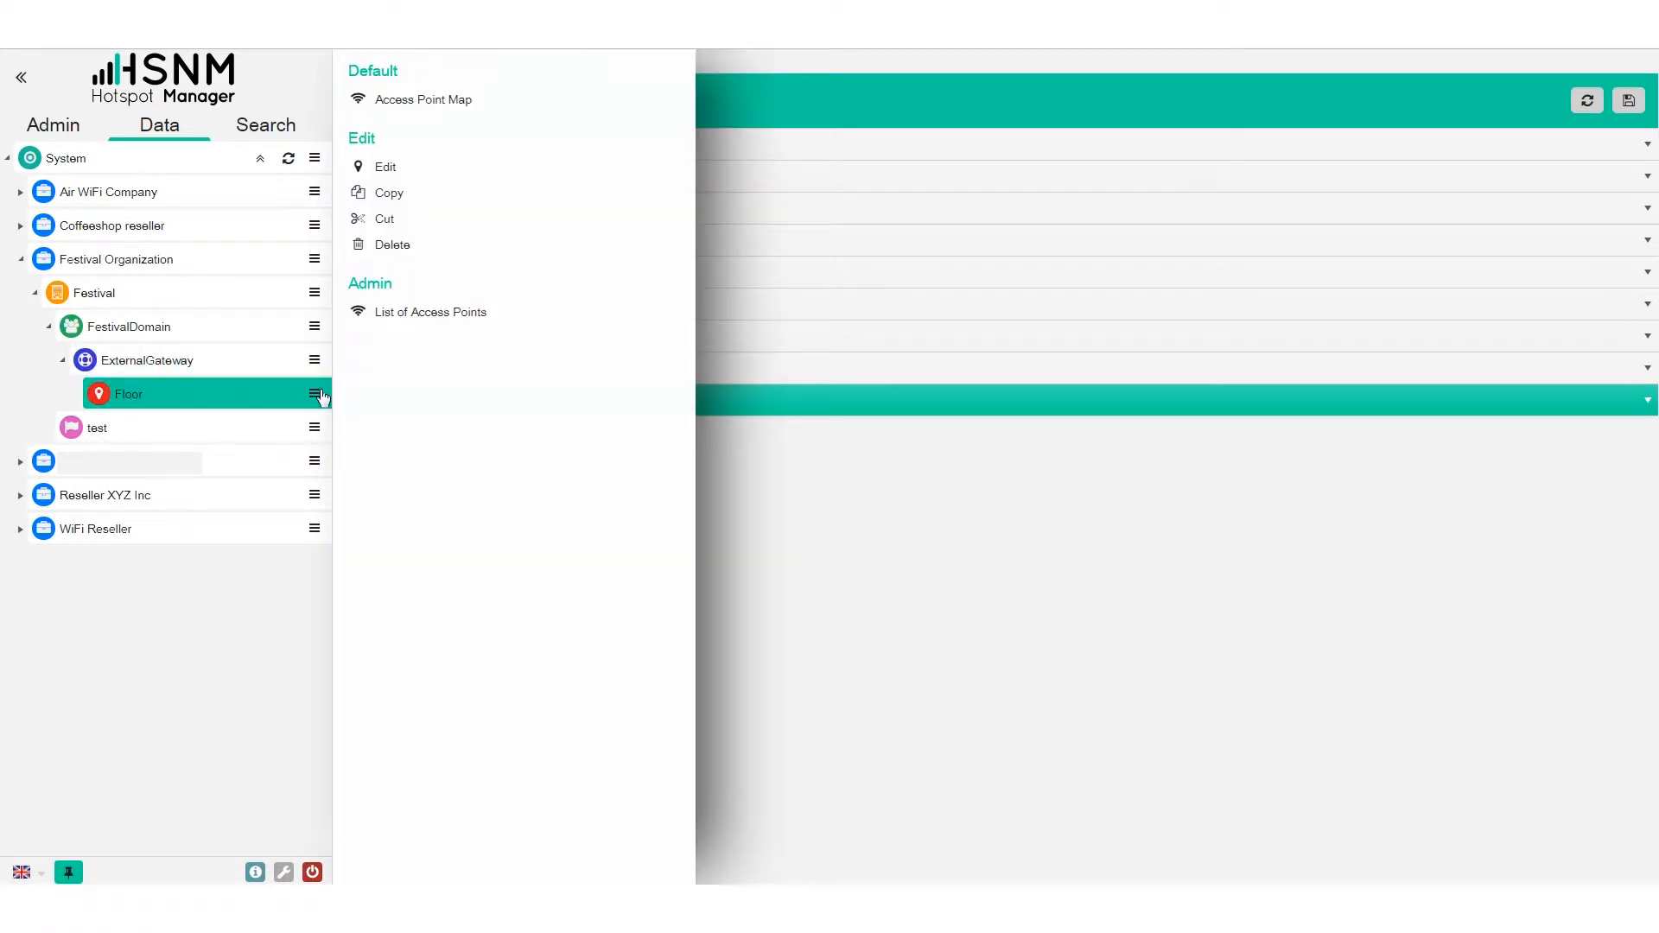
left_click(451, 100)
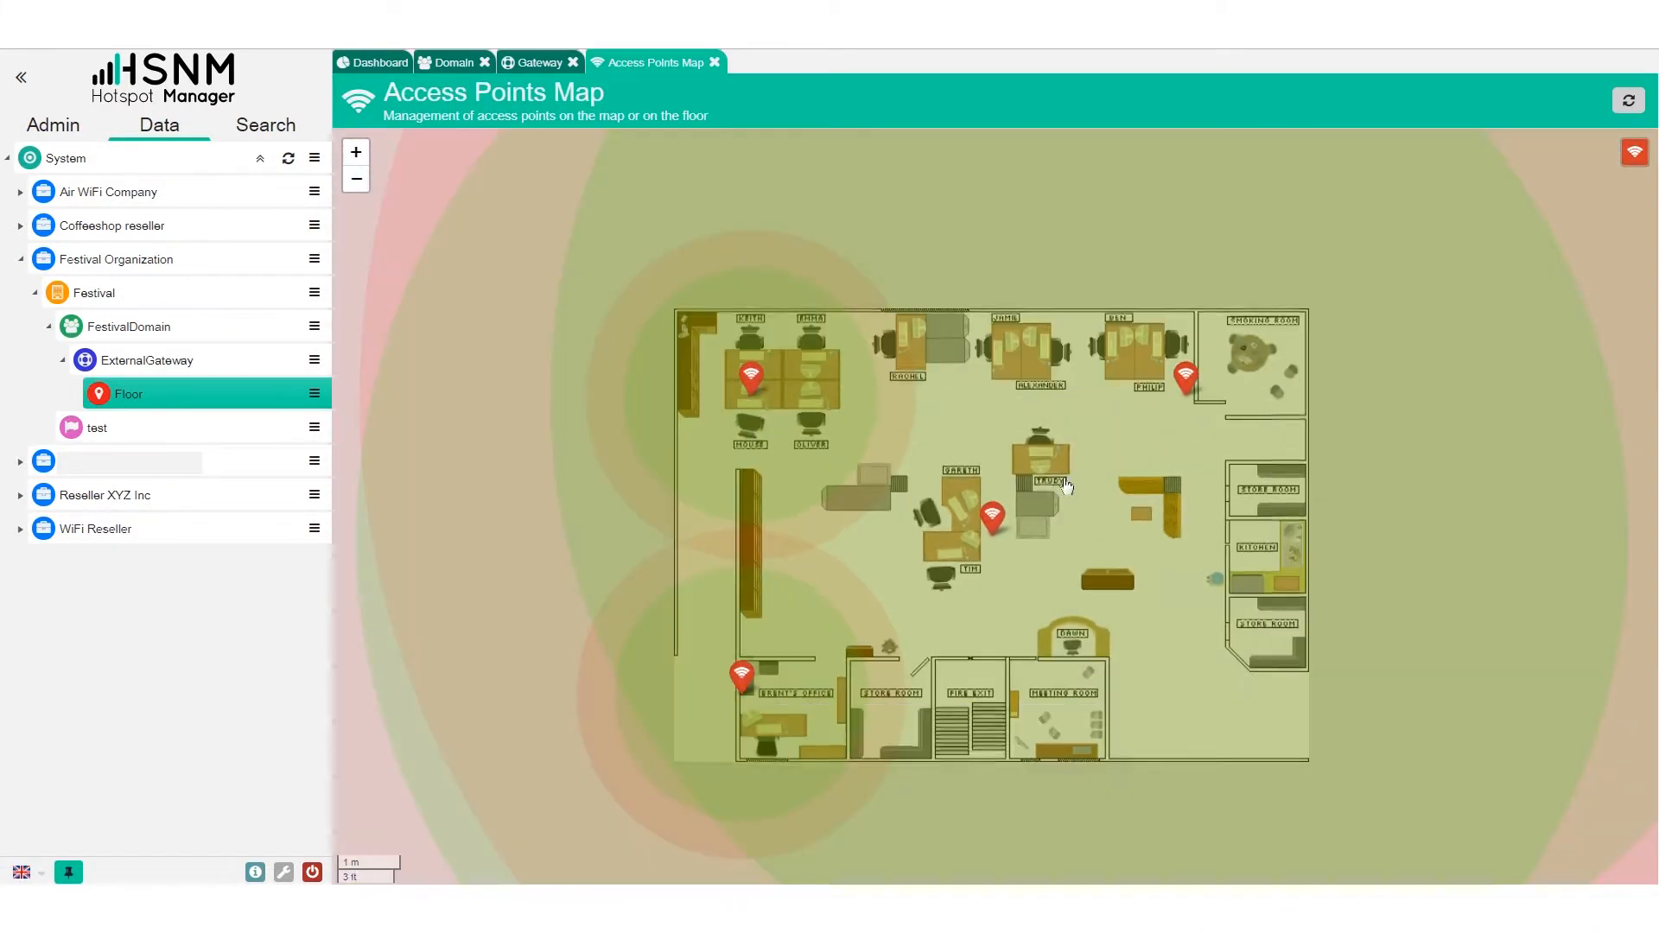
Check the actions of the central access point, and move the access point at the upper-left desks to the upper middle of the floor plan
left_click(992, 515)
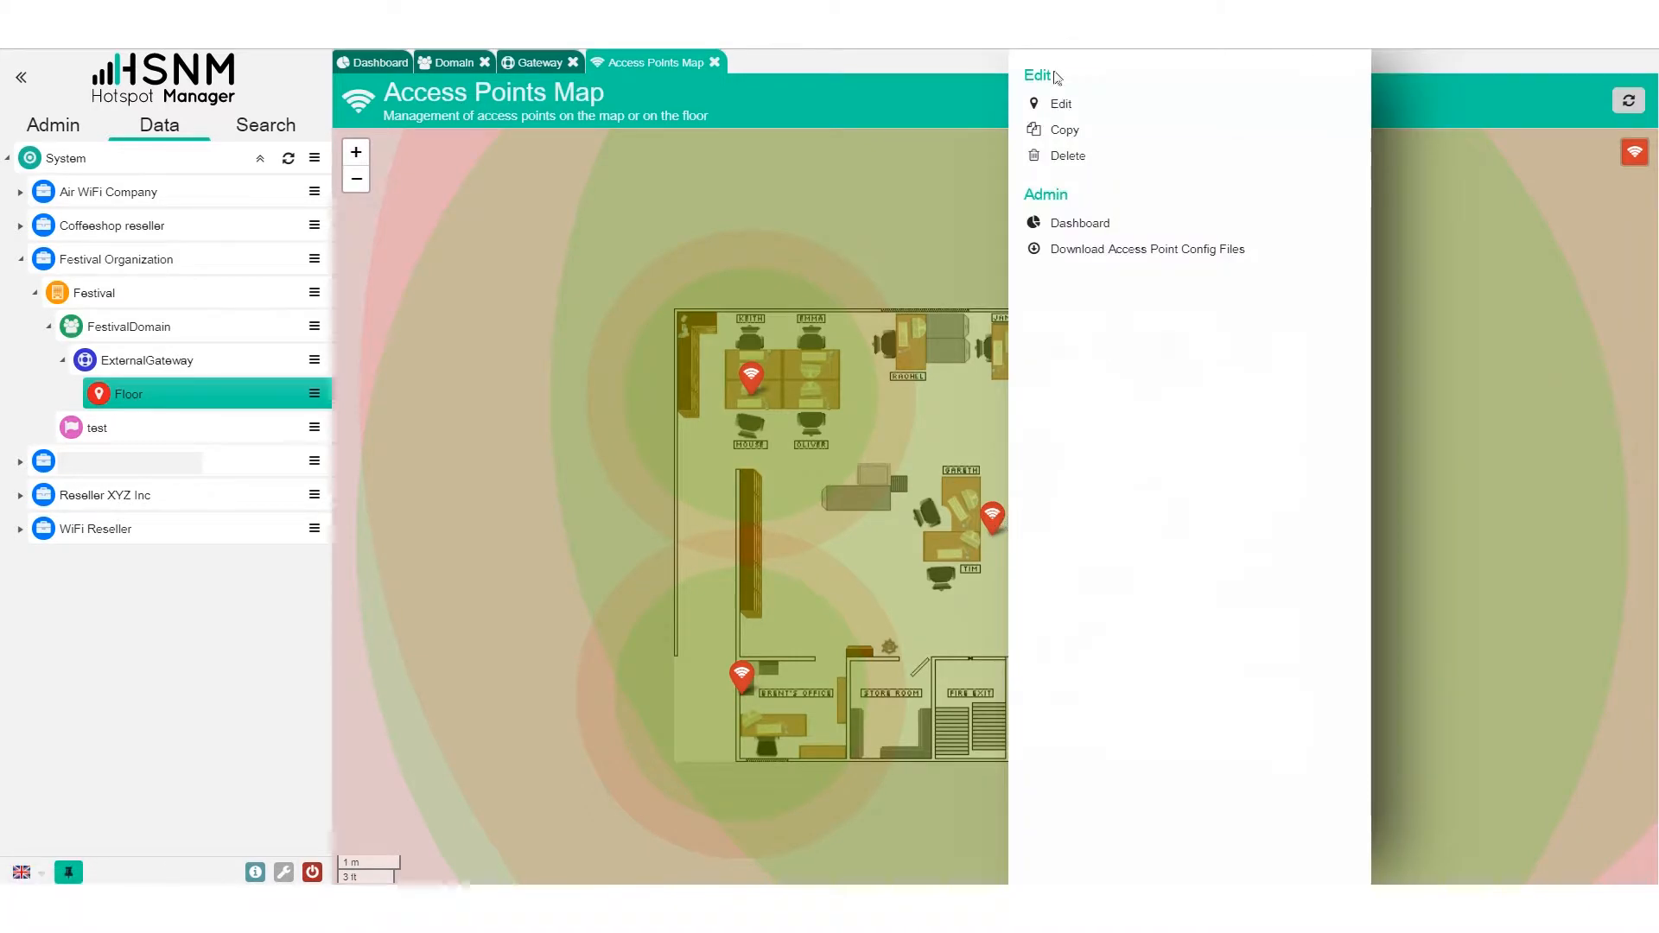
mouse_move(754, 377)
left_mouse_down()
mouse_move(1116, 517)
mouse_move(1009, 495)
mouse_move(1062, 426)
mouse_move(822, 423)
mouse_move(1002, 395)
left_mouse_up()
Open the moved access point's record, review its General Data and Wireless and Network settings, and close the record and the map
left_click(1002, 396)
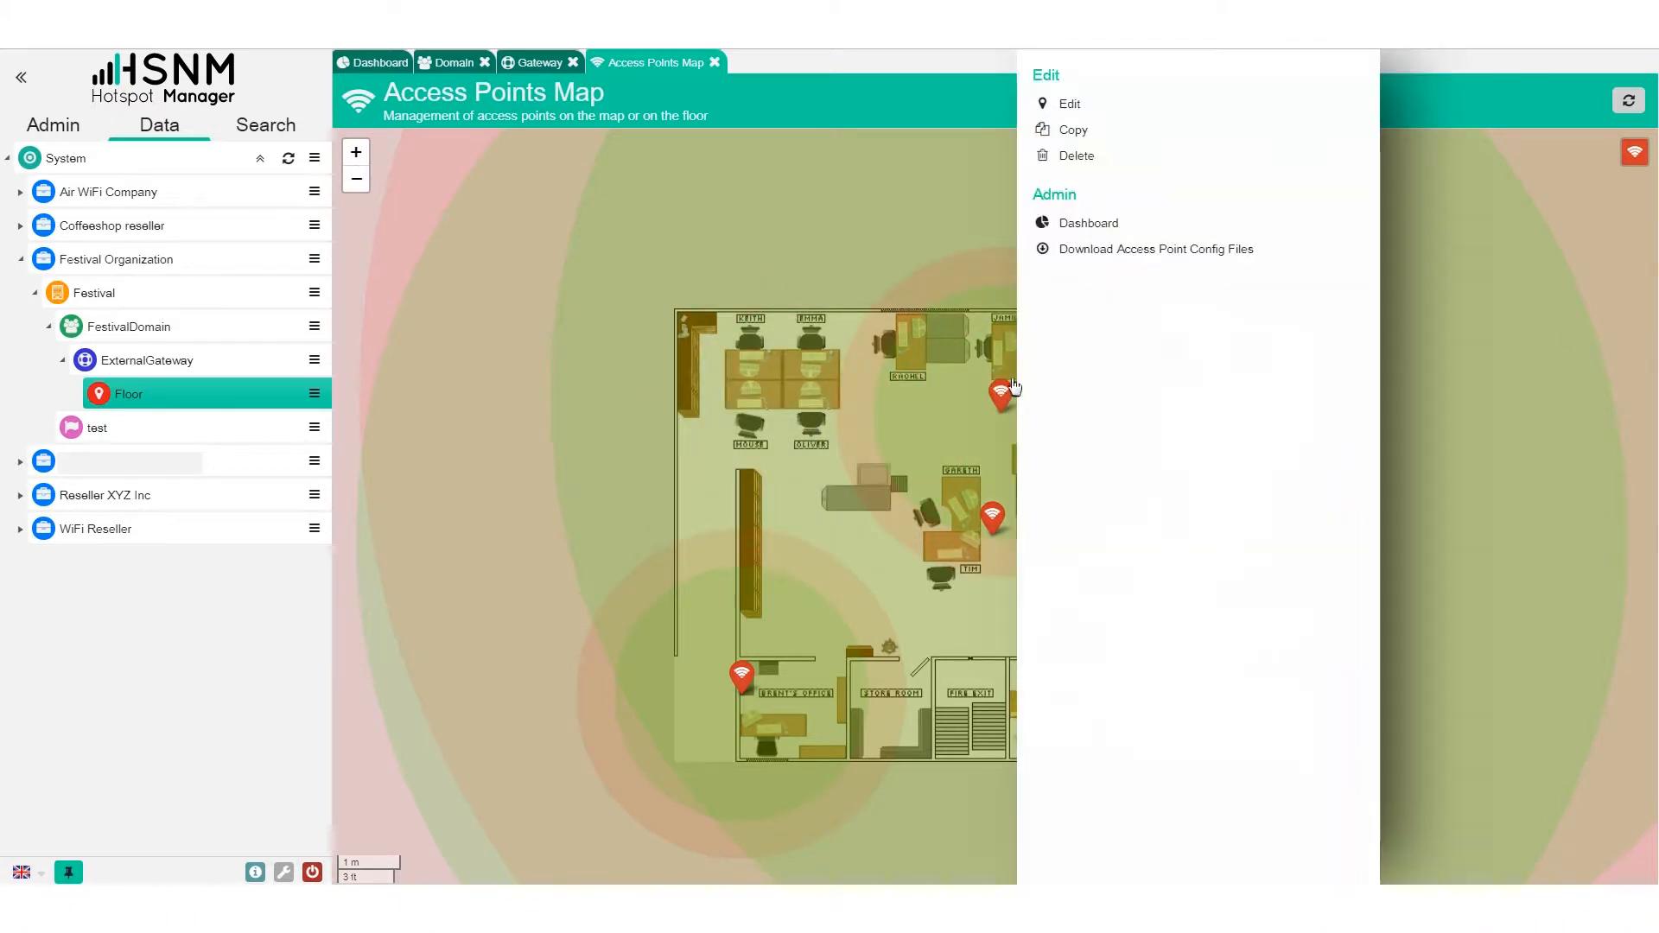
left_click(1130, 133)
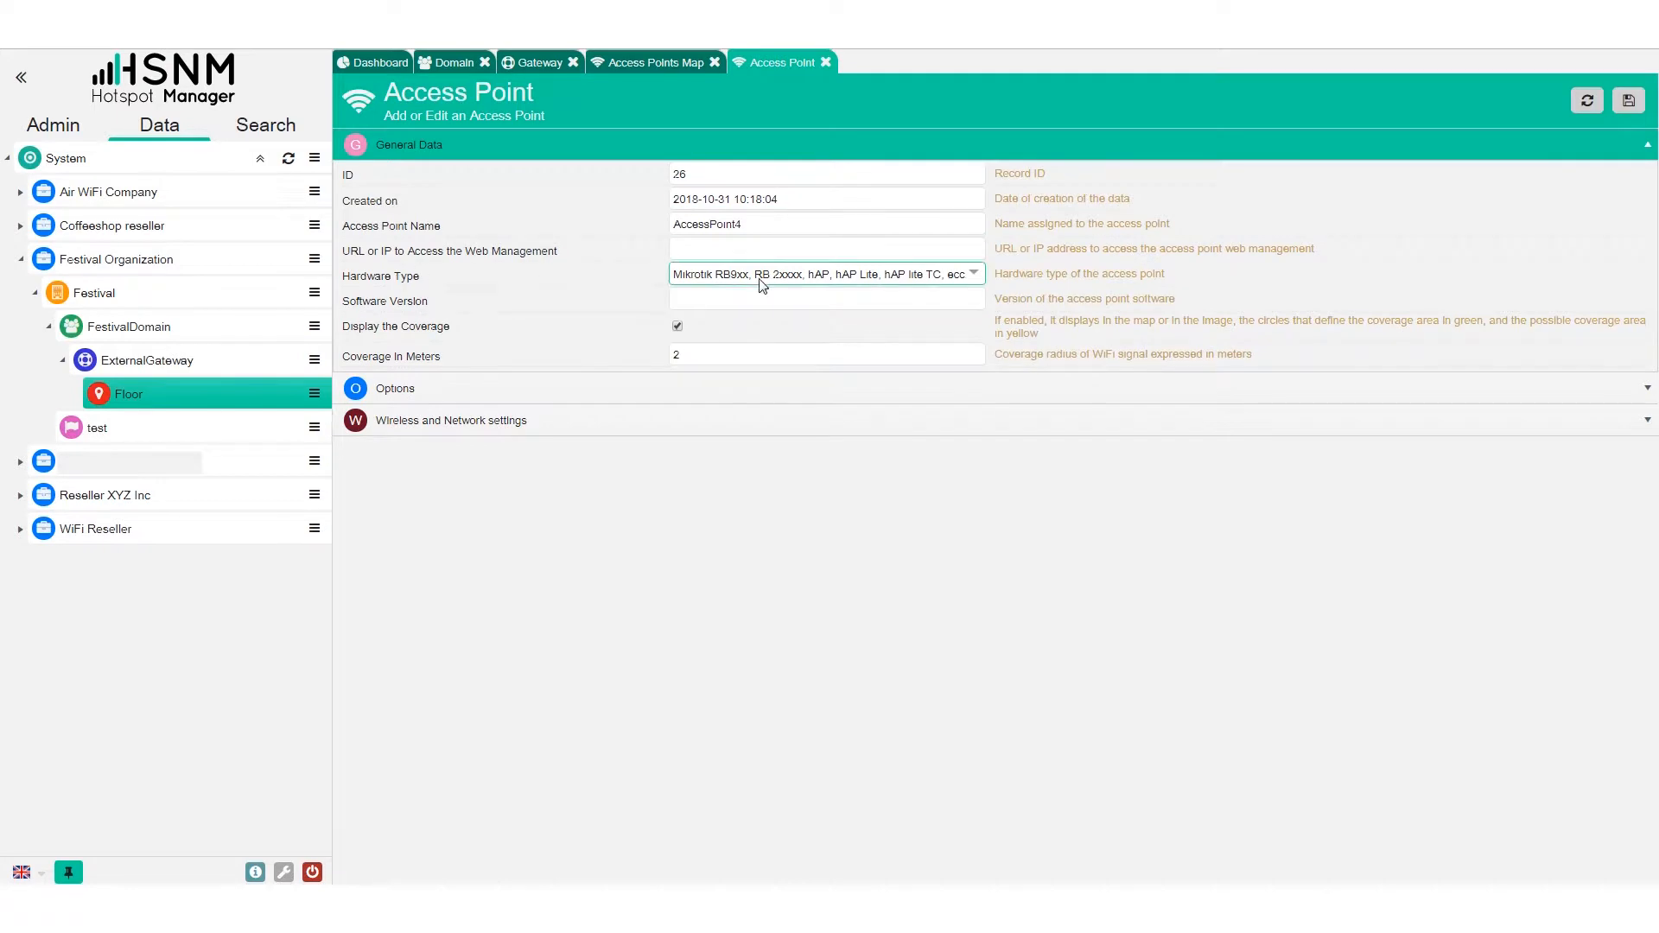
left_click(547, 427)
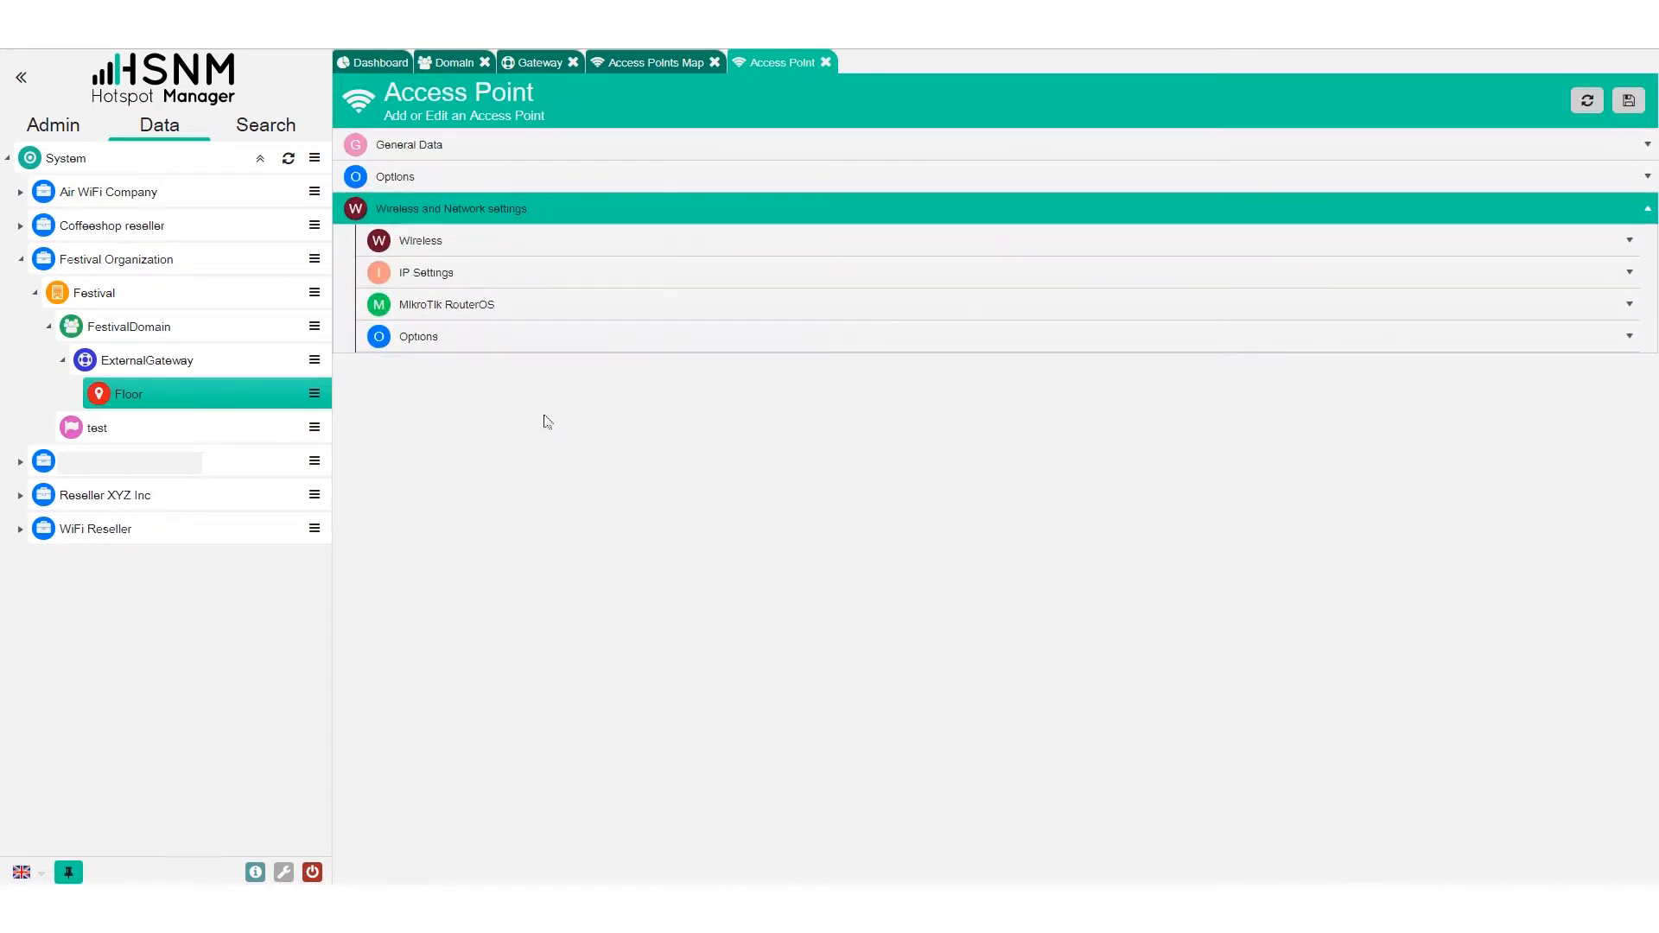
left_click(467, 154)
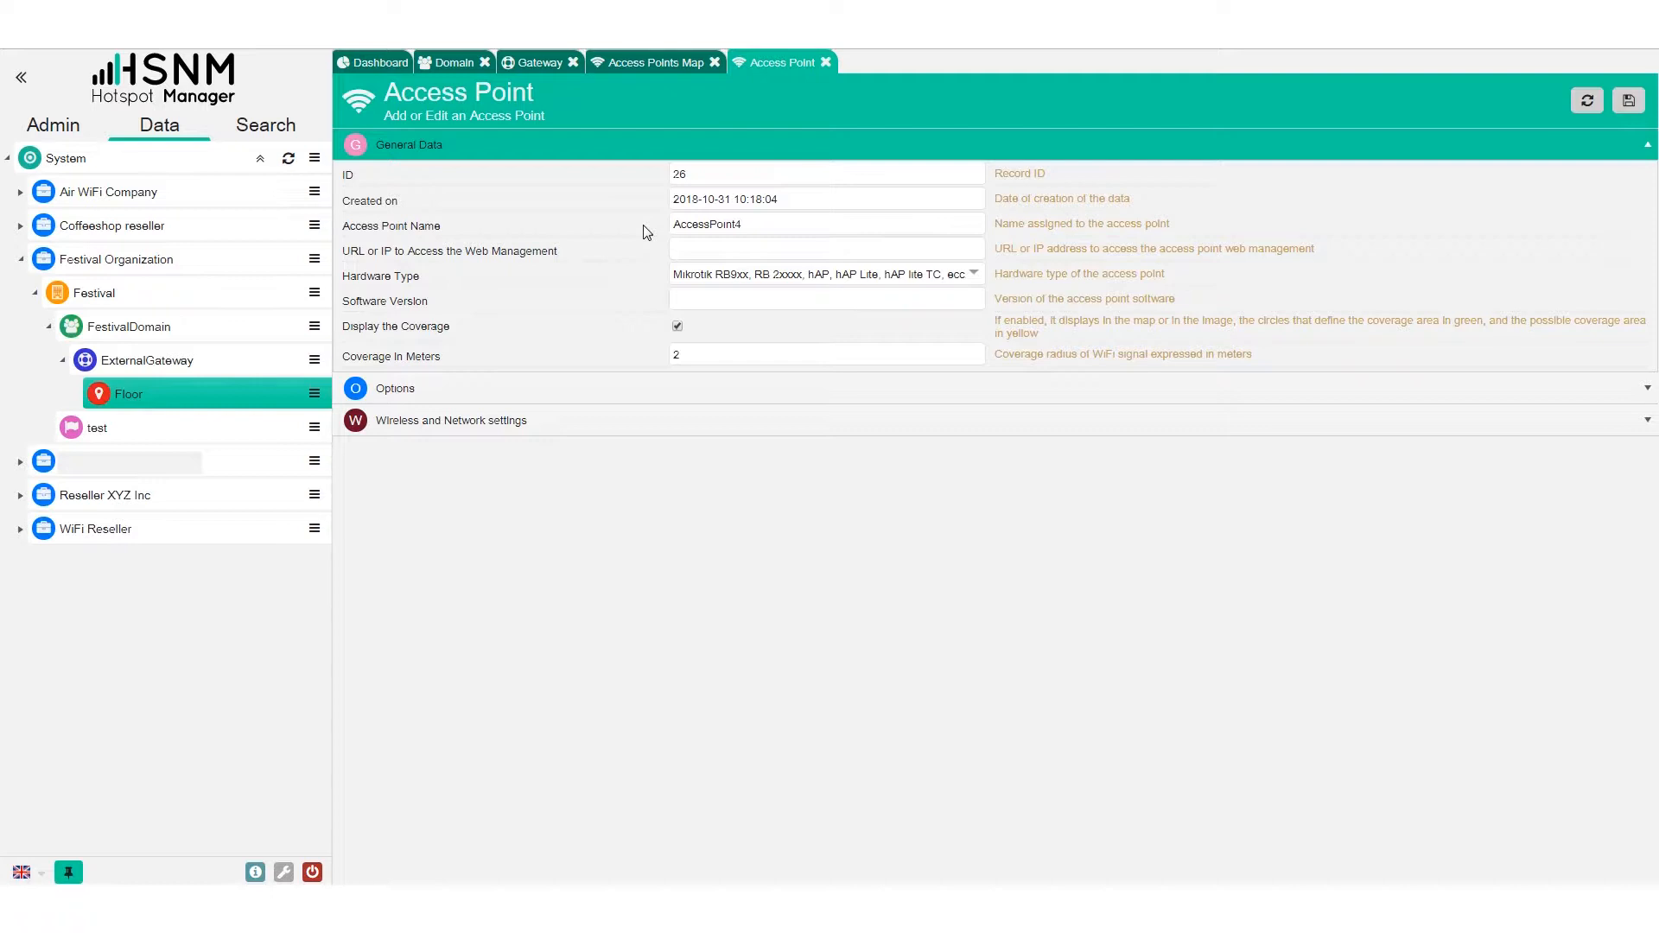
left_click(826, 62)
left_click(714, 62)
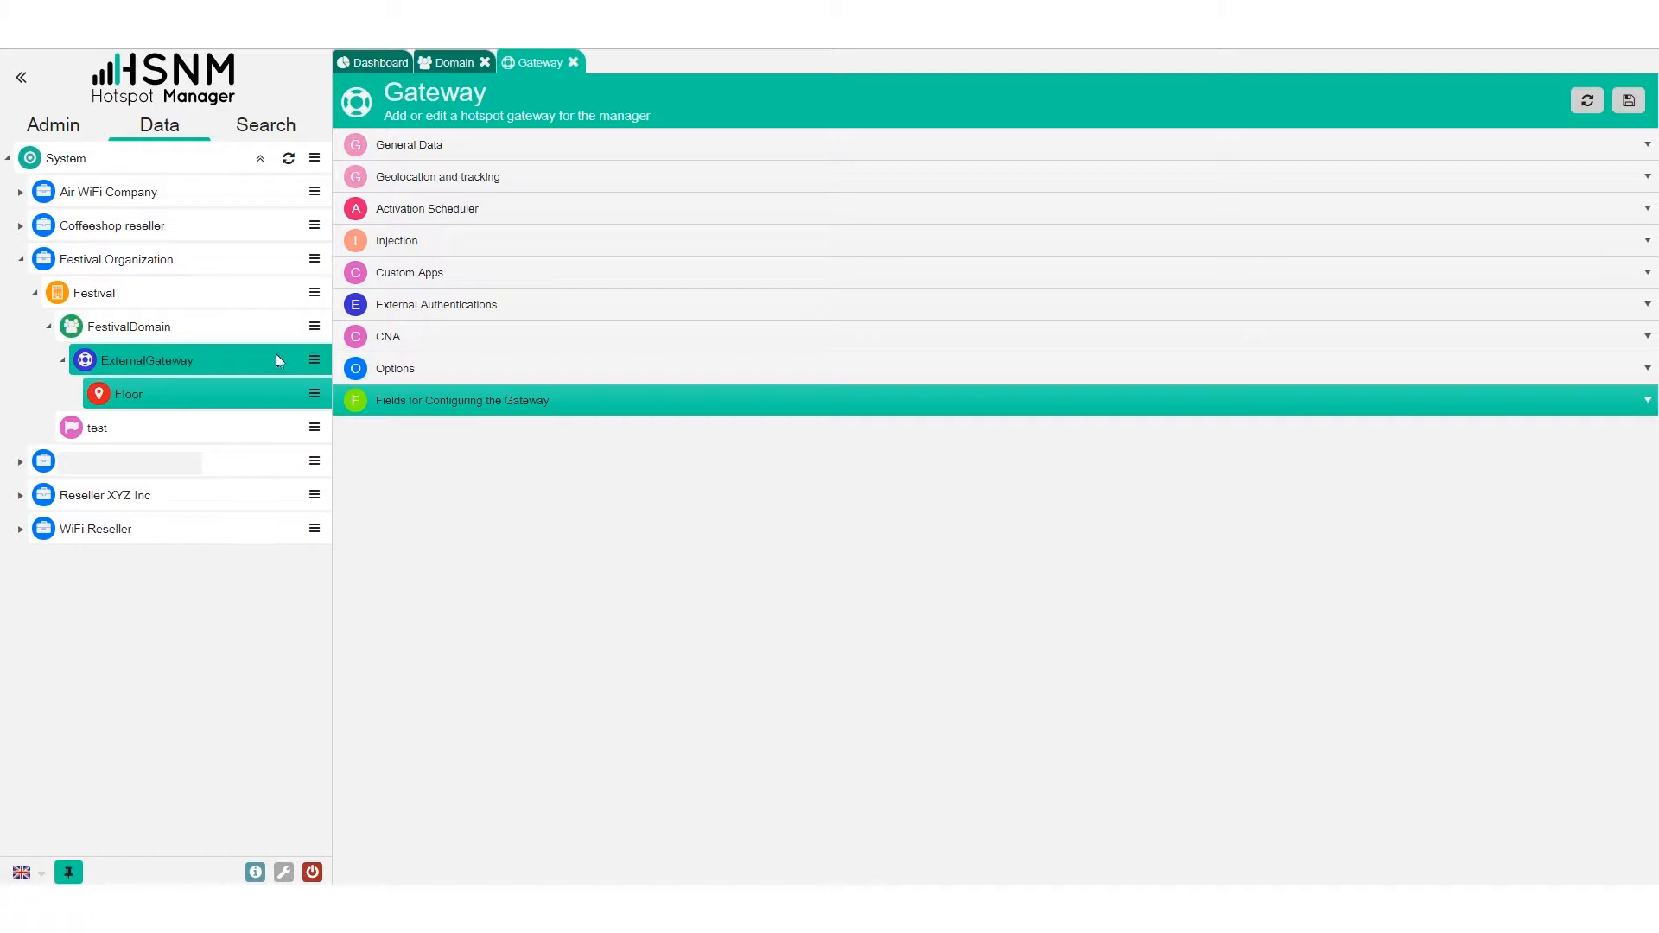
Open ExternalGateway for editing and review its General Data
left_click(314, 359)
left_click(419, 219)
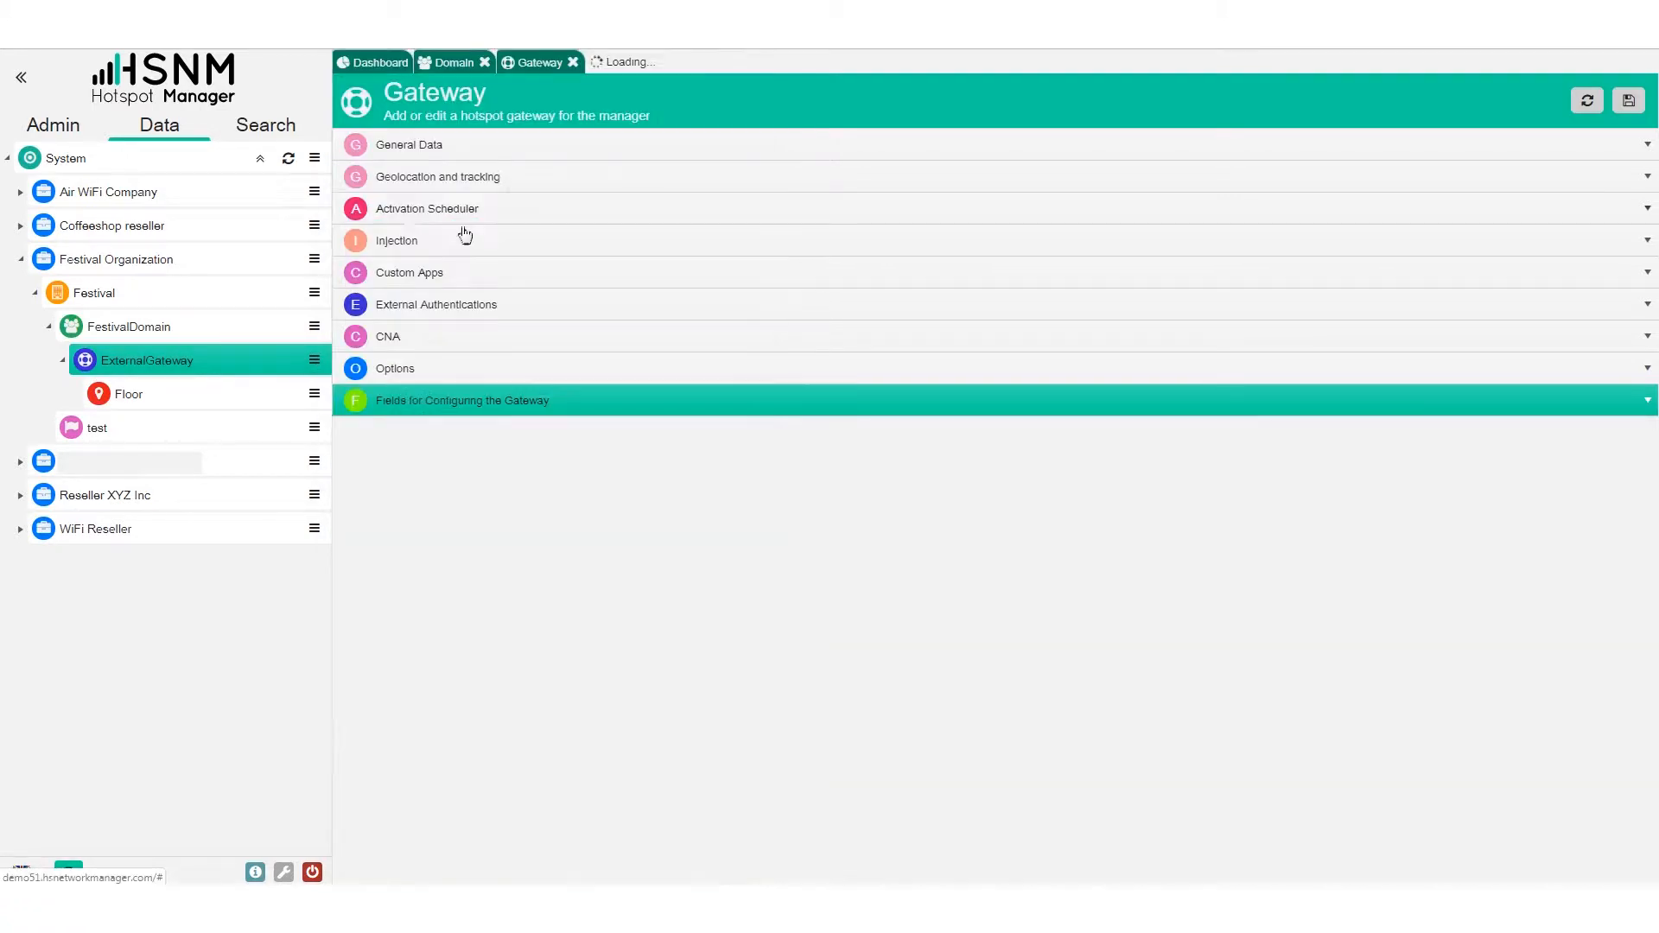
left_click(467, 147)
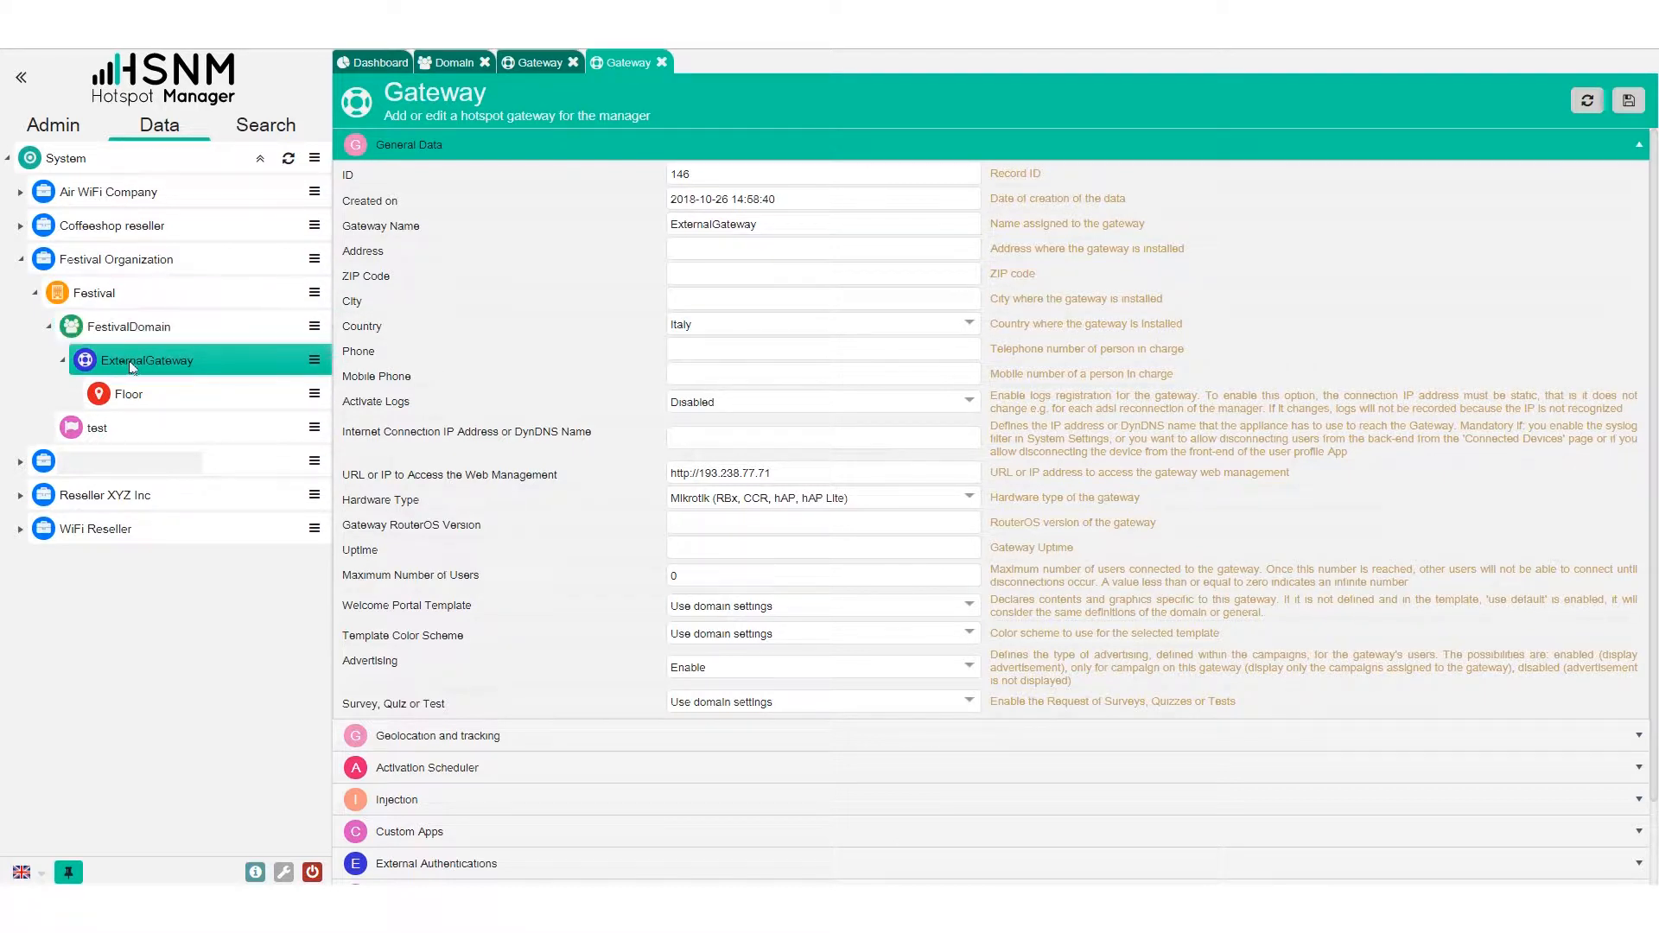
Open FestivalDomain for editing, and close the earlier domain record and both gateway records
left_click(314, 327)
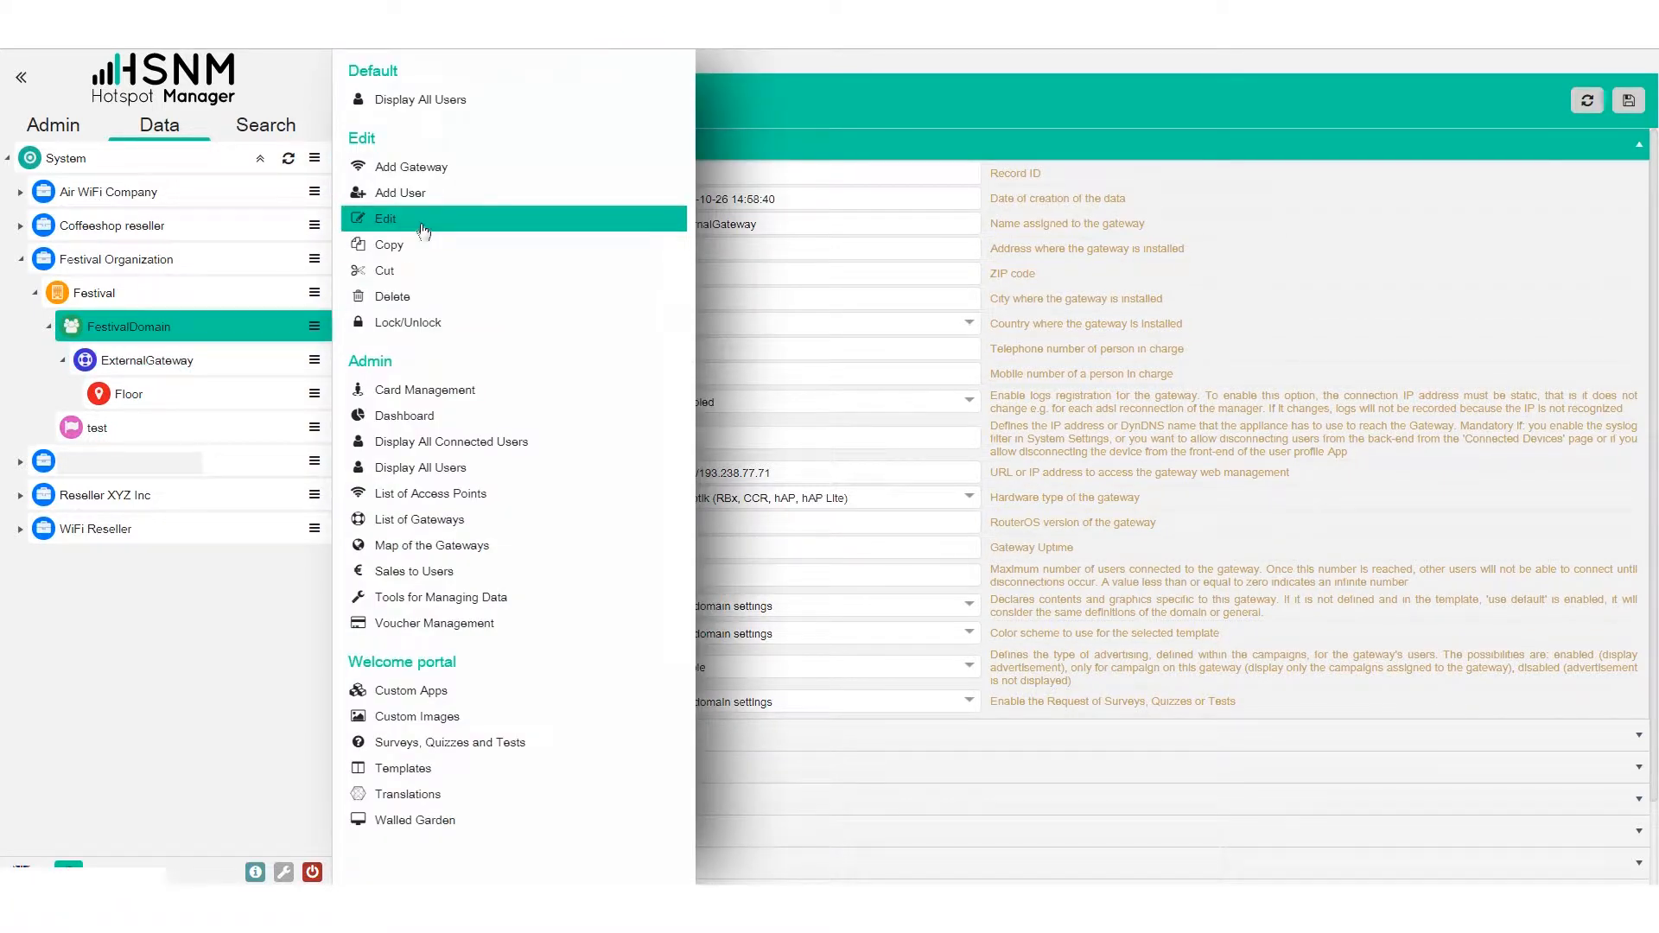
left_click(385, 218)
left_click(485, 62)
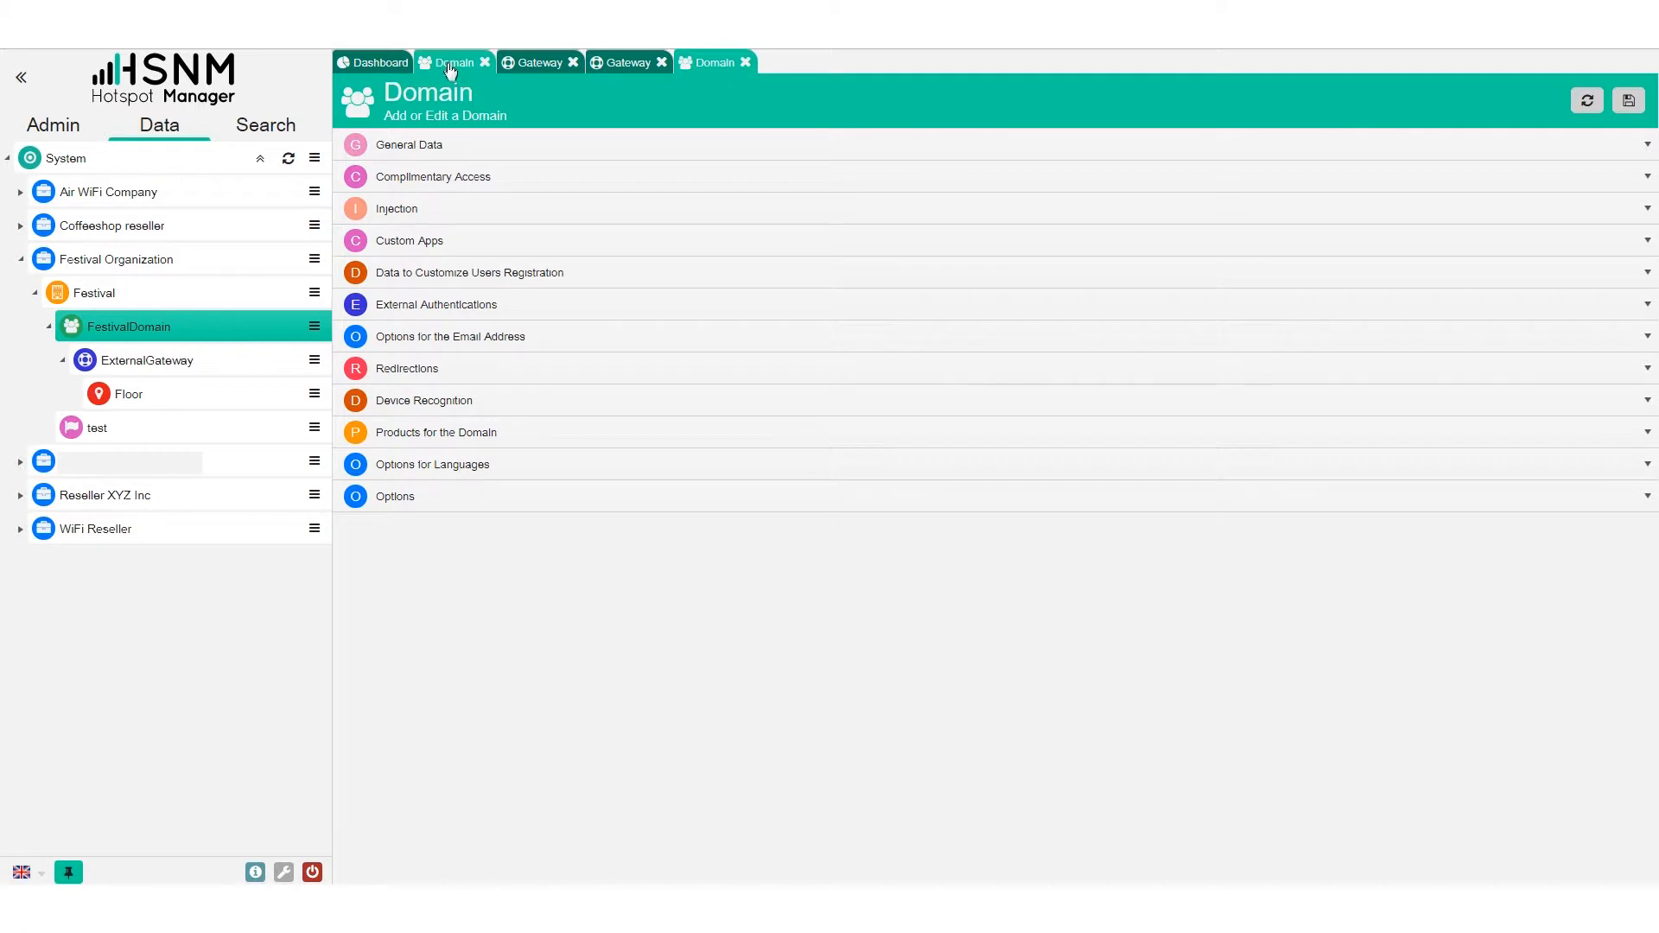
left_click(488, 63)
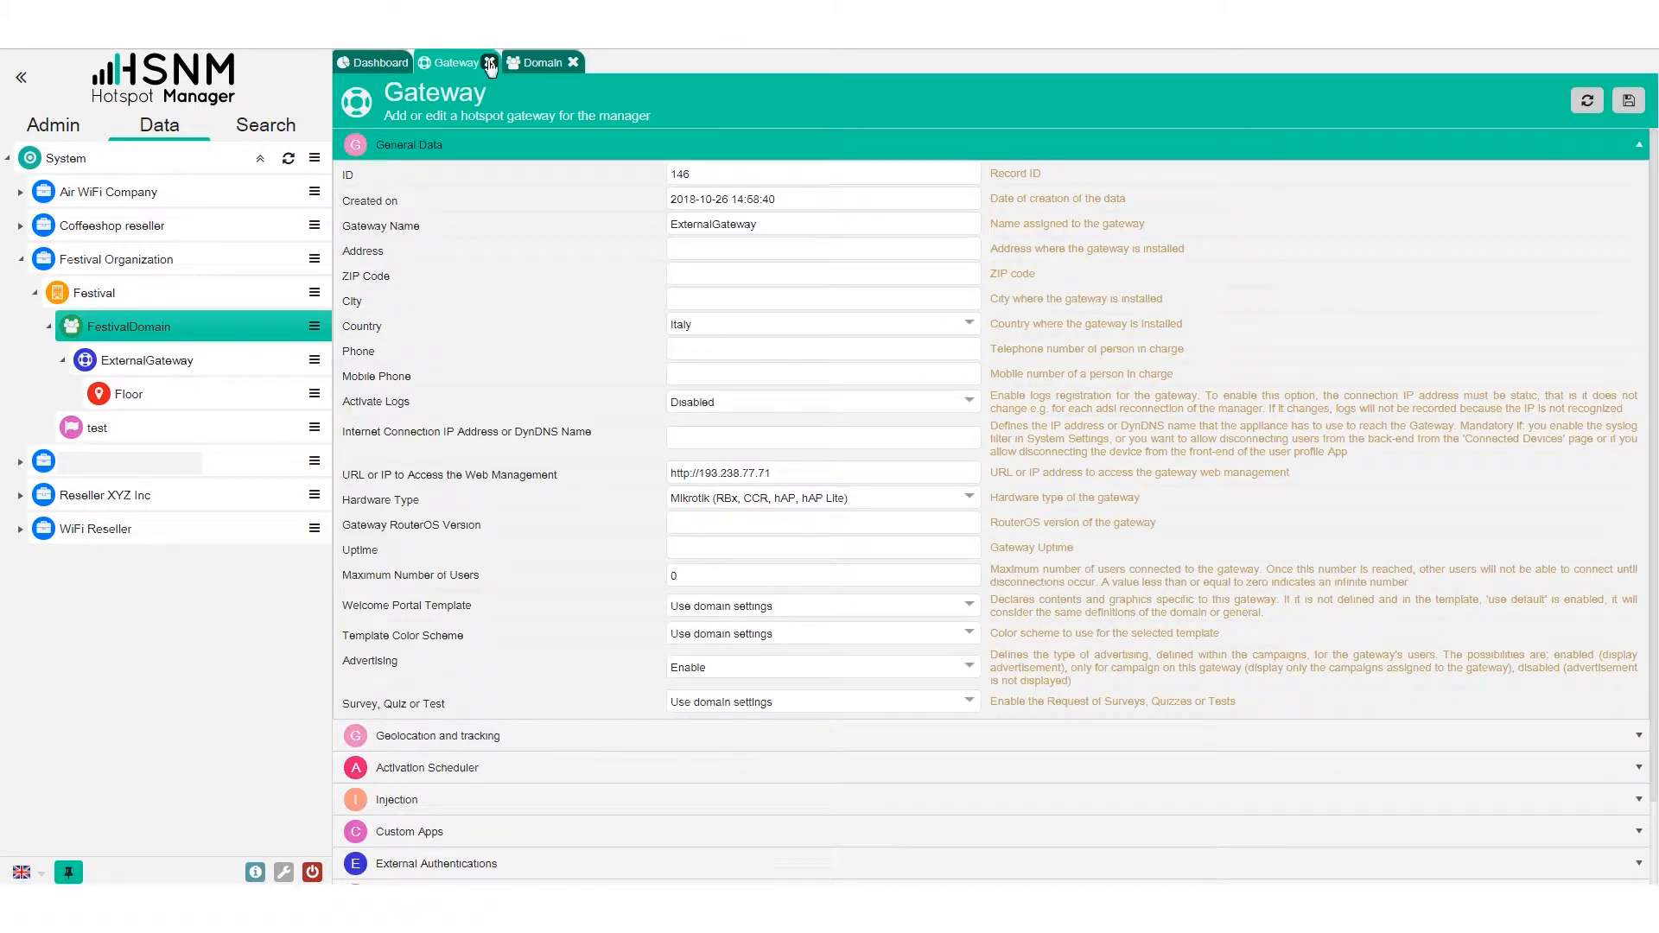
left_click(488, 63)
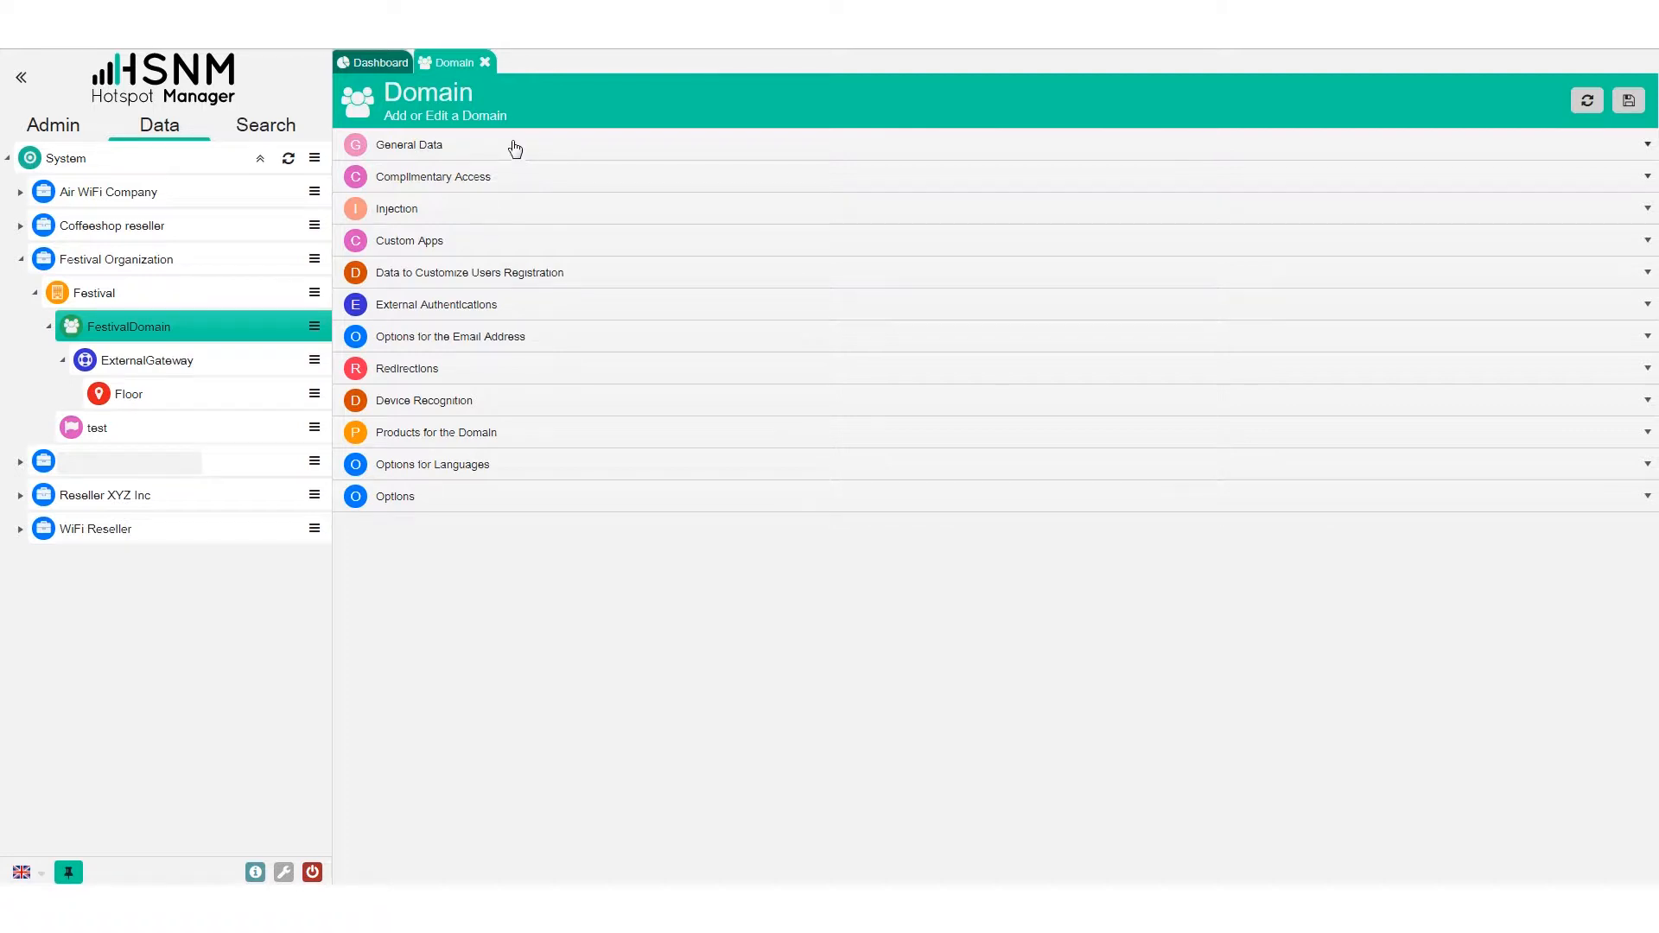
Expand FestivalDomain's General Data and examine the Authentication Mode choices without changing the selection
left_click(459, 147)
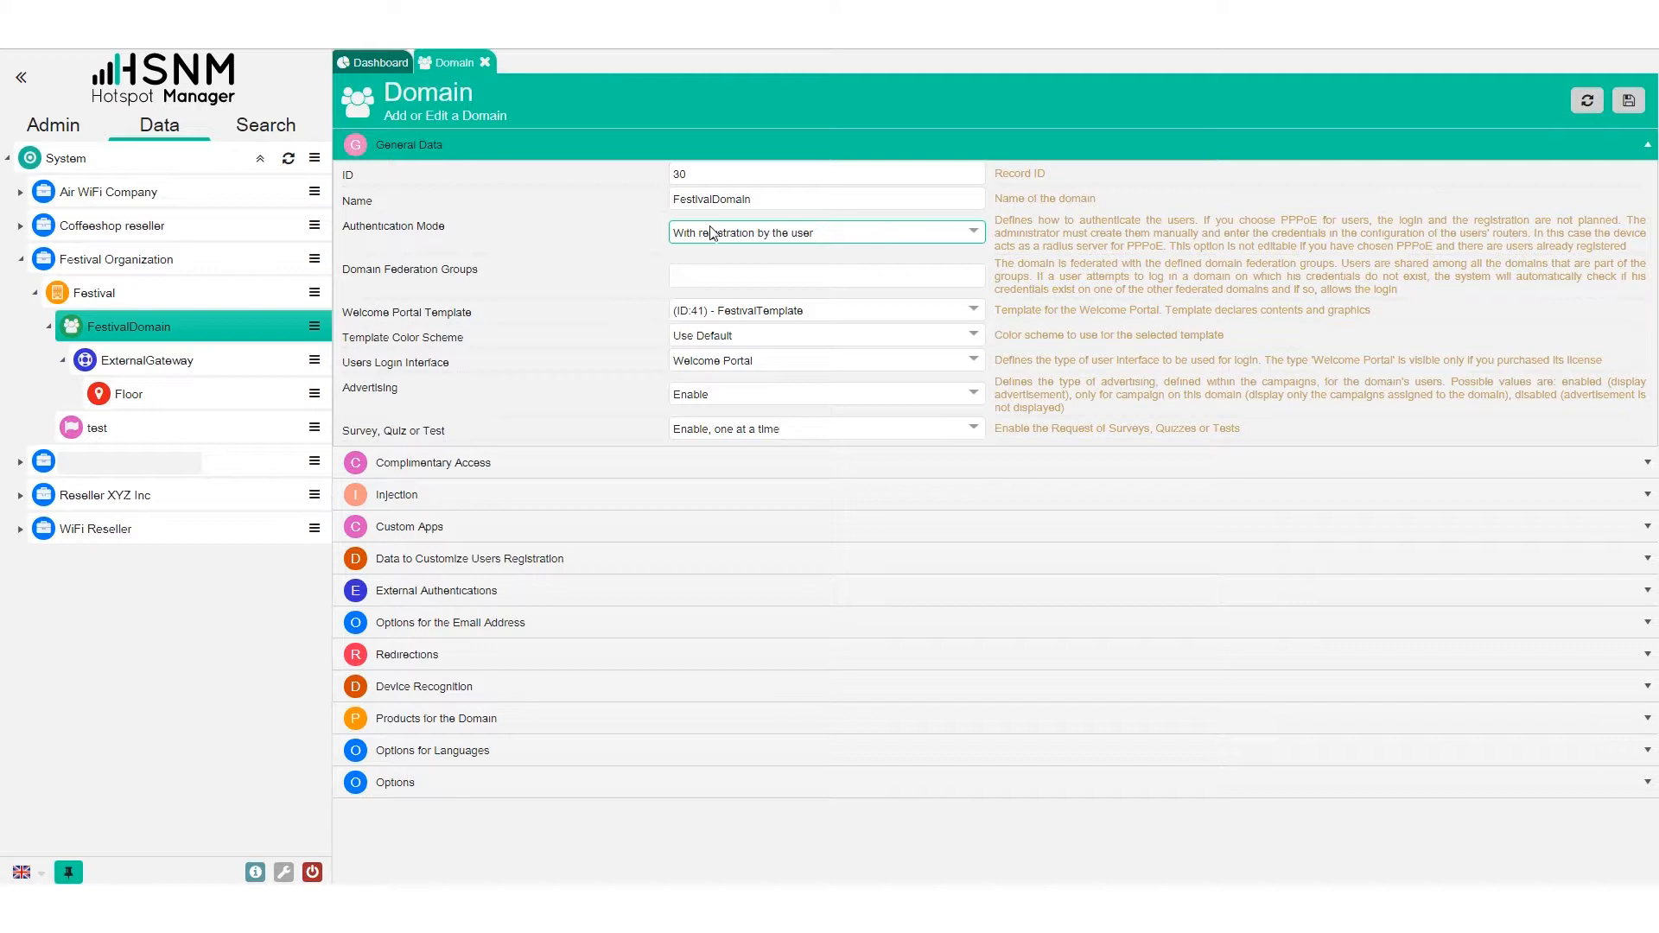
left_click(816, 237)
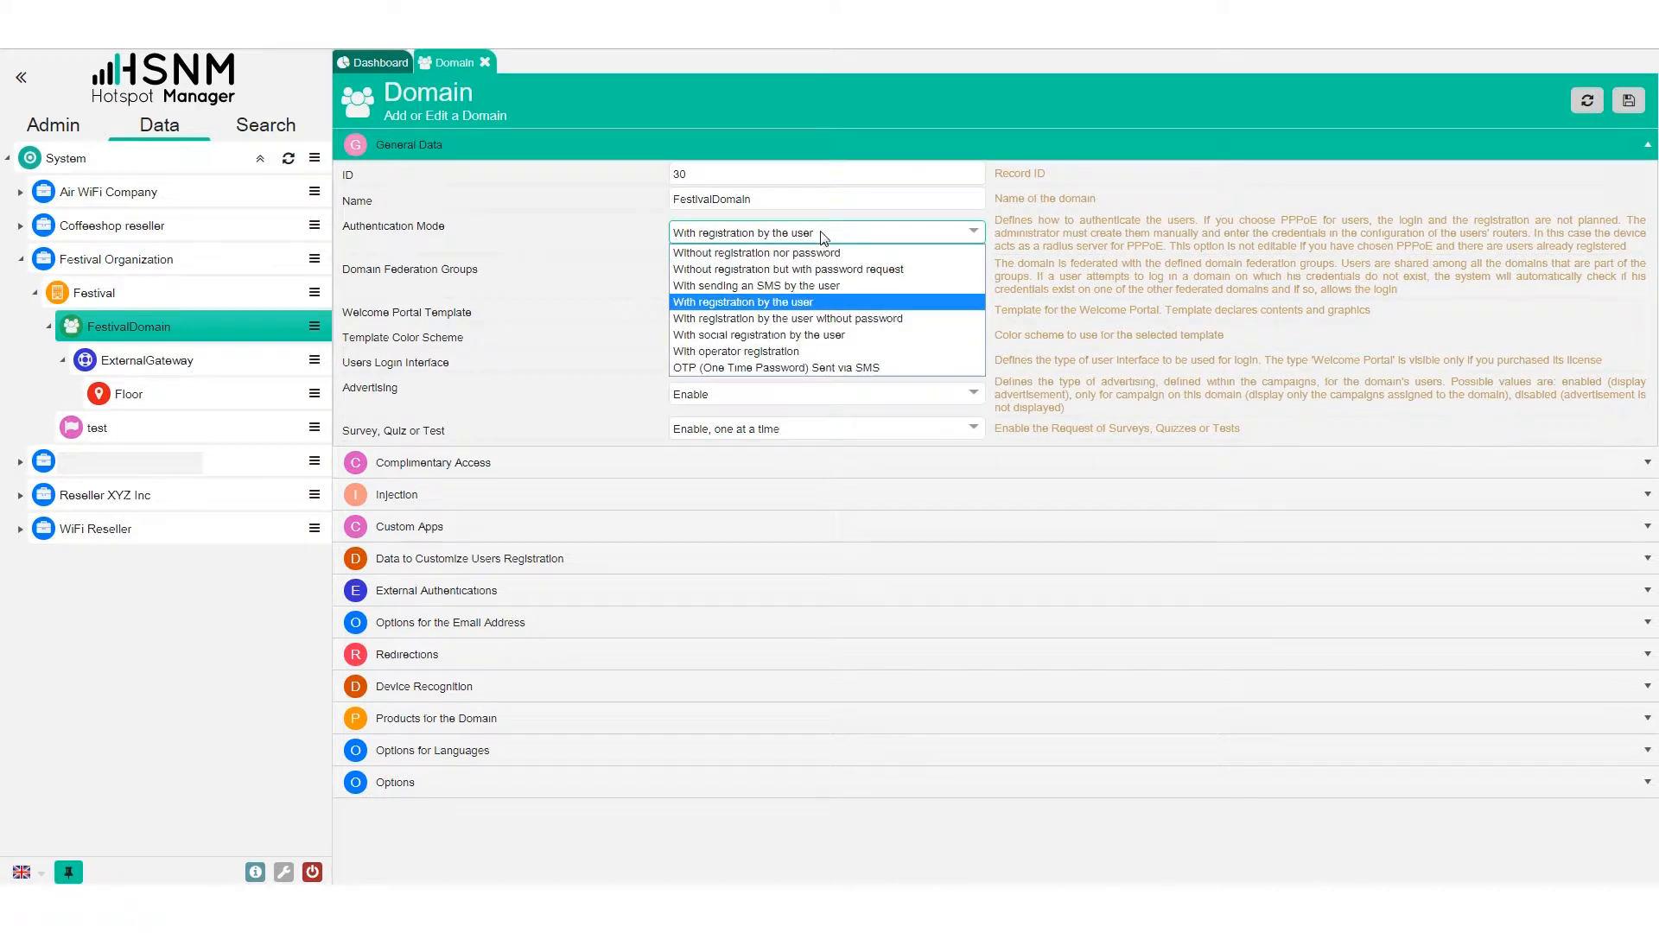
left_click(1065, 246)
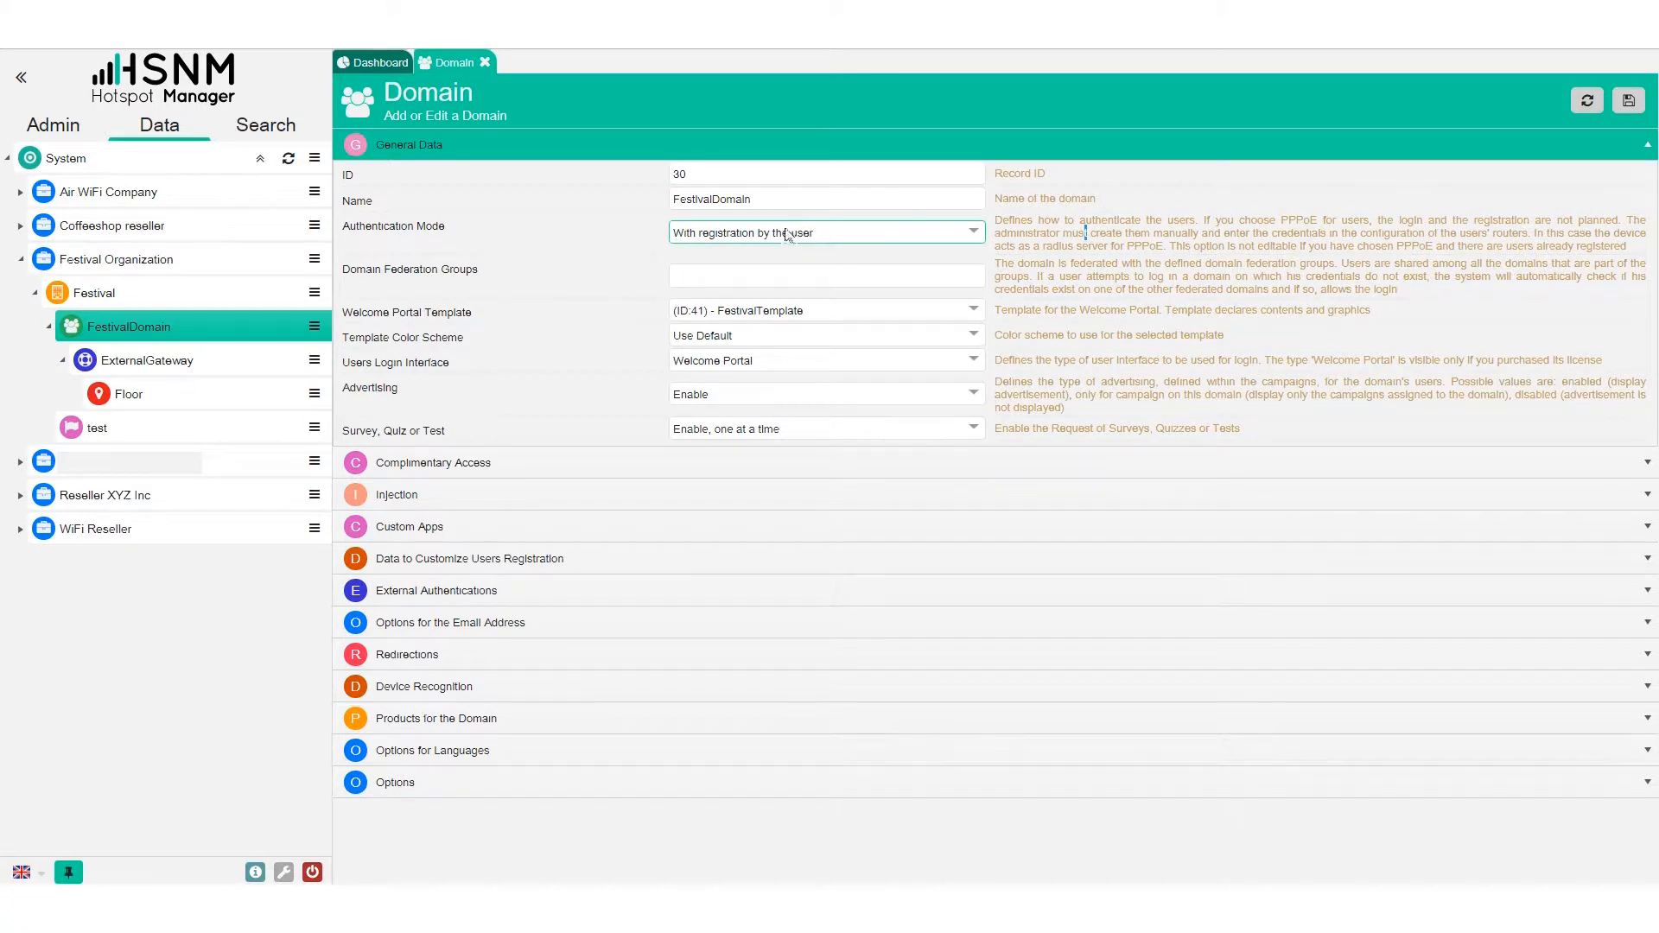
Open the user interface preview for ExternalGateway, look at the welcome portal's user name and password fields, and hide the login form
left_click(316, 364)
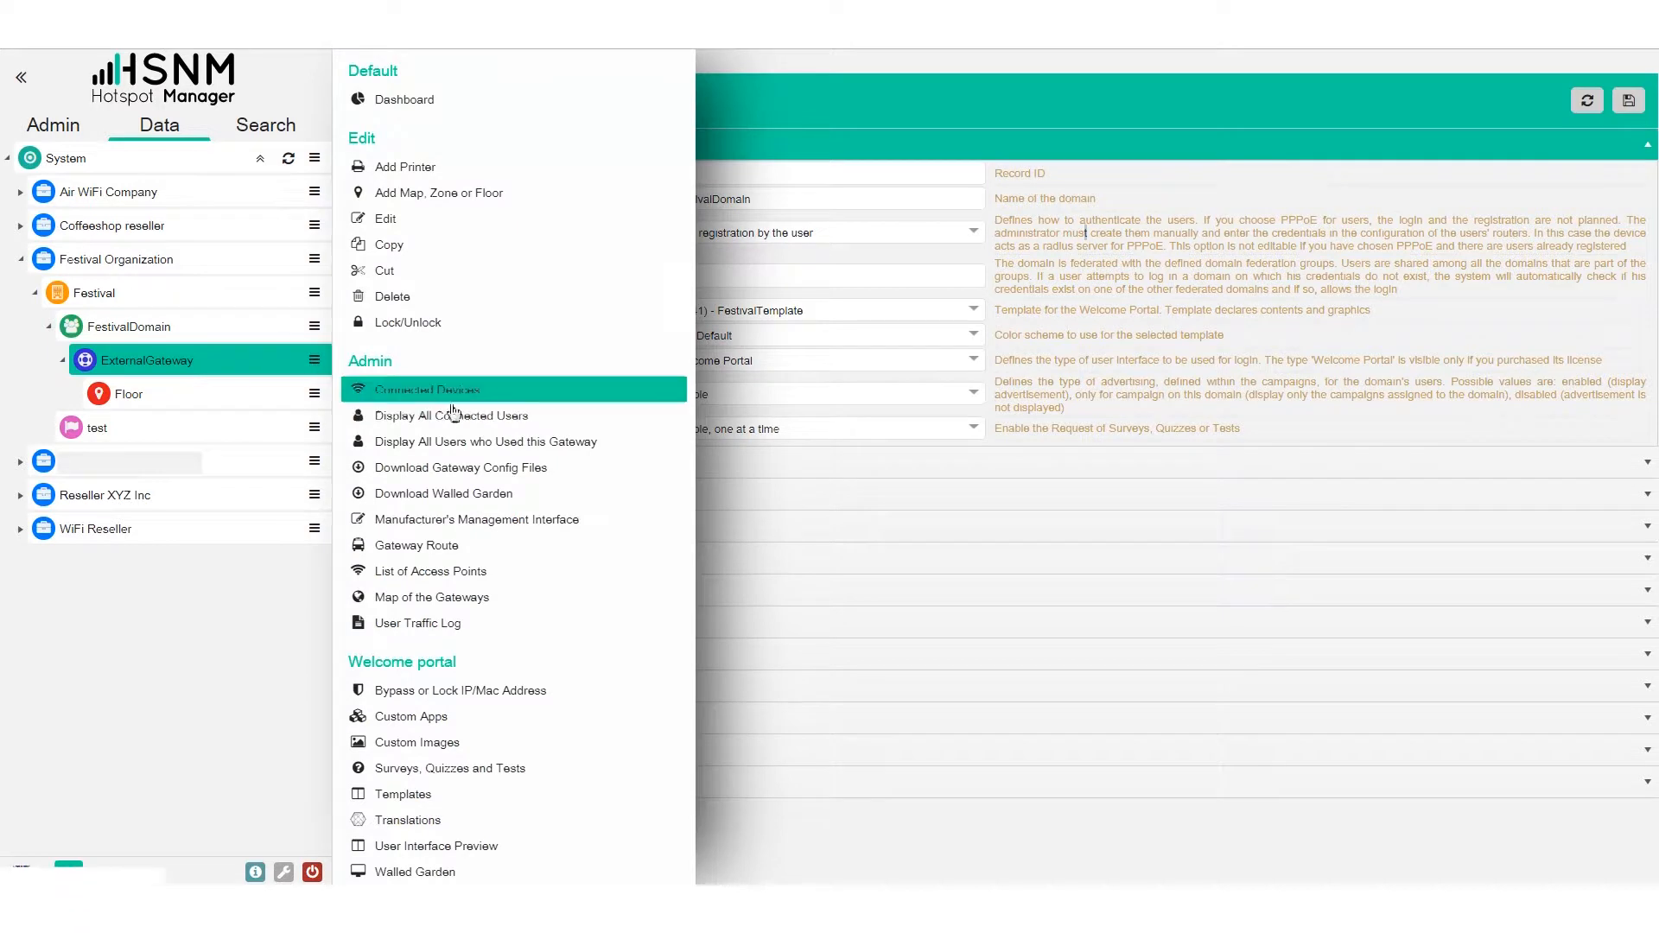
left_click(579, 844)
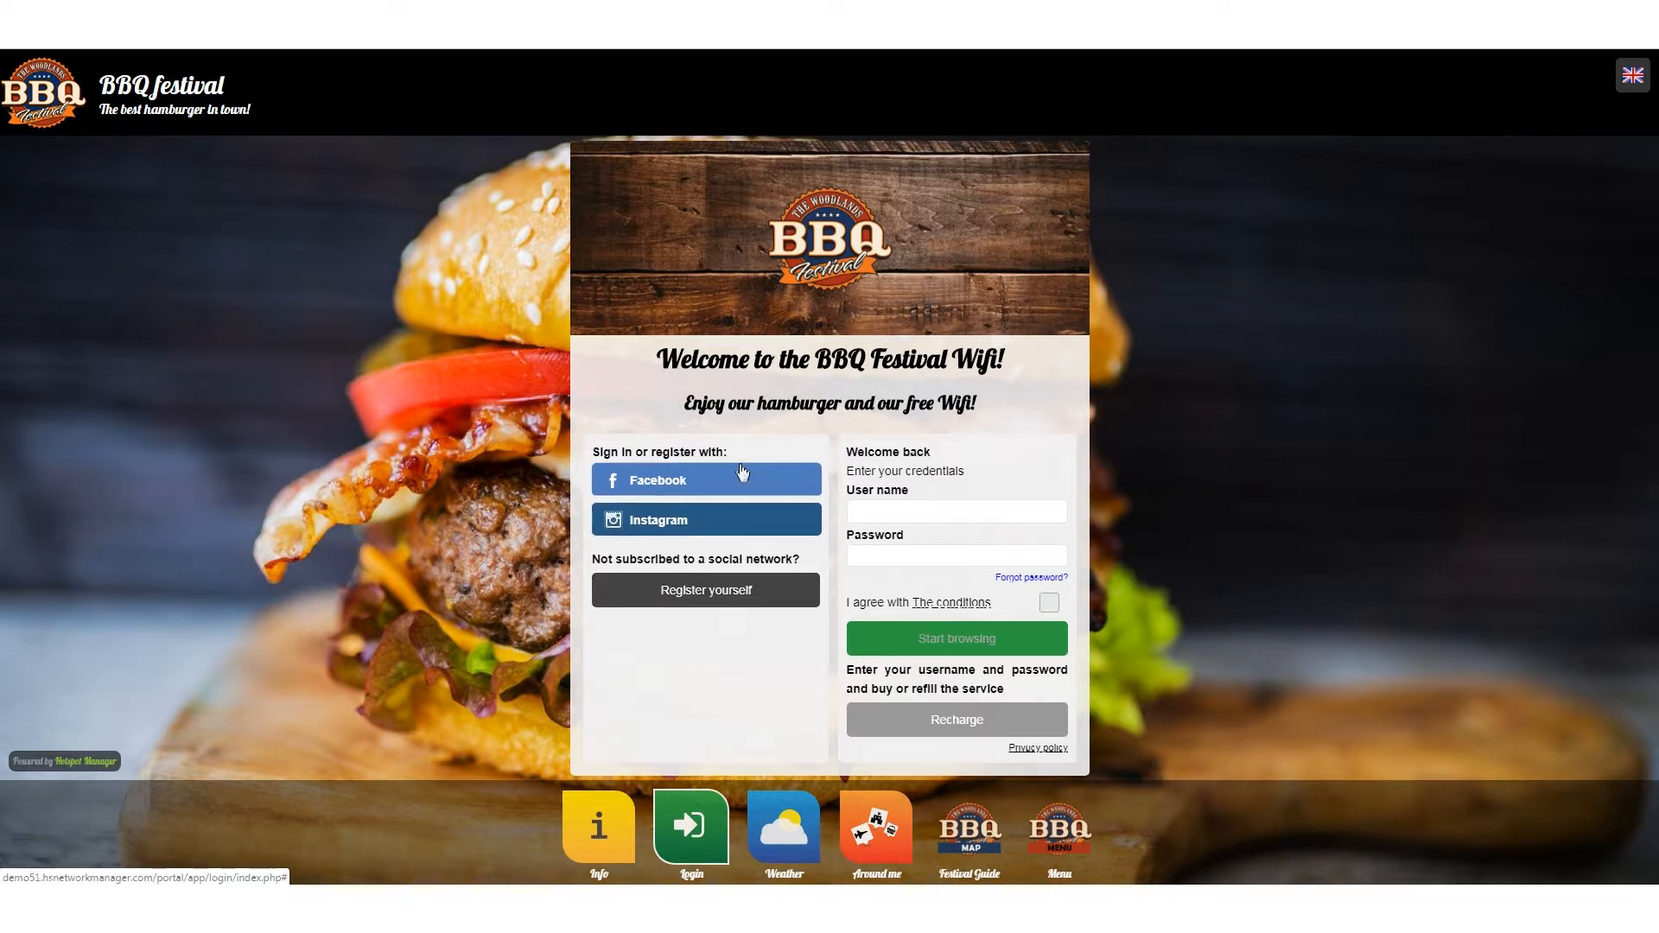
left_click(909, 513)
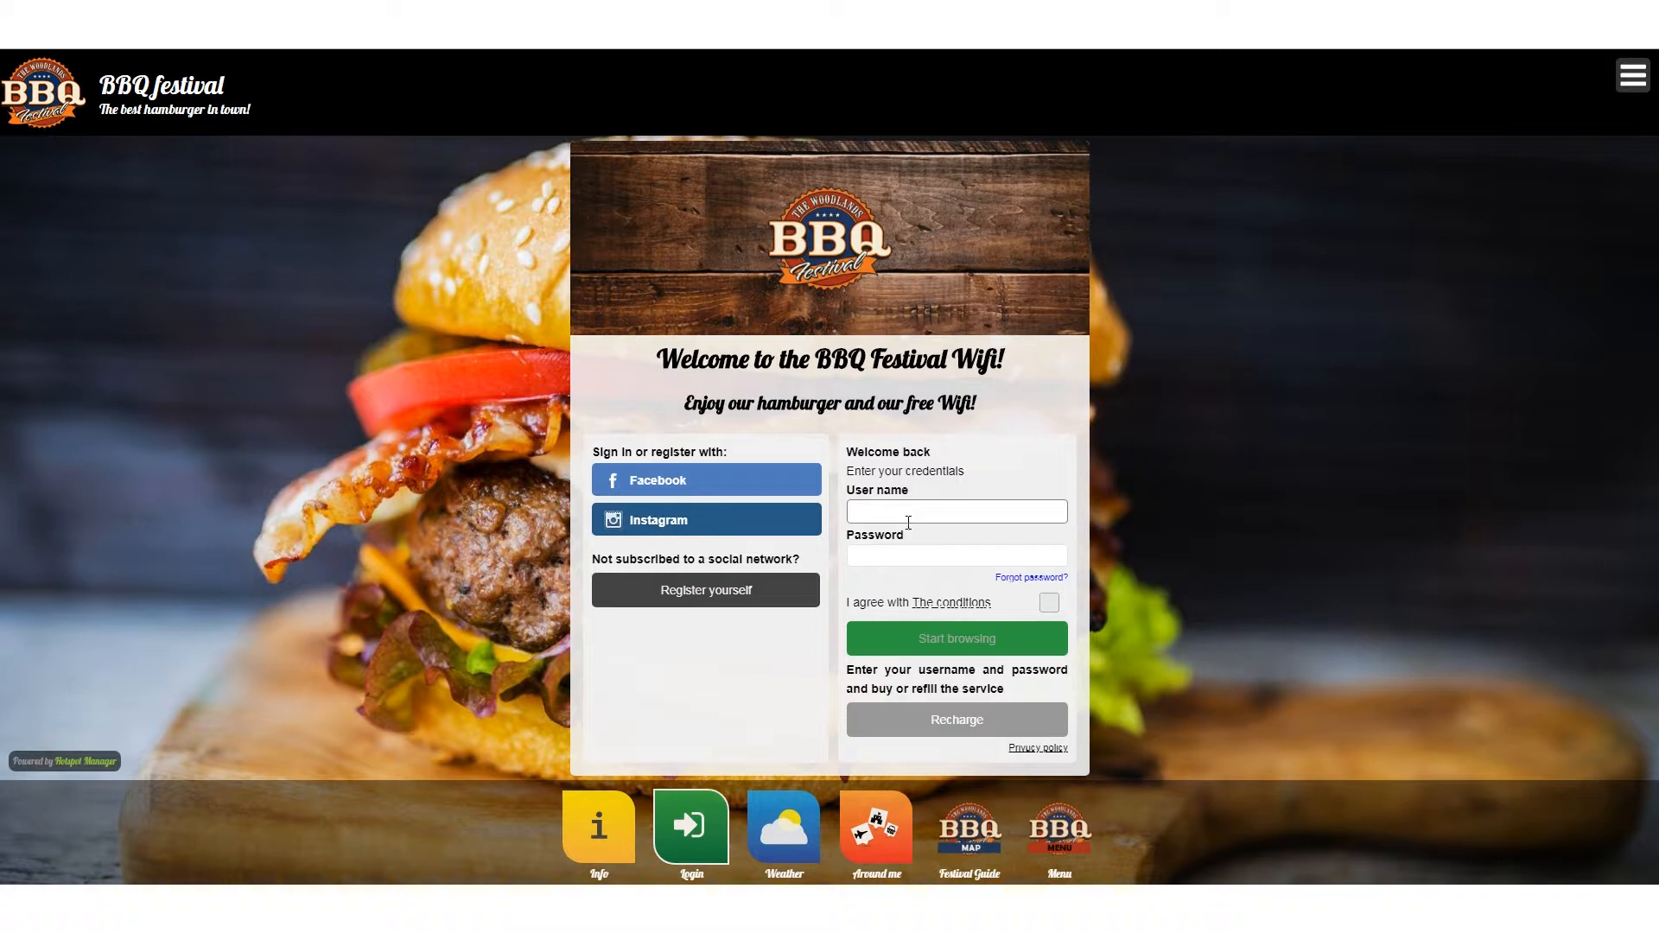
left_click(904, 558)
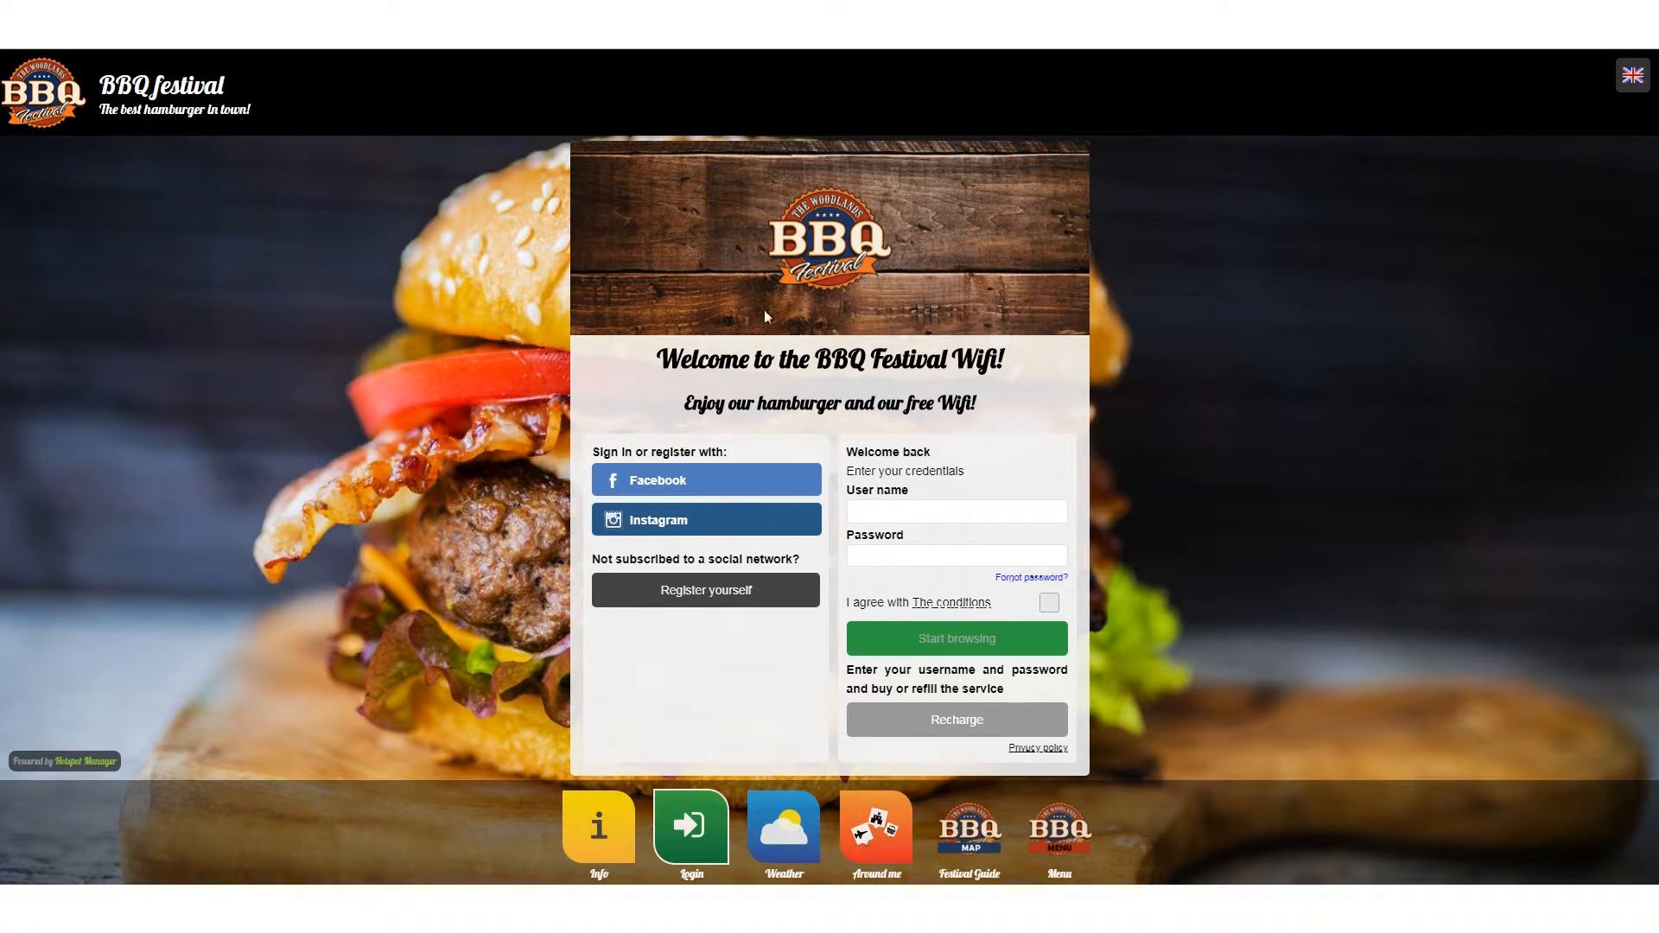
left_click(720, 842)
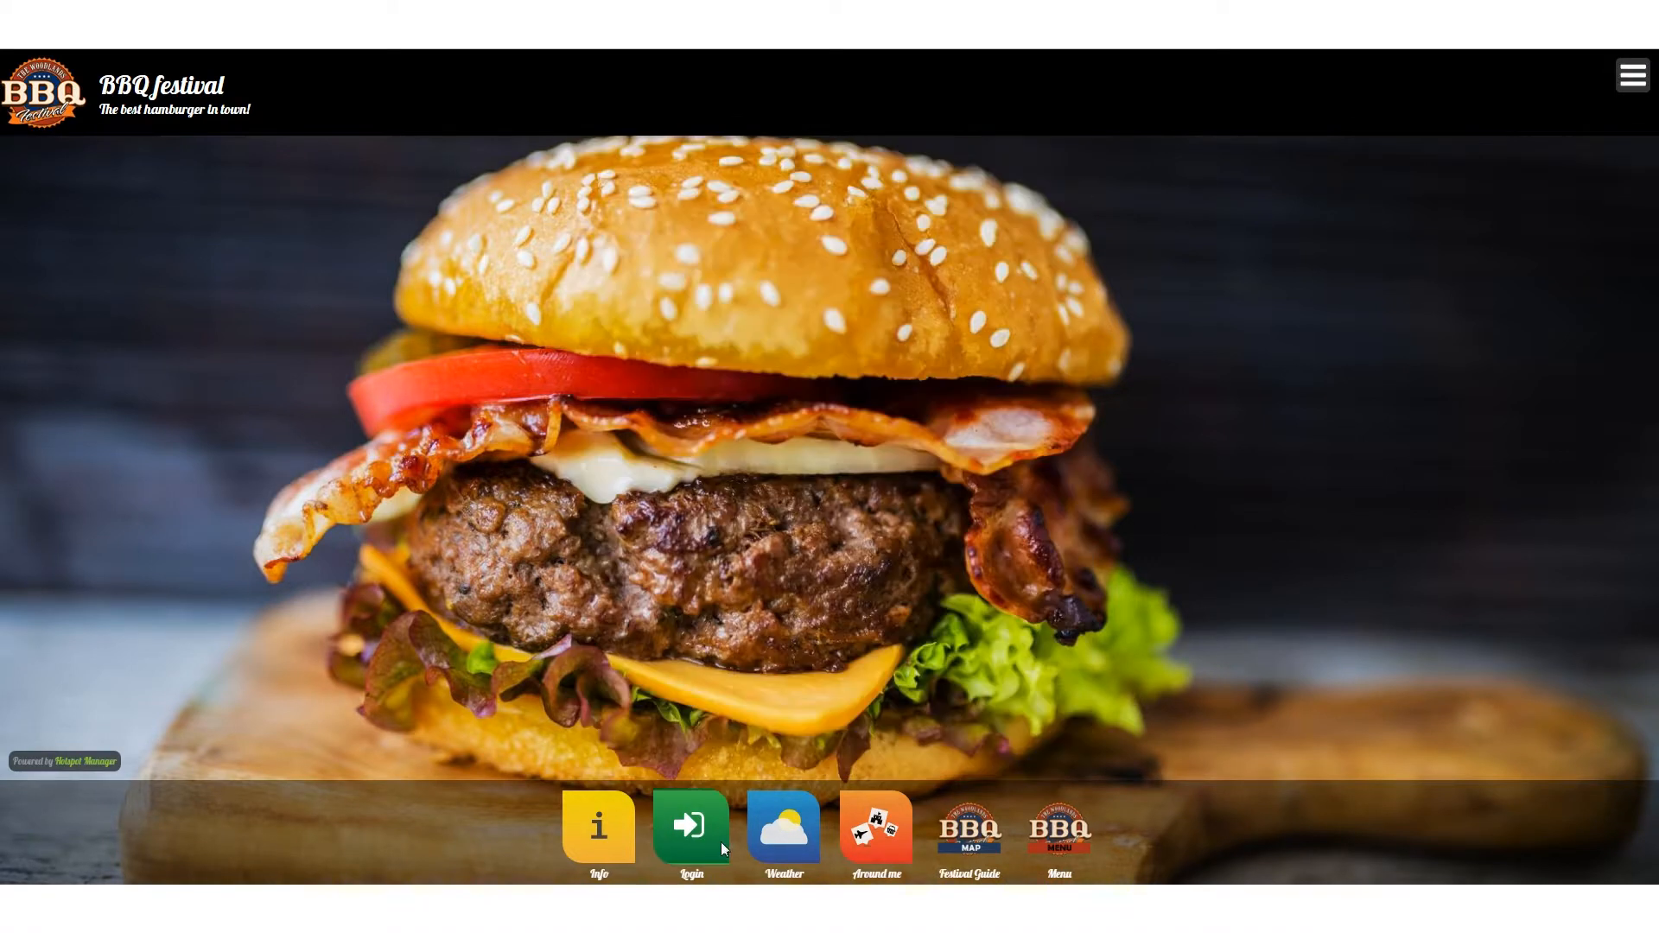
Set FestivalDomain's Authentication Mode to "Without registration nor password", save the domain, and check the login form on the welcome portal
left_click(718, 844)
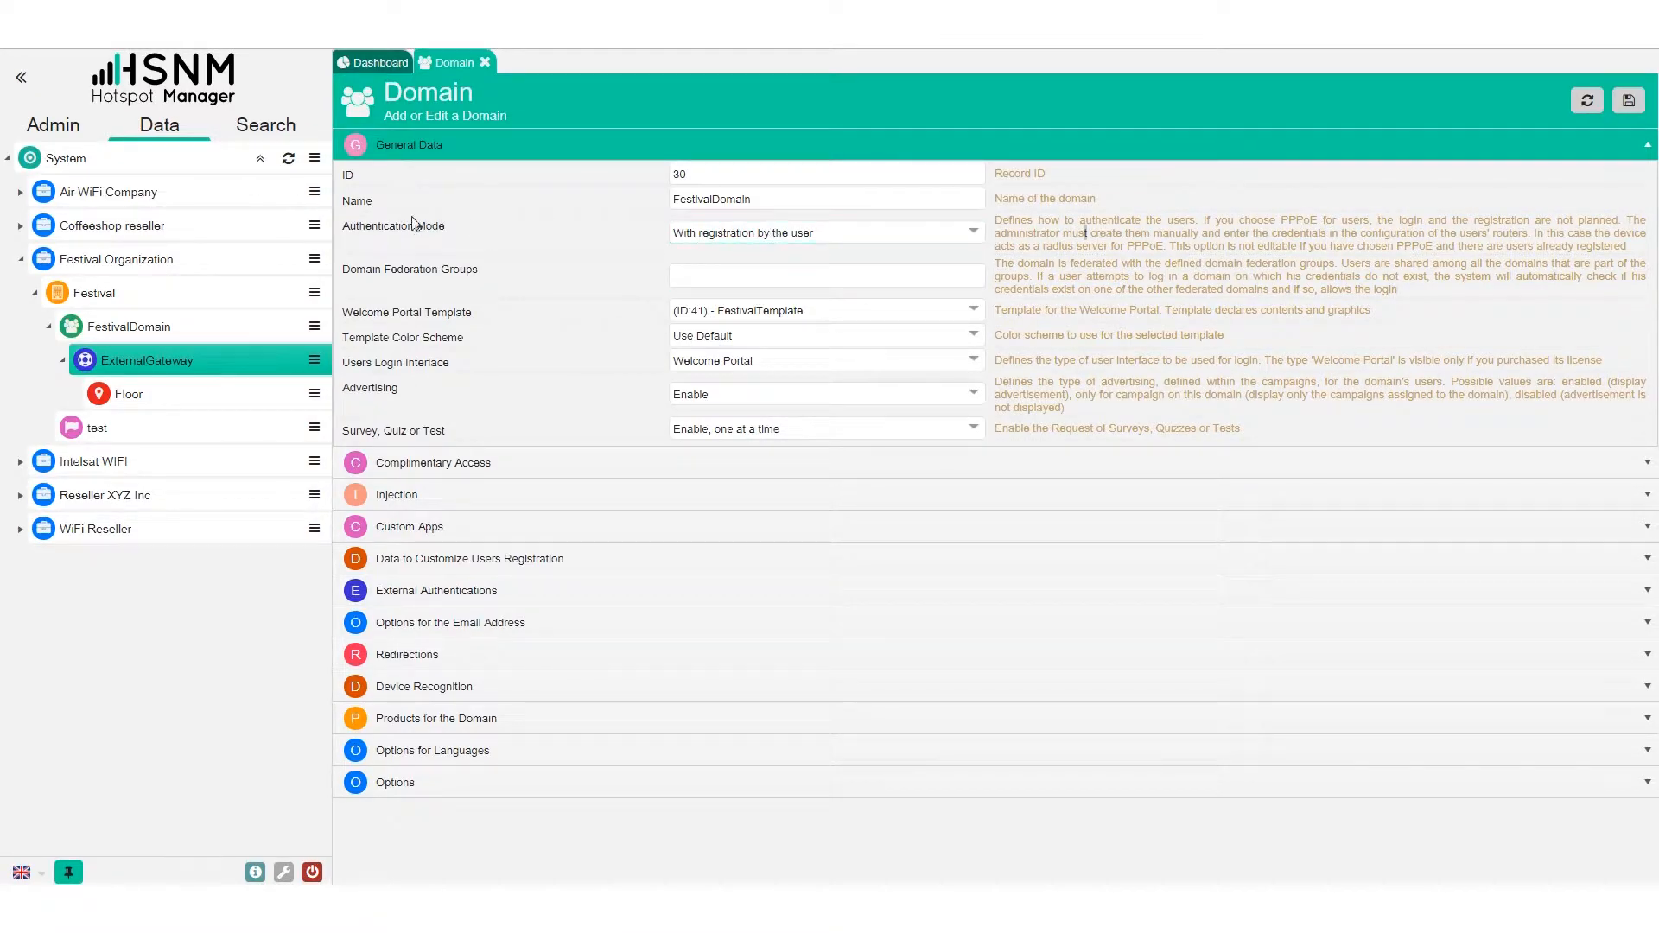
left_click(777, 235)
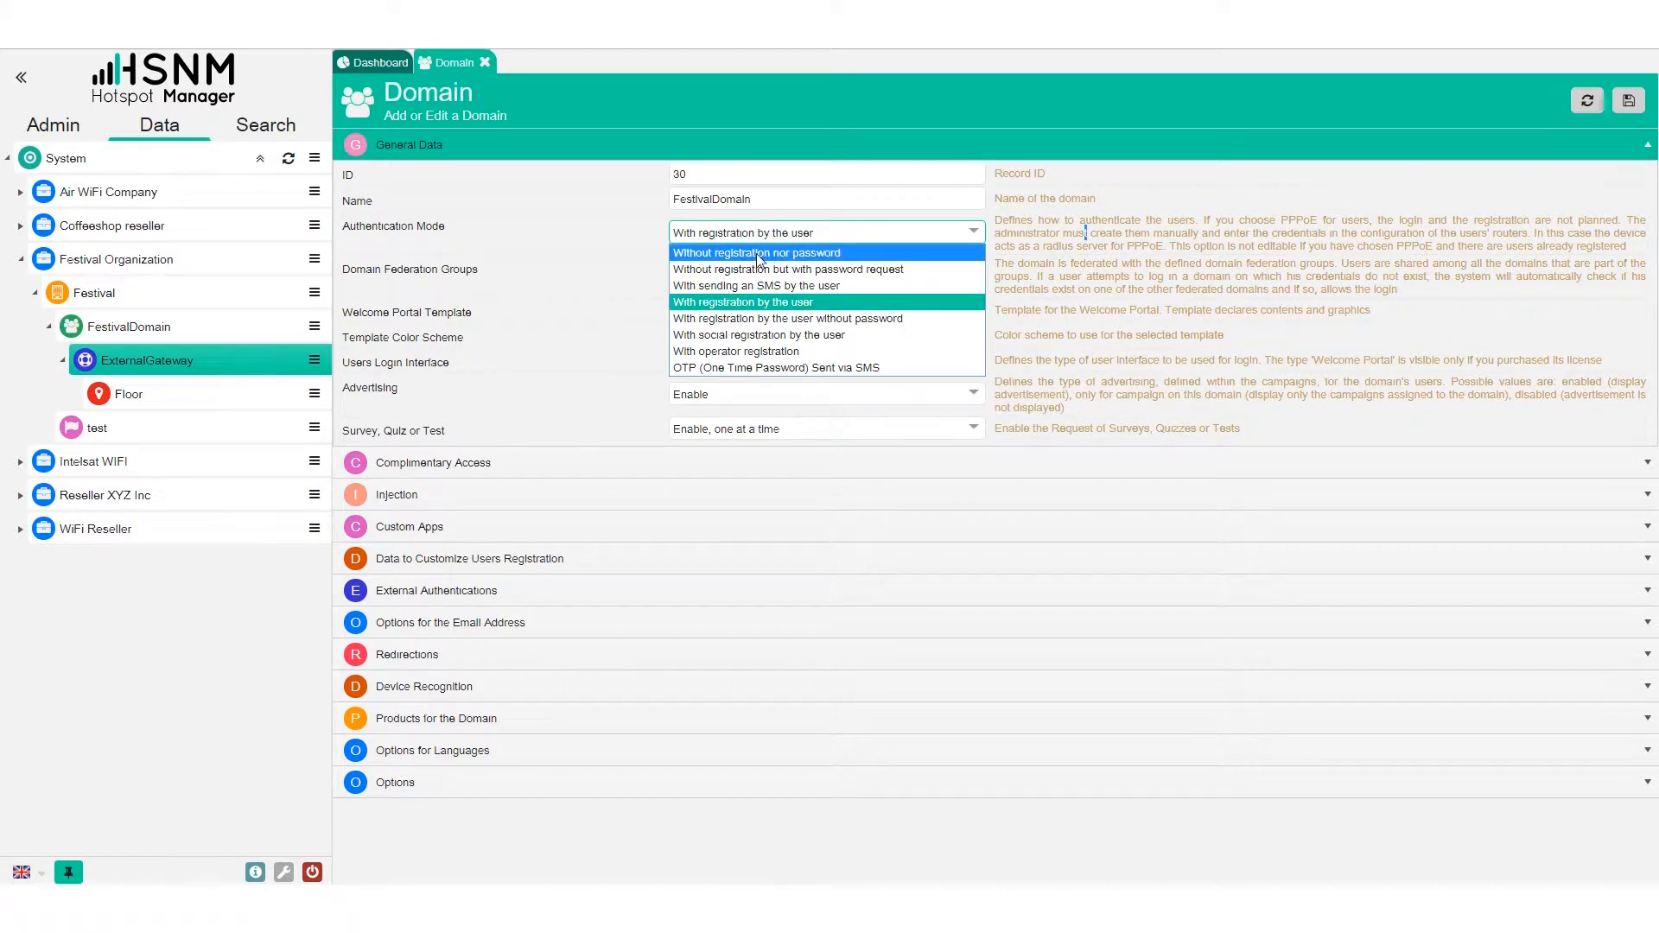
left_click(759, 254)
left_click(1630, 102)
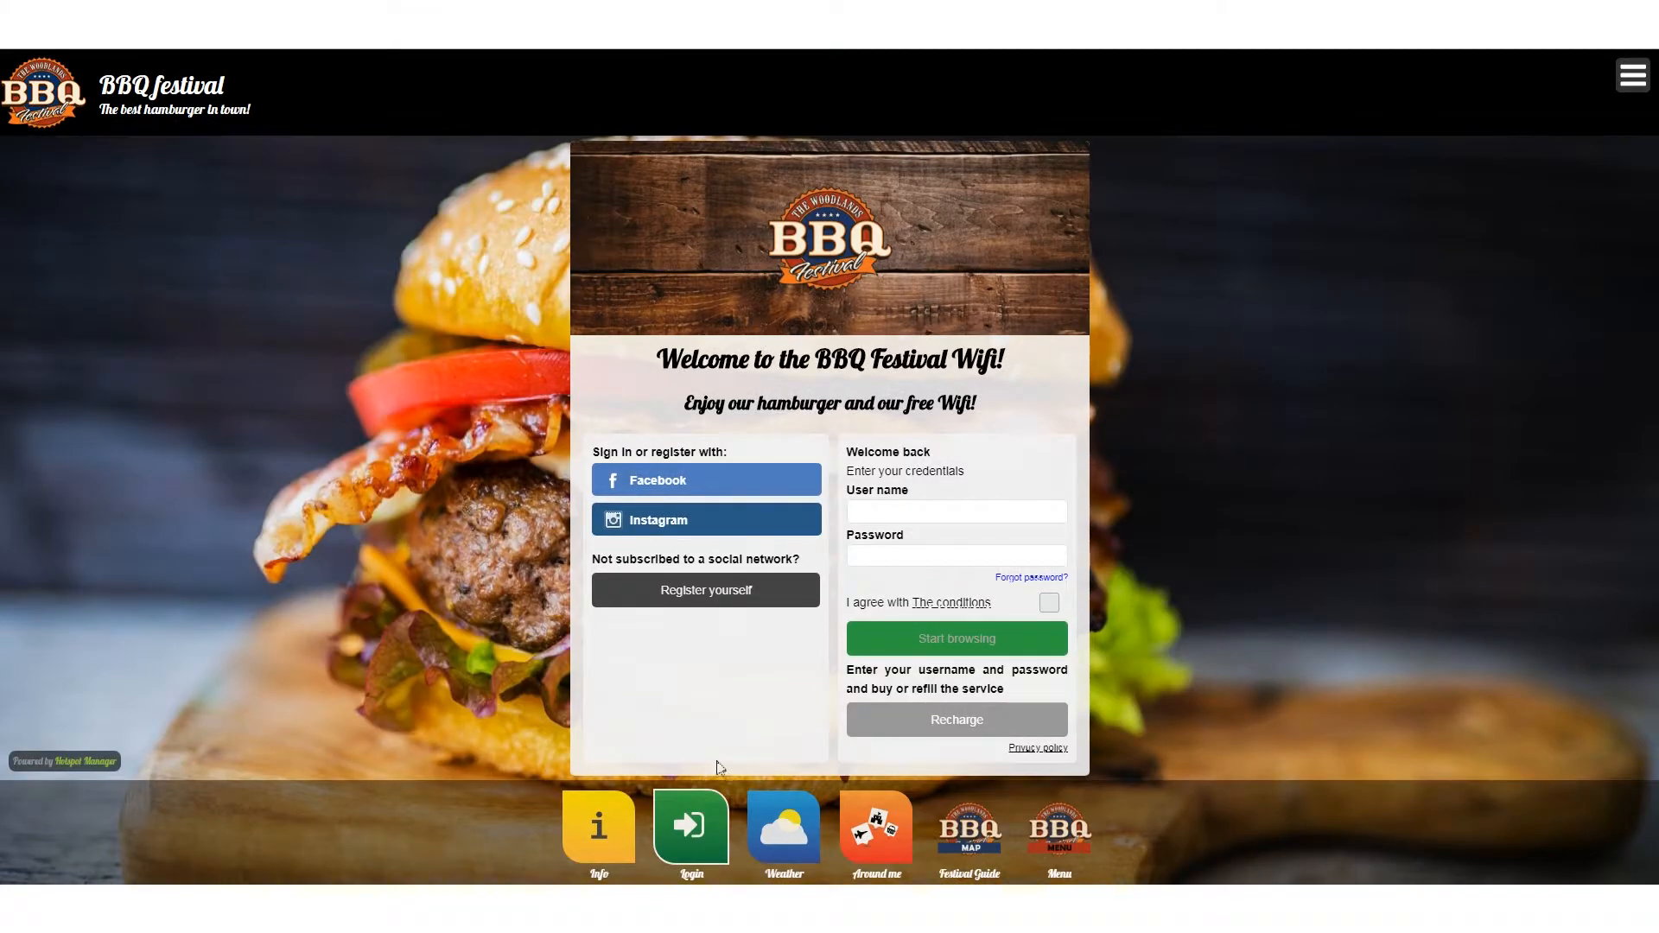
left_click(698, 833)
left_click(700, 836)
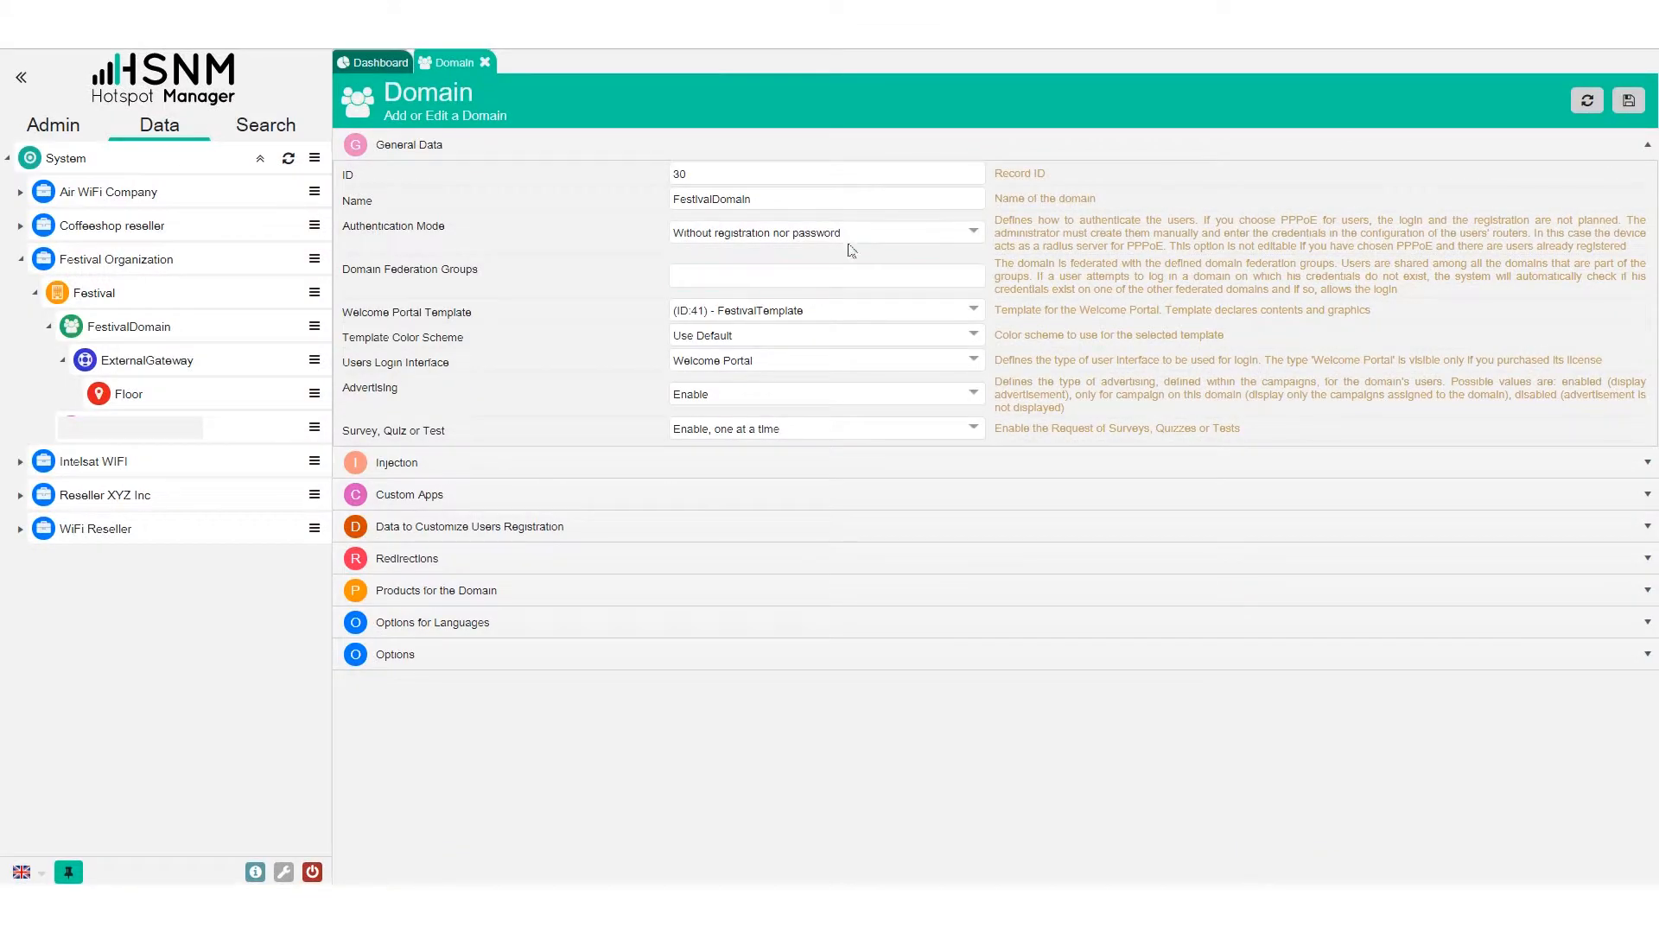
Set FestivalDomain's Authentication Mode back to "With registration by the user", review the other mode choices, and save the domain
left_click(851, 234)
left_click(845, 305)
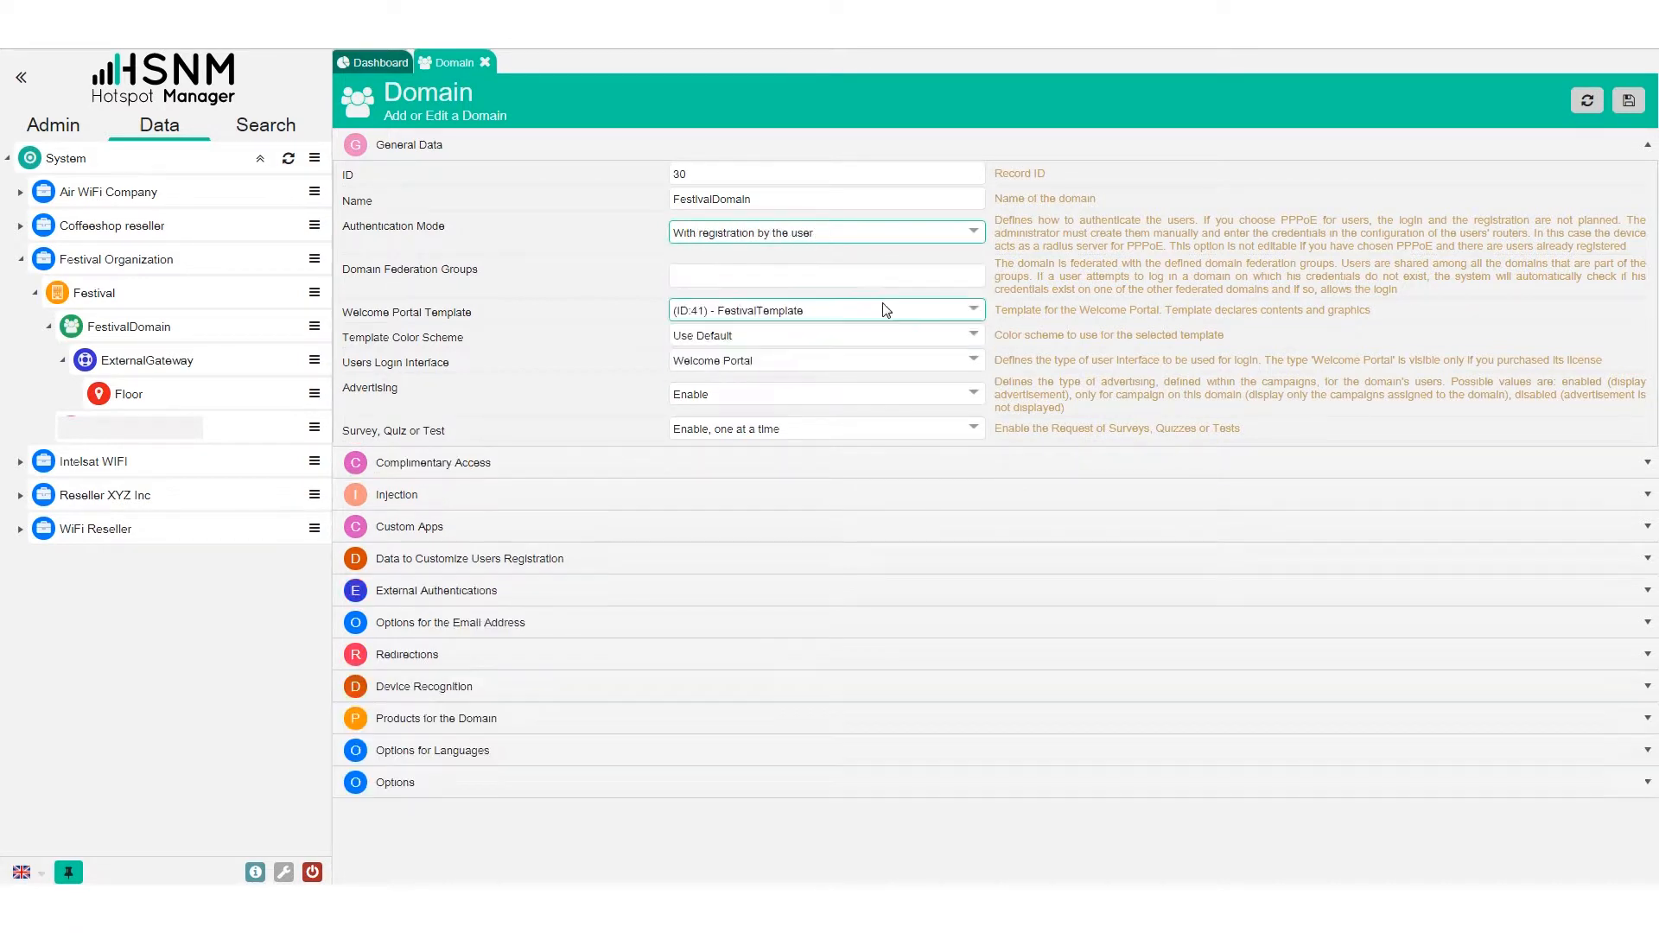
left_click(1629, 100)
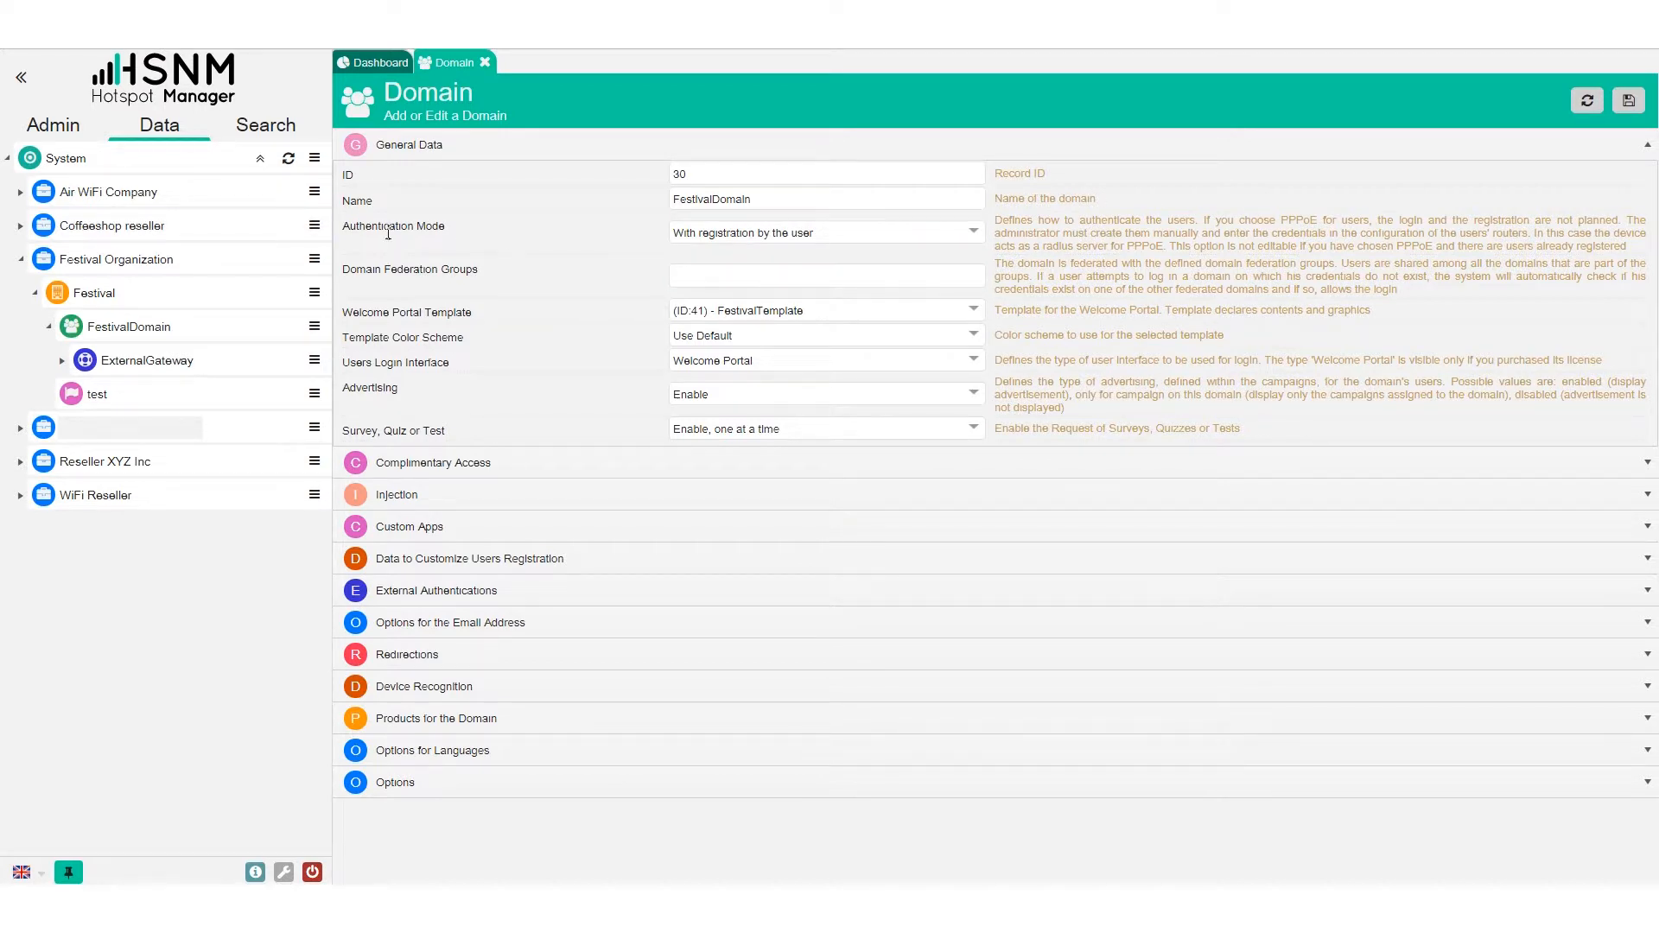
left_click(933, 234)
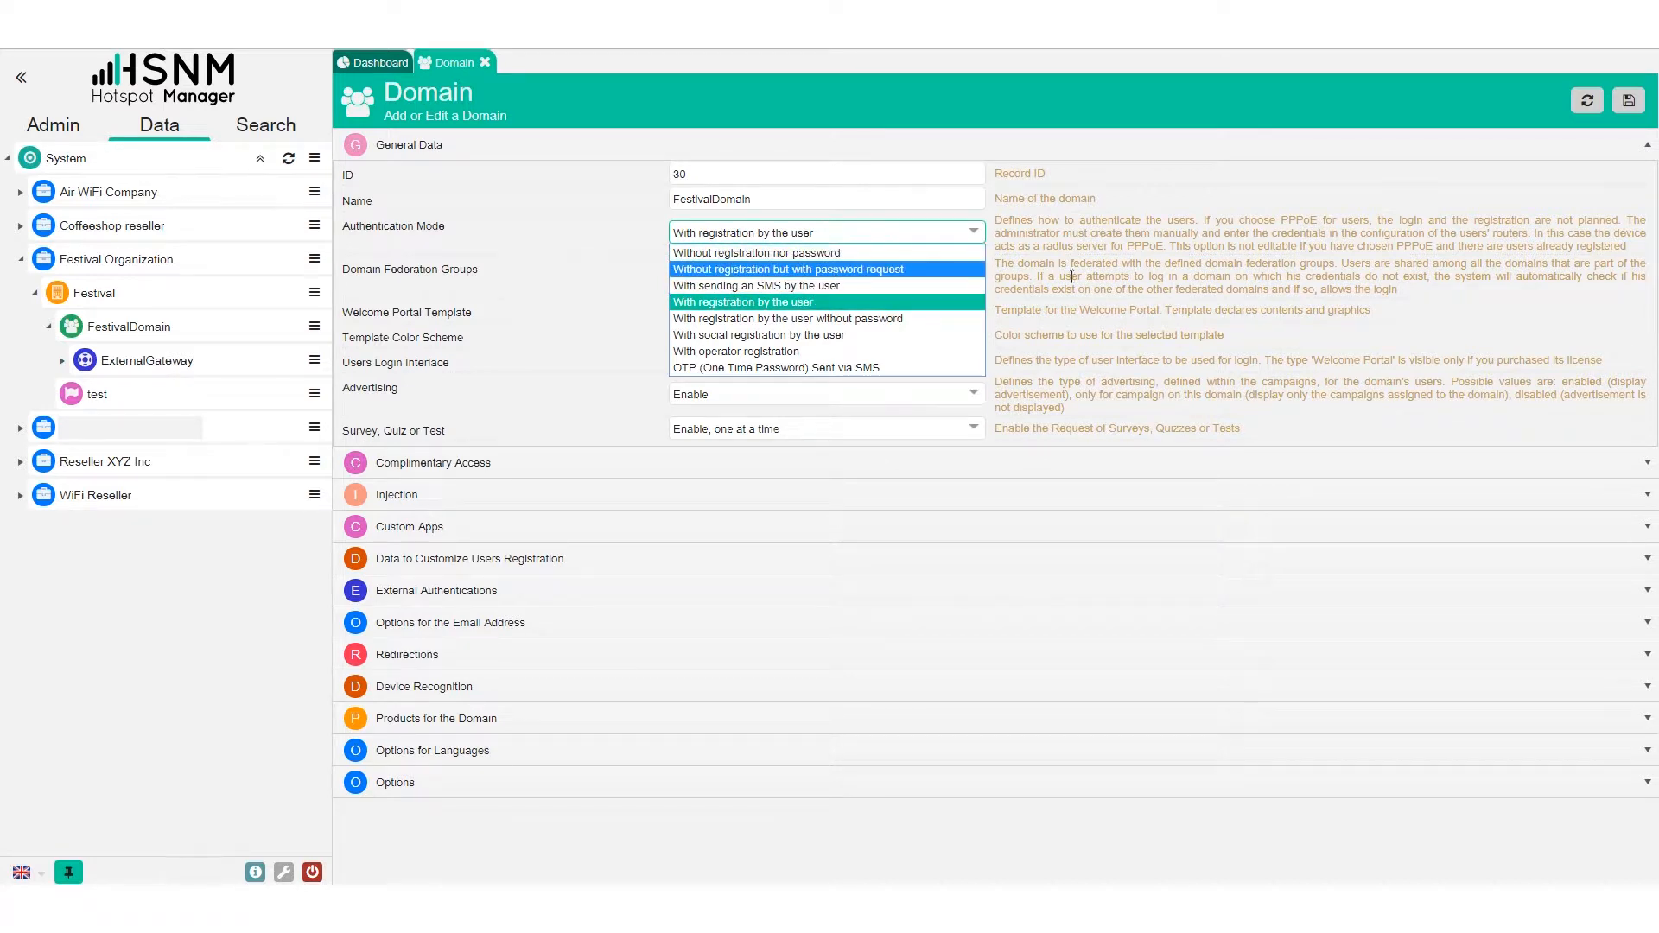
left_click(1197, 271)
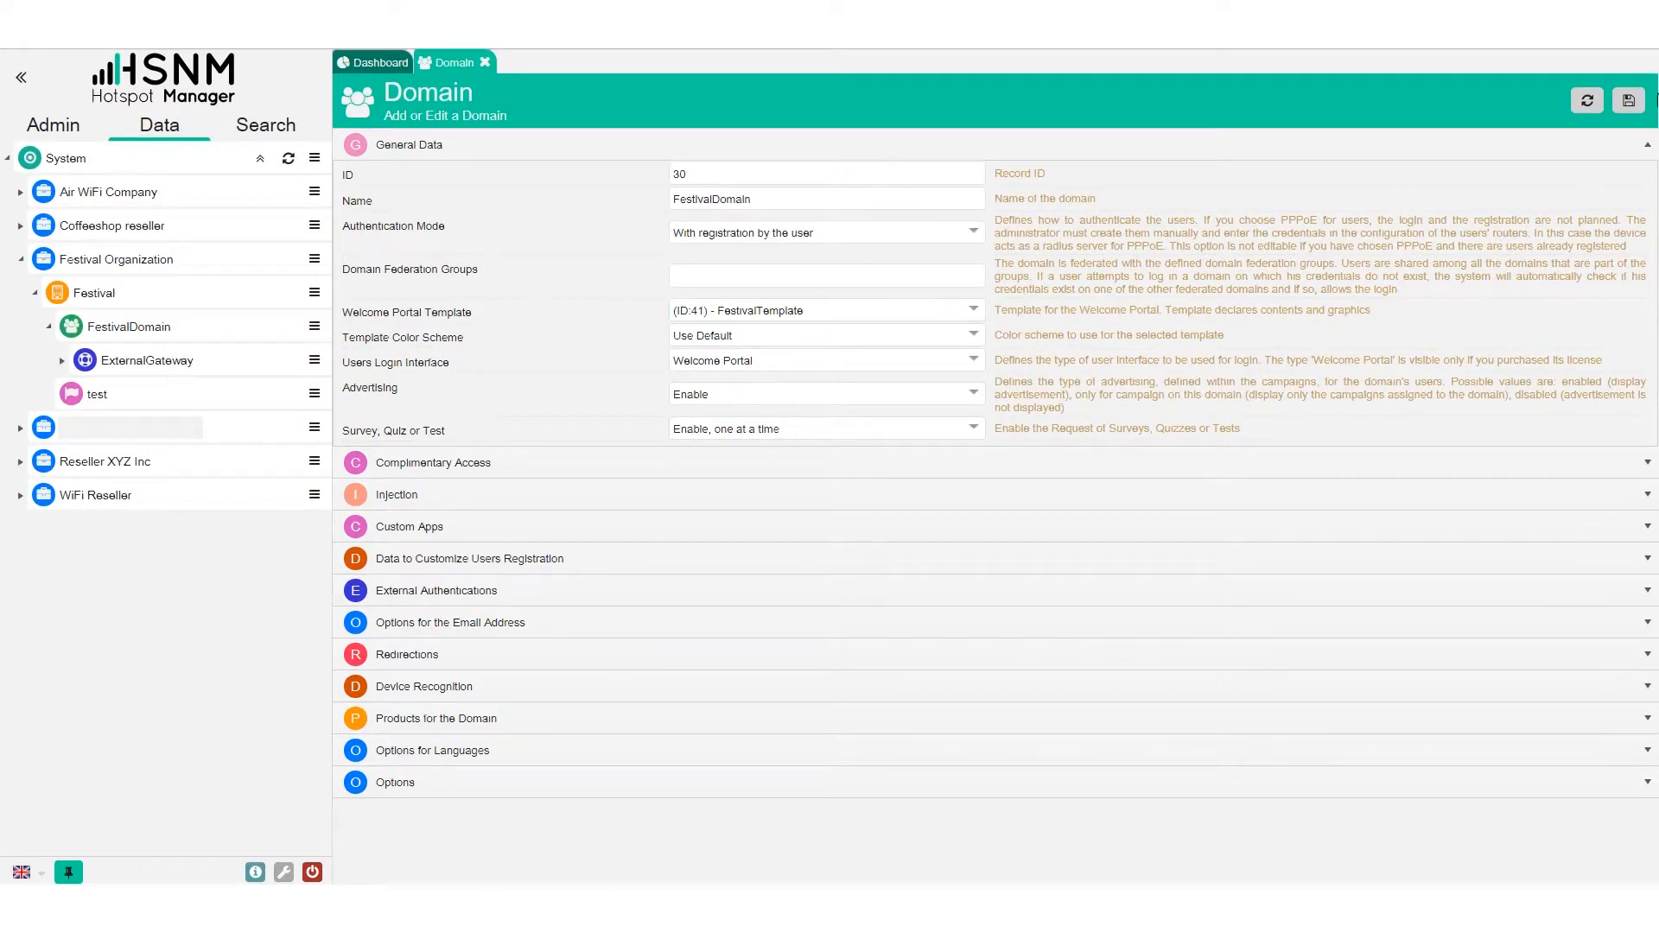
left_click(1629, 100)
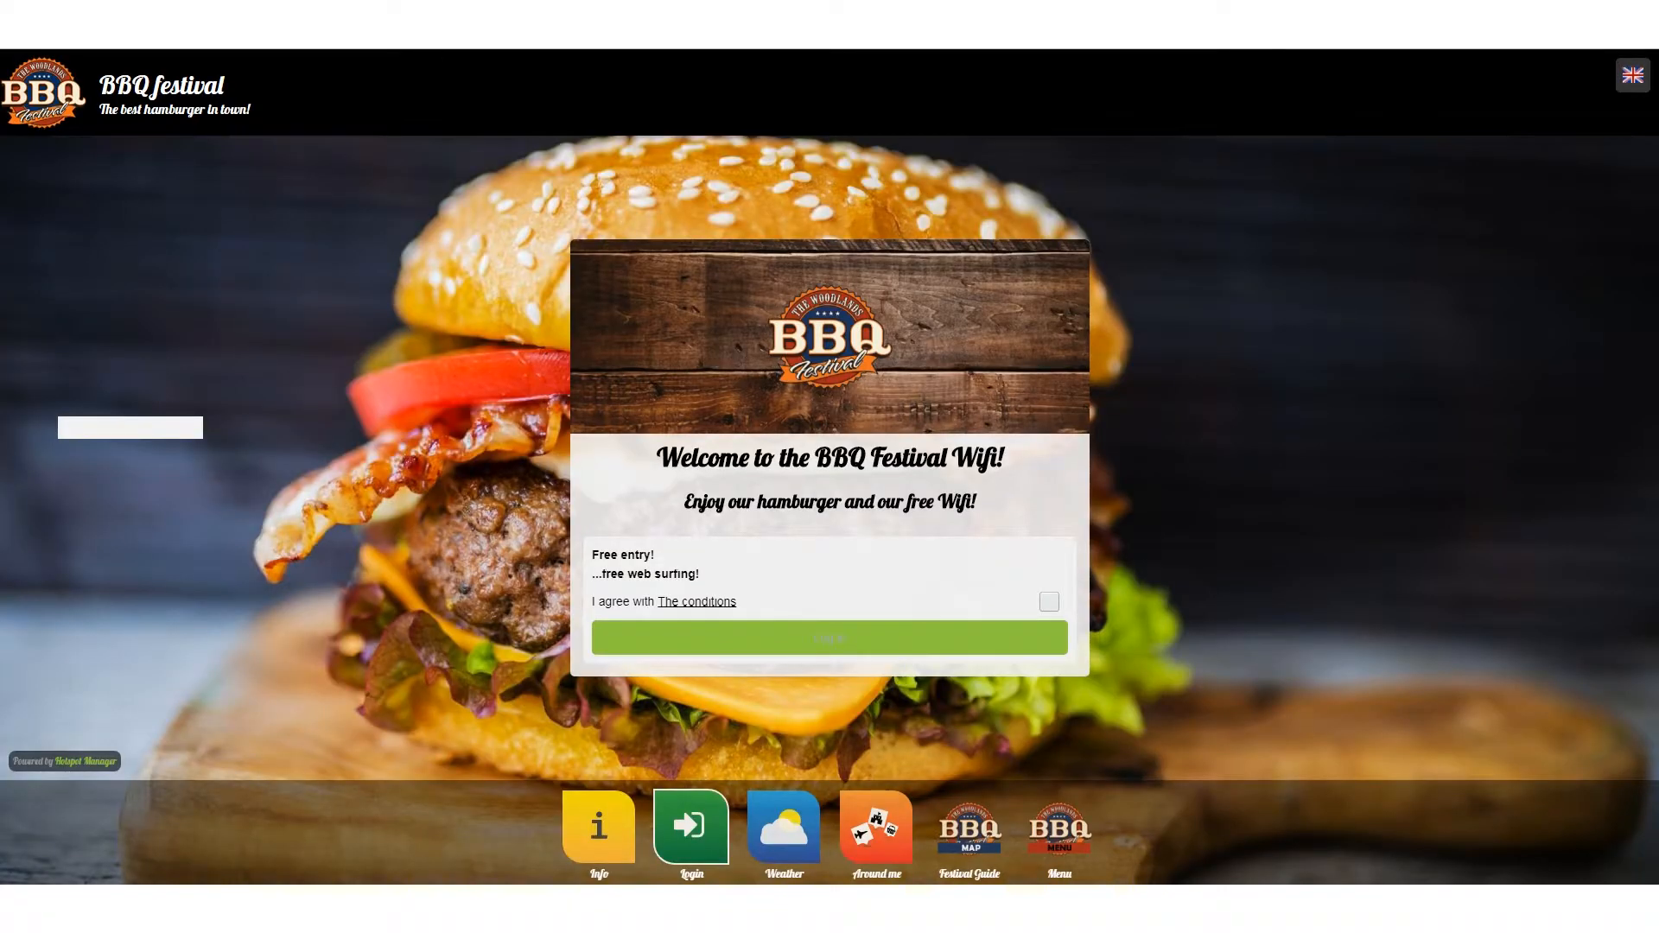
Reload the login form on the welcome portal and open the self-registration form to review the data it requires
left_click(708, 837)
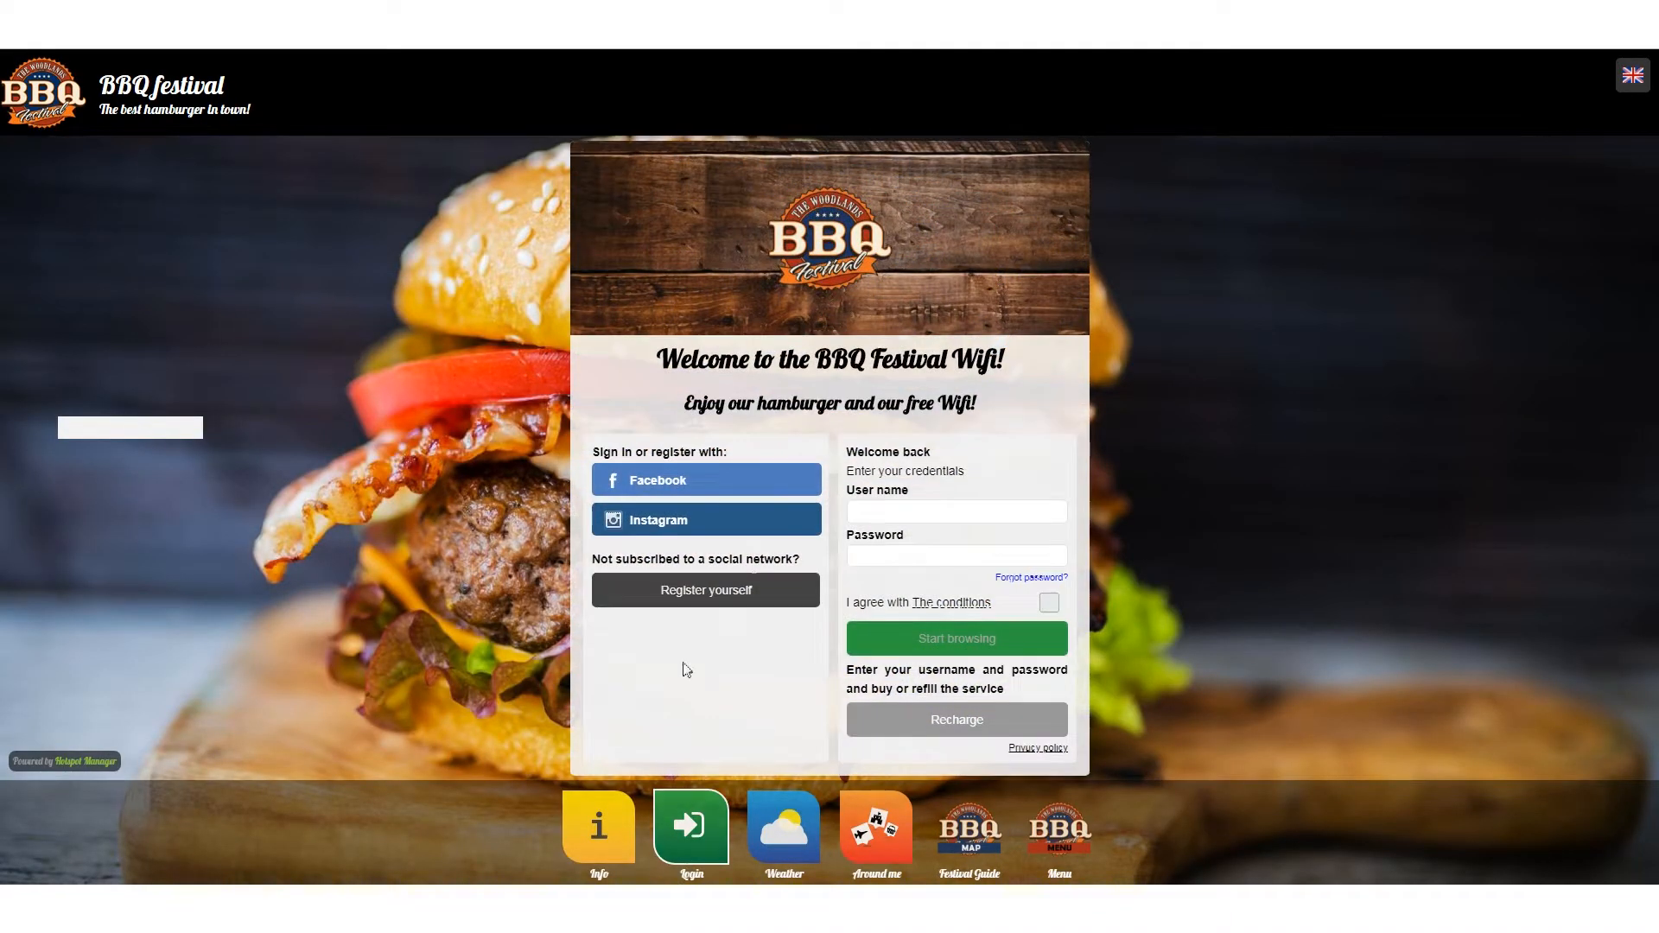
left_click(721, 598)
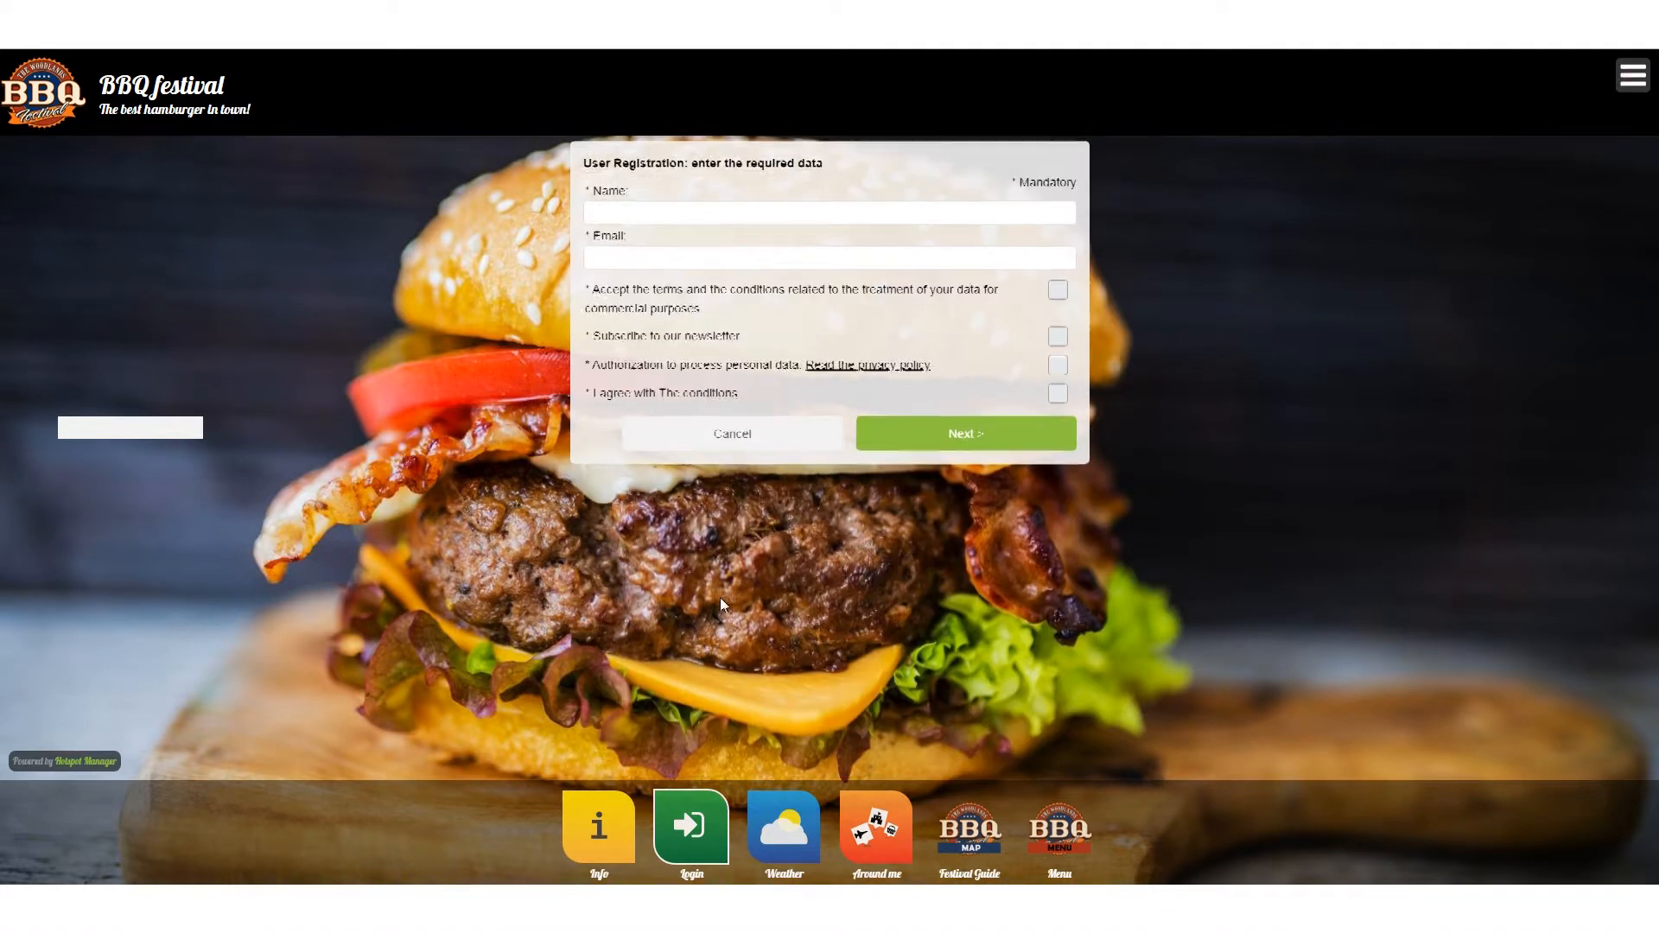
left_click(625, 369)
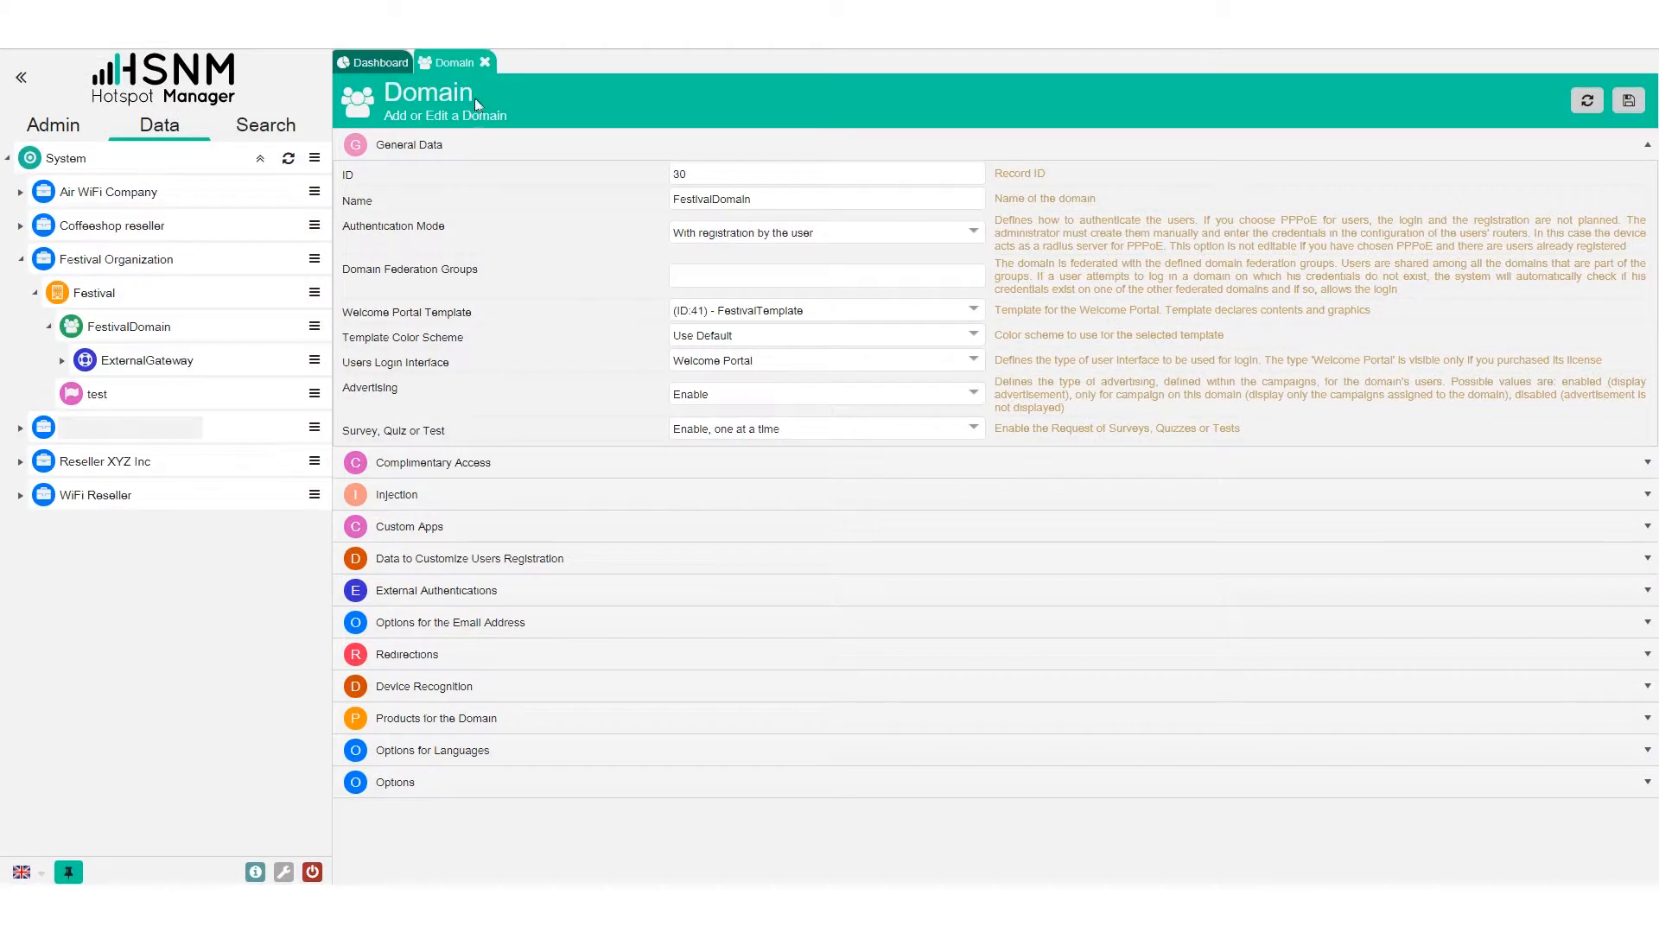
Set Request the Last Name to Yes in the domain's users registration data and save the domain
left_click(472, 568)
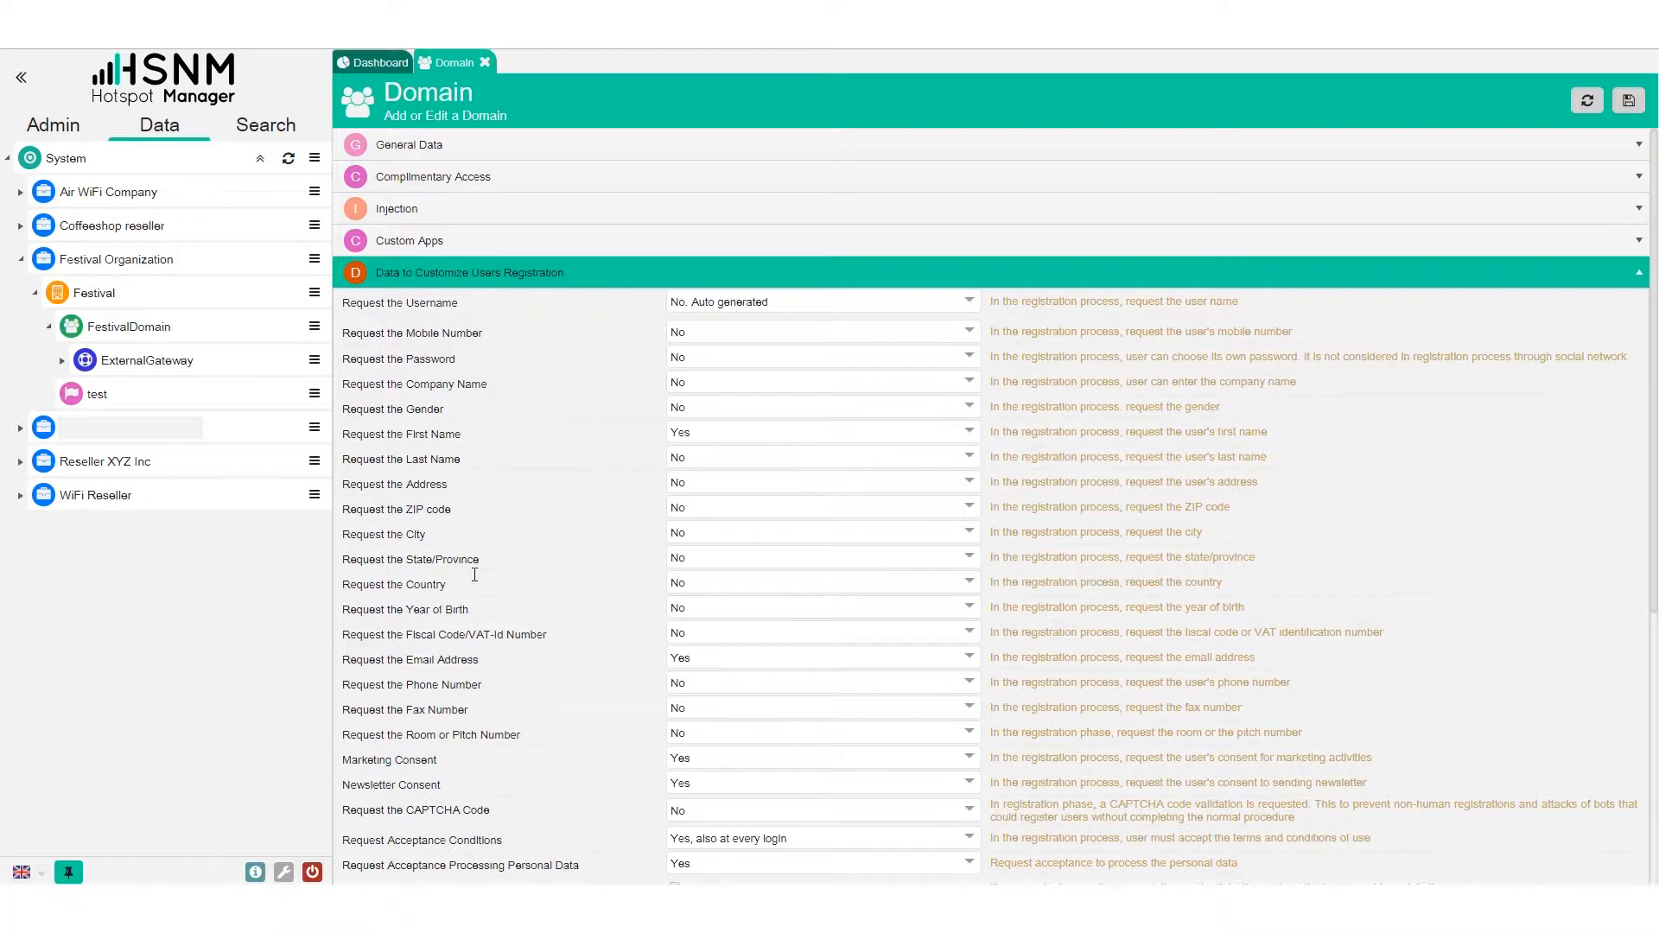
left_click(716, 463)
left_click(709, 494)
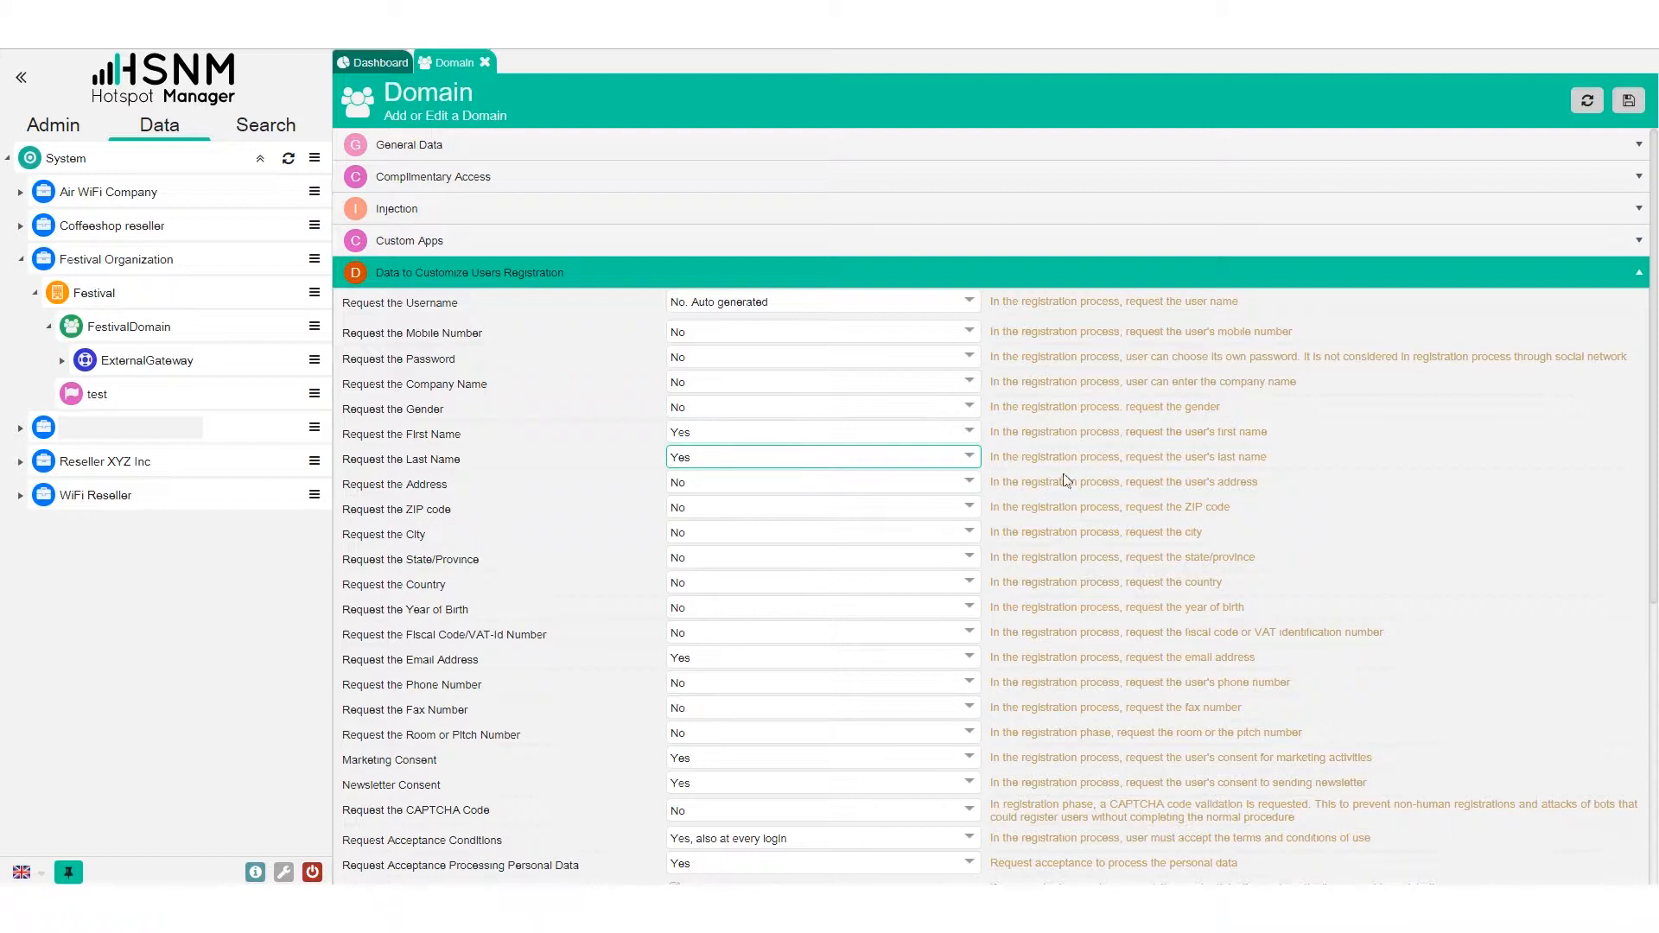
left_click(1629, 101)
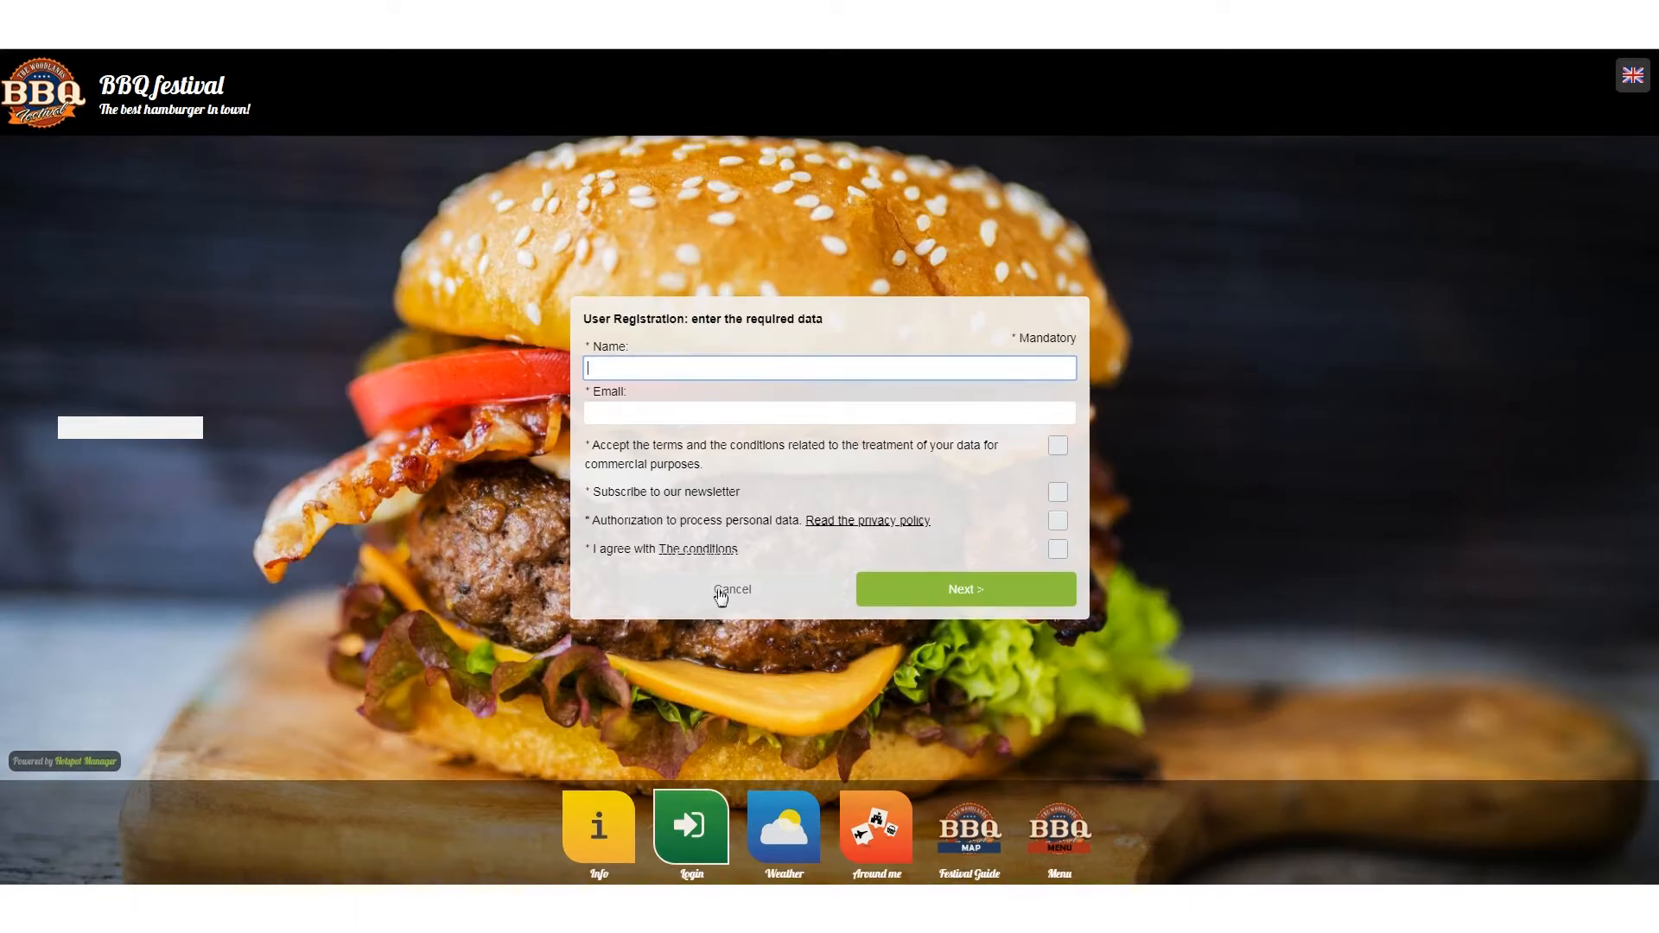
Cancel the portal's registration form and reopen it to check the name, last name and email fields
left_click(726, 590)
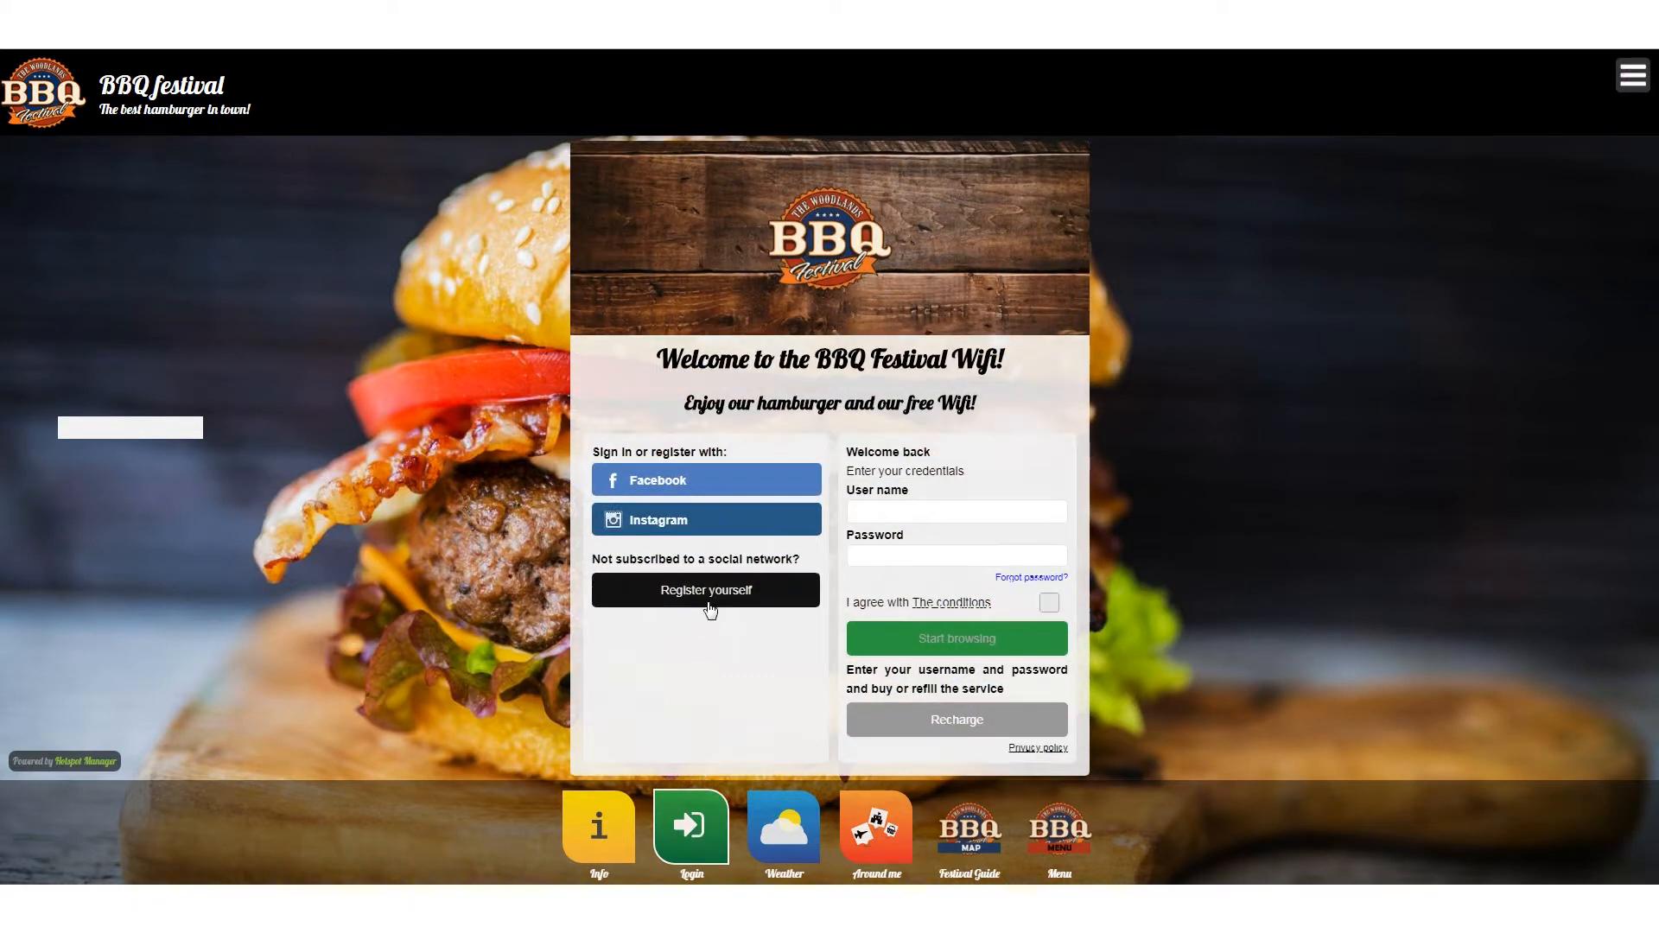
left_click(709, 593)
left_click(609, 345)
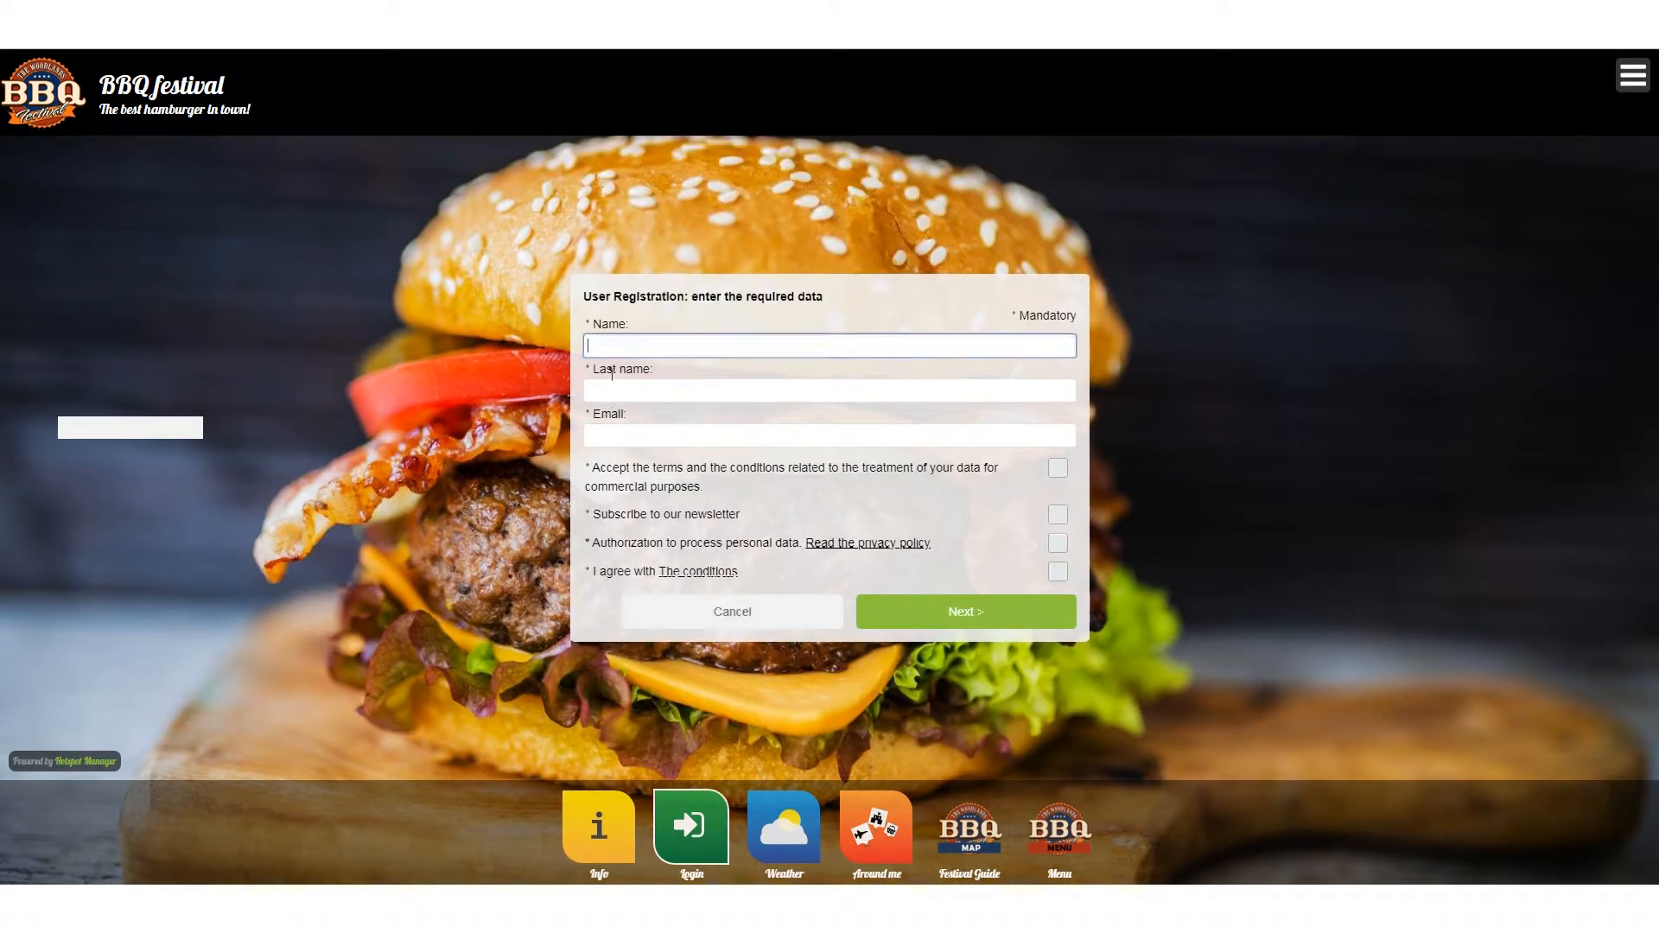
left_click(640, 435)
left_click(666, 349)
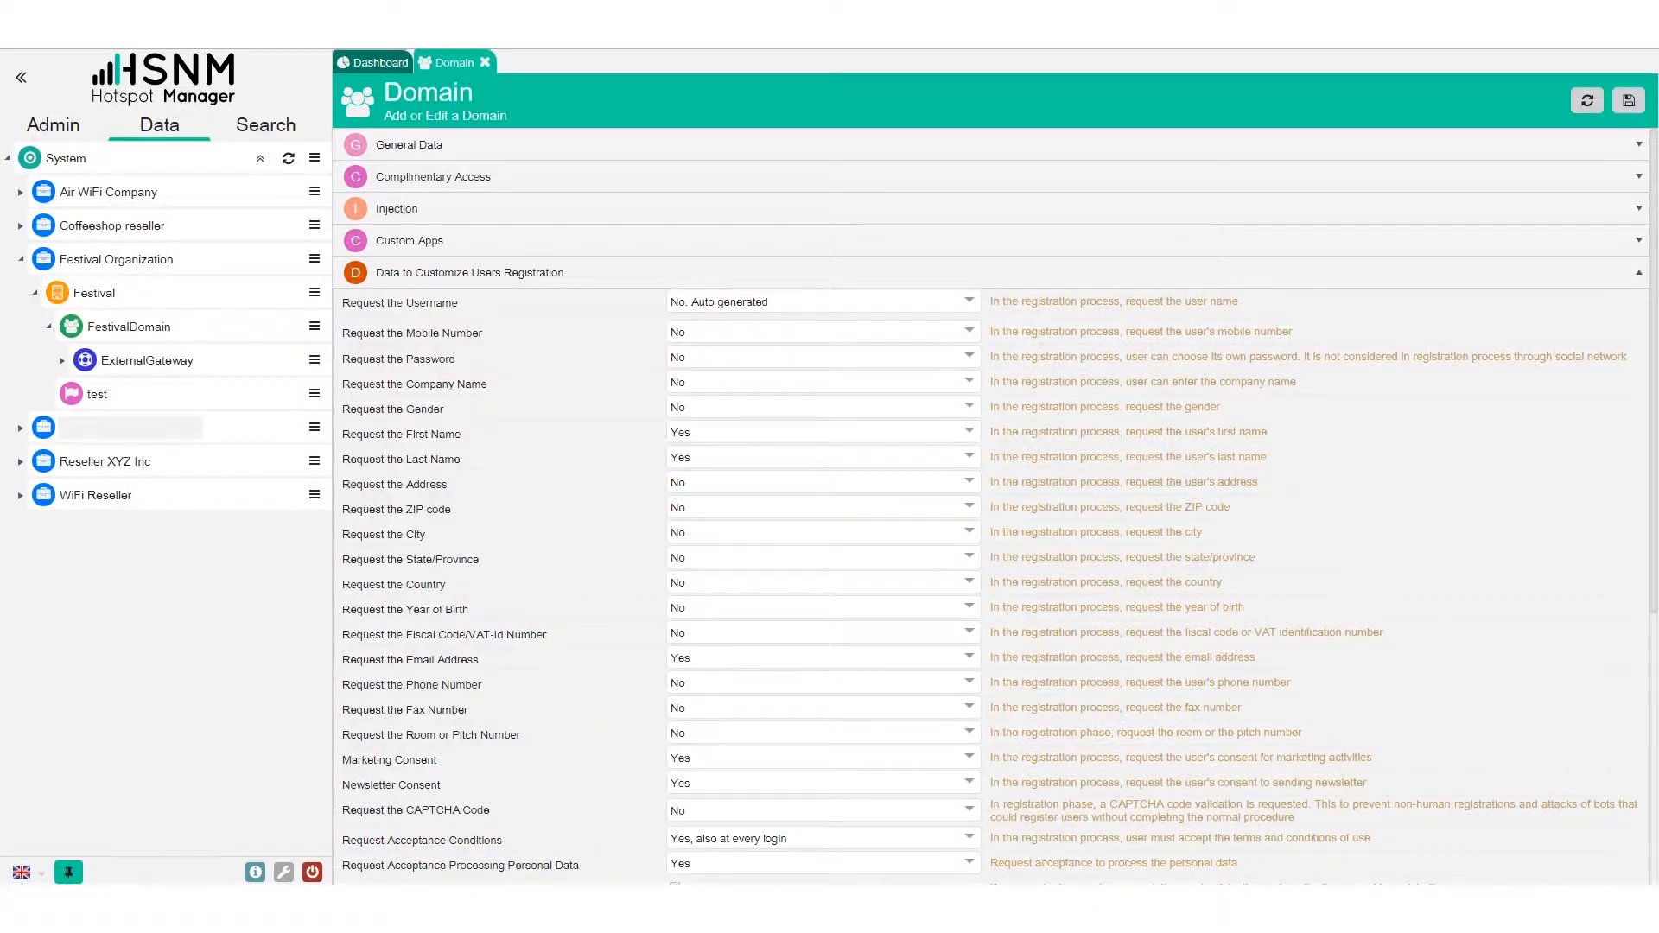
Examine the remaining users registration options of FestivalDomain, from the requested personal data to Auto-Surf at Login and the custom validation URL
scroll(622, 164, "down", 2)
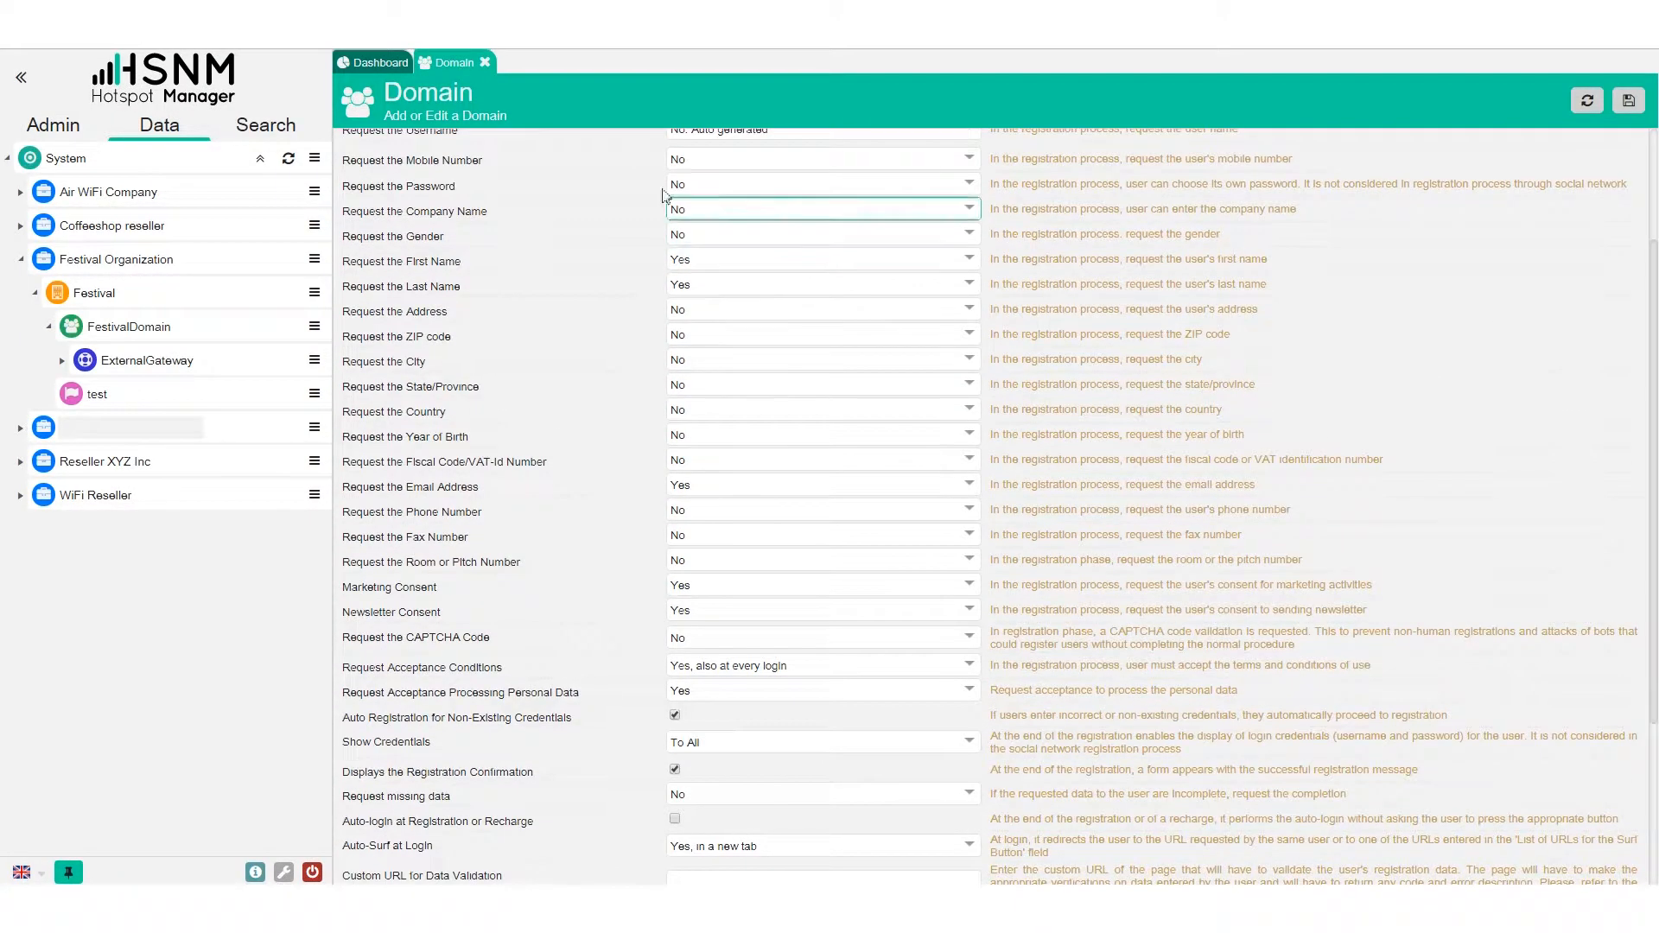
scroll(588, 530, "down", 3)
scroll(597, 524, "up", 2)
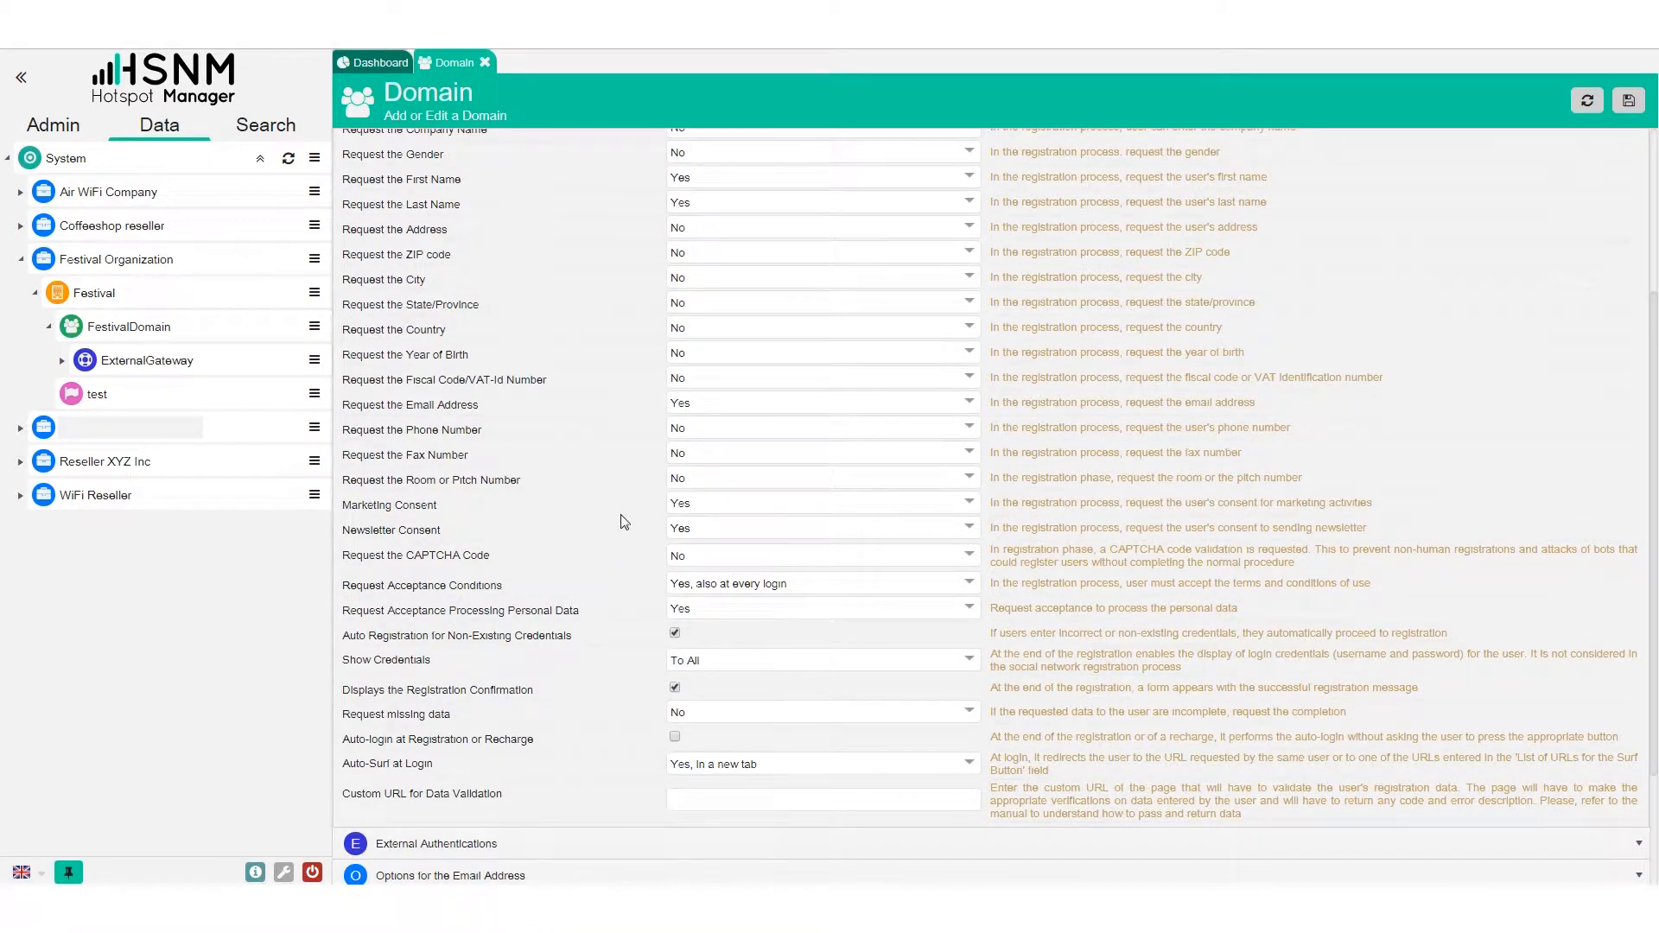
scroll(619, 511, "up", 3)
scroll(674, 406, "down", 3)
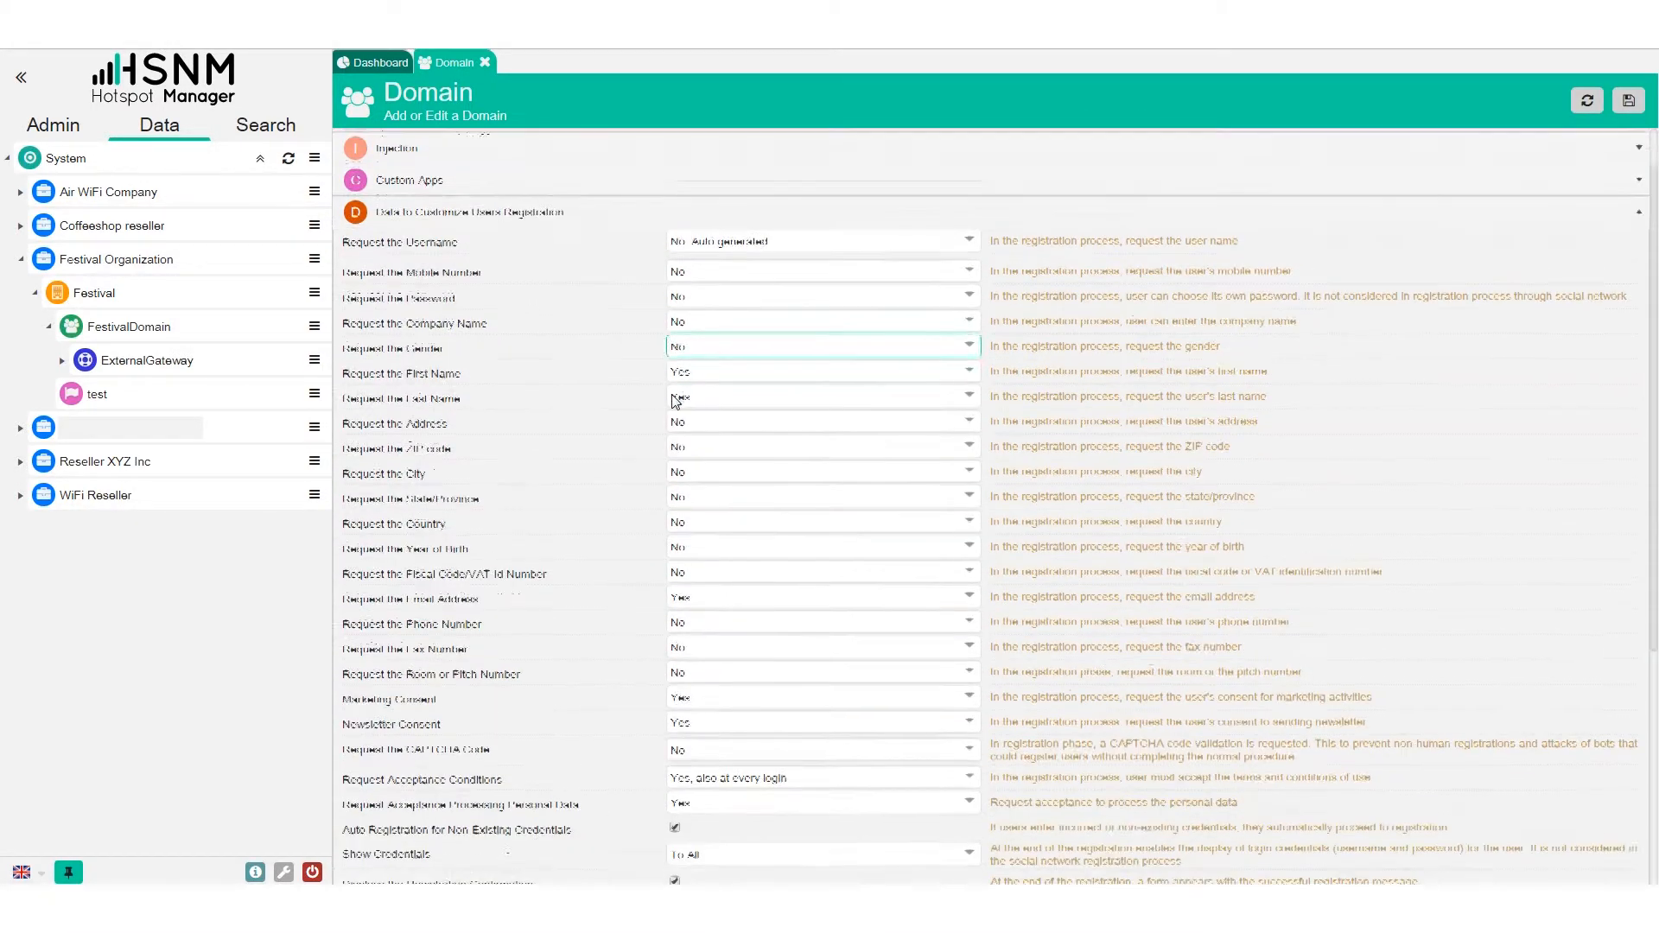
scroll(674, 406, "up", 2)
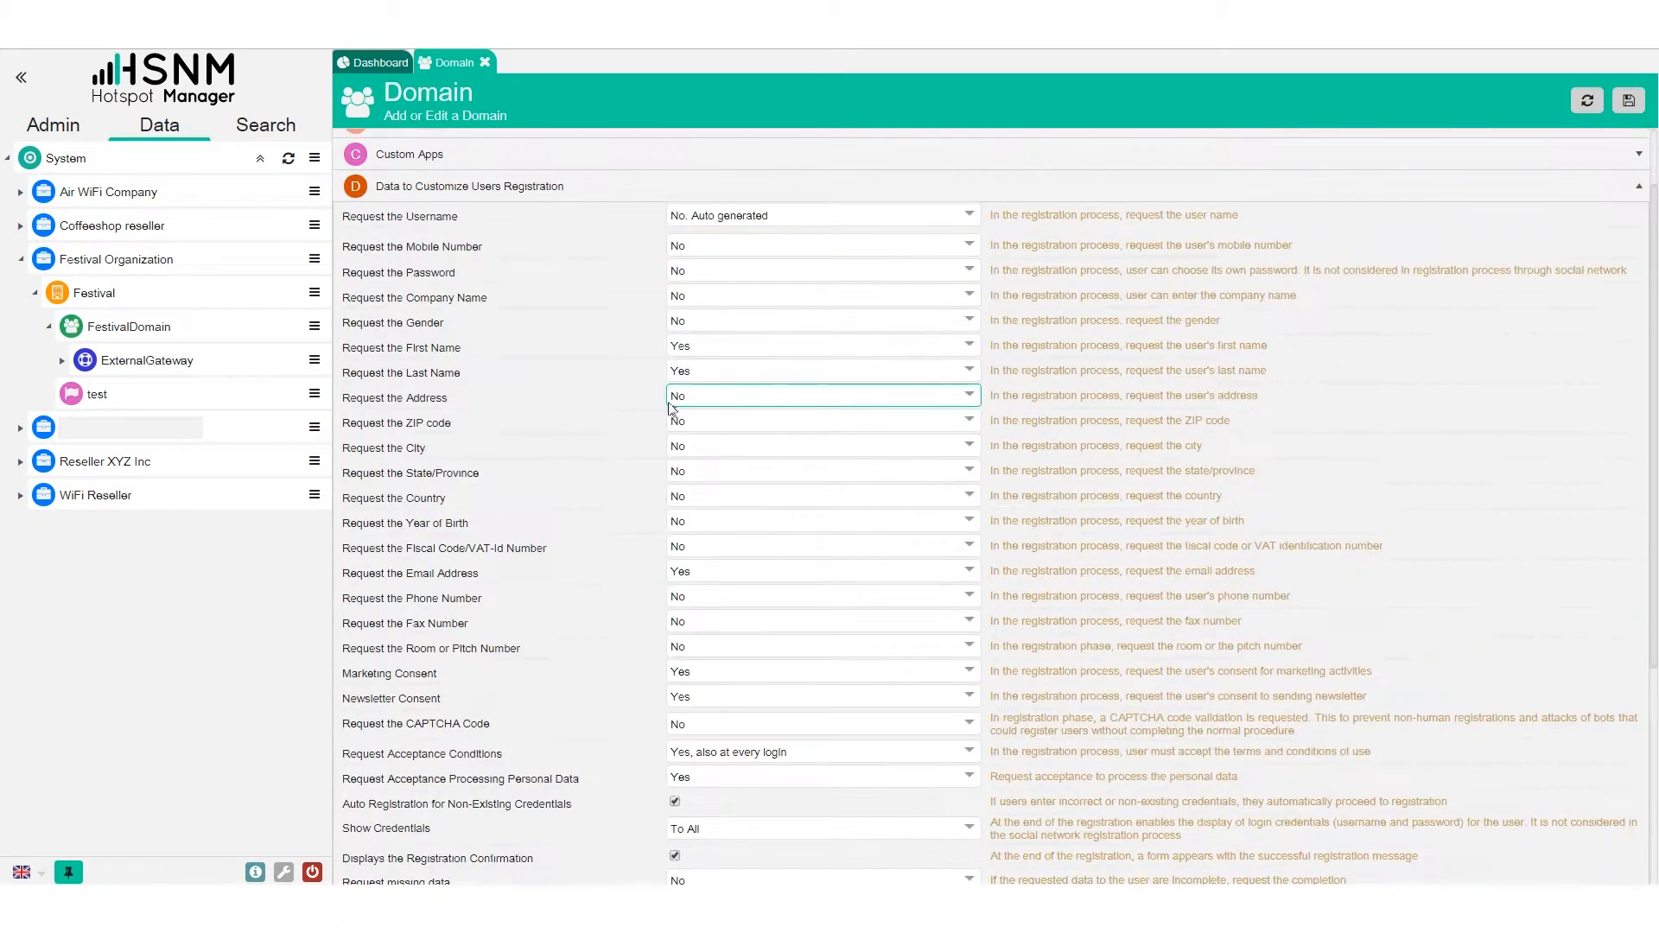
scroll(672, 406, "down", 3)
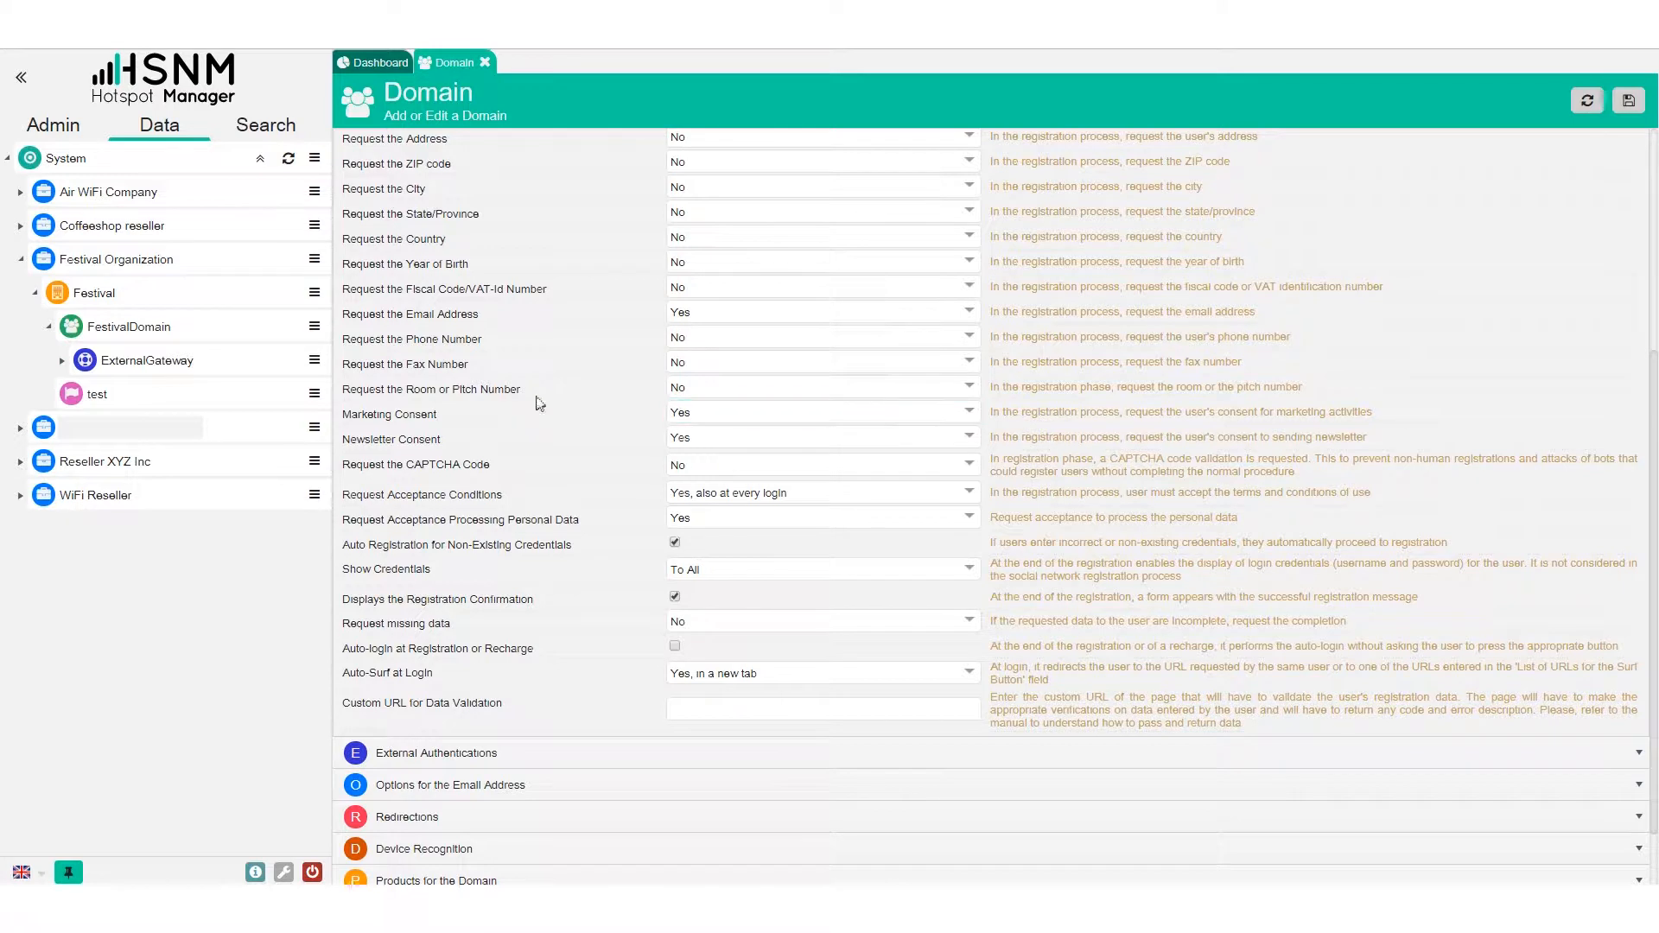
Enable Twitter and LinkedIn login in the domain's External Authentications, save the domain, and check the sign-in options on the welcome portal
left_click(529, 755)
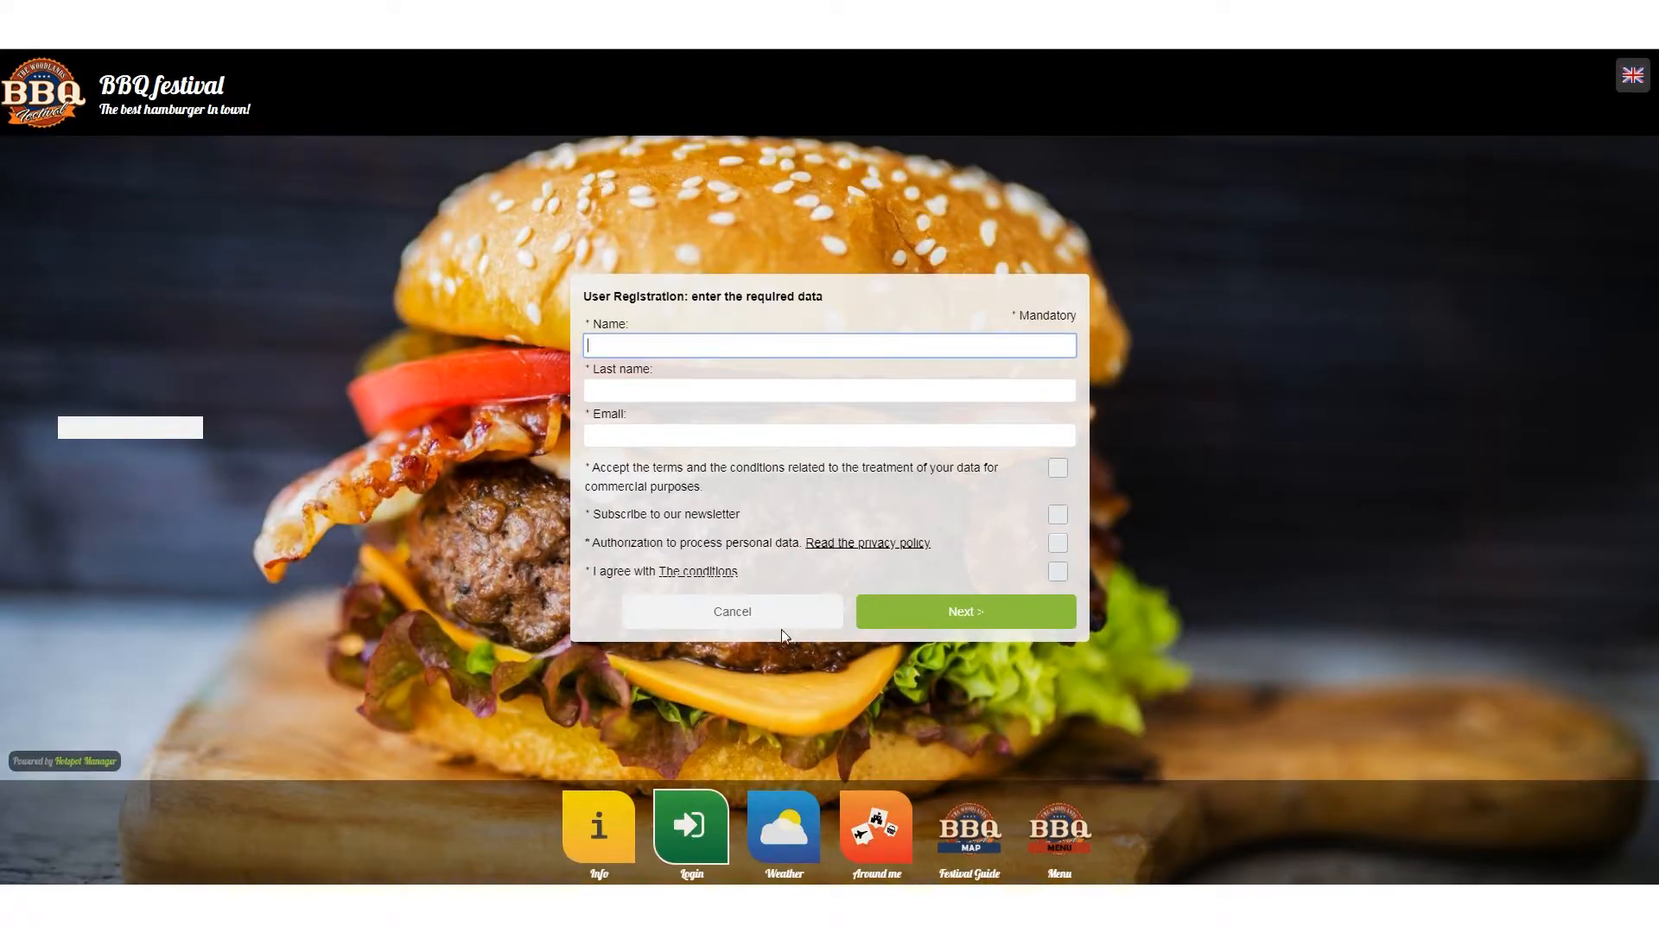
left_click(778, 629)
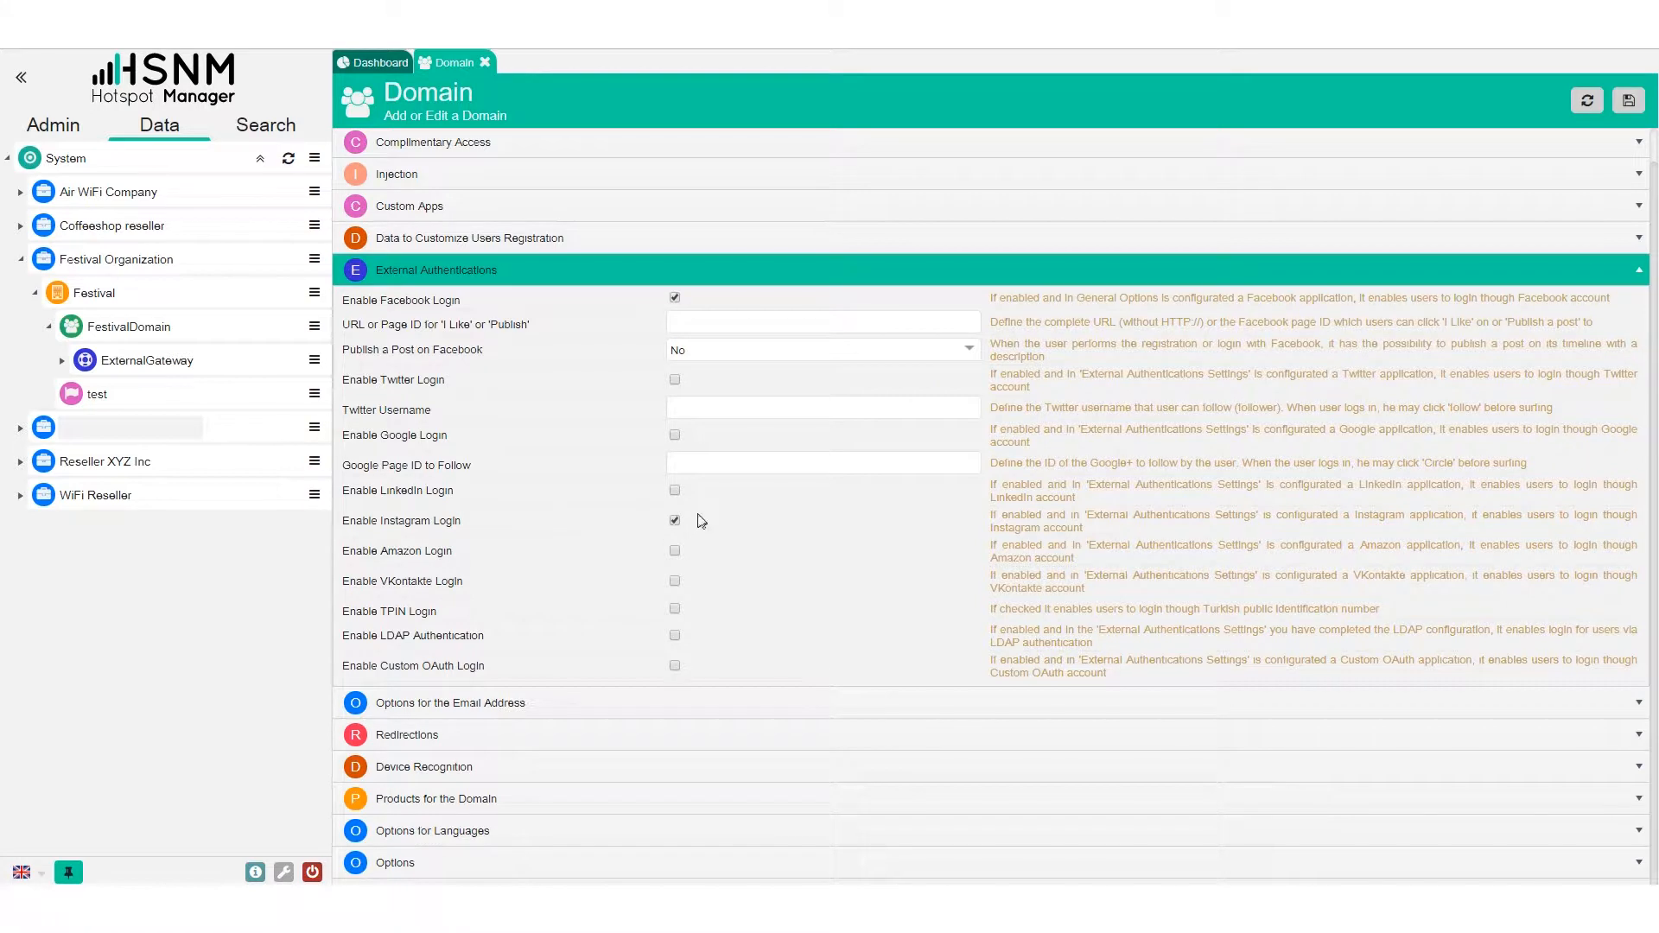
left_click(675, 380)
left_click(675, 490)
left_click(1629, 100)
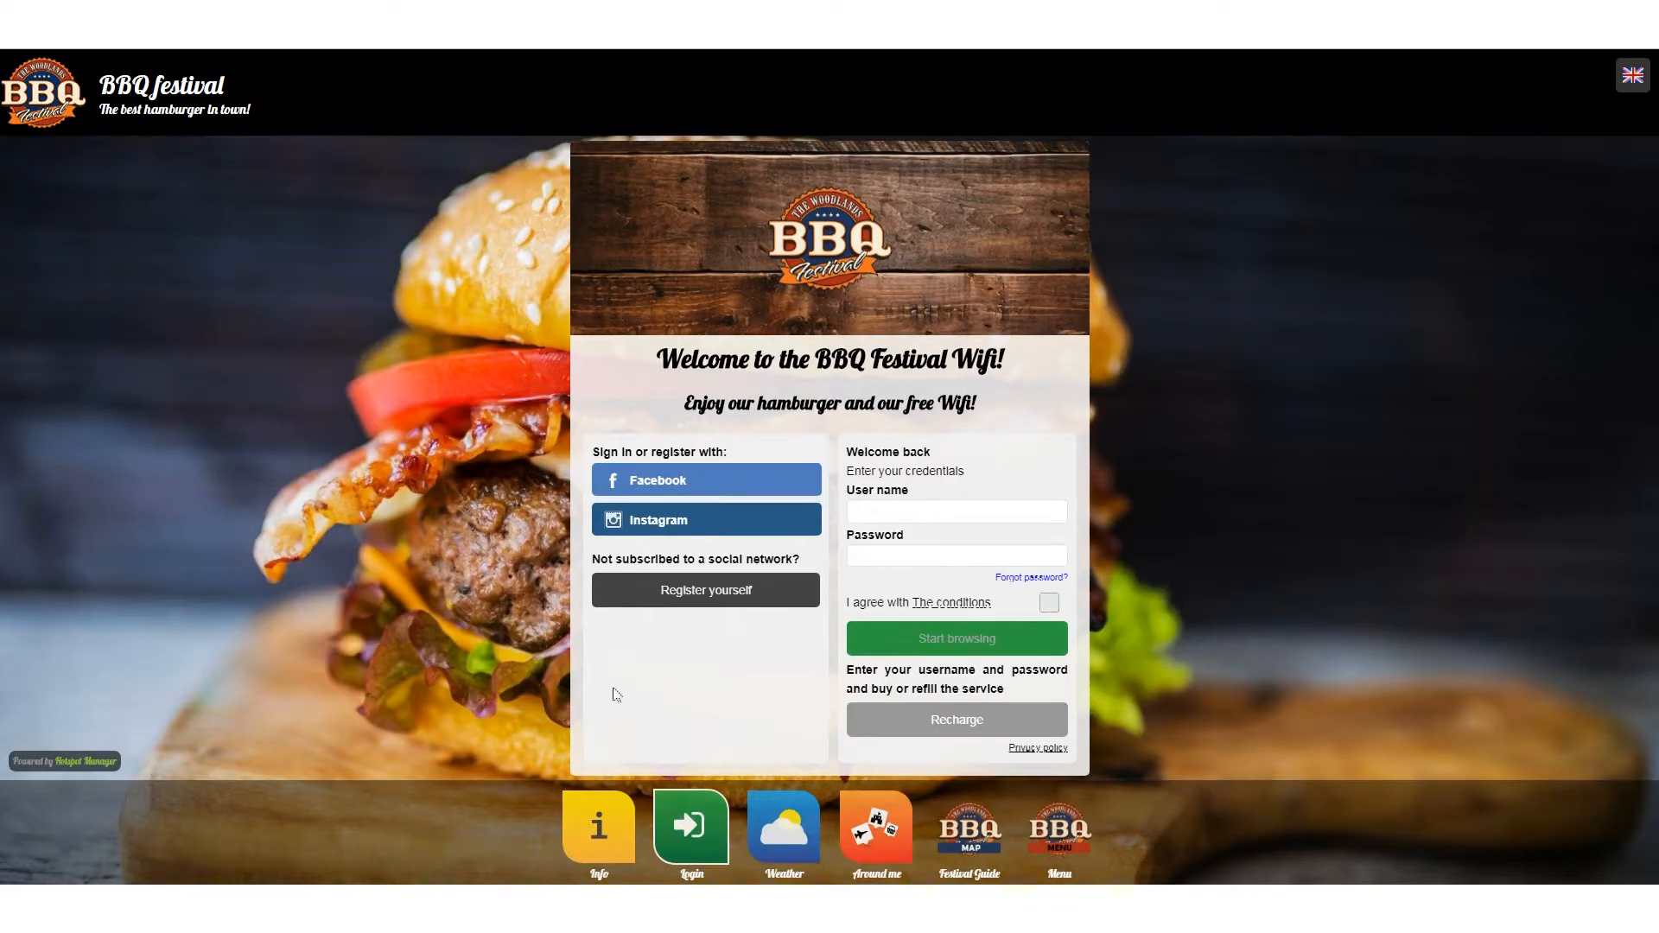
left_click(686, 801)
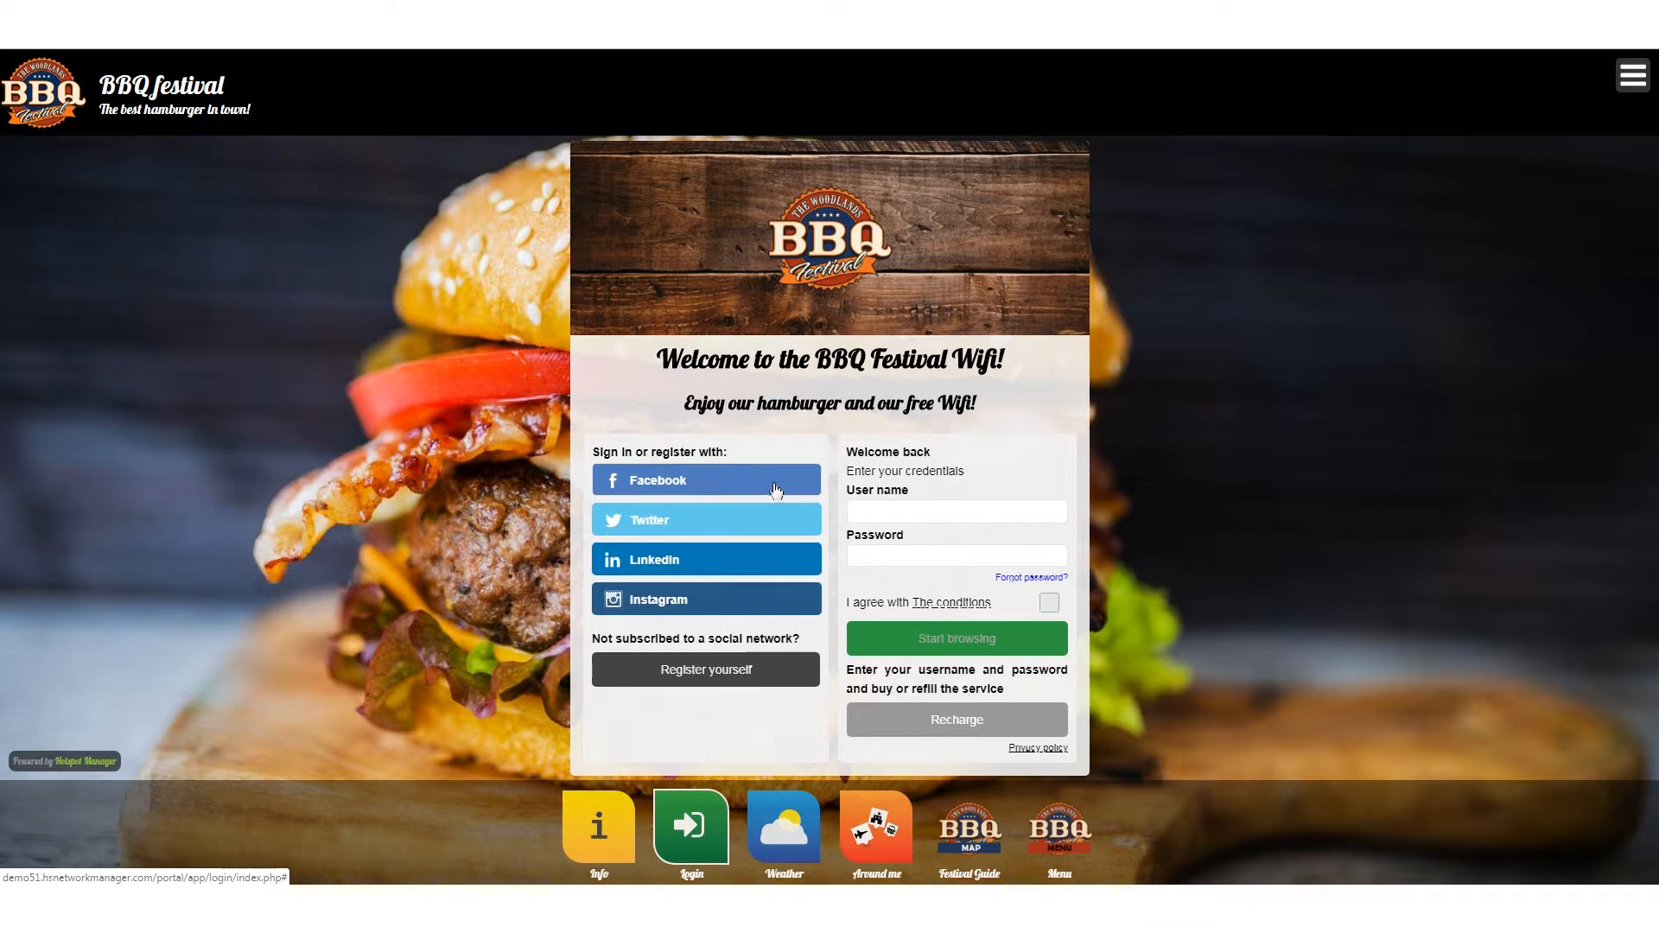
left_click(767, 492)
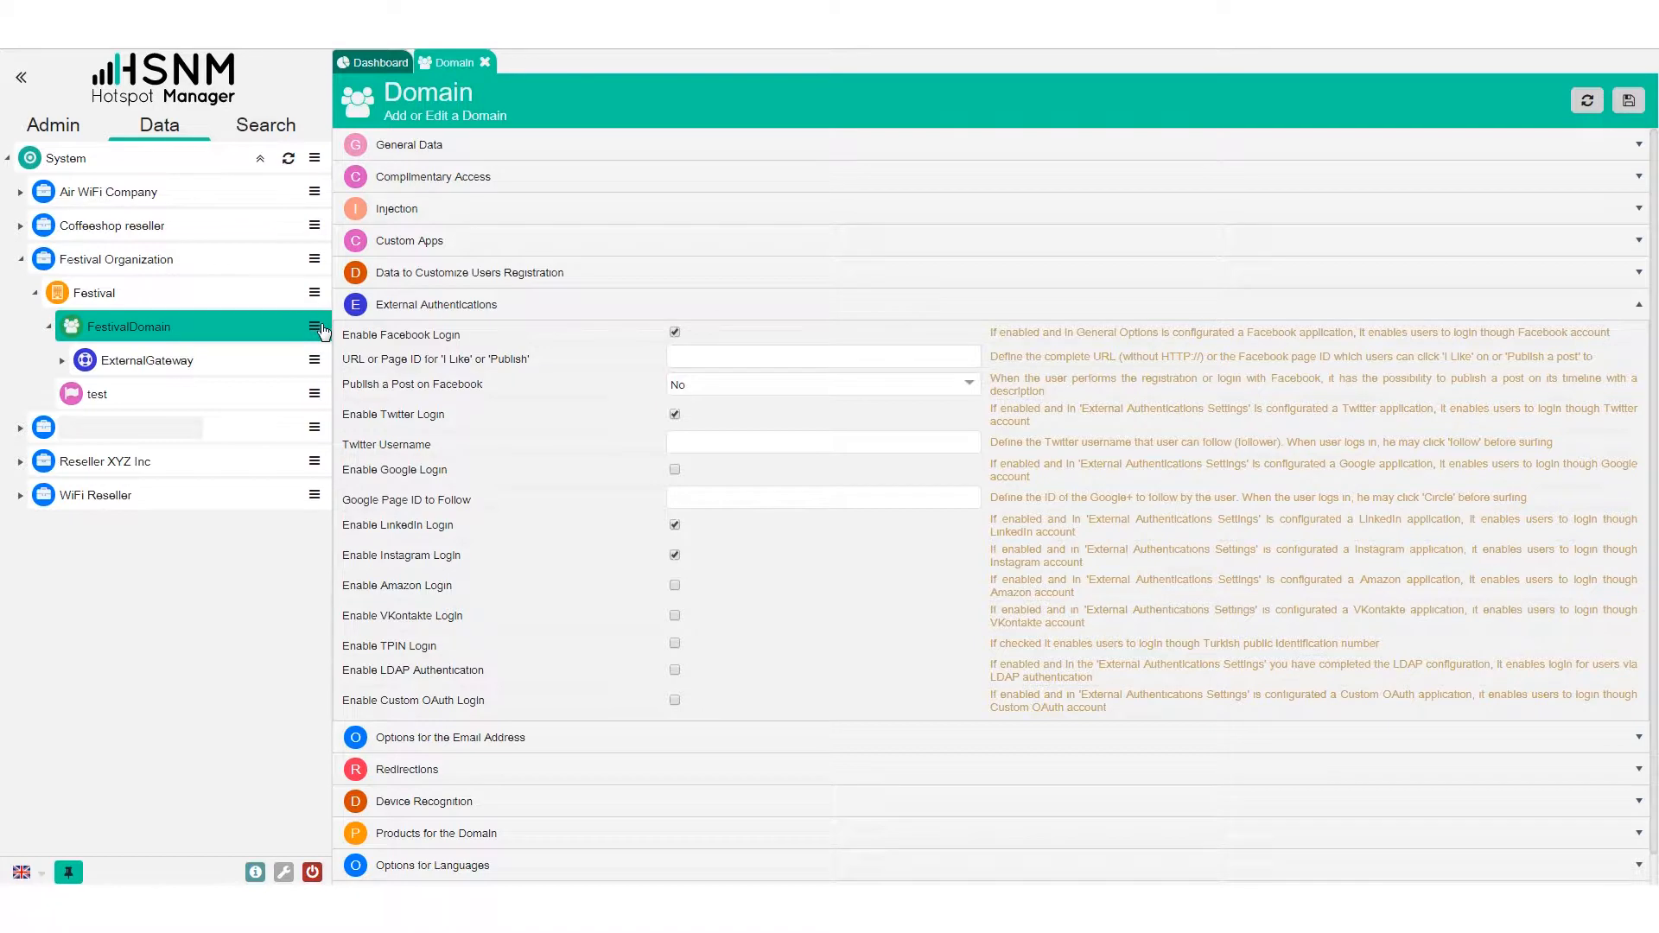
Glance at FestivalDomain's available actions, and examine the Welcome Portal Template choices in its General Data without changing the selection
left_click(318, 328)
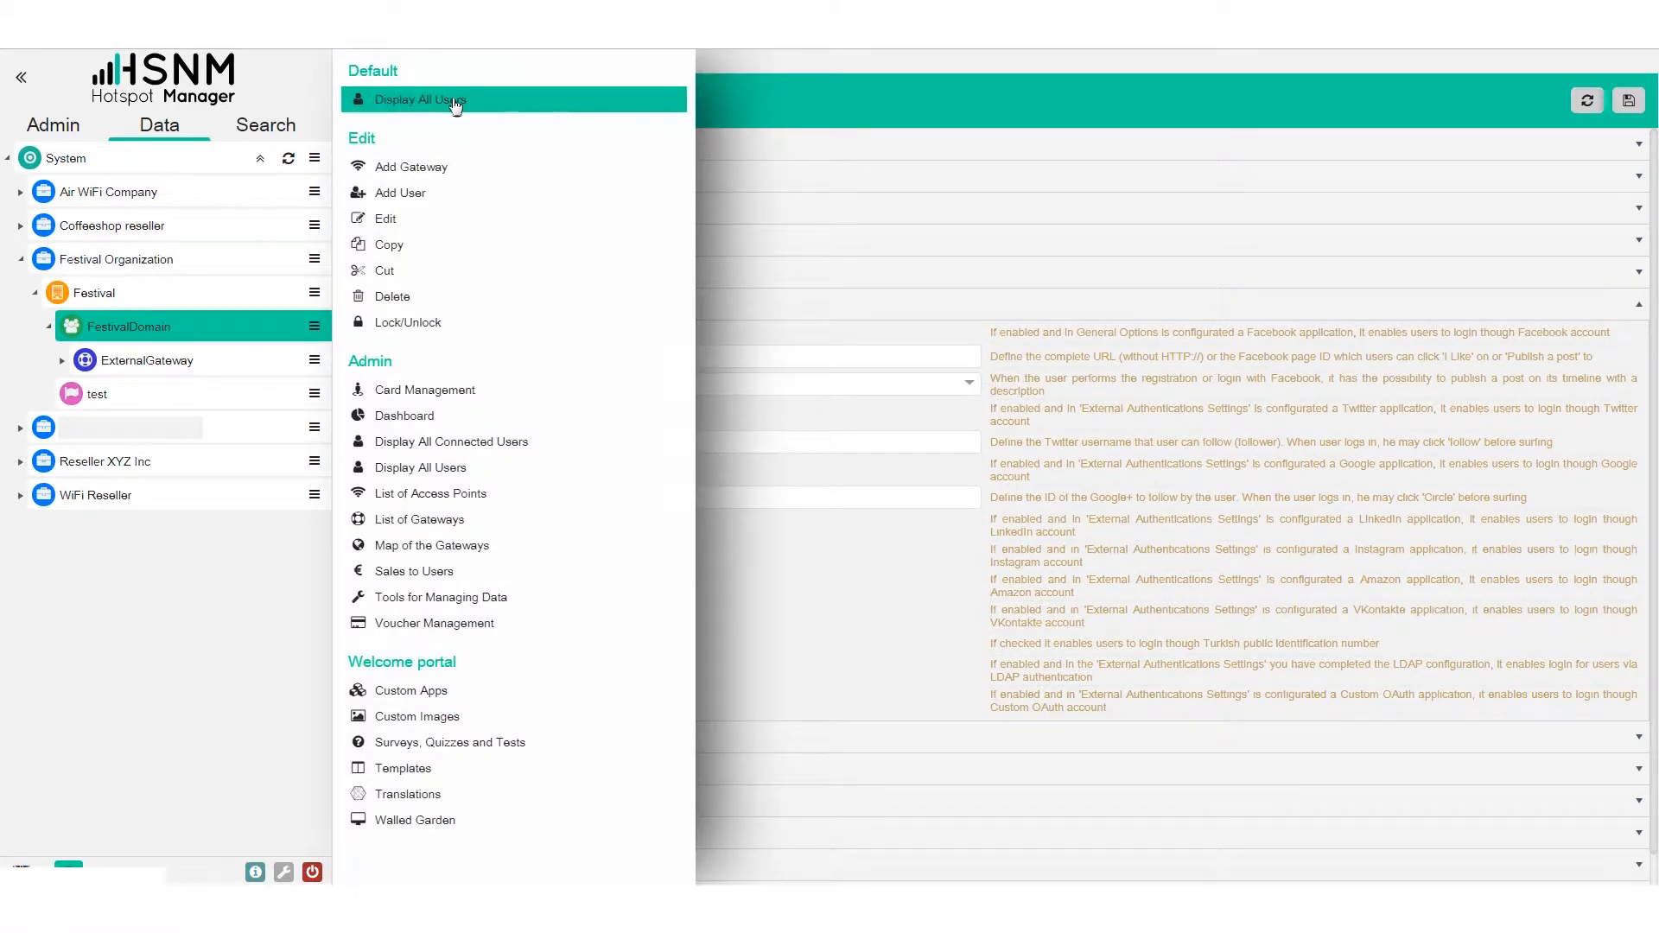
left_click(226, 644)
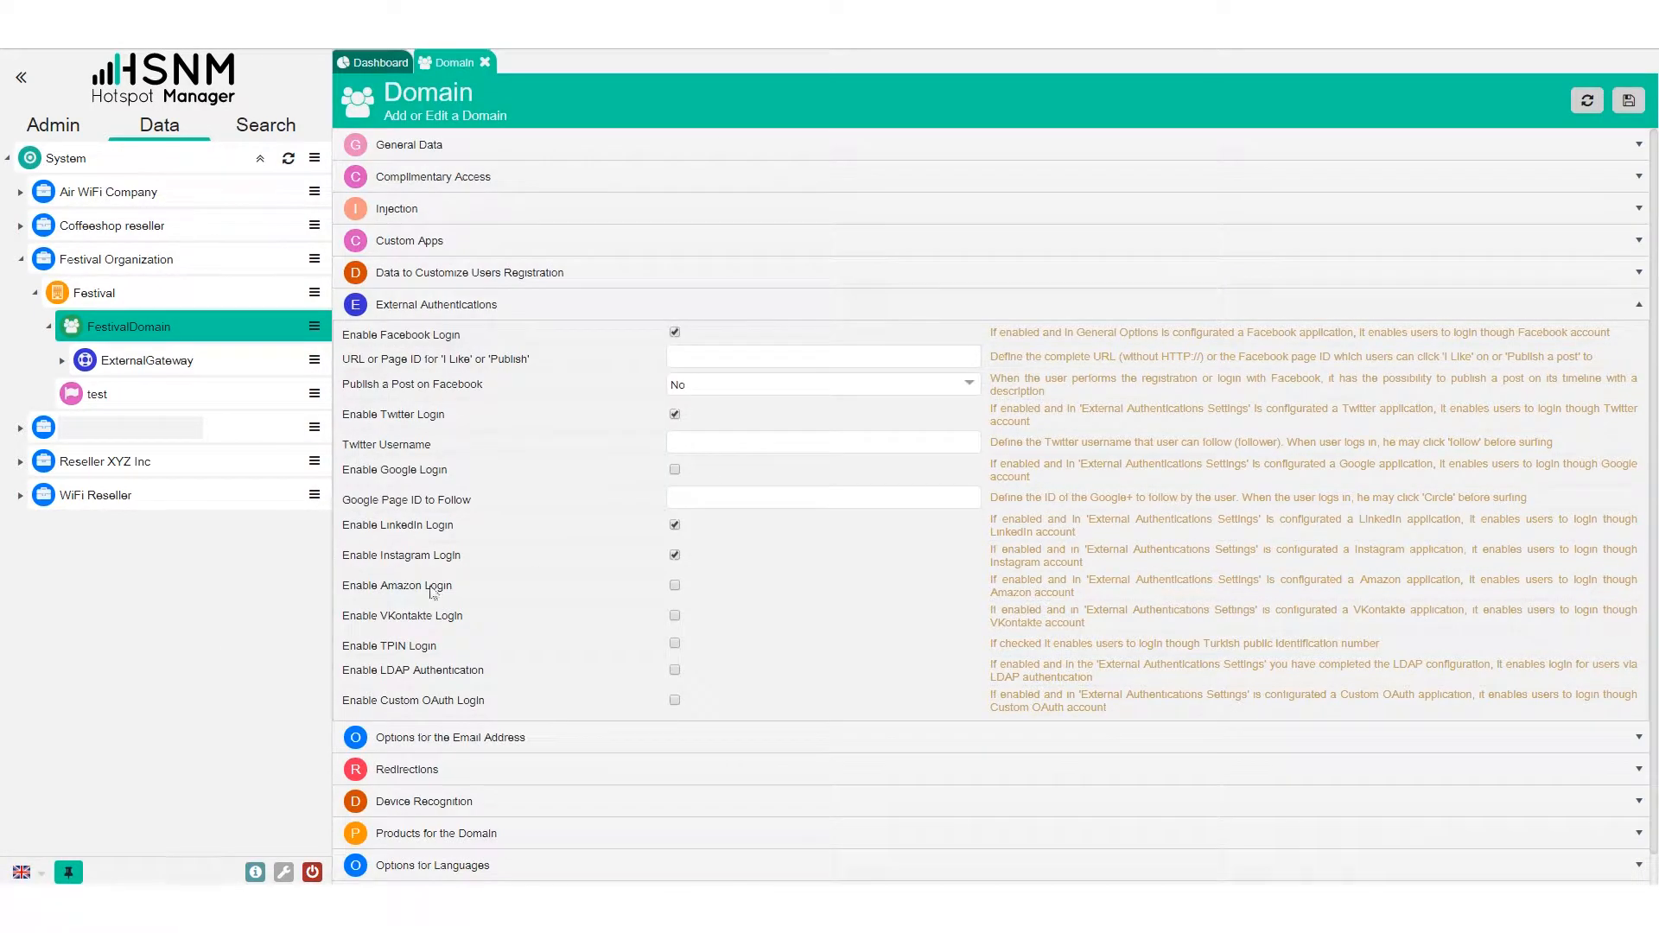
left_click(501, 312)
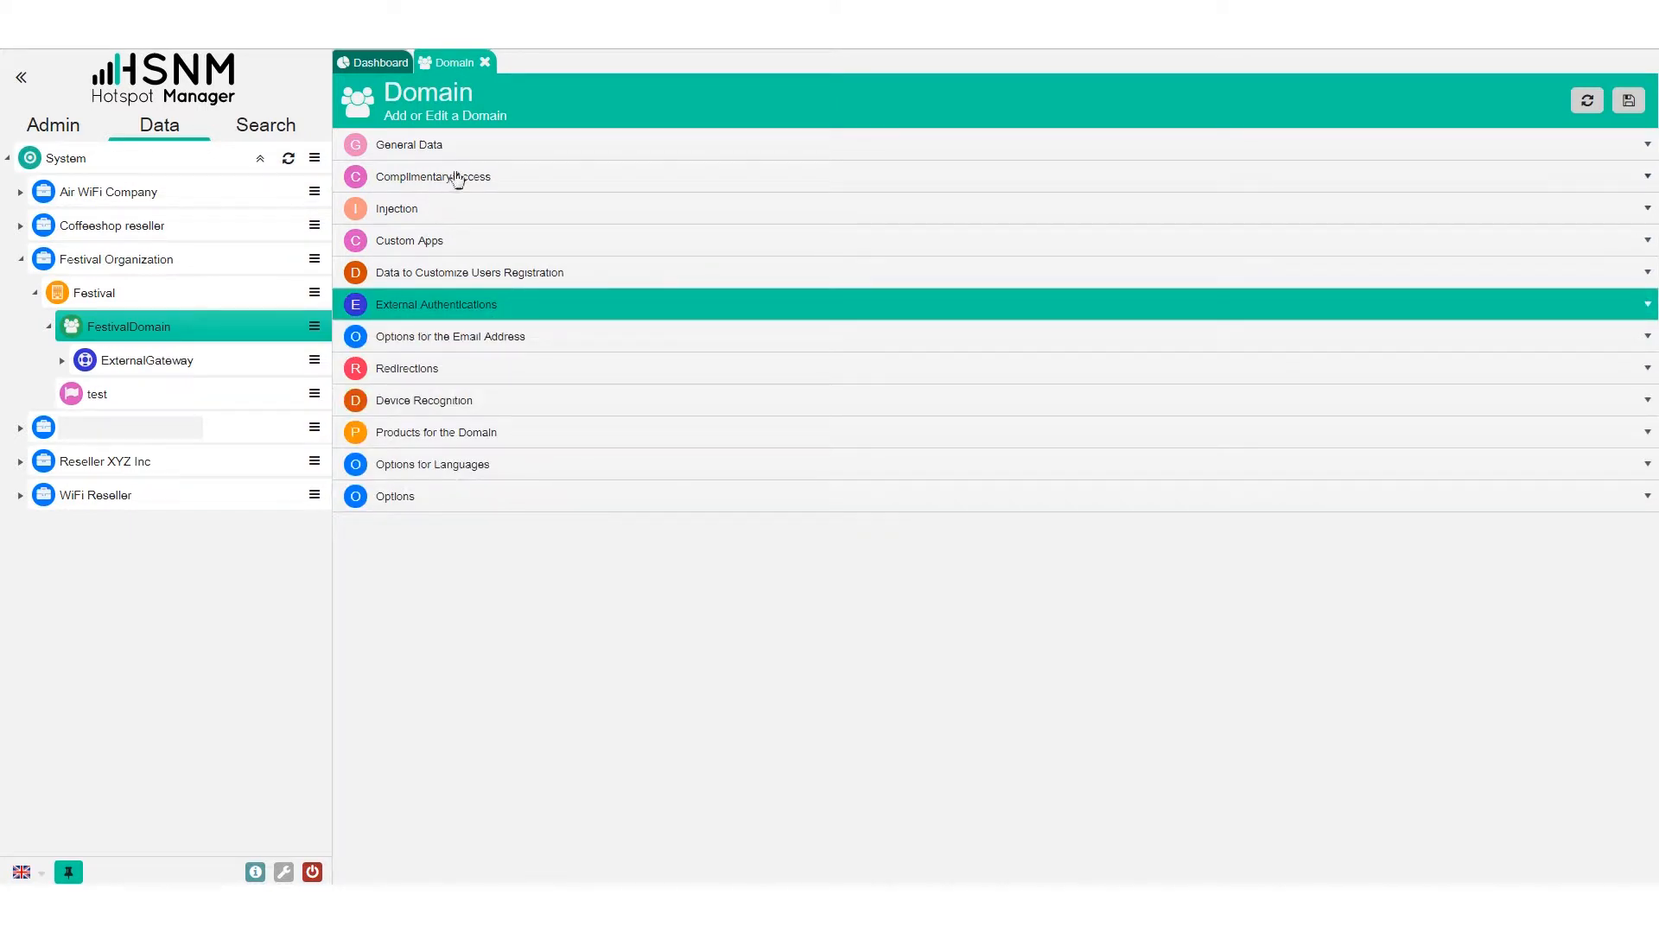
left_click(456, 145)
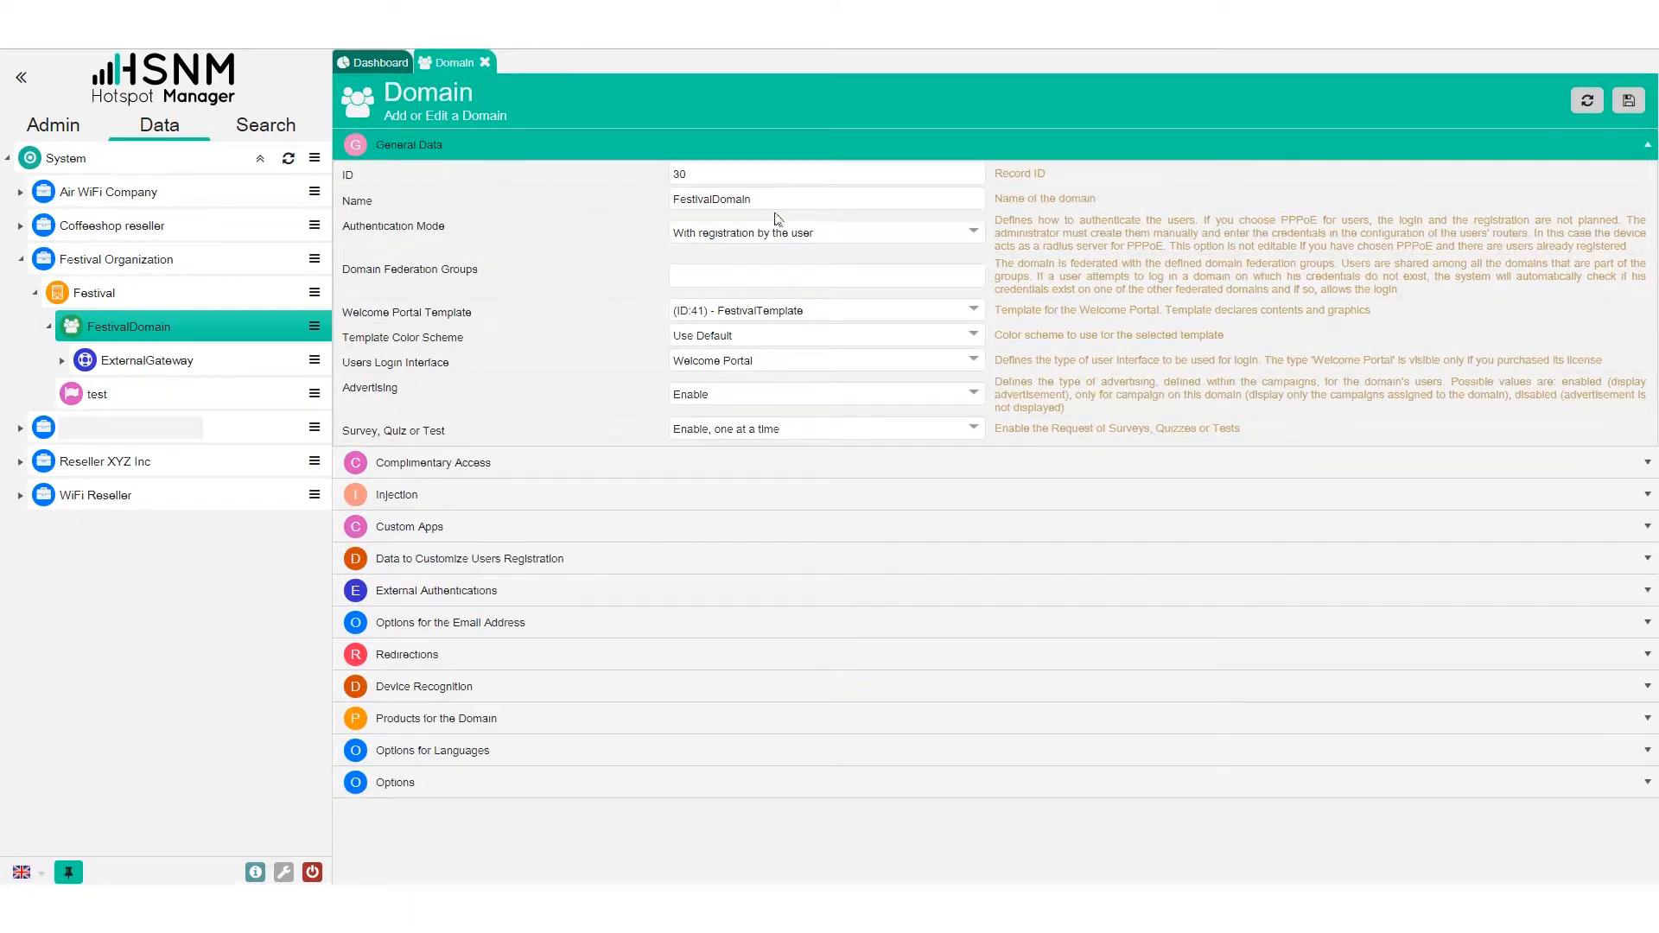
left_click(766, 314)
left_click(767, 315)
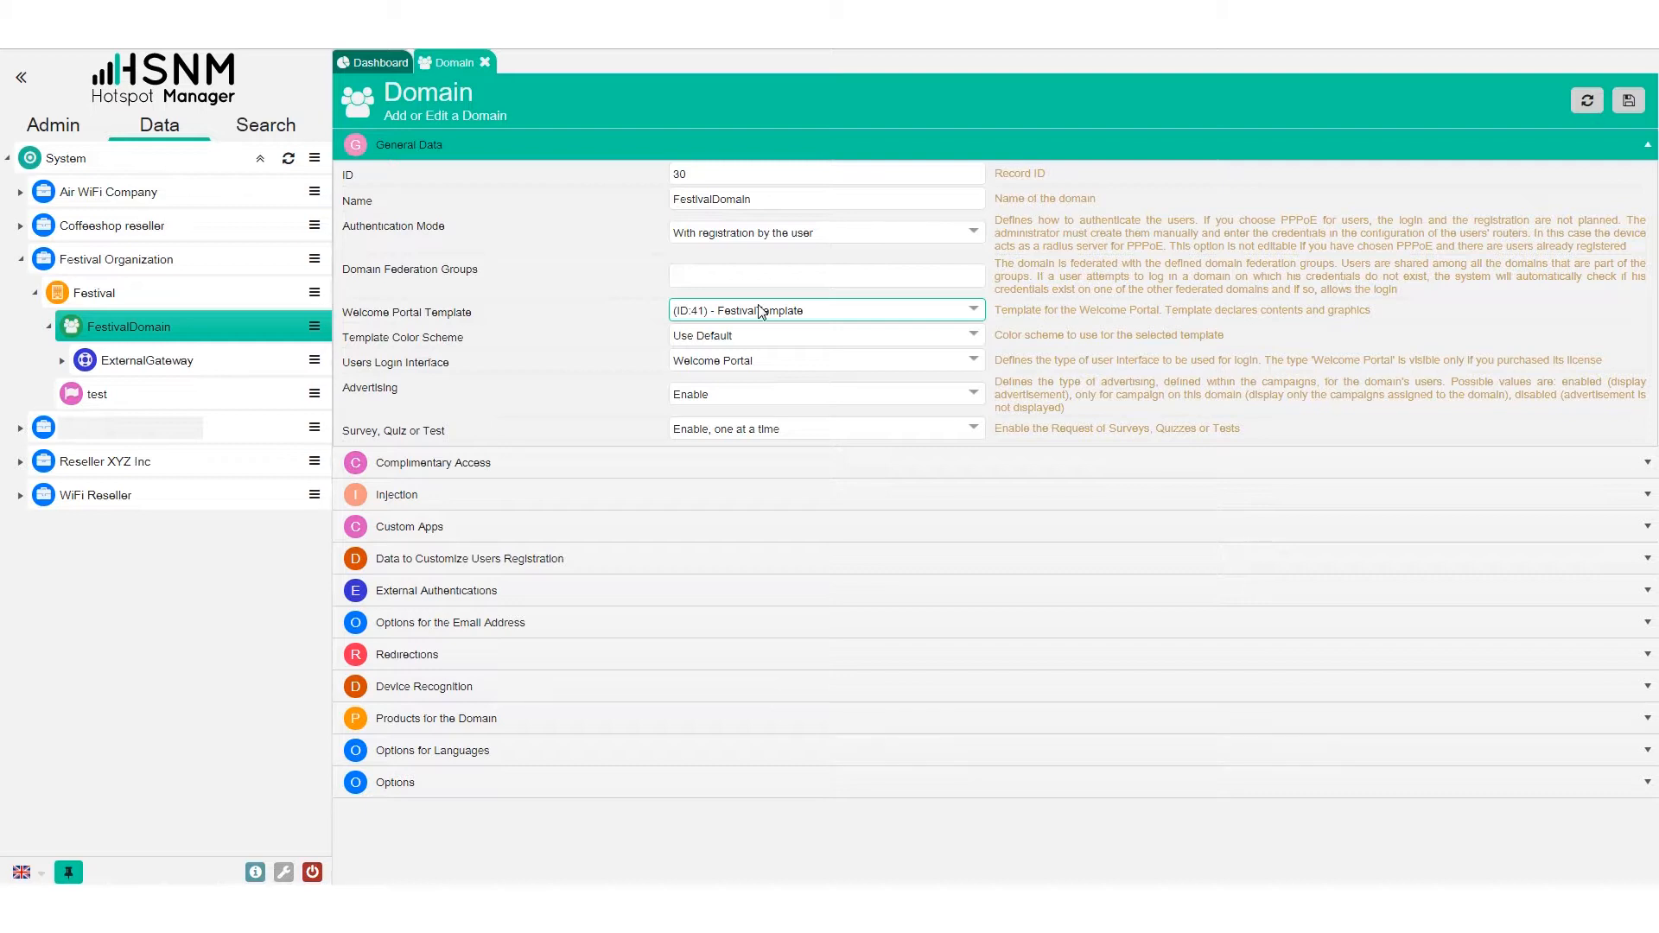
left_click(760, 311)
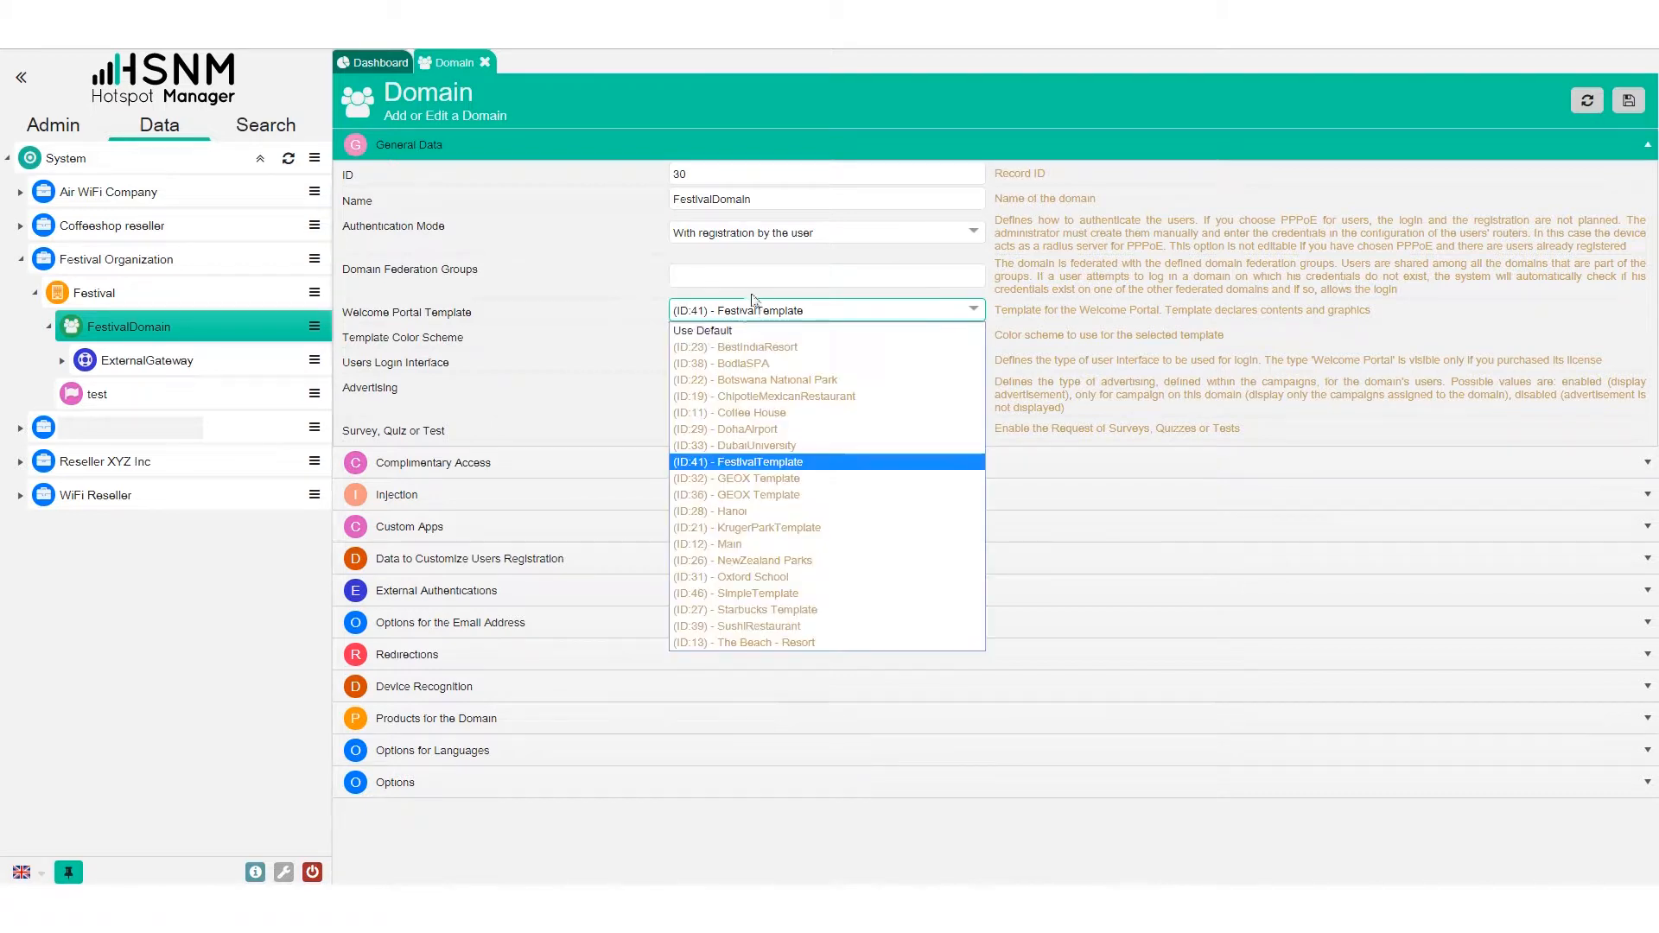
left_click(950, 311)
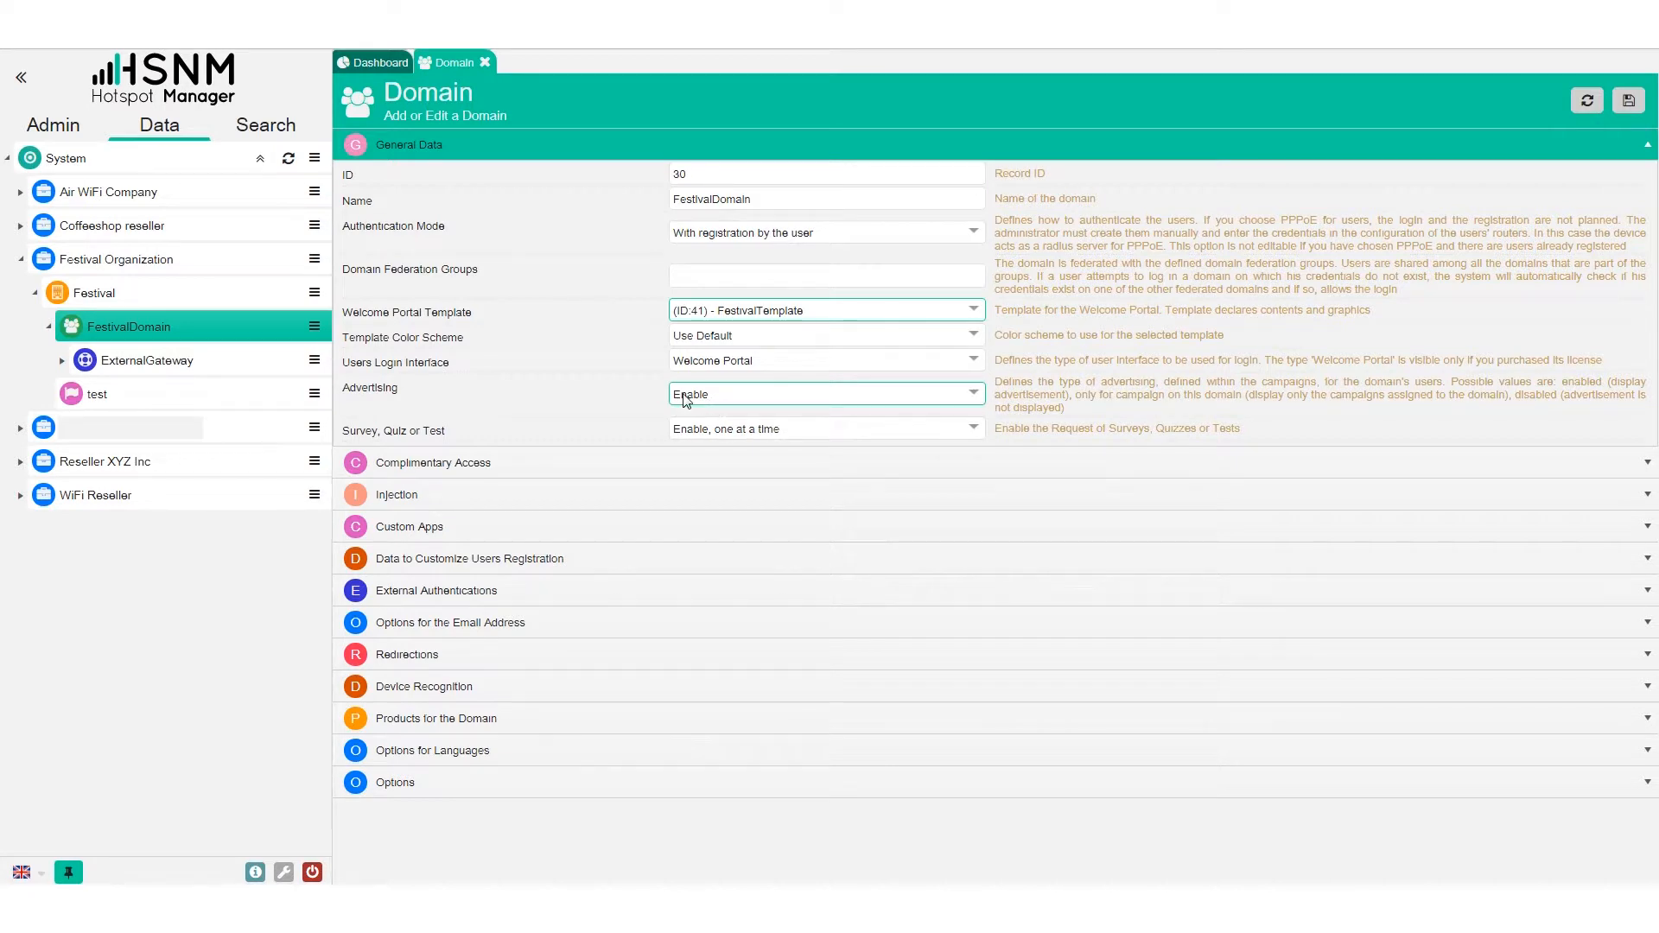
Examine the Custom Apps settings of FestivalDomain, including the apps set to load for the domain
left_click(489, 560)
left_click(421, 240)
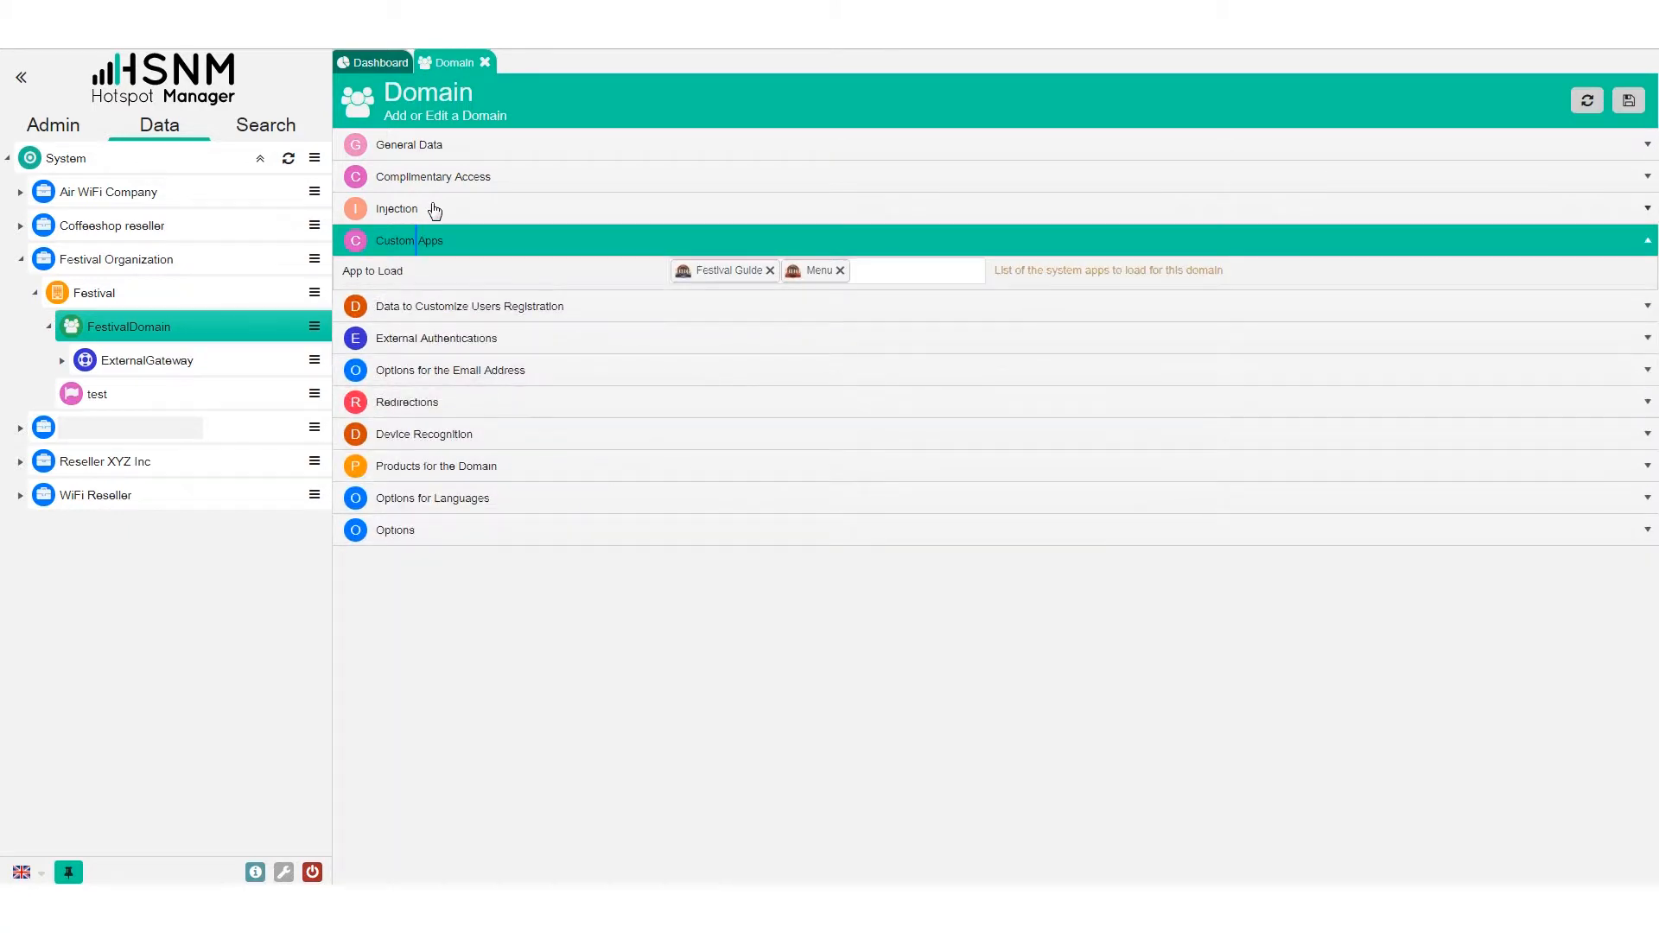
left_click(433, 210)
left_click(407, 271)
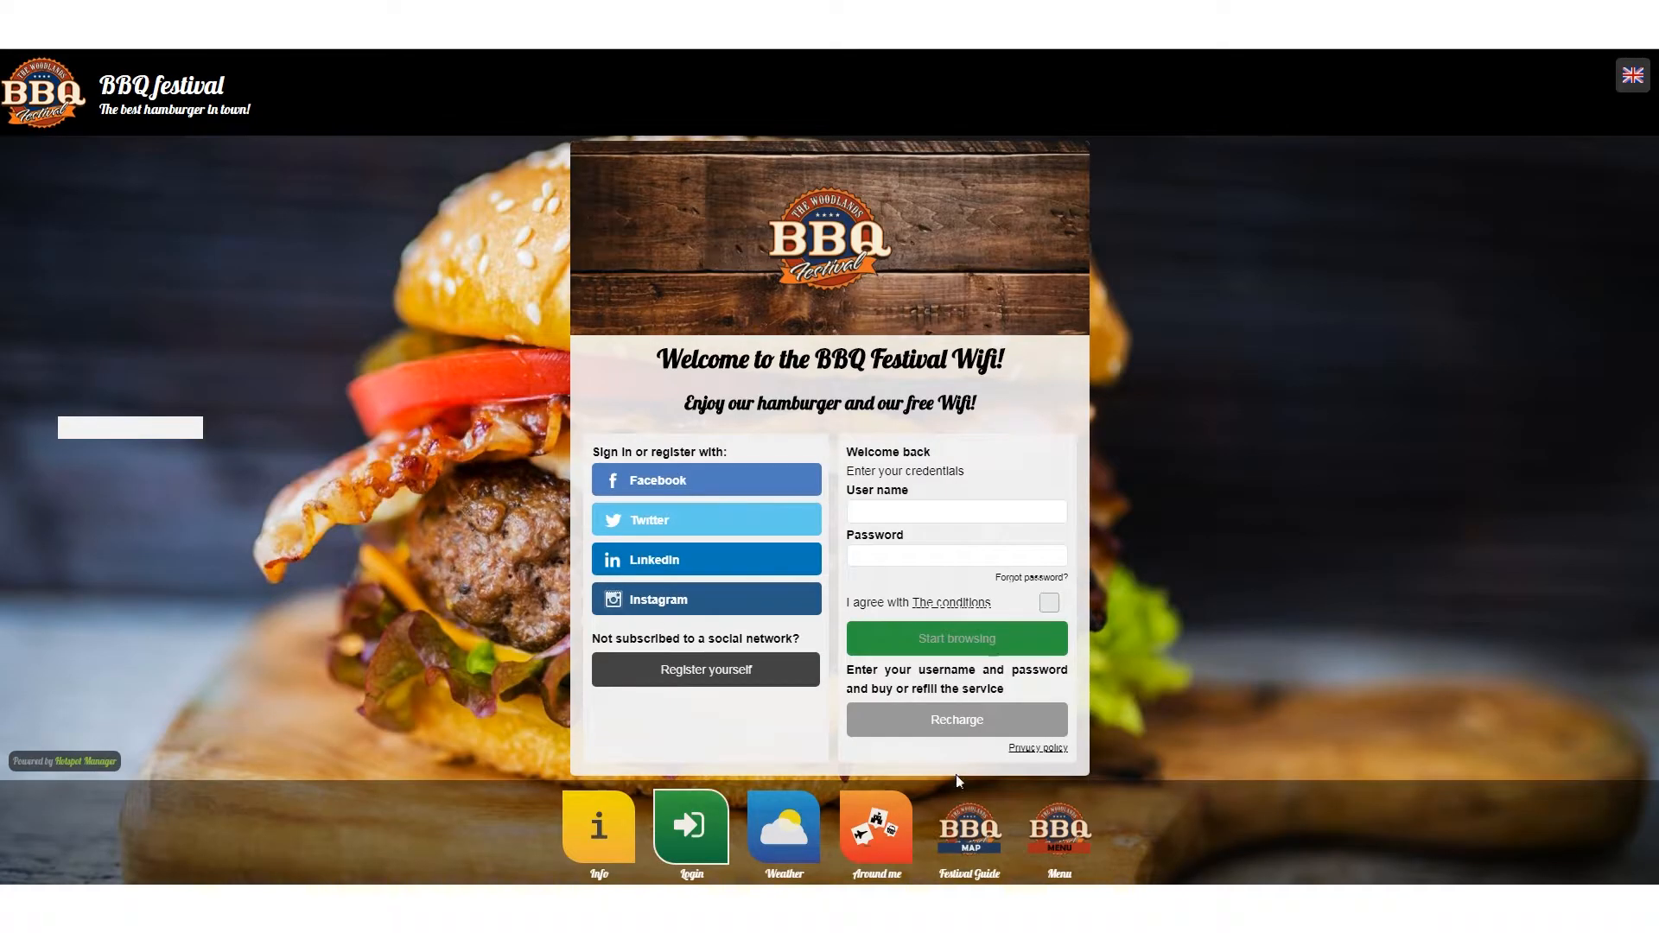
View the Festival Guide and Menu apps on the welcome portal, and check the App to Load choices in the domain's Custom Apps
left_click(1003, 851)
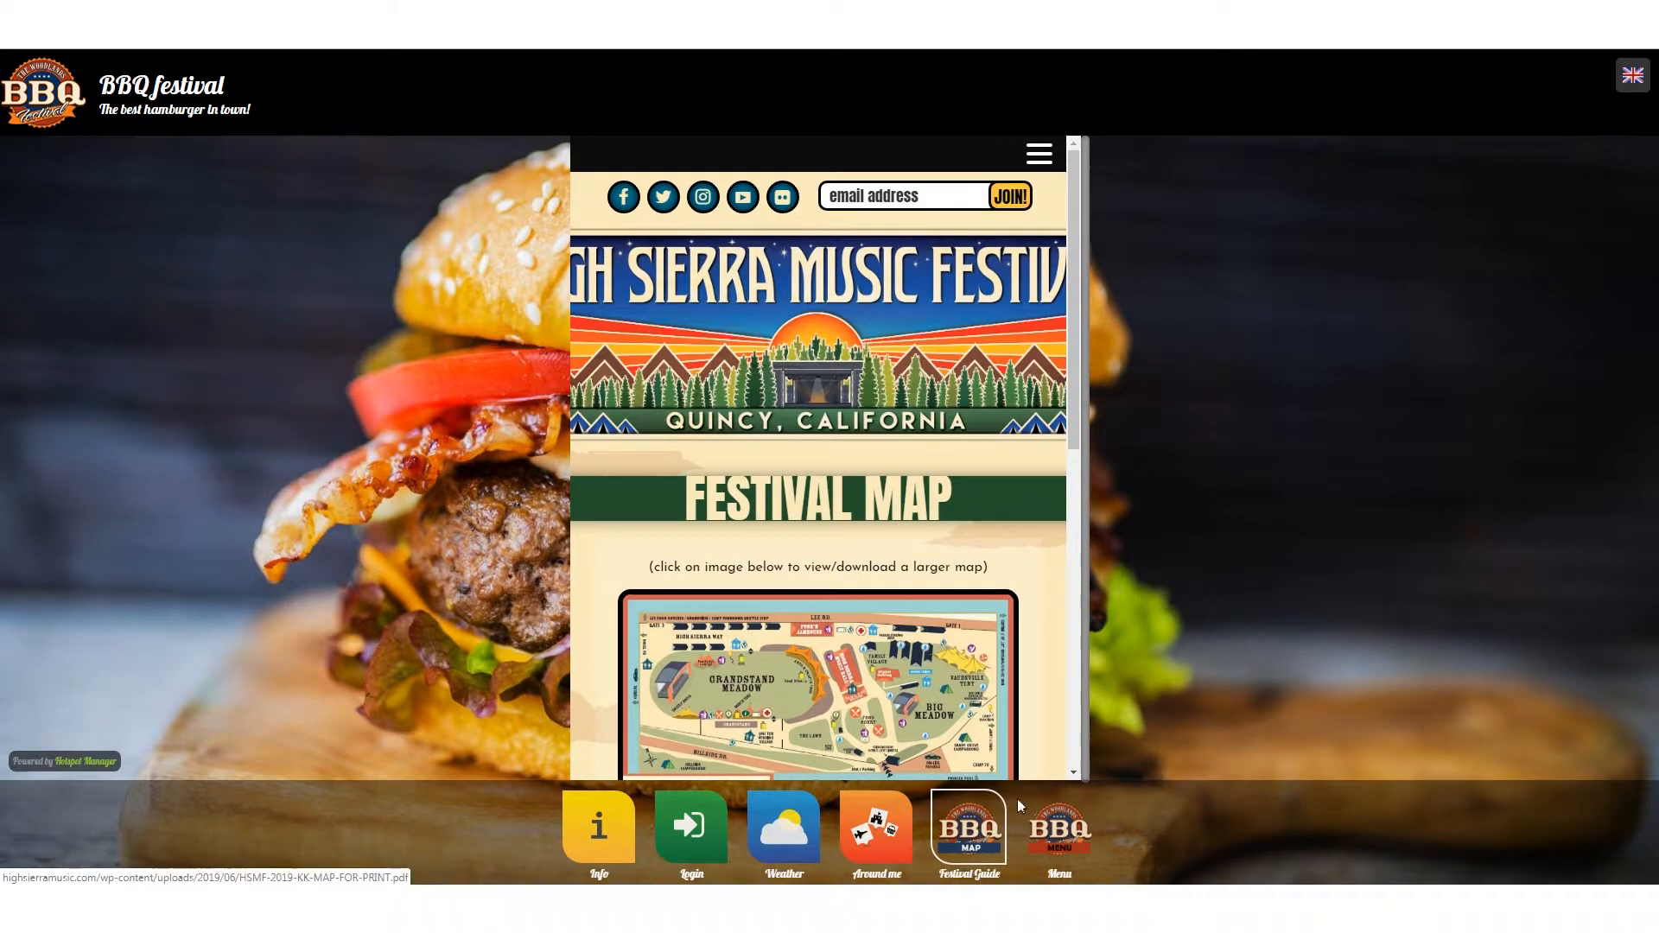
left_click(1060, 828)
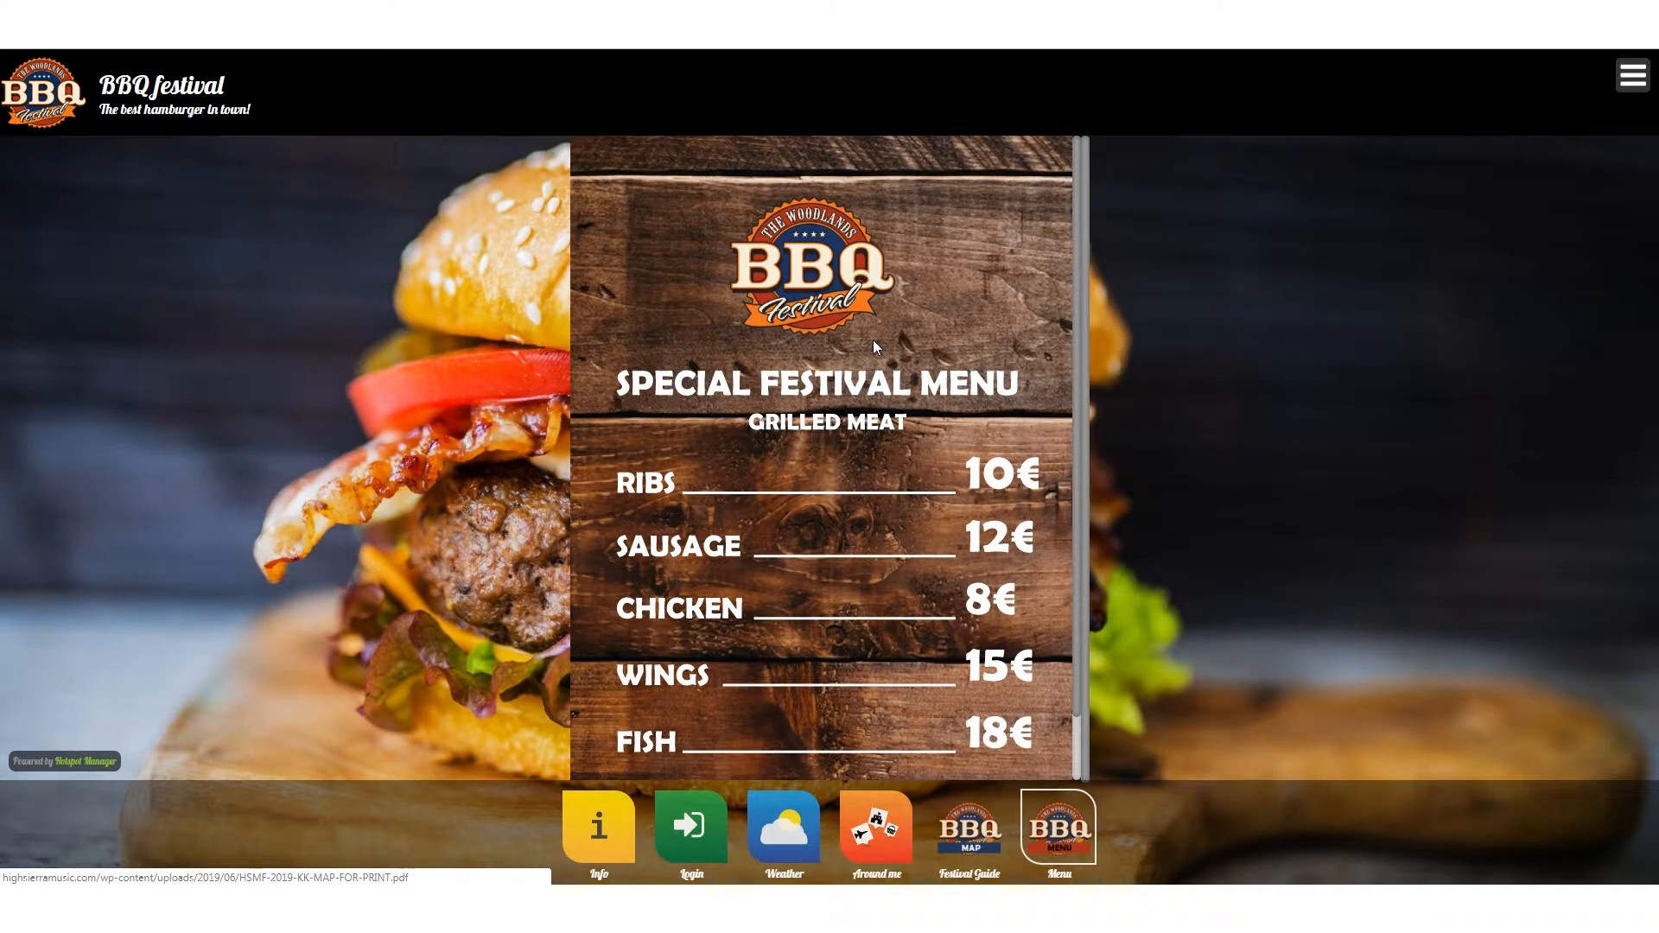
left_click(993, 816)
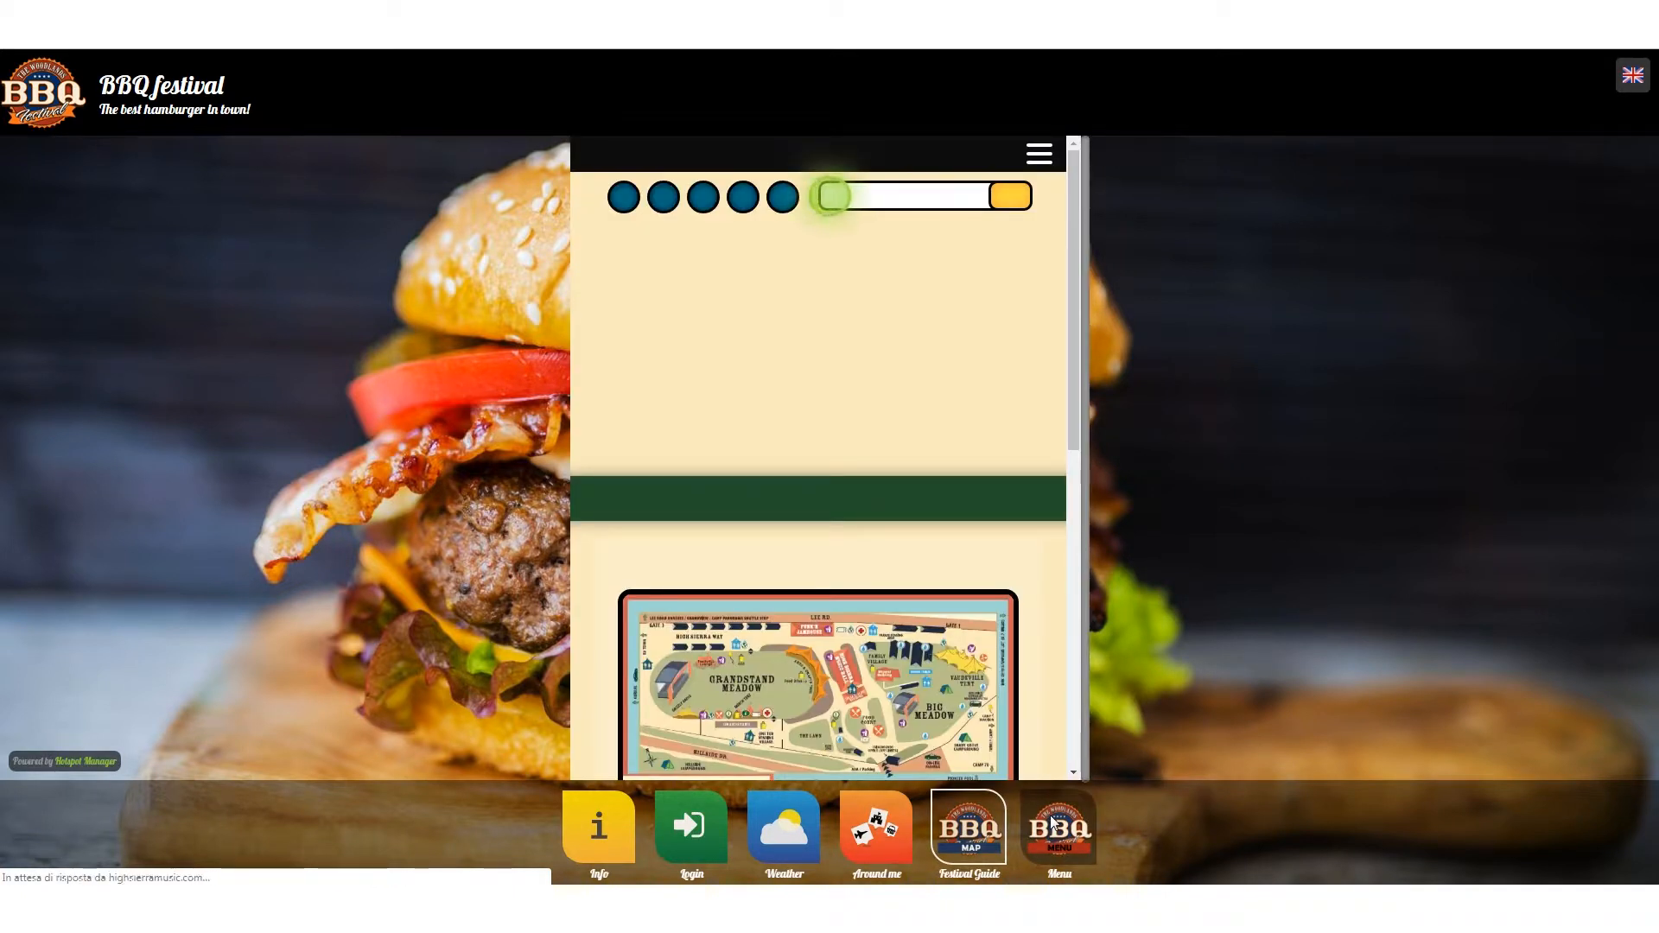
left_click(1052, 822)
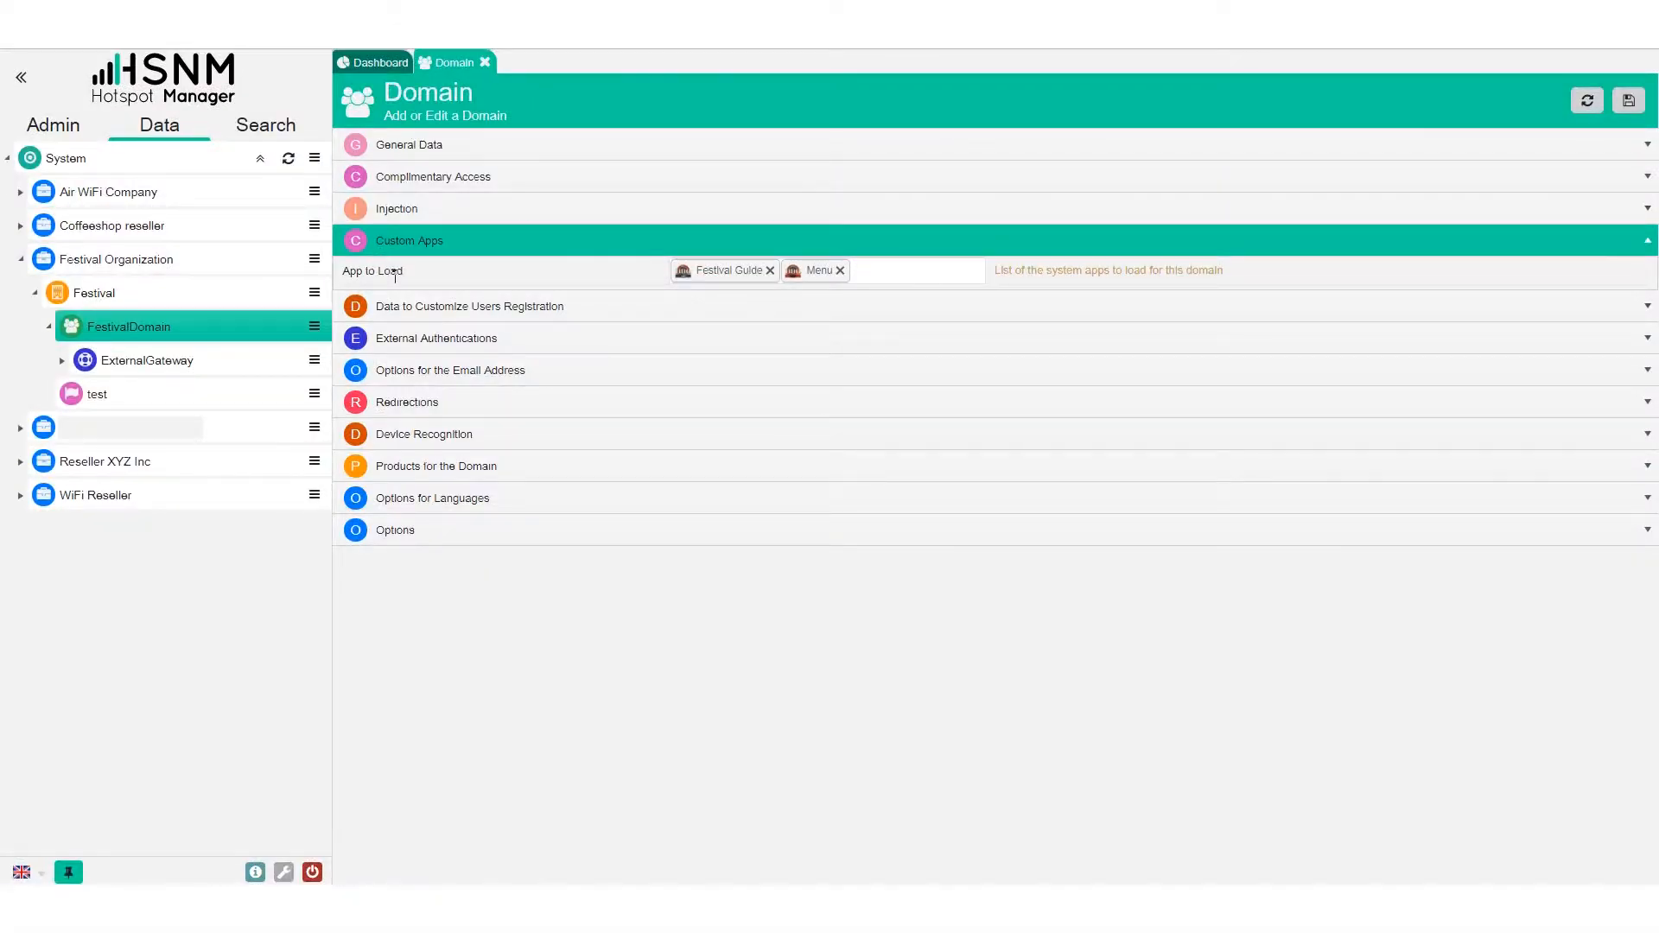
left_click(879, 273)
left_click(1111, 284)
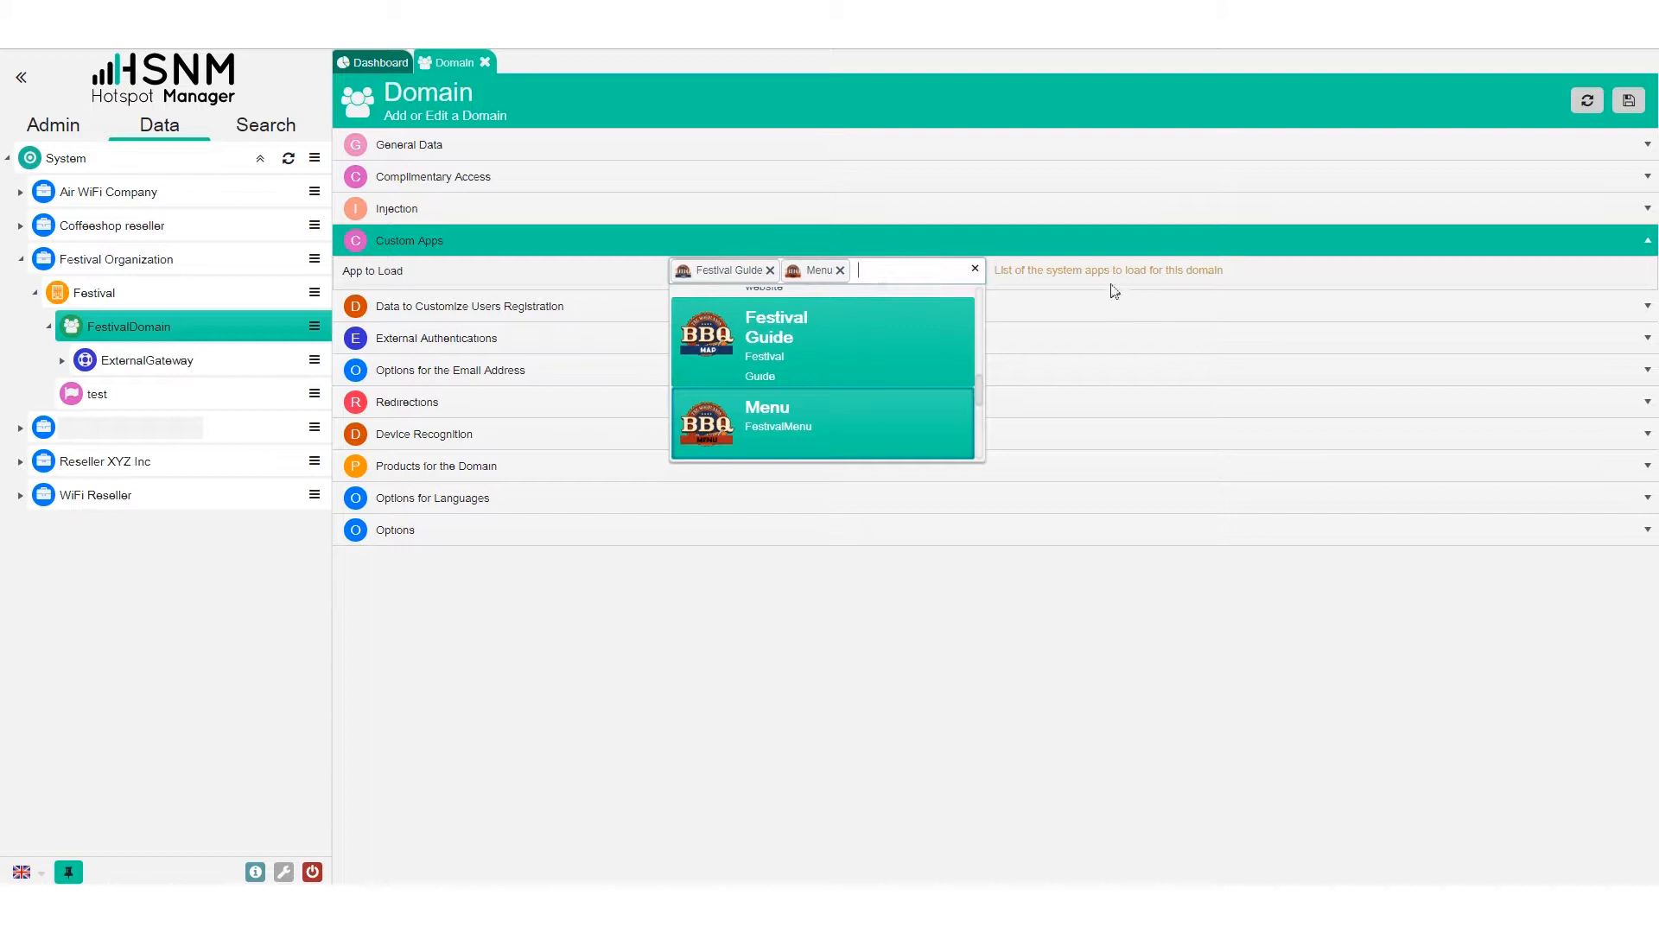
Examine FestivalDomain's Options for the Email Address, from email verification and registration notification to the accepted email domains
left_click(462, 340)
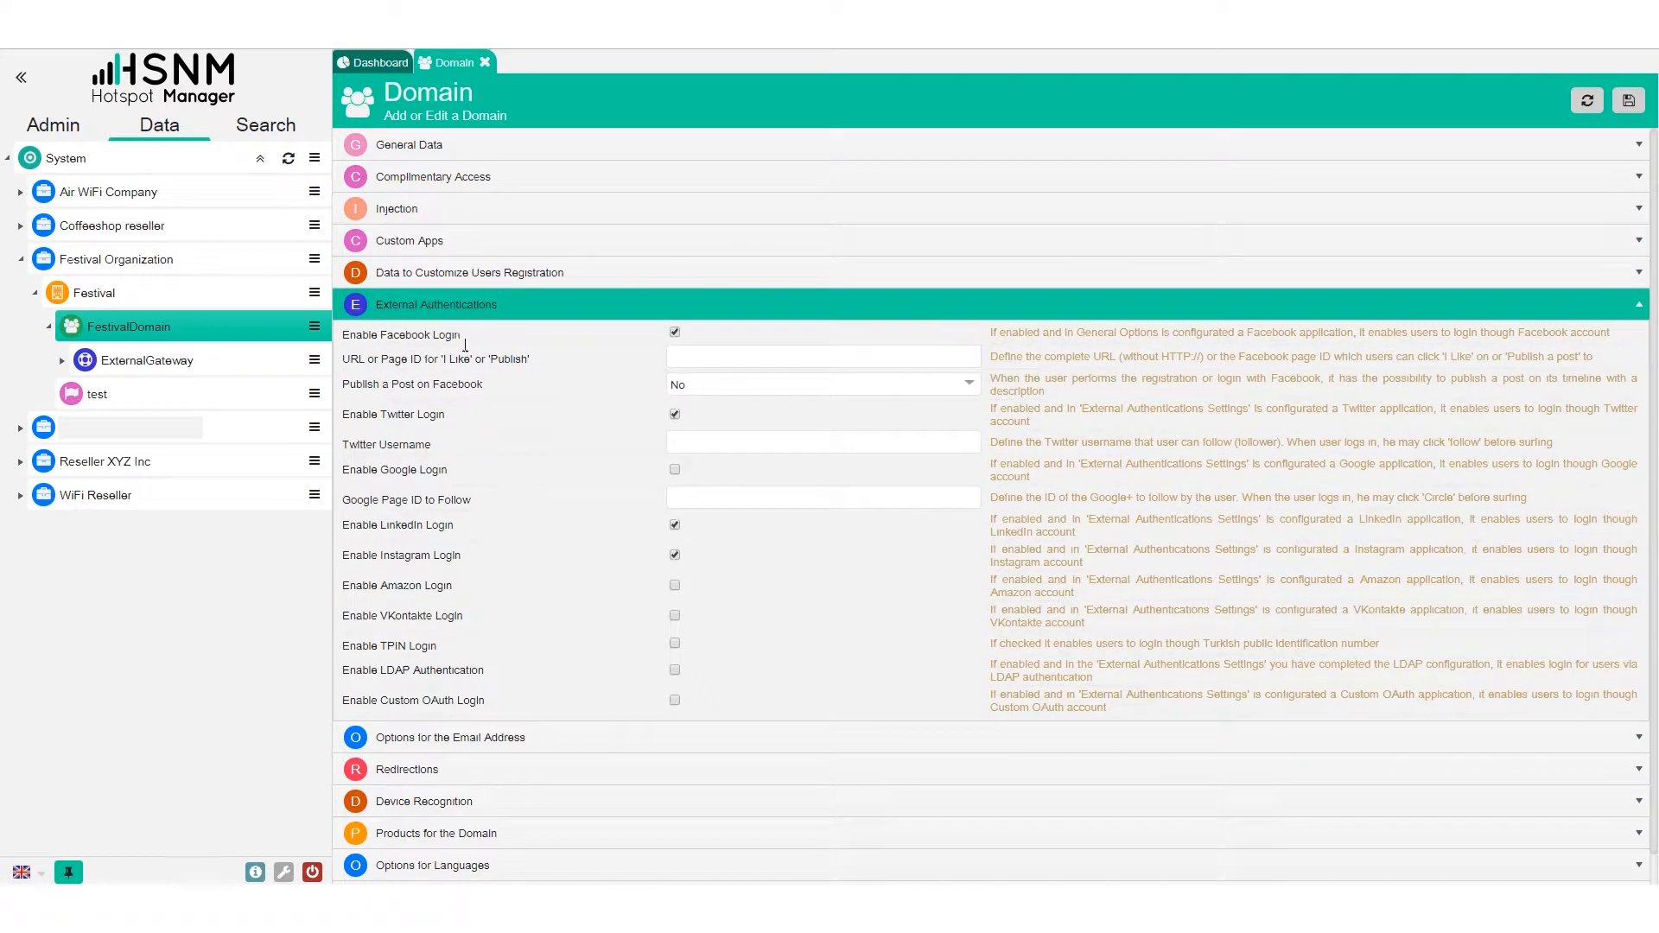
left_click(531, 308)
left_click(484, 344)
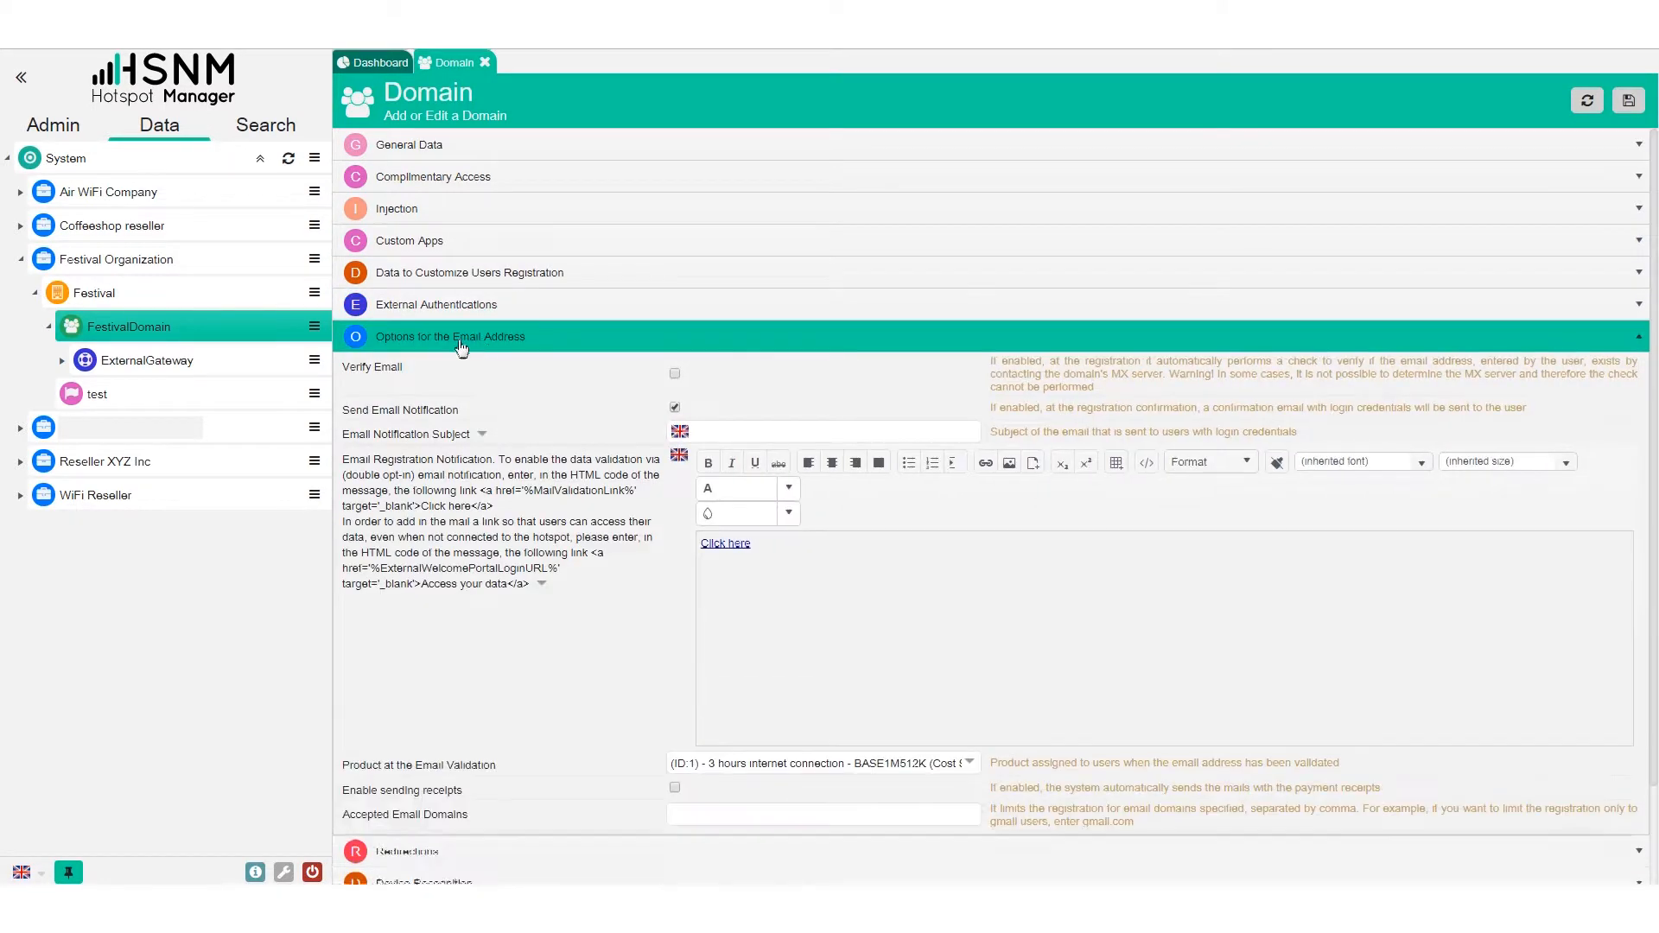
left_click(754, 431)
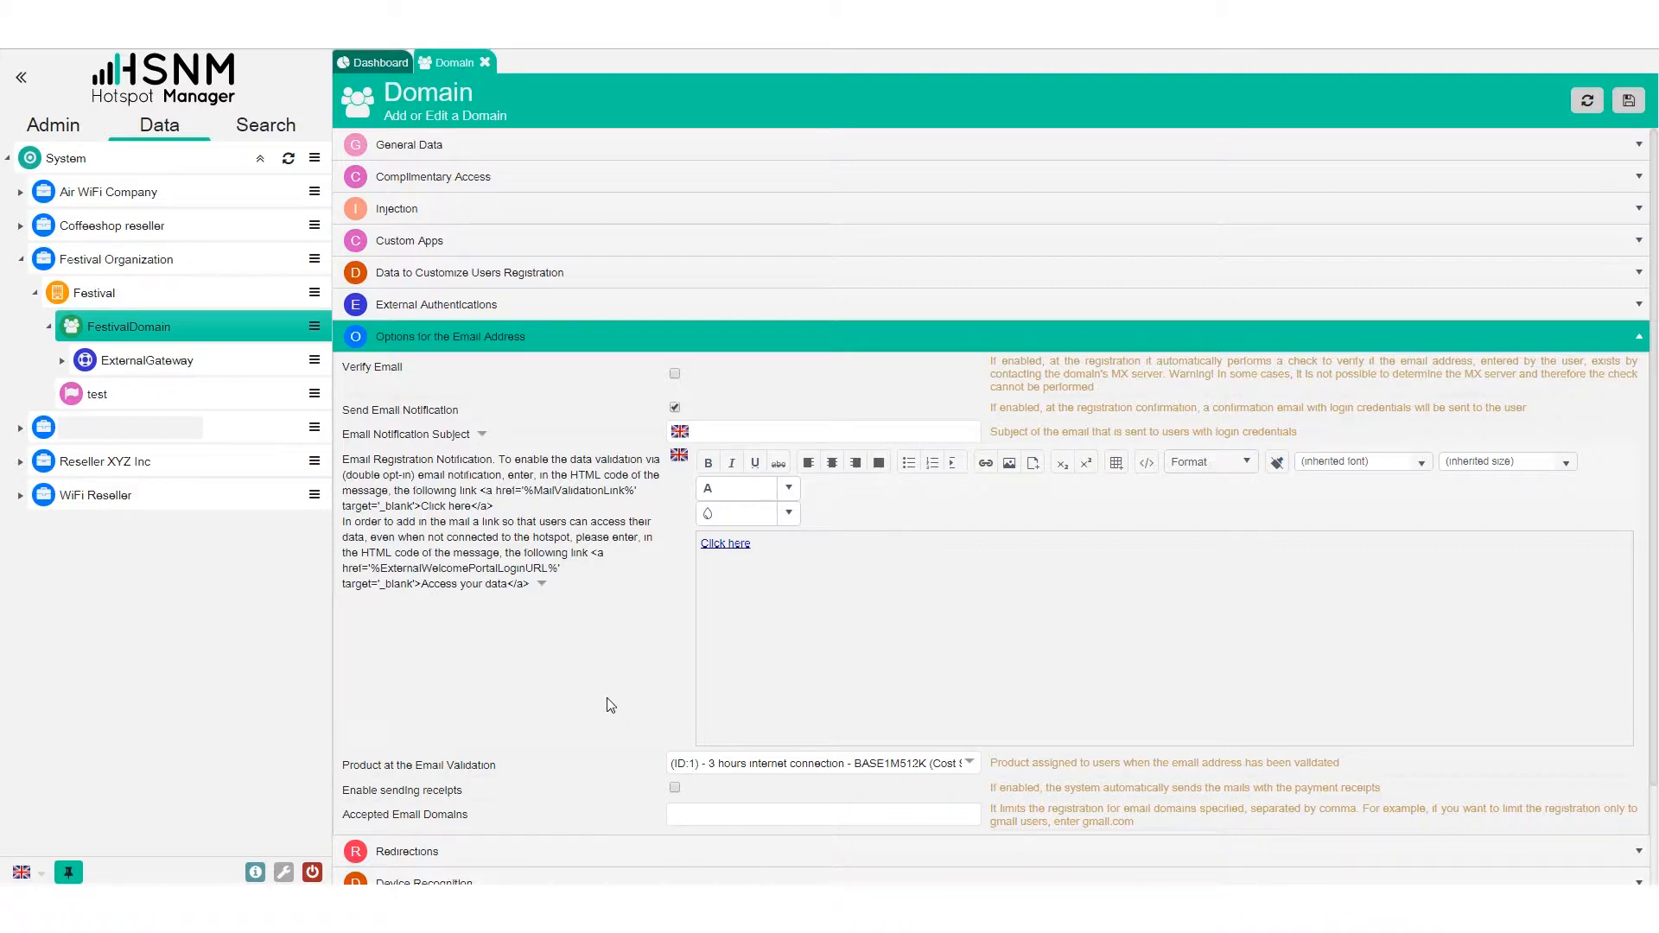
scroll(579, 657, "down", 3)
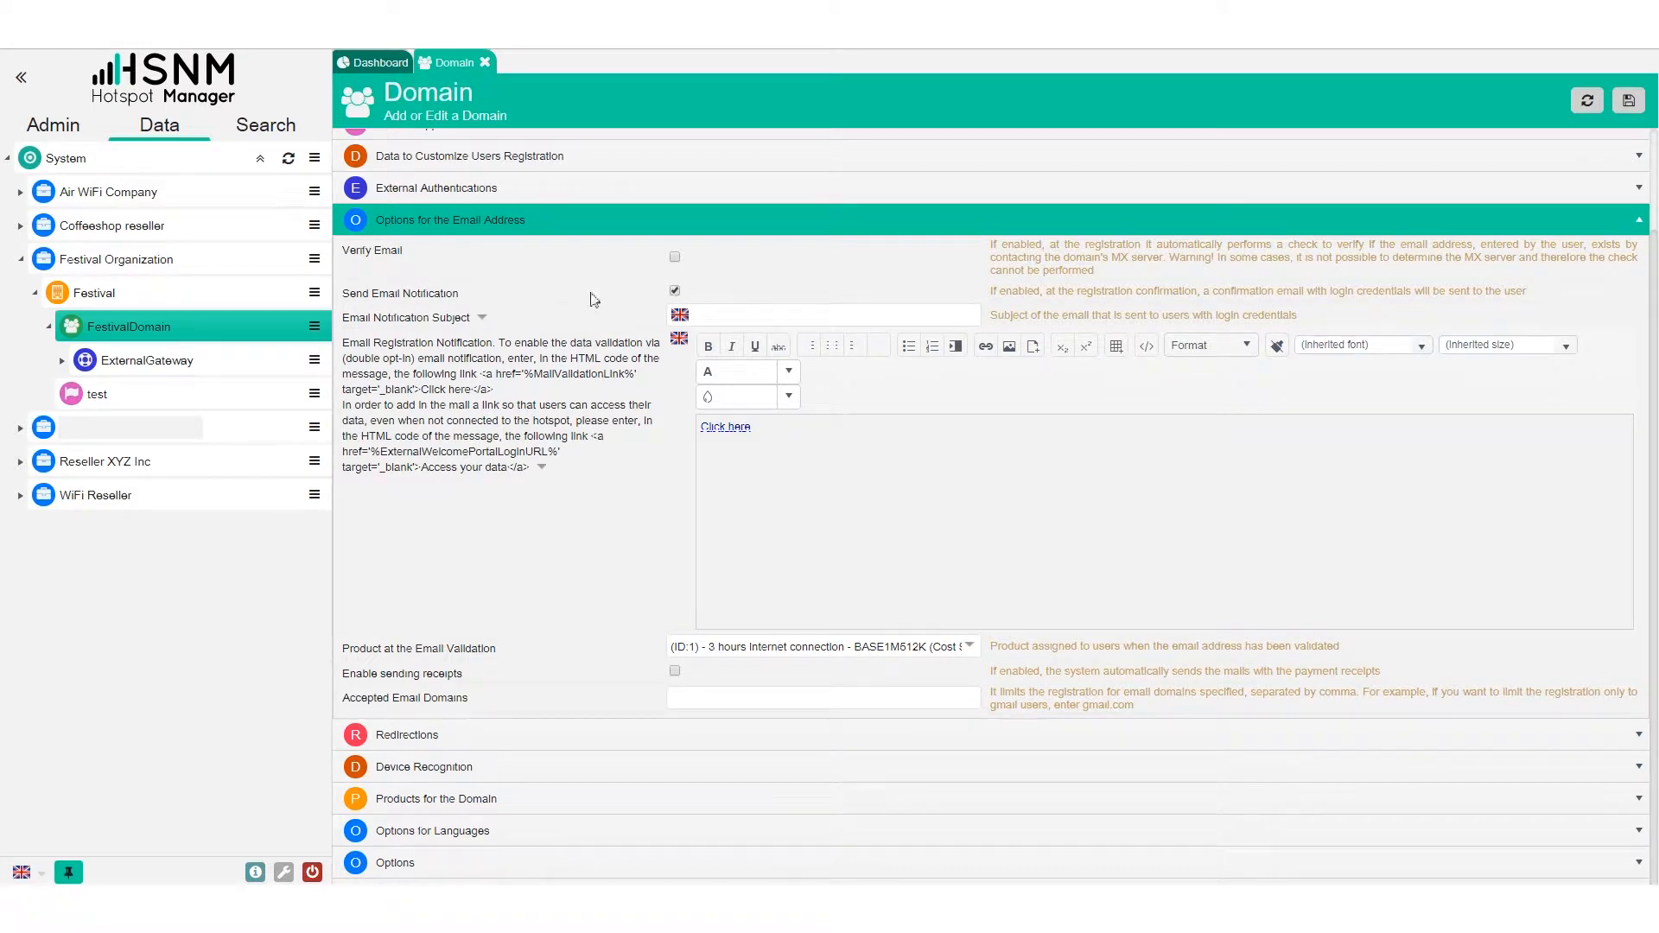
left_click(877, 429)
Examine the domain's Redirections, Device Recognition and Products for the Domain settings
left_click(488, 732)
left_click(818, 442)
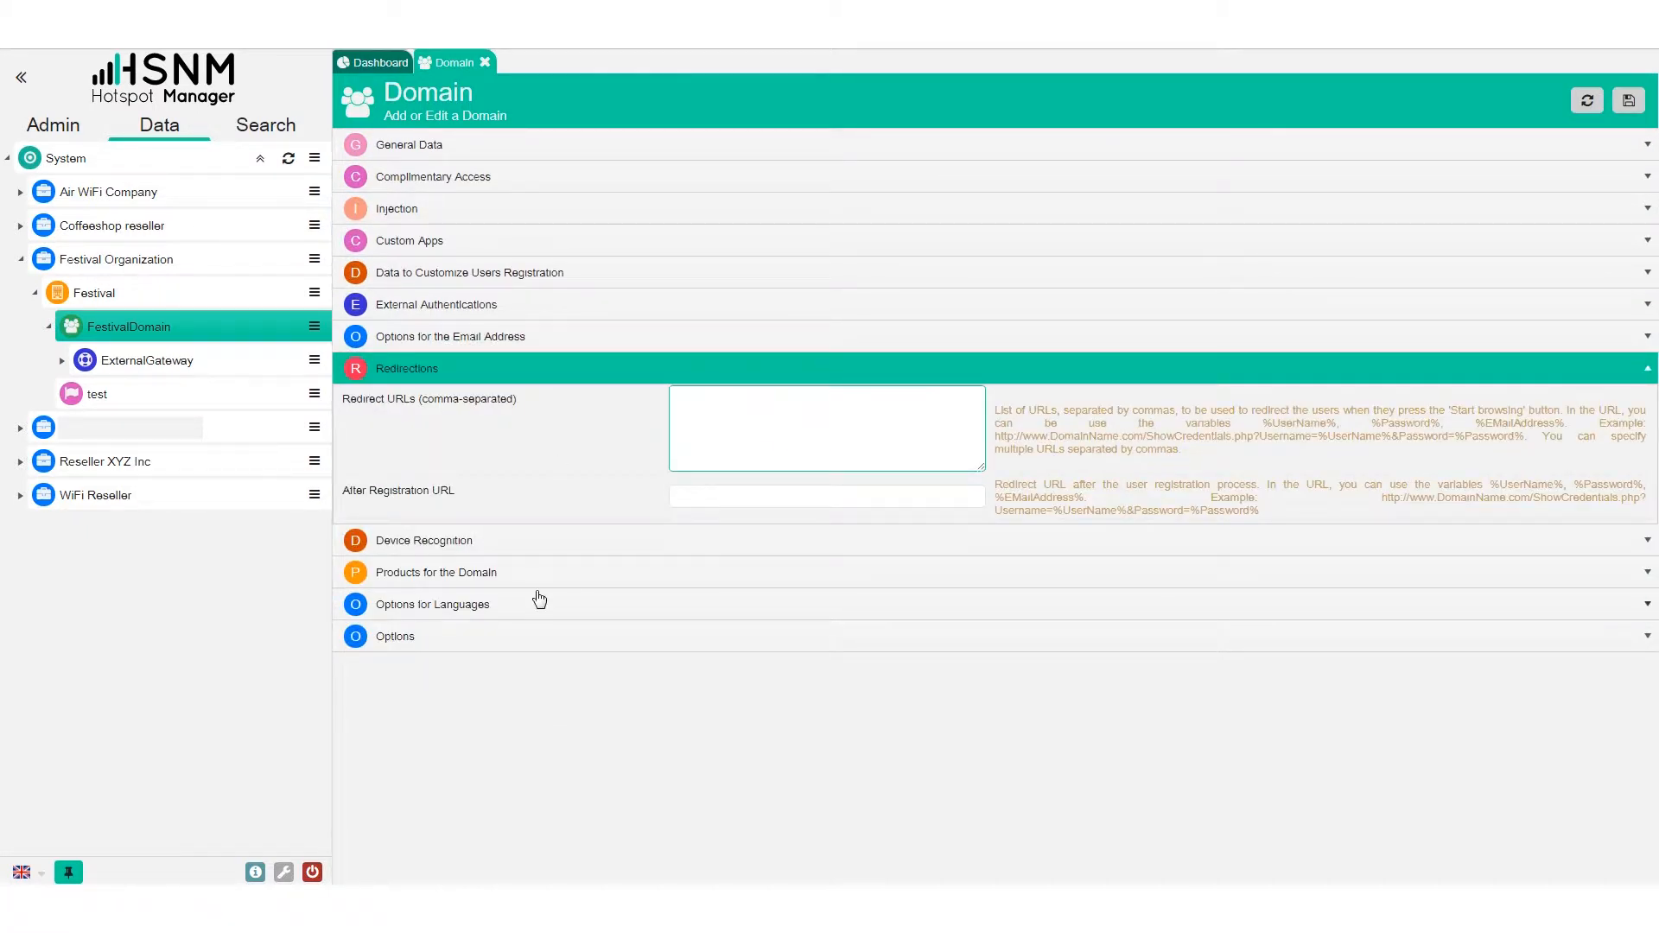
left_click(474, 542)
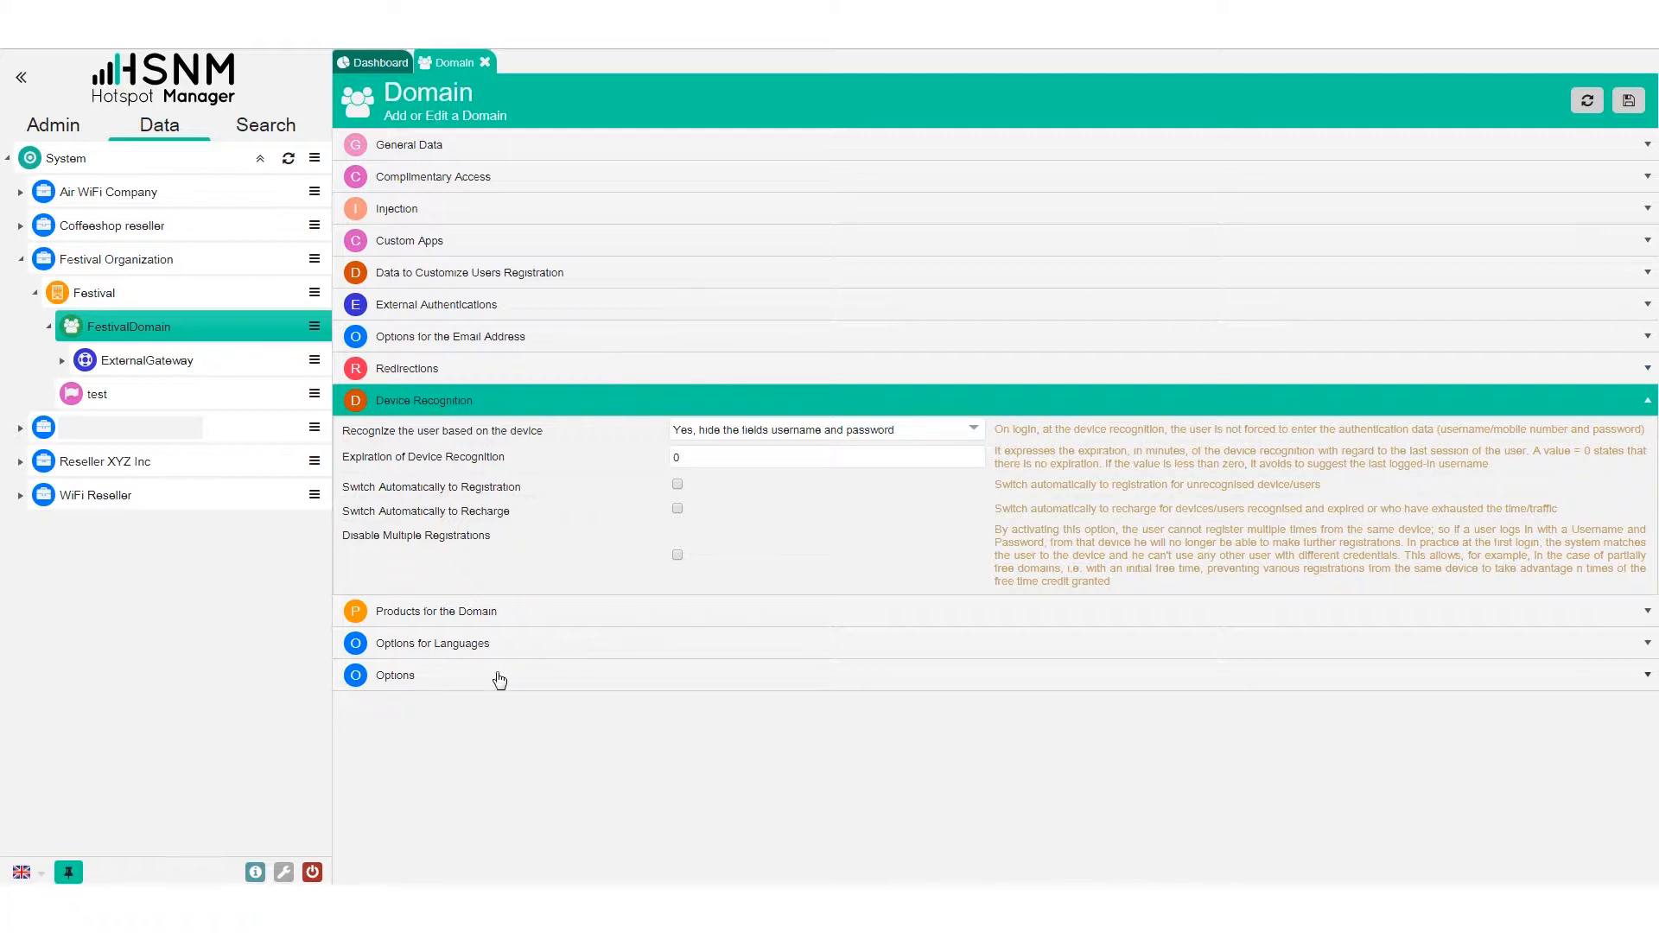
left_click(500, 617)
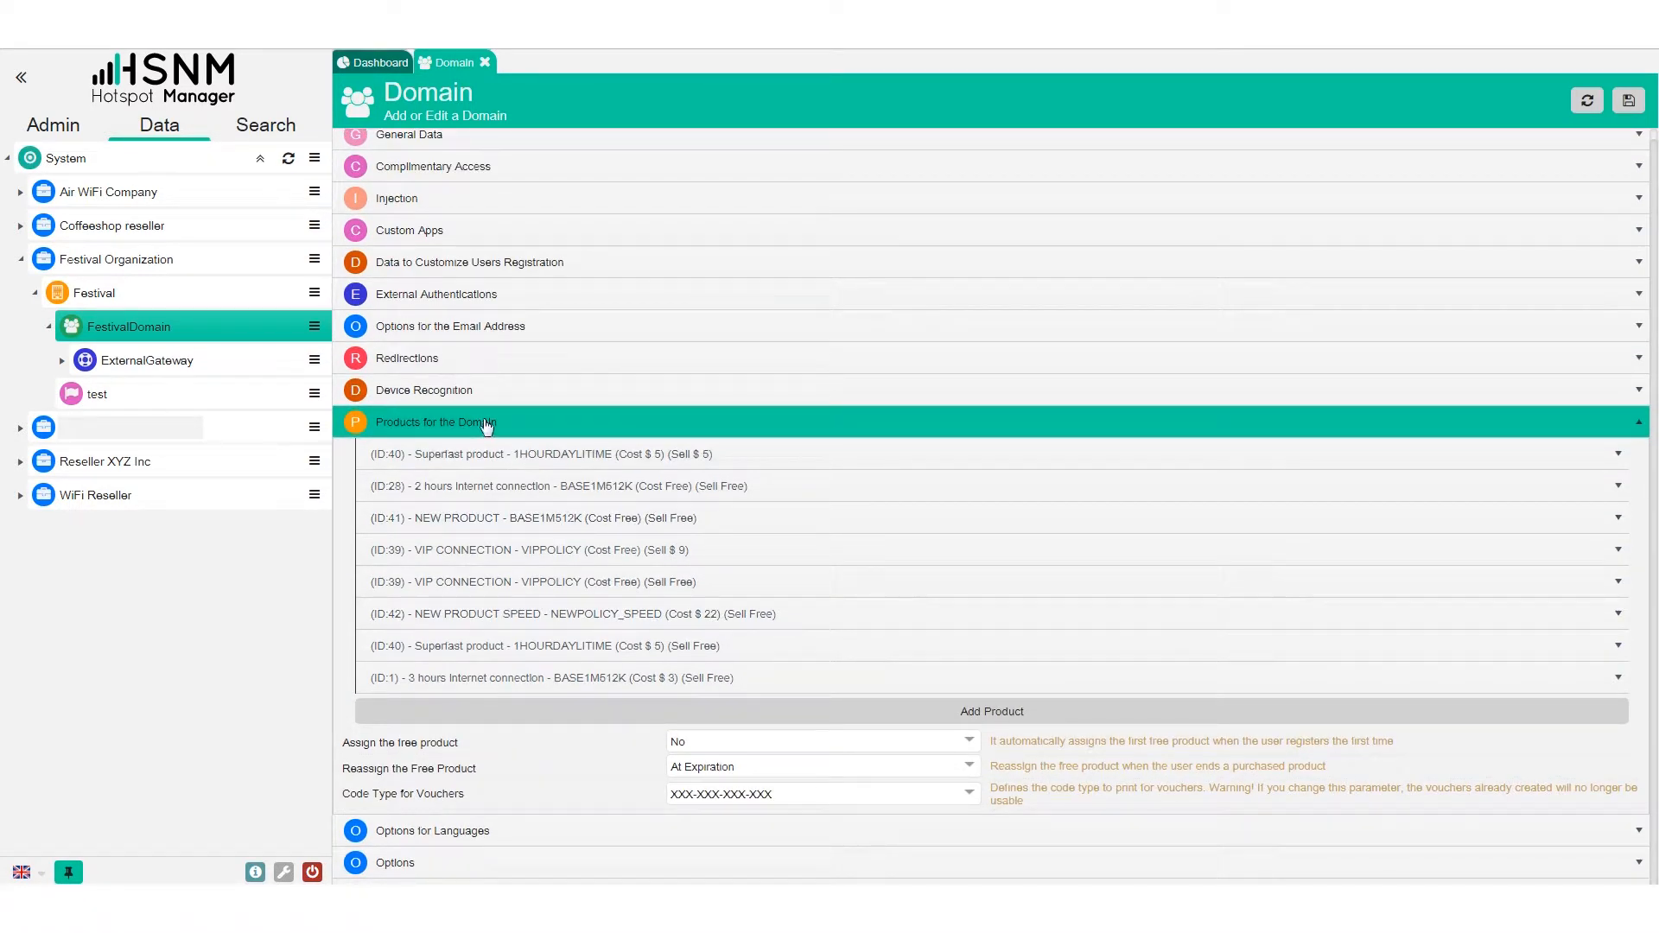
Examine the domain's Options for Languages, including the default language, and check the languages offered on the welcome portal
left_click(517, 842)
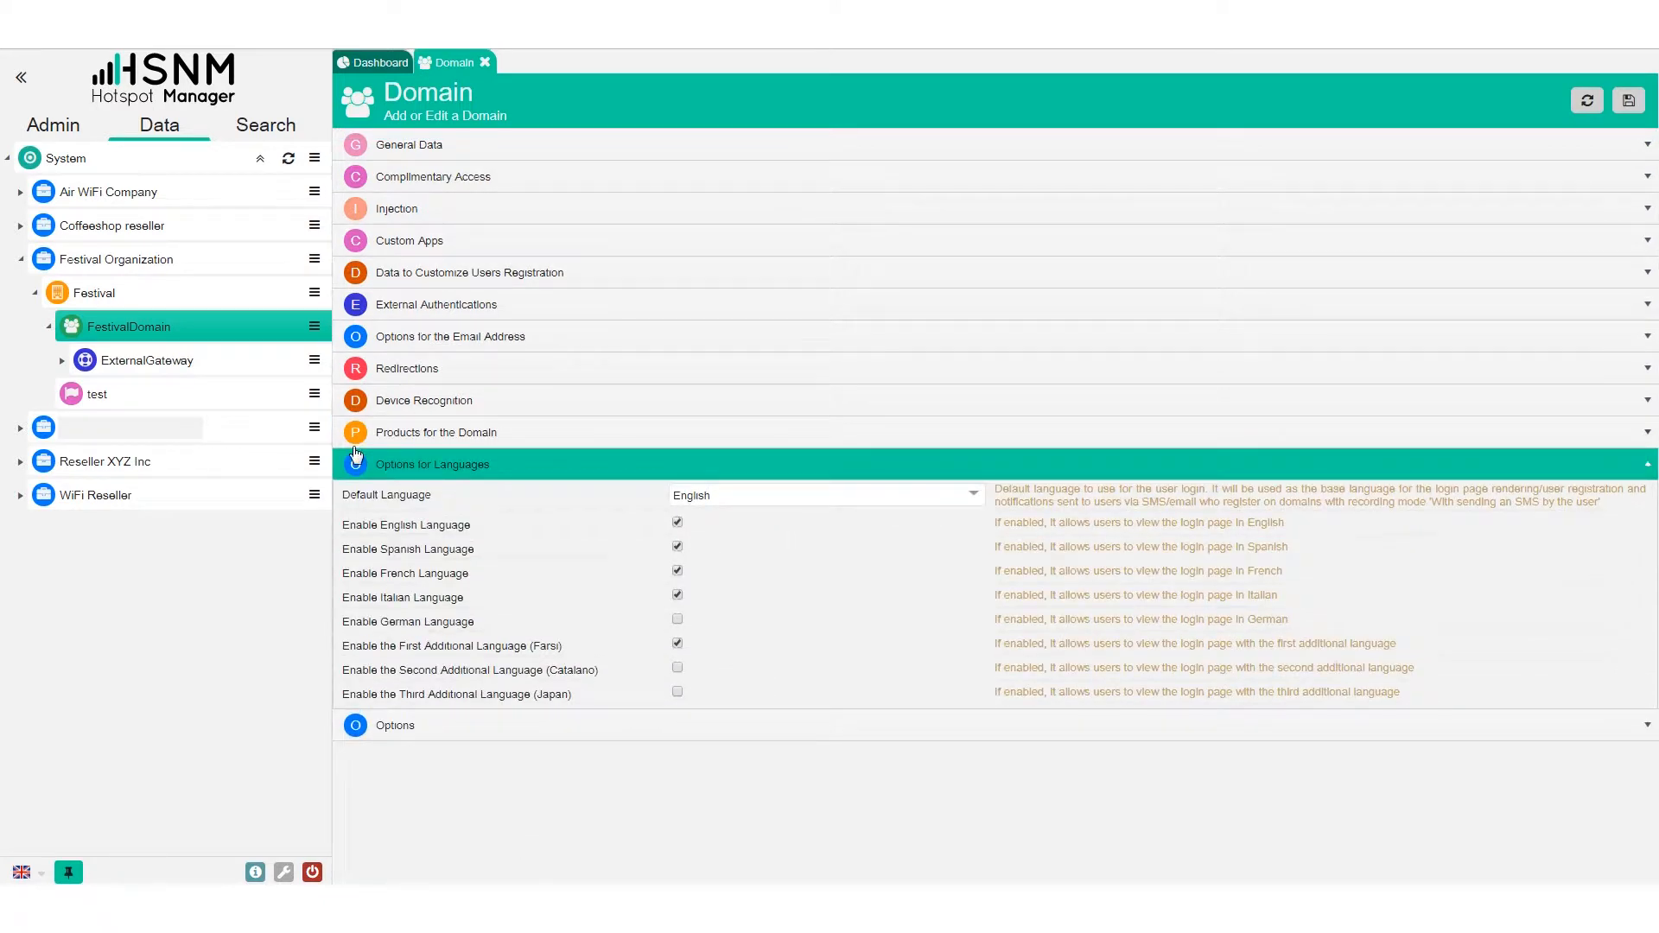
left_click(494, 723)
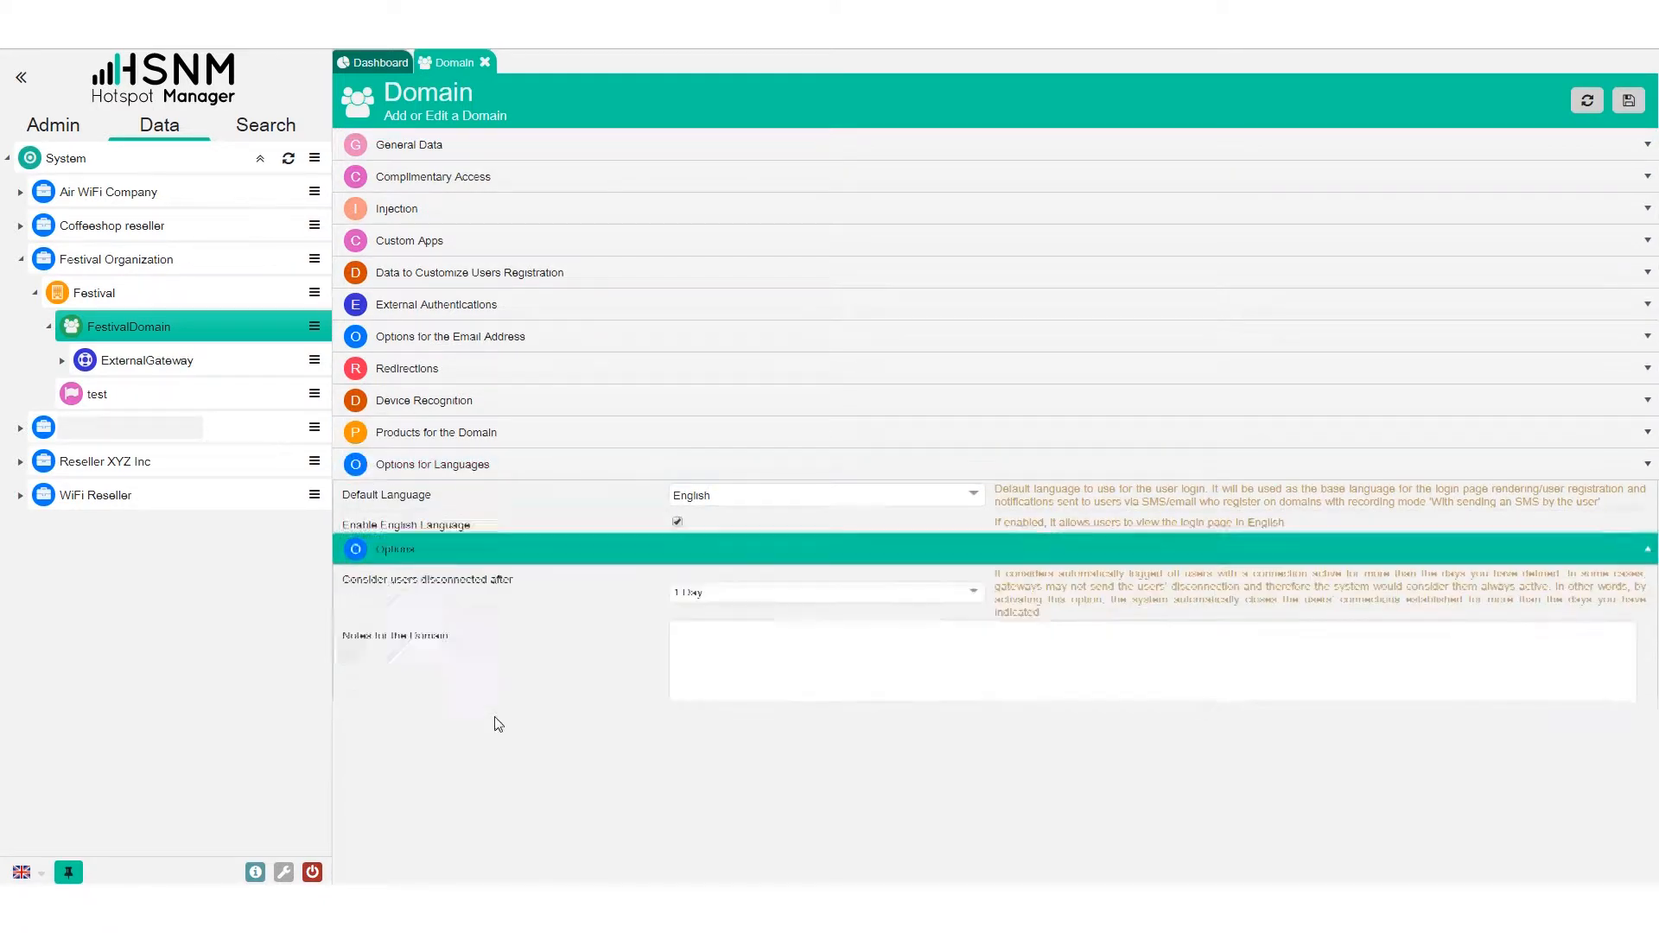
left_click(507, 466)
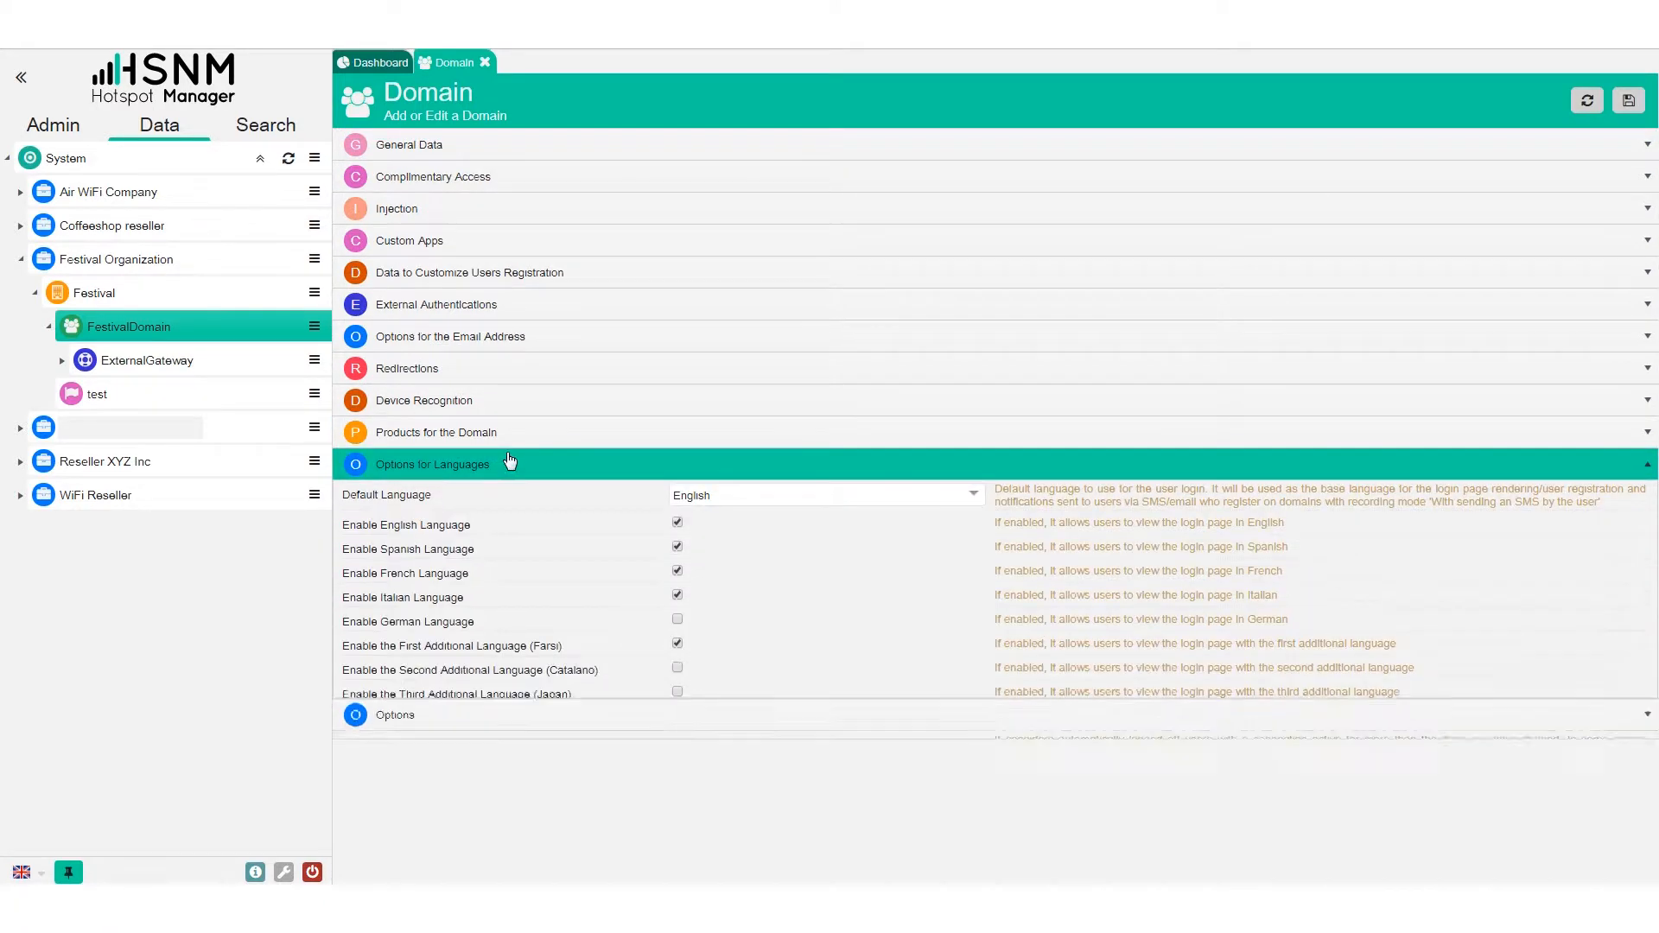
left_click(696, 496)
left_click(729, 494)
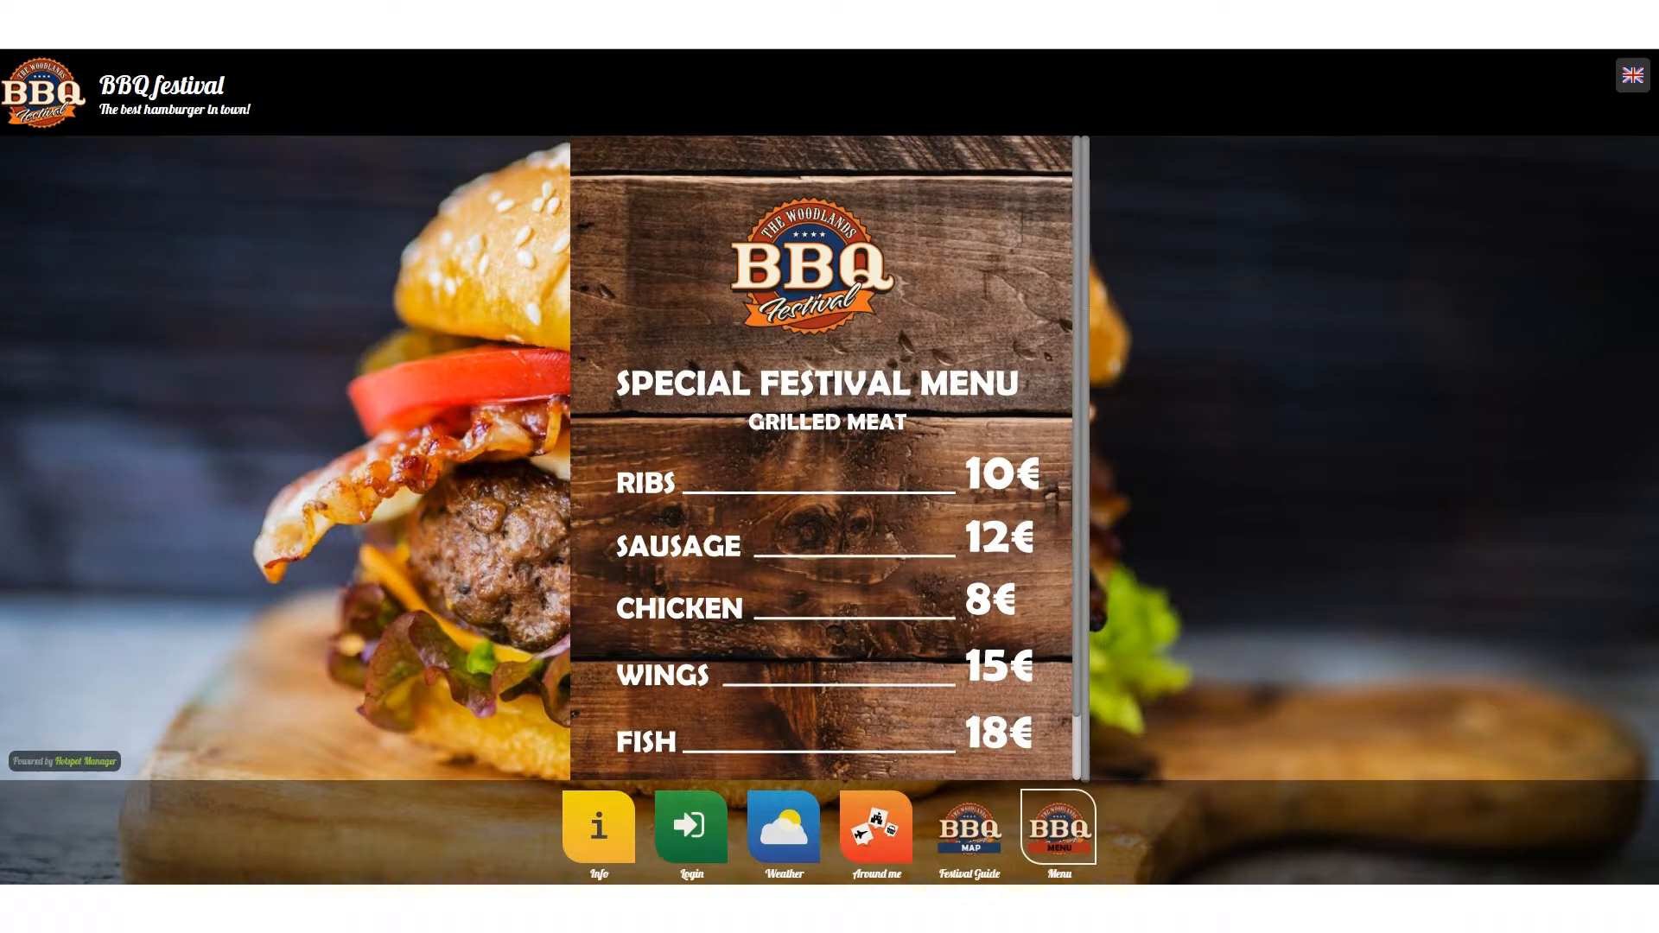
left_click(1633, 76)
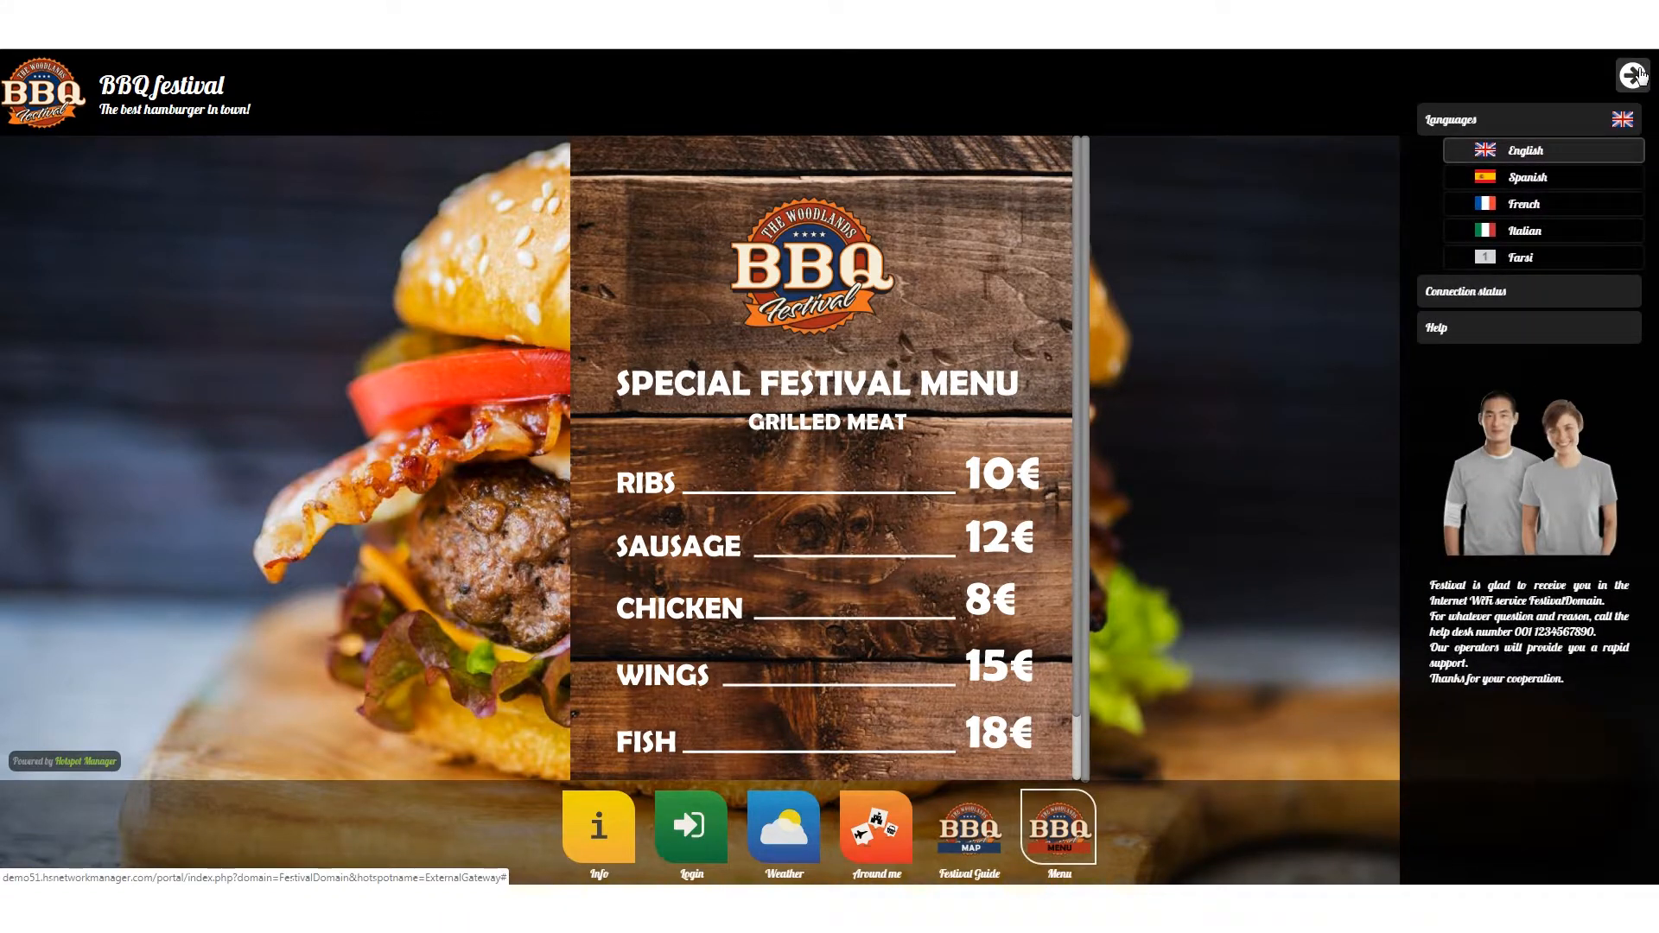
left_click(1089, 821)
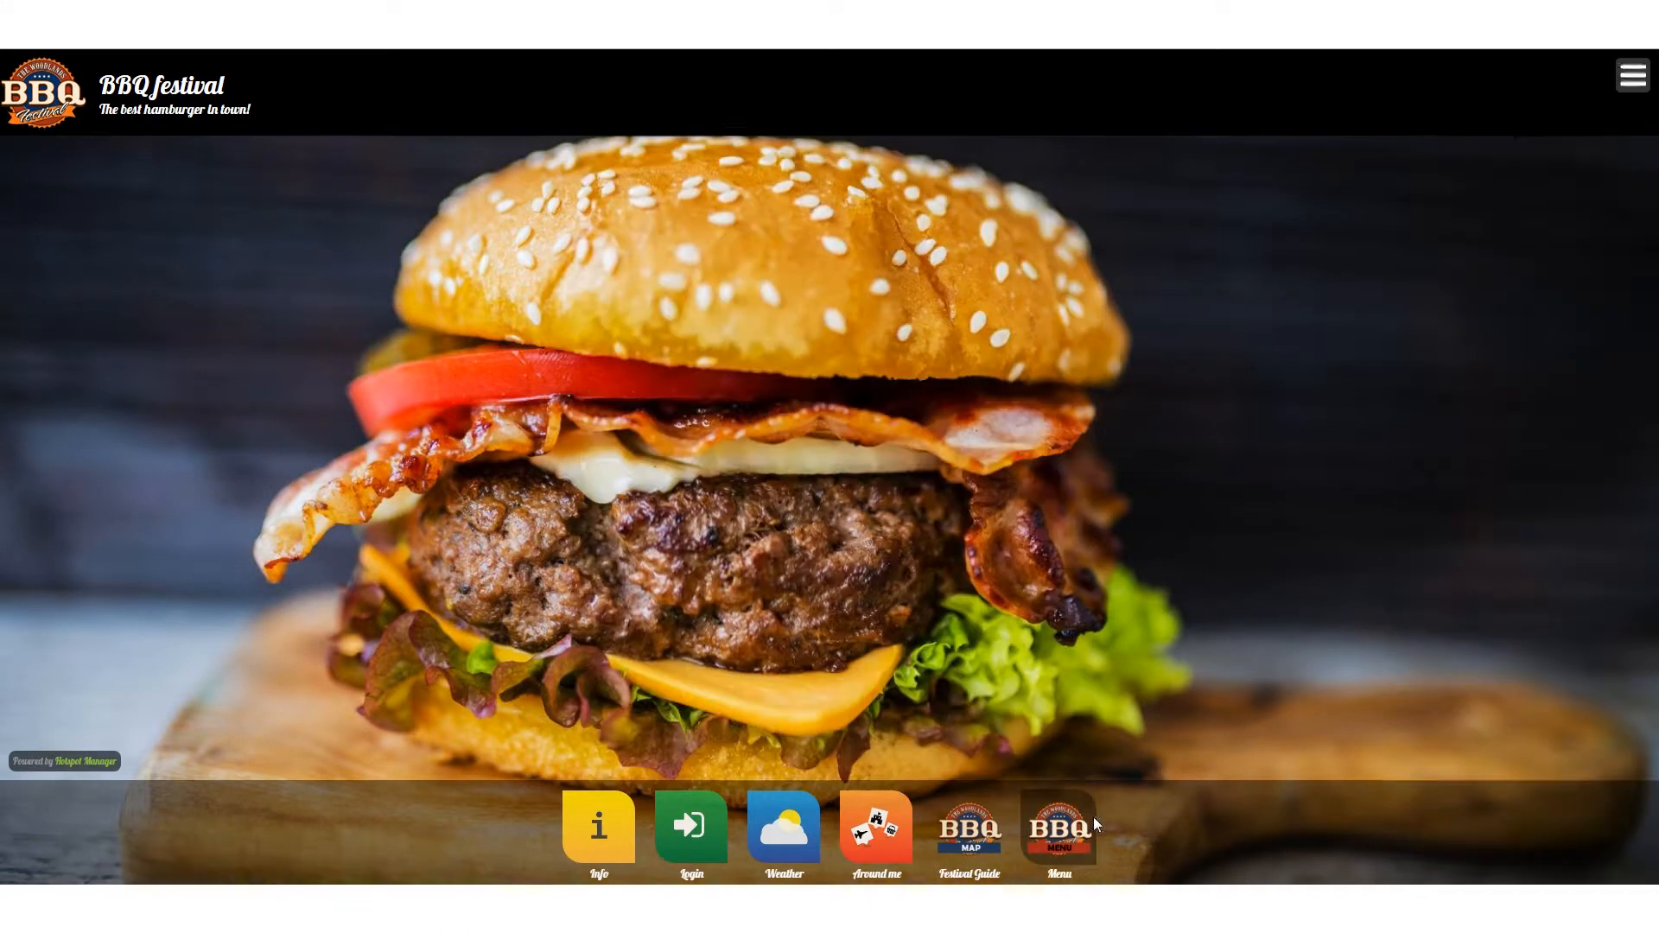
left_click(1634, 78)
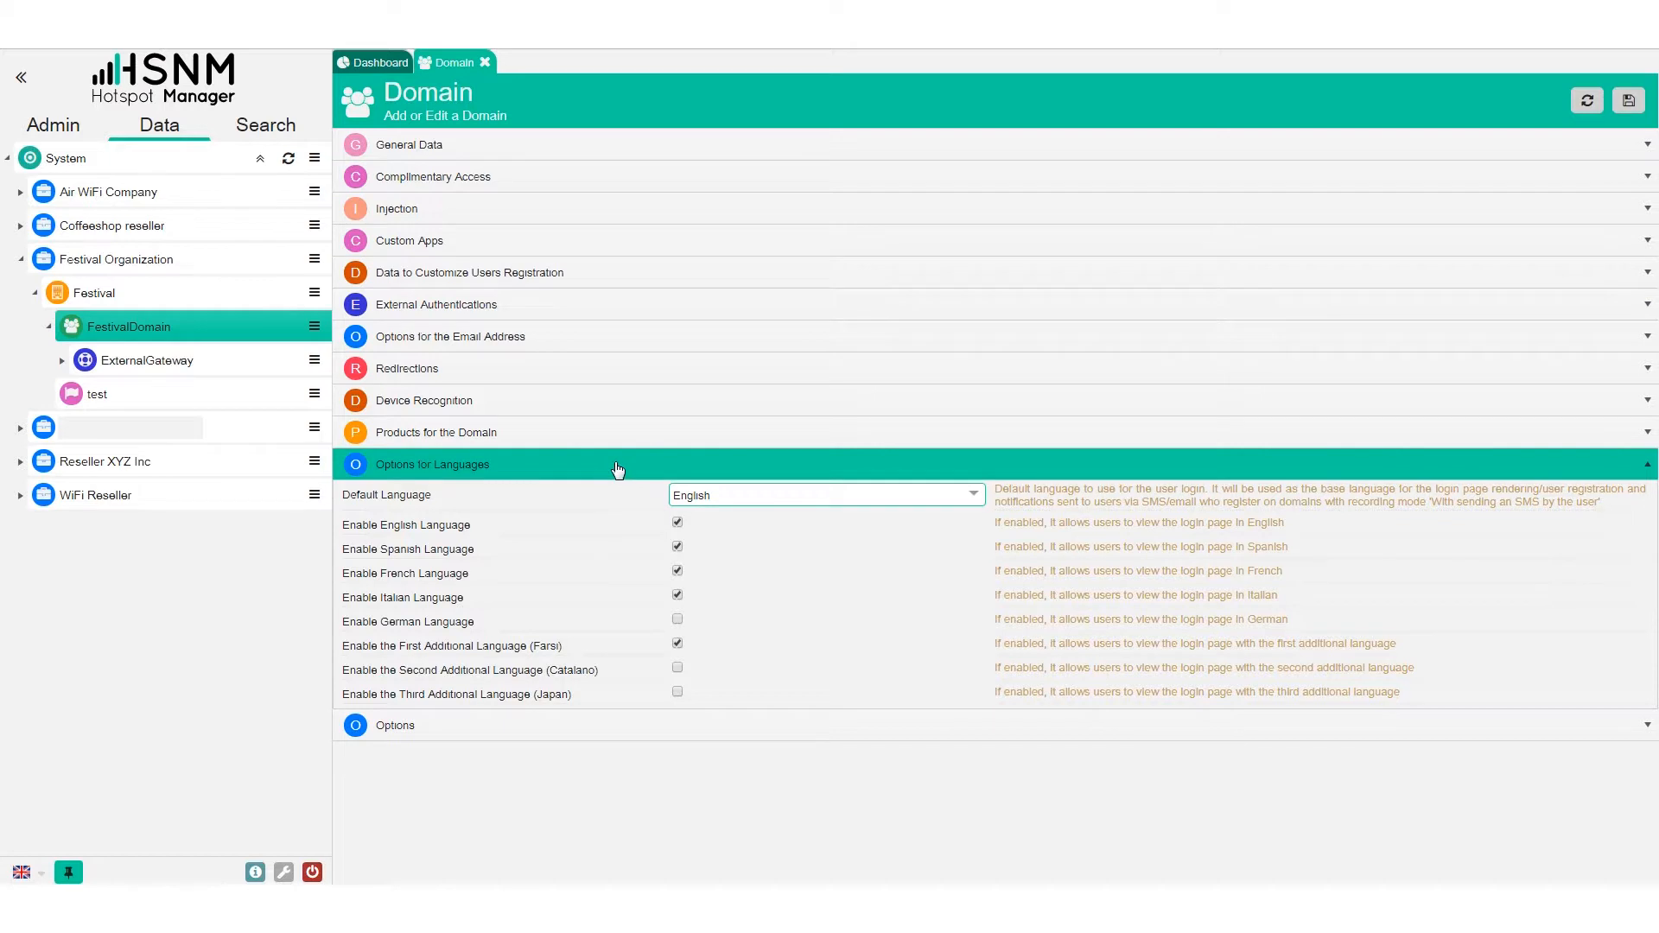
Collapse the language options, glance at the domain's General Data, and open Products for the Domain
left_click(616, 468)
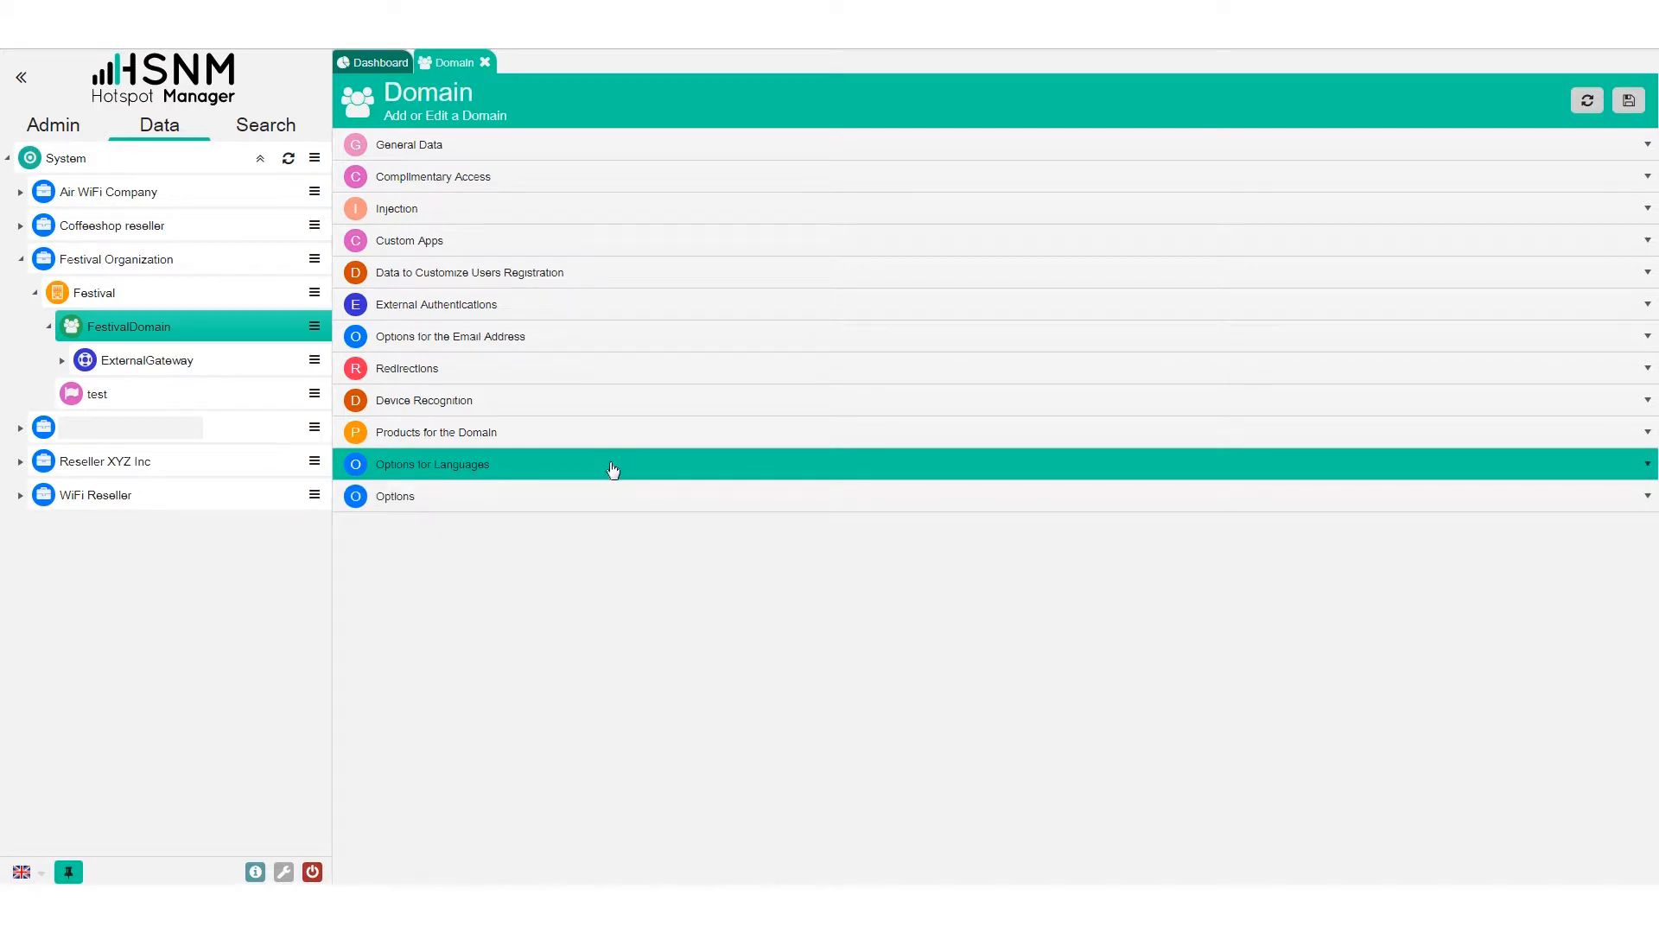
left_click(593, 153)
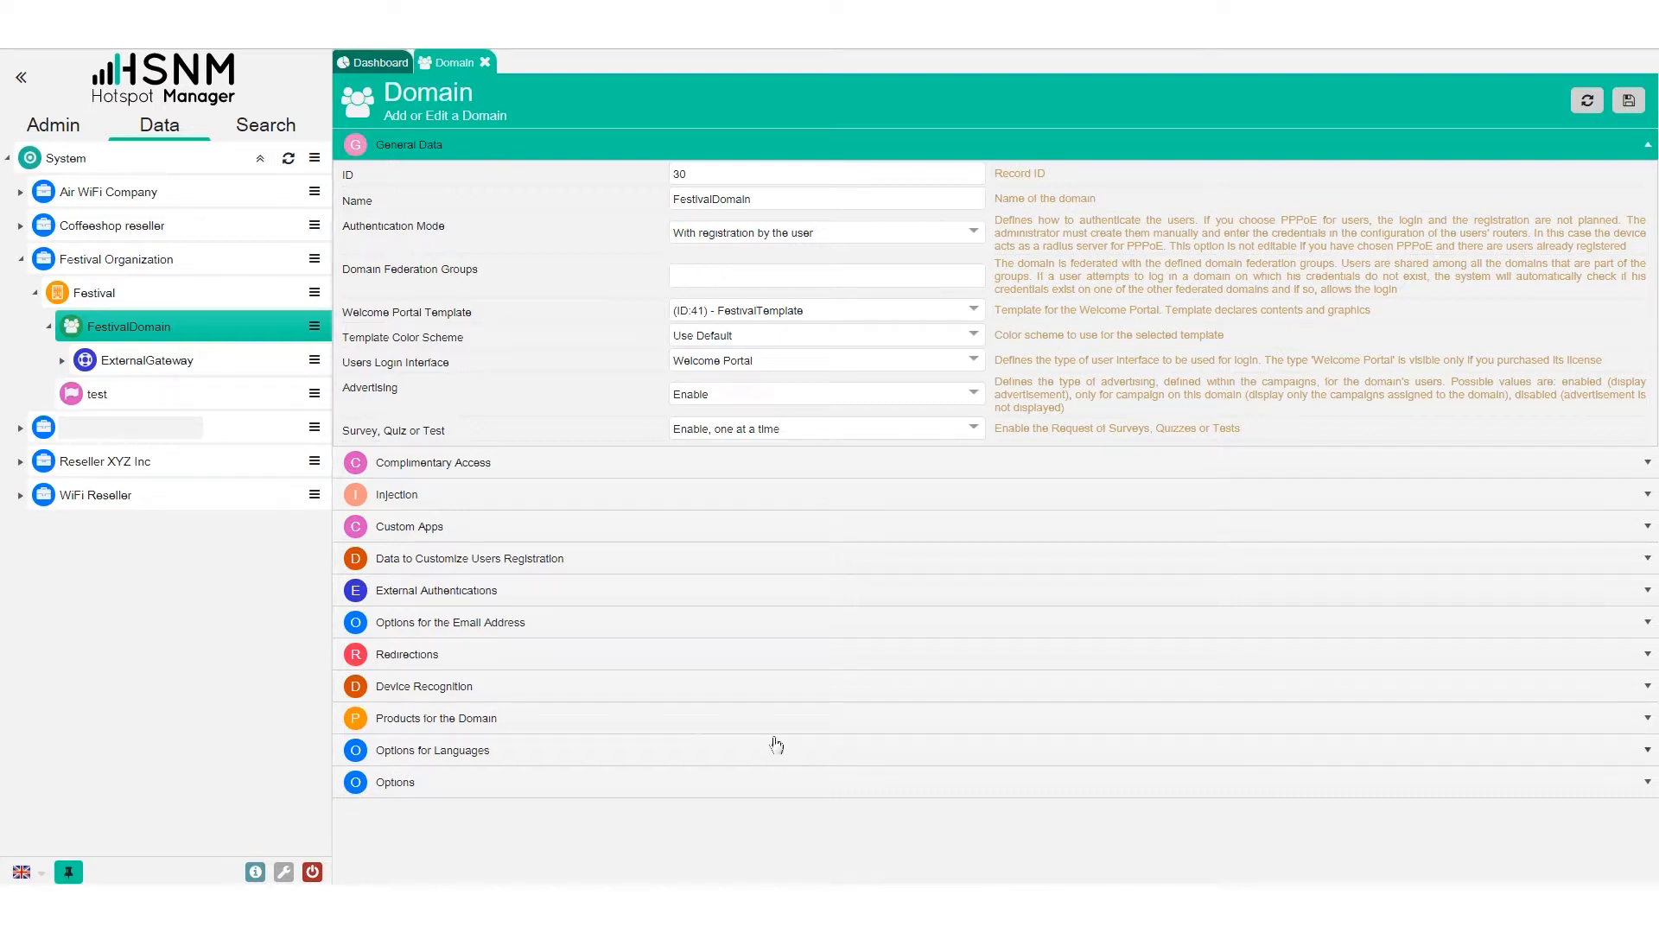
left_click(445, 719)
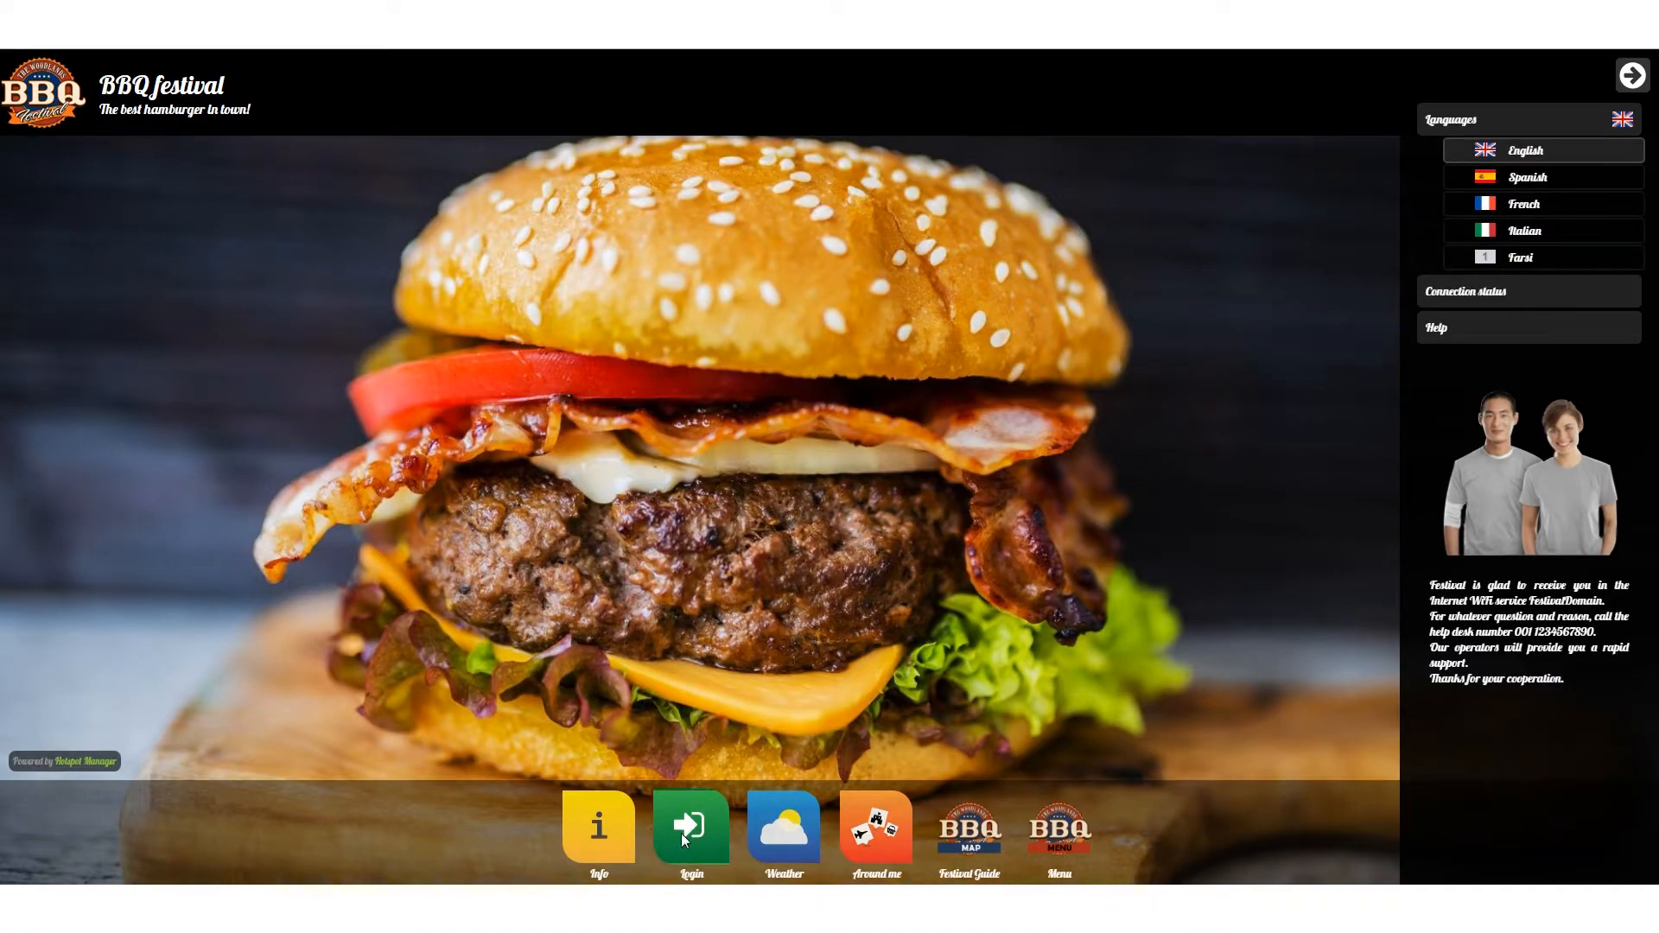
Open self-registration on the welcome portal and fill in the user's name, last name and email
left_click(680, 833)
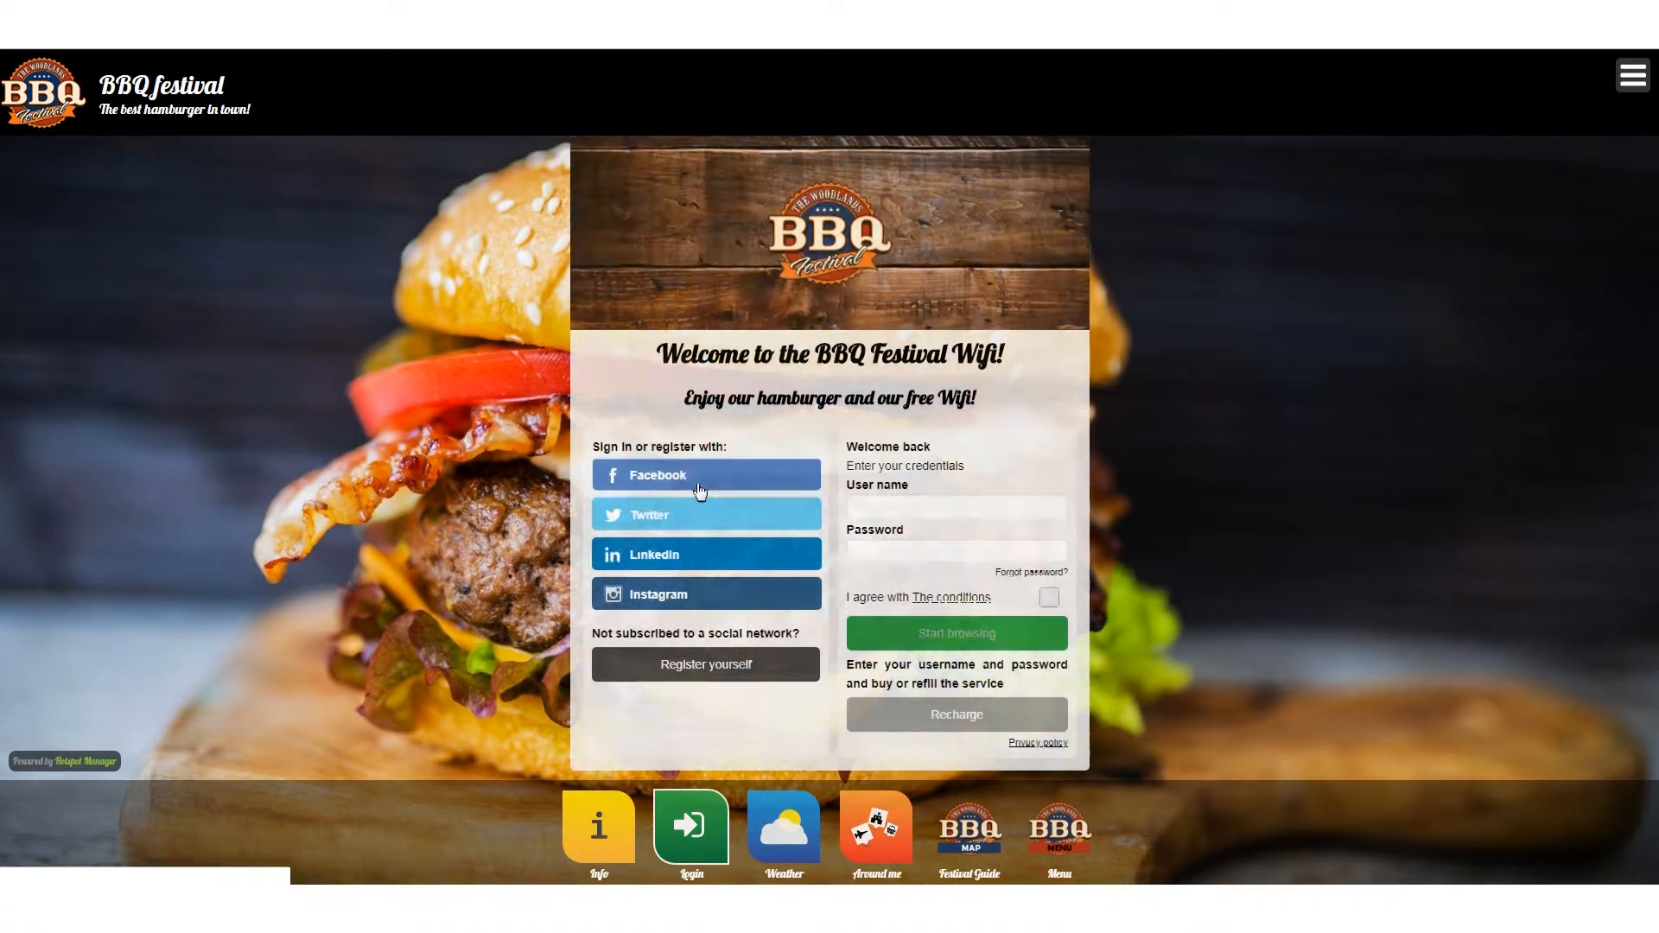
left_click(692, 681)
left_click(650, 365)
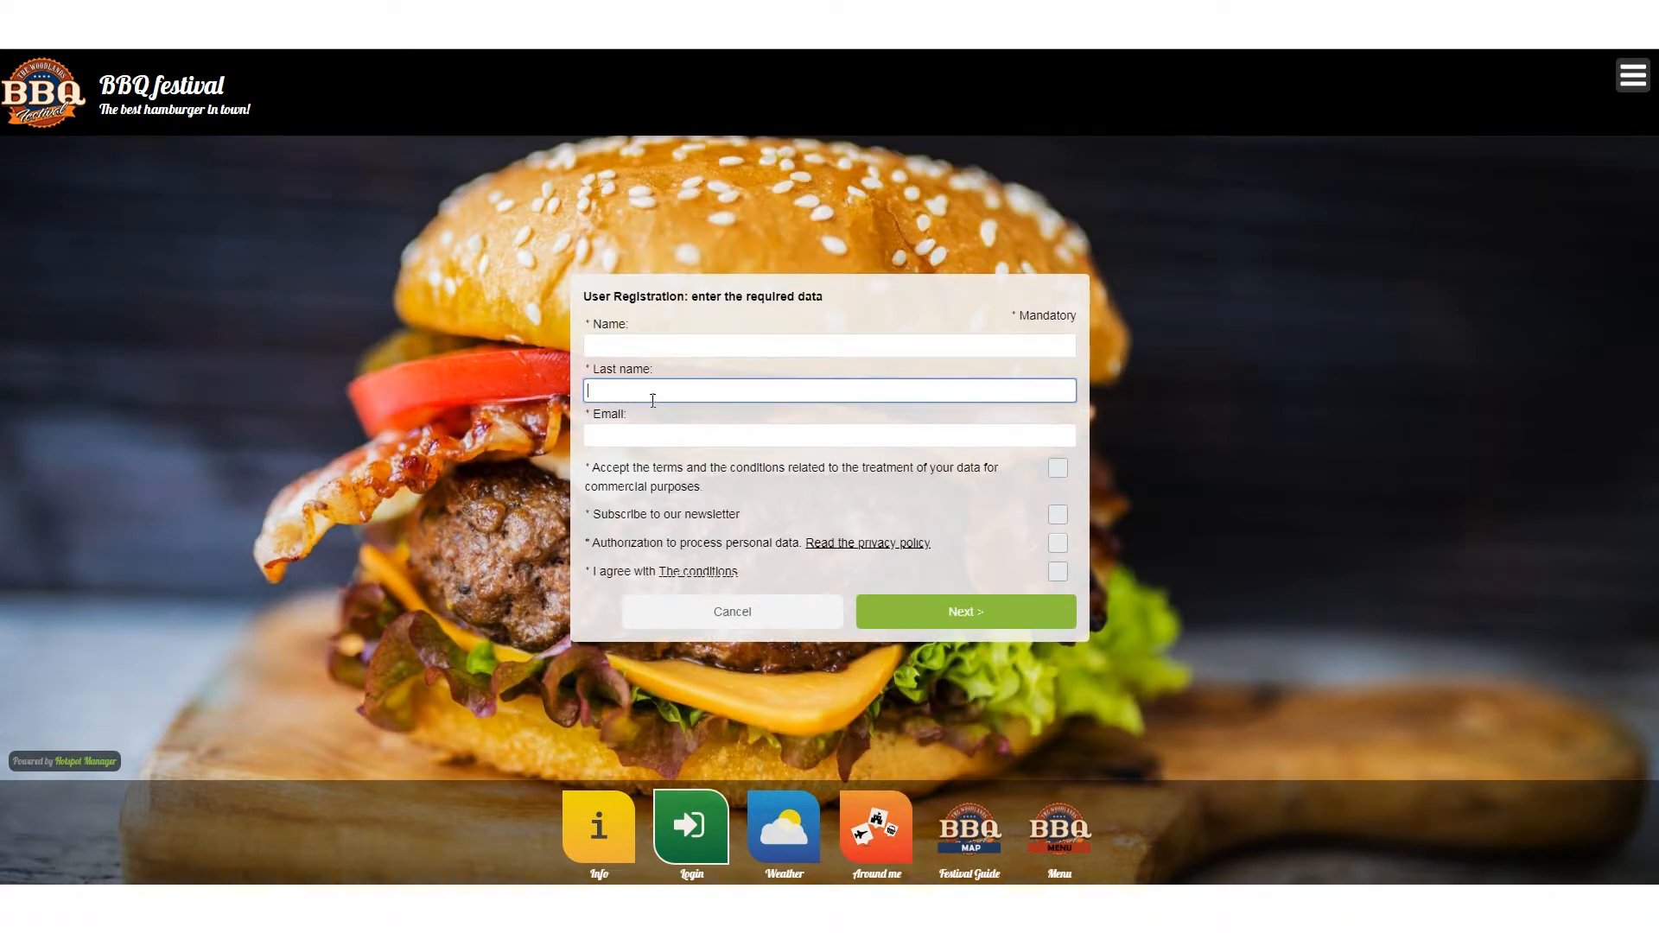
left_click(679, 350)
type("aua,shdb")
key("Tab")
type("asdjhaskdjjkh")
key("Tab")
type("asdasdas@asdasd.com")
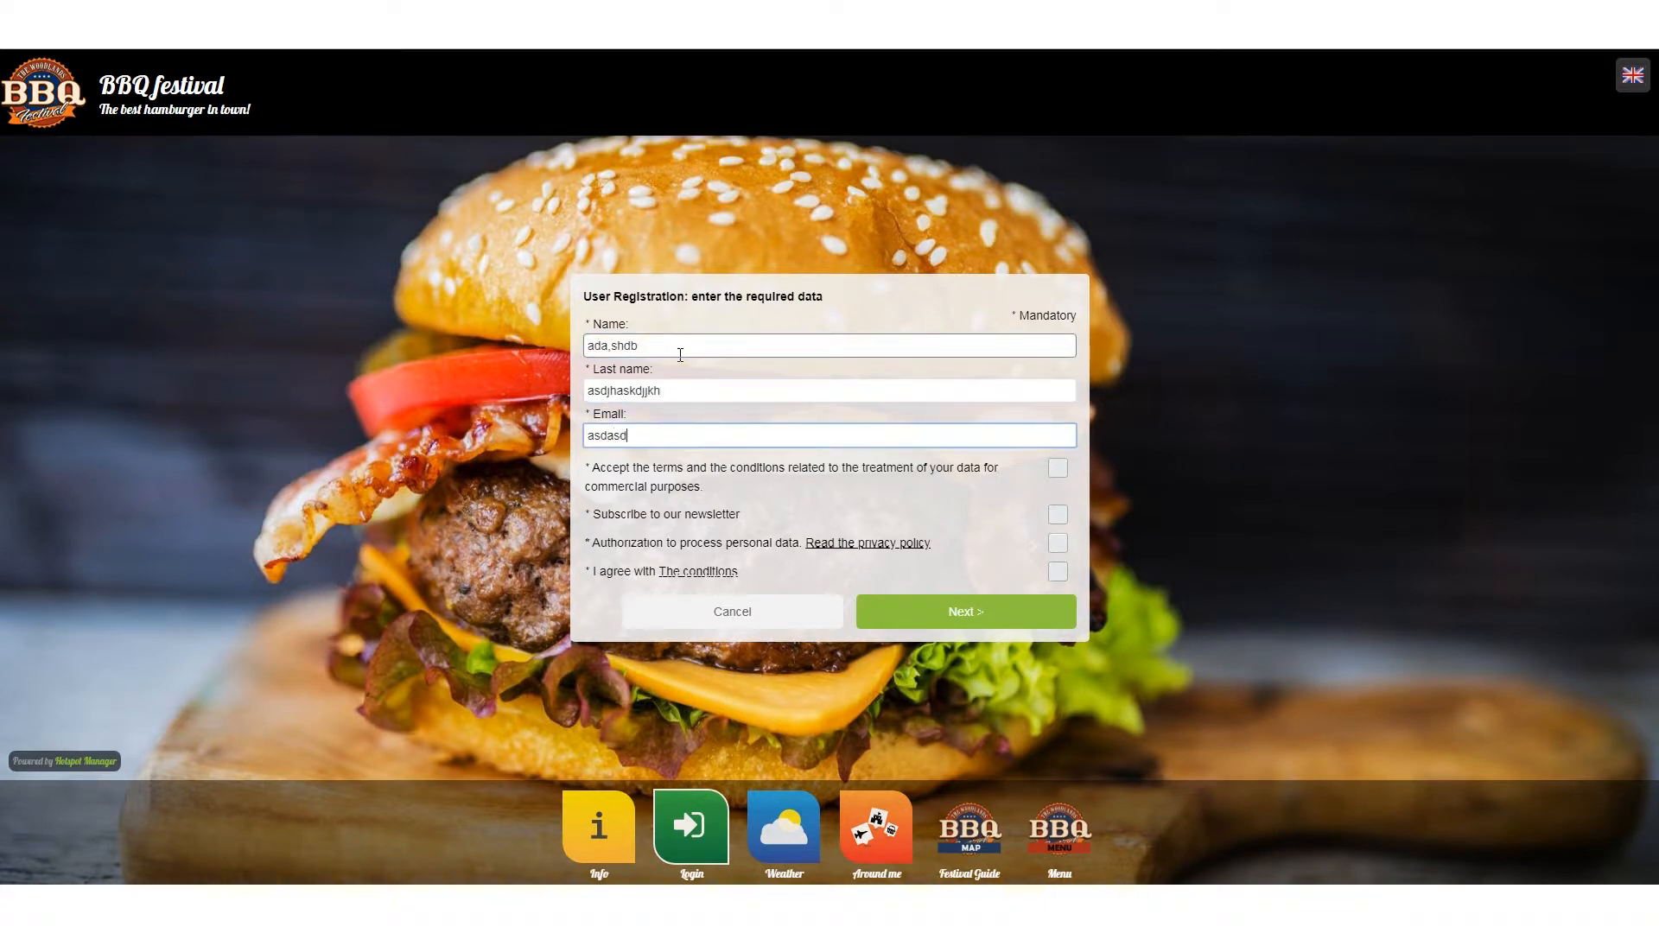
Accept all four registration consents and continue to the product choice, checking the $ 5,00 Superfast product and the free 2 hours Internet connection
key("Tab")
key("space")
key("Tab")
key("space")
key("Tab")
key("space")
key("Tab")
key("space")
left_click(1011, 626)
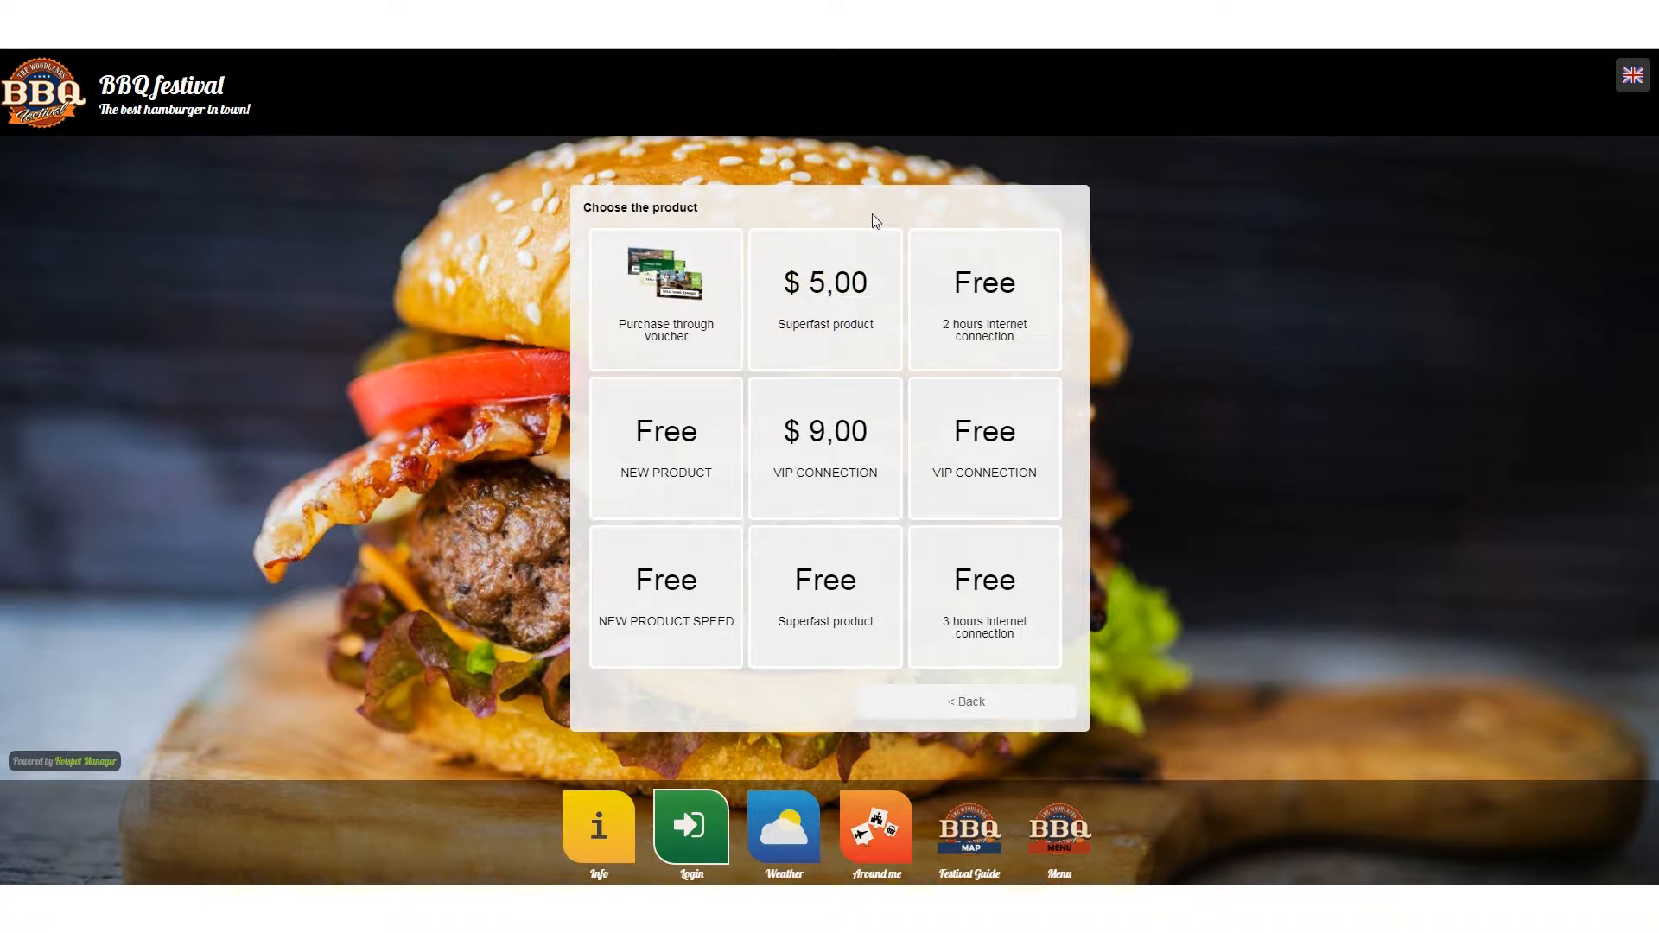
left_click(851, 308)
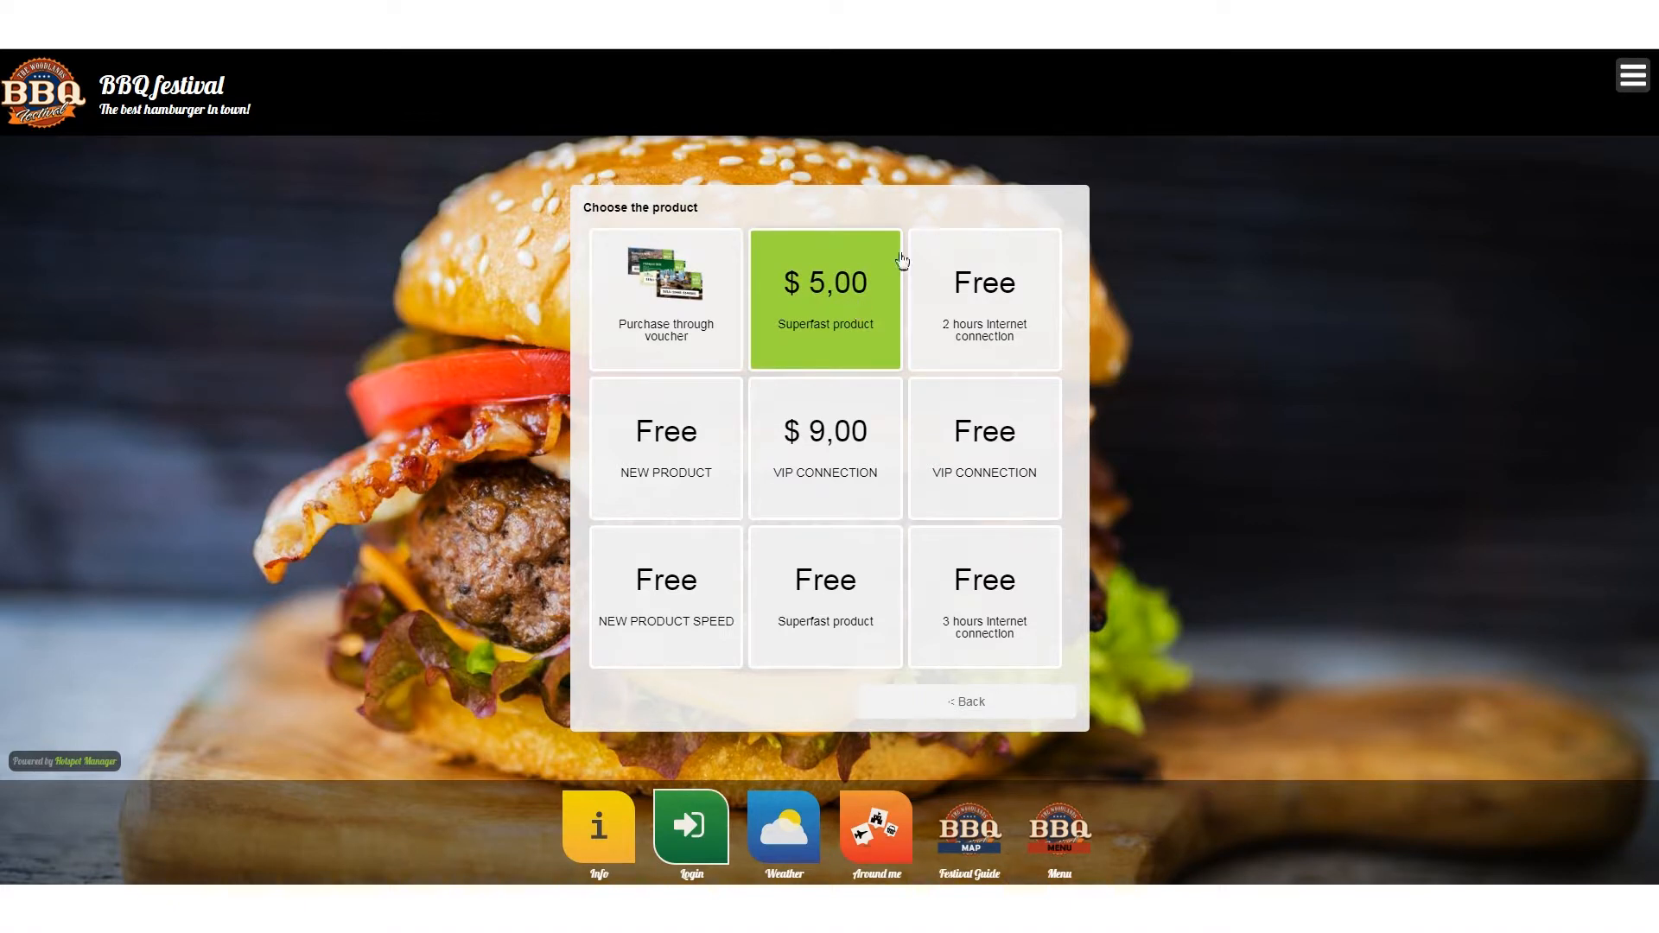
left_click(988, 294)
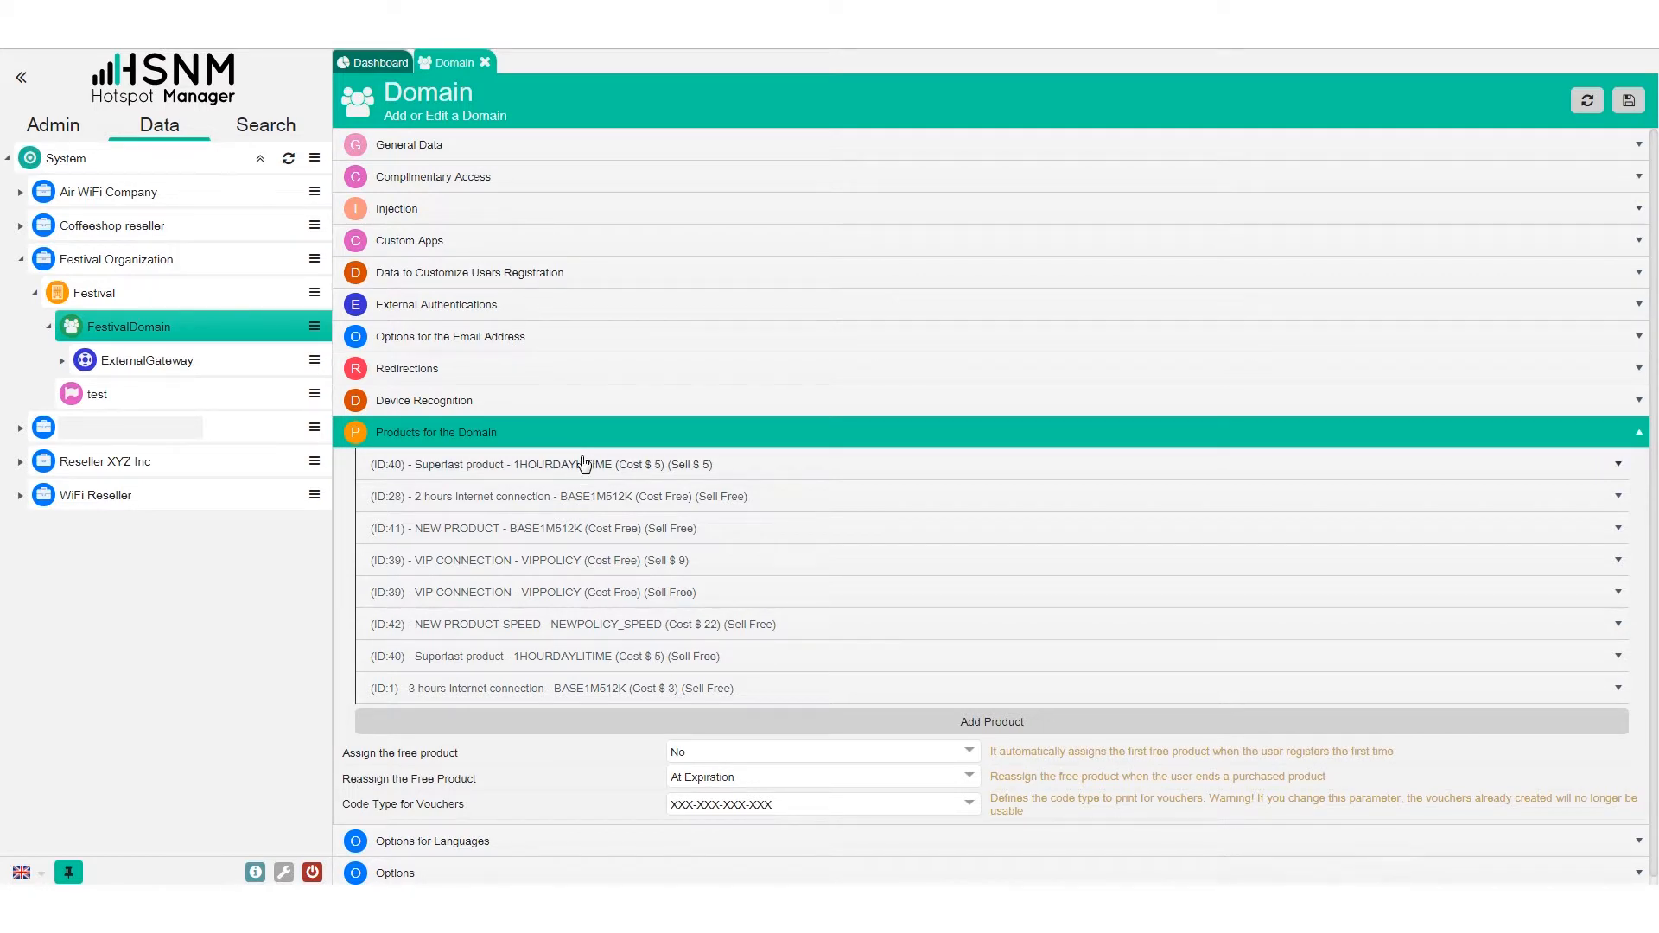
Delete the free 3 hours internet connection and the free Superfast product from FestivalDomain's products
left_click(609, 687)
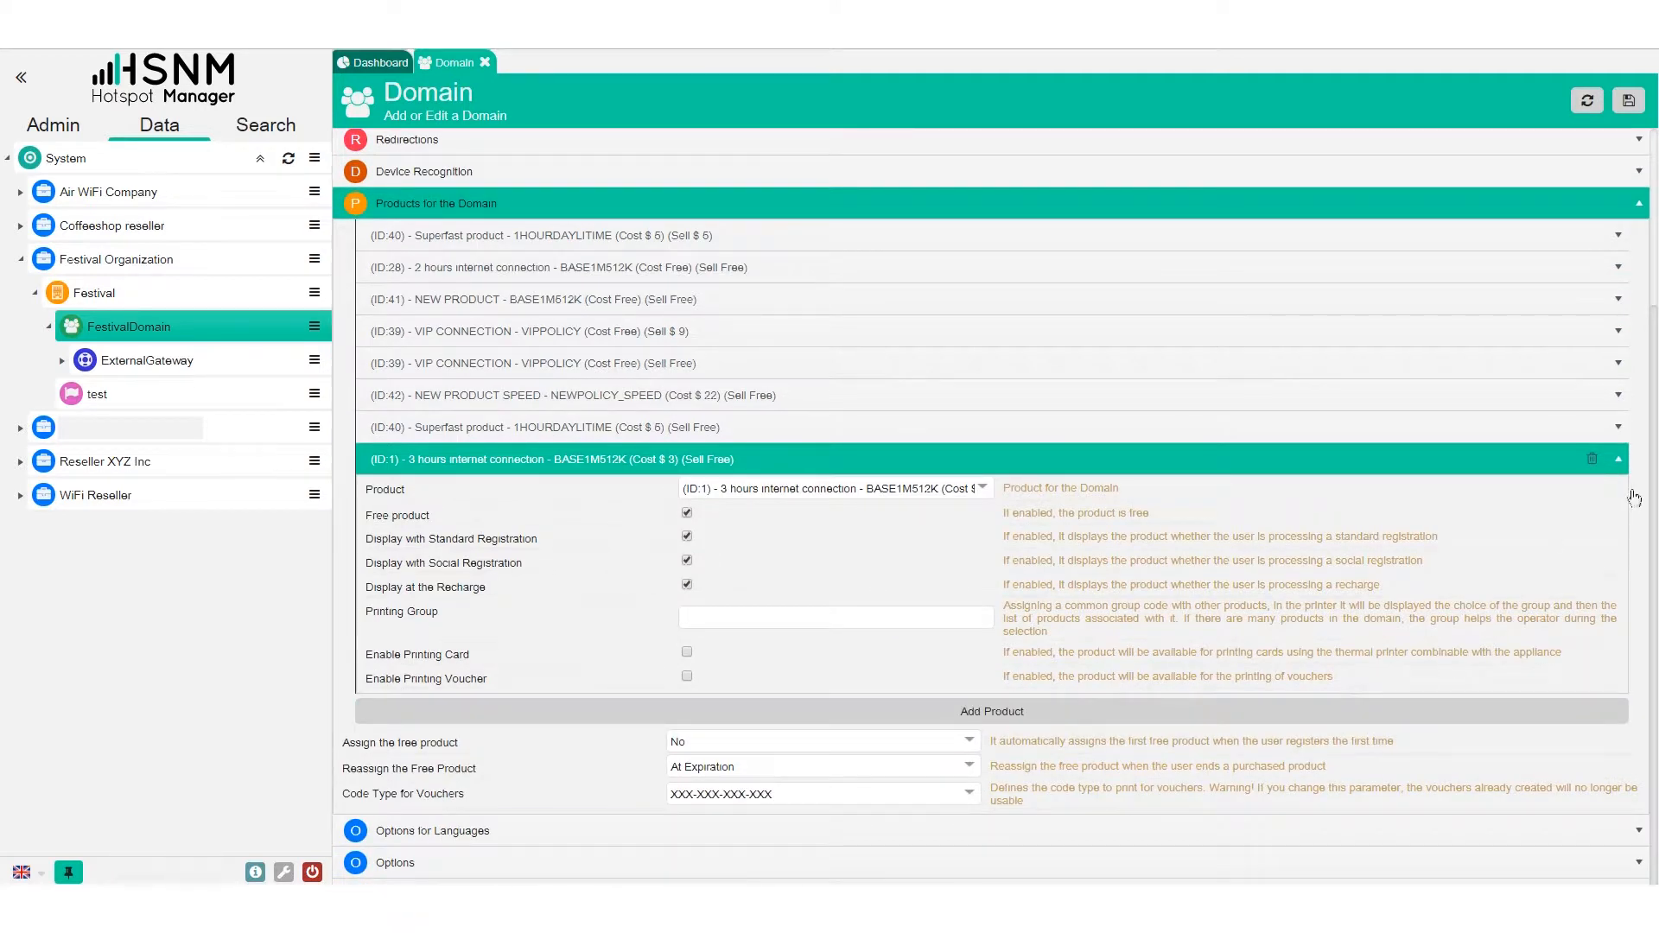
left_click(1593, 461)
left_click(895, 126)
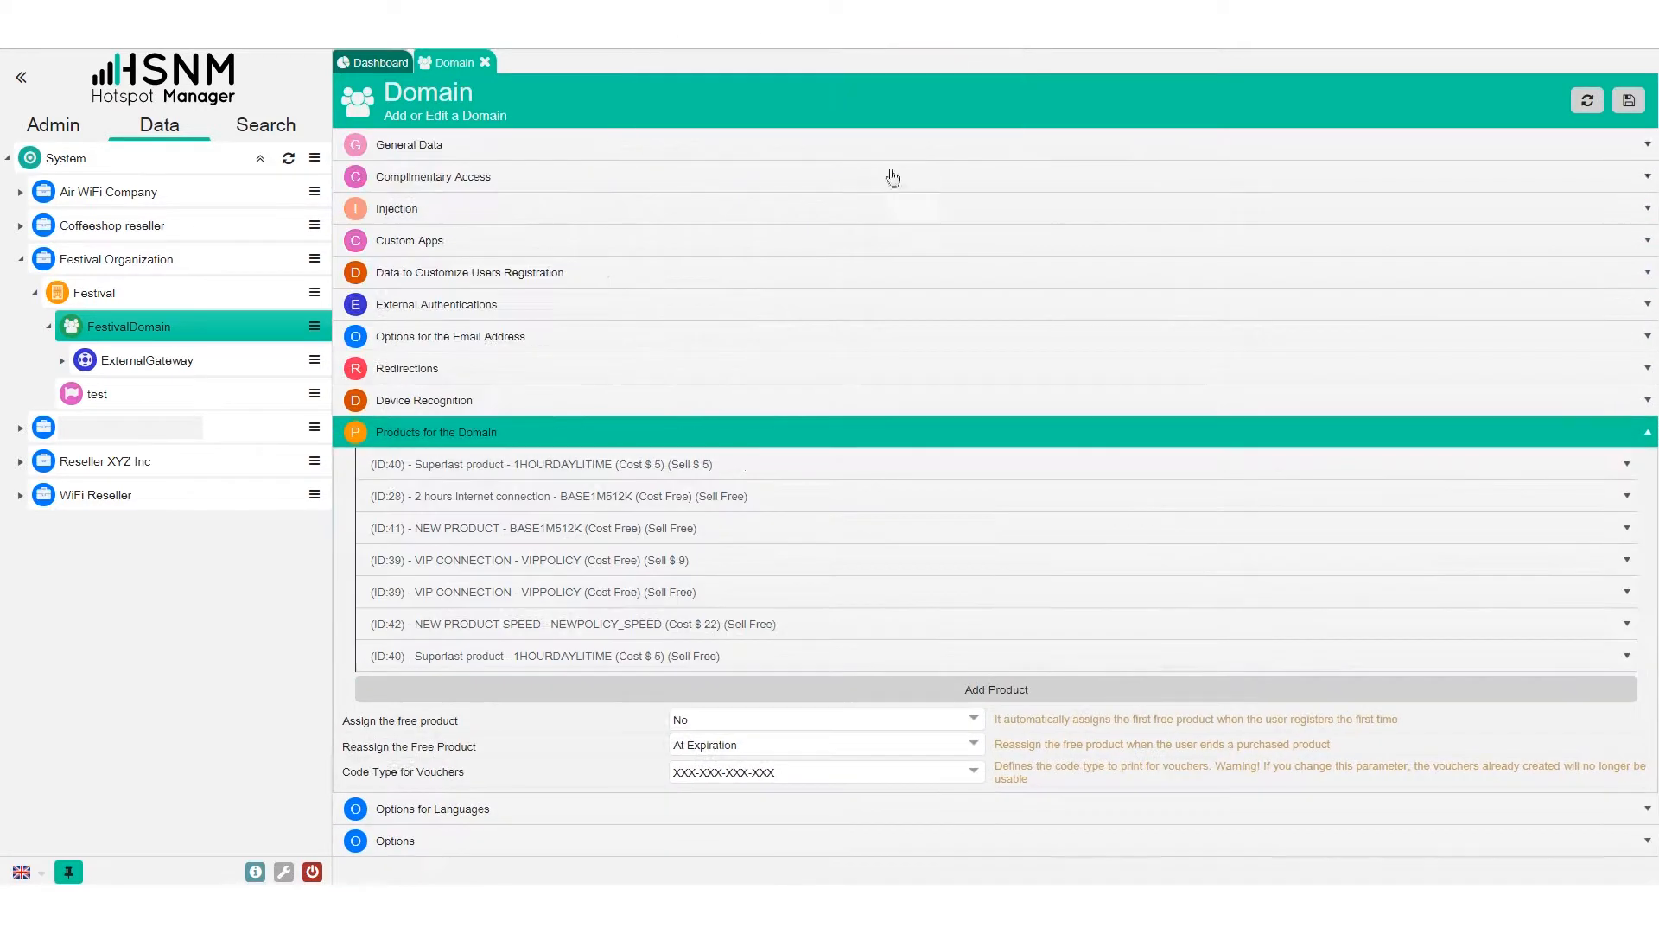
left_click(1420, 658)
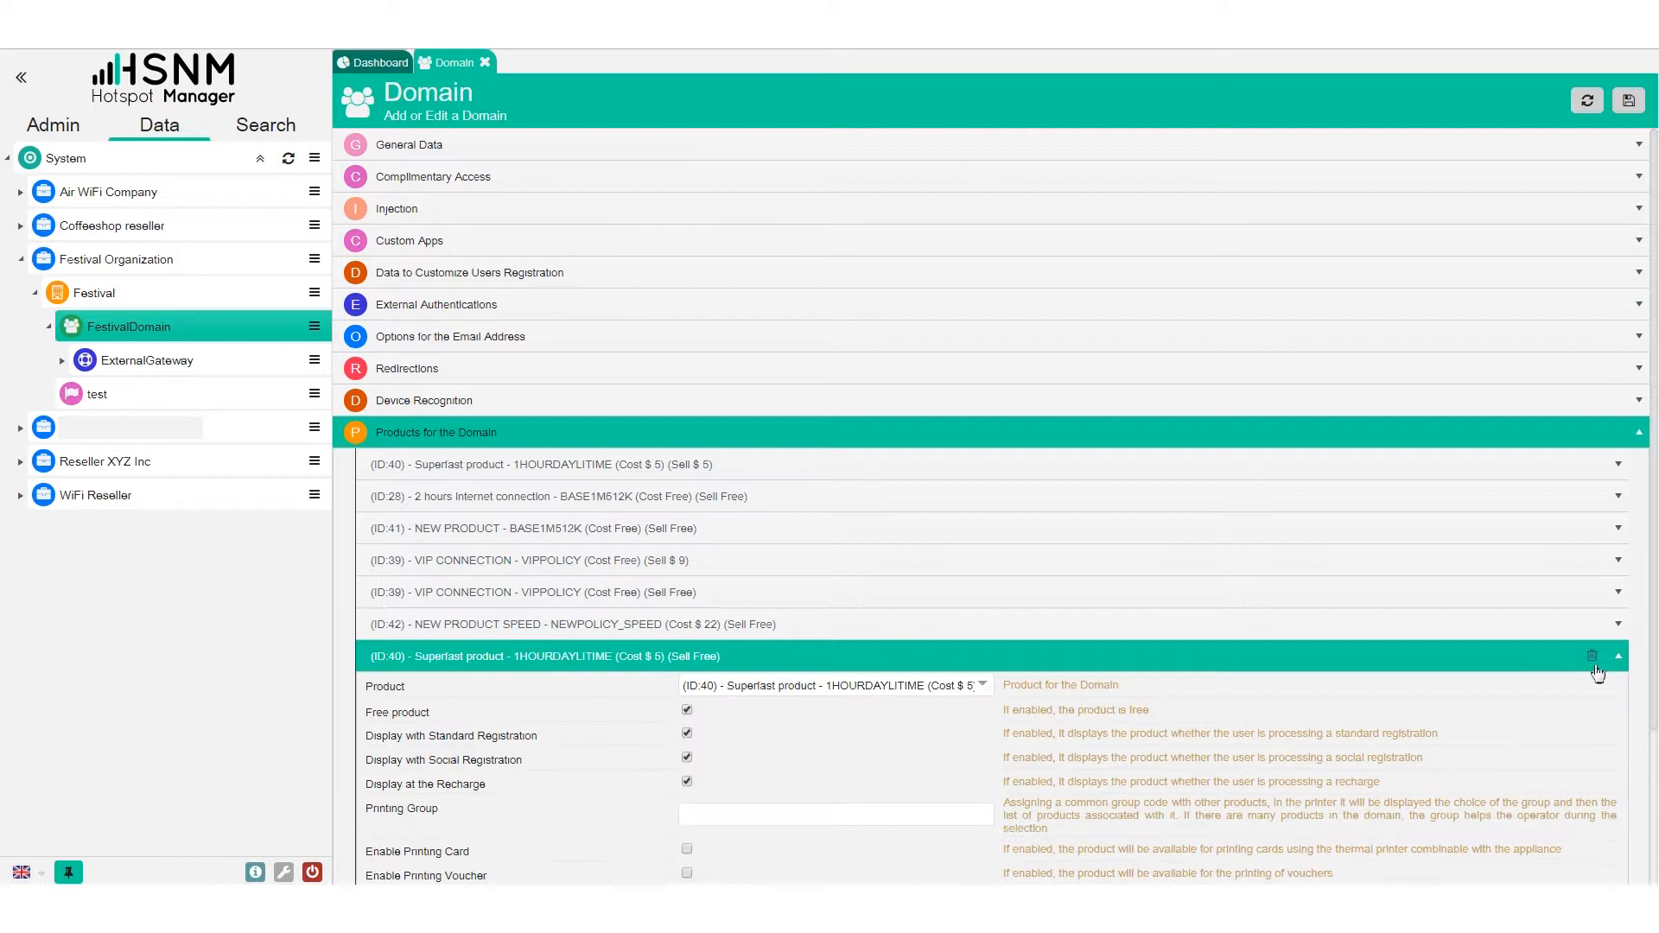
left_click(1592, 656)
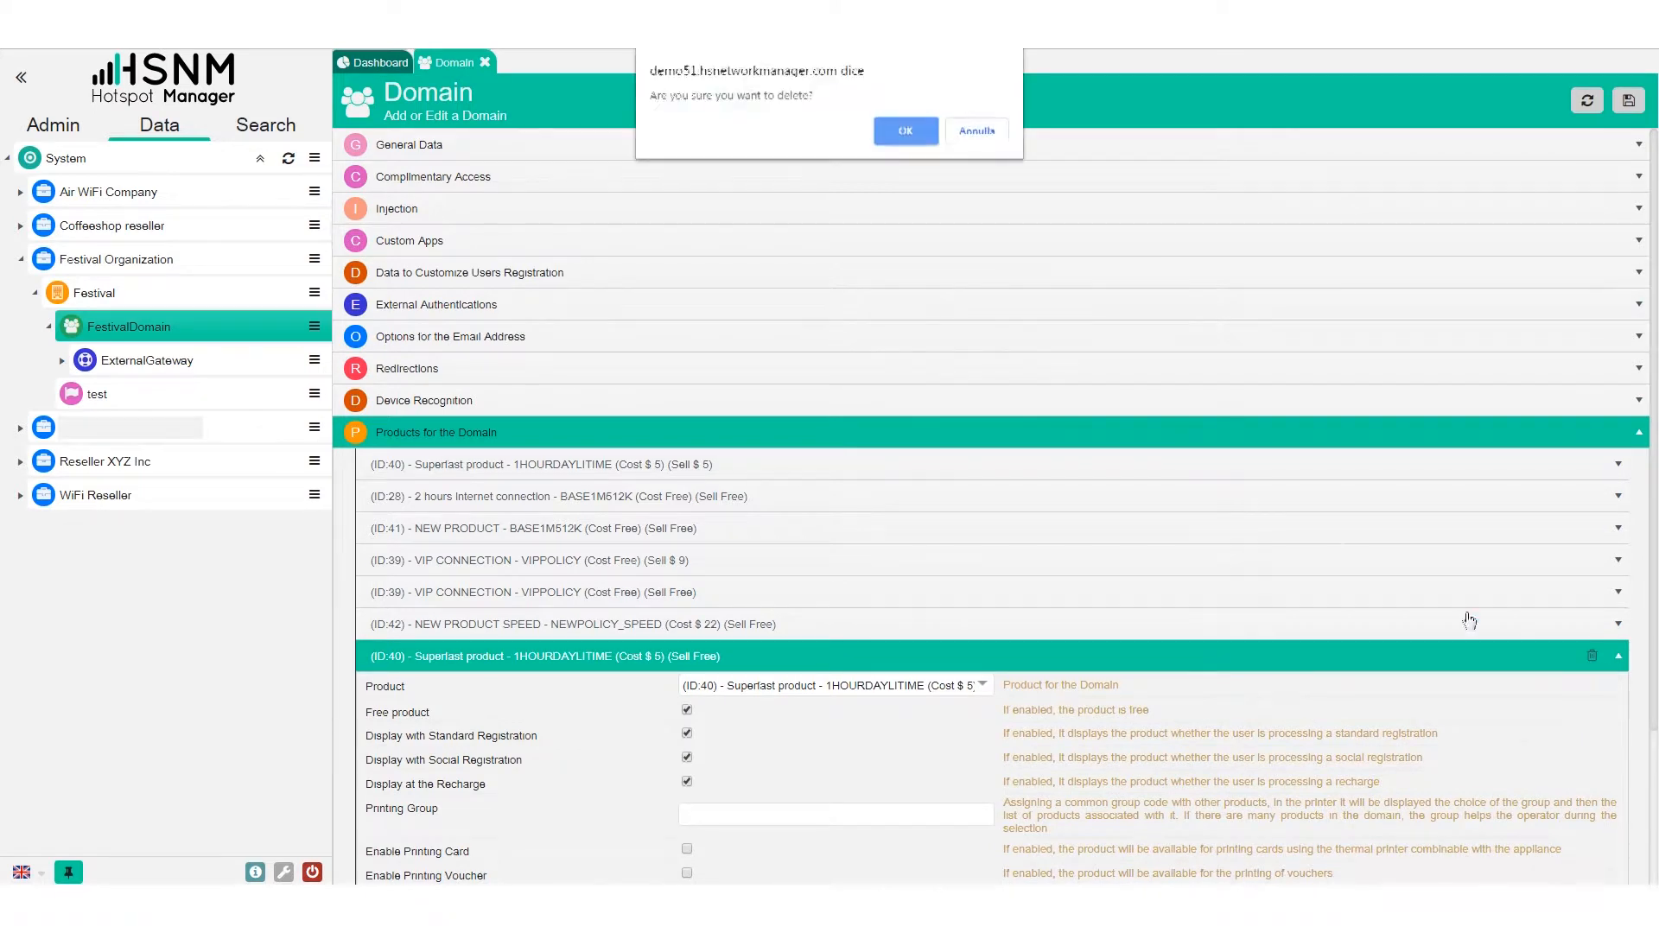
left_click(901, 131)
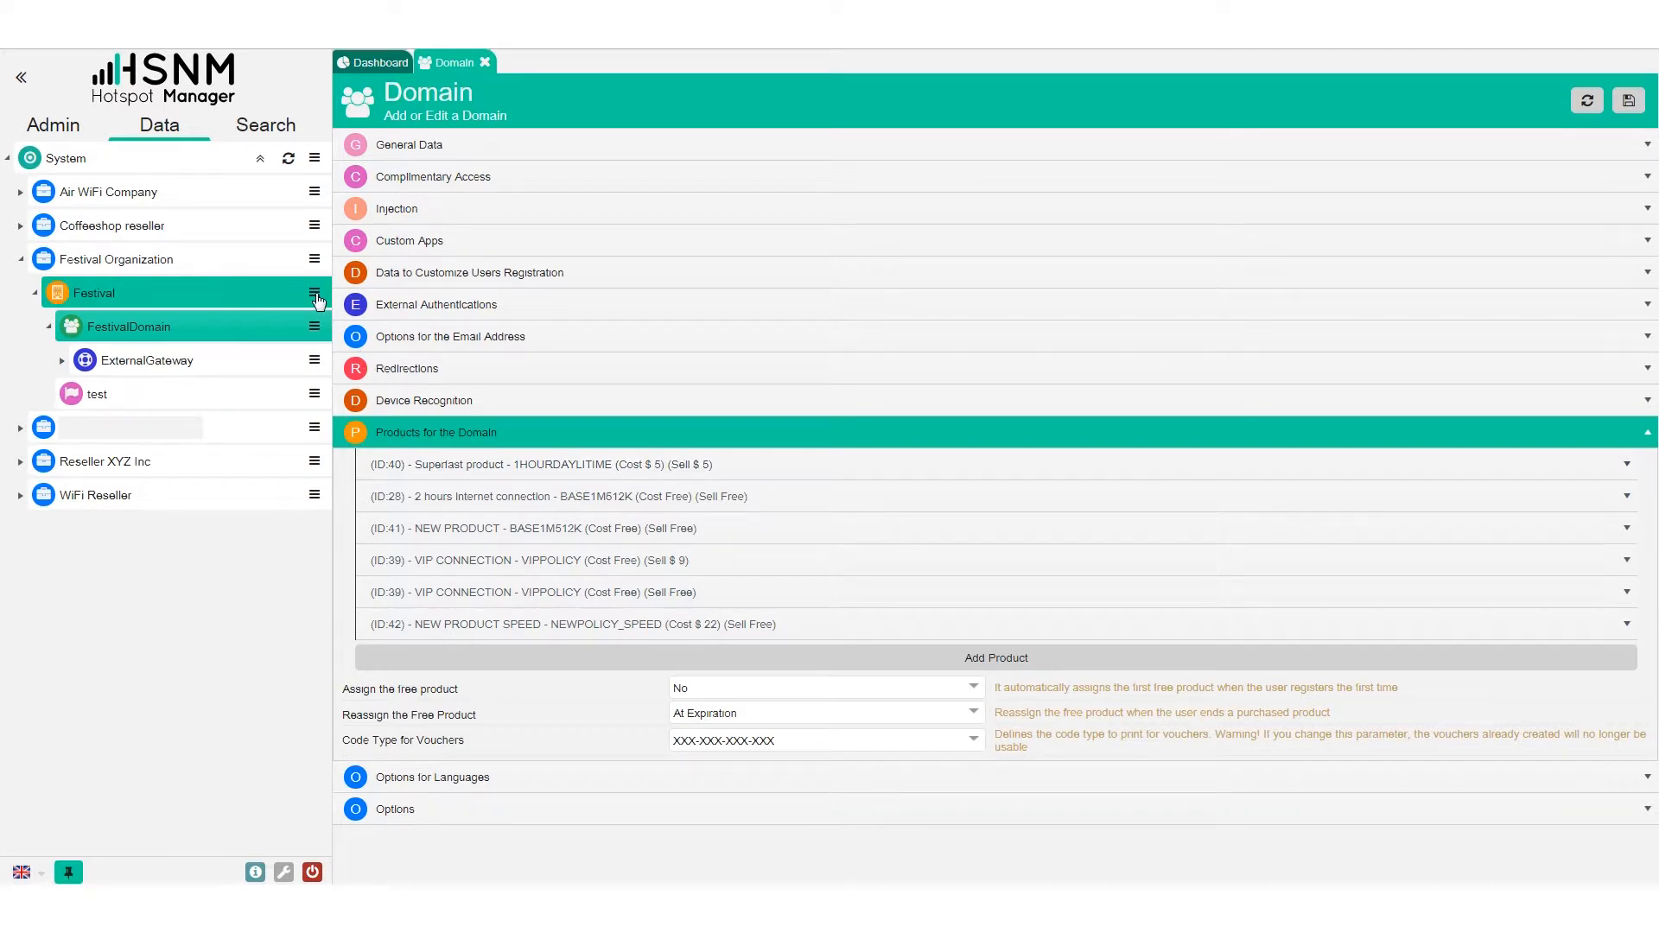
Open the NEWPOLICY_SPEED policy from Festival's product policies, review its connection, timeout and data rate settings, and close it
left_click(316, 326)
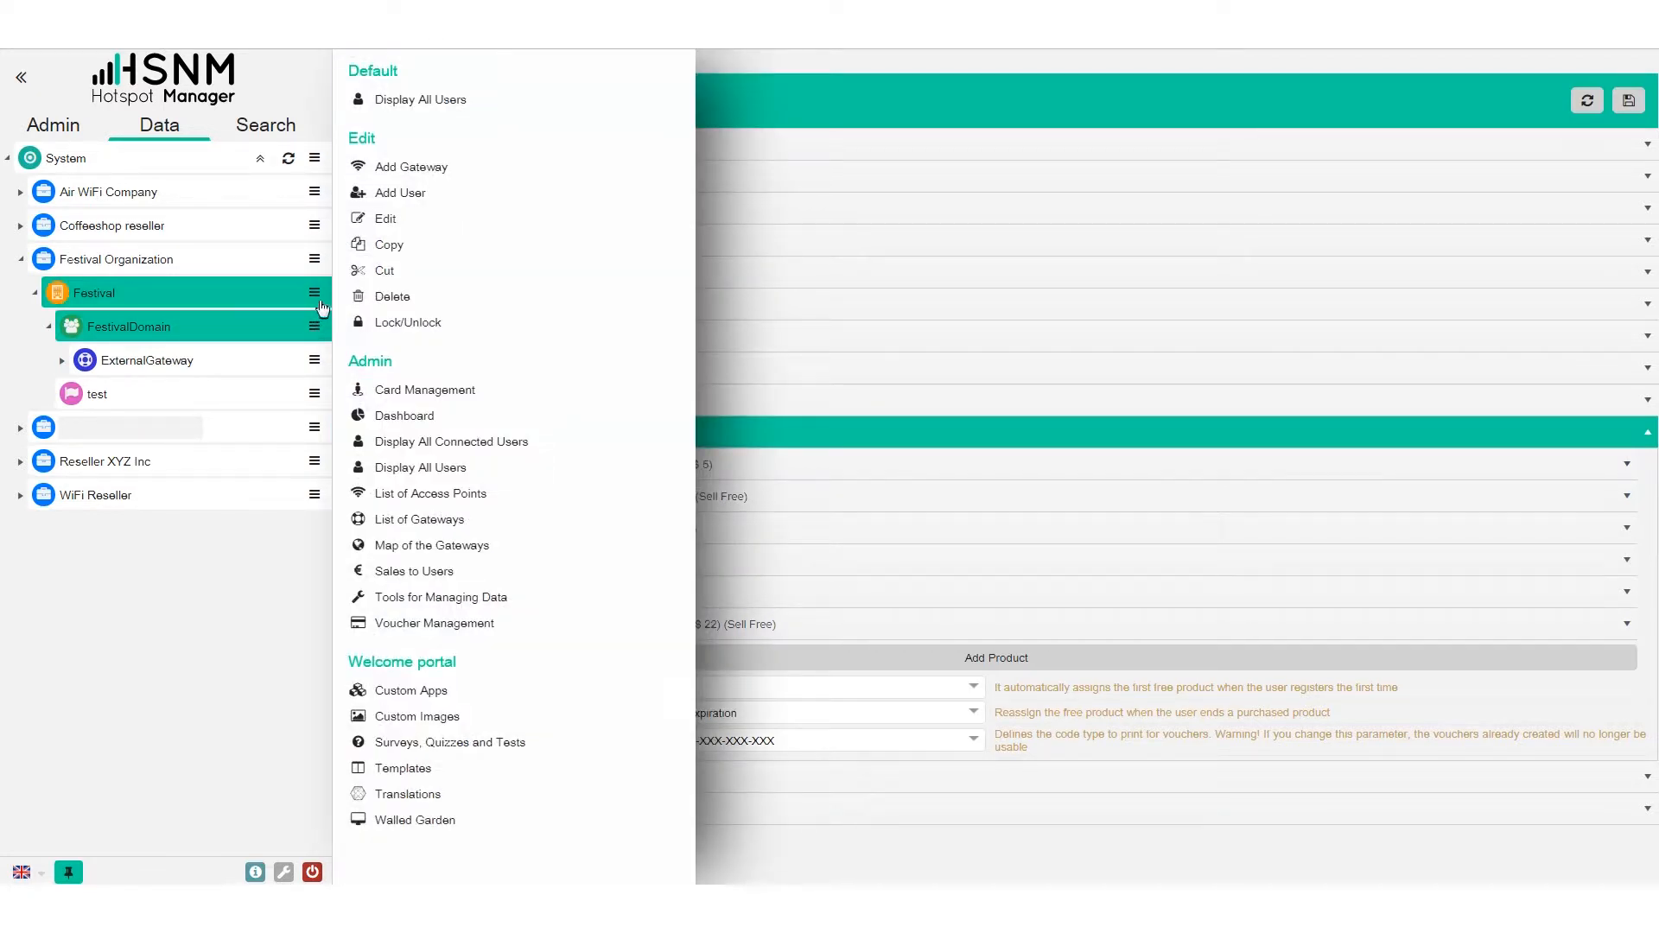
left_click(318, 298)
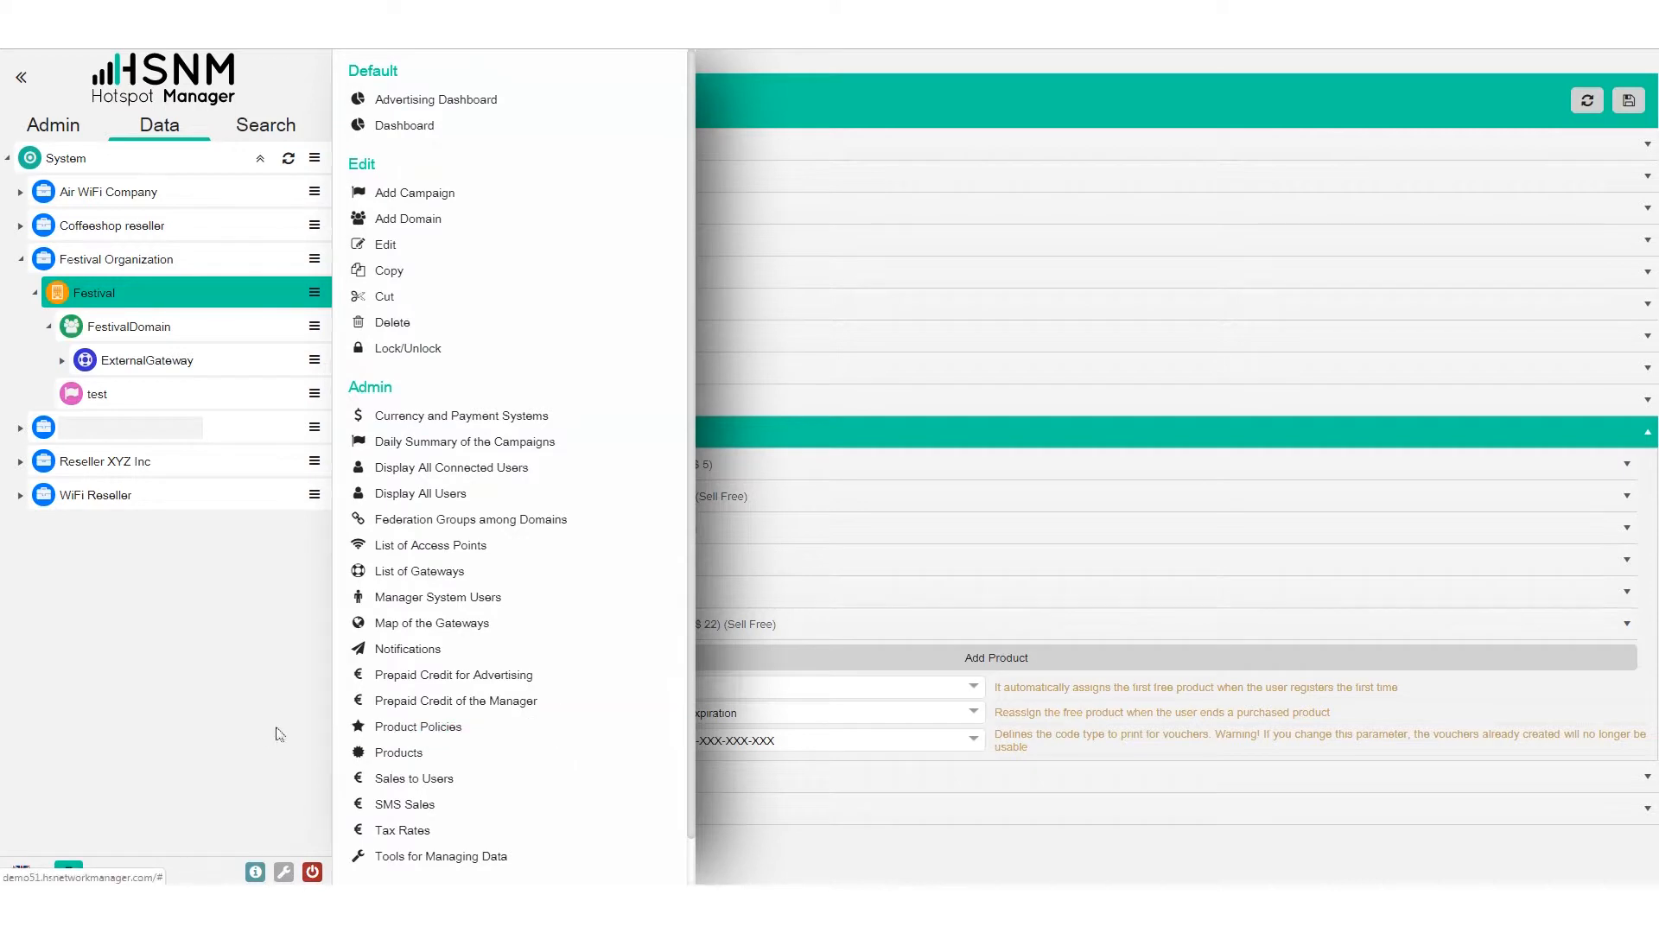
left_click(494, 728)
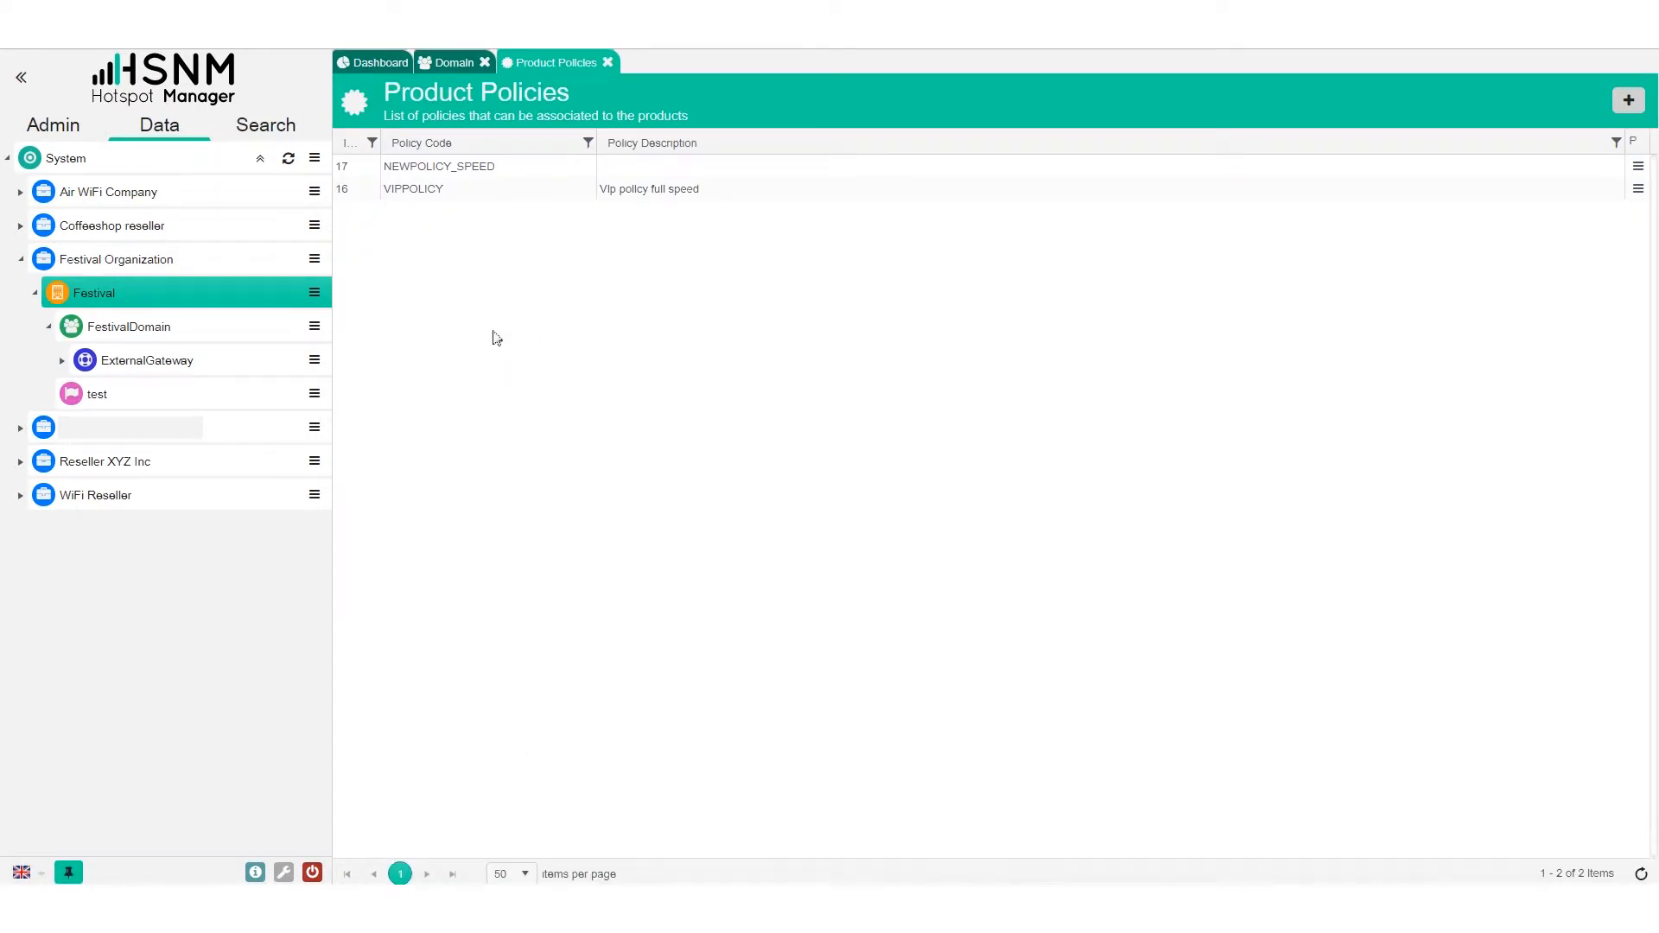
left_click(1638, 166)
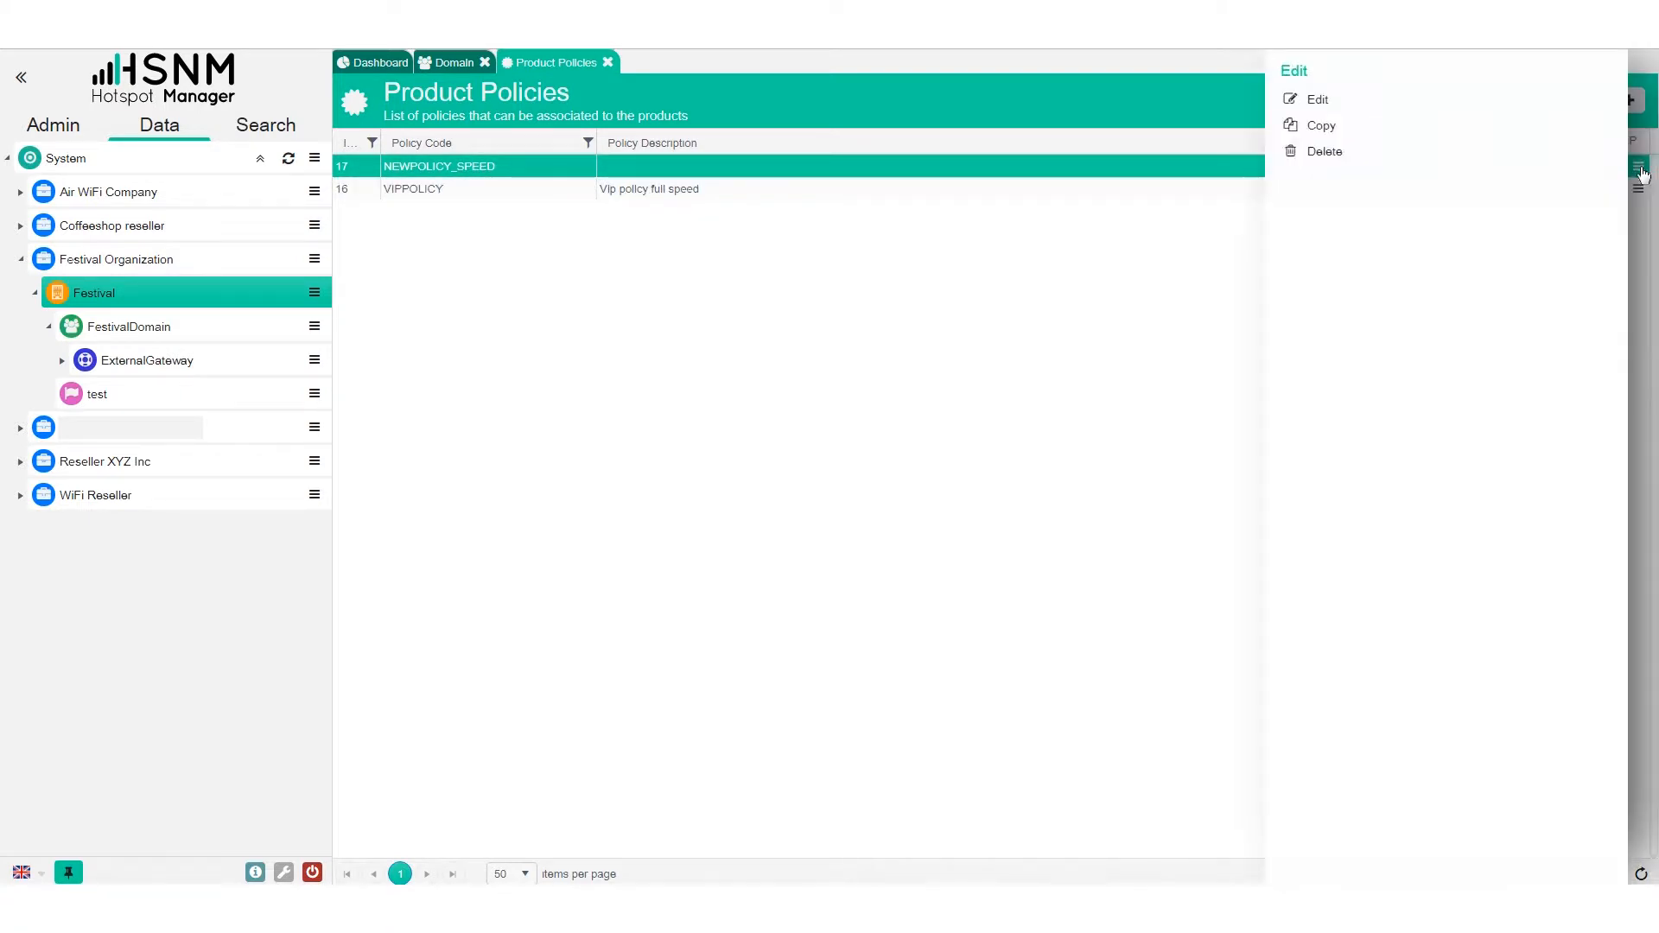
left_click(1361, 104)
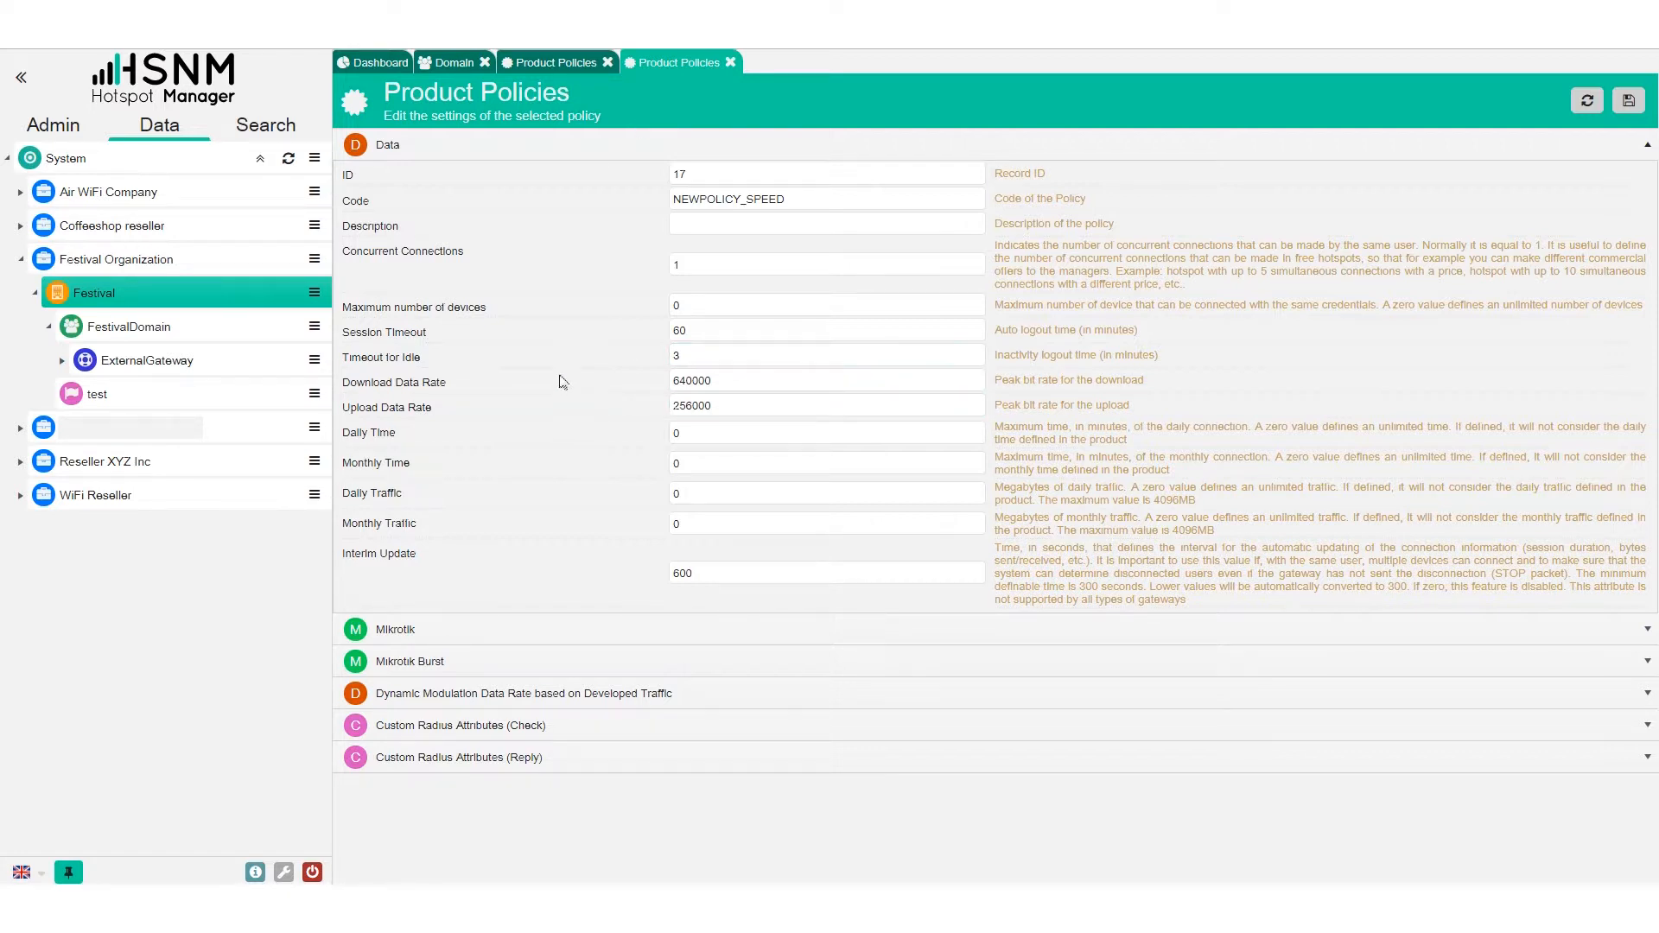
left_click(730, 62)
Open NEW PRODUCT from Festival's products, review its settings and selectable policies, and close the product and policy pages
left_click(313, 293)
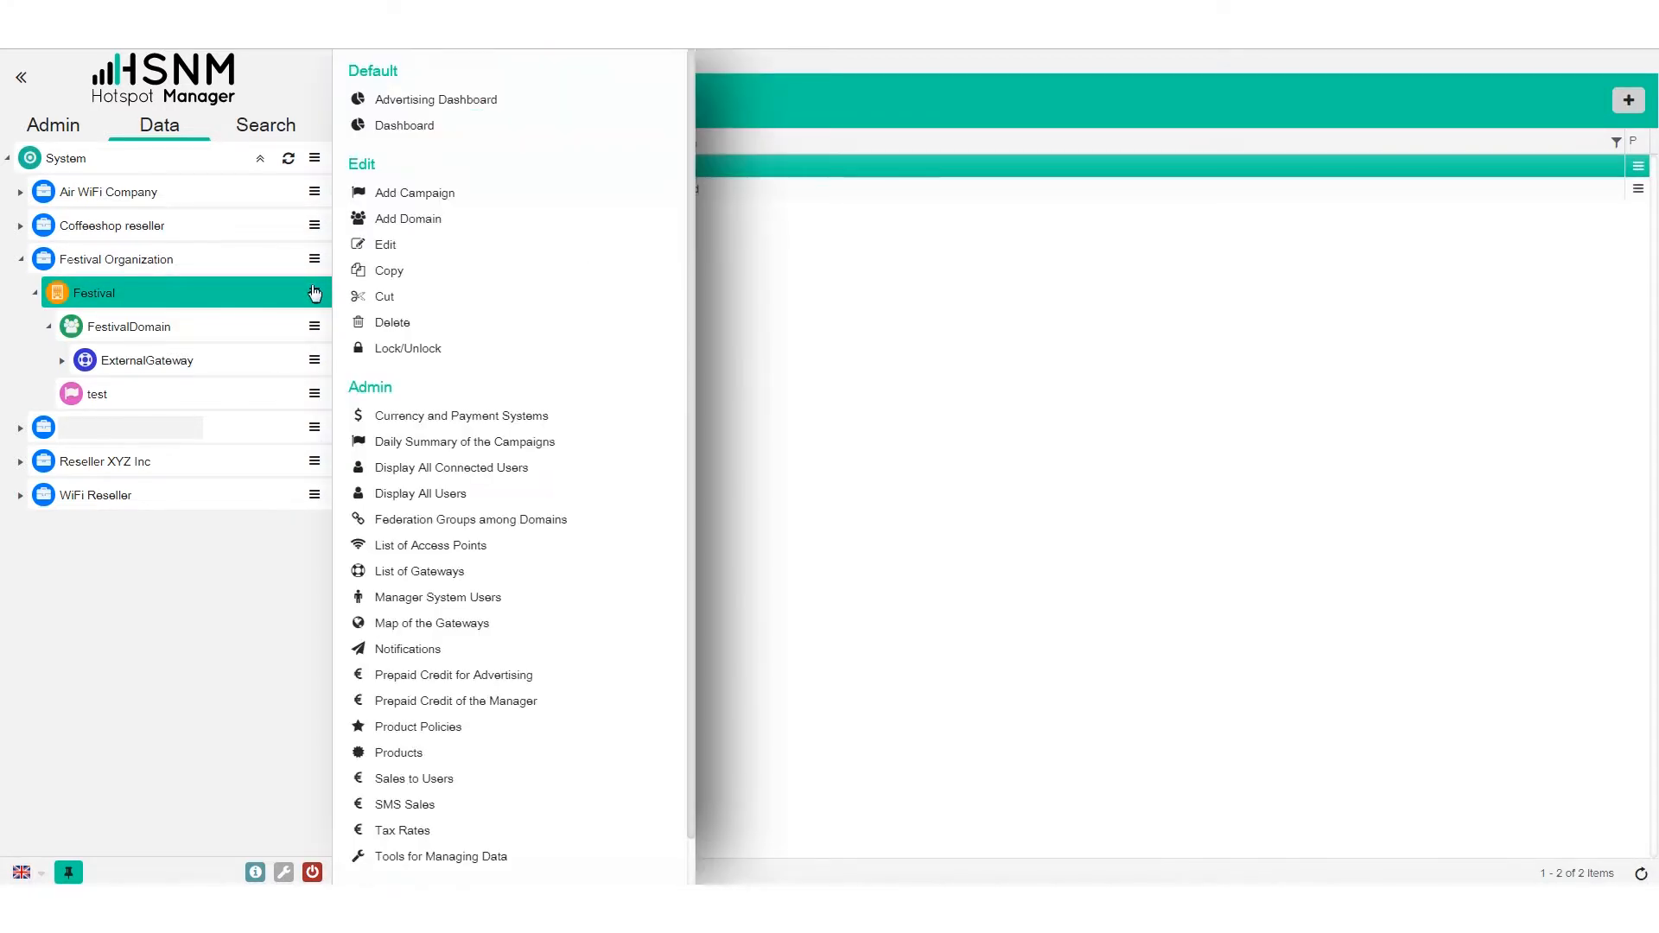
left_click(461, 767)
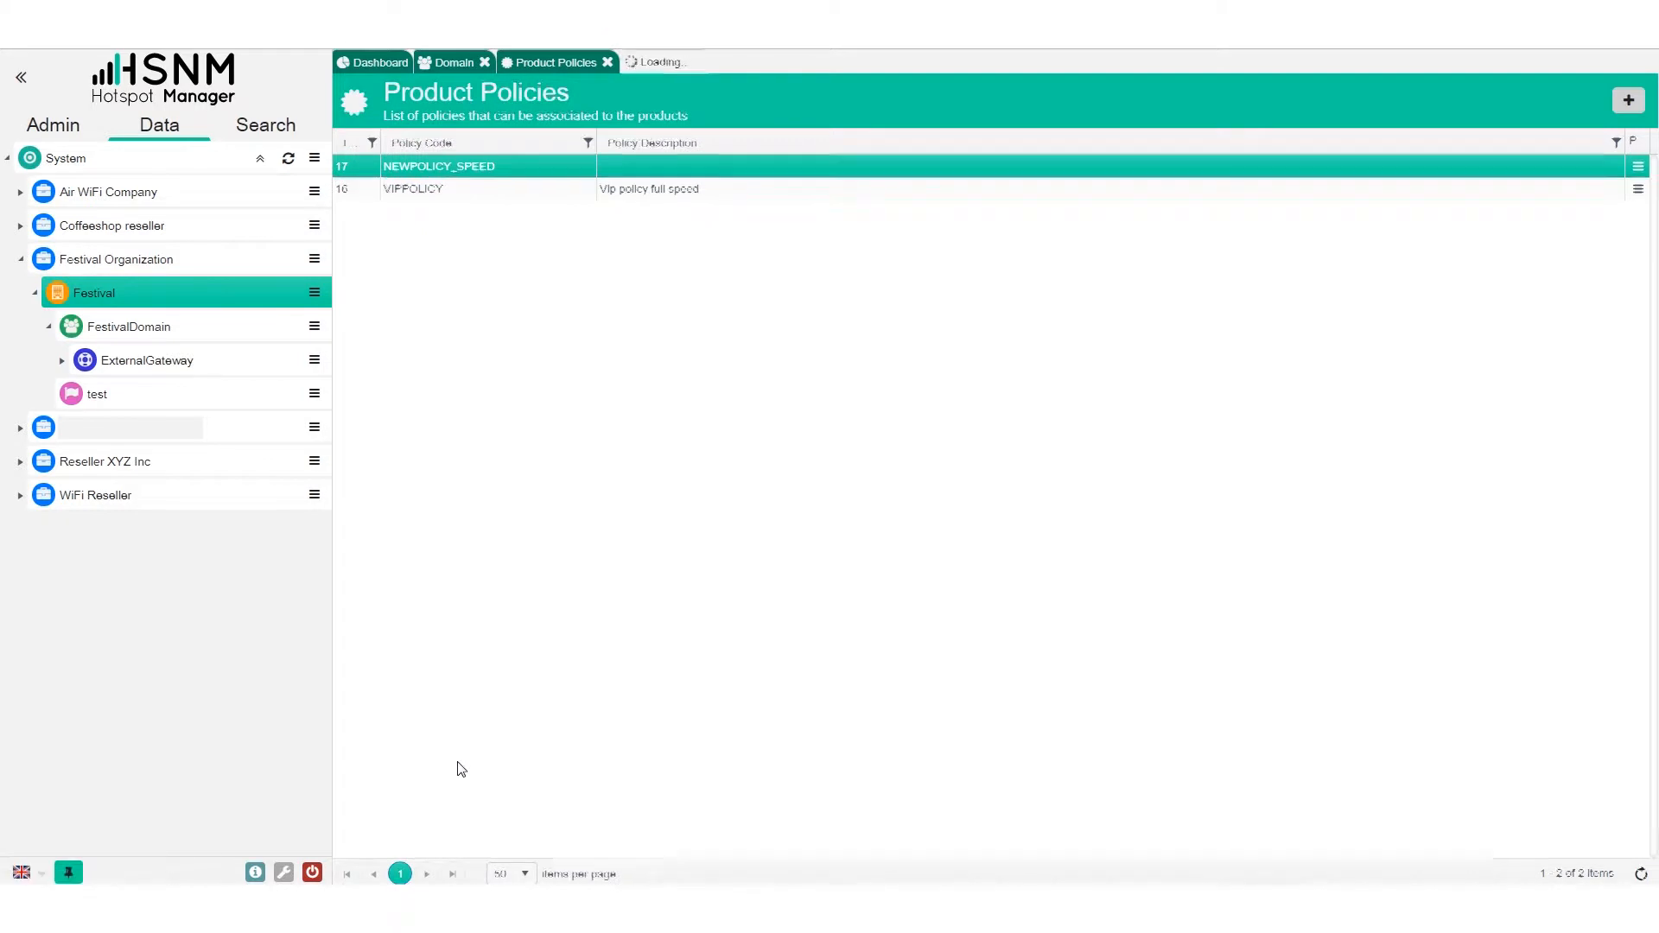
left_click(1641, 172)
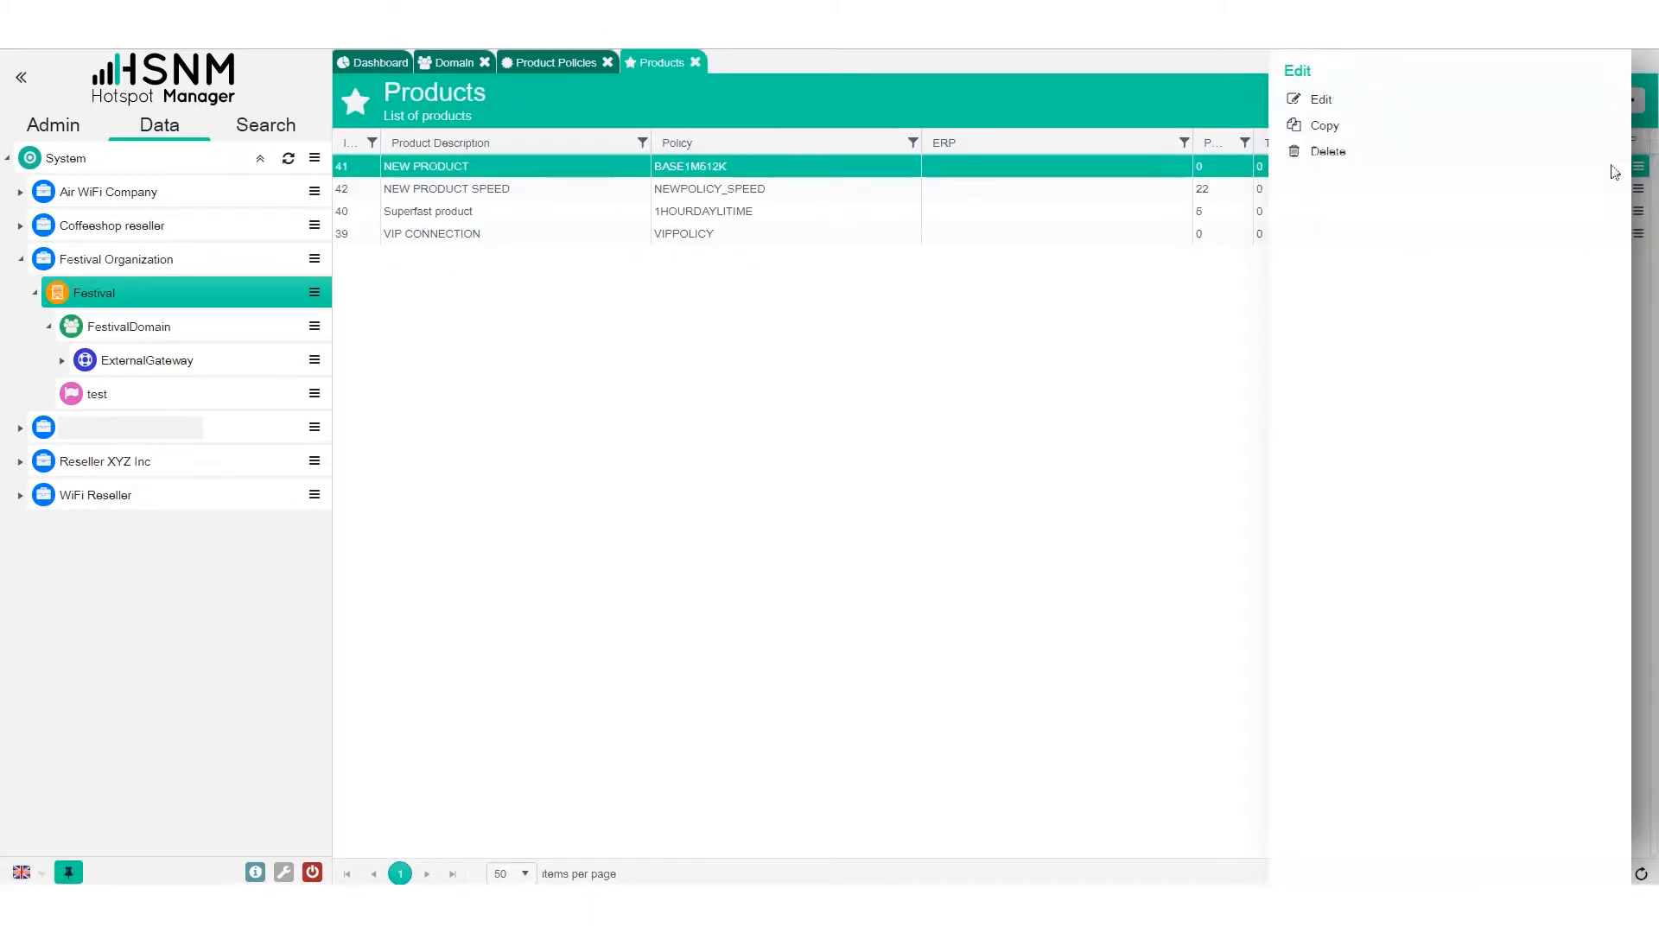
left_click(1395, 96)
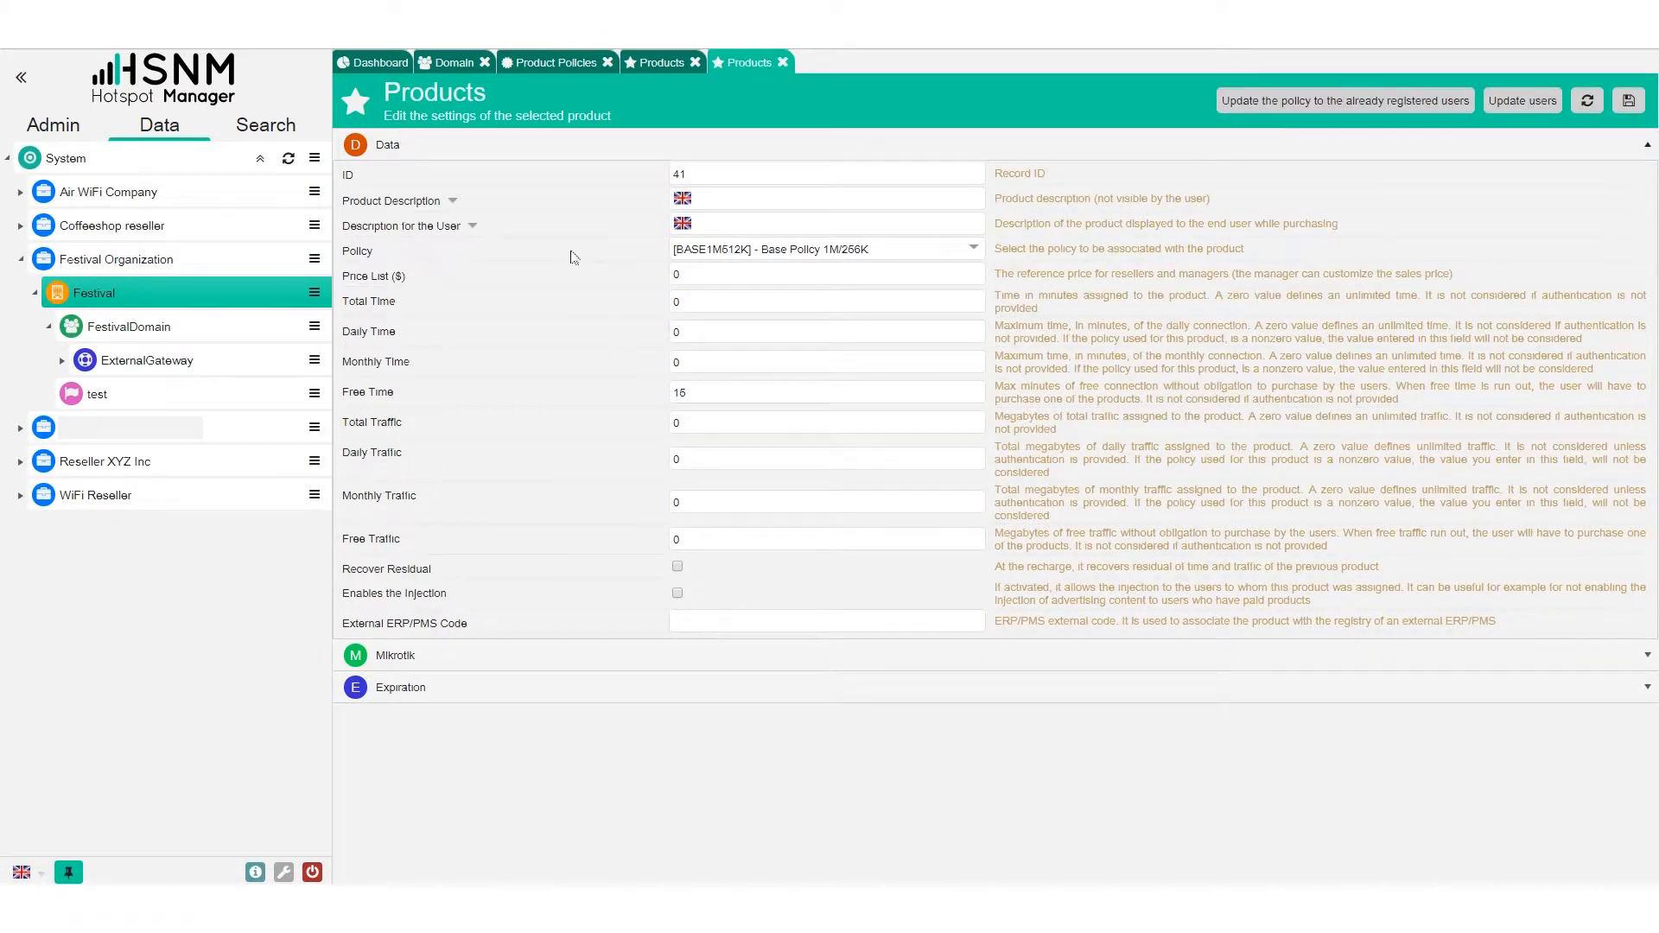
left_click(716, 254)
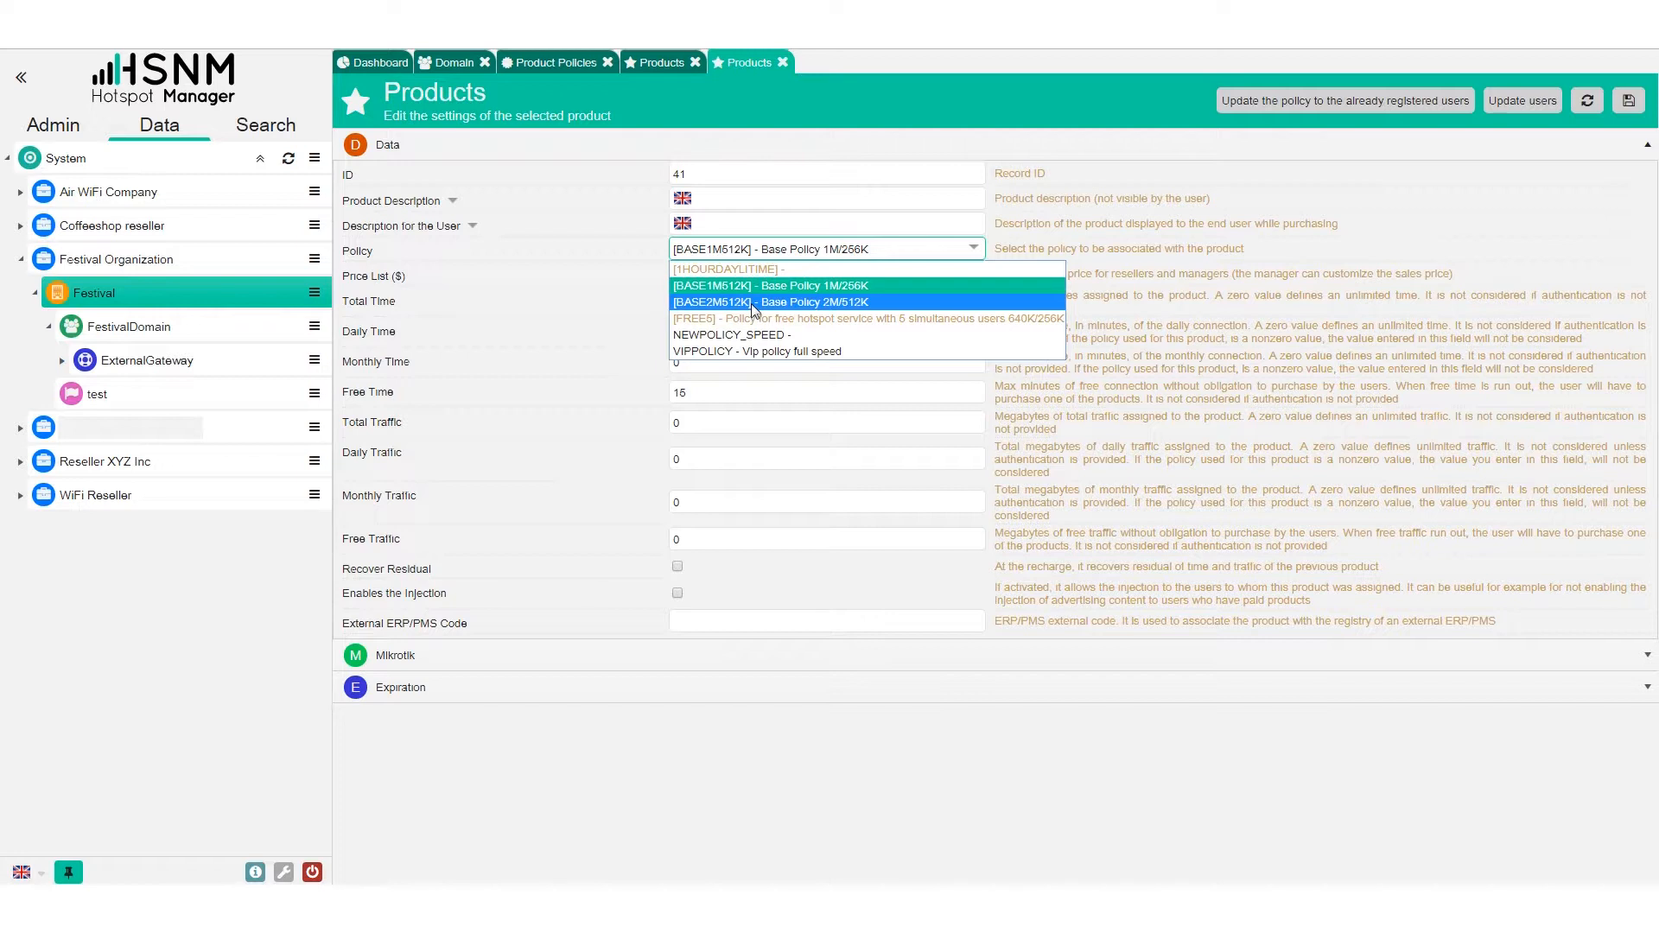
left_click(767, 285)
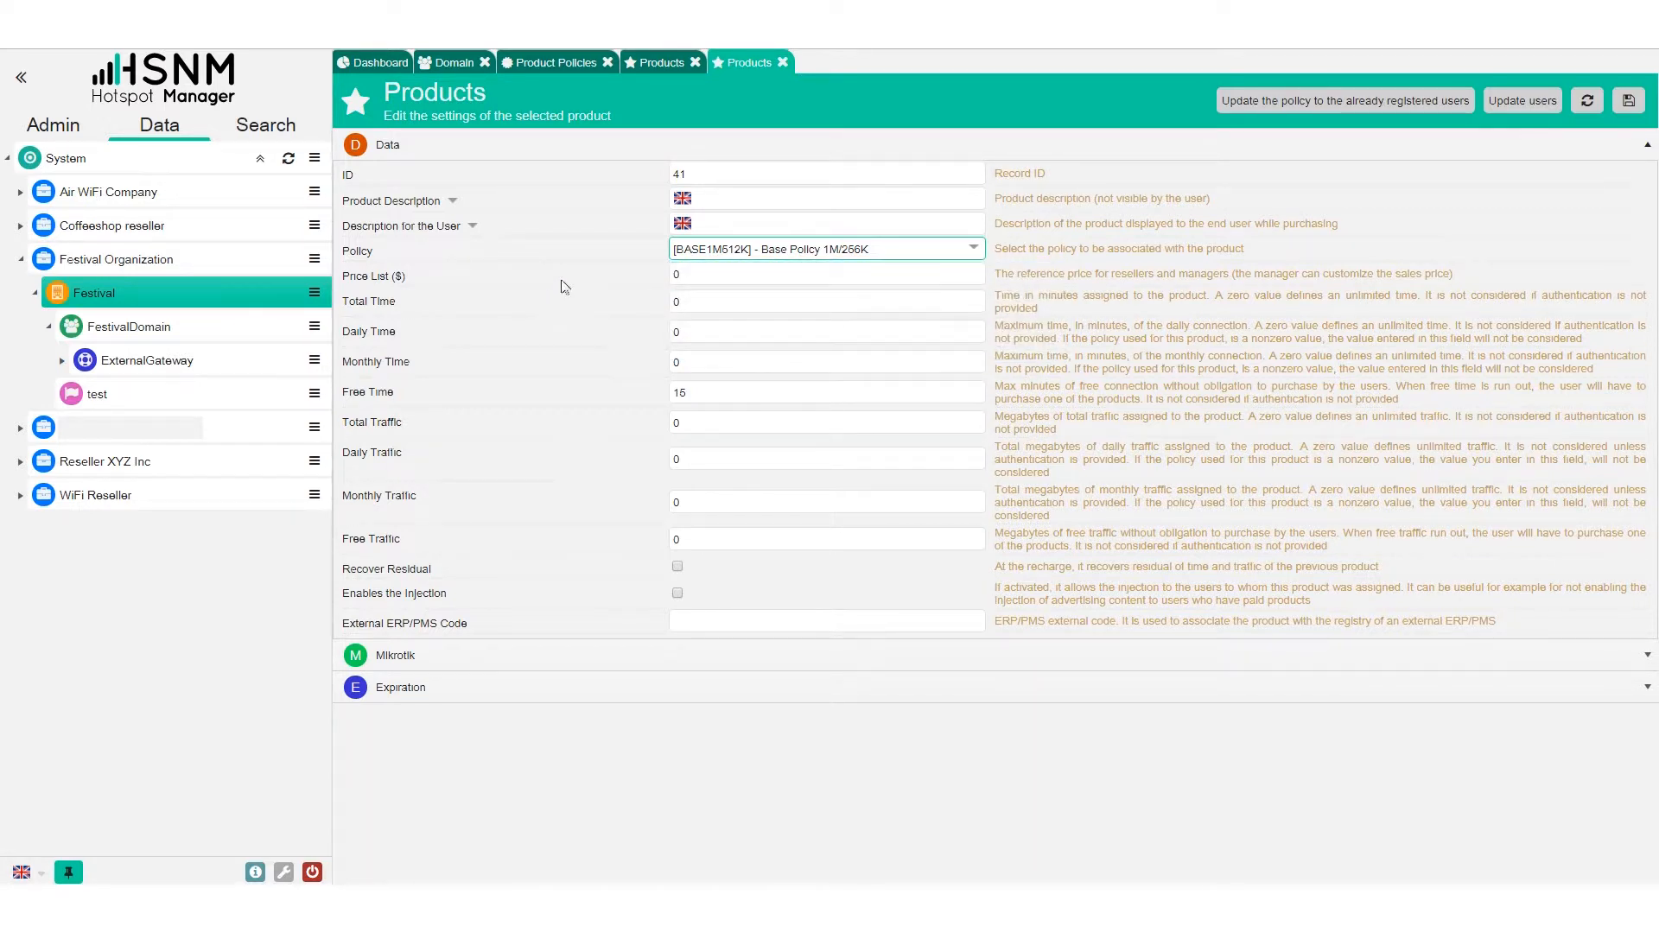
left_click(807, 198)
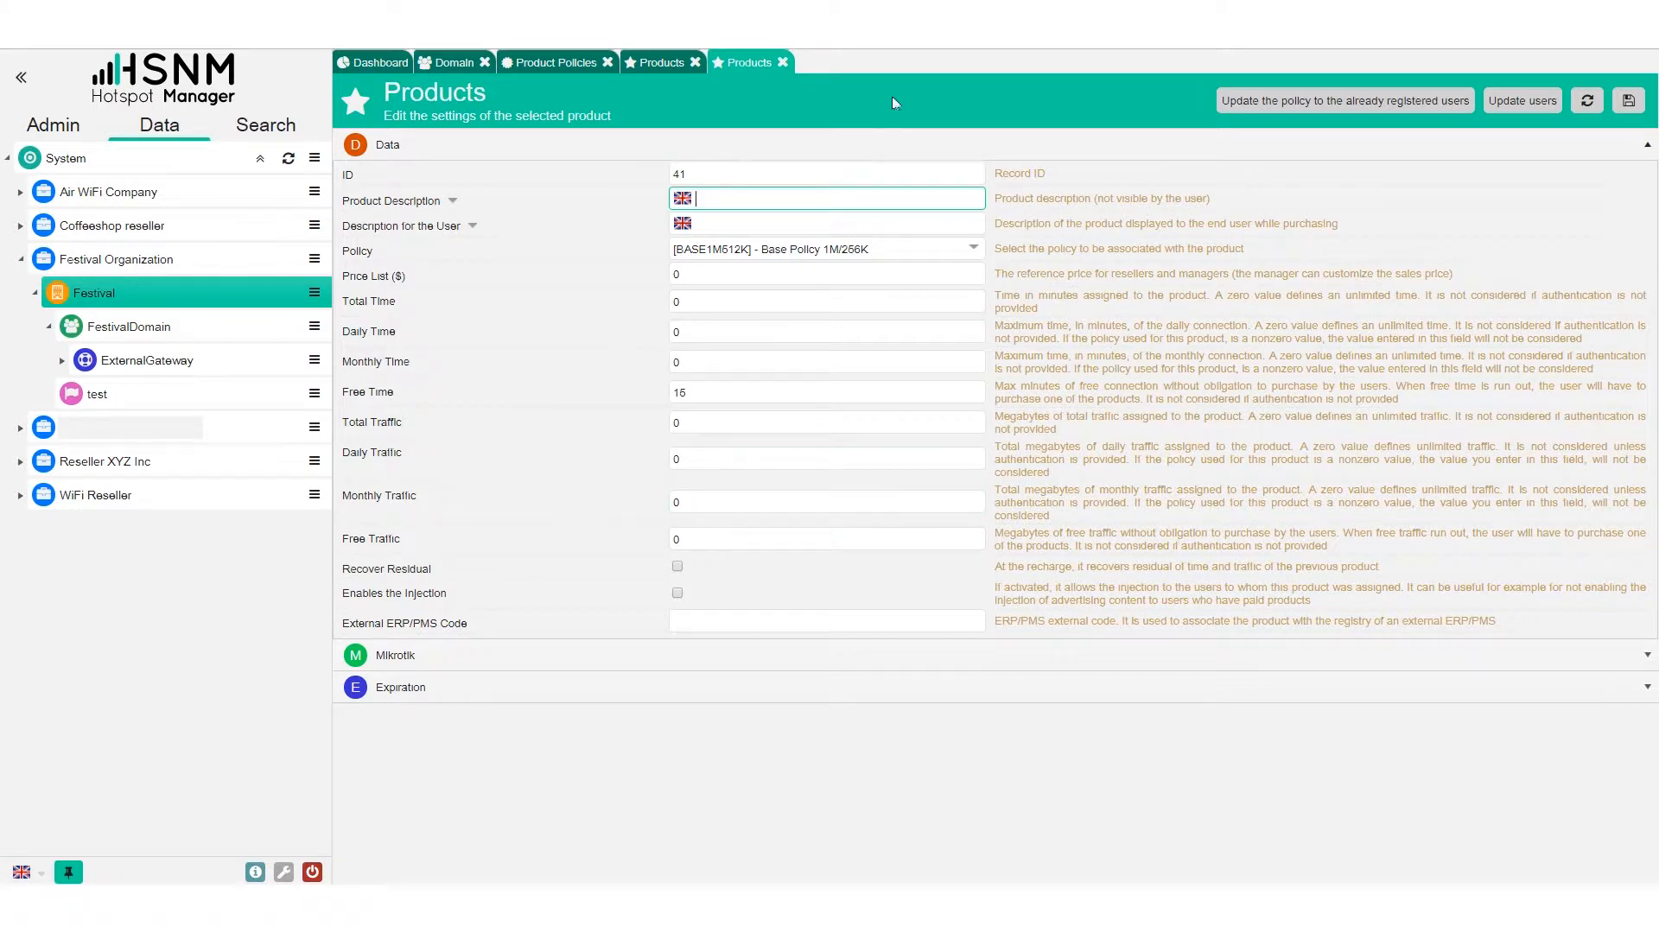
left_click(782, 63)
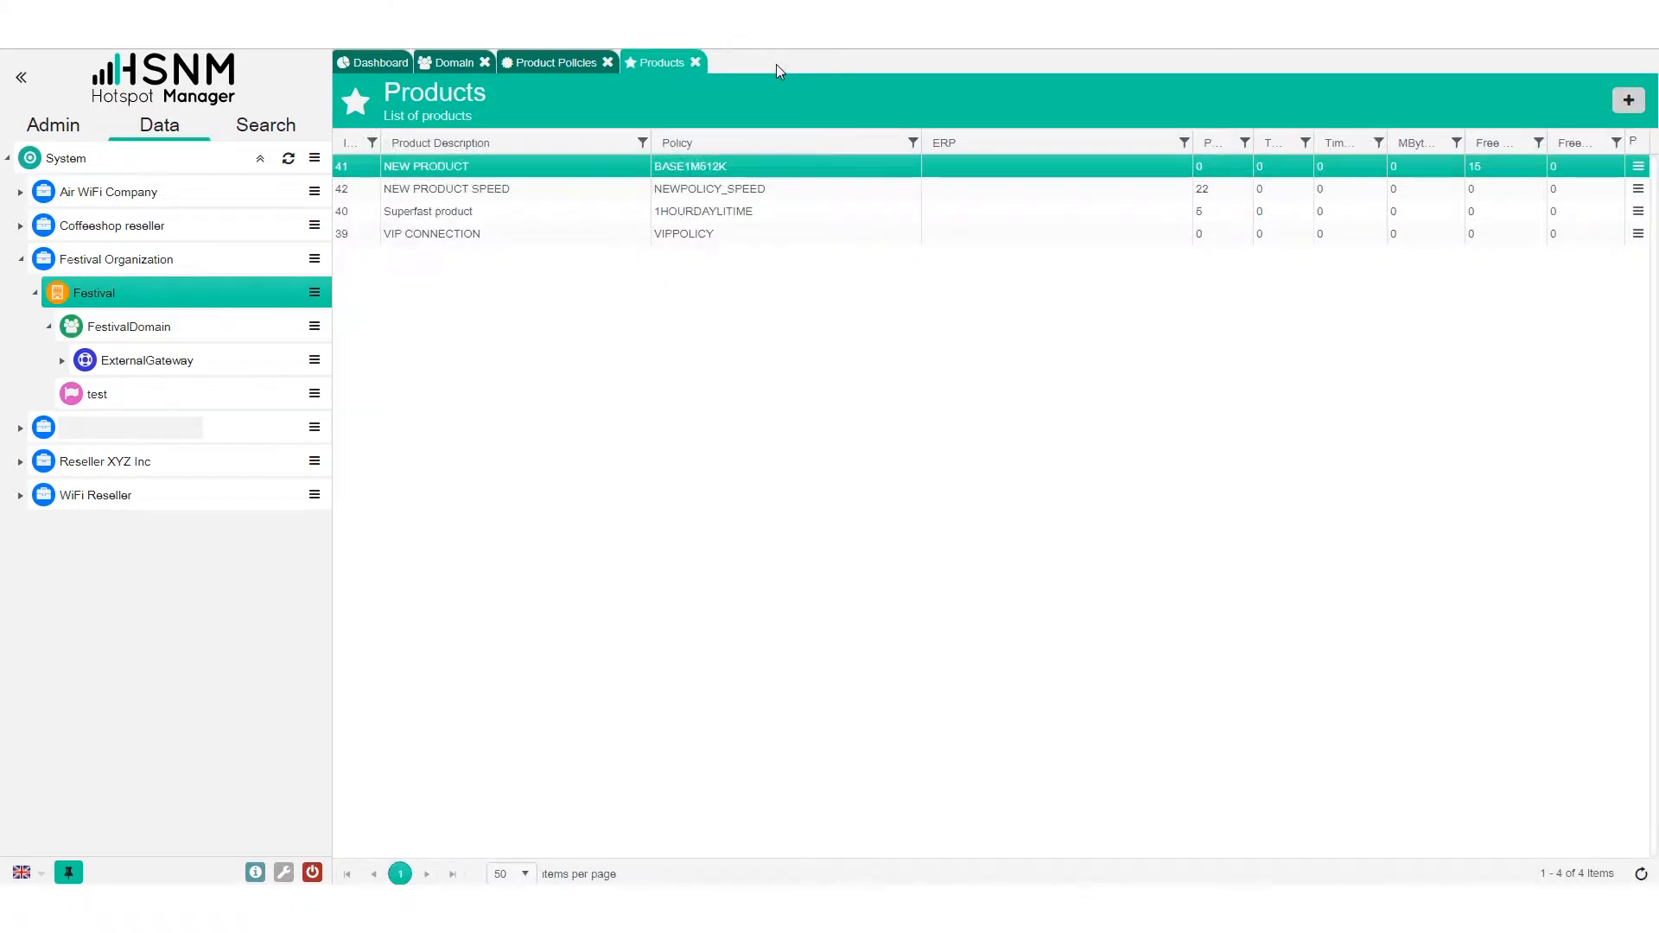
left_click(695, 62)
left_click(607, 62)
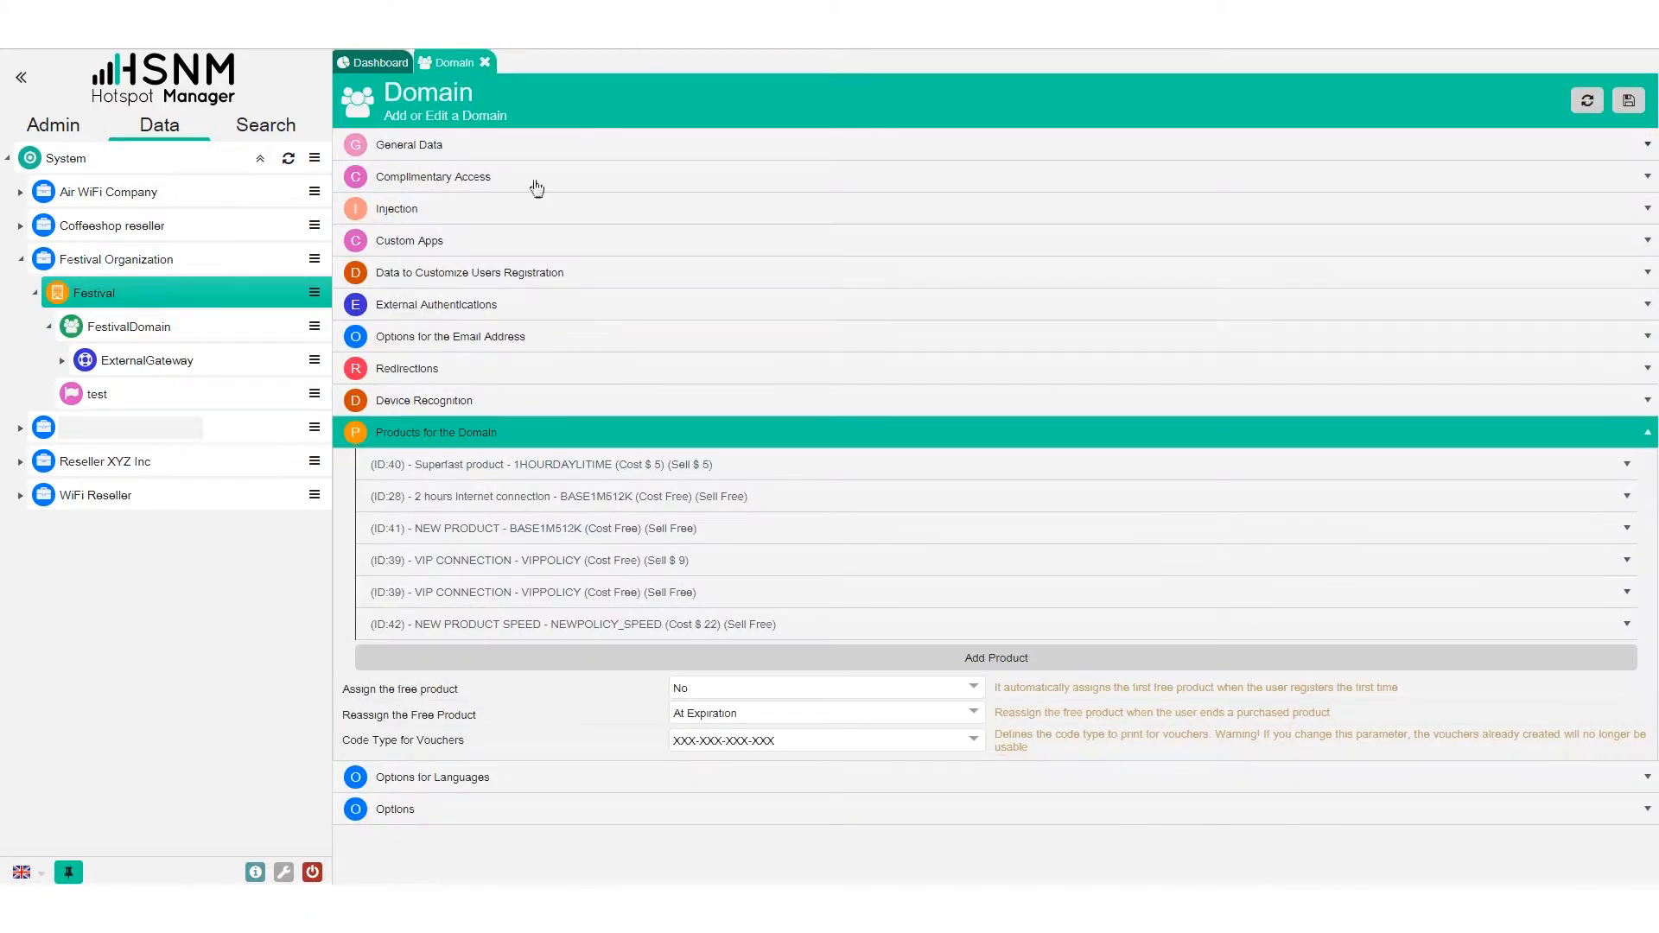
Add a new product entry to FestivalDomain's products and view the products it can be assigned, leaving No product selected
left_click(800, 655)
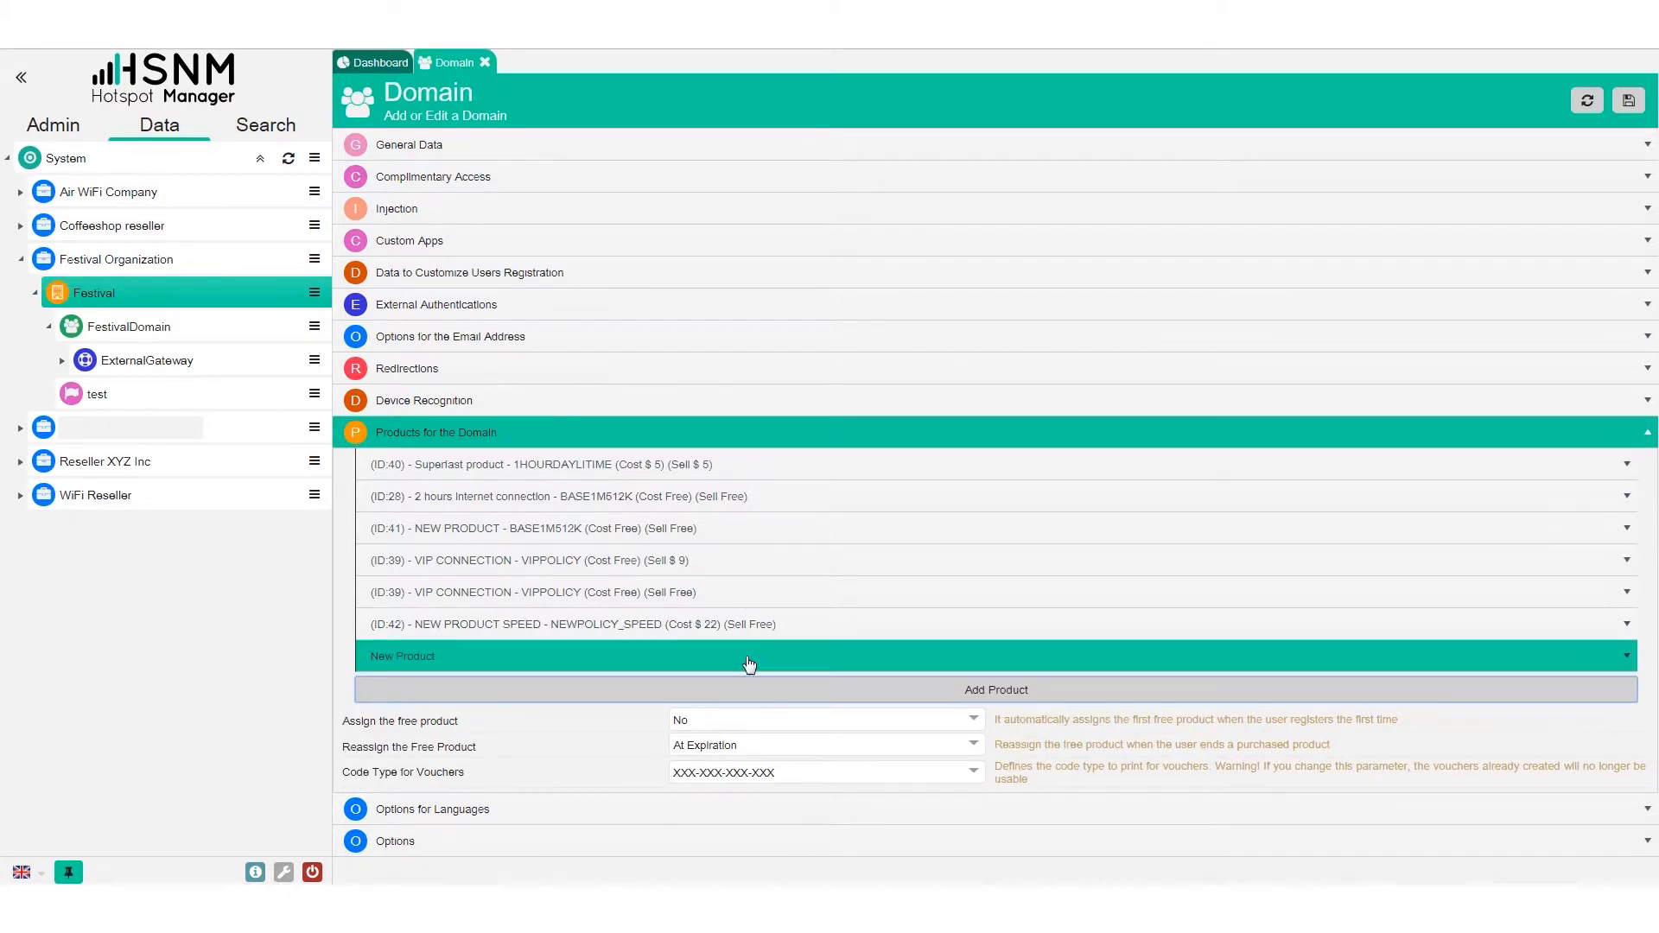
left_click(749, 664)
scroll(744, 662, "down", 3)
left_click(811, 463)
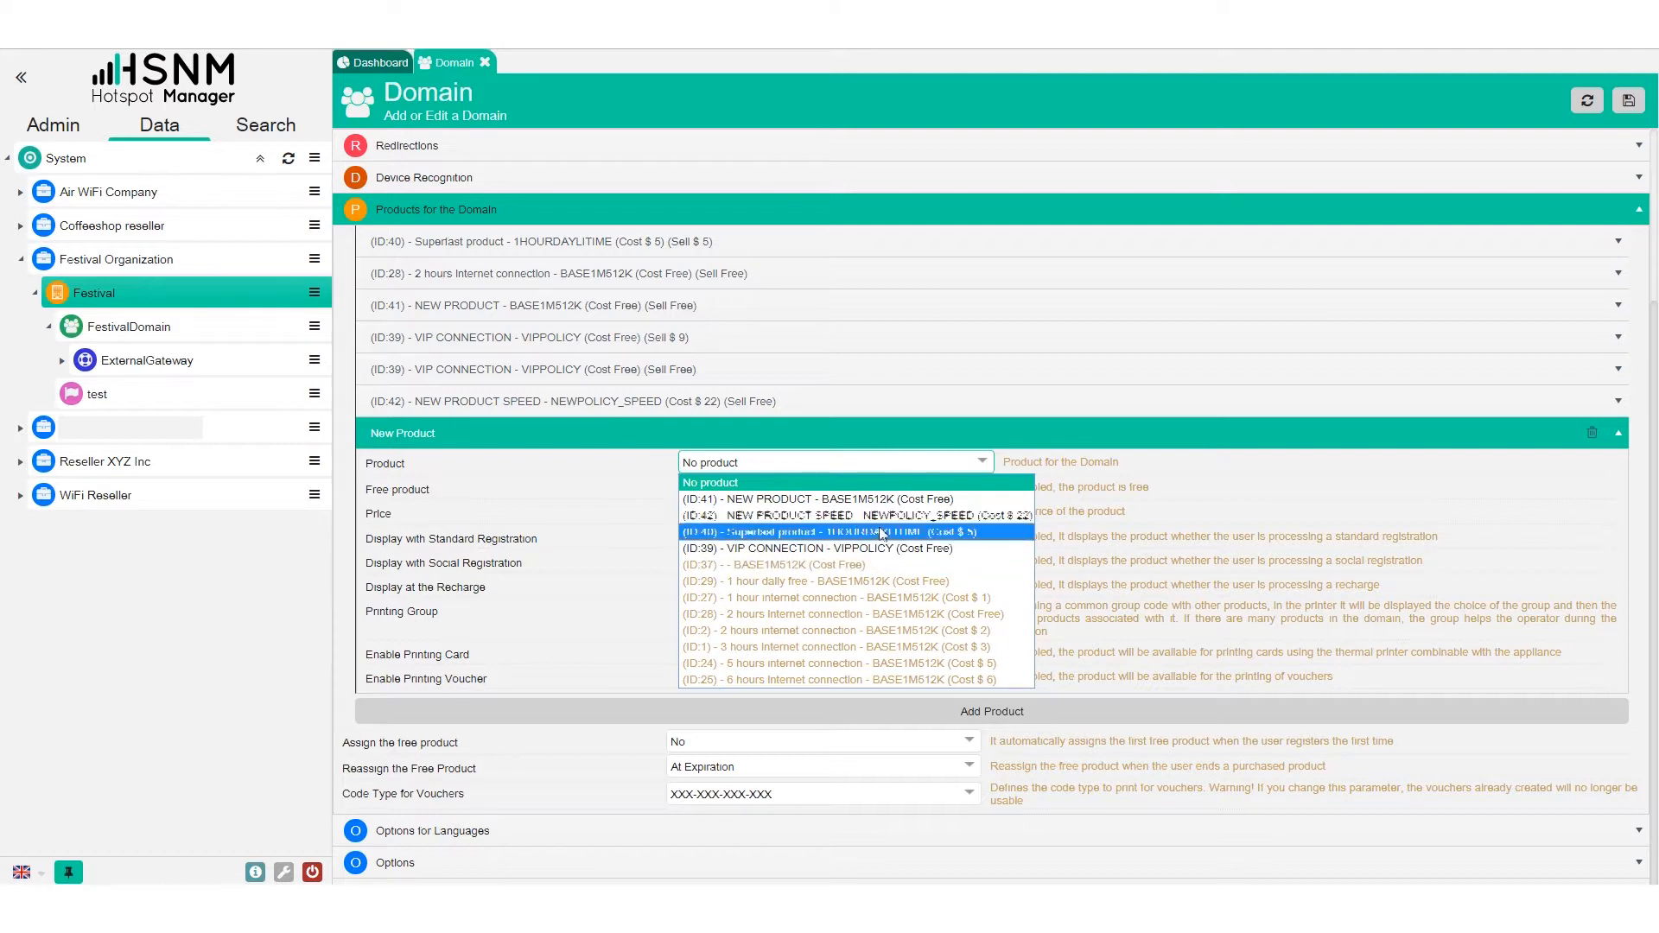
left_click(1278, 541)
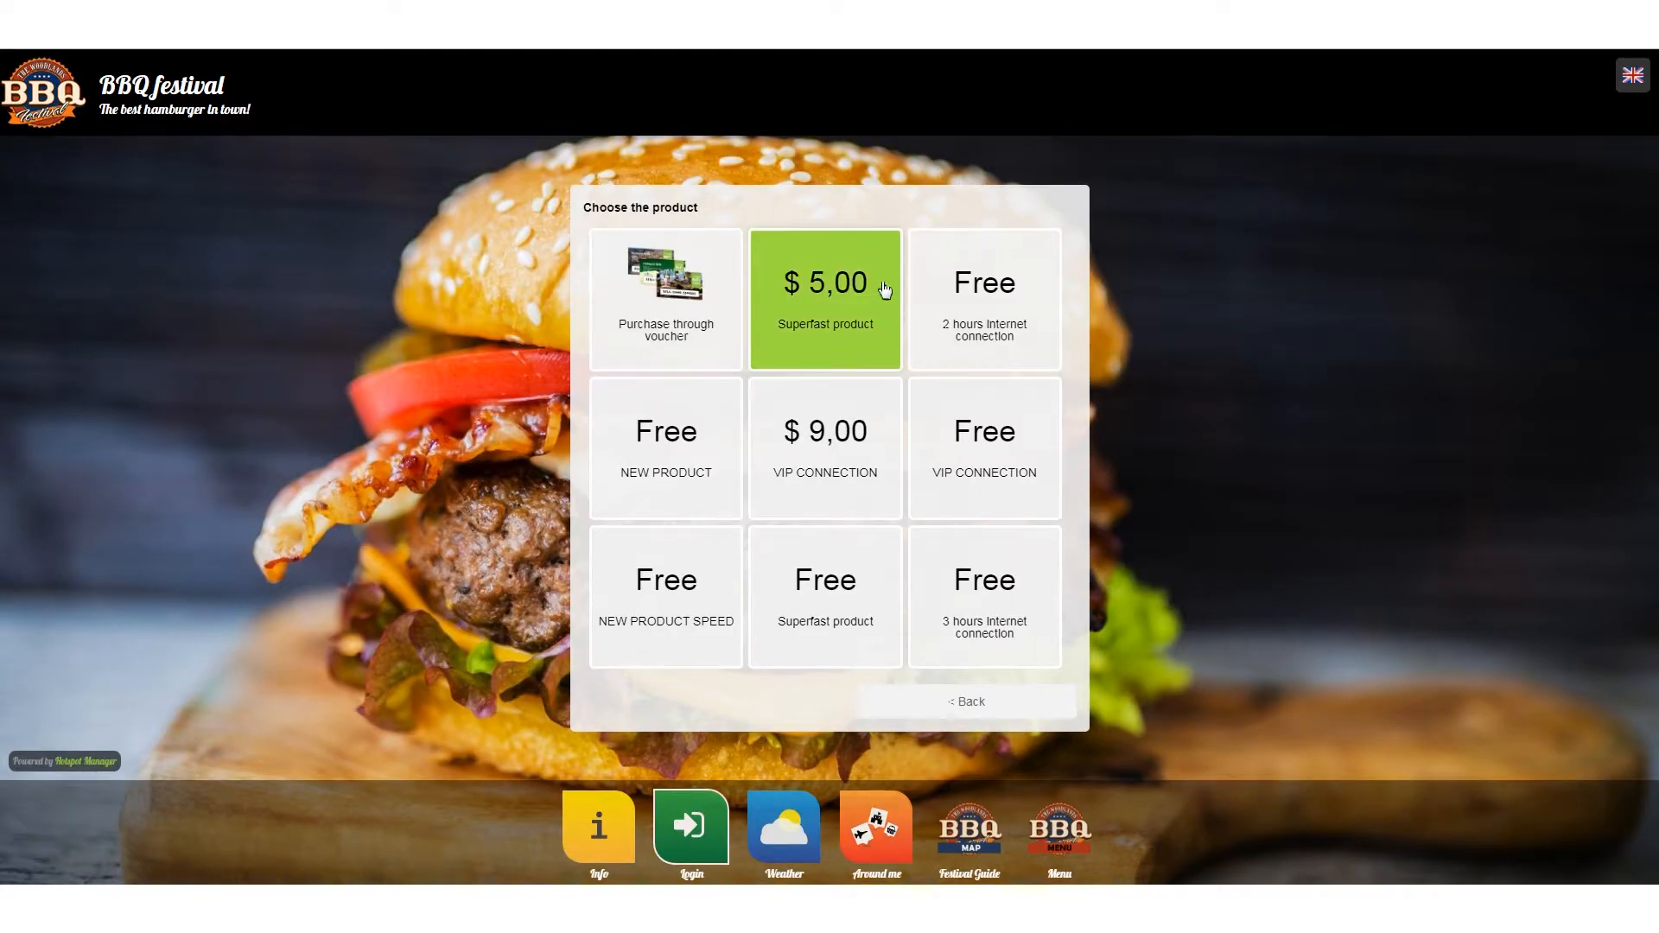
Choose the $ 5,00 Superfast product on the welcome portal to view its payment methods, and return to the product choice
left_click(853, 321)
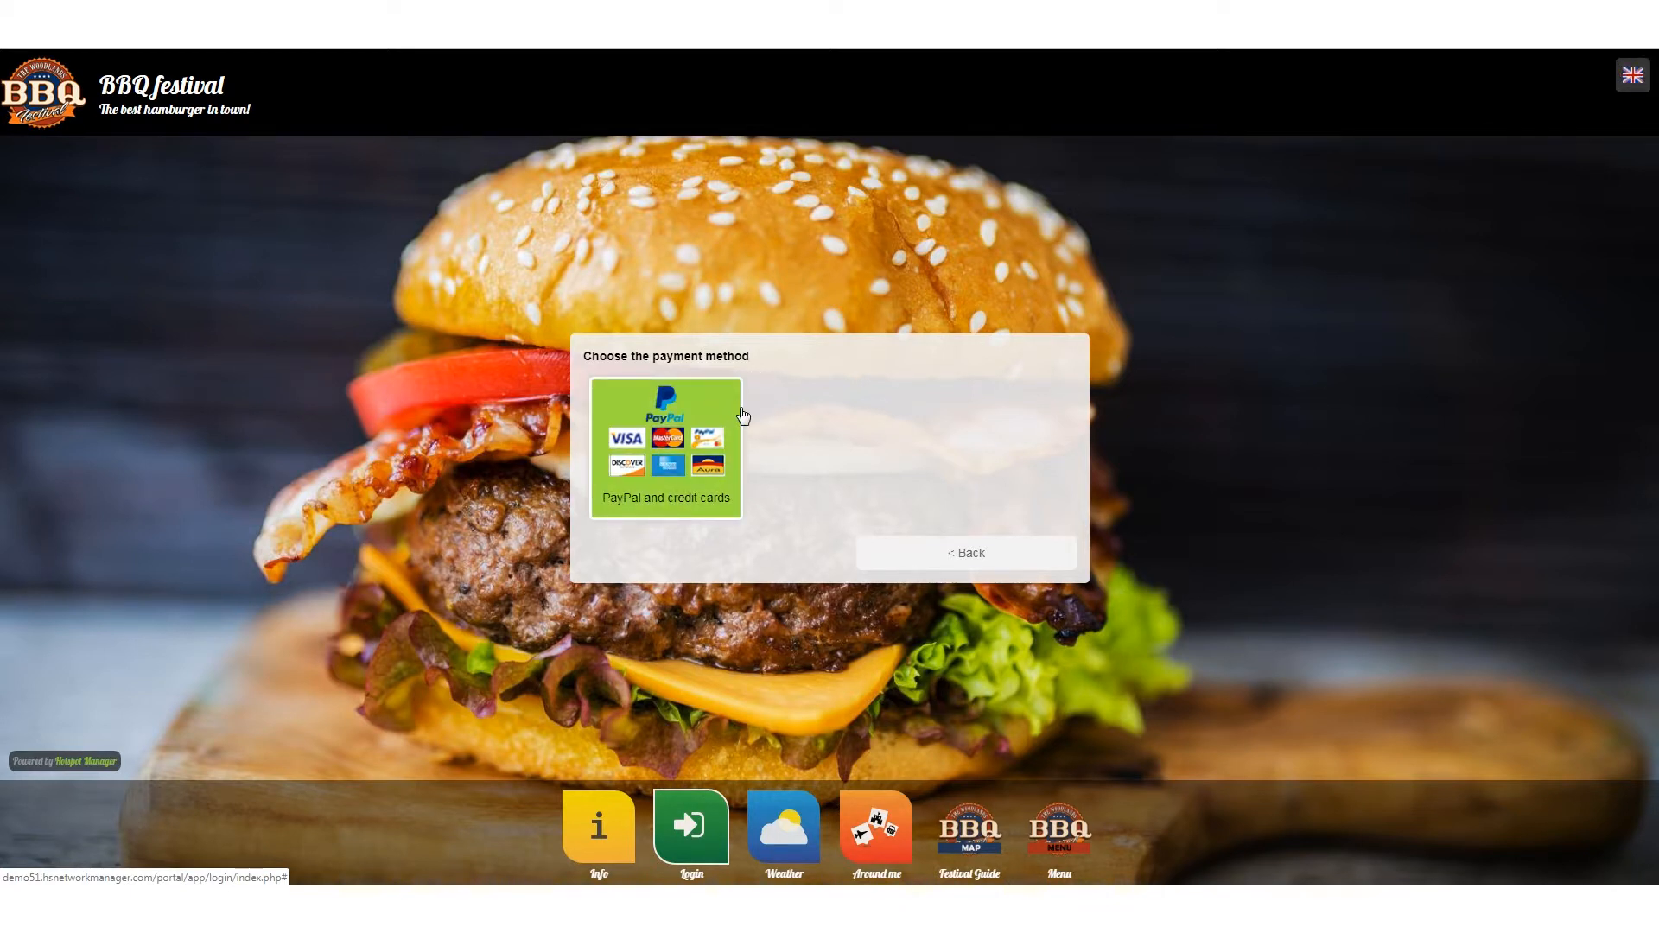
left_click(1016, 560)
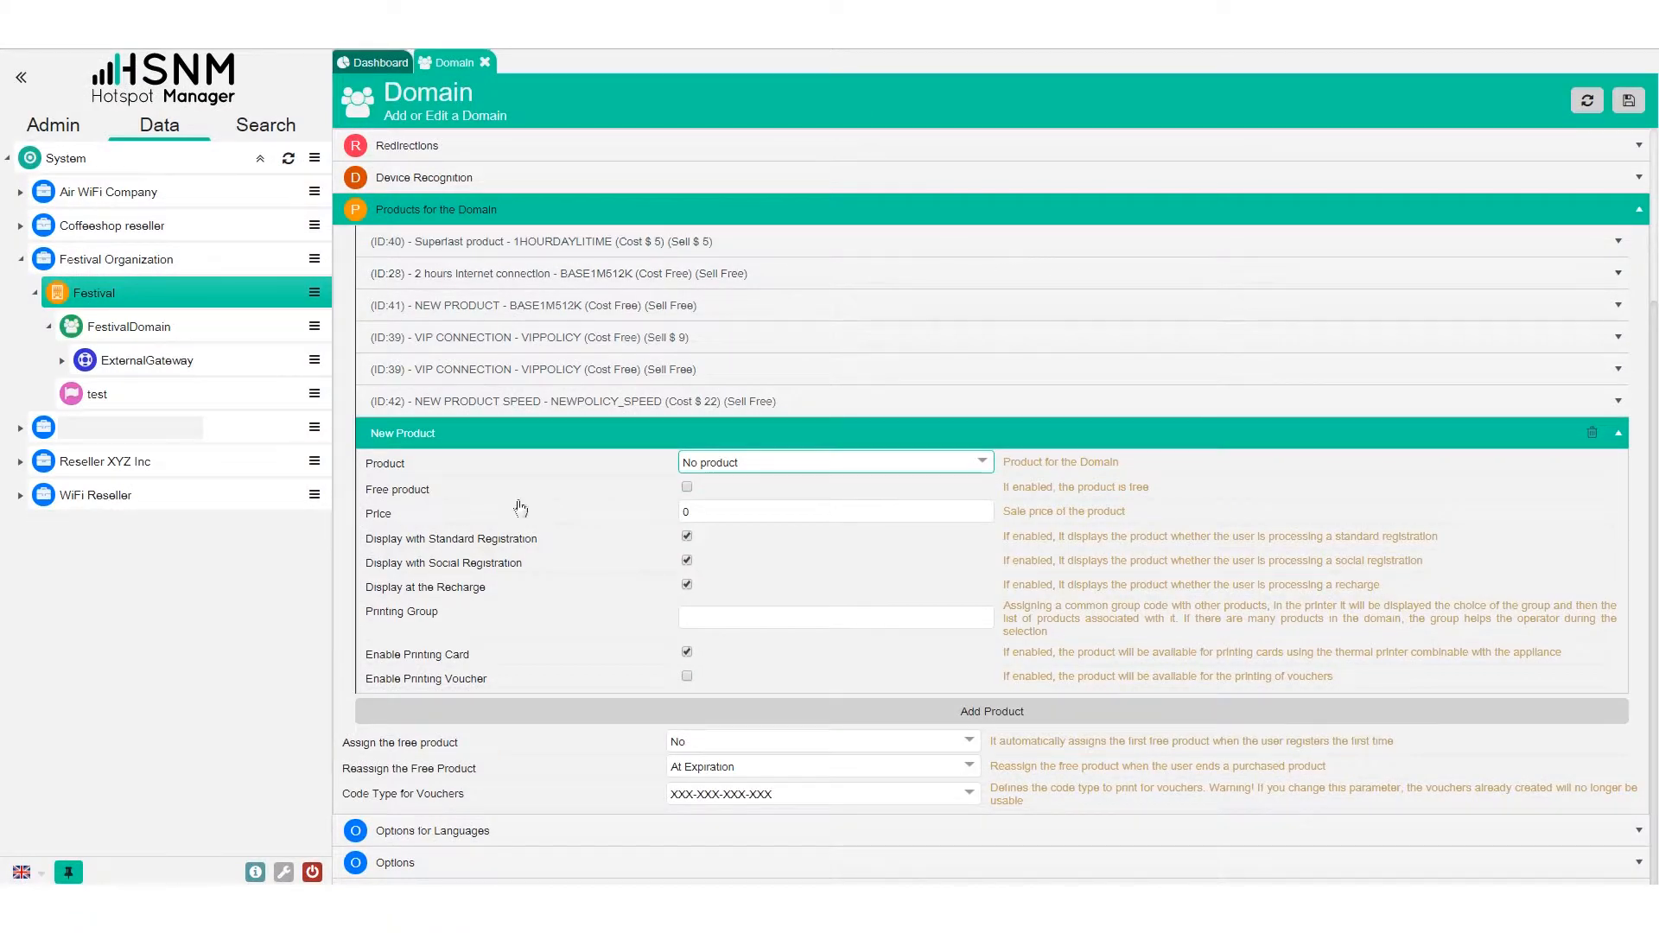
Check the domain's Assign the free product setting and keep it at No
scroll(597, 443, "up", 1)
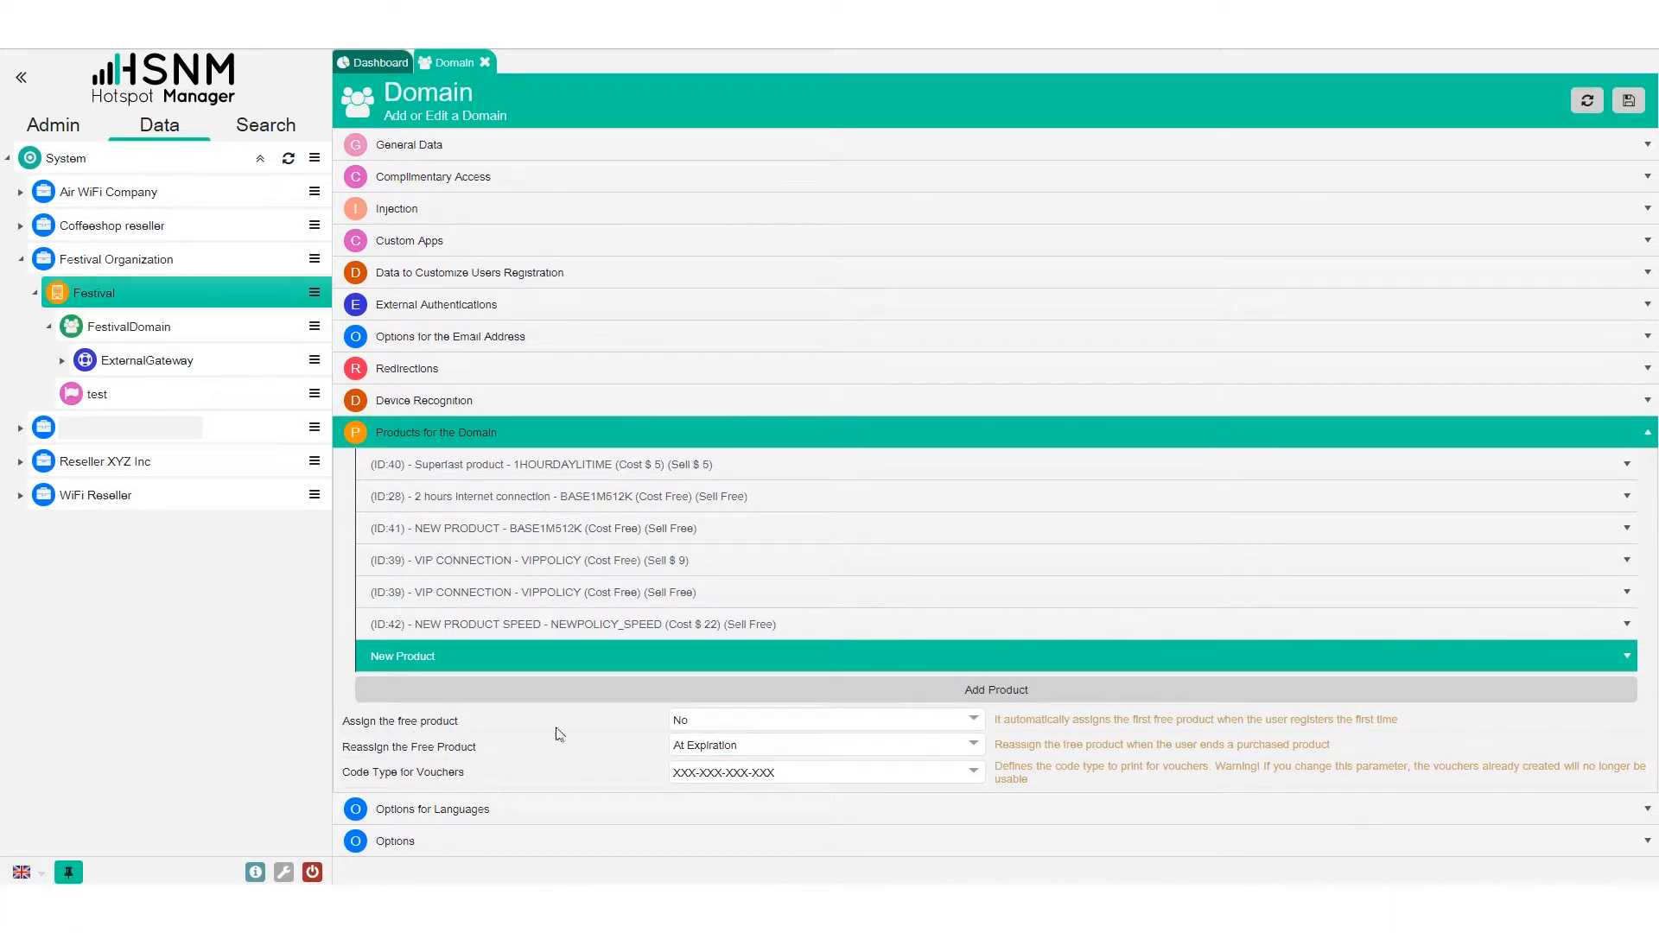
left_click(737, 717)
left_click(736, 718)
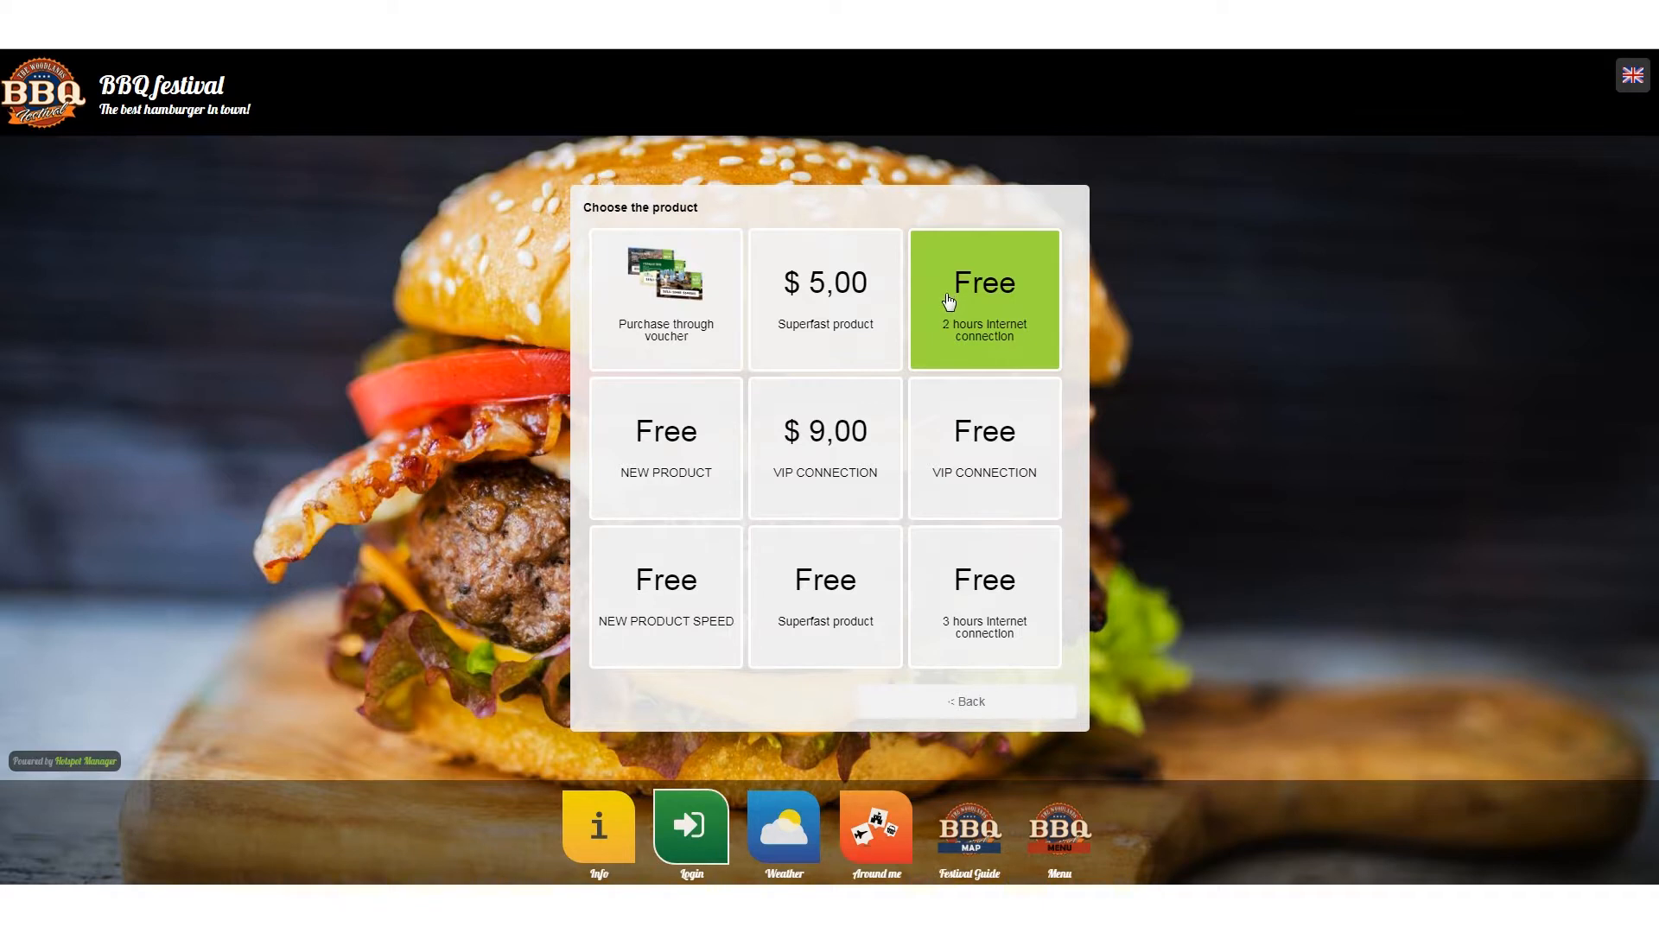
Choose purchase through voucher on the welcome portal and fill in the four parts of the voucher code
left_click(707, 298)
left_click(703, 478)
type("das")
left_click(765, 479)
type("das")
key("Tab")
type("asd")
key("Tab")
type("asd")
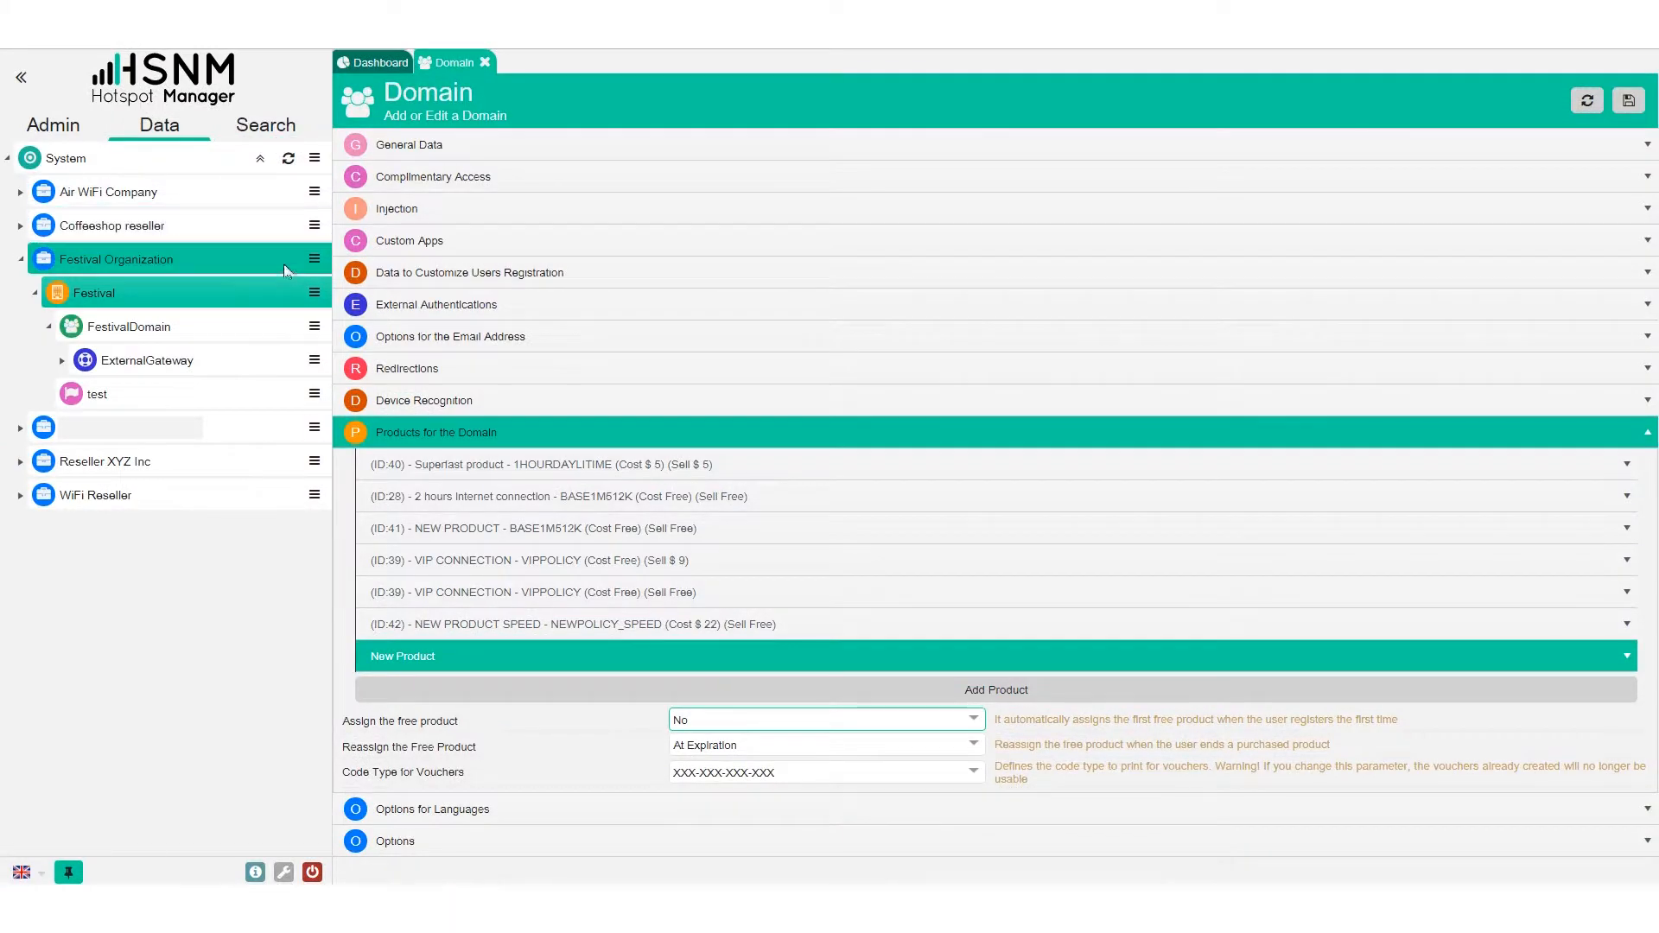
Open Voucher Management for FestivalDomain
left_click(298, 316)
left_click(317, 327)
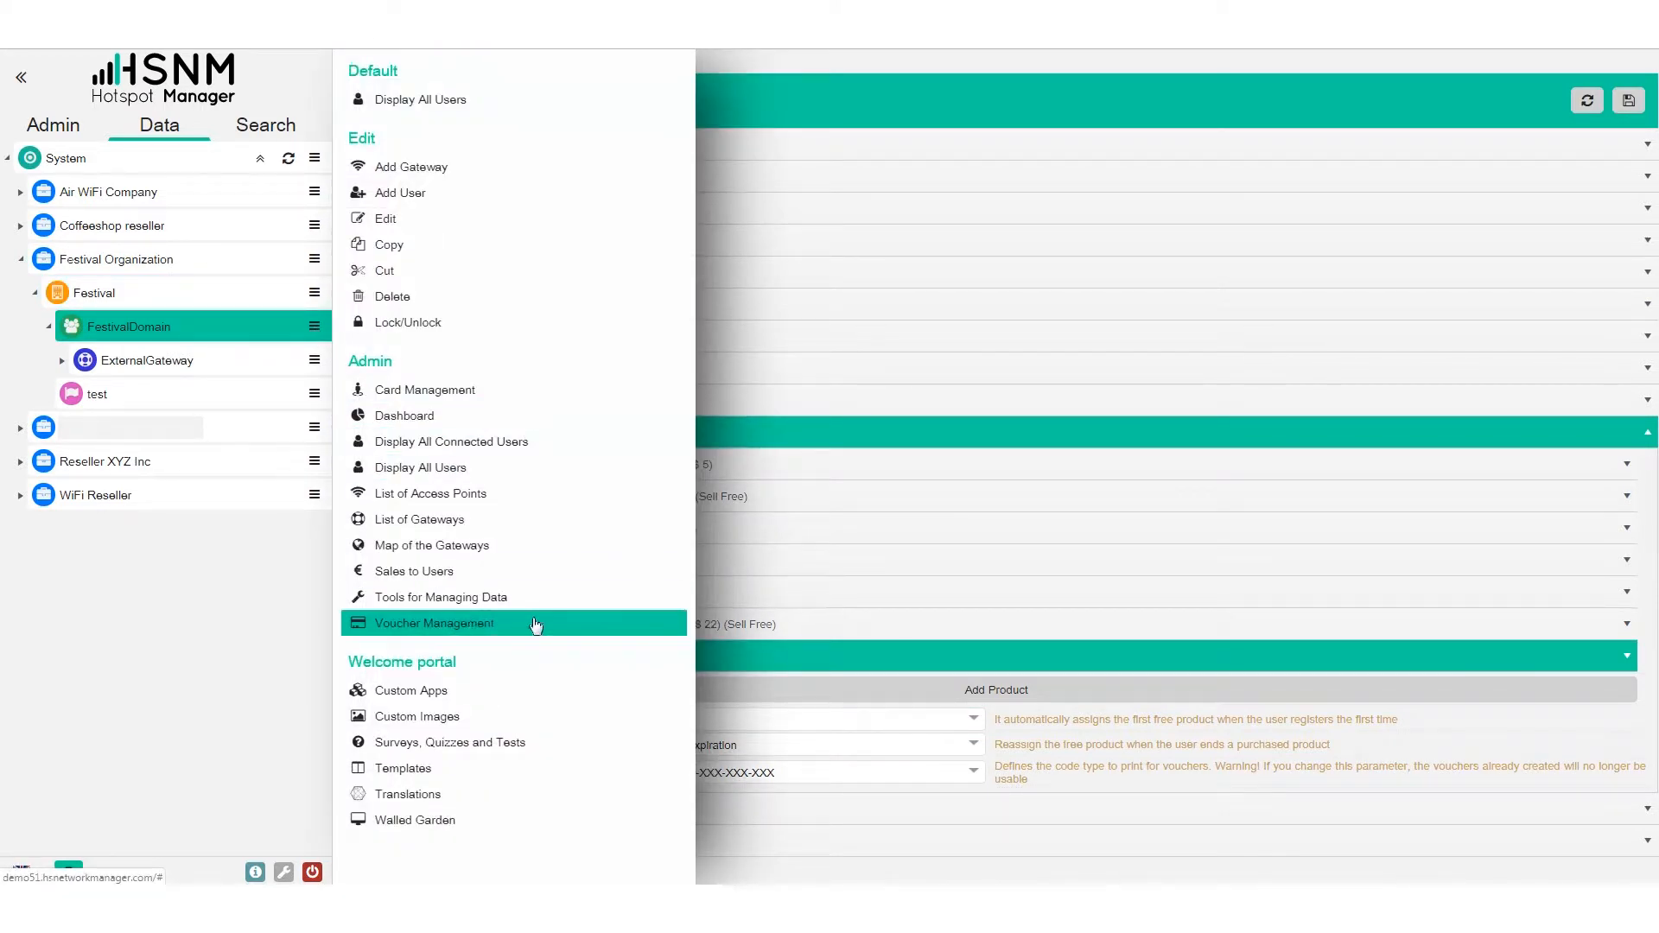
left_click(501, 624)
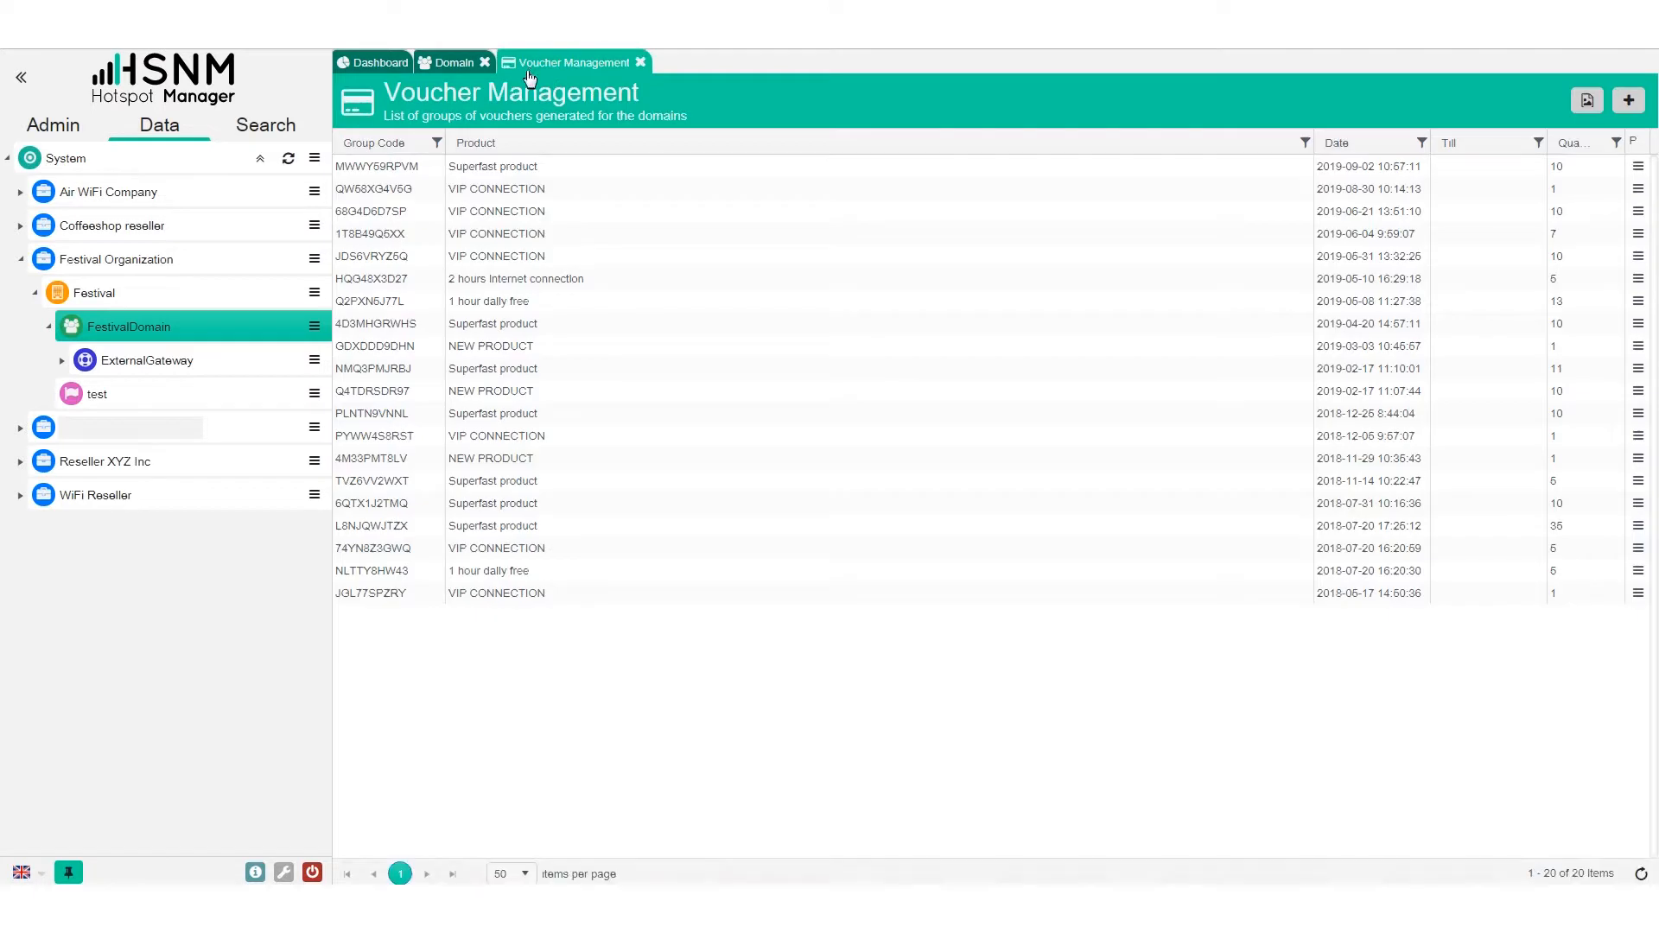
Try to create a FestivalDomain voucher for the 2 hours Internet connection product with a price of $5
left_click(1629, 102)
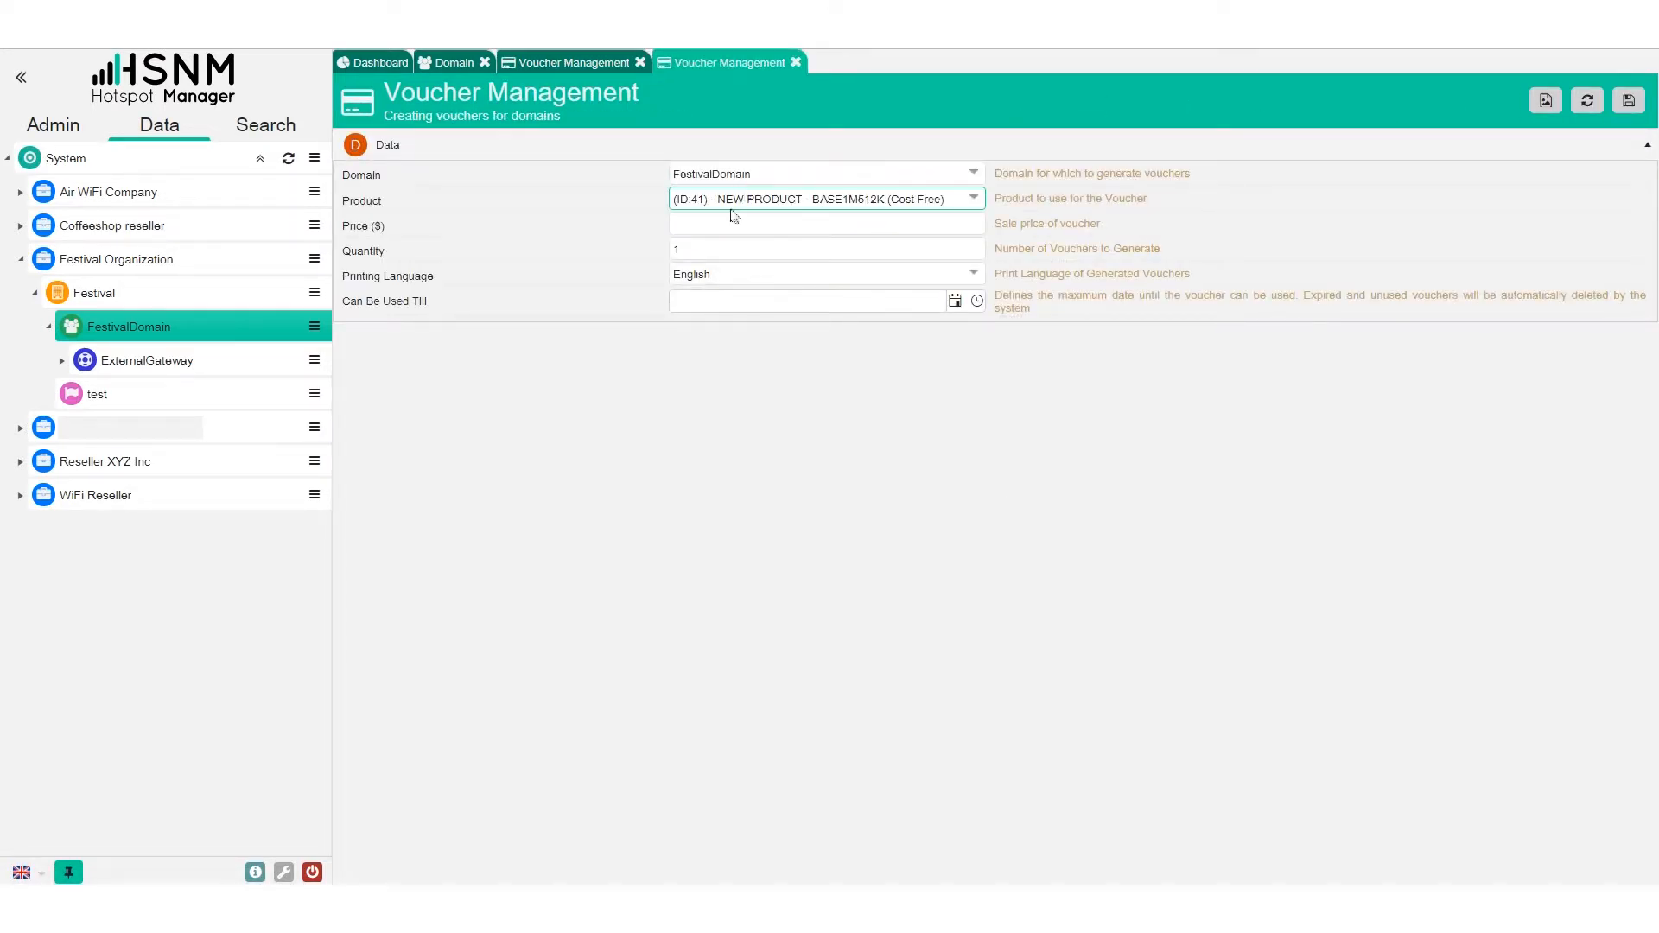
left_click(689, 200)
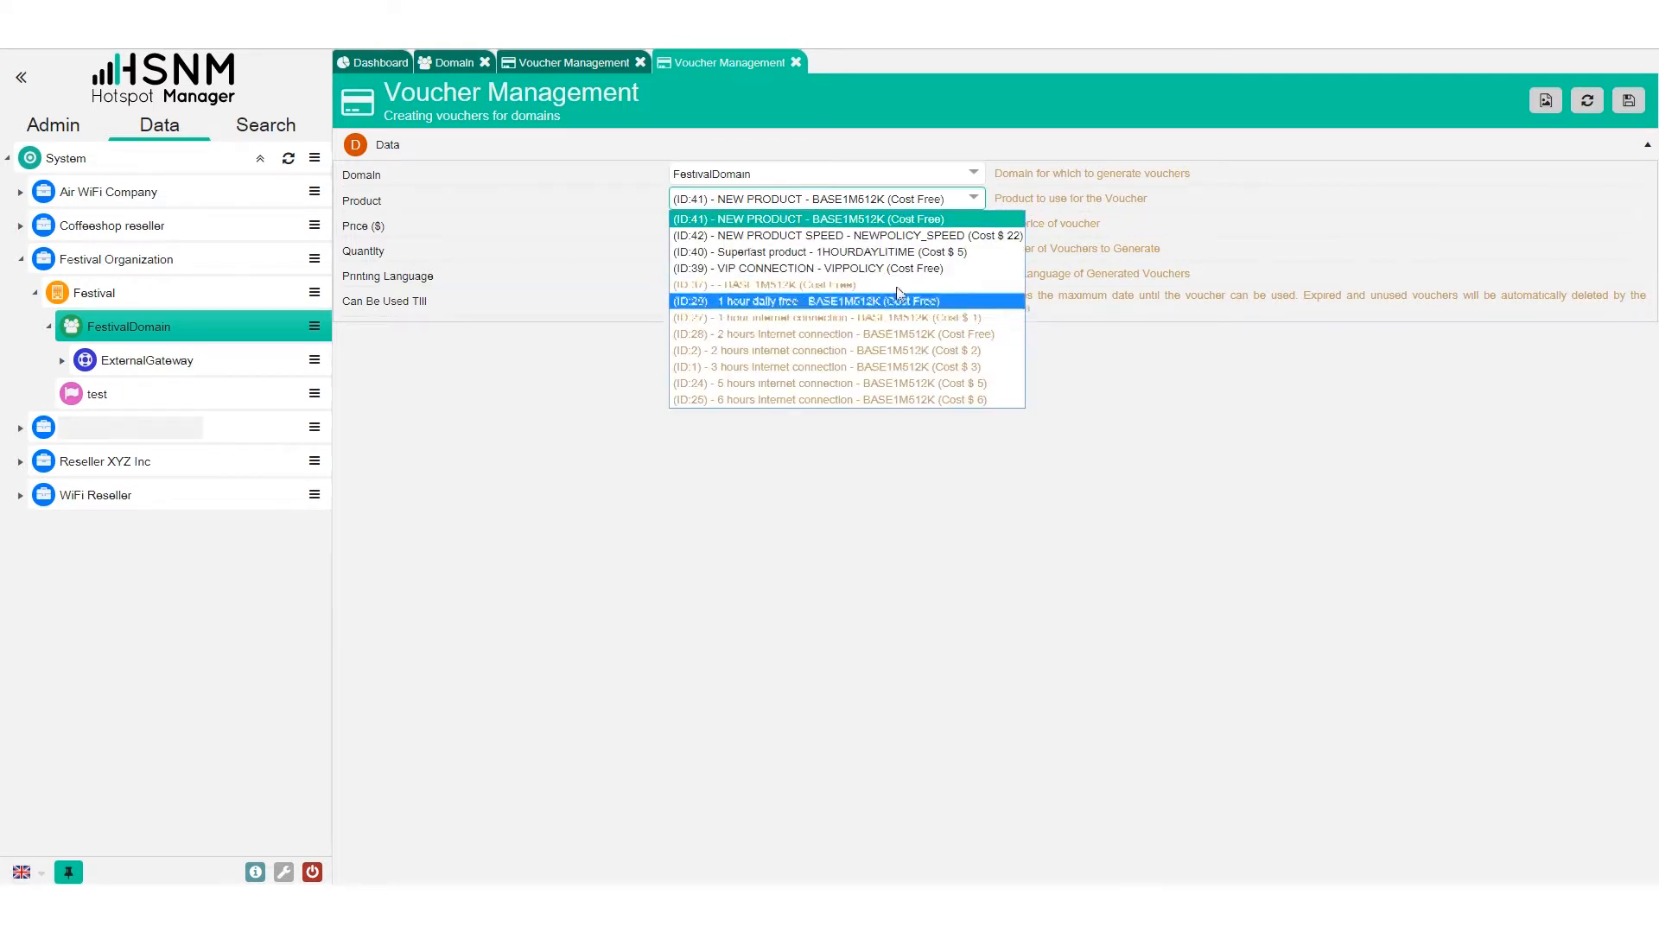
left_click(874, 337)
left_click(717, 225)
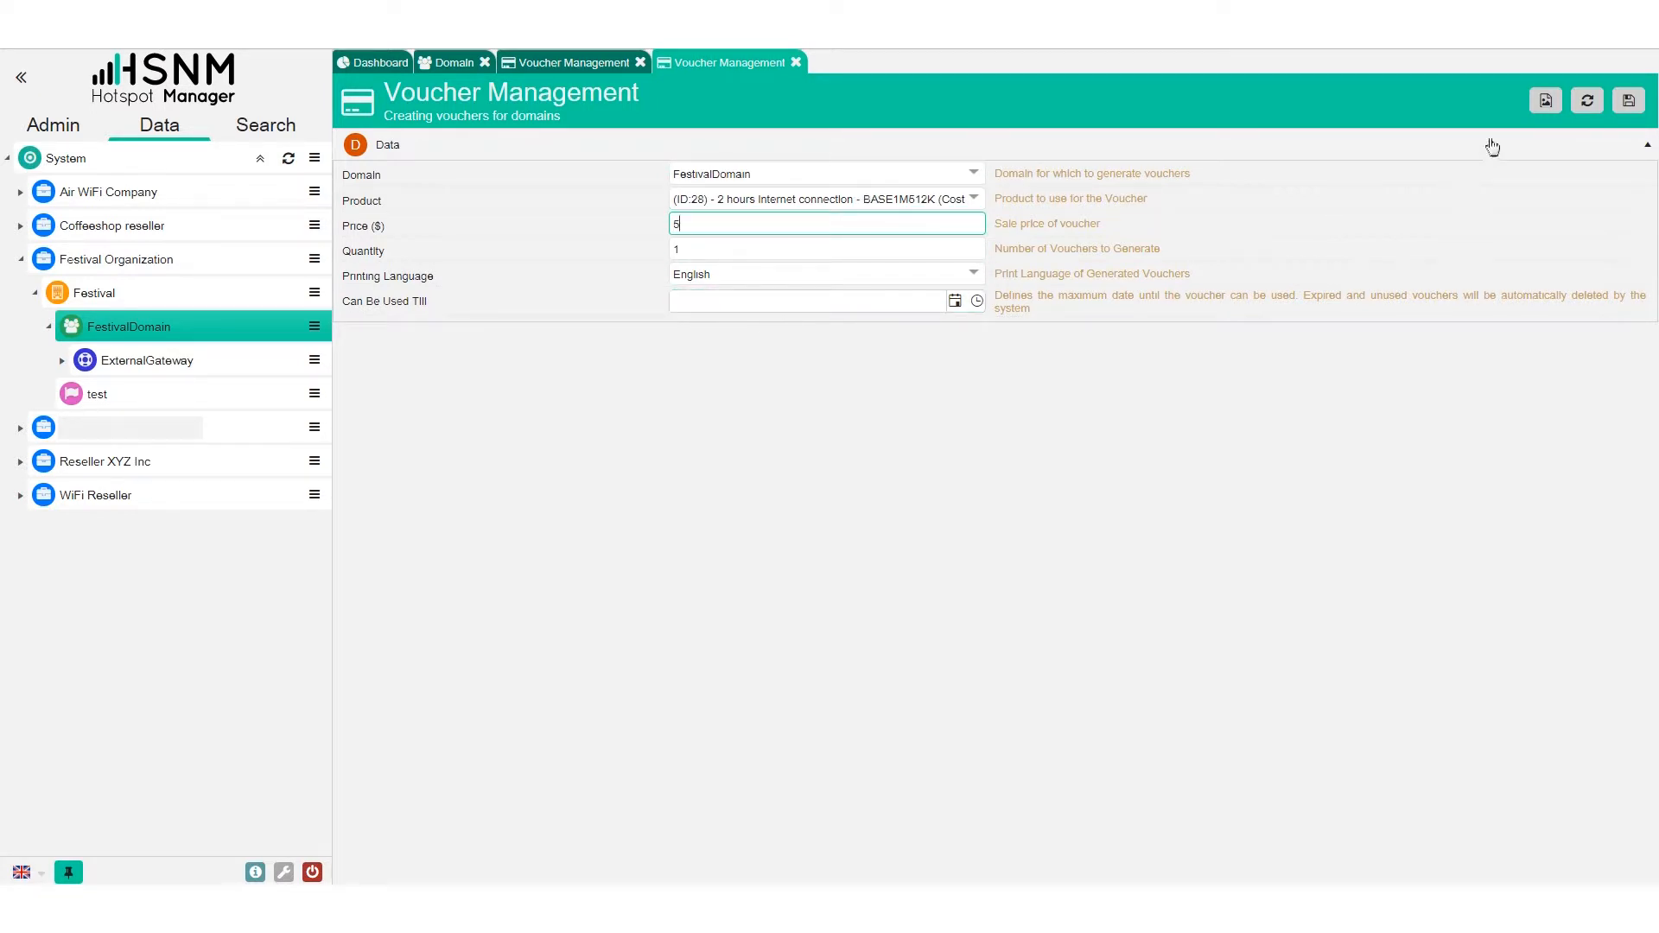
left_click(1628, 100)
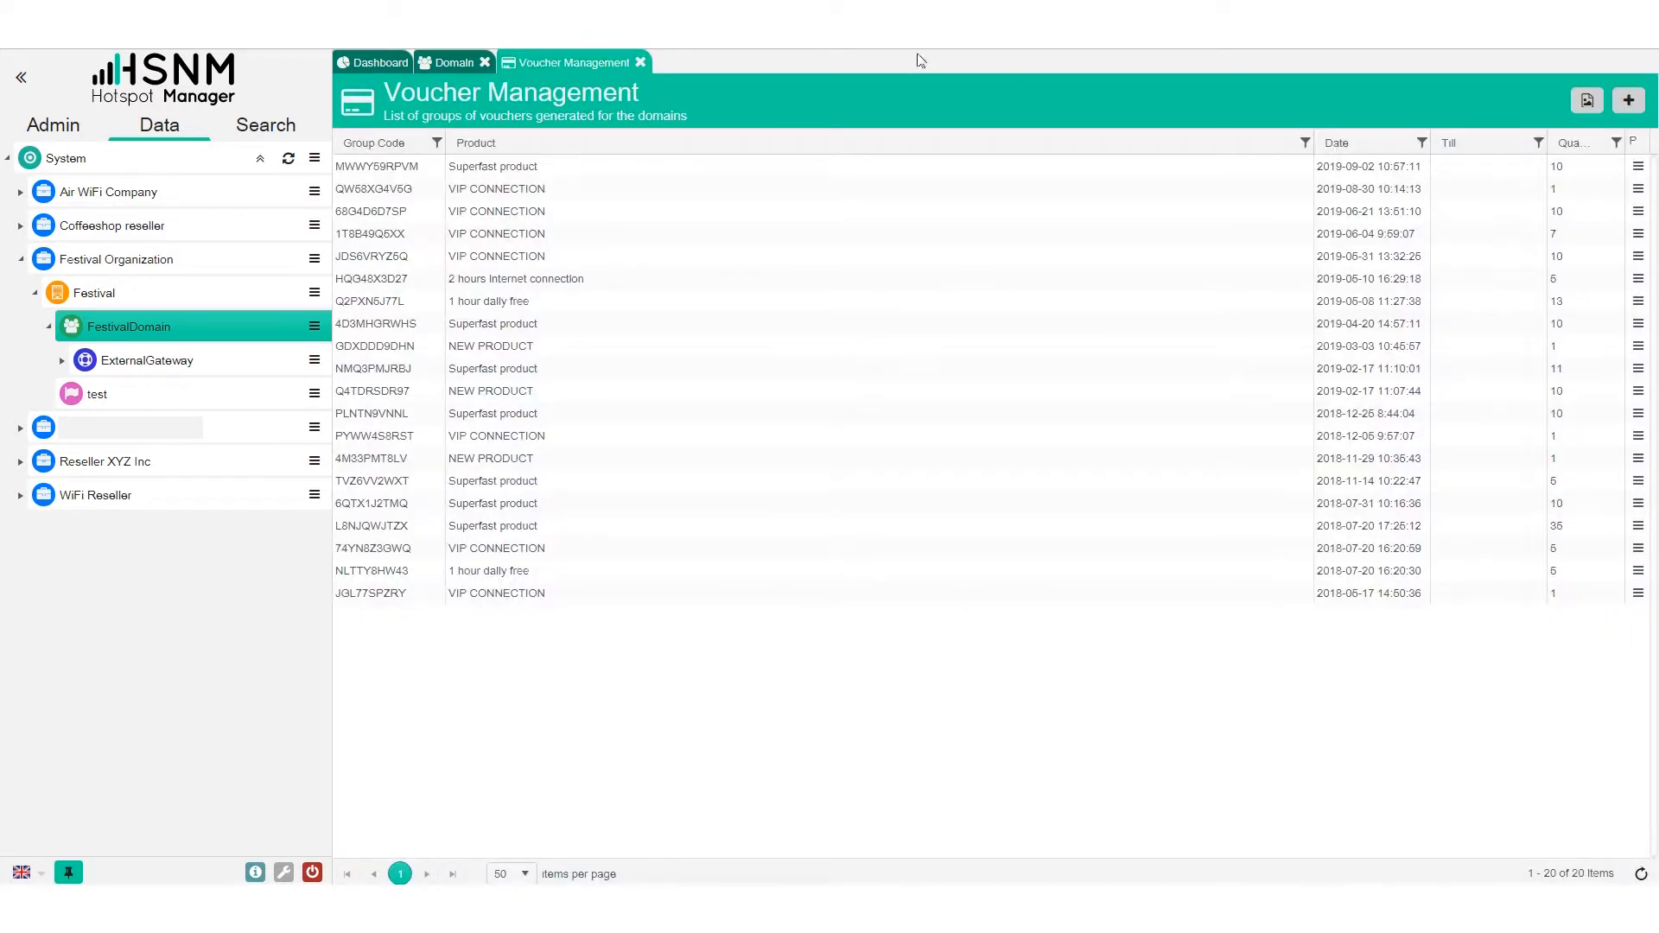
Open the print view of the newest Superfast product voucher group and examine the vouchers and their codes
left_click(1638, 165)
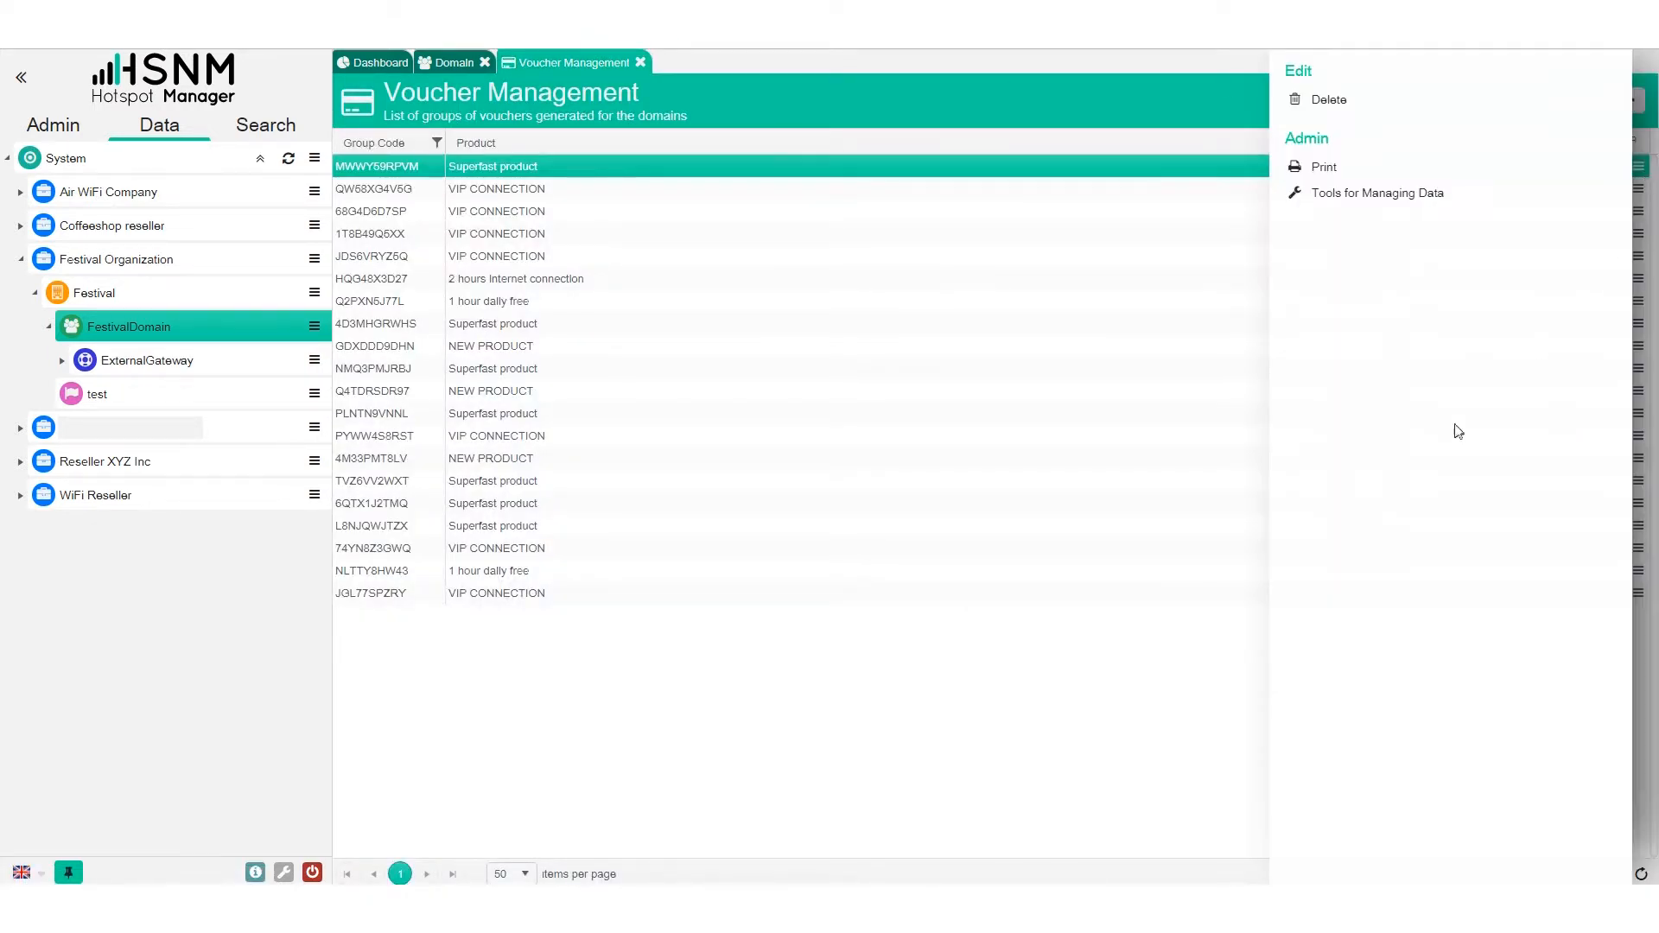
left_click(1379, 164)
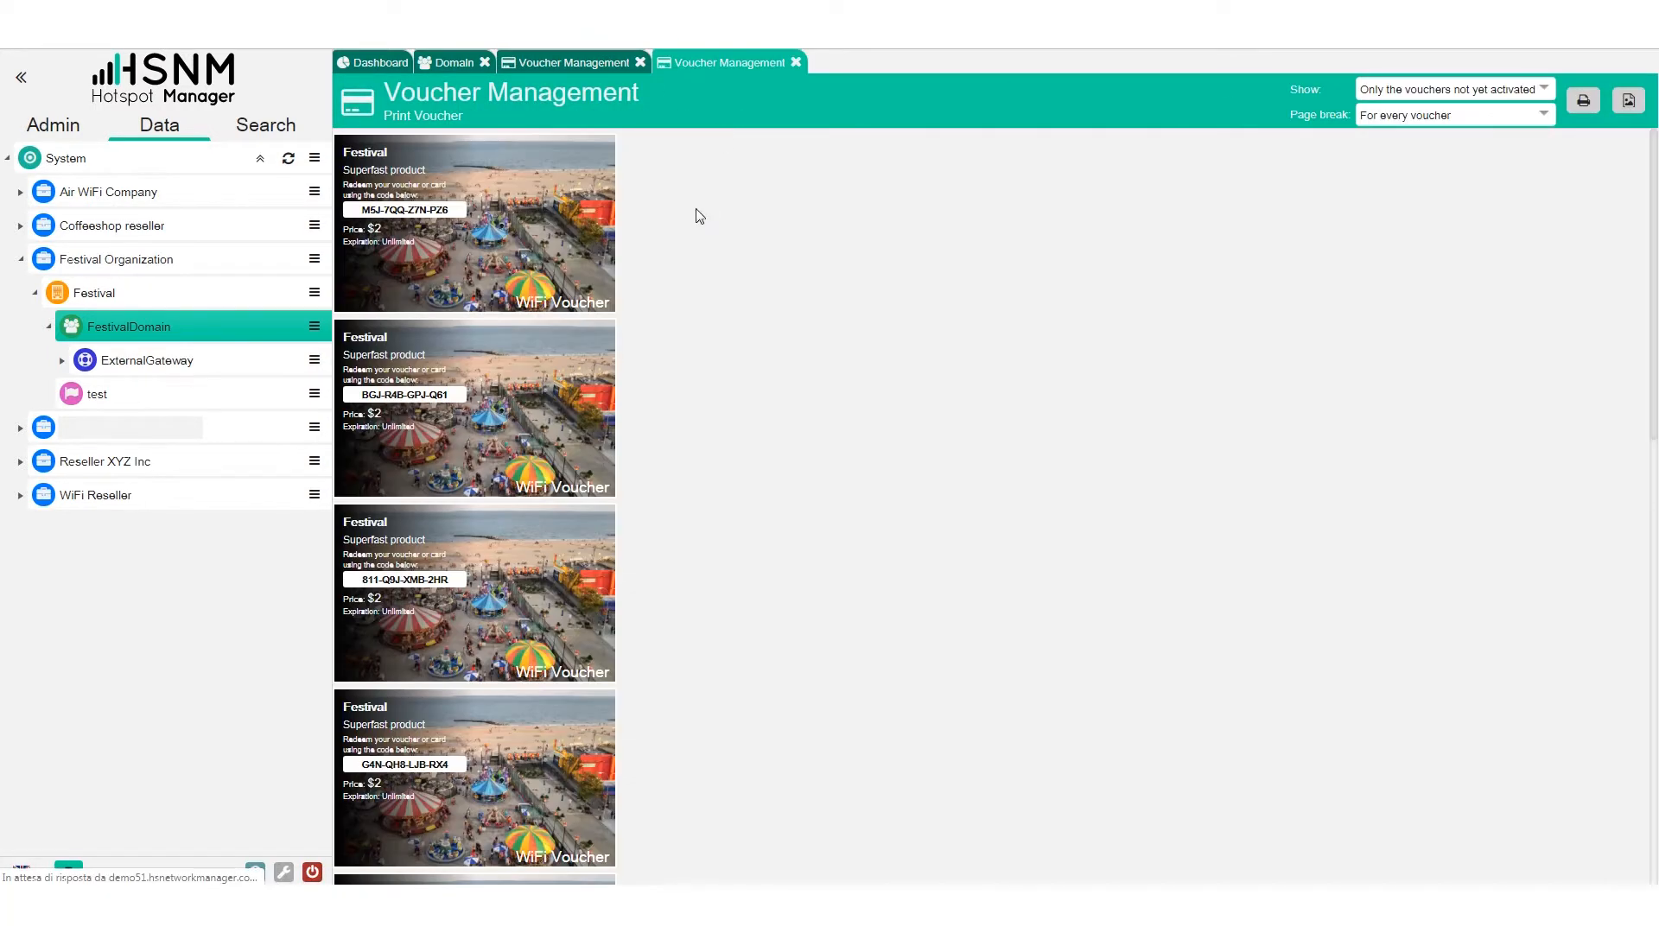
scroll(614, 406, "down", 6)
scroll(610, 398, "up", 6)
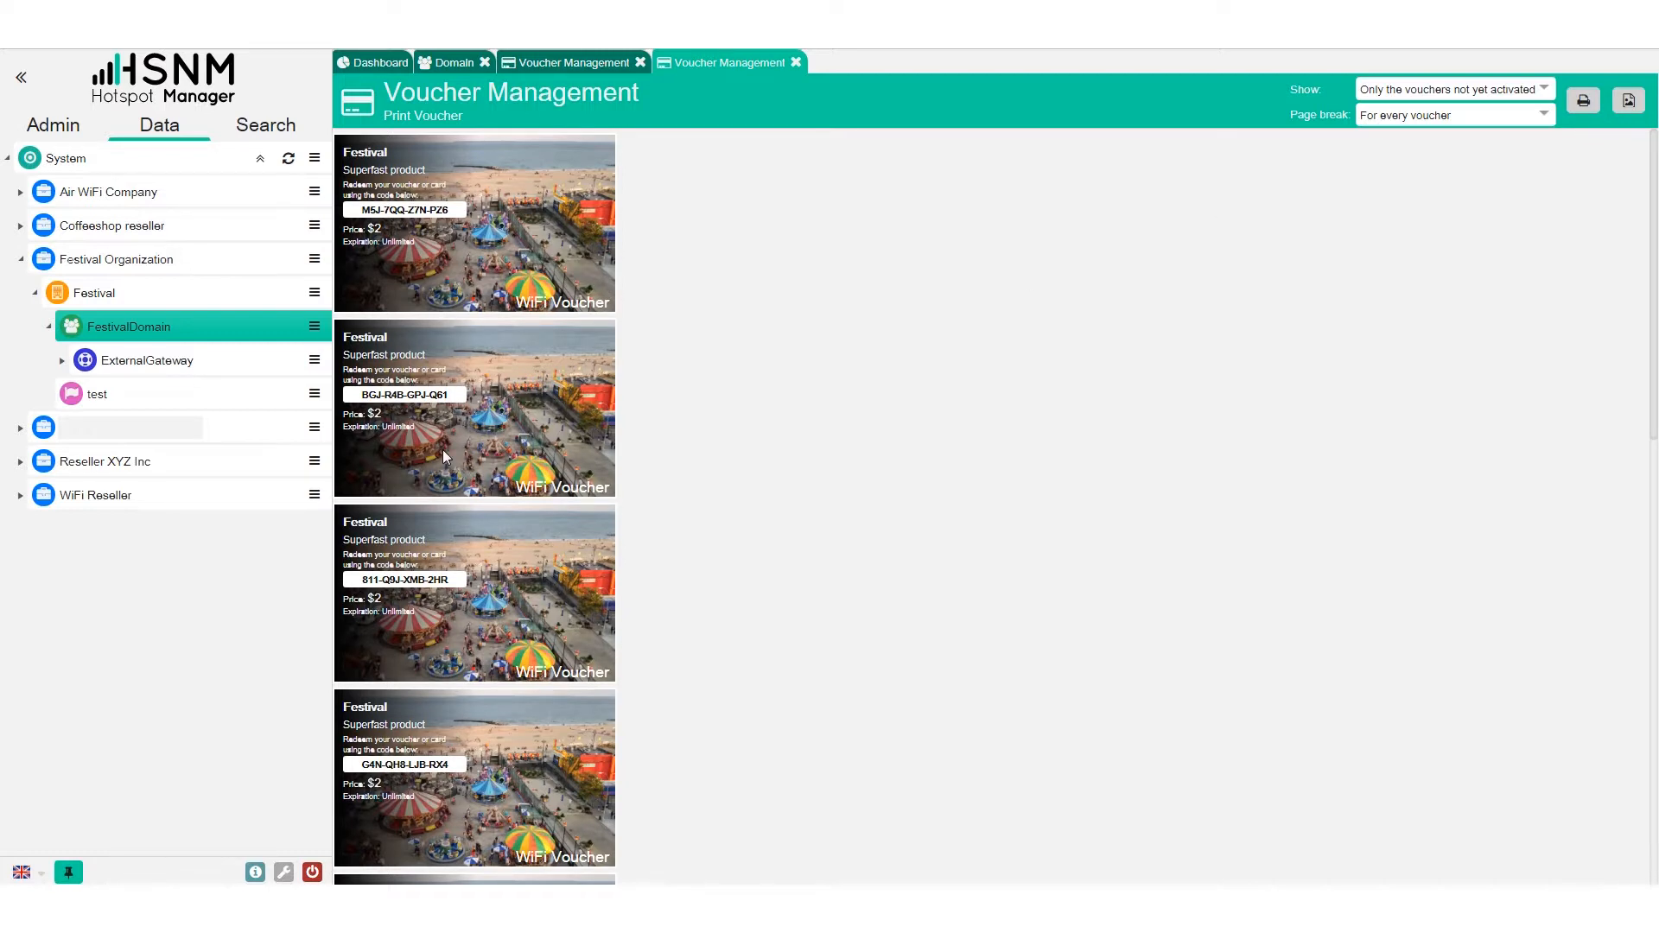
triple_click(417, 212)
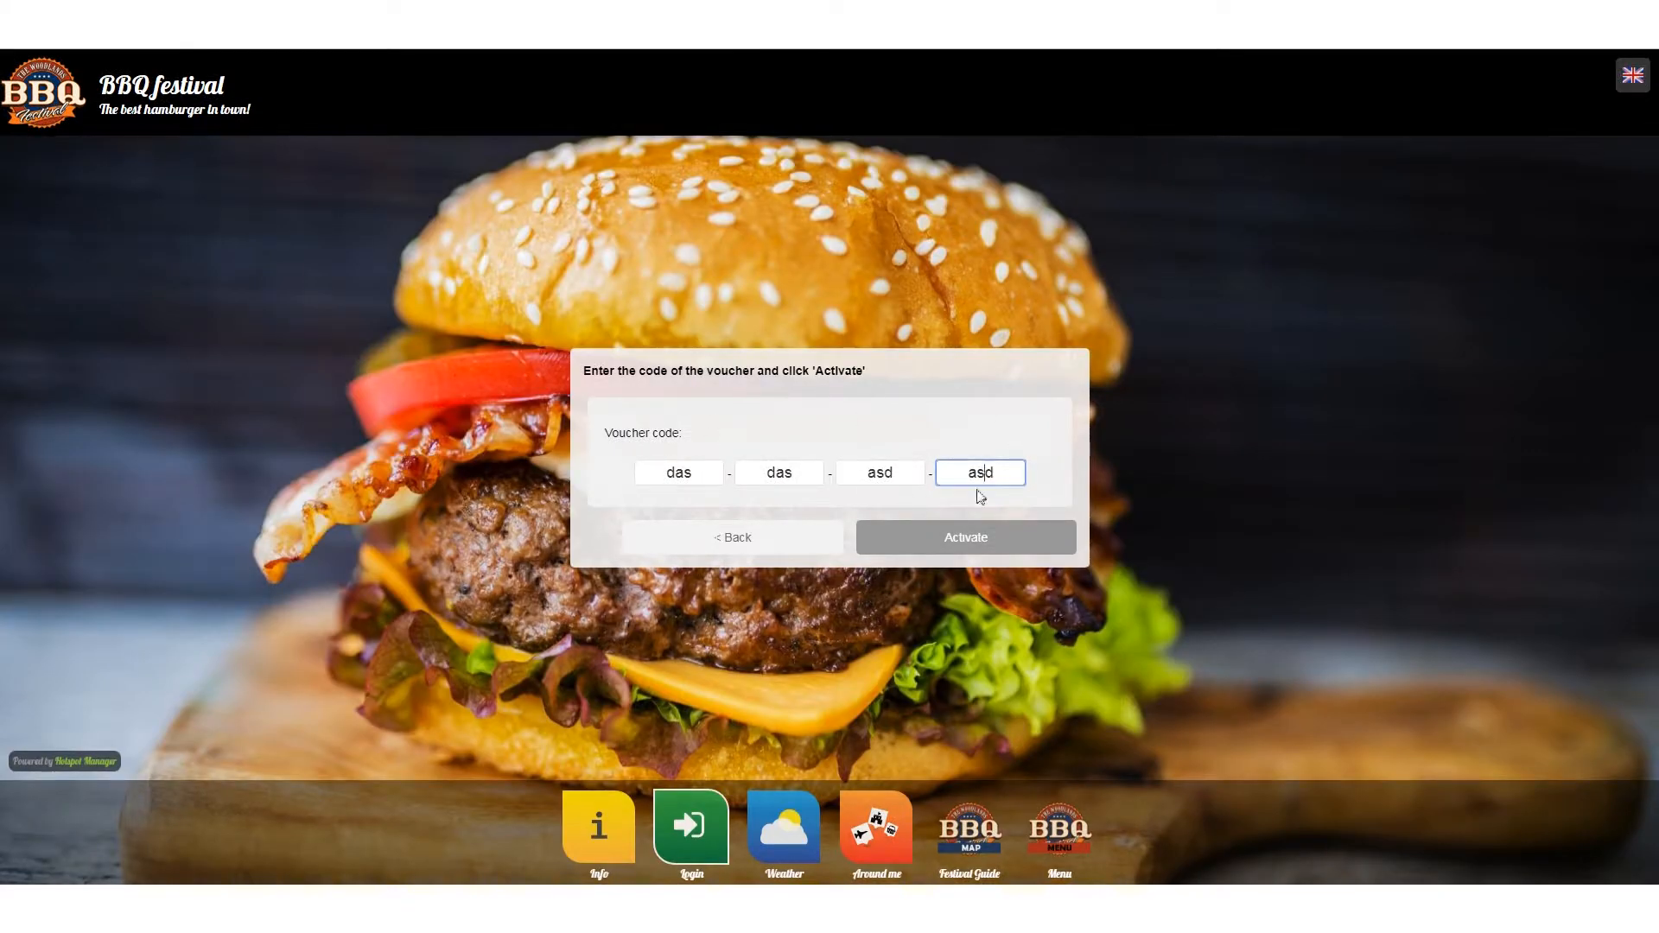
Revisit the portal's voucher entry, back out of the product choice and cancel the registration to return to the login page
left_click(761, 542)
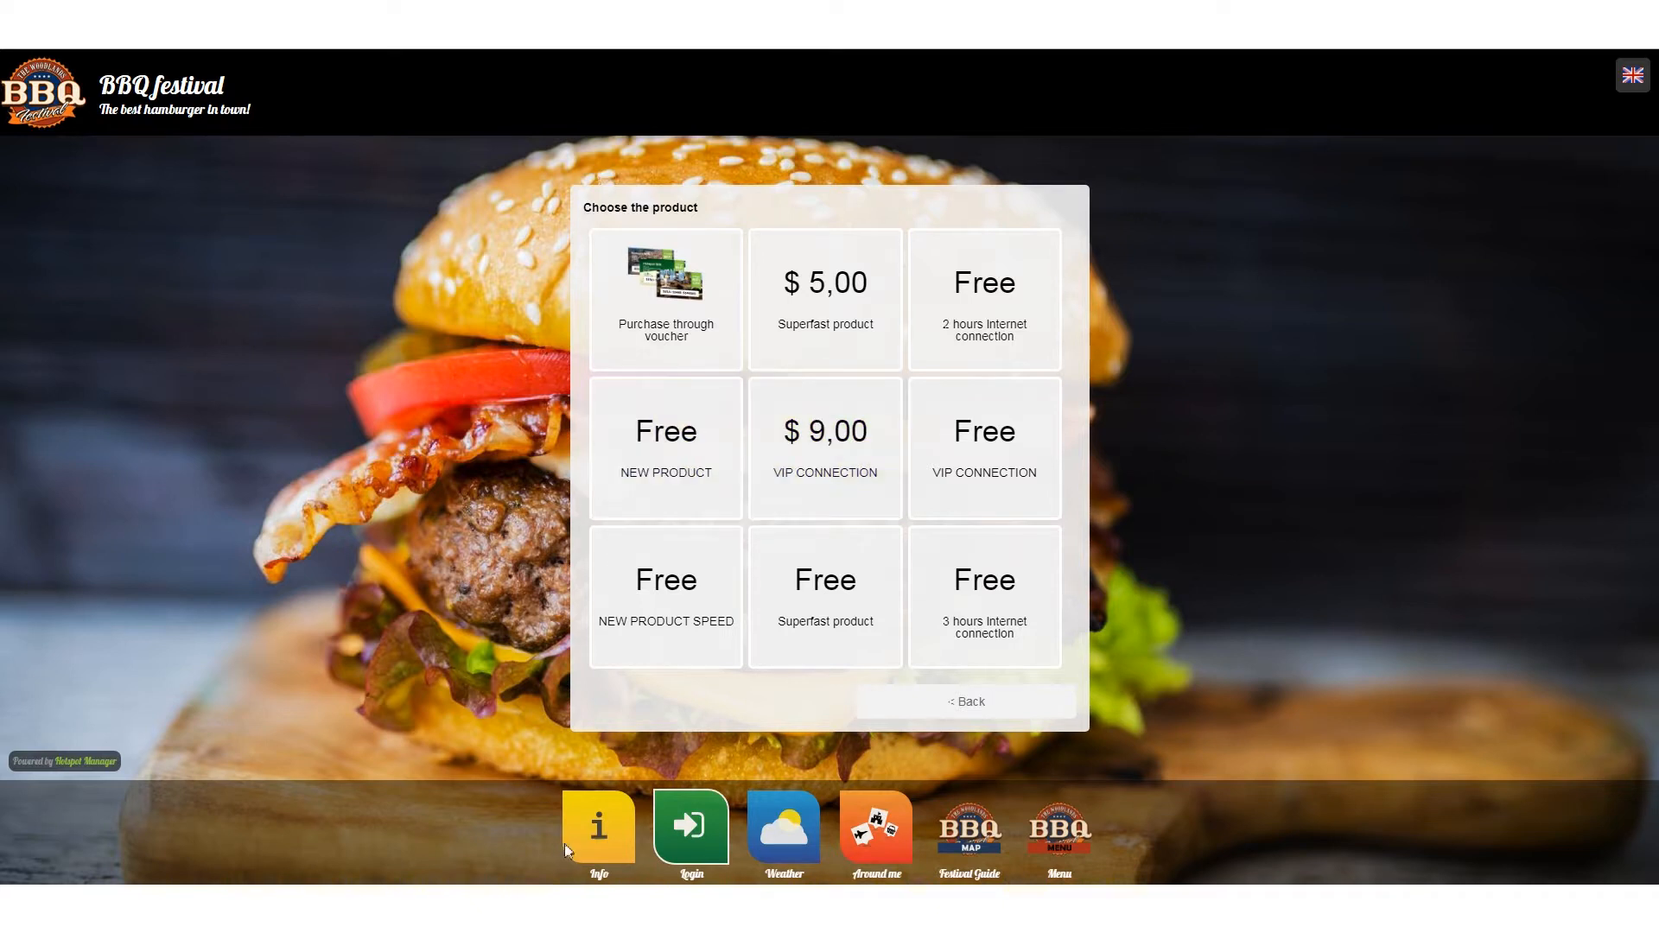
left_click(737, 294)
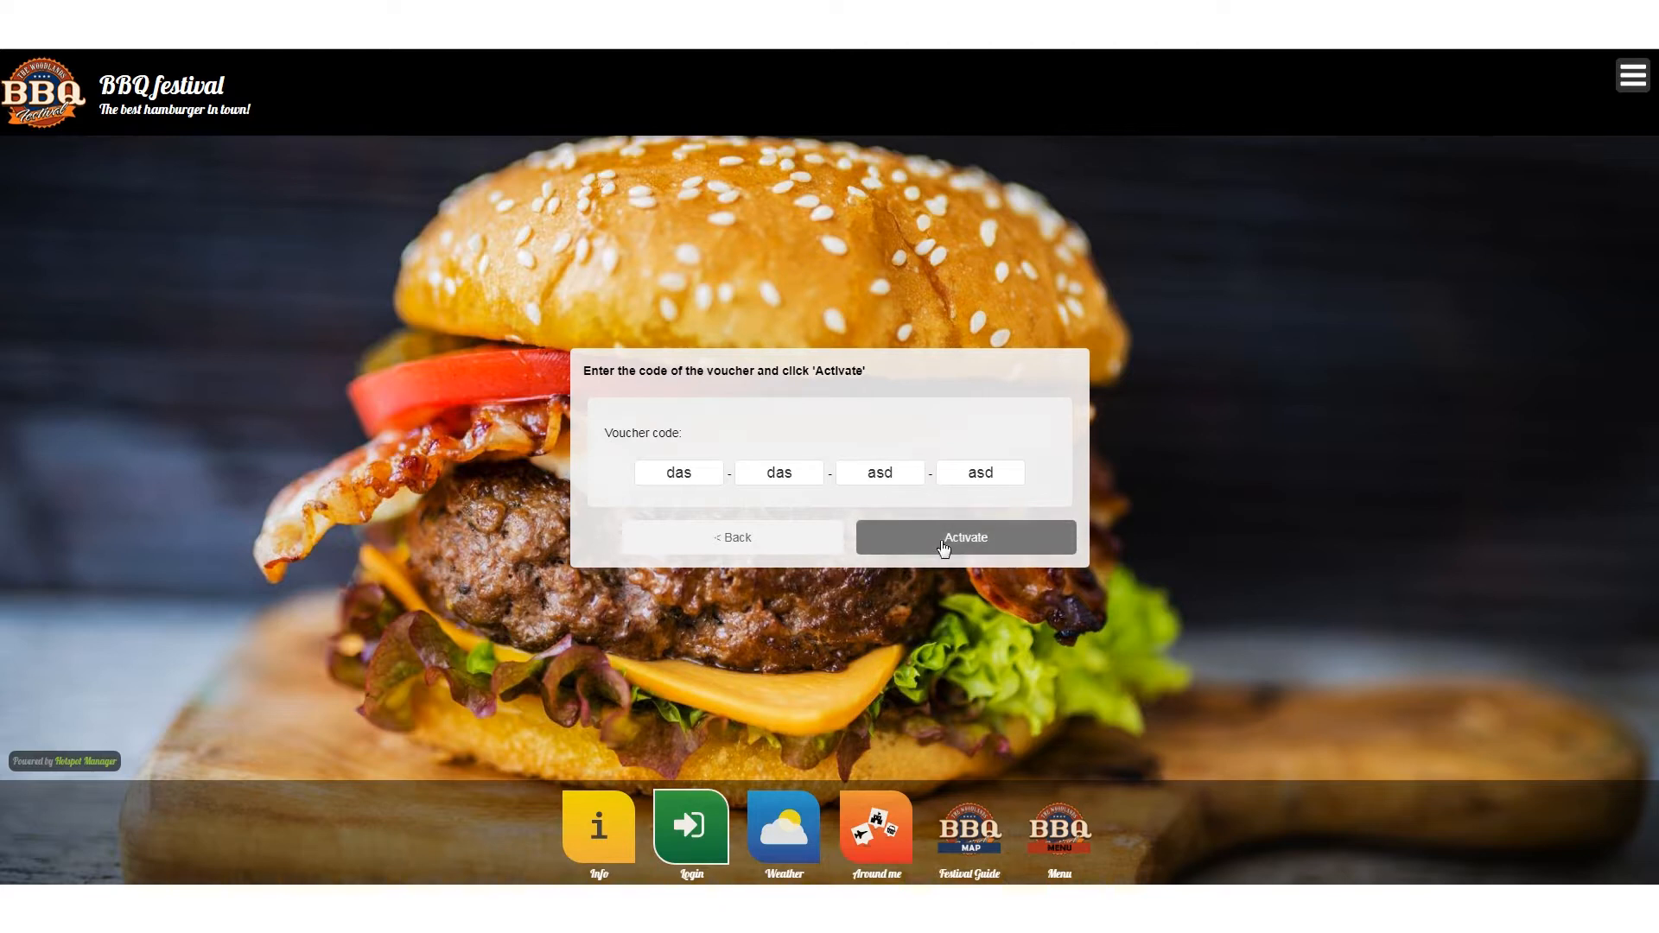
left_click(805, 541)
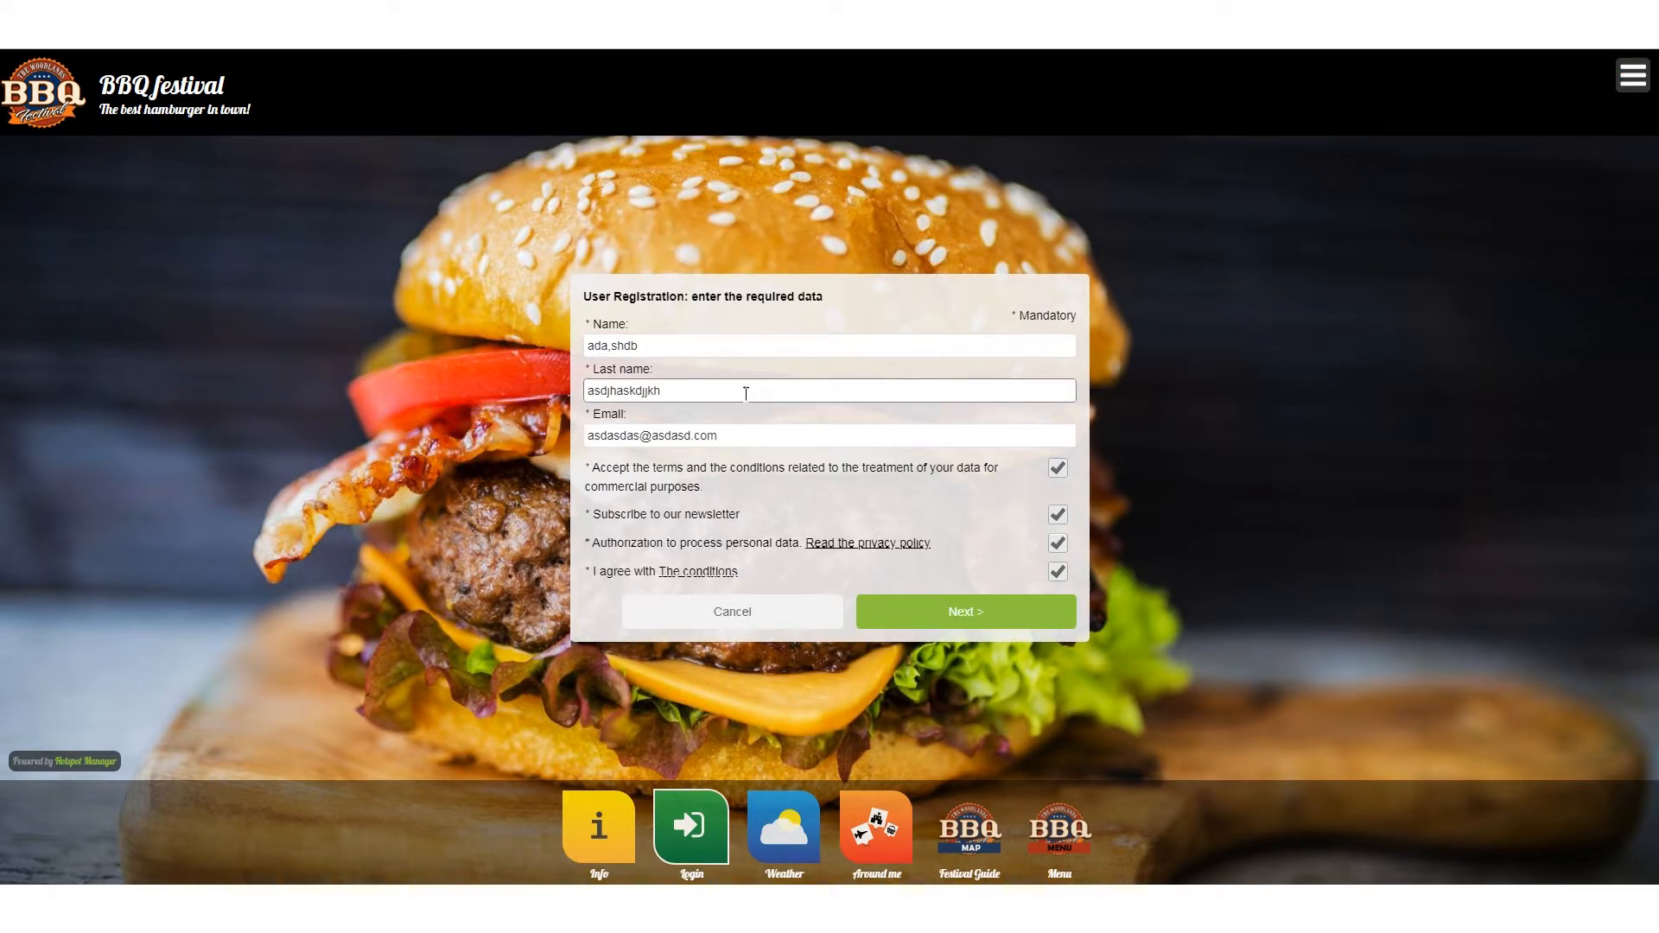
left_click(726, 617)
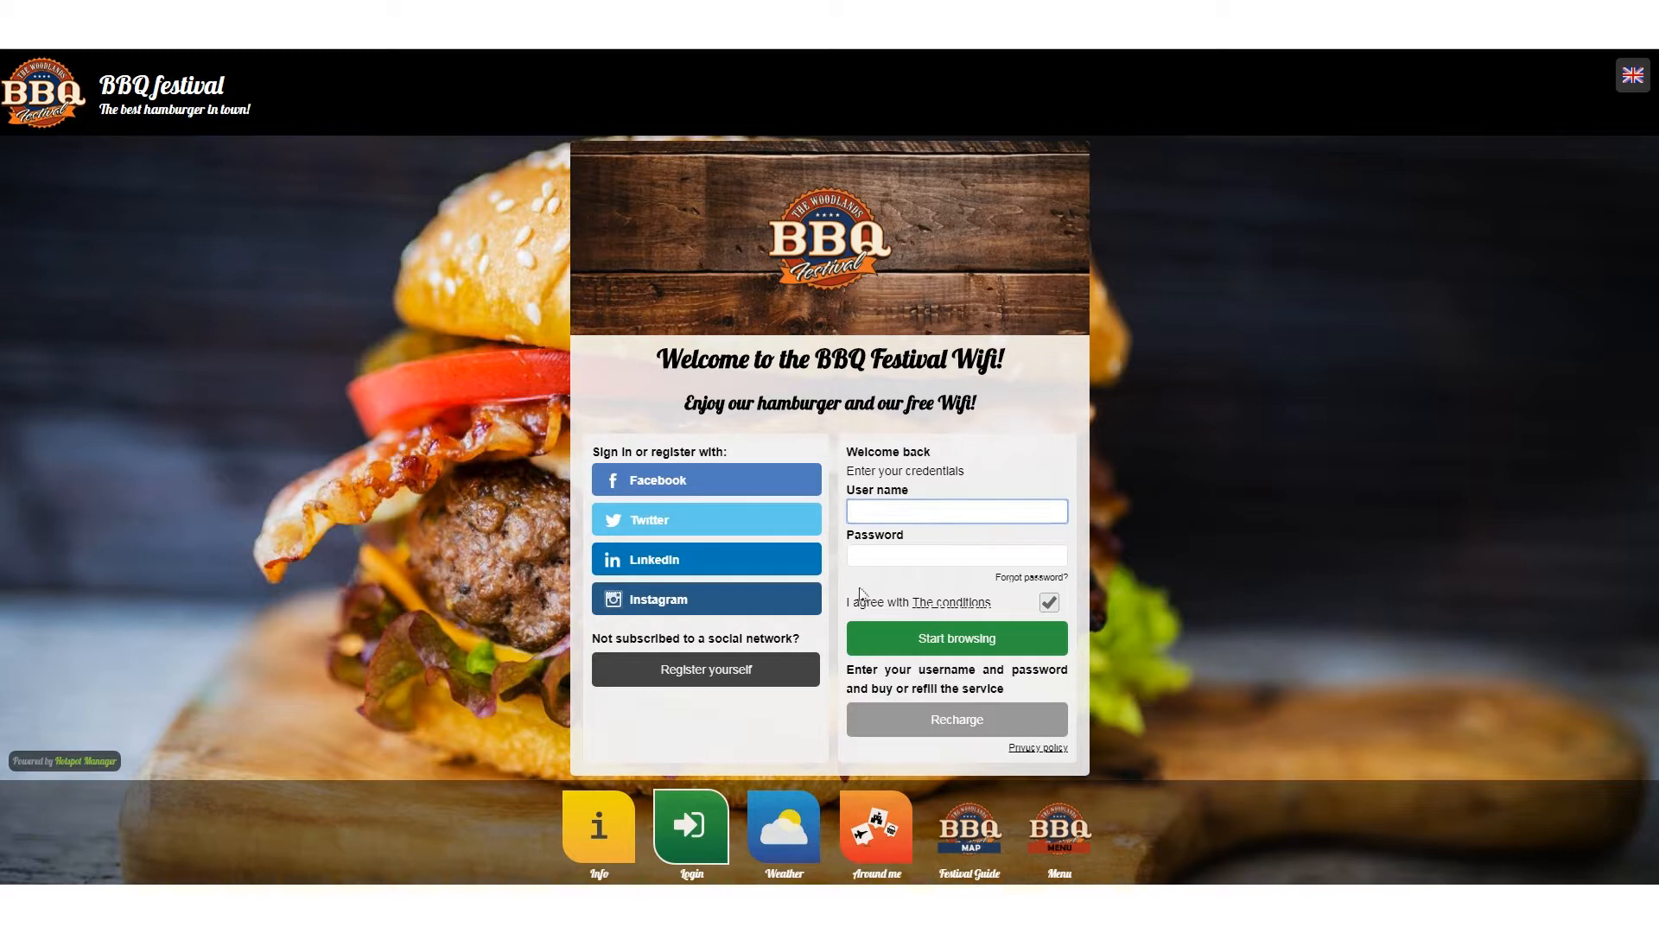
left_click(891, 566)
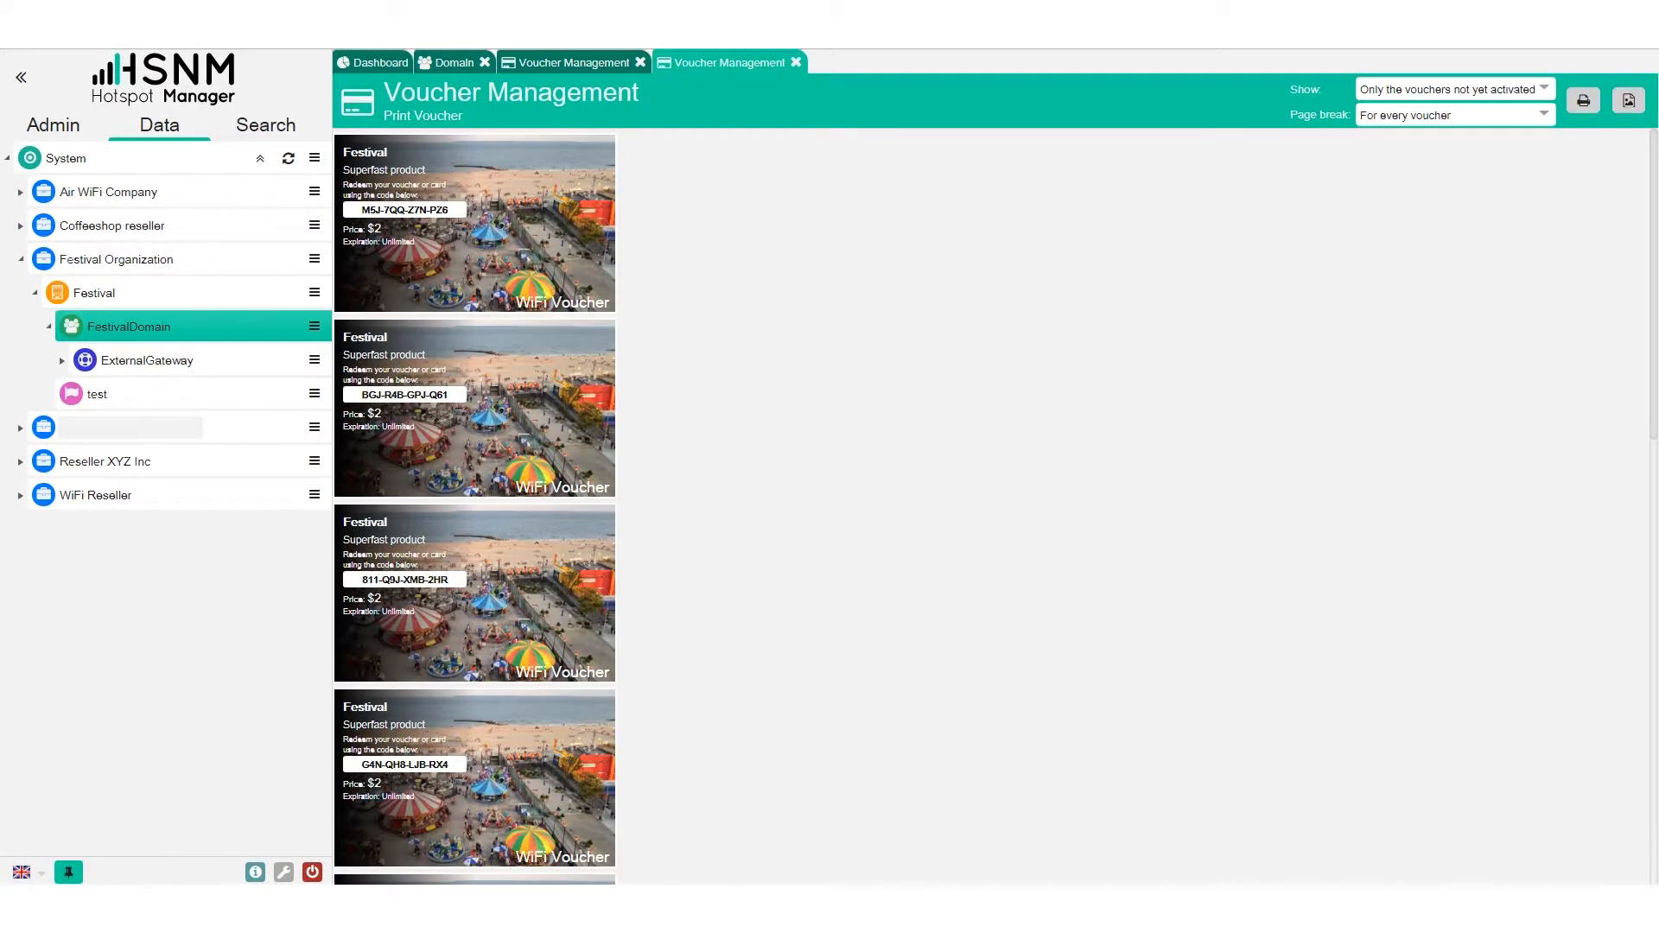
Open Card Management for FestivalDomain
left_click(315, 327)
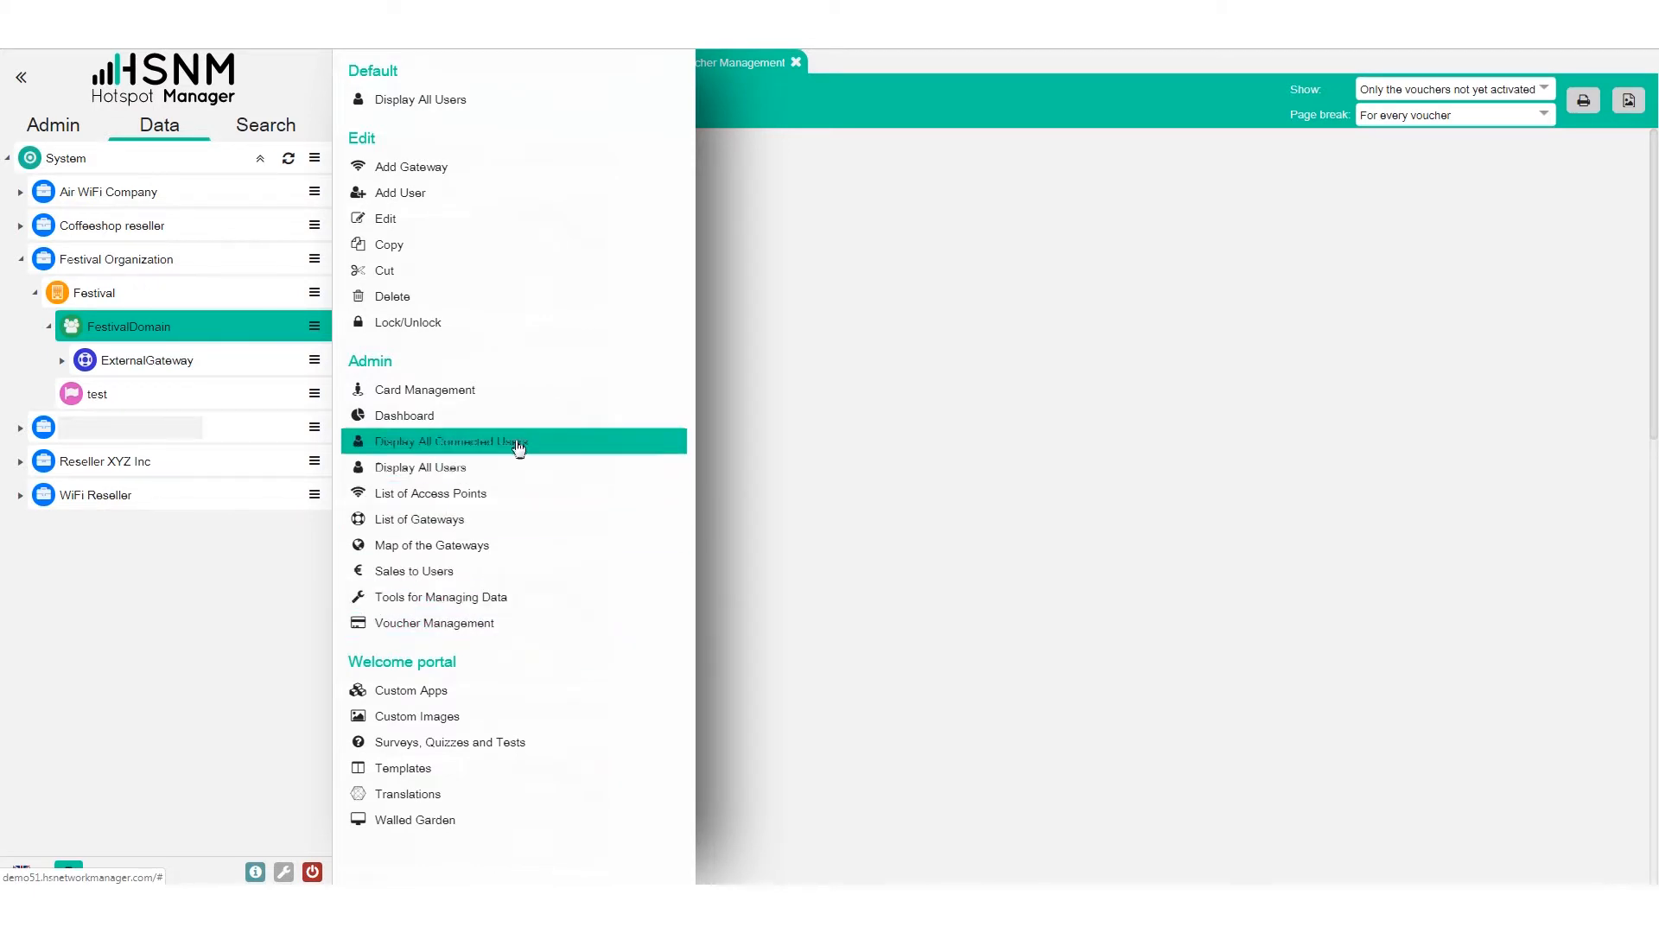
left_click(536, 396)
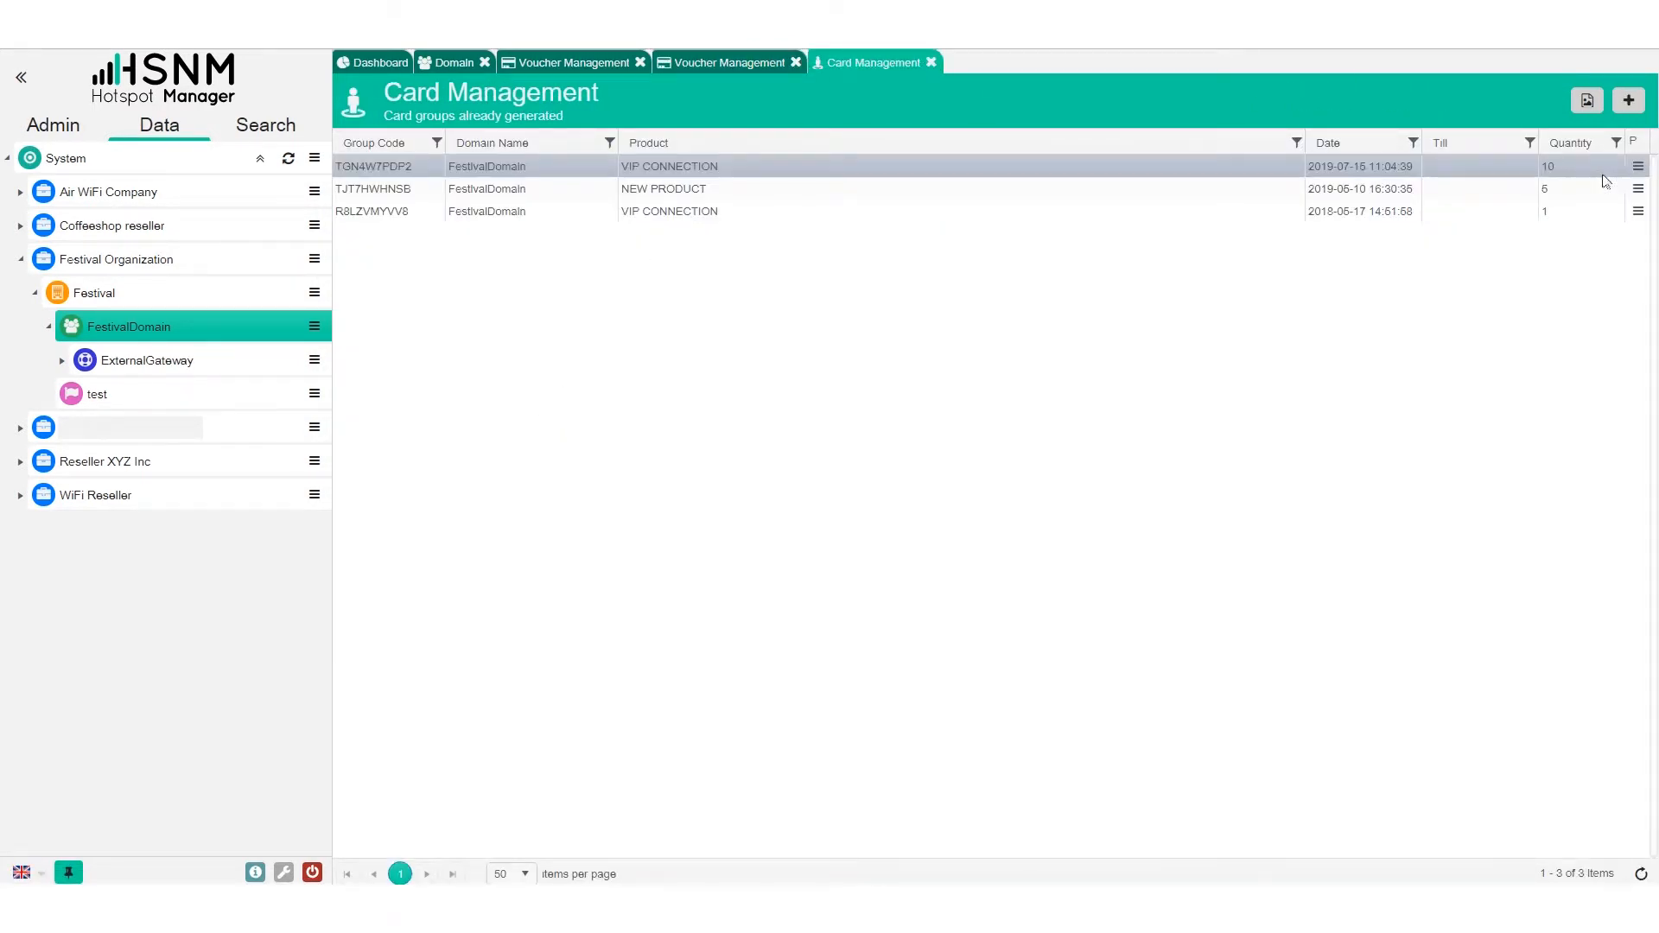
Open the printable cards of the newest VIP CONNECTION group, highlight the first card's credentials and view the BBQ Festival welcome portal's login page
left_click(1638, 166)
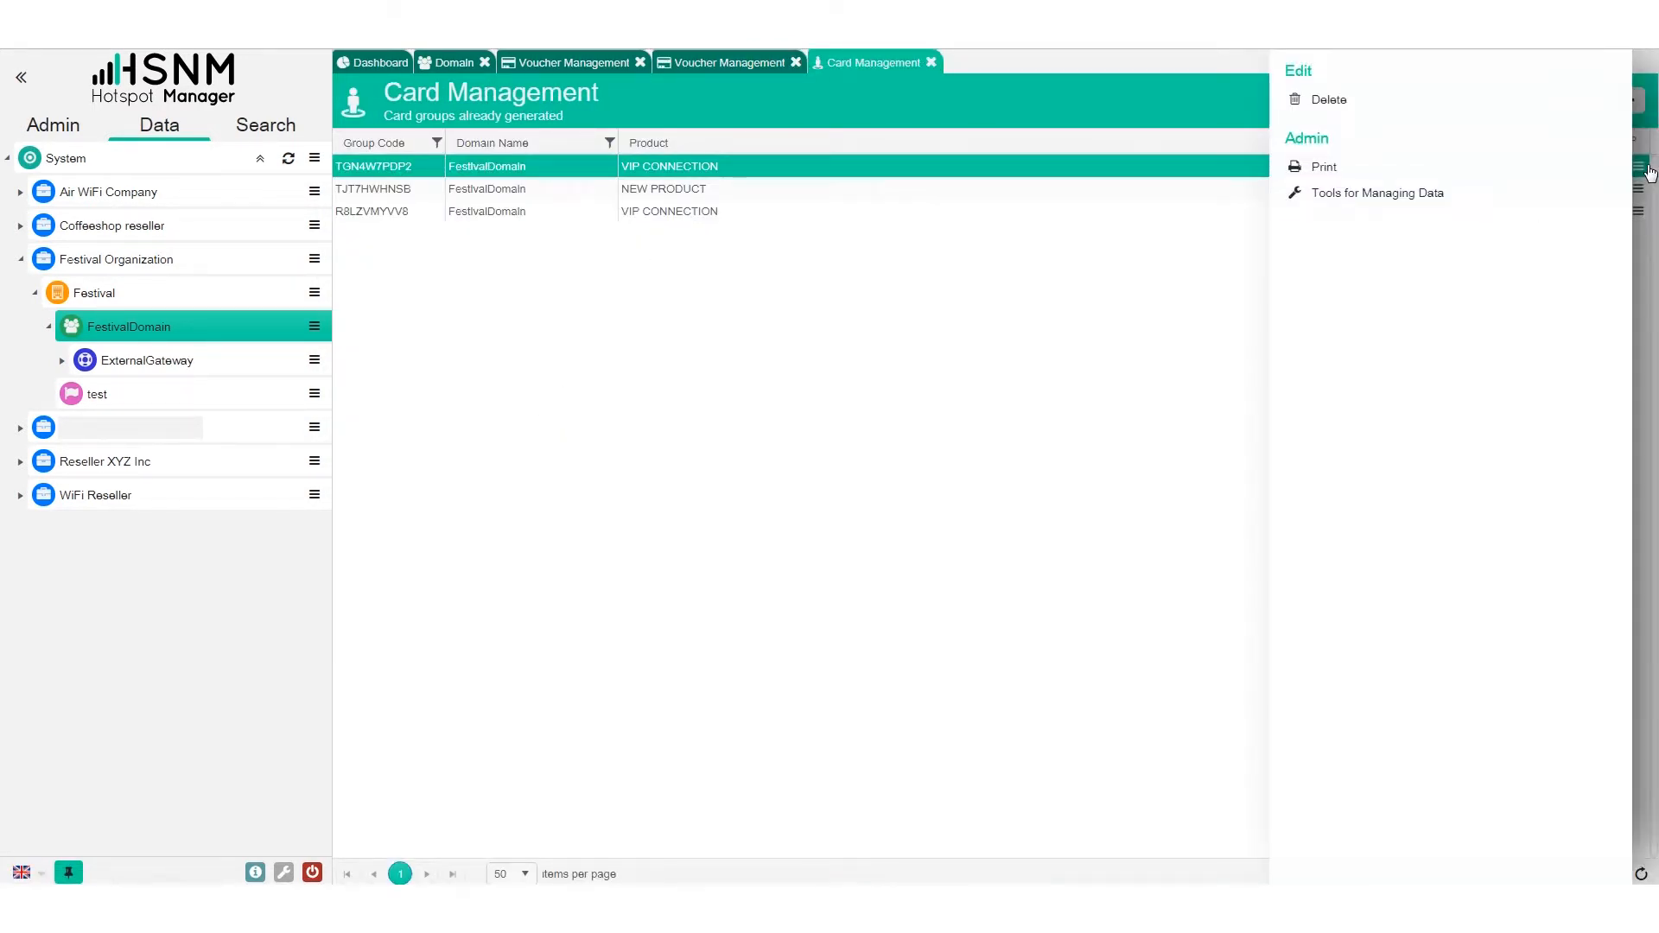
left_click(1424, 166)
double_click(430, 272)
double_click(548, 275)
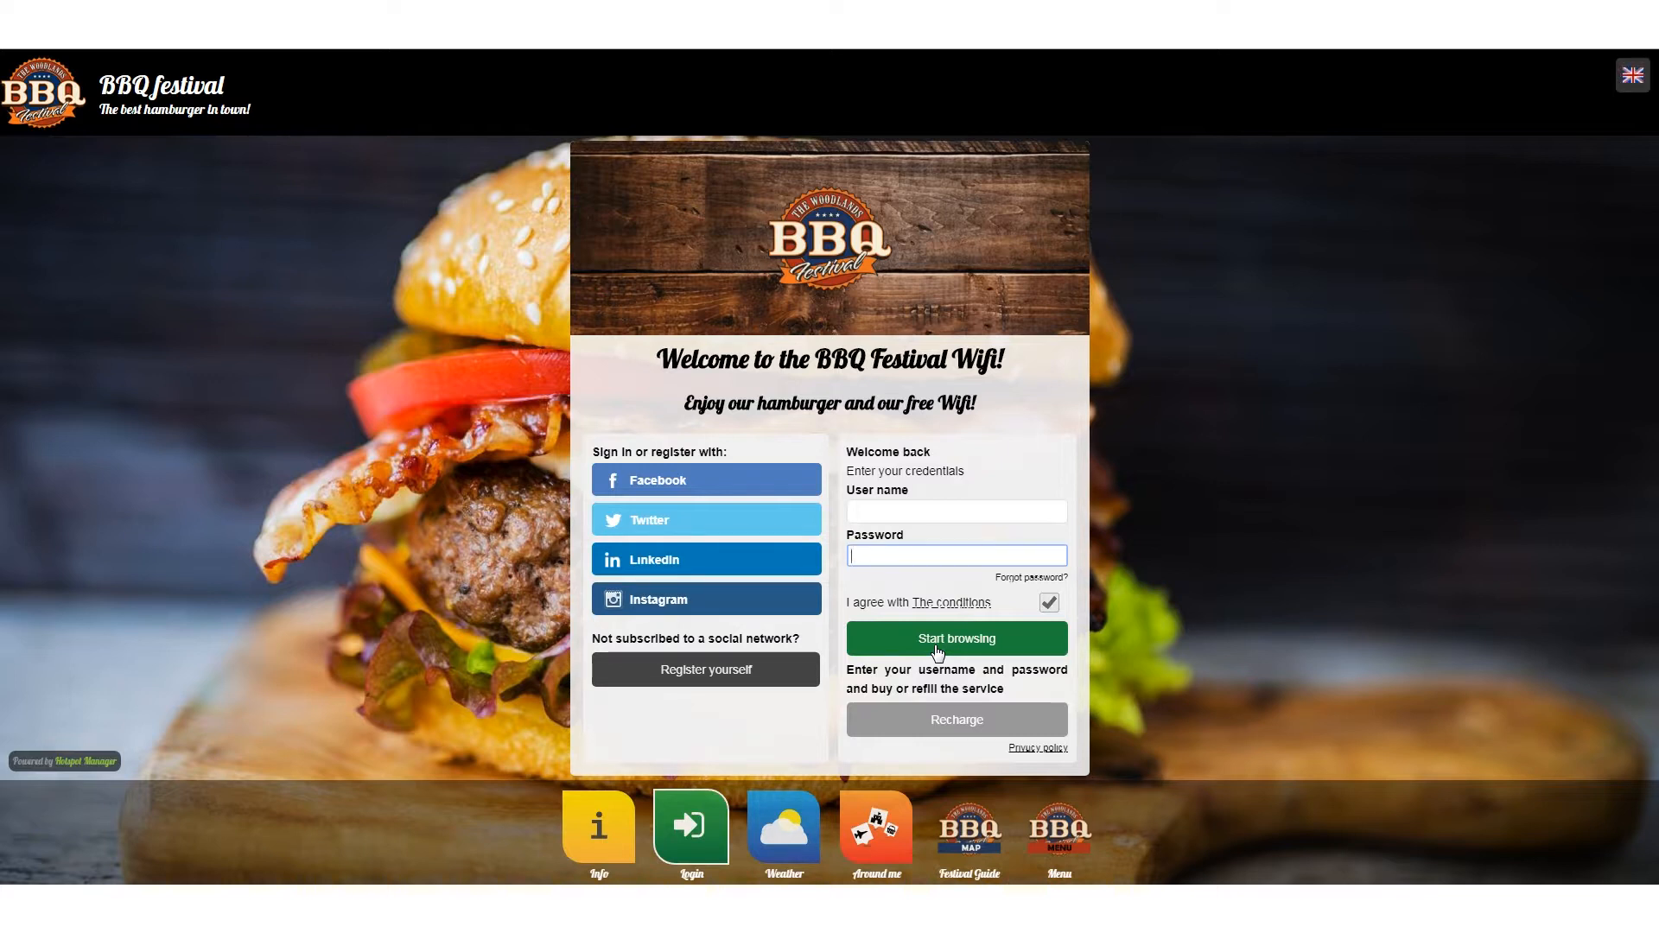
left_click(740, 670)
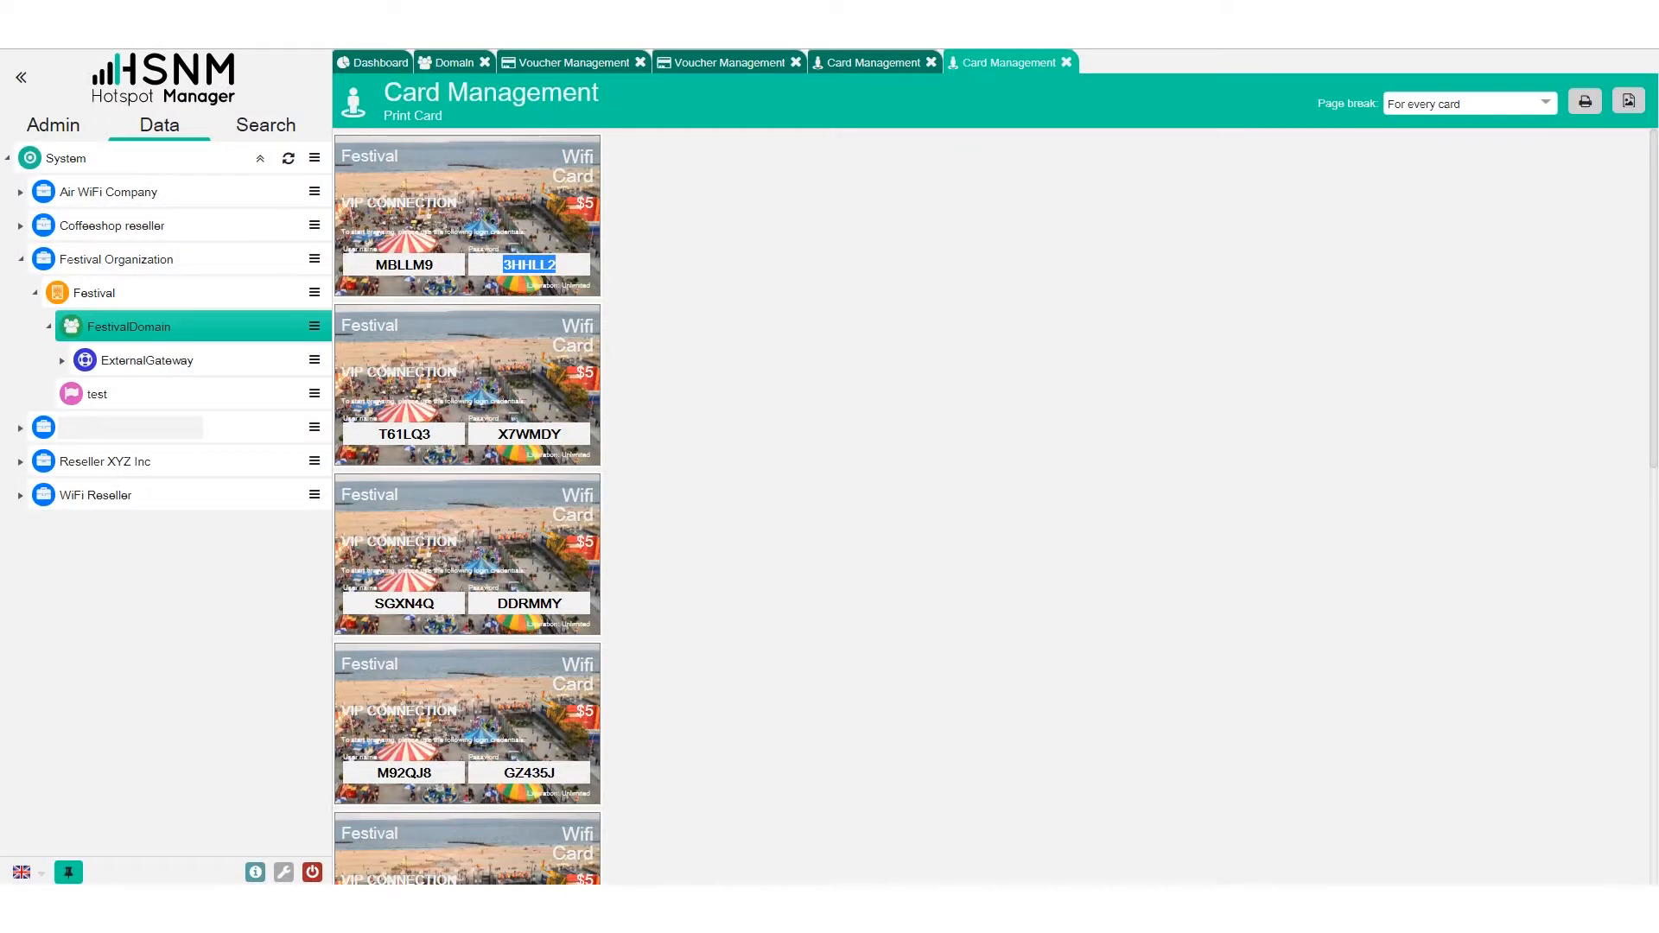
Close the open Card Management, Voucher Management and Domain pages
left_click(1067, 62)
left_click(931, 62)
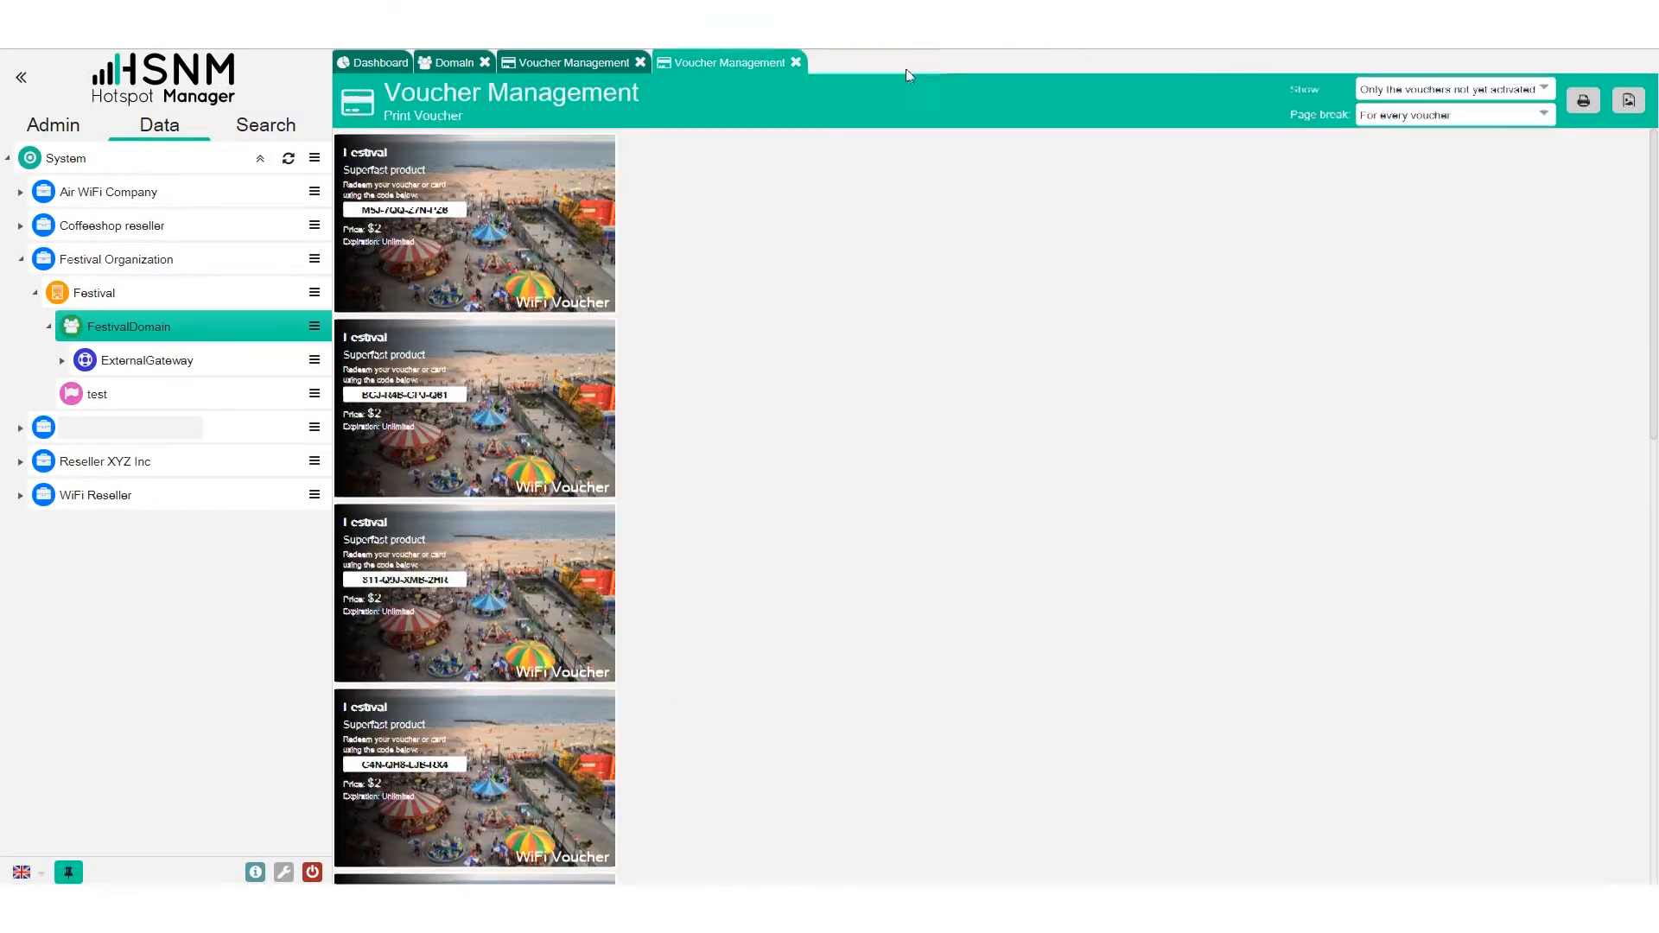
left_click(794, 64)
left_click(640, 64)
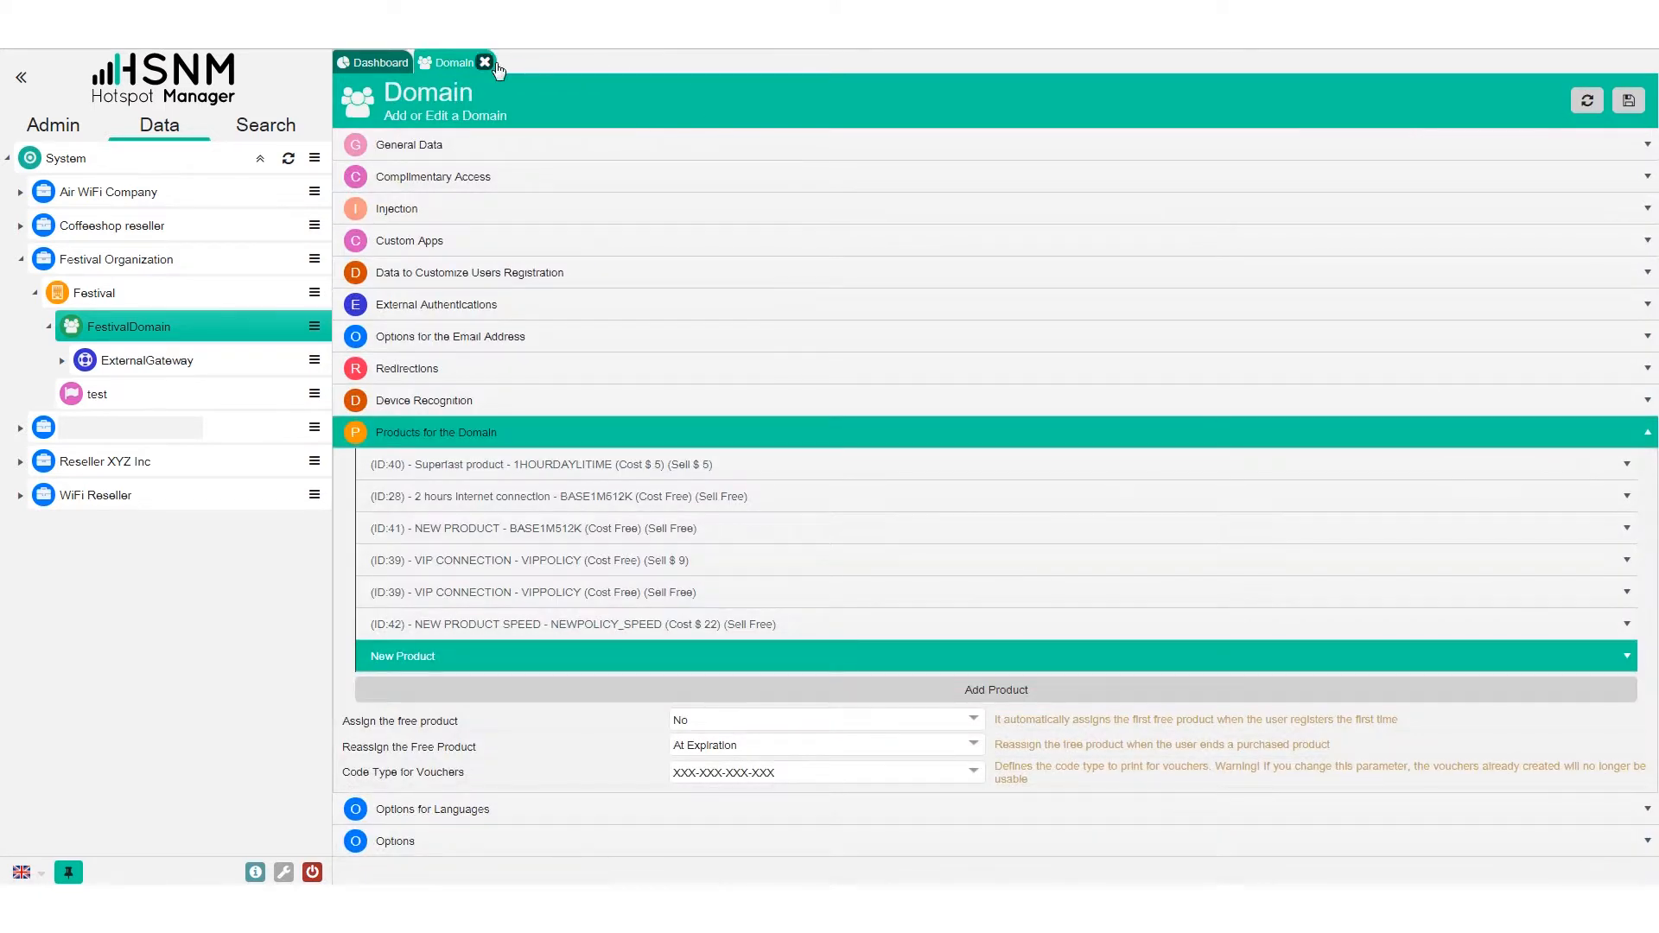
left_click(486, 63)
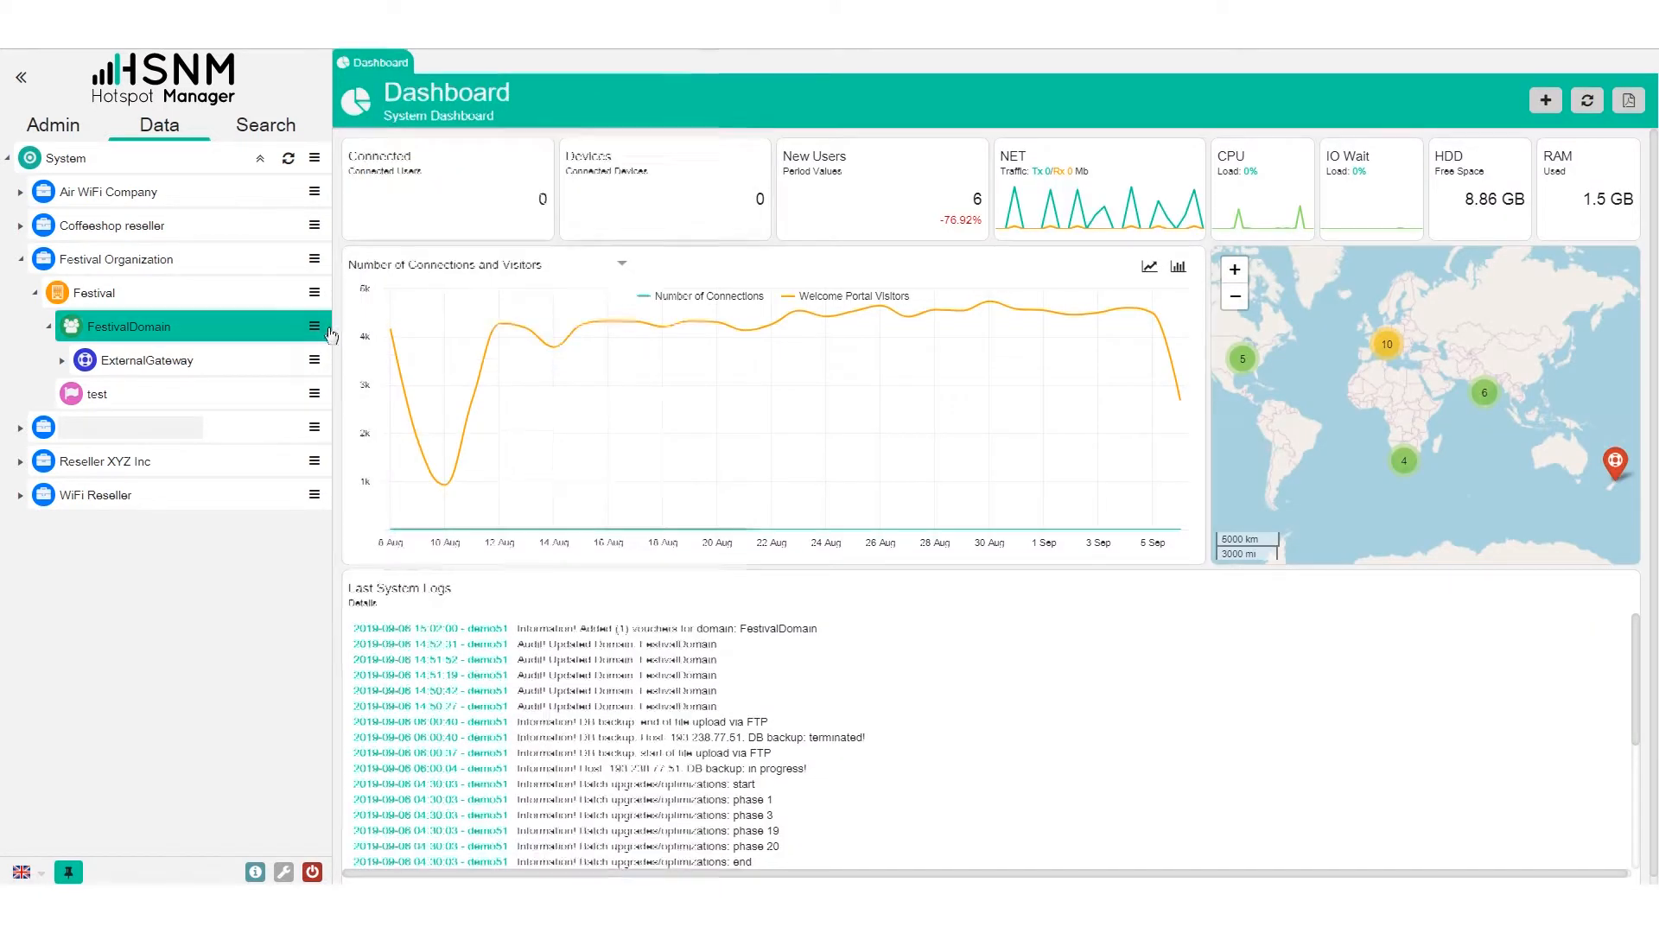
Display all users of FestivalDomain and look through the whole list
left_click(328, 330)
left_click(470, 101)
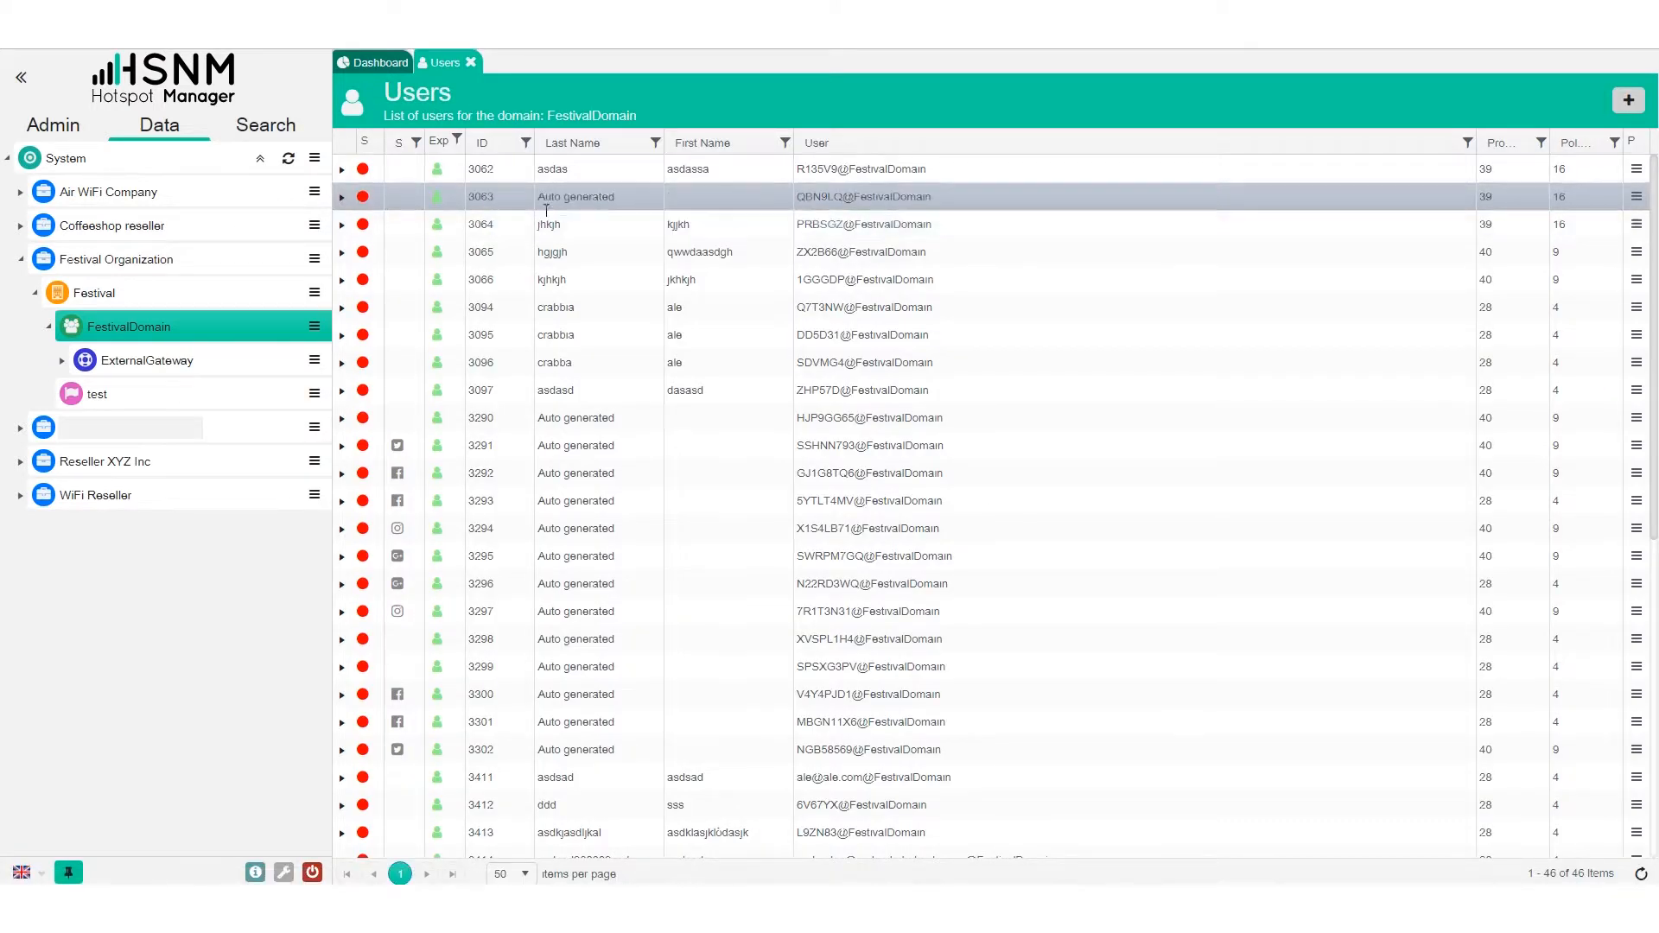
scroll(1106, 498, "down", 6)
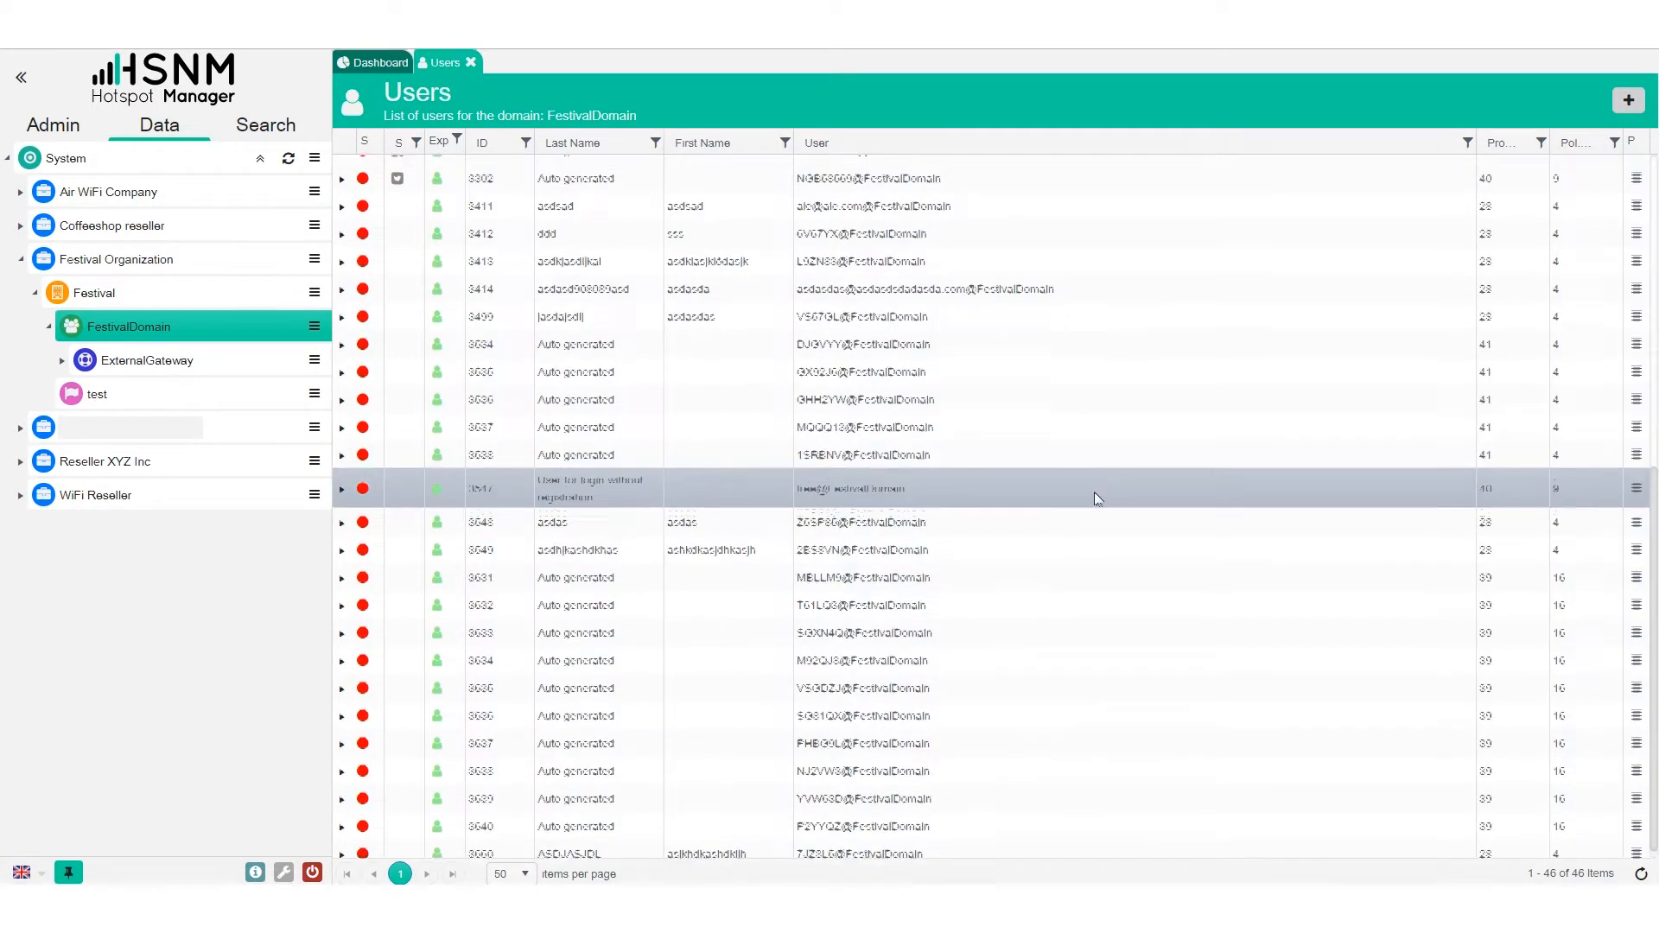
scroll(1106, 497, "up", 6)
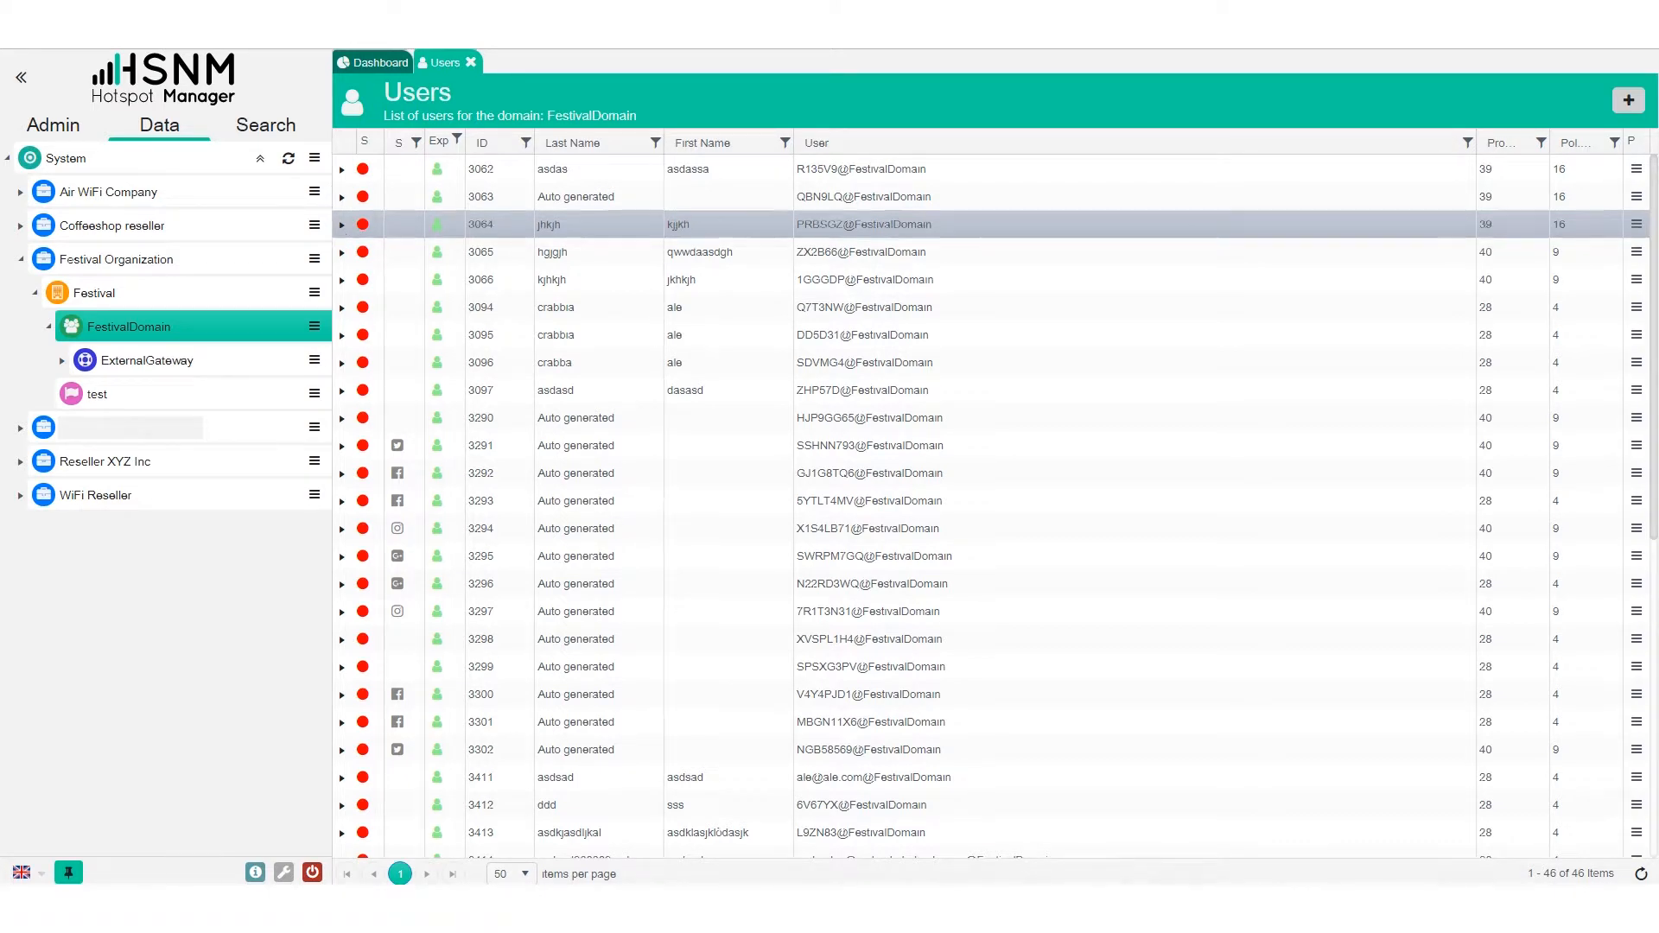
View the dashboard of the first listed FestivalDomain user and close it again
left_click(1636, 169)
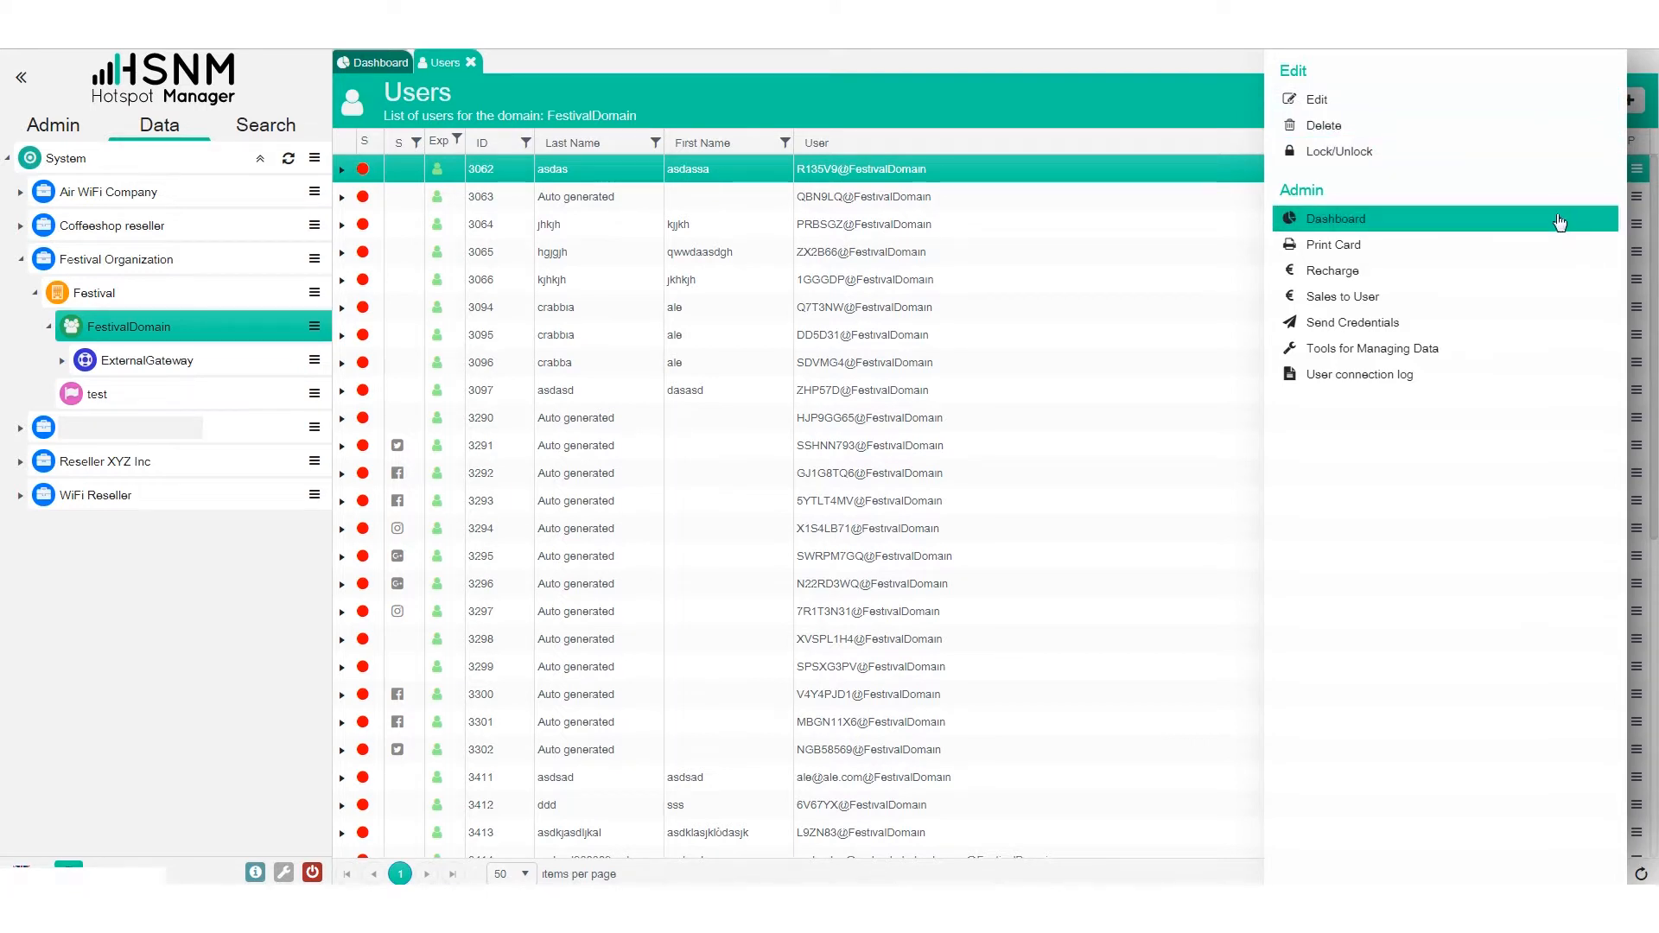
left_click(1558, 220)
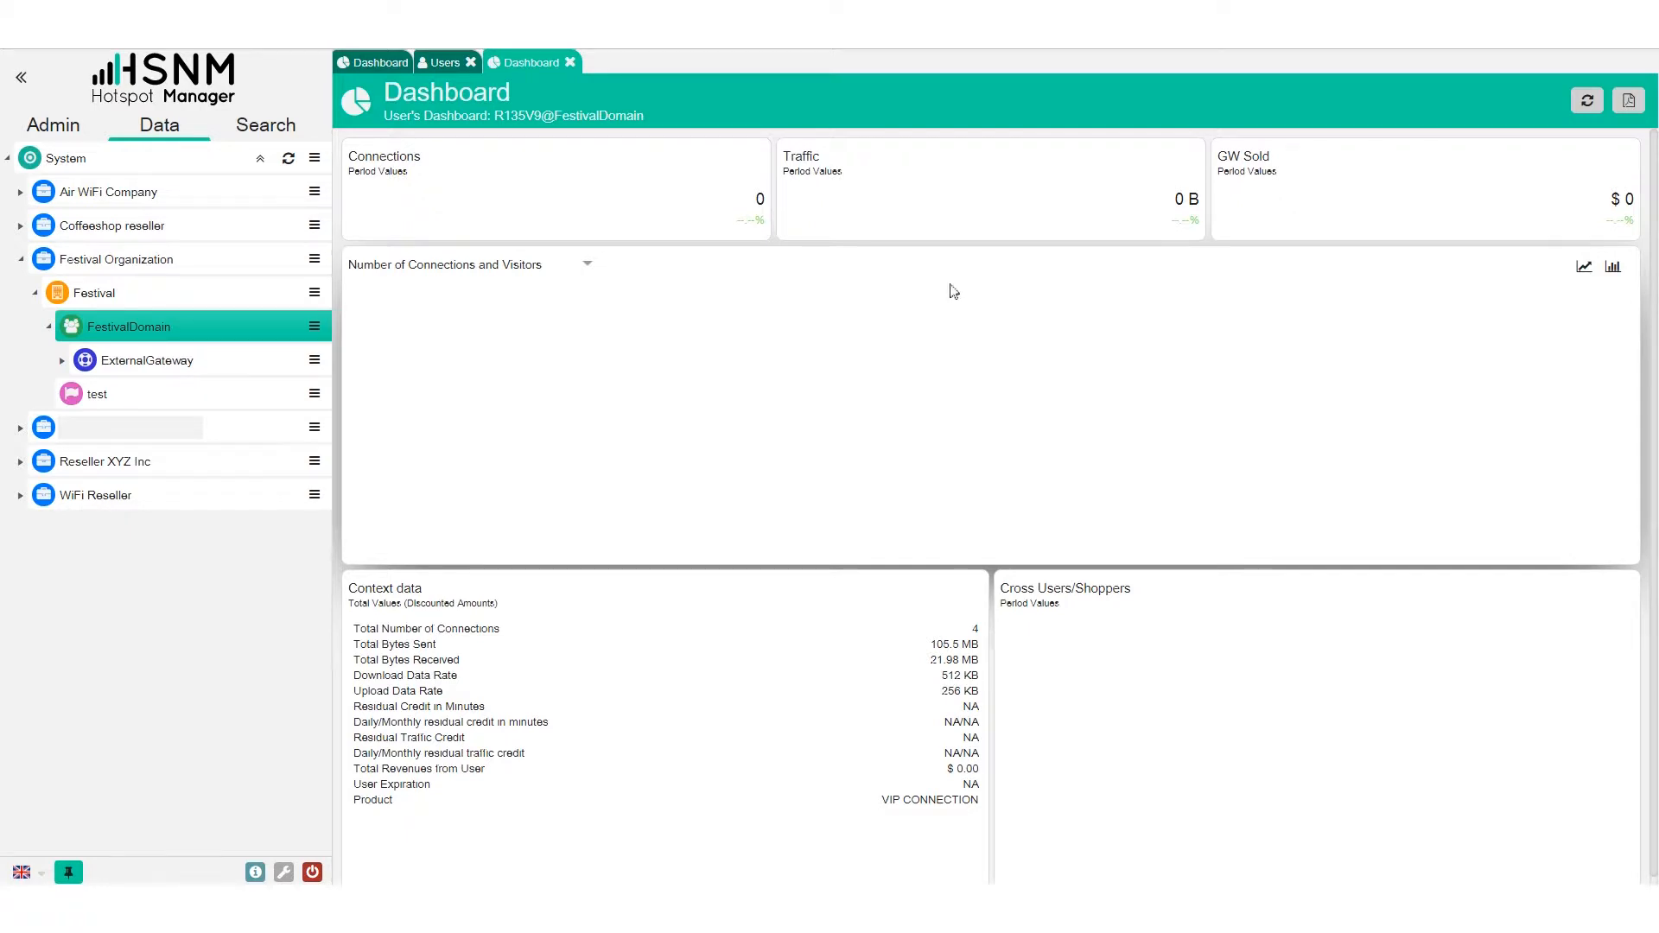
left_click(569, 62)
View the dashboard of the auto-generated user with ID 3640, check its available chart types and close it
scroll(1158, 713, "down", 5)
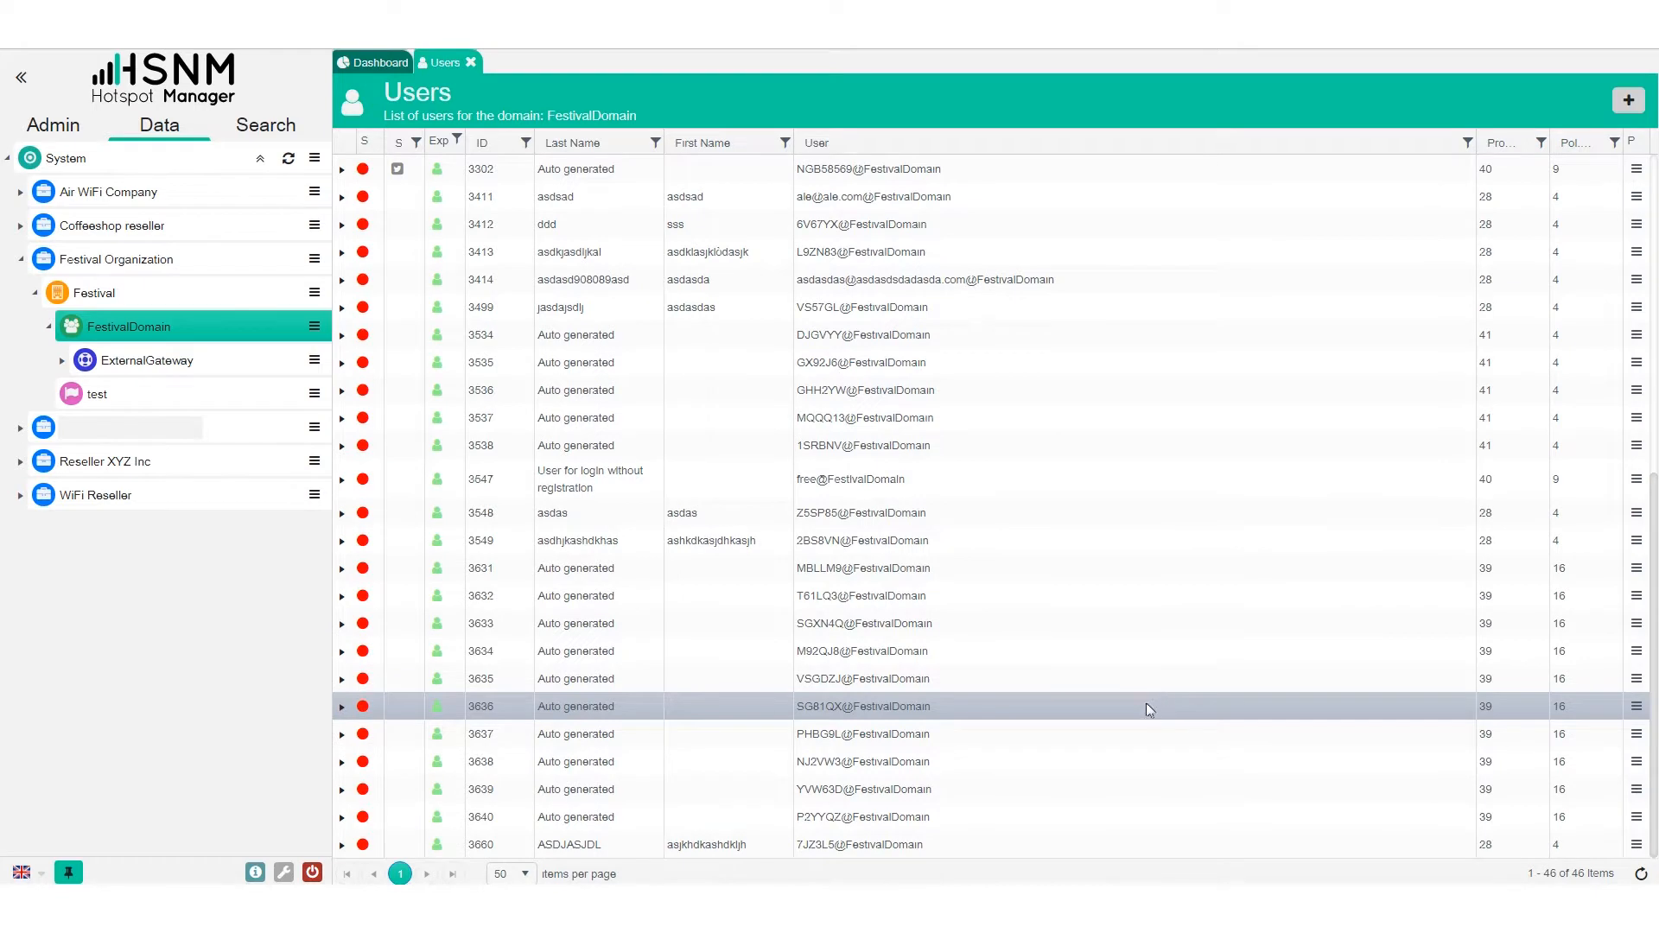
left_click(1636, 817)
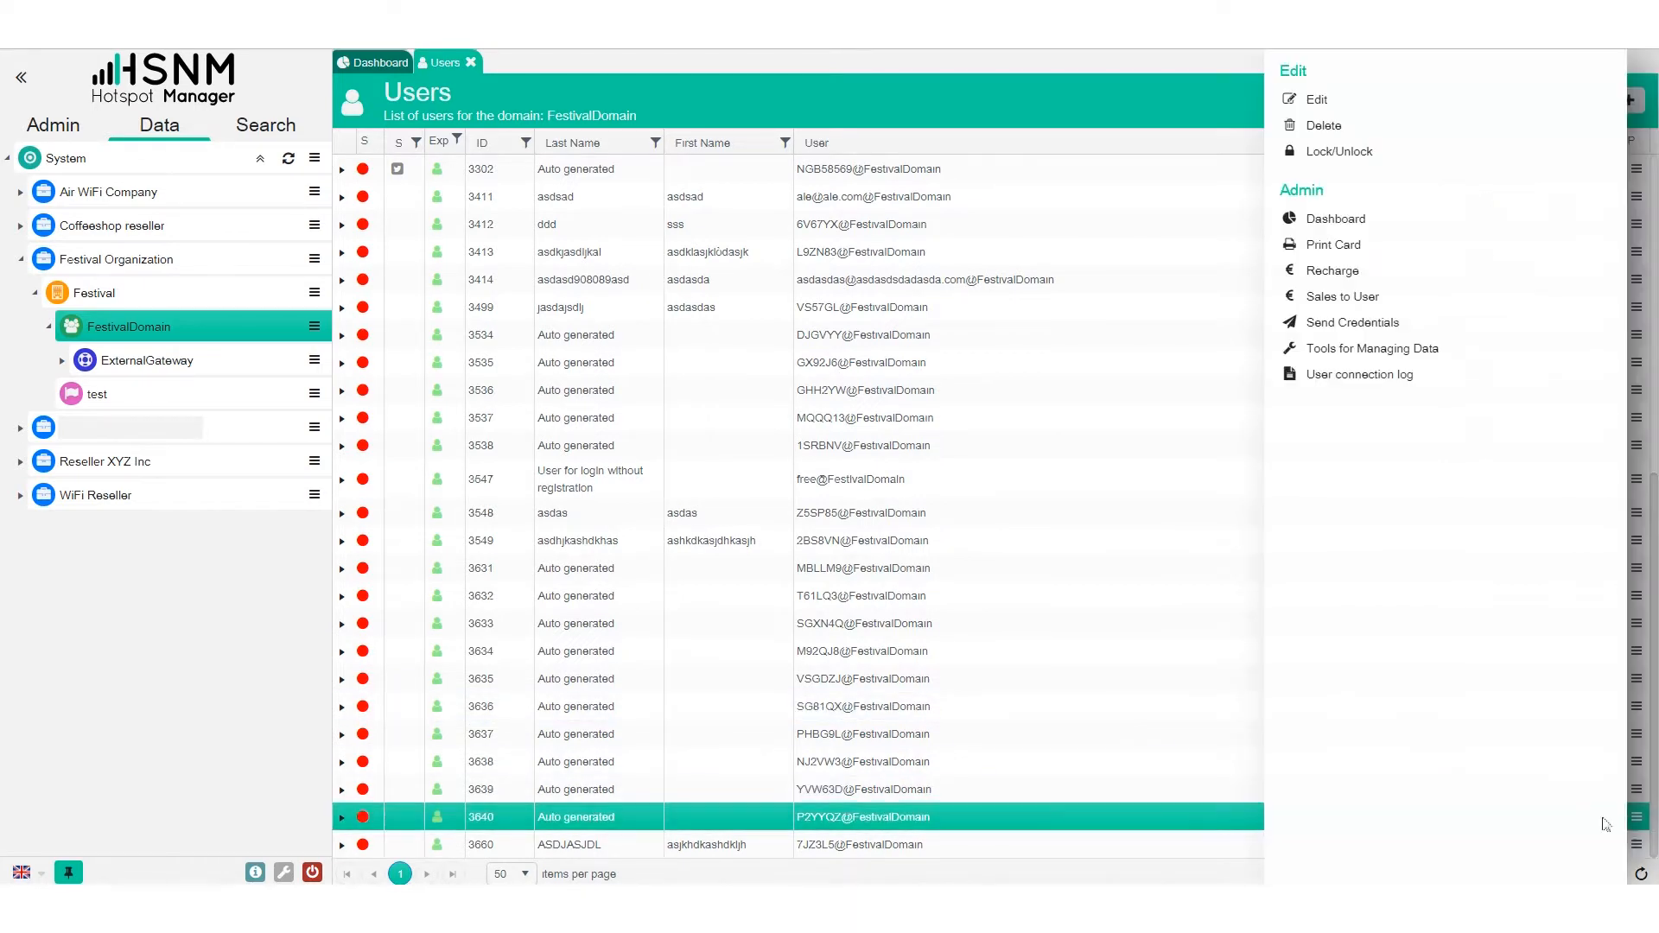
left_click(1407, 216)
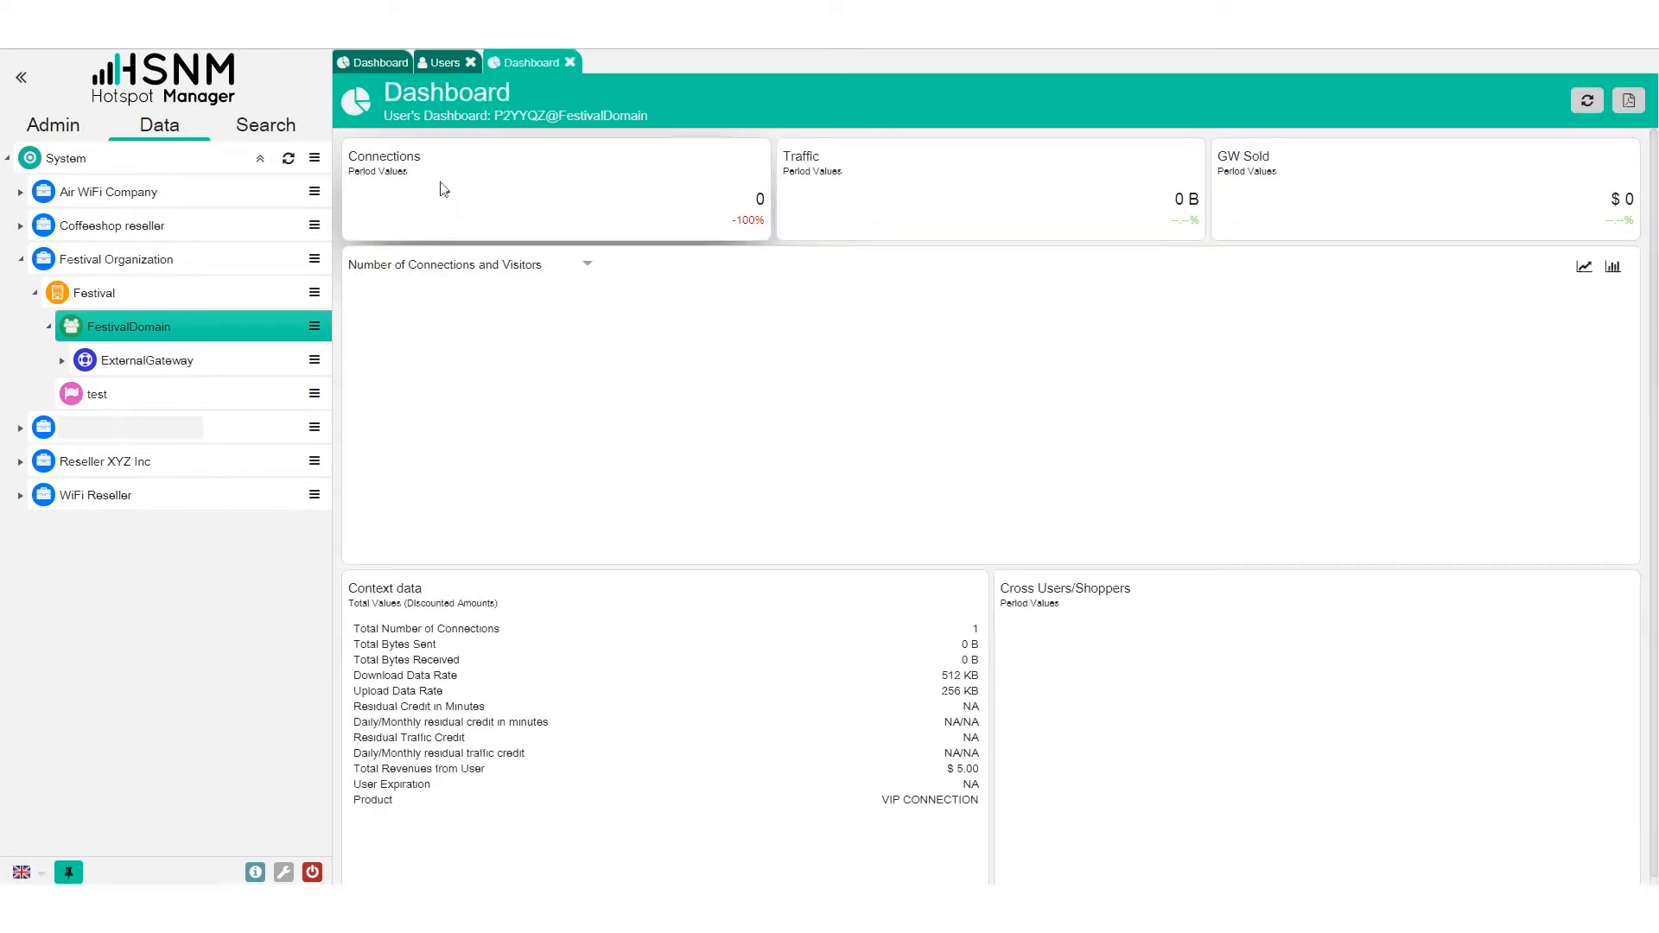
scroll(846, 388, "down", 1)
scroll(849, 387, "up", 1)
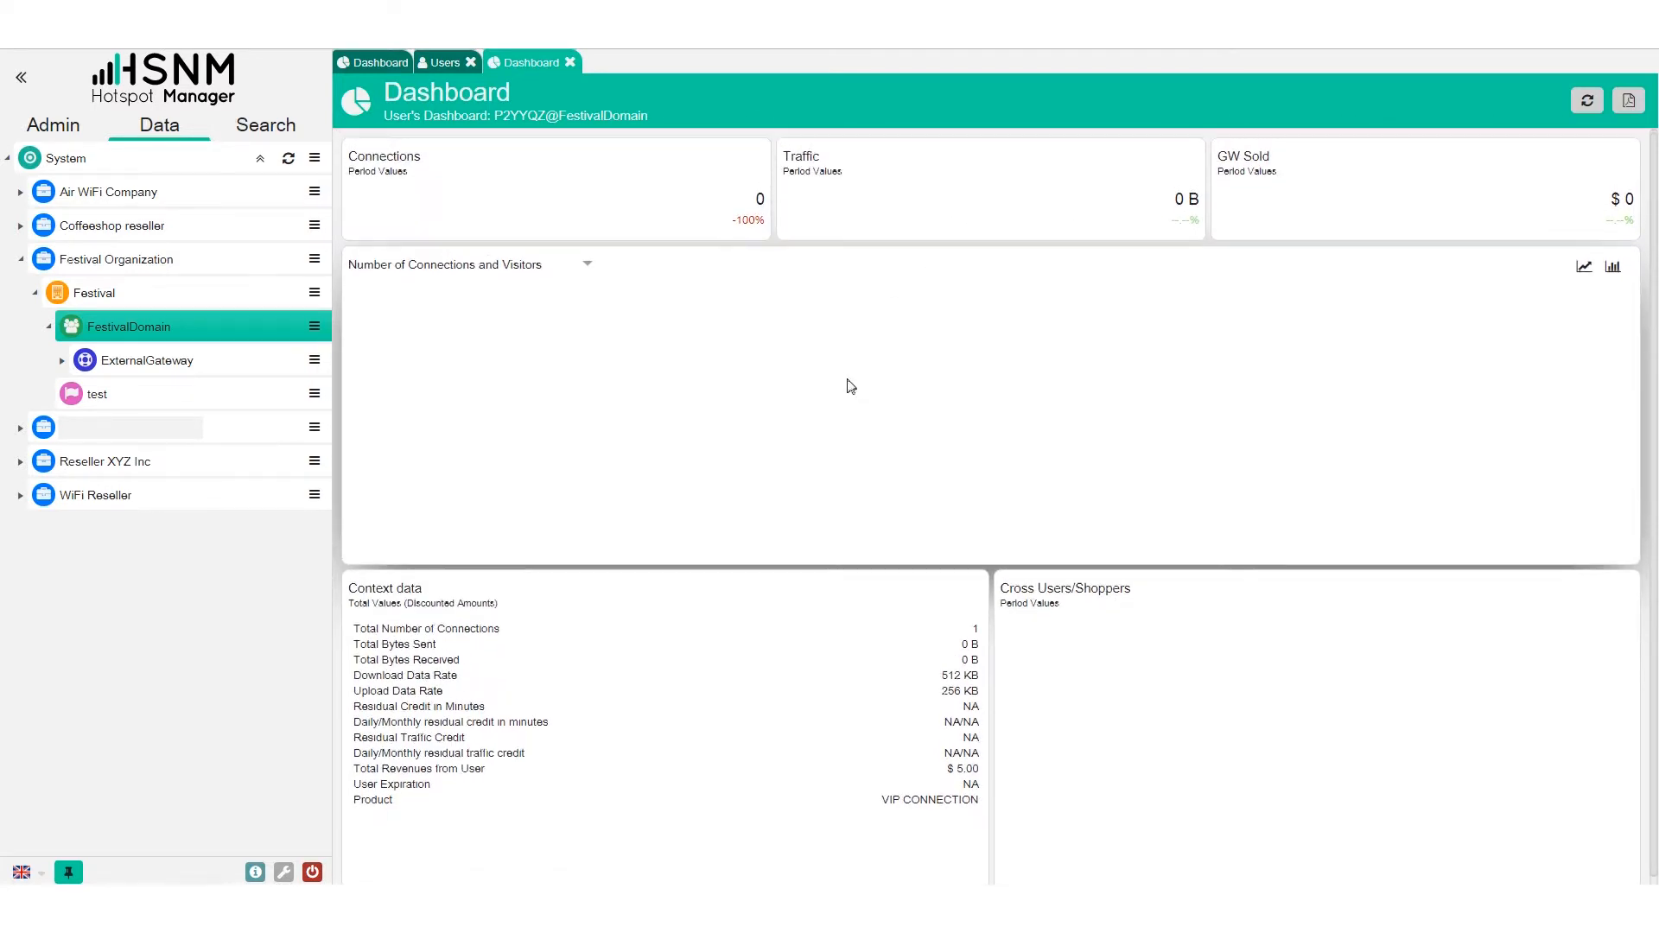
left_click(525, 265)
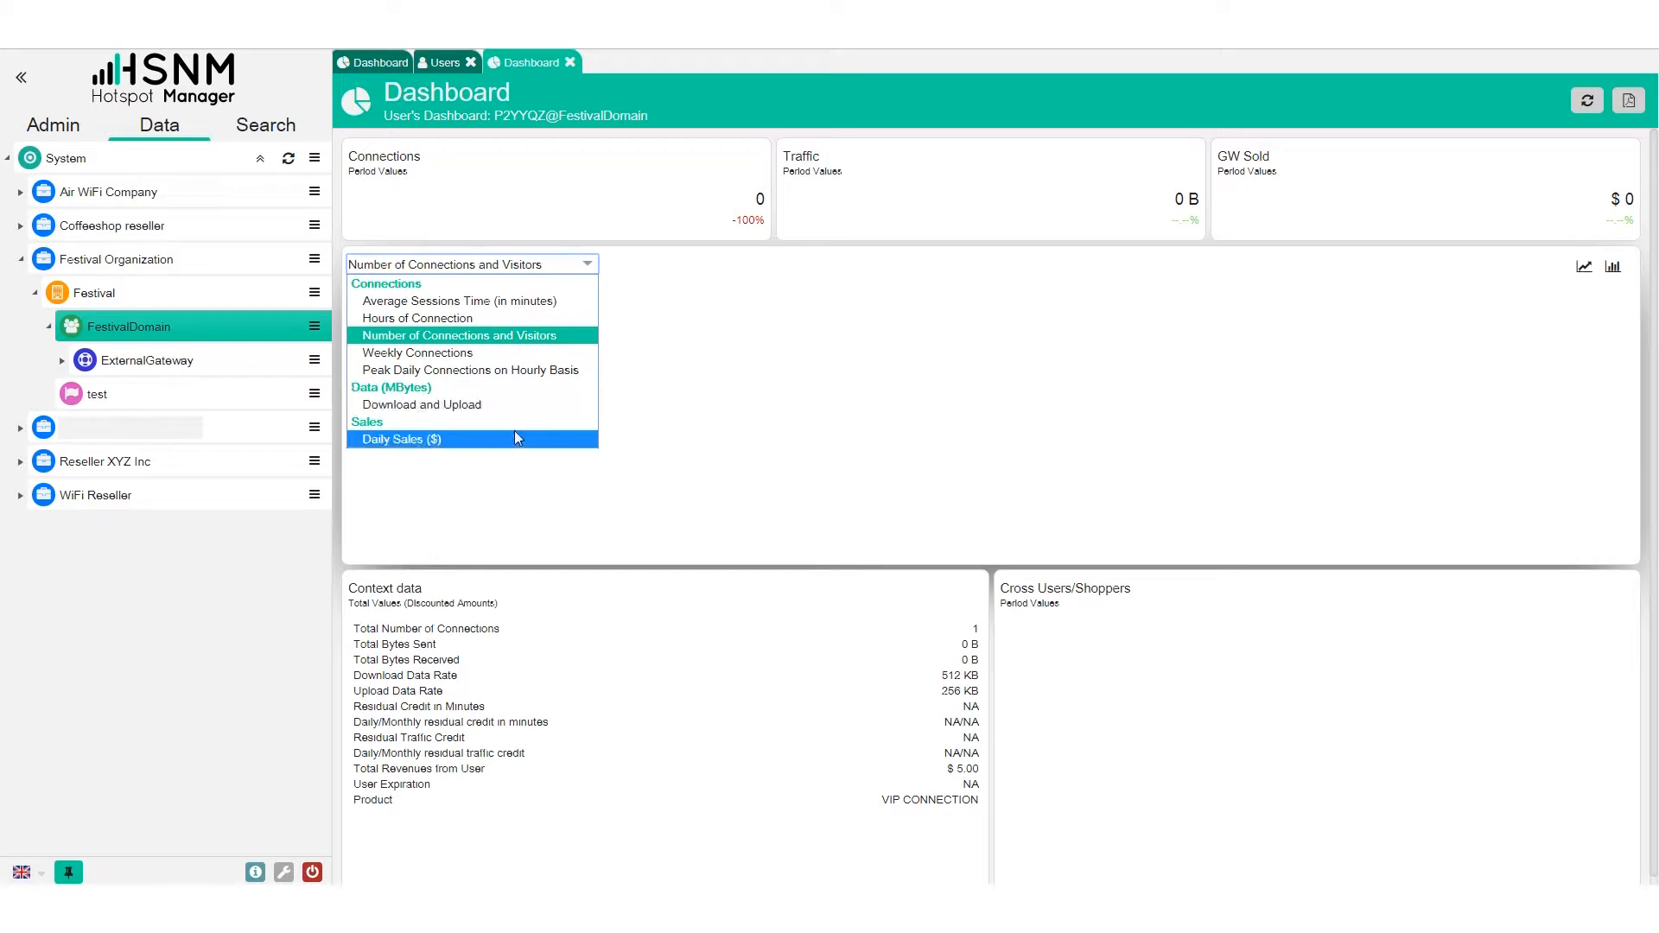
left_click(569, 62)
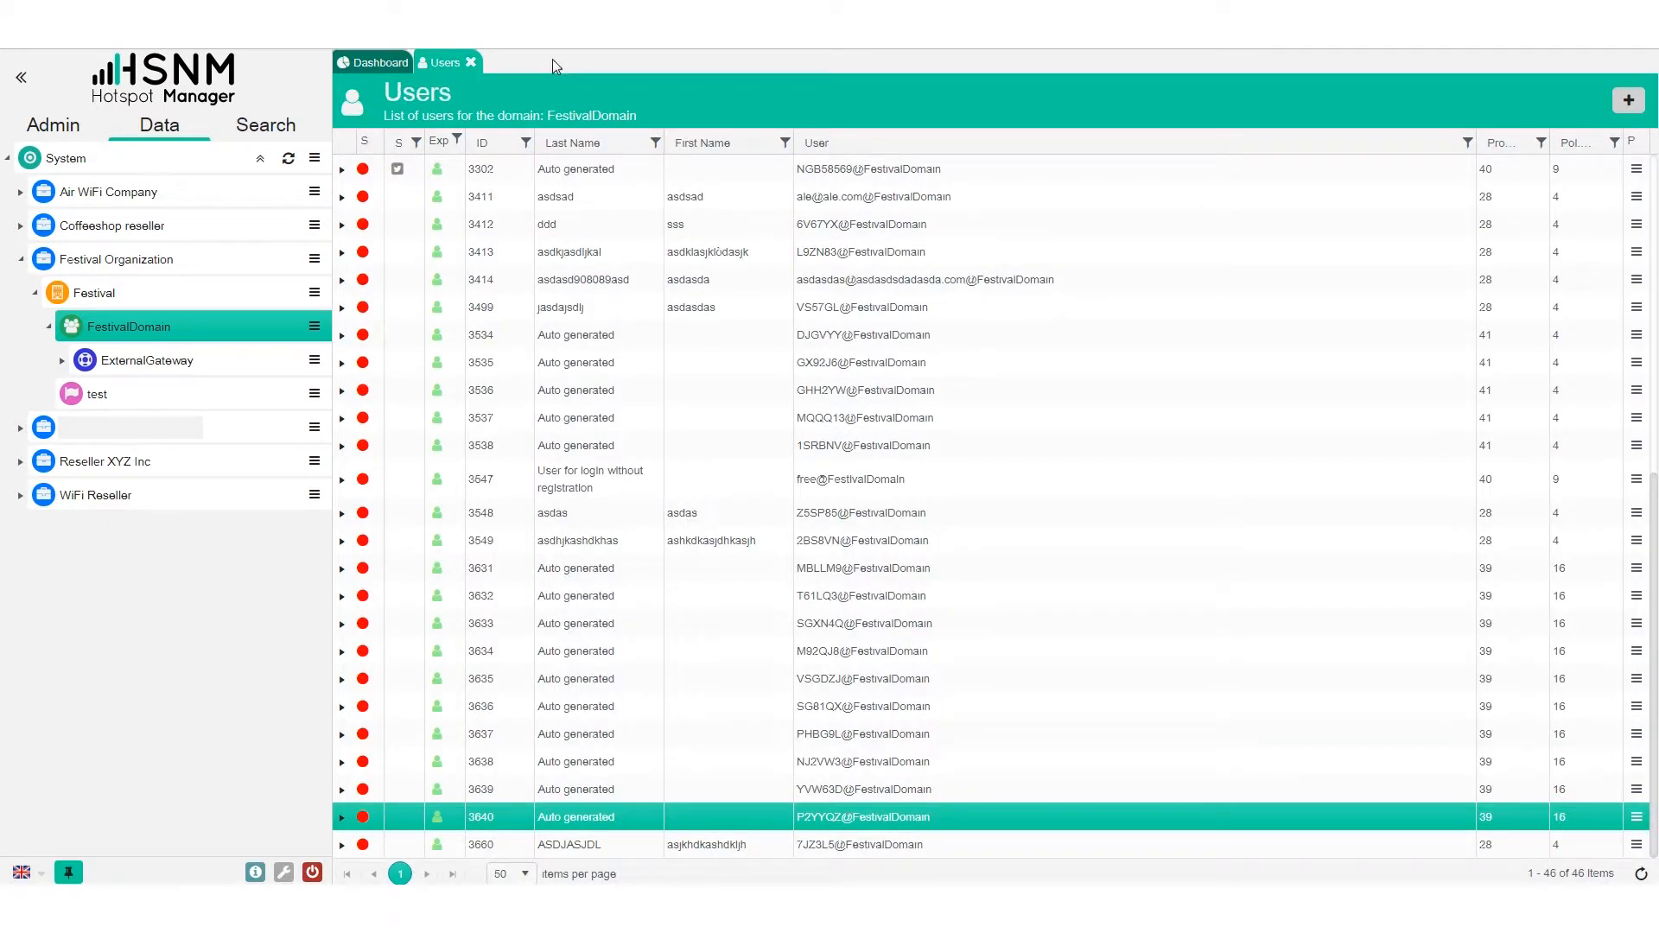
Open FestivalDomain's data management tools and add a Country Equal filter rule to the registered users export
left_click(316, 327)
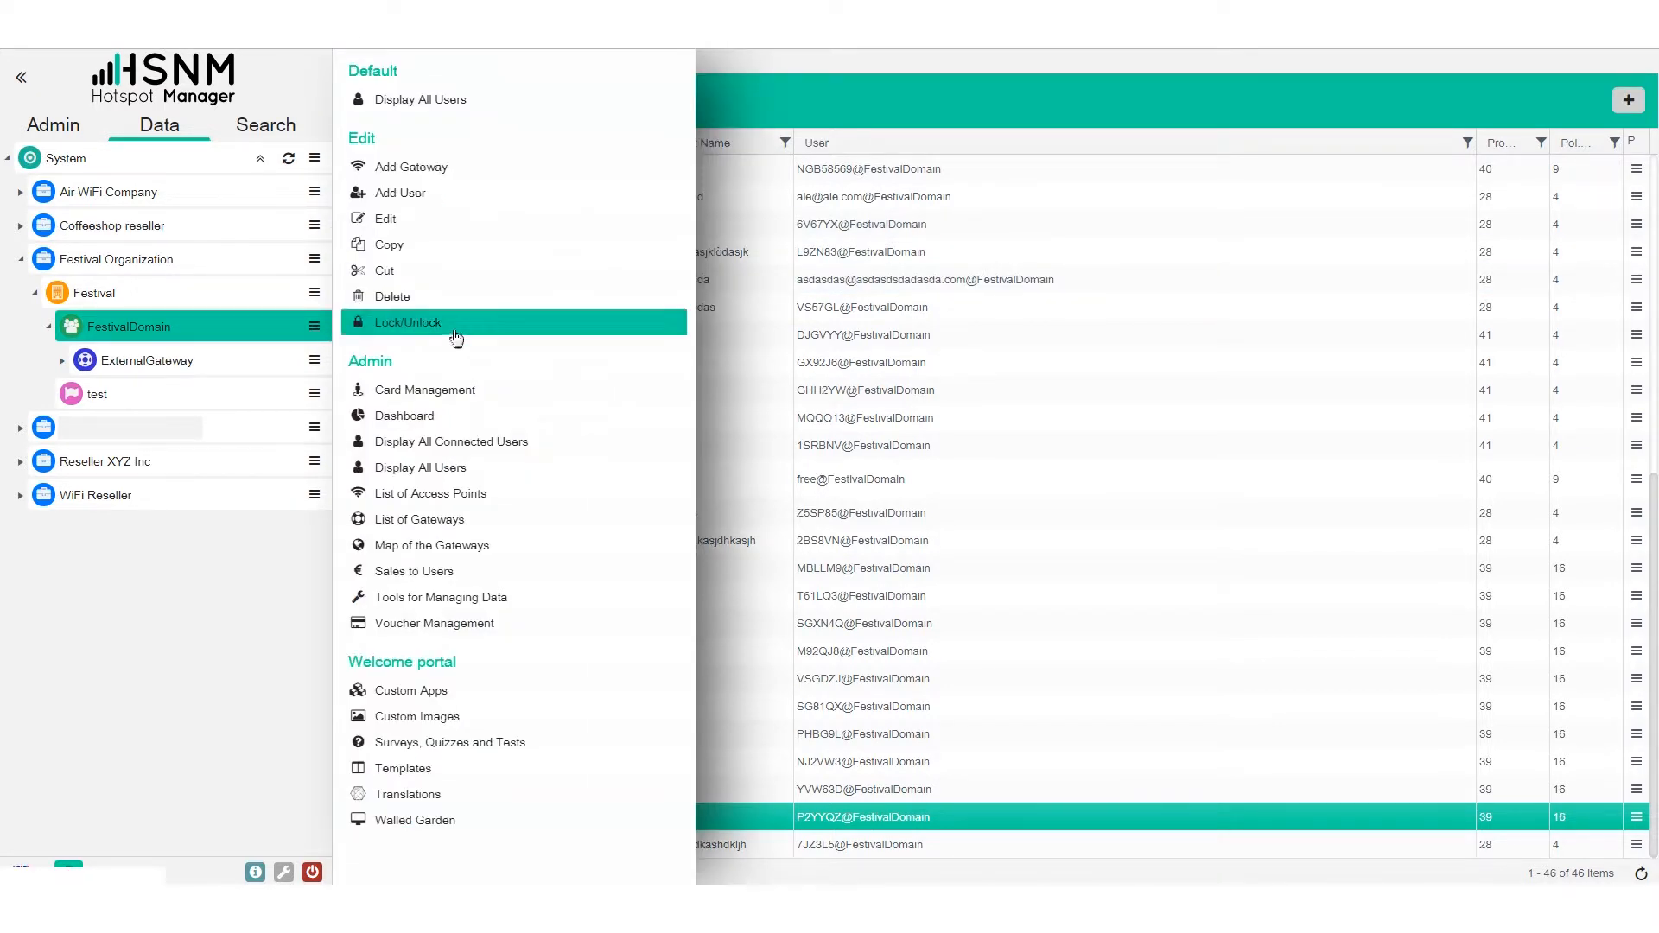
left_click(542, 600)
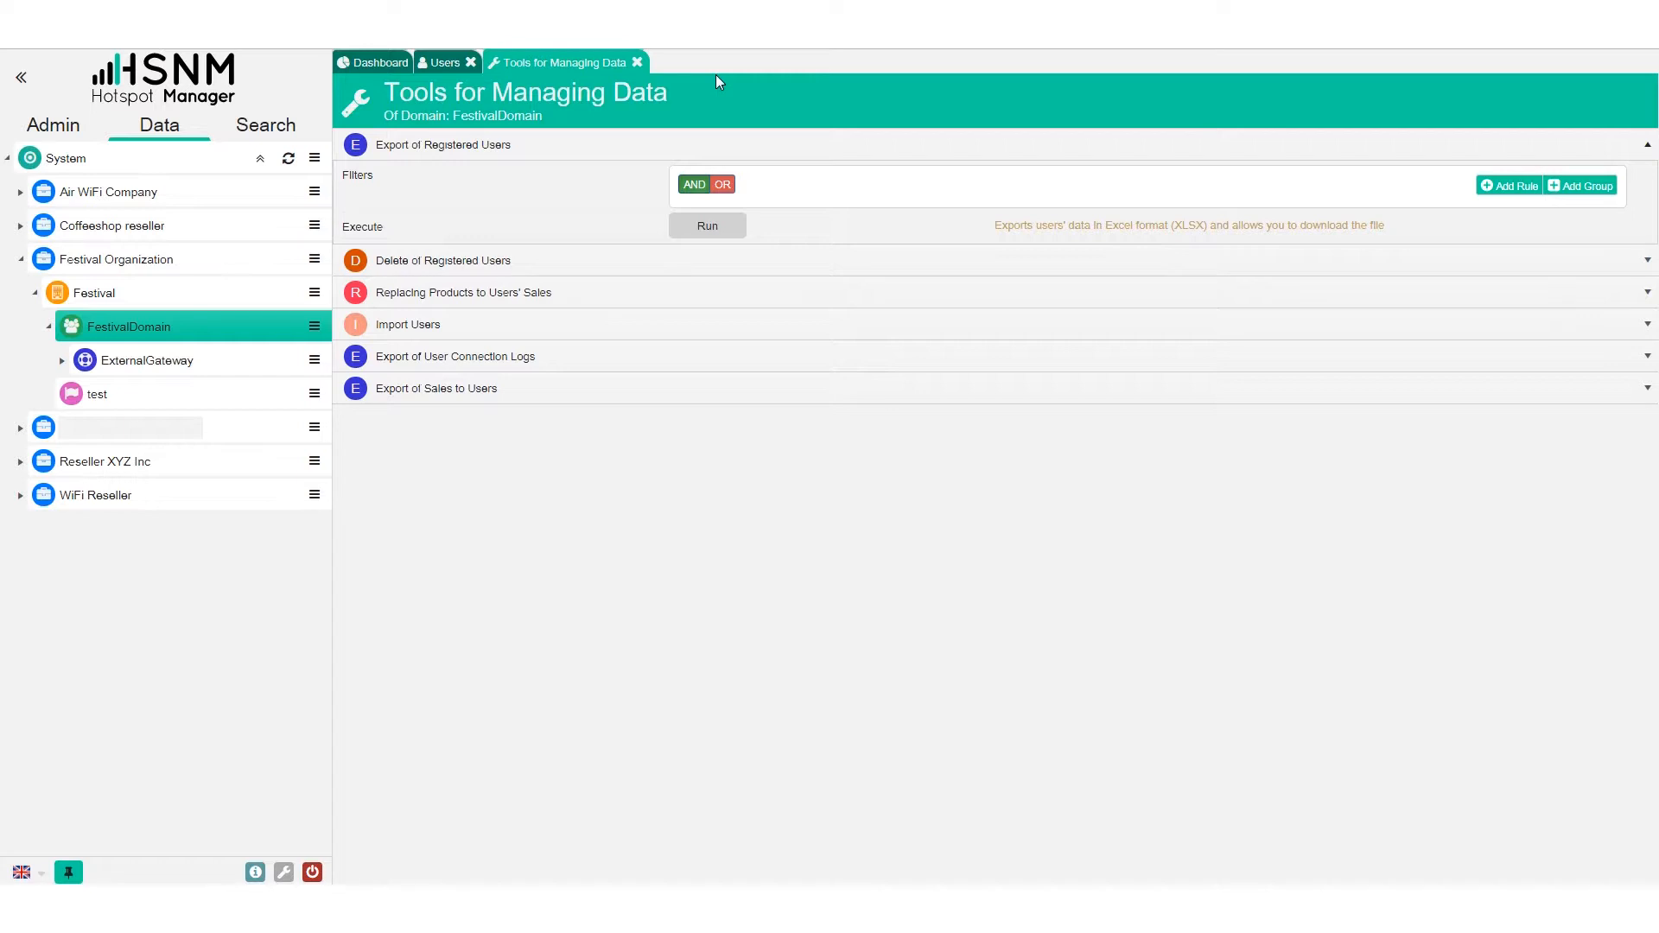
left_click(1512, 187)
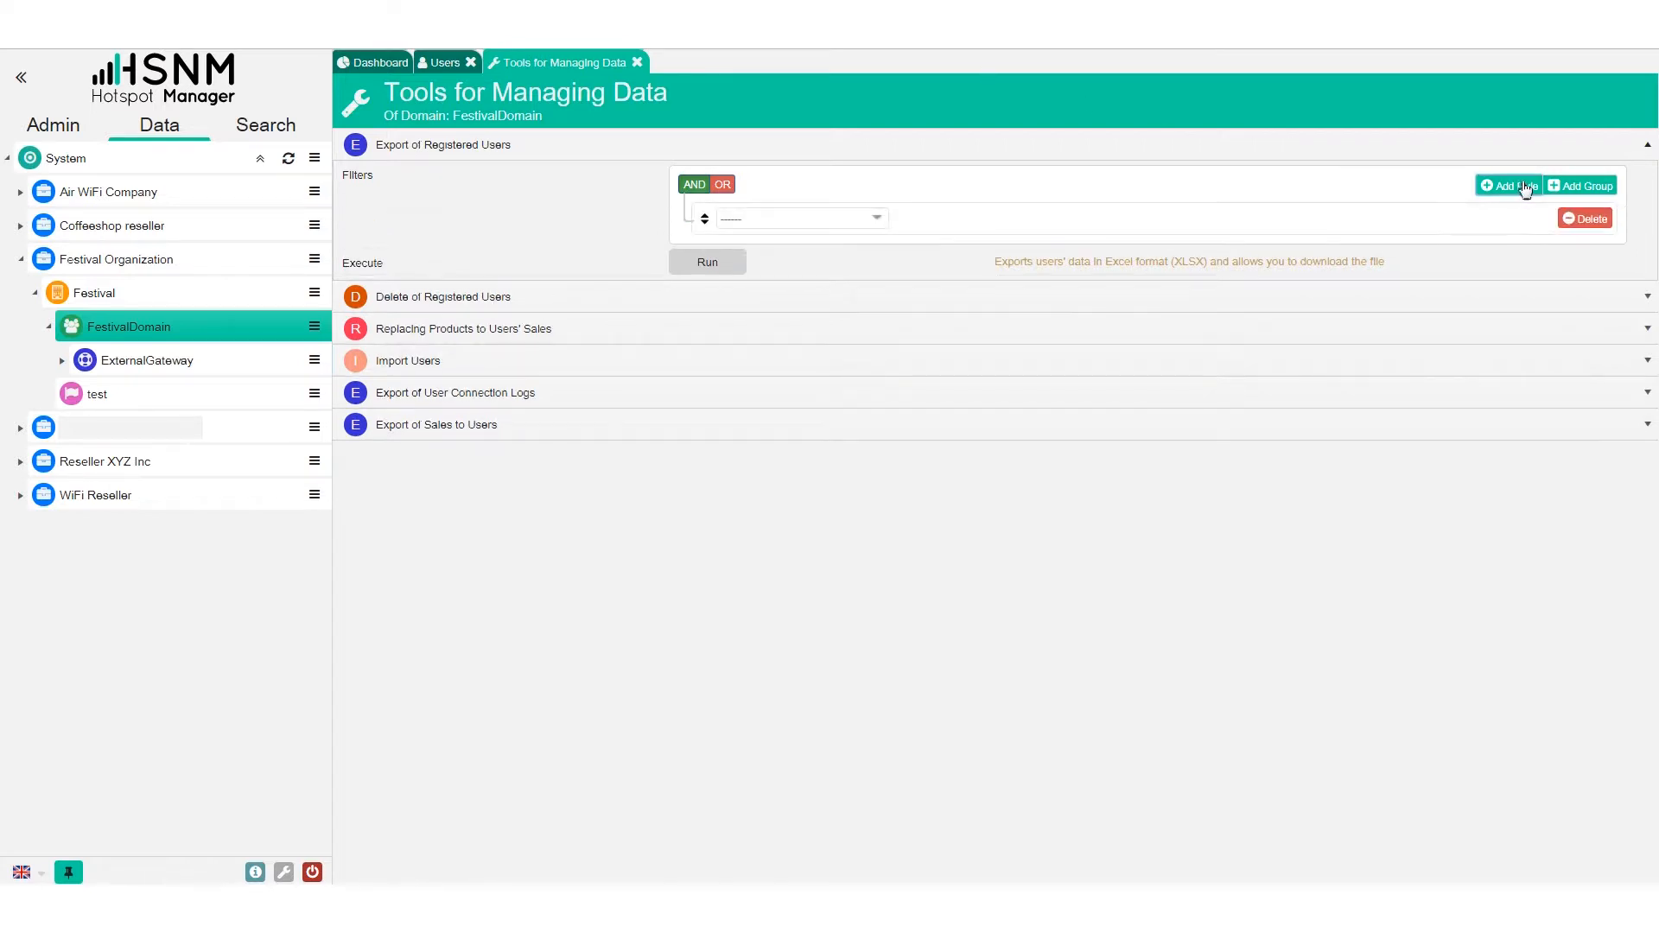
left_click(850, 219)
left_click(848, 281)
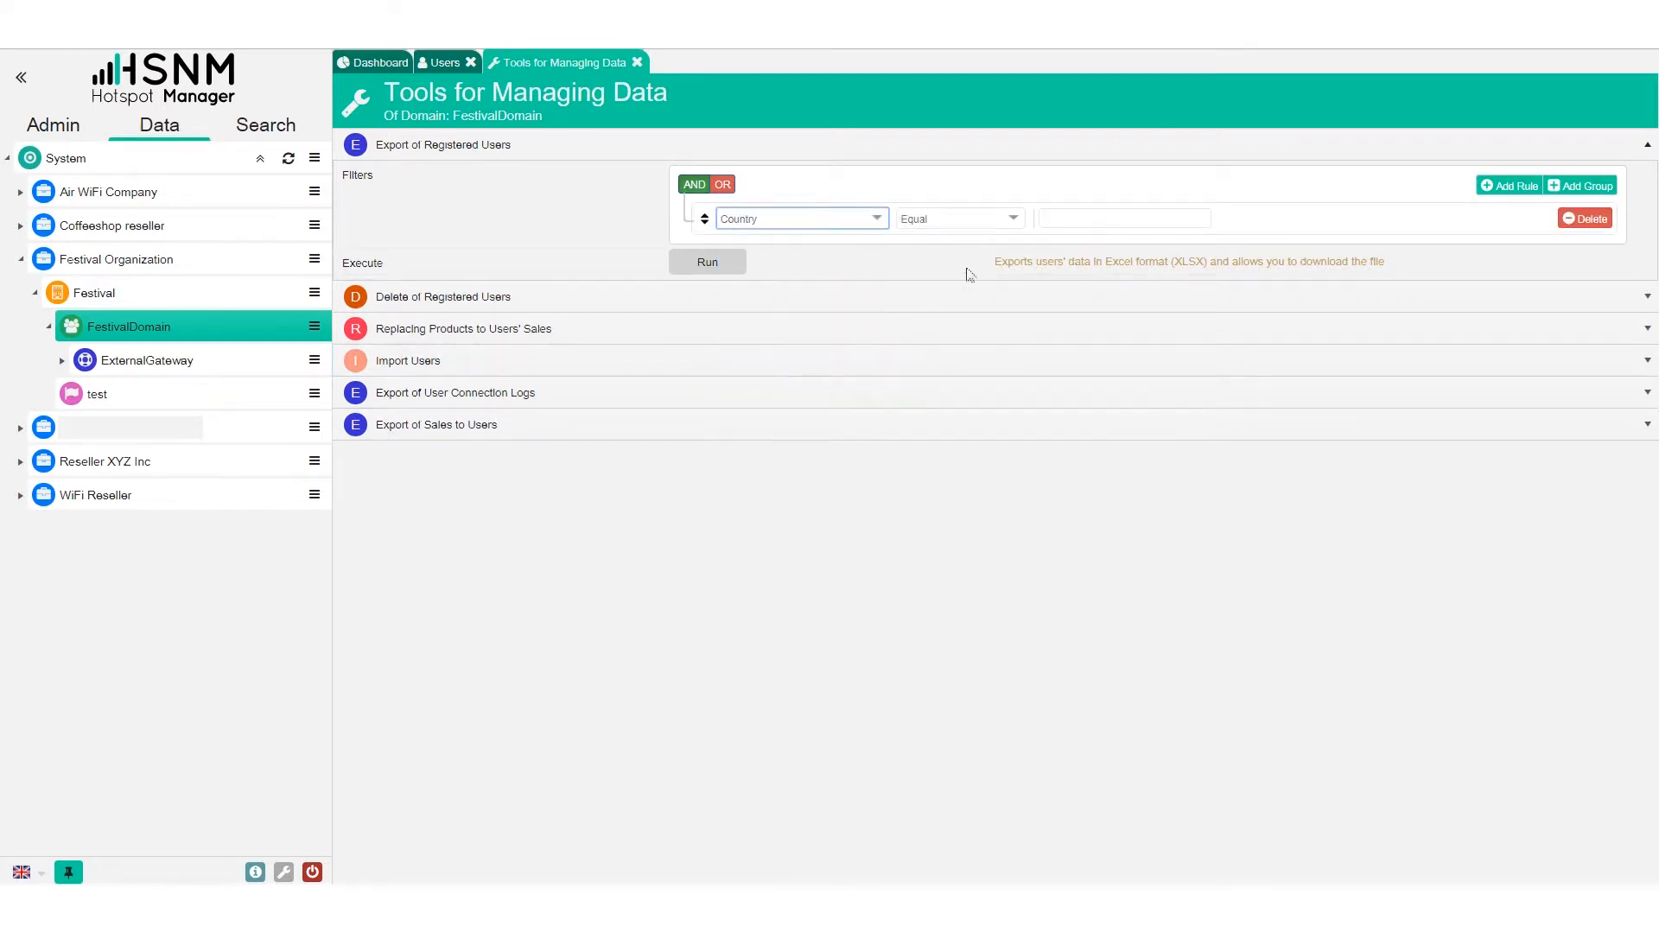
left_click(1091, 226)
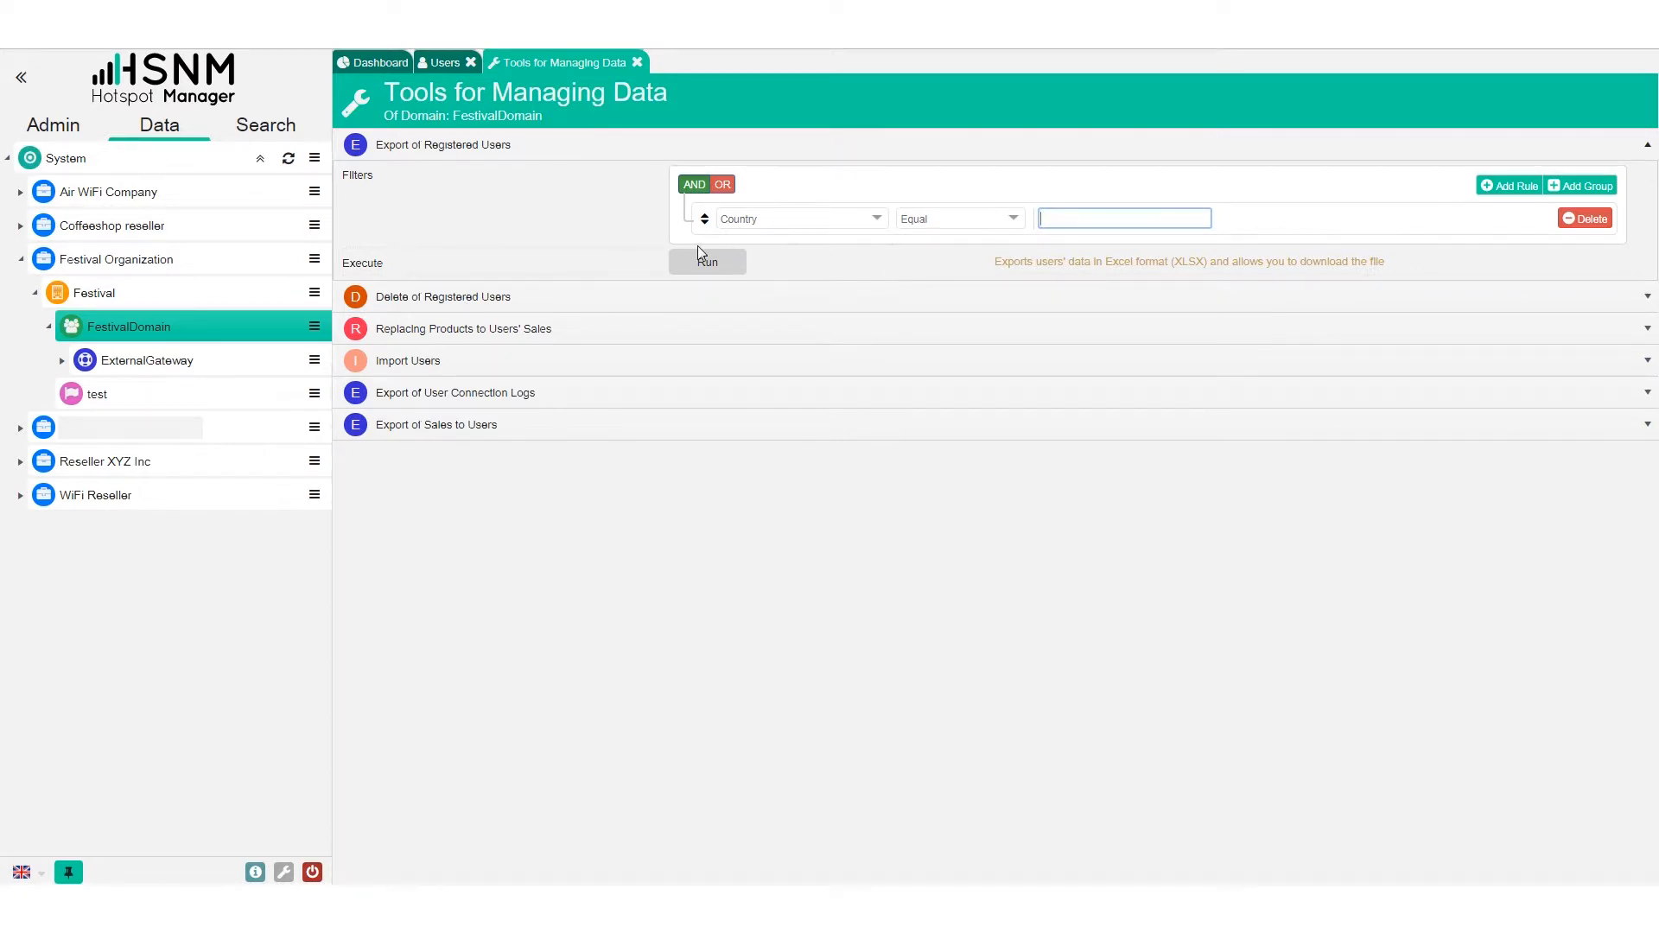
Review the tools for deleting users, importing users and exporting sales, revisit the registered users export and close the tools page
left_click(463, 301)
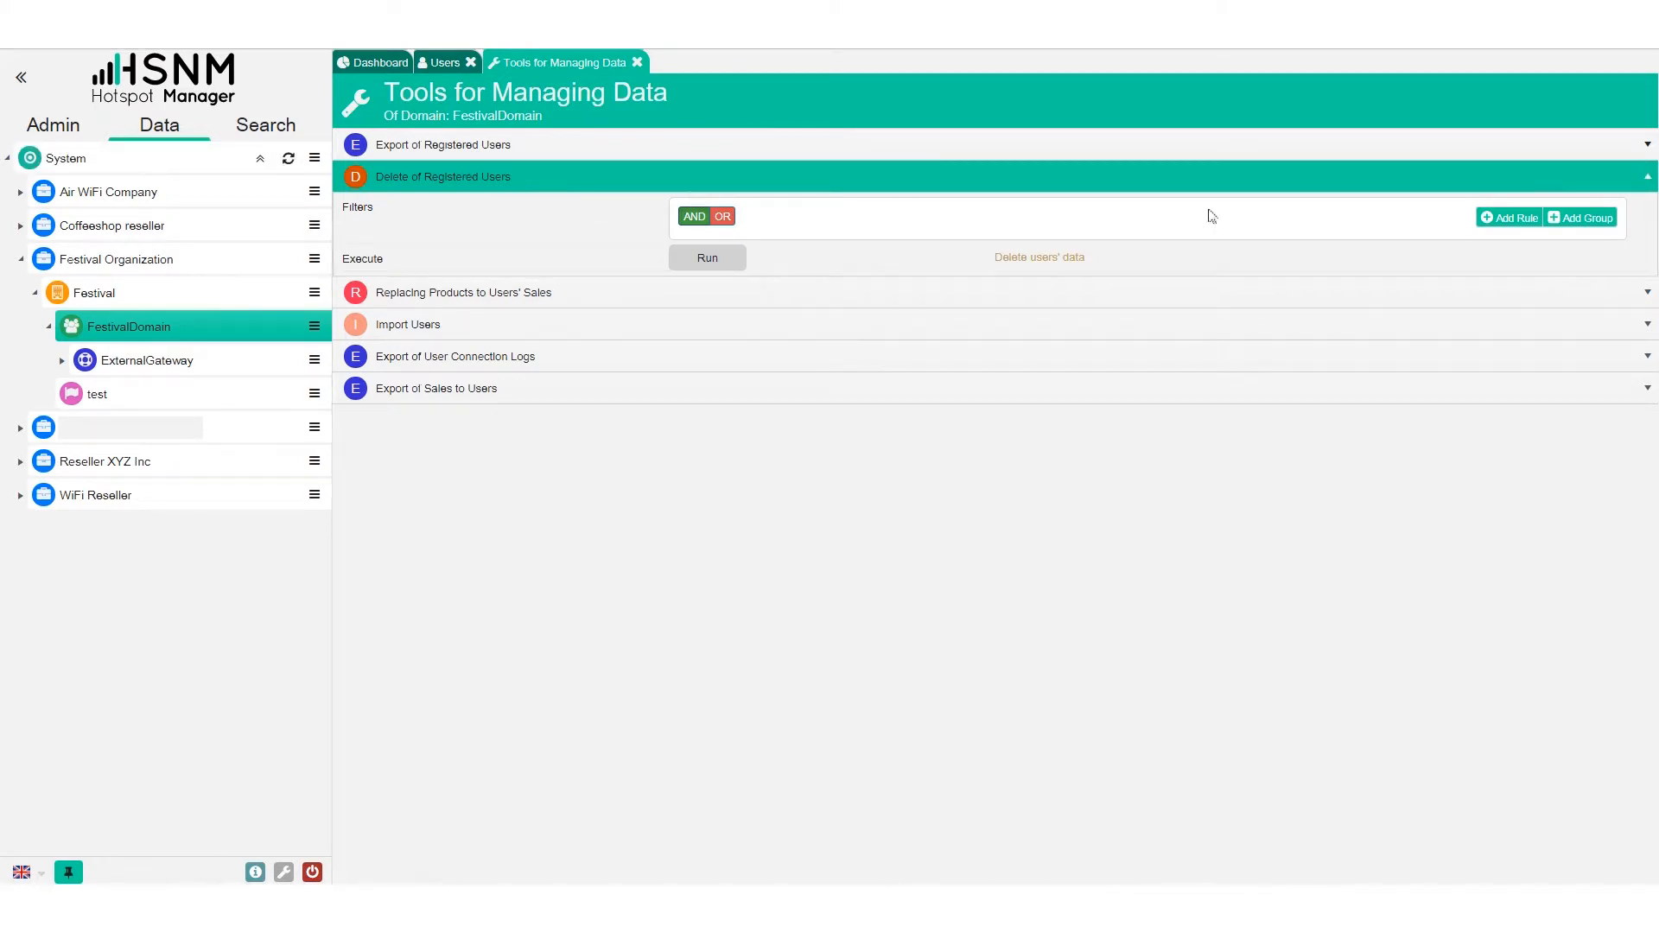
left_click(425, 324)
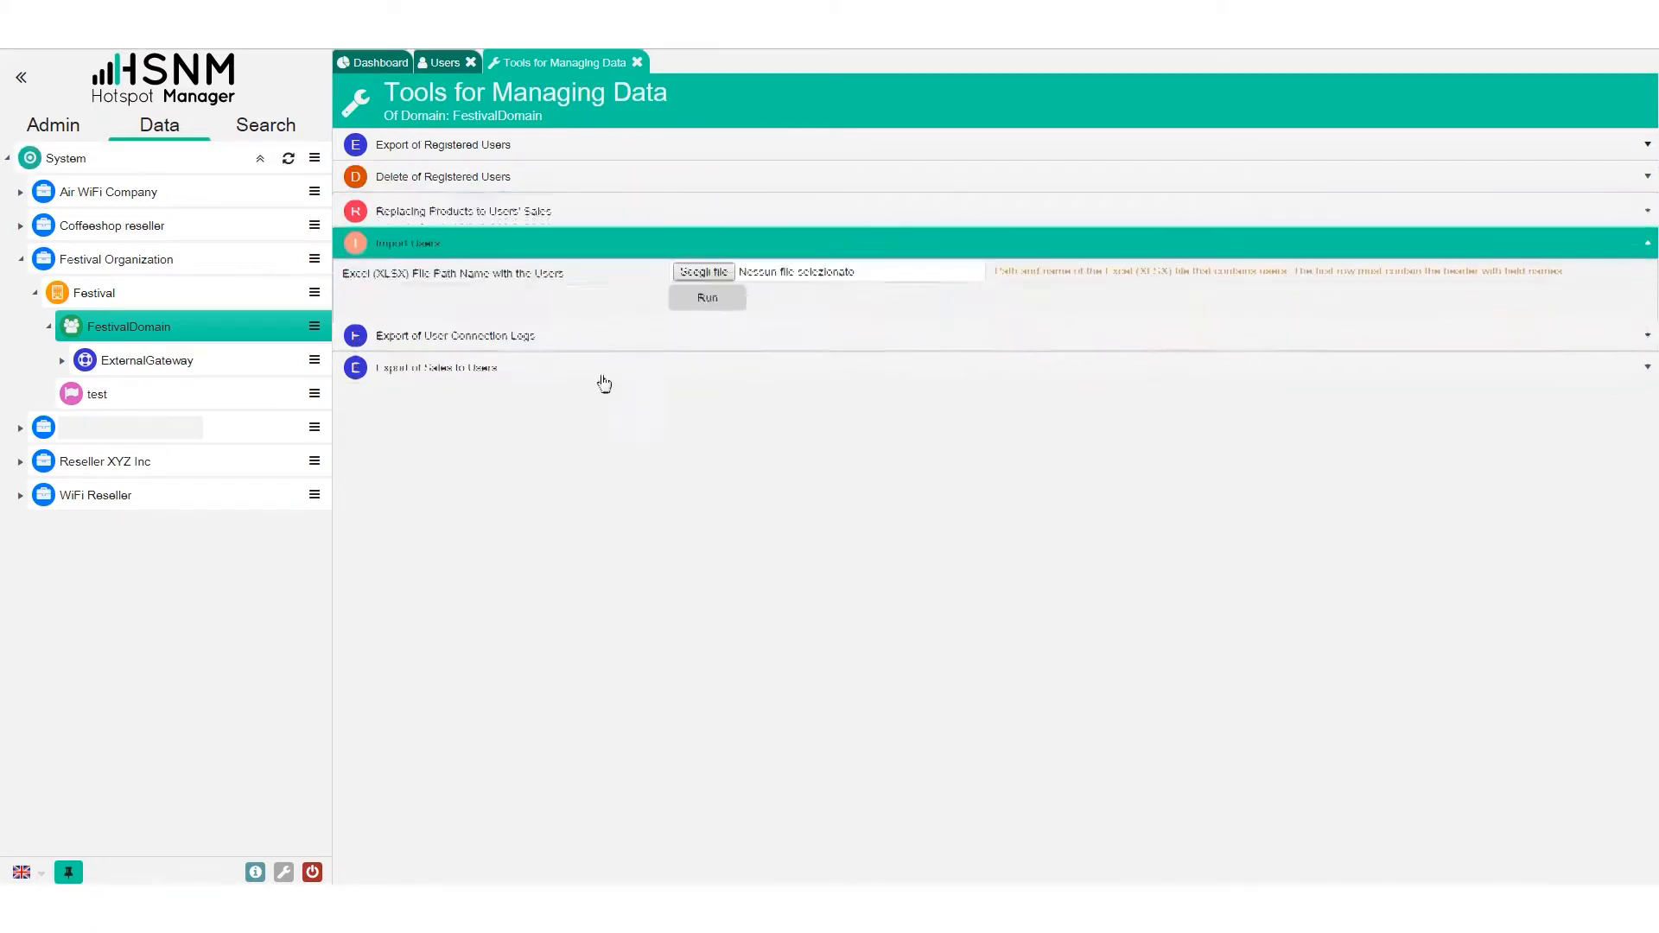
left_click(499, 329)
left_click(486, 389)
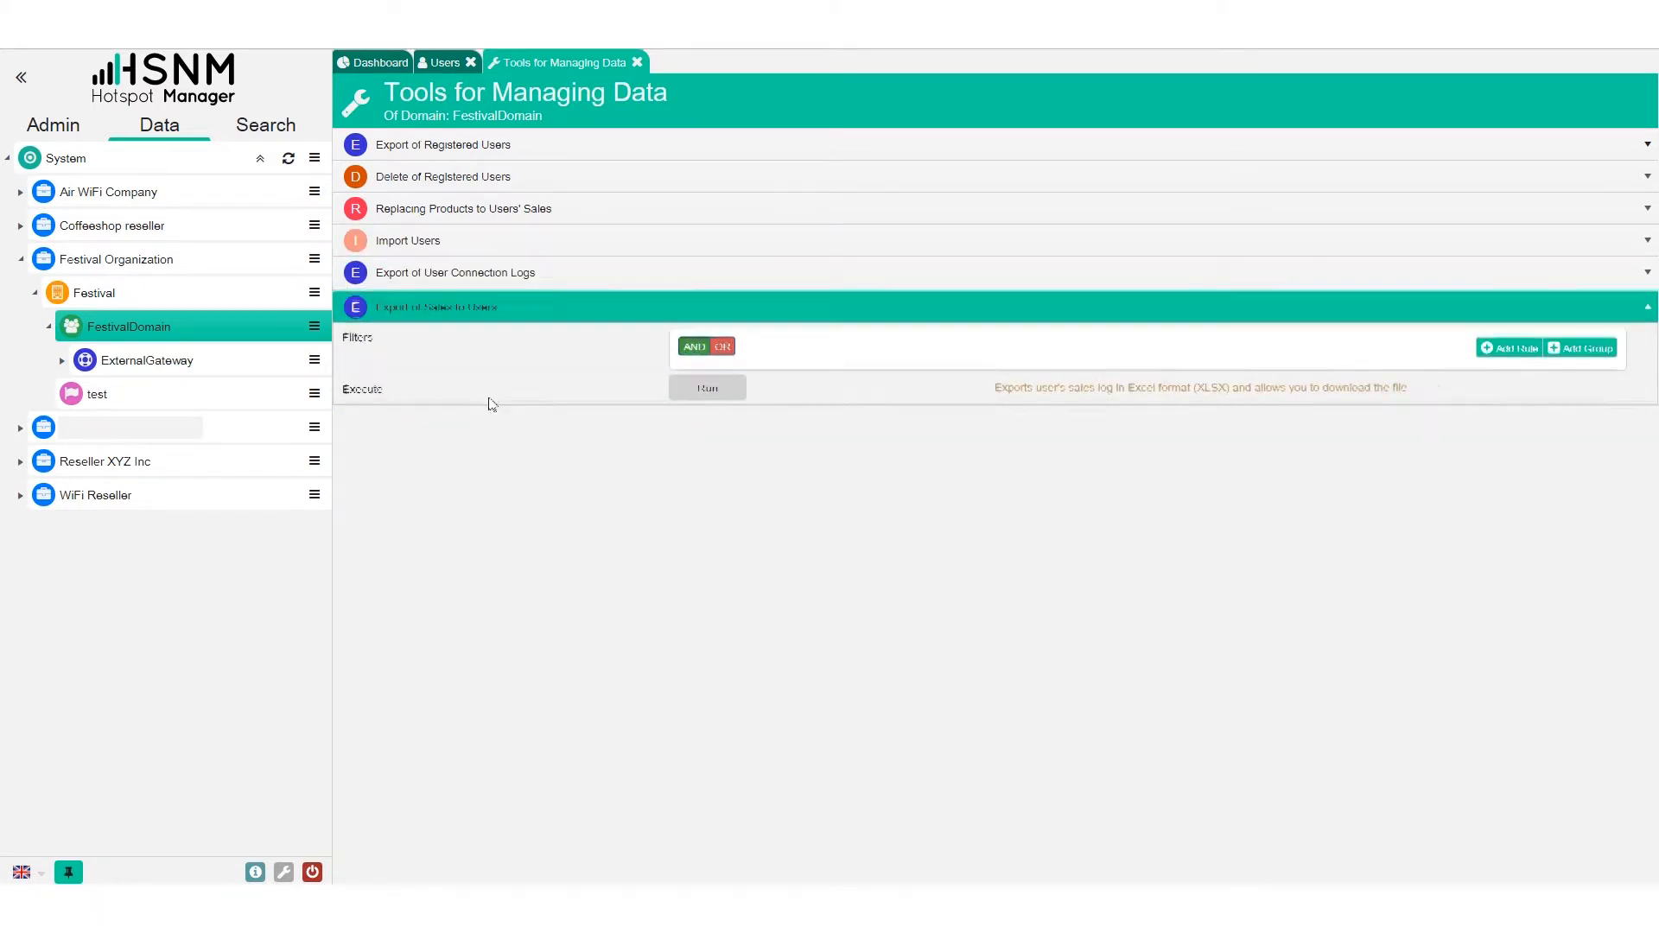
left_click(487, 153)
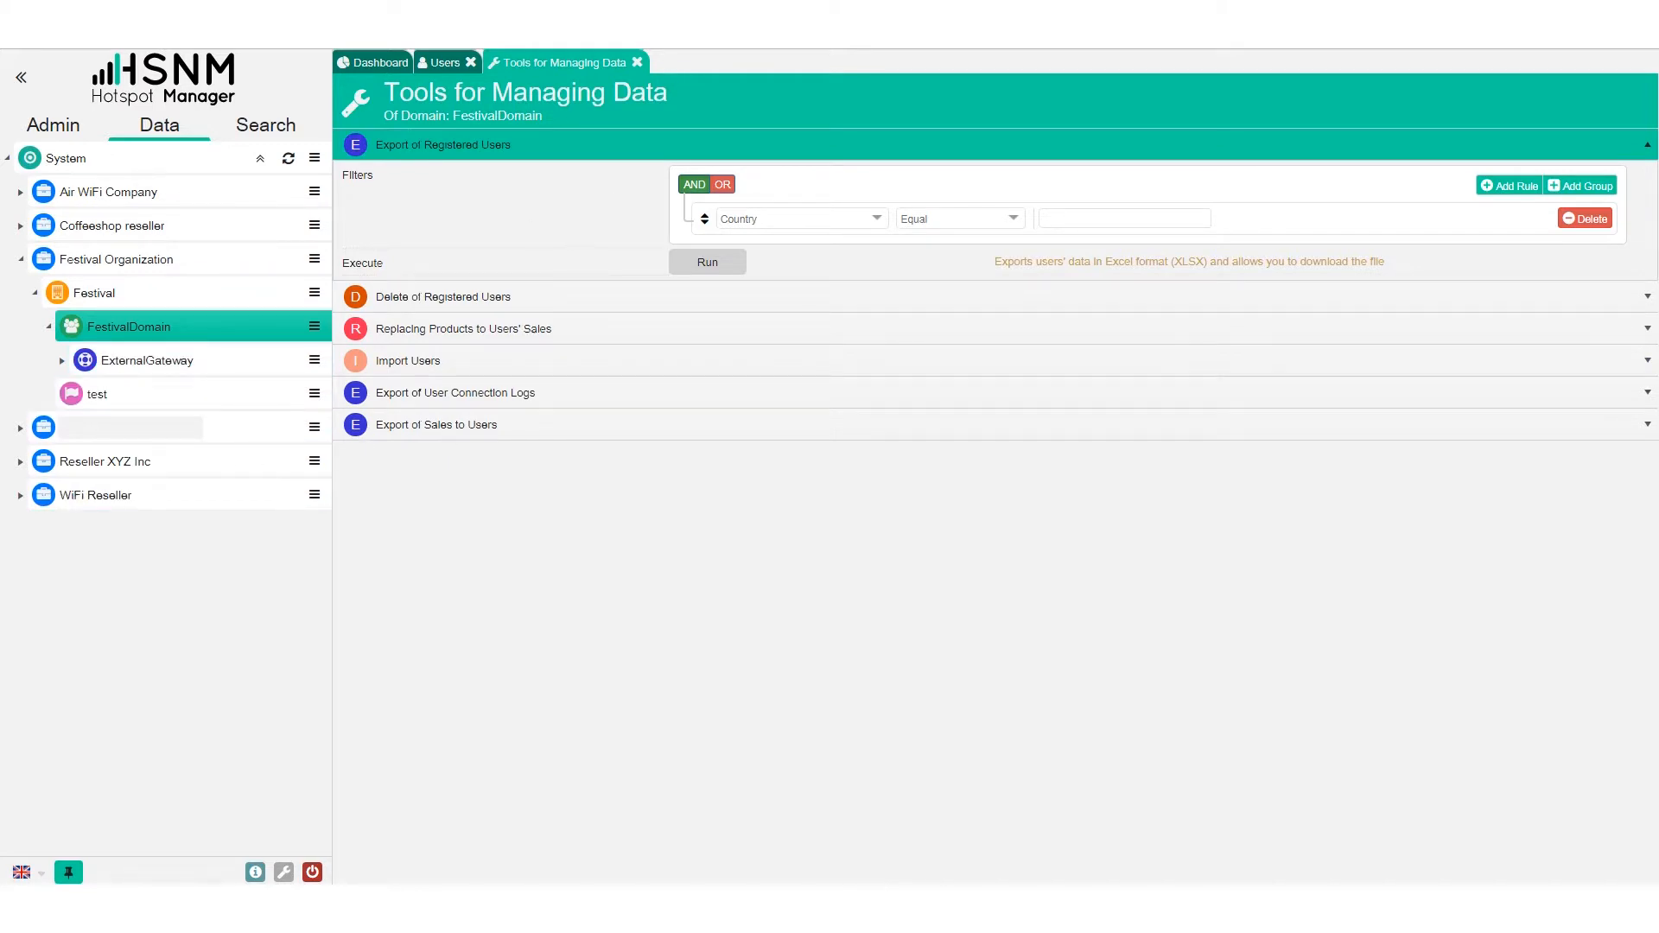
left_click(637, 62)
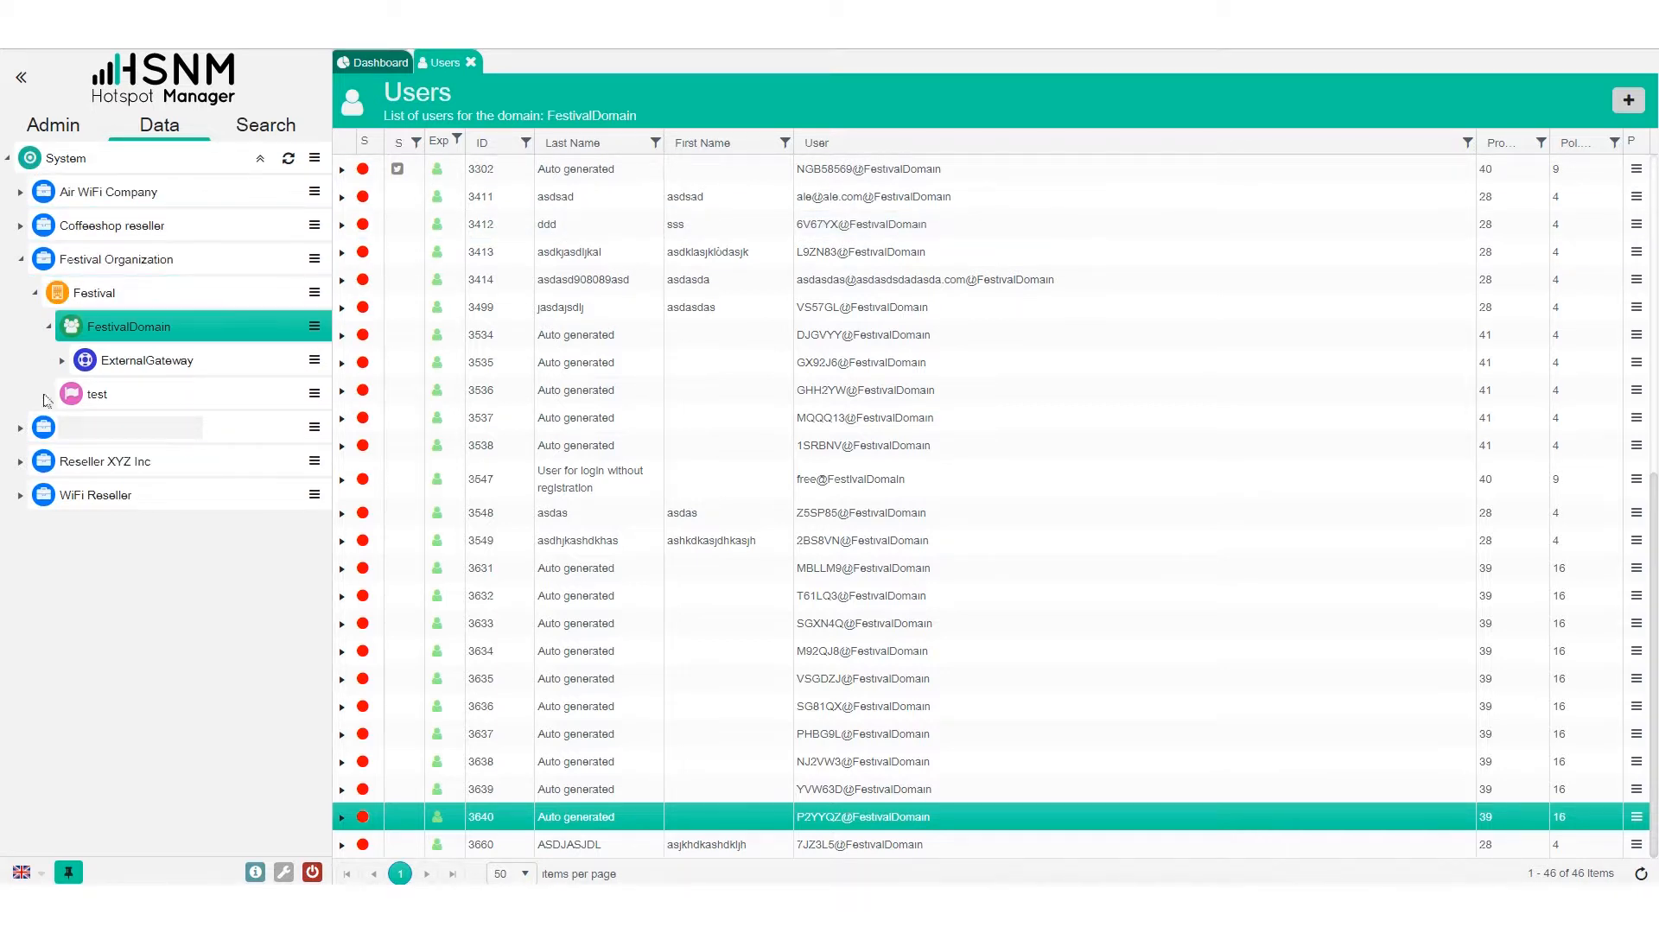
Expand ExternalGateway in the data tree and open FestivalDomain for editing
left_click(66, 361)
double_click(51, 329)
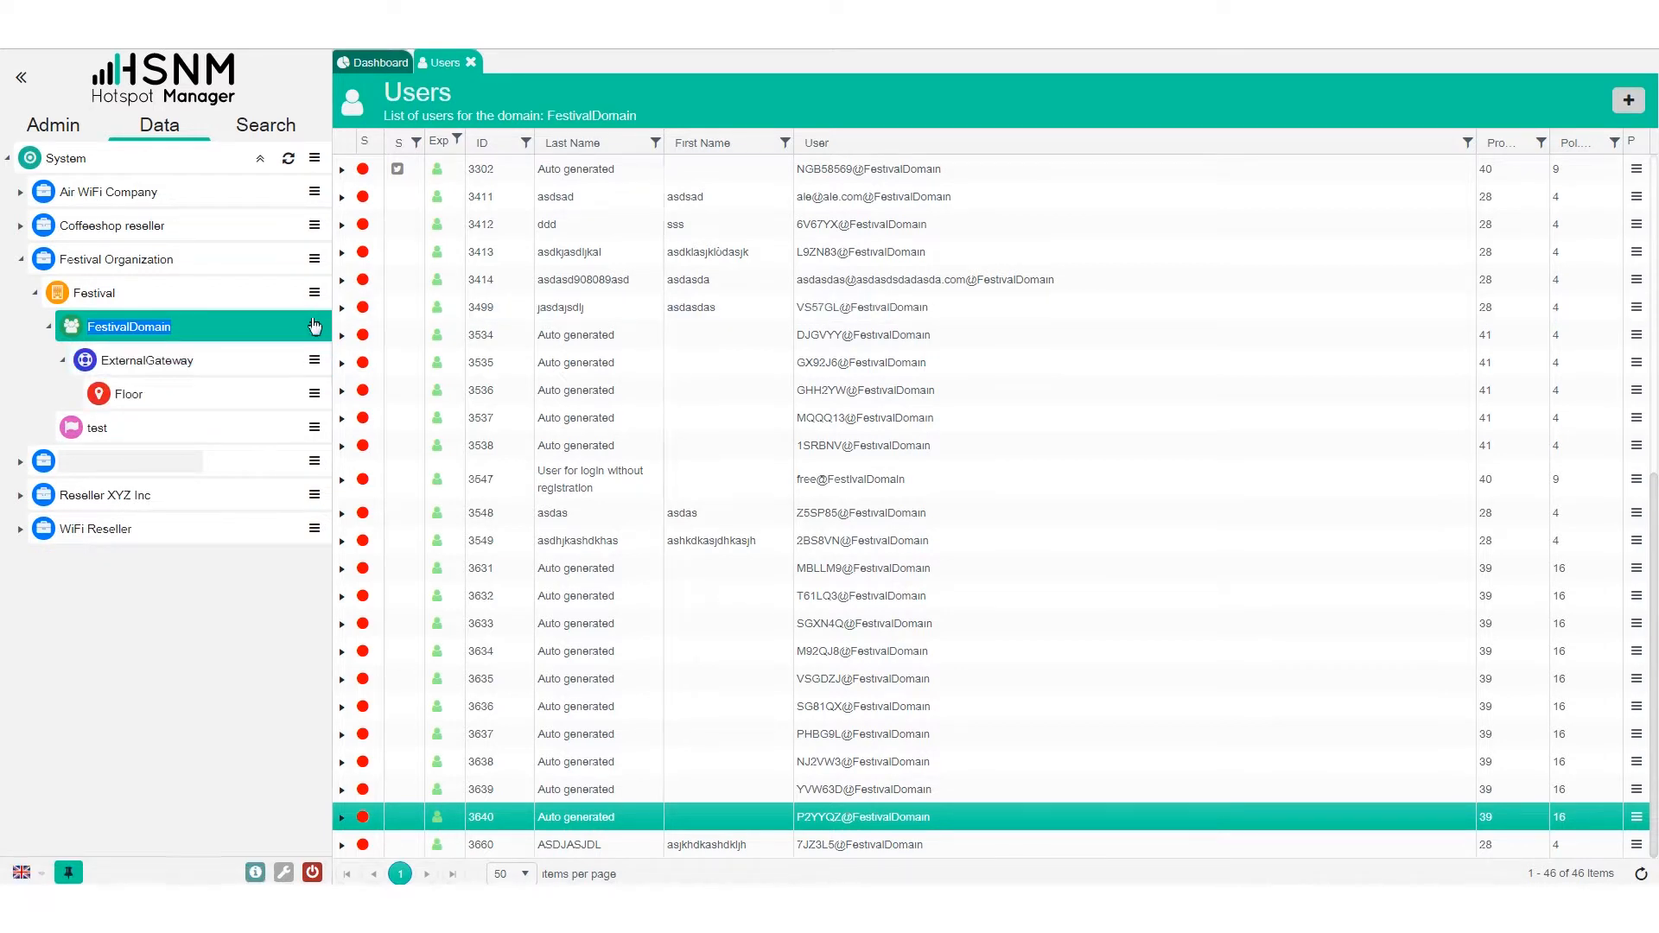
left_click(315, 326)
left_click(414, 227)
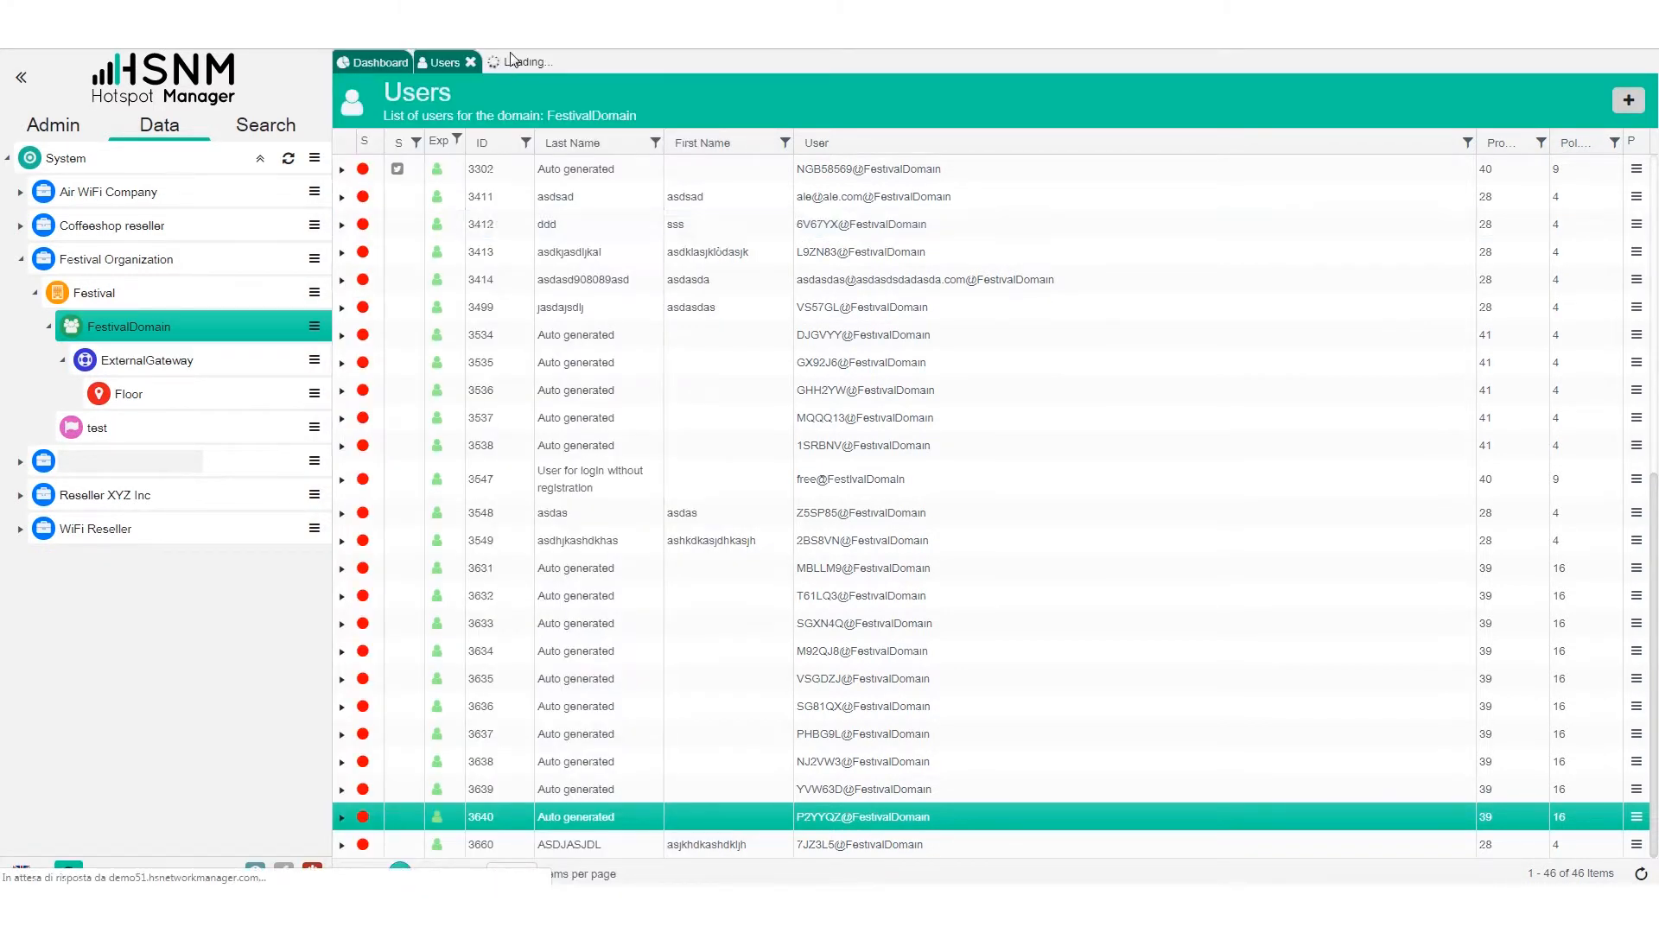
Review the Authentication Mode options in the domain's General Data and keep the current selection
left_click(426, 146)
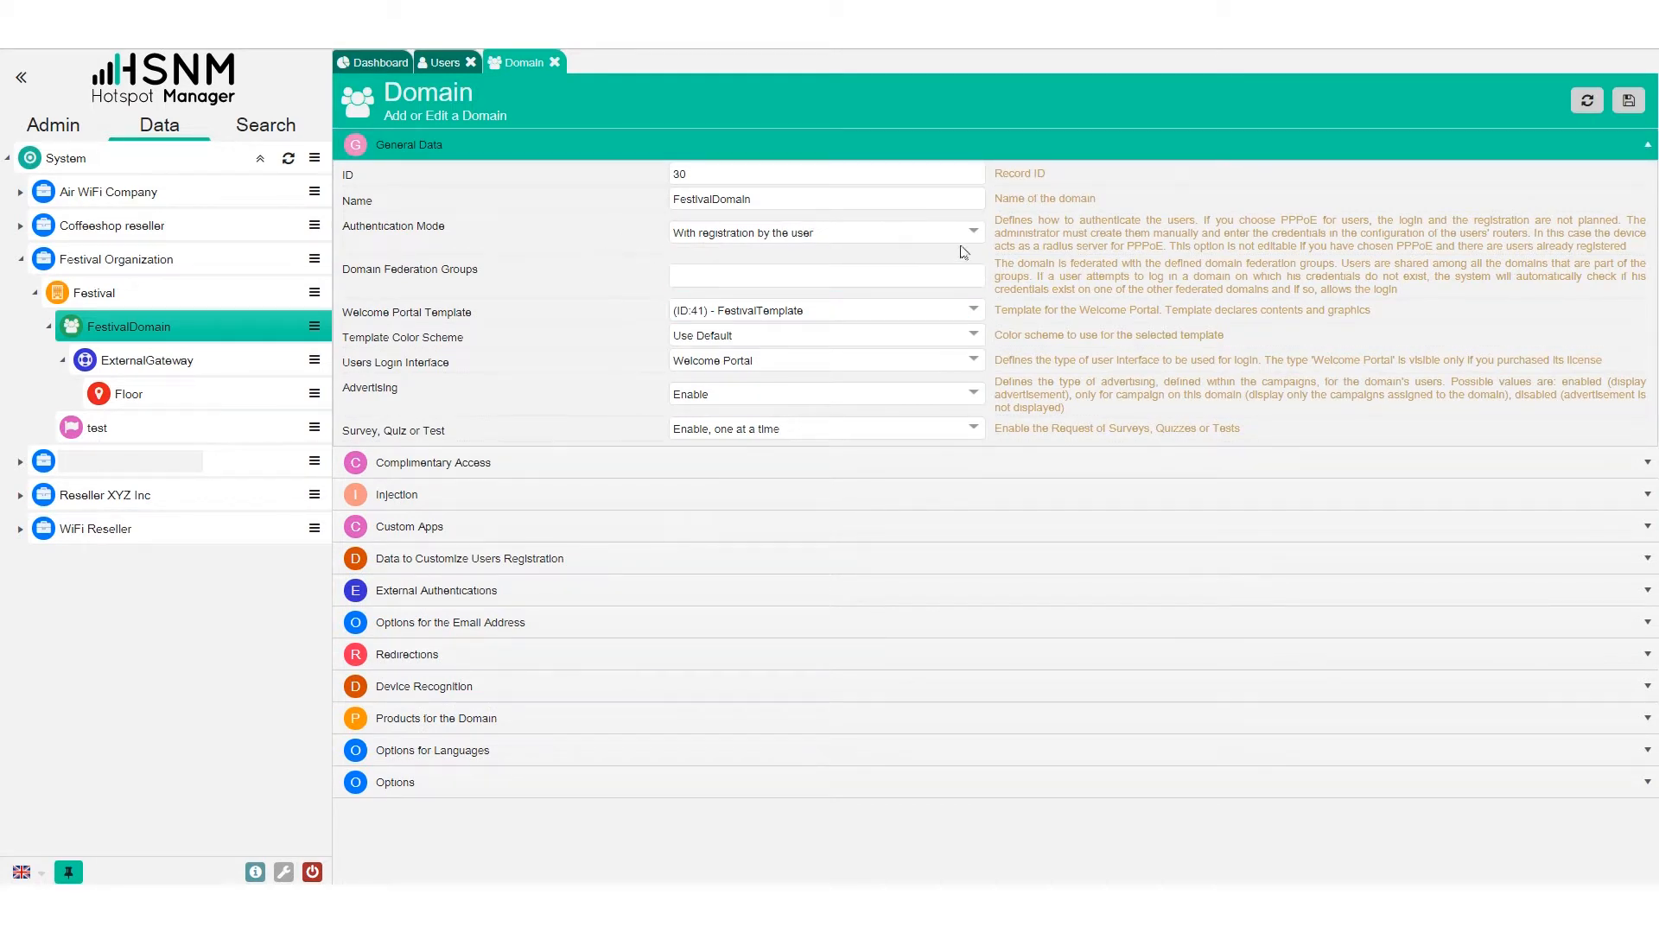
left_click(826, 234)
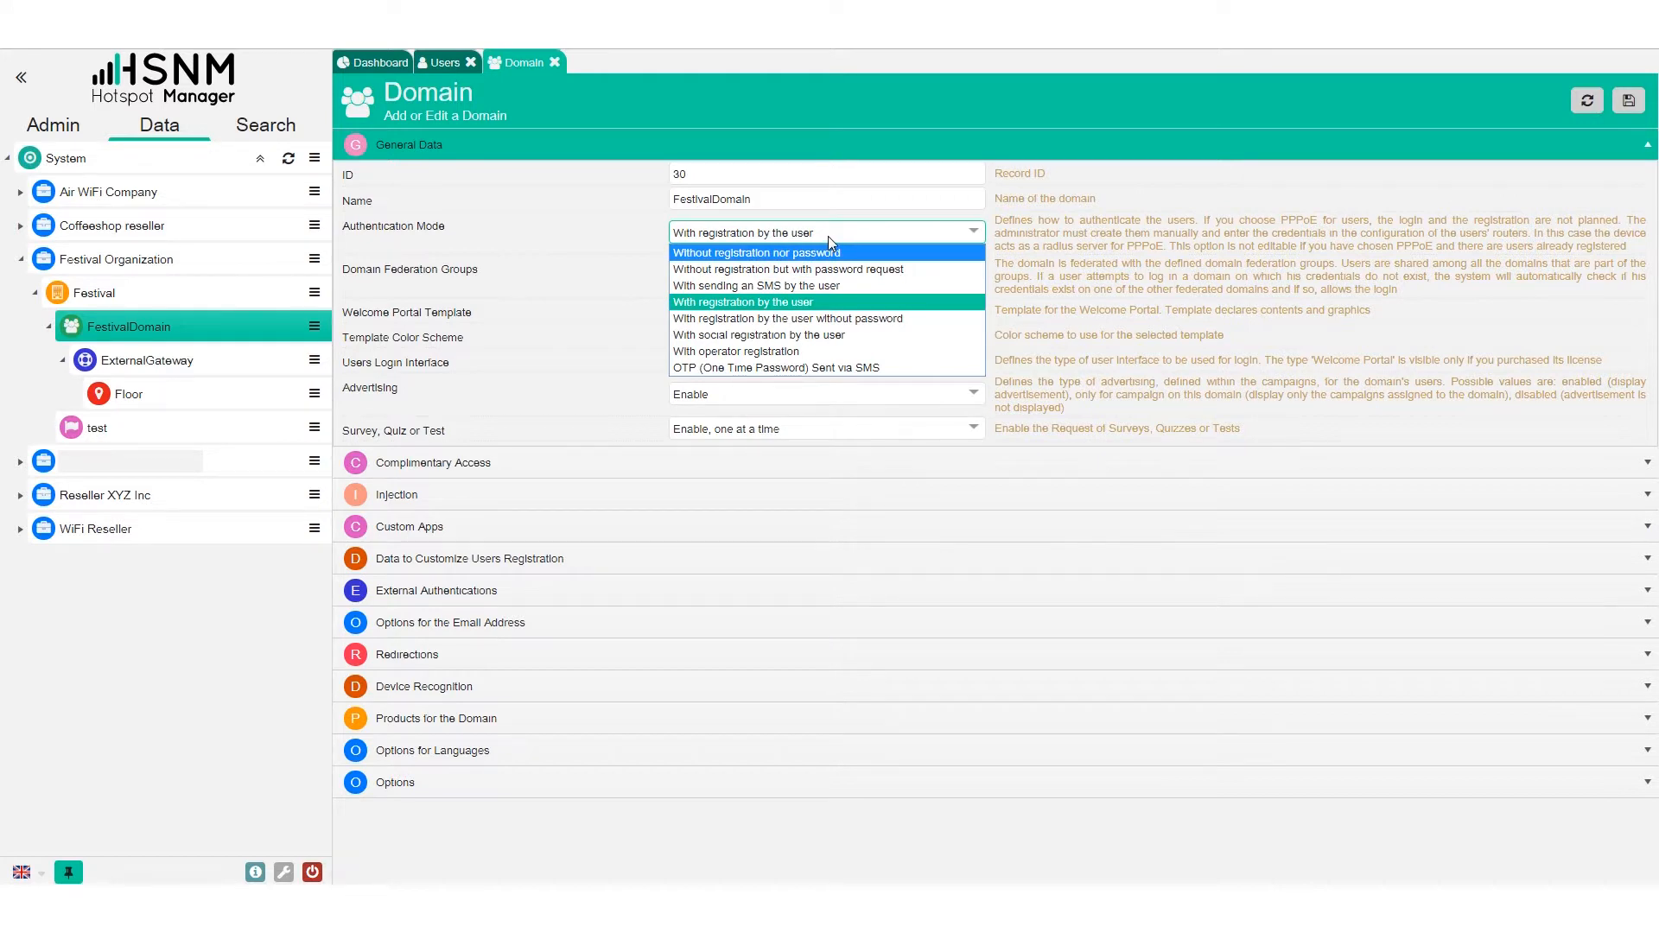
left_click(828, 236)
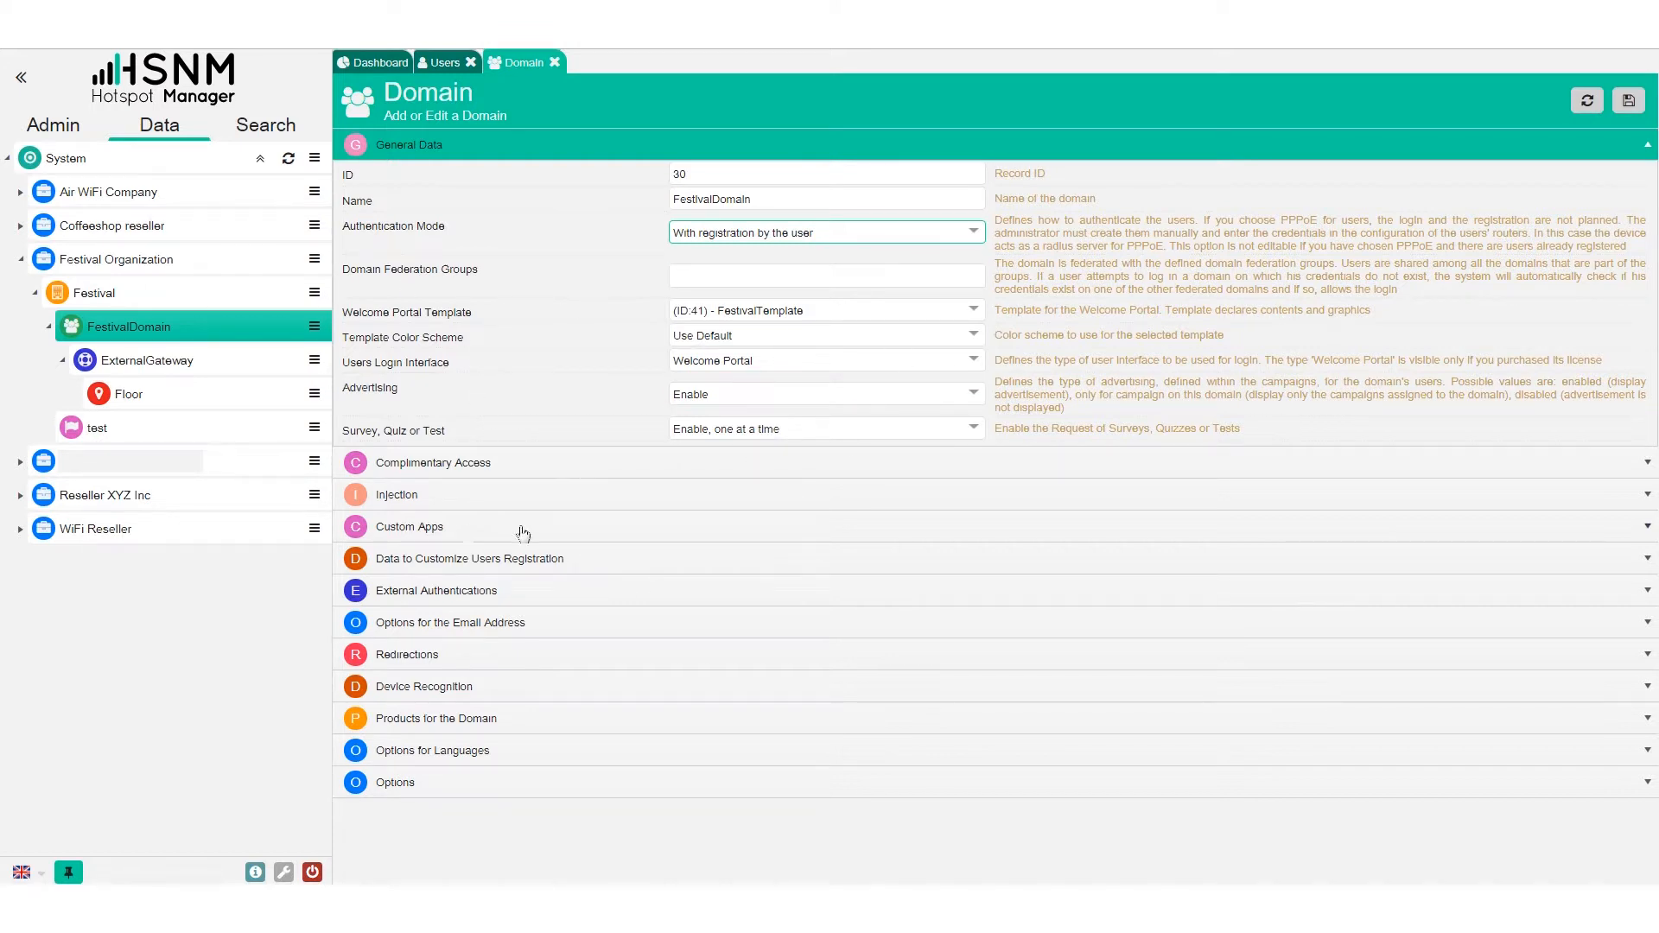
Review the domain's Complimentary Access and user registration data settings and open its External Authentications section
left_click(469, 466)
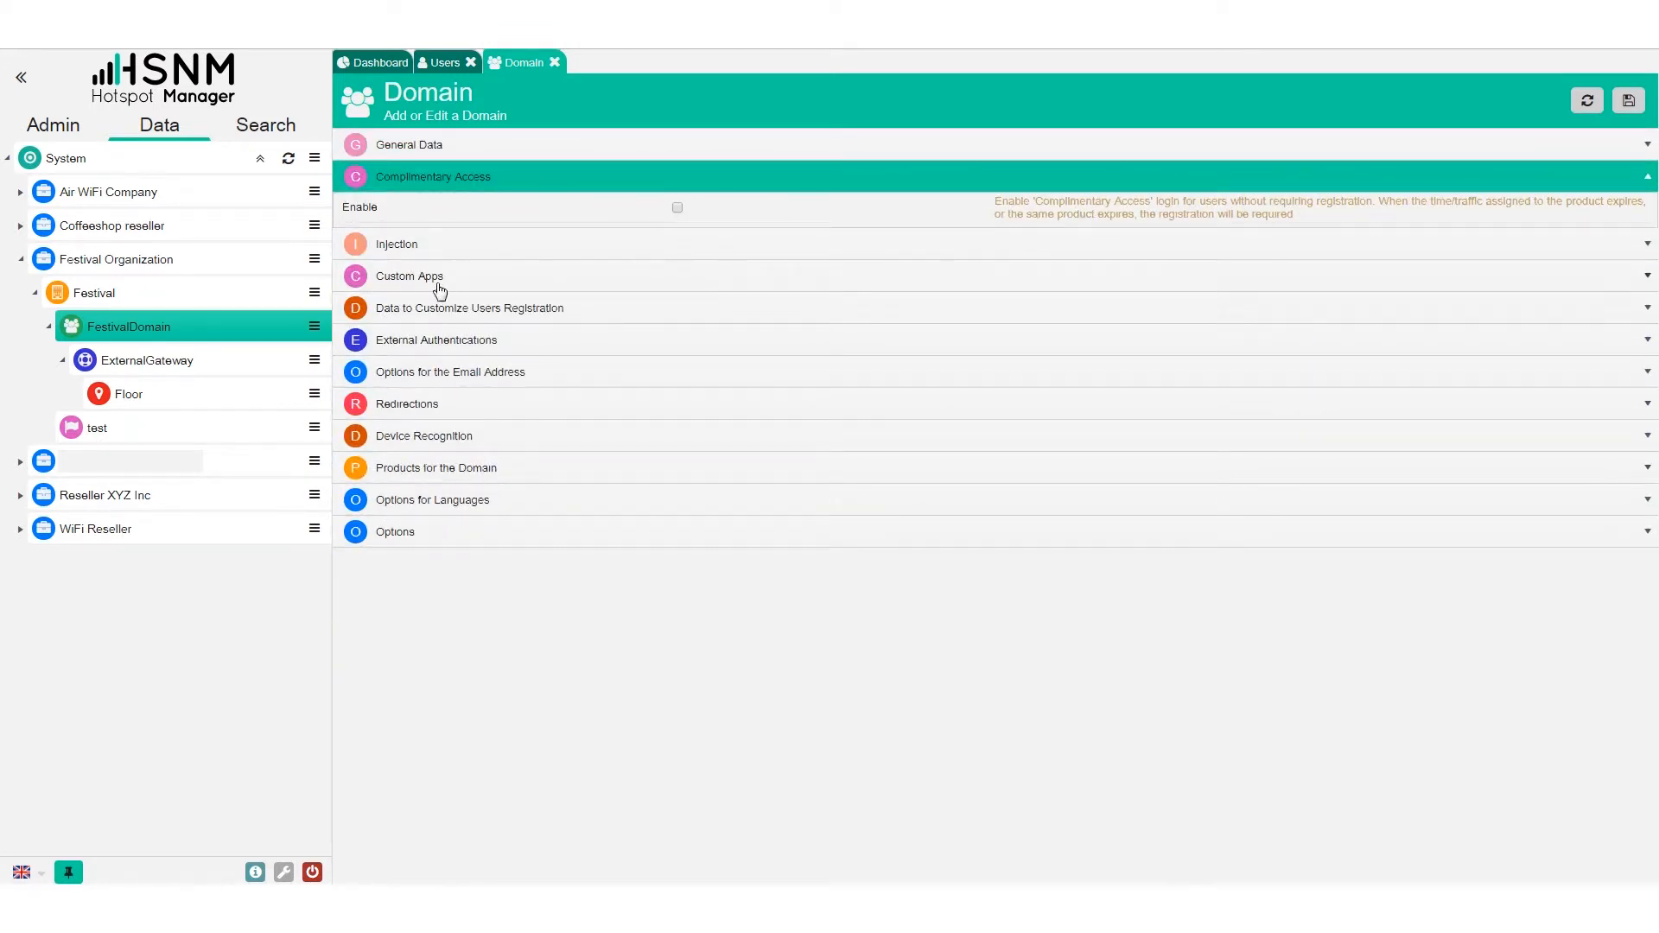
left_click(440, 286)
left_click(437, 304)
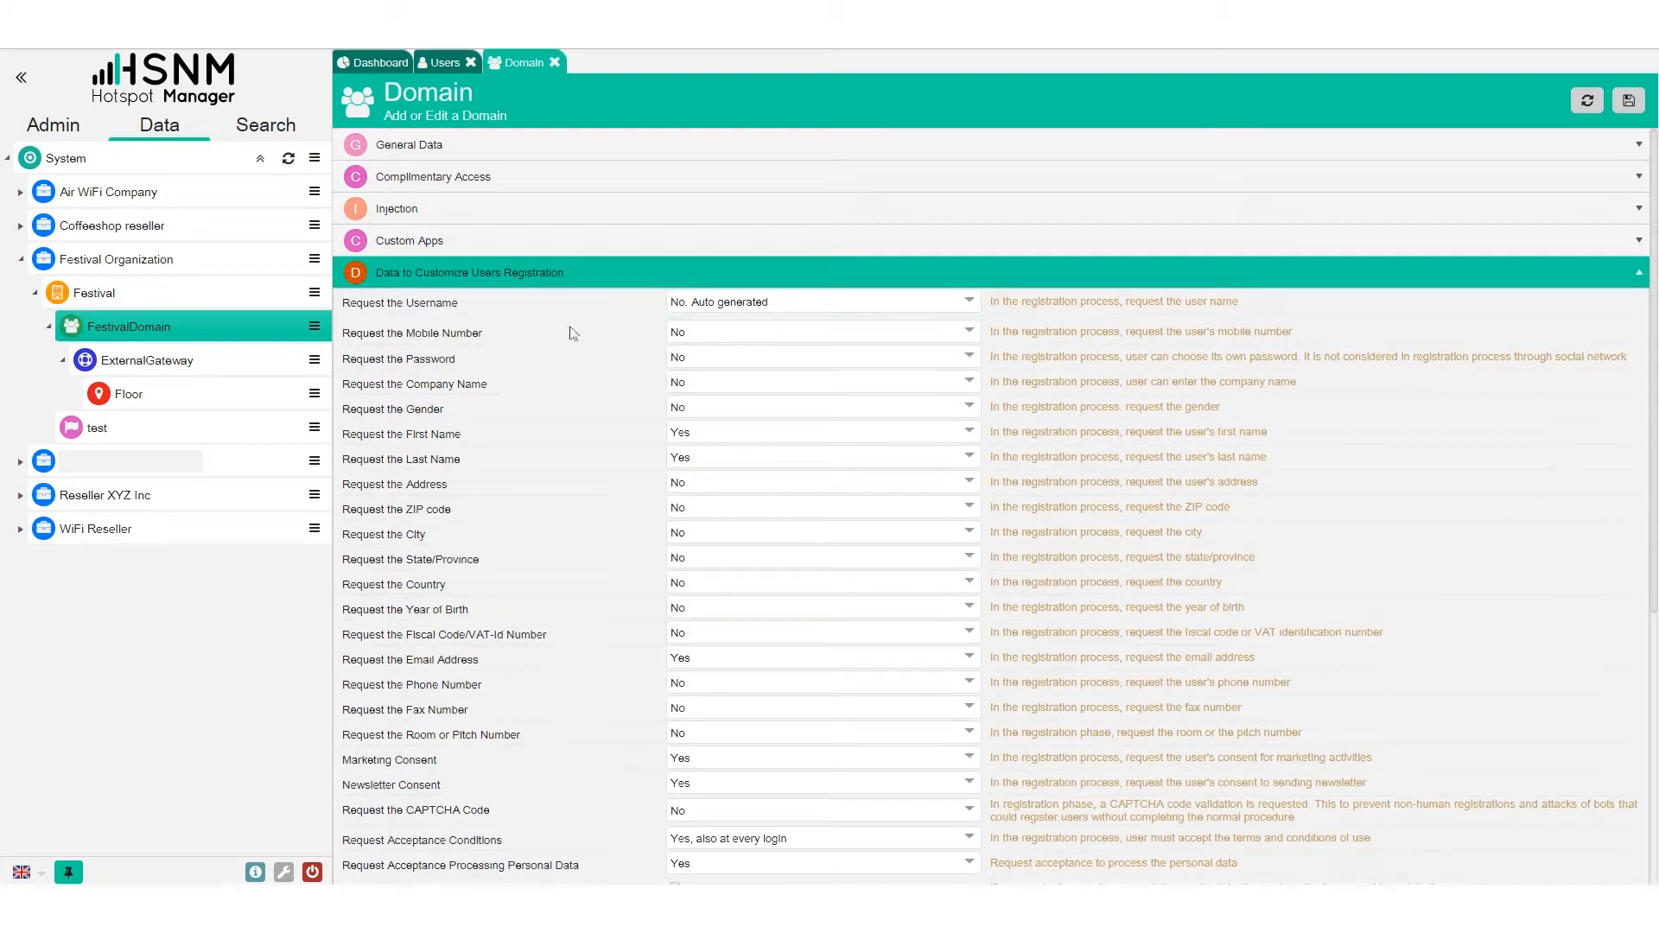
left_click(521, 271)
left_click(477, 307)
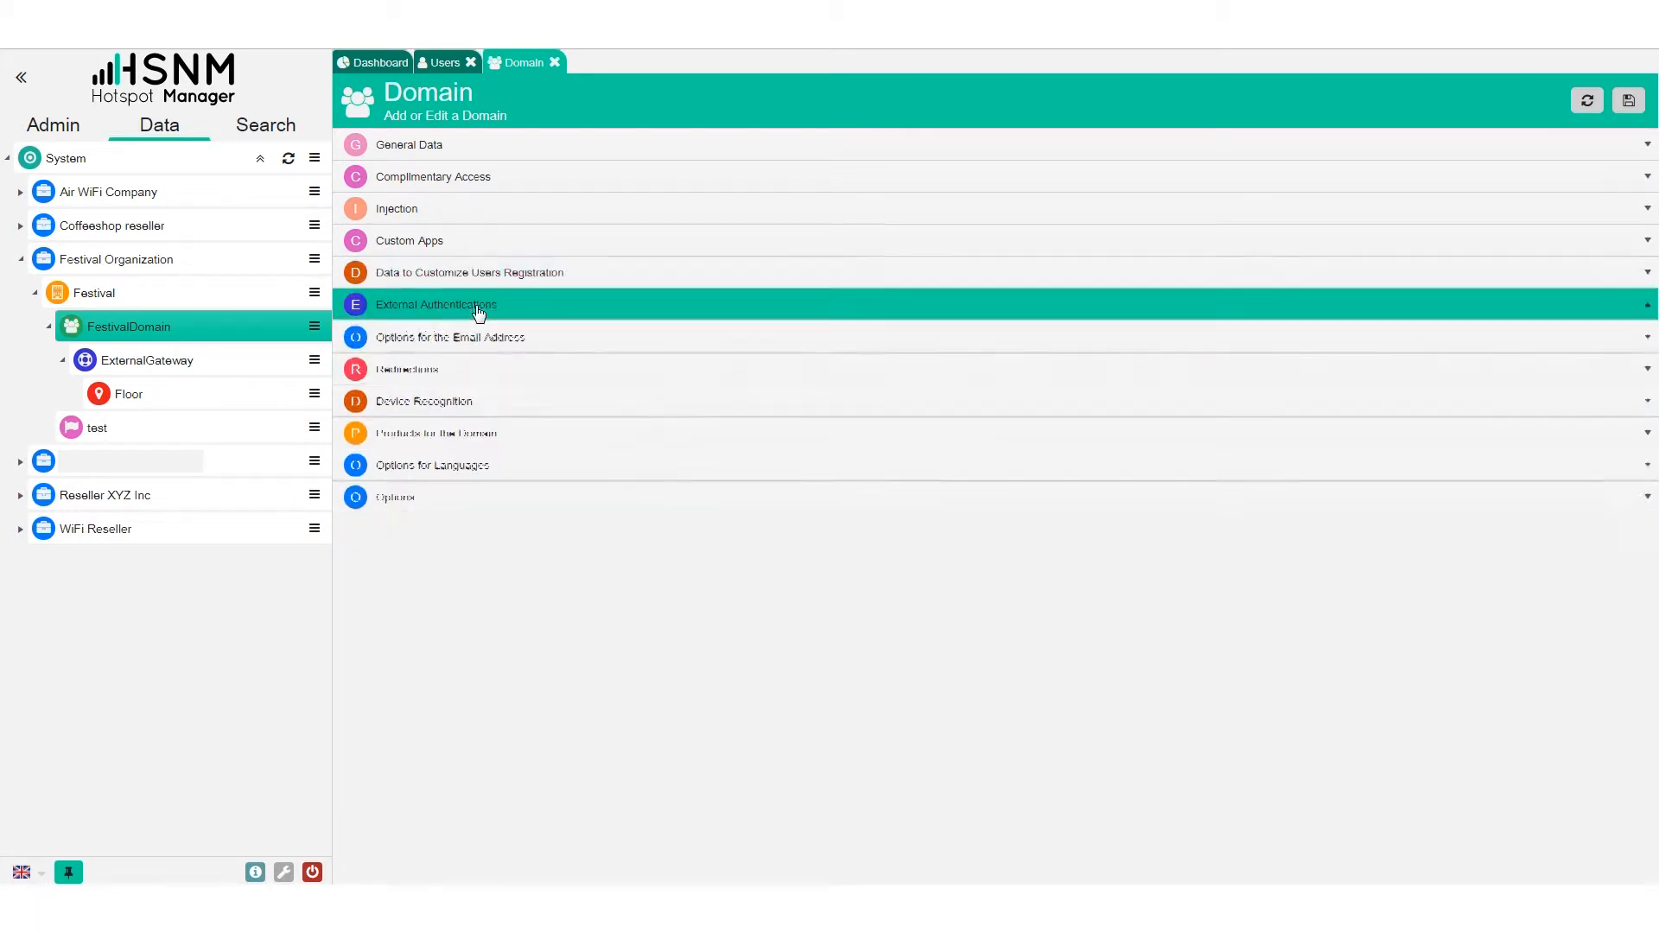
Review the domain's email address options, Redirections, Device Recognition and Products for the Domain sections and collapse them
left_click(480, 309)
left_click(493, 342)
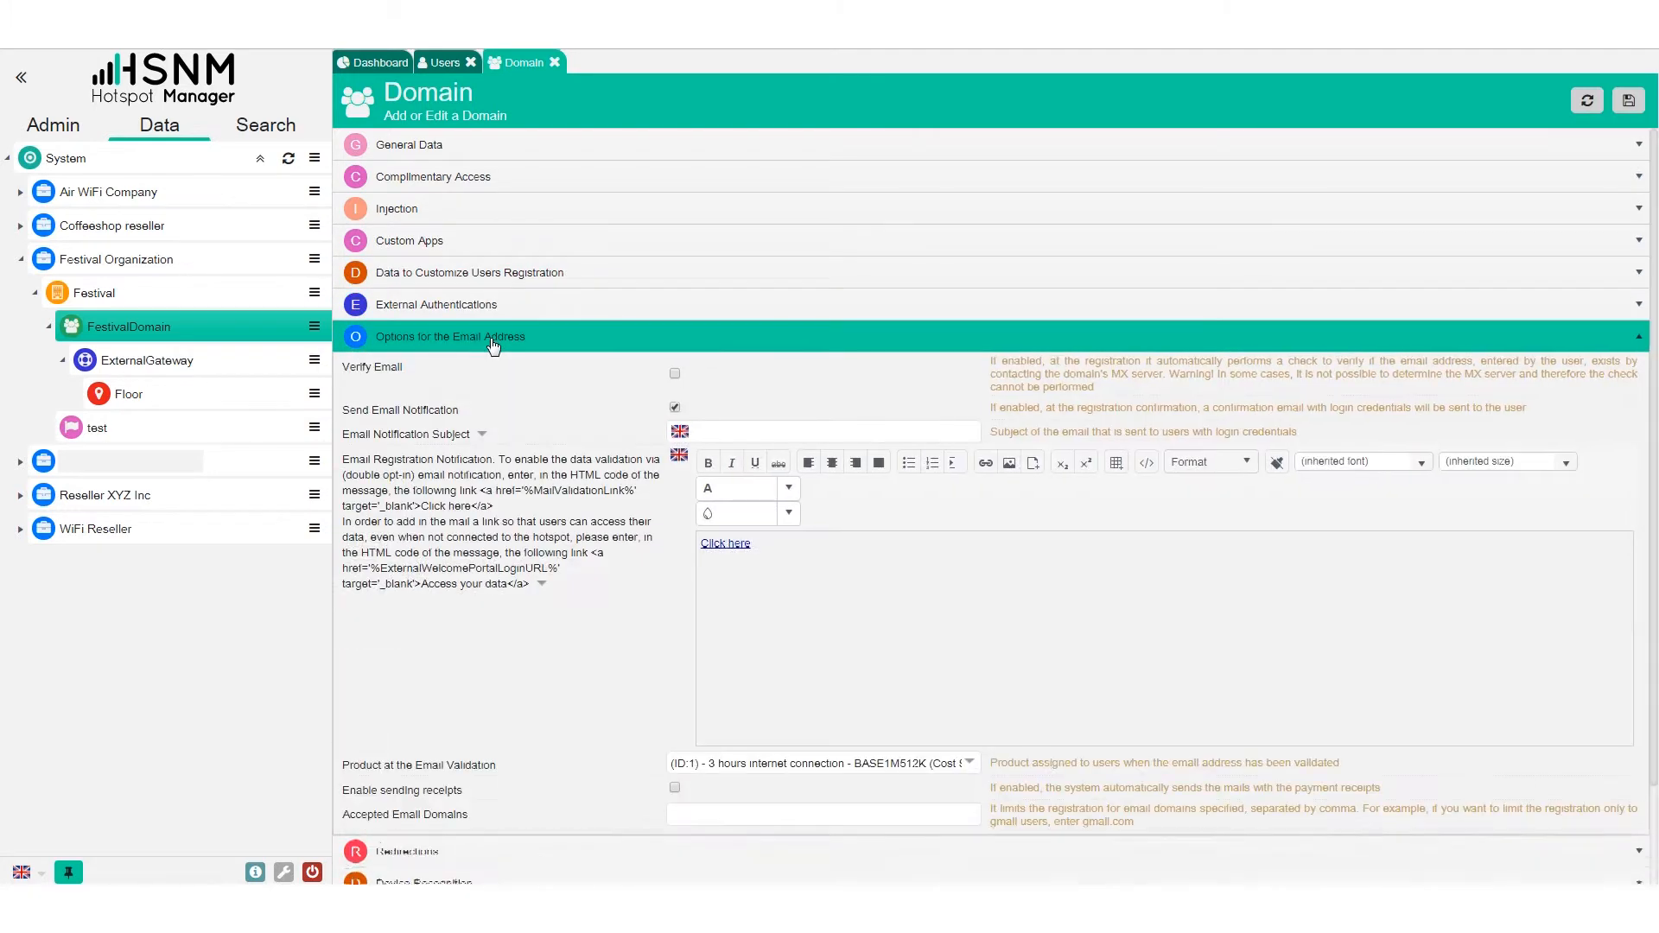
left_click(492, 341)
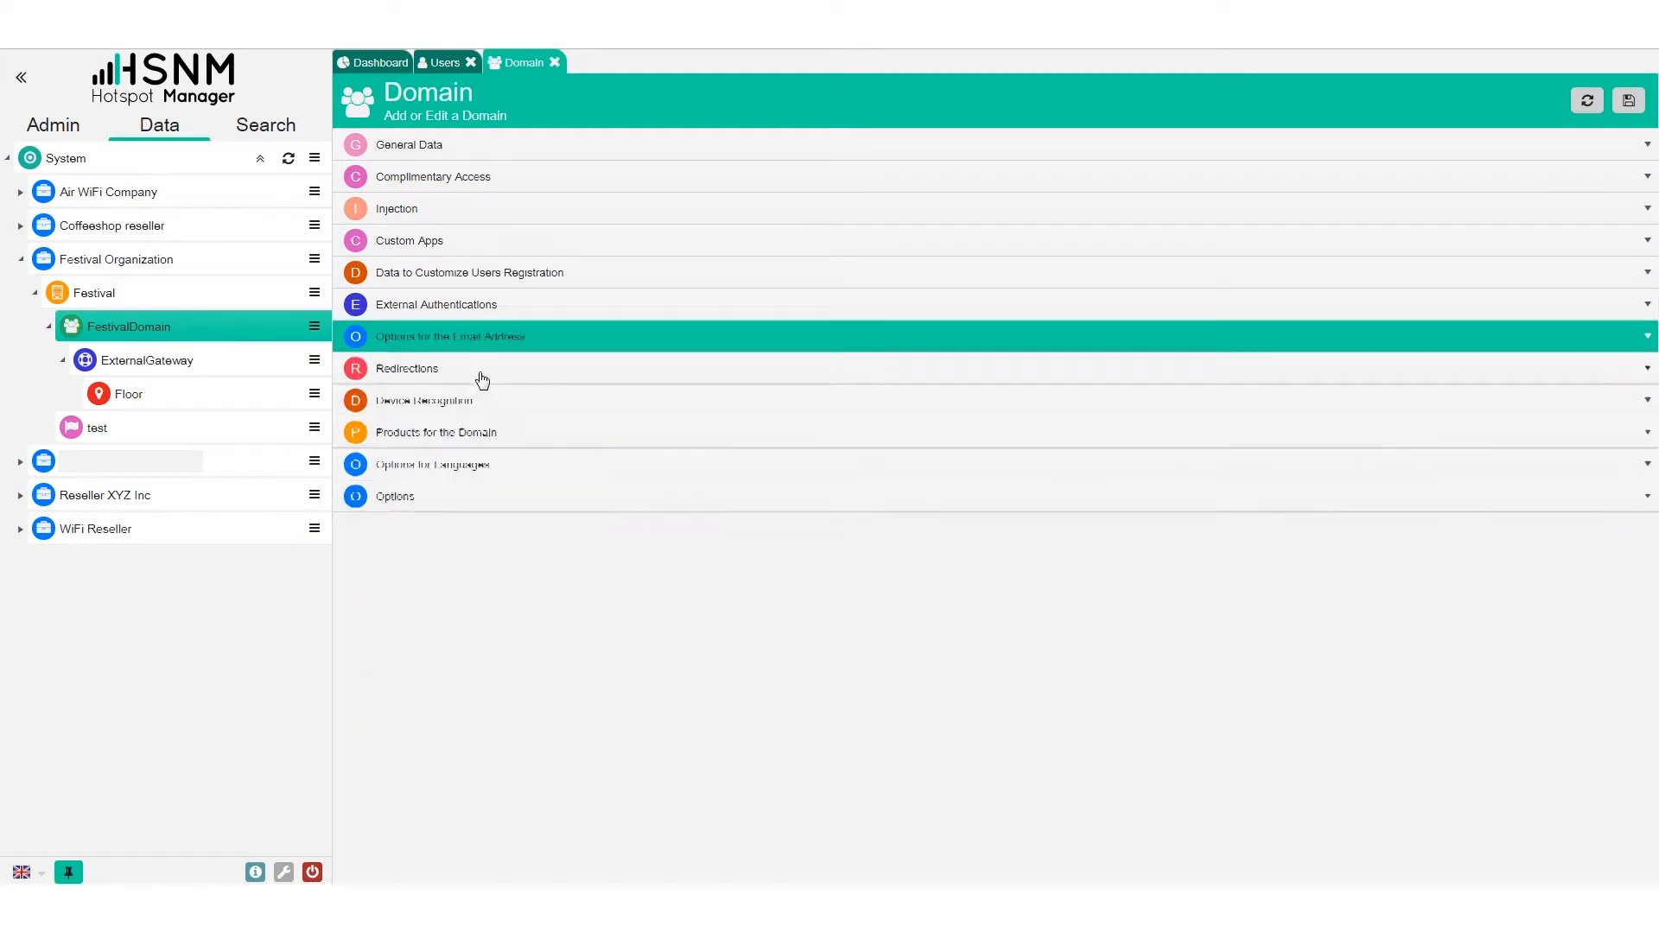
left_click(482, 380)
left_click(476, 378)
left_click(464, 397)
left_click(467, 403)
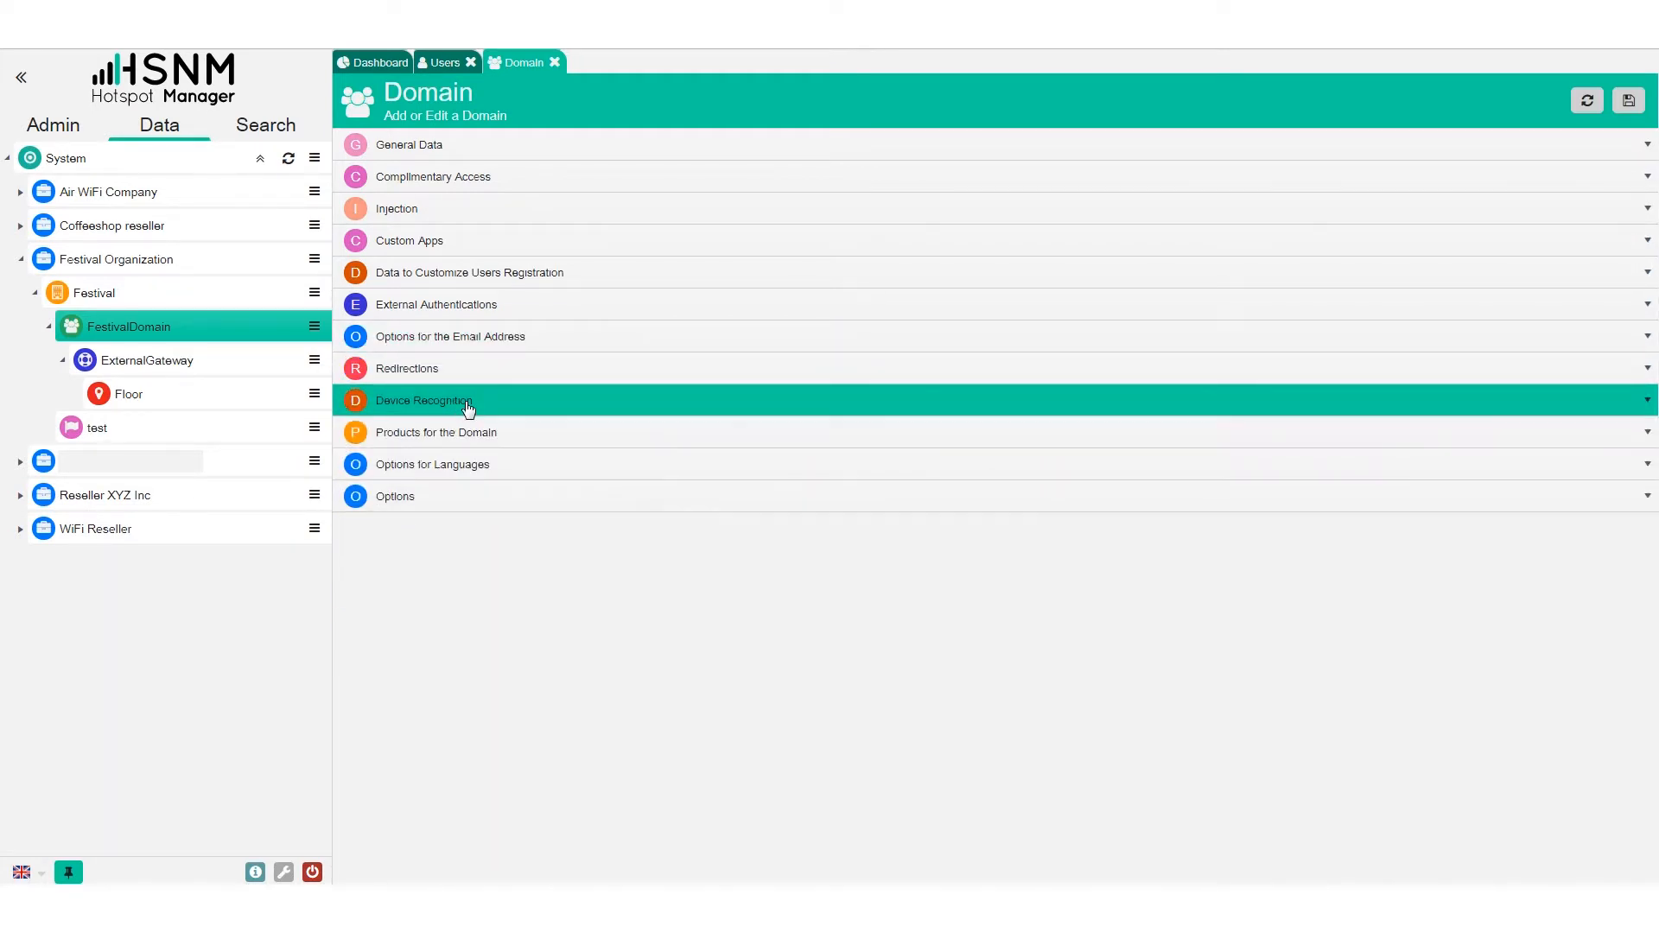
left_click(456, 434)
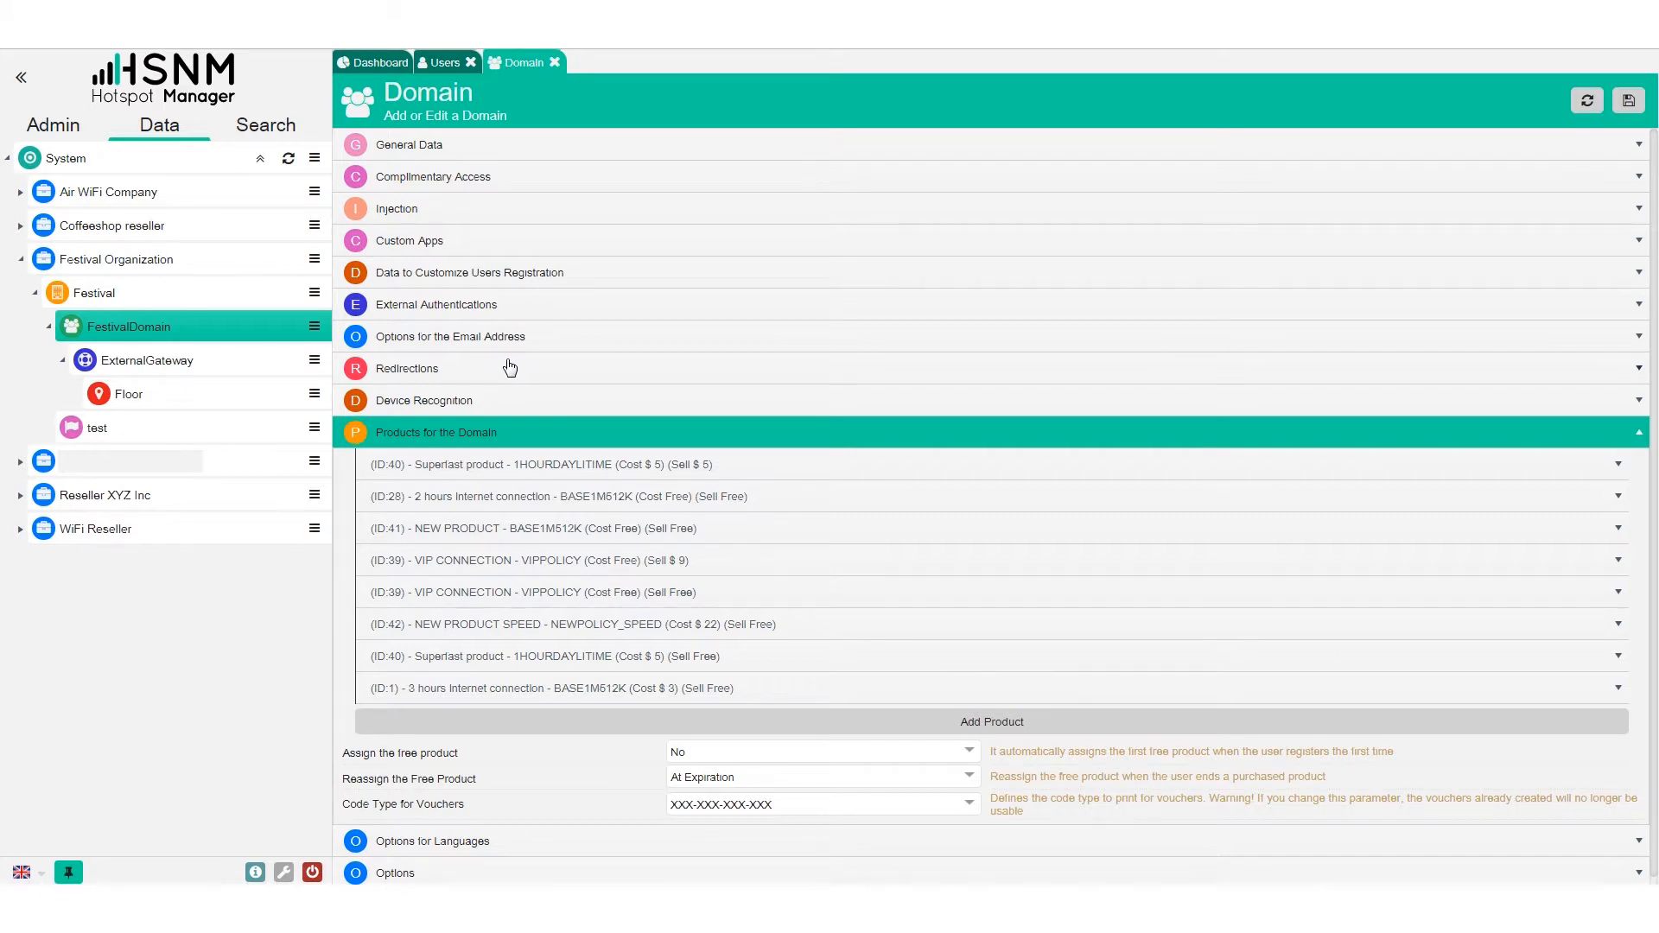
left_click(433, 442)
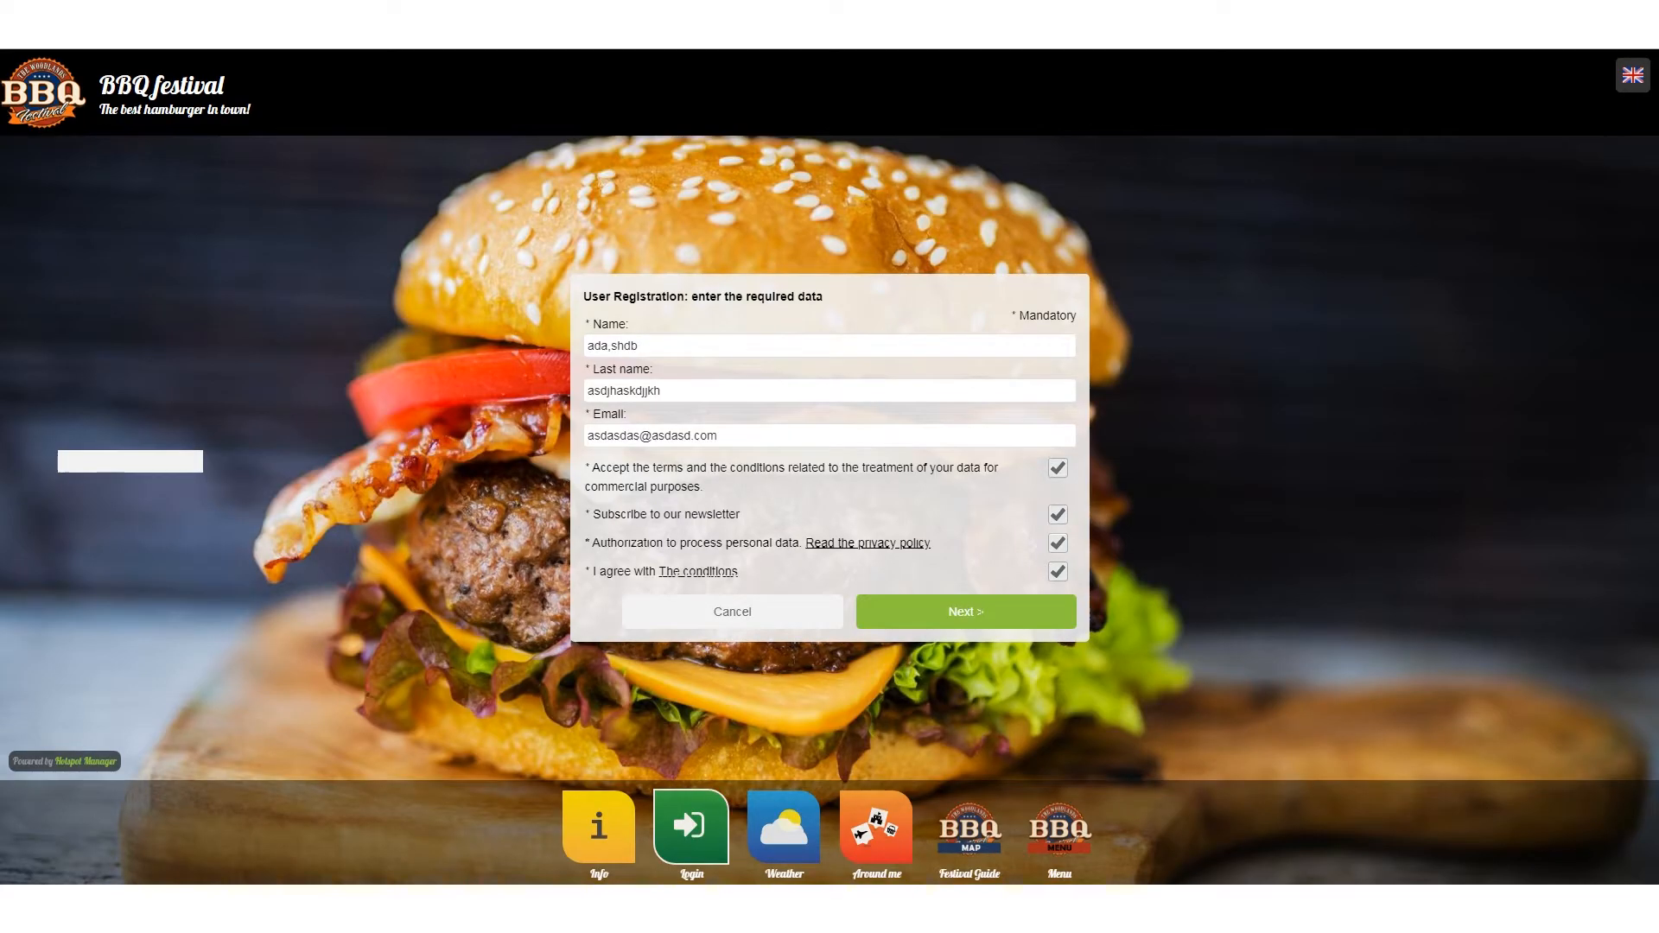
Switch to the BBQ festival welcome portal, cancel the user registration and view the portal's language choices
left_click(788, 614)
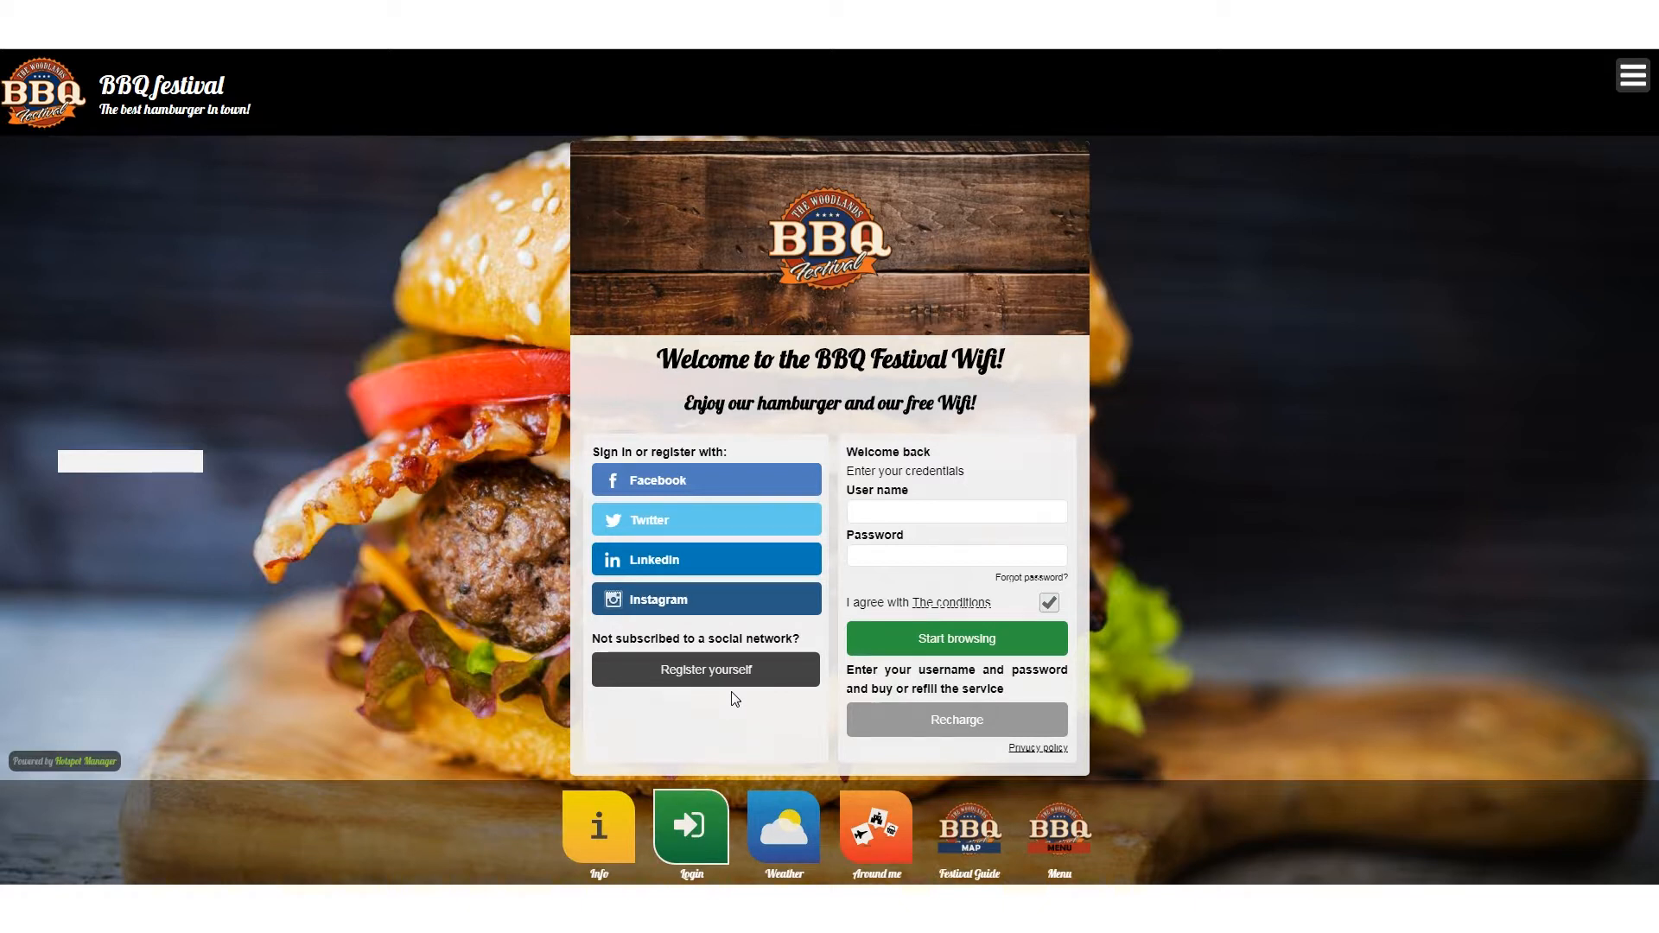
left_click(703, 840)
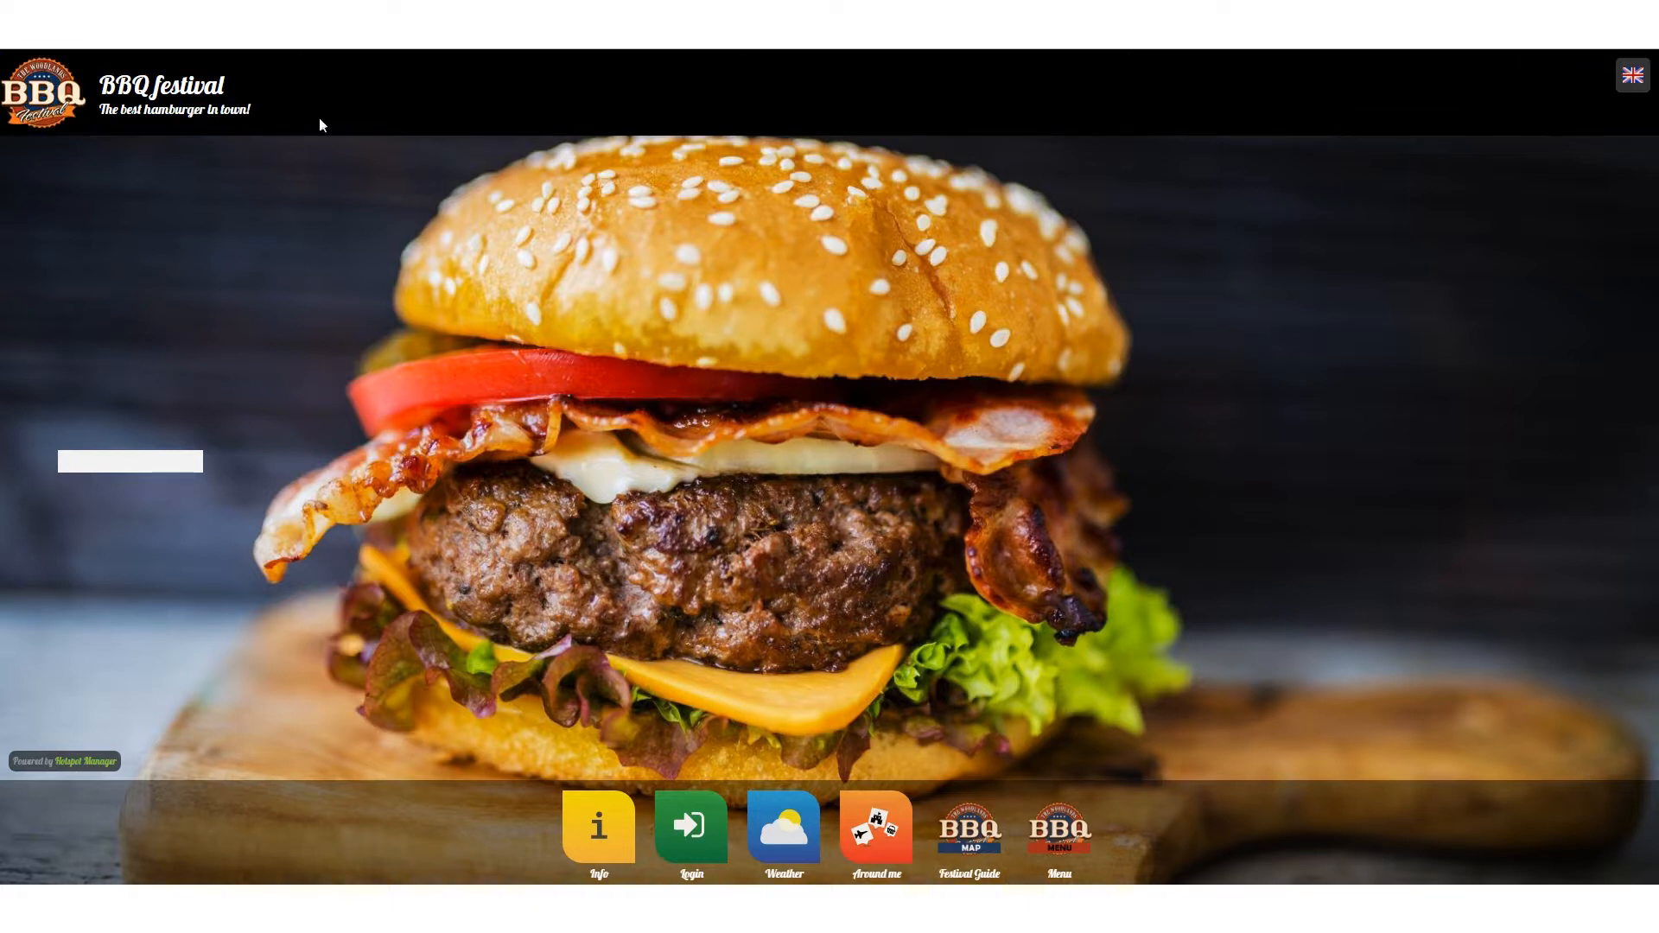
left_click(1632, 79)
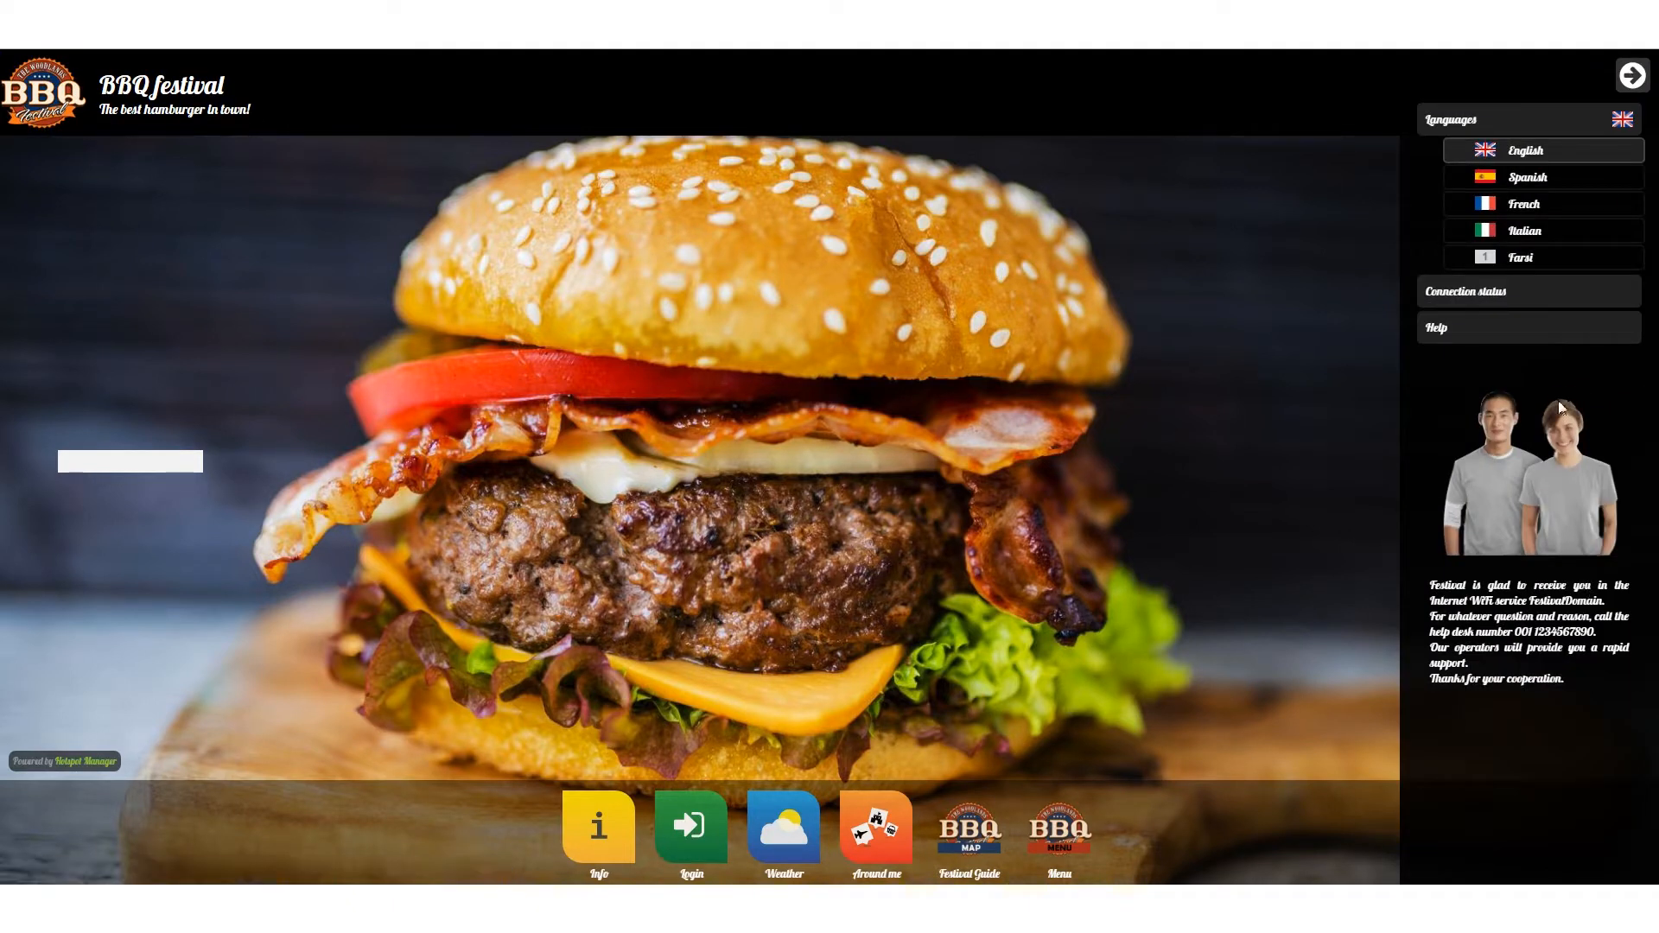
left_click(1215, 731)
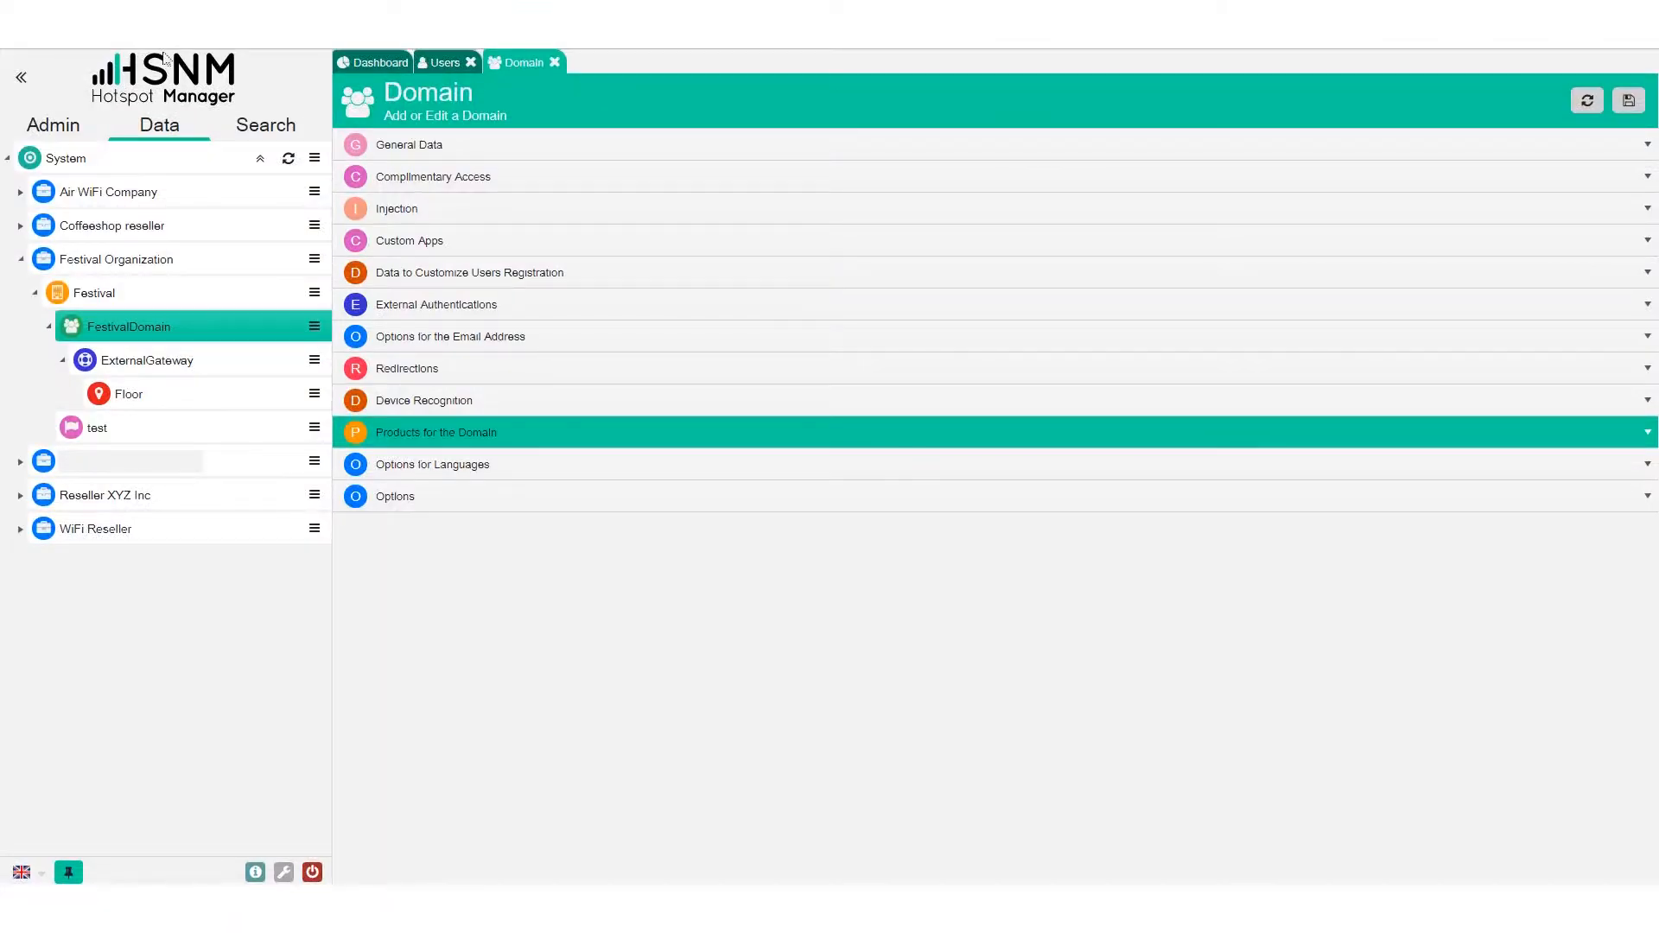
Return to Hotspot Manager, open the list of welcome portal templates for FestivalDomain and select FestivalTemplate
left_click(316, 326)
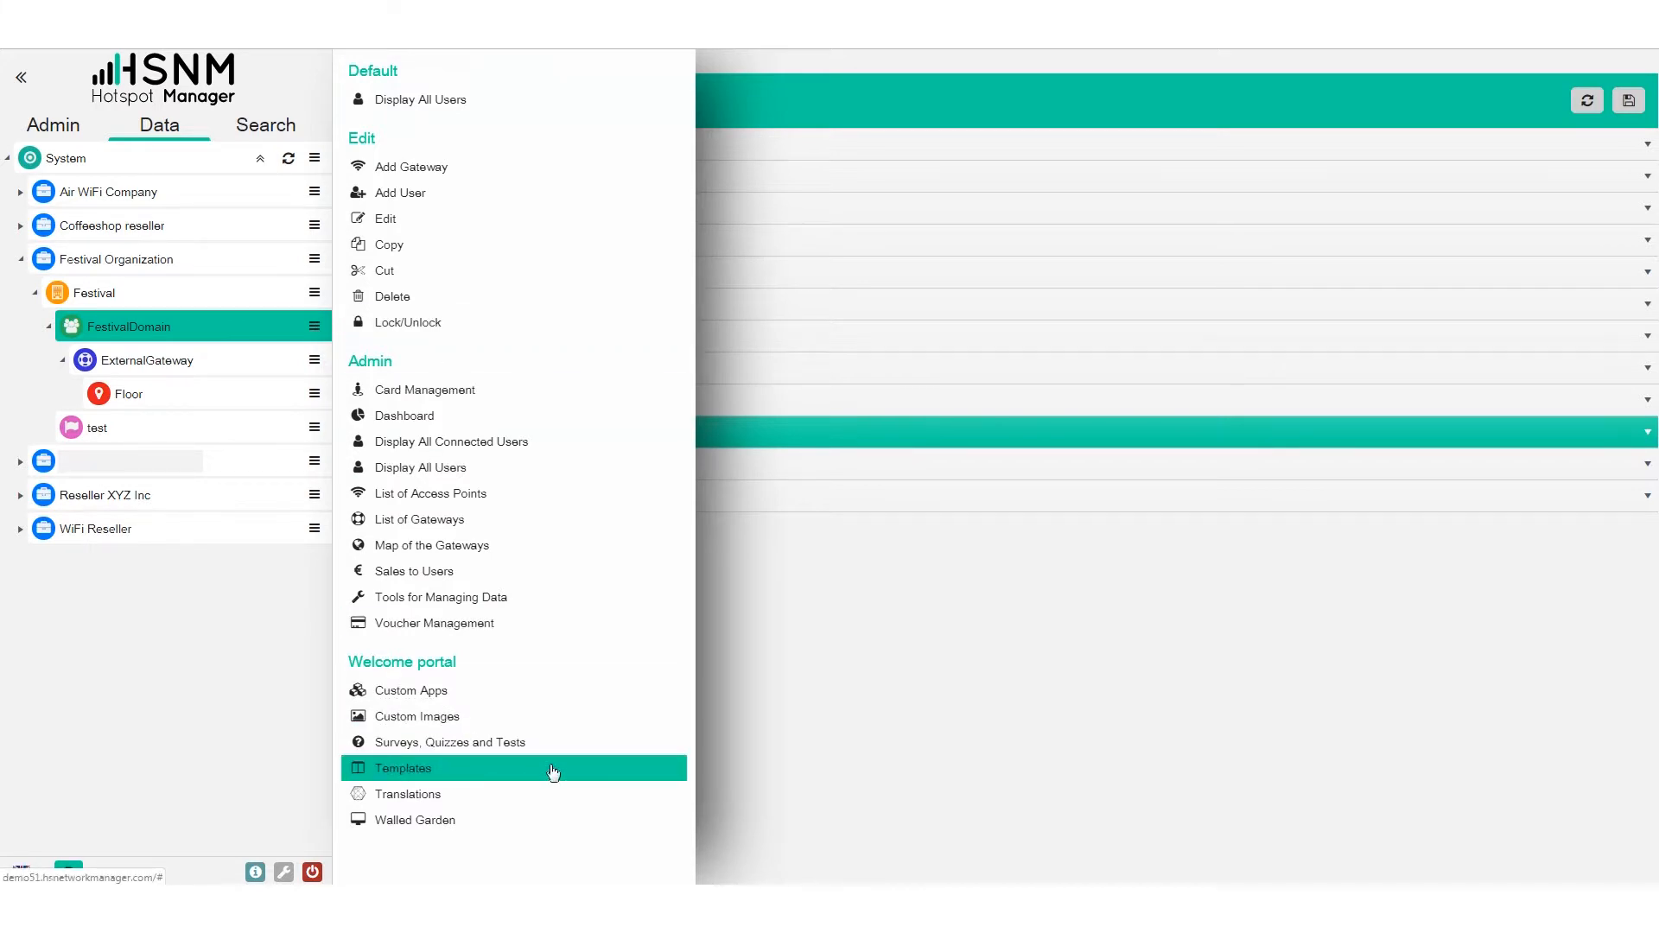
left_click(519, 768)
left_click(951, 156)
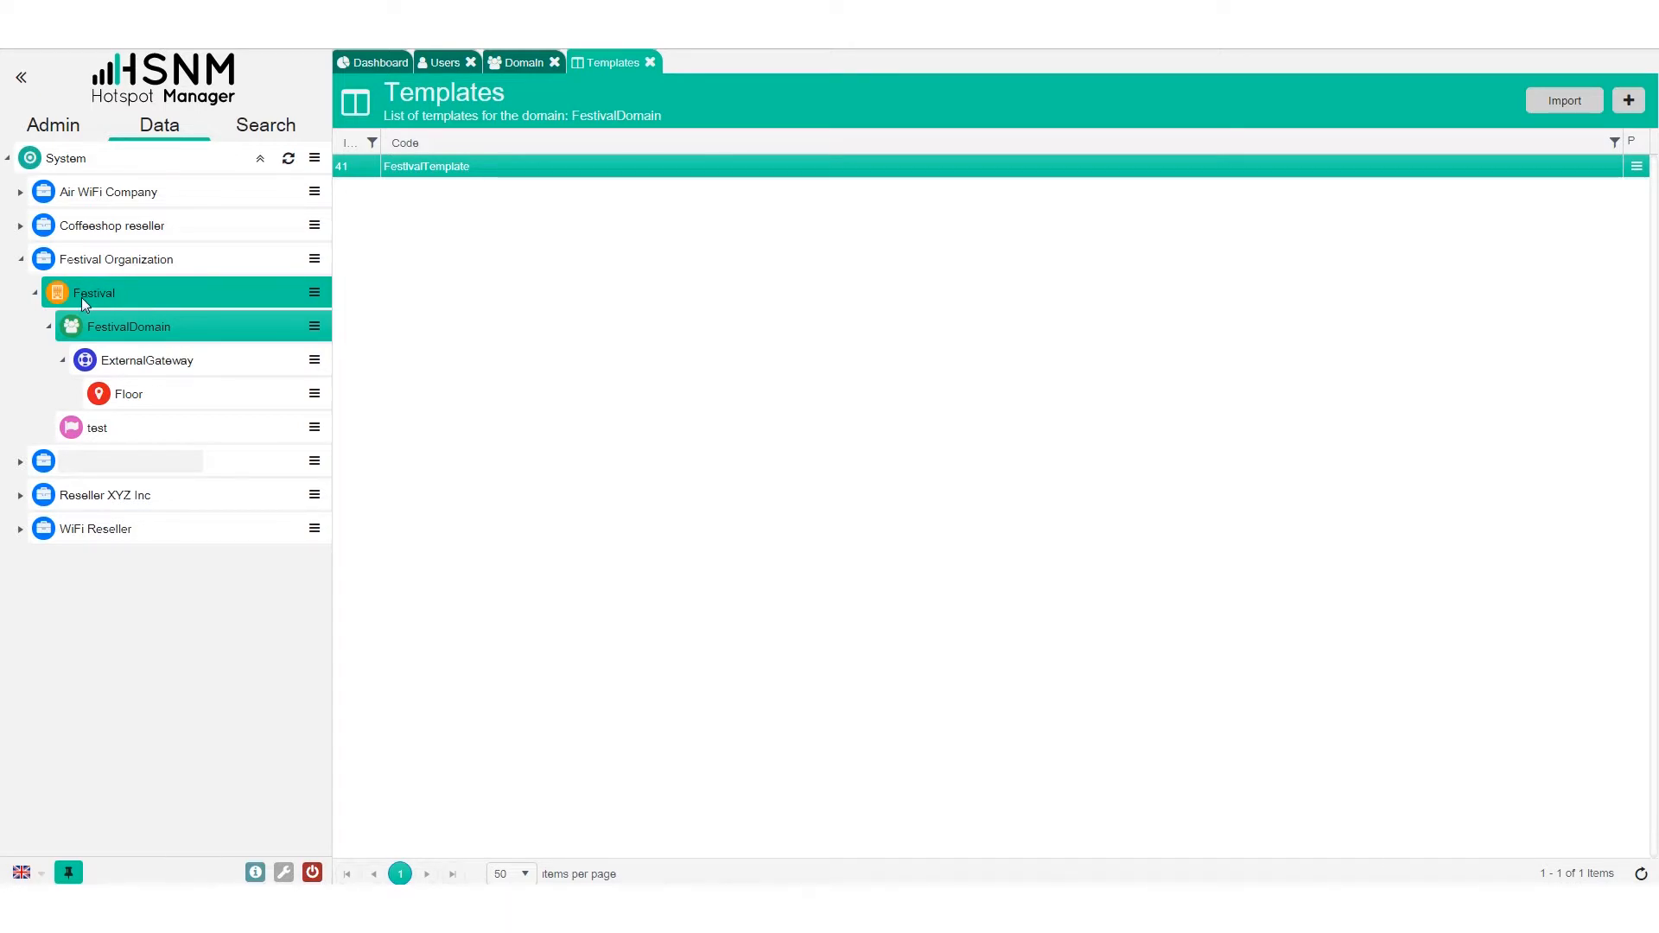
View the System-level list of templates assignable to all domains and gateways and close it
left_click(316, 159)
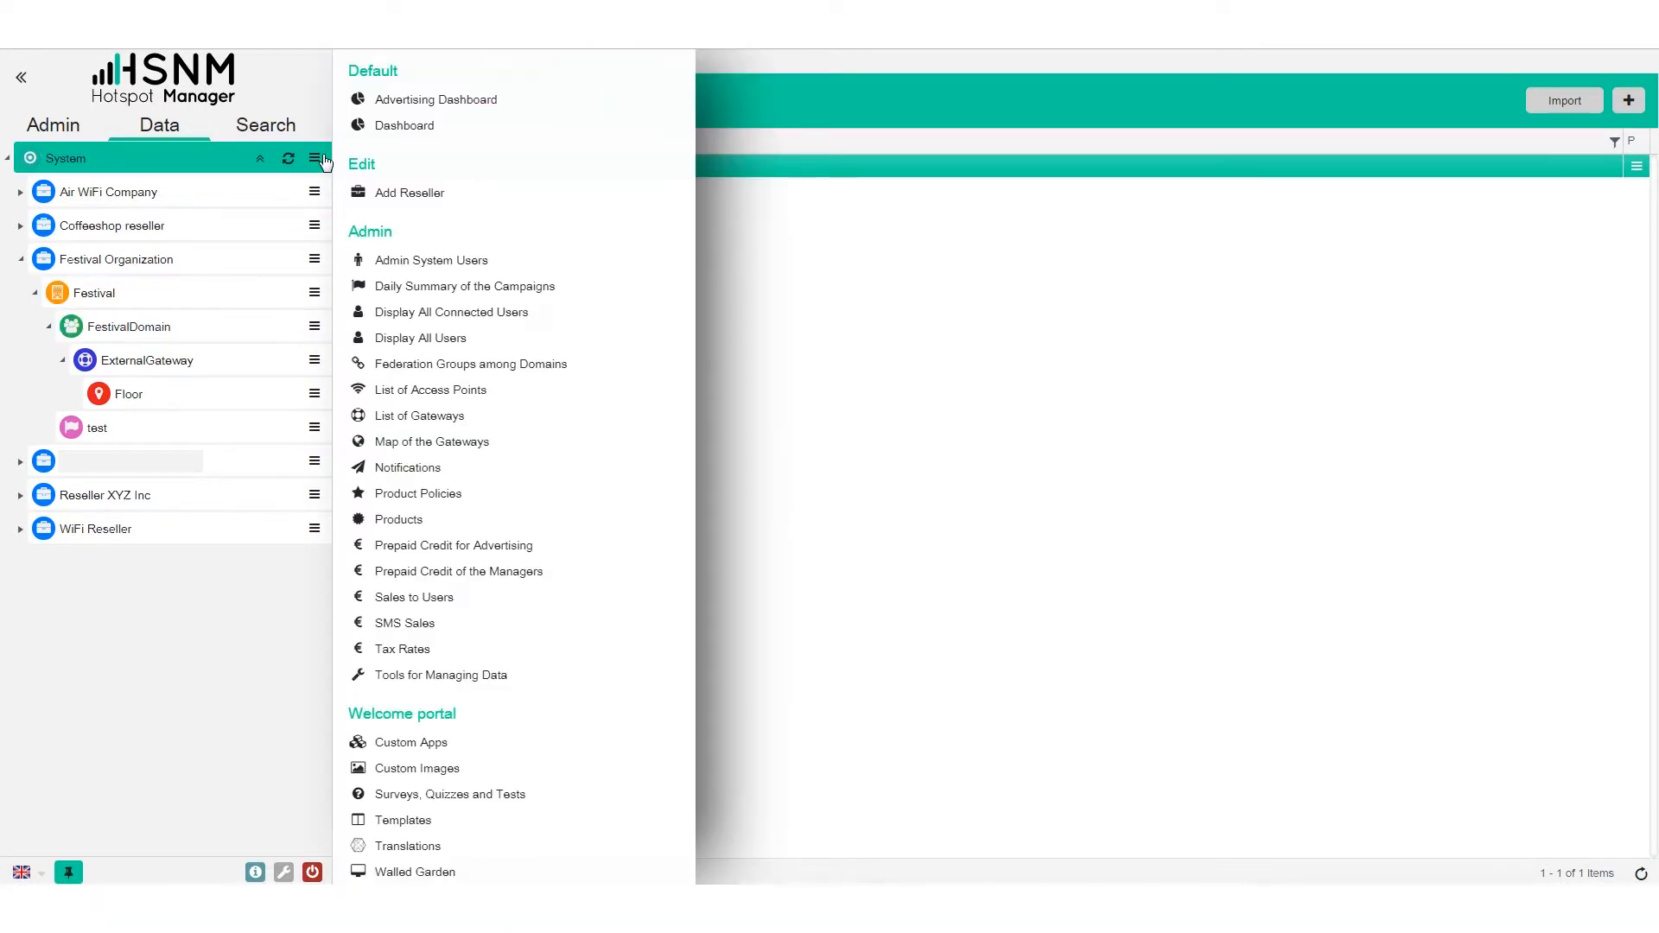
left_click(567, 817)
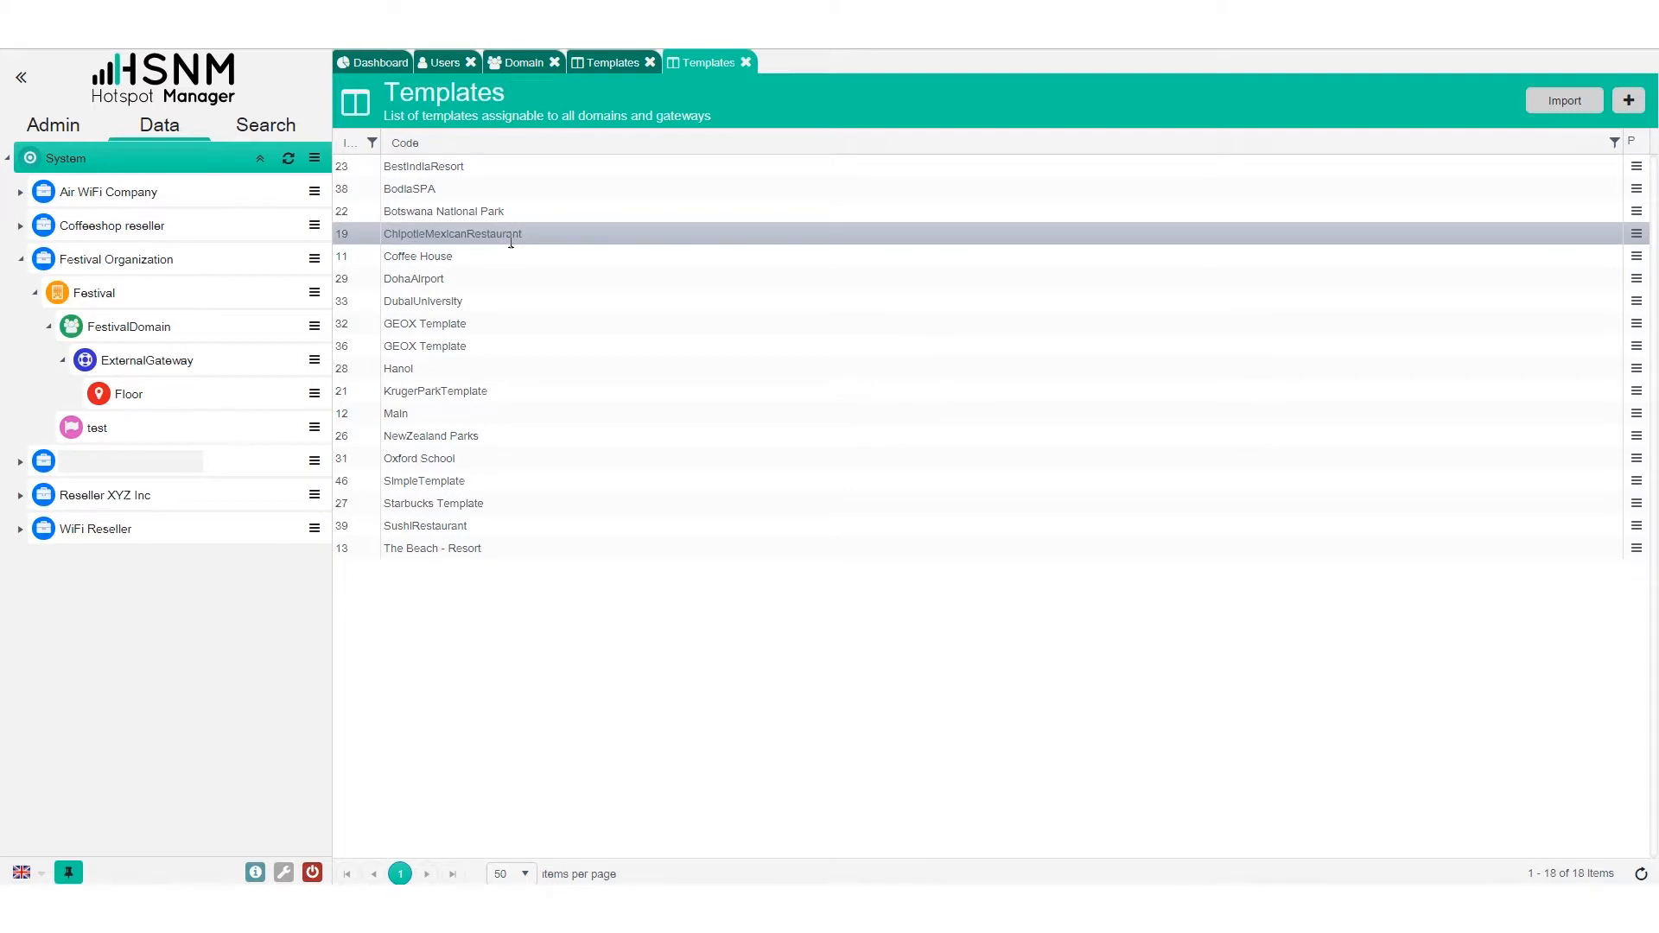
left_click(746, 63)
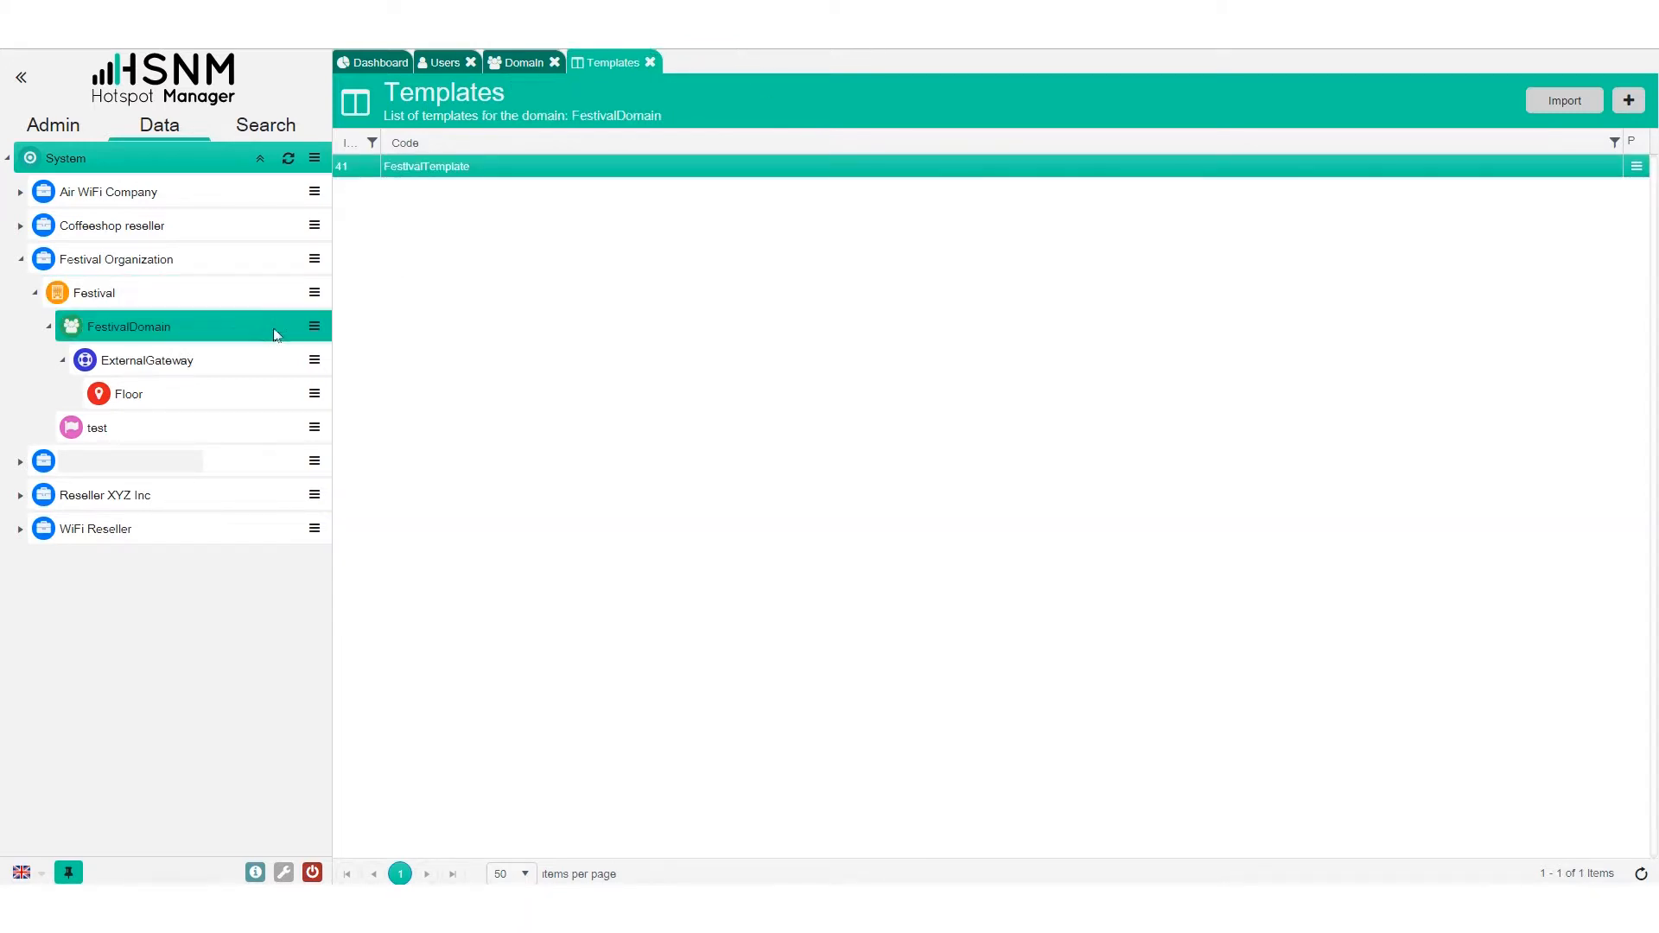
Open FestivalTemplate for editing and review its General Options
left_click(1637, 166)
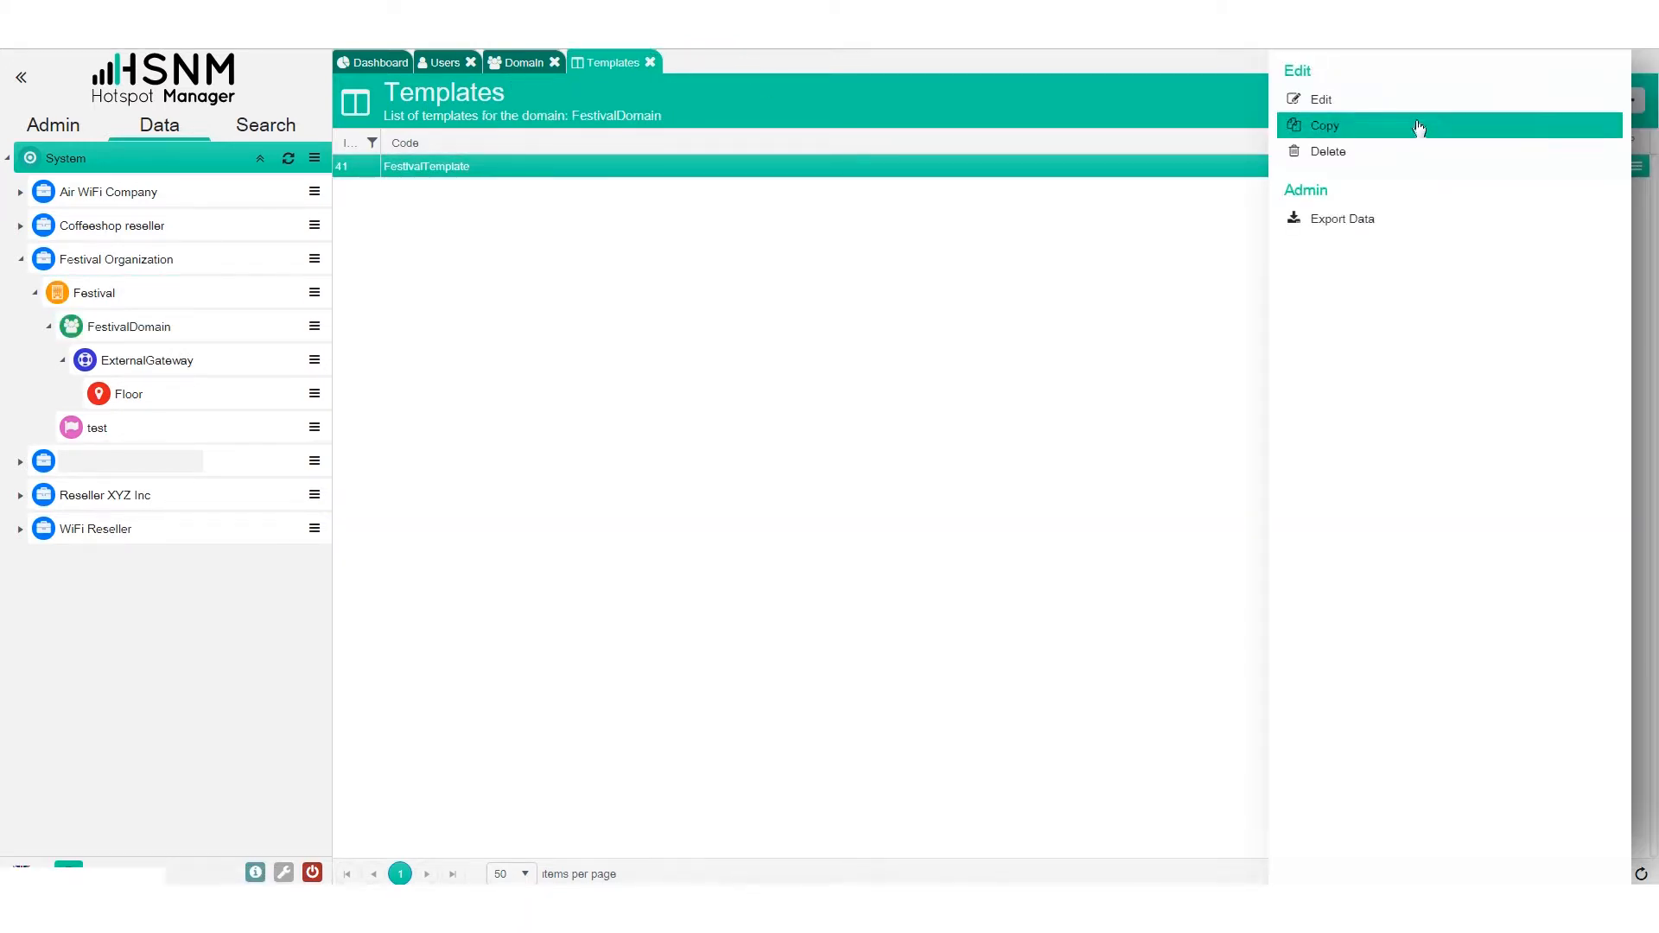
left_click(1418, 127)
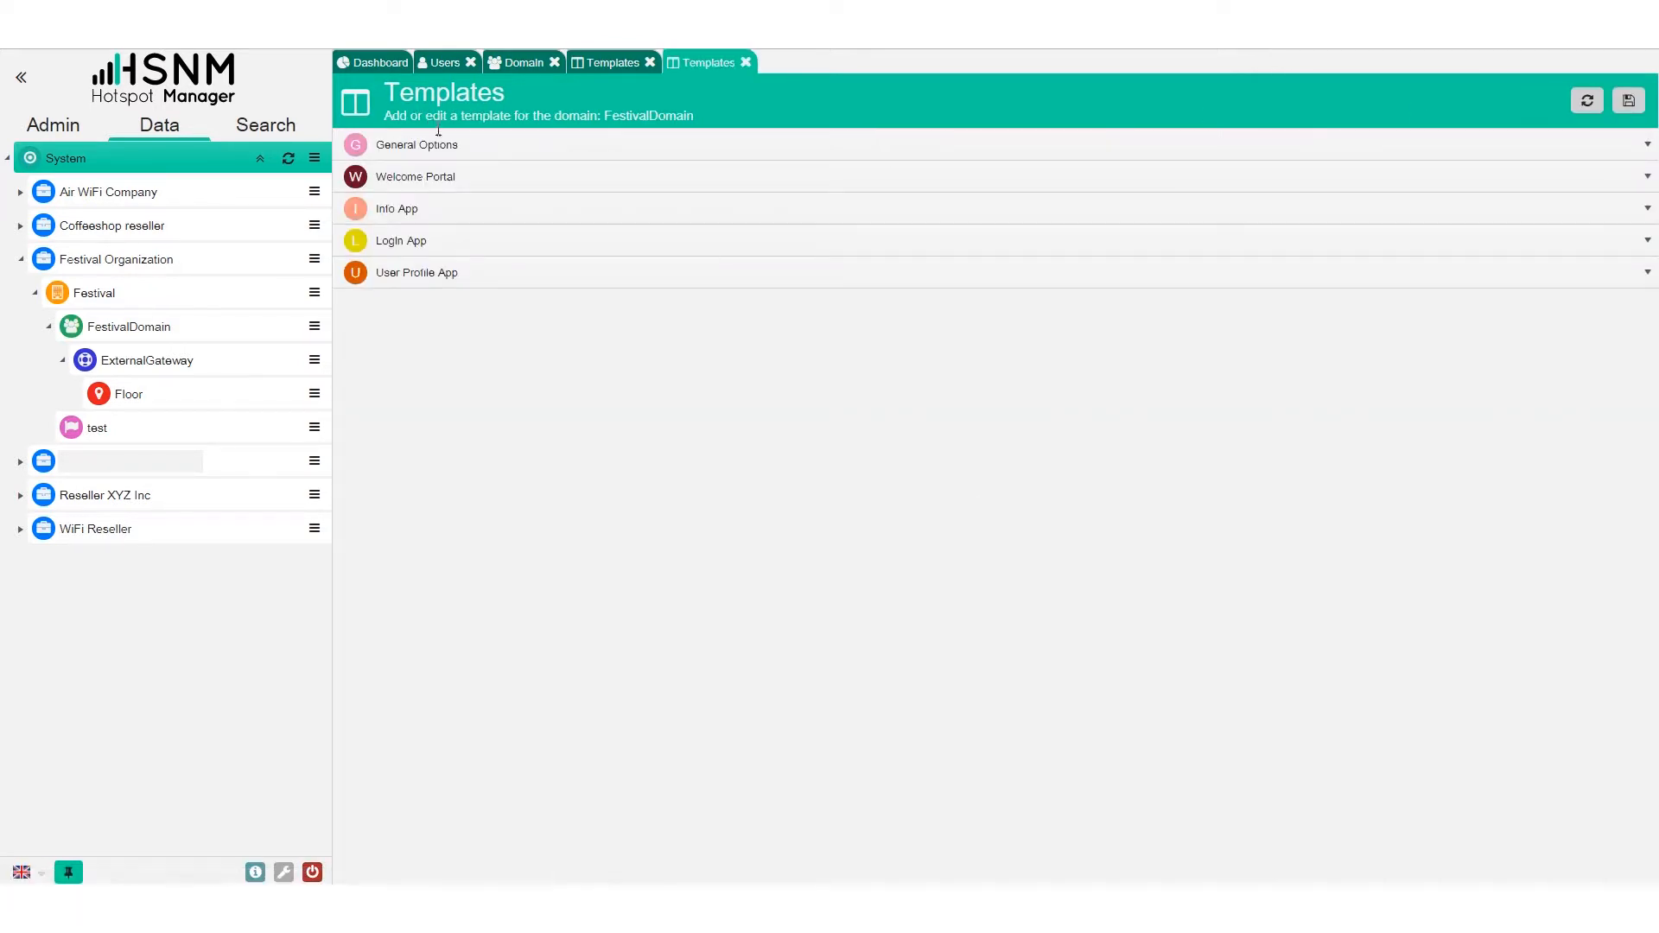
left_click(464, 145)
left_click(756, 249)
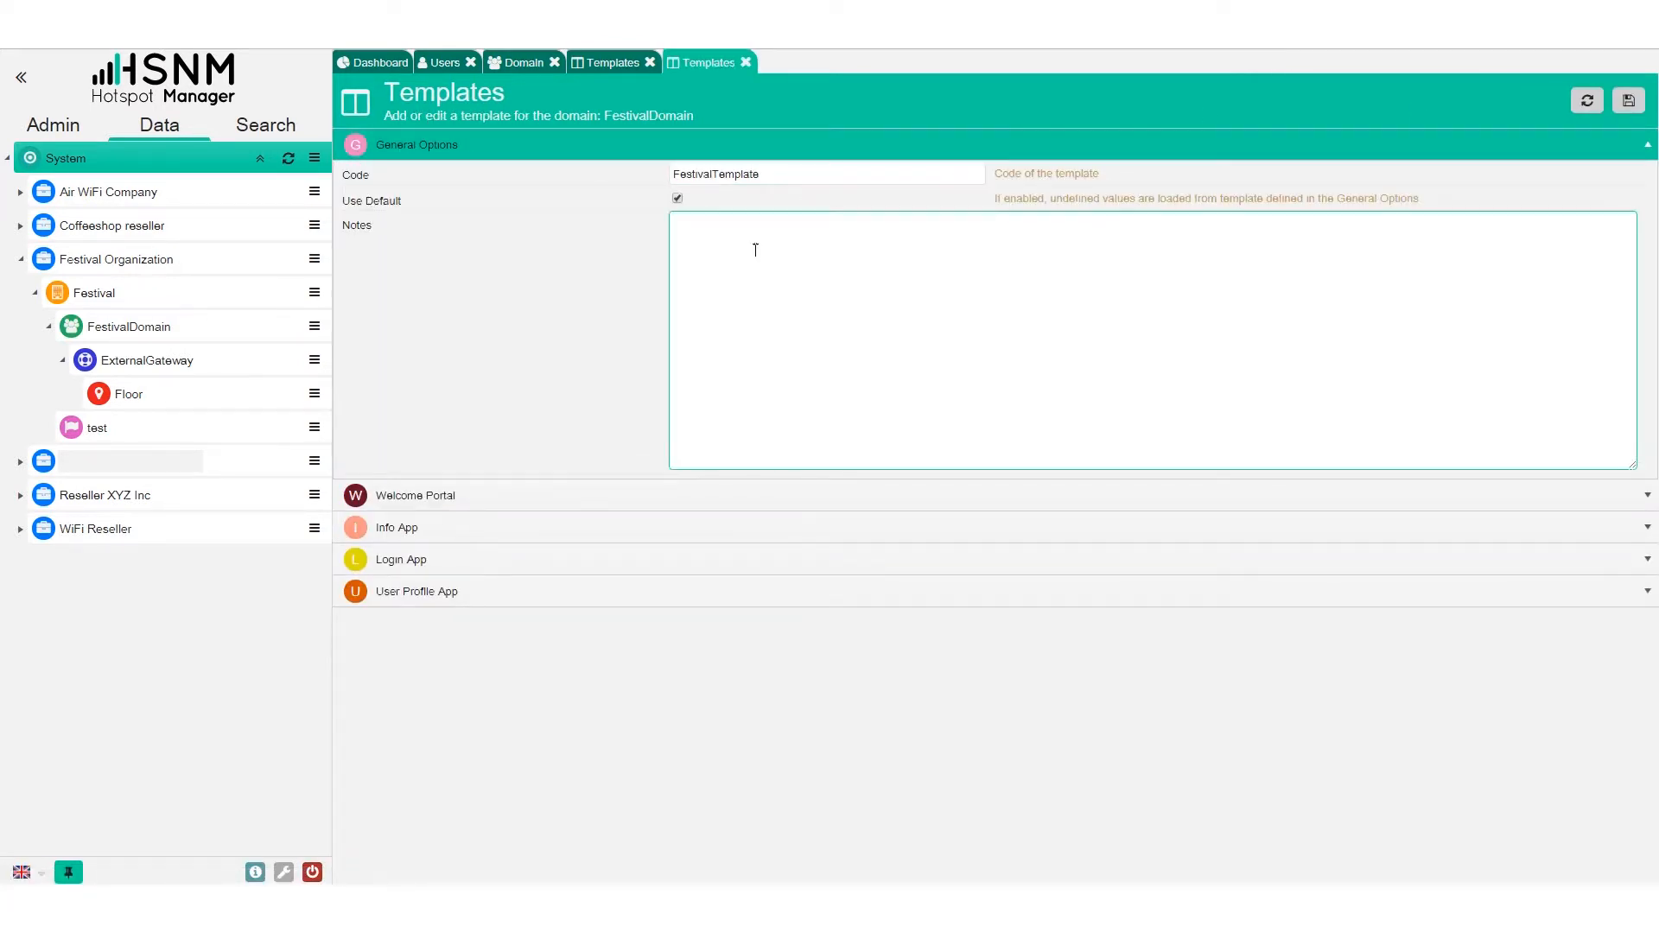
Review the Welcome Portal Definitions, checking the translation fields of the Main Title, Subtitle and Help for User
left_click(554, 502)
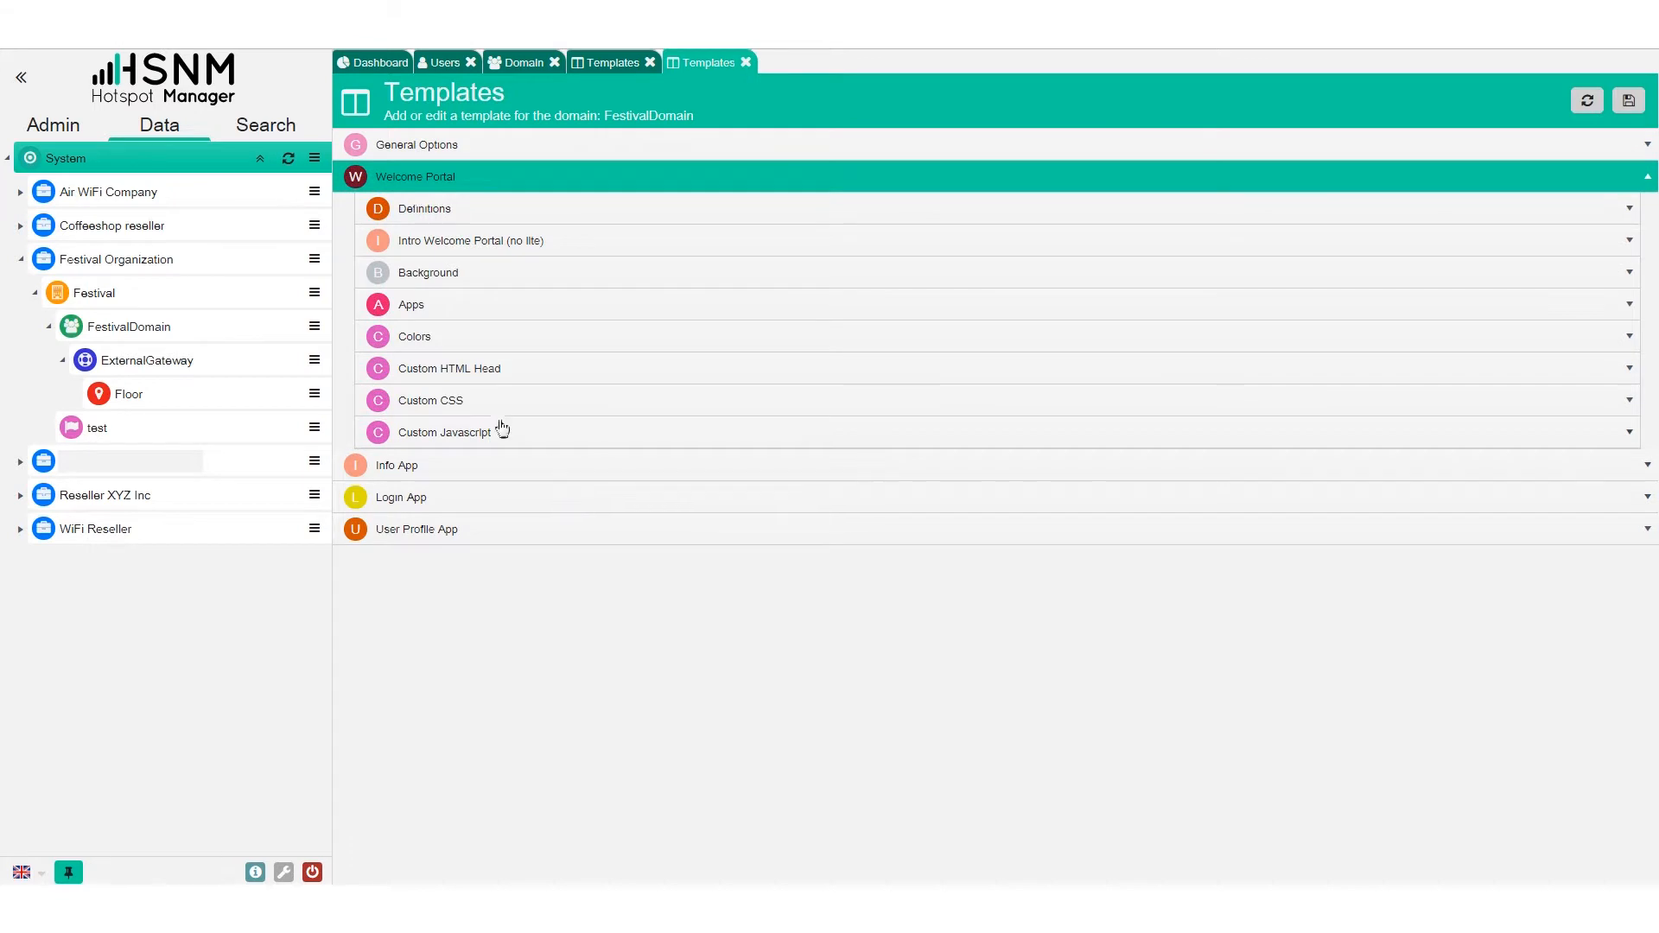
left_click(457, 220)
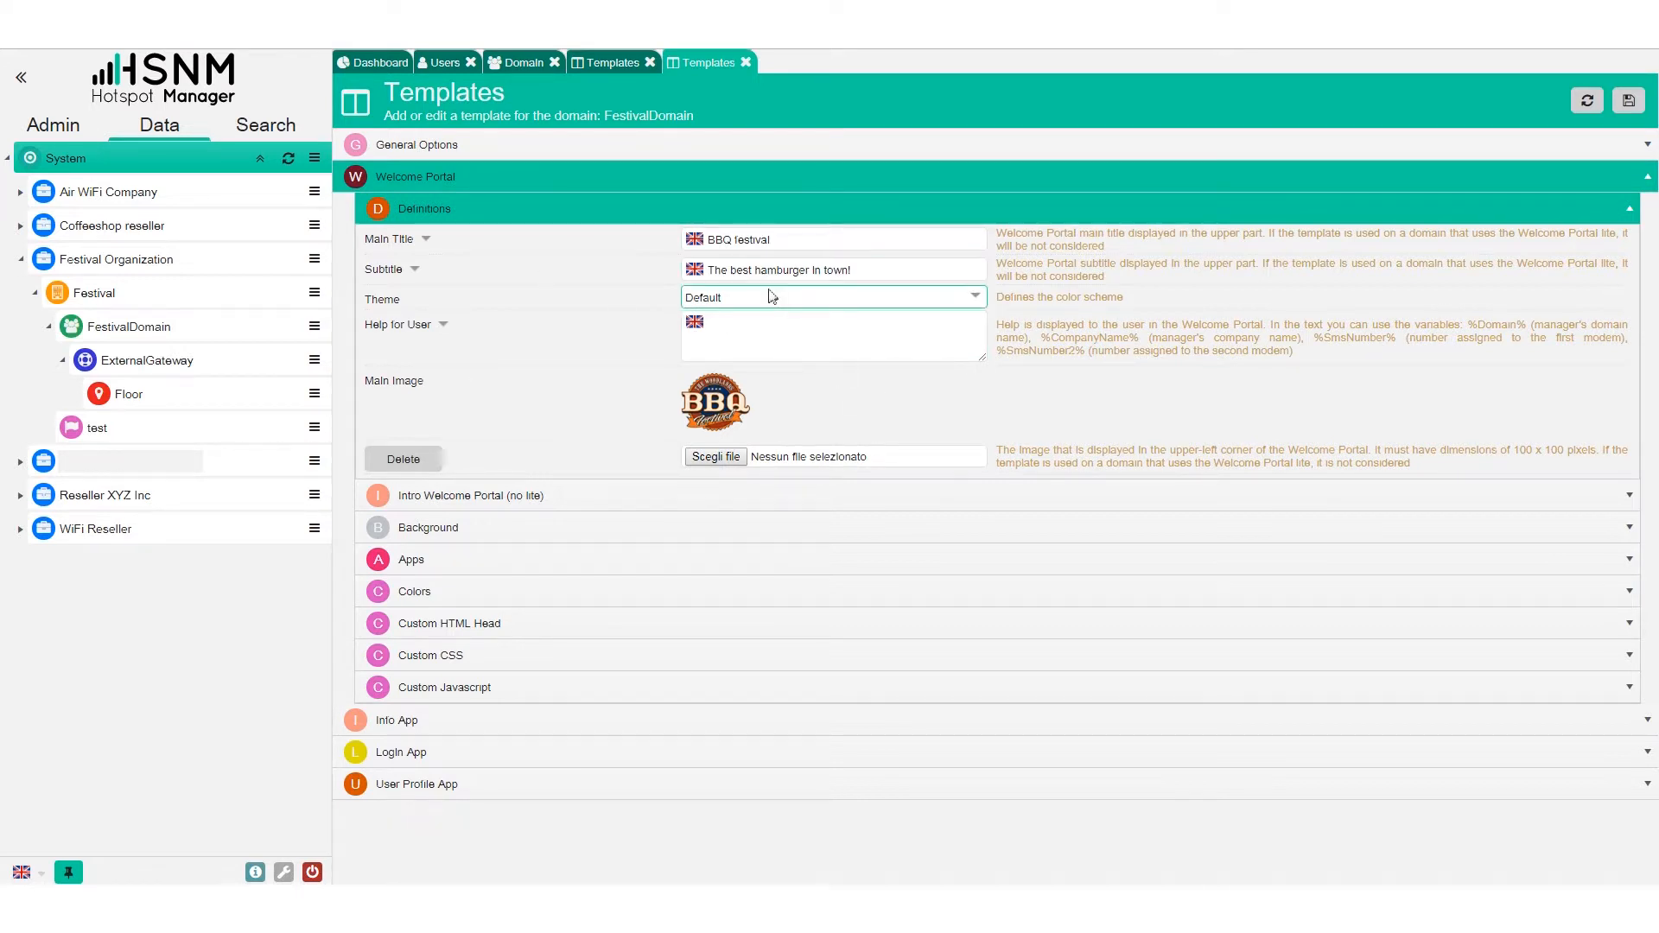
left_click(426, 239)
left_click(428, 240)
left_click(427, 240)
left_click(428, 240)
left_click(416, 271)
left_click(415, 271)
left_click(443, 327)
left_click(442, 327)
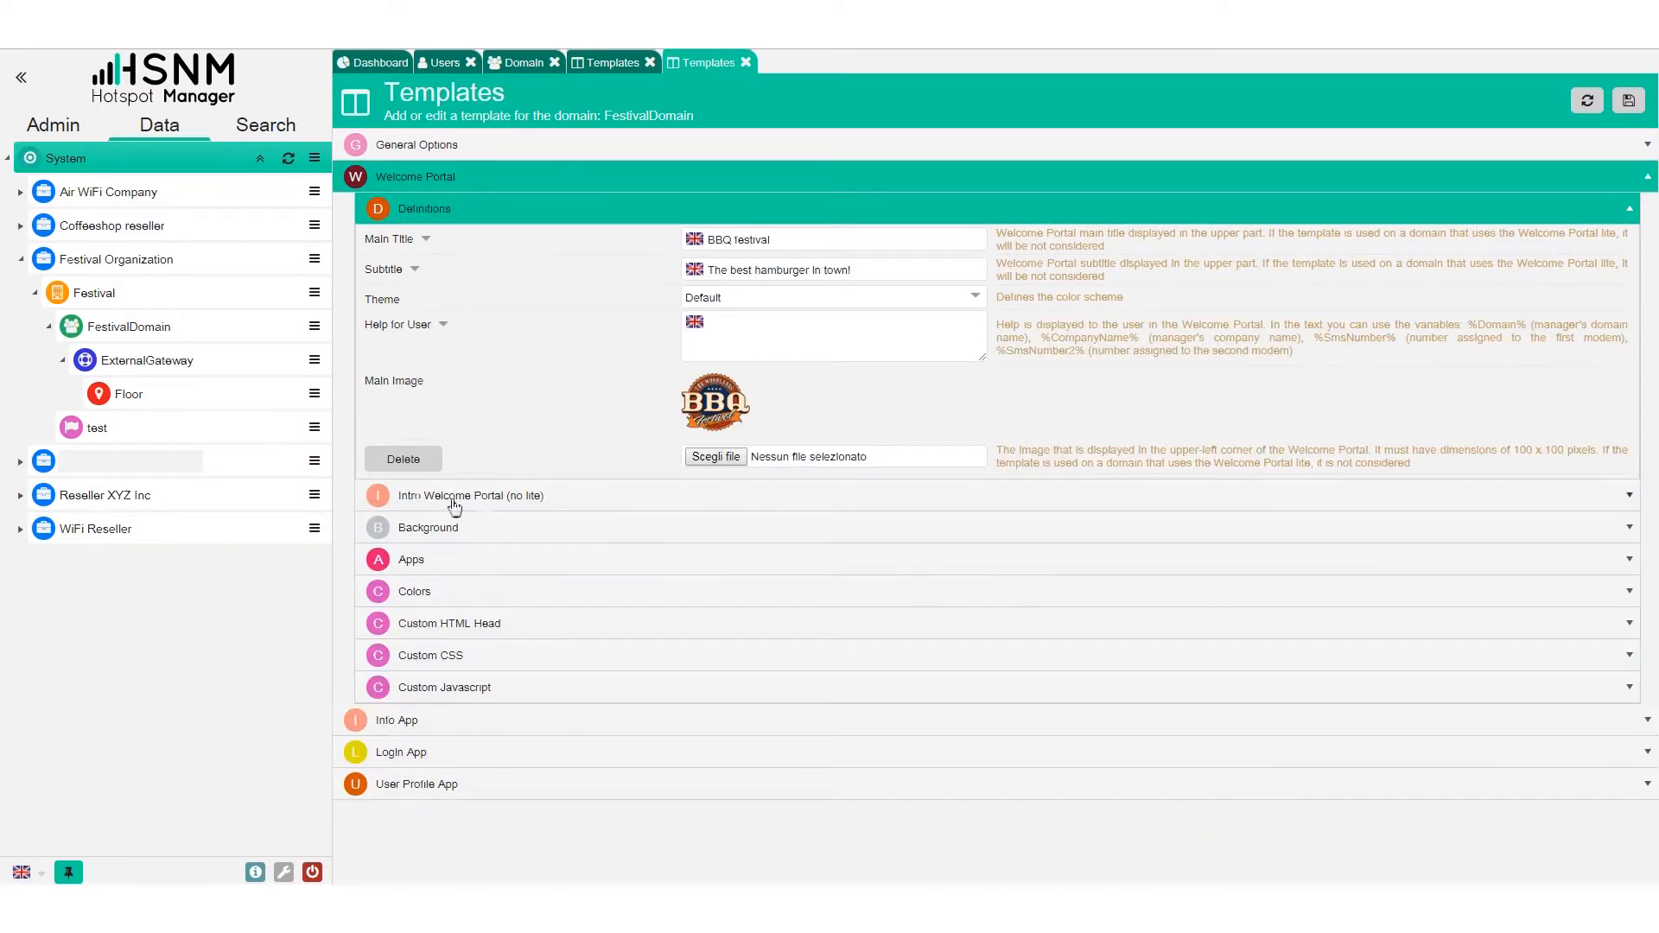
Set the Welcome Portal intro type to YouTube Video, save the template and preview the intro in the portal
left_click(510, 496)
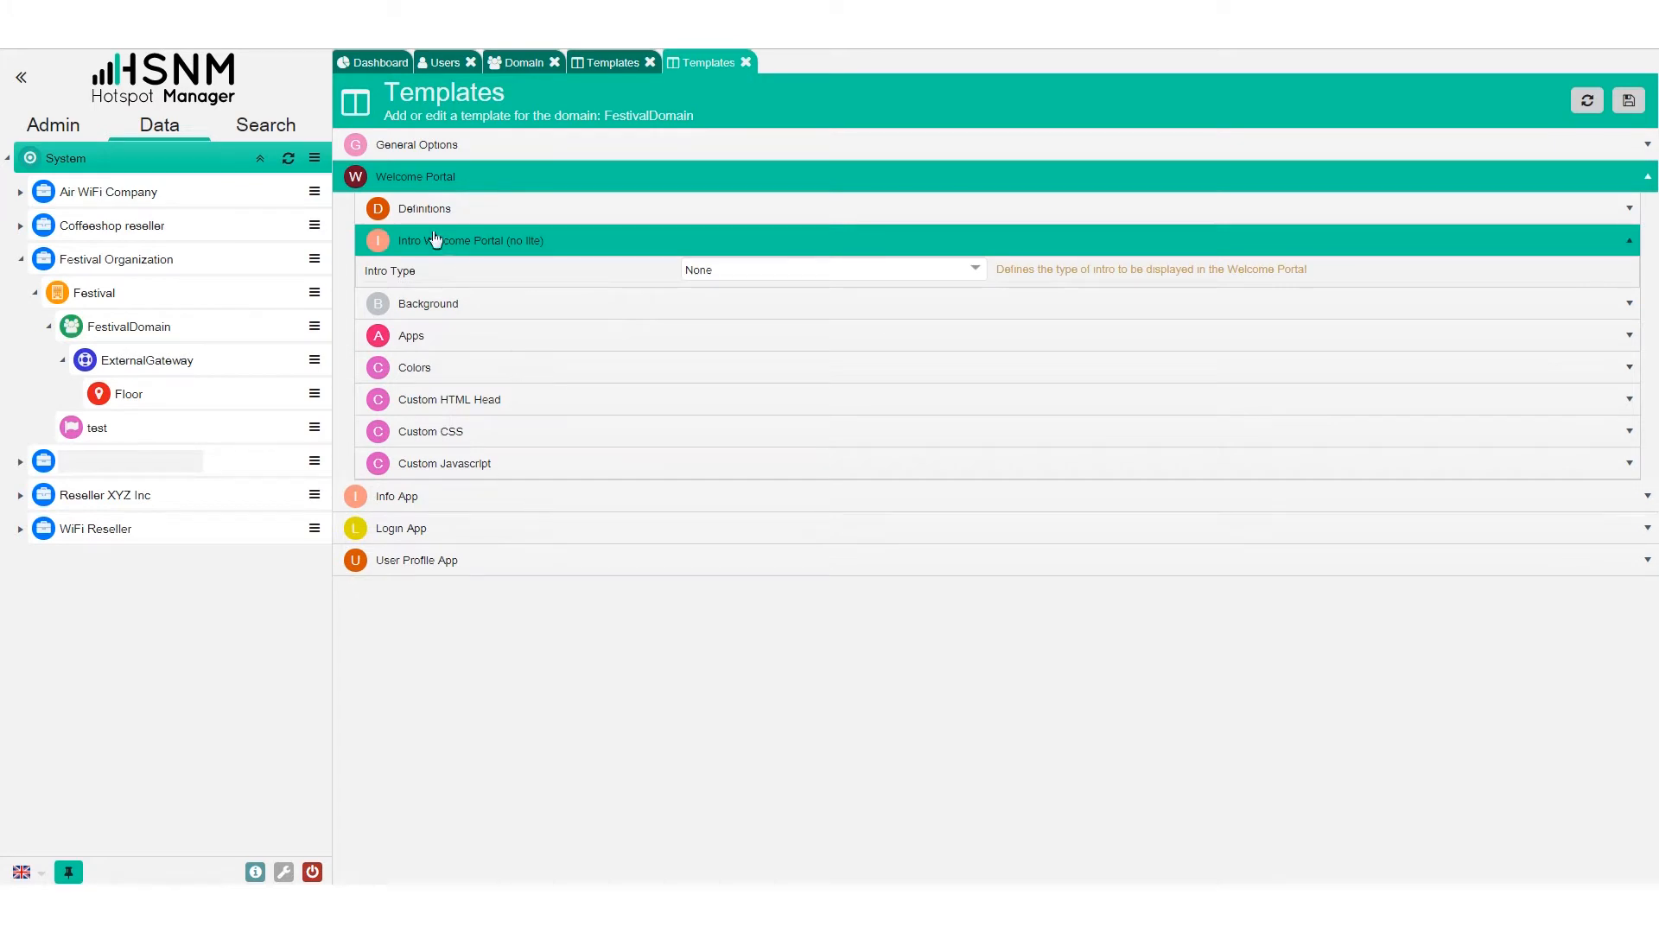
left_click(782, 272)
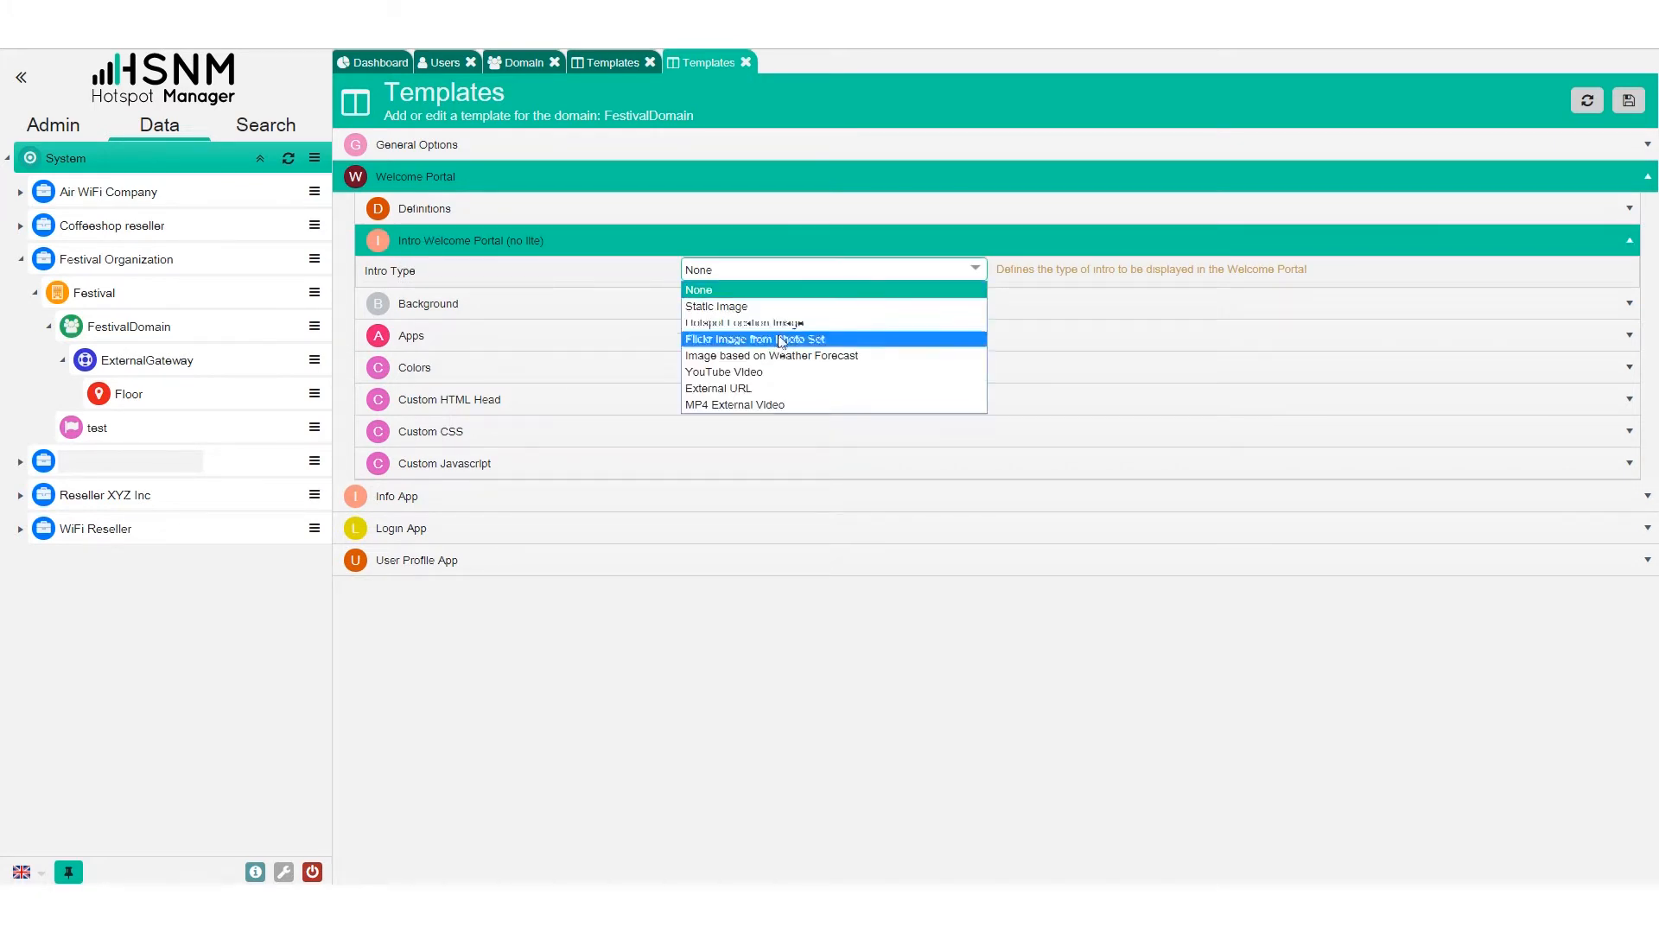
left_click(778, 372)
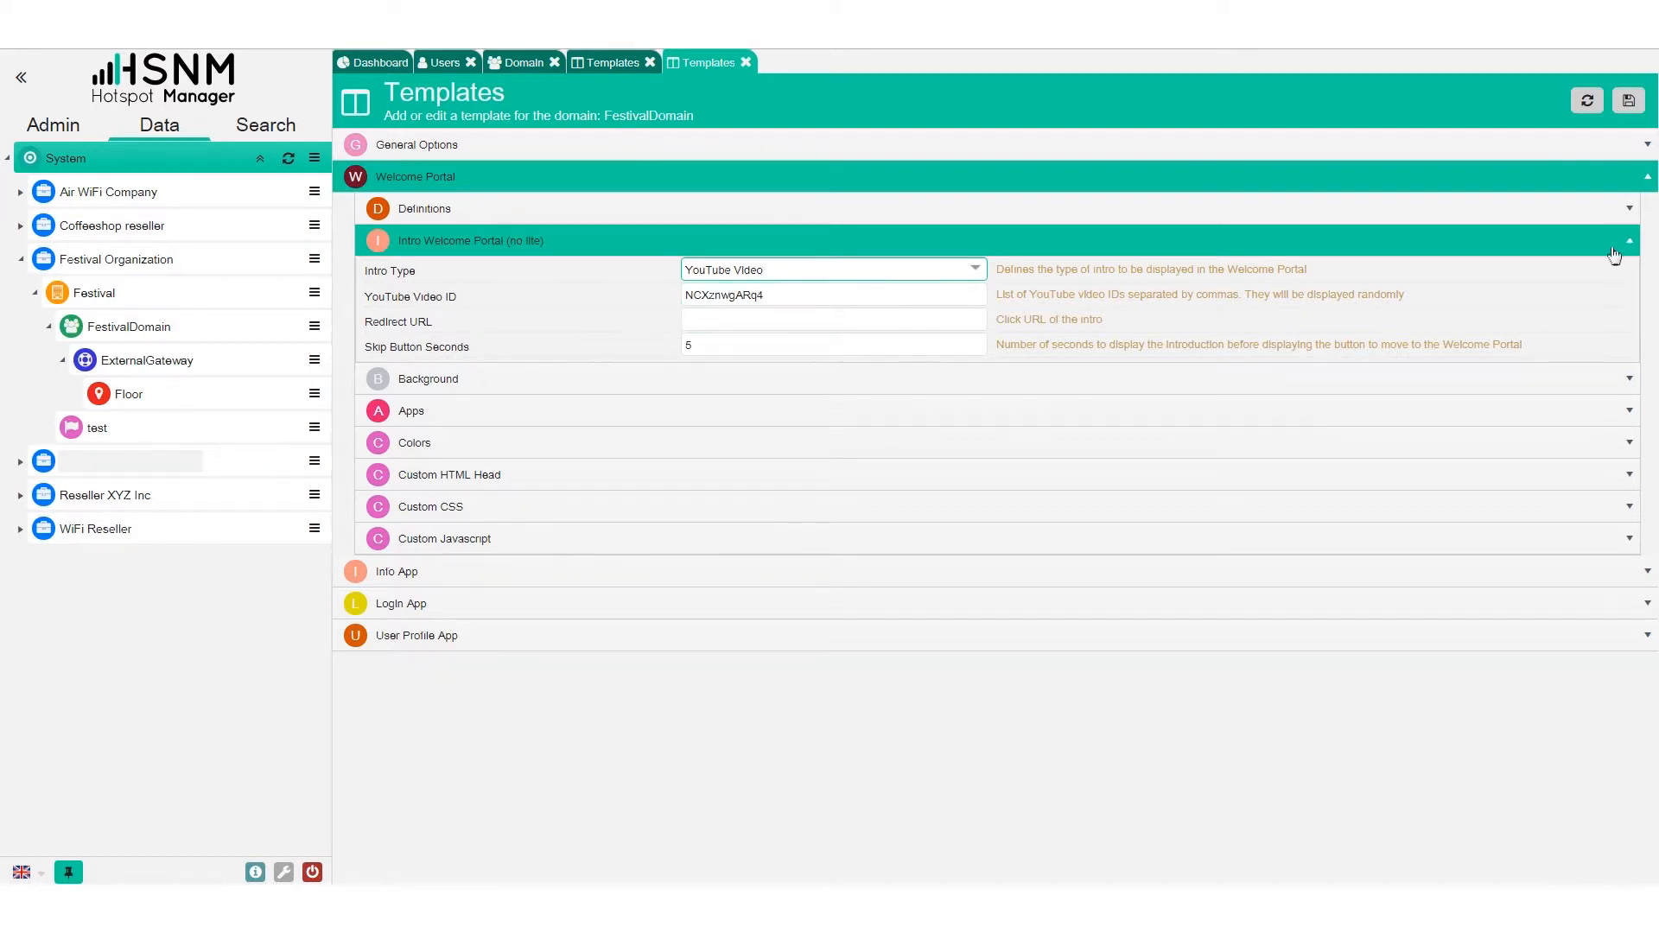
left_click(1628, 101)
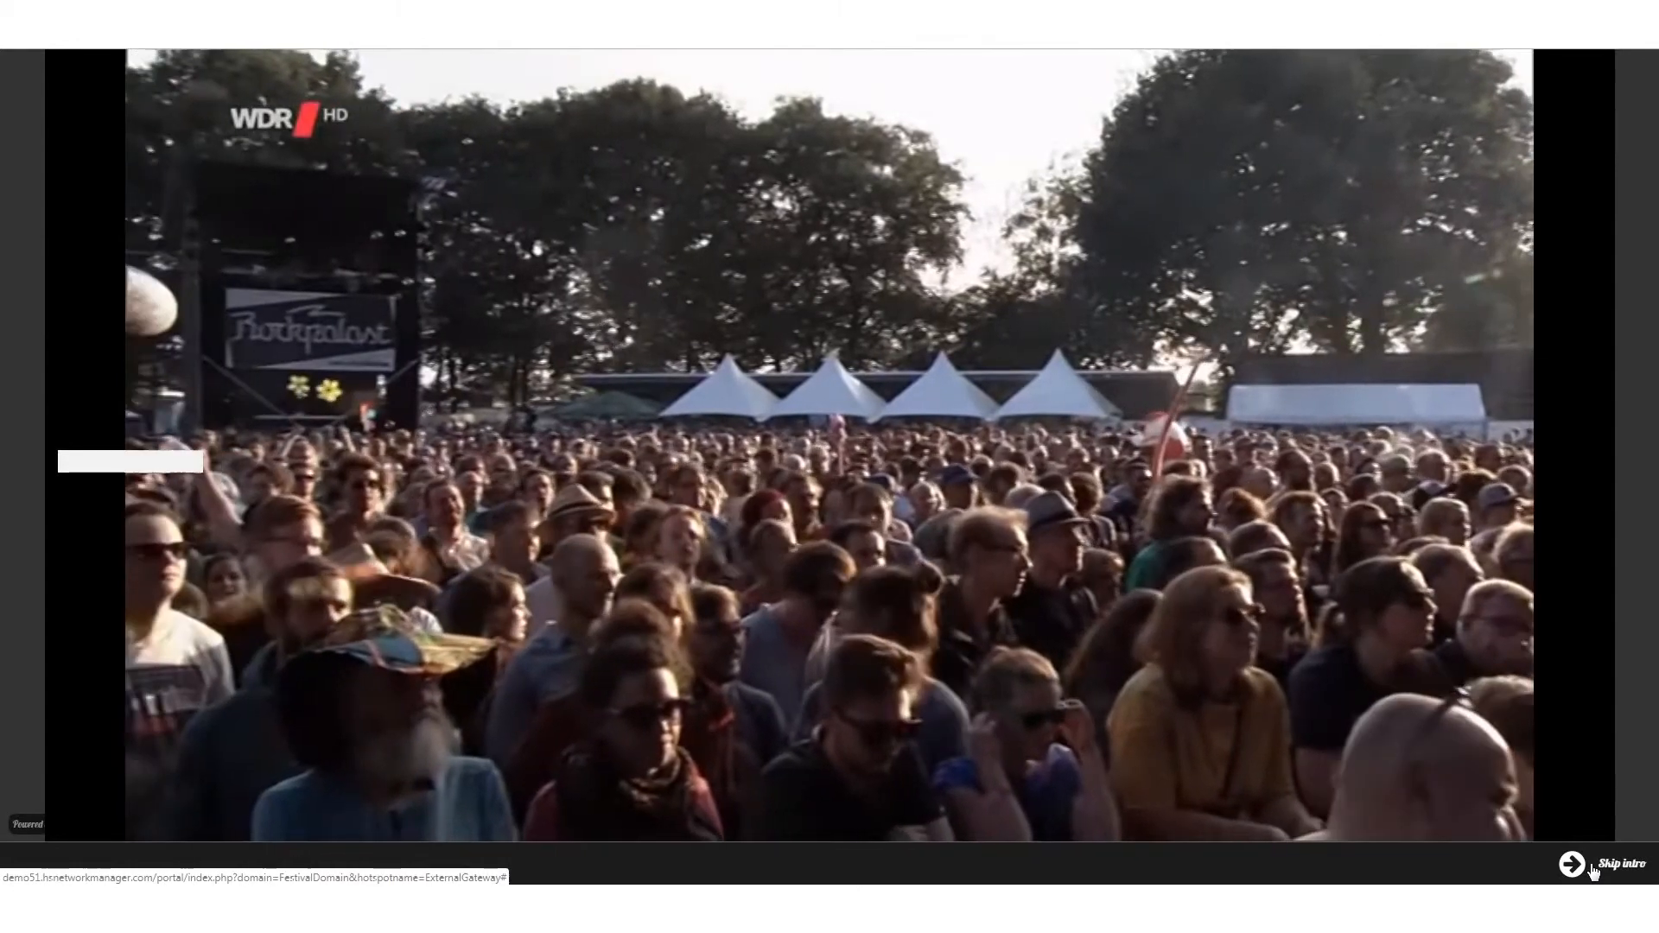
left_click(1592, 869)
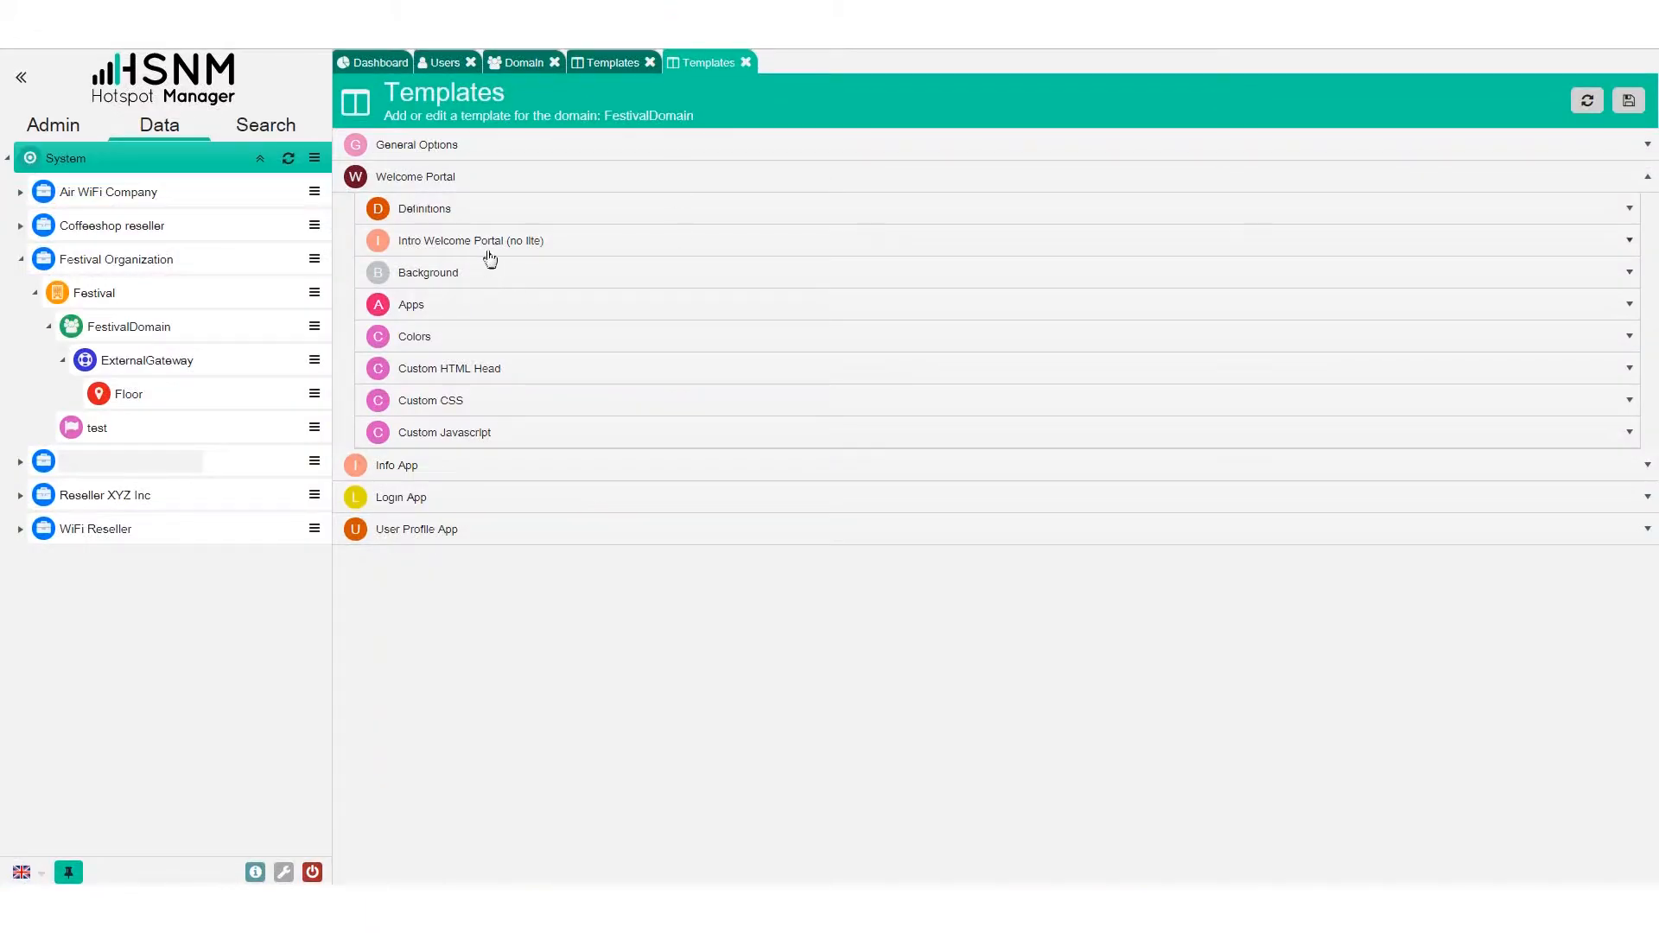
Review the available intro types in the template's Welcome Portal settings and set Intro Type to None
left_click(430, 211)
left_click(478, 499)
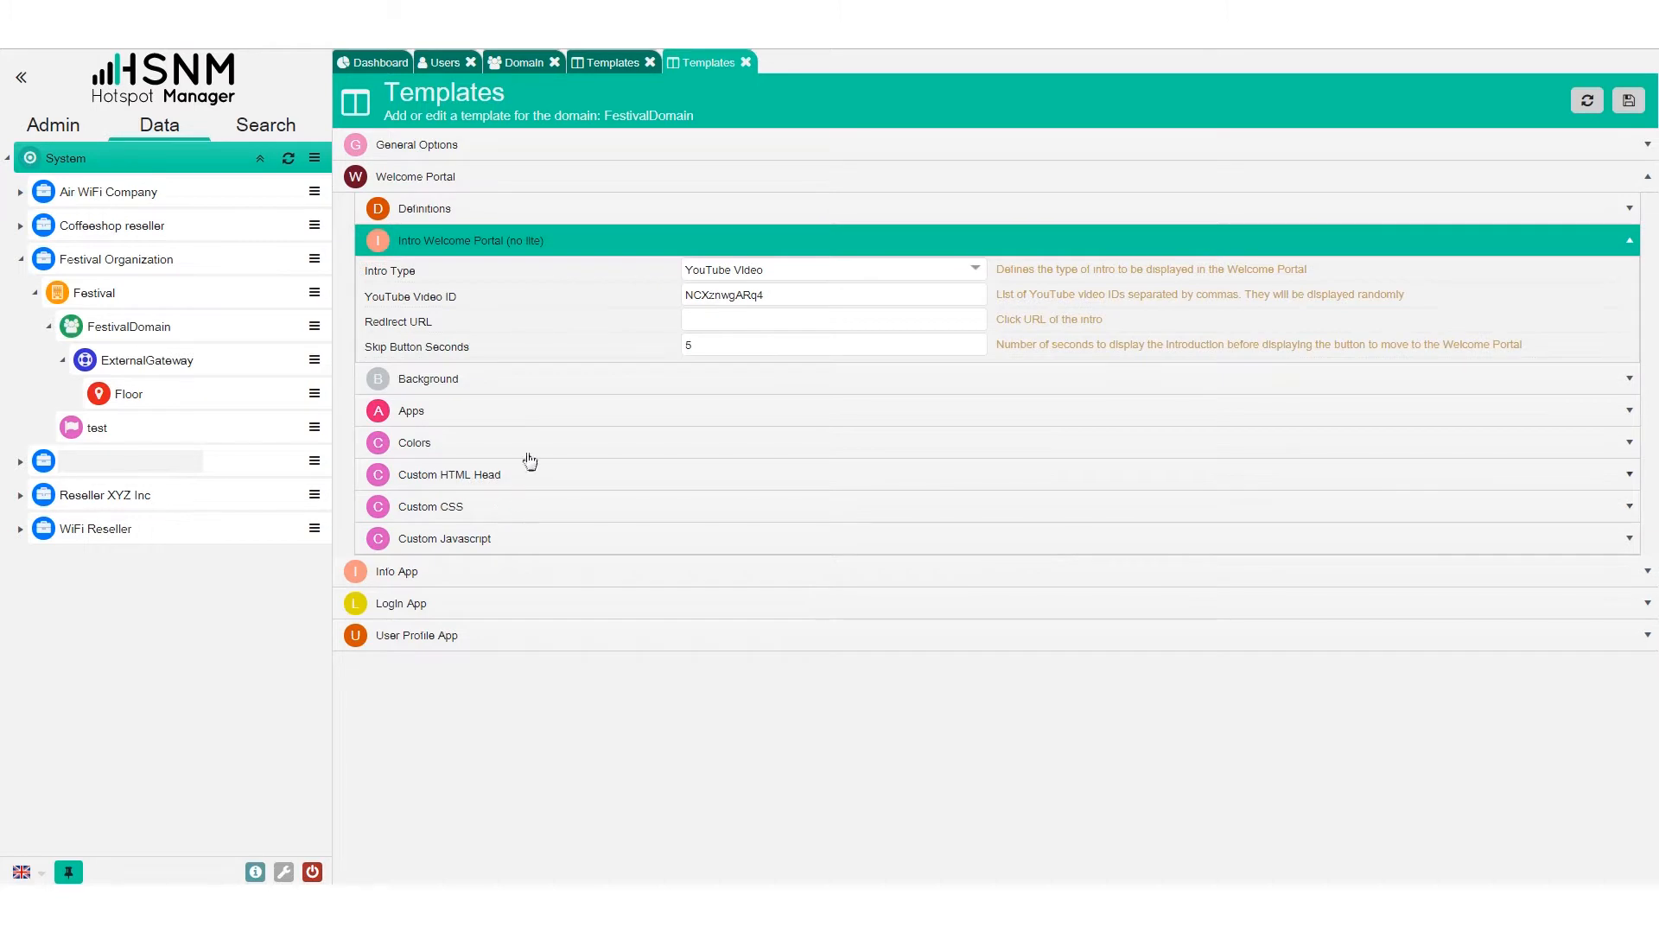
left_click(844, 271)
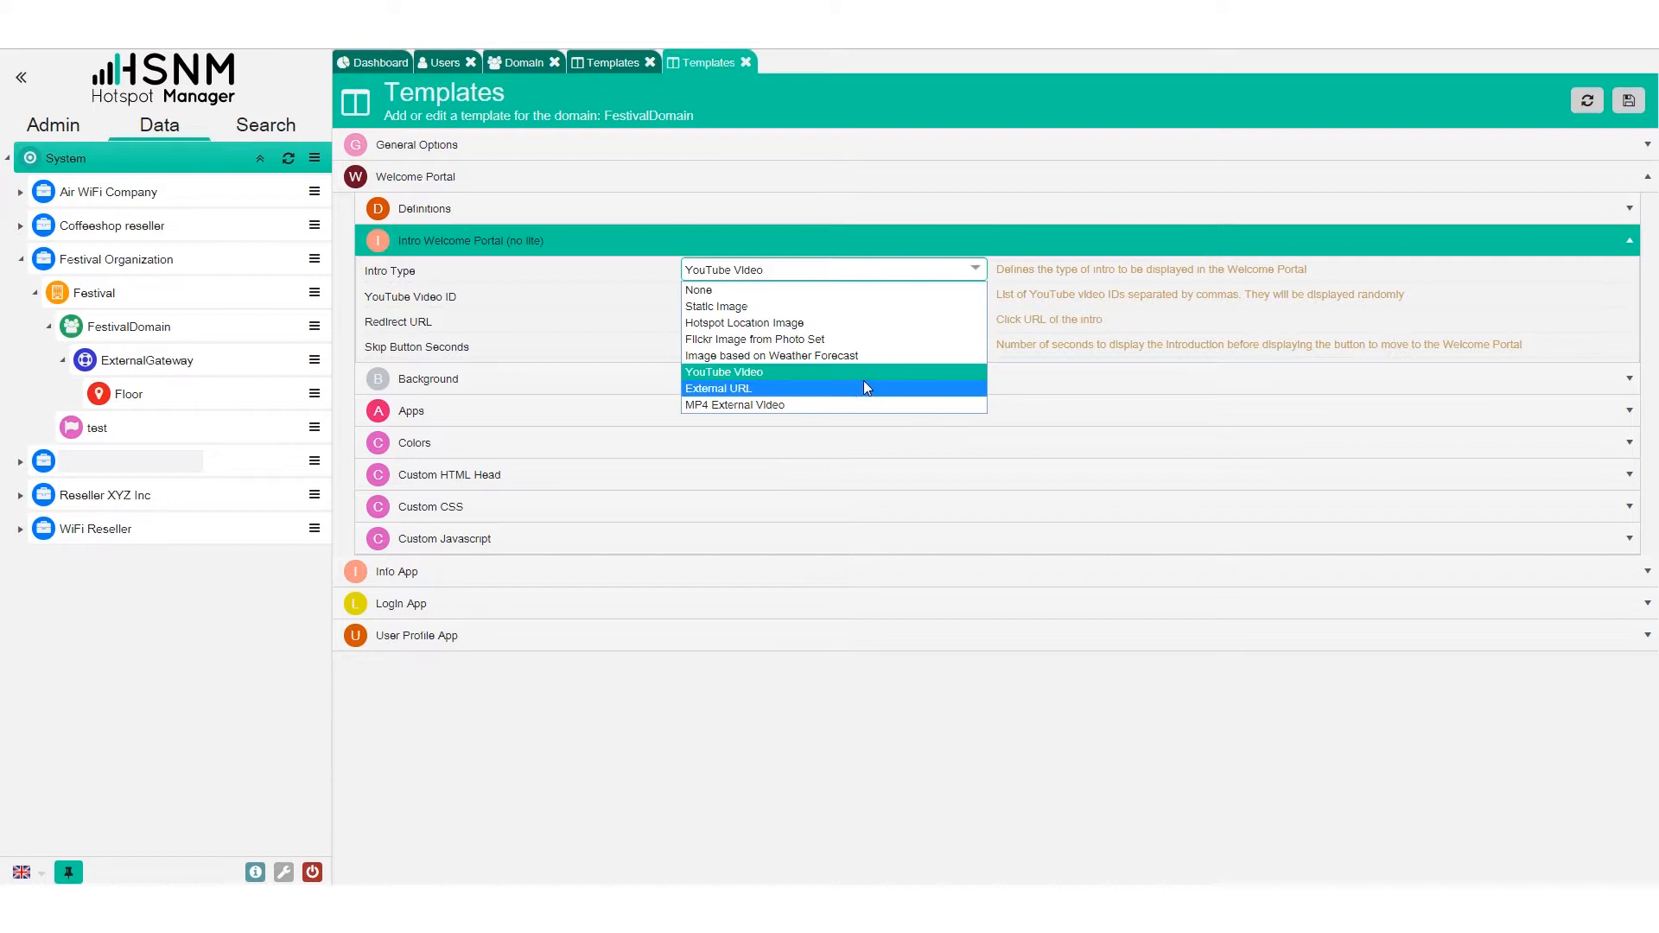
left_click(1221, 321)
left_click(782, 271)
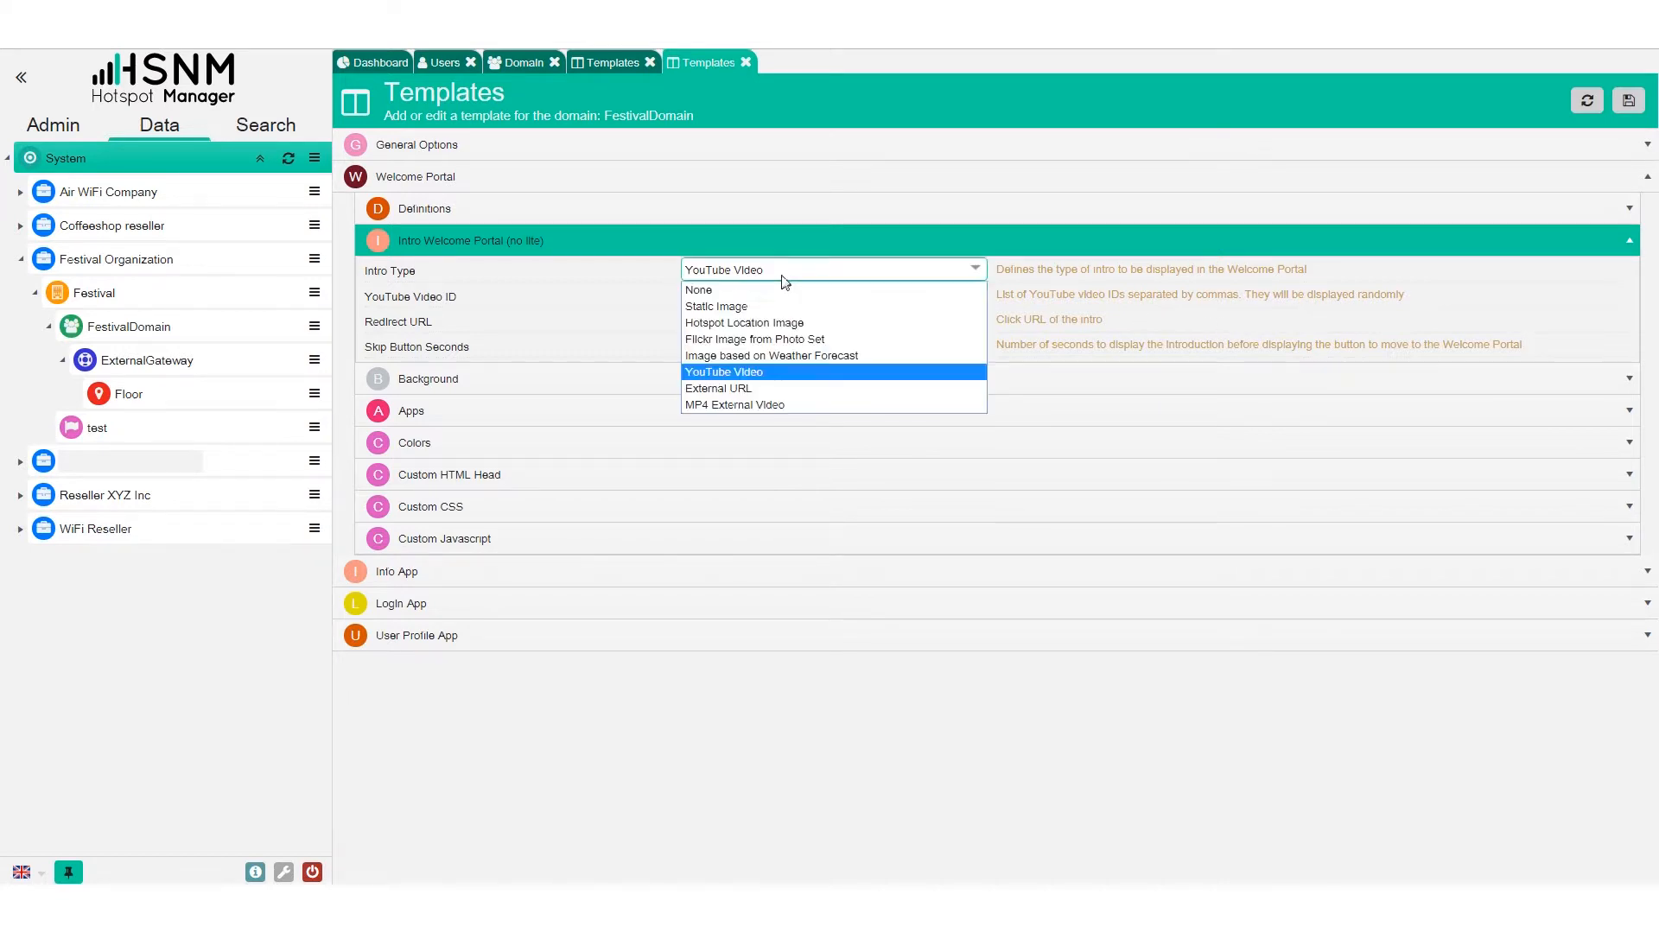
left_click(785, 287)
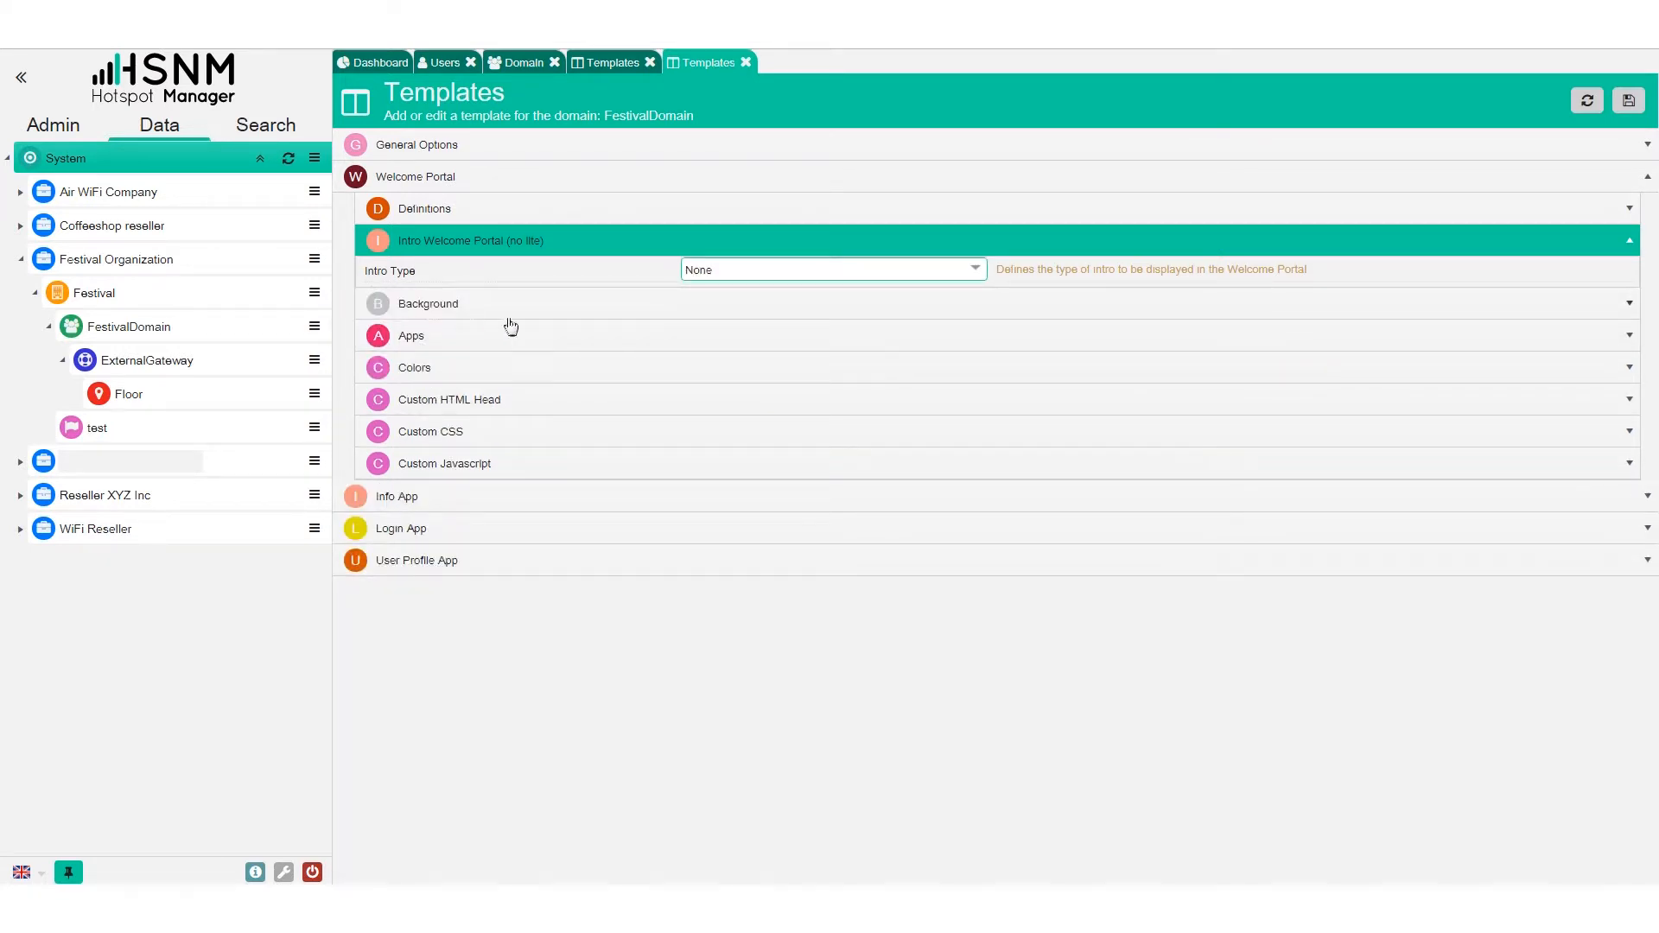
Review the Welcome Portal's Background Type options and the custom image variable in Static Images URLs
left_click(510, 320)
left_click(758, 300)
left_click(758, 300)
left_click_drag(912, 328, 503, 325)
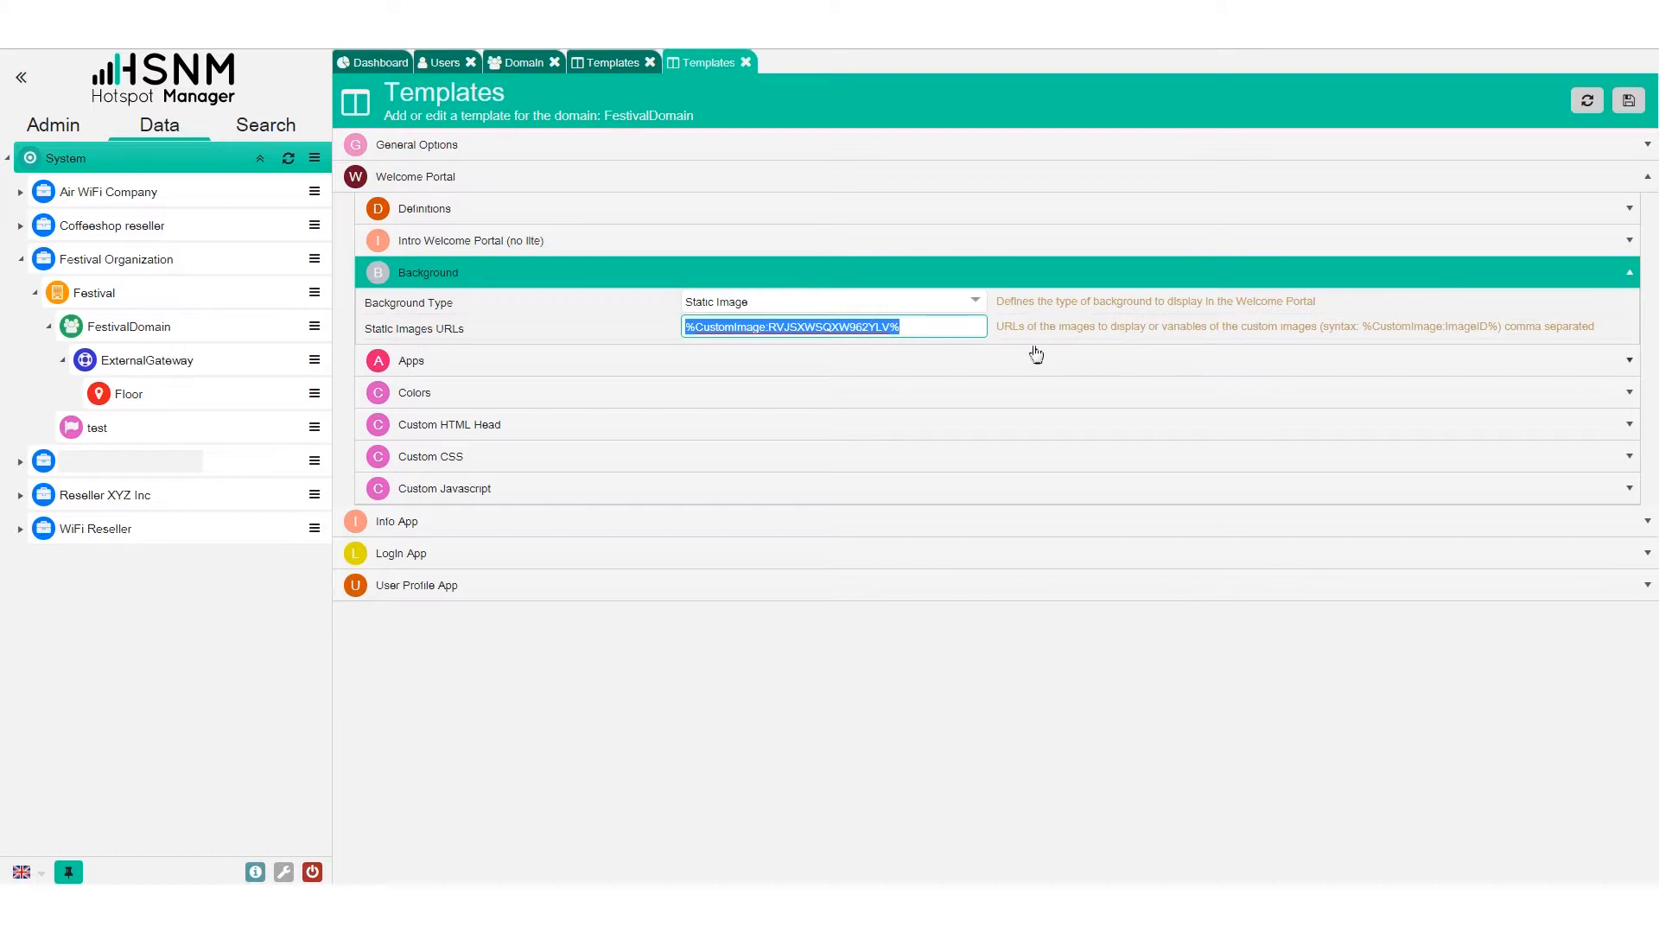
left_click(951, 326)
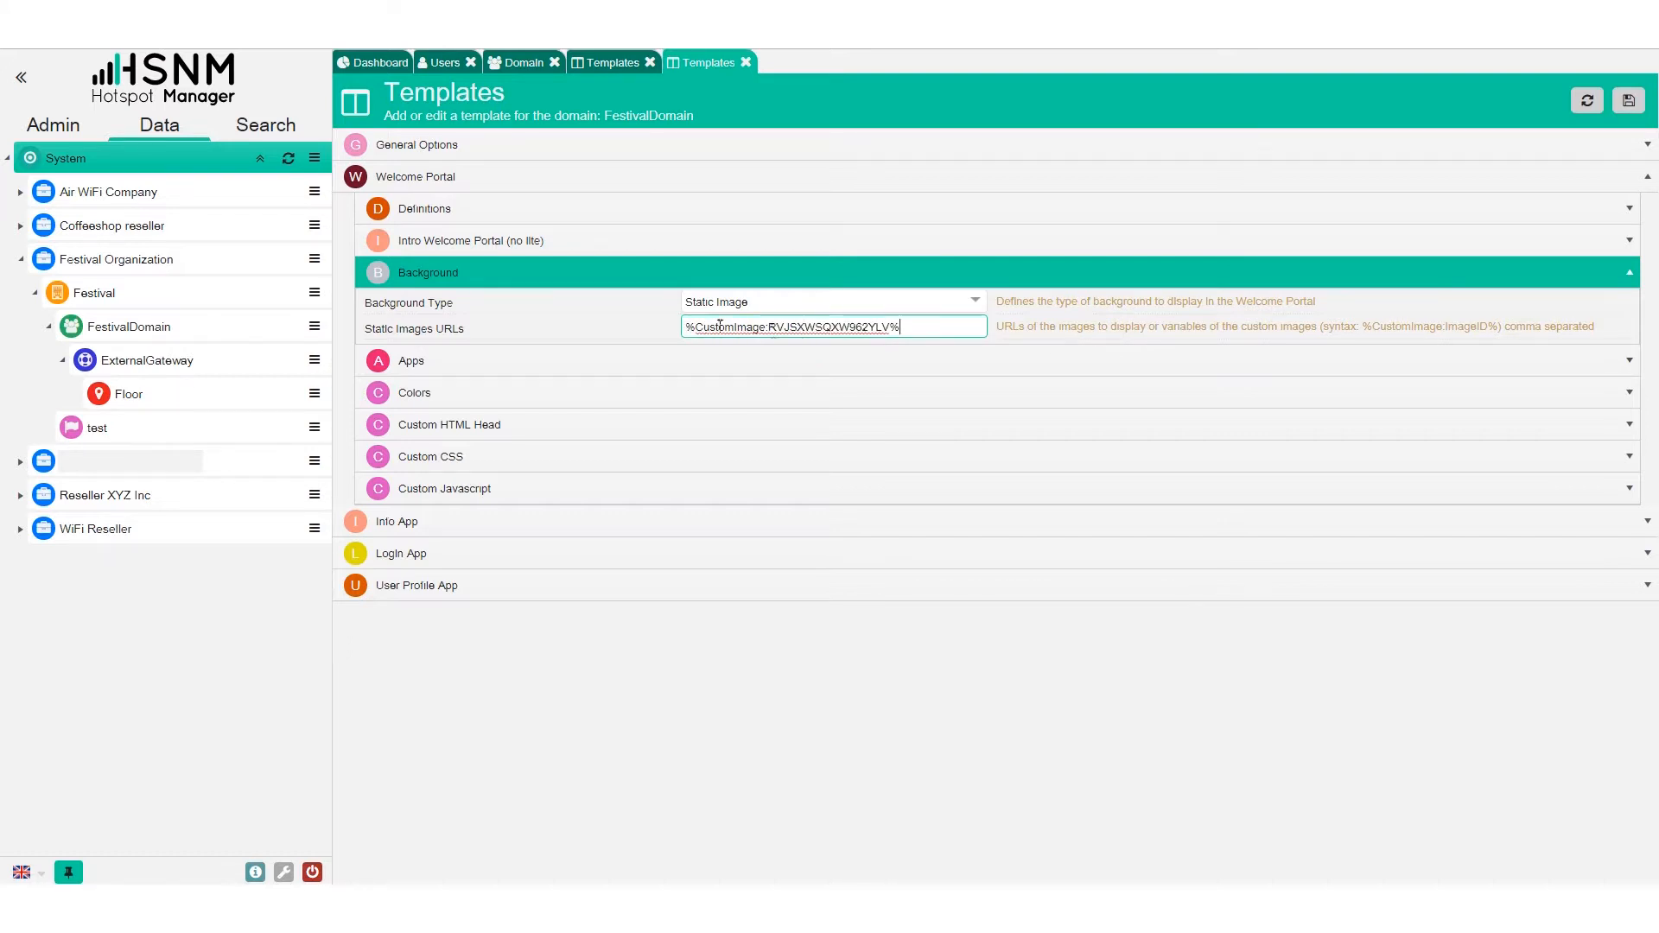
Check the hamburger image's ID in FestivalDomain's Custom Images and compare it with the variable in the template's Static Images URLs
left_click(316, 326)
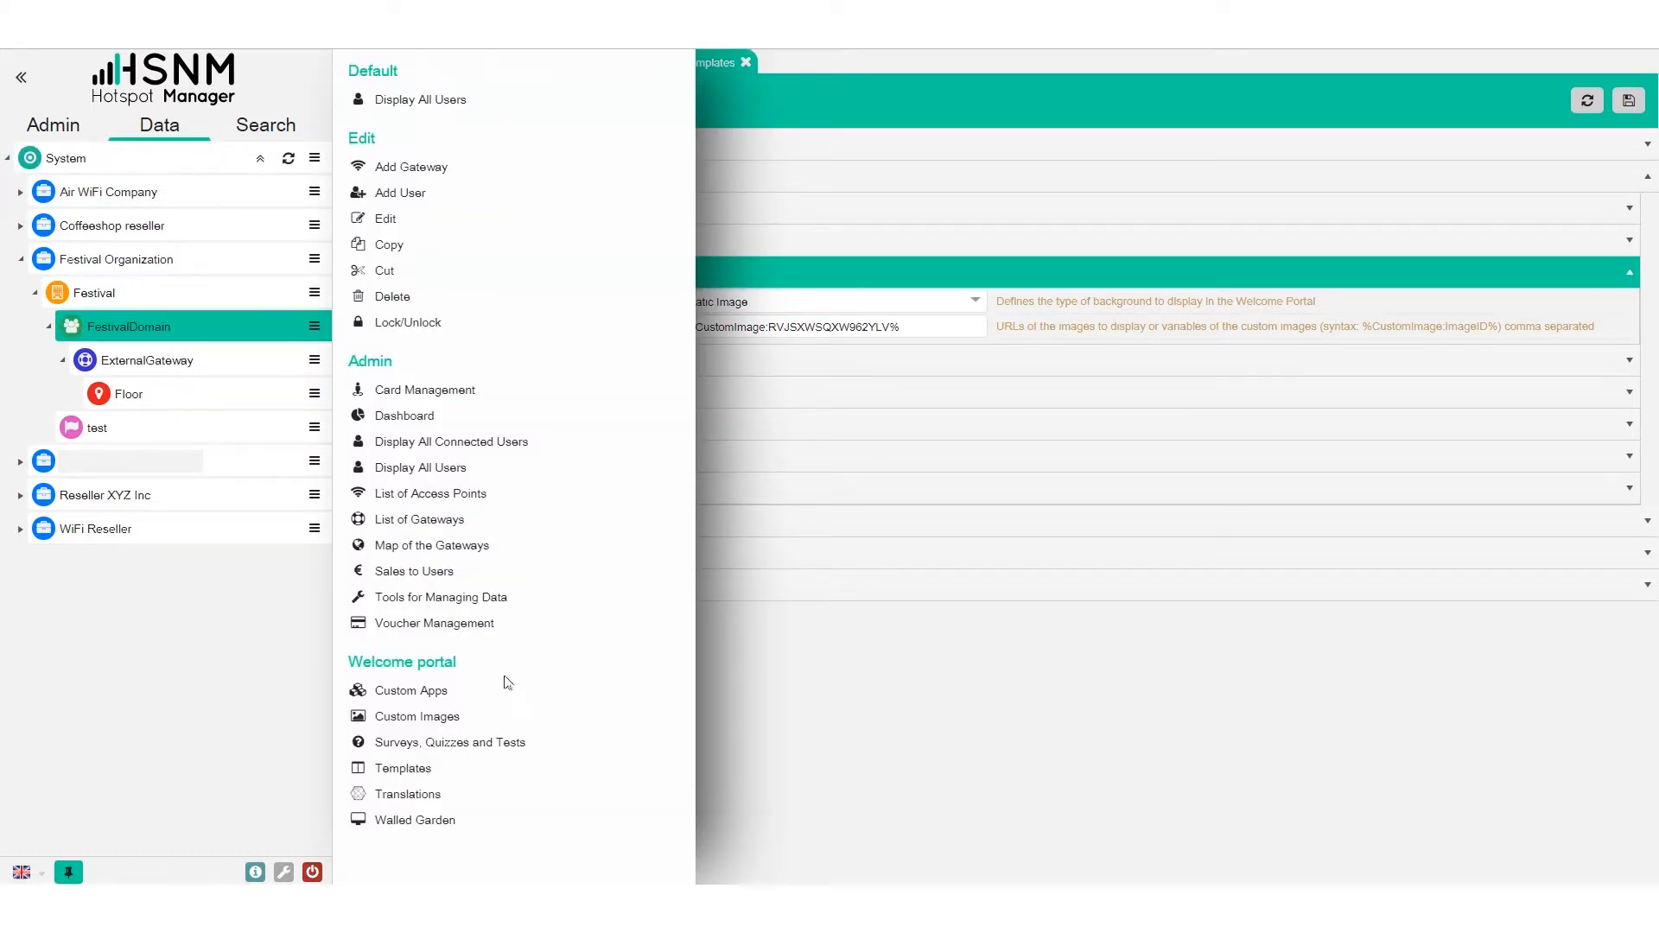
left_click(516, 717)
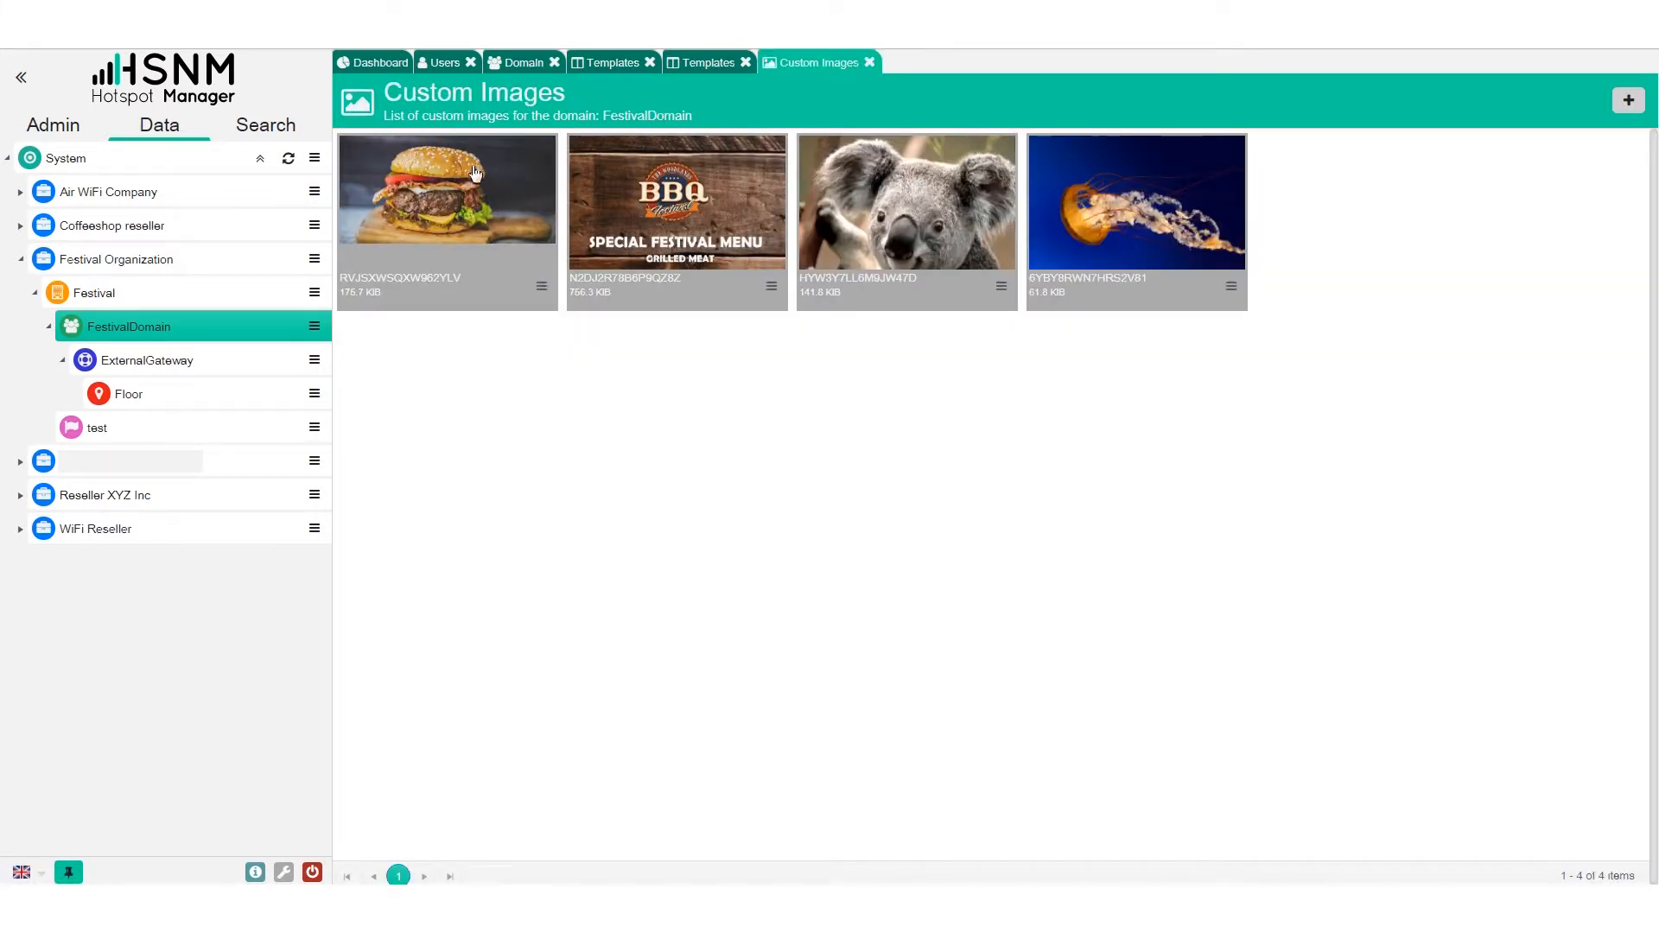
left_click(541, 288)
left_click(651, 386)
left_click_drag(461, 286, 339, 281)
left_click(709, 70)
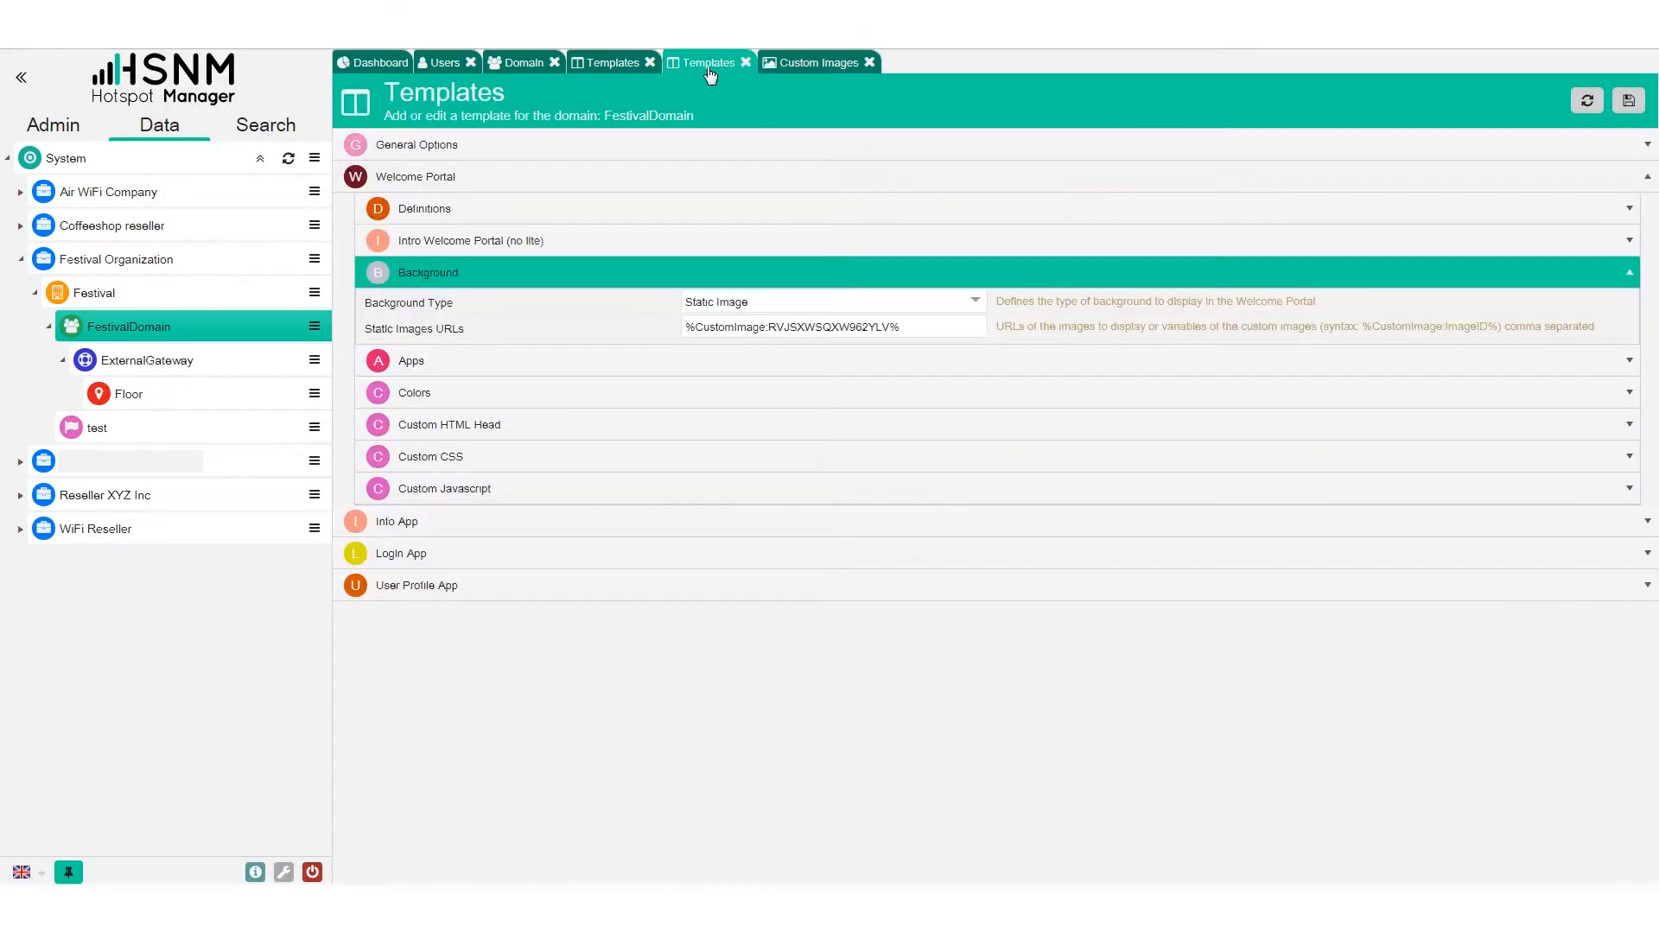
double_click(843, 328)
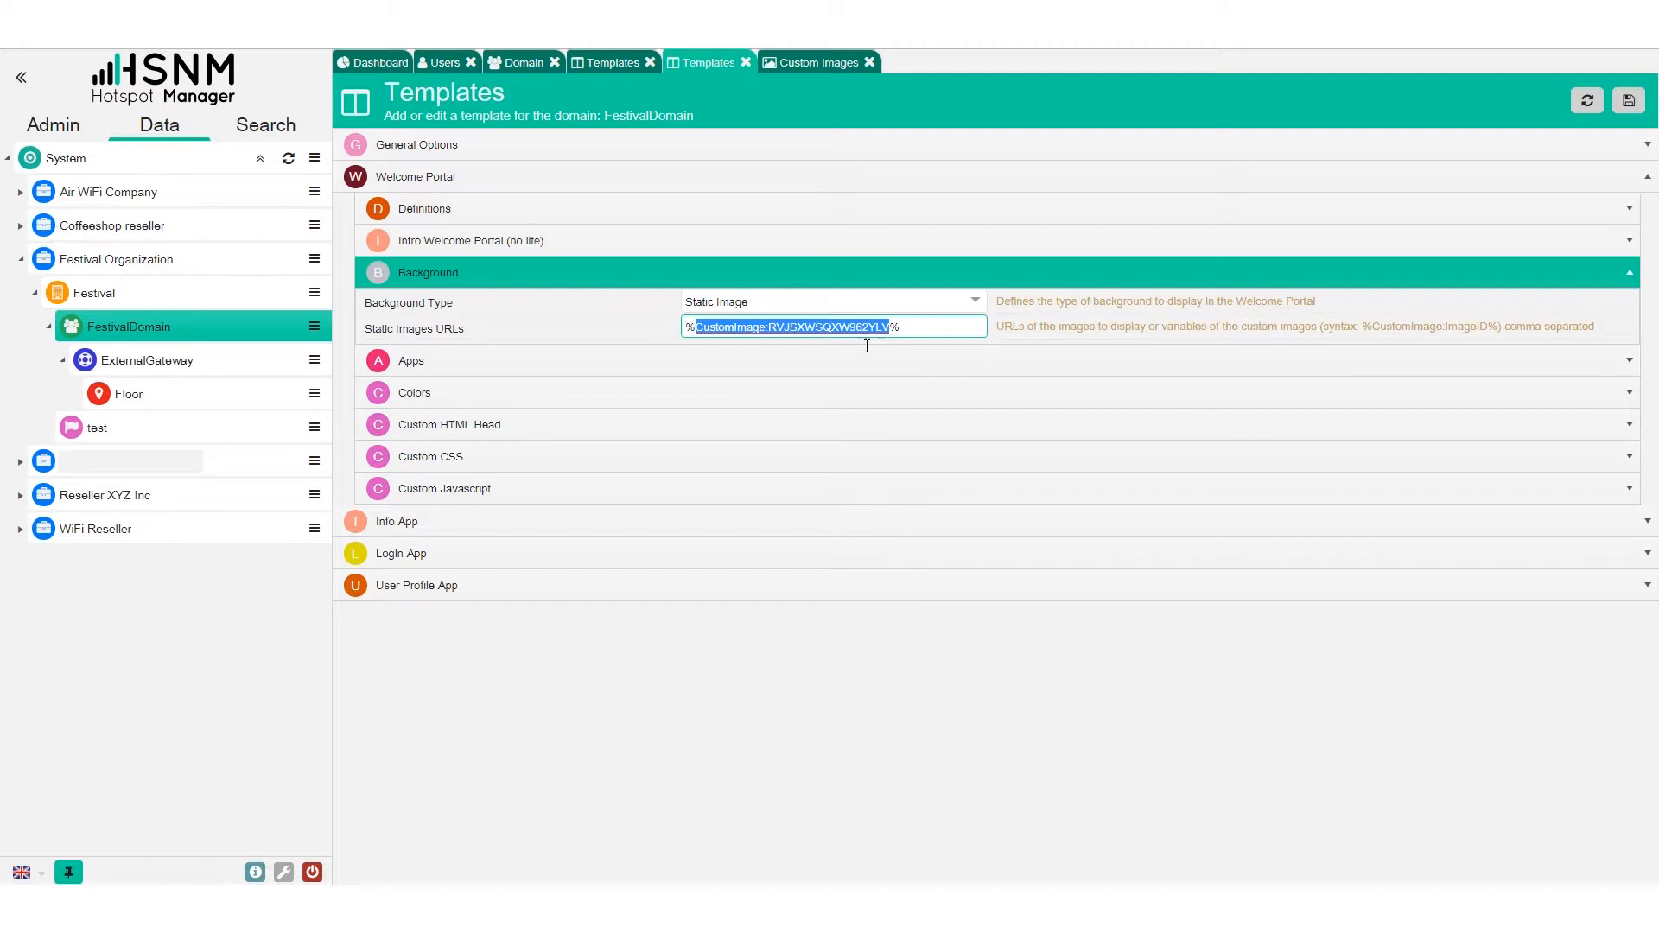
Open the template's Welcome Portal Apps settings and preview the portal's background, Info app and Weather app
left_click(959, 331)
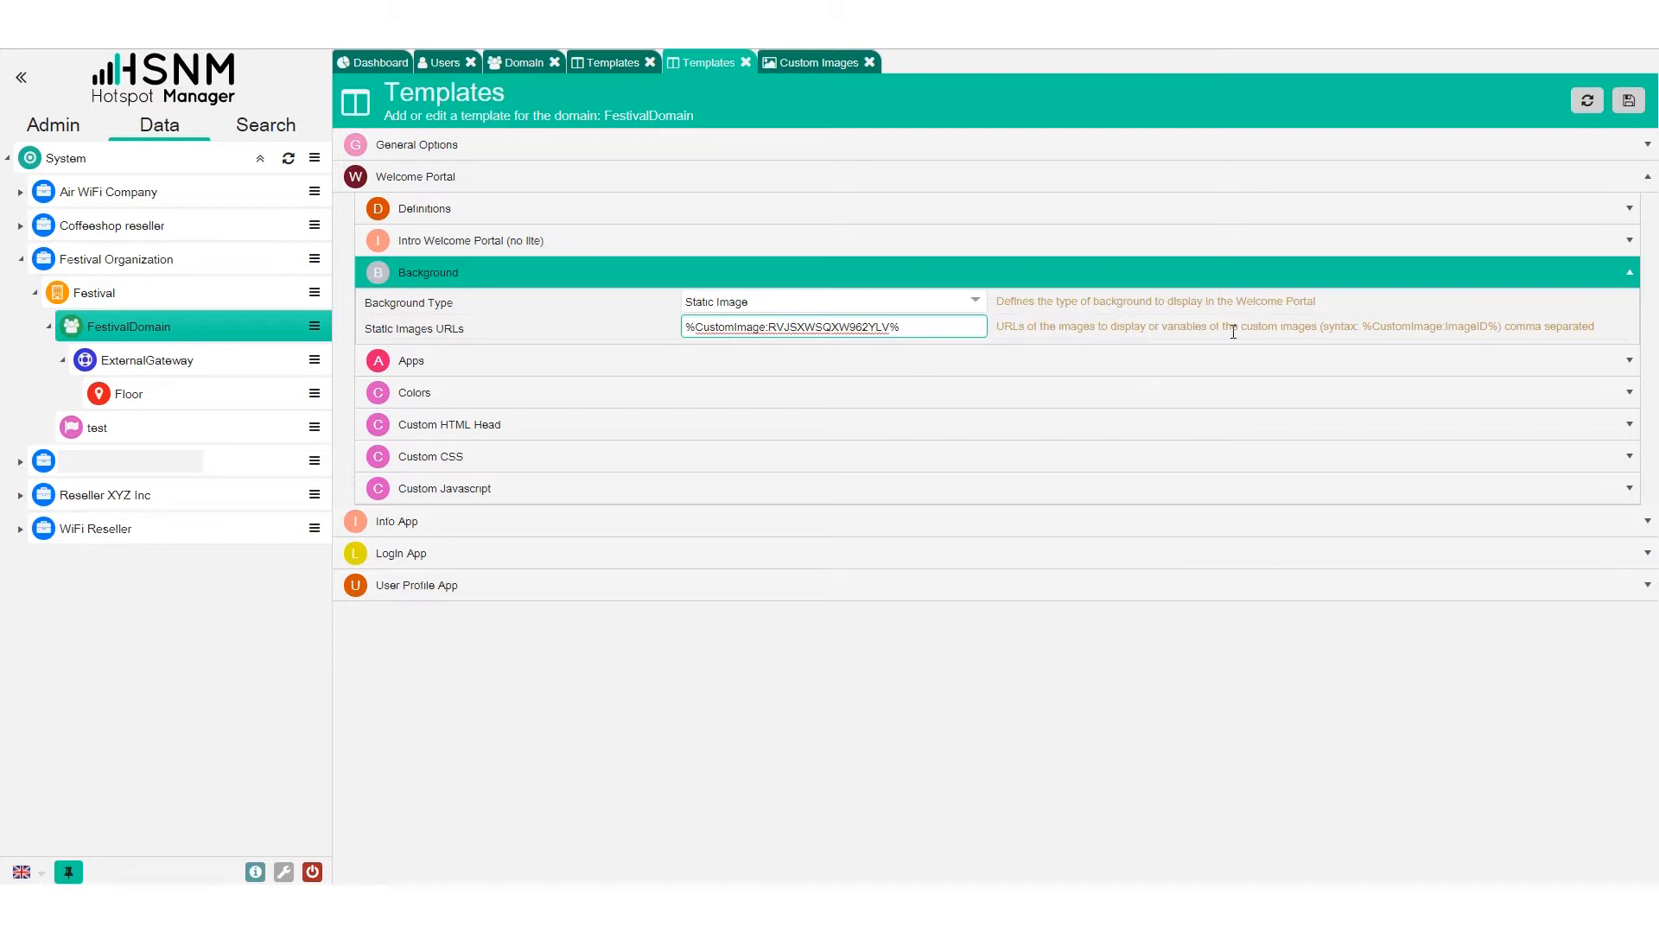
left_click(803, 362)
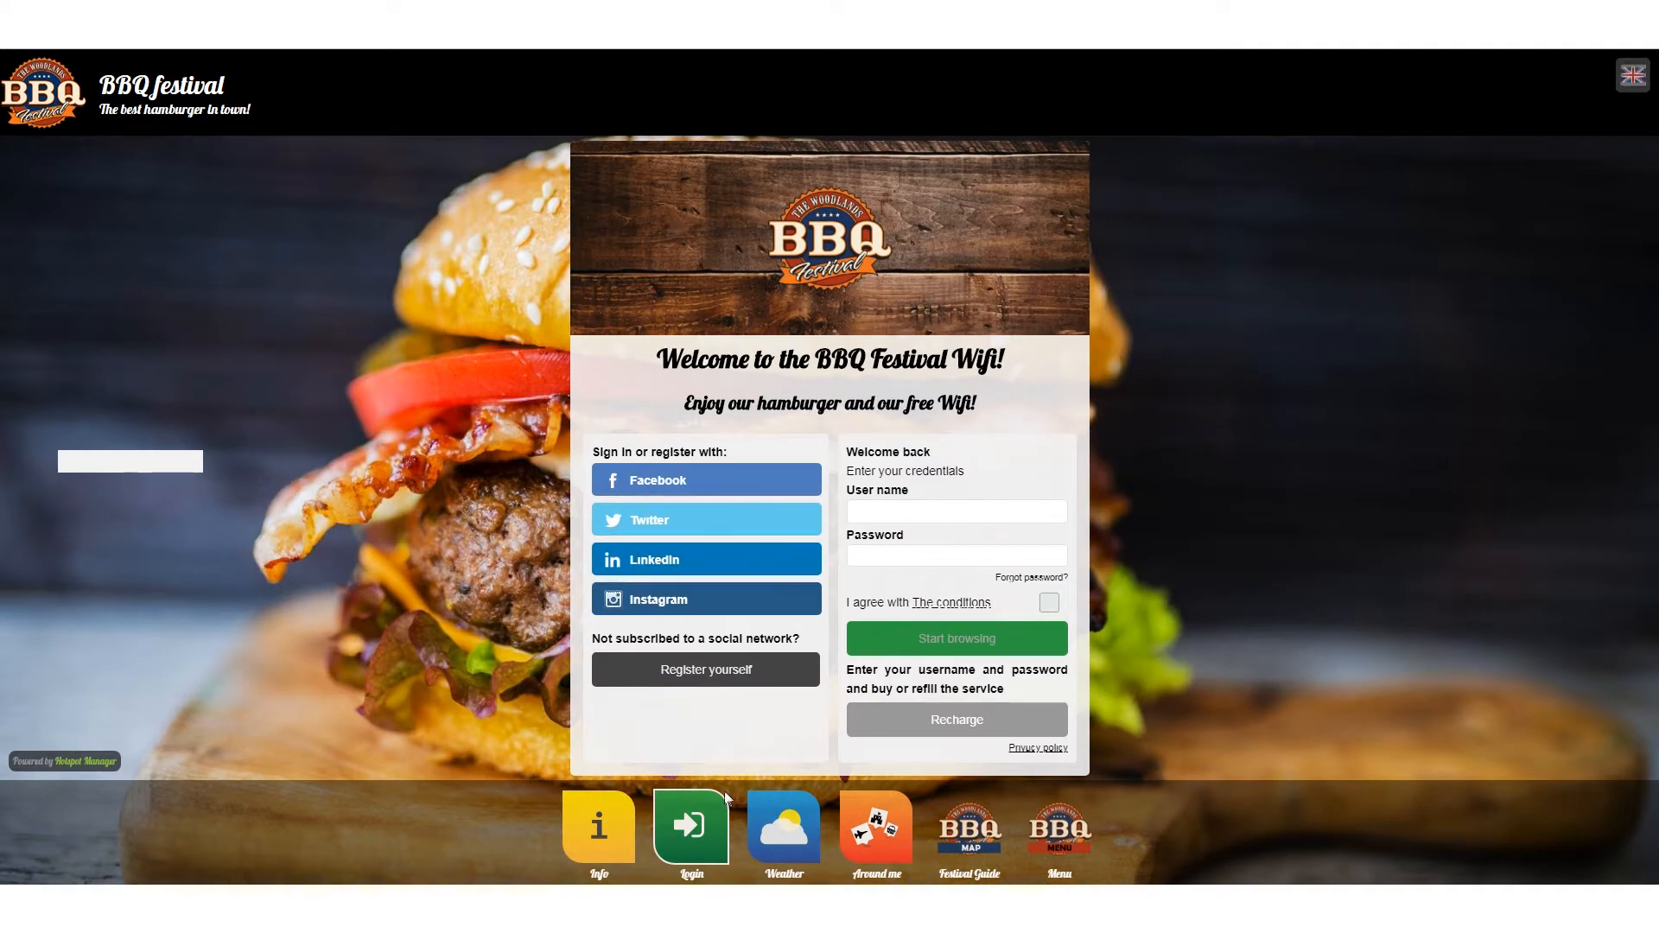
left_click(684, 816)
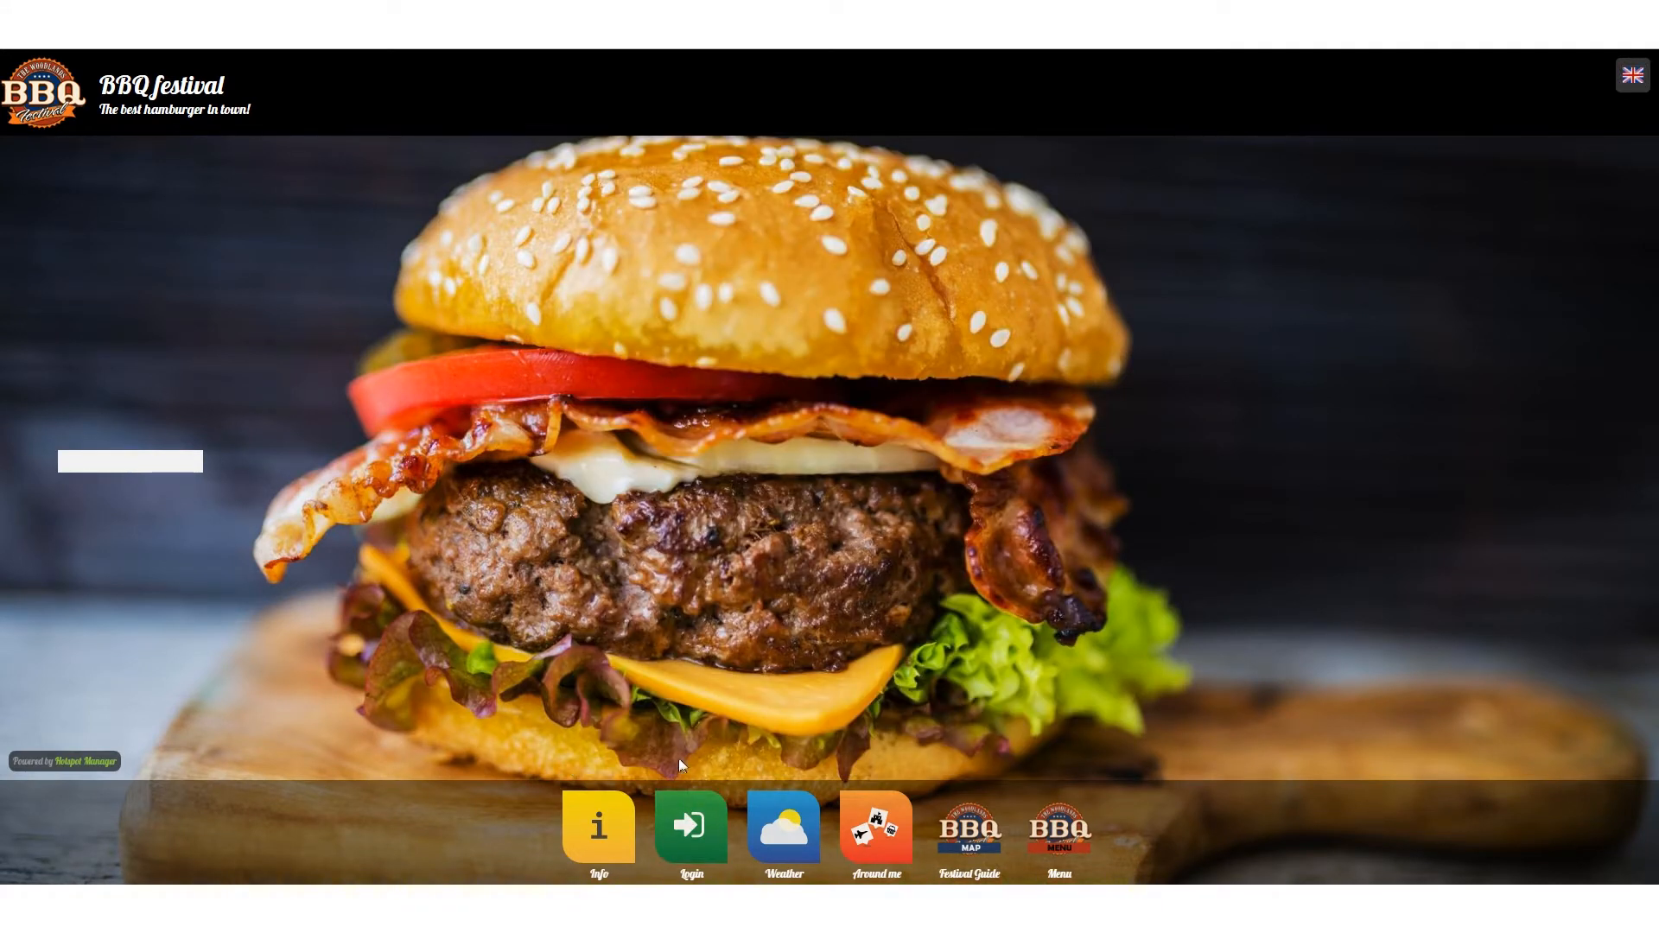
left_click(620, 821)
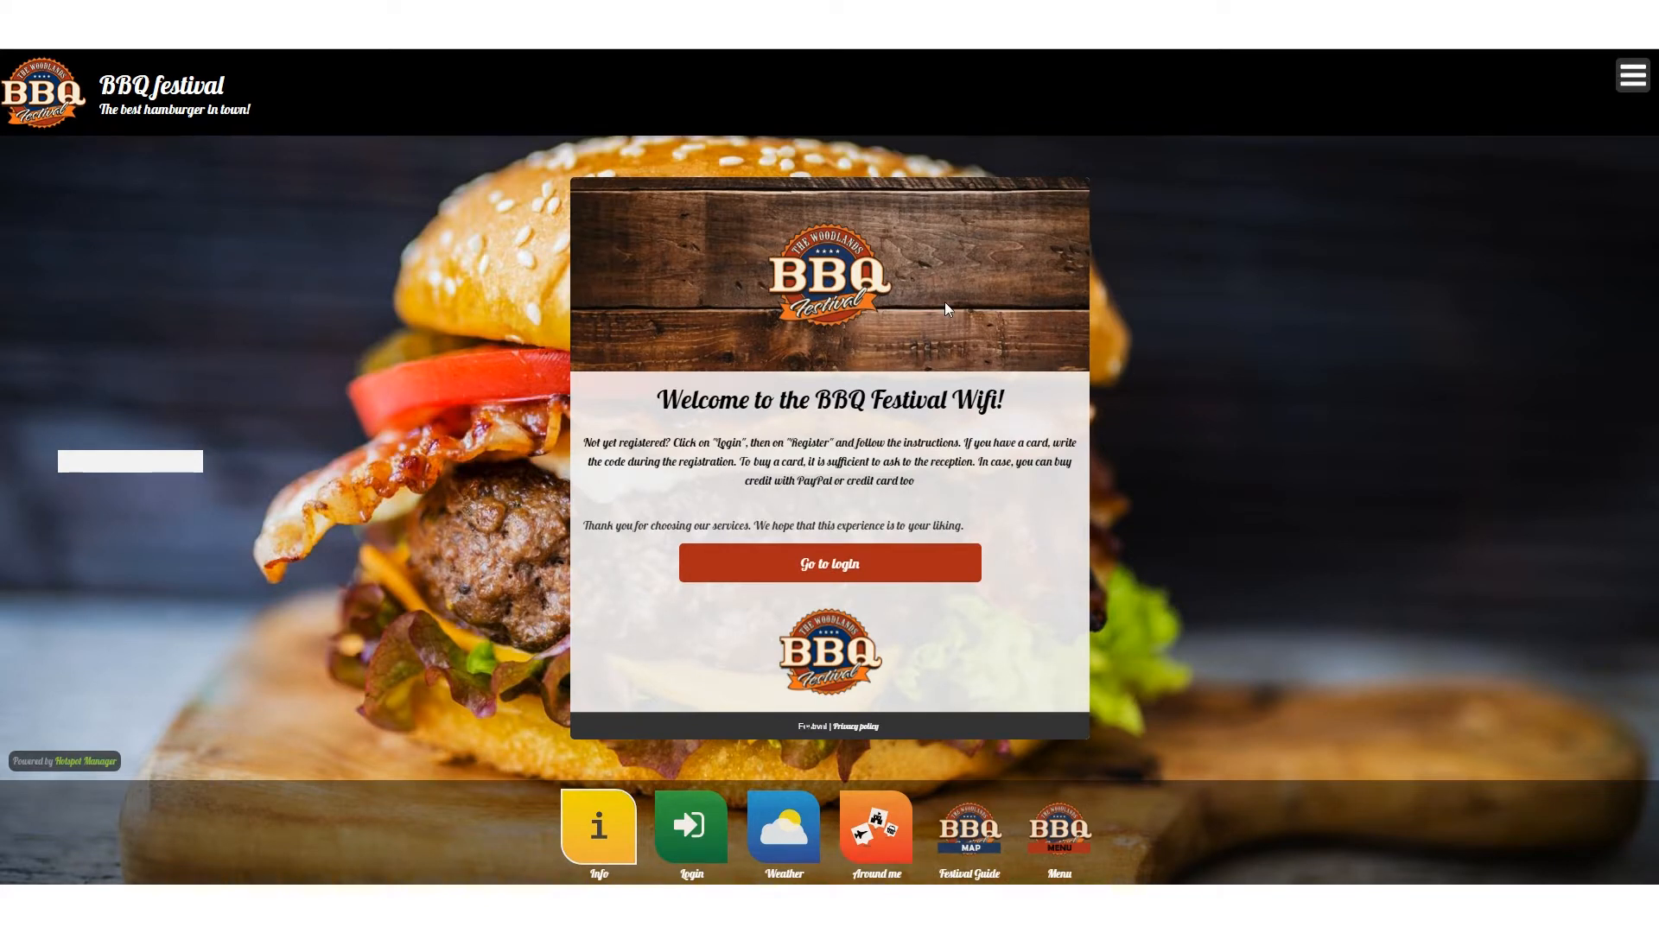
left_click(776, 800)
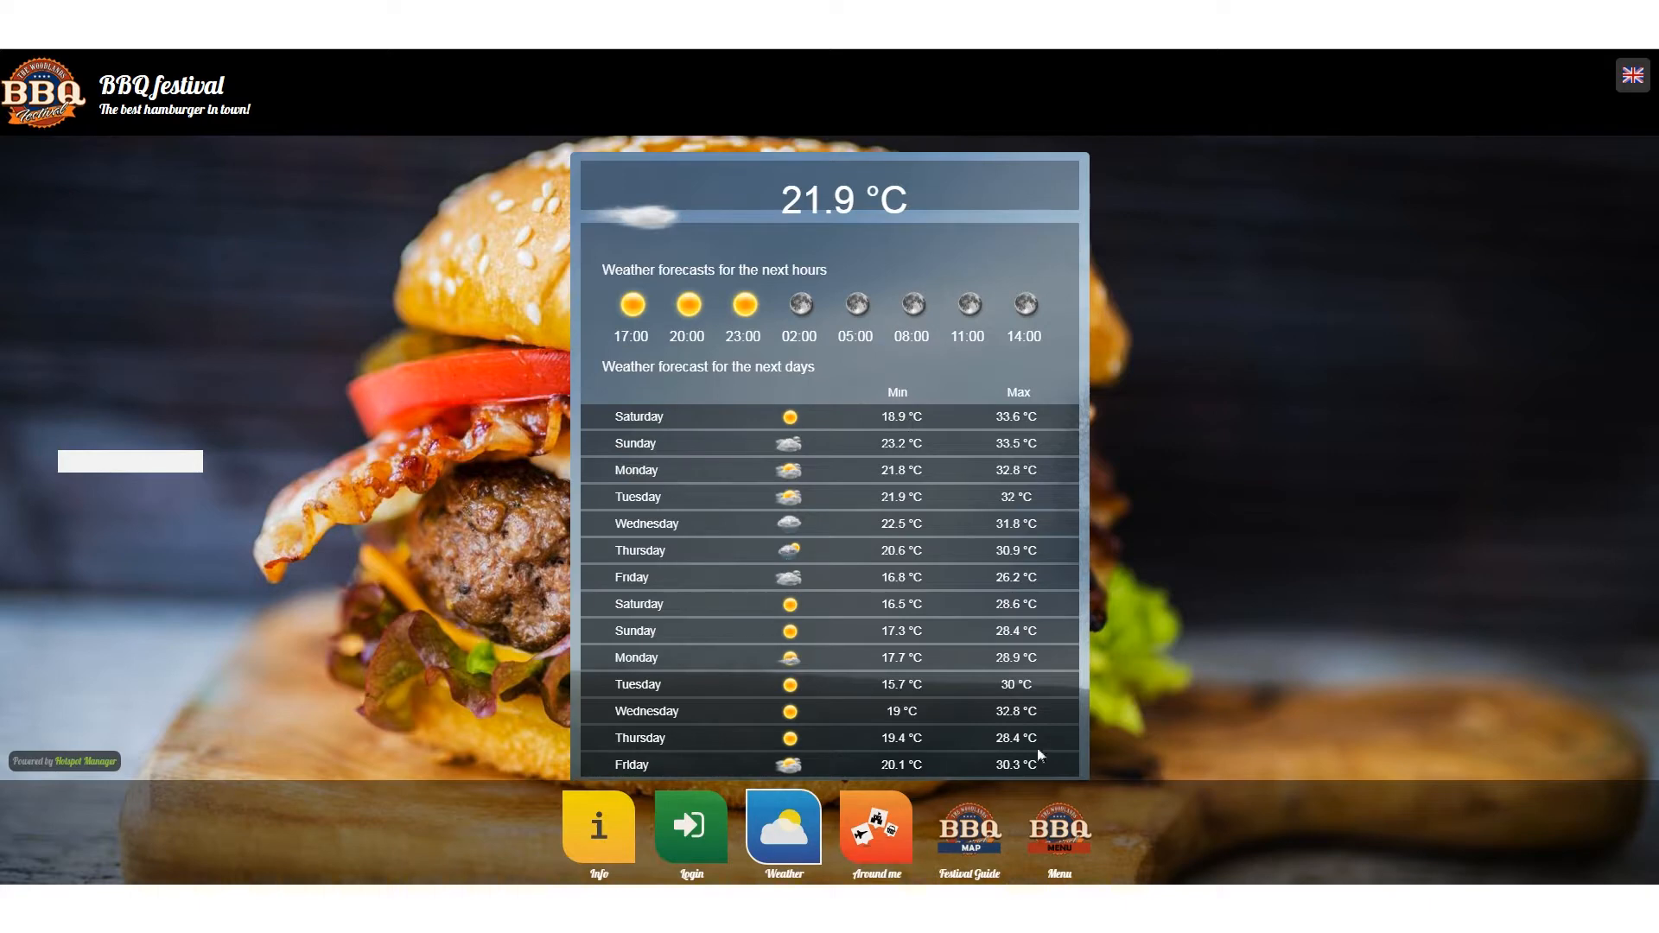
Preview the portal's Around me app, dismiss the Google Maps notice, explore the map and set the place type to Camping
left_click(907, 826)
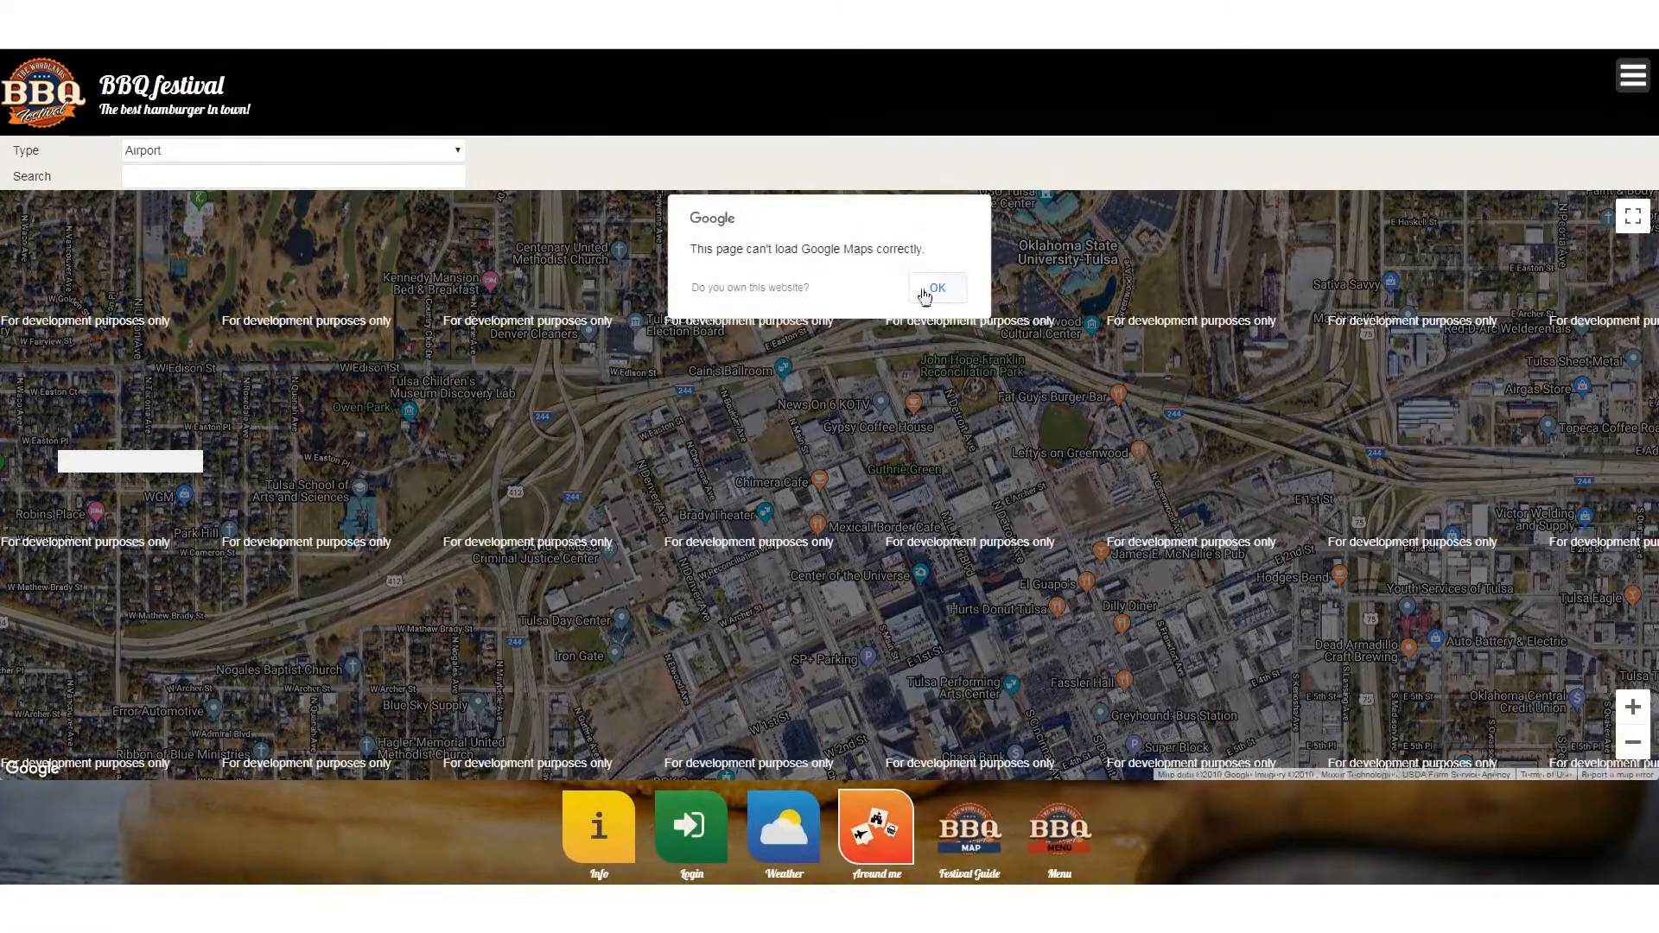
left_click(935, 290)
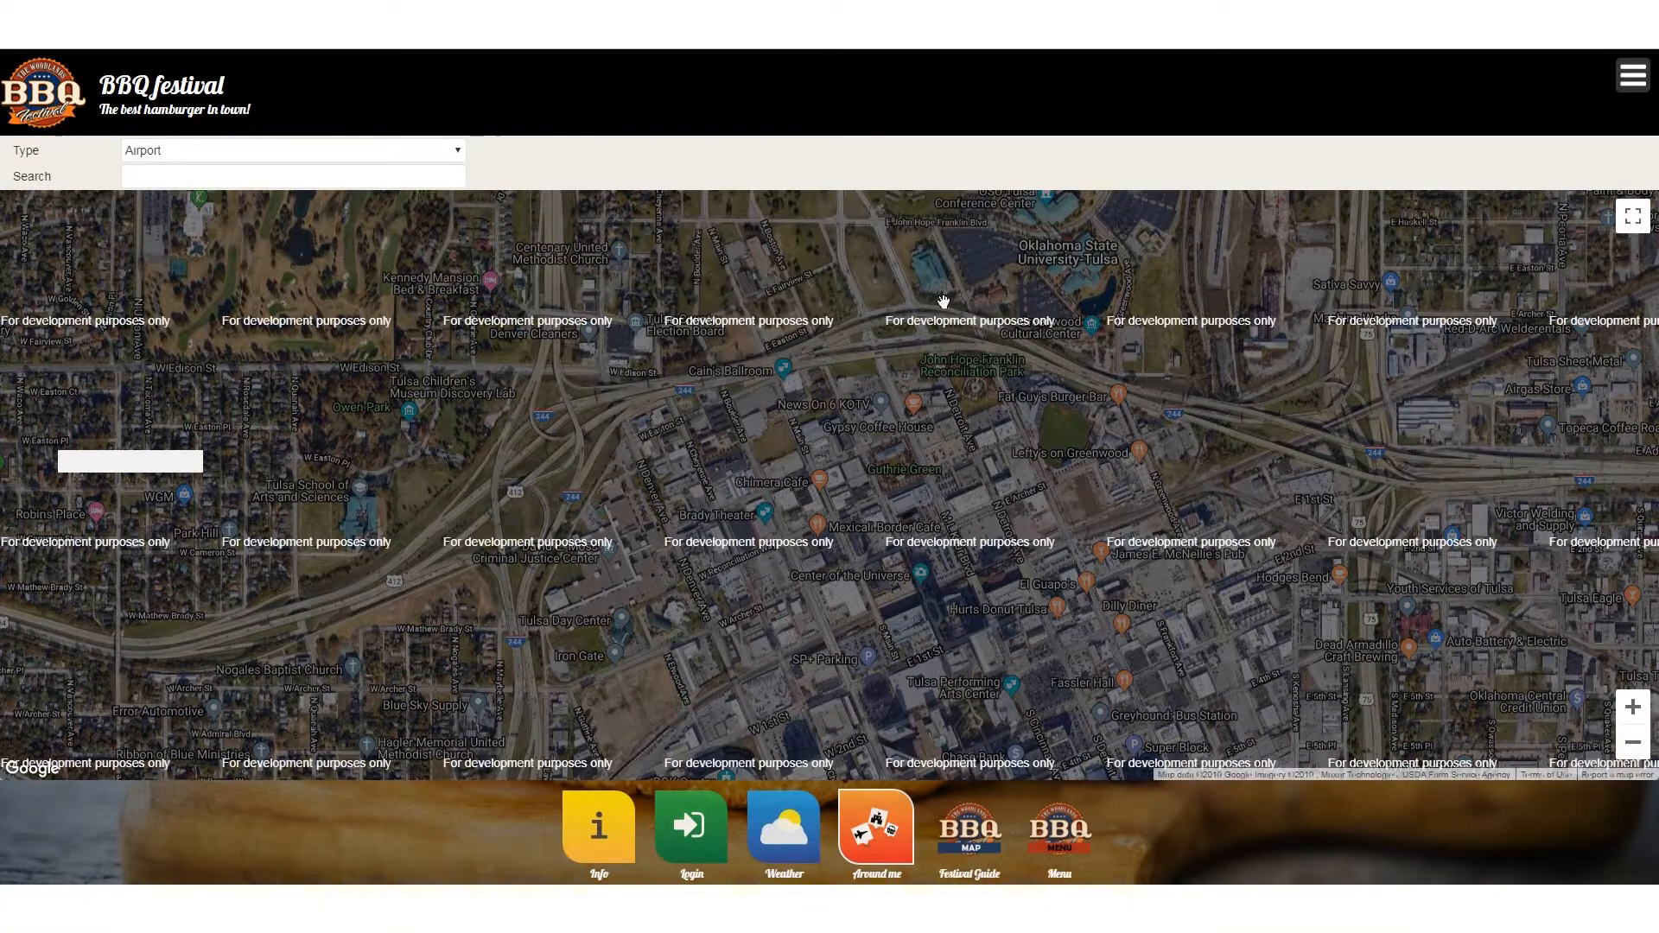
scroll(778, 393, "down", 2)
left_click_drag(1079, 441, 956, 304)
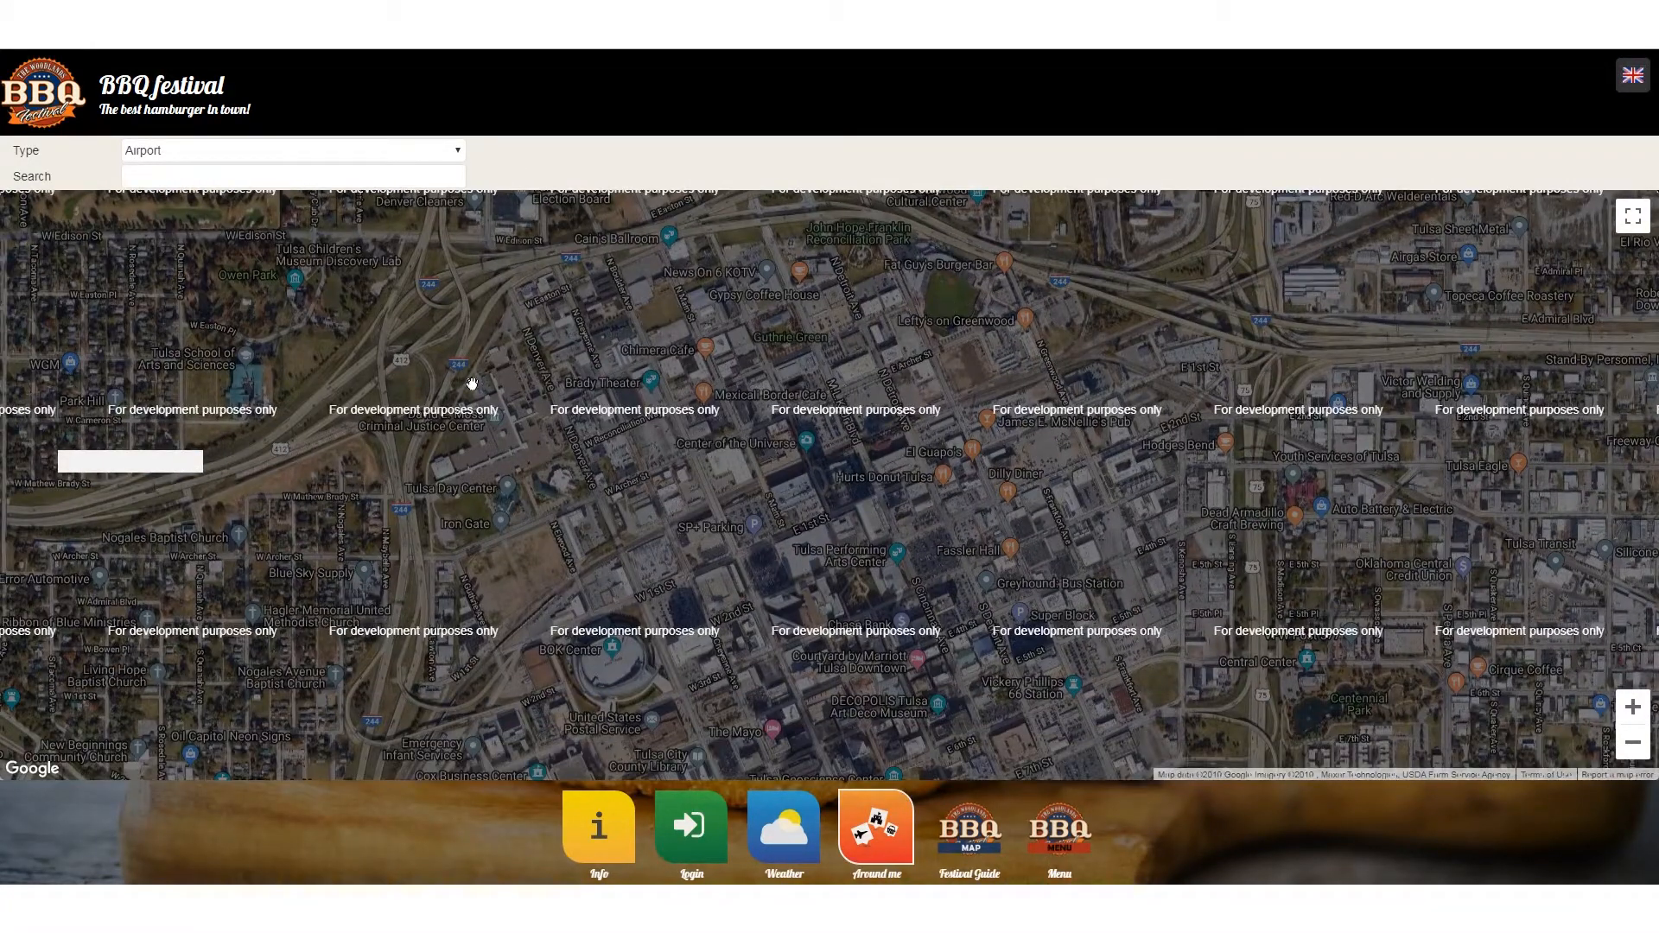
left_click(329, 153)
left_click(294, 235)
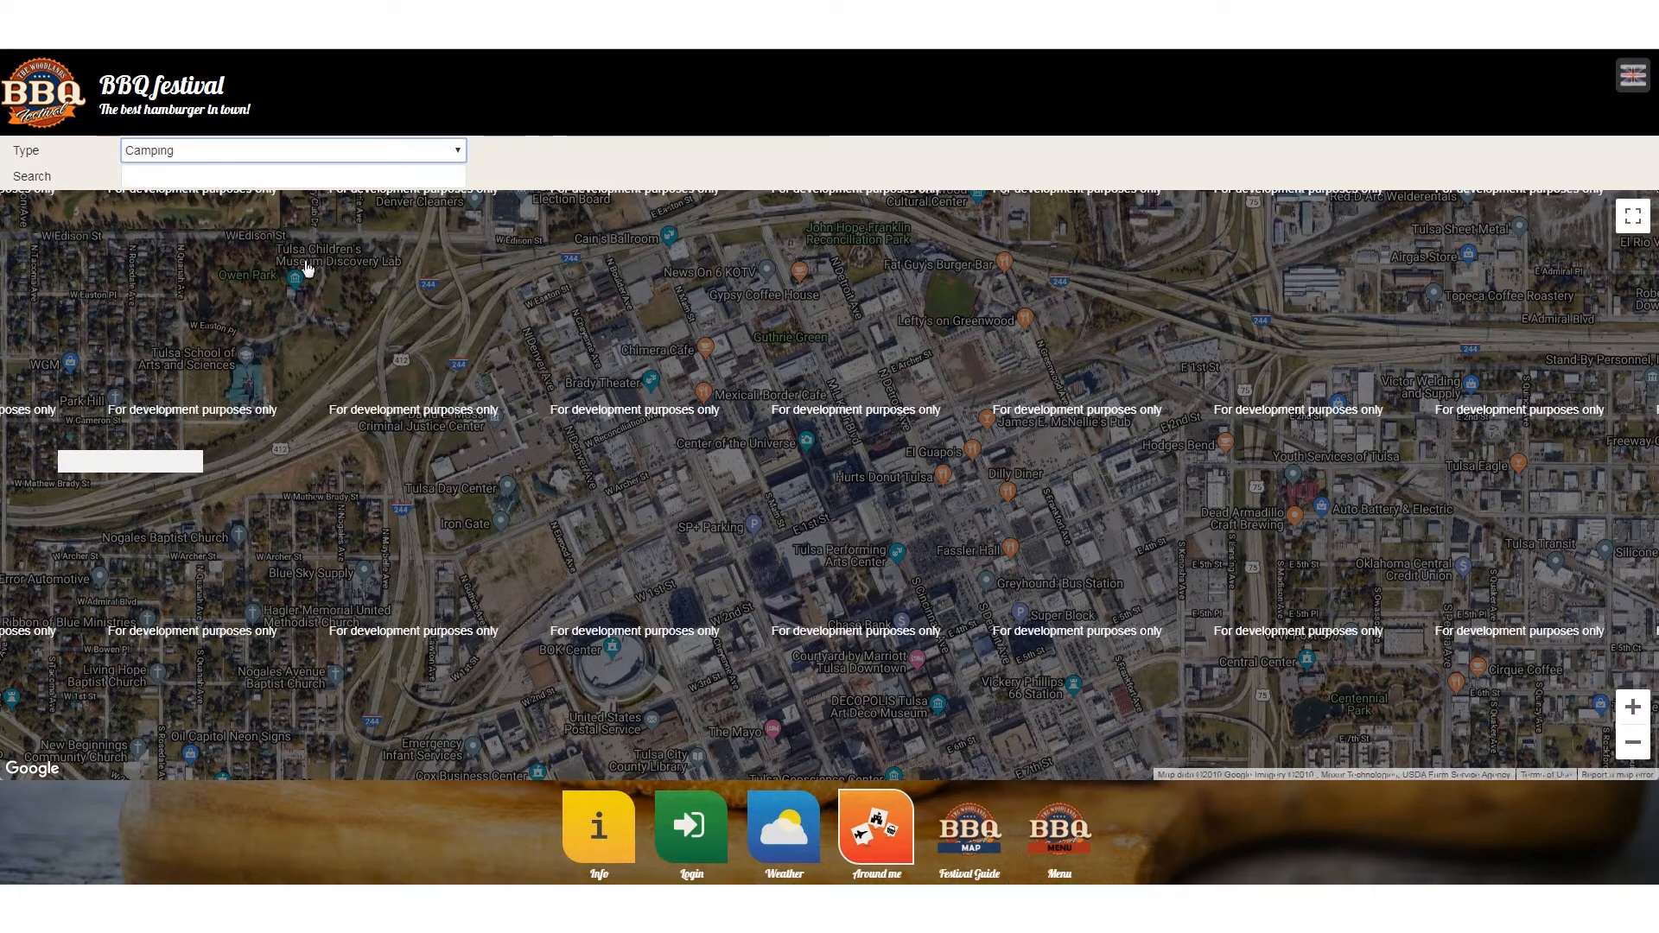
Preview the portal's Festival Guide and Menu custom apps and look through their contents
left_click(989, 801)
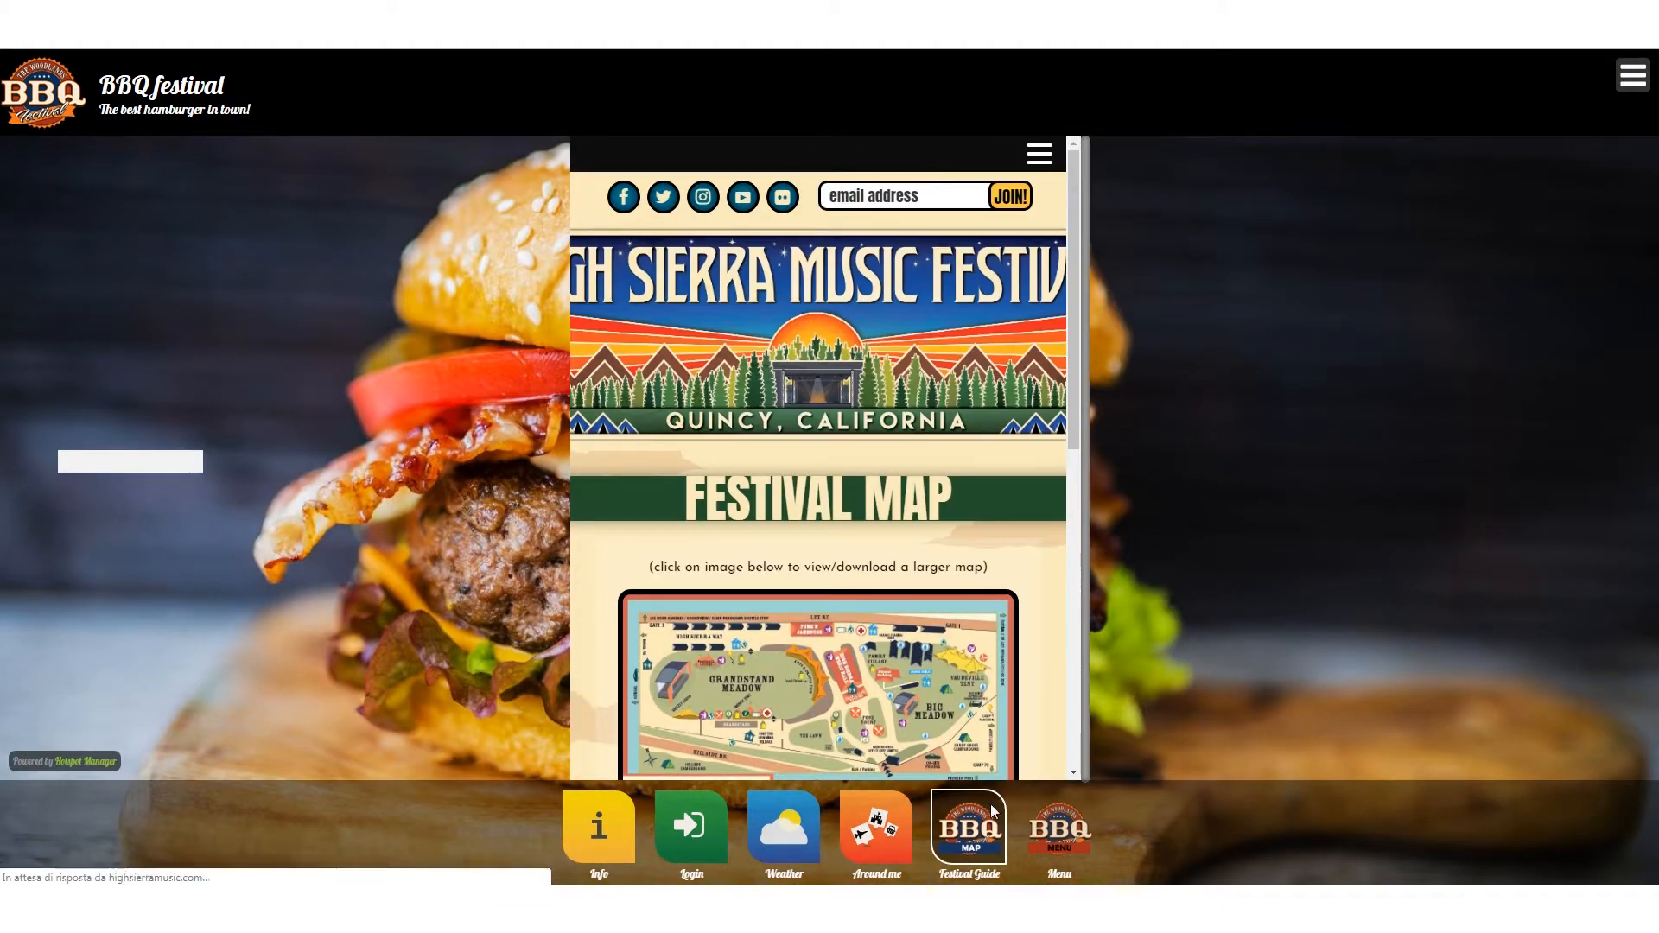
scroll(764, 404, "down", 8)
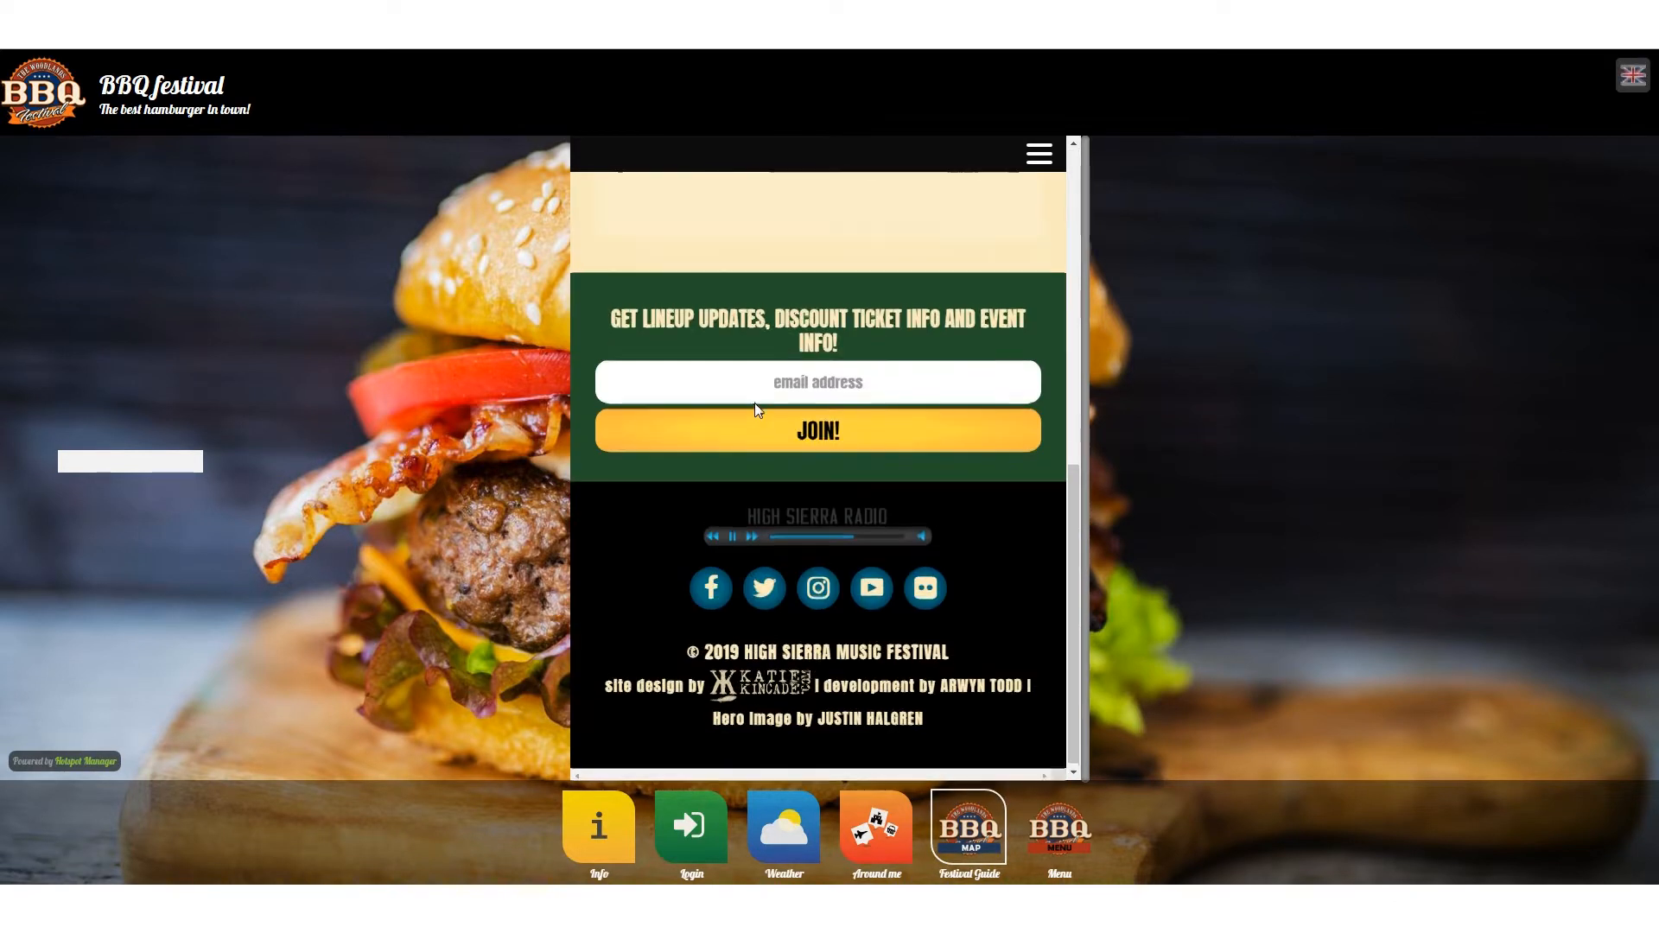
scroll(765, 407, "up", 7)
left_click(1058, 828)
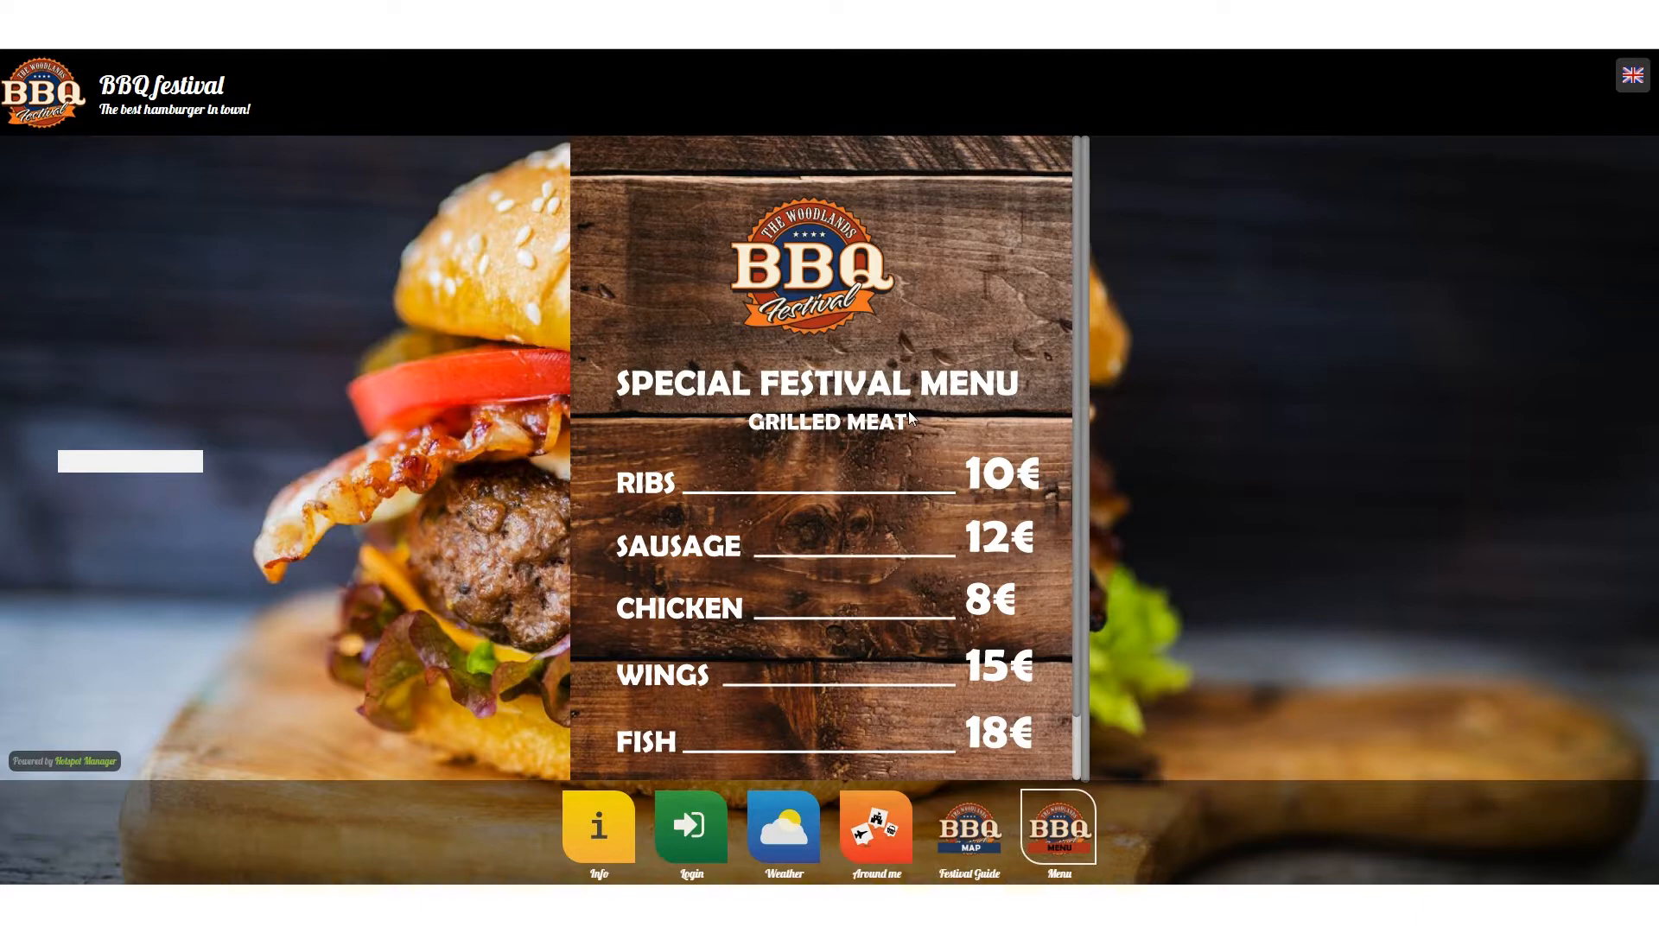
scroll(605, 496, "down", 2)
scroll(604, 496, "up", 2)
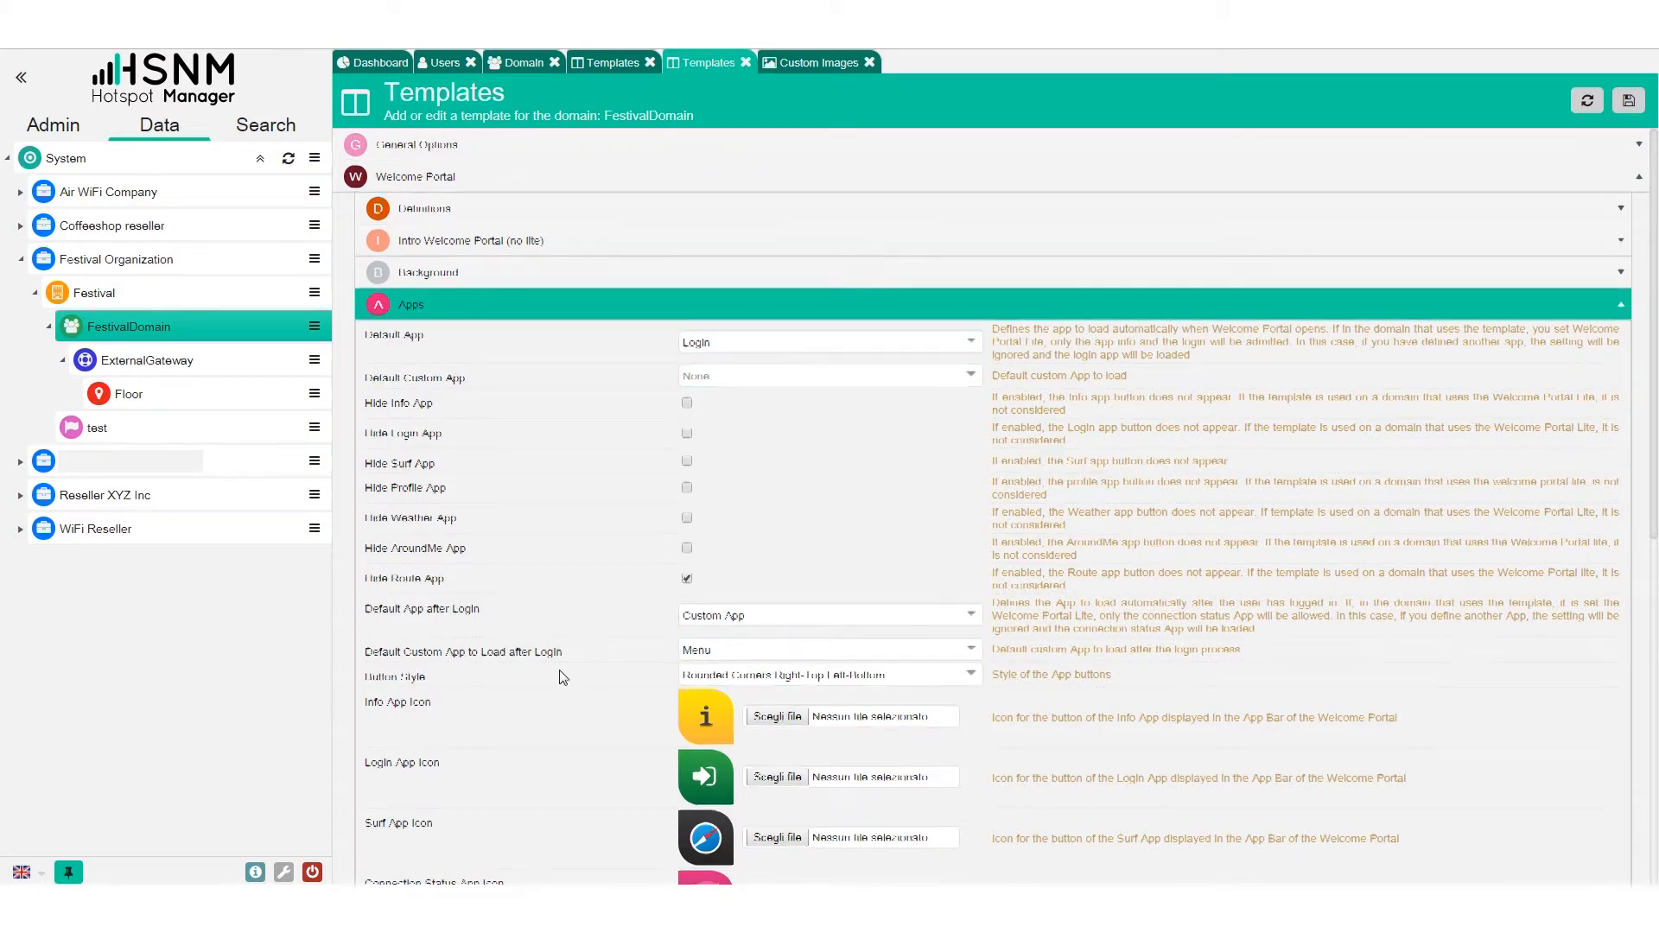
Set the Welcome Portal app Button Style to Rounded Corners Left-Top Right-Bottom in the template's Apps settings
scroll(562, 678, "down", 2)
left_click(763, 504)
left_click(752, 555)
left_click(743, 507)
left_click(761, 605)
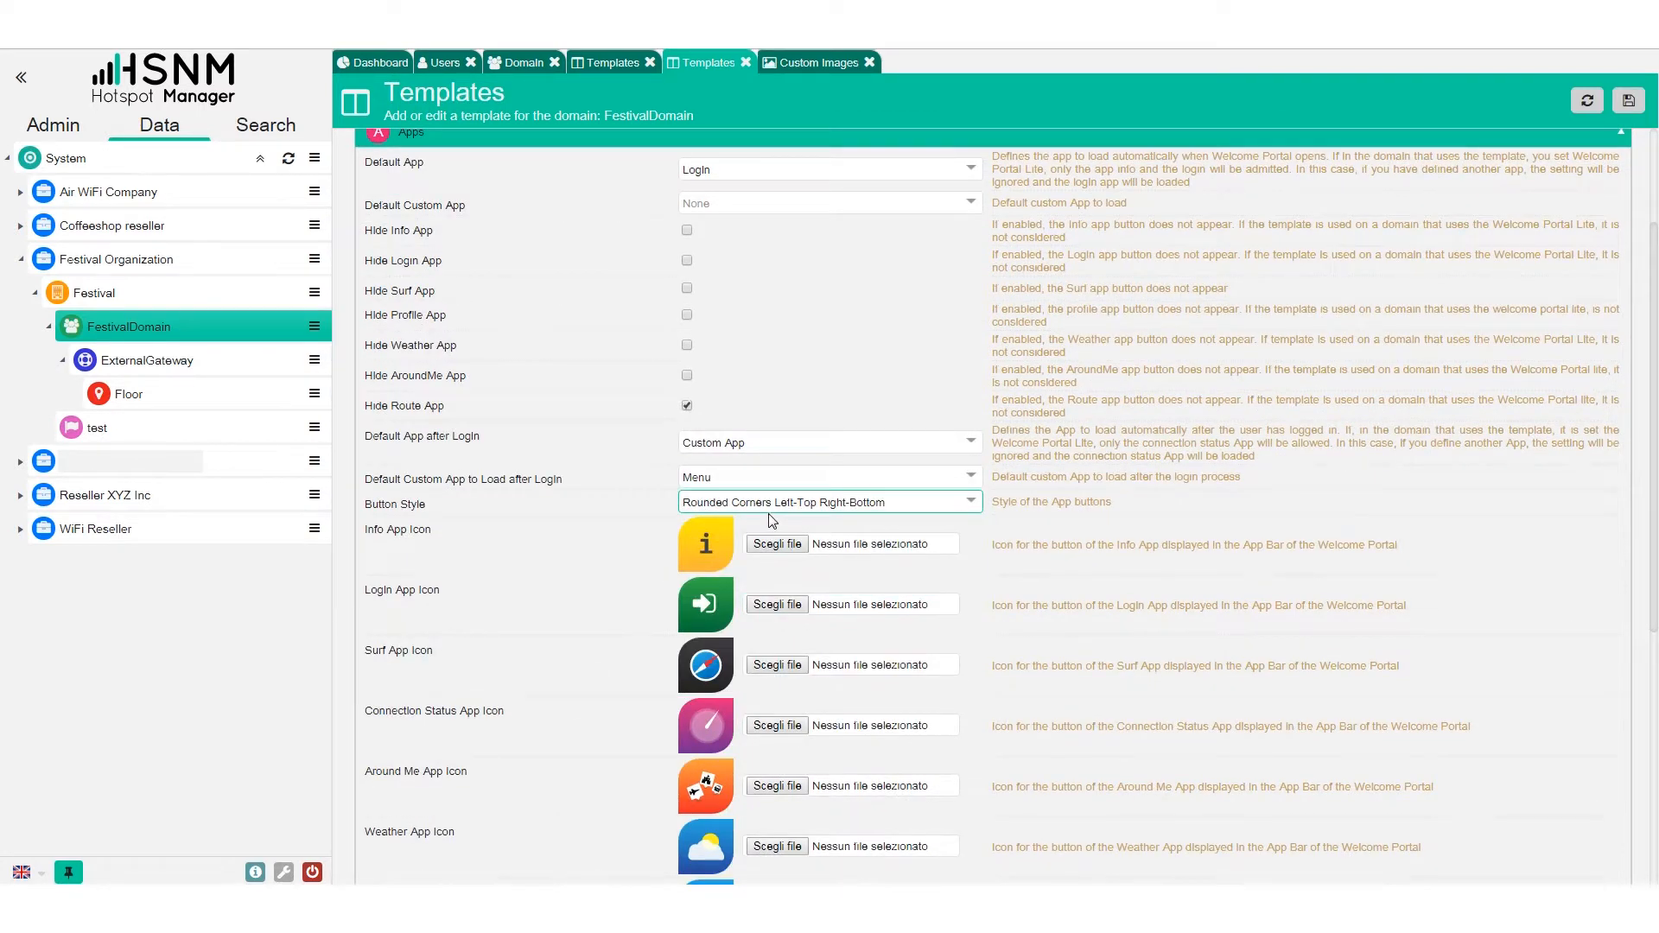
Review the template's app icons and enable Hide AroundMe App
scroll(614, 530, "down", 5)
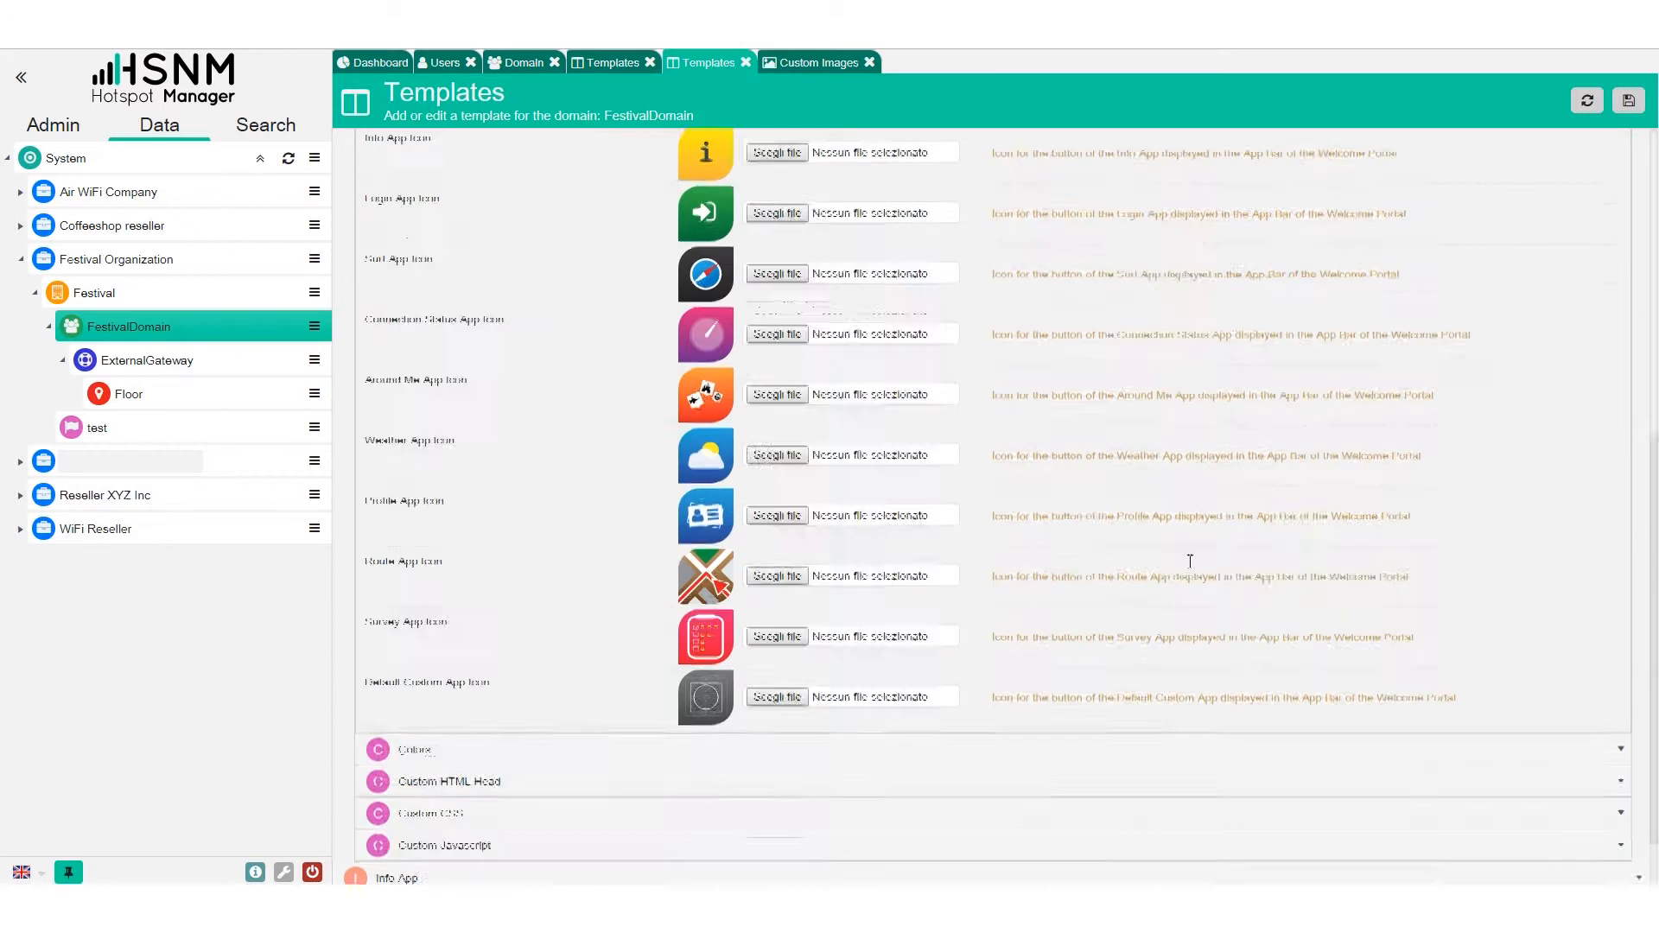
scroll(567, 530, "up", 5)
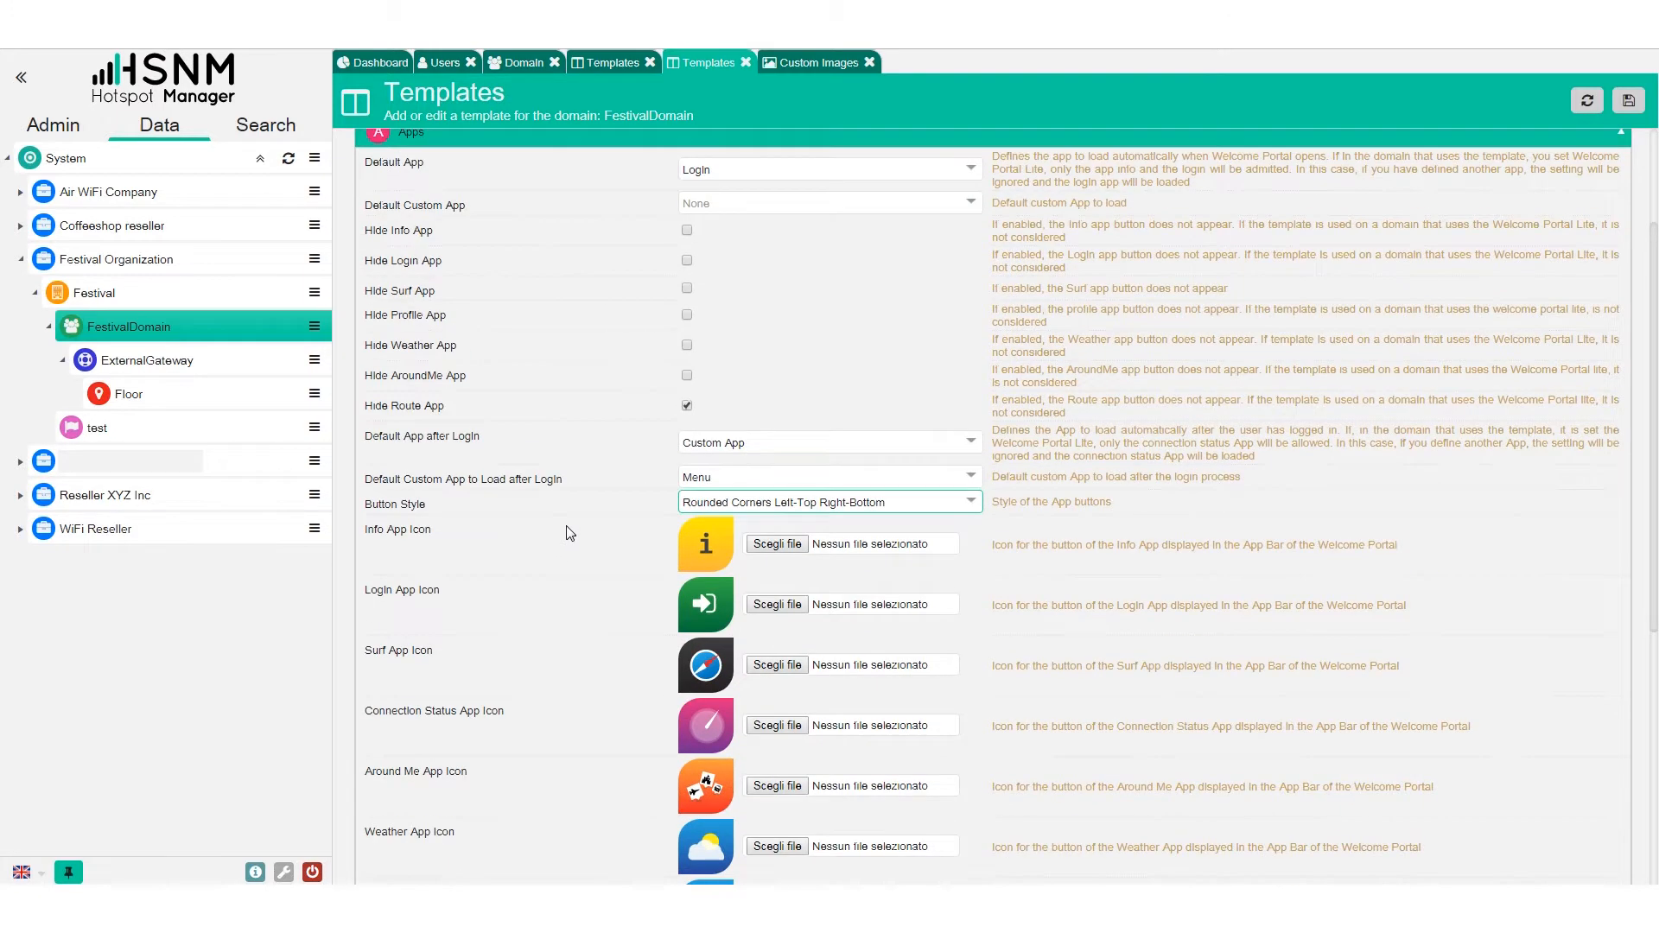
left_click(687, 375)
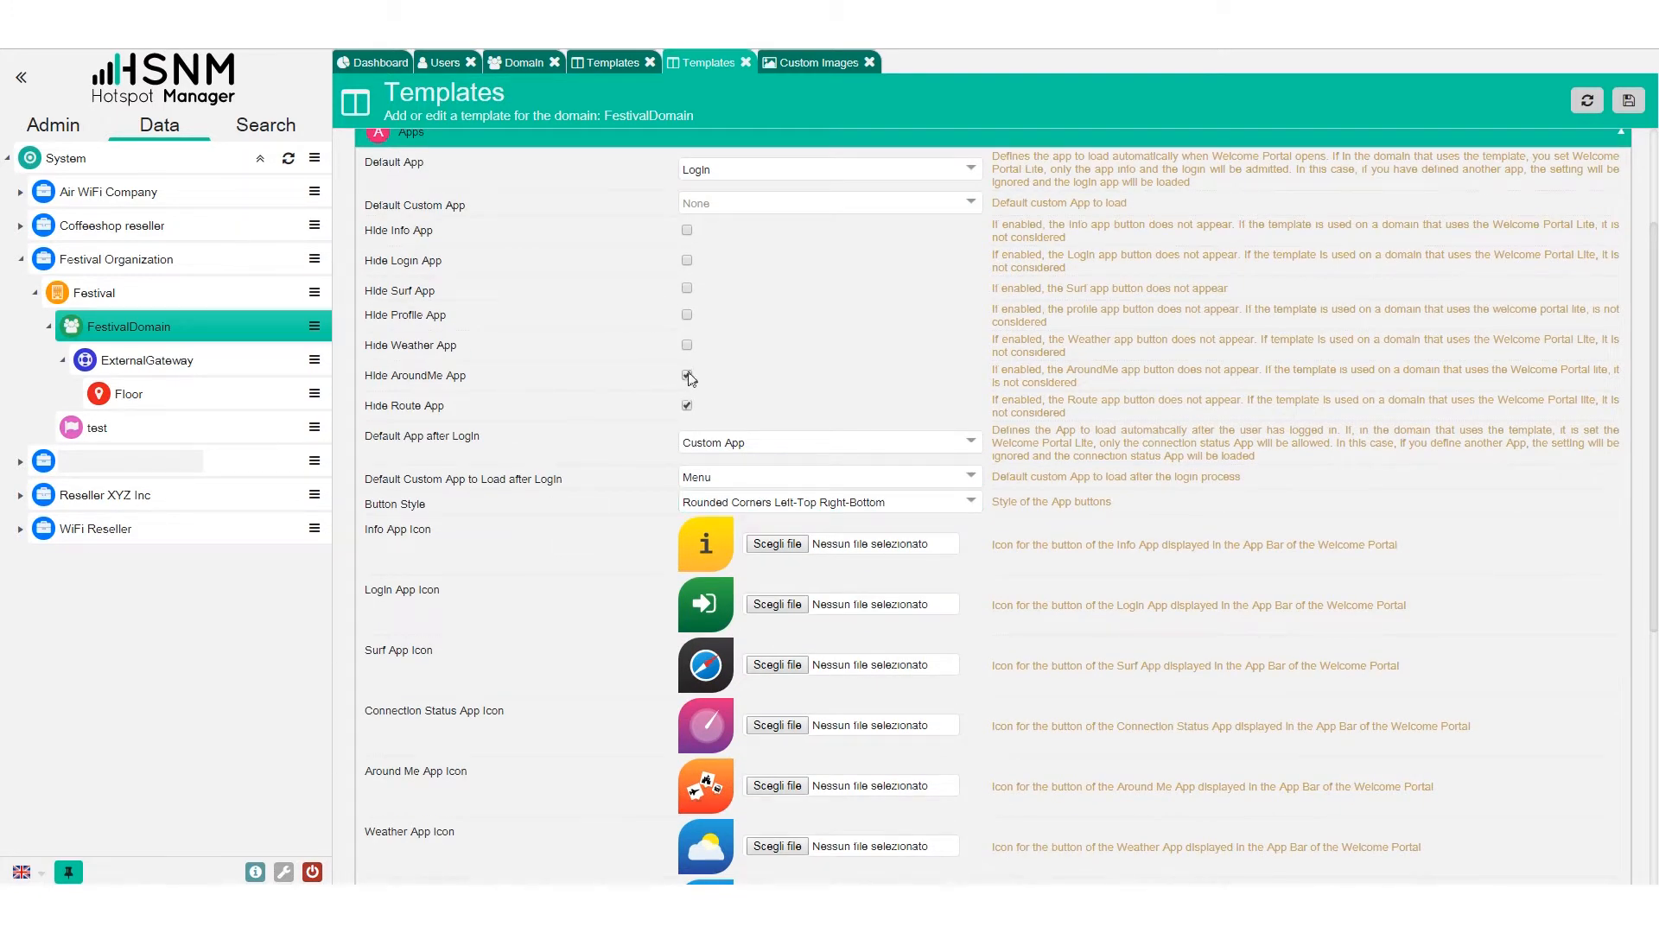
scroll(623, 380, "down", 5)
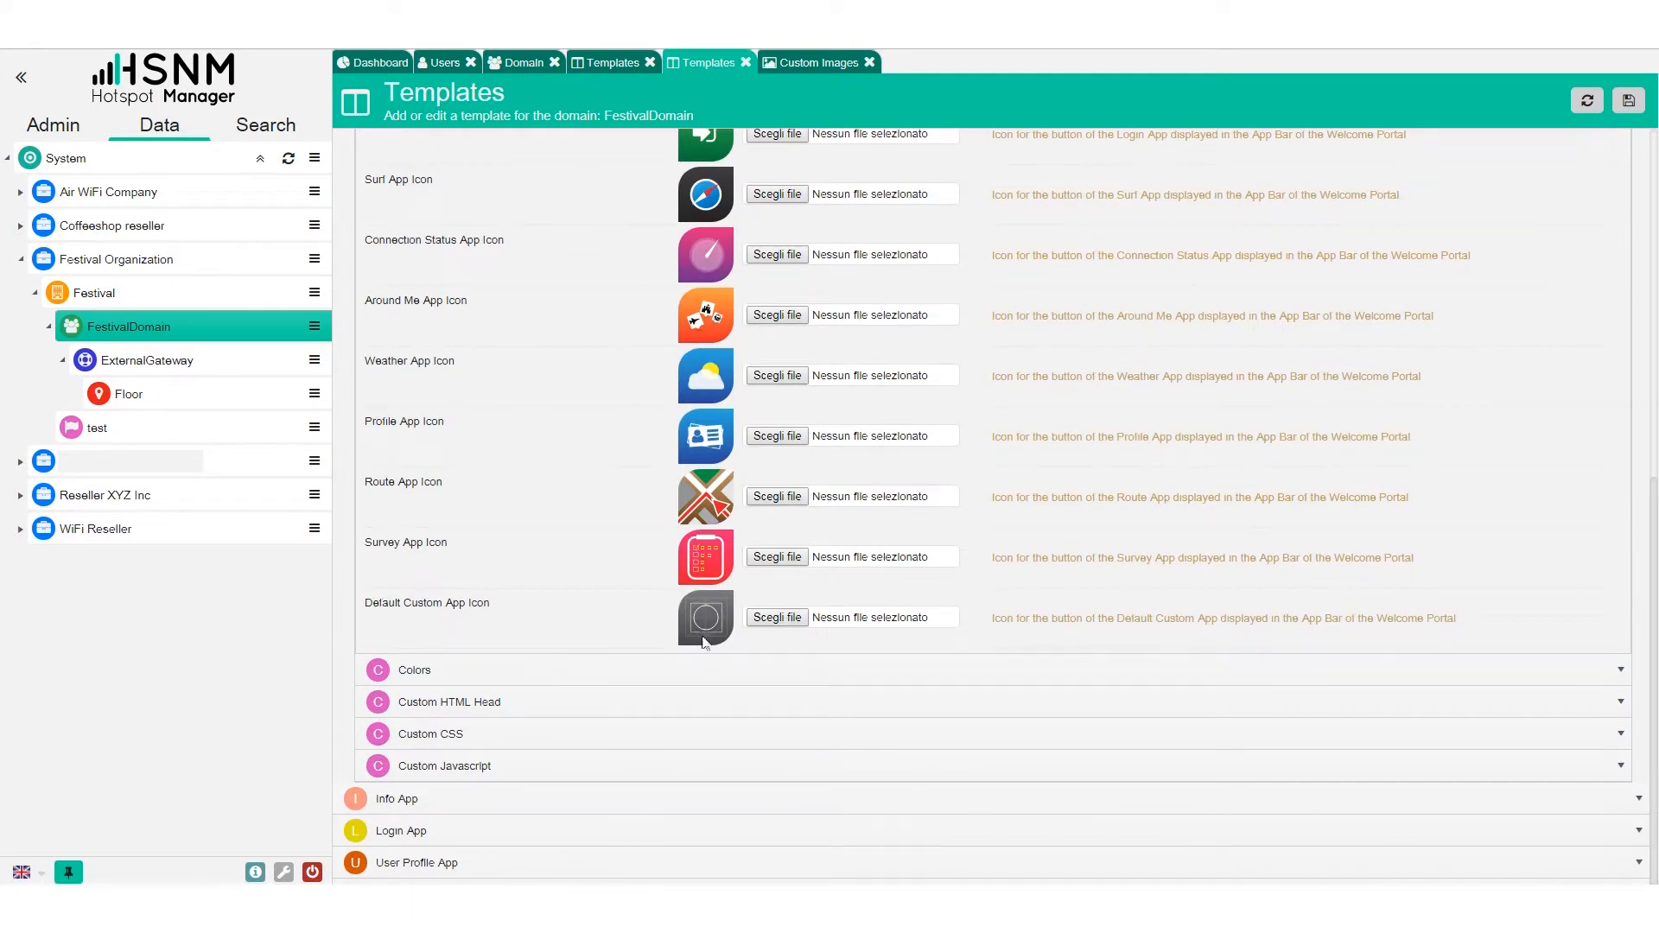
Try red at 0.24 and 0.78 opacity as the Header Background in the Welcome Portal's Colors settings, cancelling the color choice
left_click(455, 672)
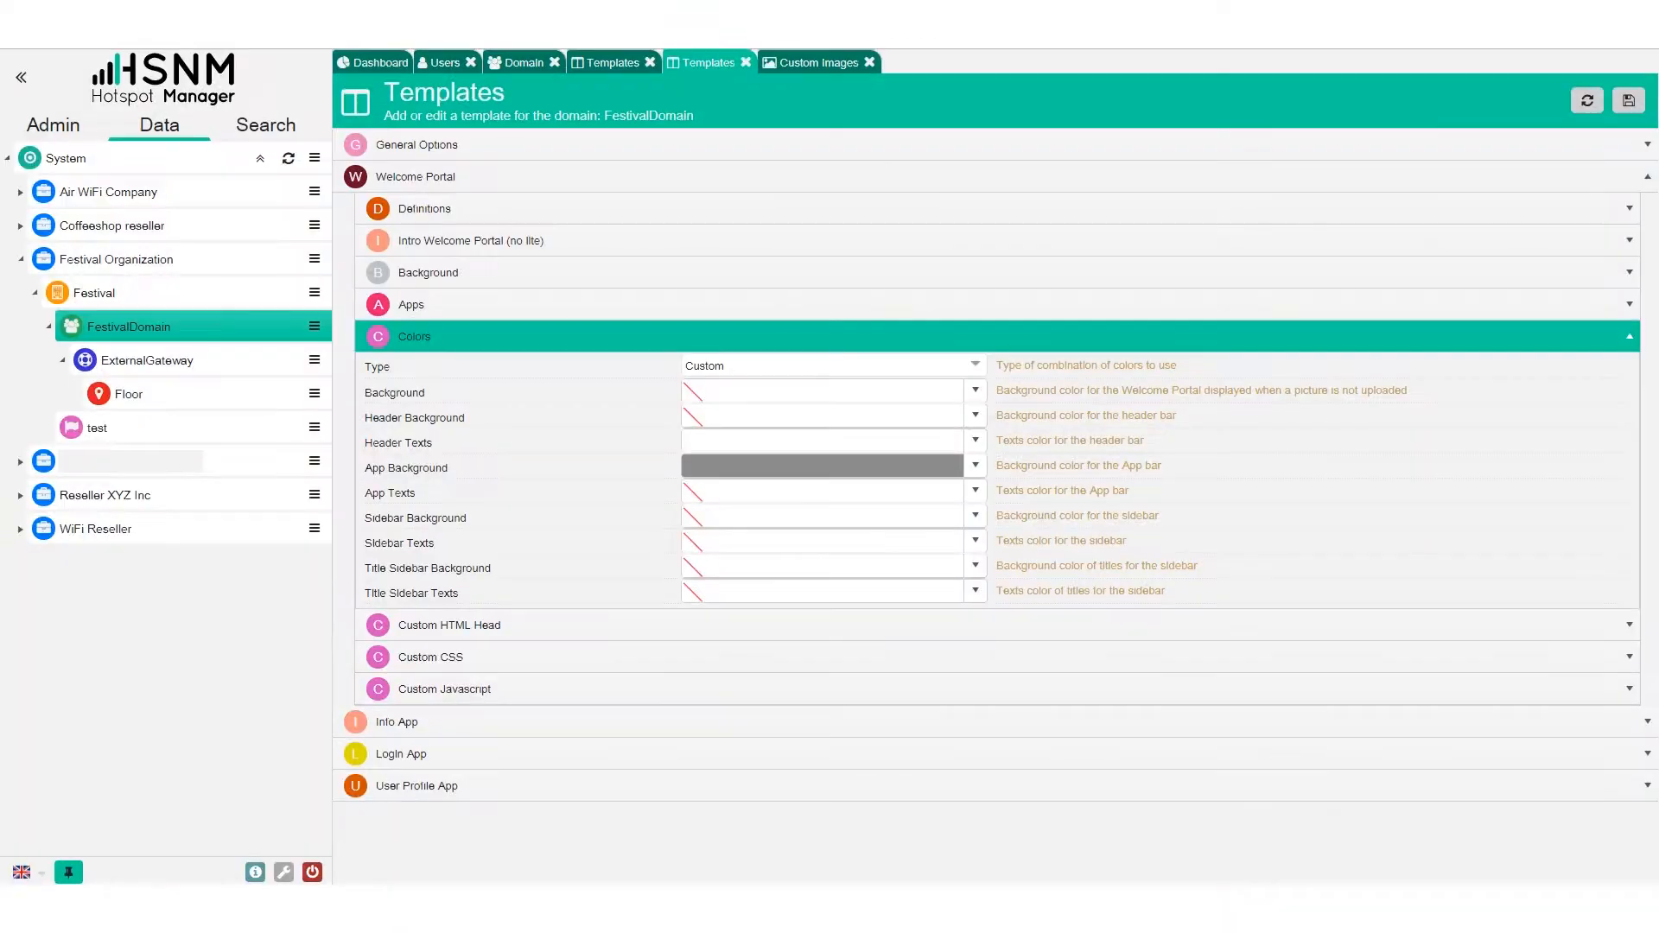
left_click(942, 415)
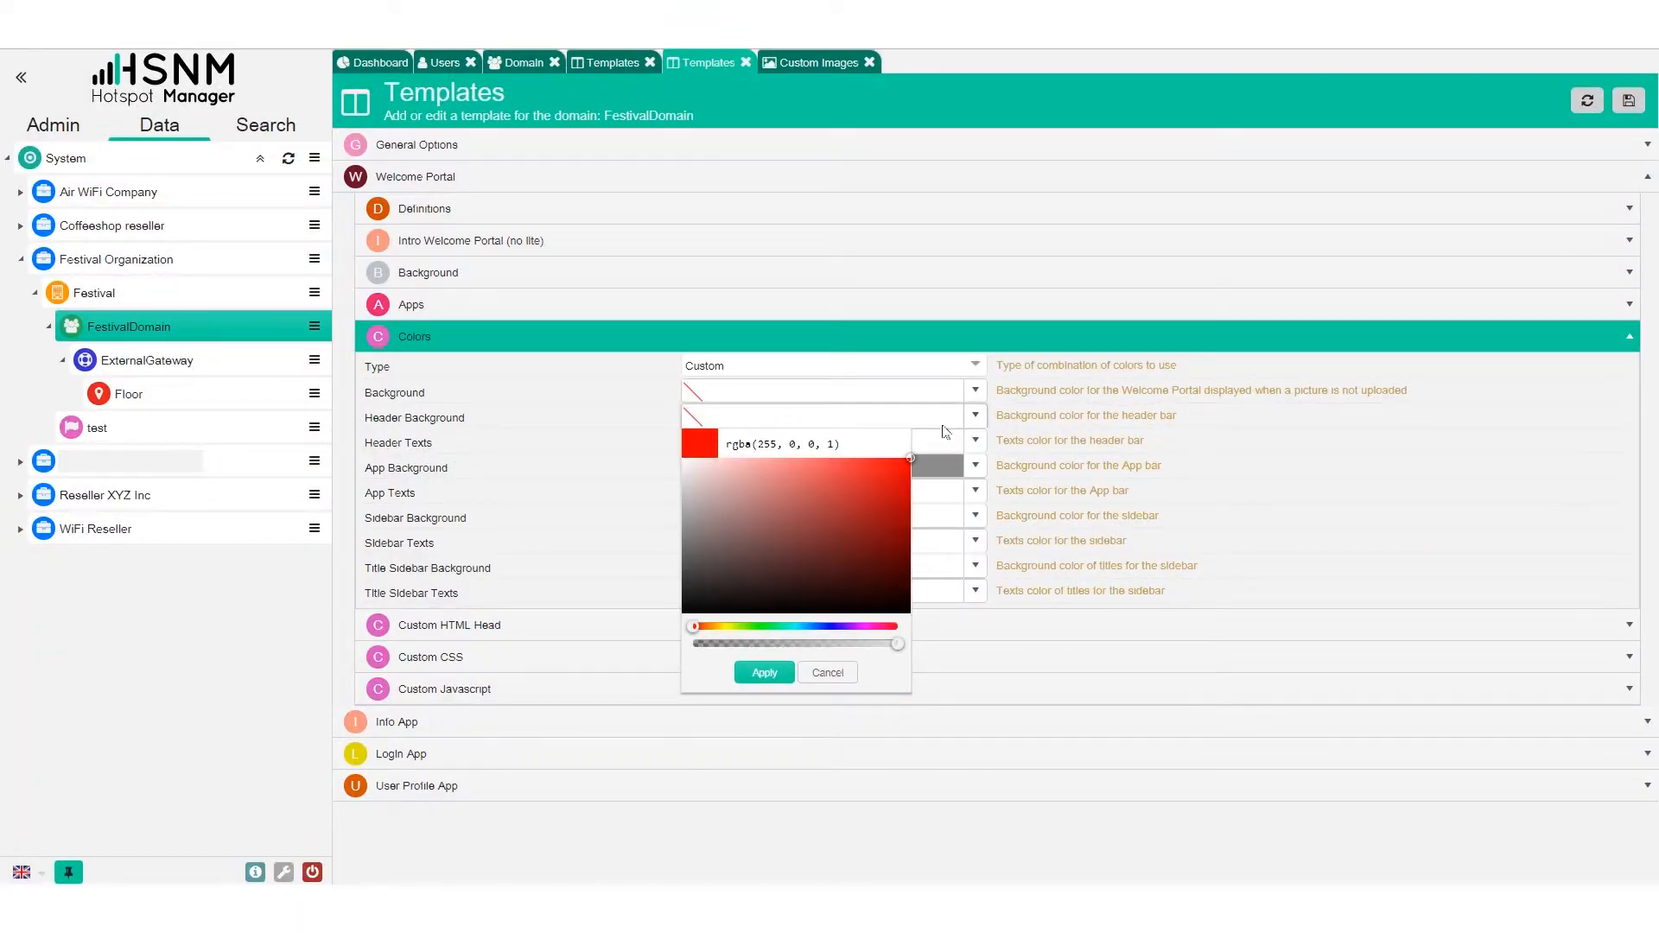
left_click(742, 644)
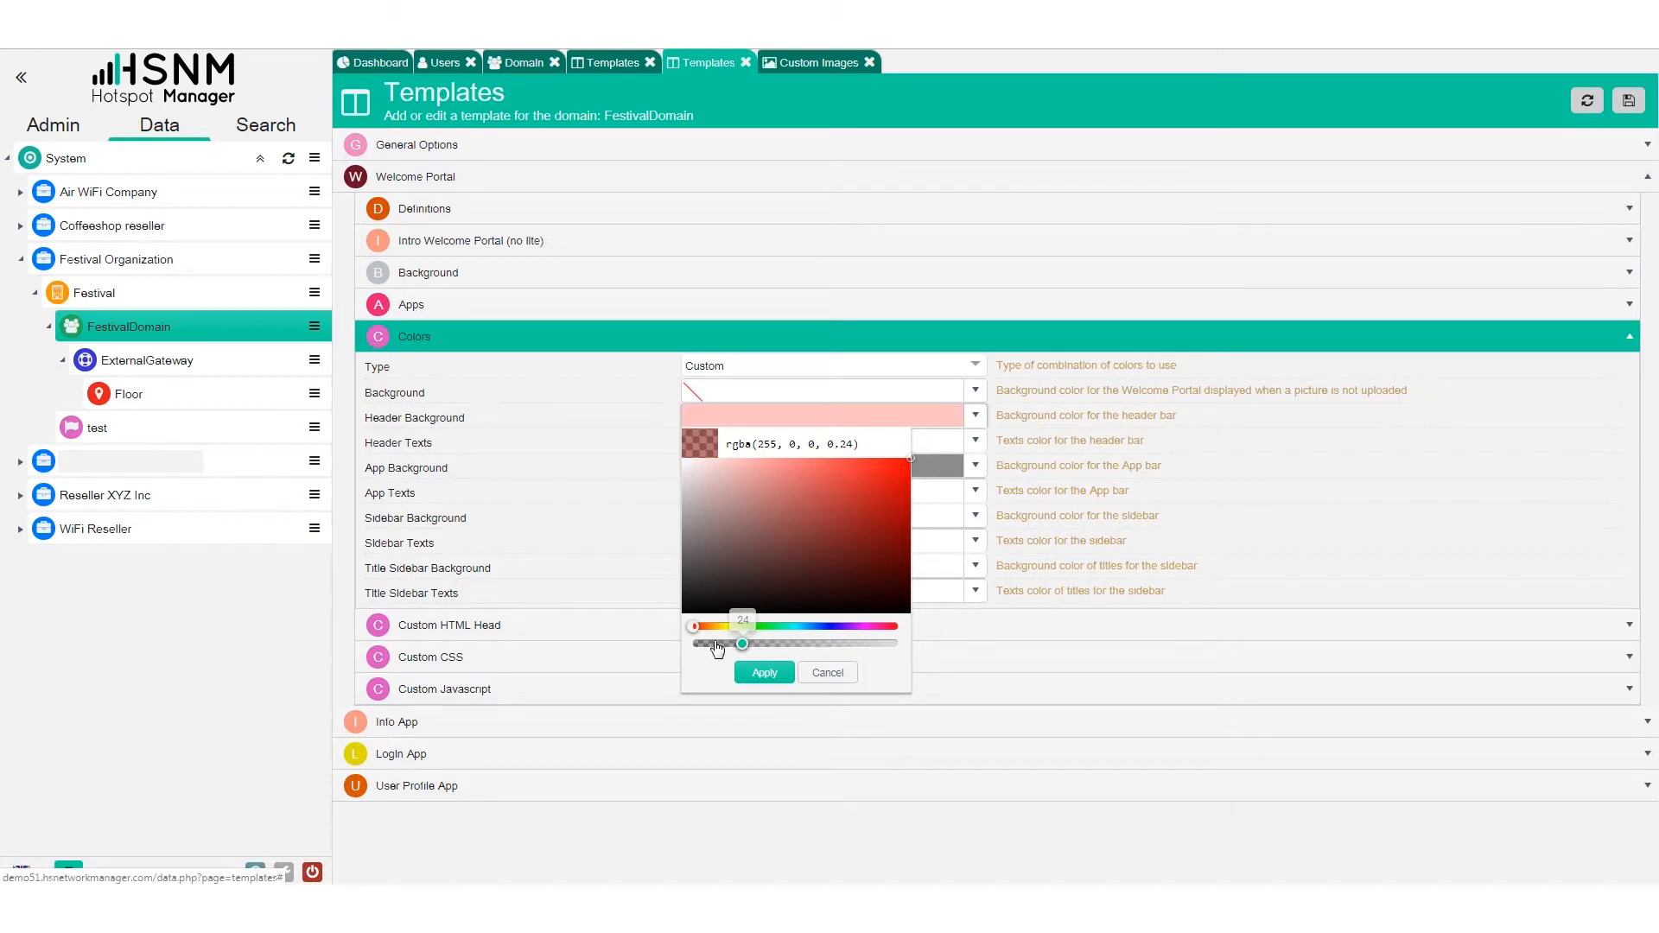
left_click(853, 644)
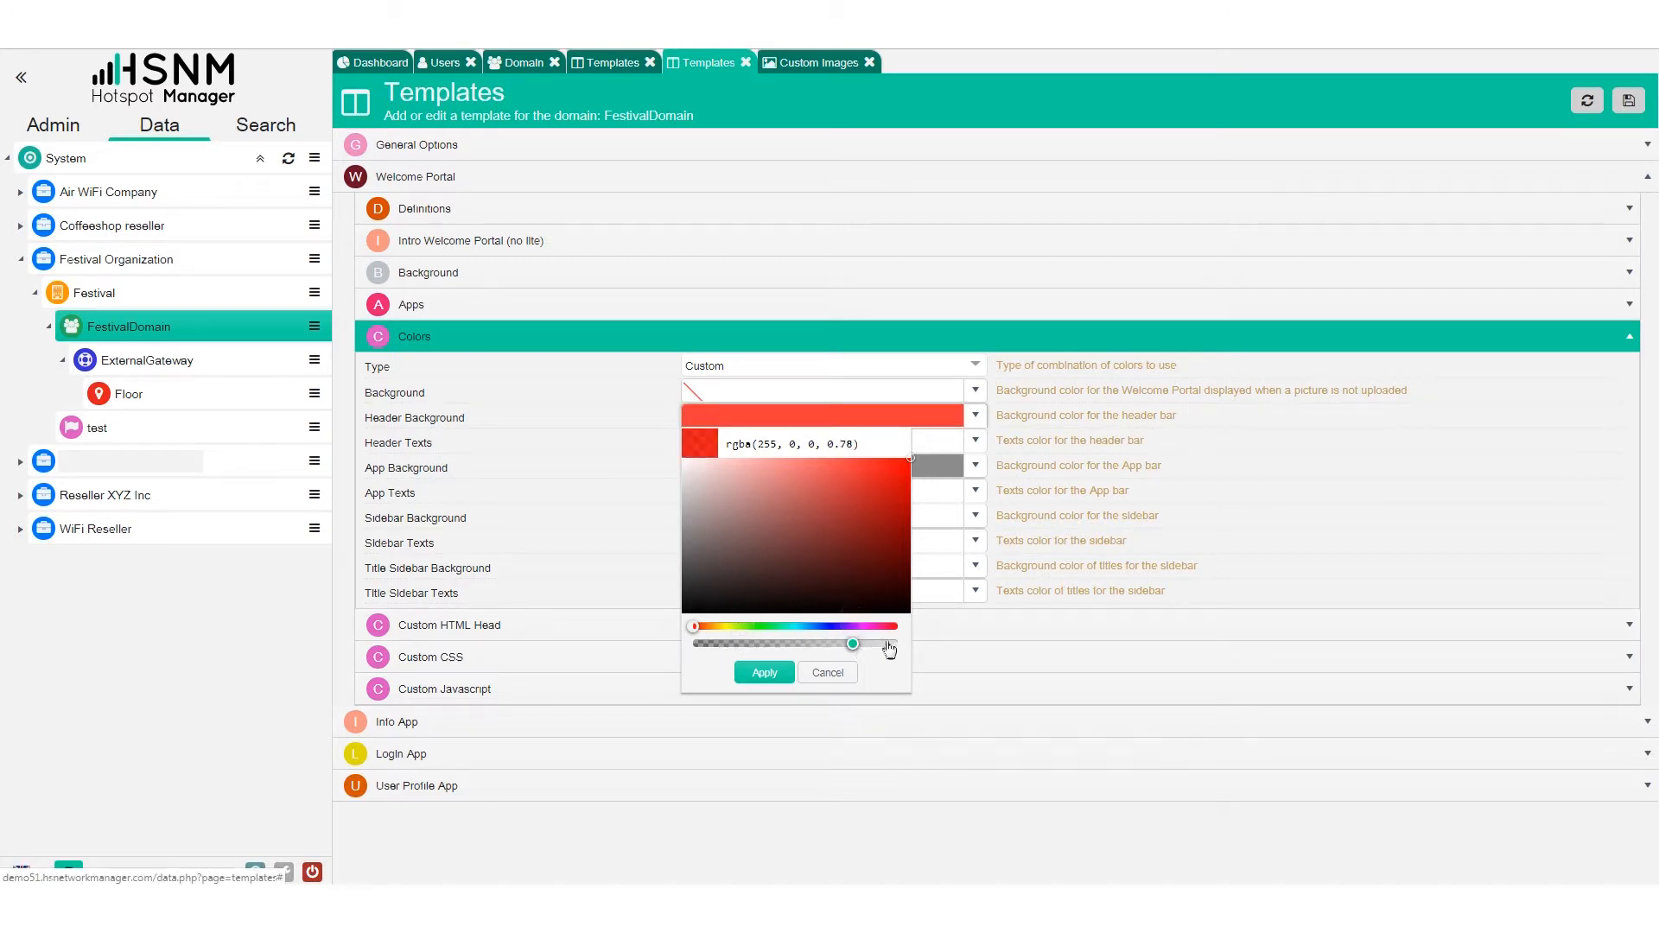
left_click(828, 672)
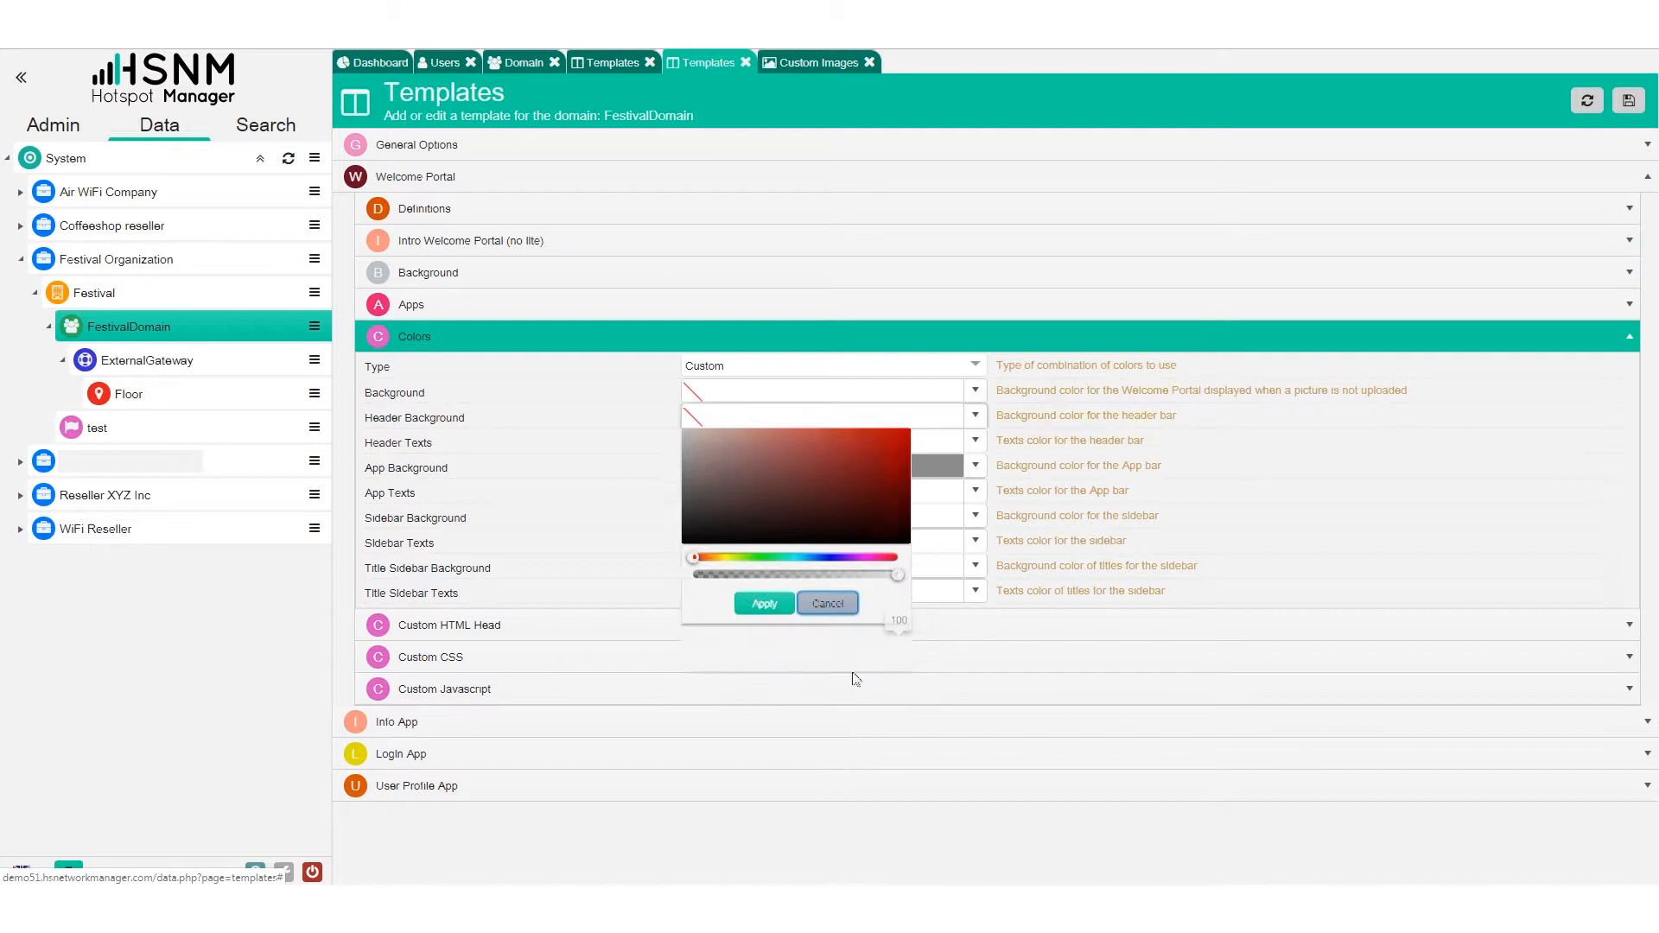
Review the template's Custom HTML Head, Custom CSS and Custom Javascript sections for the Welcome Portal and check the portal's appearance
left_click(560, 633)
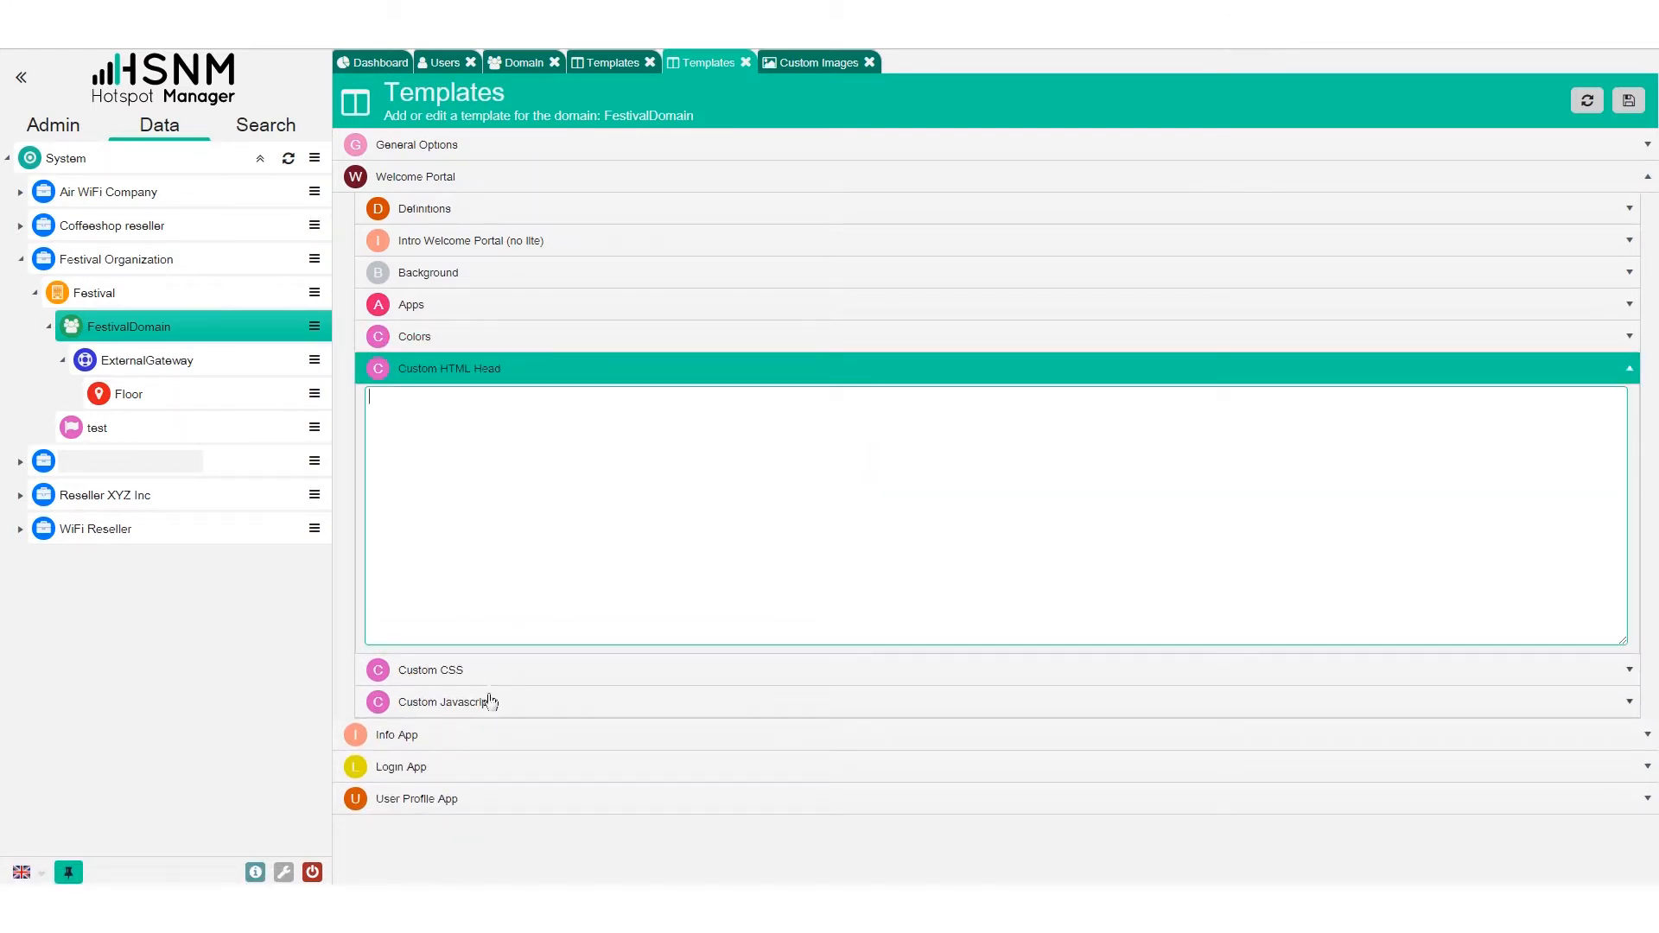
left_click(490, 674)
left_click(519, 703)
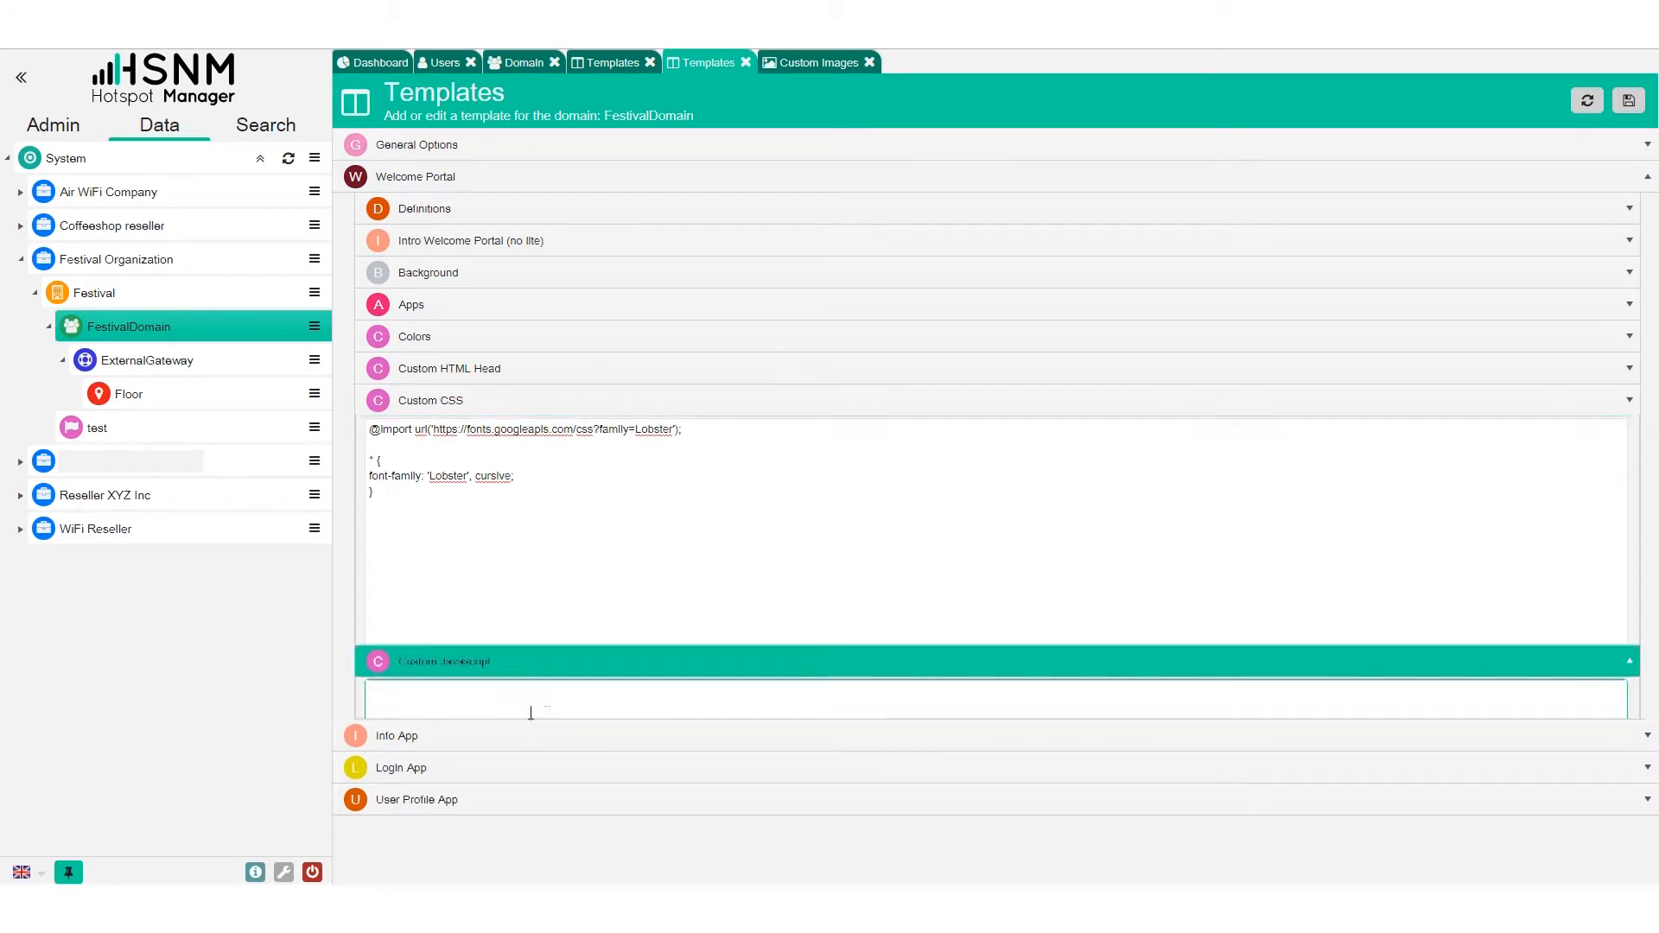
left_click(486, 375)
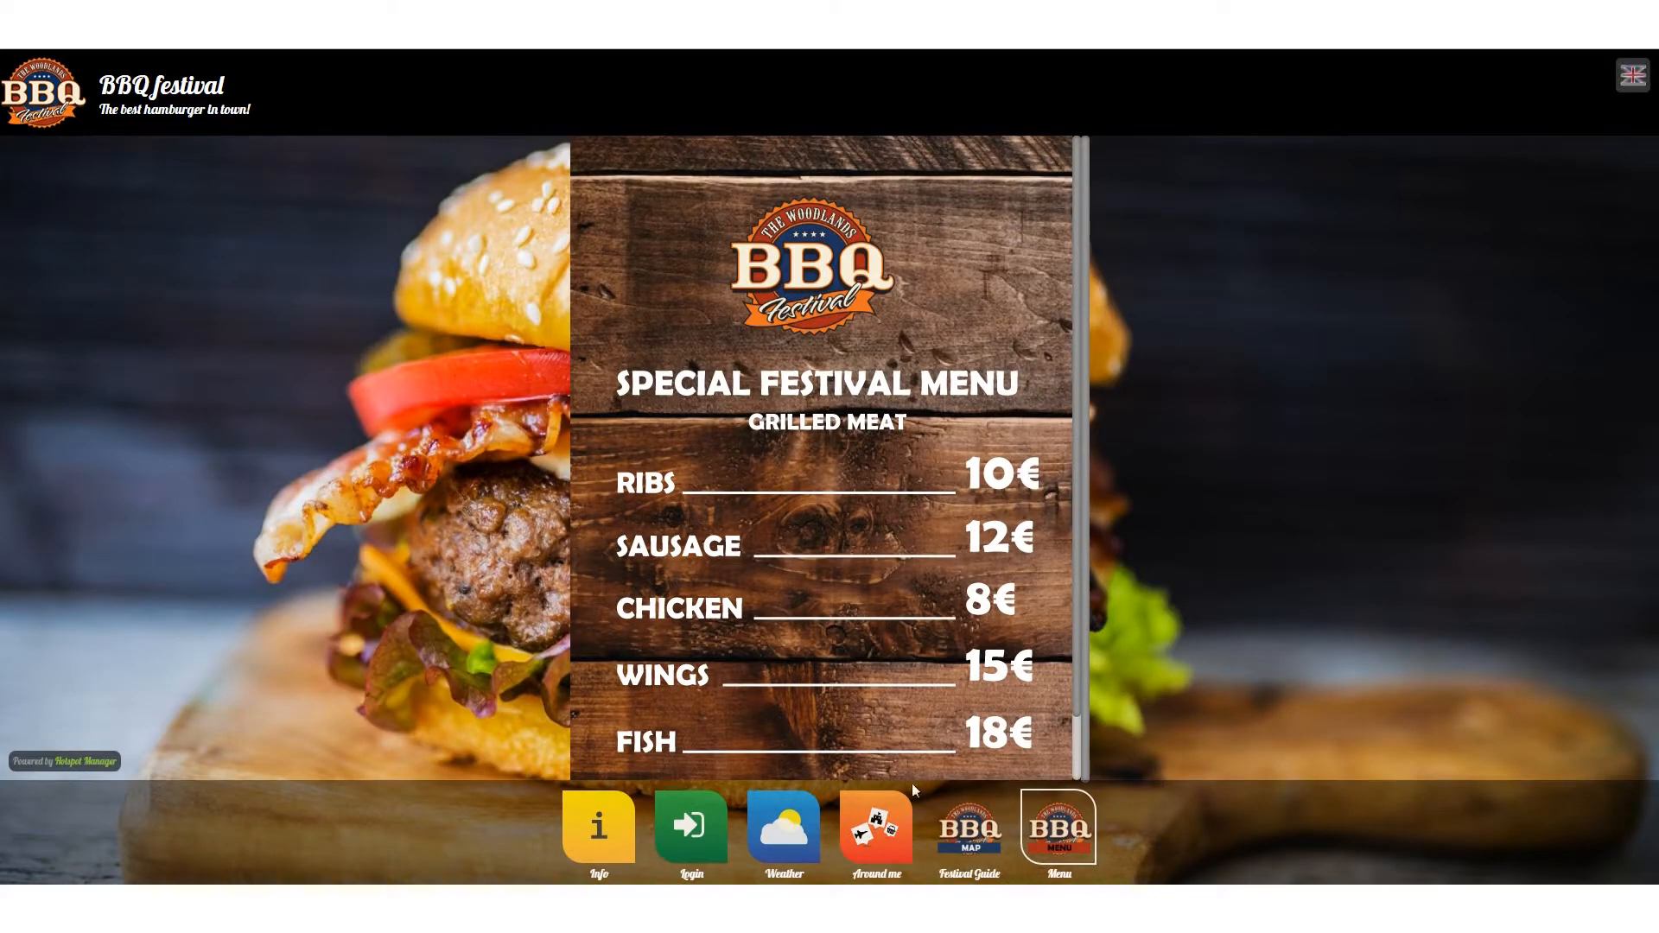
left_click(1035, 829)
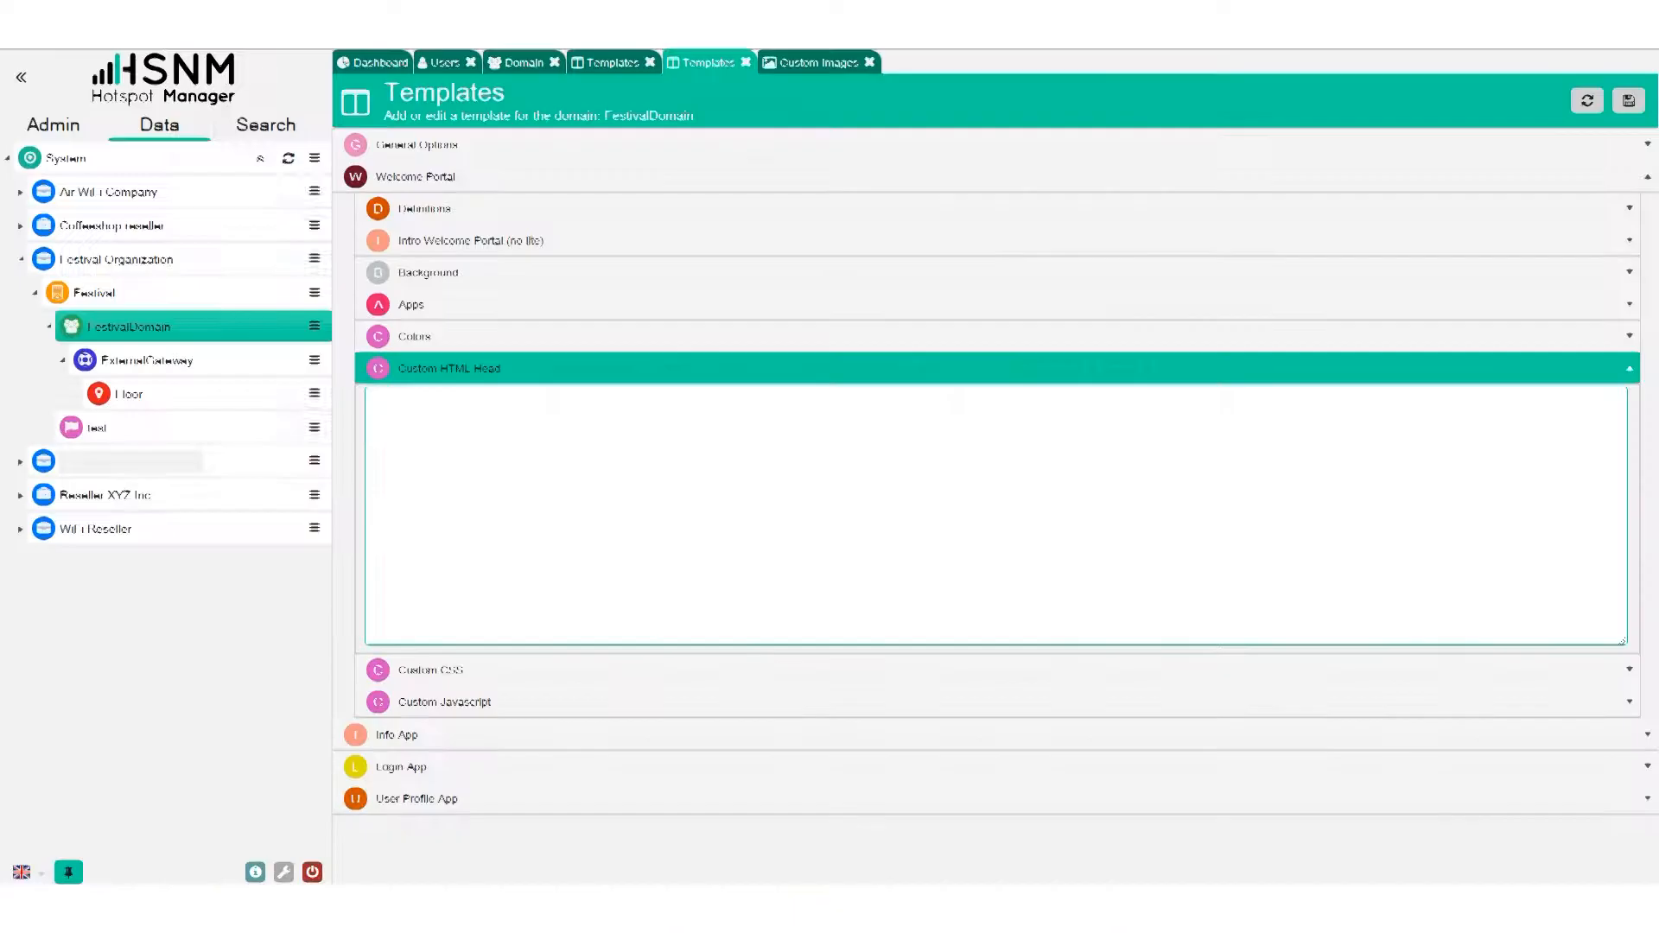
left_click(544, 377)
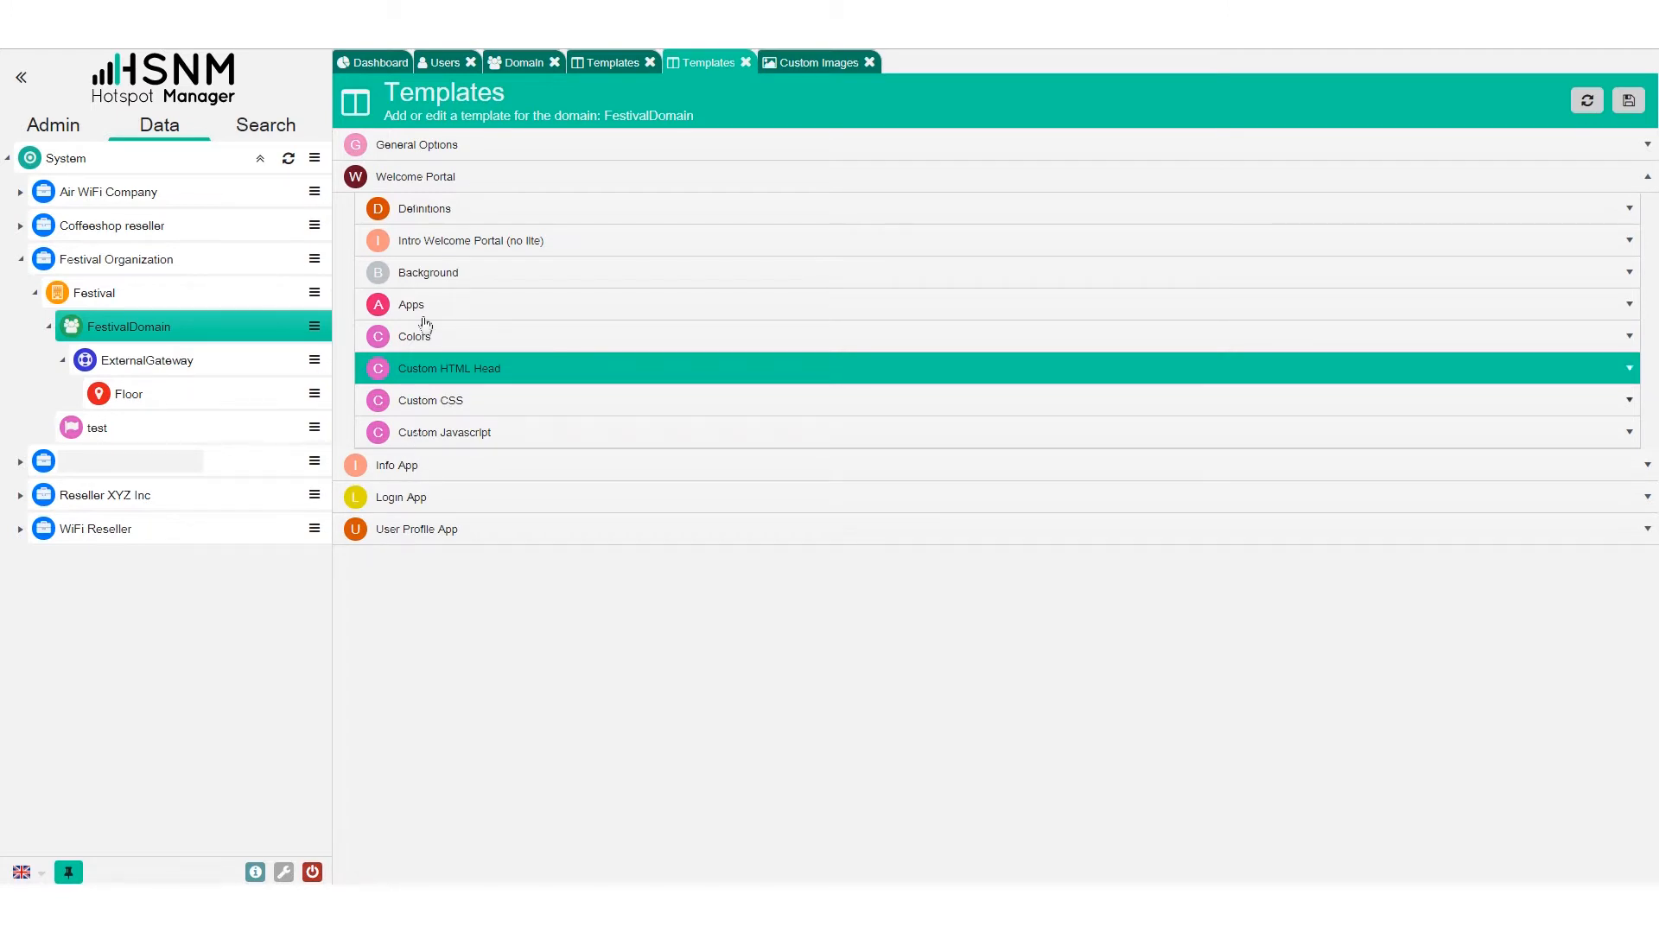
Look through the template's Info App settings and preview the Info app in the portal
left_click(419, 182)
left_click(412, 211)
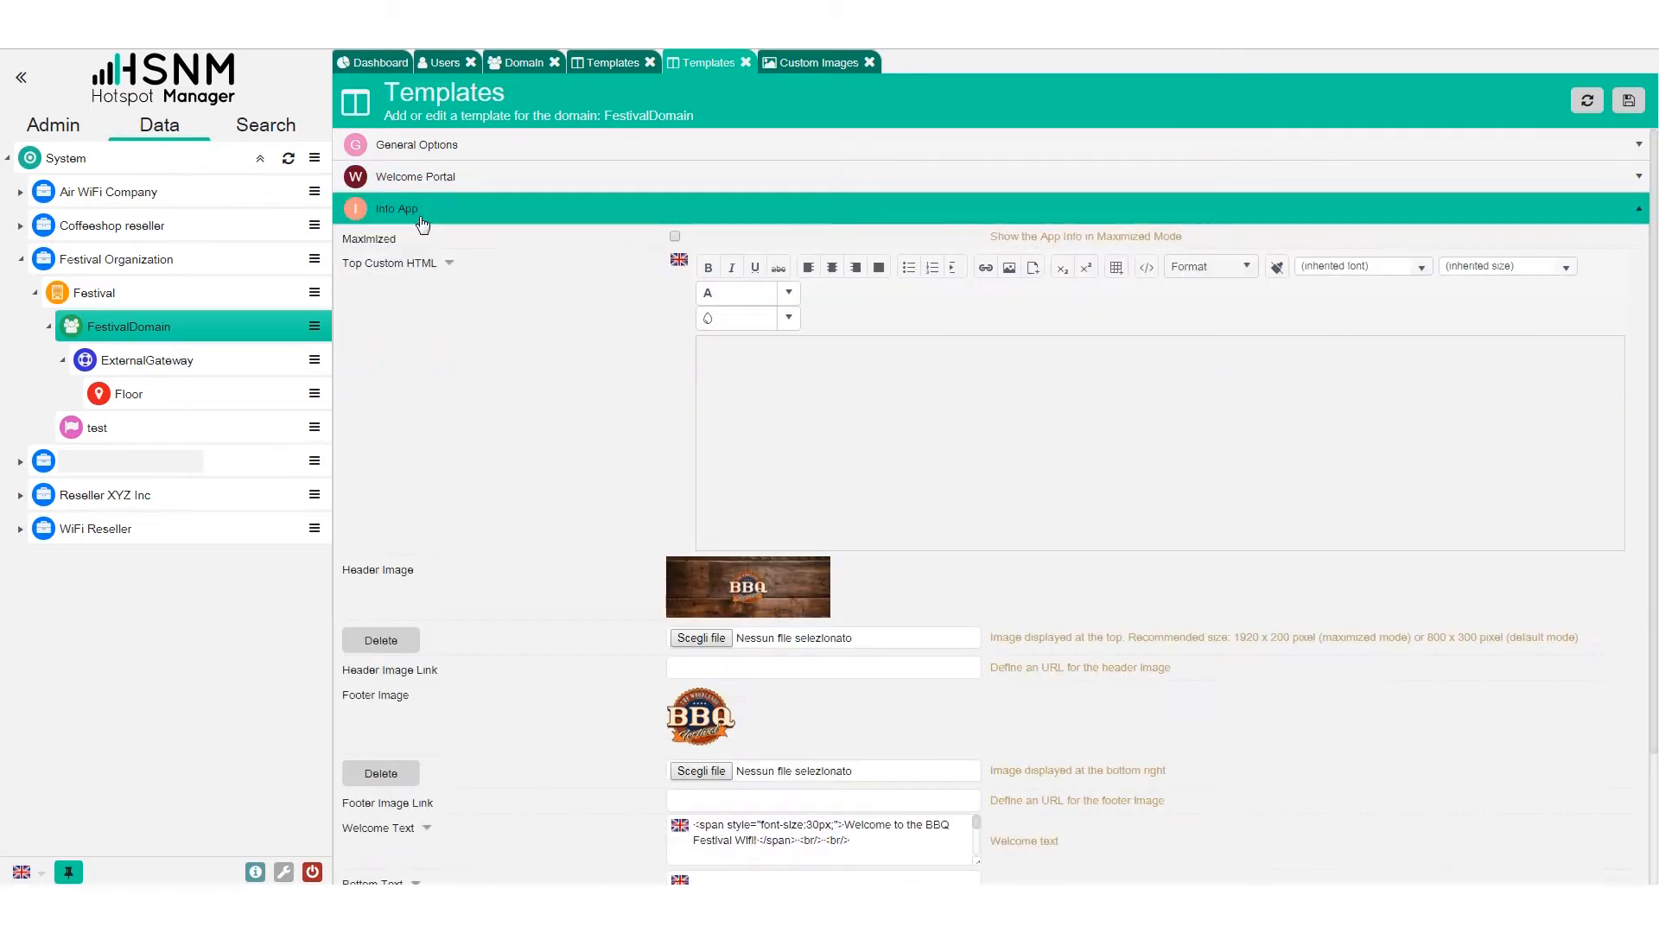
scroll(917, 402, "down", 5)
scroll(915, 404, "up", 5)
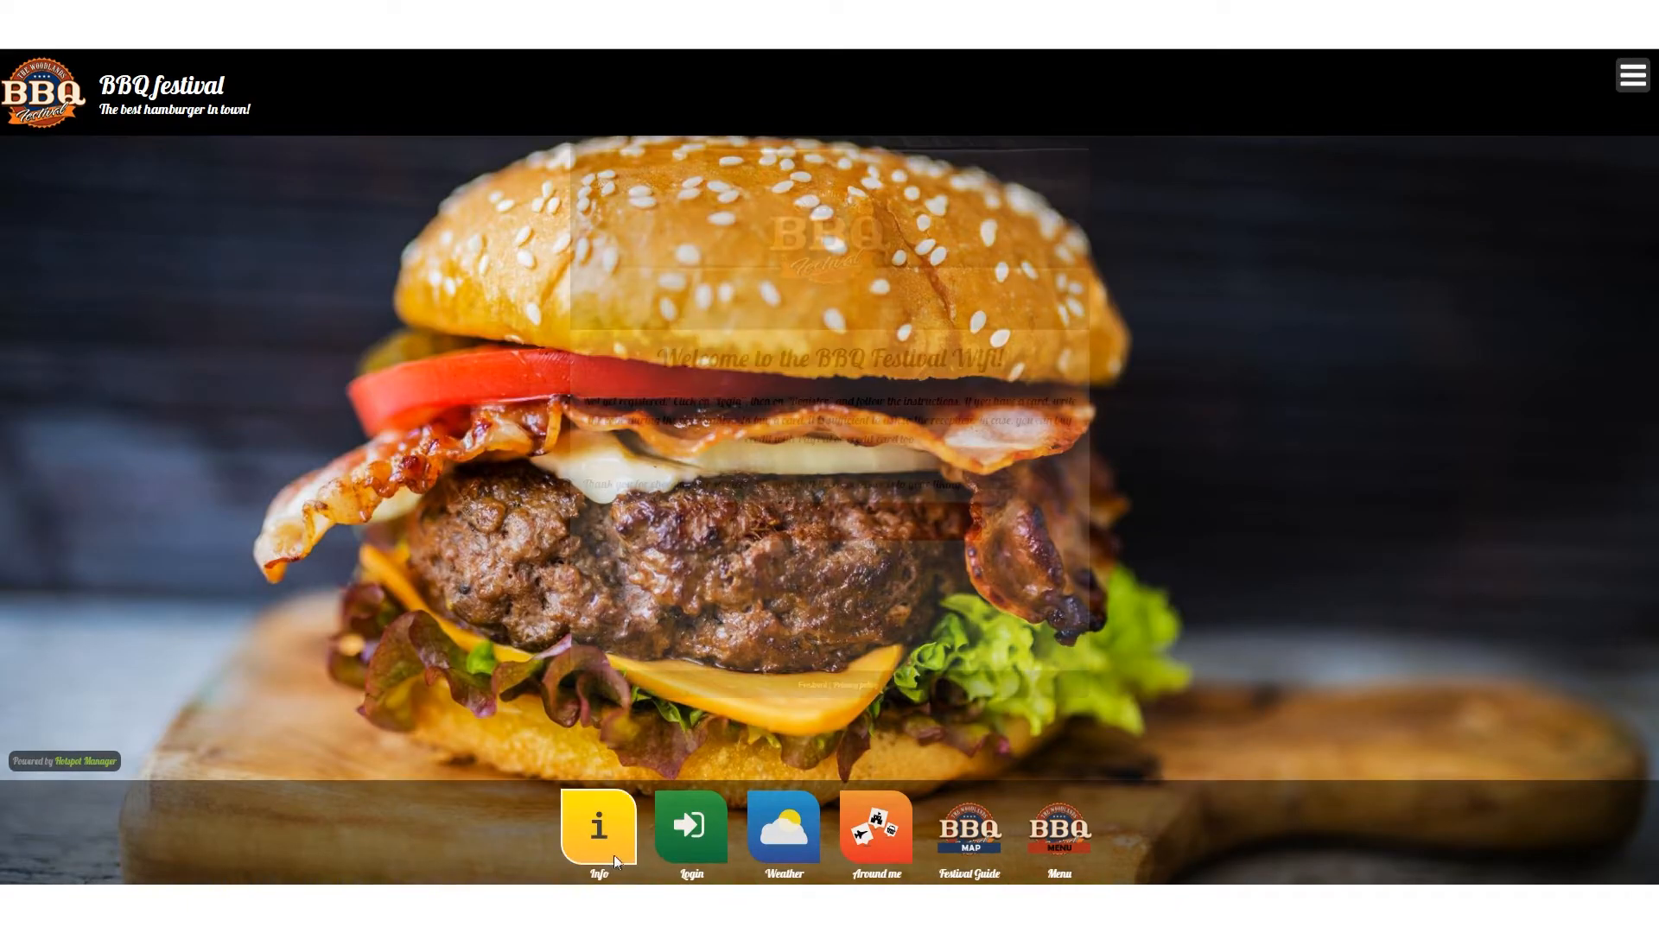
left_click(611, 847)
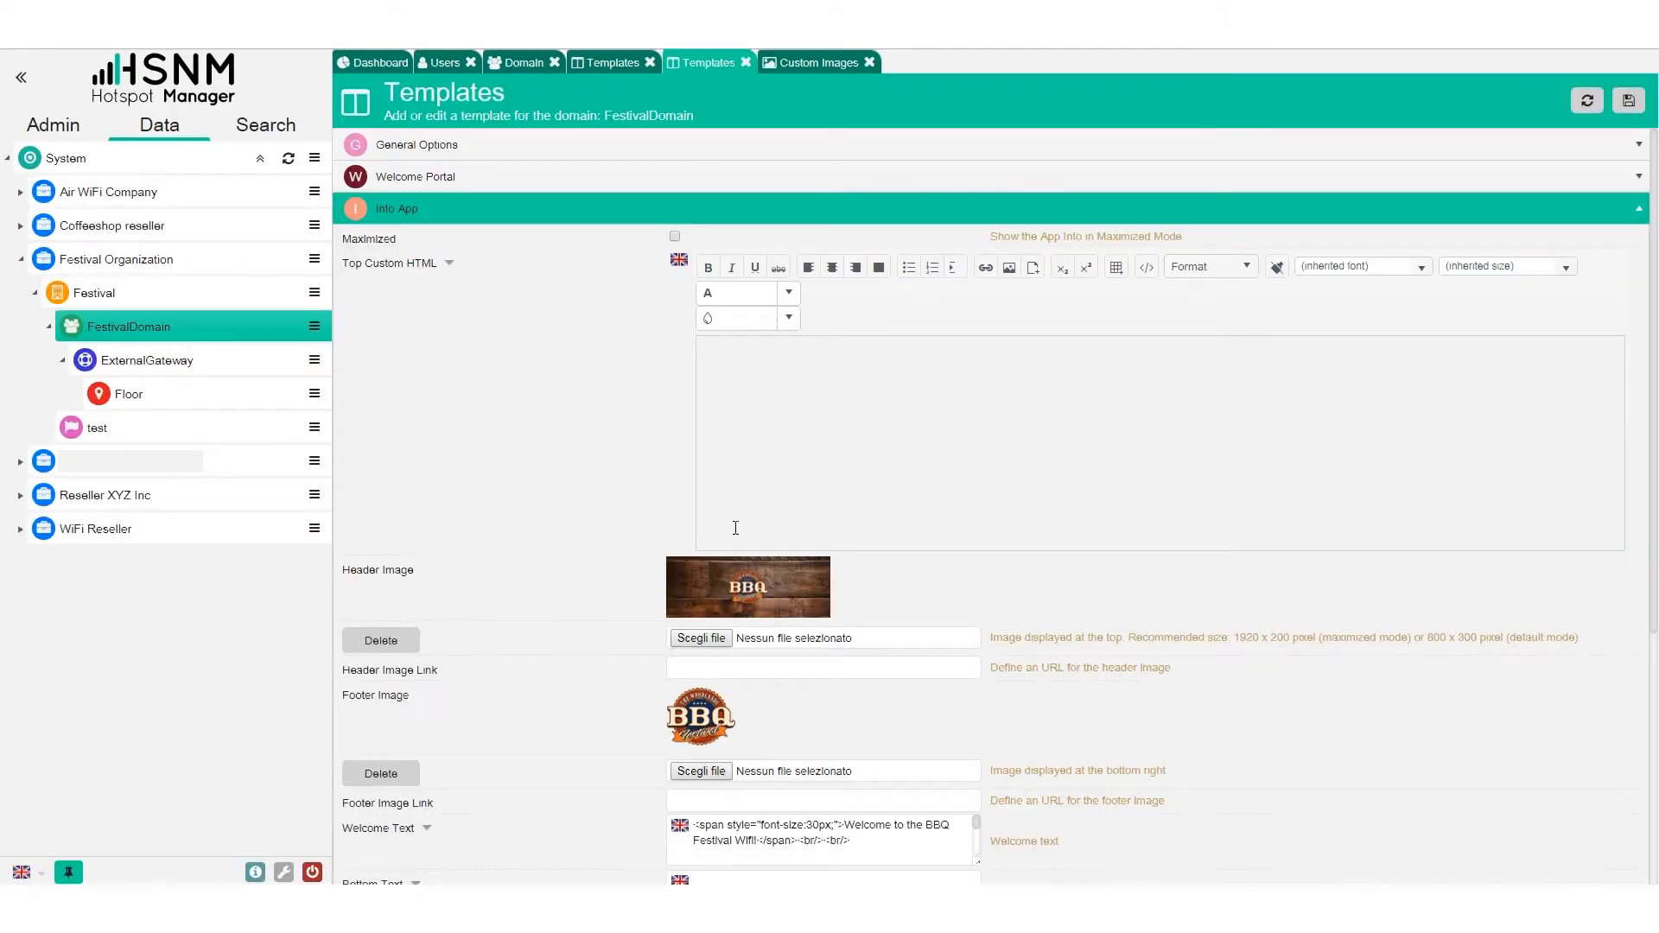
Examine the Info App's header and footer images, Welcome Text languages, Bottom Text and Custom CSS in the template
scroll(735, 528, "down", 4)
left_click(428, 485)
left_click(429, 485)
left_click(951, 563)
scroll(774, 533, "down", 1)
scroll(774, 534, "up", 4)
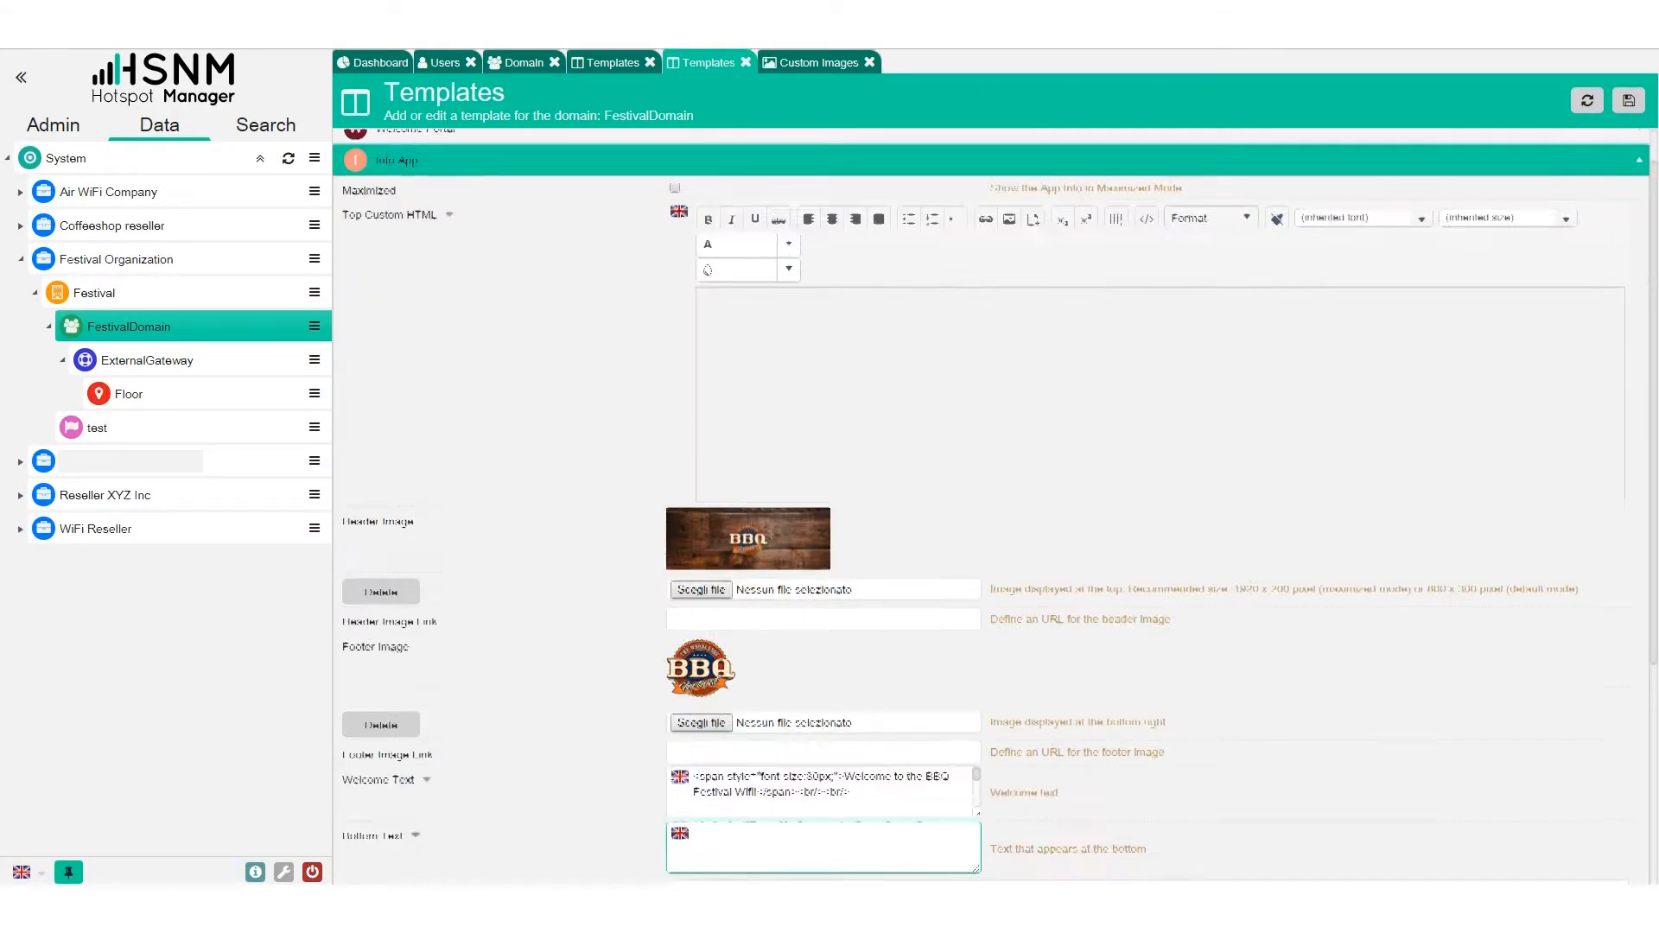
scroll(772, 533, "up", 1)
scroll(785, 477, "down", 4)
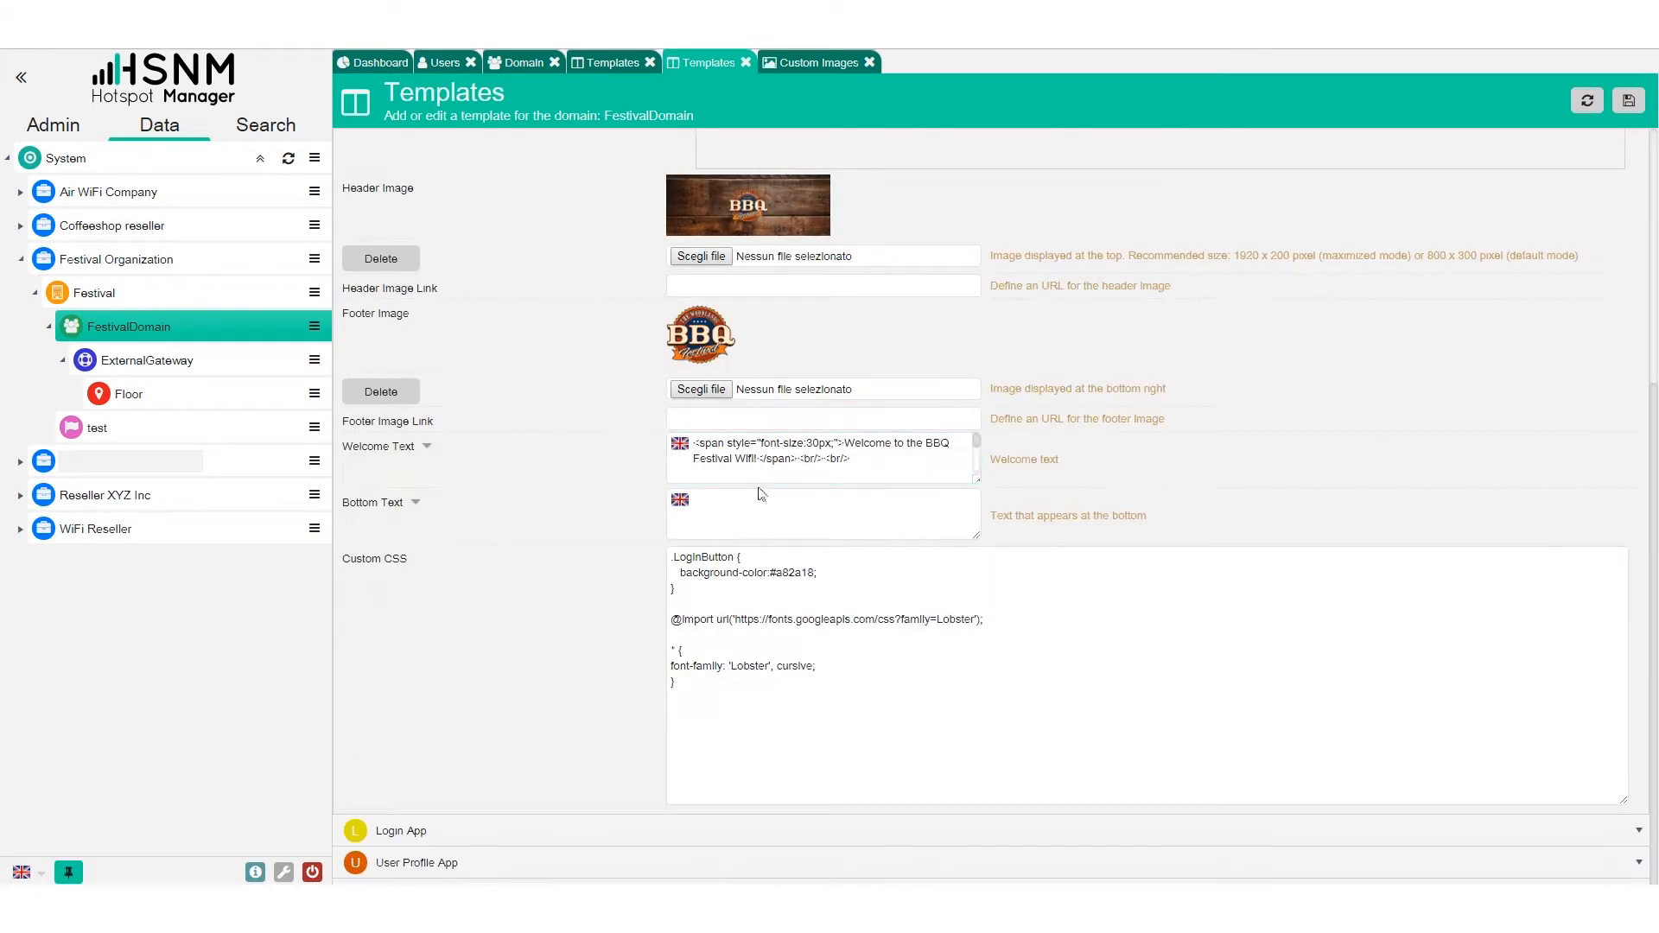
Review the template's Login App header image, texts and custom code, its User Profile App options, and the BBQ festival portal
left_click(482, 832)
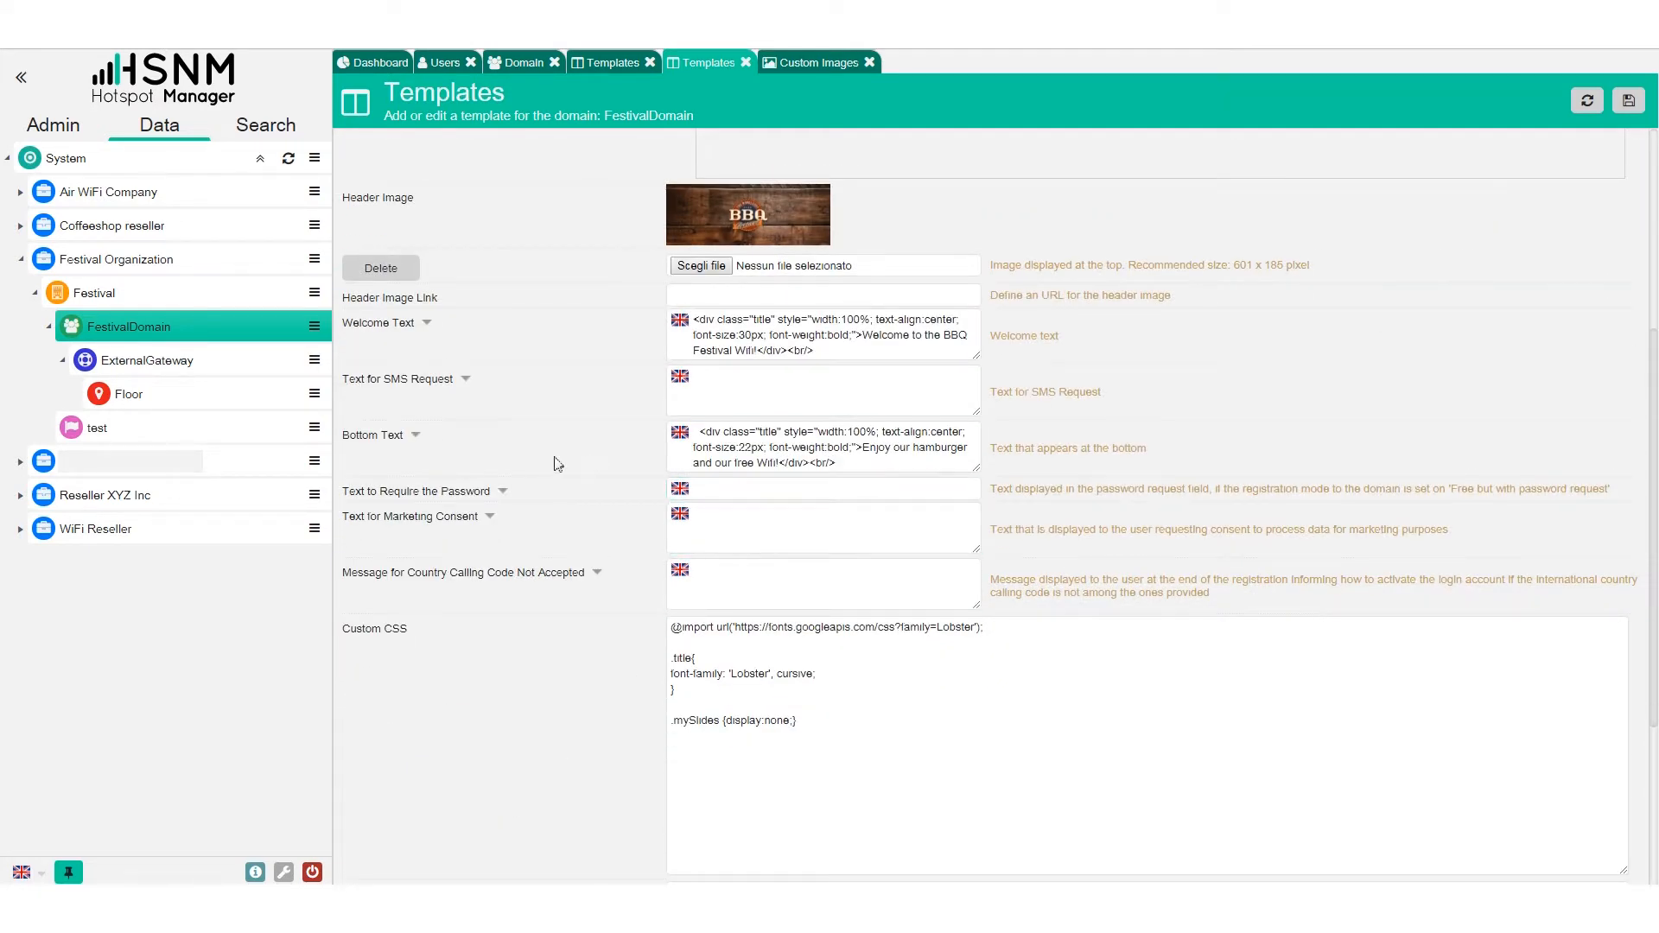
scroll(531, 459, "up", 3)
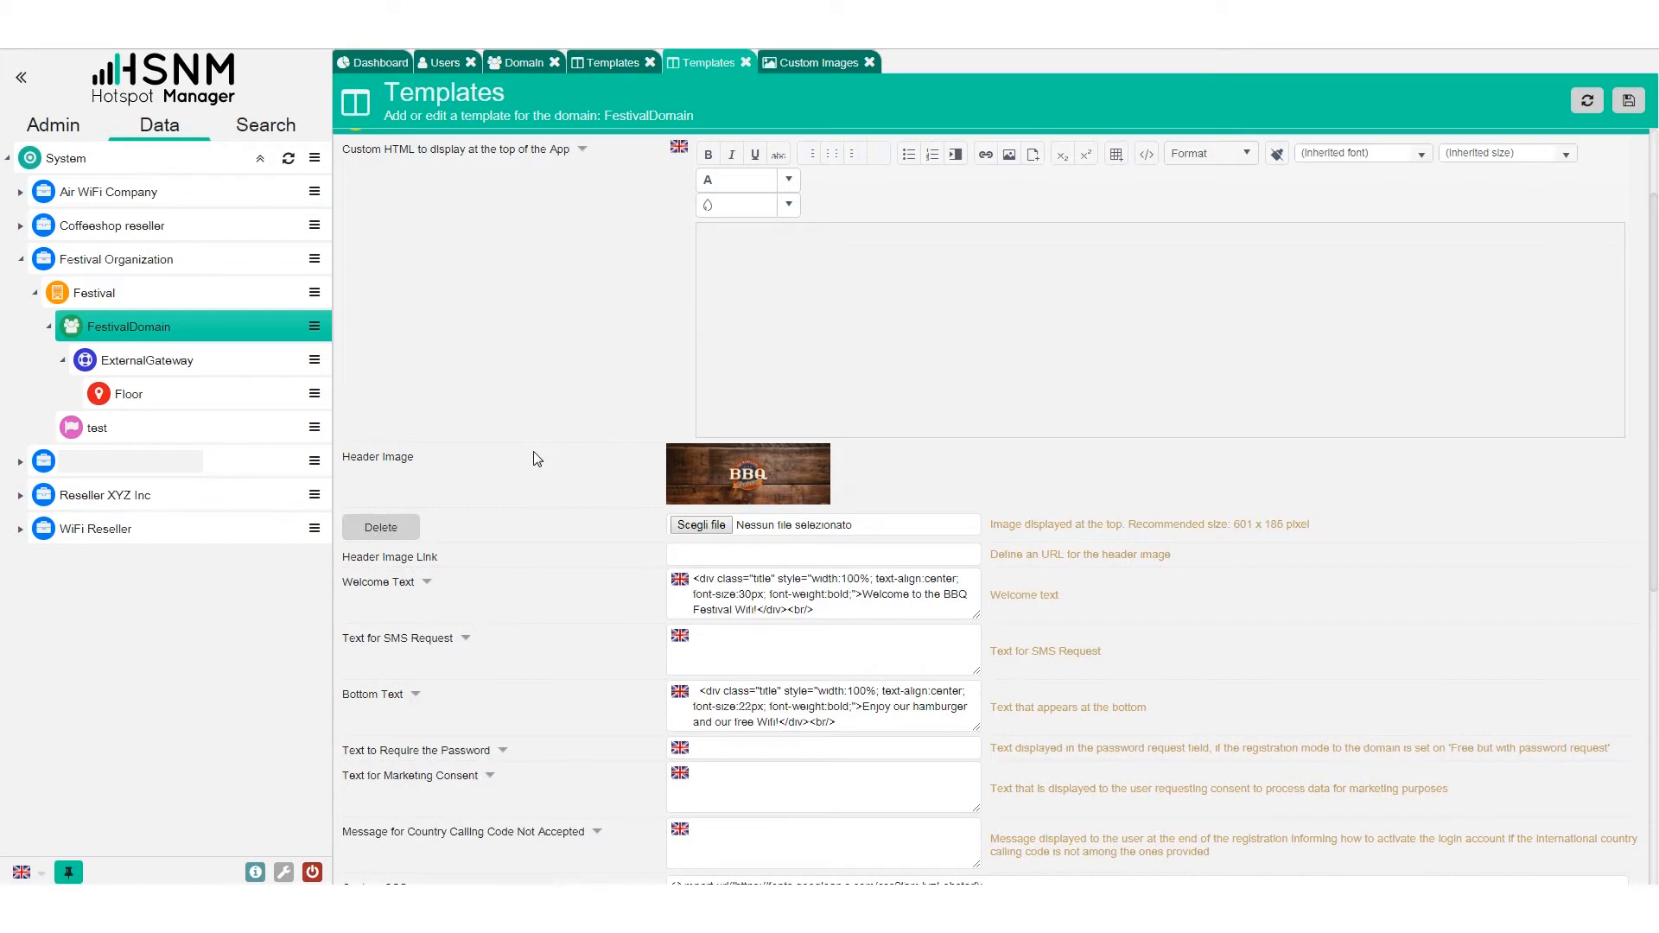
scroll(535, 459, "up", 2)
scroll(871, 398, "down", 3)
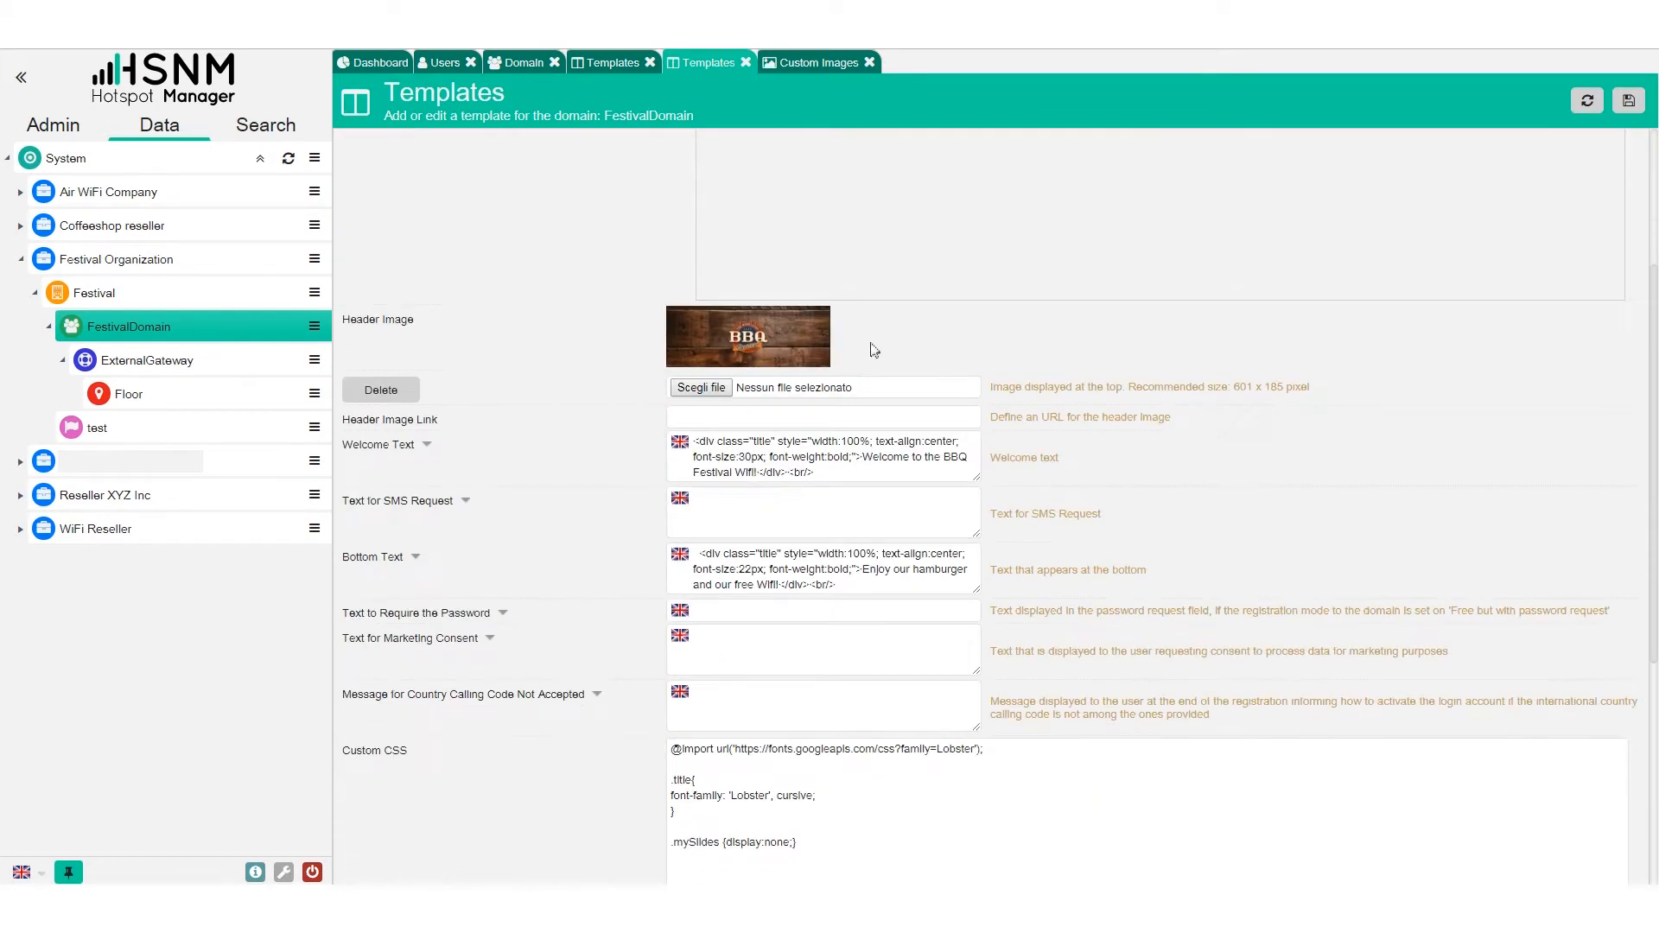
scroll(722, 385, "down", 4)
scroll(764, 408, "down", 1)
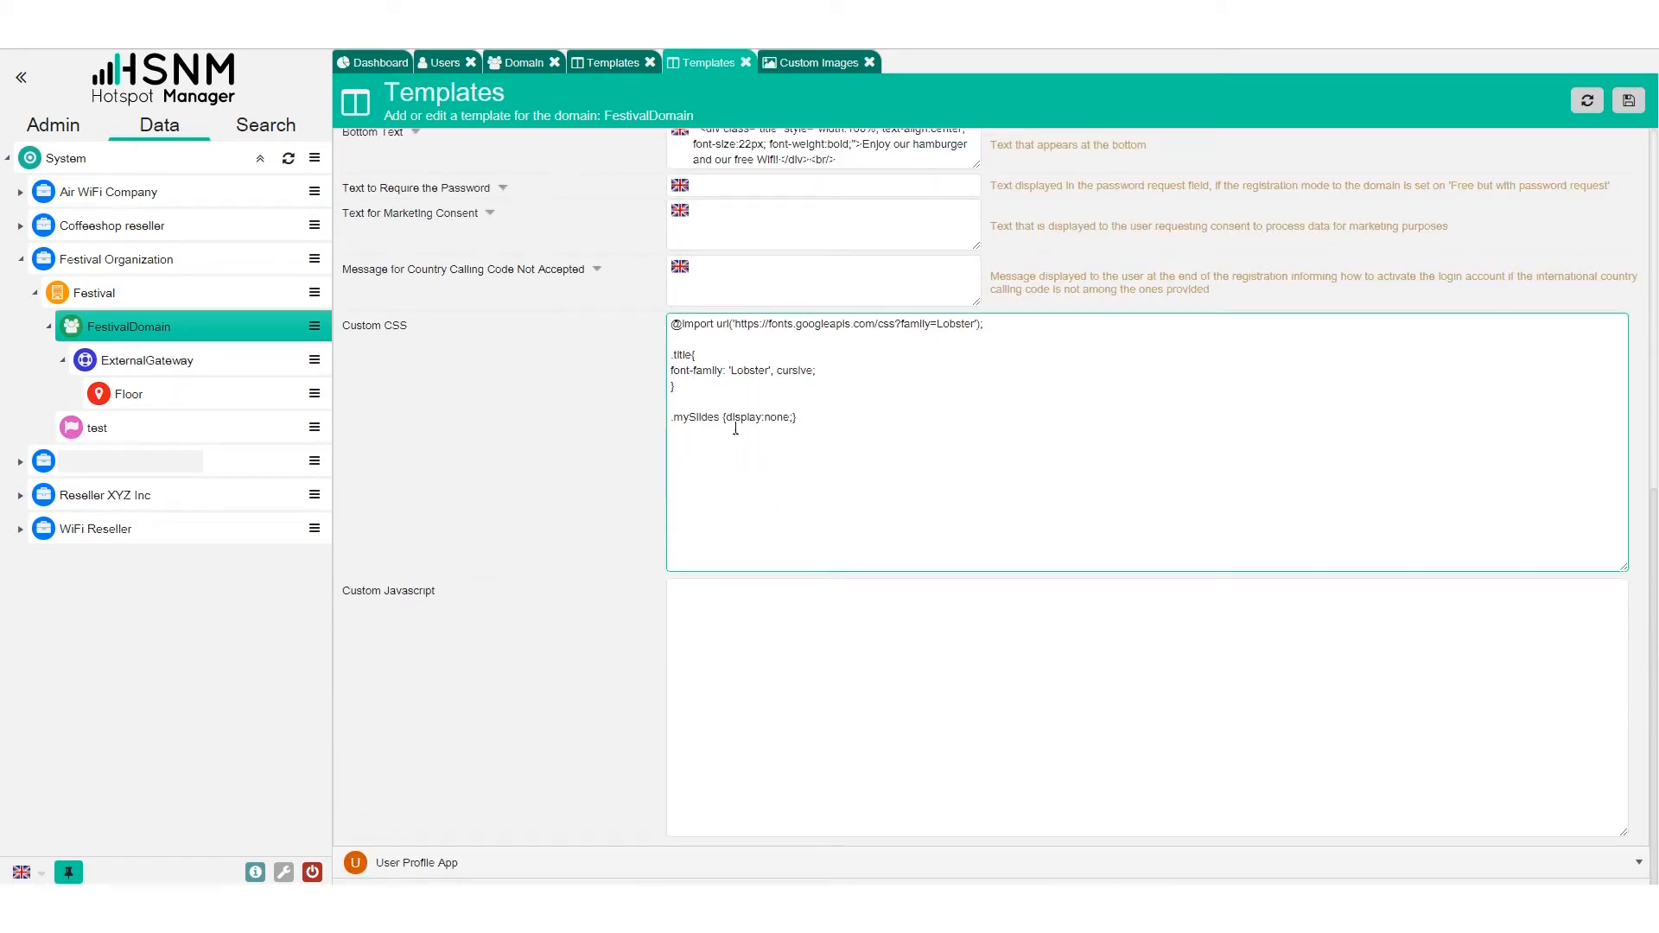
left_click(419, 864)
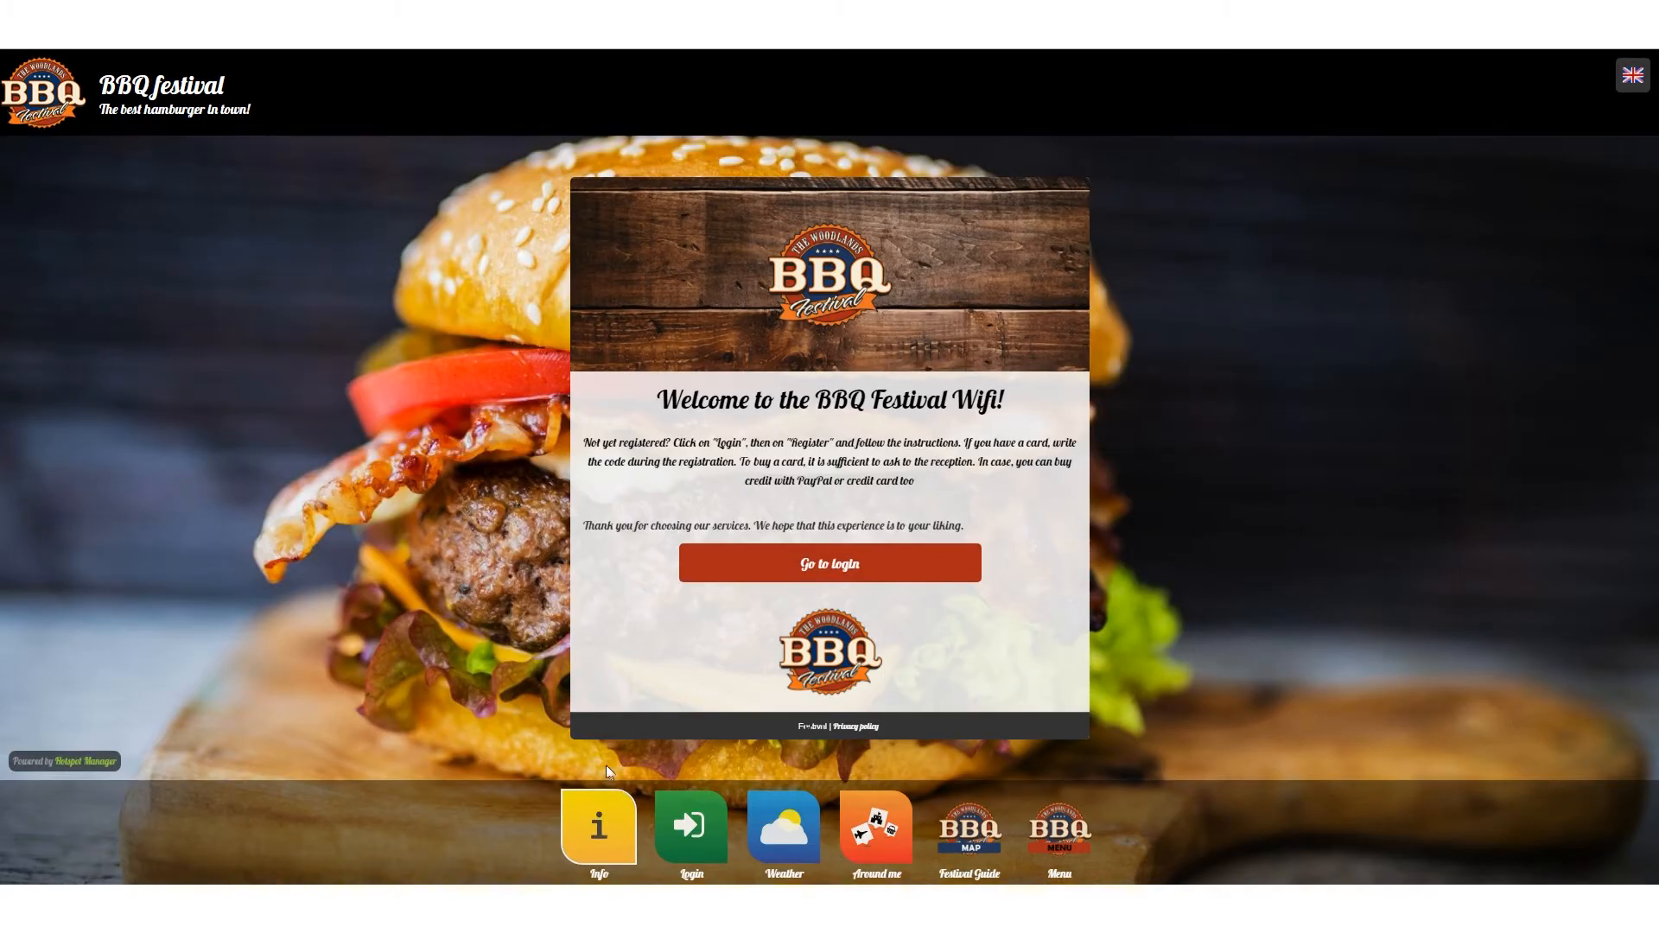
left_click(616, 803)
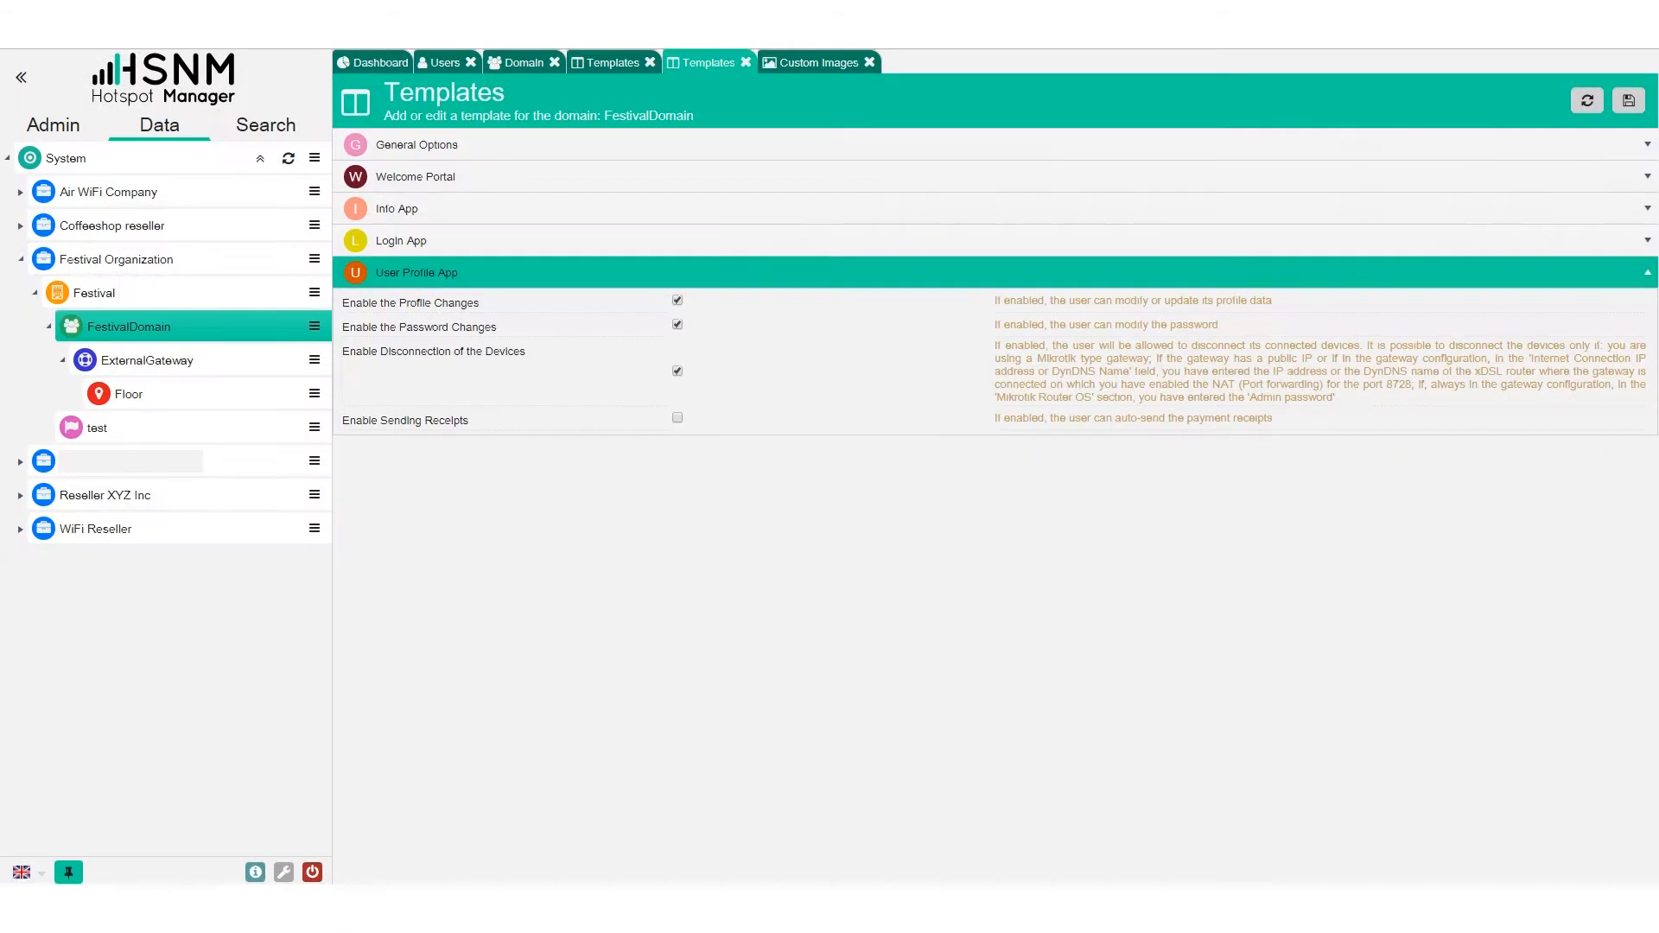
Preview the user interface of PiazzaMazzini-Gateway-1 under WiFi Reseller and look at its WiFi Menu and Login apps
left_click(20, 529)
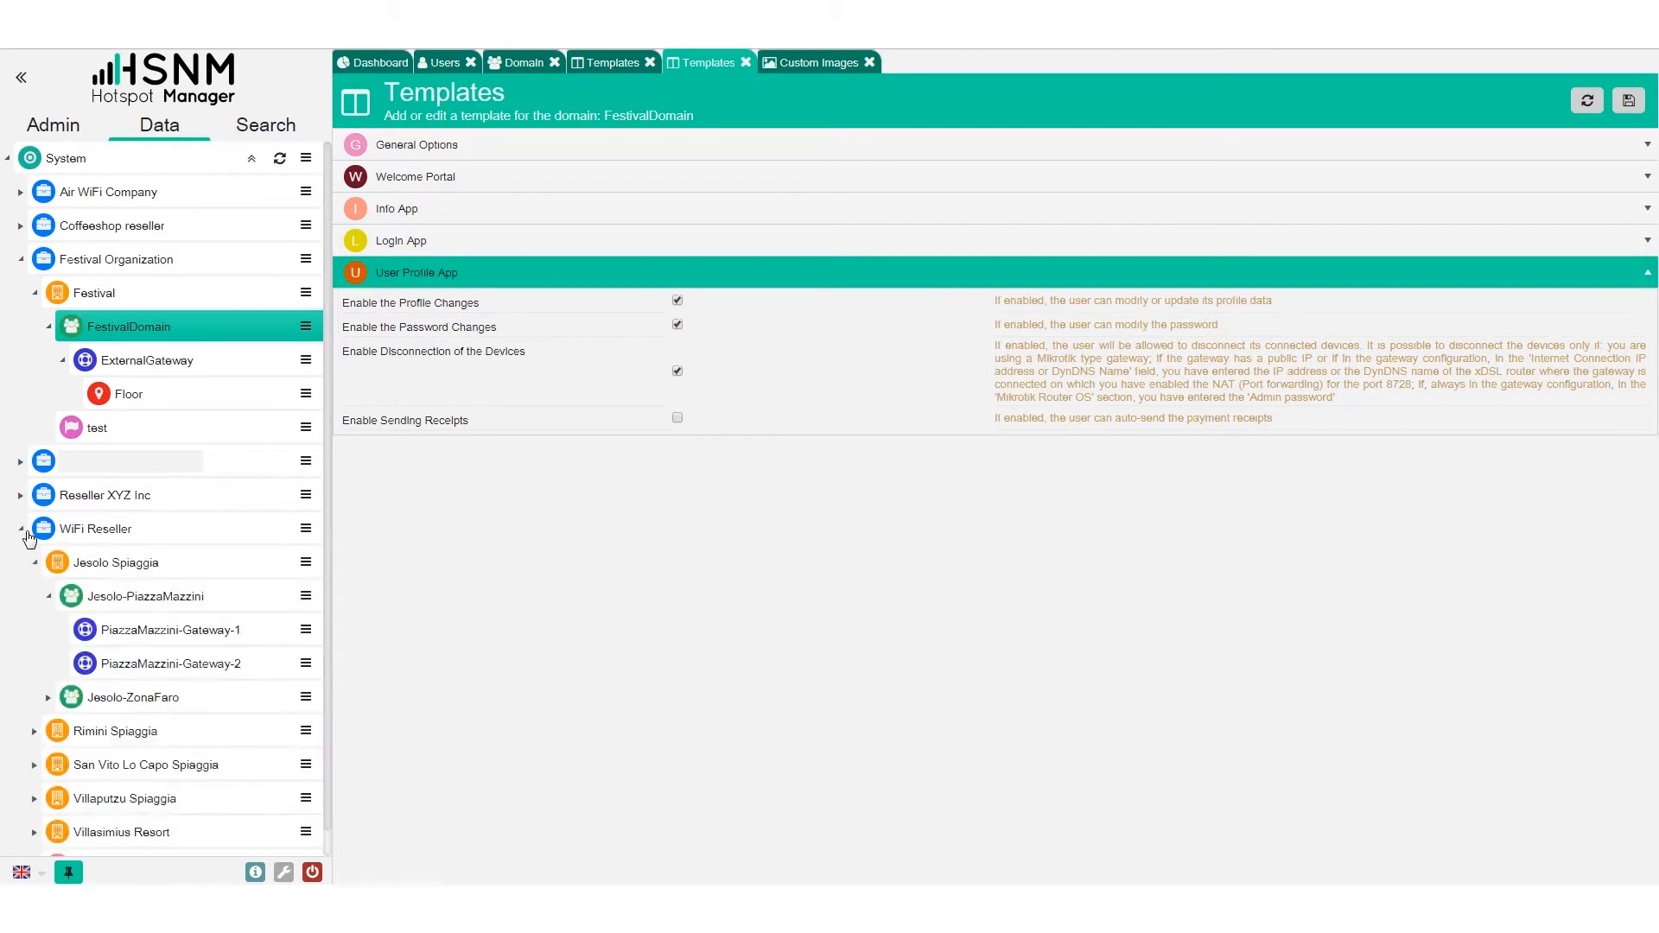
left_click(307, 631)
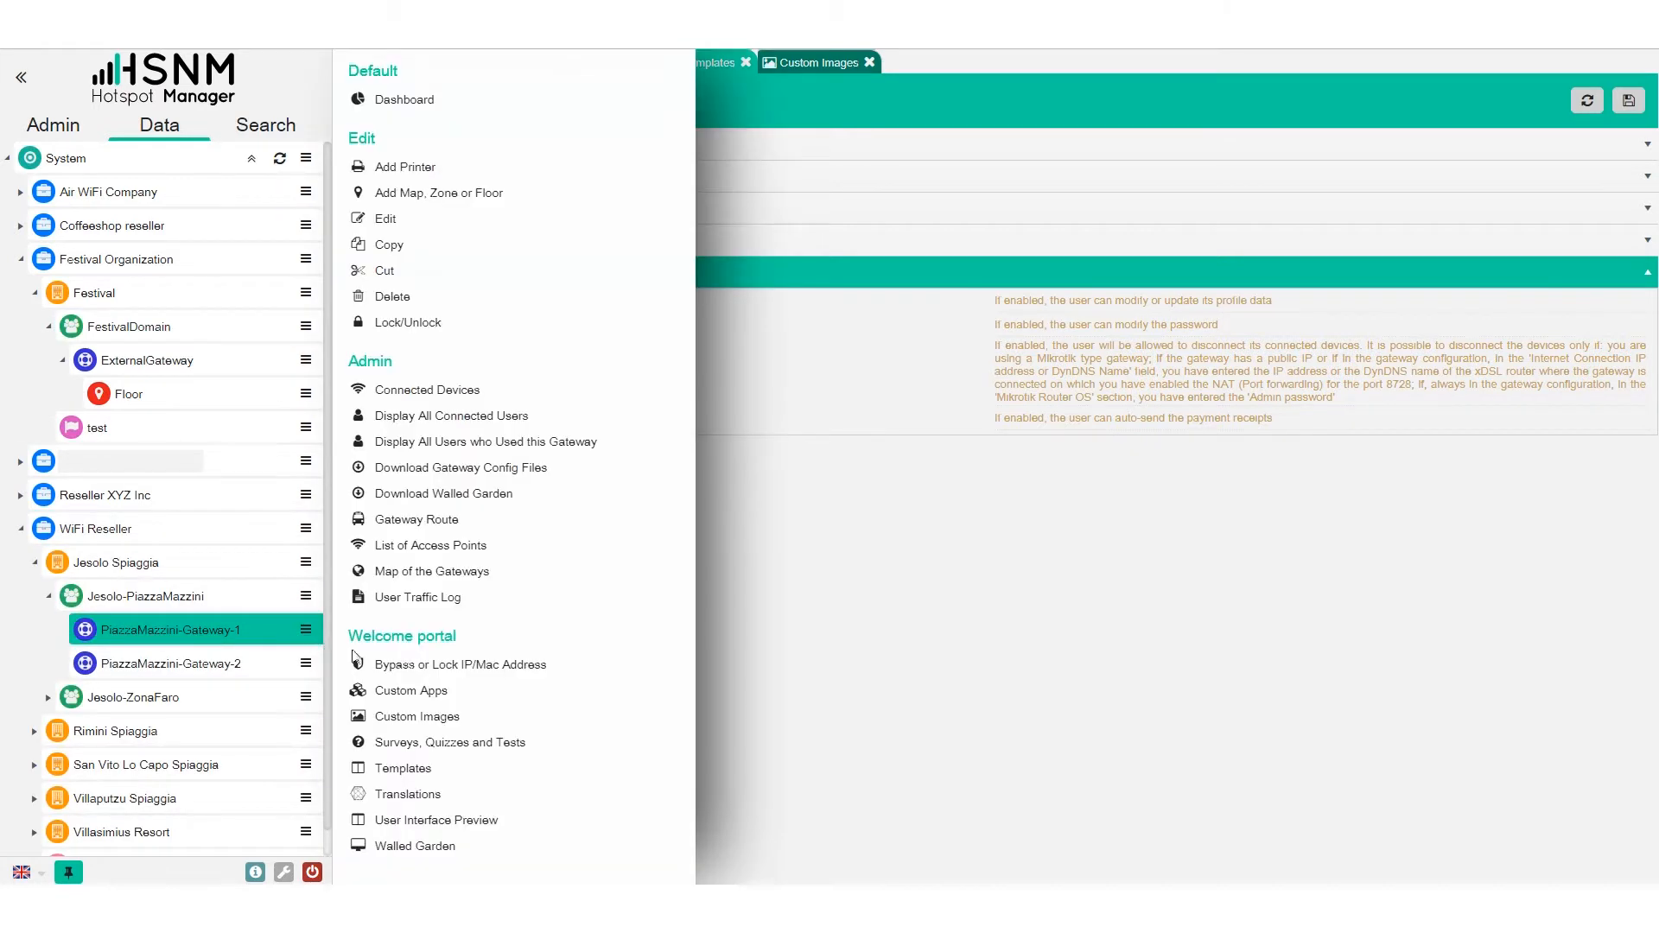
left_click(444, 820)
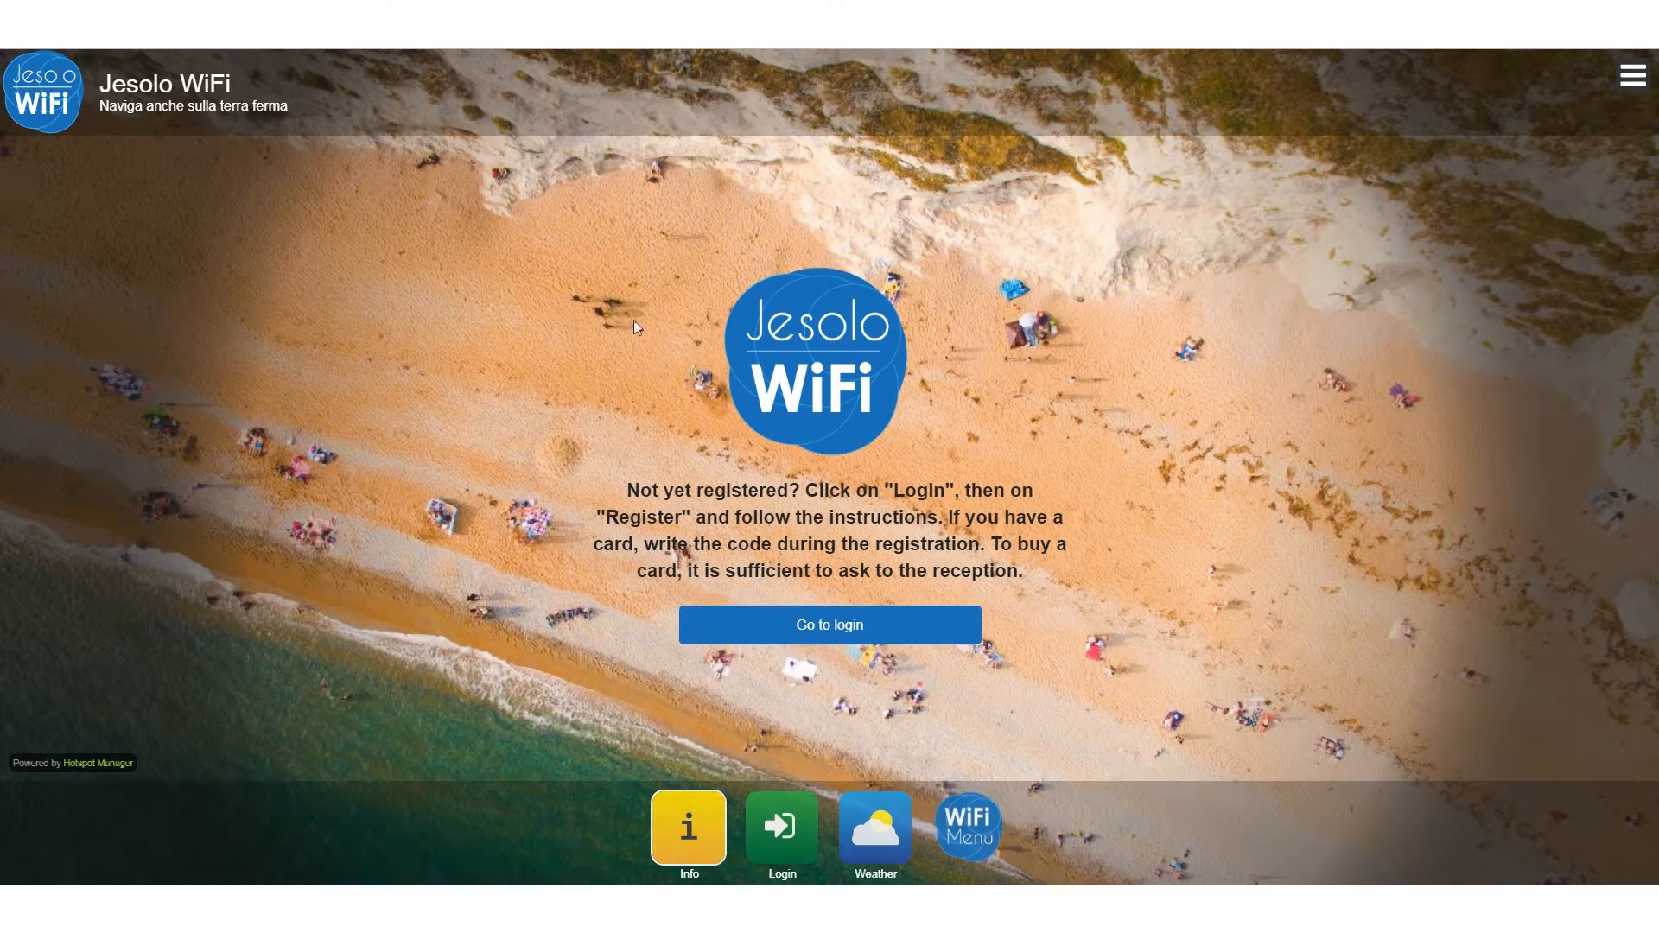
left_click(968, 828)
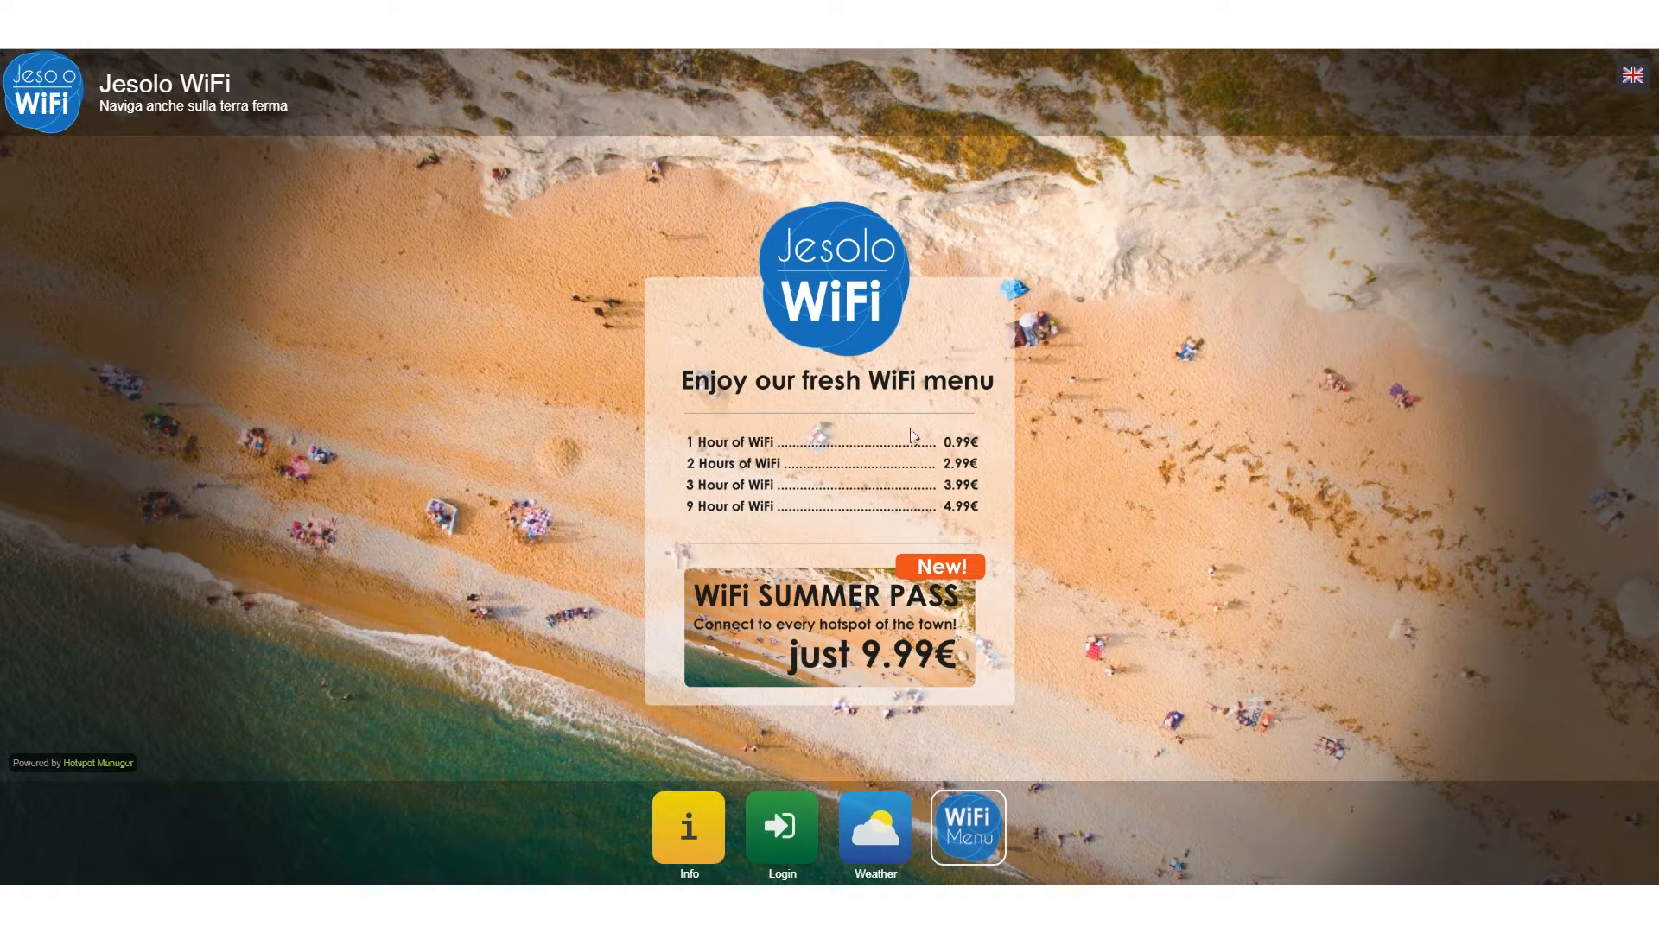
left_click(758, 855)
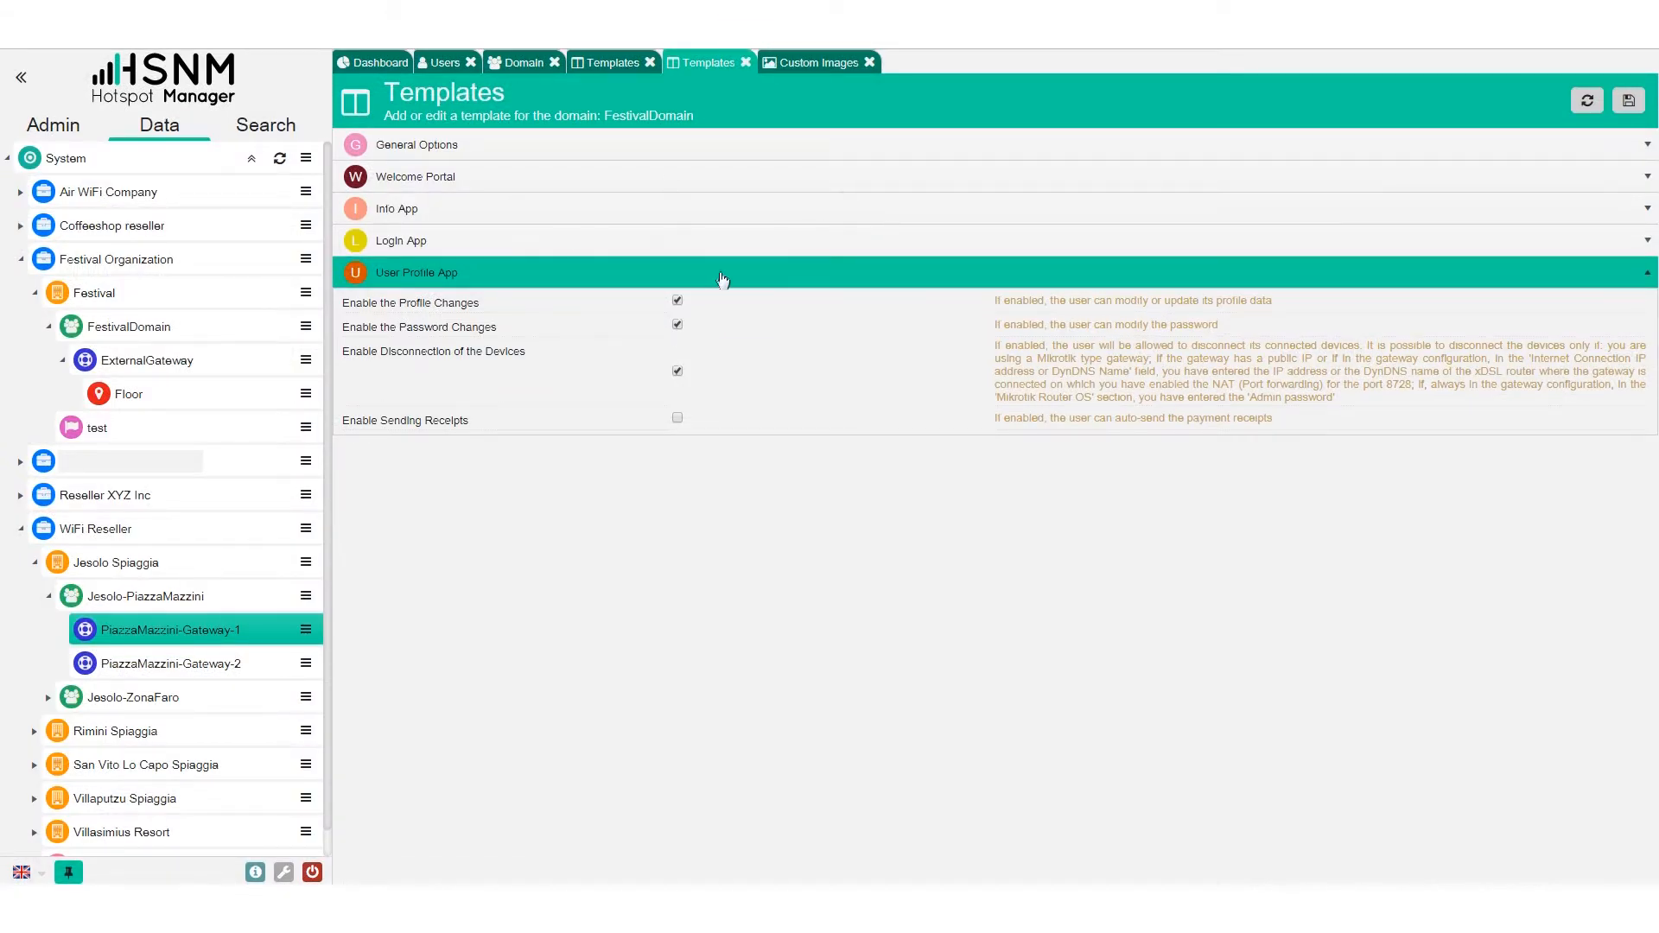
Check FestivalDomain's template General Options and template list, and review the domain's Welcome Portal Template choices, keeping FestivalTemplate
left_click(573, 147)
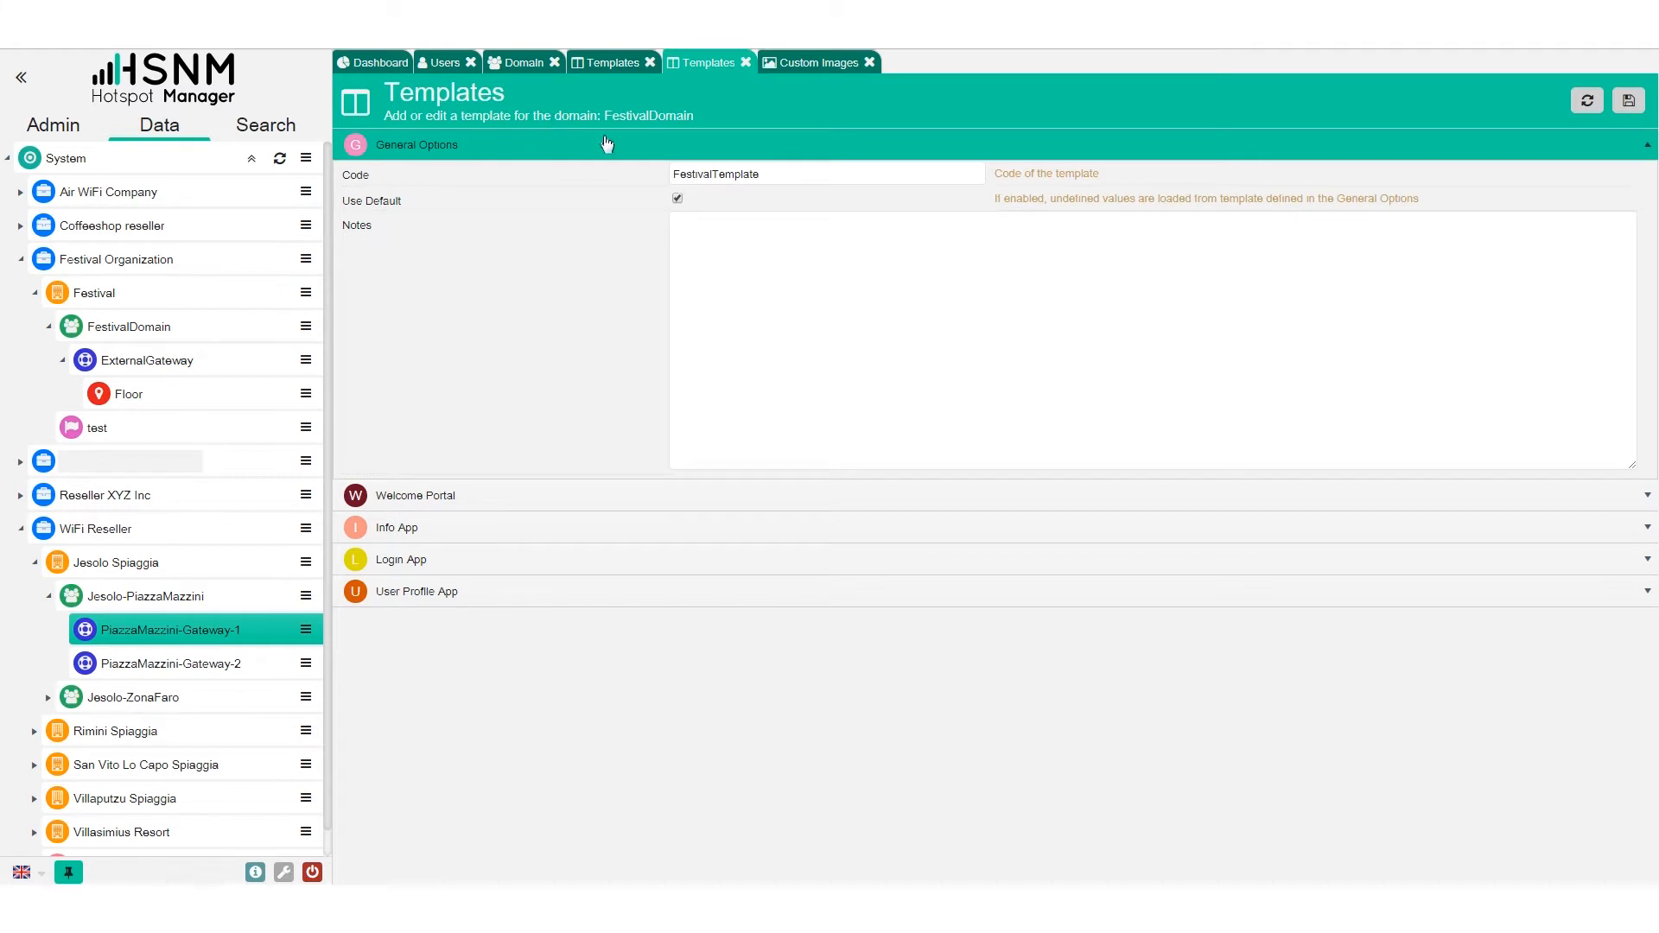
left_click(610, 62)
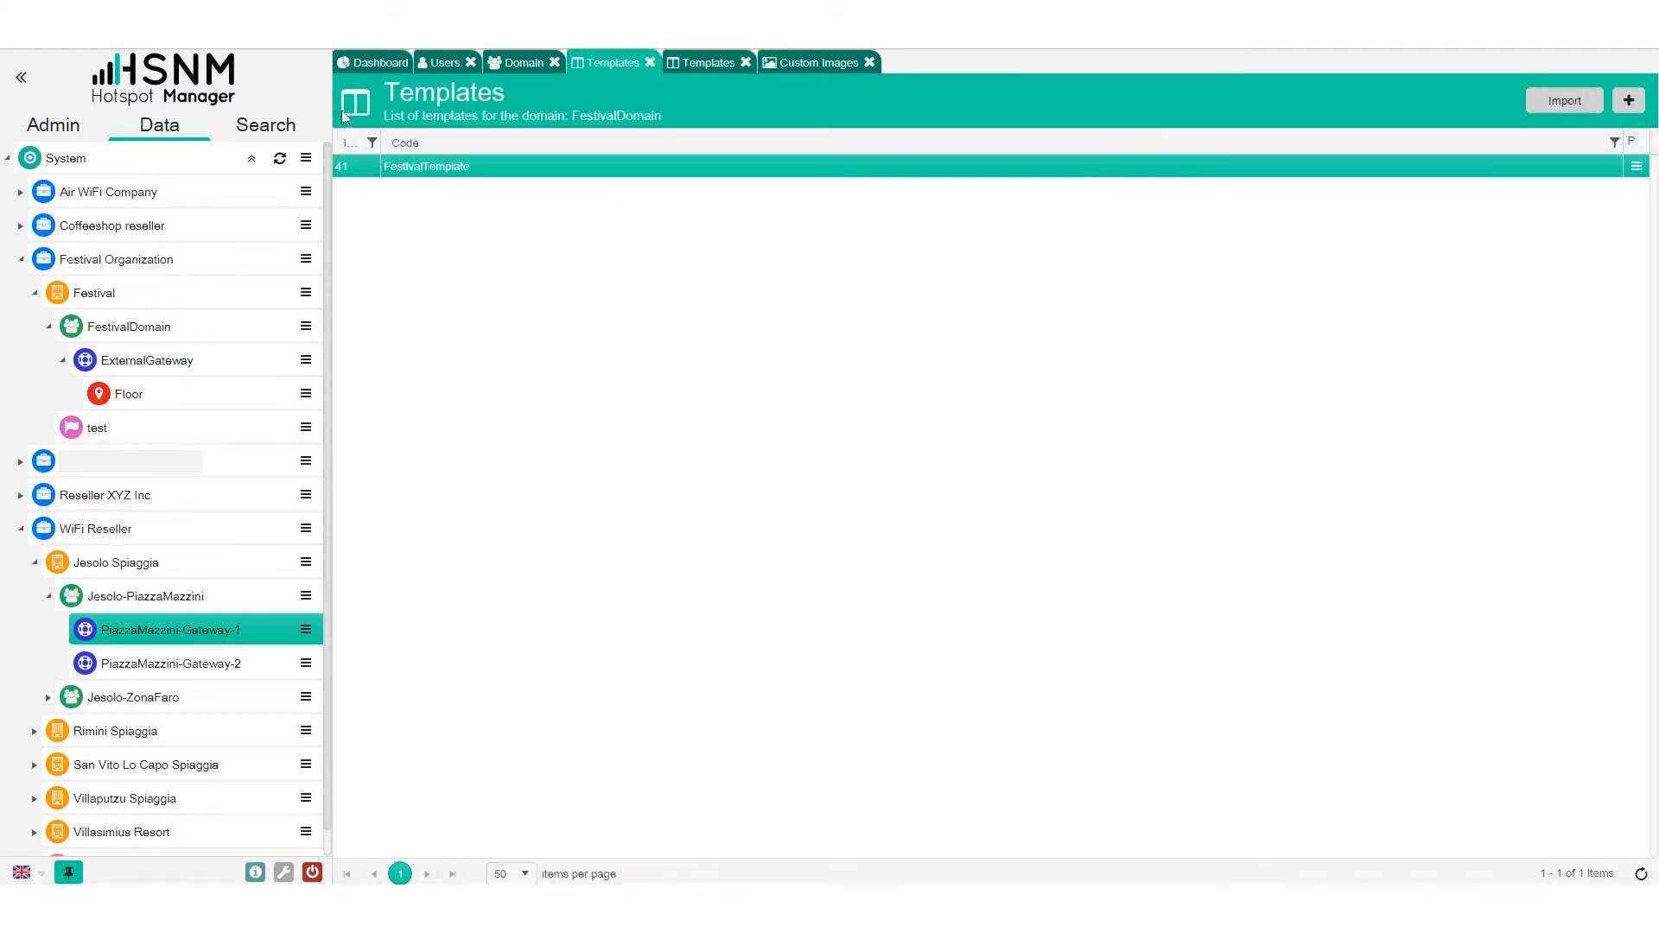
left_click(517, 64)
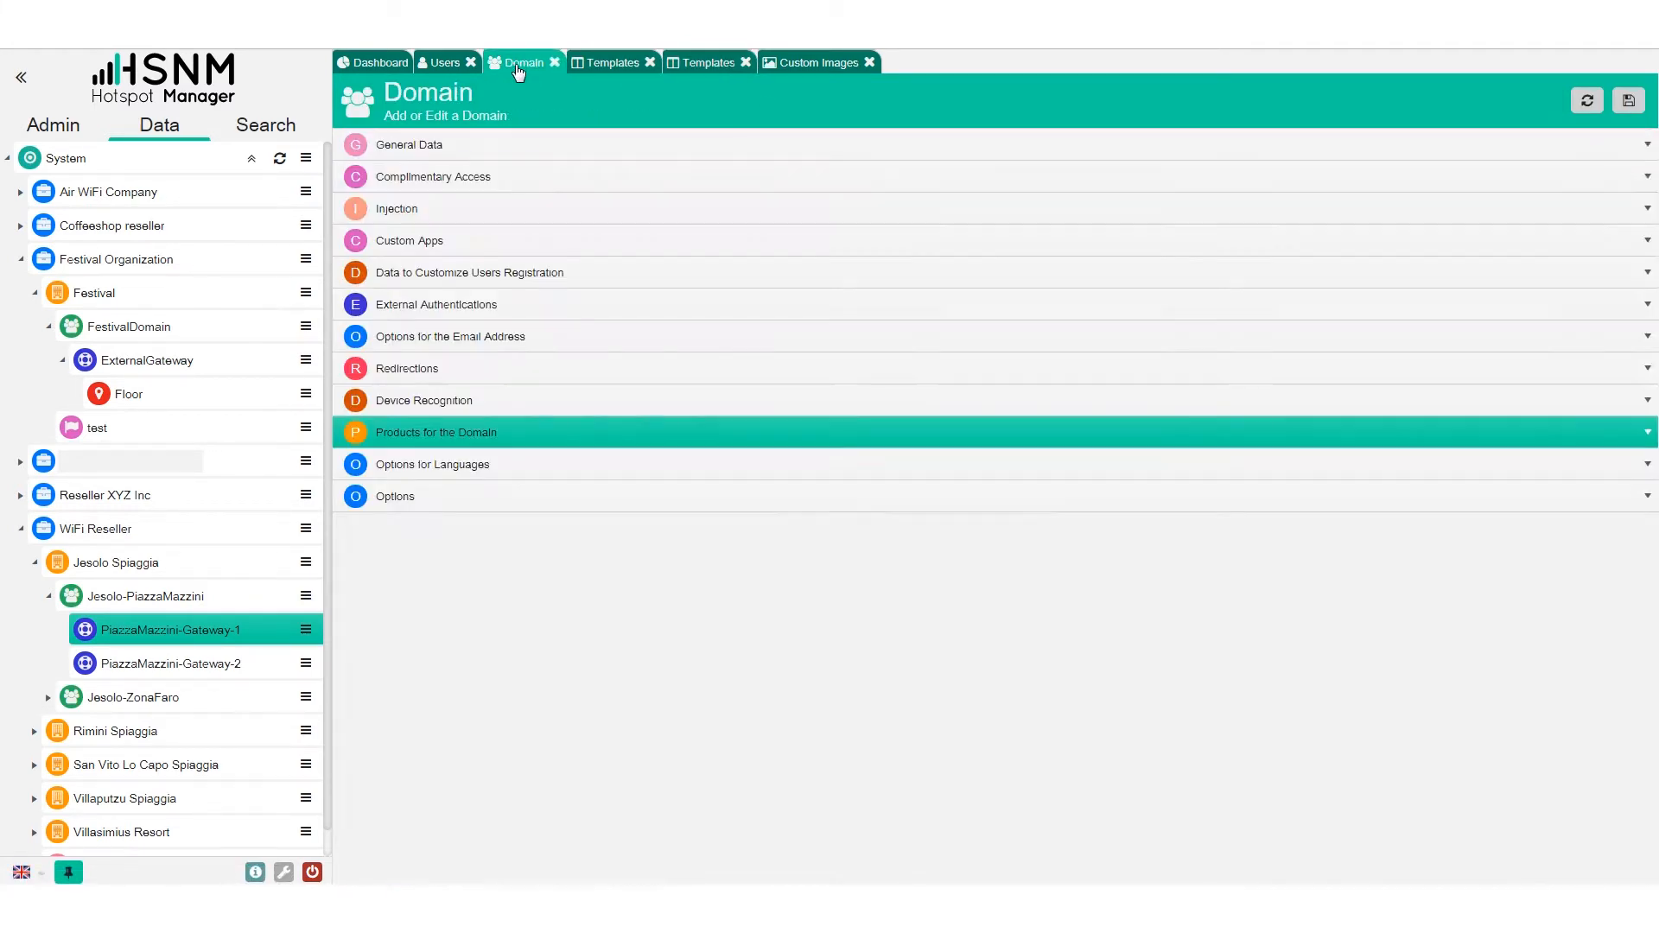
left_click(469, 144)
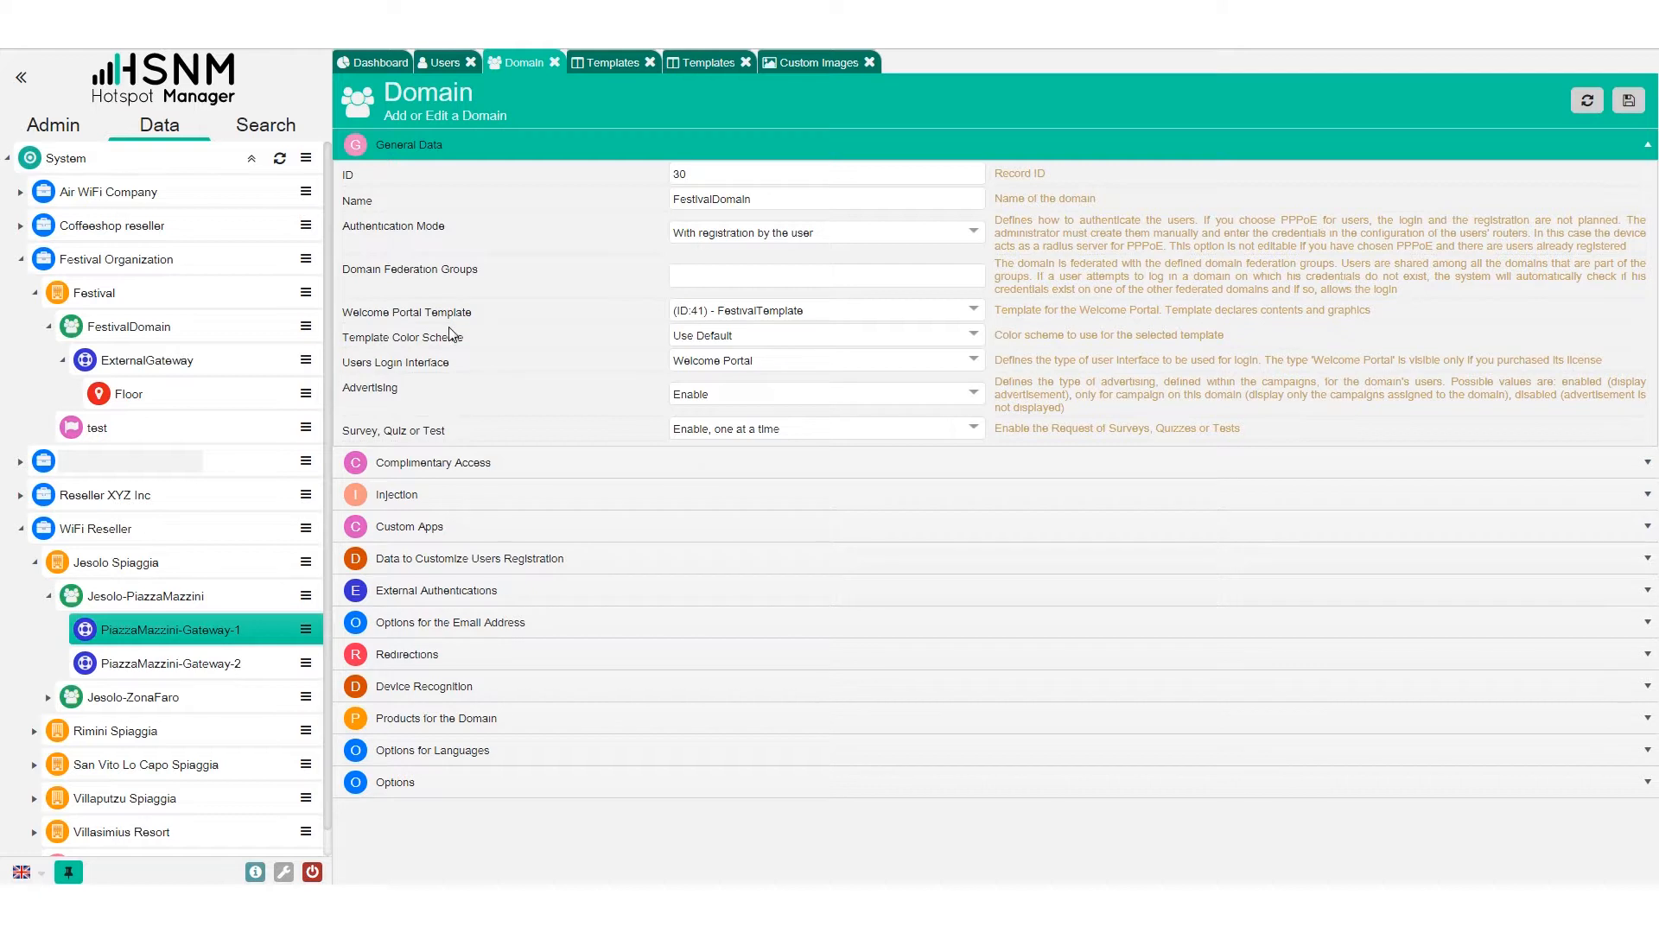
left_click(692, 312)
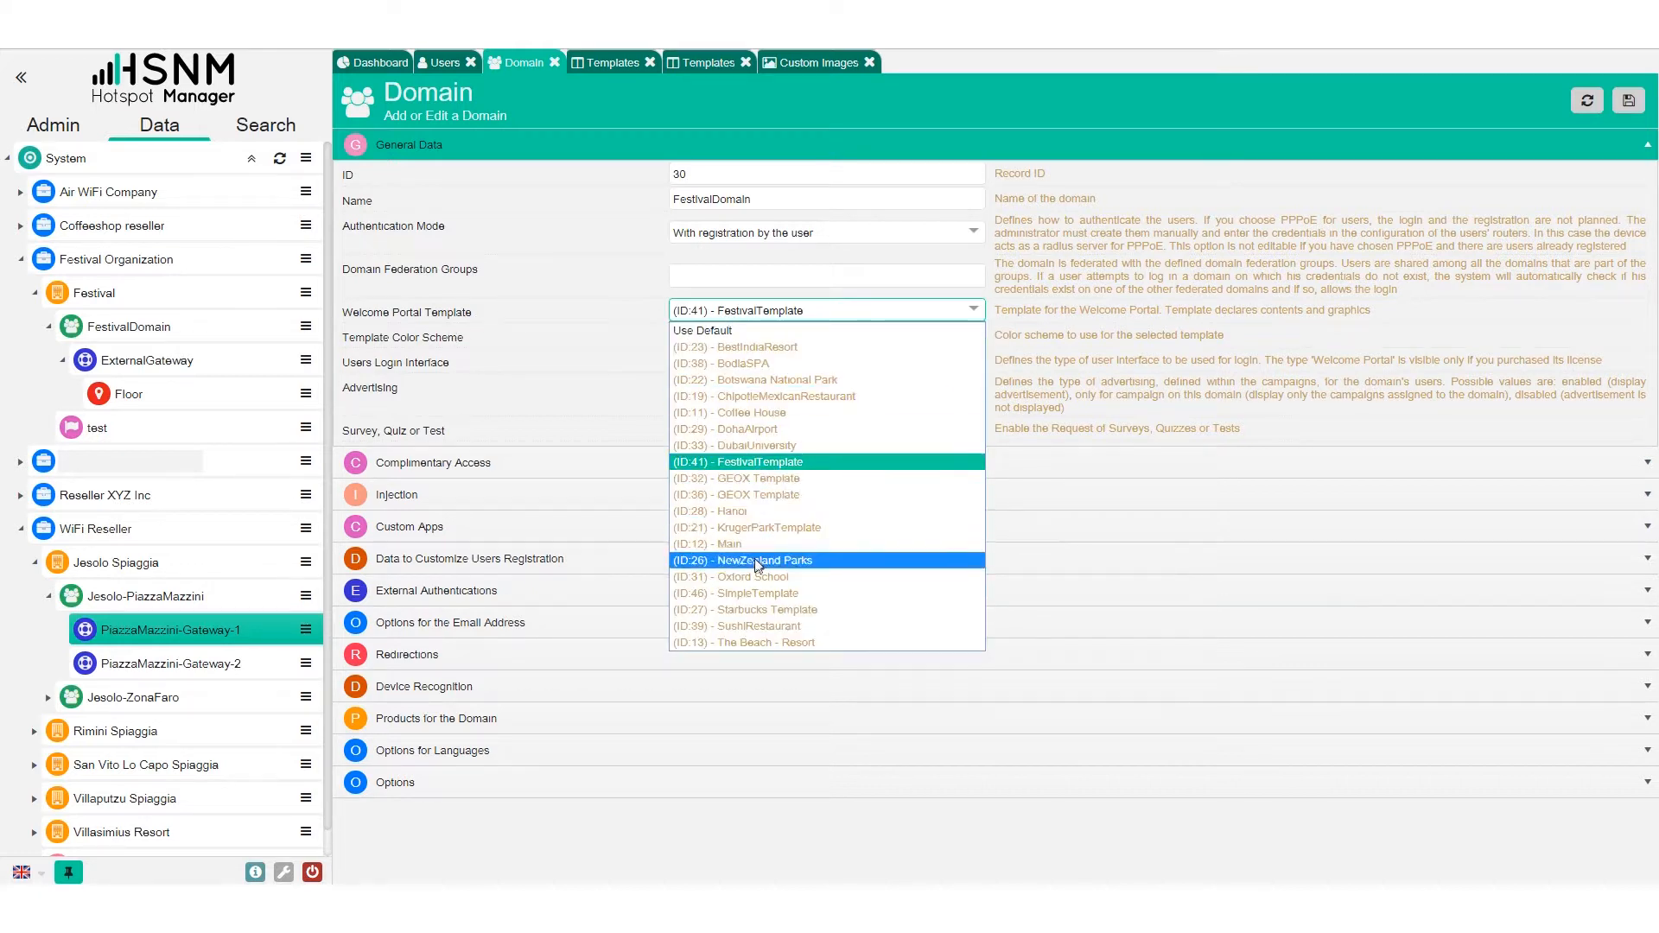
left_click(812, 464)
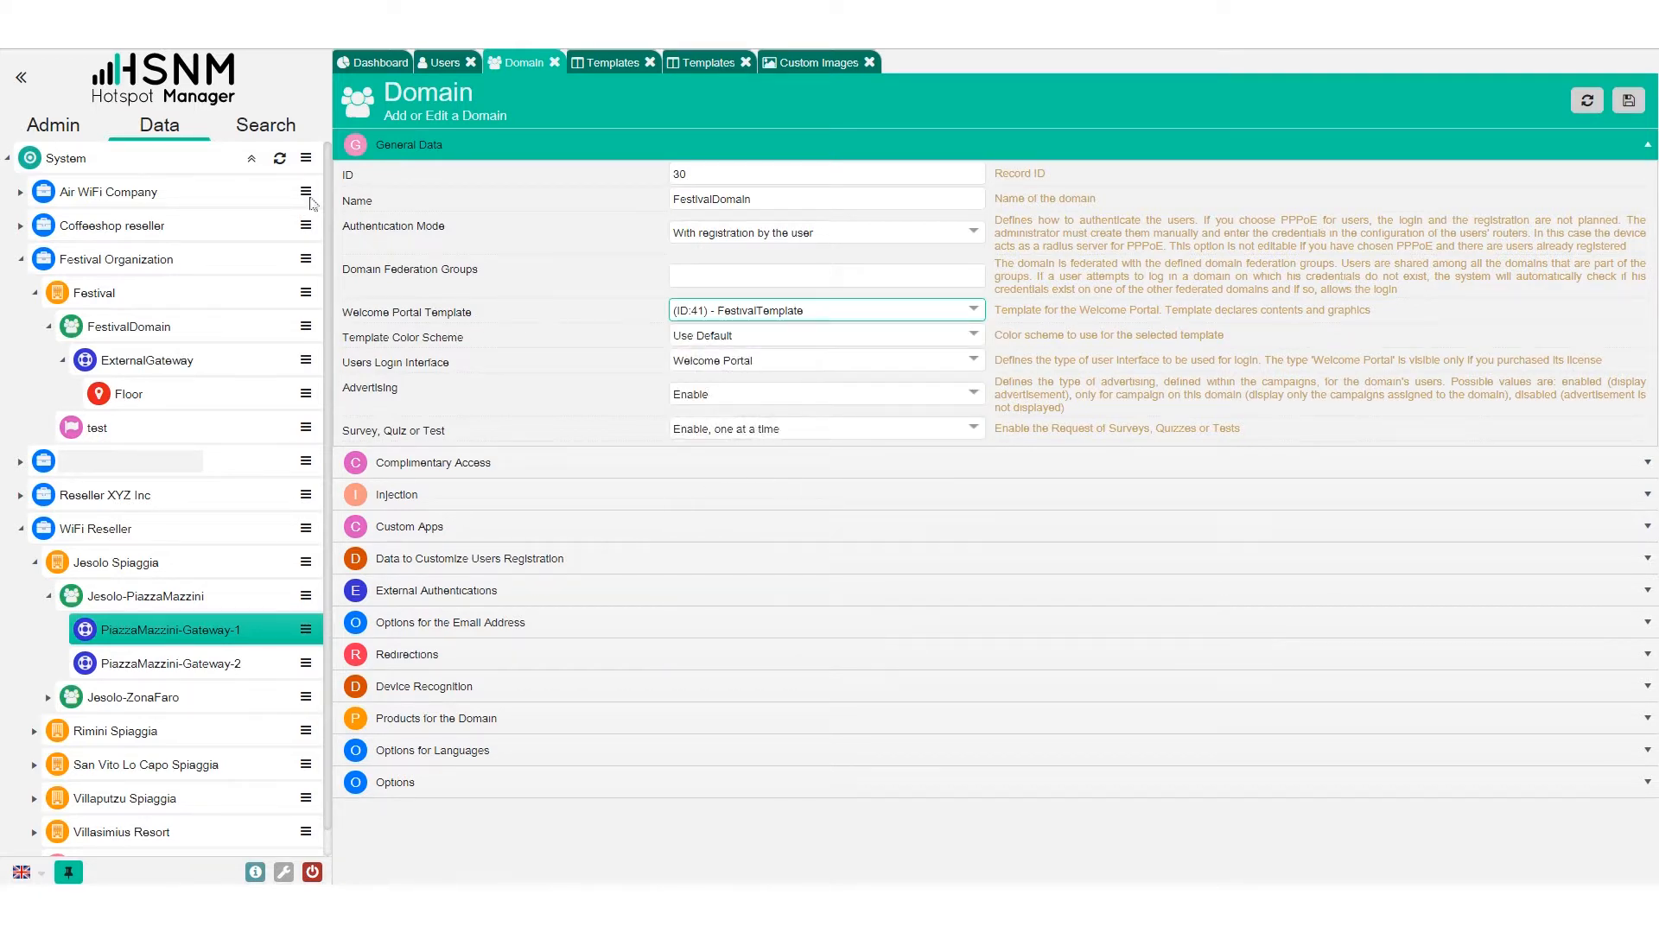
left_click_drag(492, 320, 350, 317)
triple_click(350, 316)
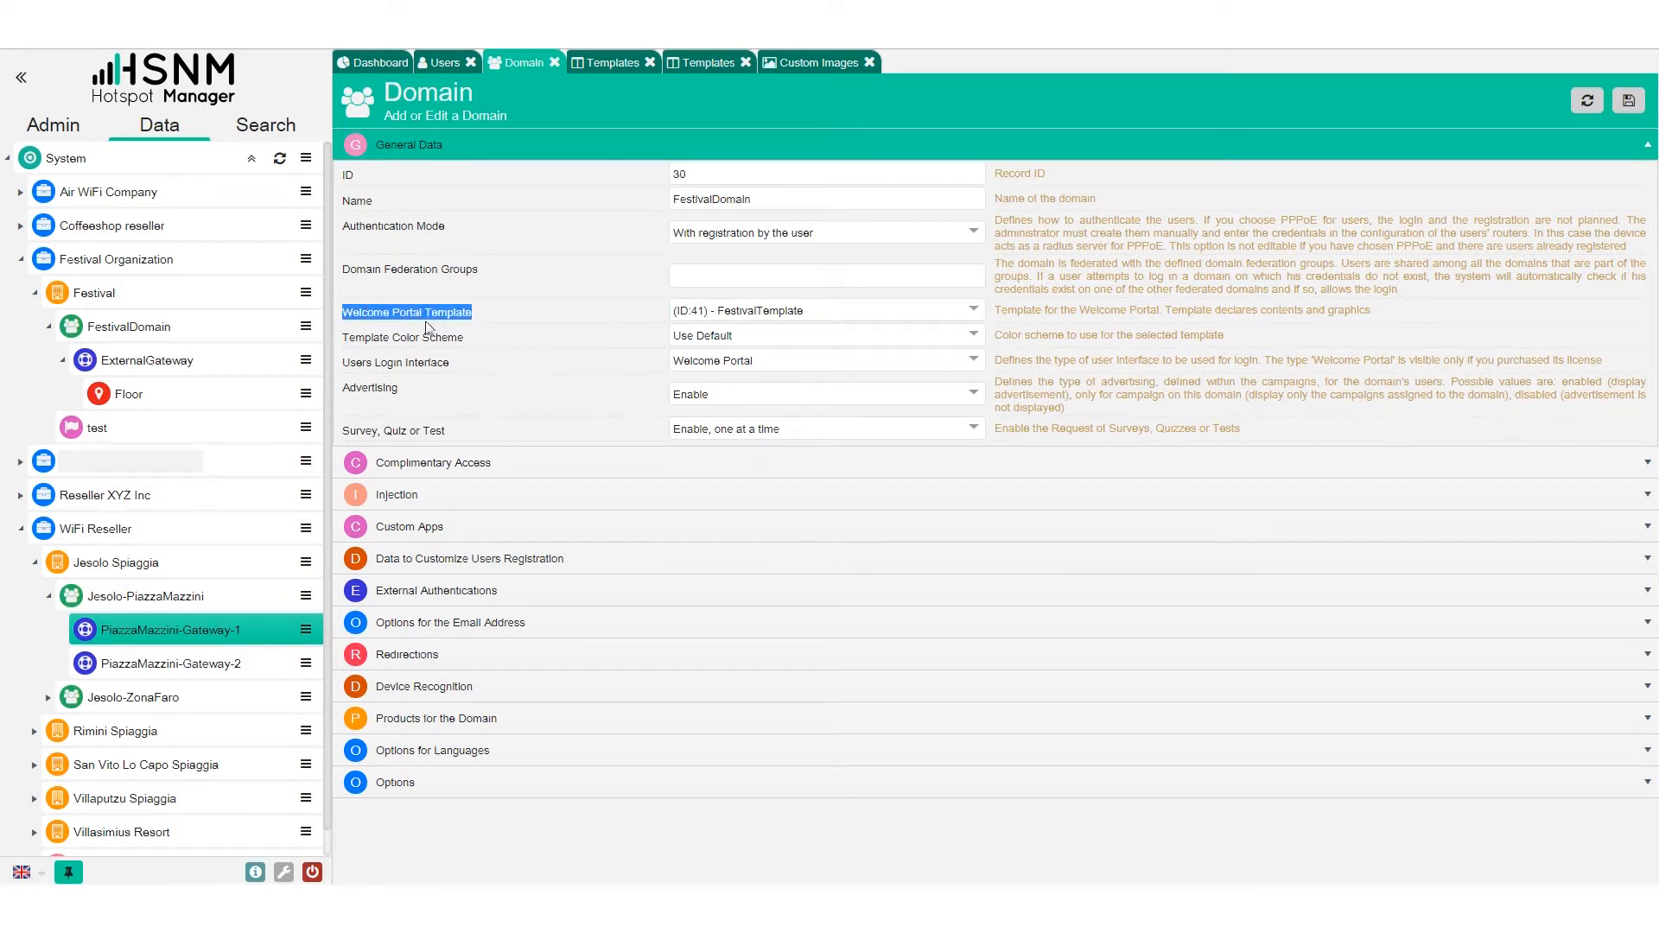
left_click(791, 311)
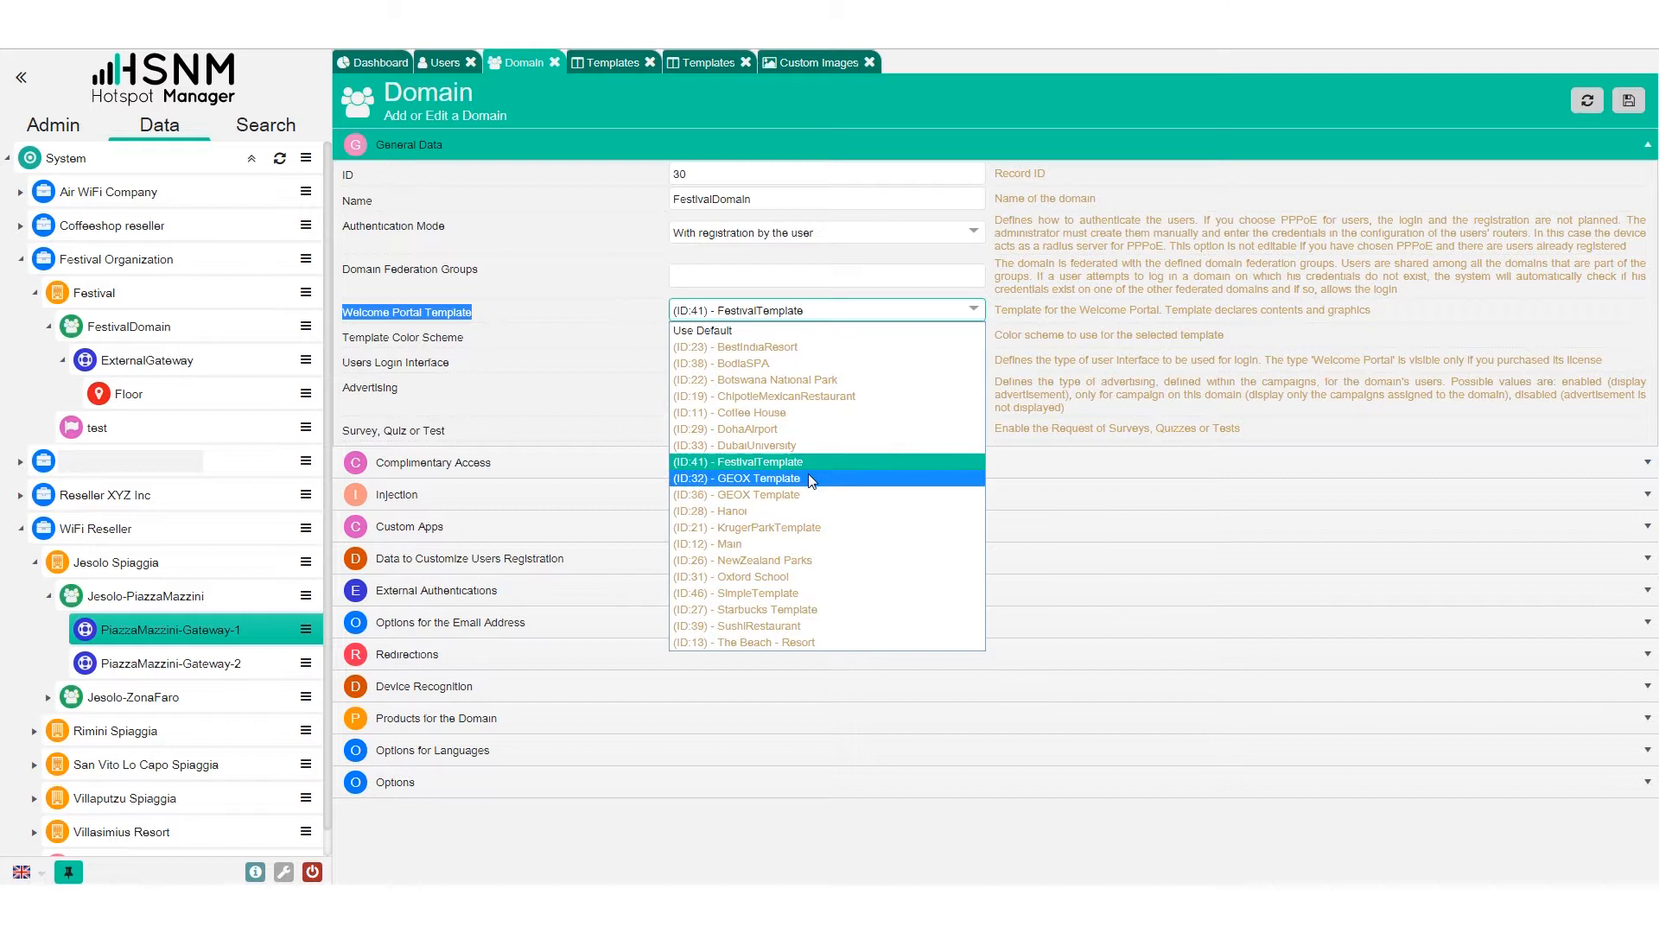
left_click(829, 467)
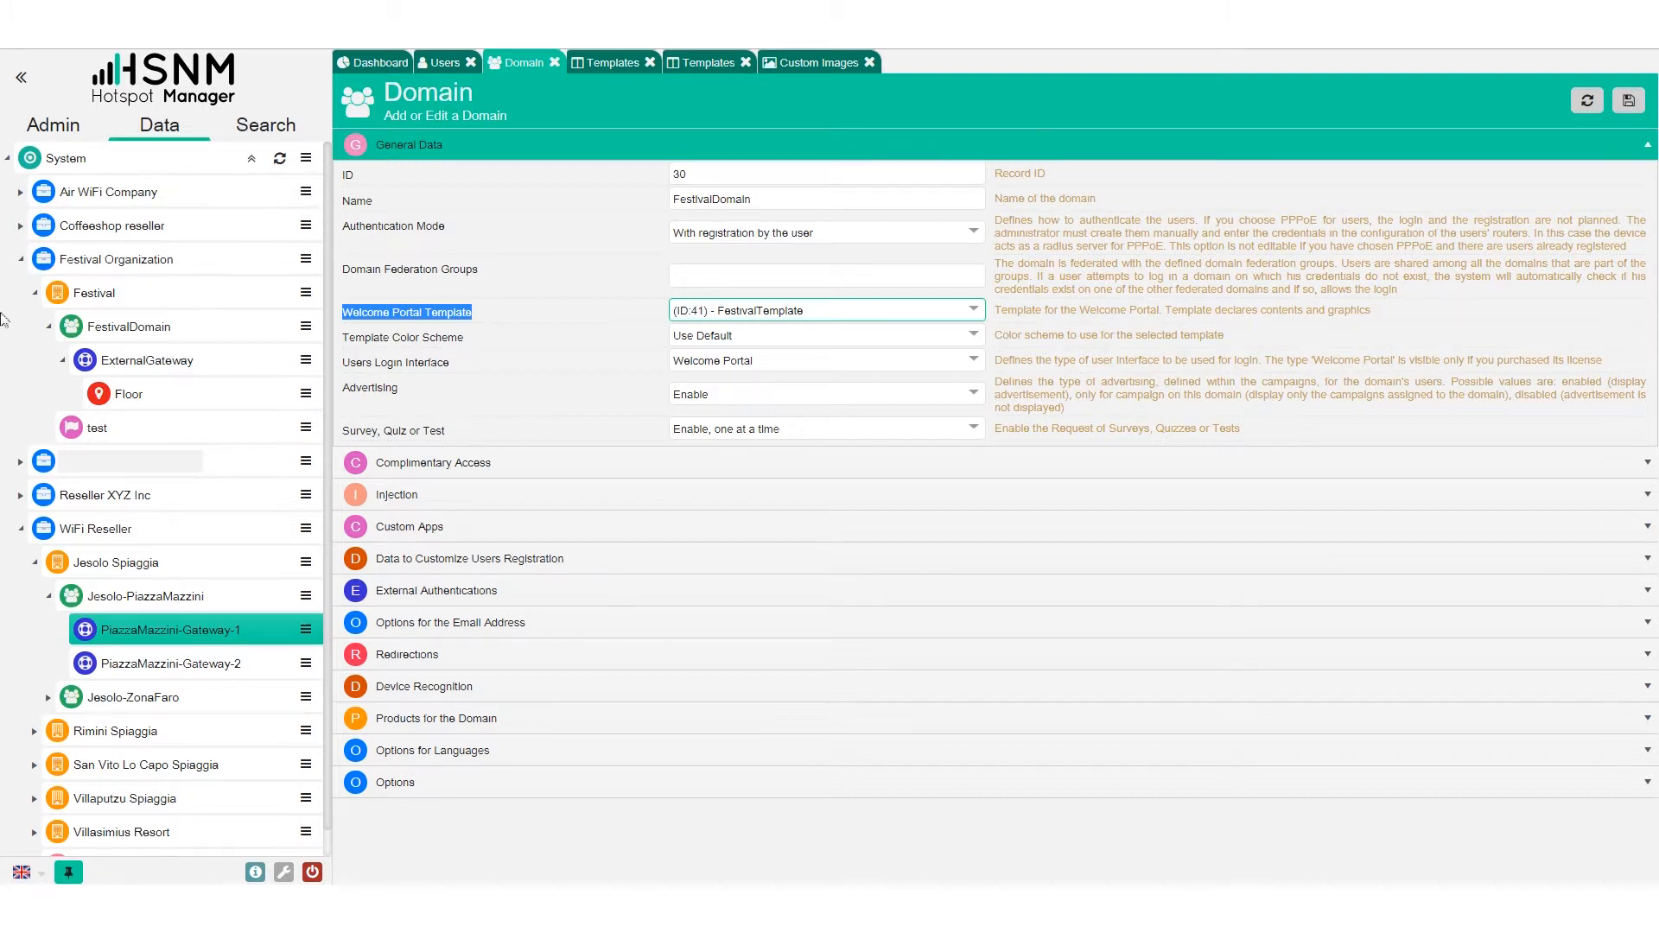
Collapse the Festival Organization, Jesolo Spiaggia and WiFi Reseller branches so only the resellers show under System
left_click(33, 287)
left_click(21, 260)
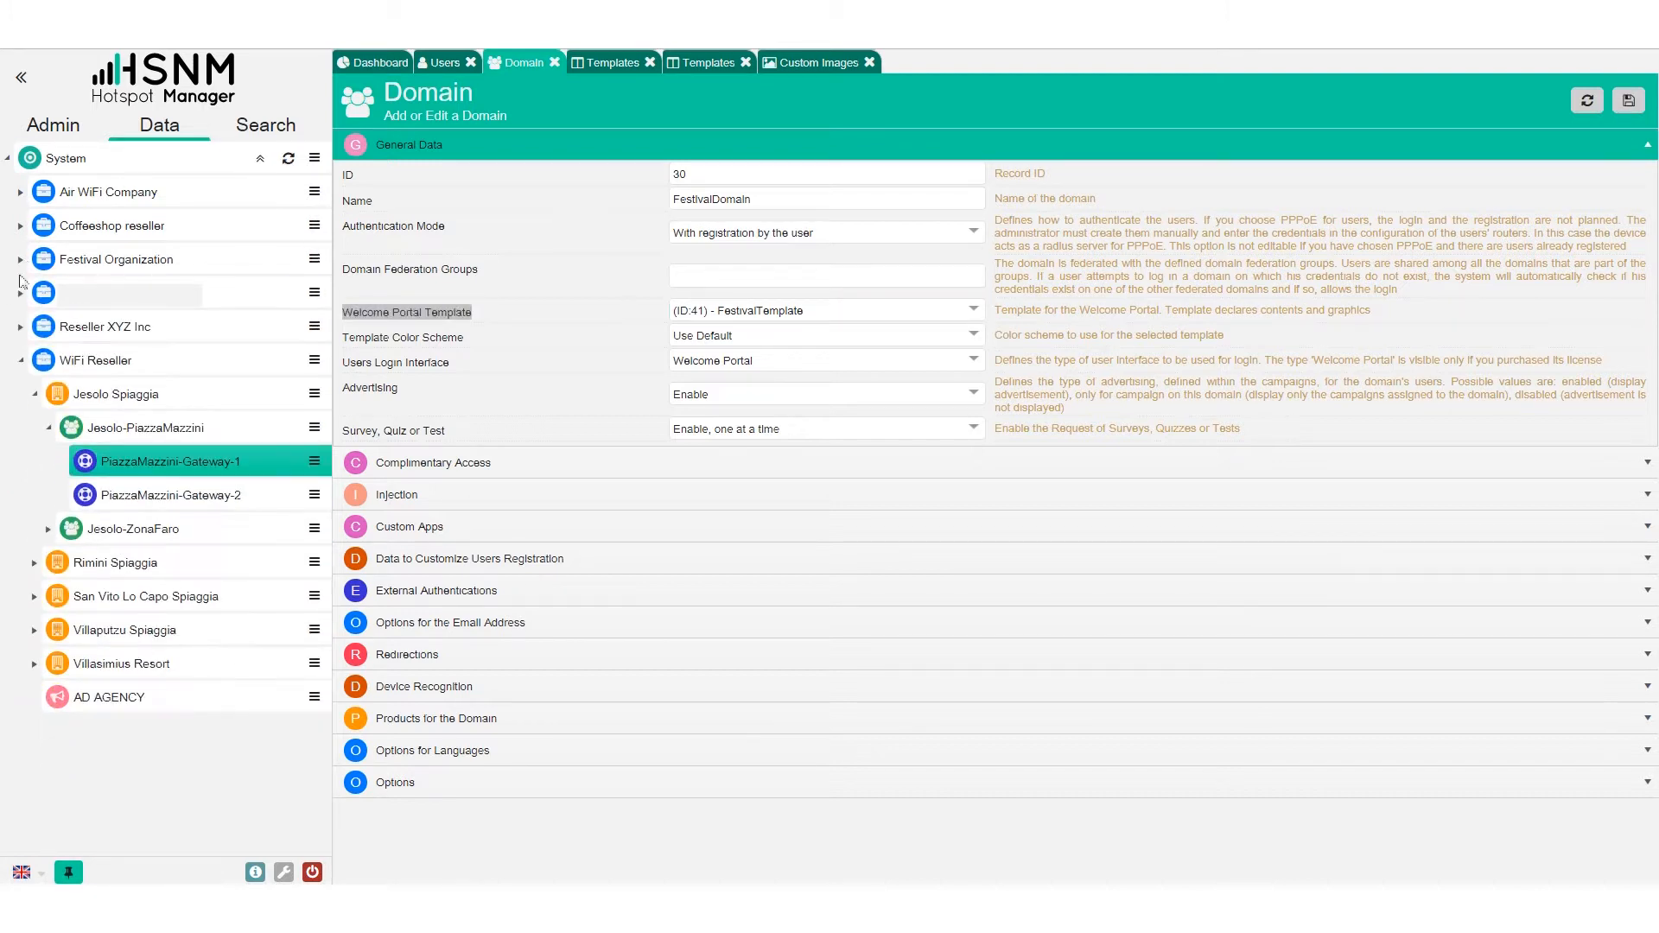
left_click(21, 363)
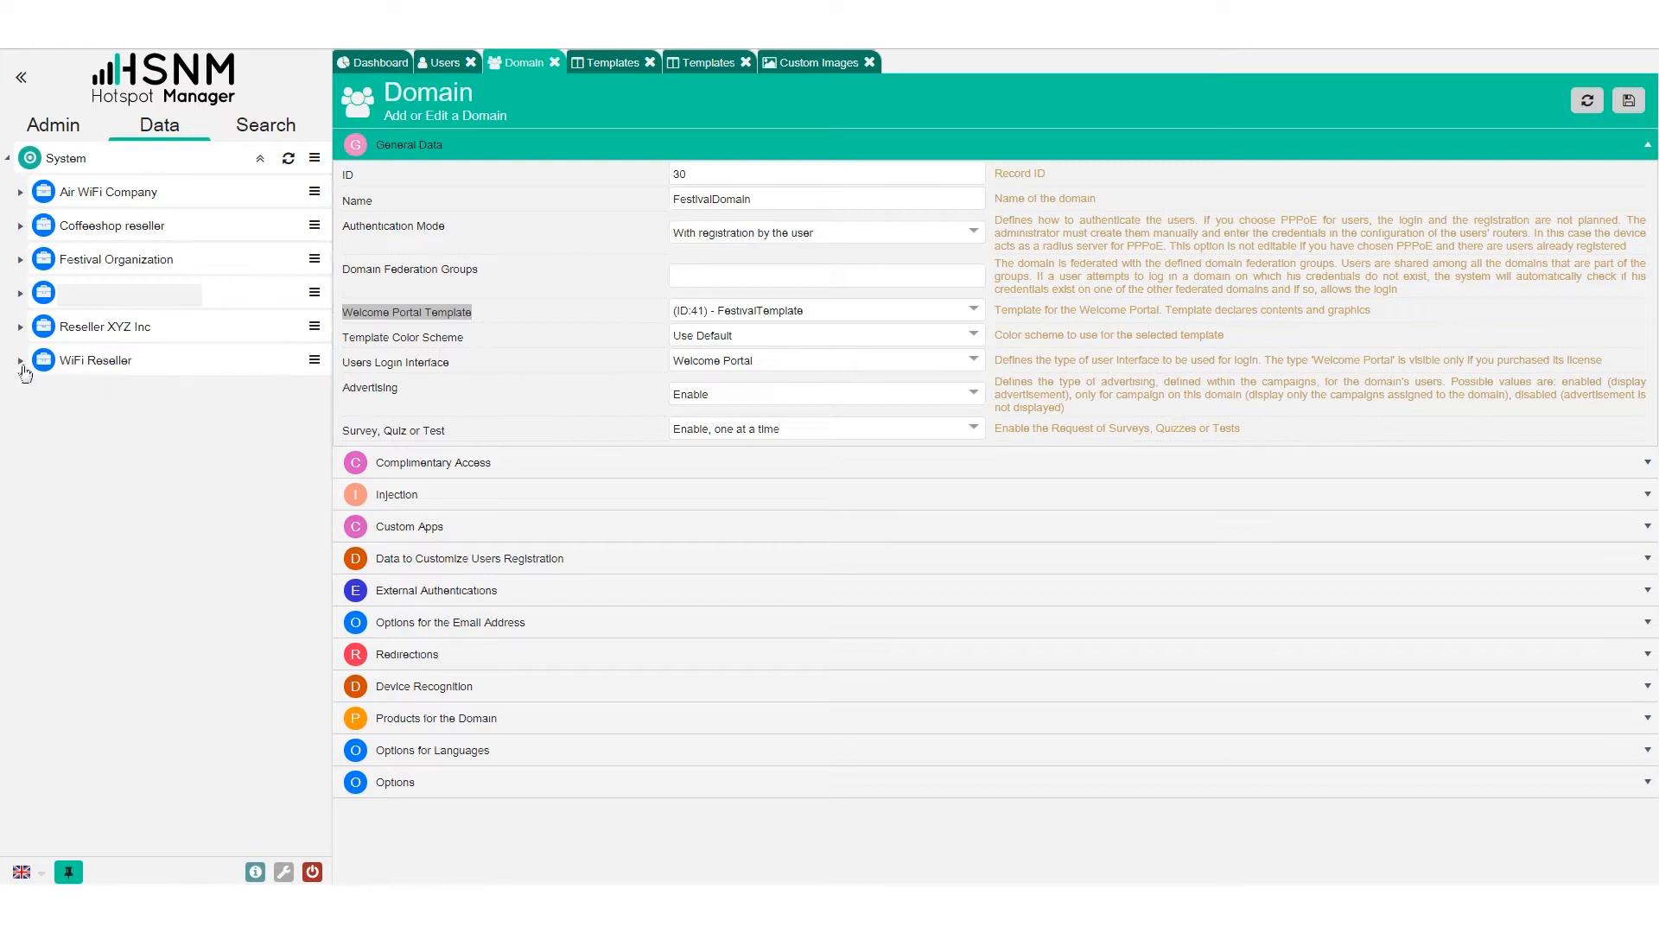
left_click(21, 360)
left_click(36, 395)
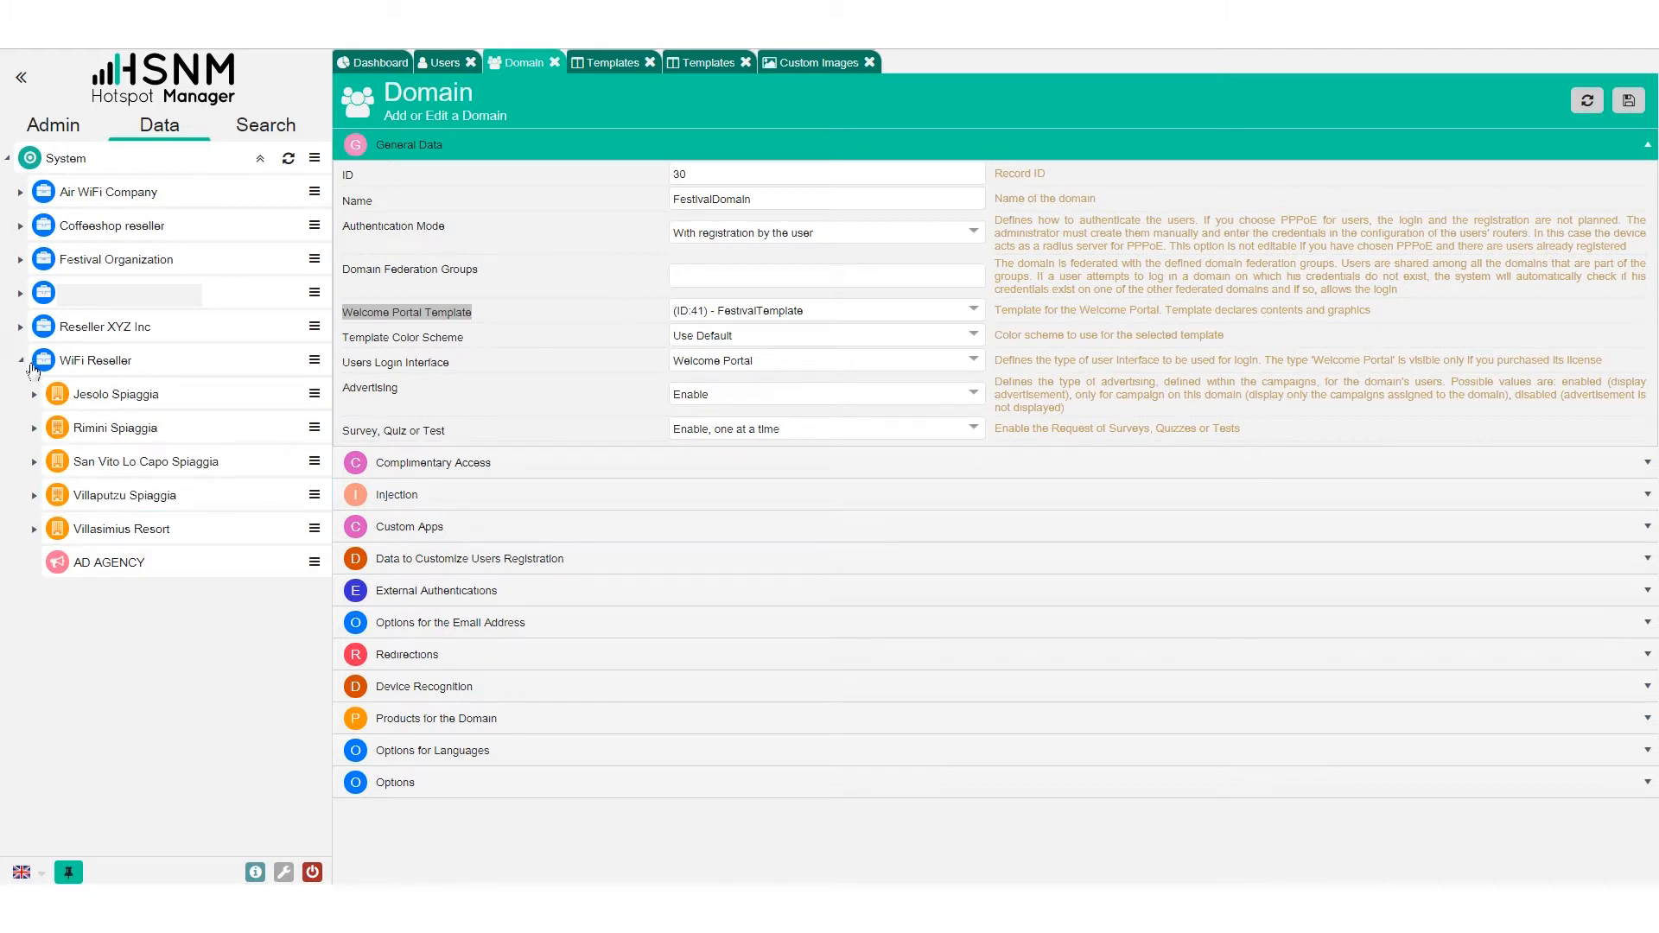
left_click(33, 366)
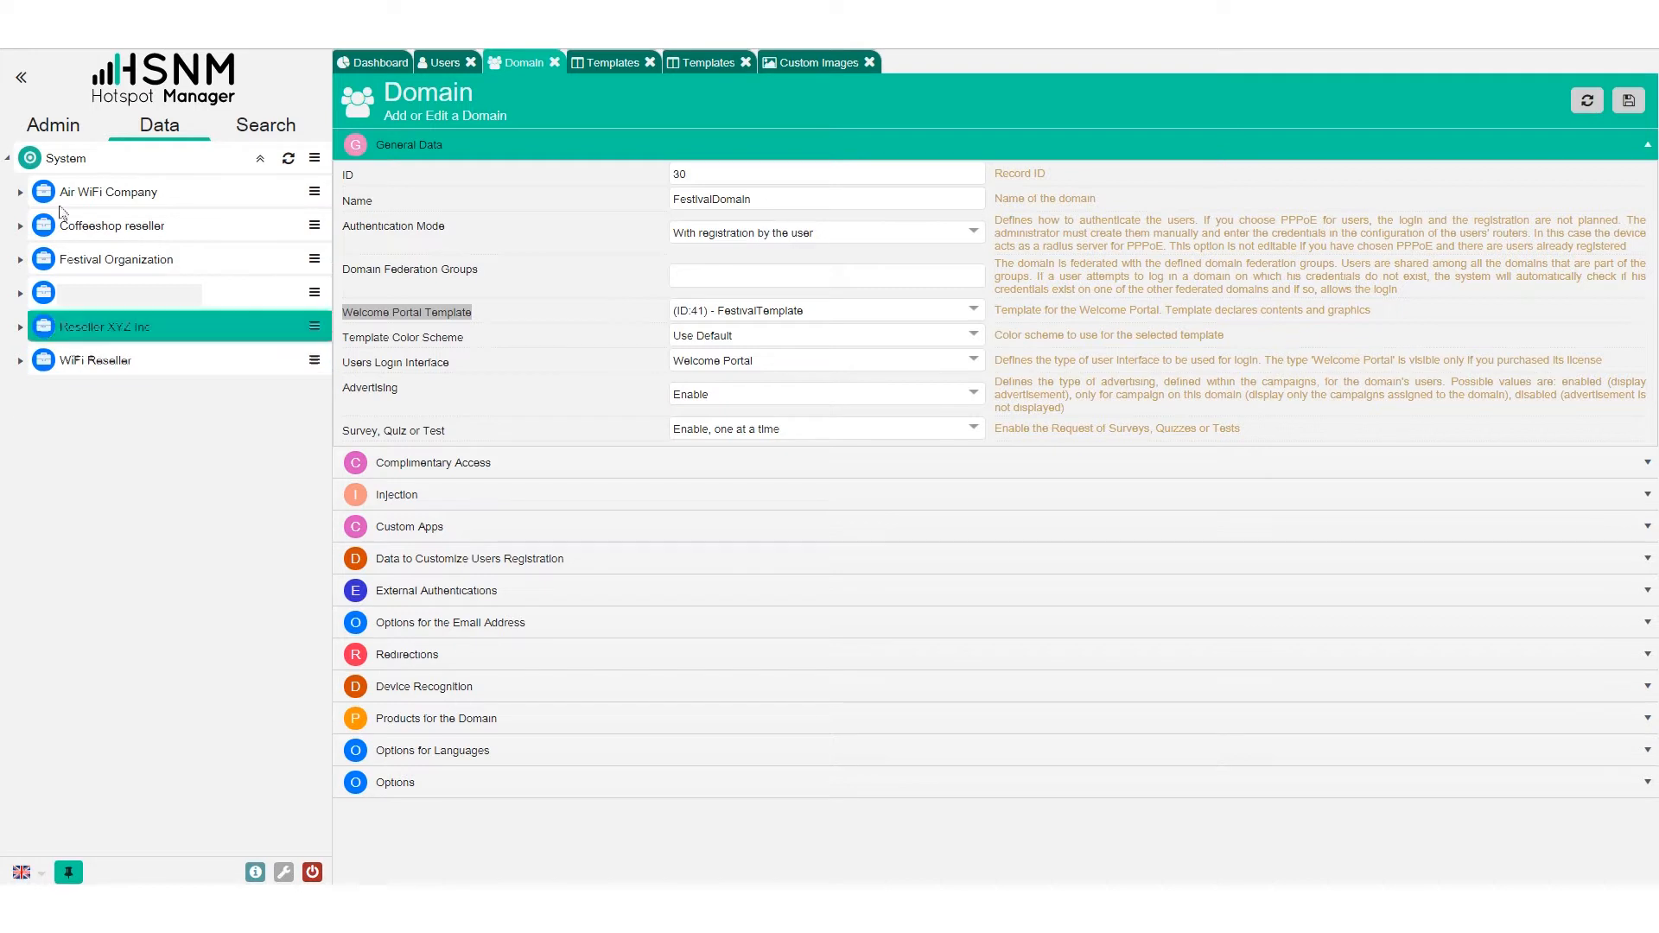
Examine the management options for System, WiFi Reseller and Jesolo Spiaggia, including adding a reseller, a manager and a domain
left_click(315, 158)
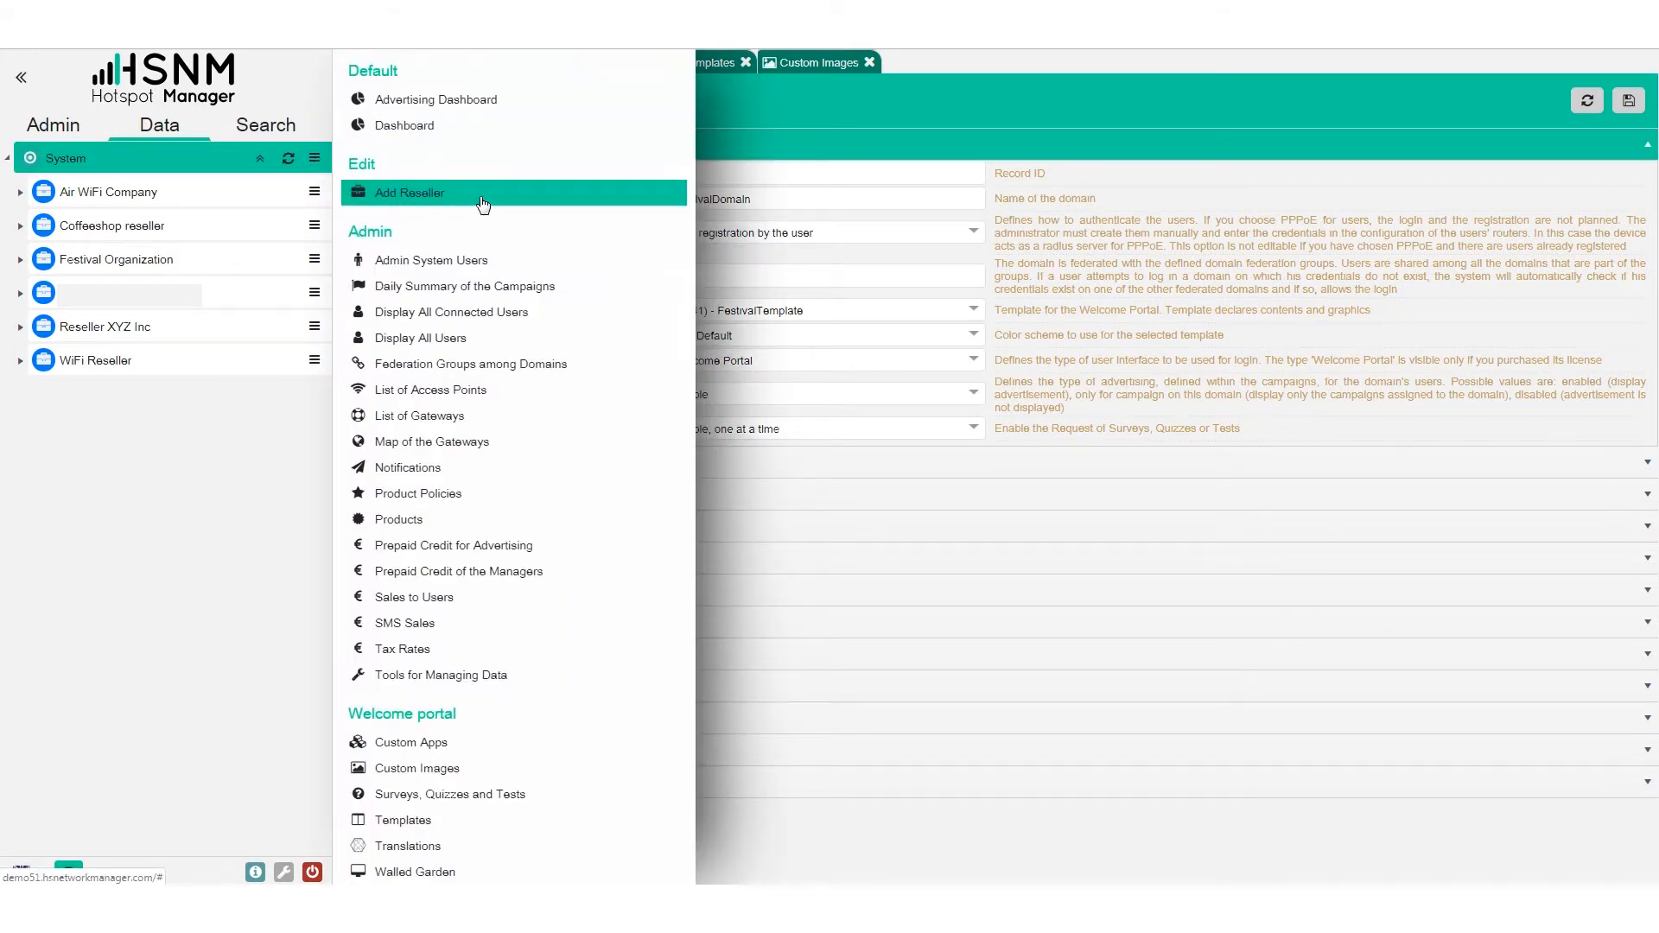
left_click(315, 364)
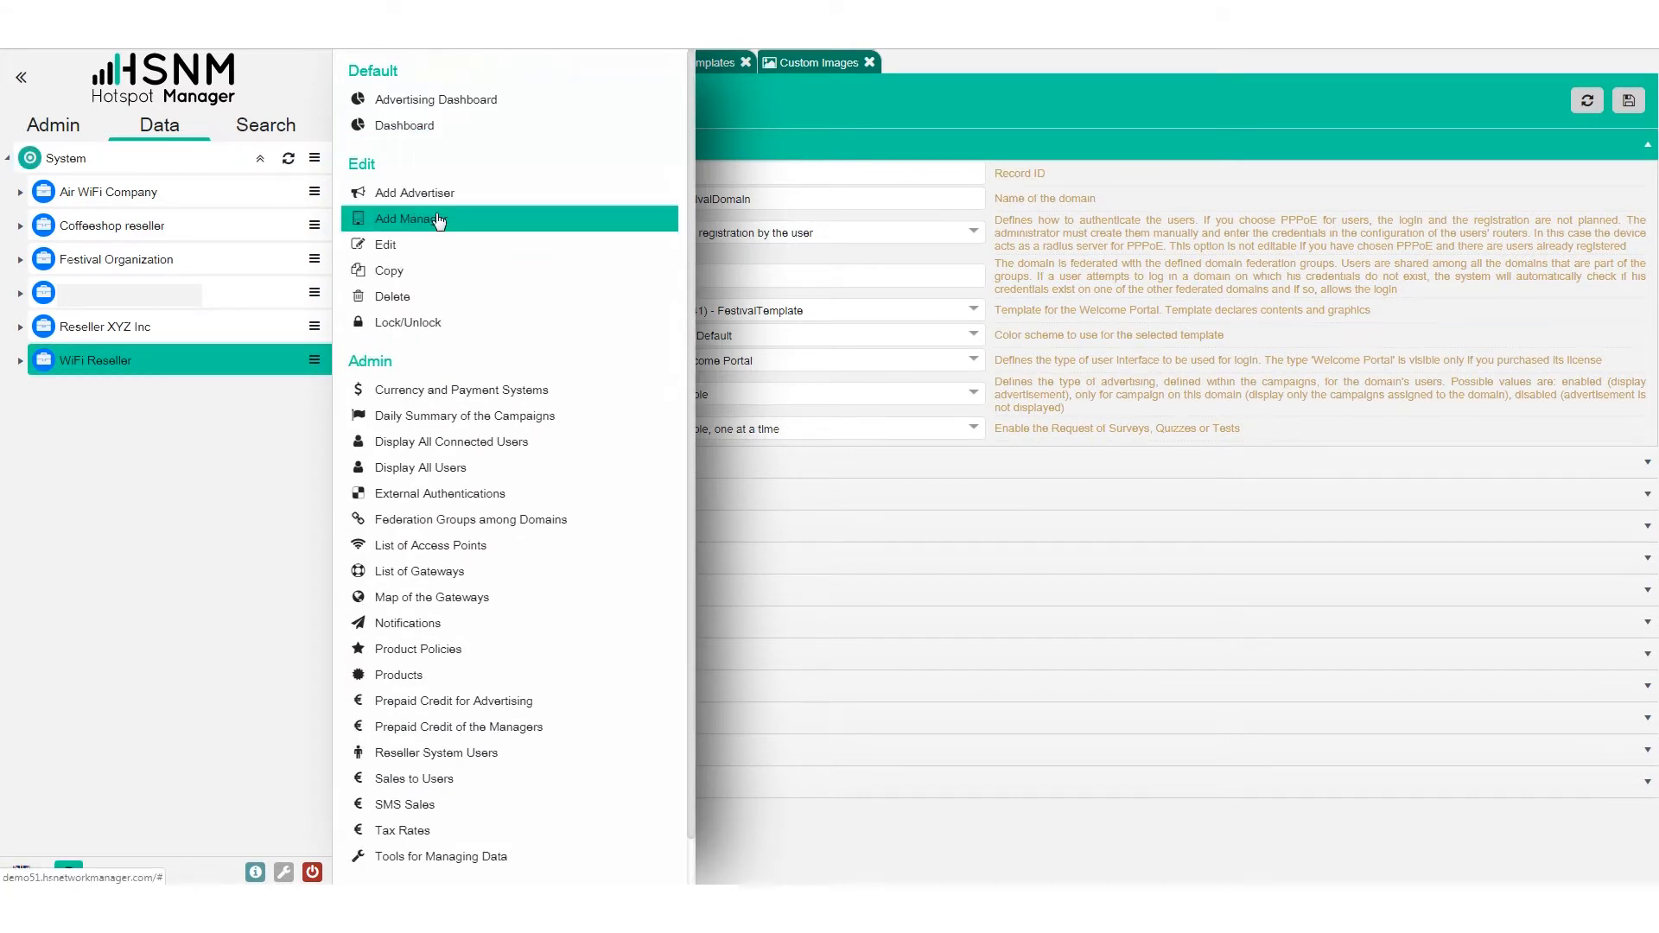
left_click(22, 361)
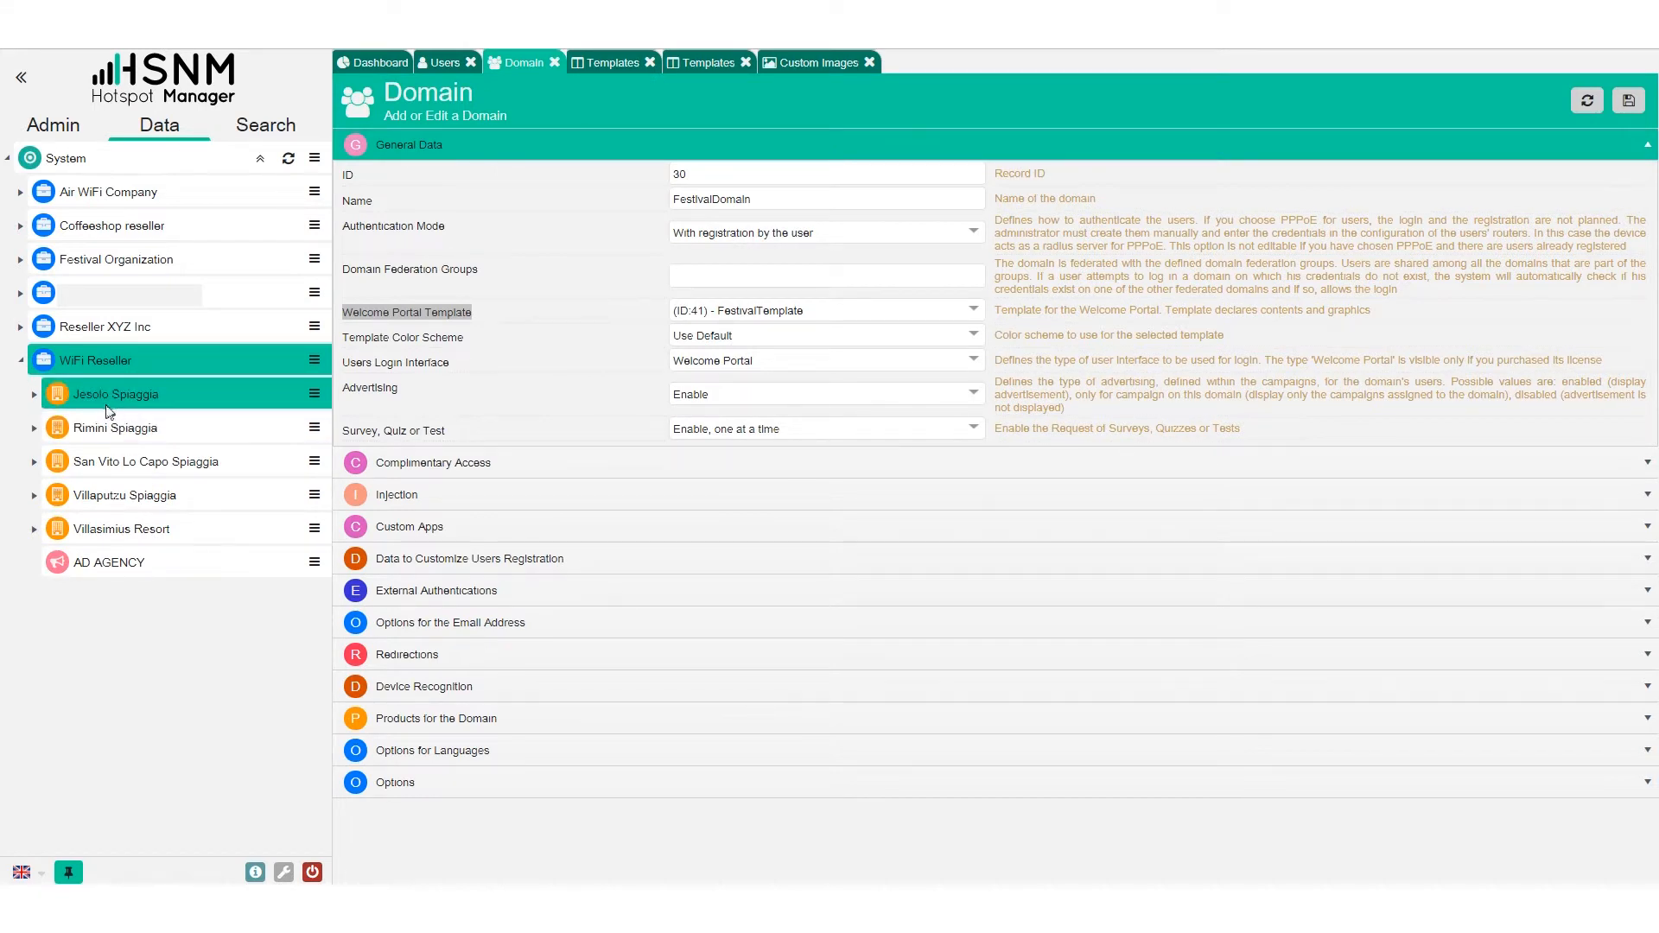
left_click(327, 396)
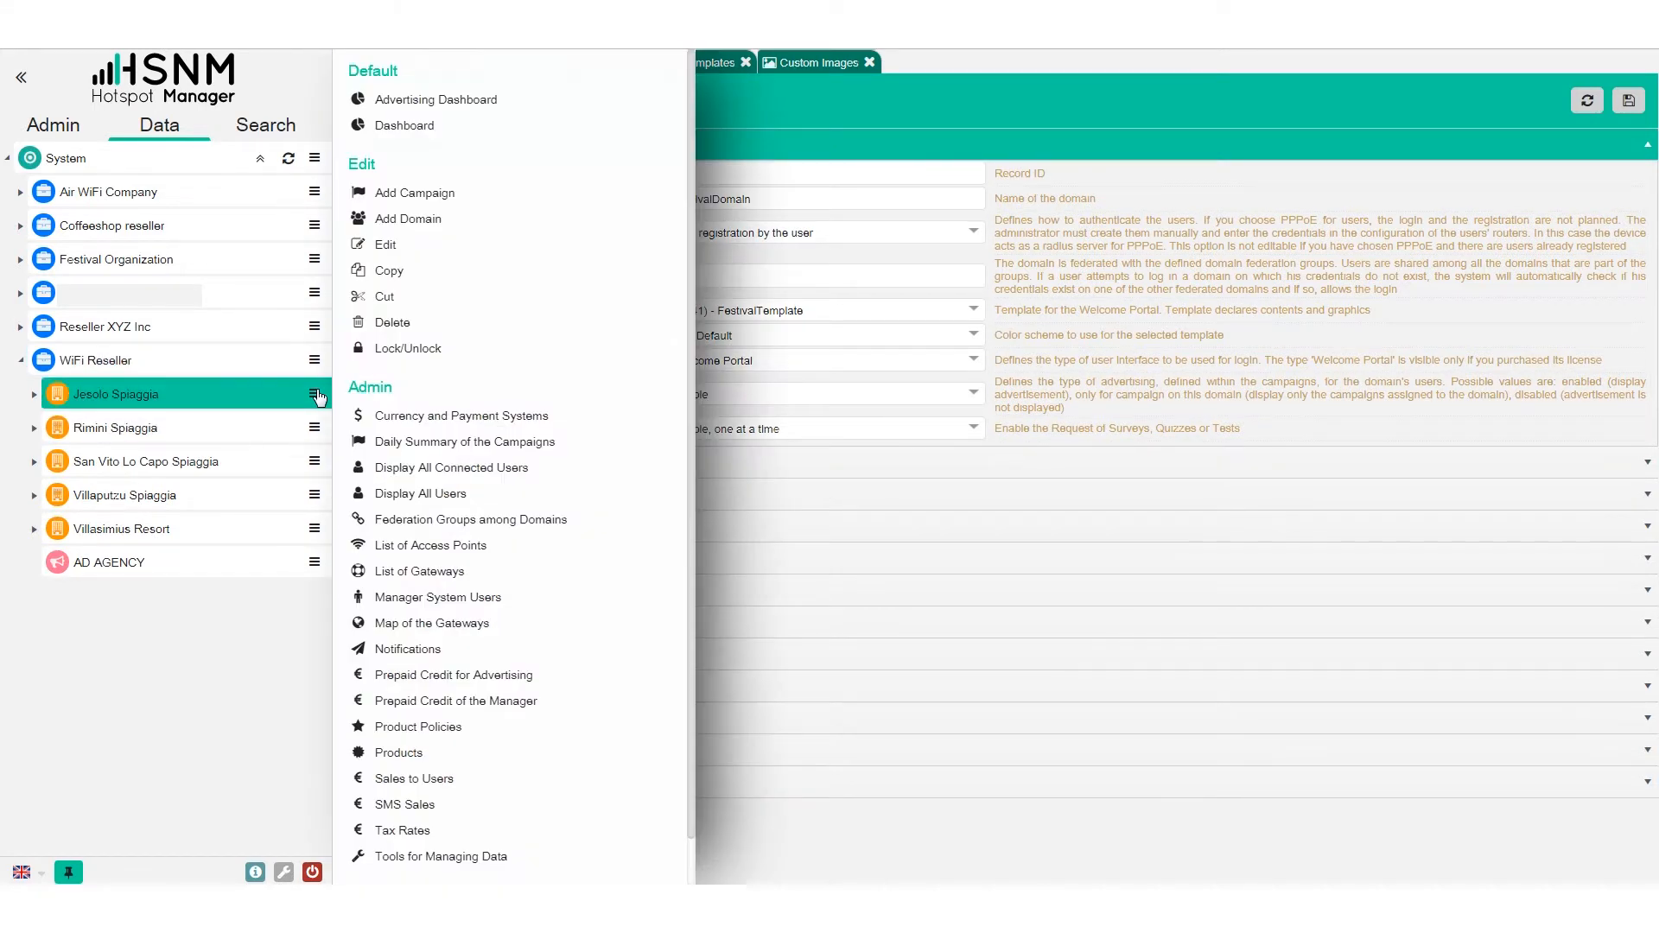
left_click(445, 220)
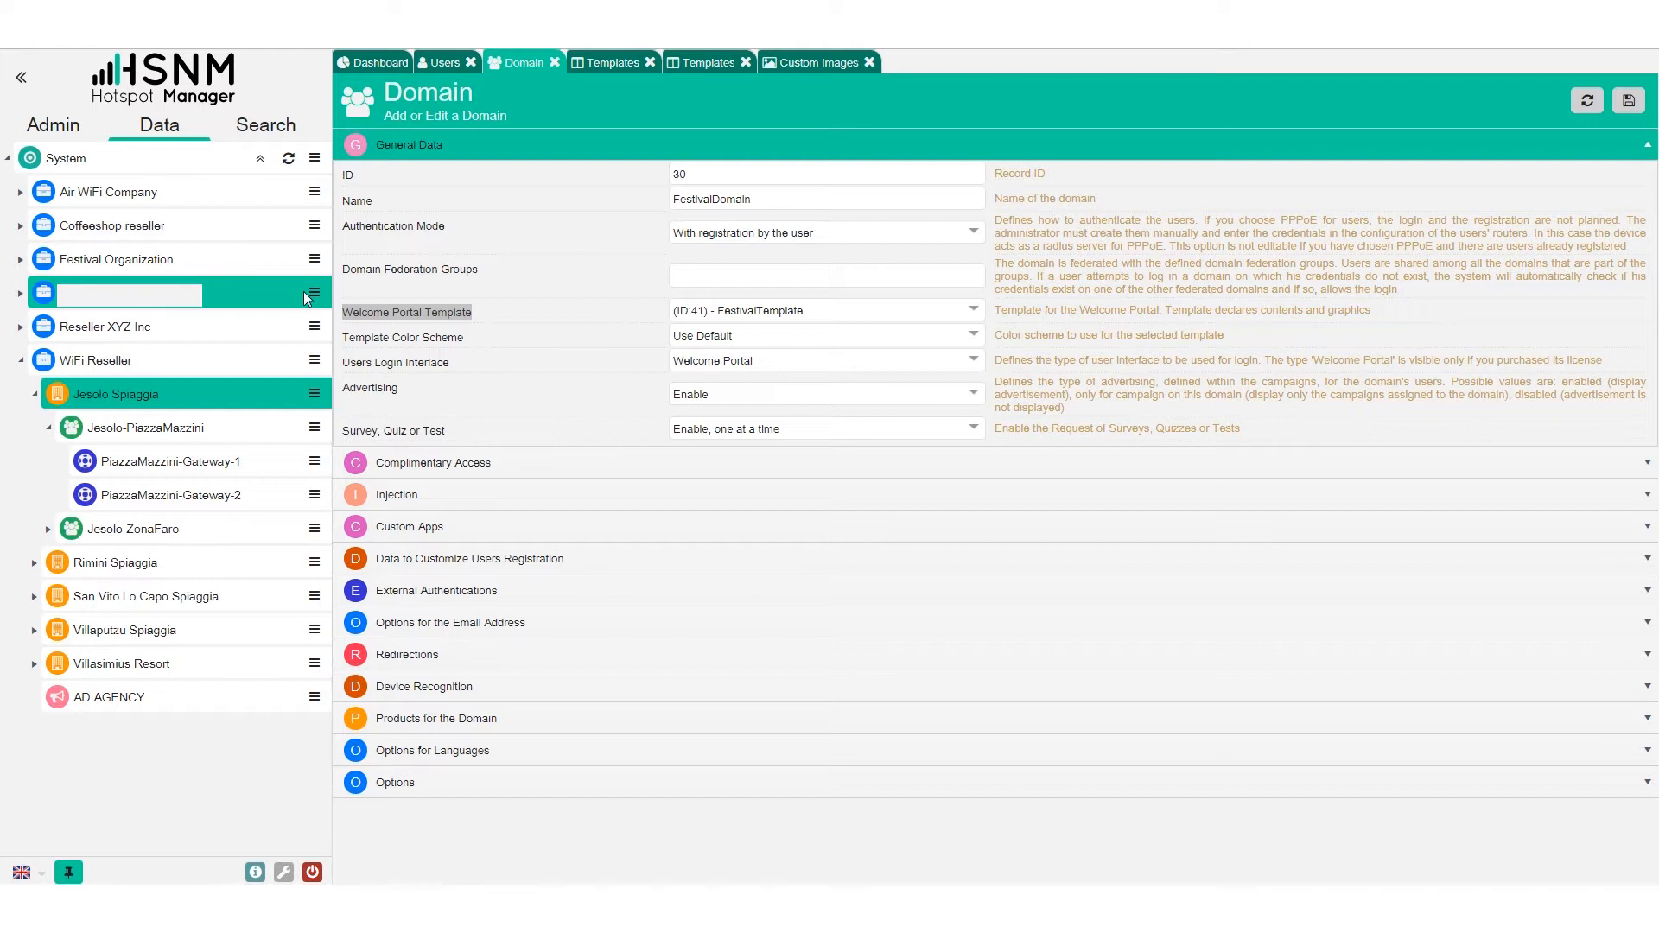
Close the open Domain, Templates, Custom Images and Users pages, leaving only the Dashboard
left_click(555, 63)
left_click(566, 63)
left_click(566, 63)
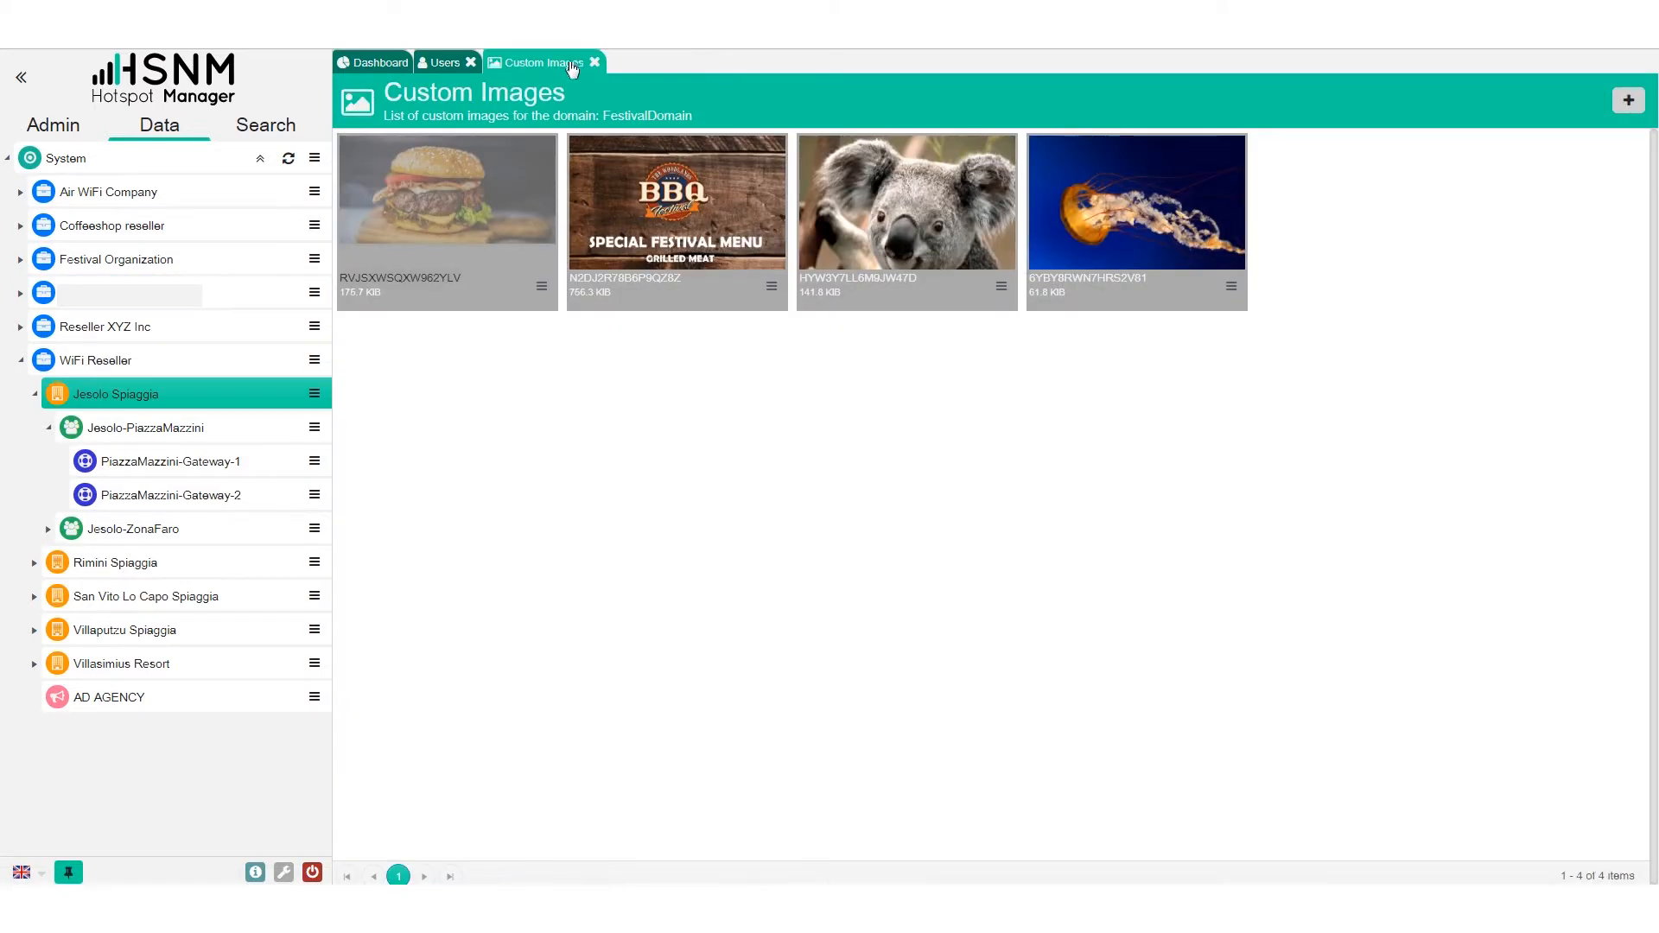
left_click(593, 63)
left_click(471, 63)
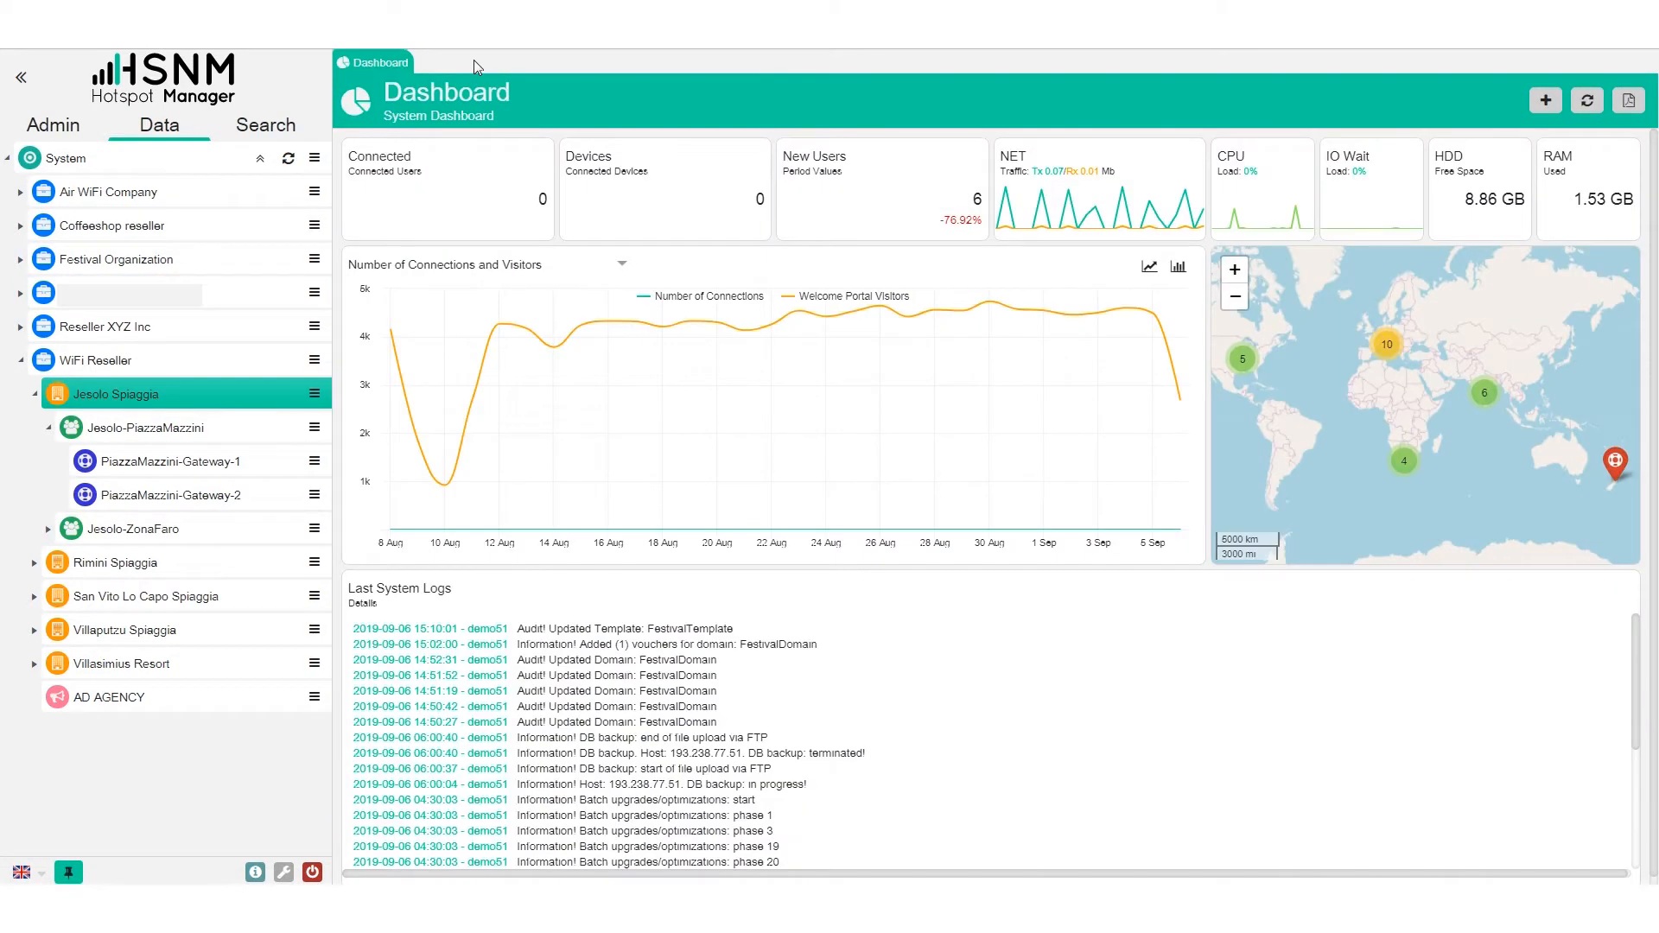
Collapse the Jesolo Spiaggia and WiFi Reseller branches, and expand and collapse Festival Organization with its Festival manager
left_click(35, 394)
left_click(23, 361)
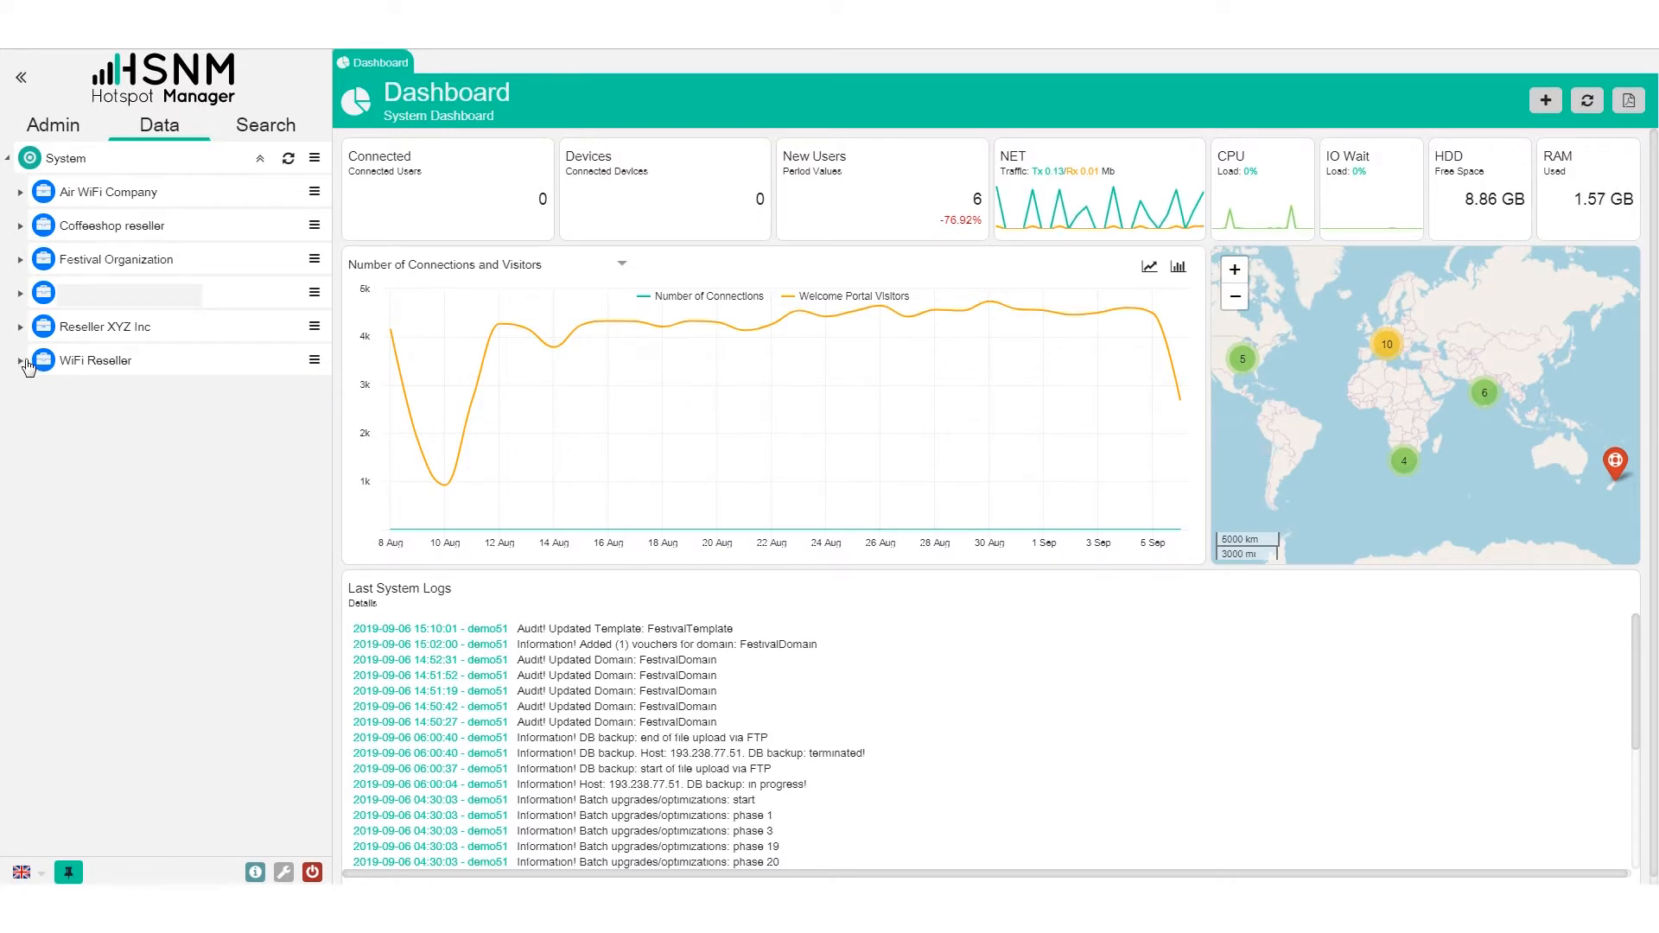
left_click(31, 266)
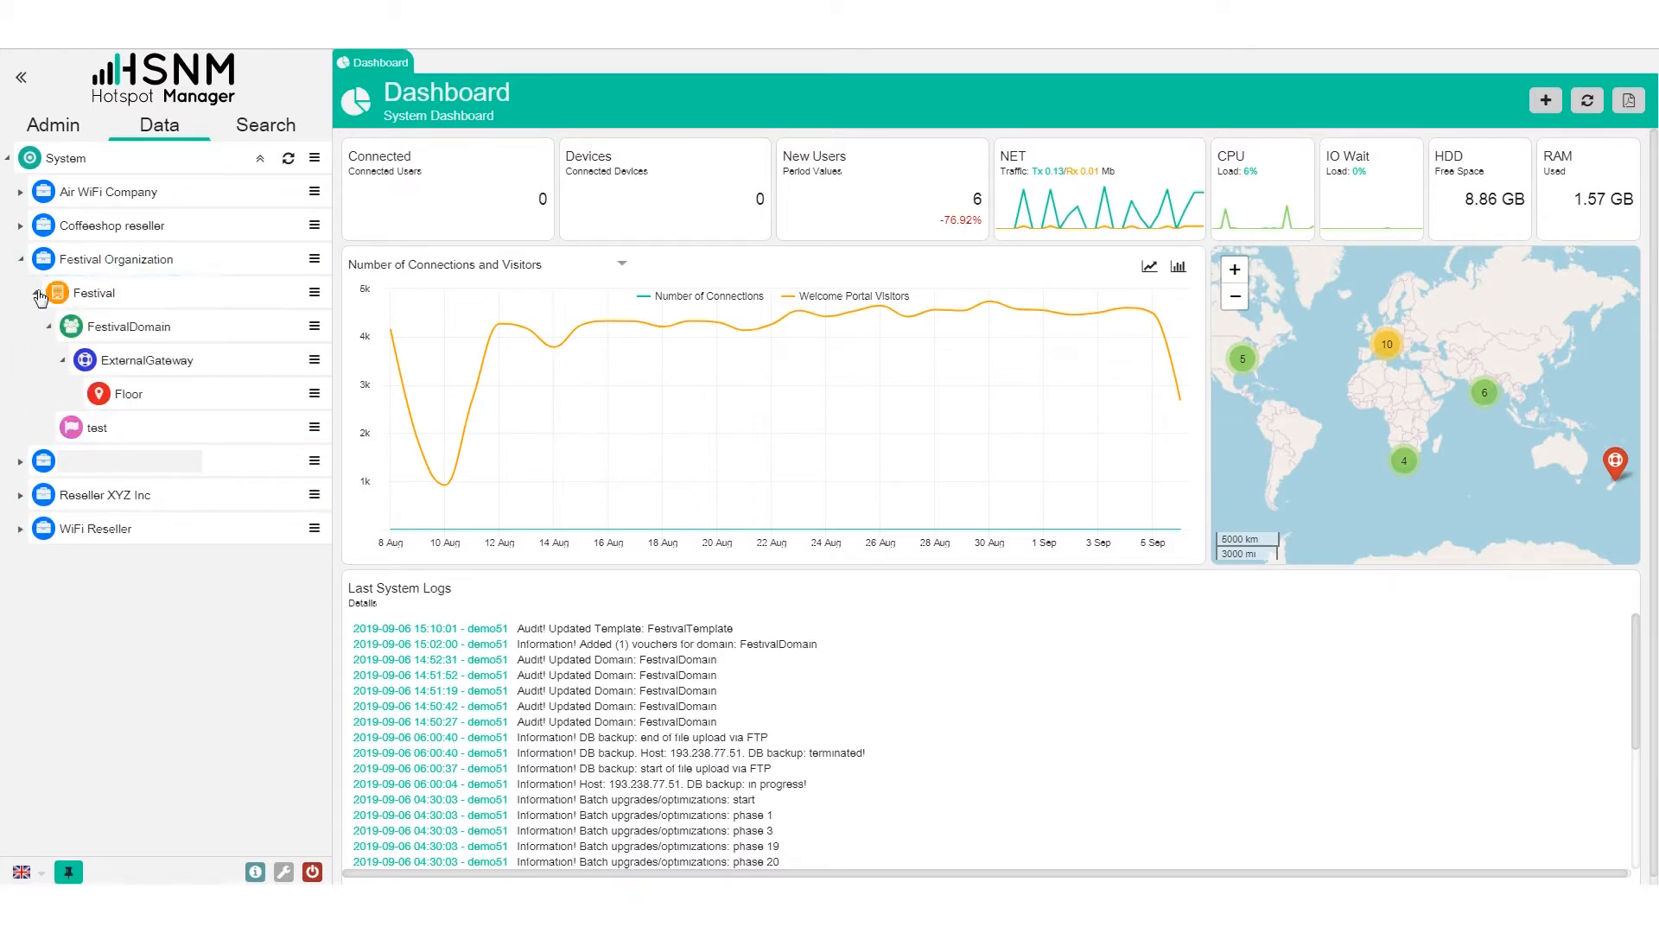
left_click(39, 295)
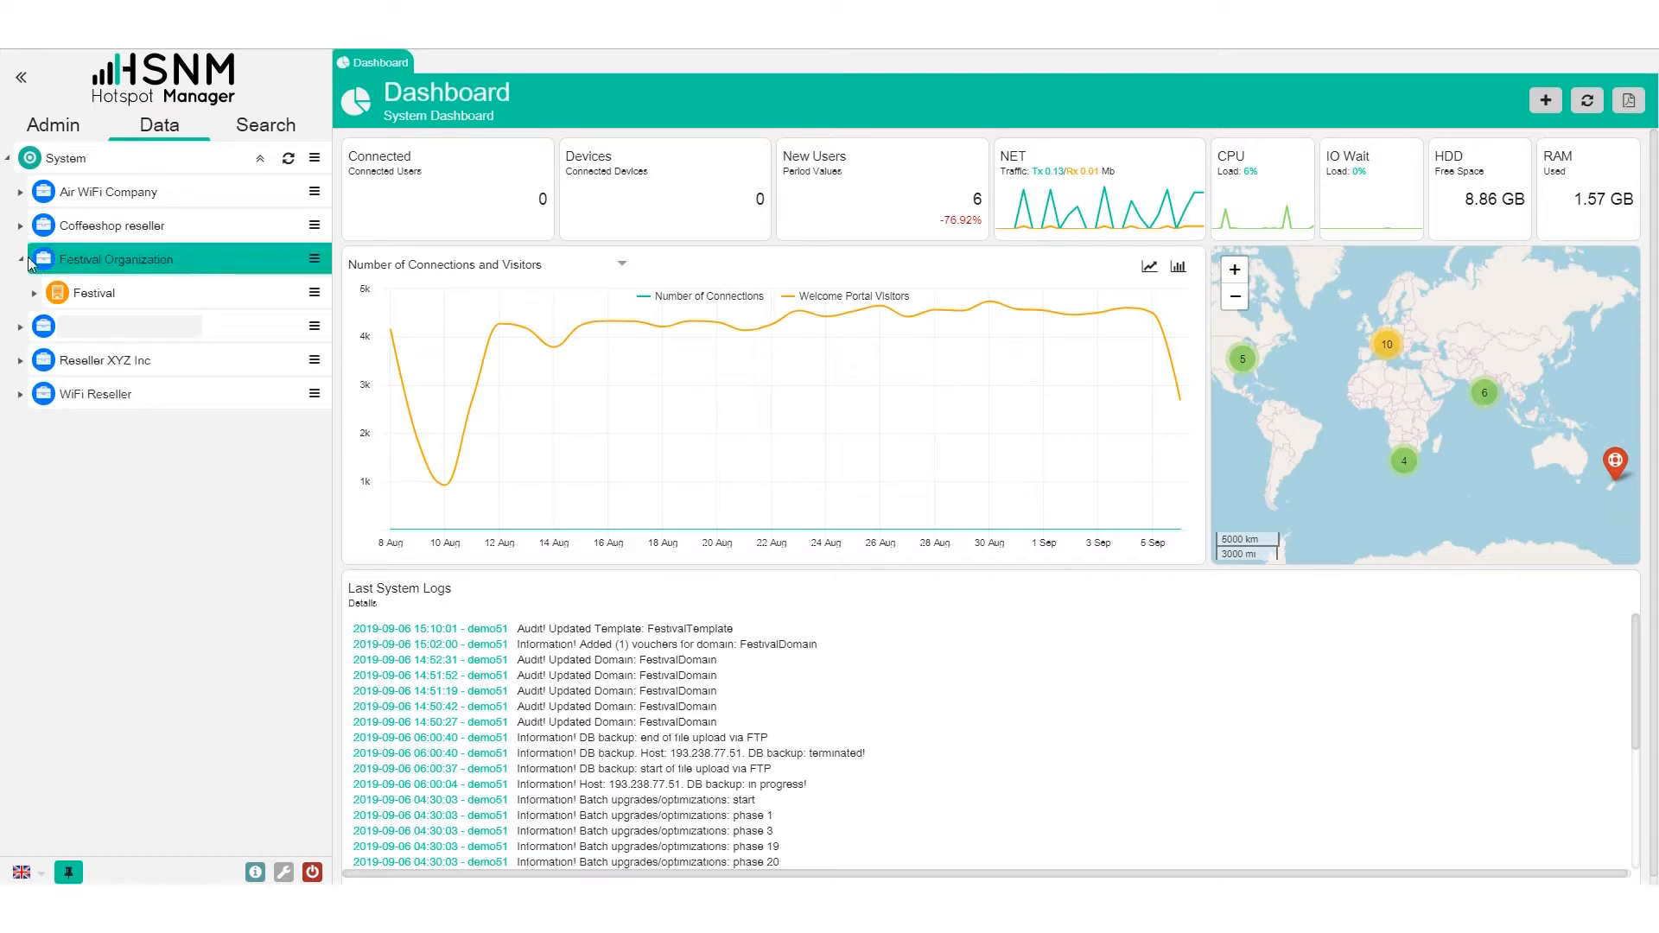
left_click(22, 259)
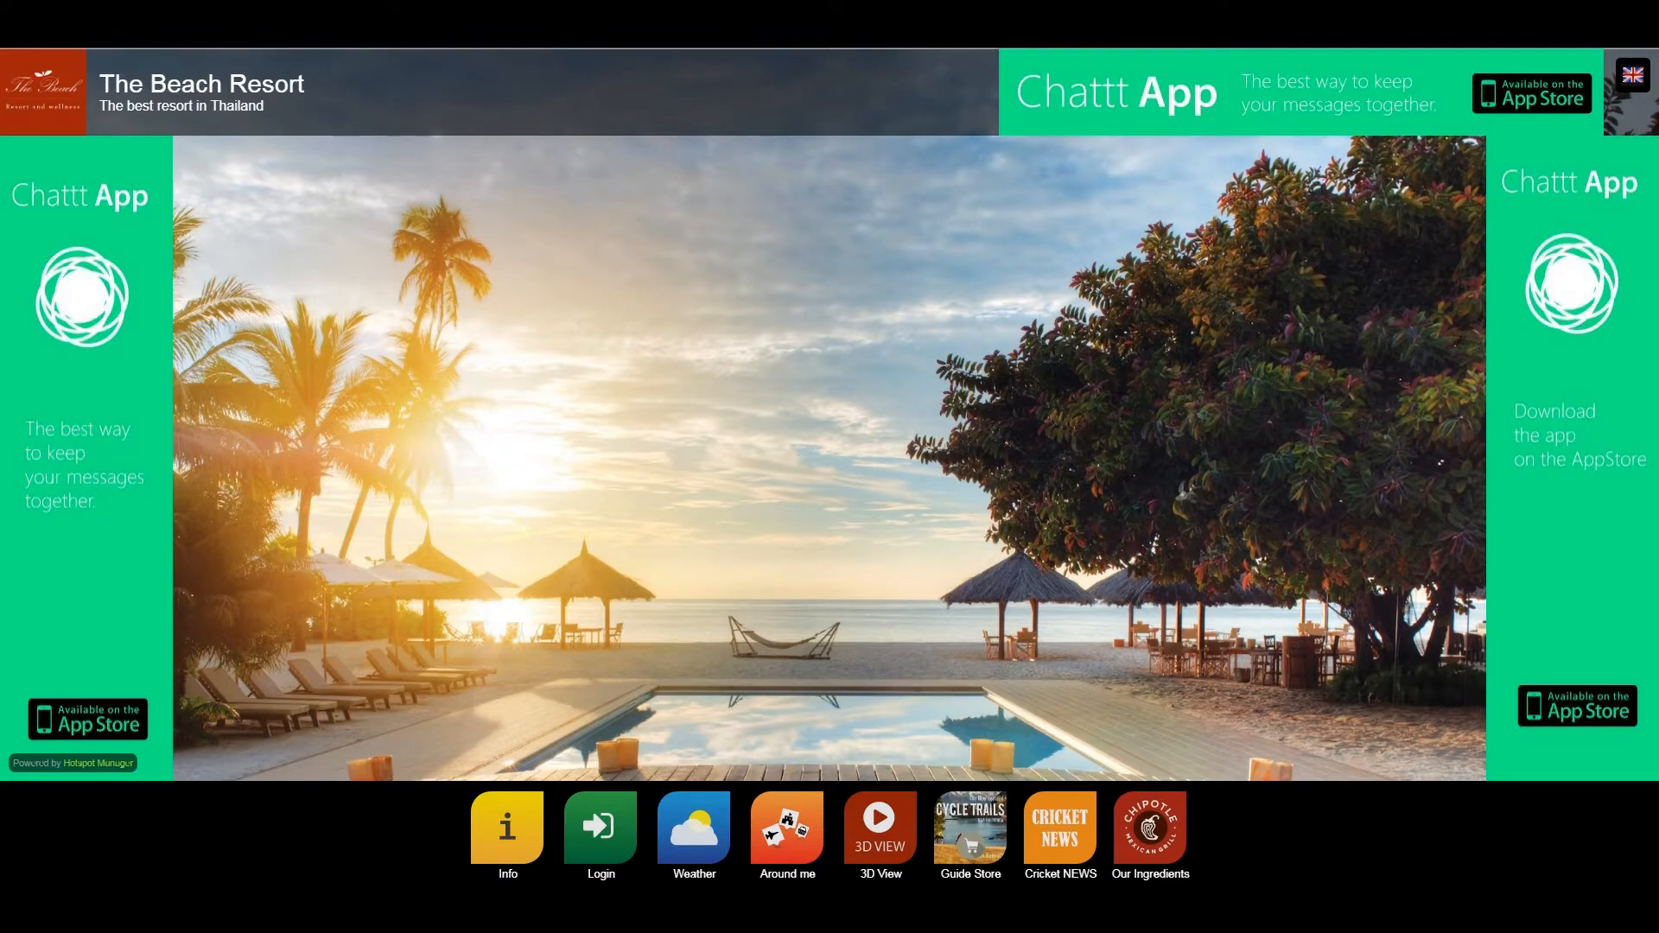
View the Login app on The Beach Resort's welcome portal
left_click(584, 854)
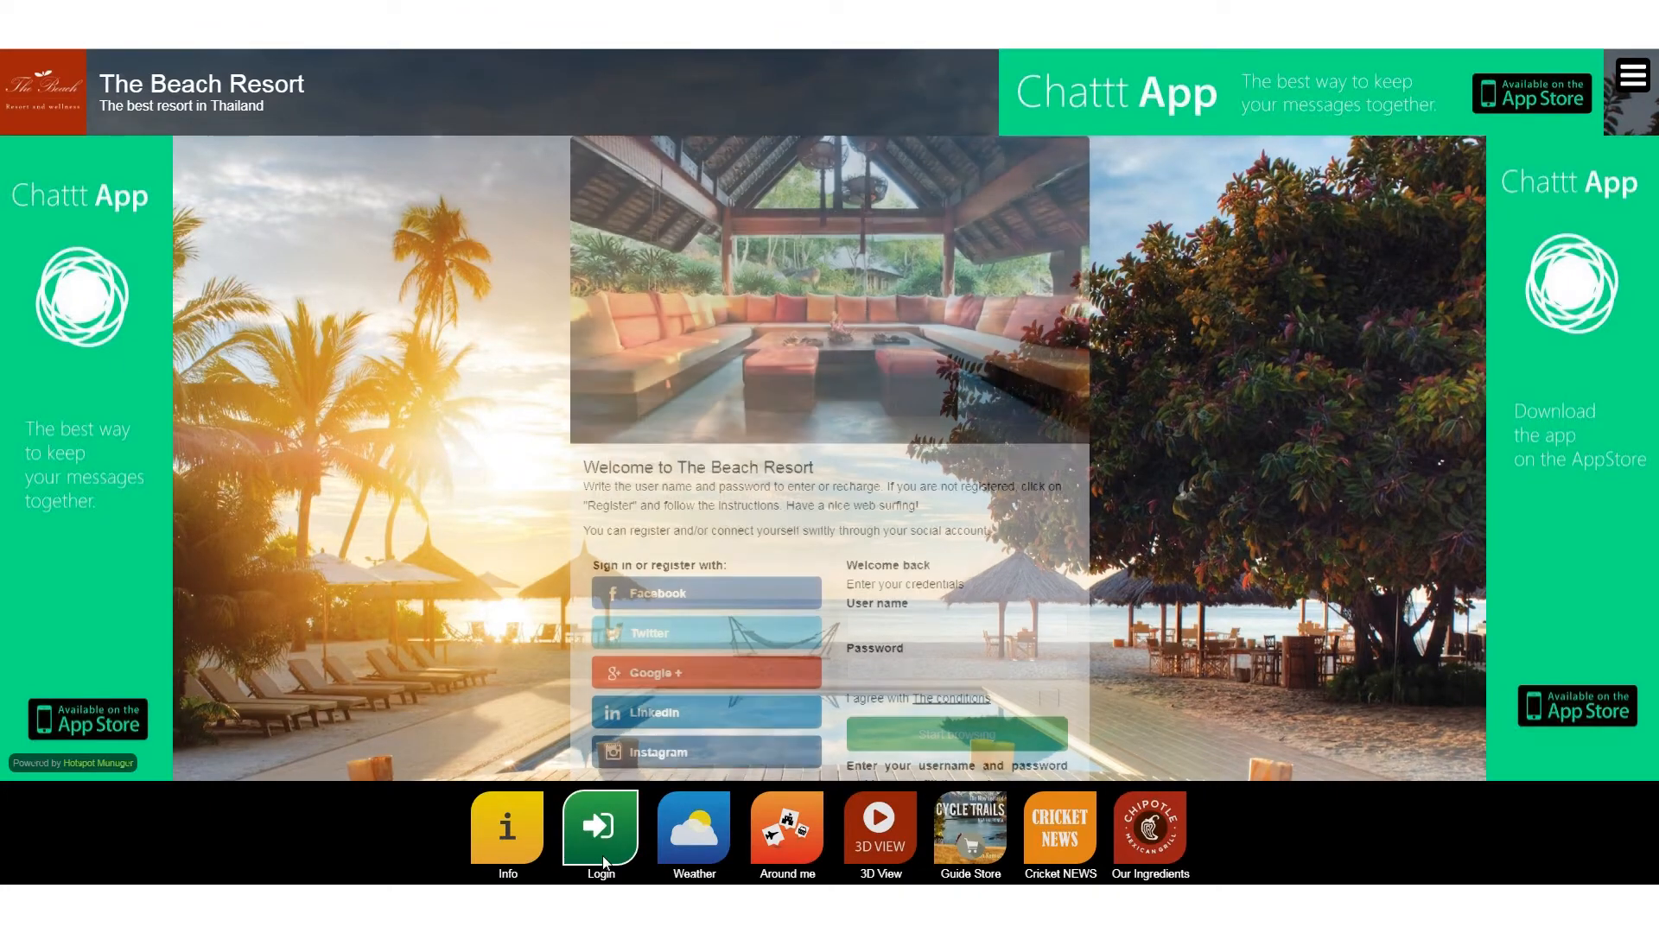
left_click(603, 856)
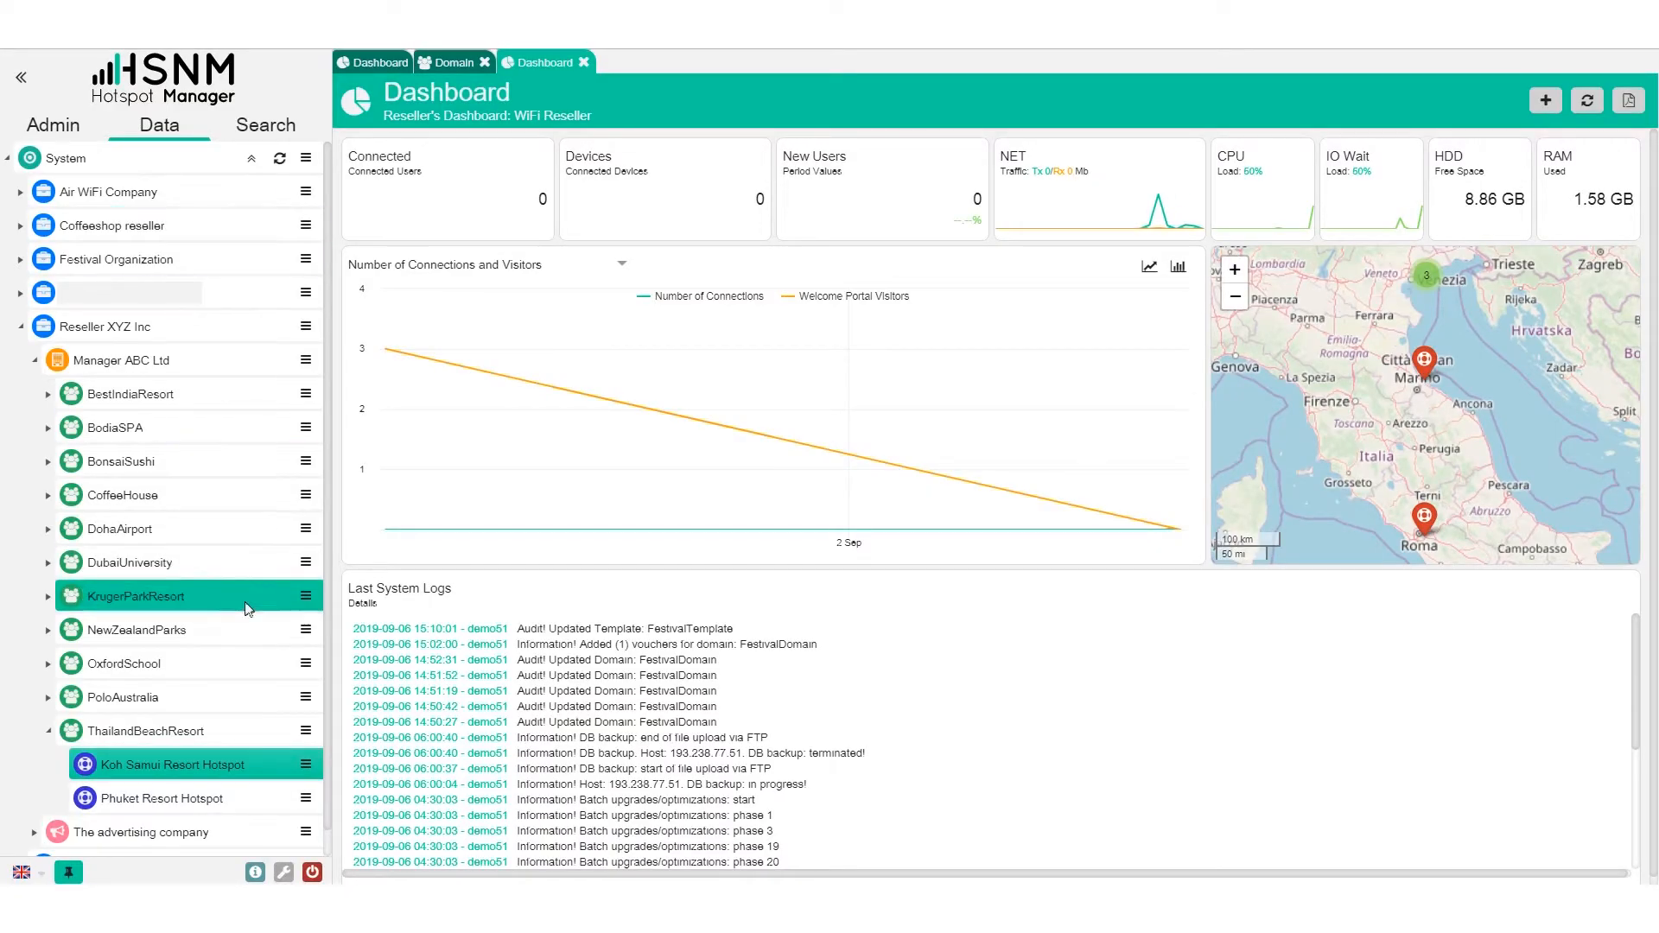
Collapse Manager ABC Ltd and view the management options of Reseller XYZ Inc, including adding an advertiser
scroll(236, 595, "down", 1)
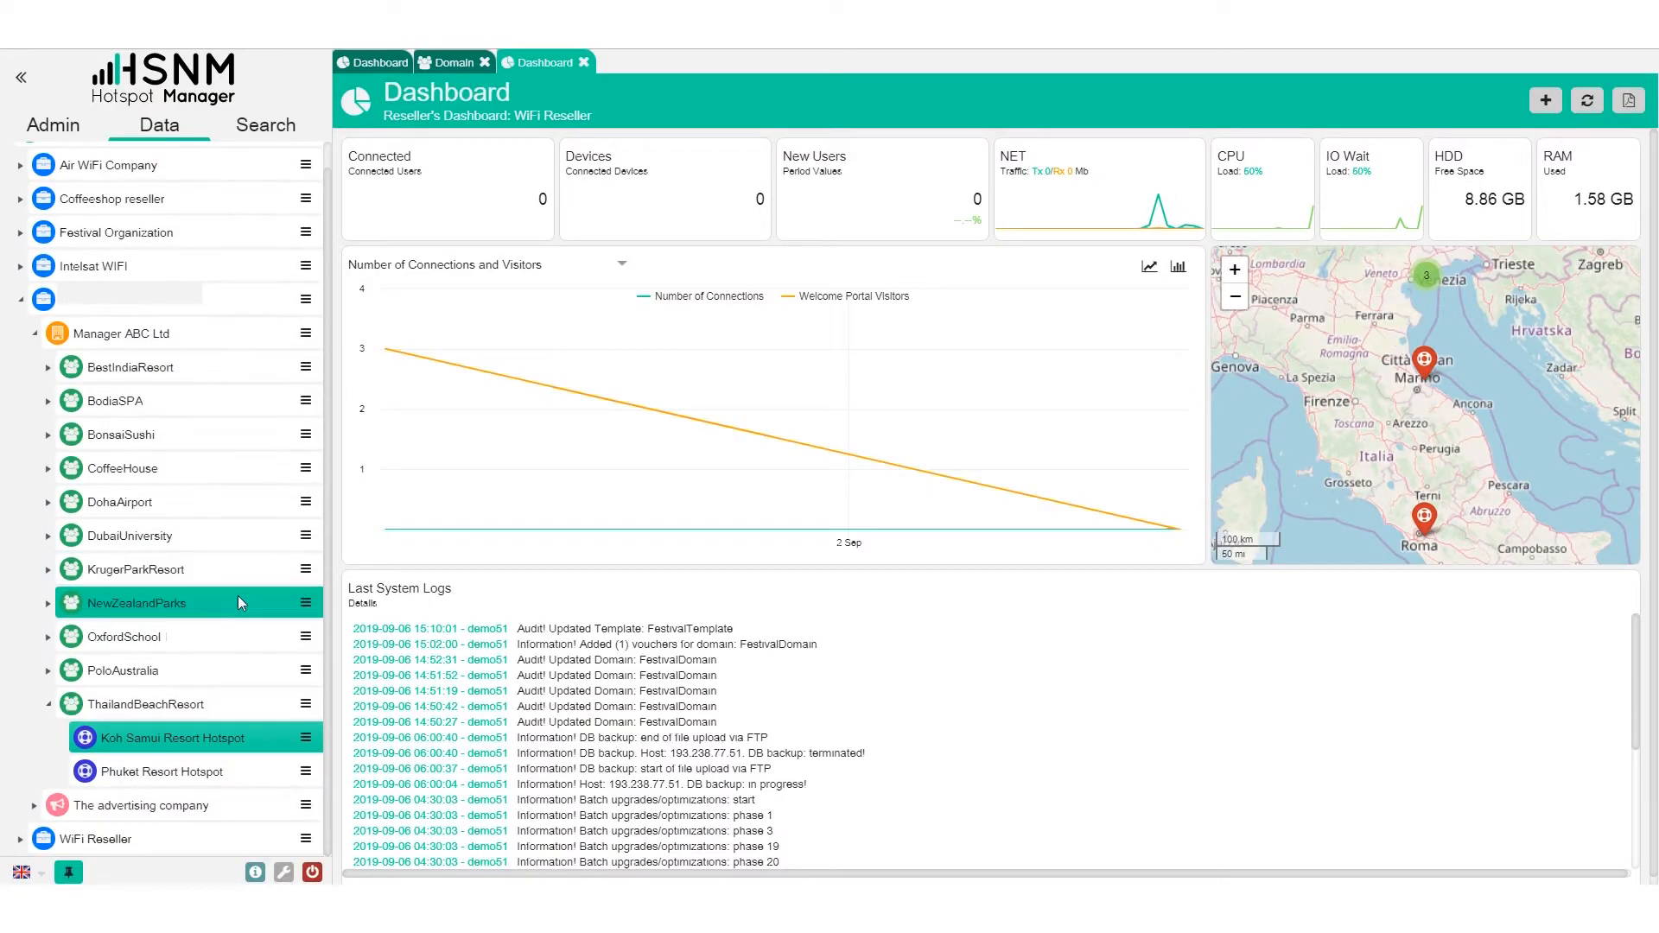
left_click(36, 335)
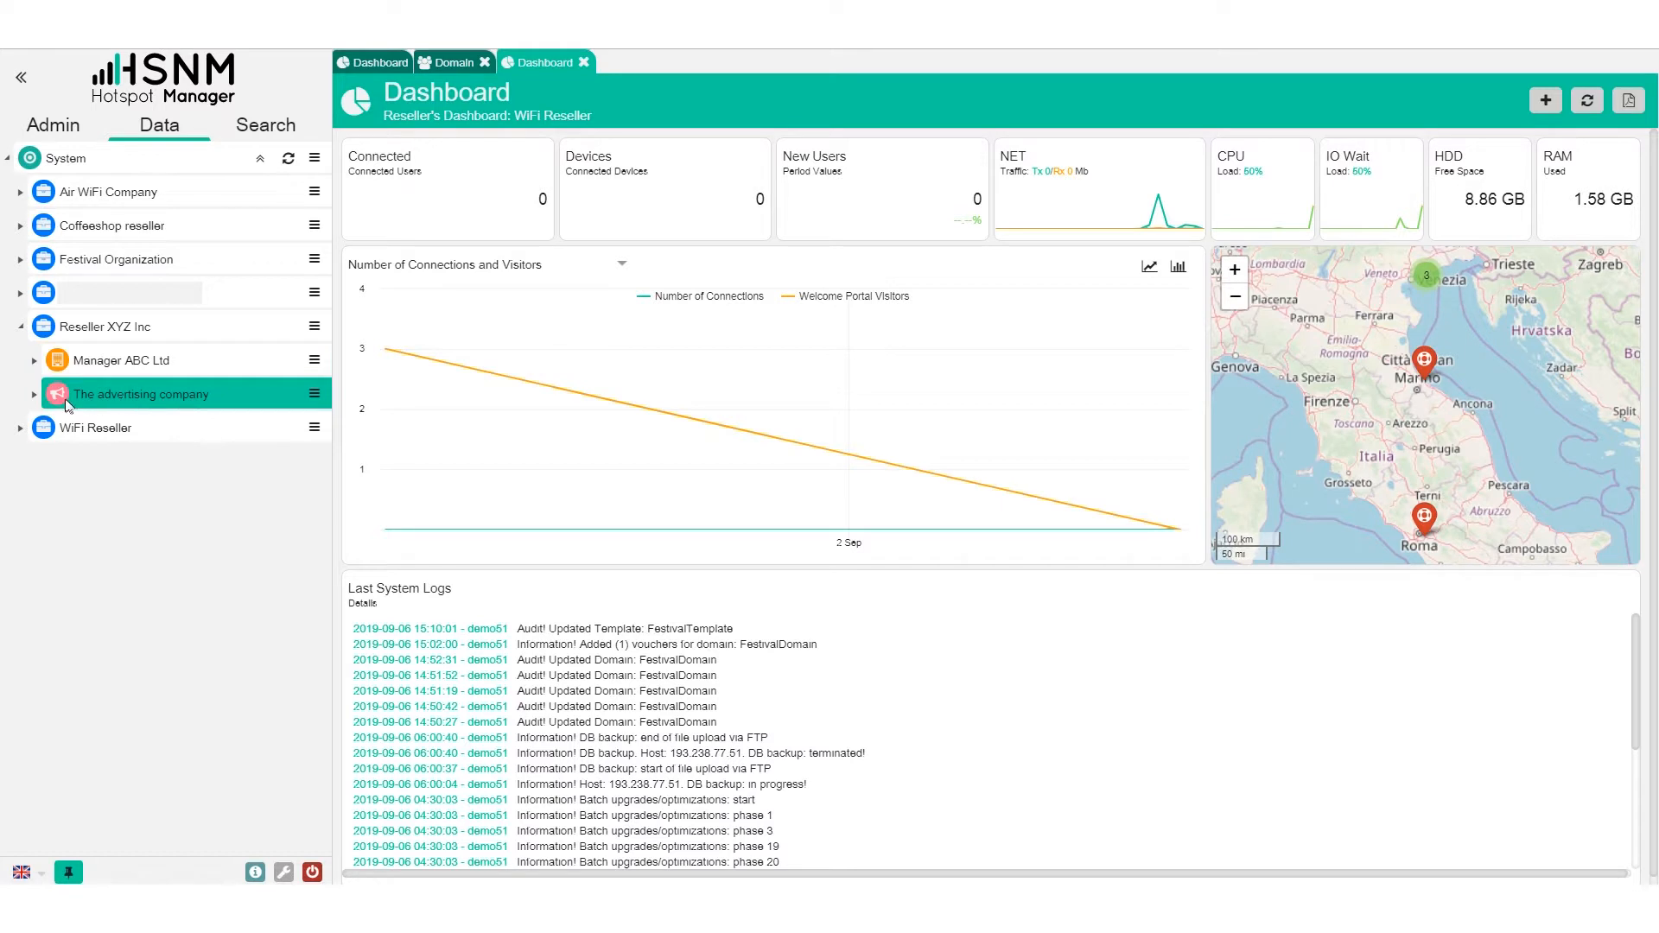
left_click(313, 326)
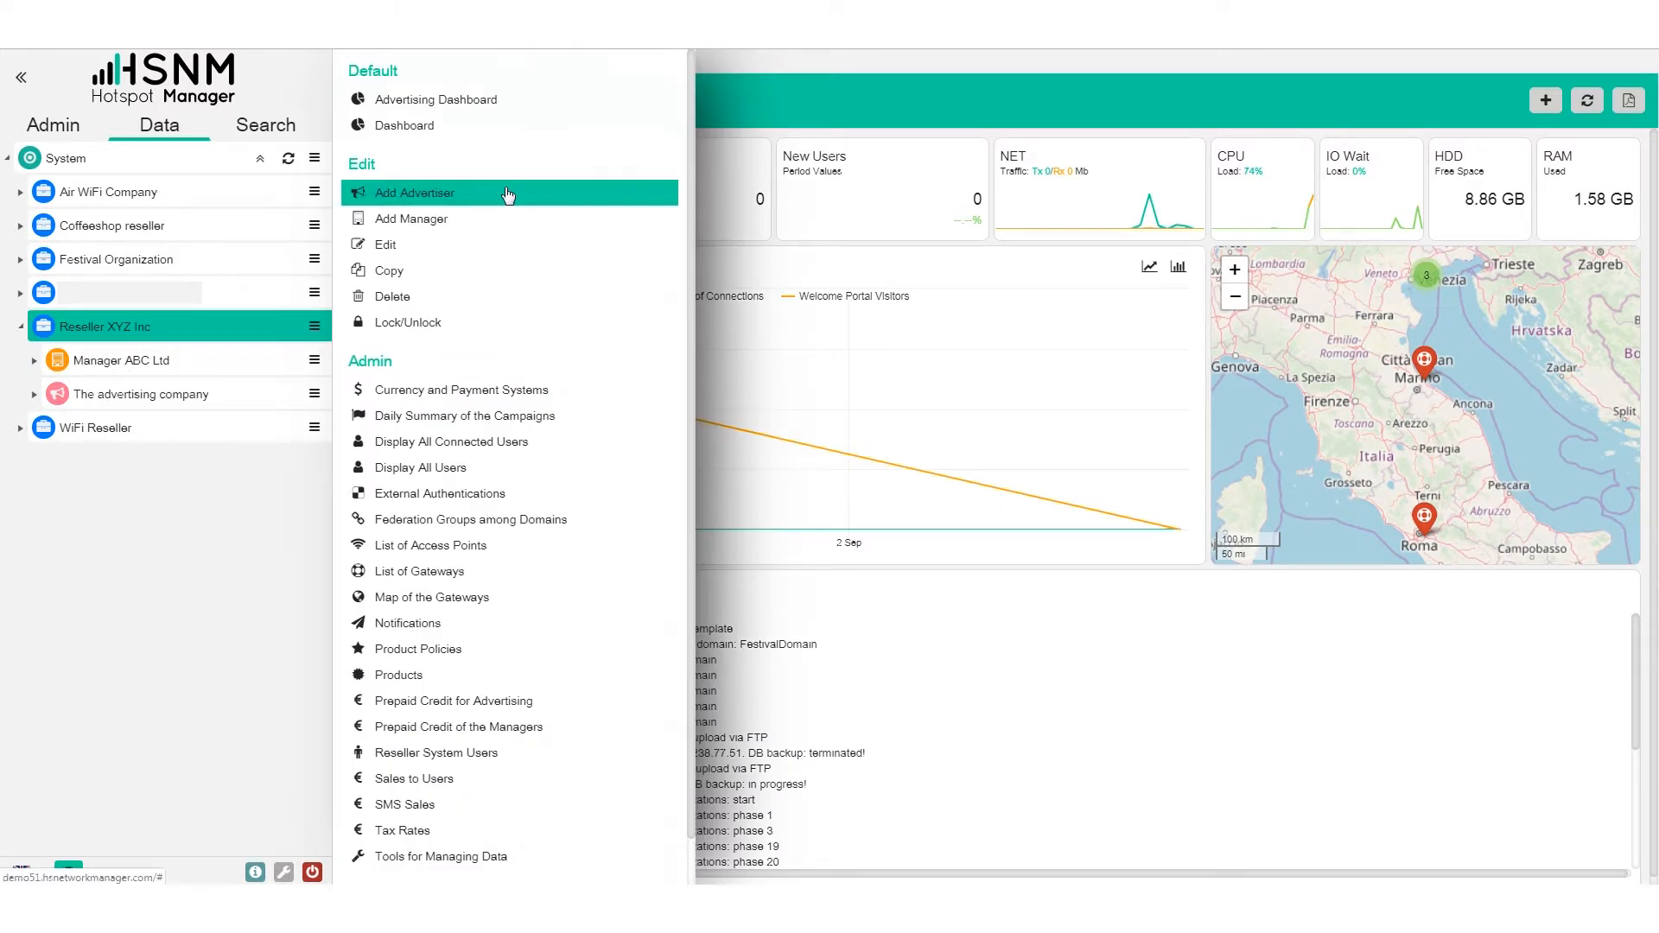
Open The advertising company for editing, review its General Data section and collapse it again
left_click(314, 394)
left_click(421, 195)
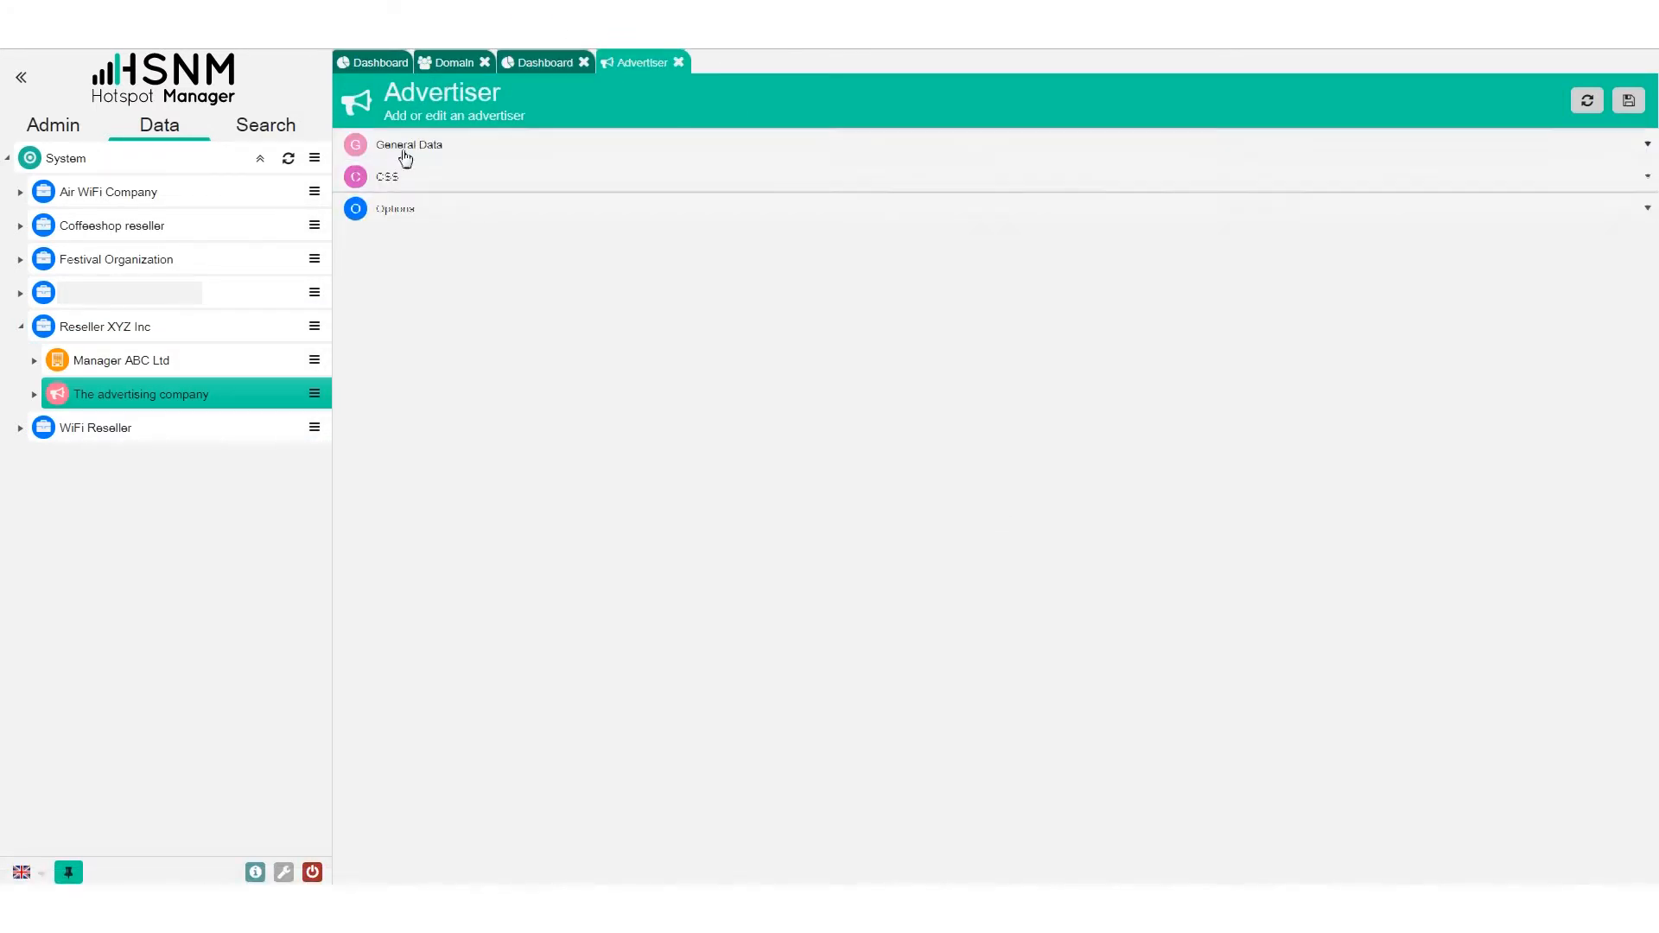
left_click(406, 145)
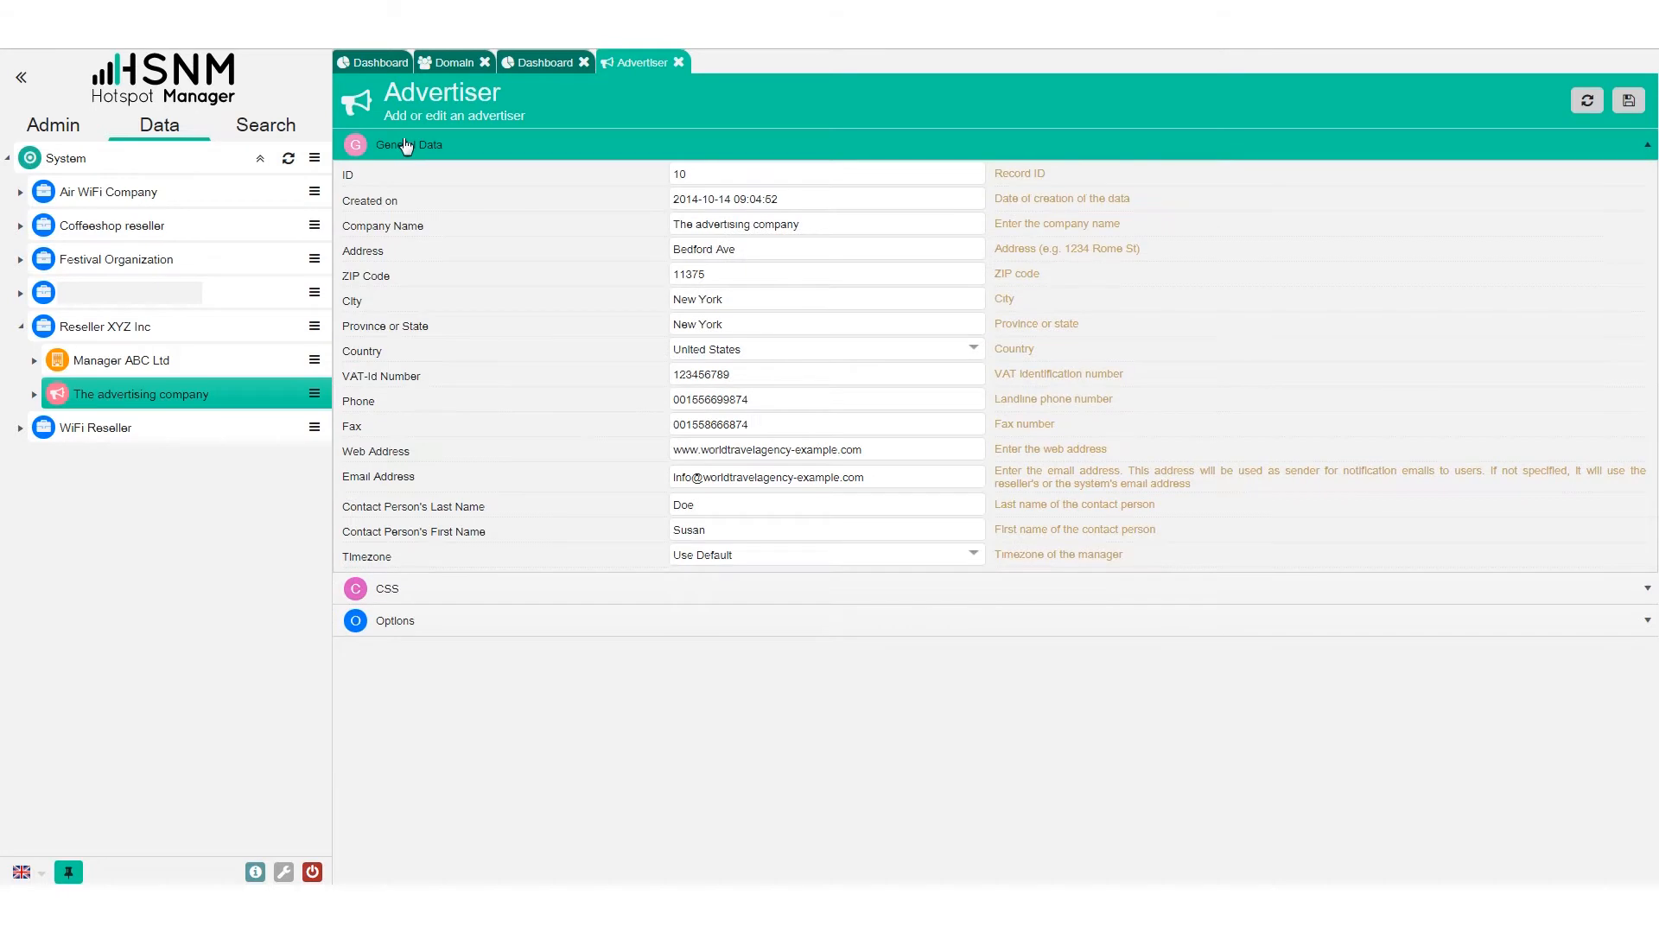
left_click(406, 145)
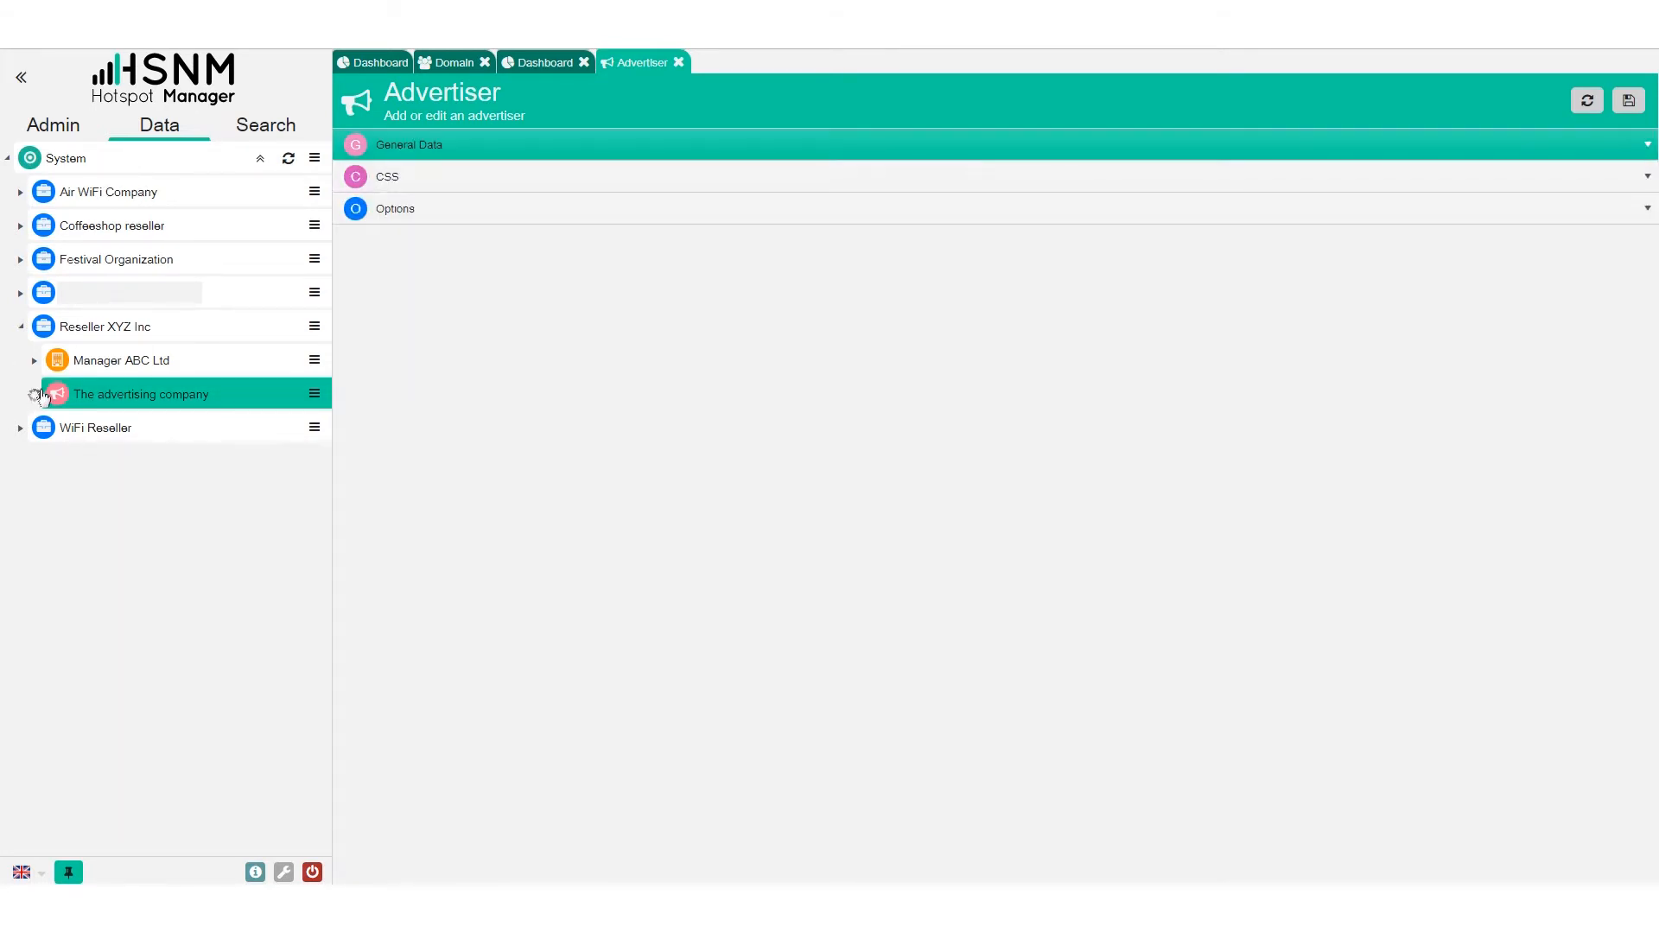
Expand The advertising company's campaigns, view its management options and open the BestAirline campaign for editing
left_click(35, 394)
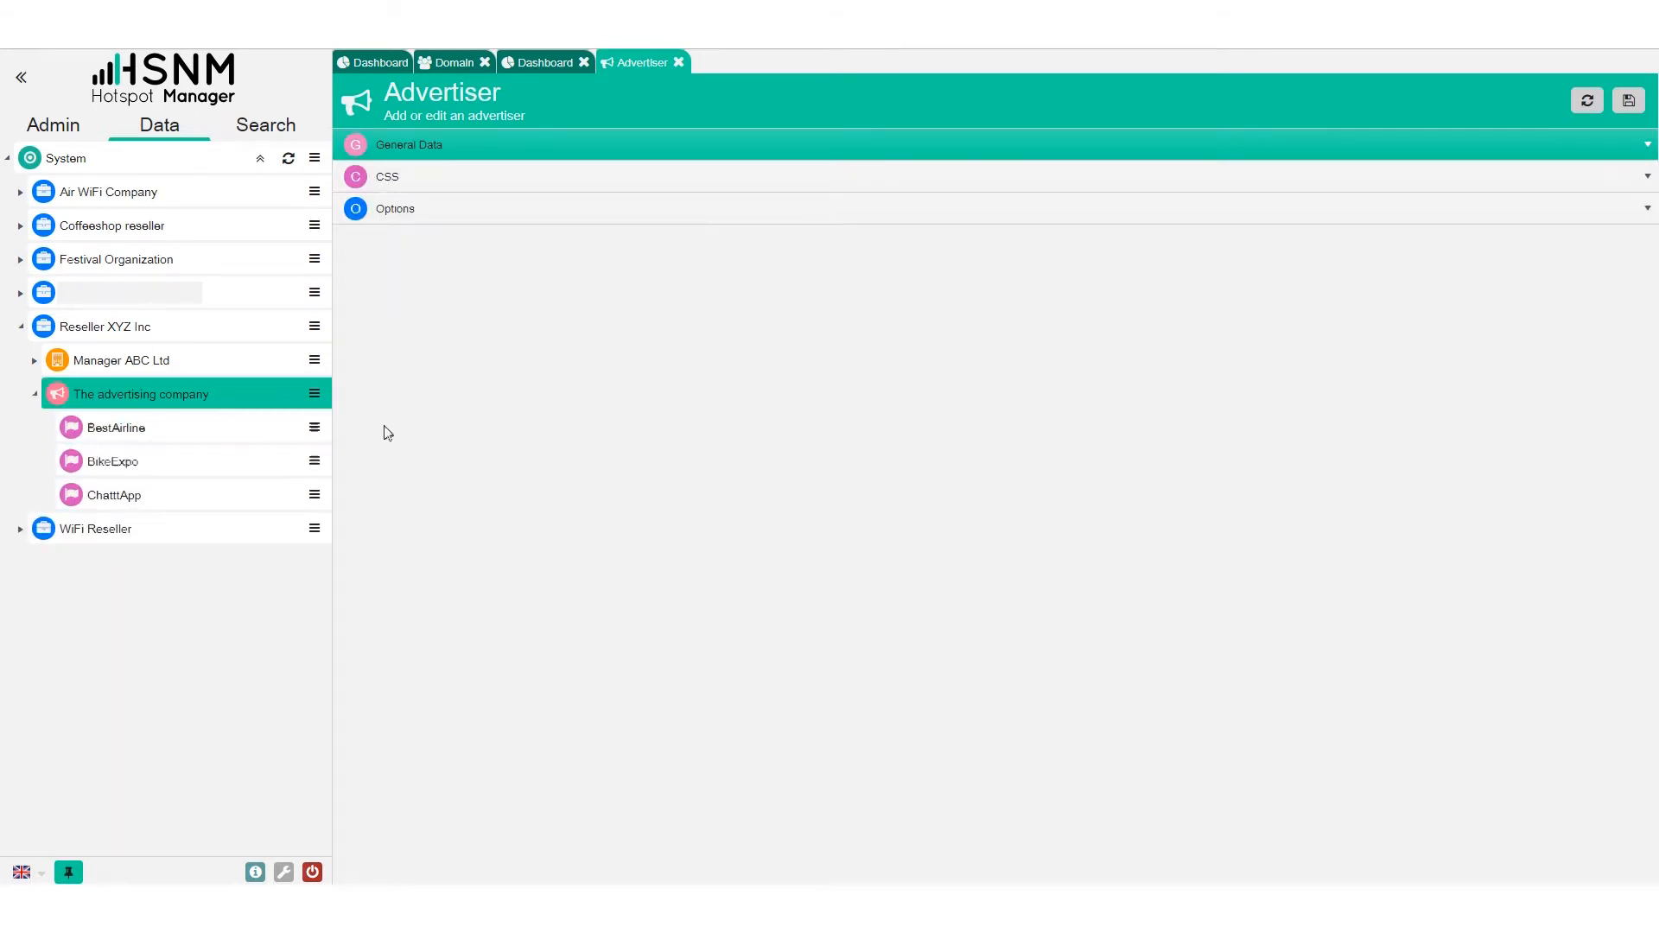
left_click(316, 395)
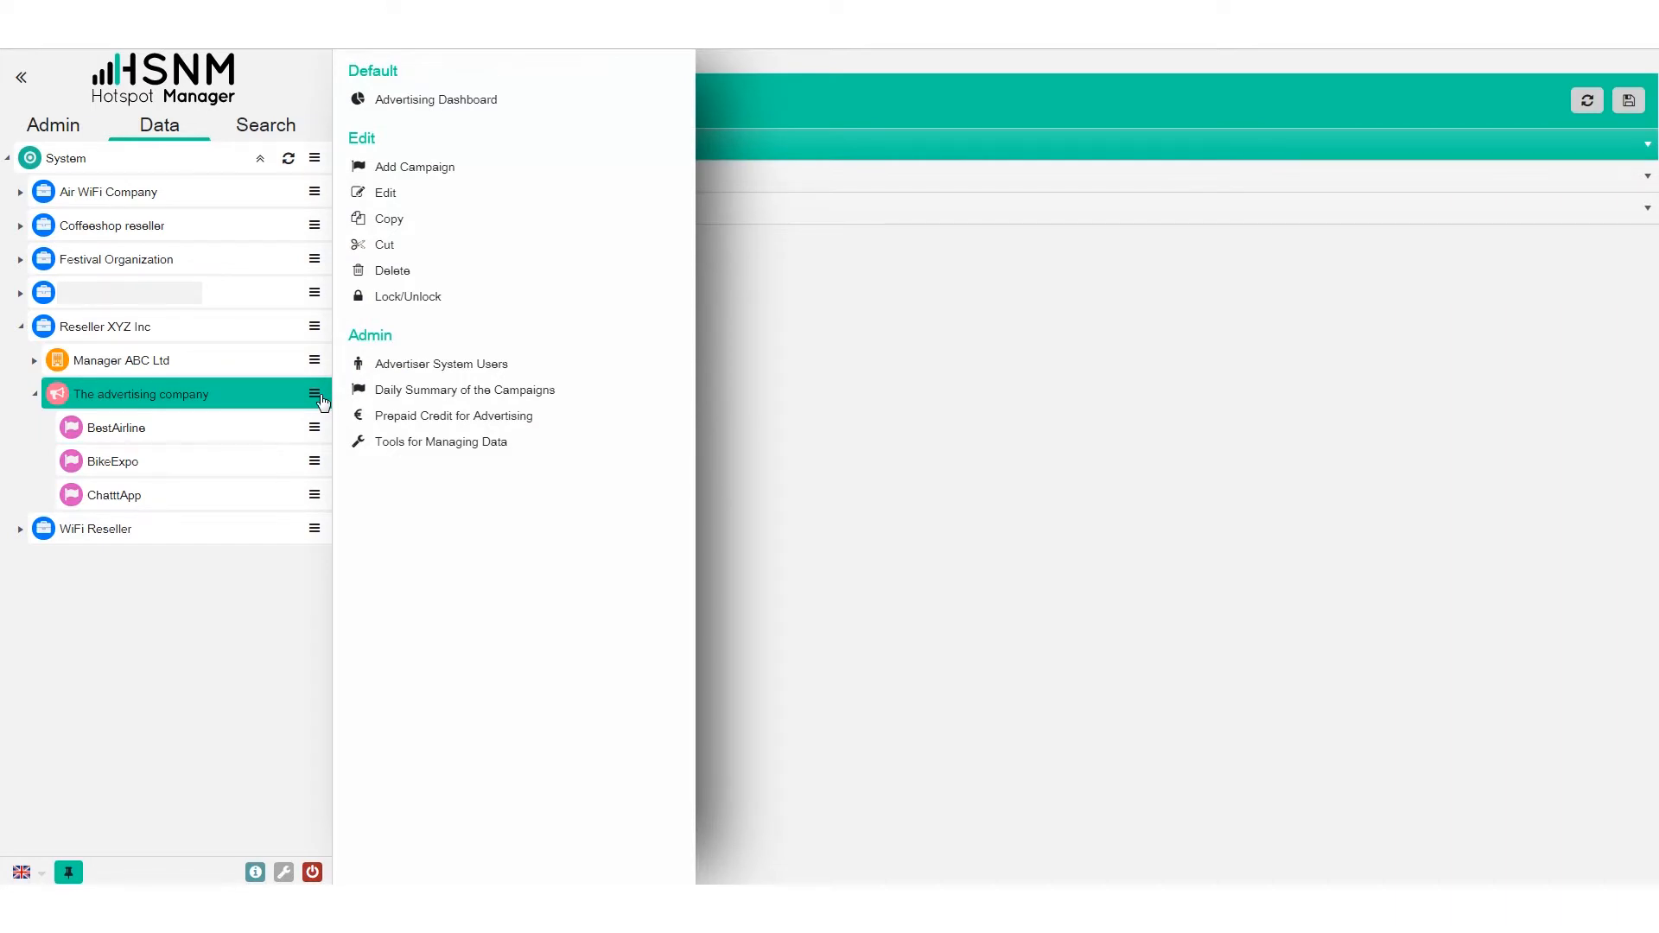
left_click(314, 427)
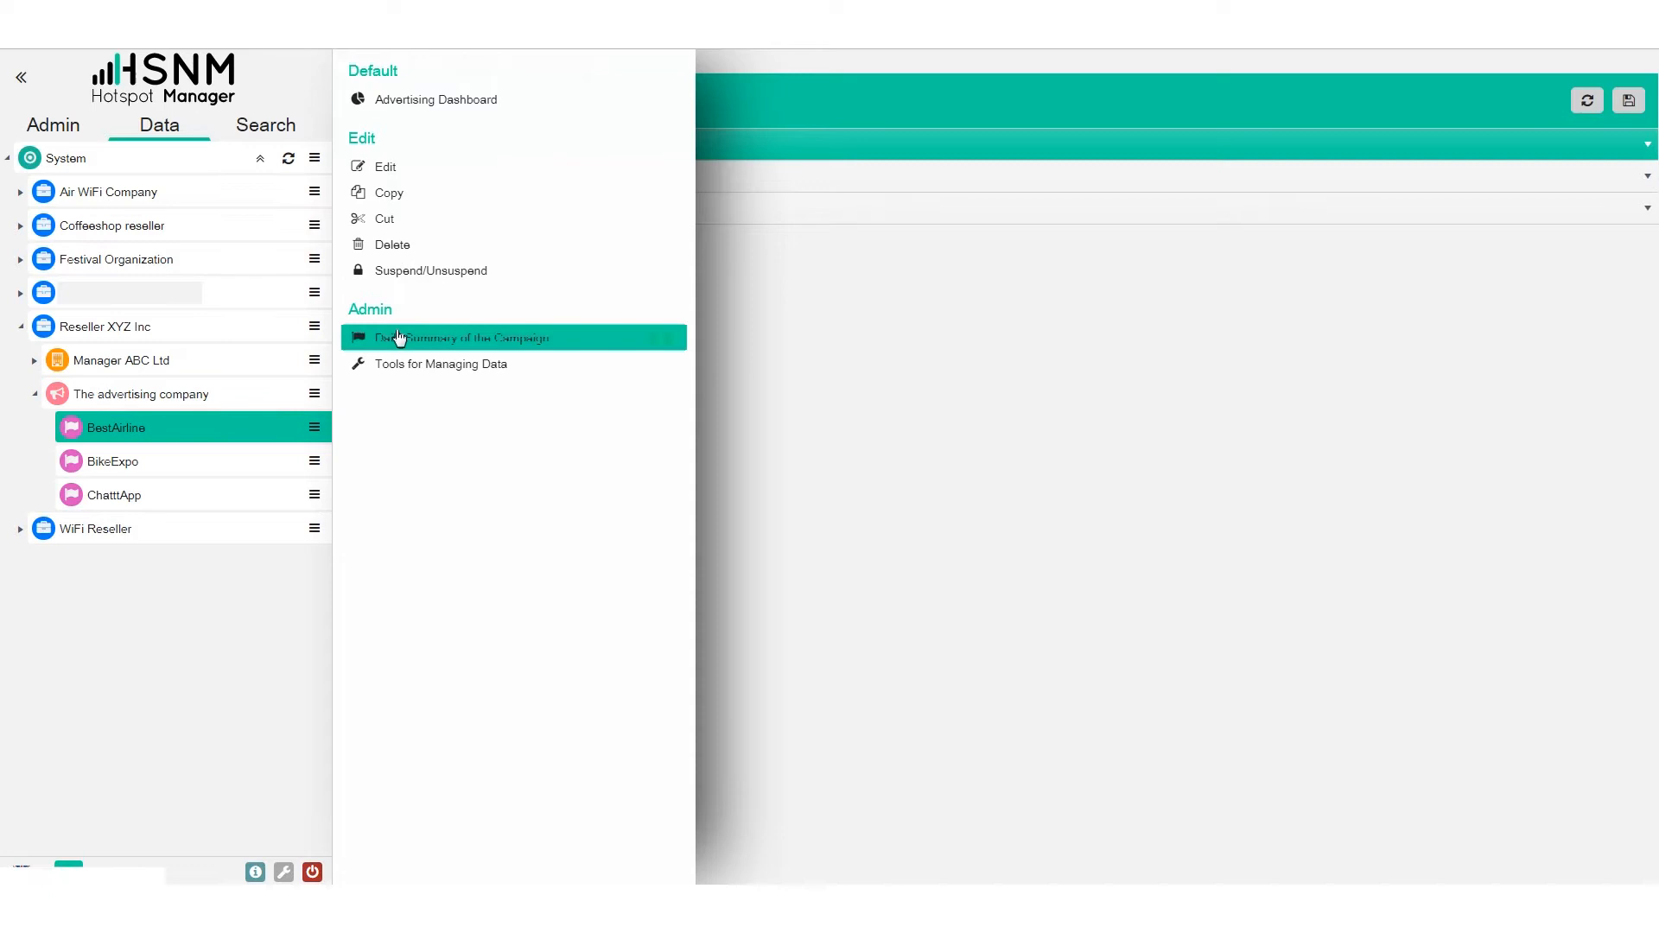
left_click(427, 168)
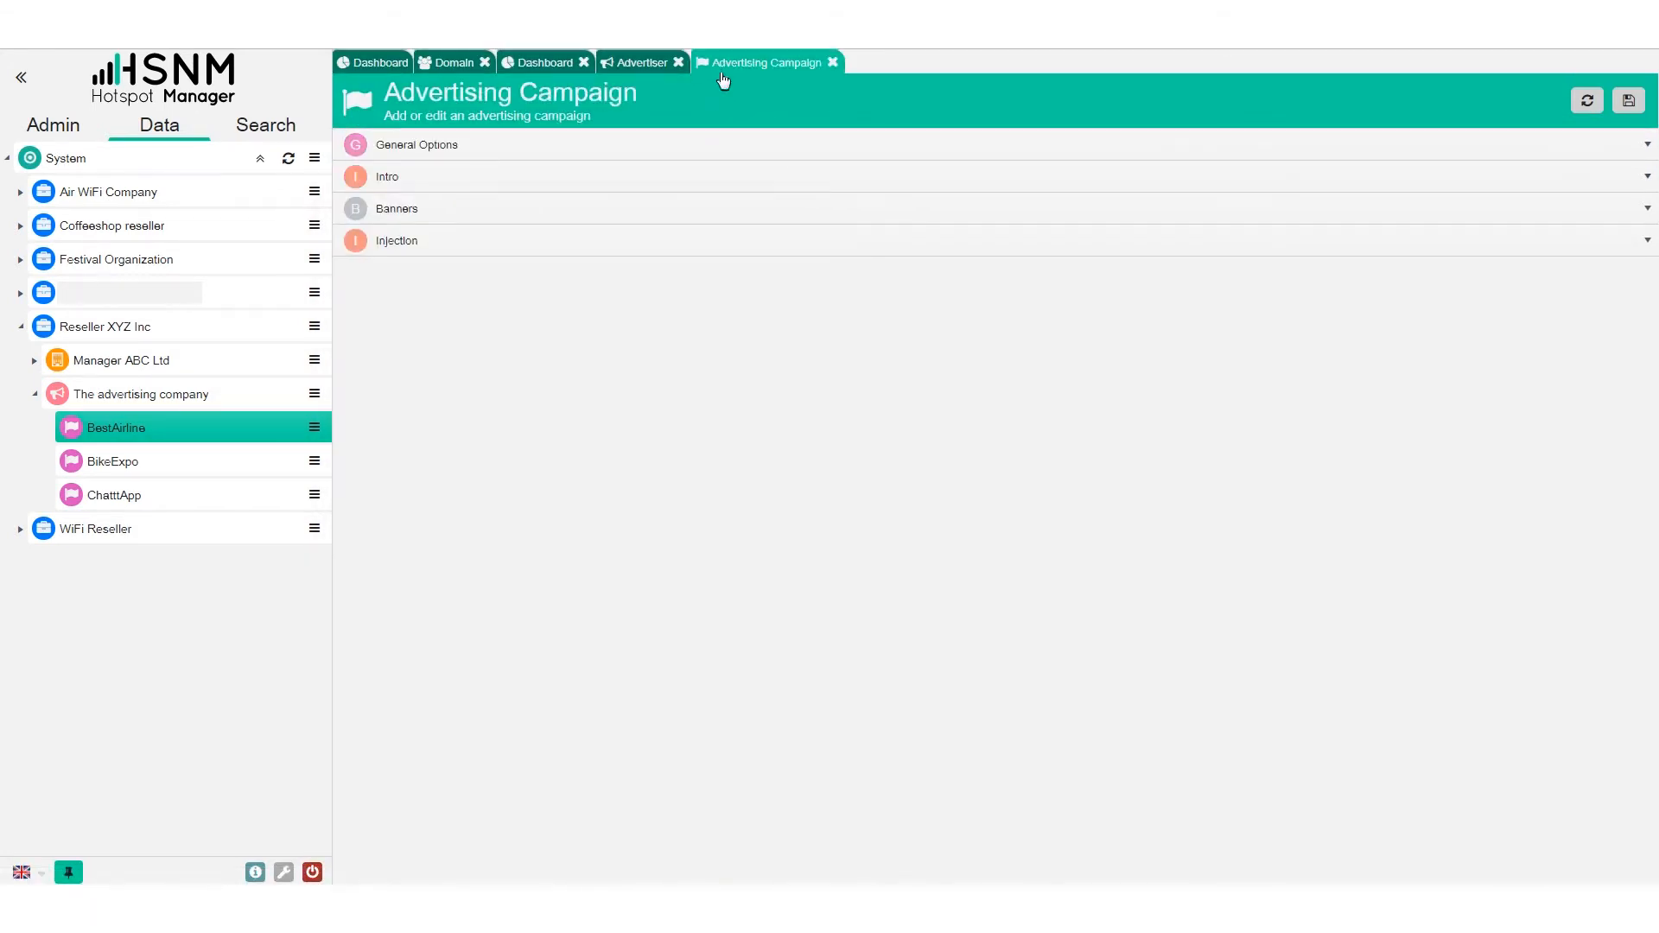
Review BestAirline's campaign definitions under General Options, including the description, start date and end date
left_click(501, 145)
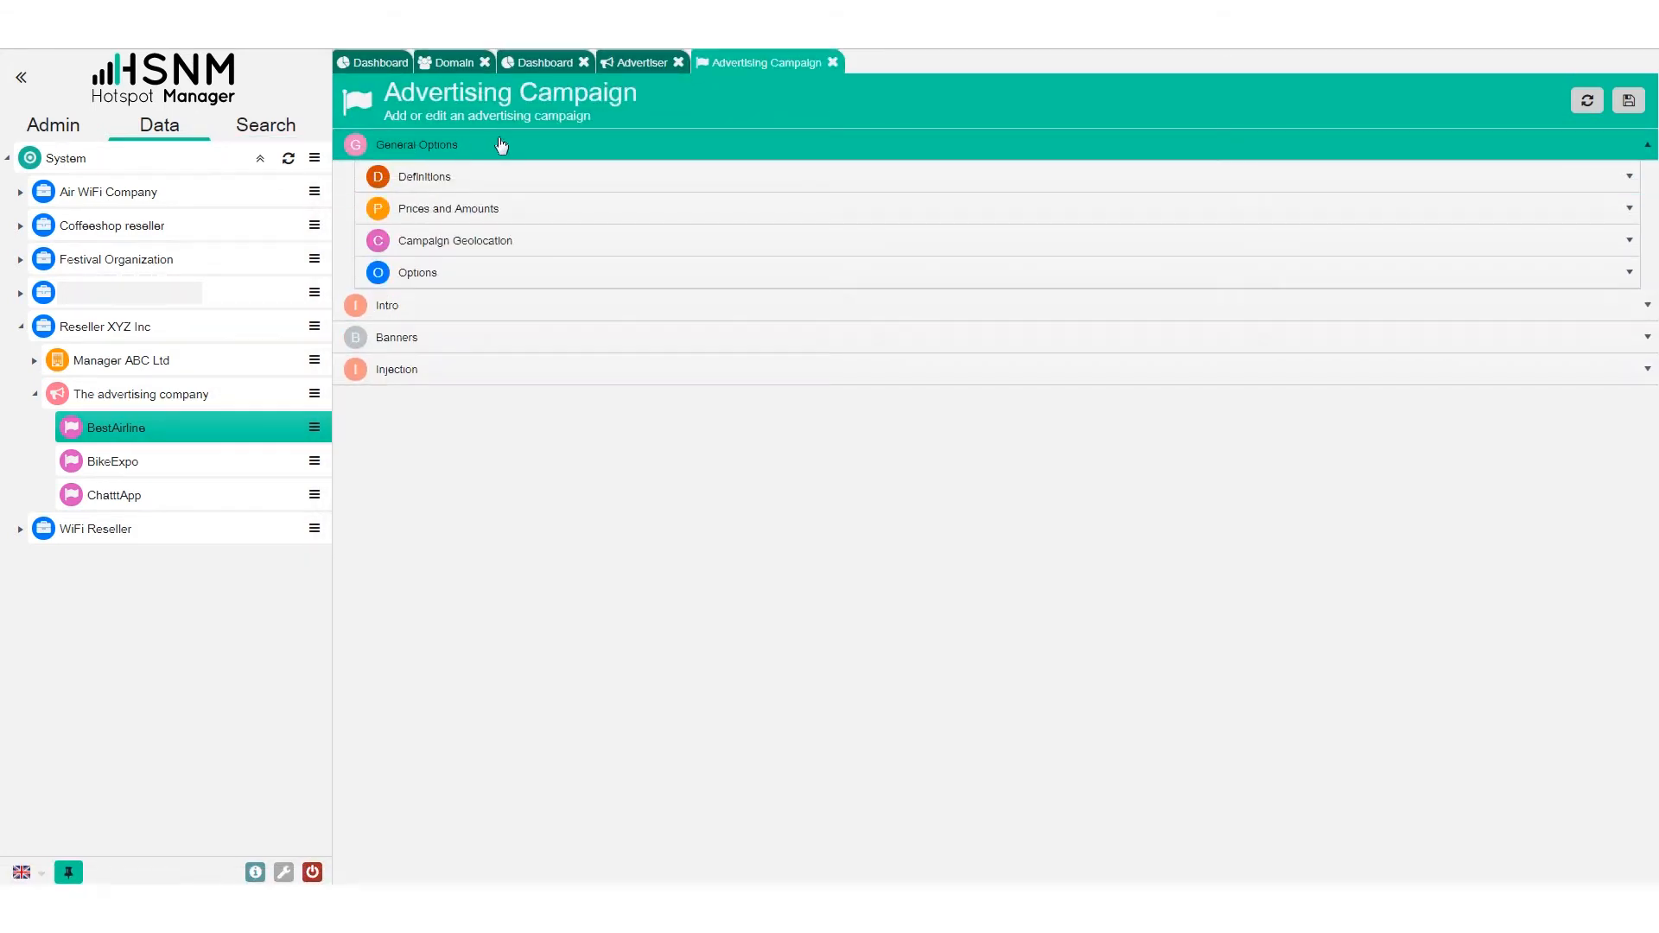
left_click(447, 178)
left_click(797, 229)
left_click(818, 329)
left_click(819, 354)
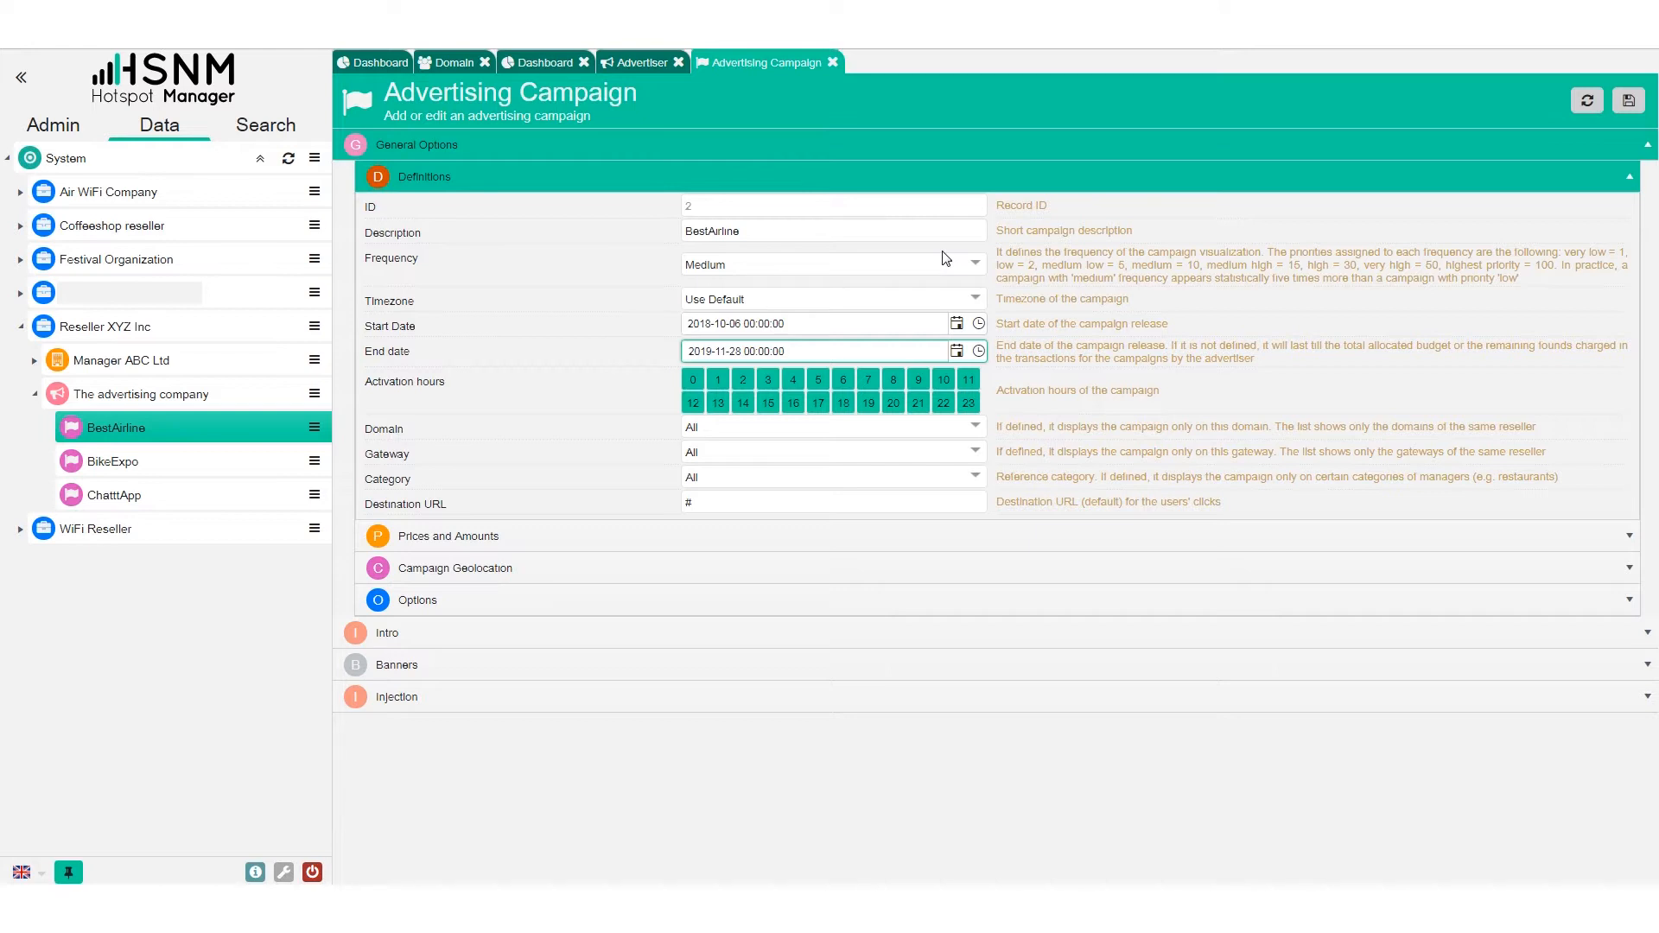
Examine BestAirline's Prices and Amounts, covering the total budget, daily budget, click cost and impression cost
left_click(430, 541)
left_click_drag(786, 244, 605, 244)
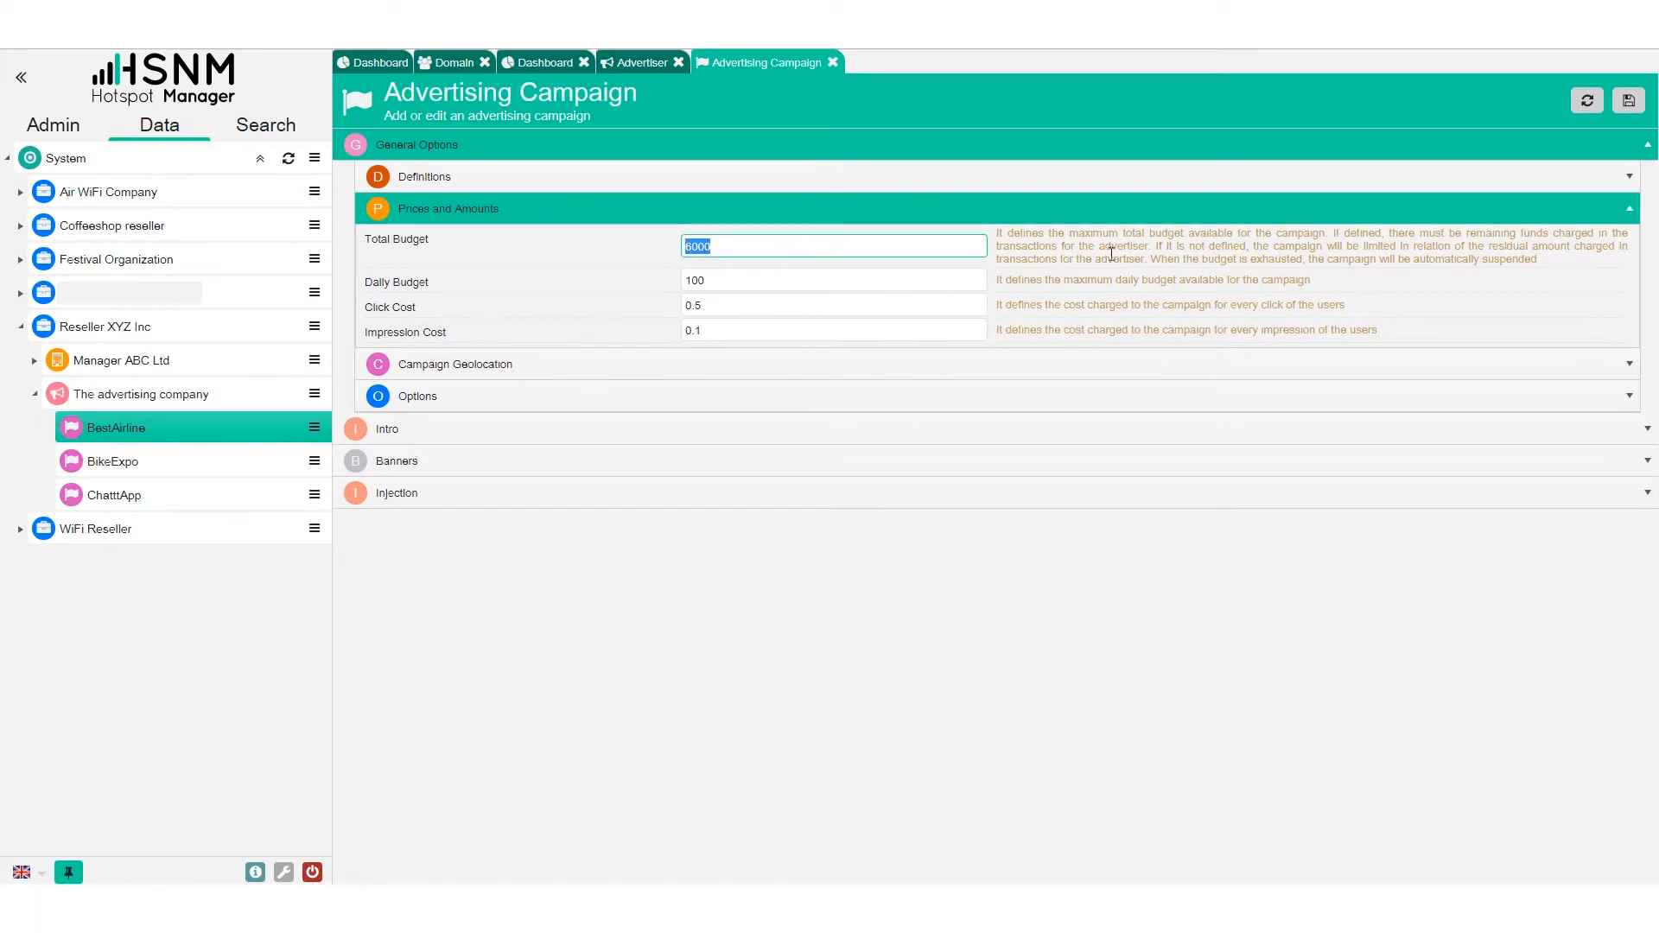
left_click(596, 291)
left_click(749, 313)
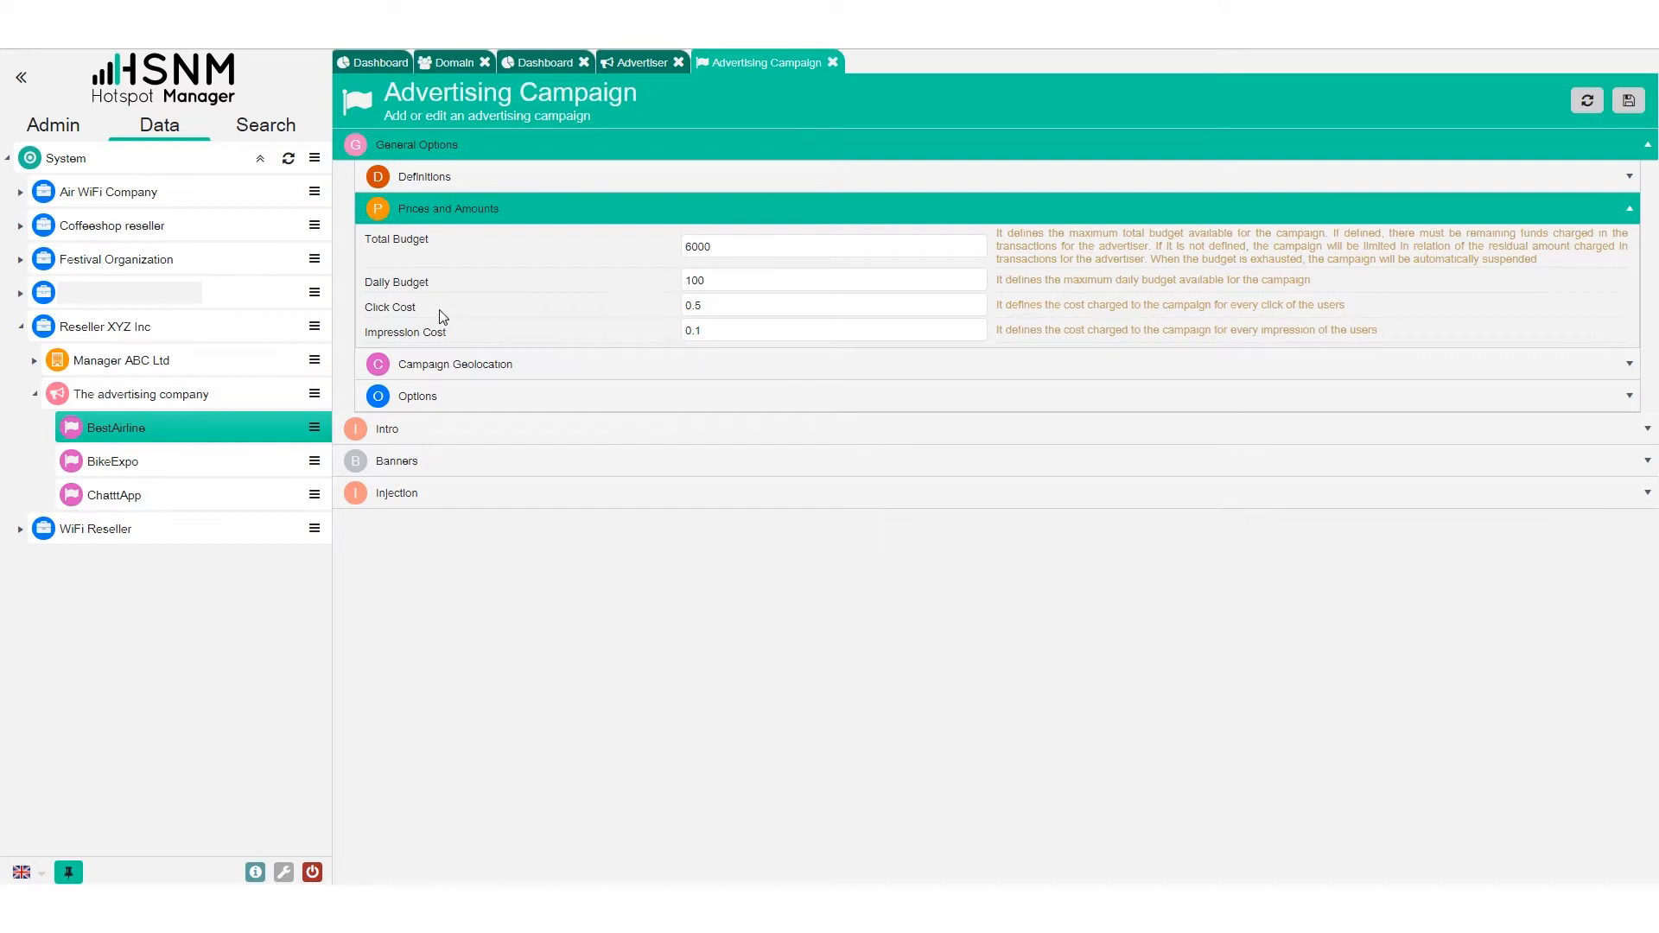
Set the maximum distance from the gateways to 5 in BestAirline's Campaign Geolocation settings
left_click(481, 364)
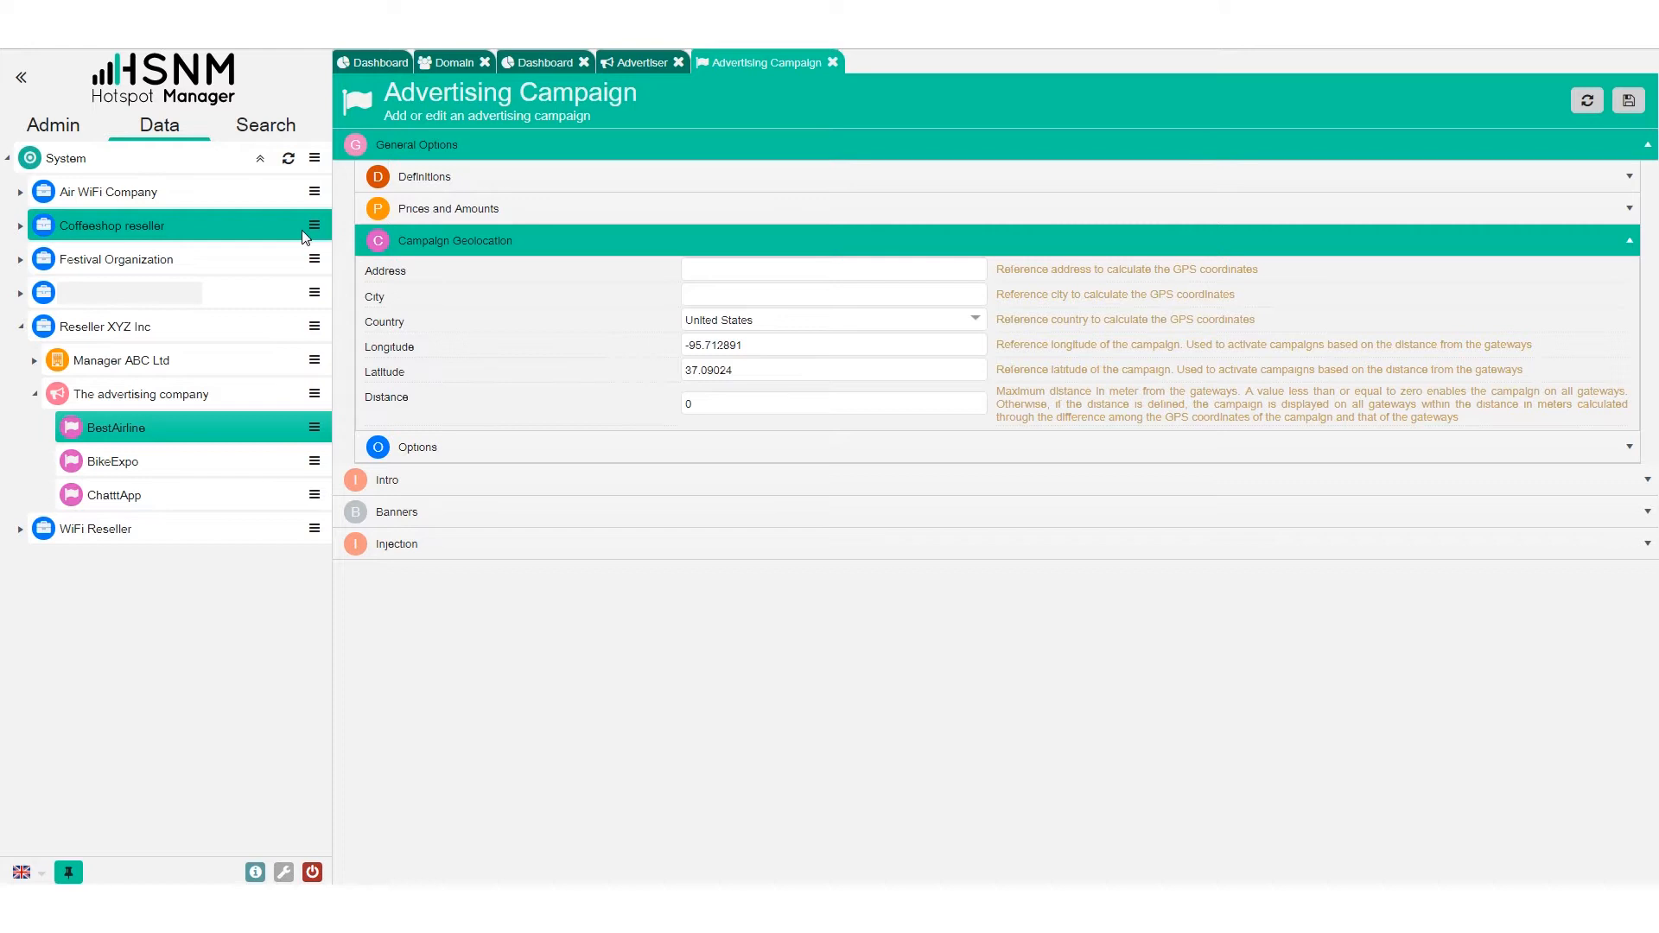
double_click(691, 403)
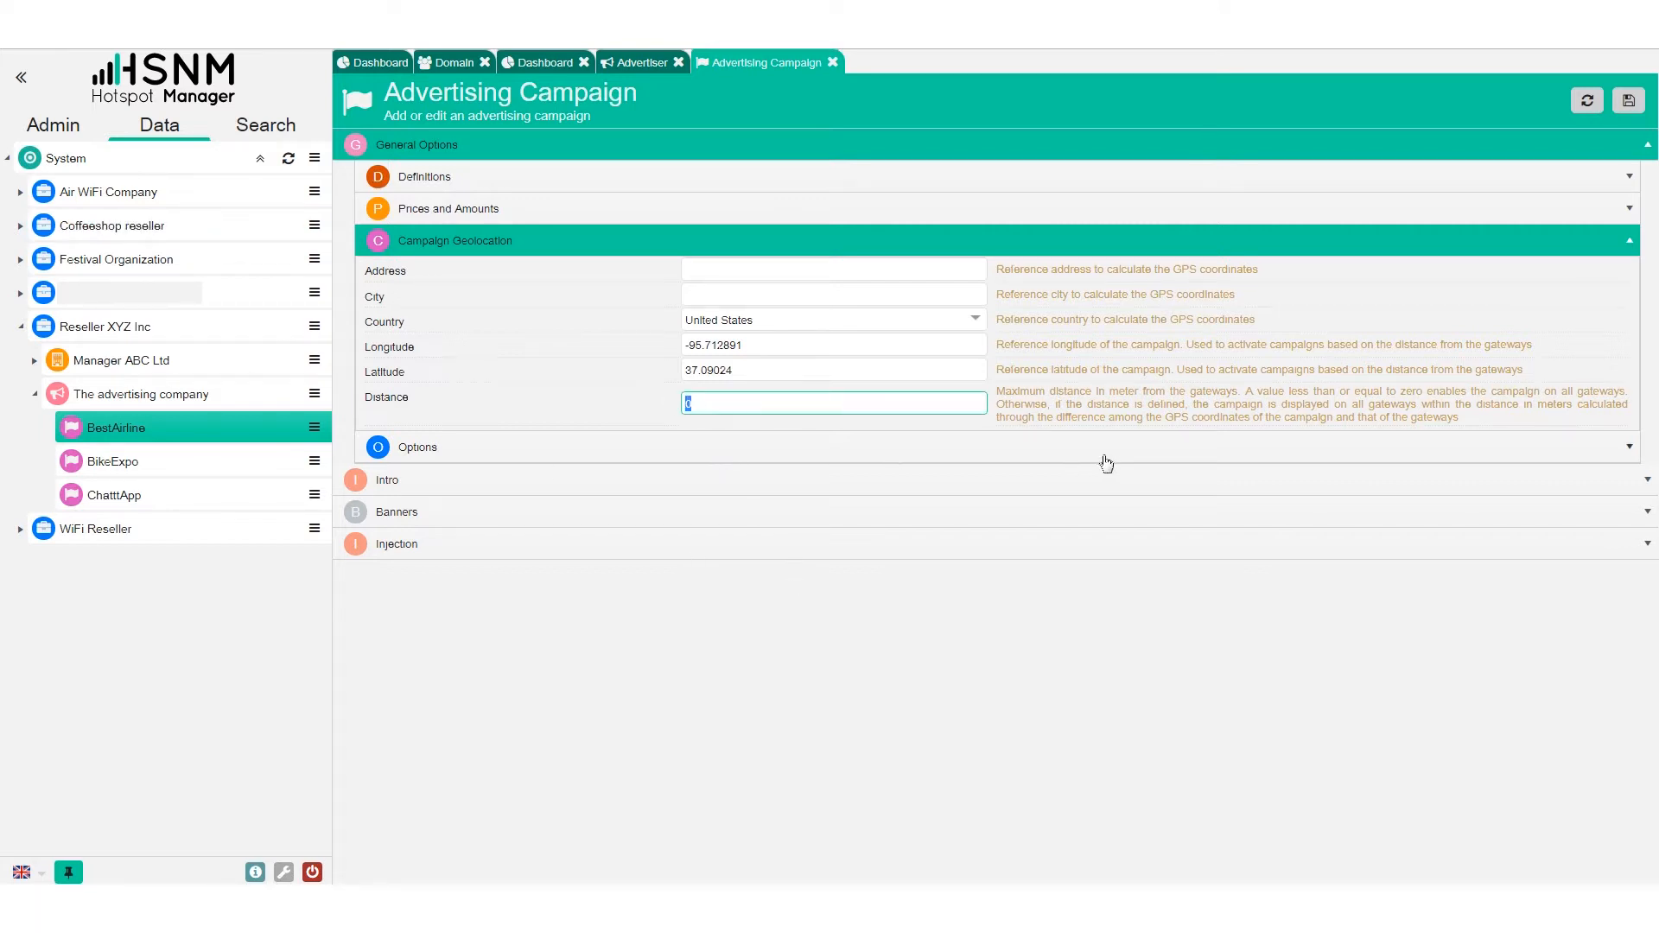
type("5")
left_click(1132, 328)
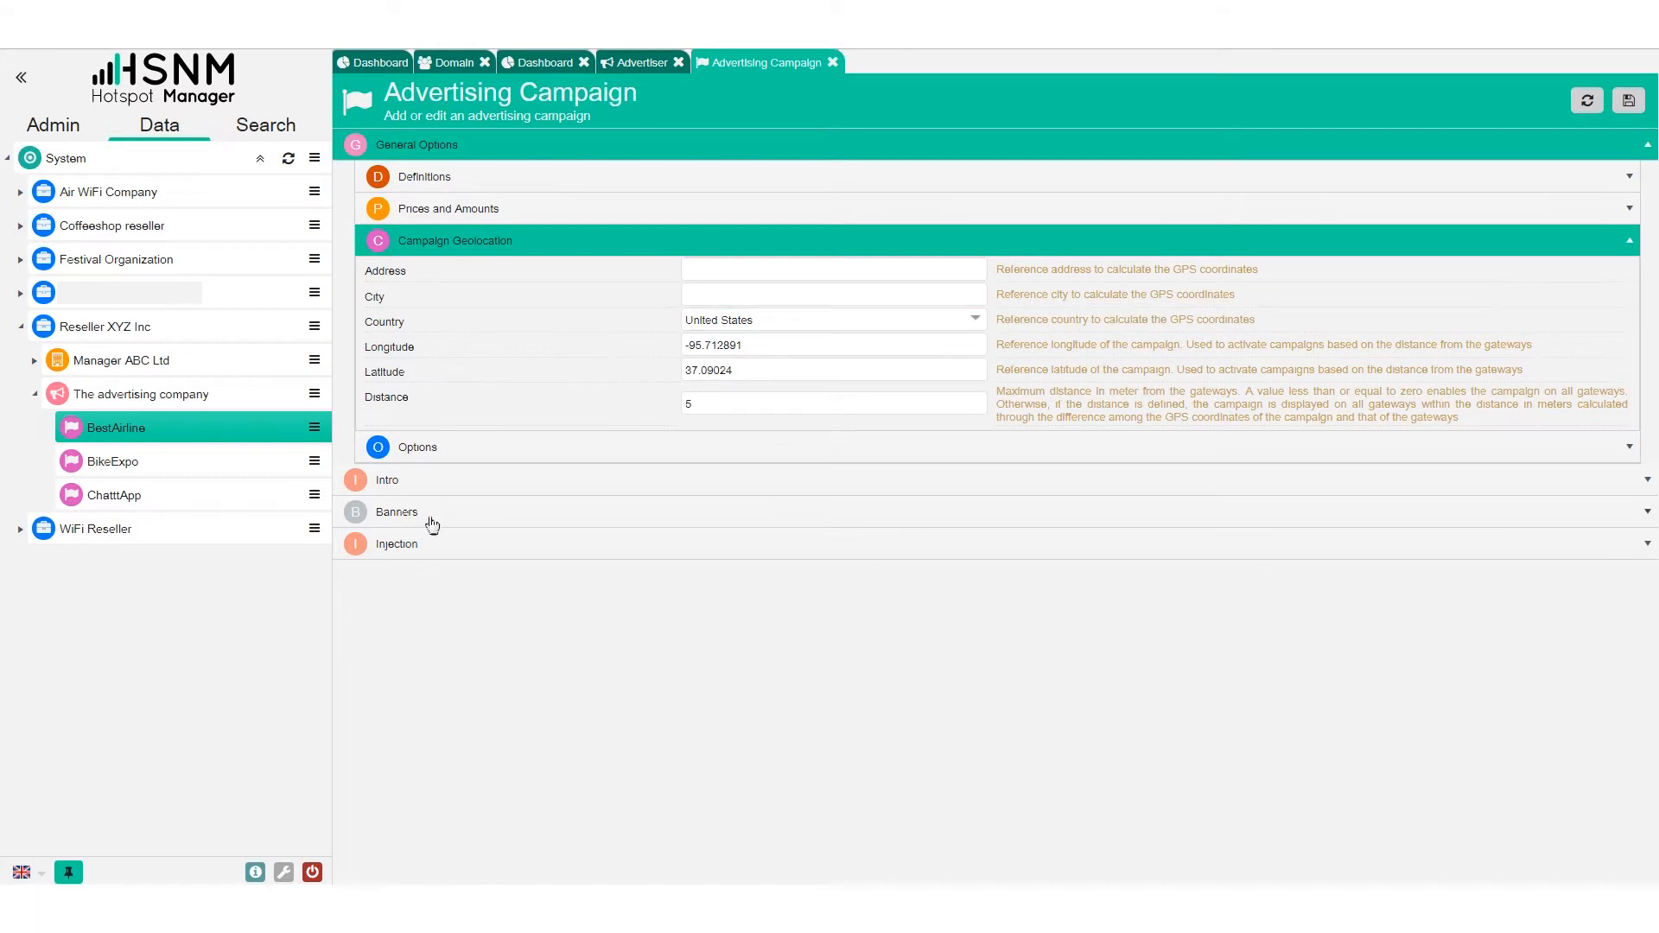
Review the address, city and country fields used to calculate BestAirline's GPS coordinates
left_click(756, 277)
left_click(734, 301)
left_click(704, 321)
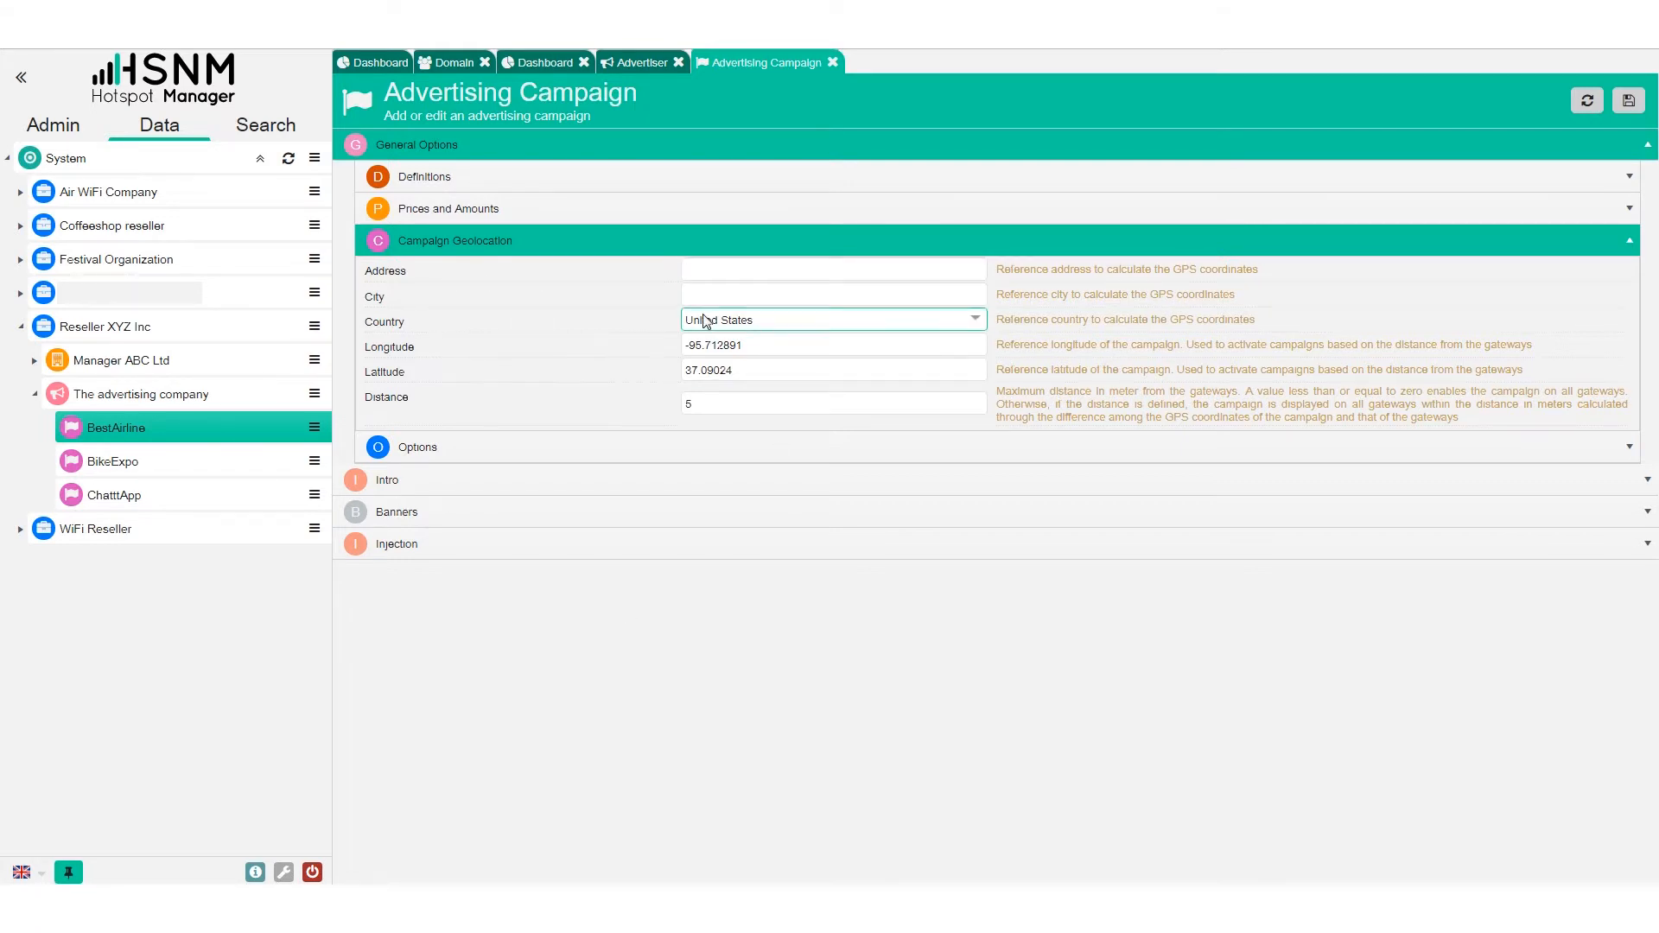
Review BestAirline's notes and suspend options and its Welcome Portal Intro settings
left_click(448, 455)
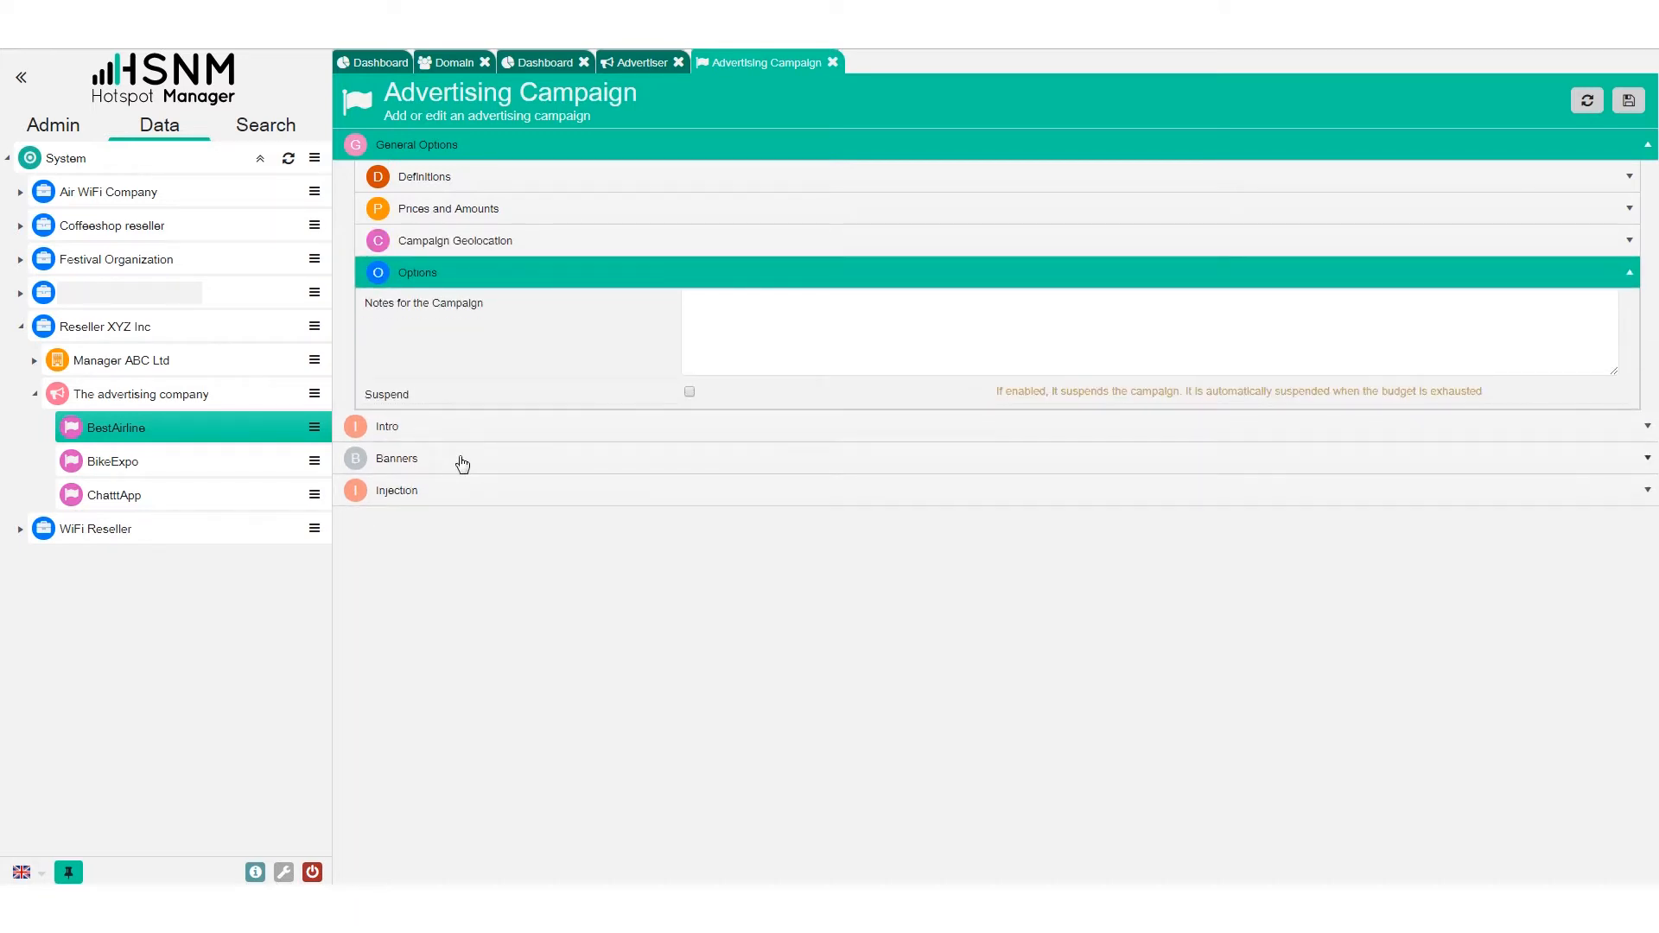
left_click(468, 434)
left_click(504, 205)
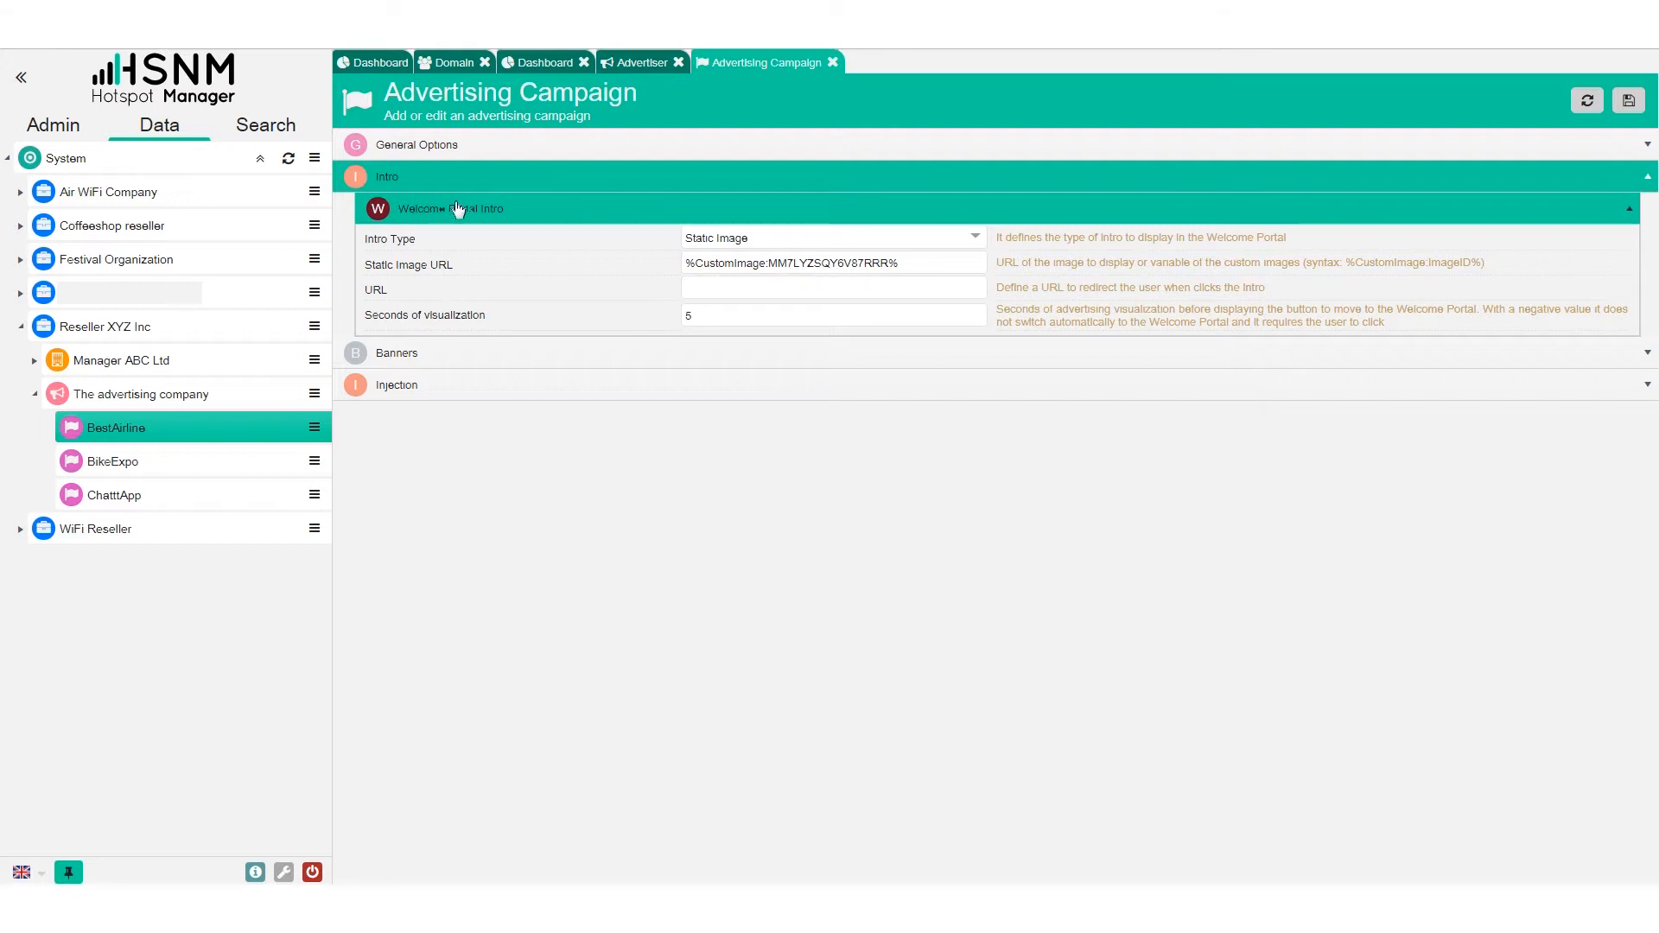
Examine BestAirline's banner settings, including the top, left side and right side banners
left_click(387, 348)
left_click(489, 251)
left_click(489, 311)
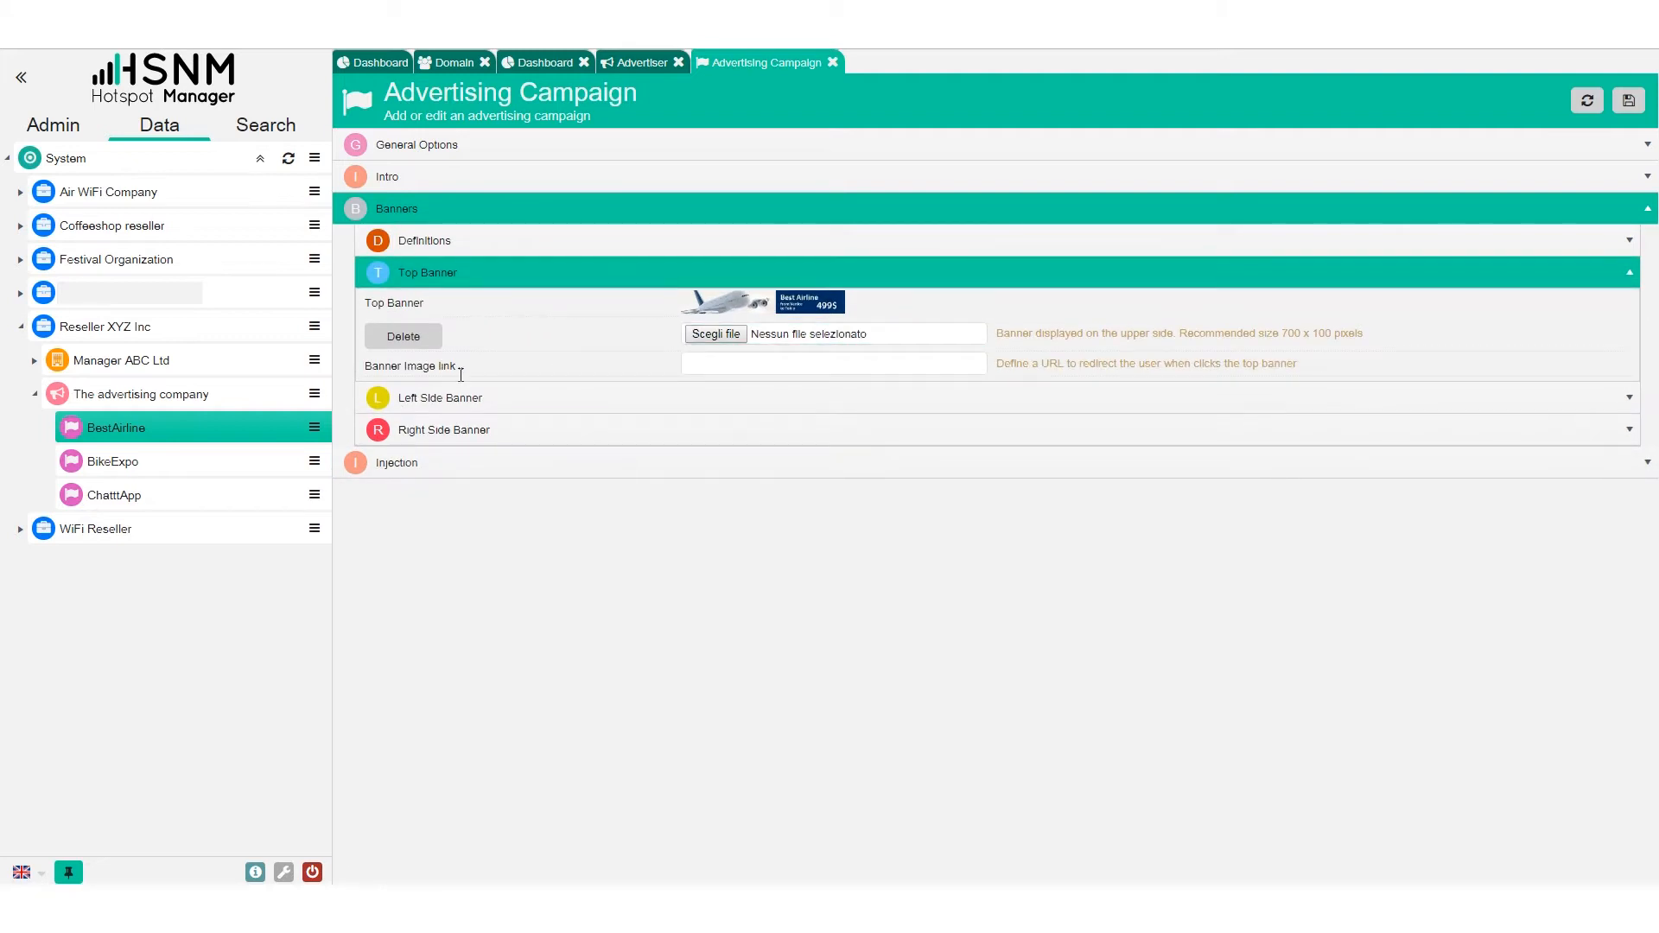
left_click(453, 398)
left_click(530, 670)
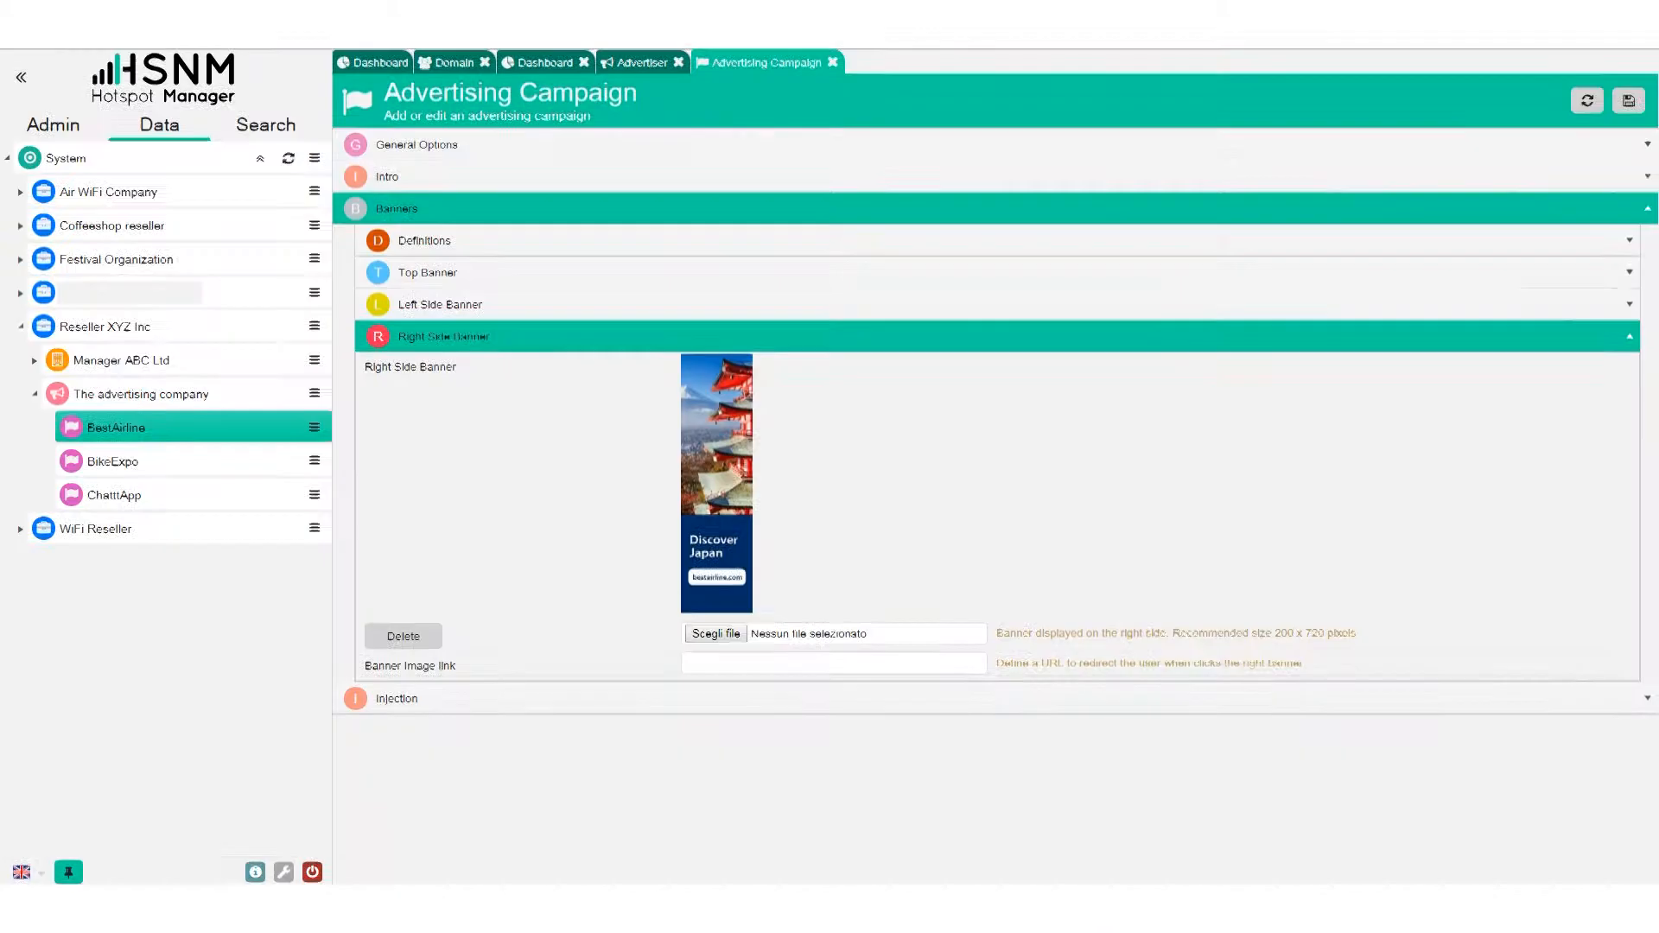
Open BestAirline's Advertising Dashboard and examine the clicks, impressions and CTR figures
left_click(314, 427)
left_click(467, 100)
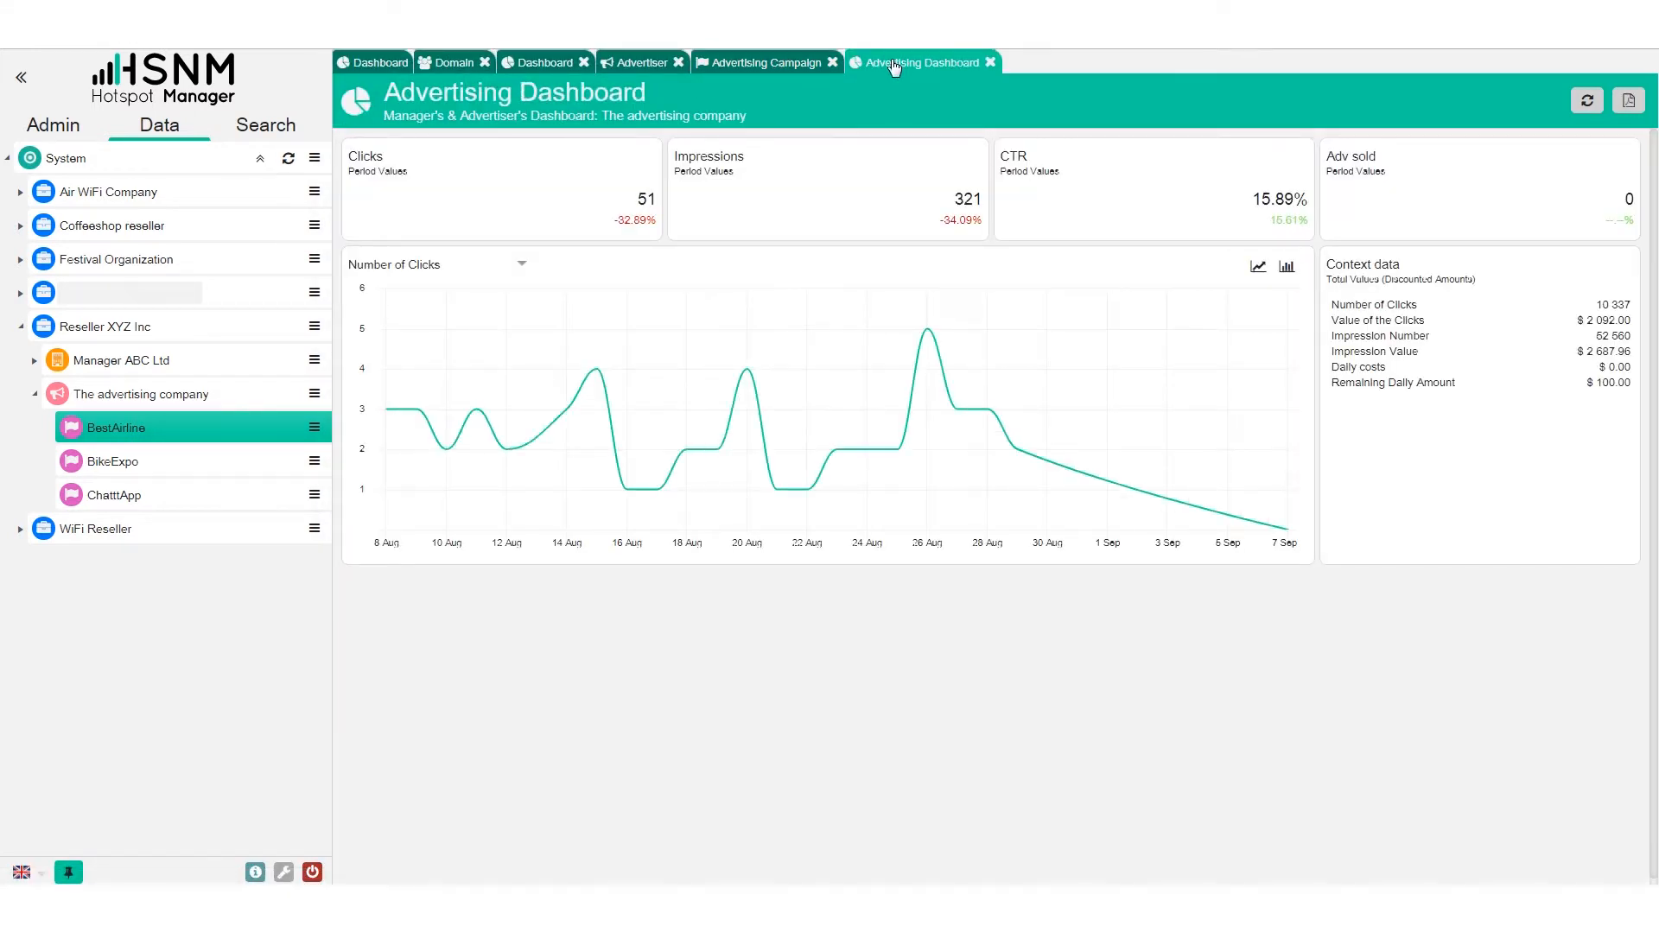
left_click(314, 427)
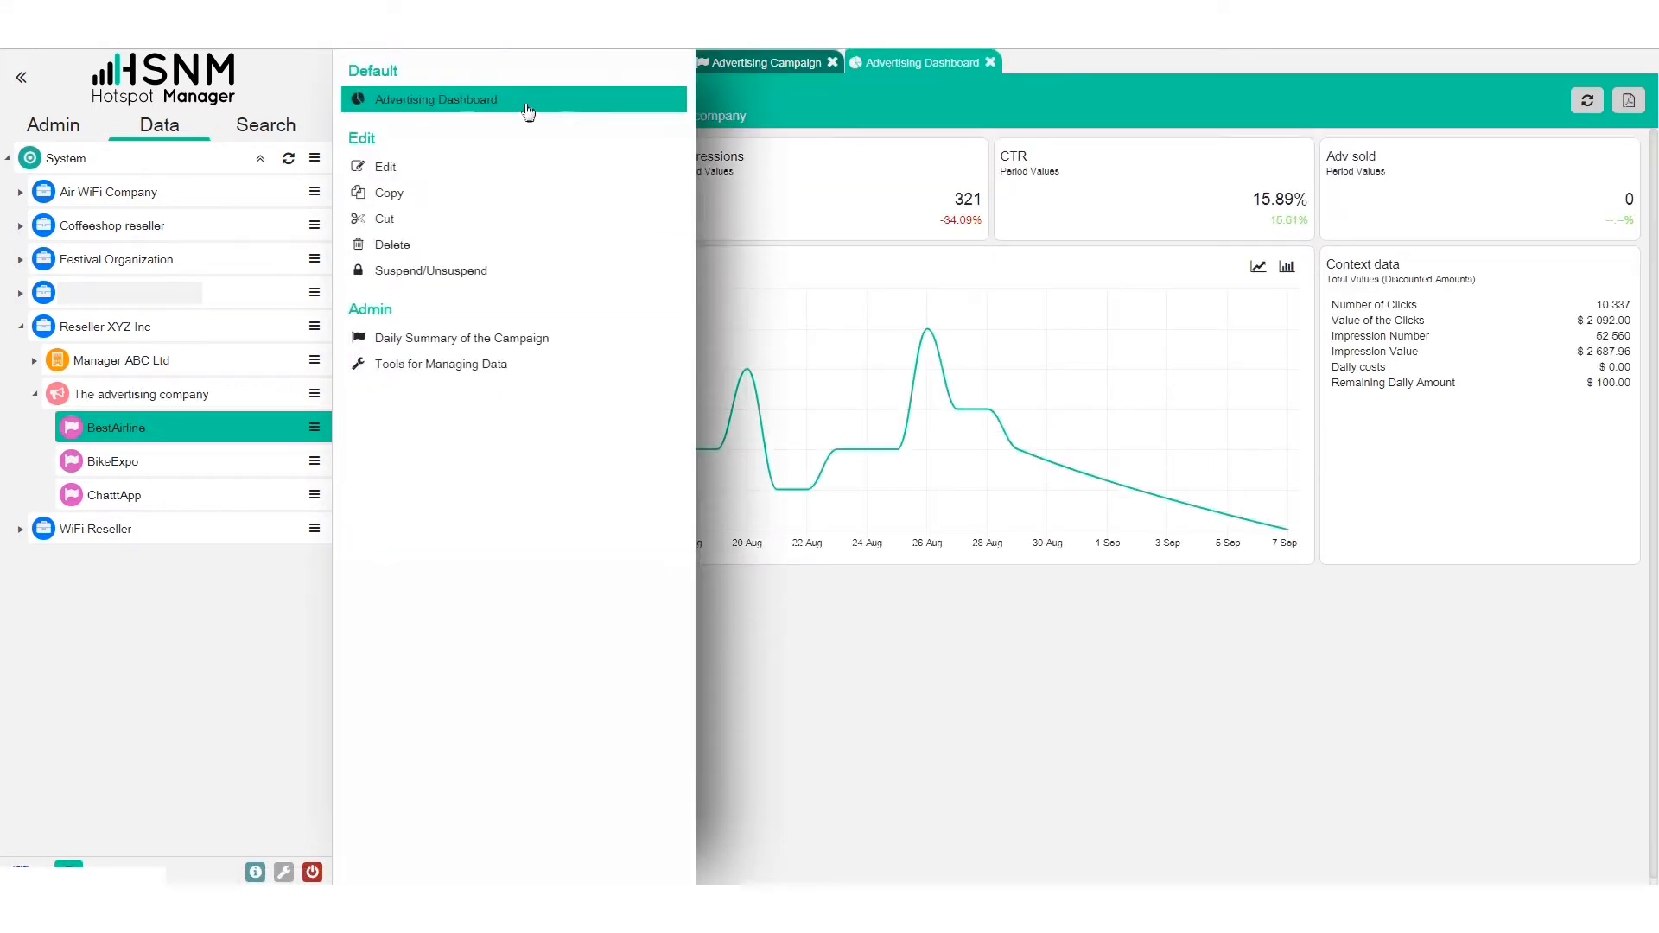
left_click(950, 79)
left_click_drag(602, 209, 666, 209)
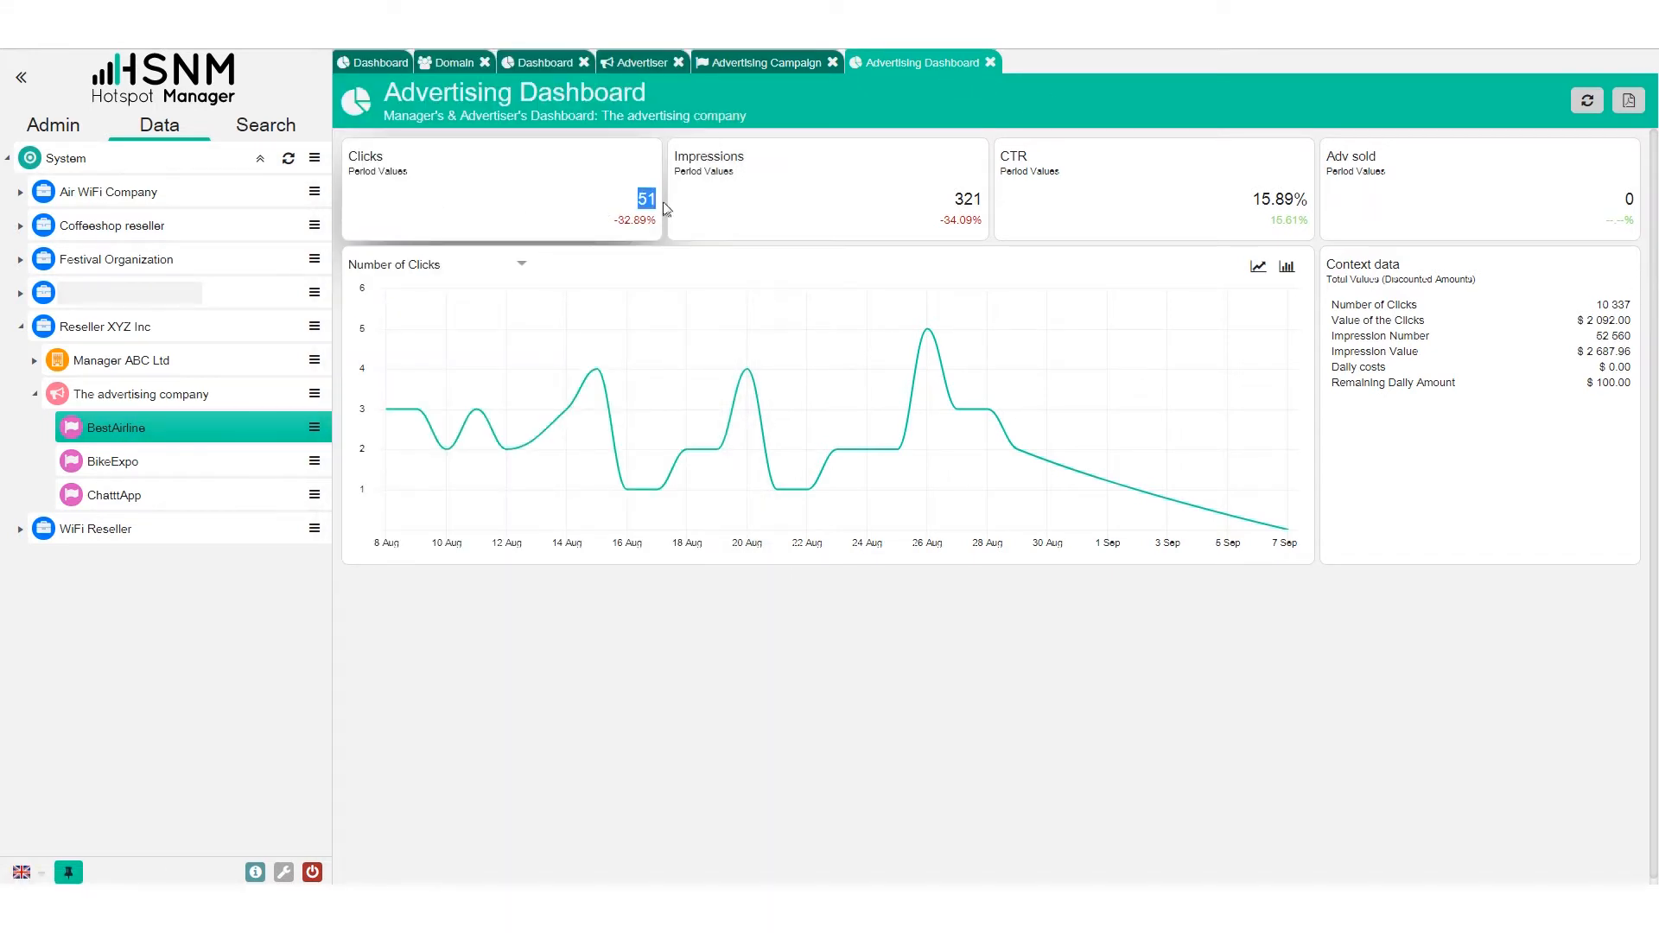
left_click_drag(932, 201, 1001, 204)
left_click(1316, 210)
Show the Number of Impressions in the dashboard chart, and switch it back to Number of Clicks
left_click(437, 263)
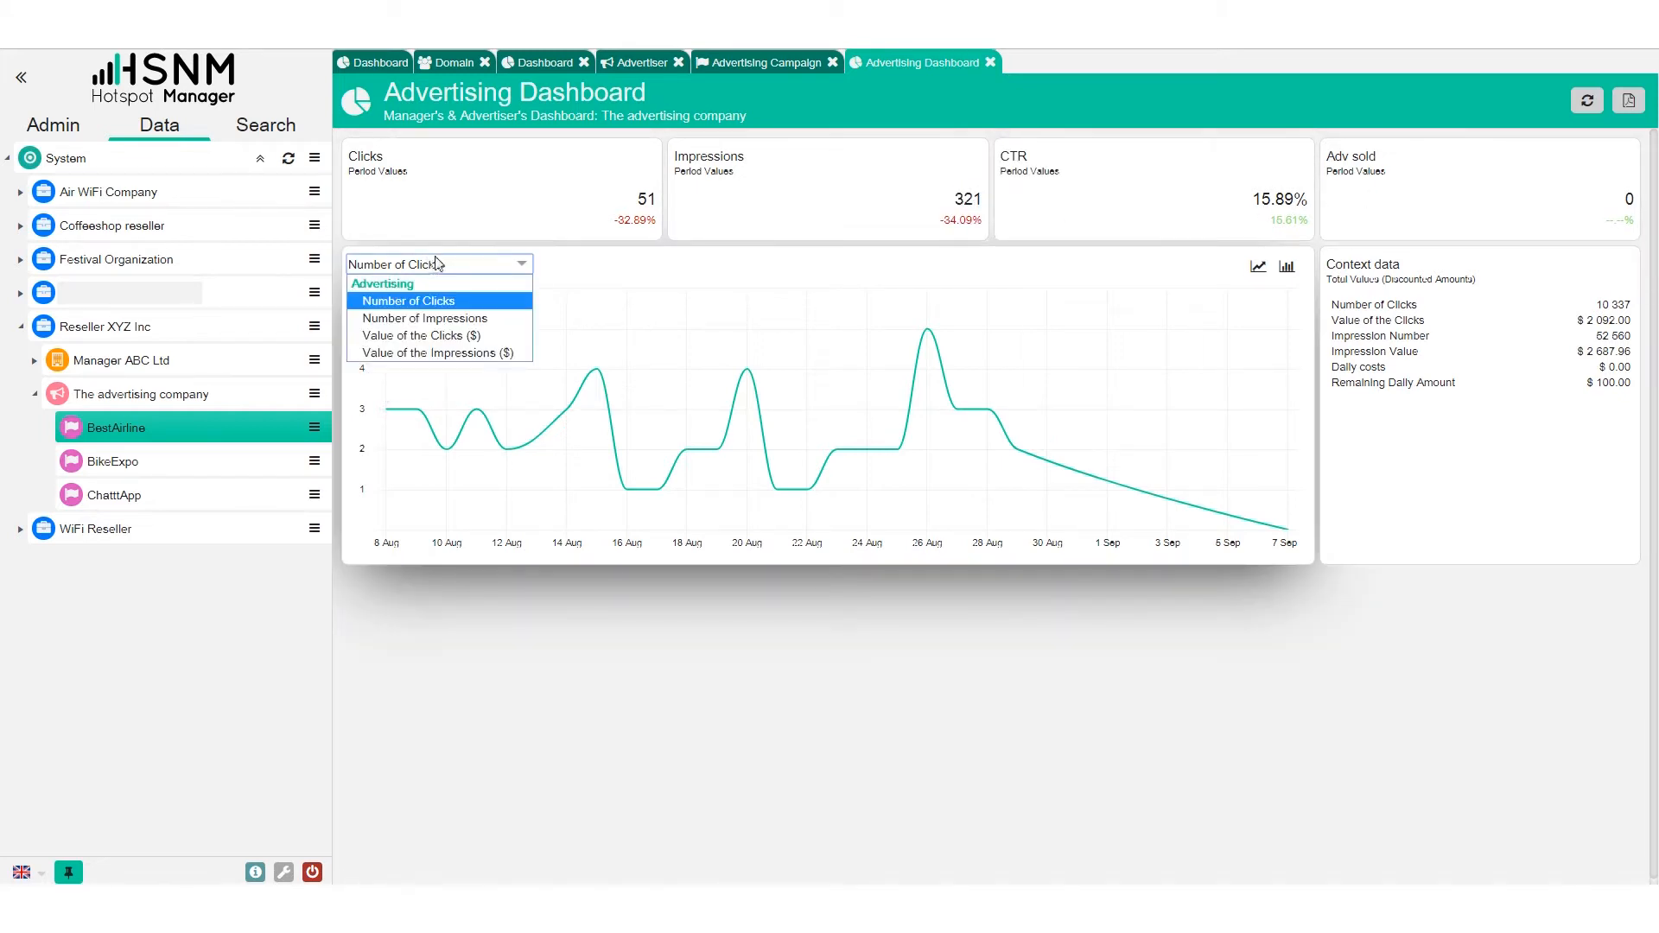
left_click(445, 318)
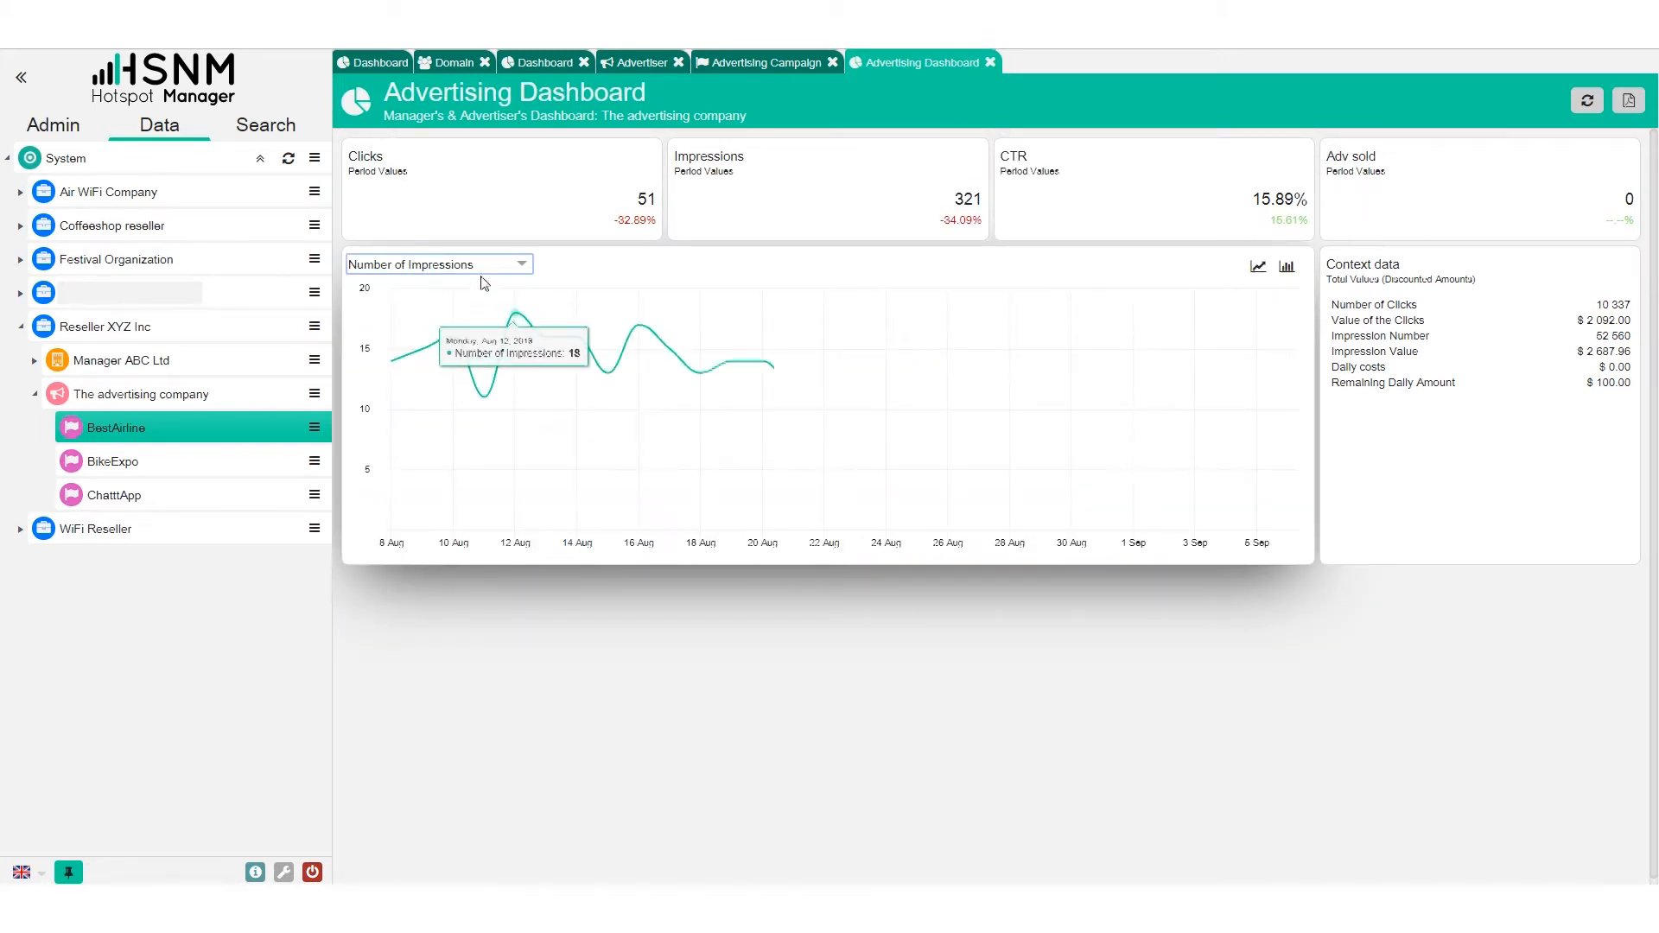
left_click(437, 263)
left_click(406, 303)
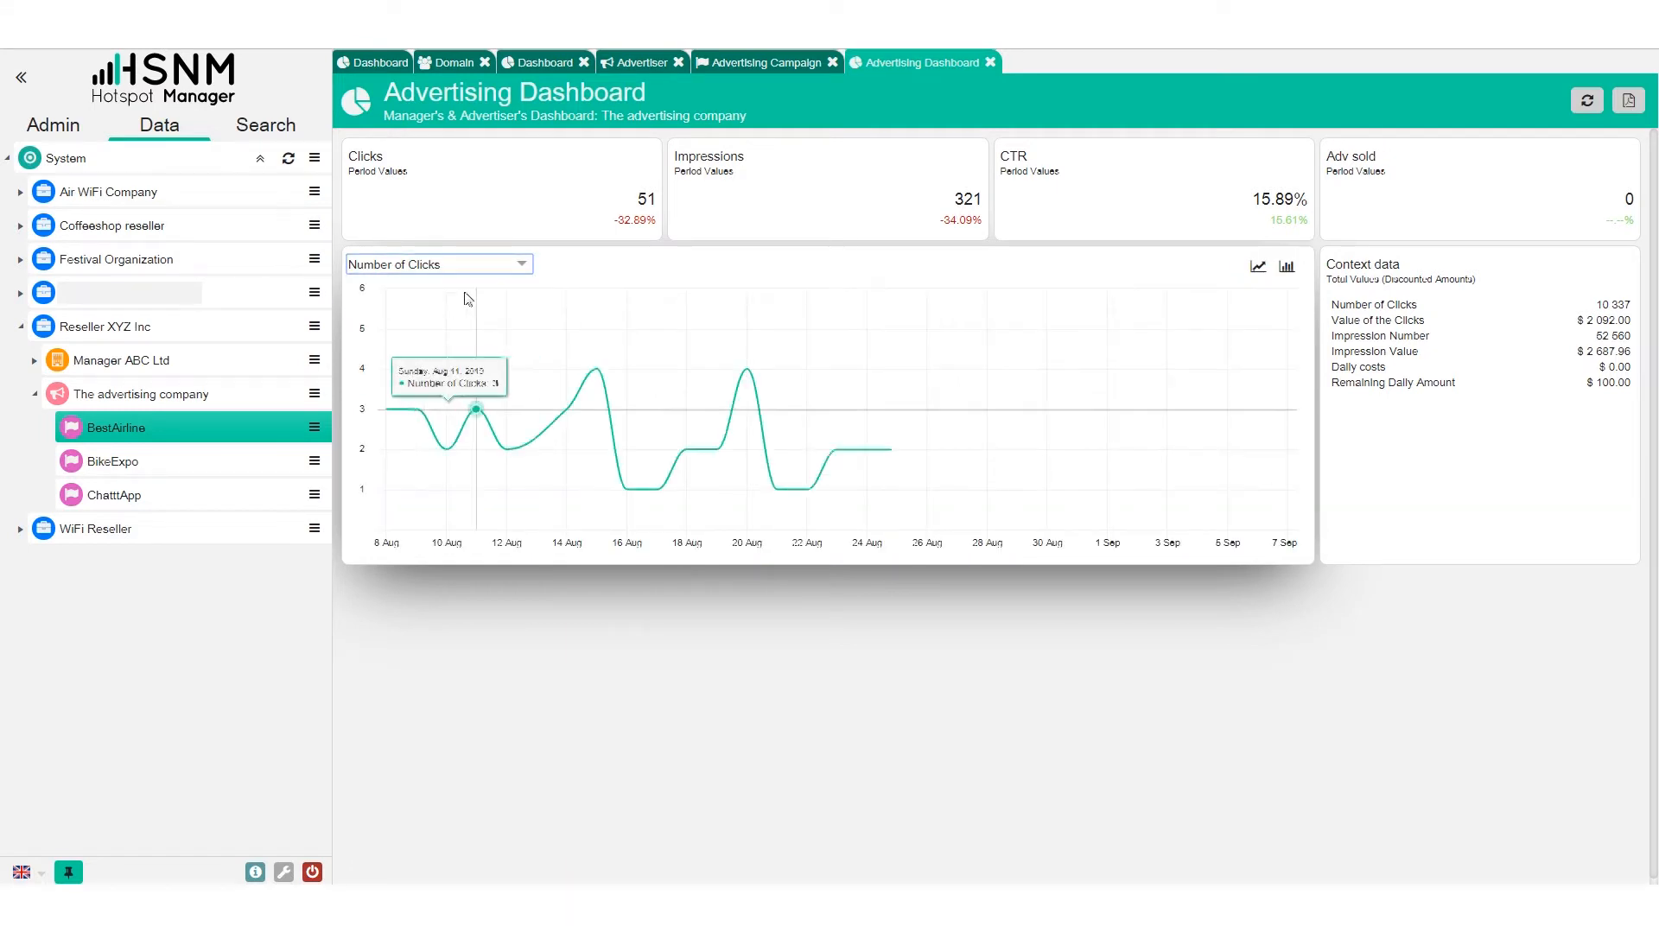
Open the Daily Summary of the Campaign for BestAirline, look through its rows and close it
left_click(314, 427)
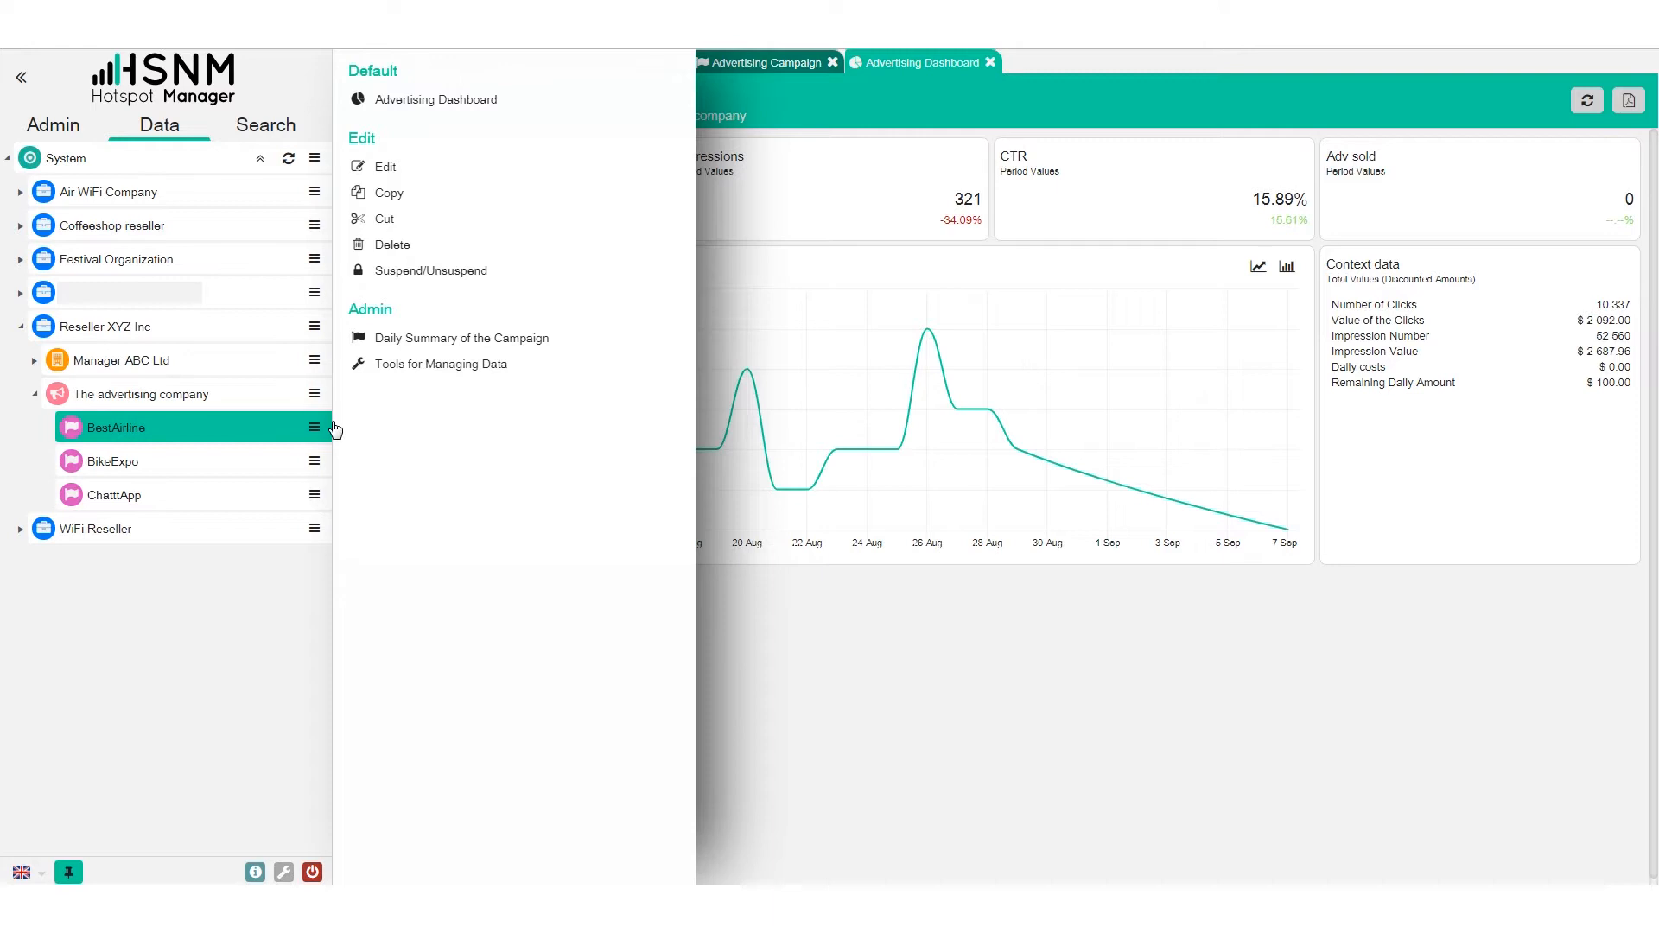
left_click(458, 340)
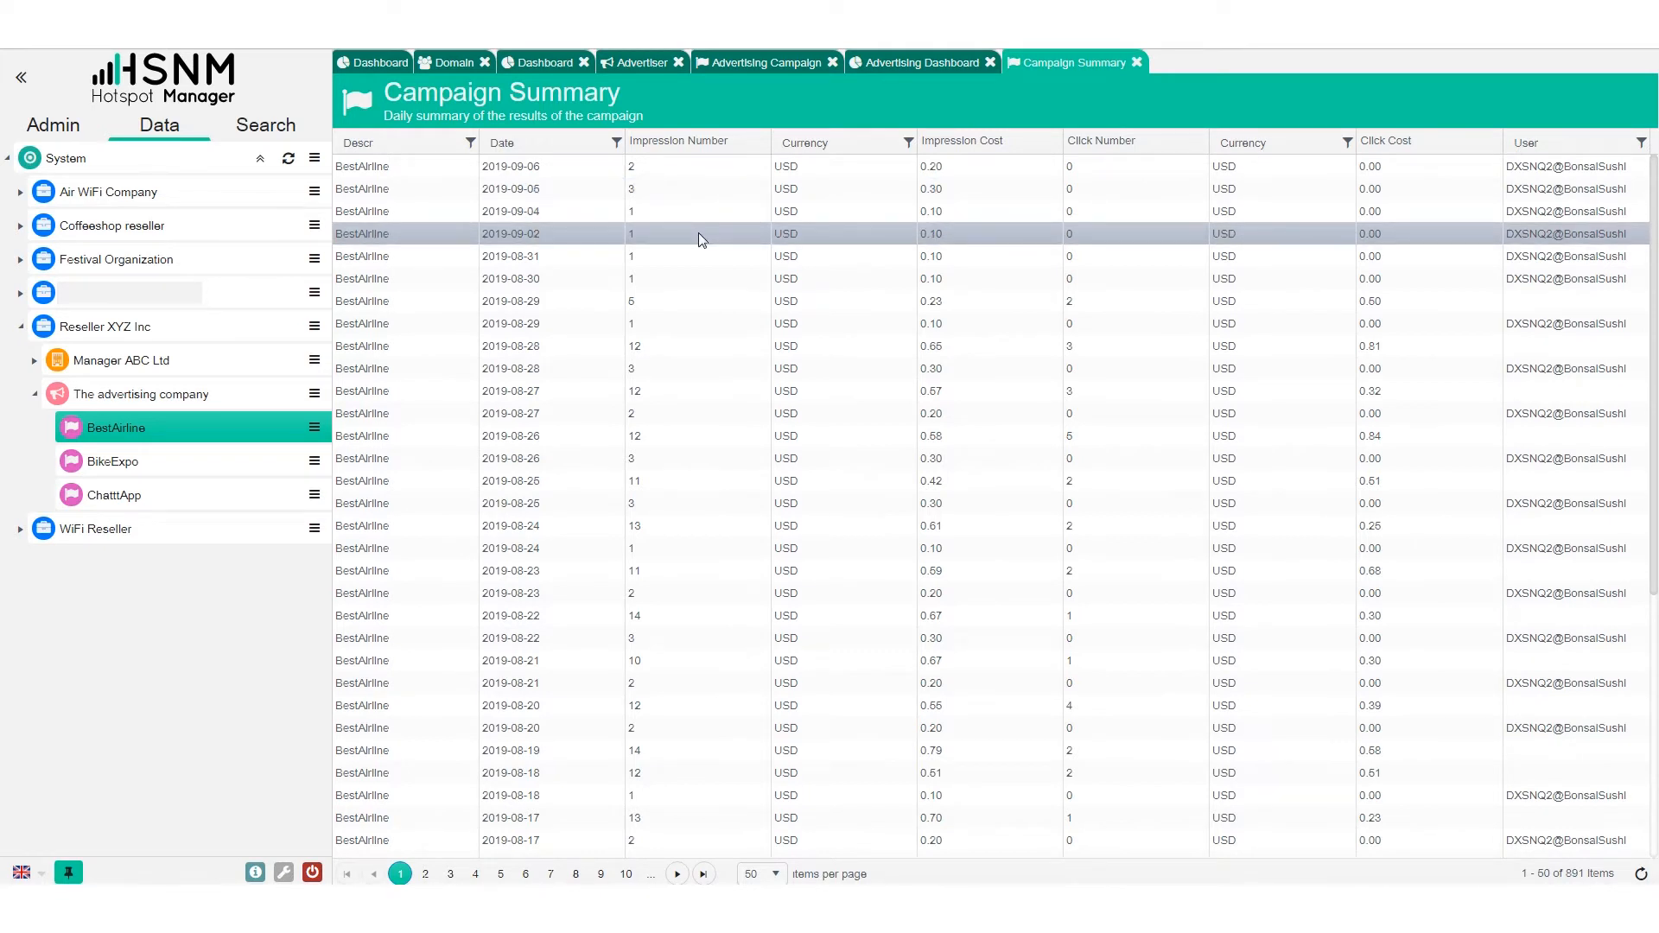
scroll(698, 245, "down", 5)
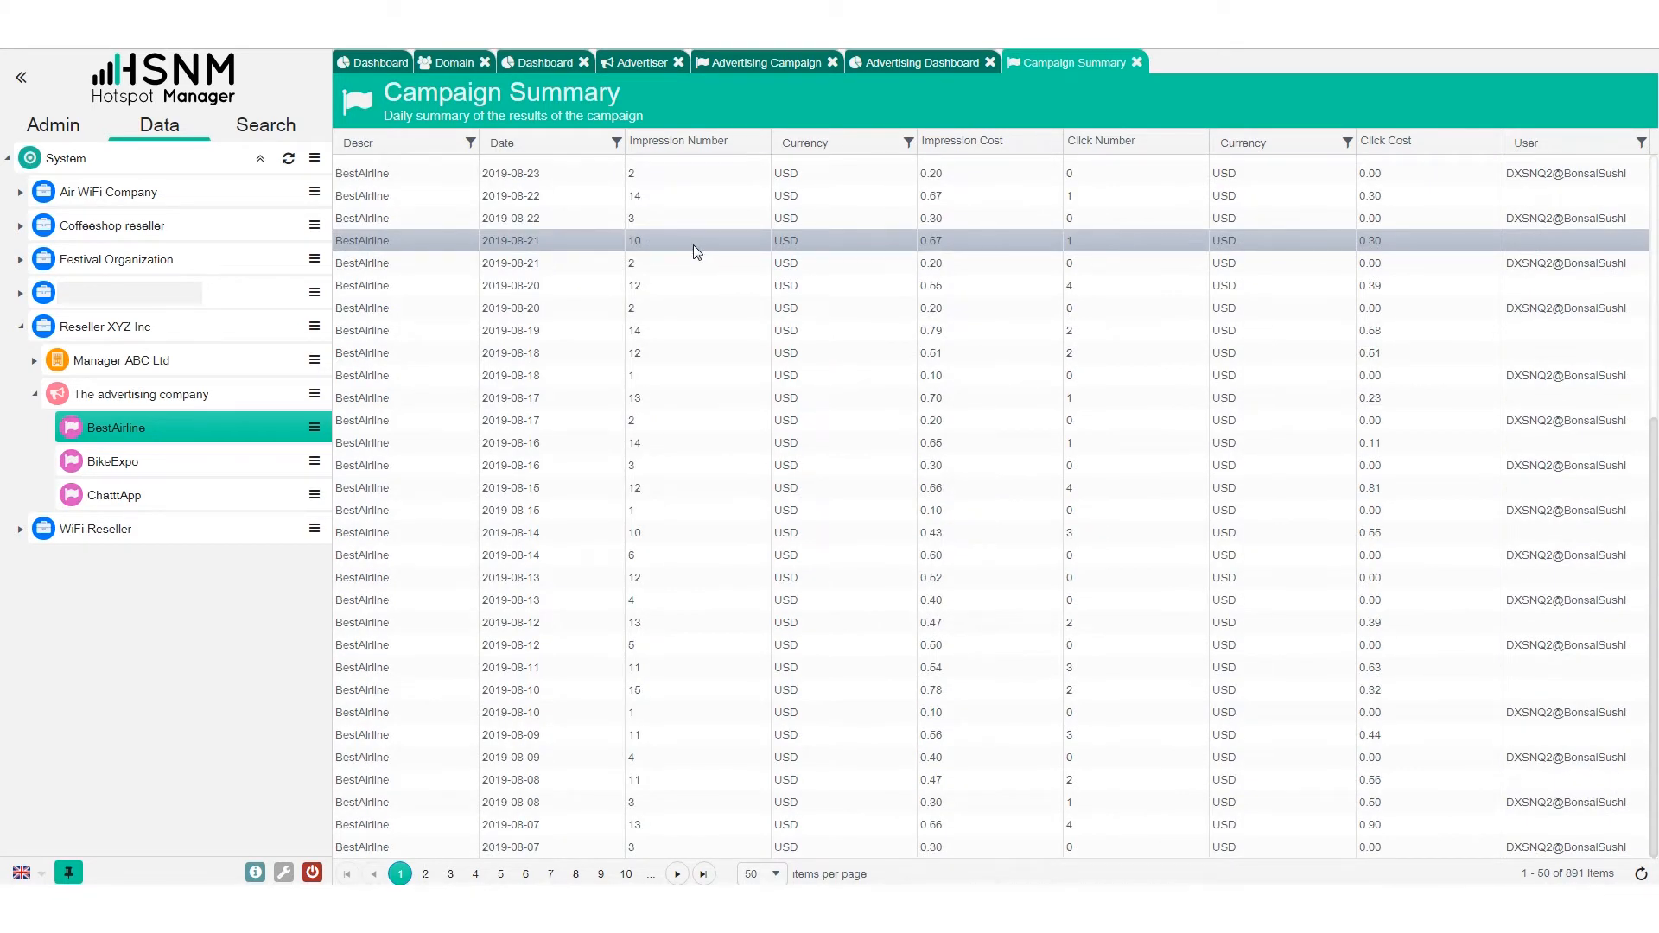
scroll(693, 245, "up", 5)
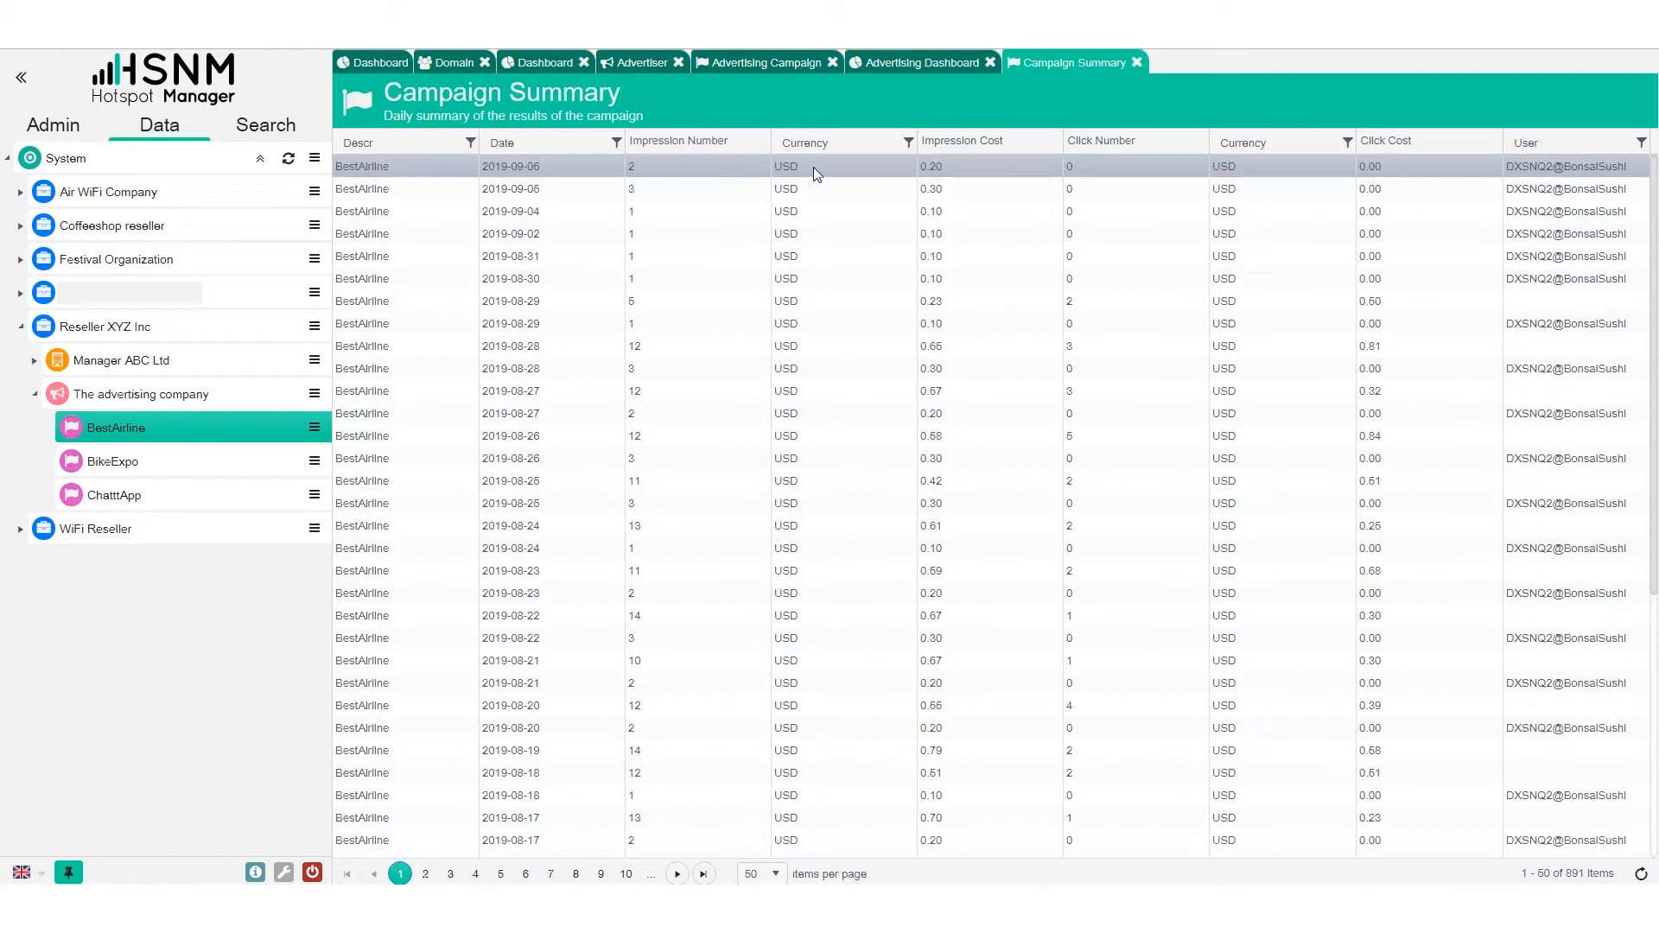
left_click(1138, 62)
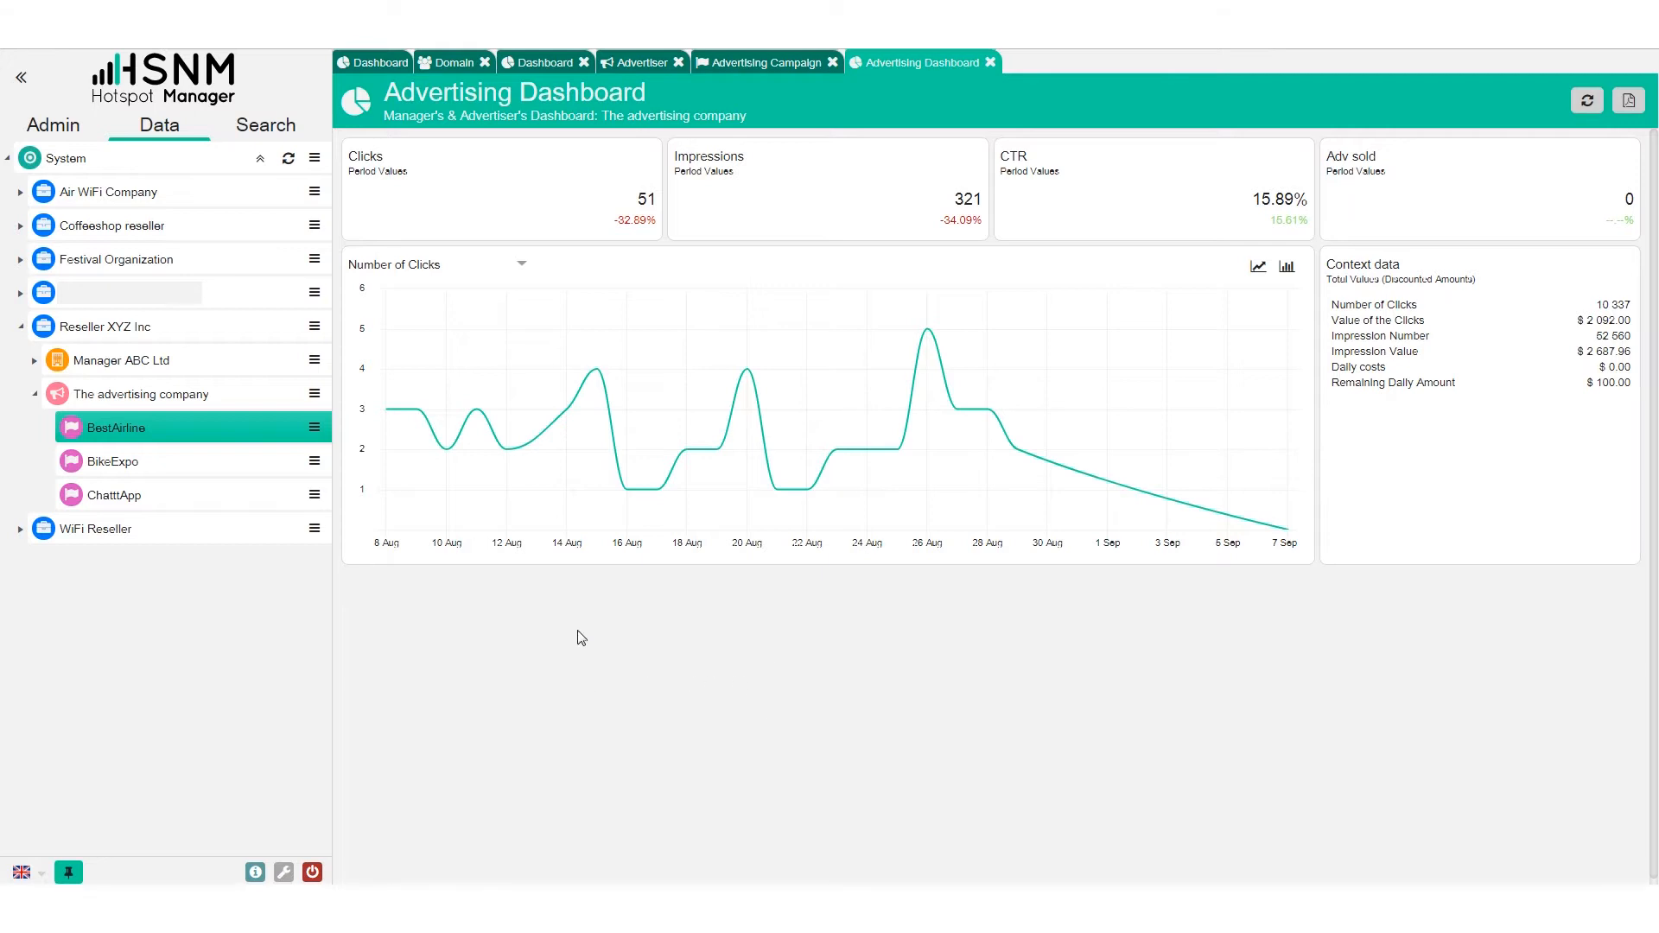
Show the Advertising Dashboard's report period options and close the dashboard, and skip the intro advertisement on the sample portal
left_click(1628, 101)
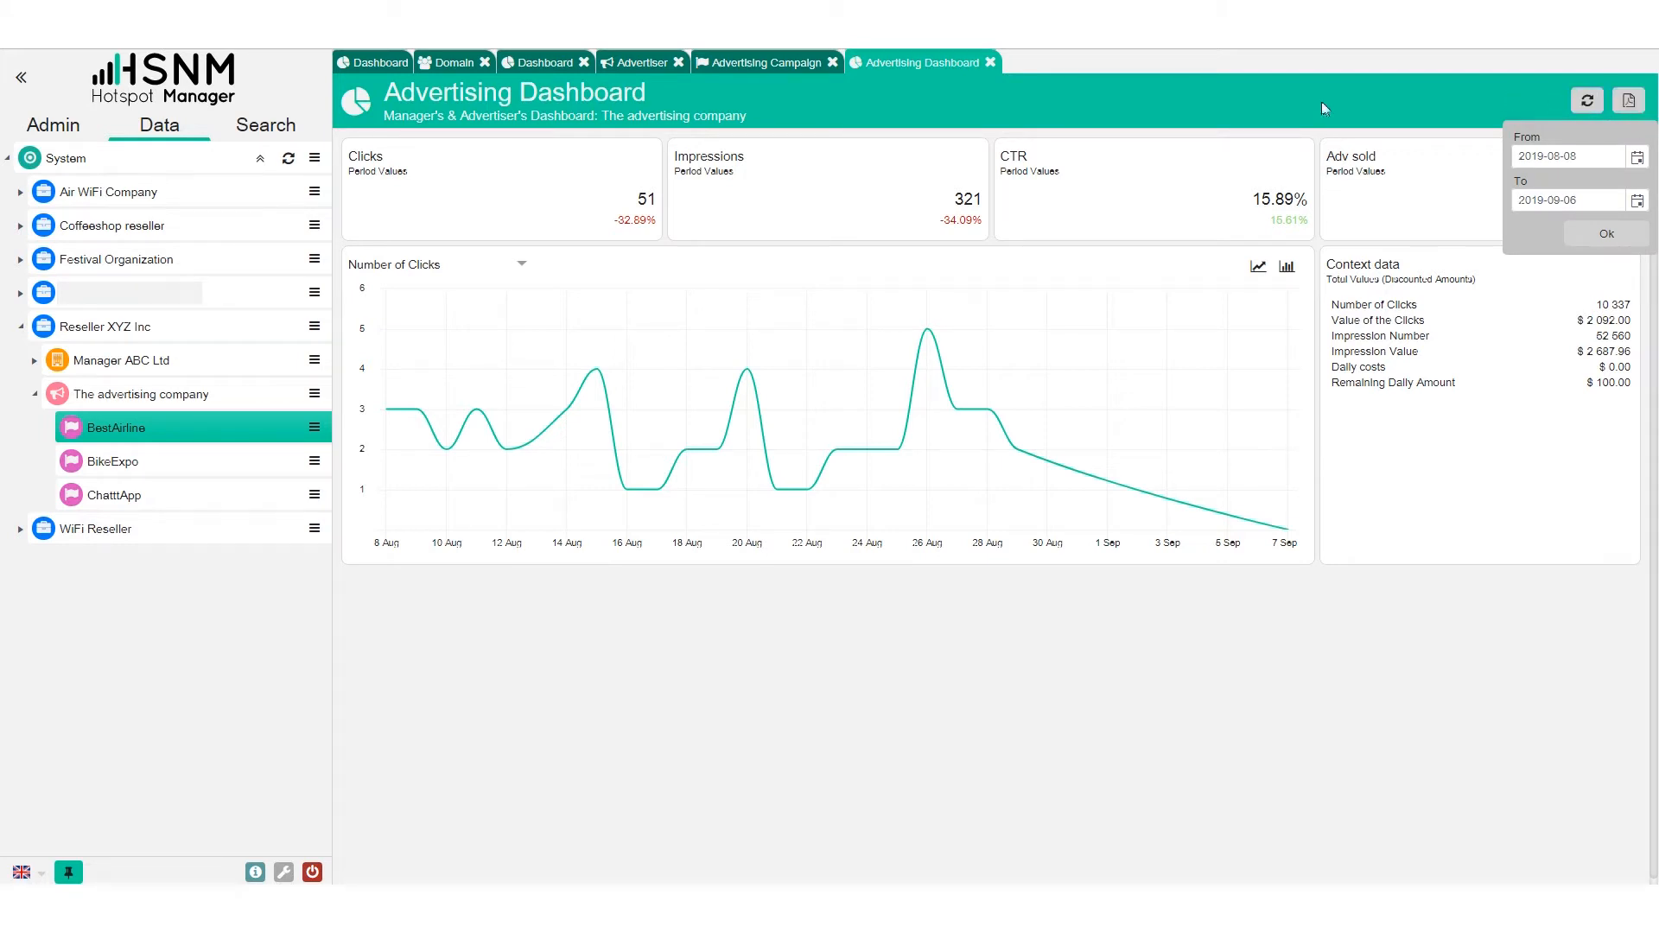
left_click(990, 61)
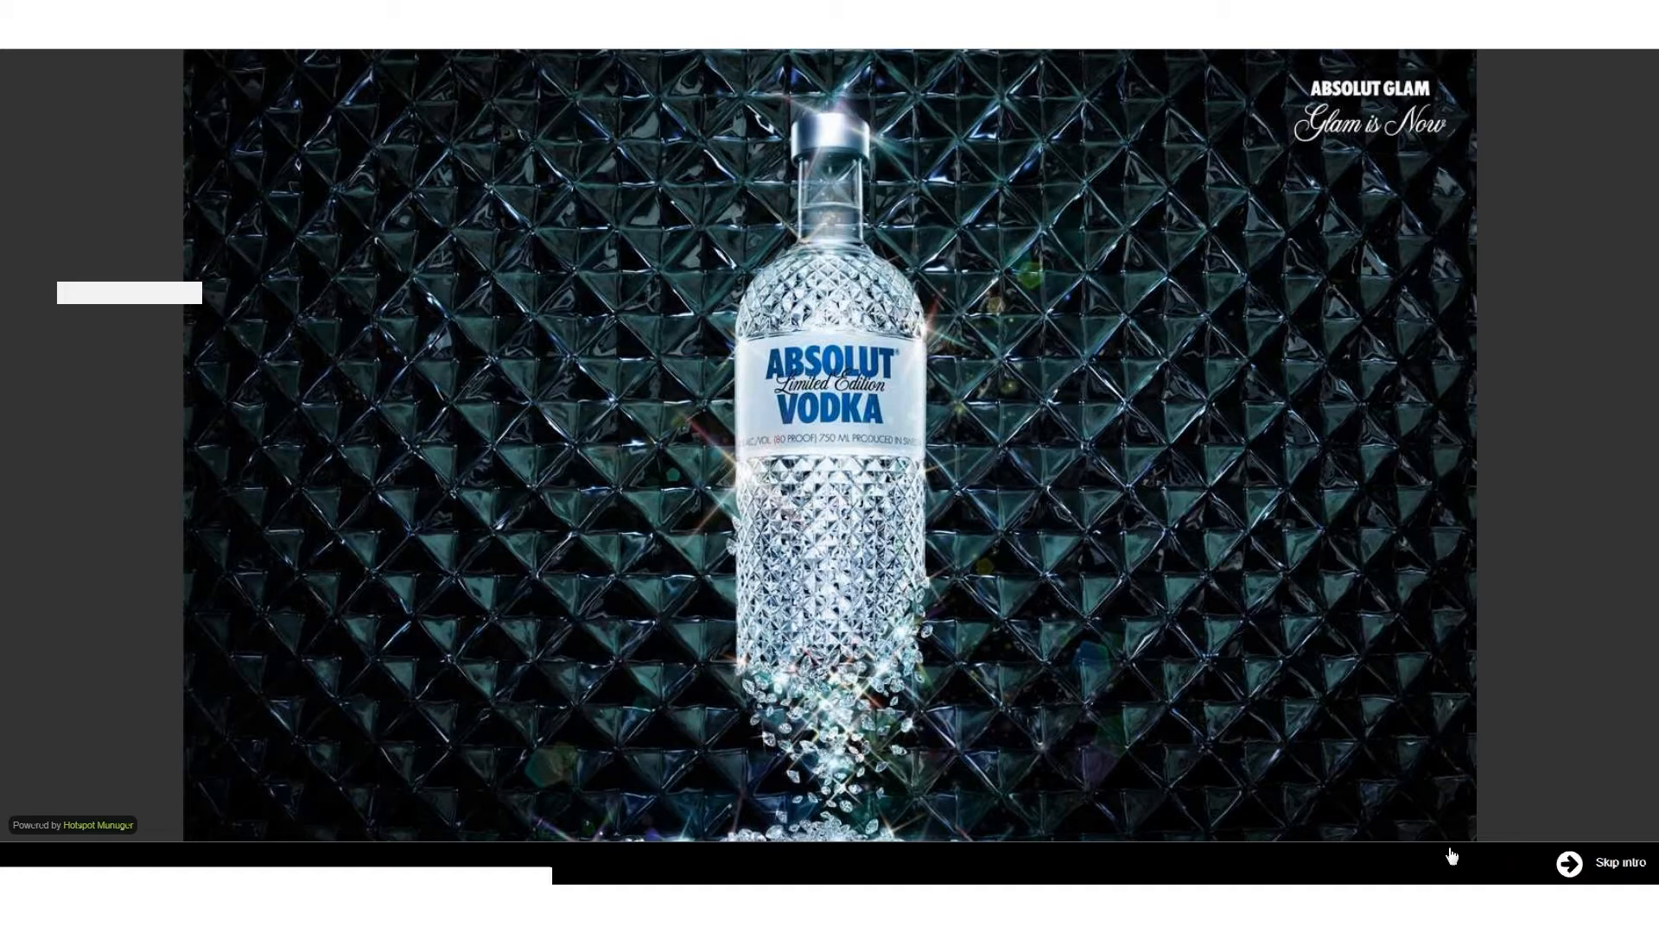
left_click(1573, 863)
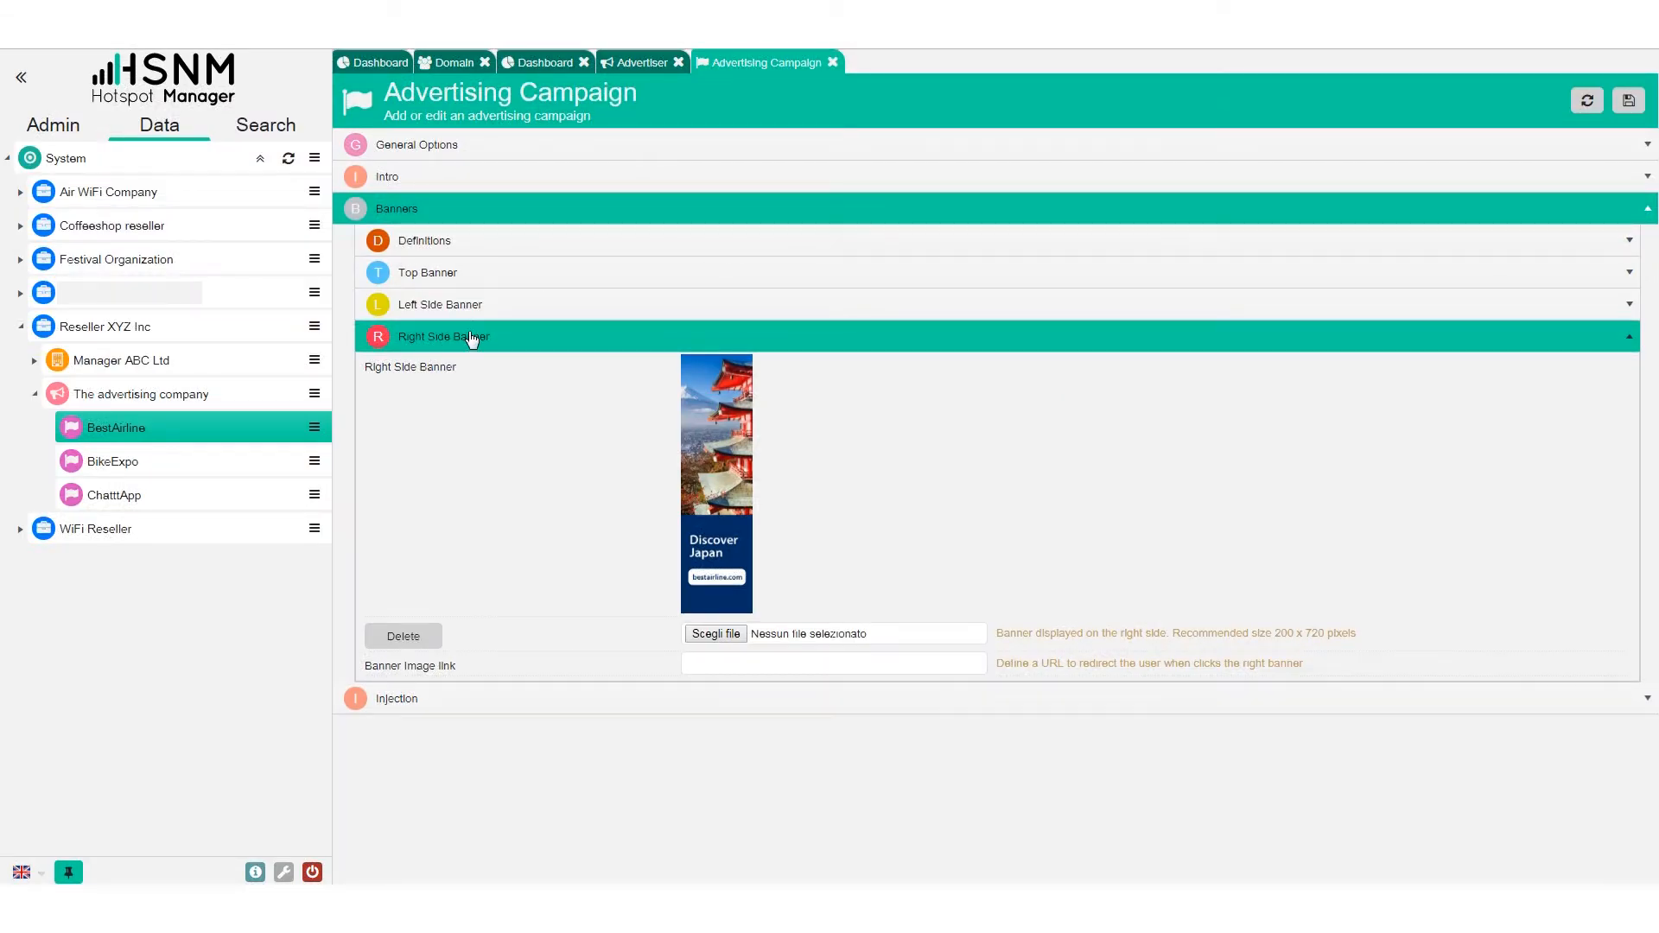
Collapse the campaign's Banners settings and close the Advertising Campaign, Advertiser, second Dashboard and Domain pages
left_click(471, 339)
left_click(414, 216)
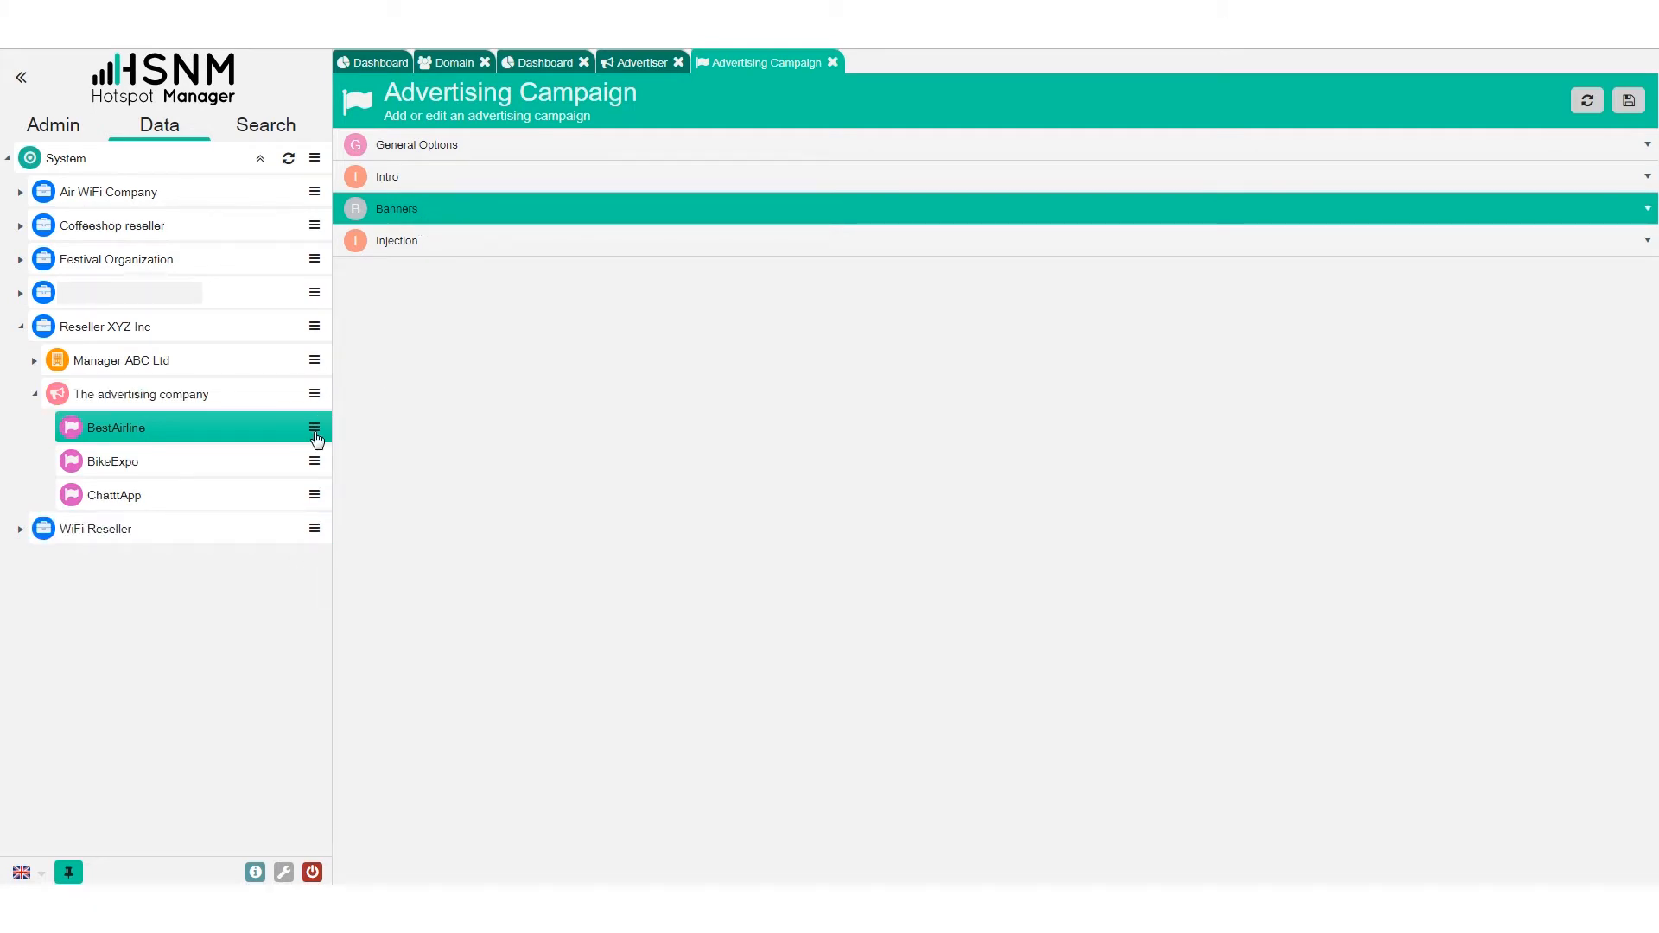
left_click(832, 62)
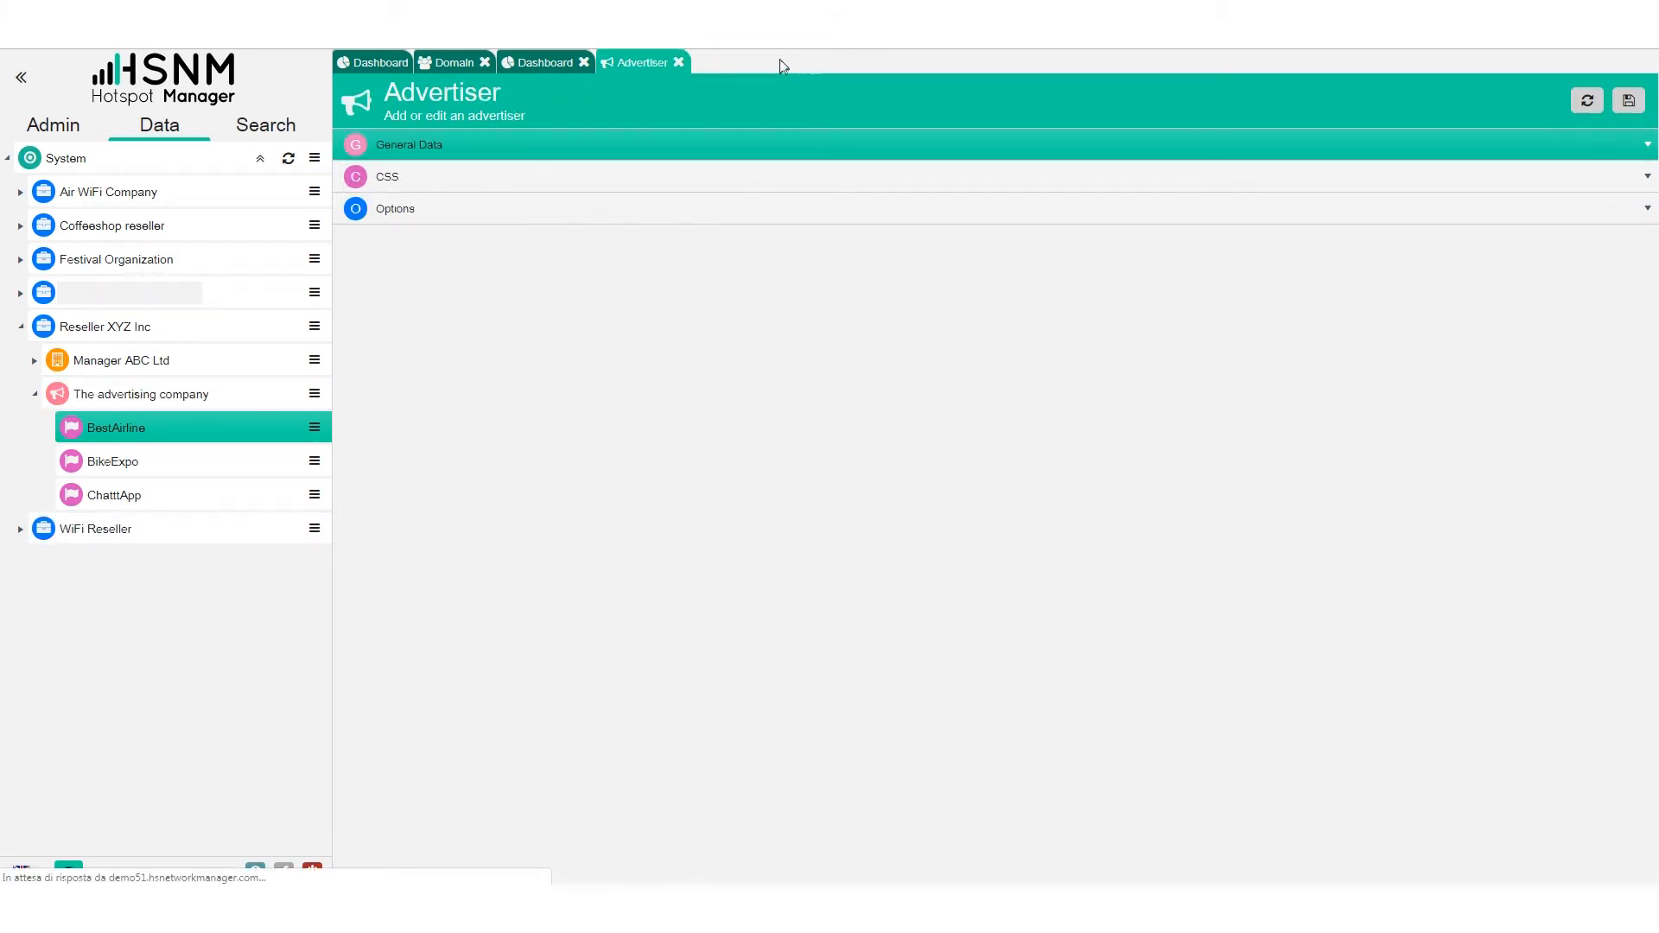
left_click(679, 62)
left_click(584, 62)
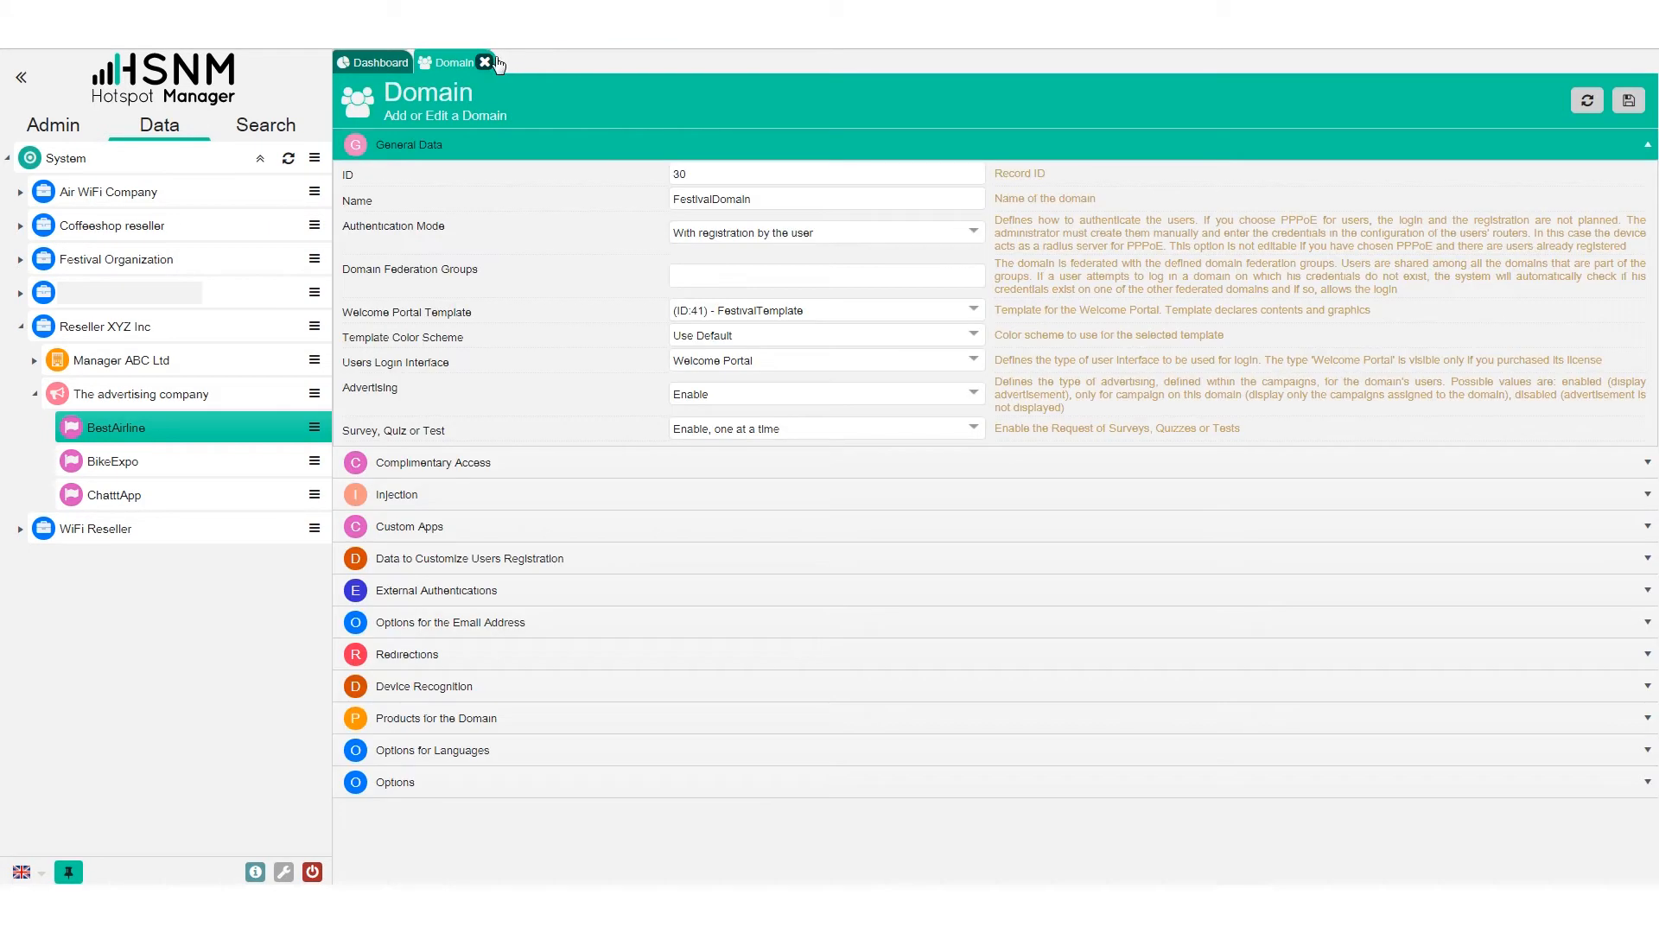
left_click(485, 62)
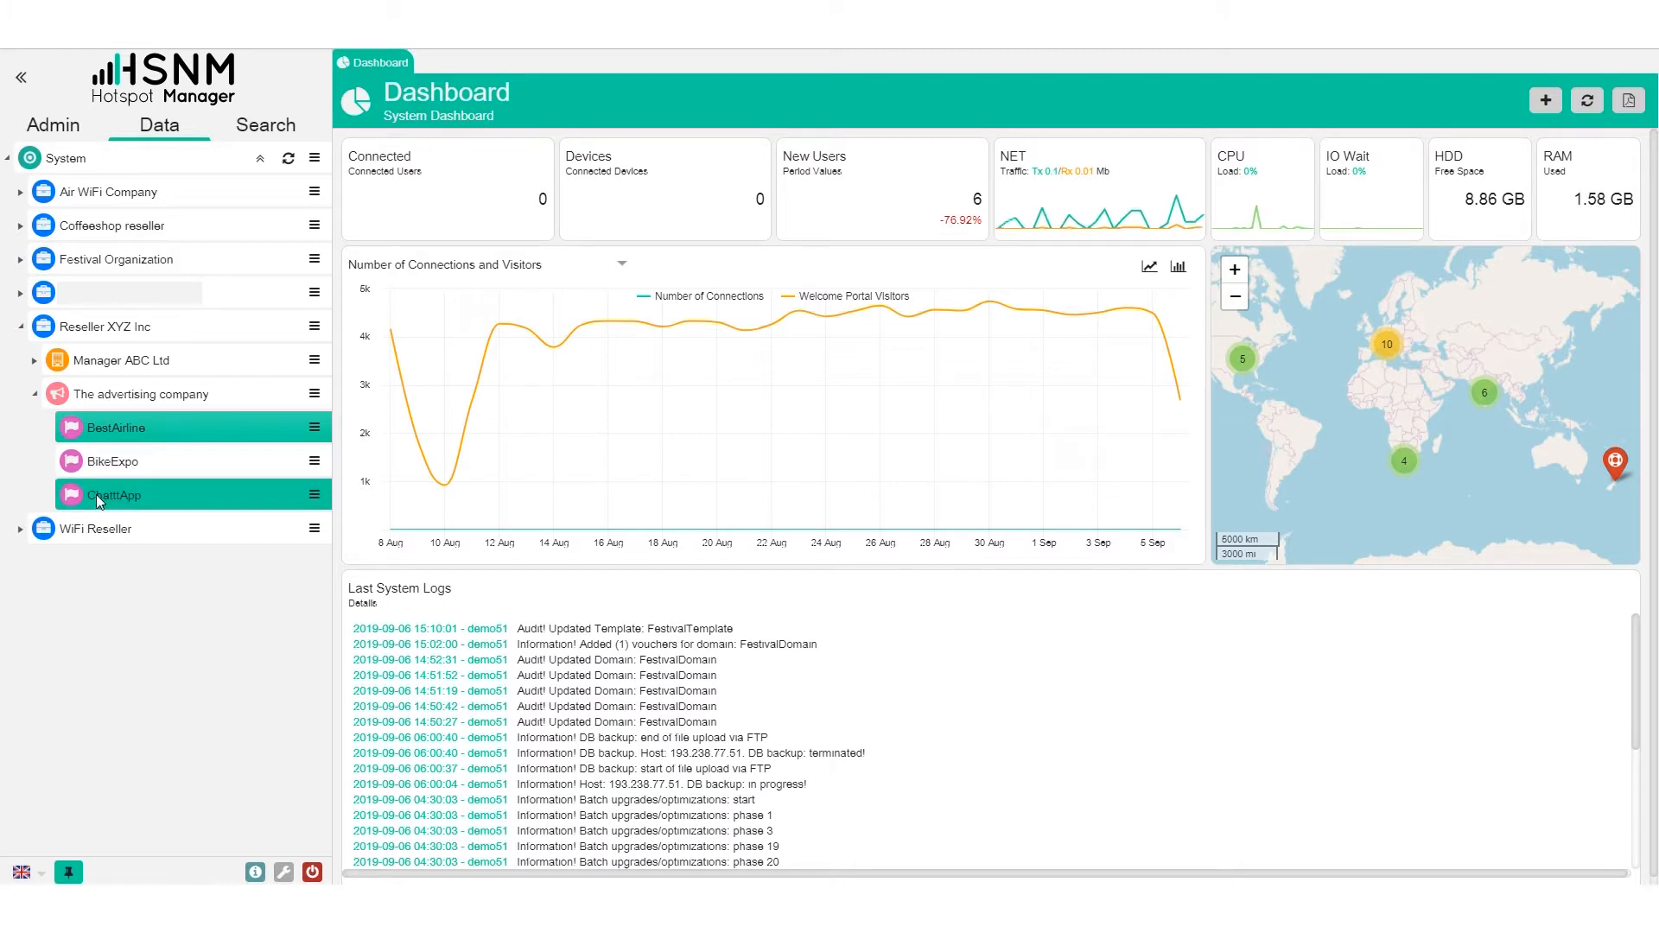
Expand WiFi Reseller to look over its managers and advertiser, and collapse both it and Reseller XYZ Inc
left_click(36, 394)
left_click(21, 428)
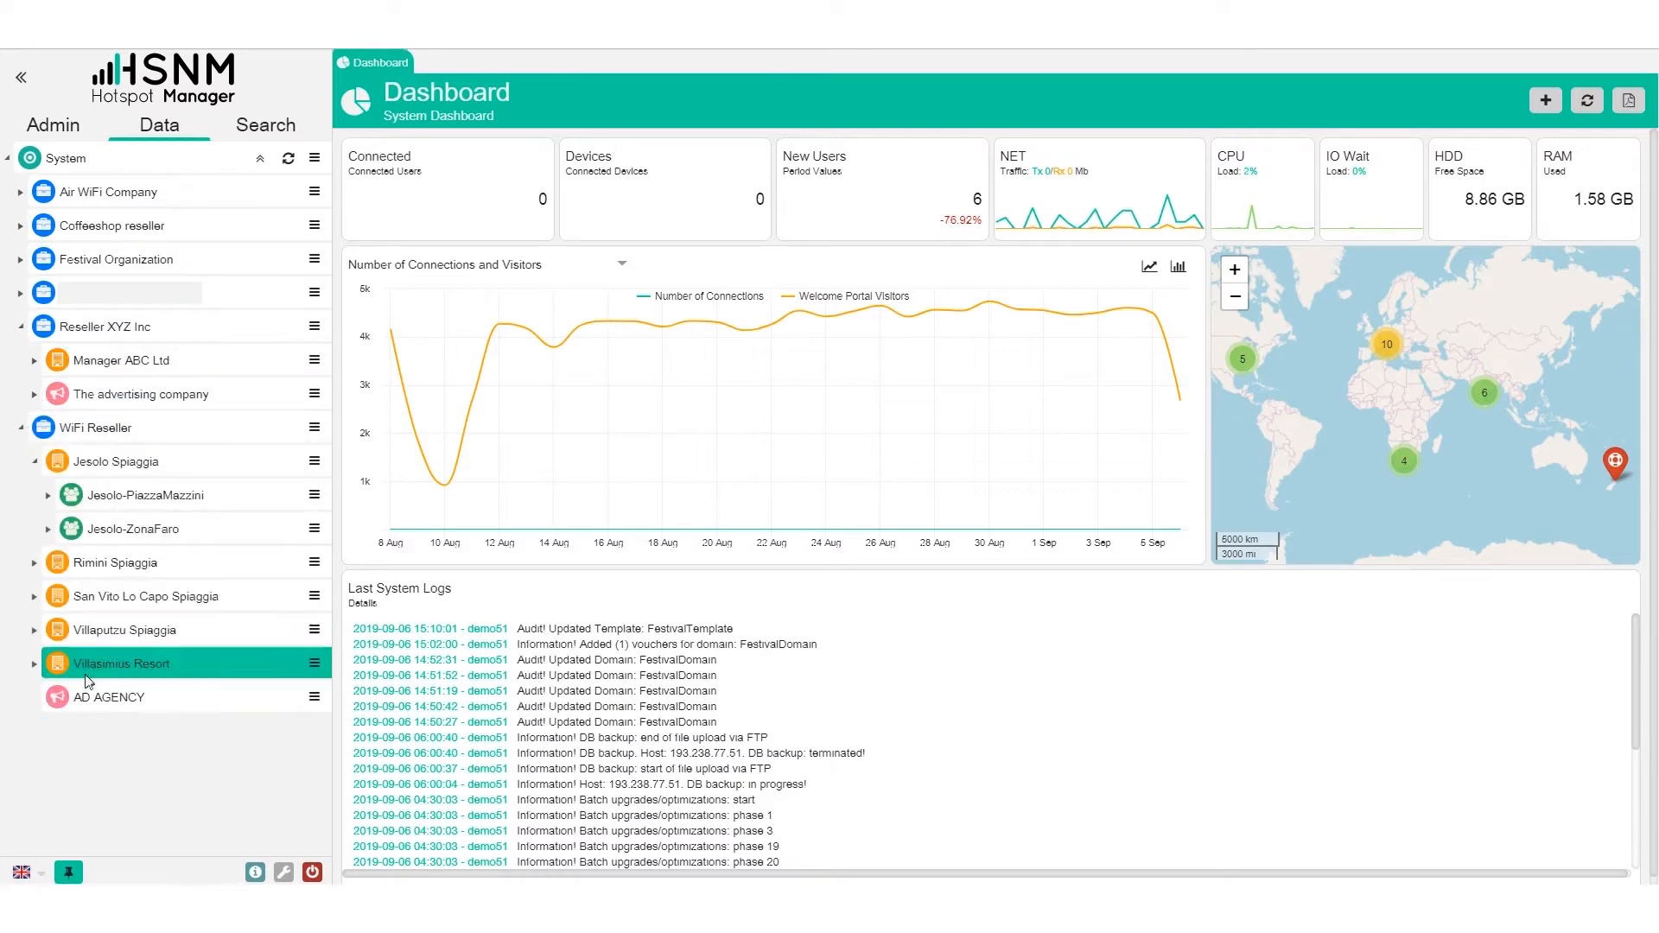
left_click(35, 461)
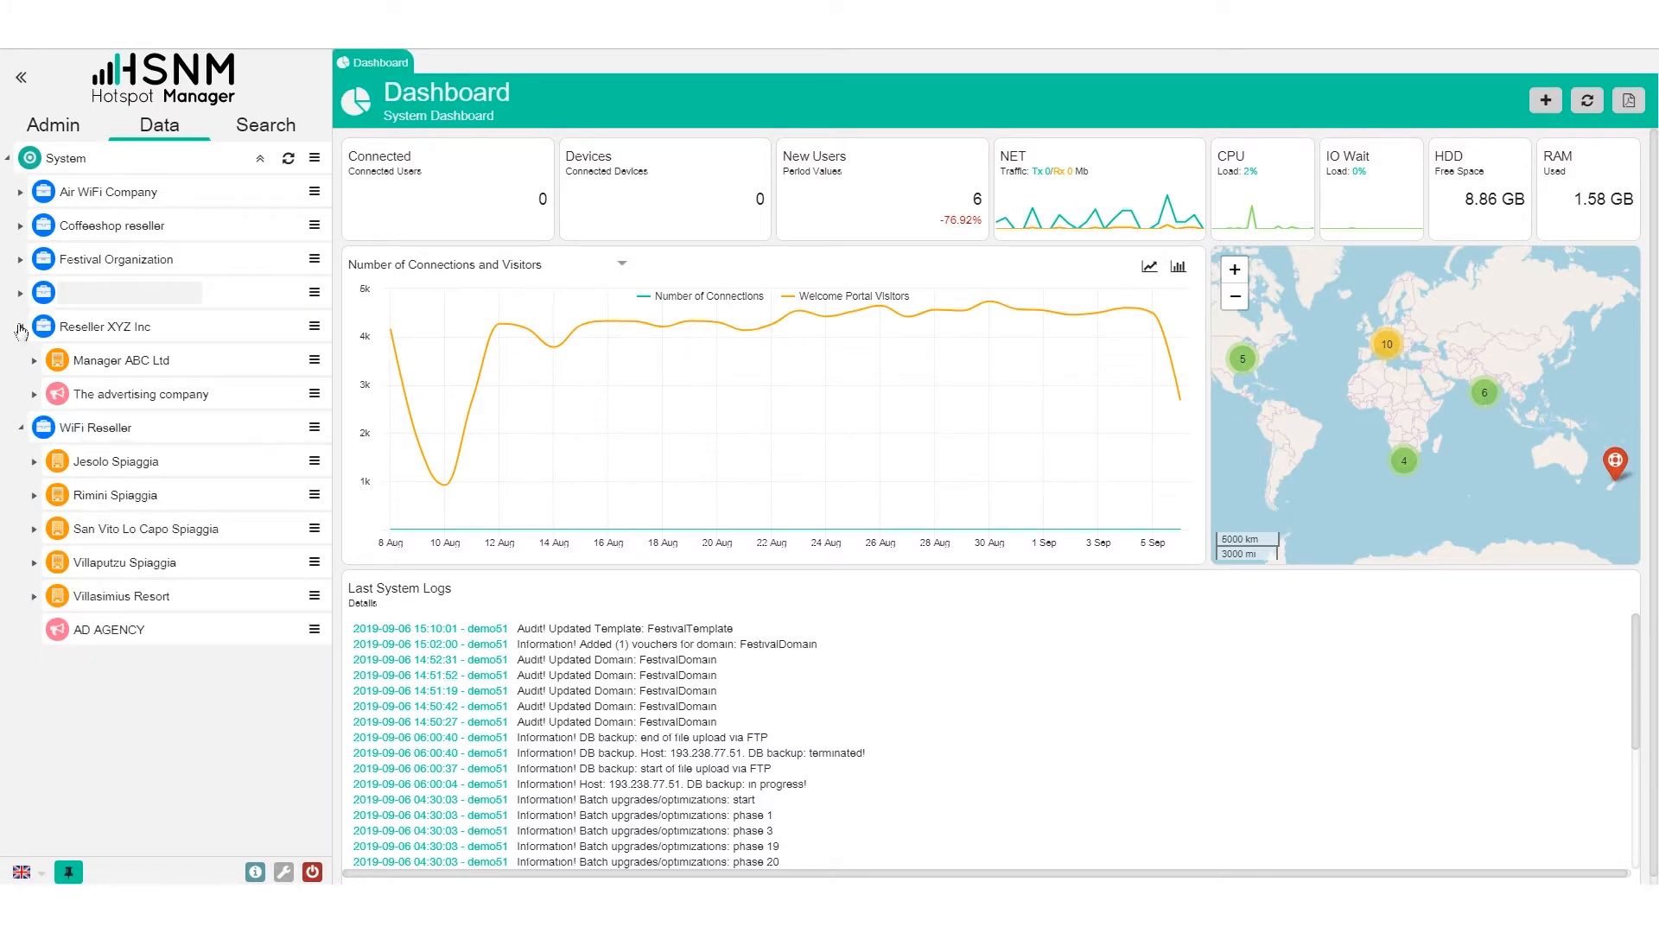
left_click(21, 329)
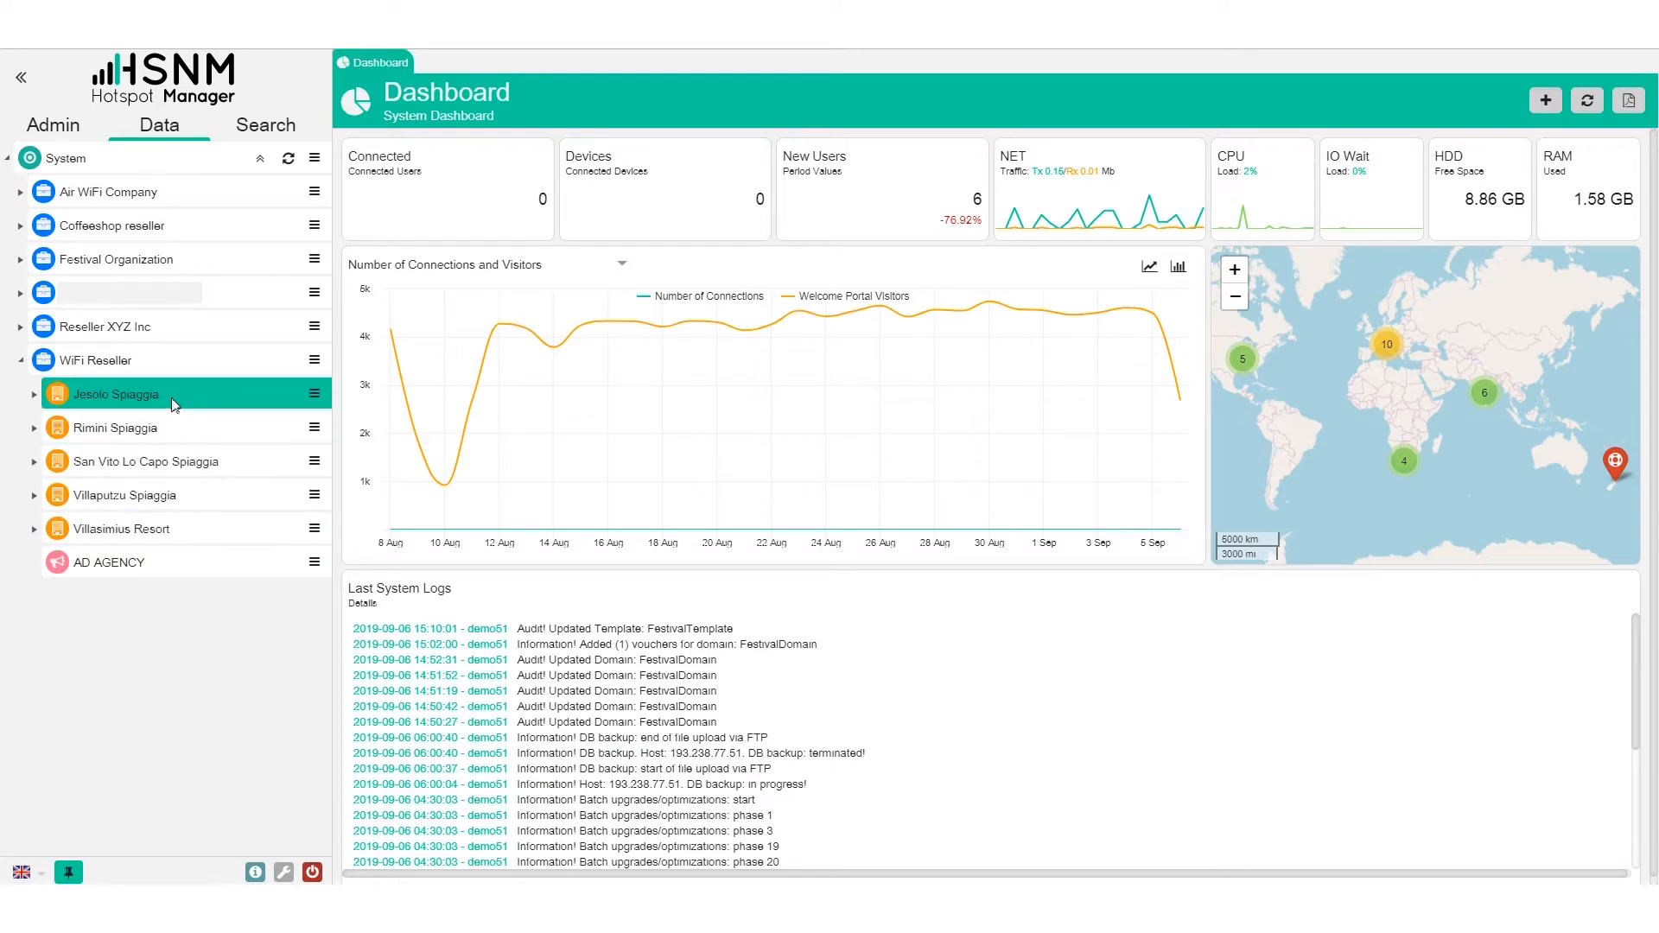
left_click(24, 363)
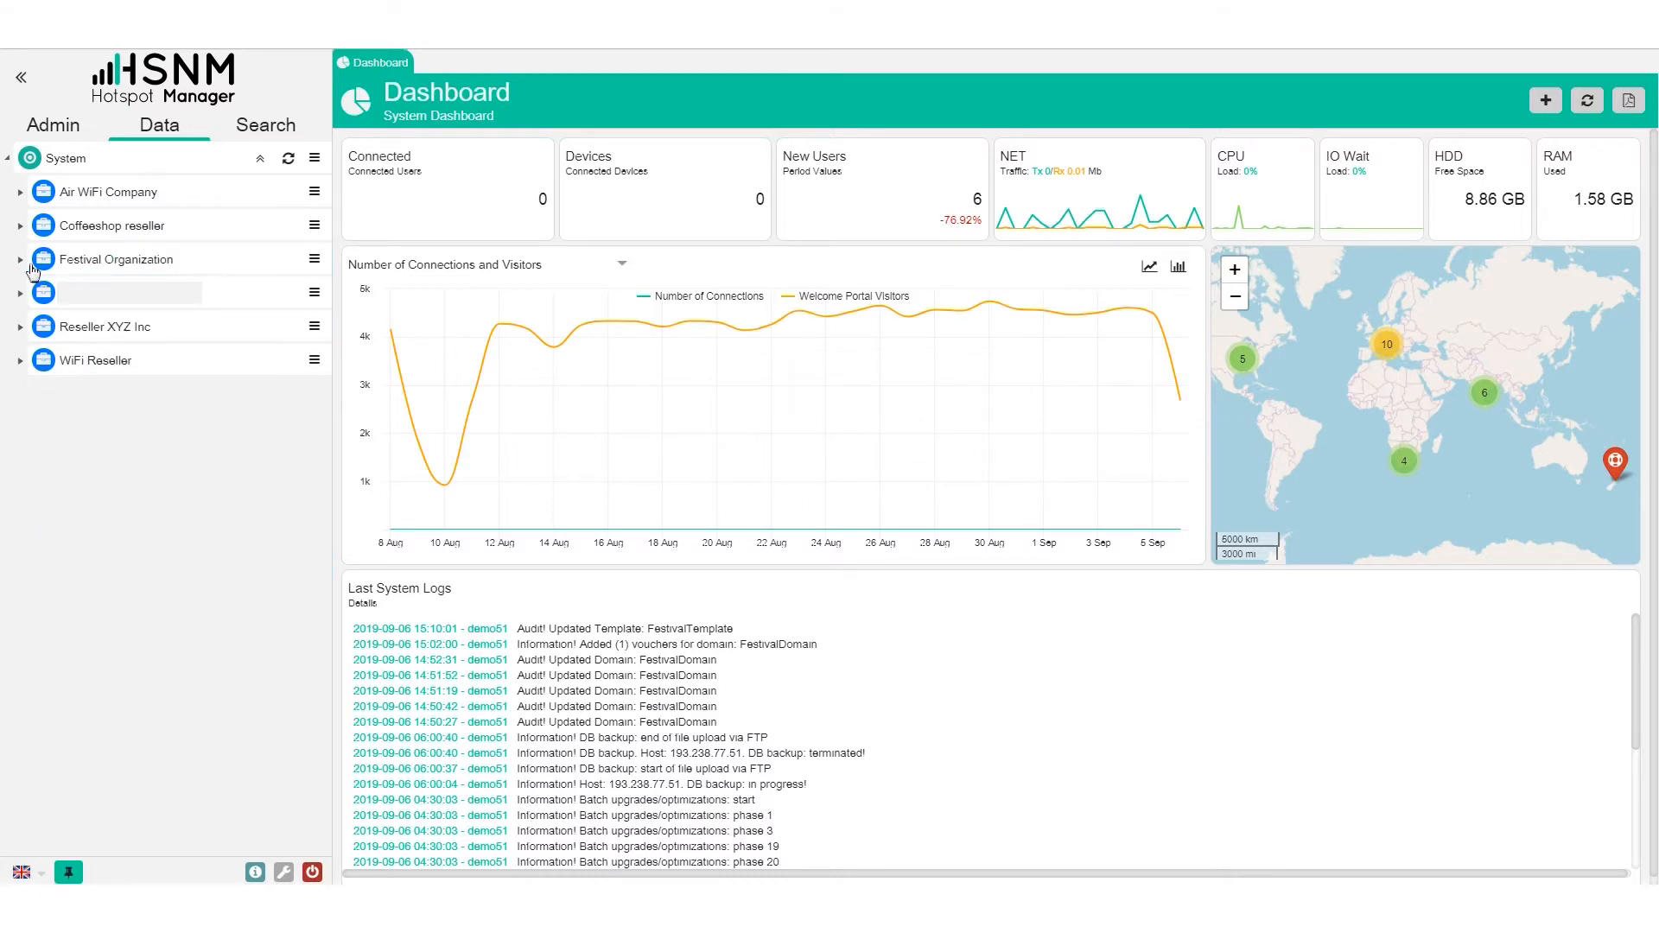
Expand Festival Organization to show its Festival manager, and view the actions available for that manager, including Add Campaign
left_click(25, 263)
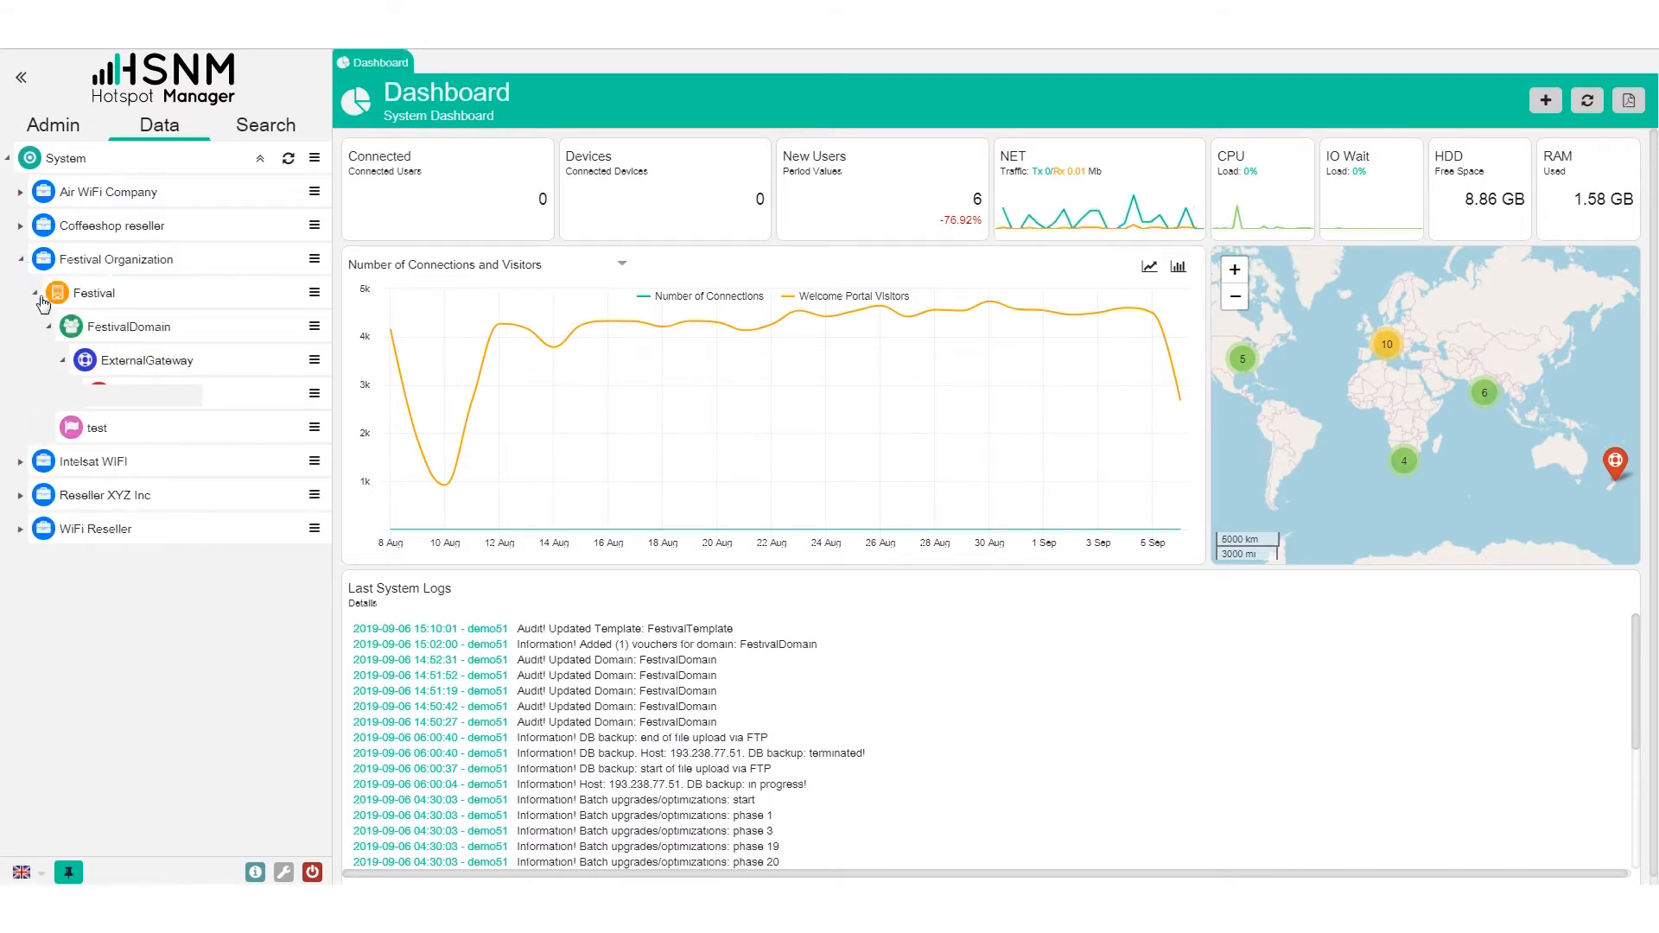
left_click(50, 329)
left_click(54, 302)
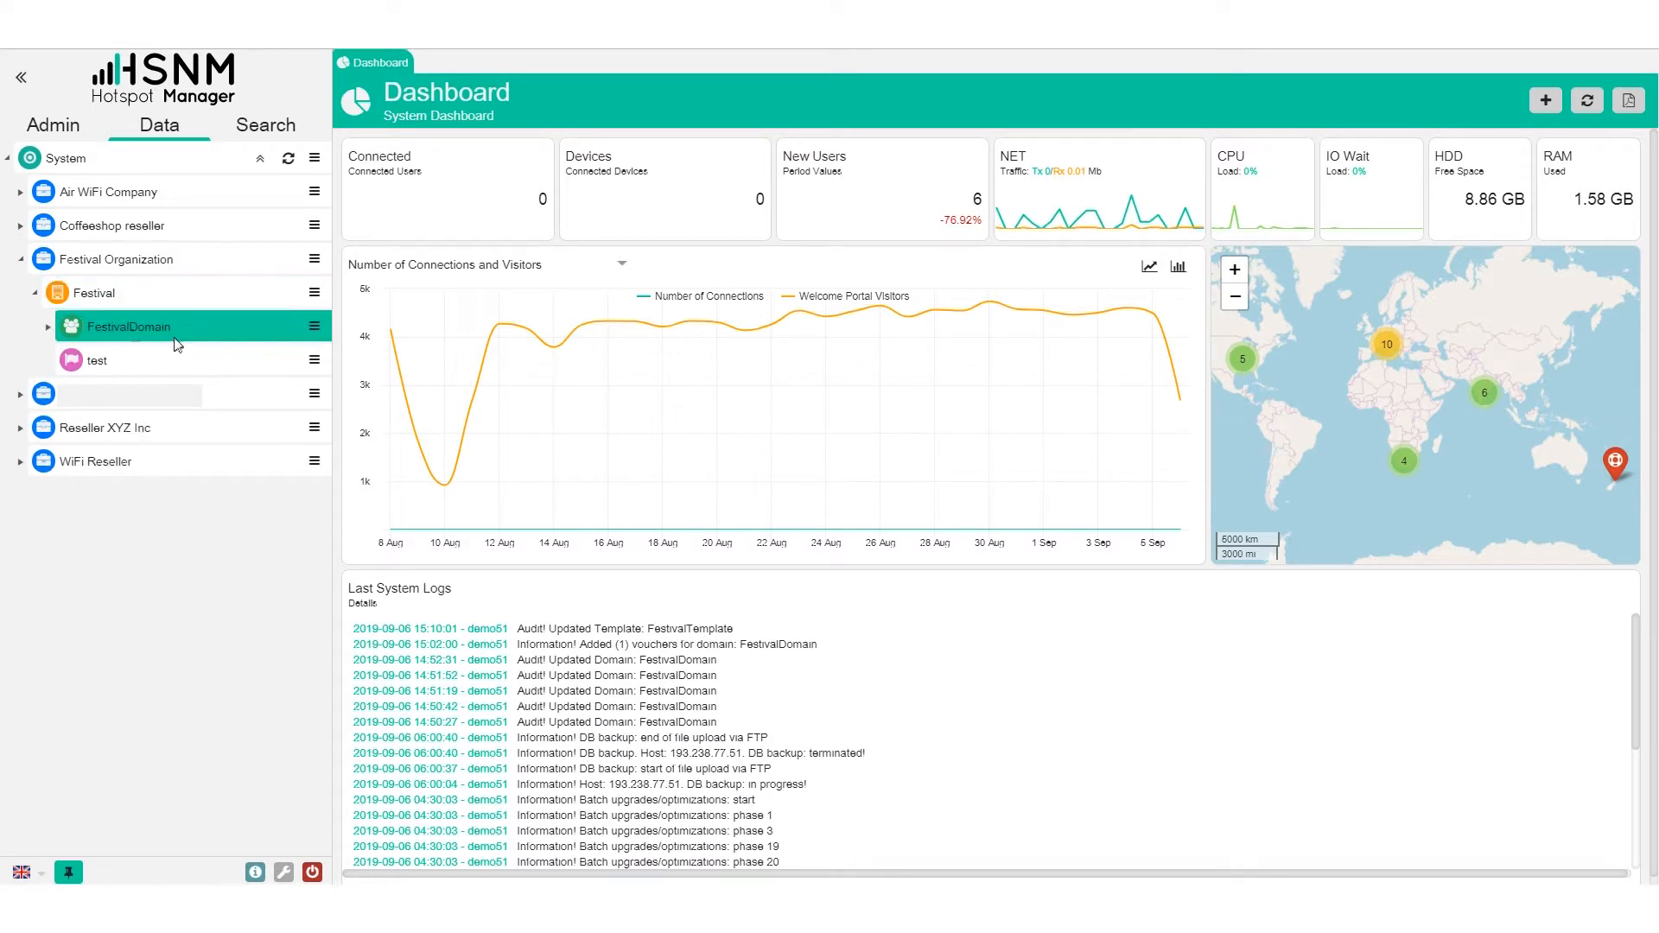
left_click(315, 294)
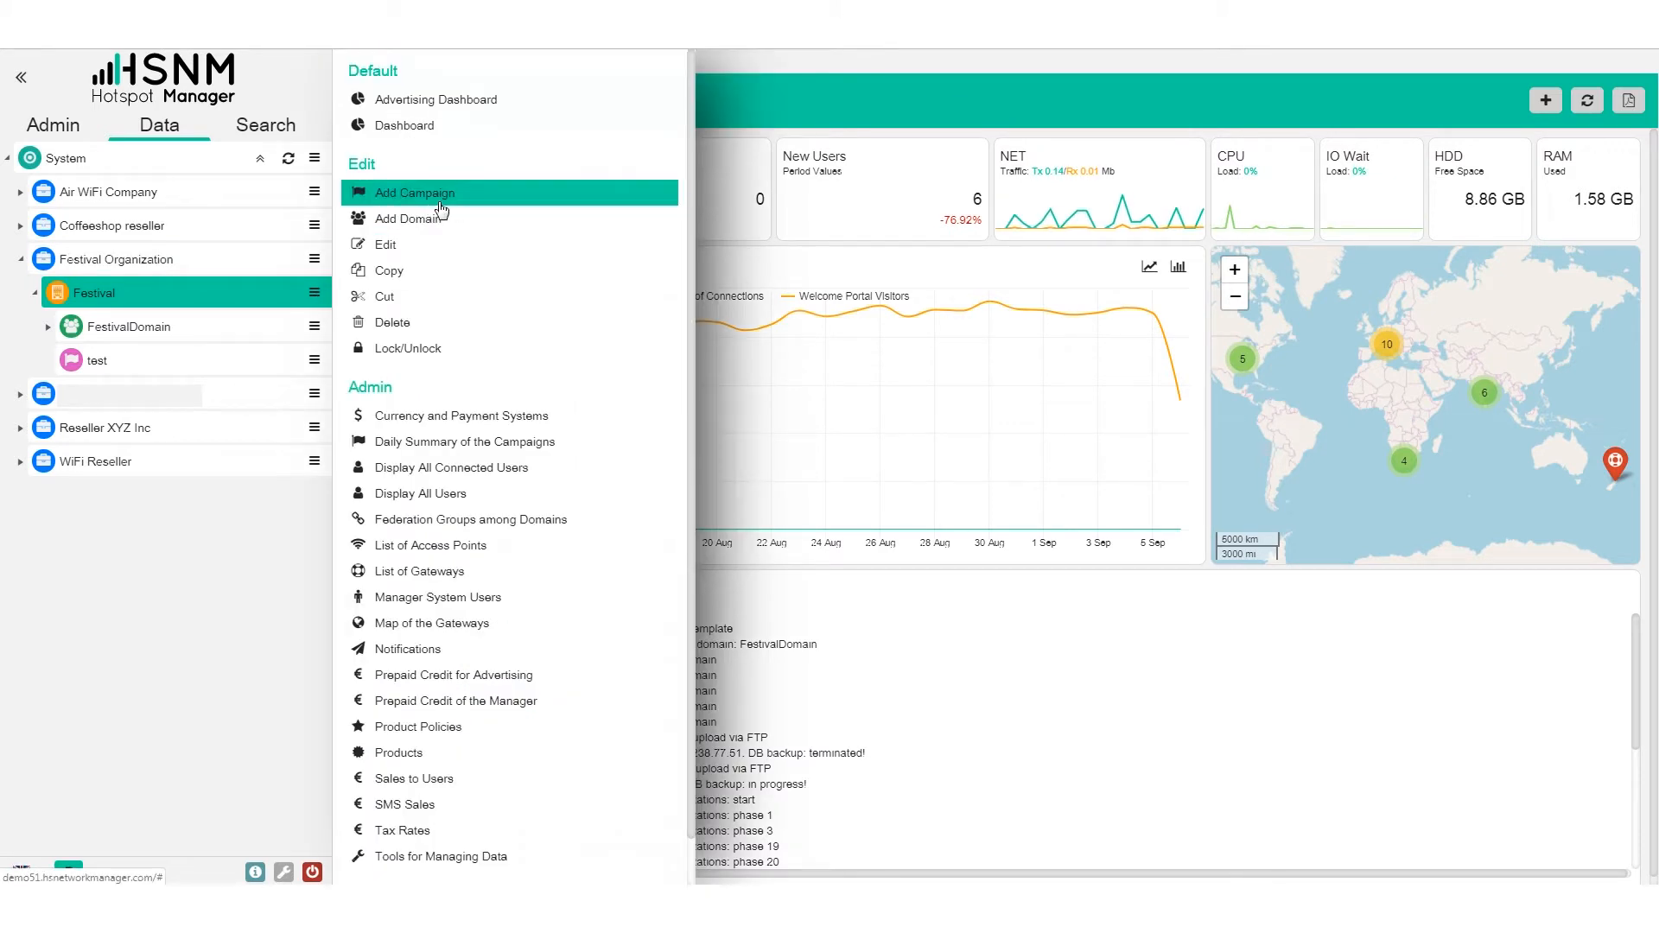
left_click(8, 352)
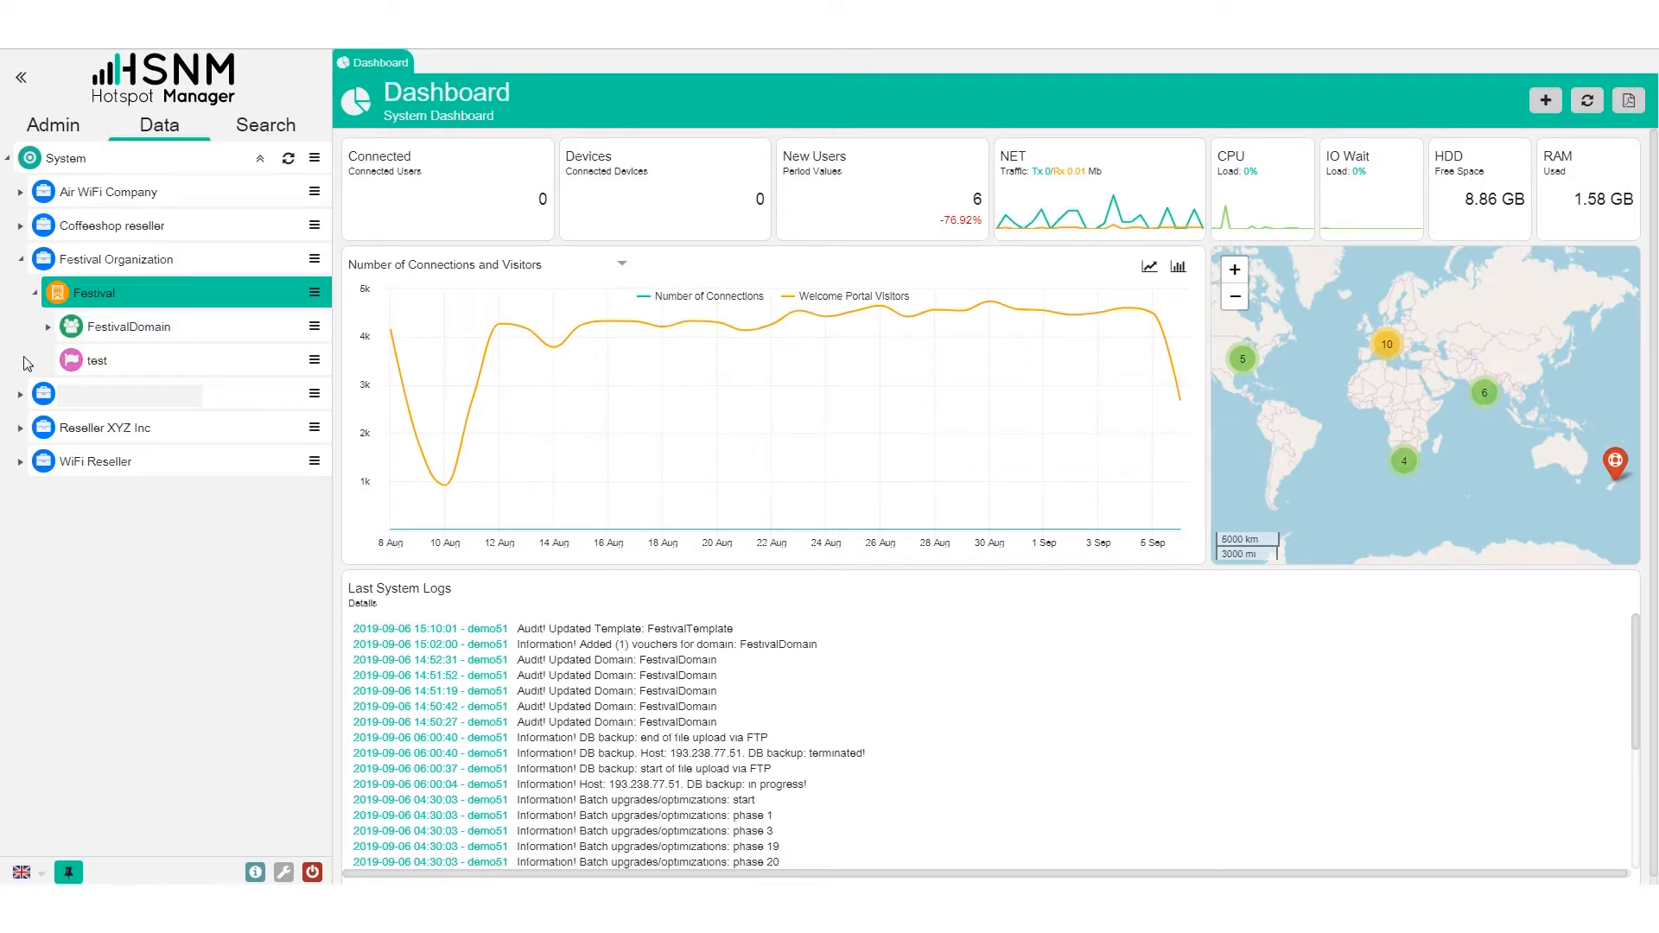
Open the Festival manager's test campaign for editing and examine the Definitions in its General Options
left_click(314, 360)
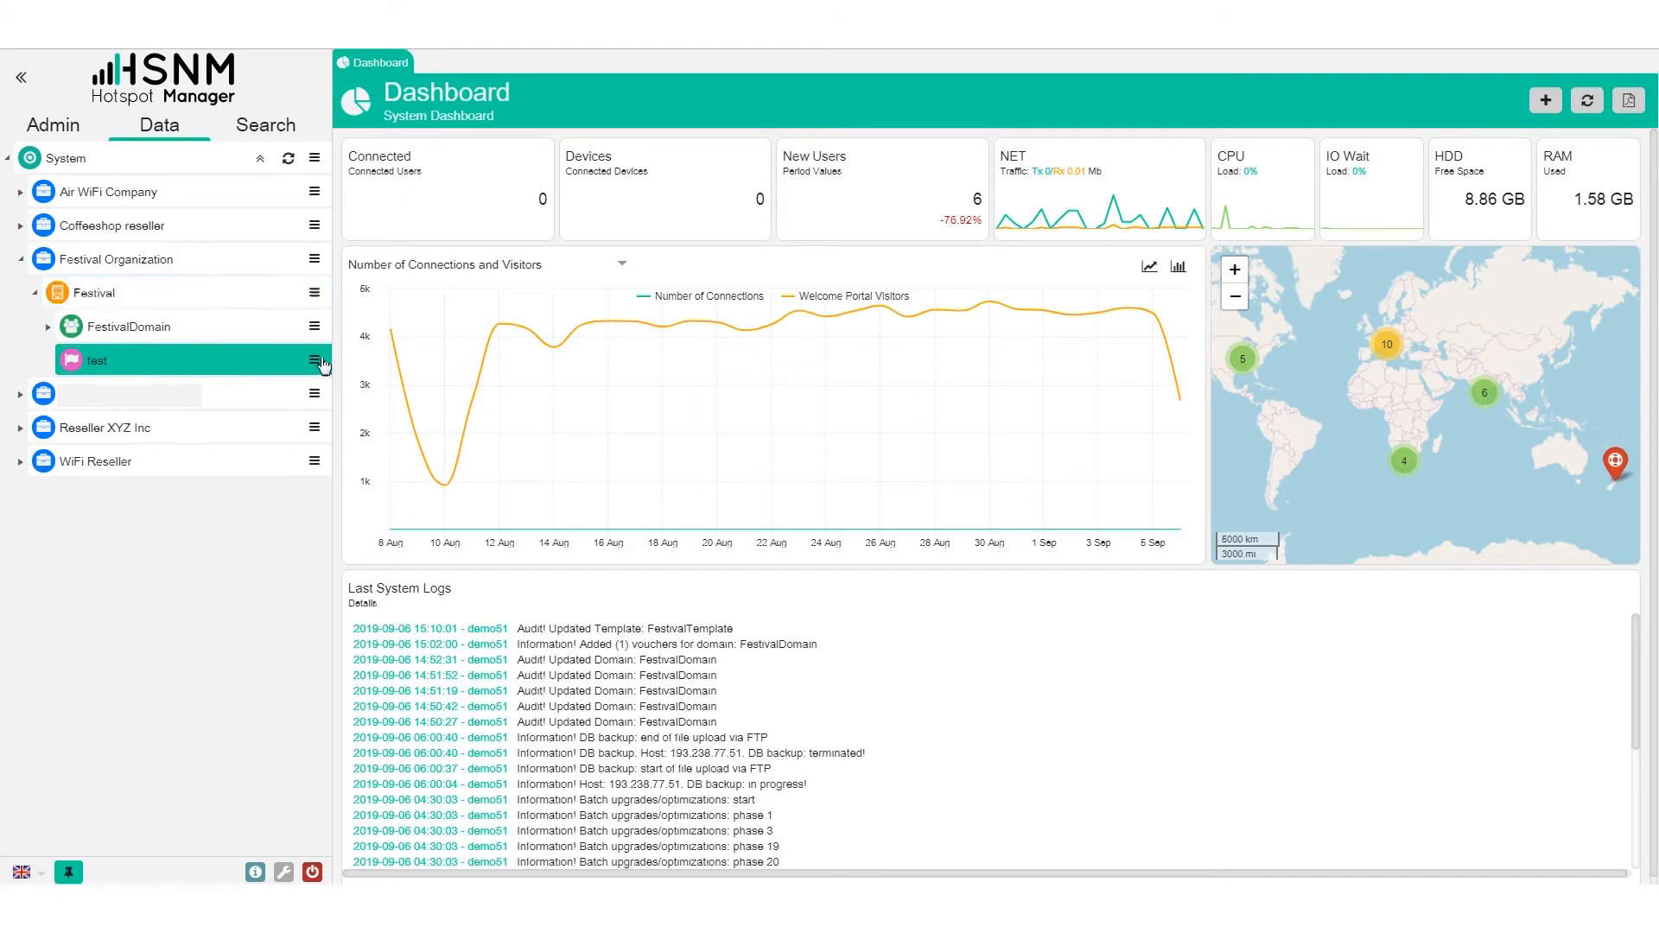
left_click(473, 188)
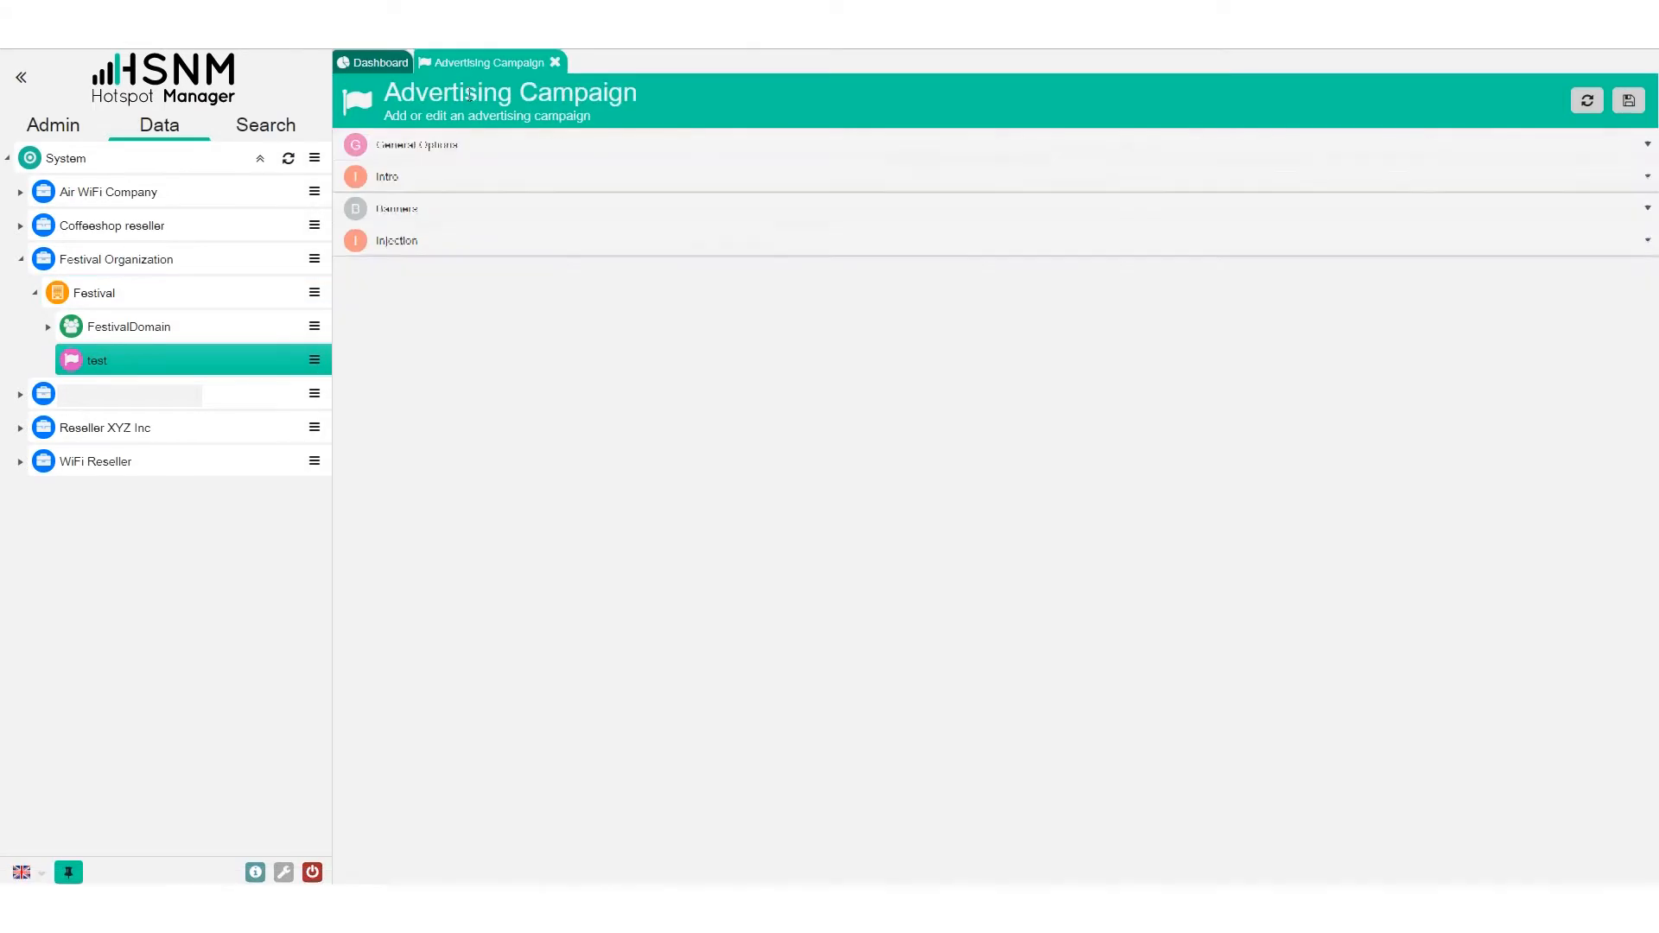
left_click(444, 176)
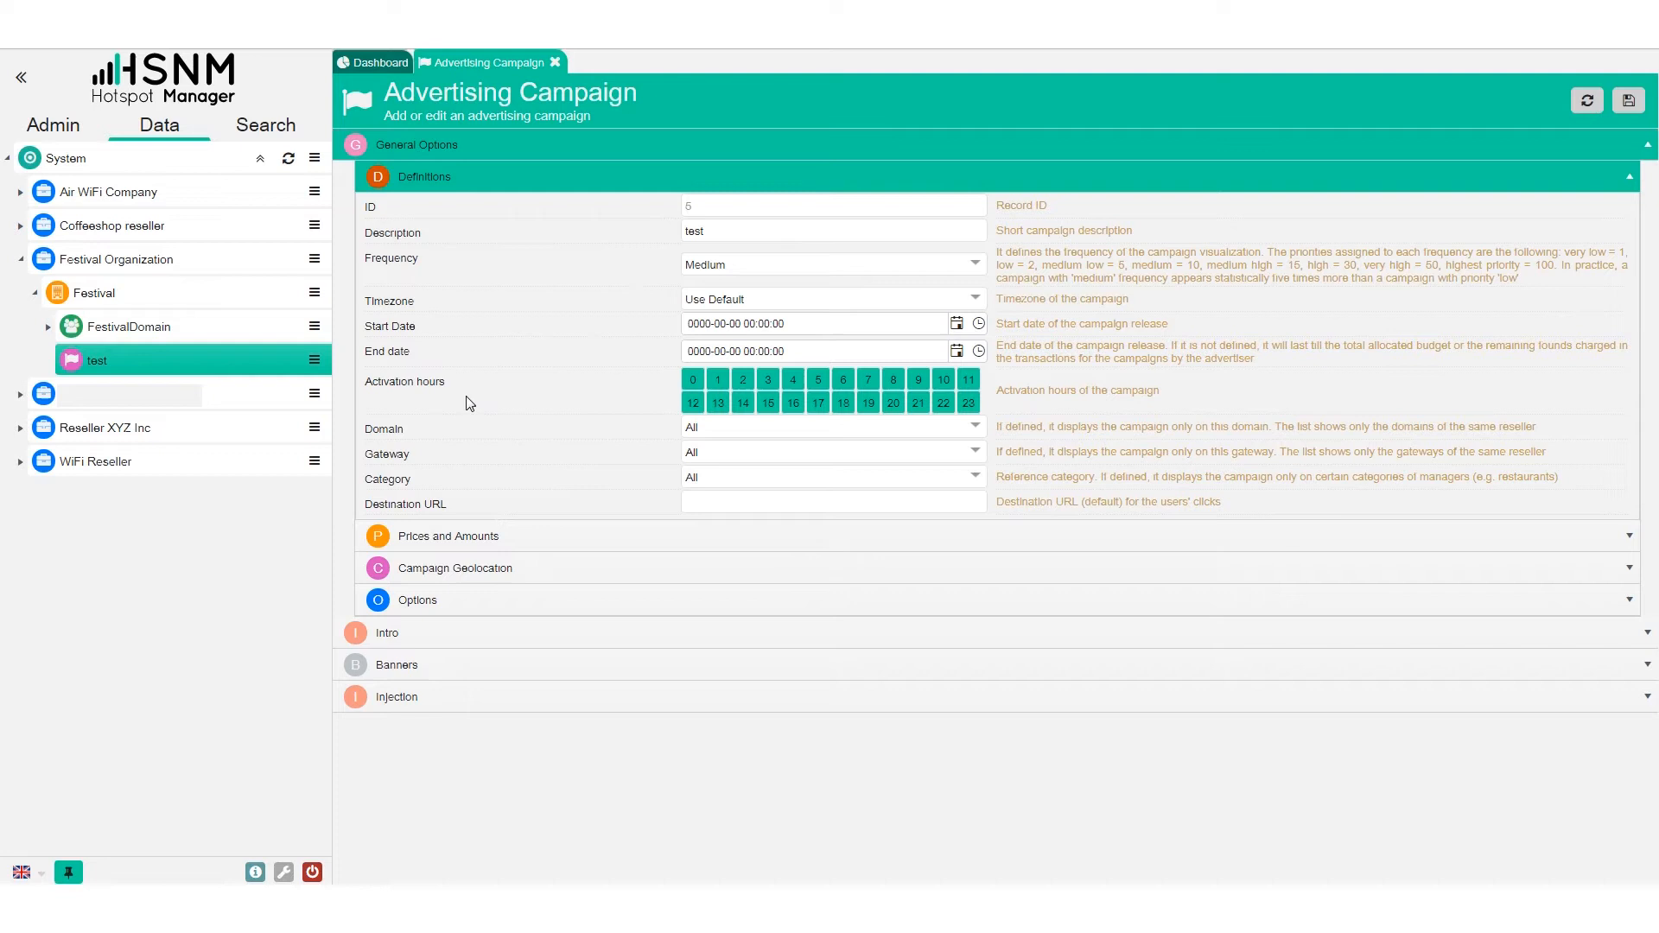
left_click_drag(1277, 513, 1123, 252)
left_click(1126, 256)
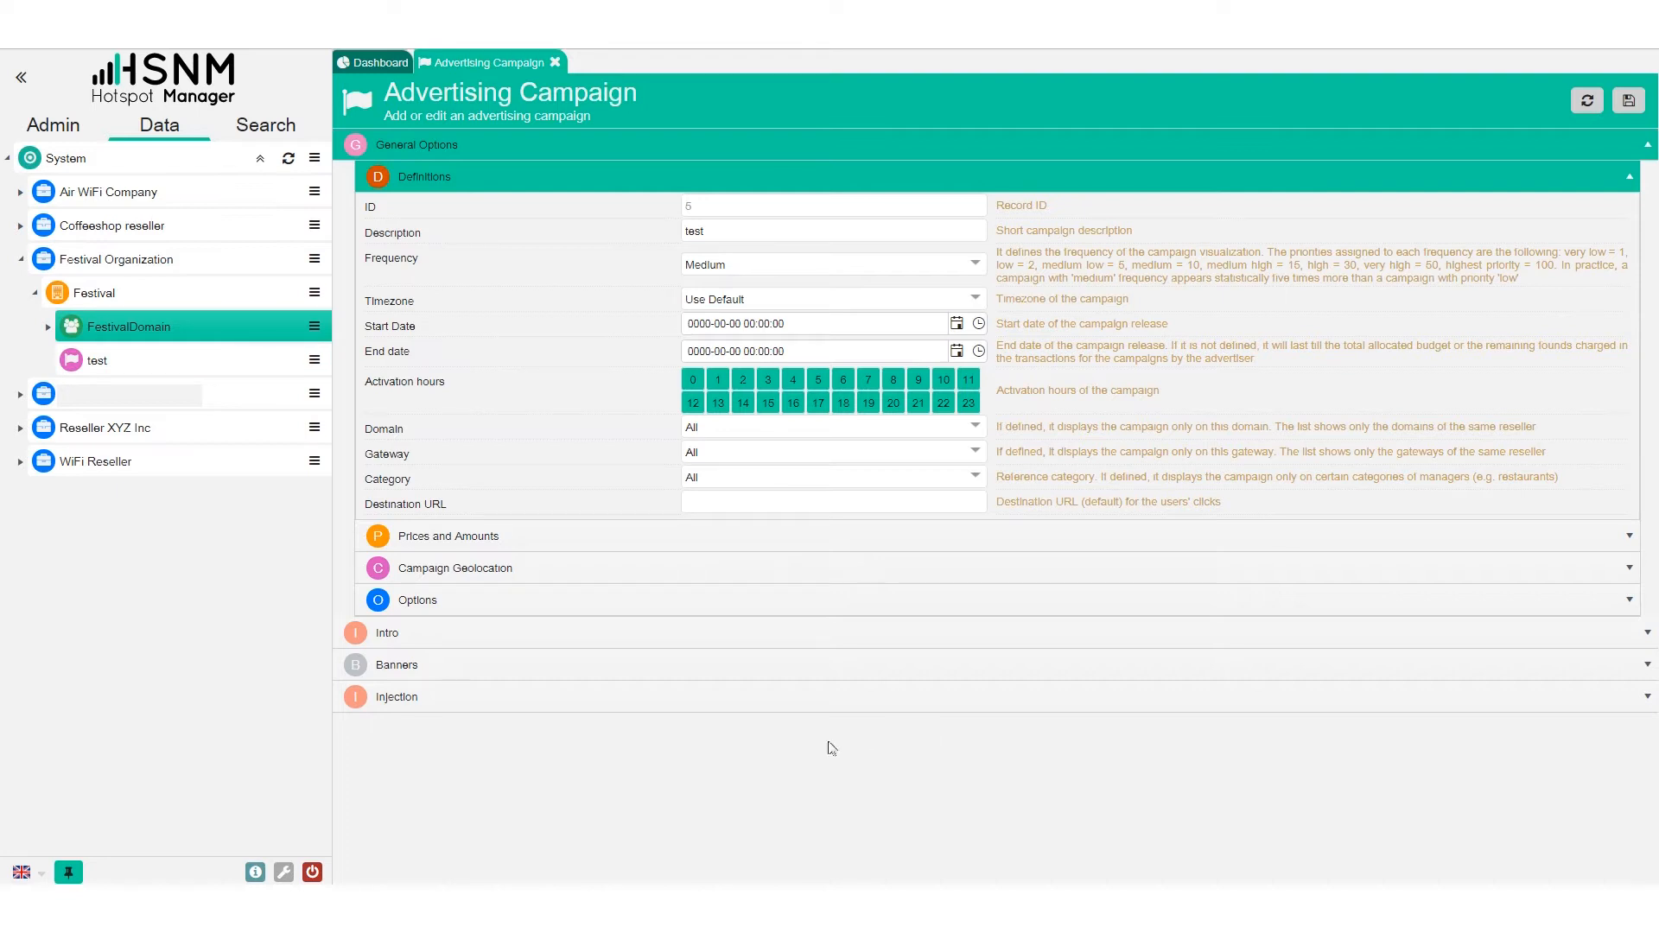
Review the actions available for FestivalDomain, display all of its users and close the user list
left_click(314, 328)
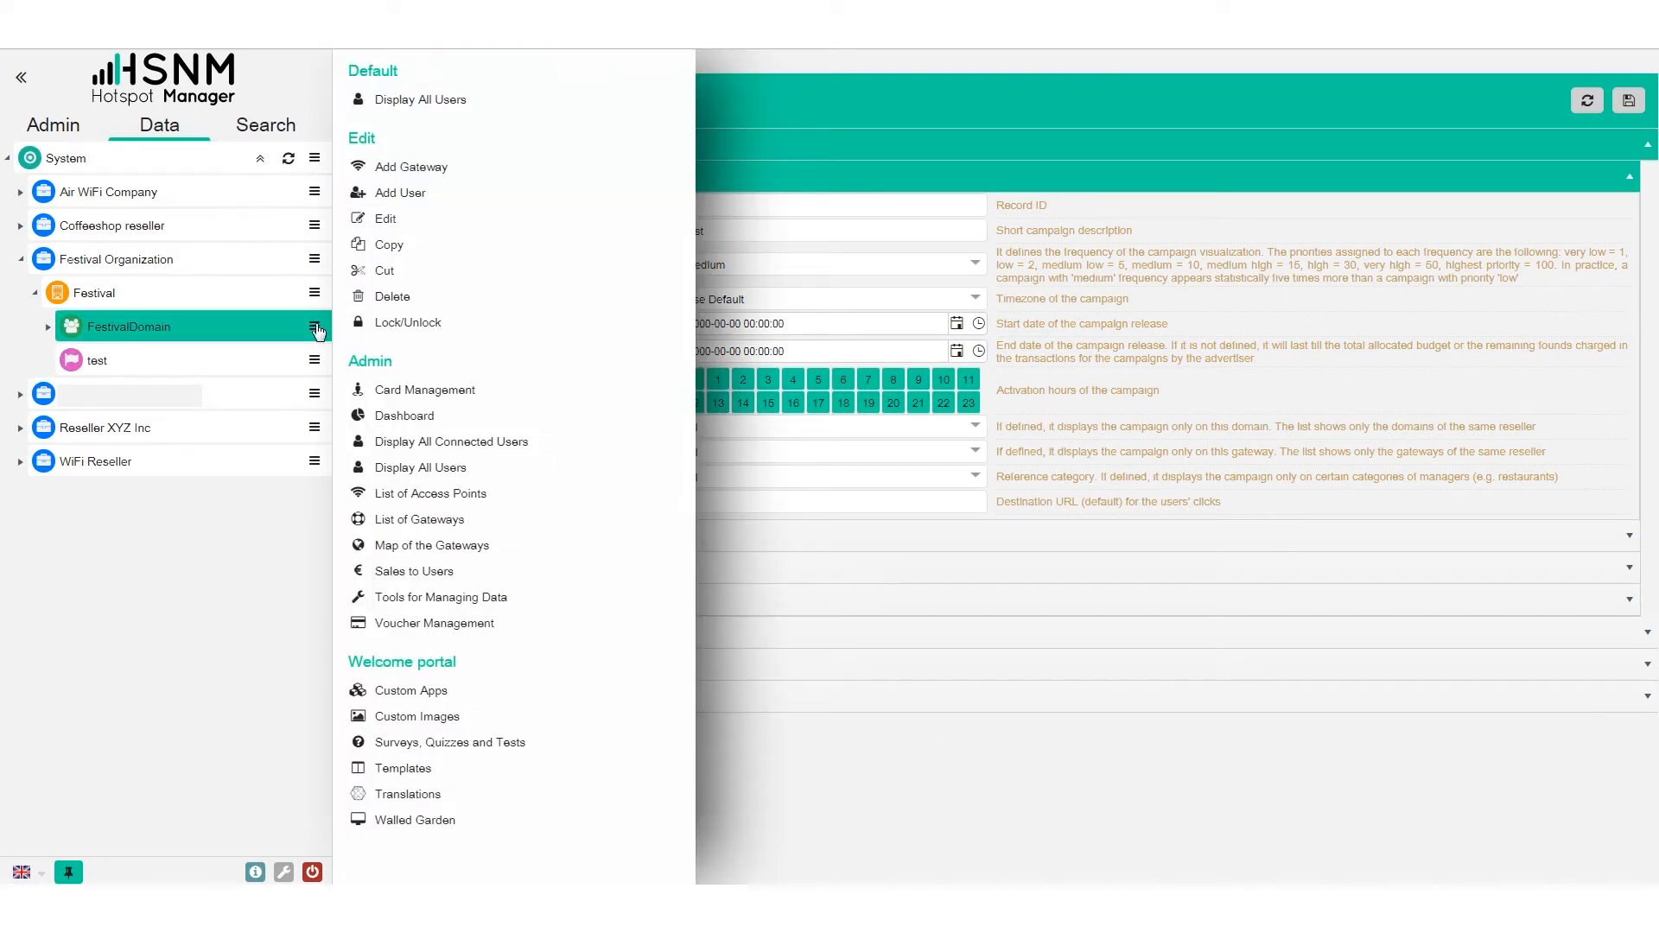
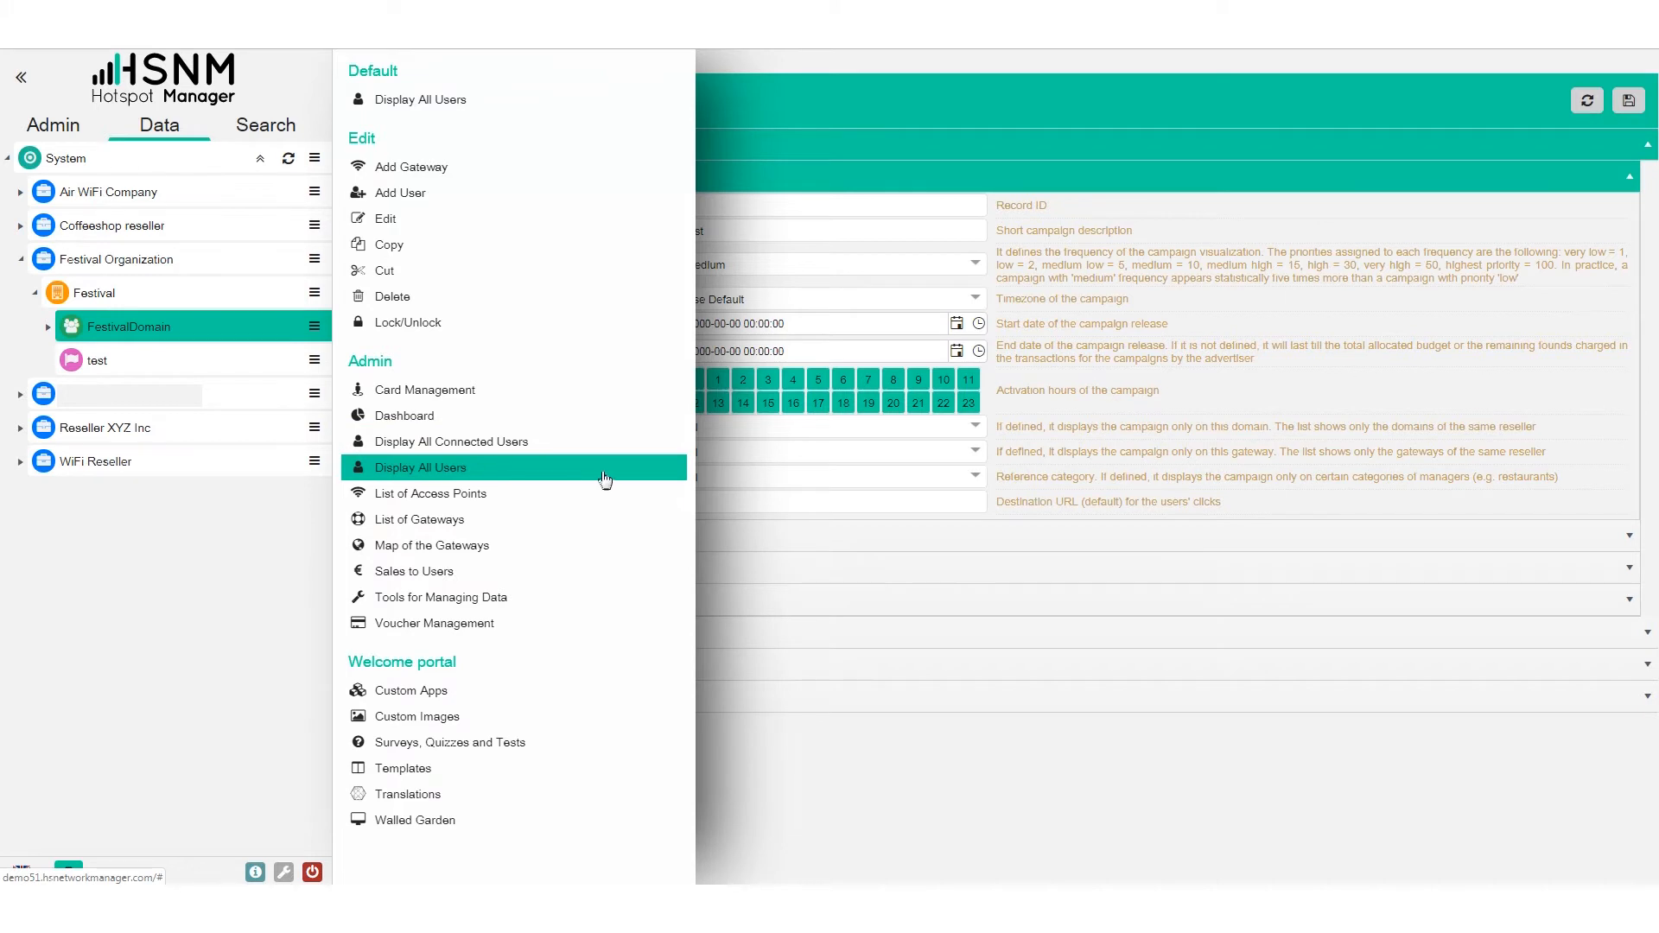
left_click(555, 477)
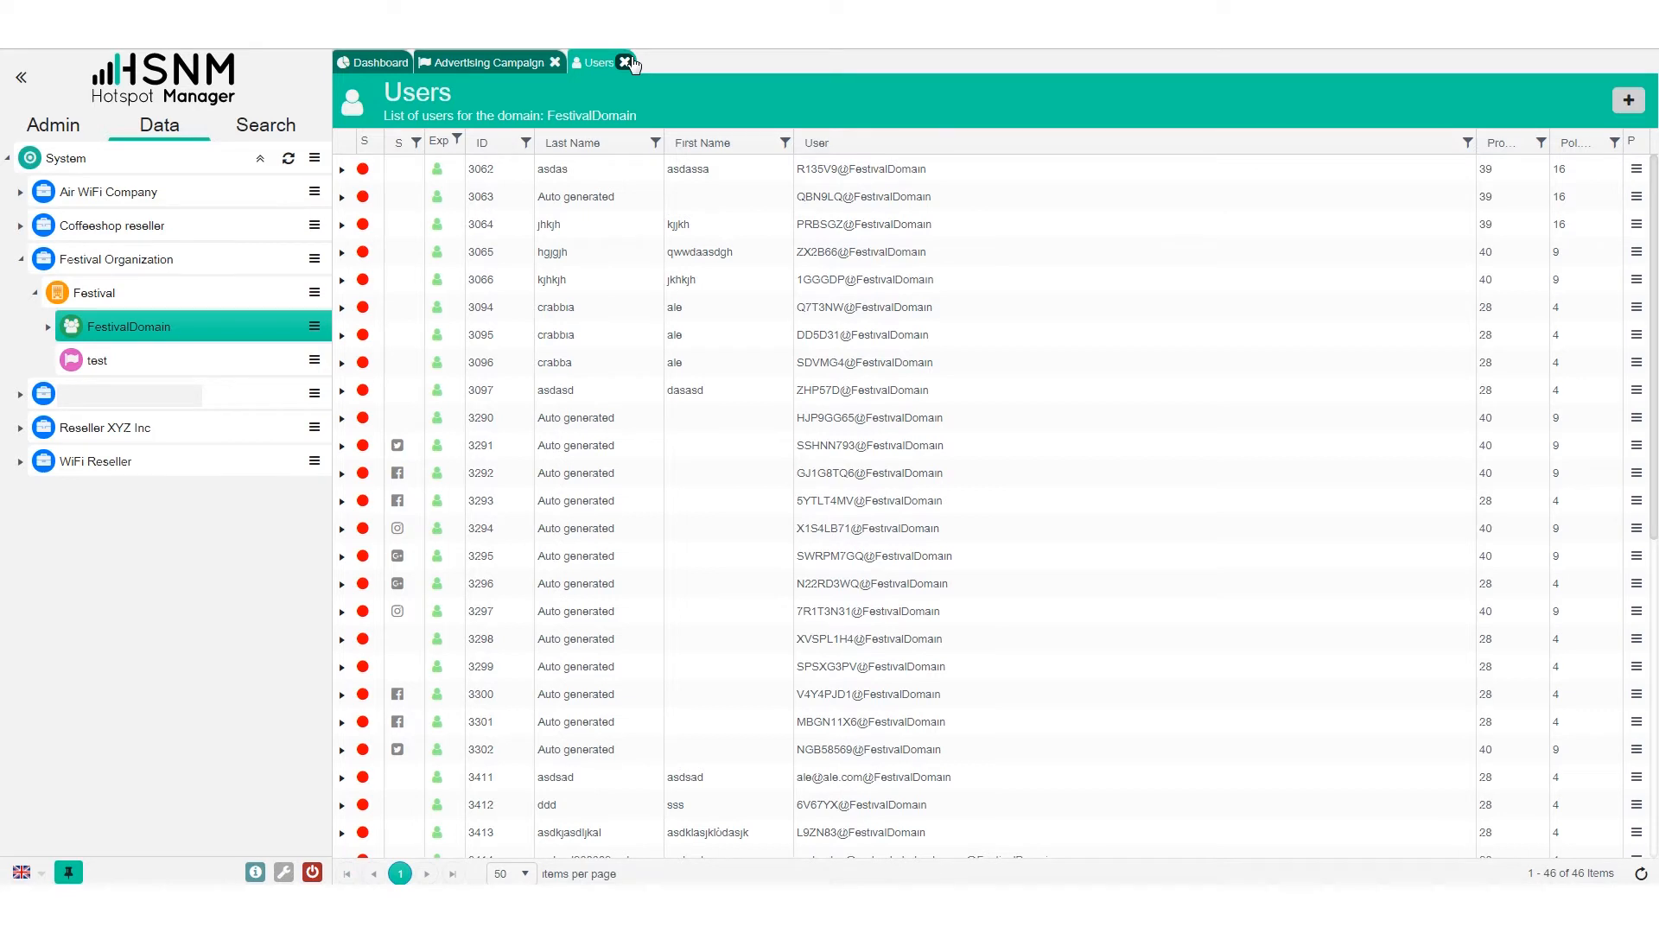
left_click(625, 62)
Compare the actions available for FestivalDomain and Festival Organization, and collapse the Festival Organization branch
left_click(315, 326)
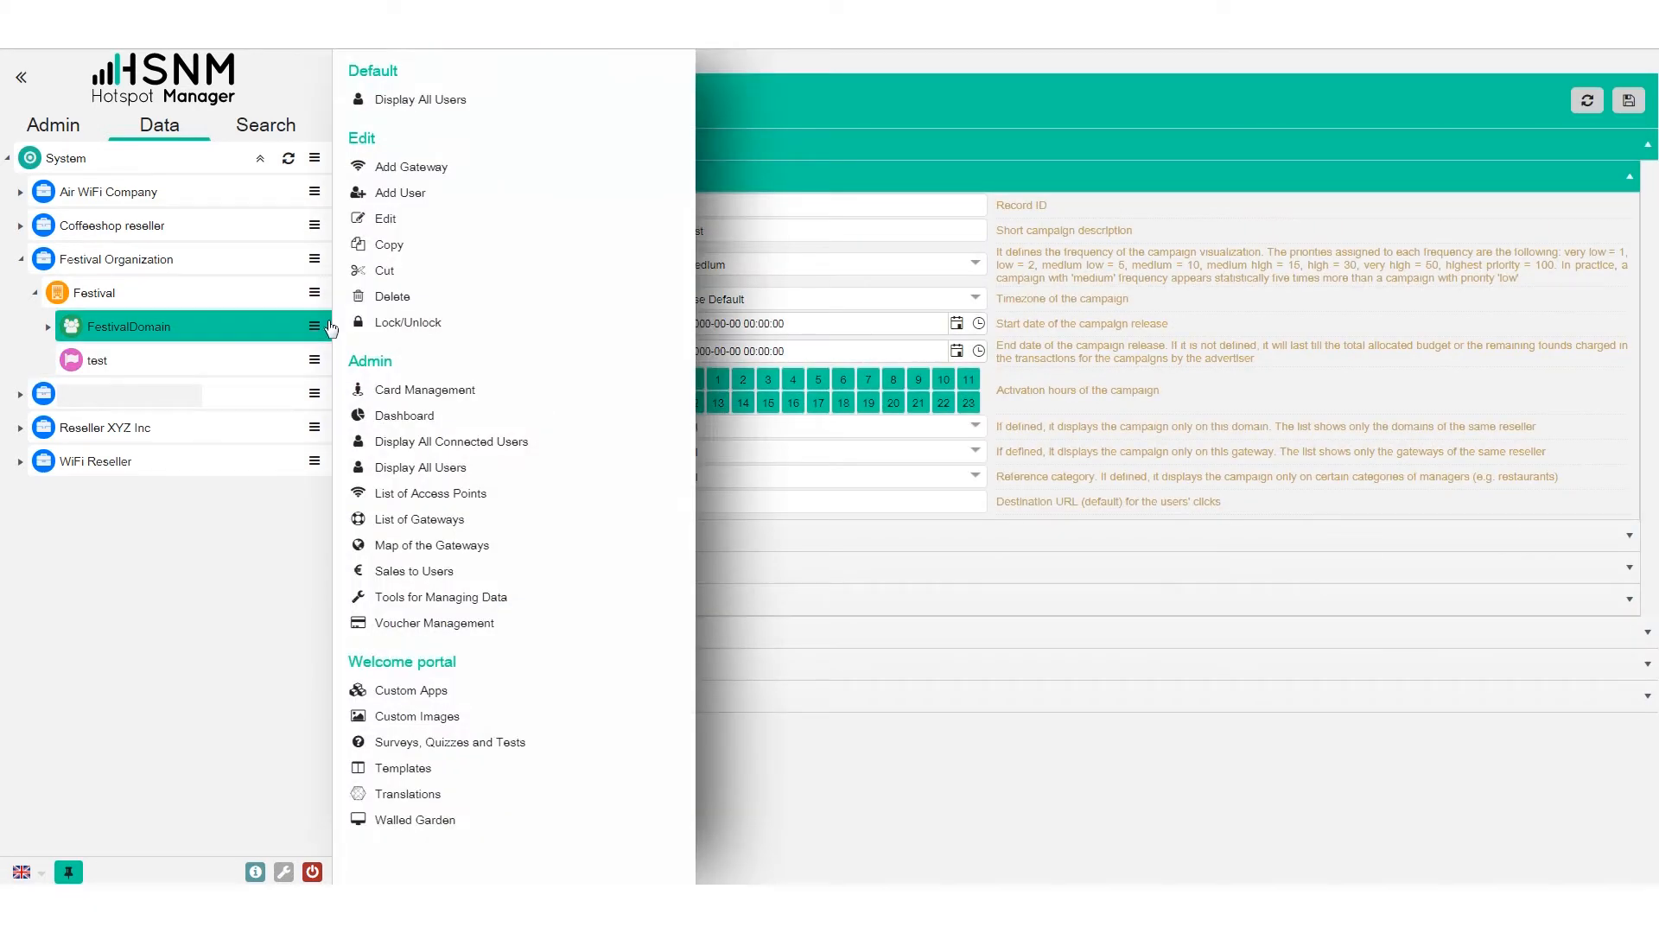
left_click(328, 261)
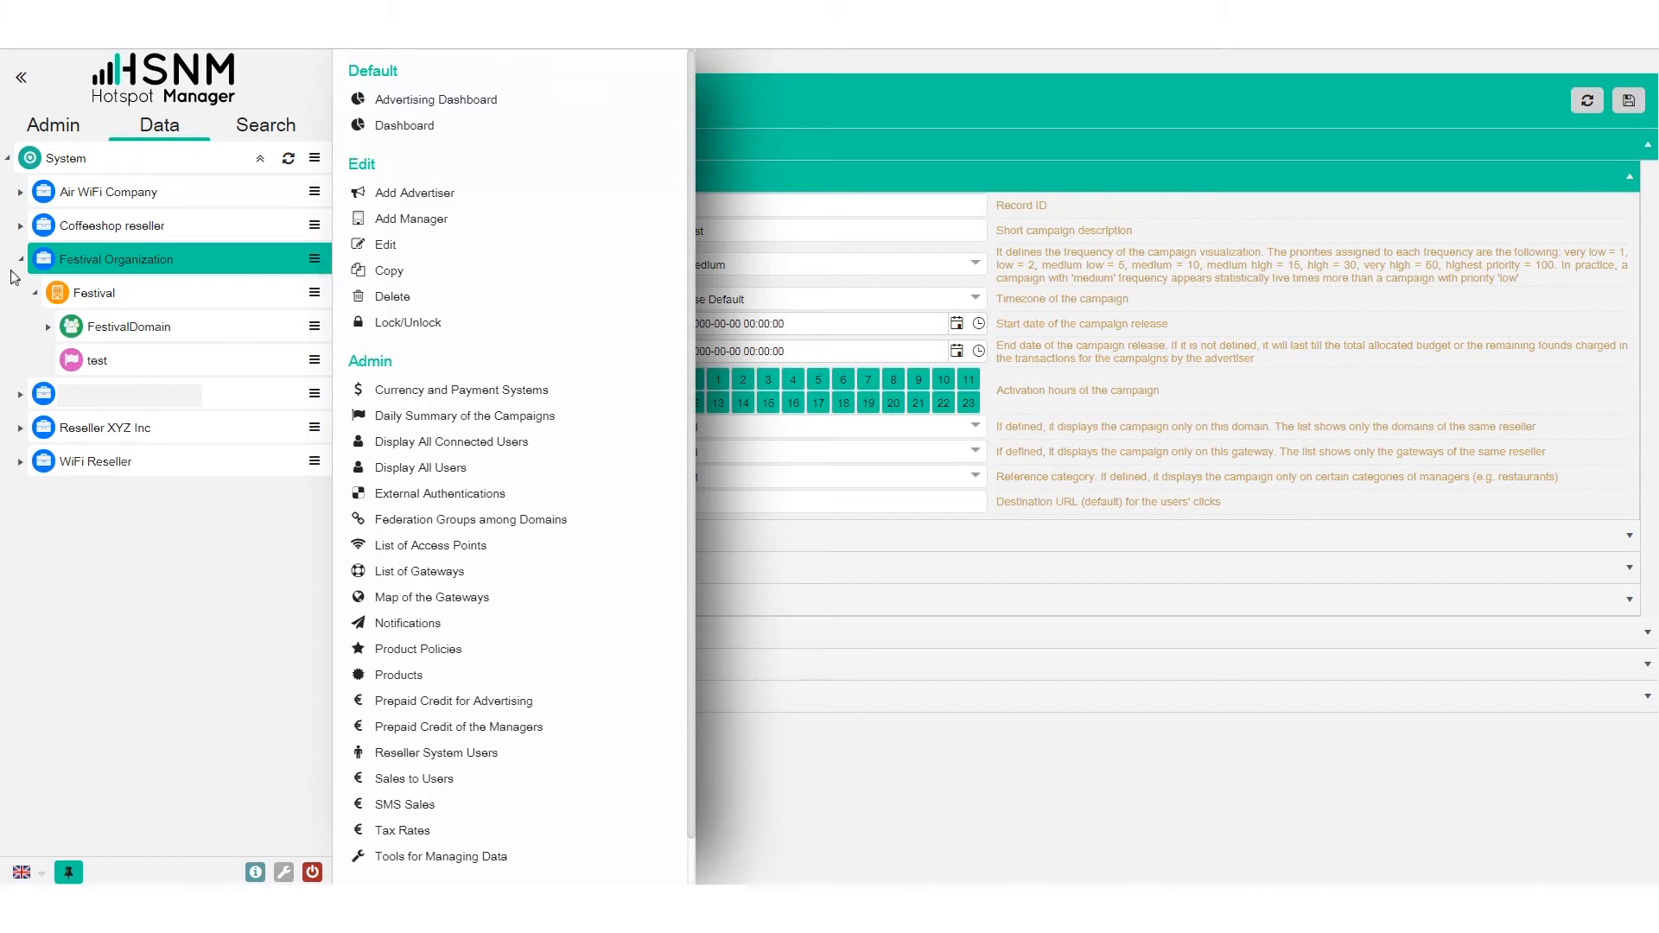
left_click(21, 259)
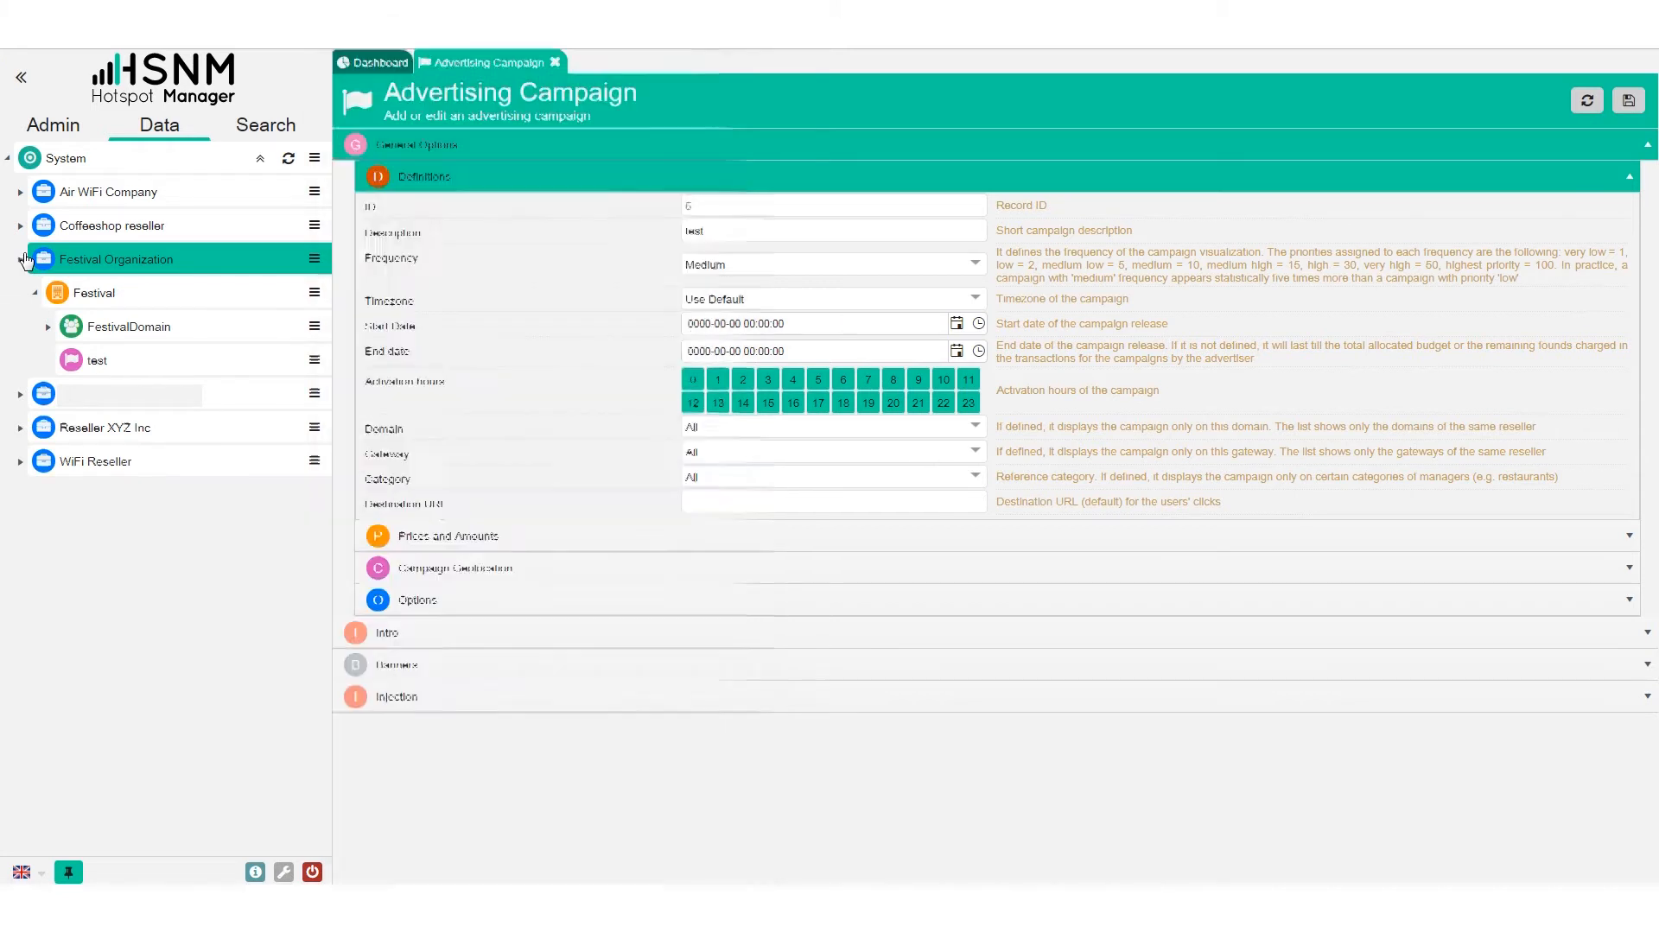
List Festival Organization's Reseller System Users and open the listed system user for editing
left_click(316, 260)
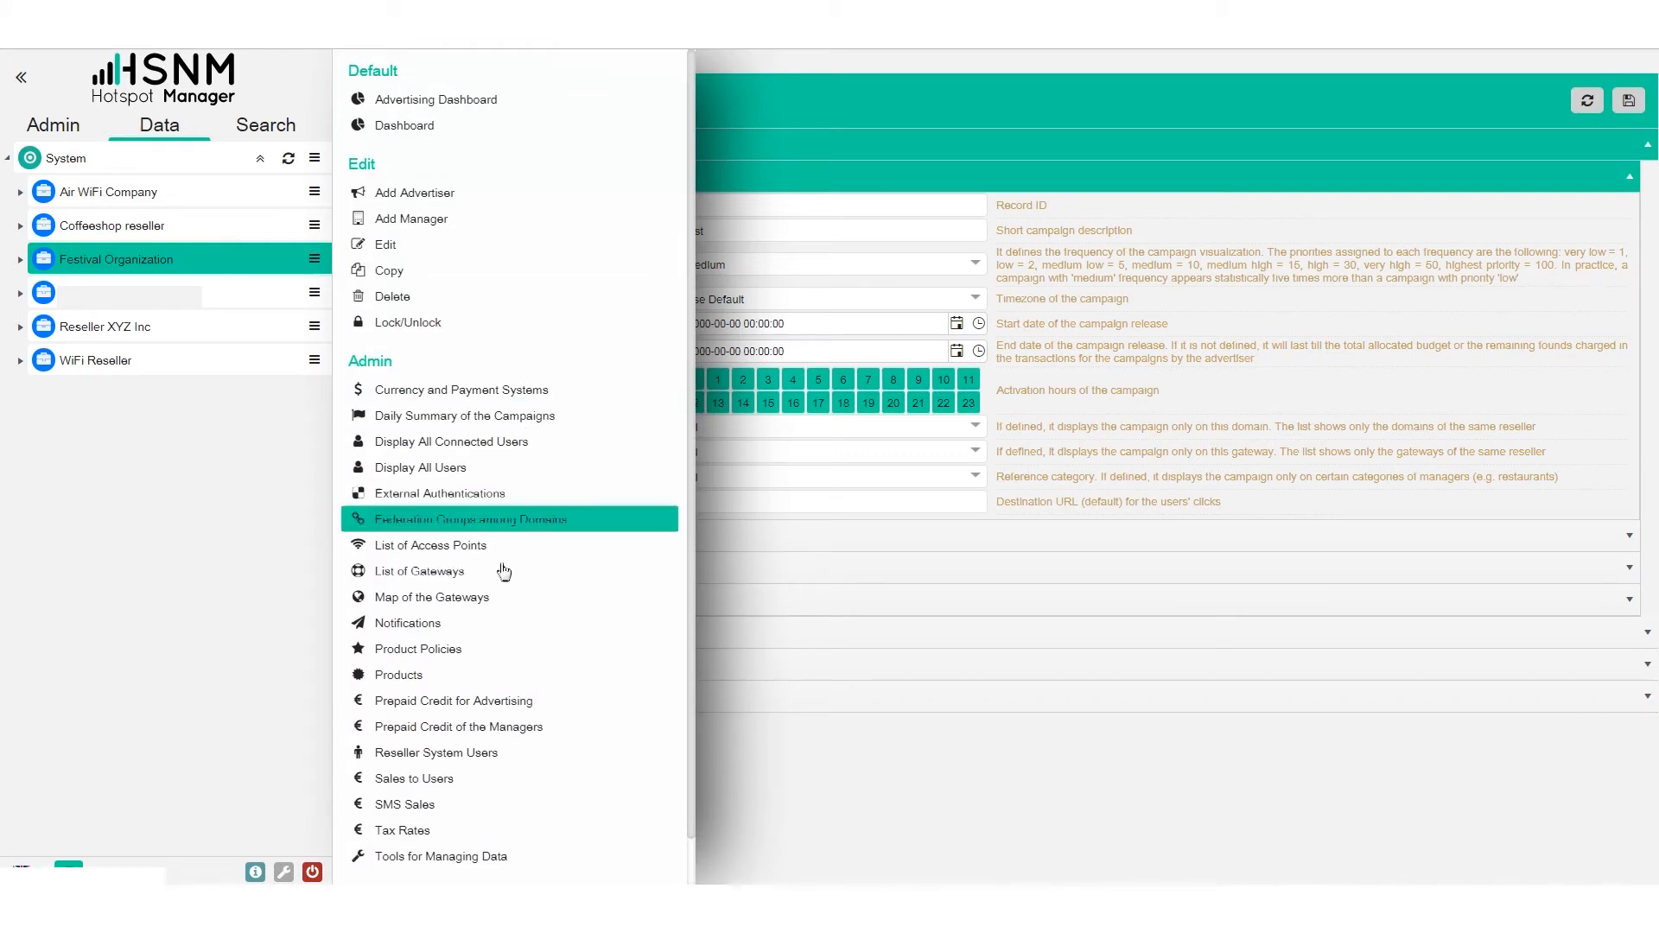
left_click(472, 759)
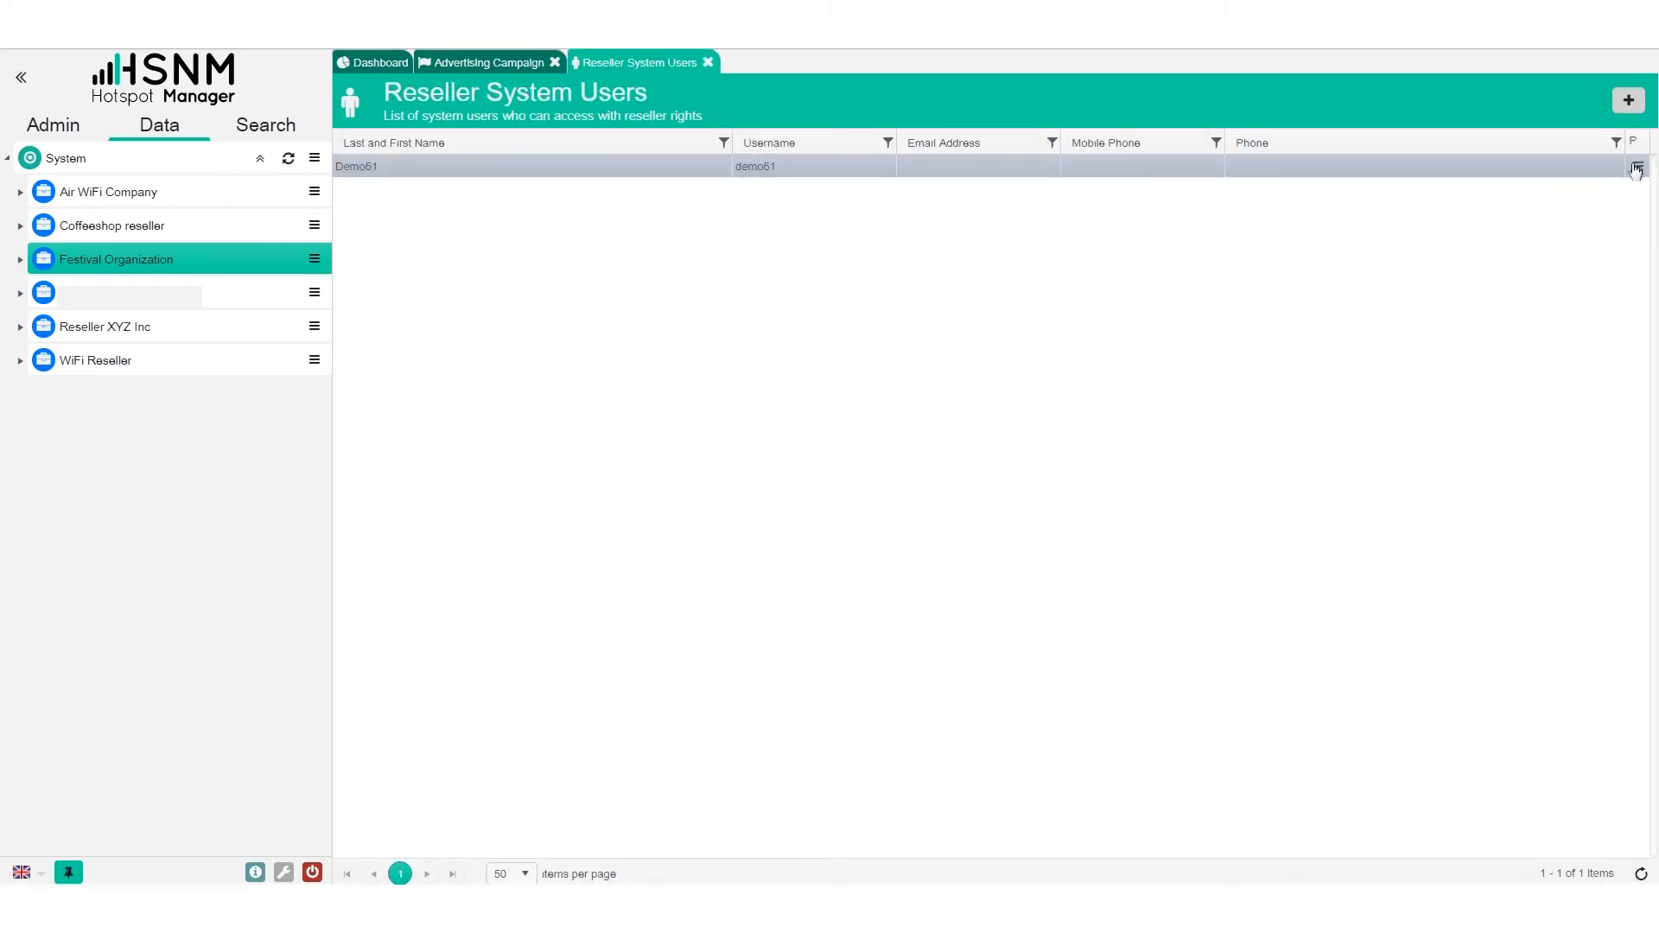
left_click(1636, 168)
left_click(1357, 104)
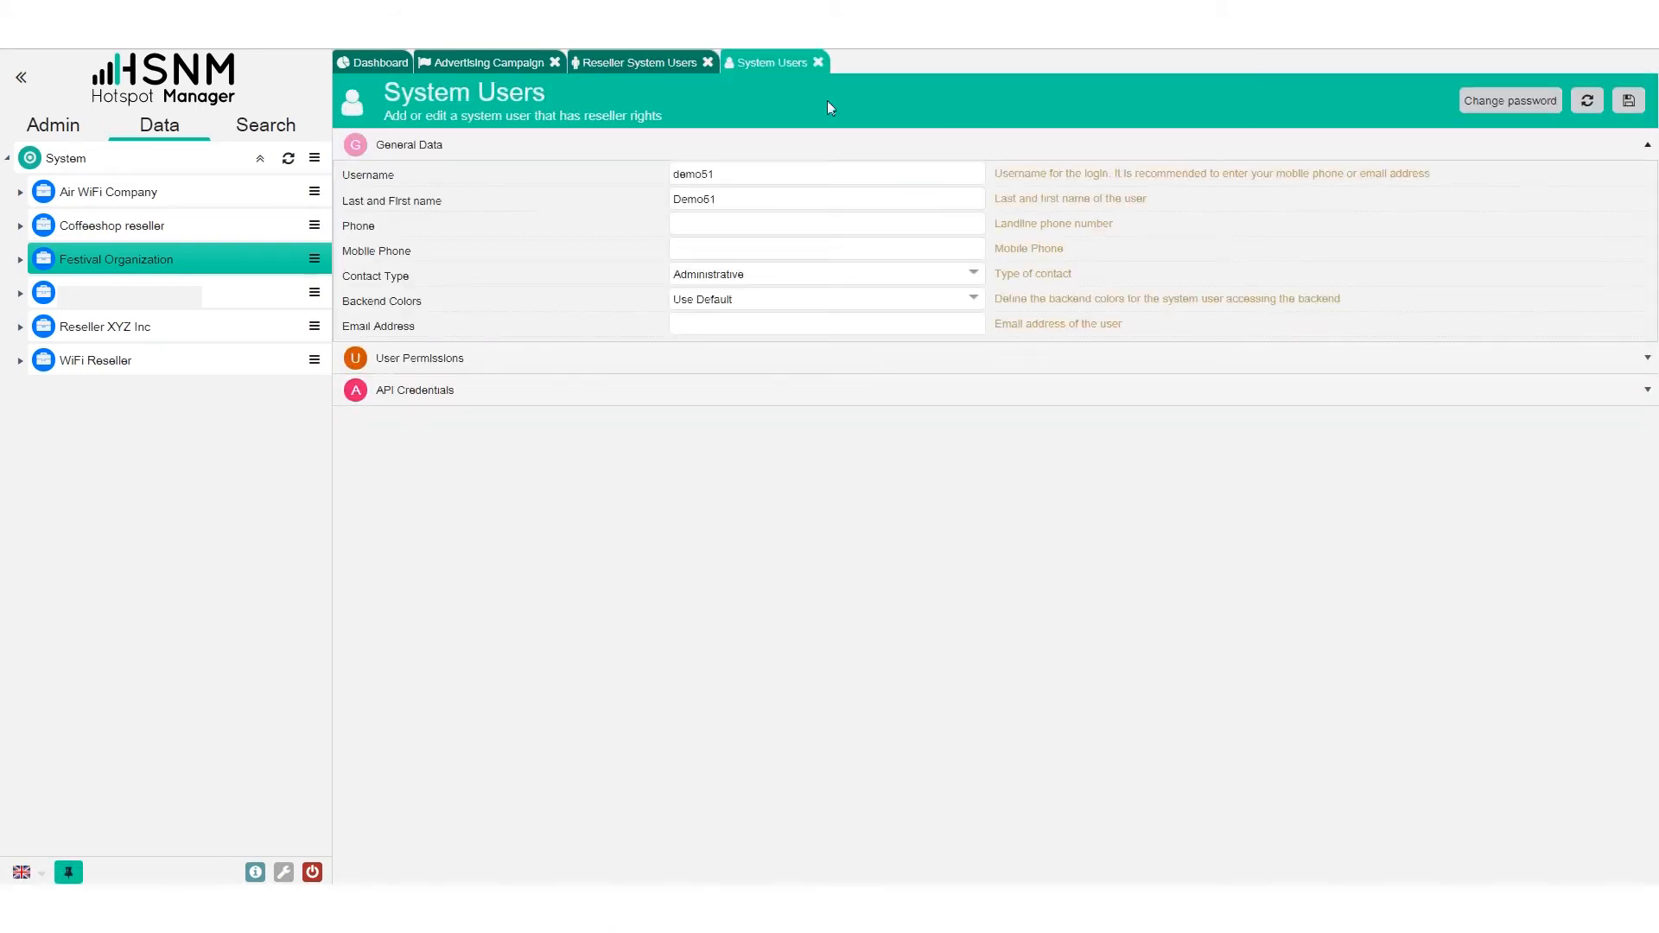
Examine the reseller system user's User Permissions and close the user's settings
left_click(561, 358)
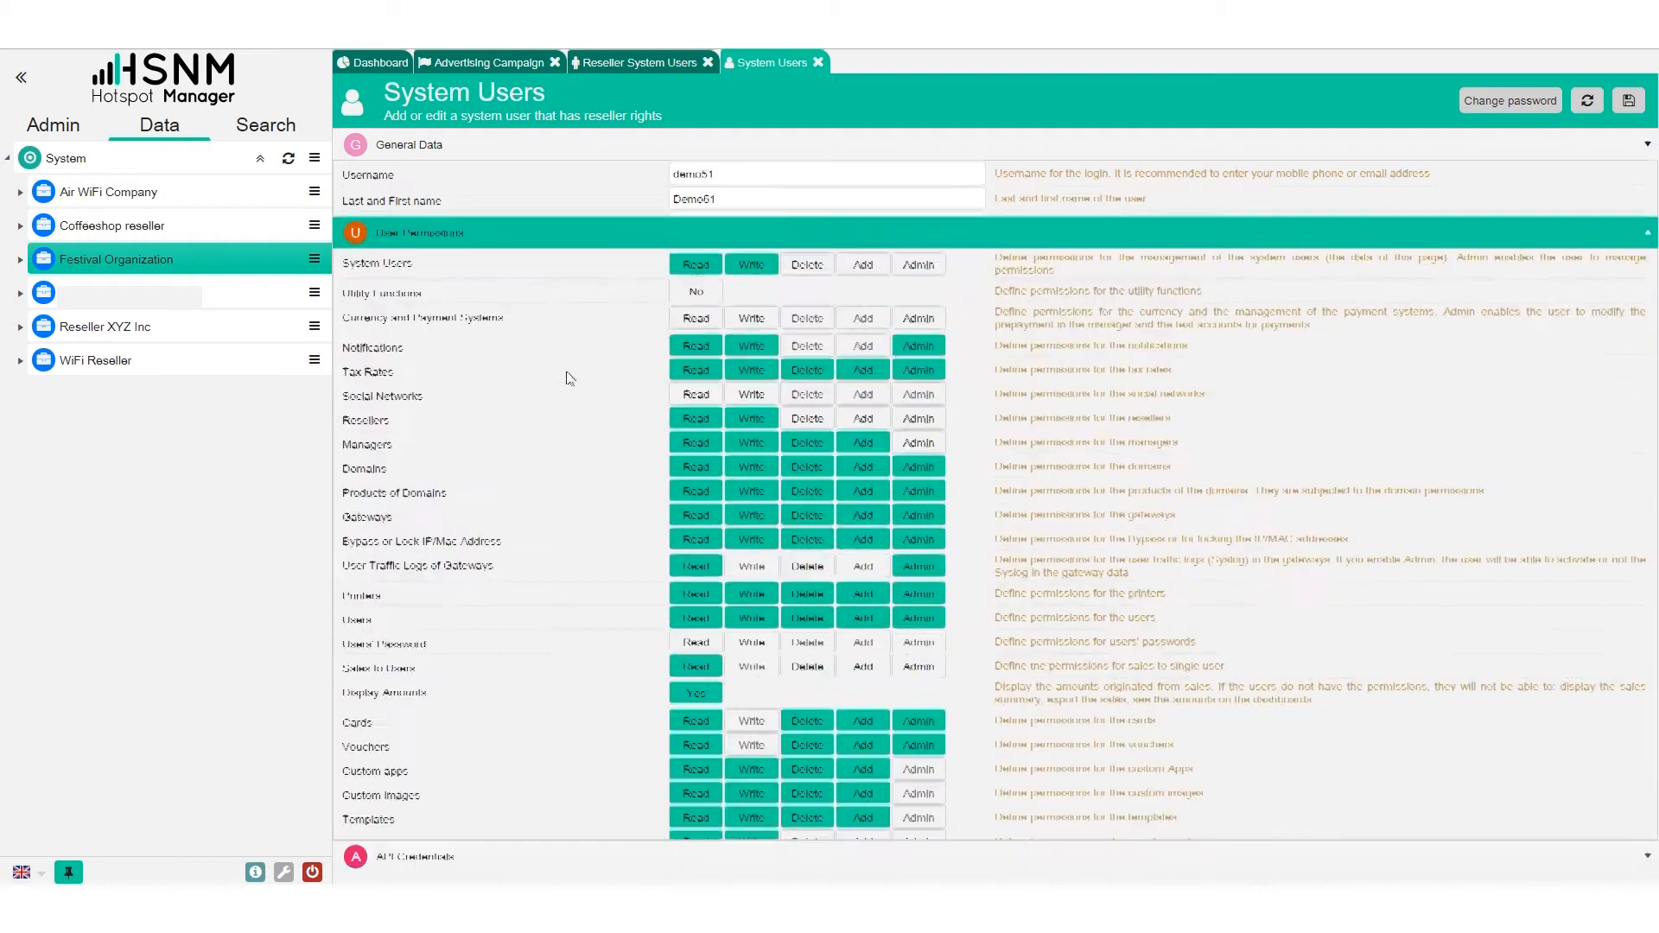
scroll(859, 403, "down", 3)
scroll(860, 402, "up", 2)
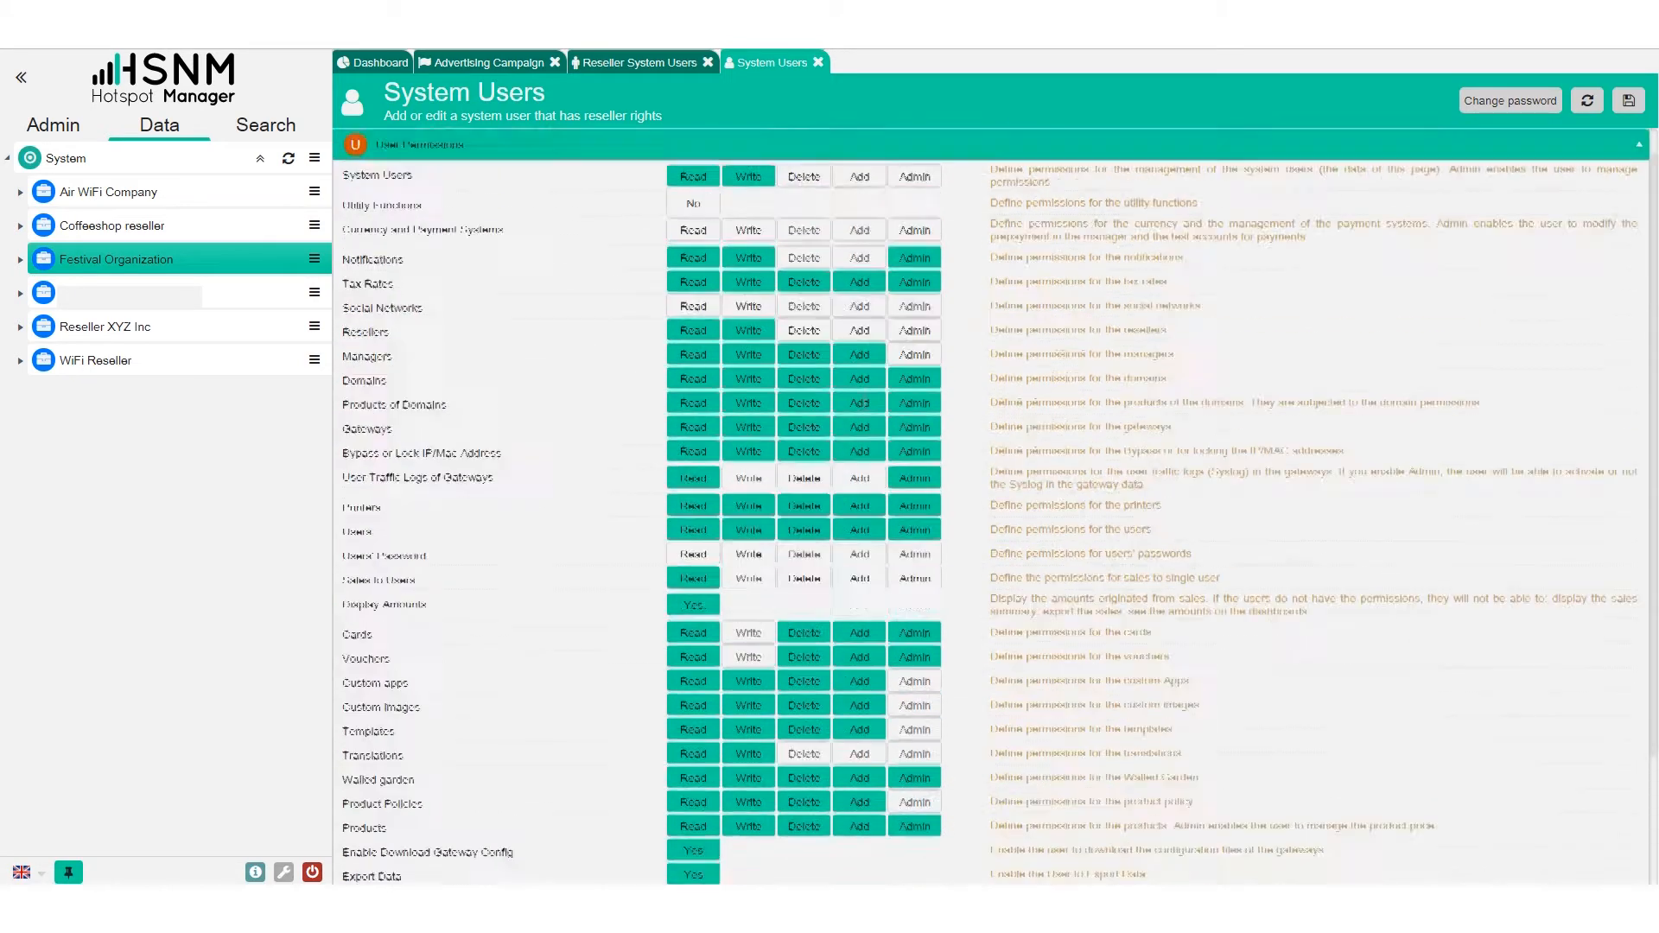
scroll(849, 398, "up", 1)
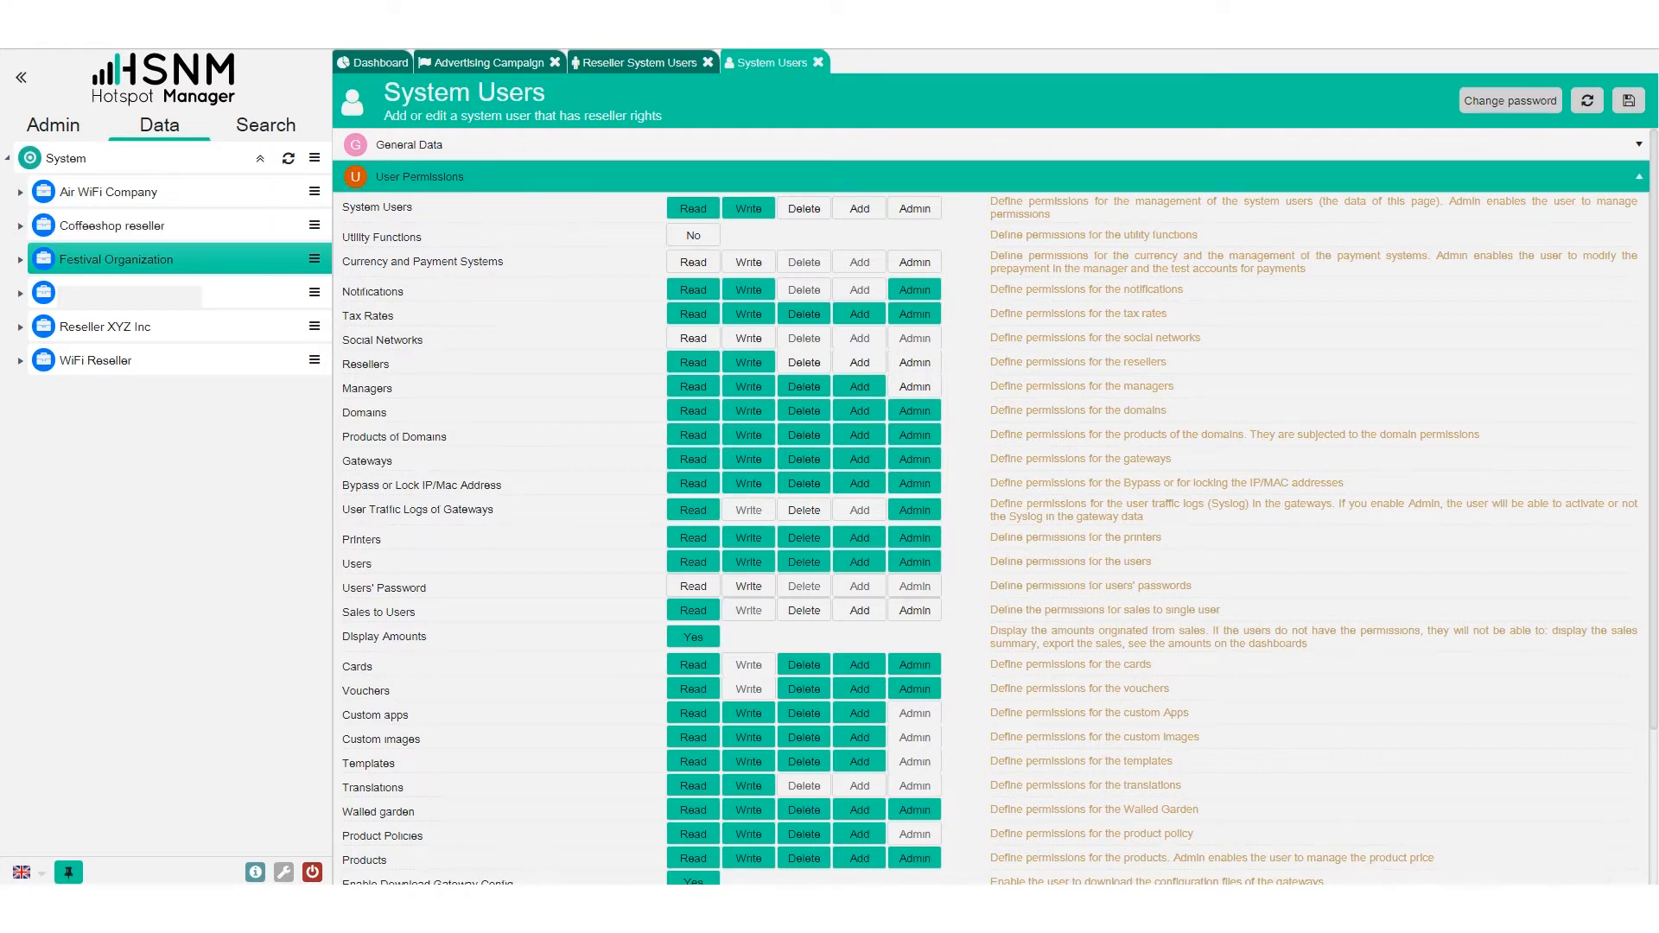
left_click(818, 62)
Expand Festival Organization, display the Manager System Users of its Festival manager and close the list
left_click(20, 259)
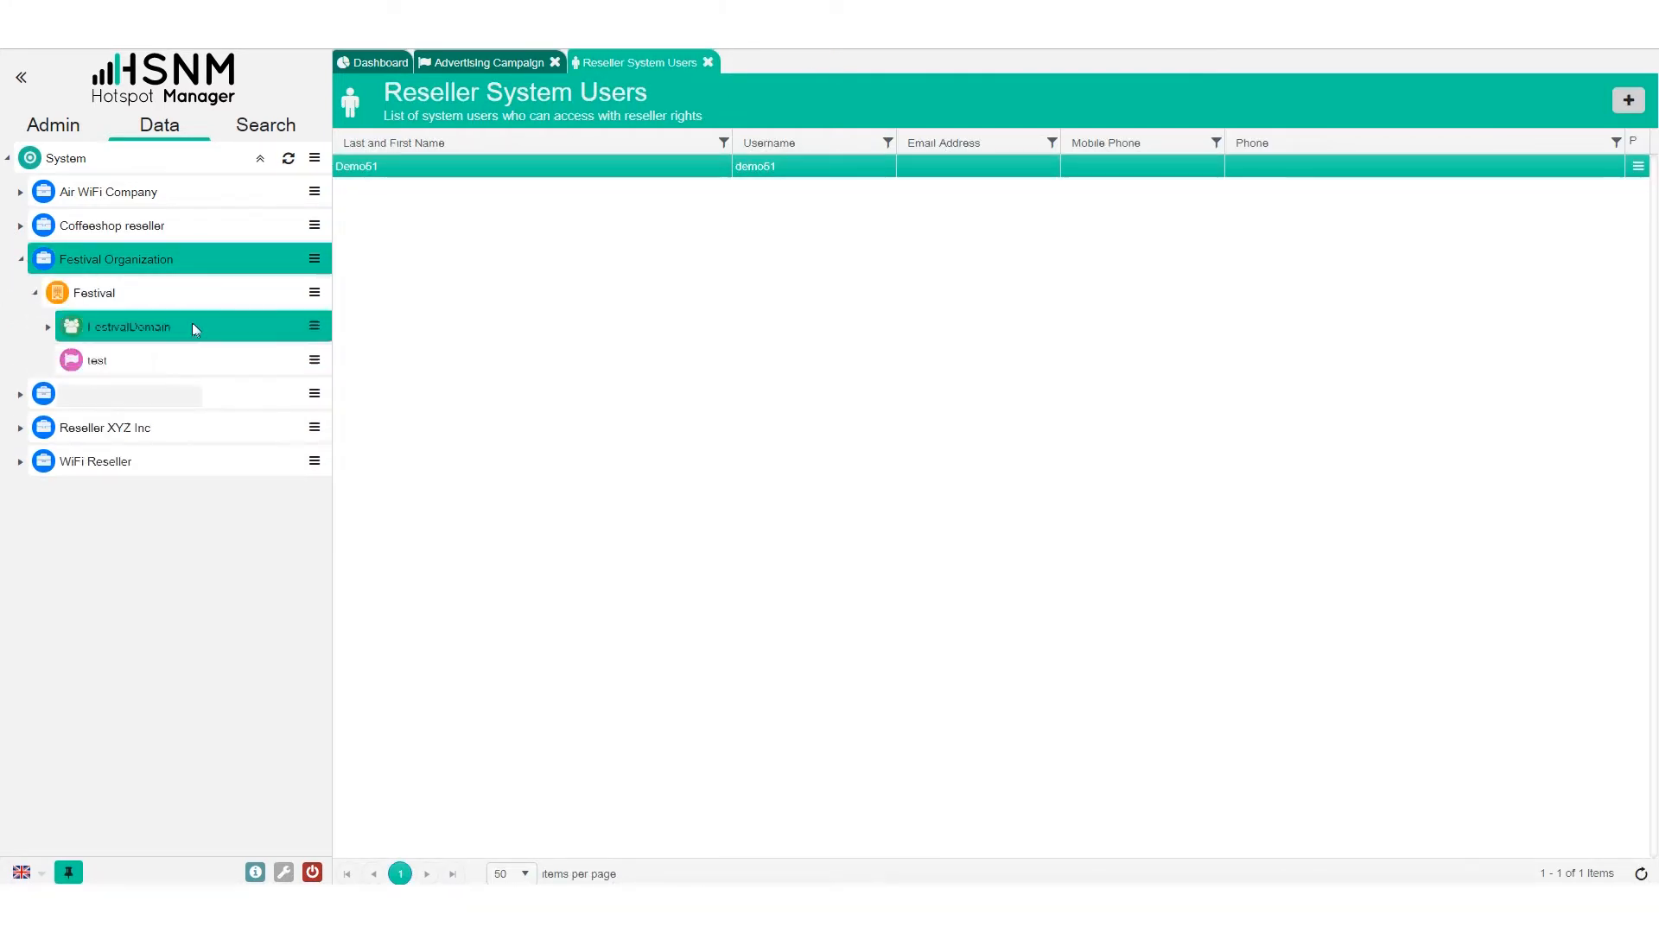
left_click(316, 295)
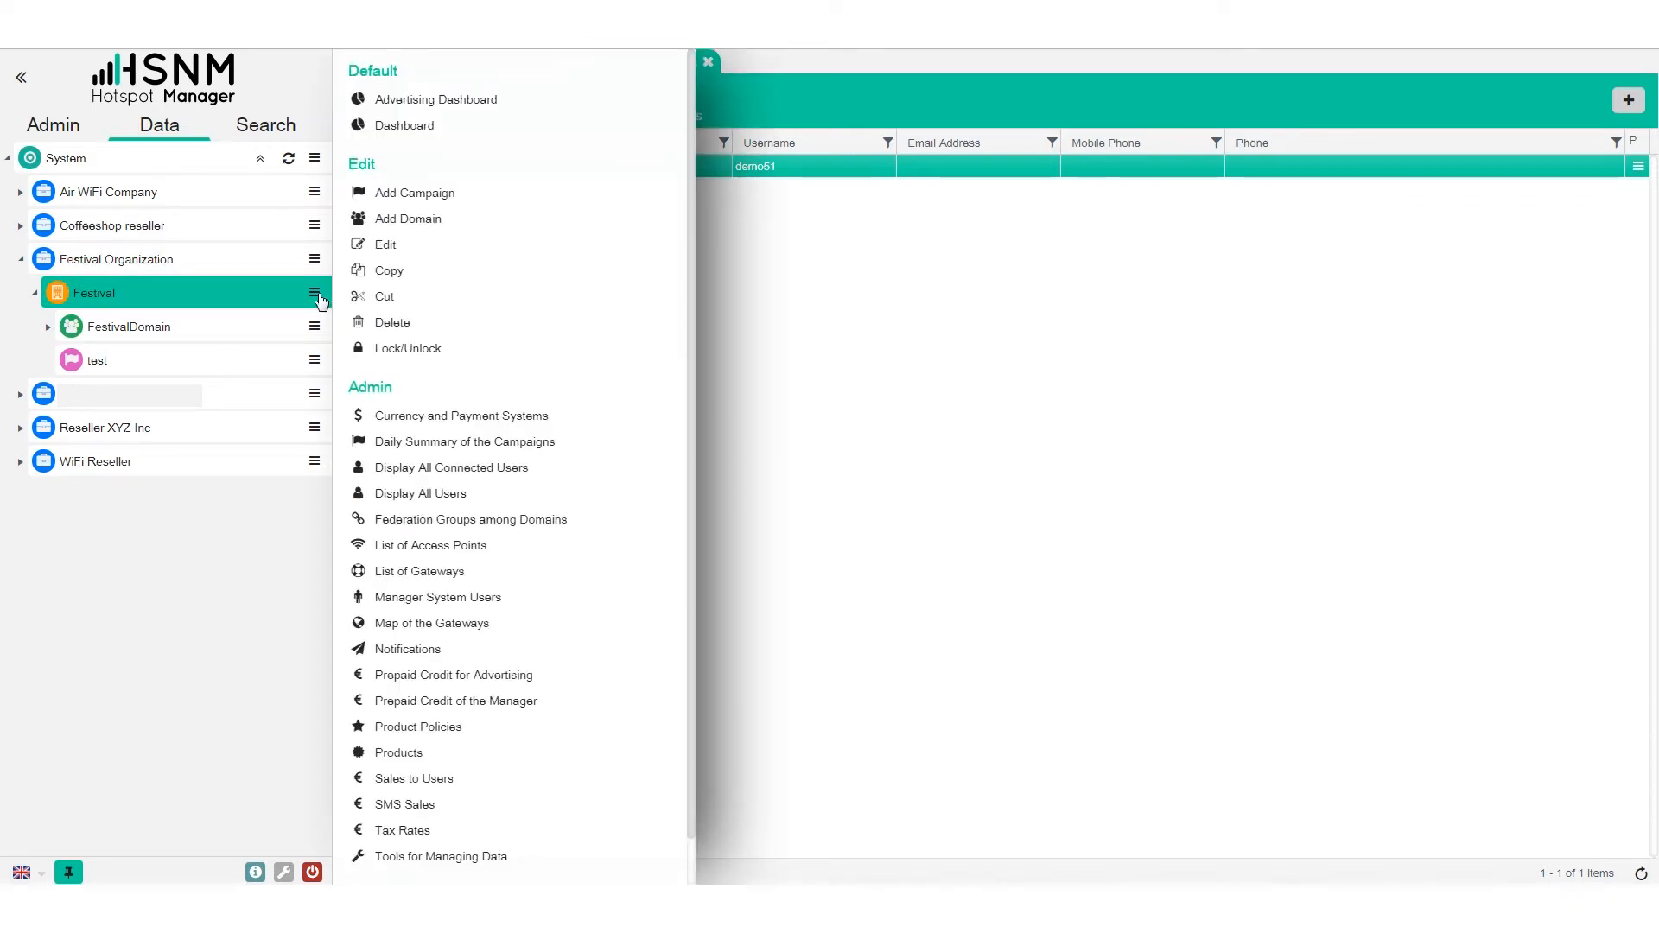
left_click(547, 598)
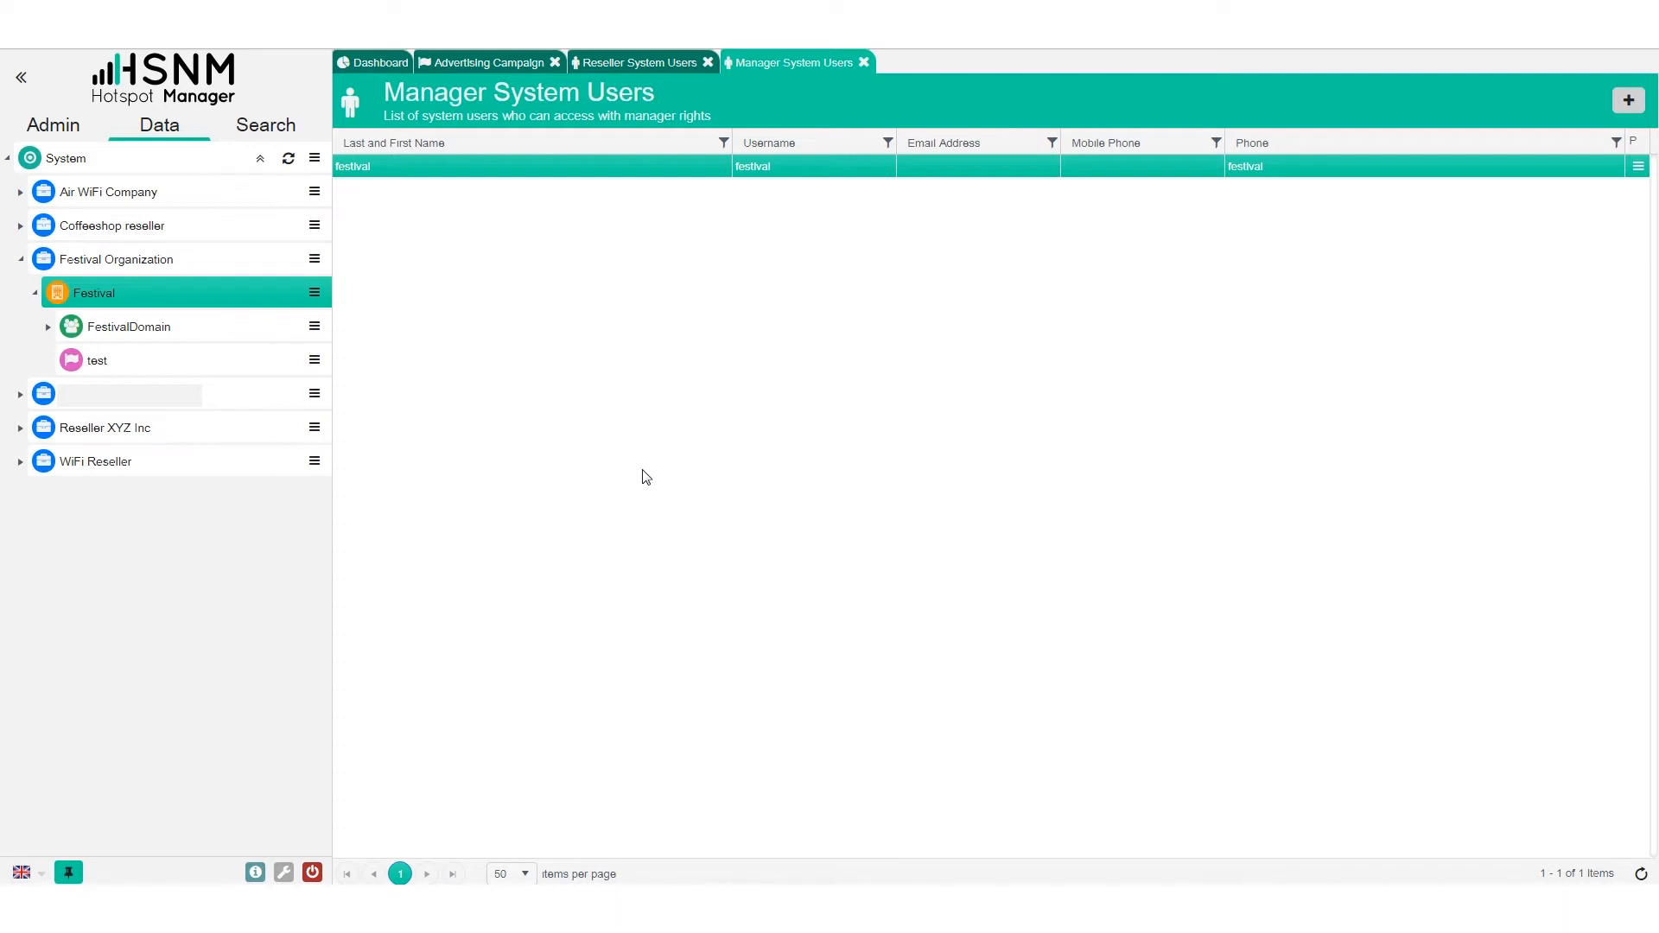
left_click(864, 63)
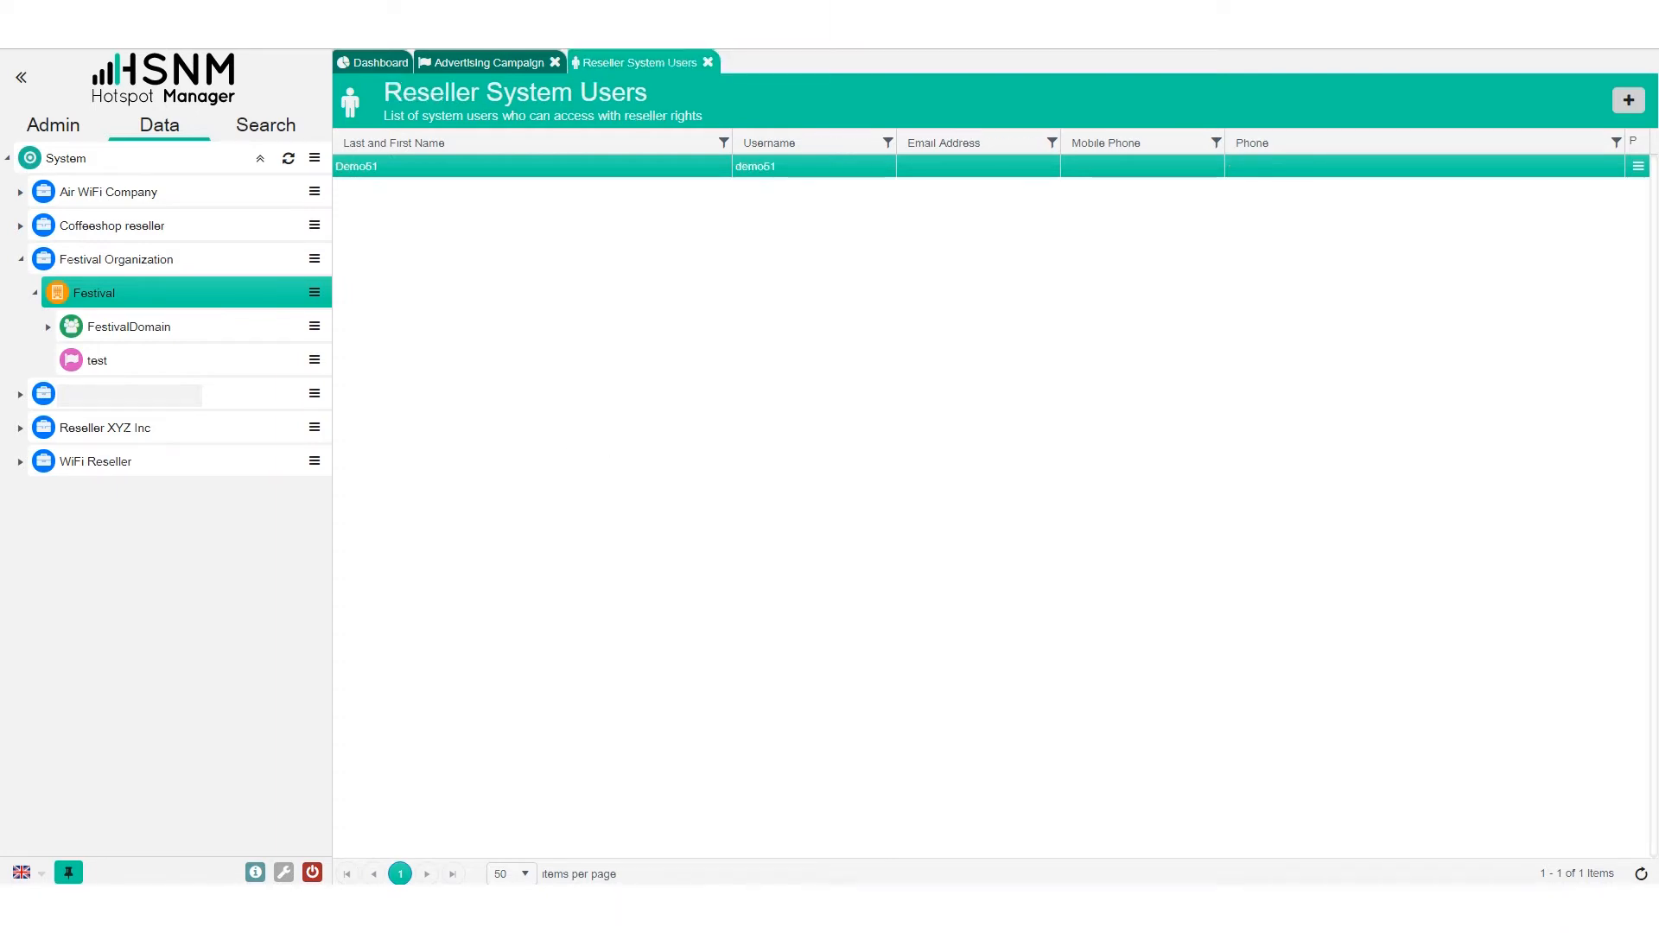
List FestivalDomain's gateways and examine the admin and welcome portal actions available for the domain
left_click(314, 325)
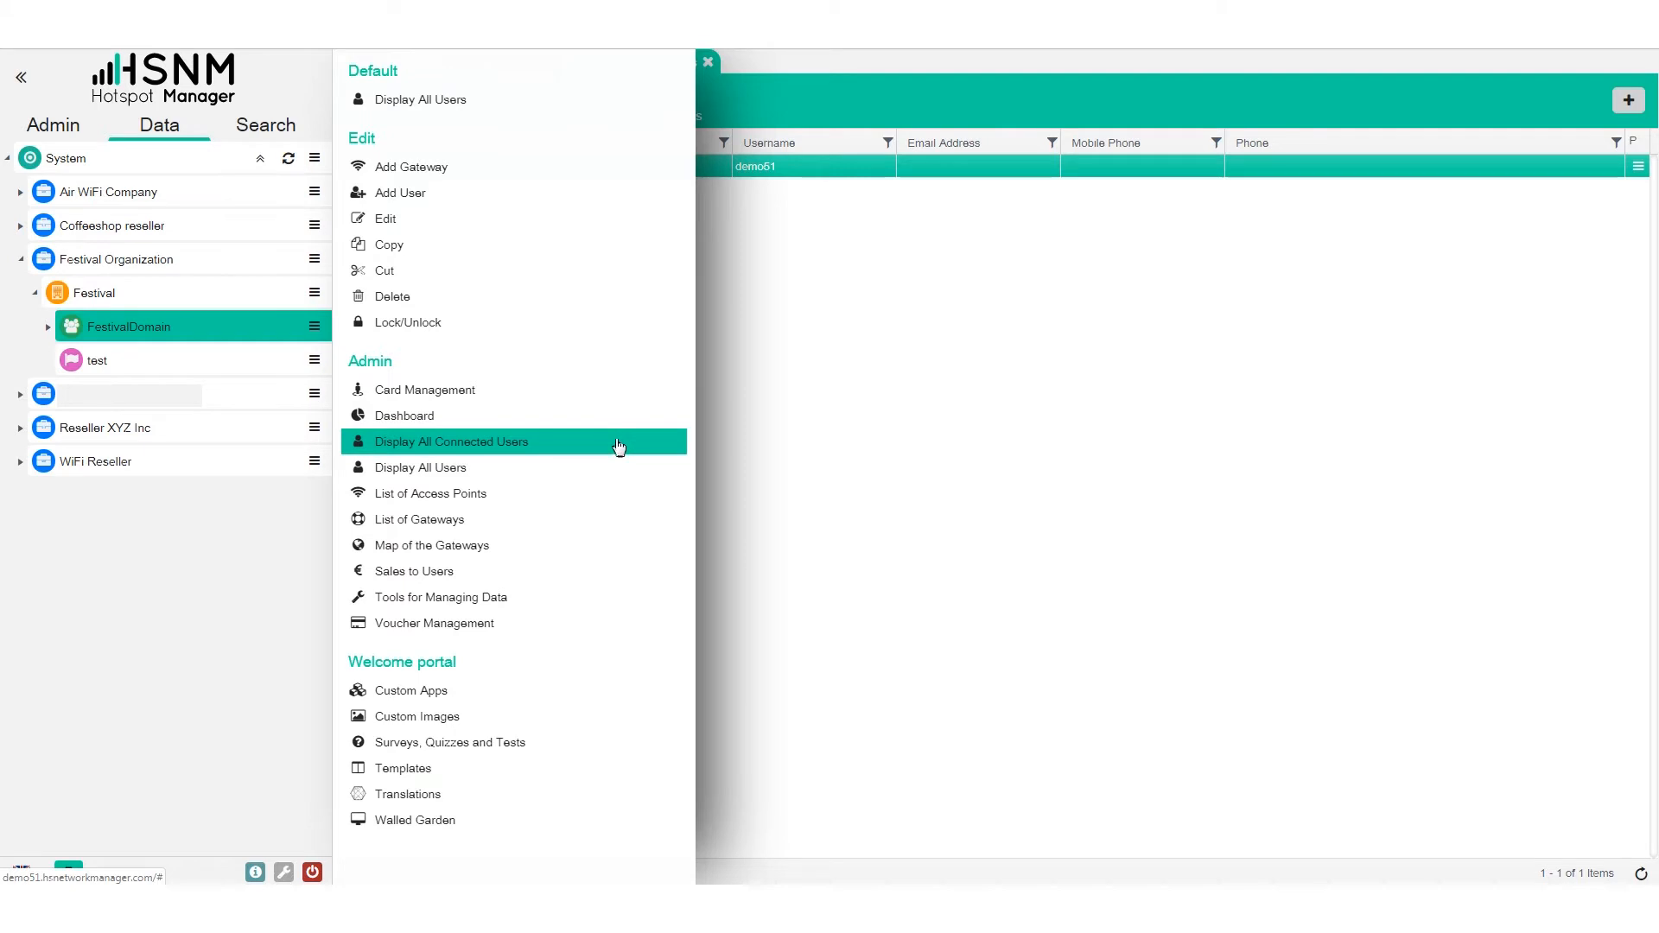
left_click(542, 520)
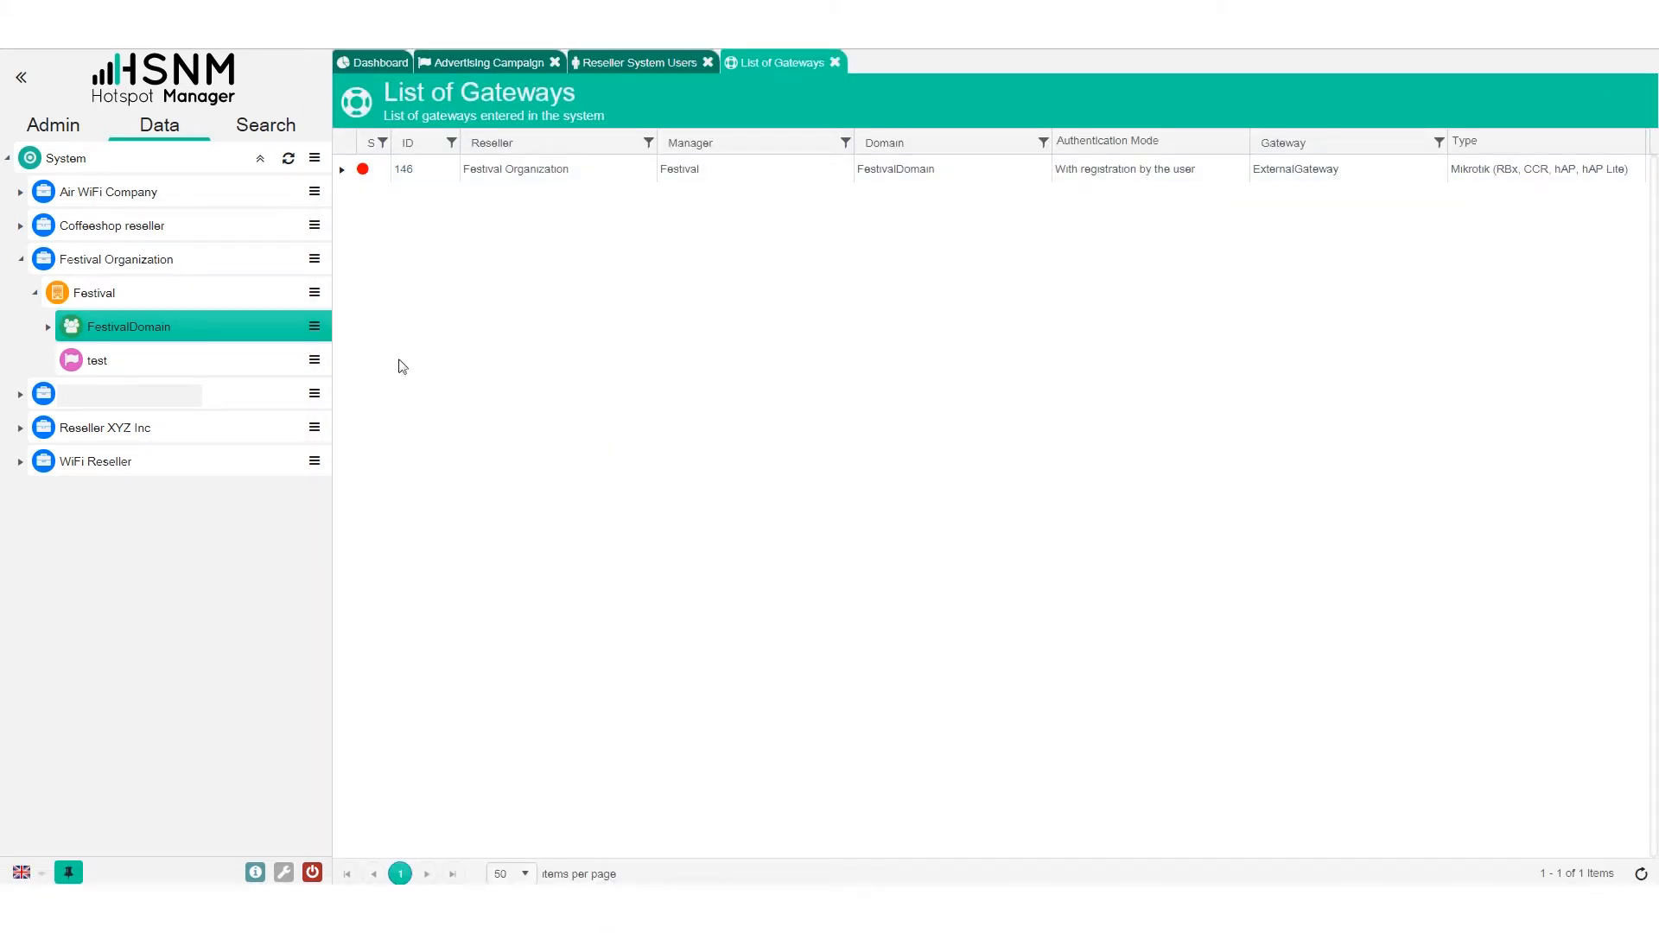
left_click(316, 328)
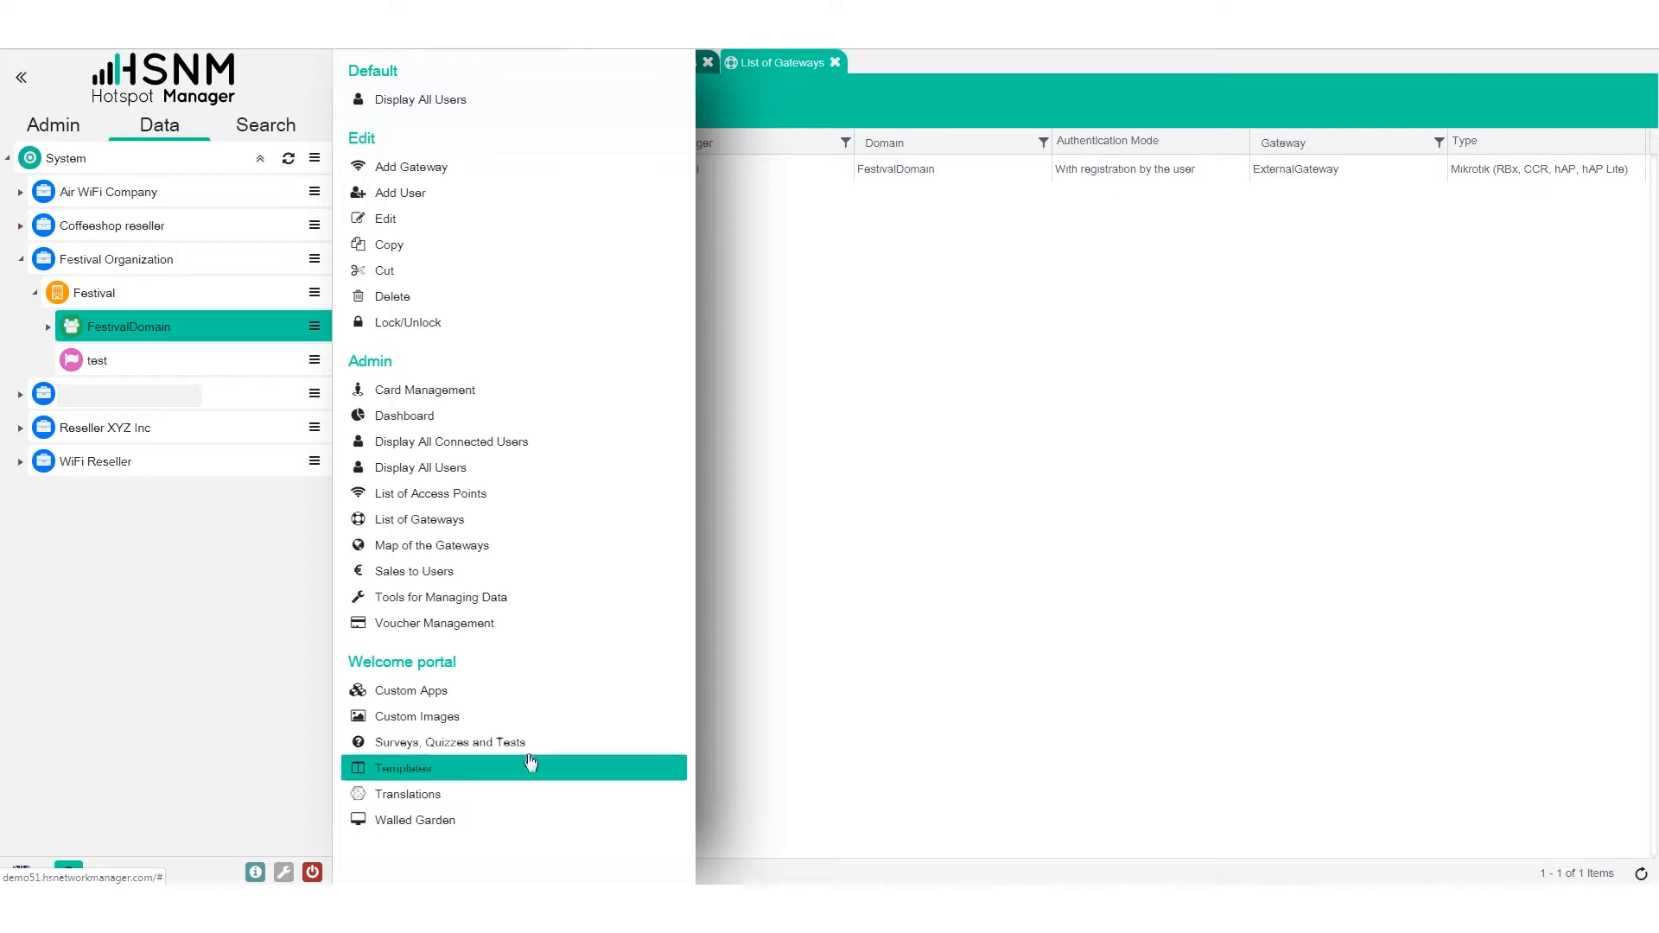
left_click(1544, 767)
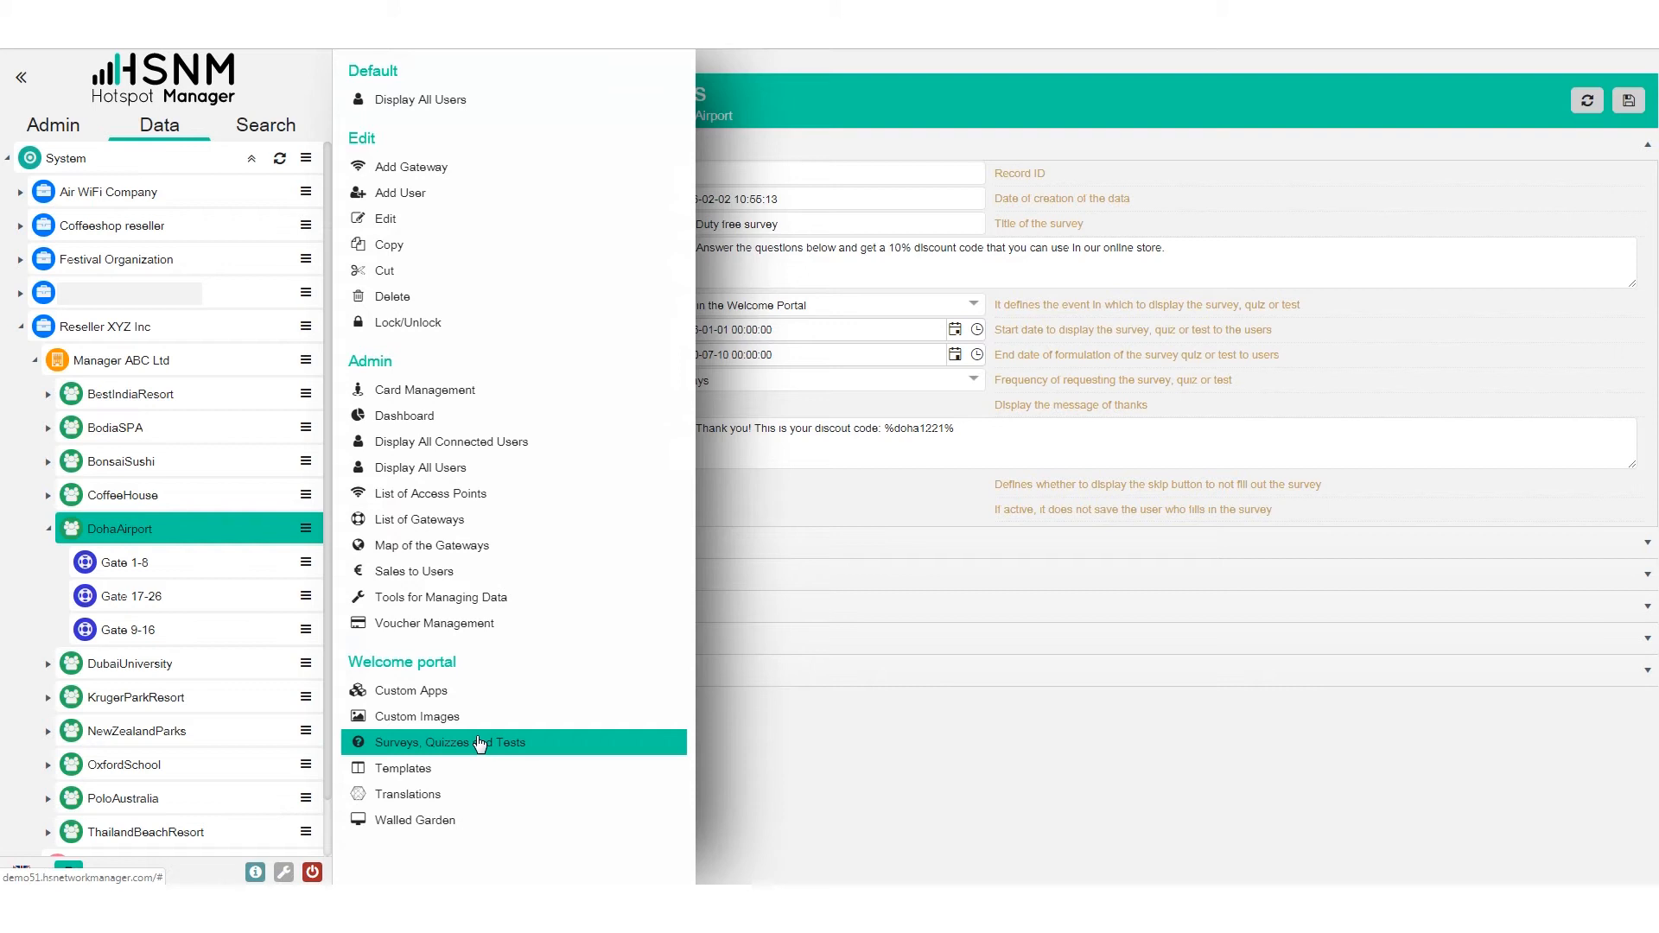
List the surveys, quizzes and tests of the DohaAirport domain and open the Duty free survey
left_click(480, 743)
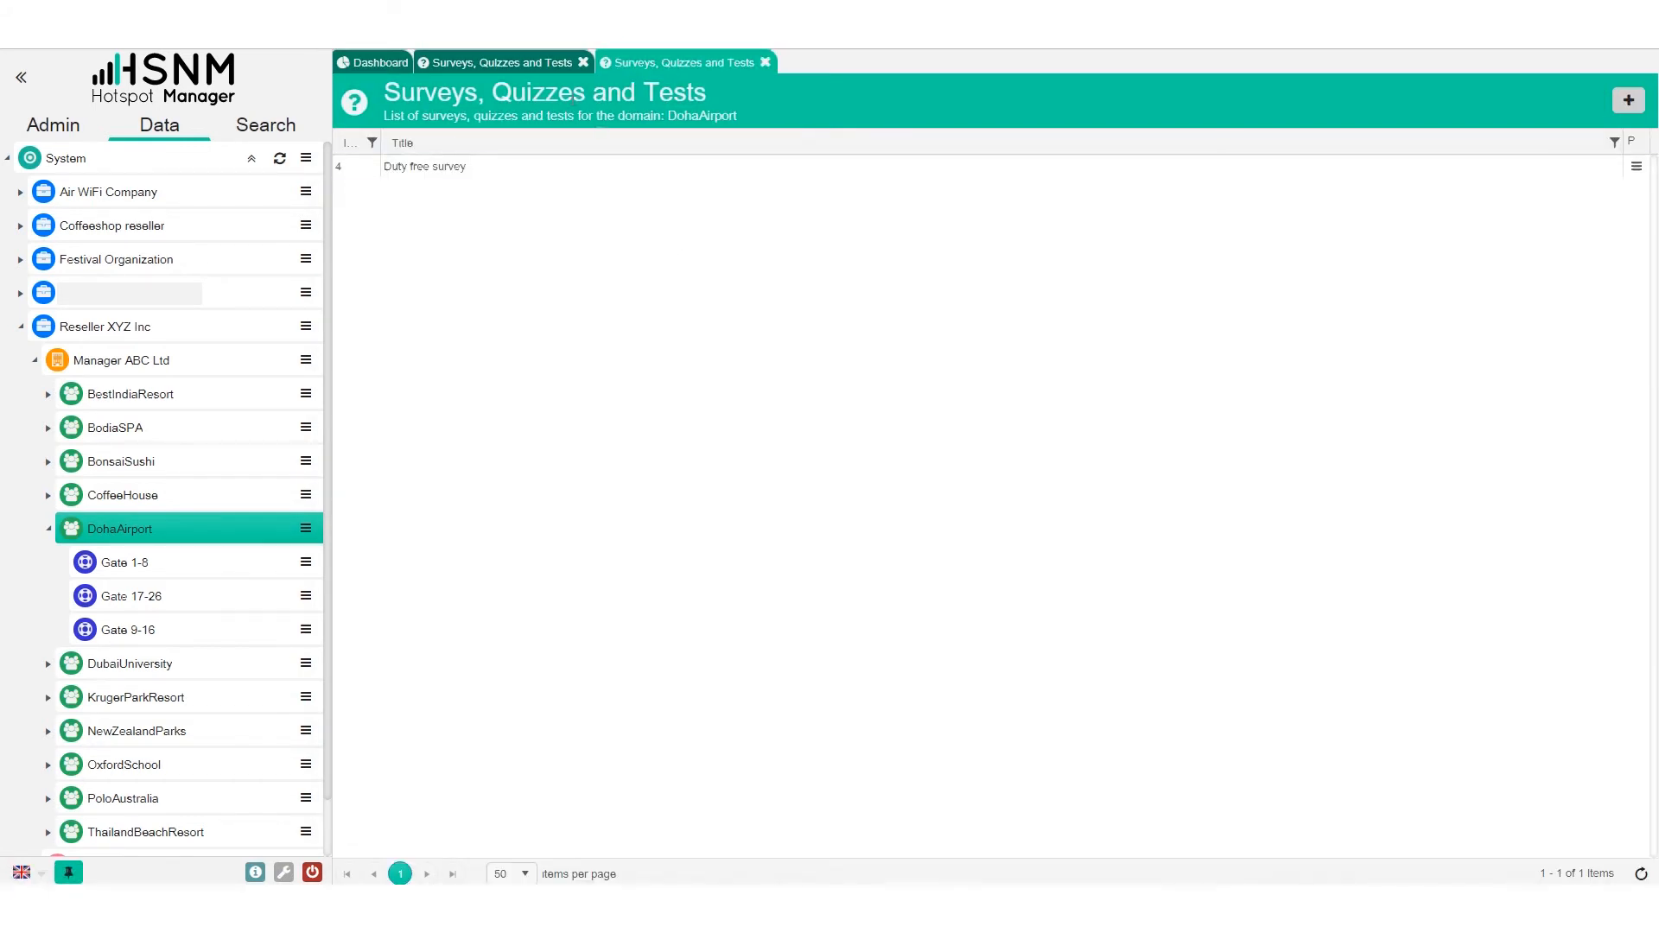
left_click(1635, 167)
left_click(1298, 165)
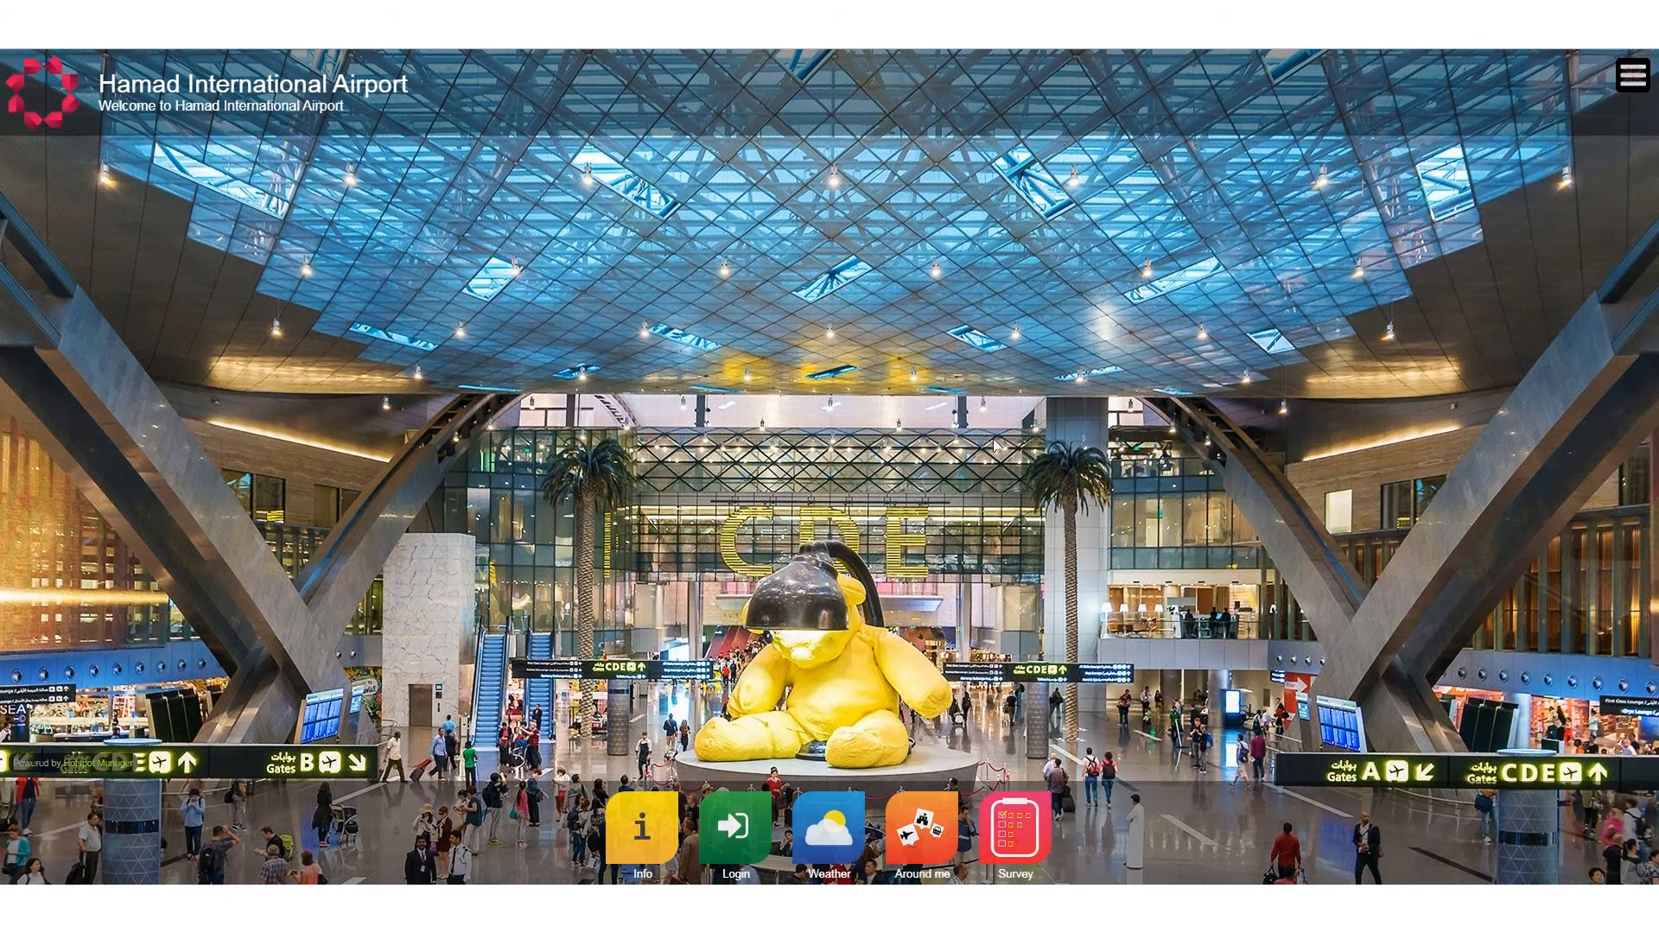
Open the Survey app in the Hamad International Airport portal and read the Duty free survey's introduction and questions
left_click(1018, 843)
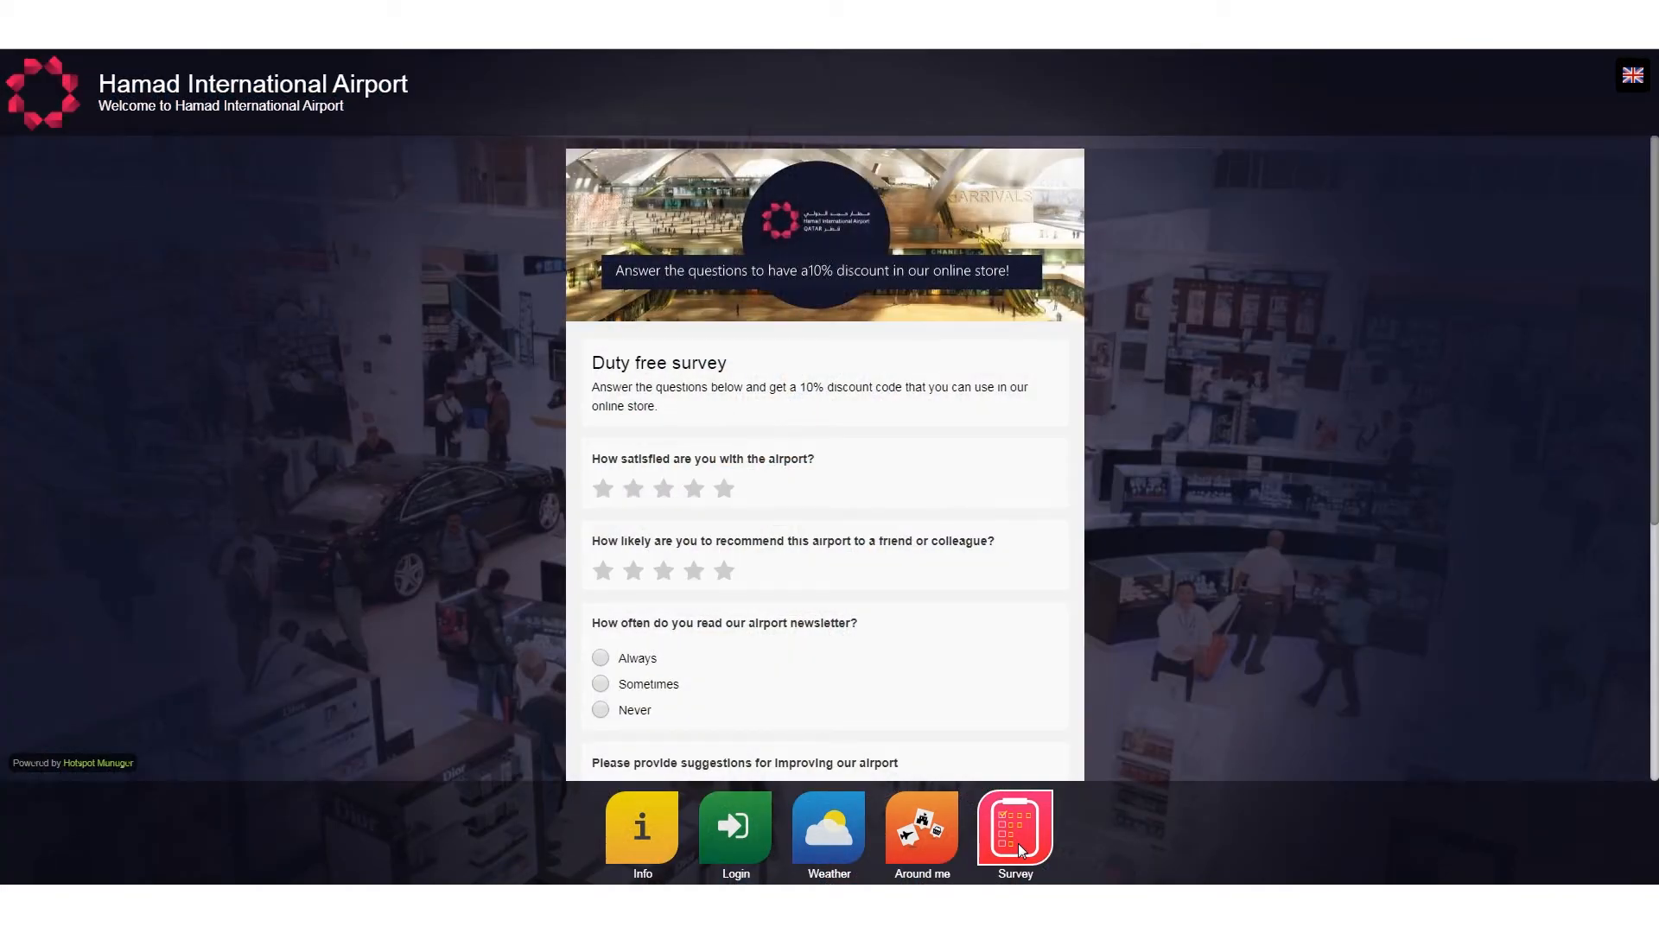
scroll(671, 329, "down", 3)
scroll(670, 327, "up", 3)
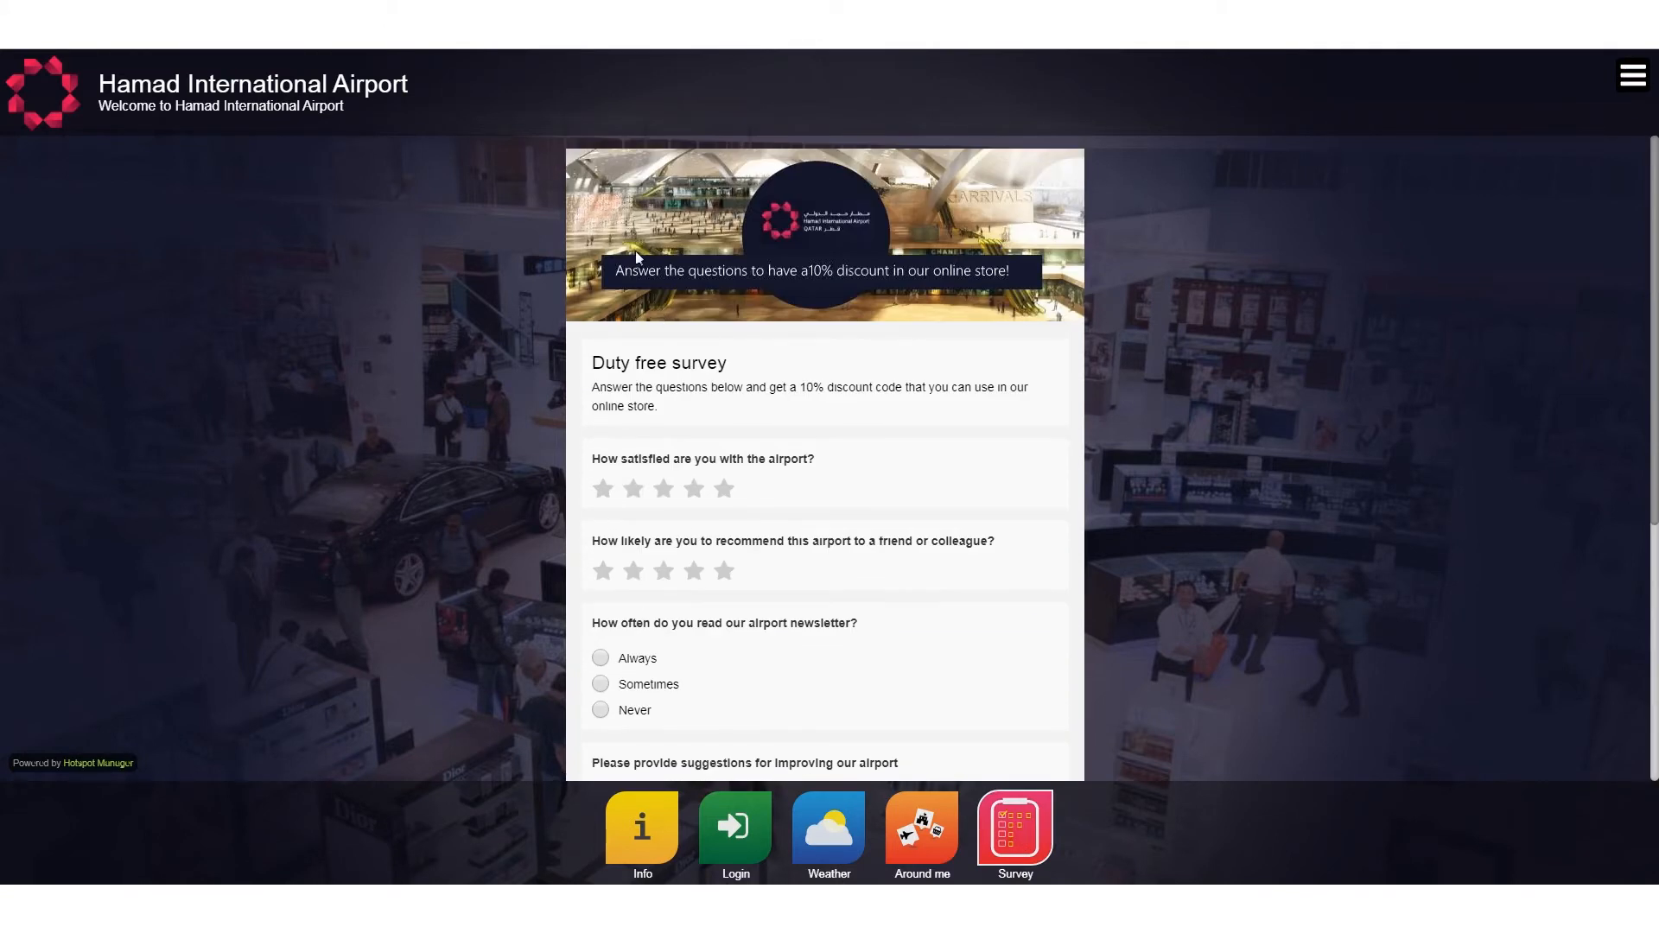
left_click_drag(705, 407, 593, 360)
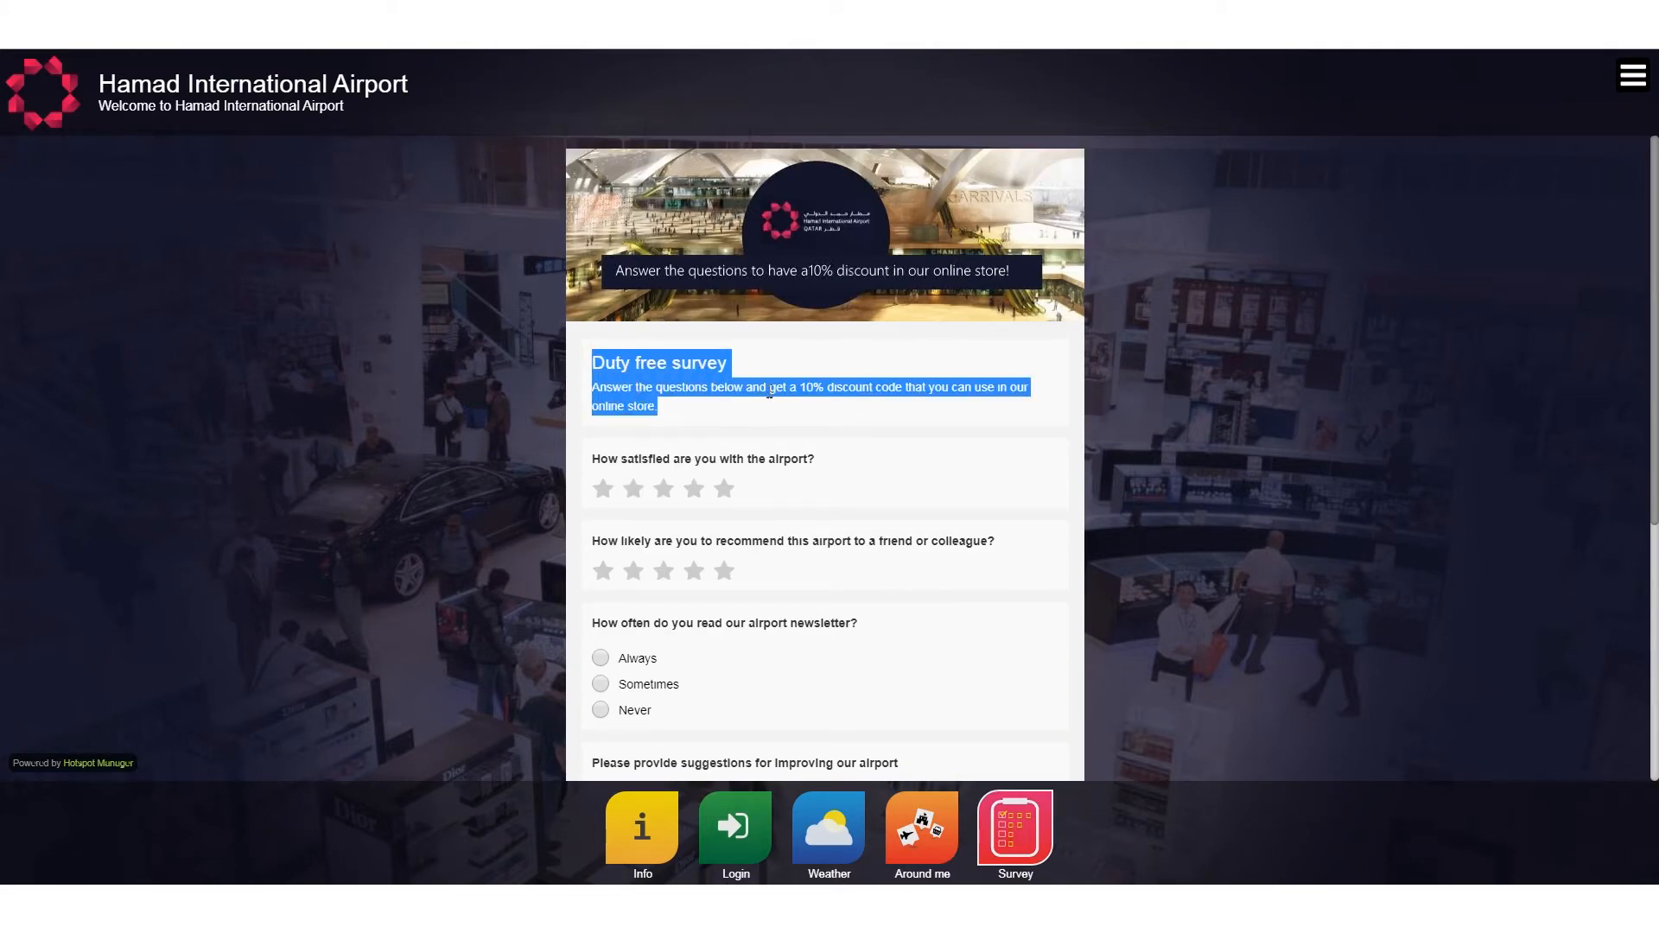
scroll(639, 428, "down", 1)
left_click(983, 419)
Rate satisfaction with the airport four stars and the likelihood of recommending it two stars
left_click(697, 408)
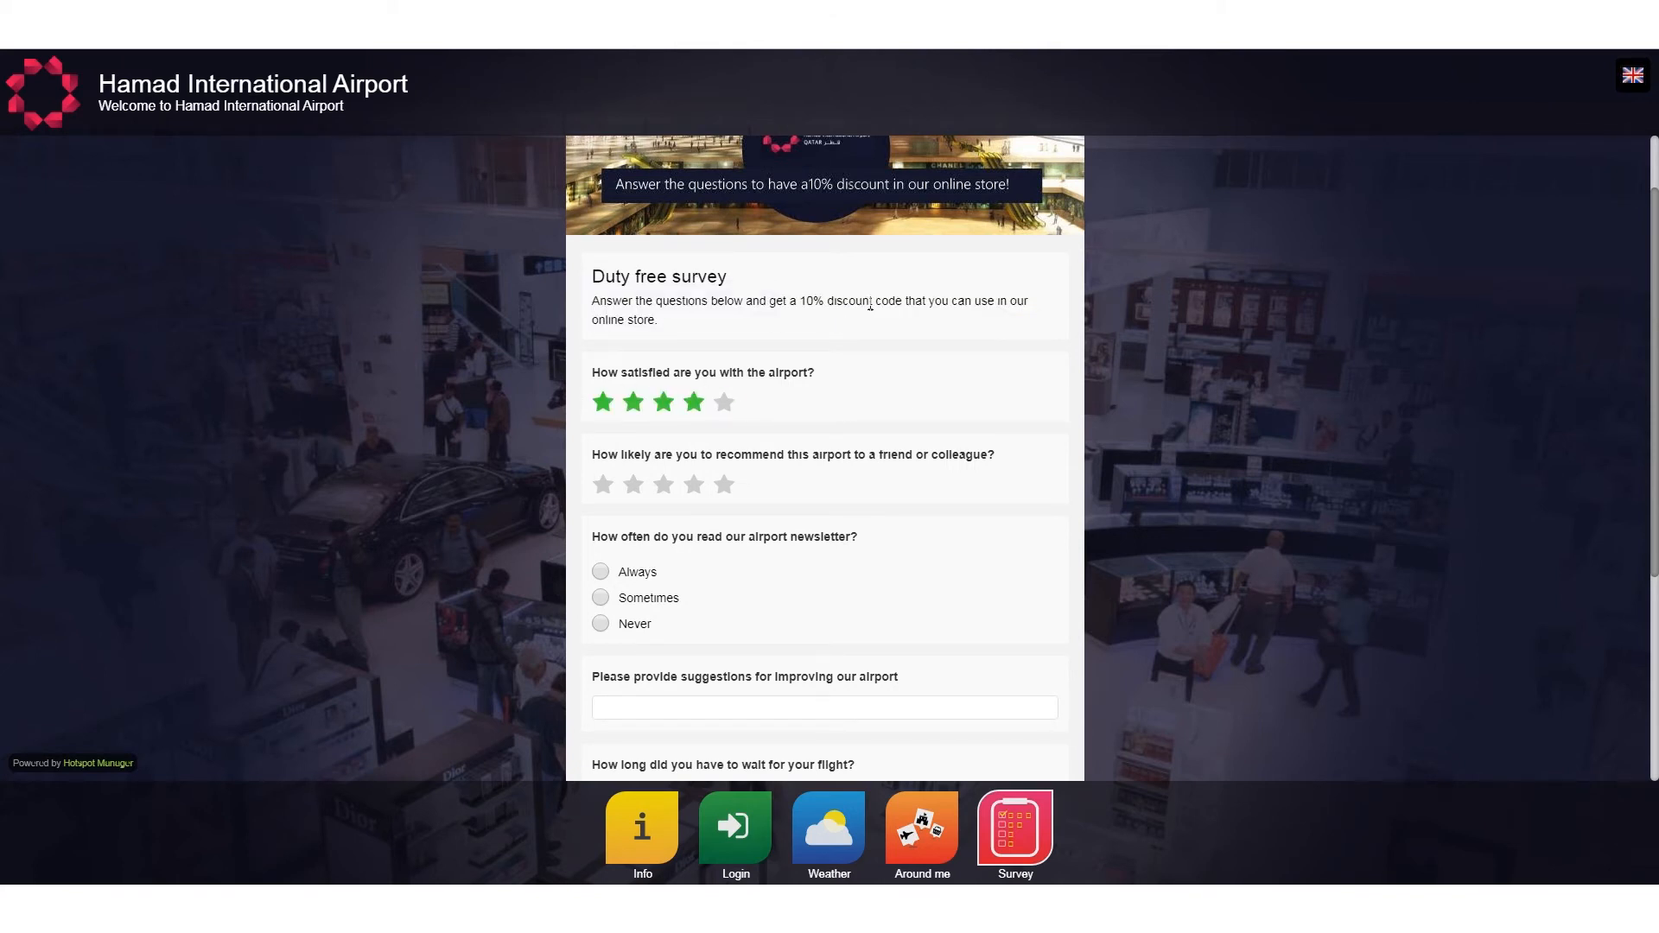
scroll(870, 305, "down", 1)
left_click(633, 398)
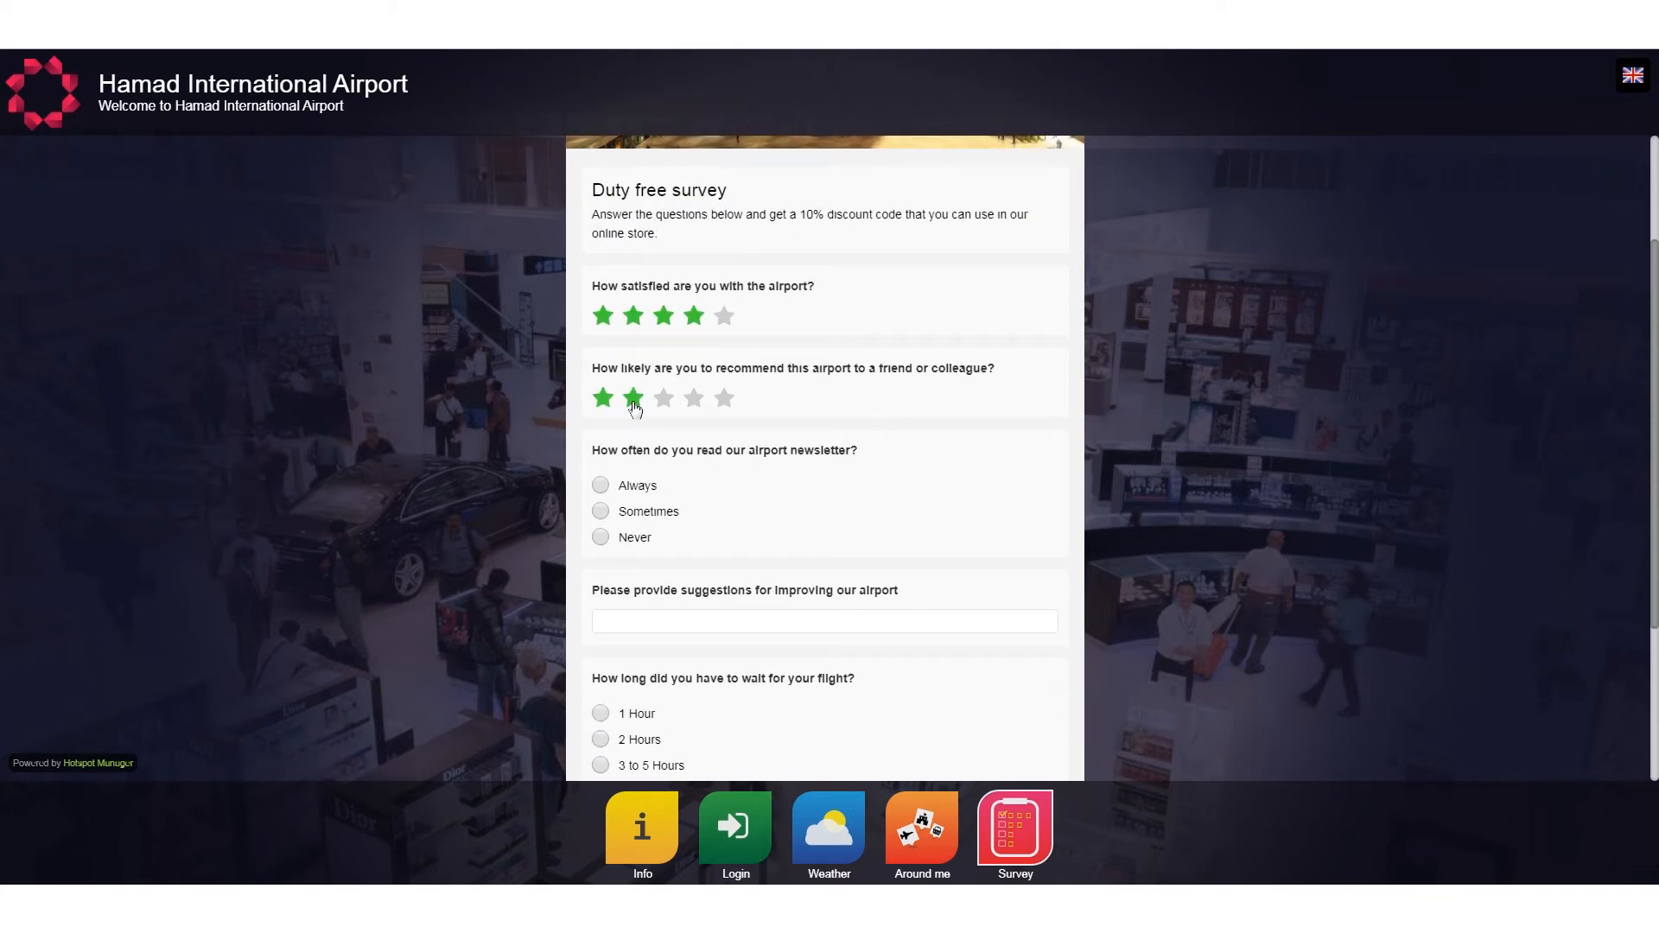
Answer Never for reading the newsletter, enter "kjlkn" as the improvement suggestion and select 1 Hour for the flight wait
scroll(677, 452, "down", 3)
left_click(600, 285)
scroll(677, 320, "up", 2)
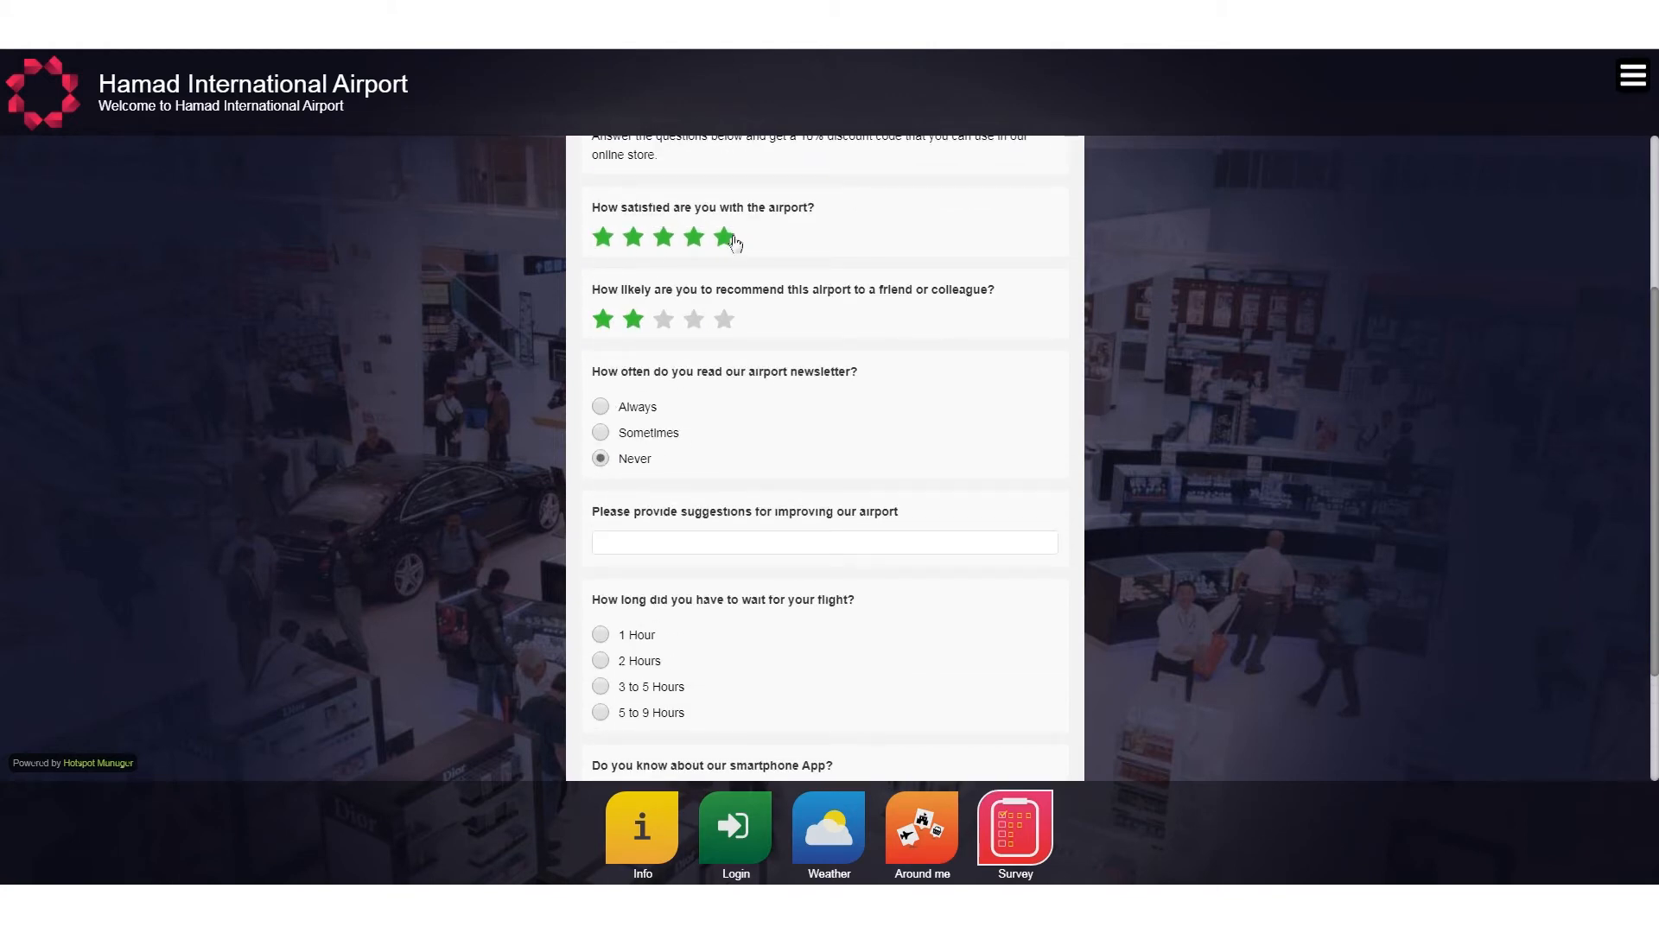
left_click(601, 407)
left_click(601, 459)
left_click(682, 543)
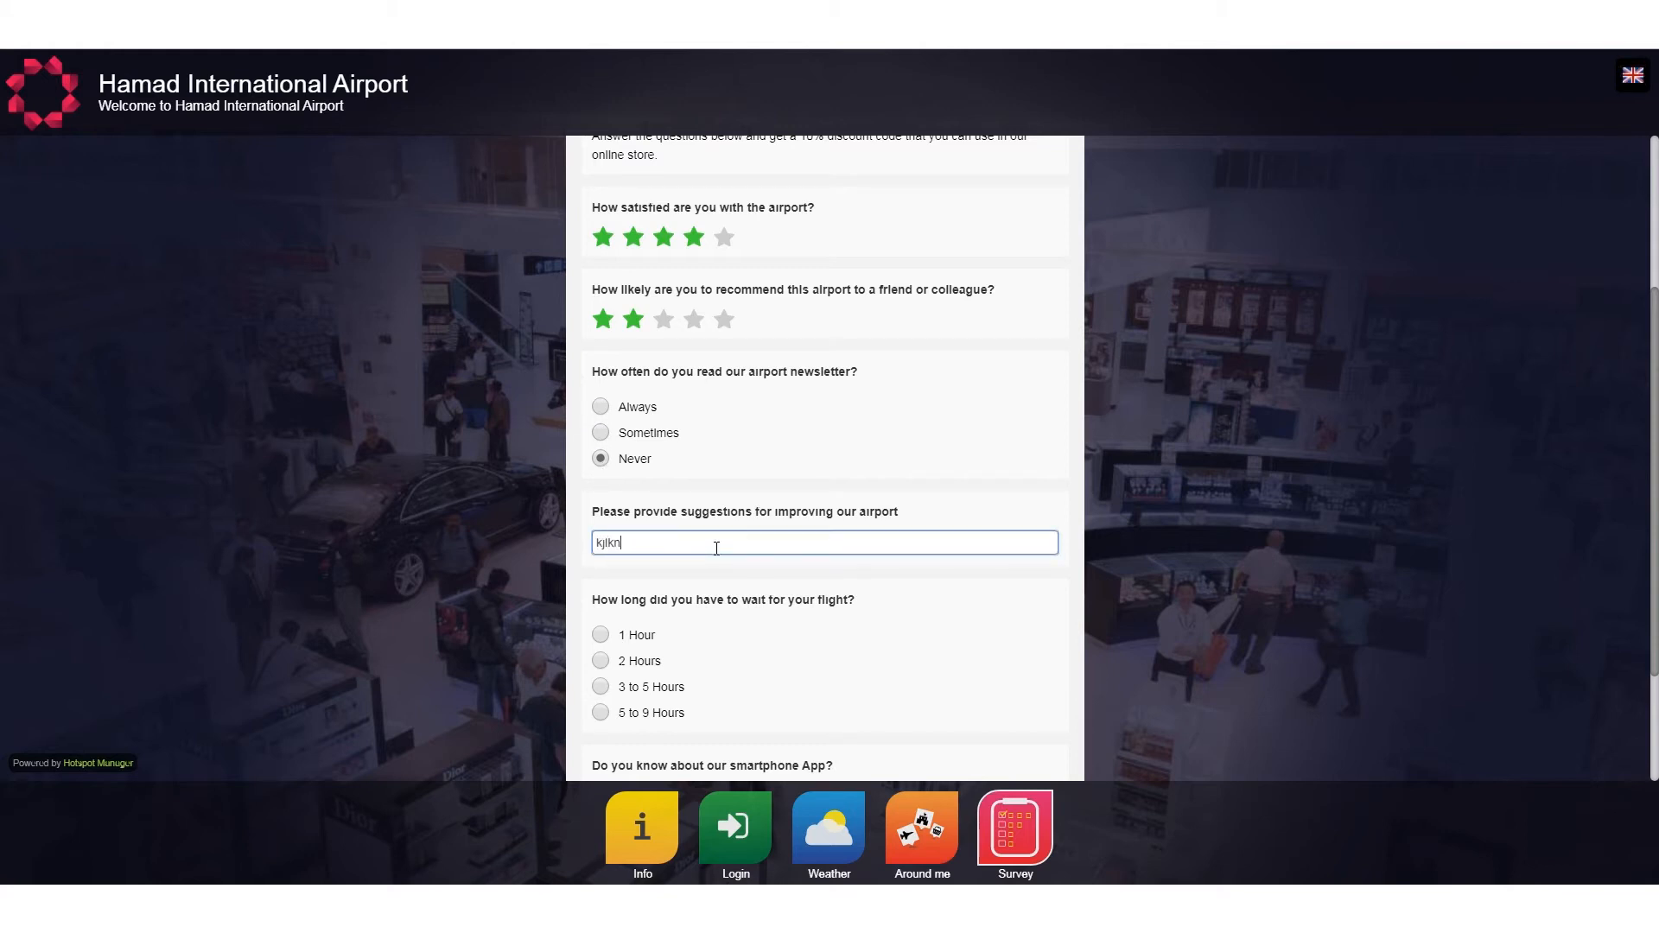
left_click(601, 635)
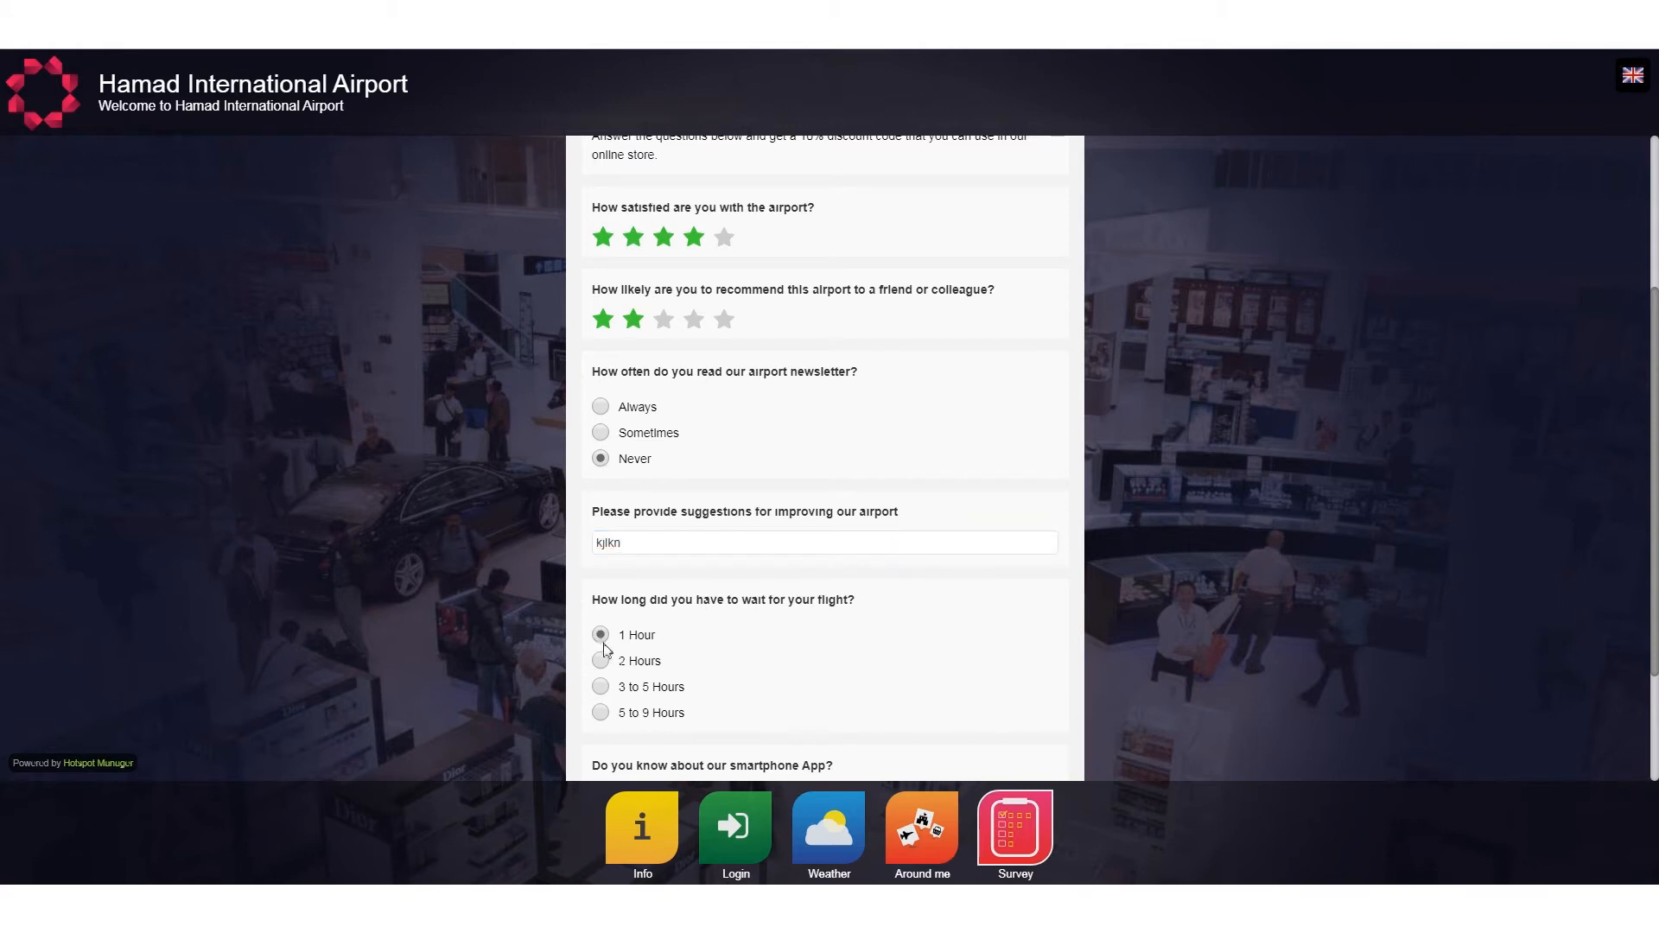
Answer only Yes to the smartphone App question and submit the survey
scroll(604, 640, "down", 2)
left_click(601, 647)
left_click(601, 675)
left_click(601, 647)
left_click(602, 675)
left_click(601, 648)
left_click(893, 716)
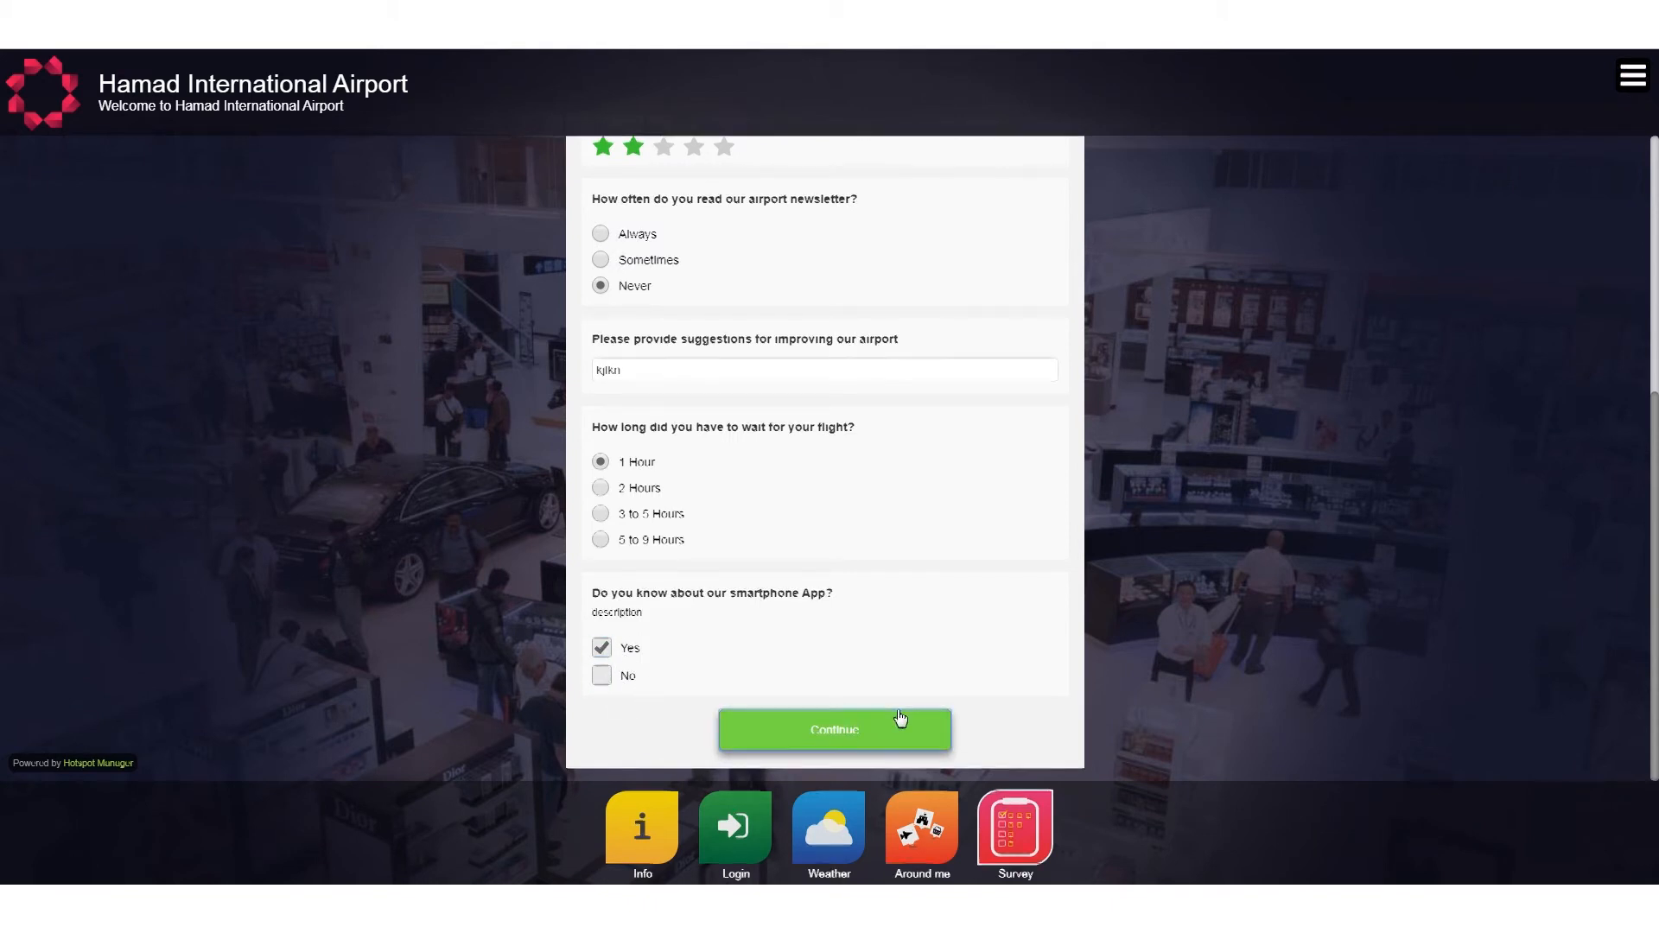
left_click(898, 509)
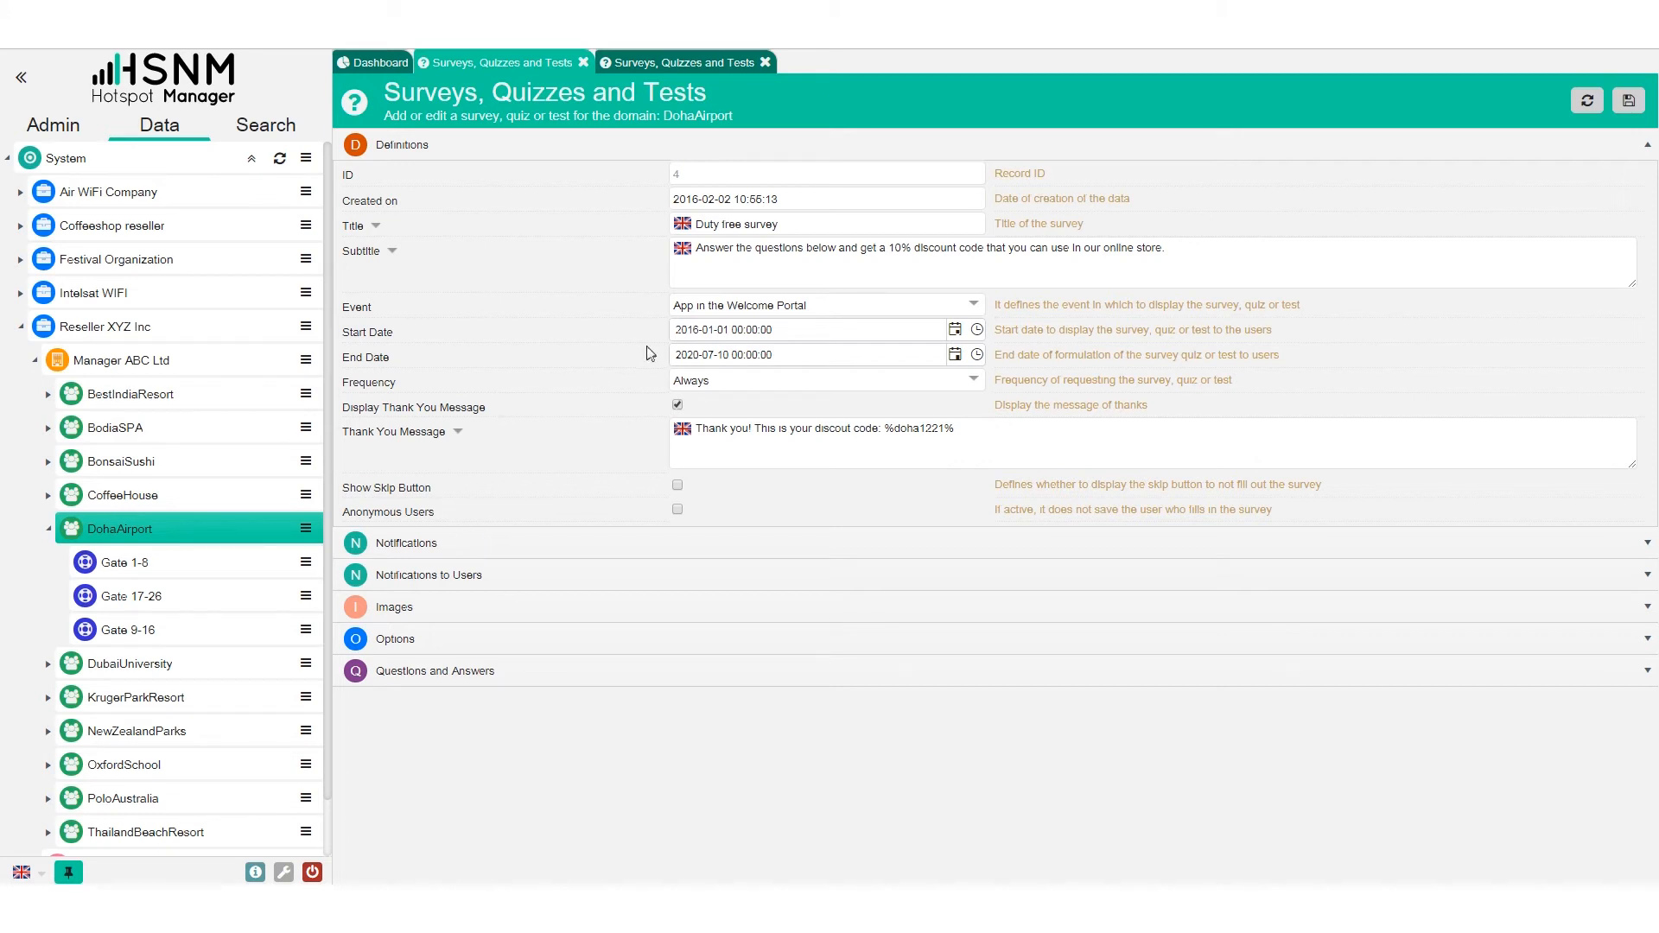
Examine the title, subtitle and event settings in the Duty free survey's definitions
left_click(851, 229)
left_click(861, 265)
left_click(733, 308)
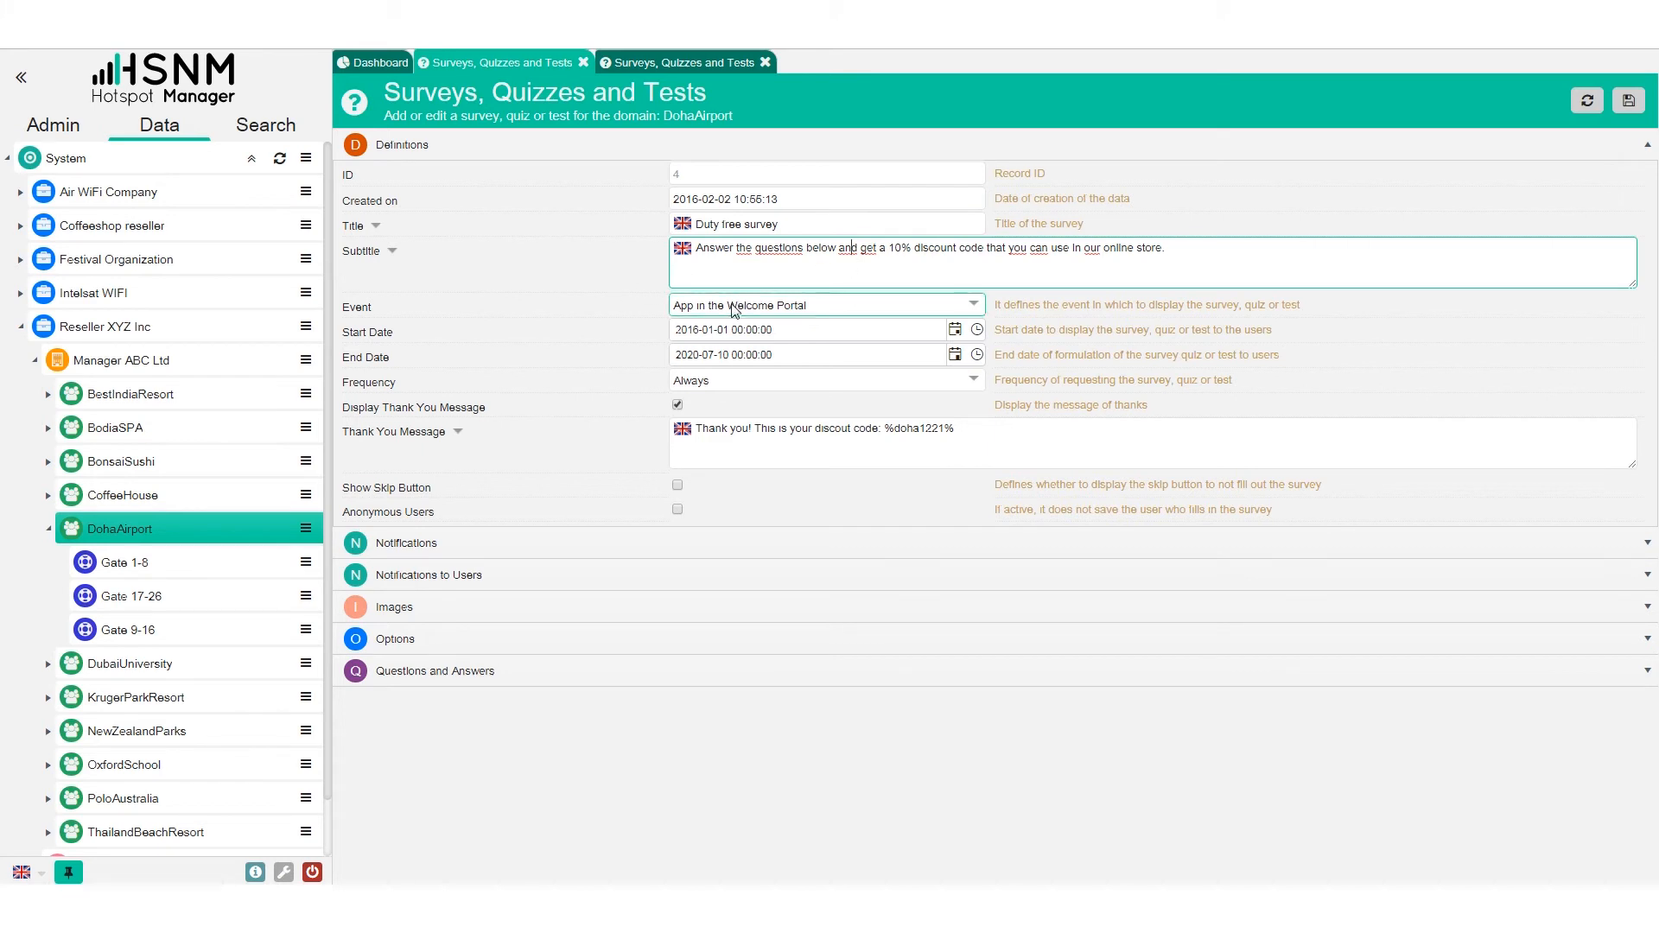
left_click(734, 308)
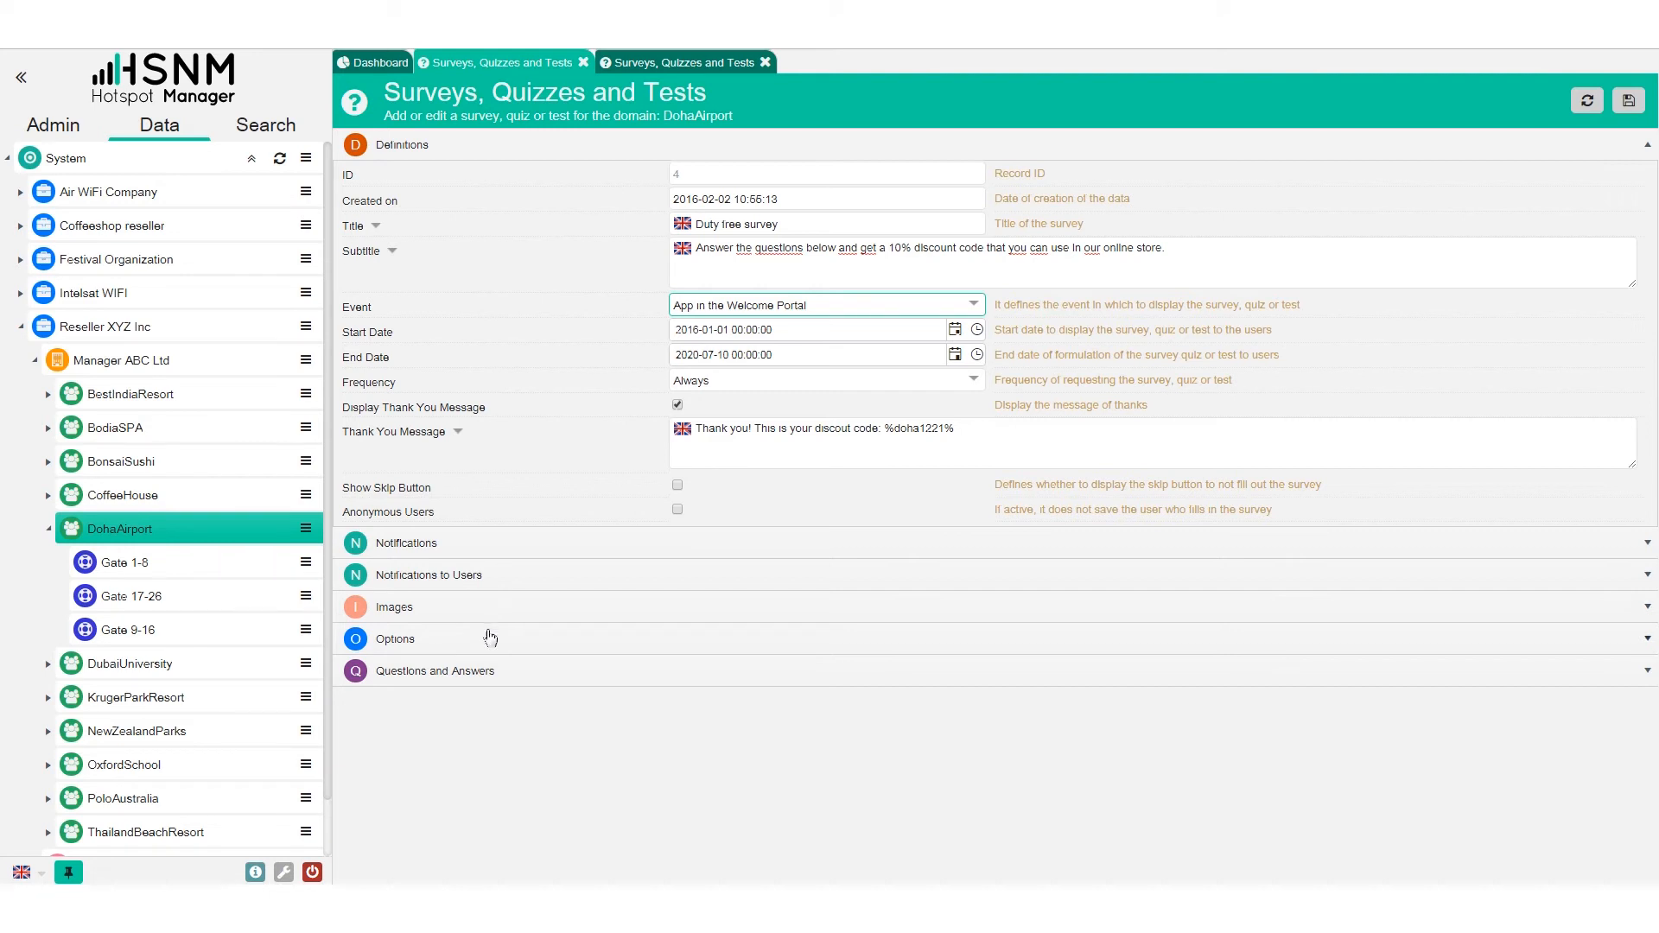
Display the survey's questions and answers and examine the text and description of the airport satisfaction question
left_click(481, 672)
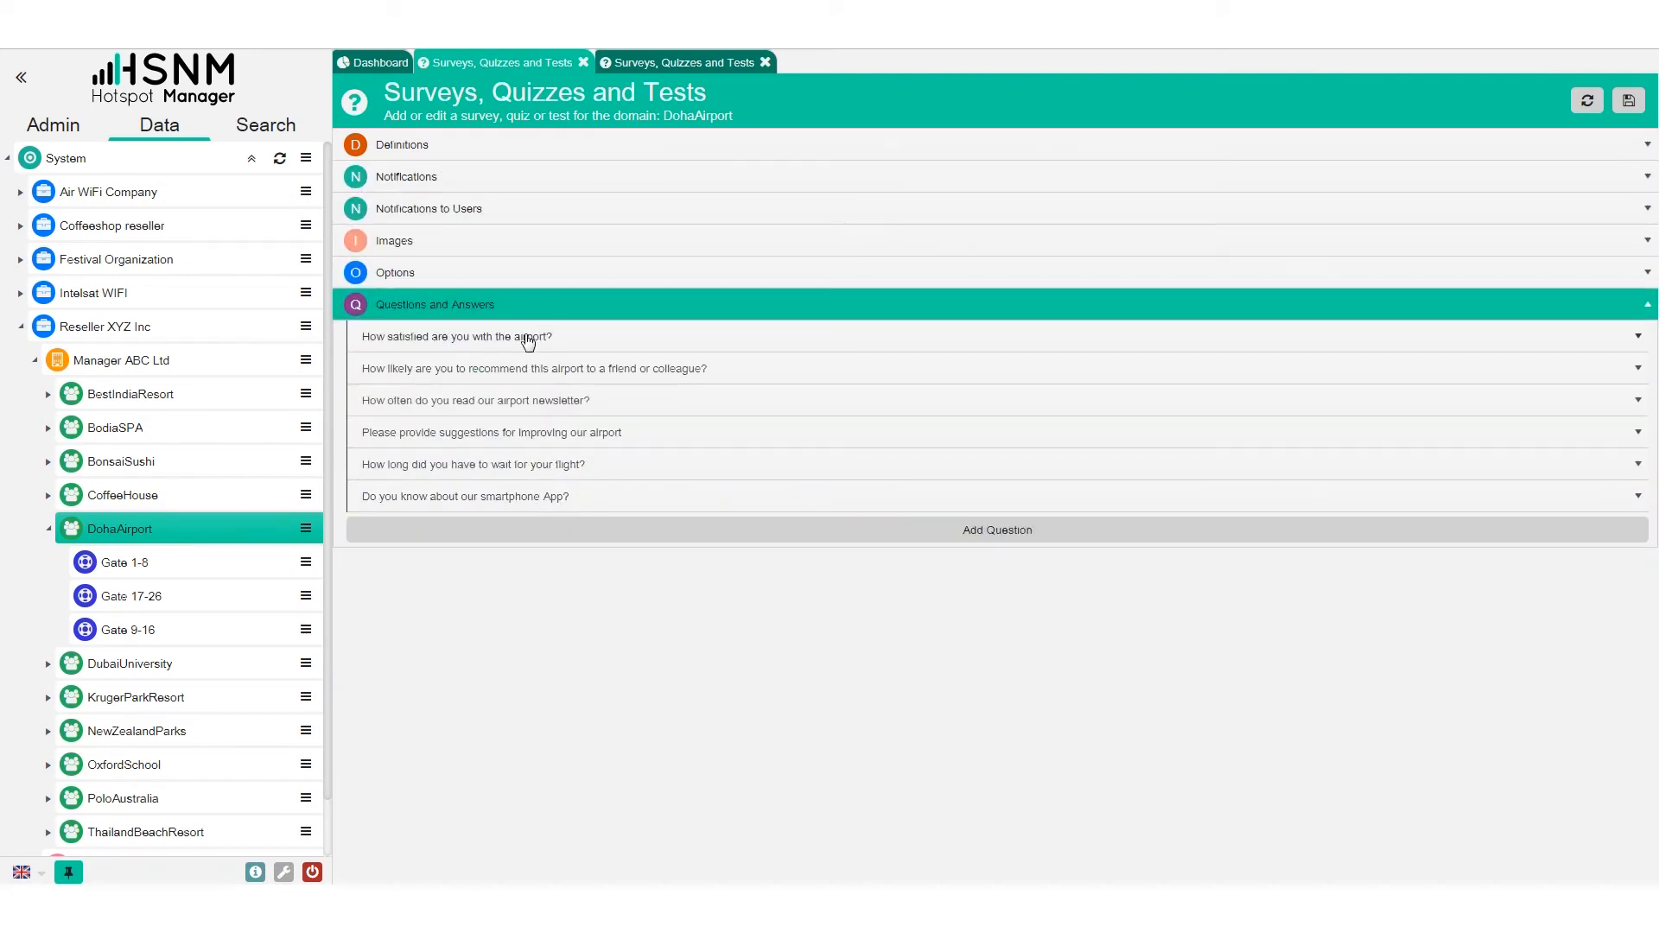
left_click(528, 342)
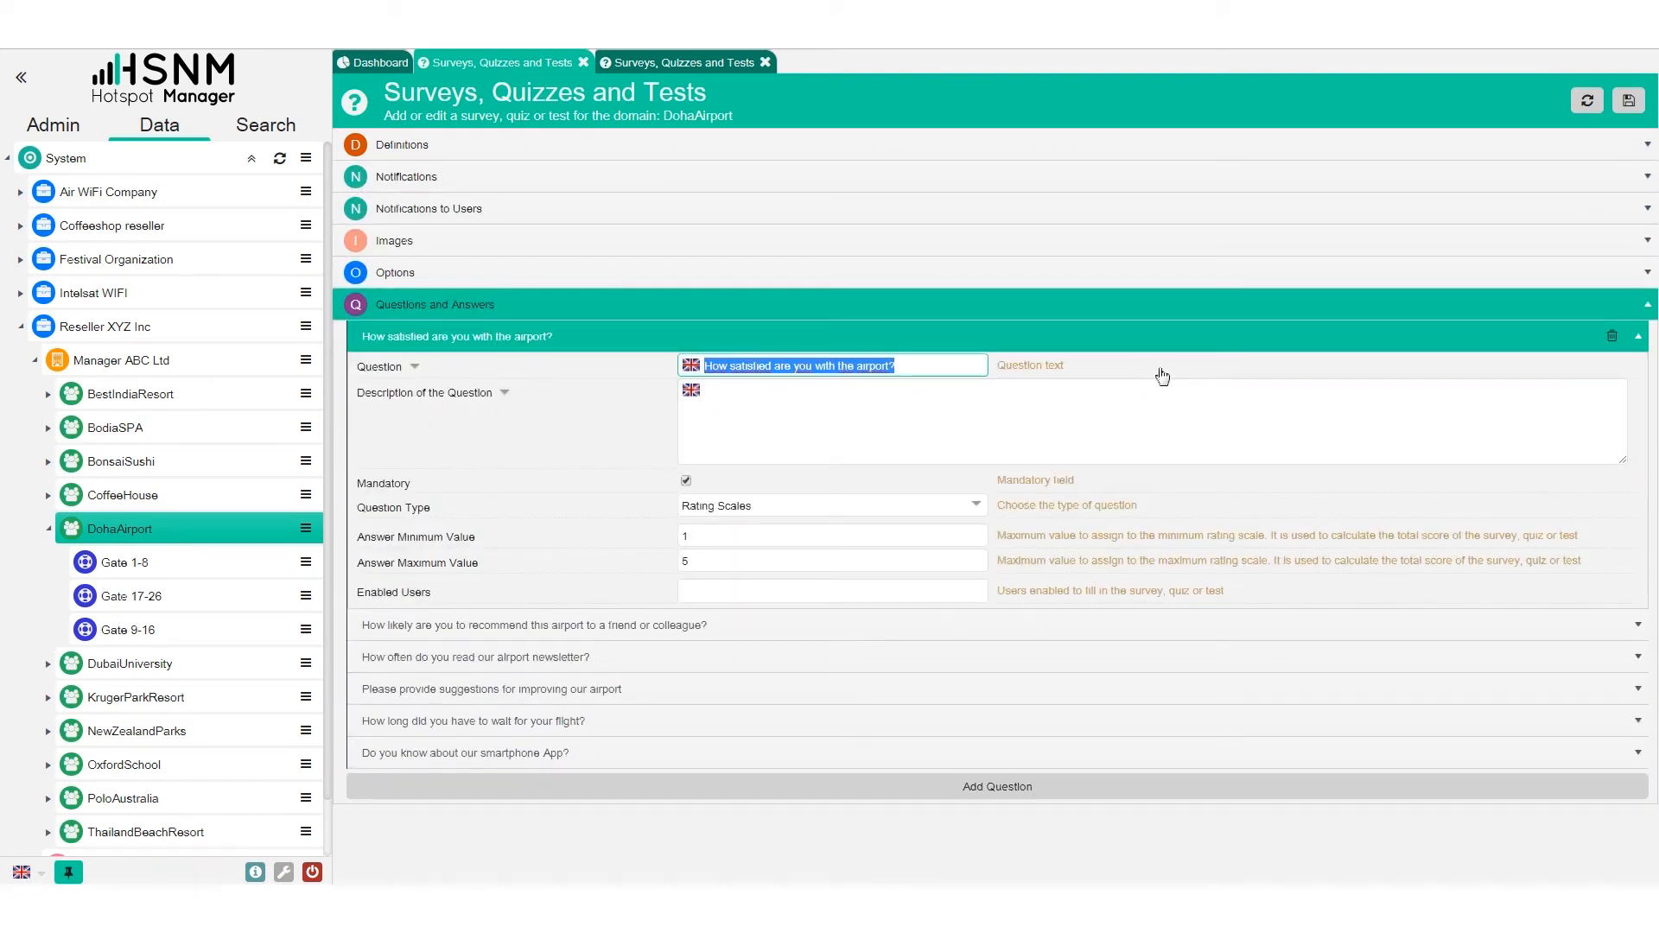
left_click(911, 367)
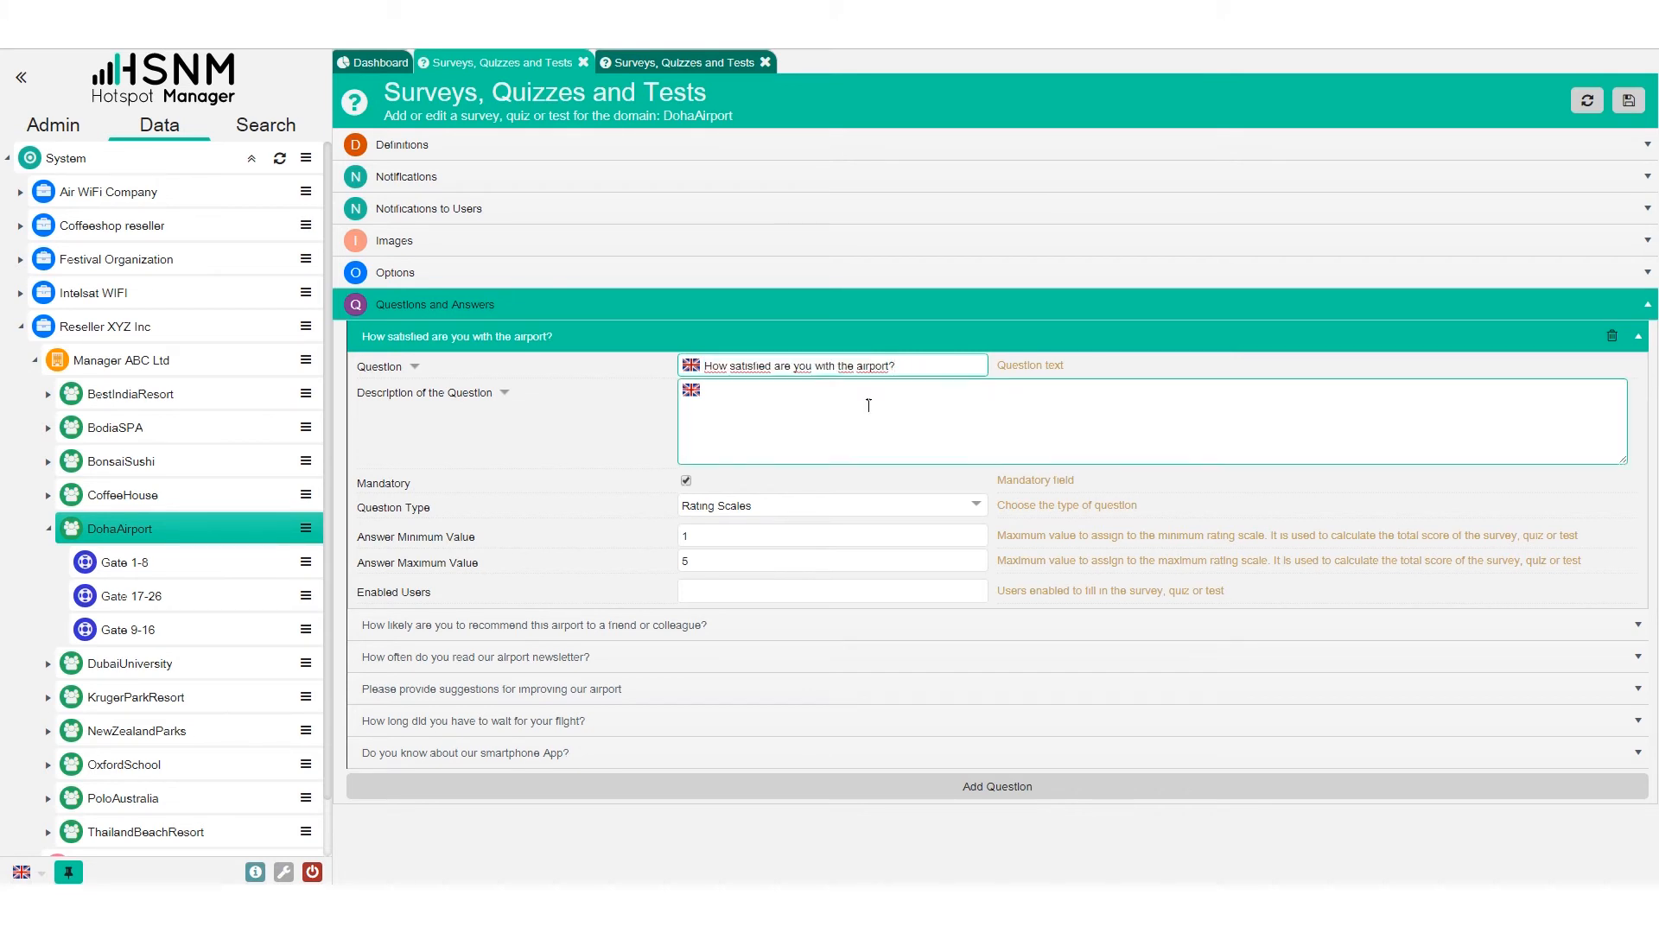
left_click(869, 413)
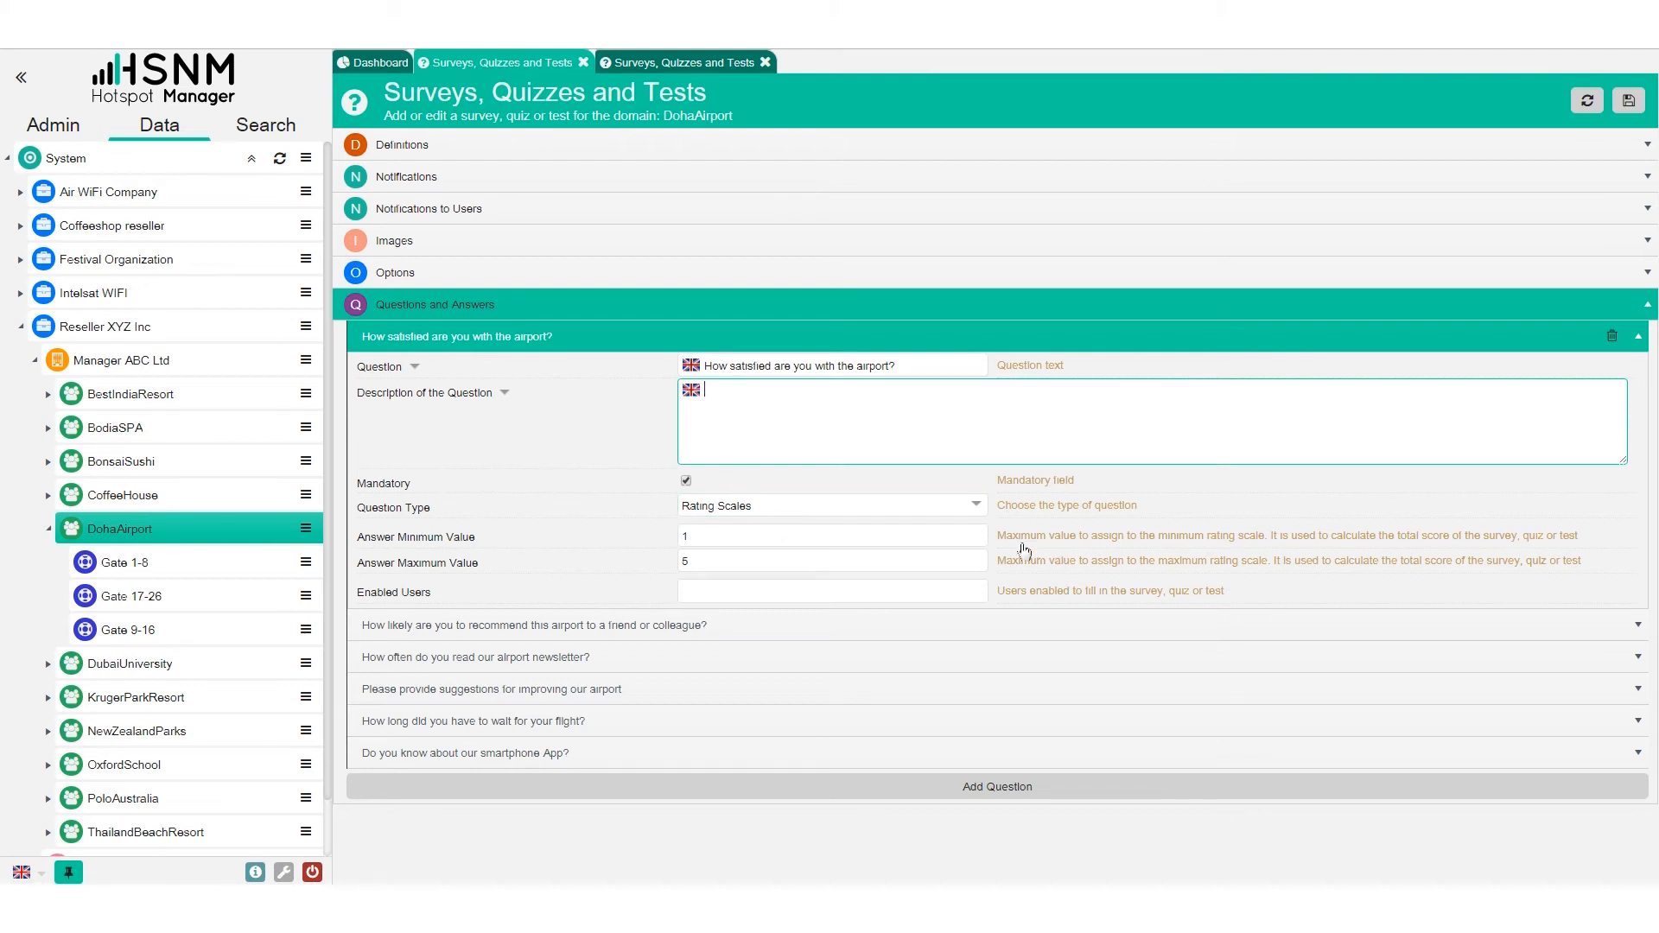
Examine the available question types for the airport satisfaction question, leaving Rating Scales selected
left_click(890, 504)
left_click(890, 504)
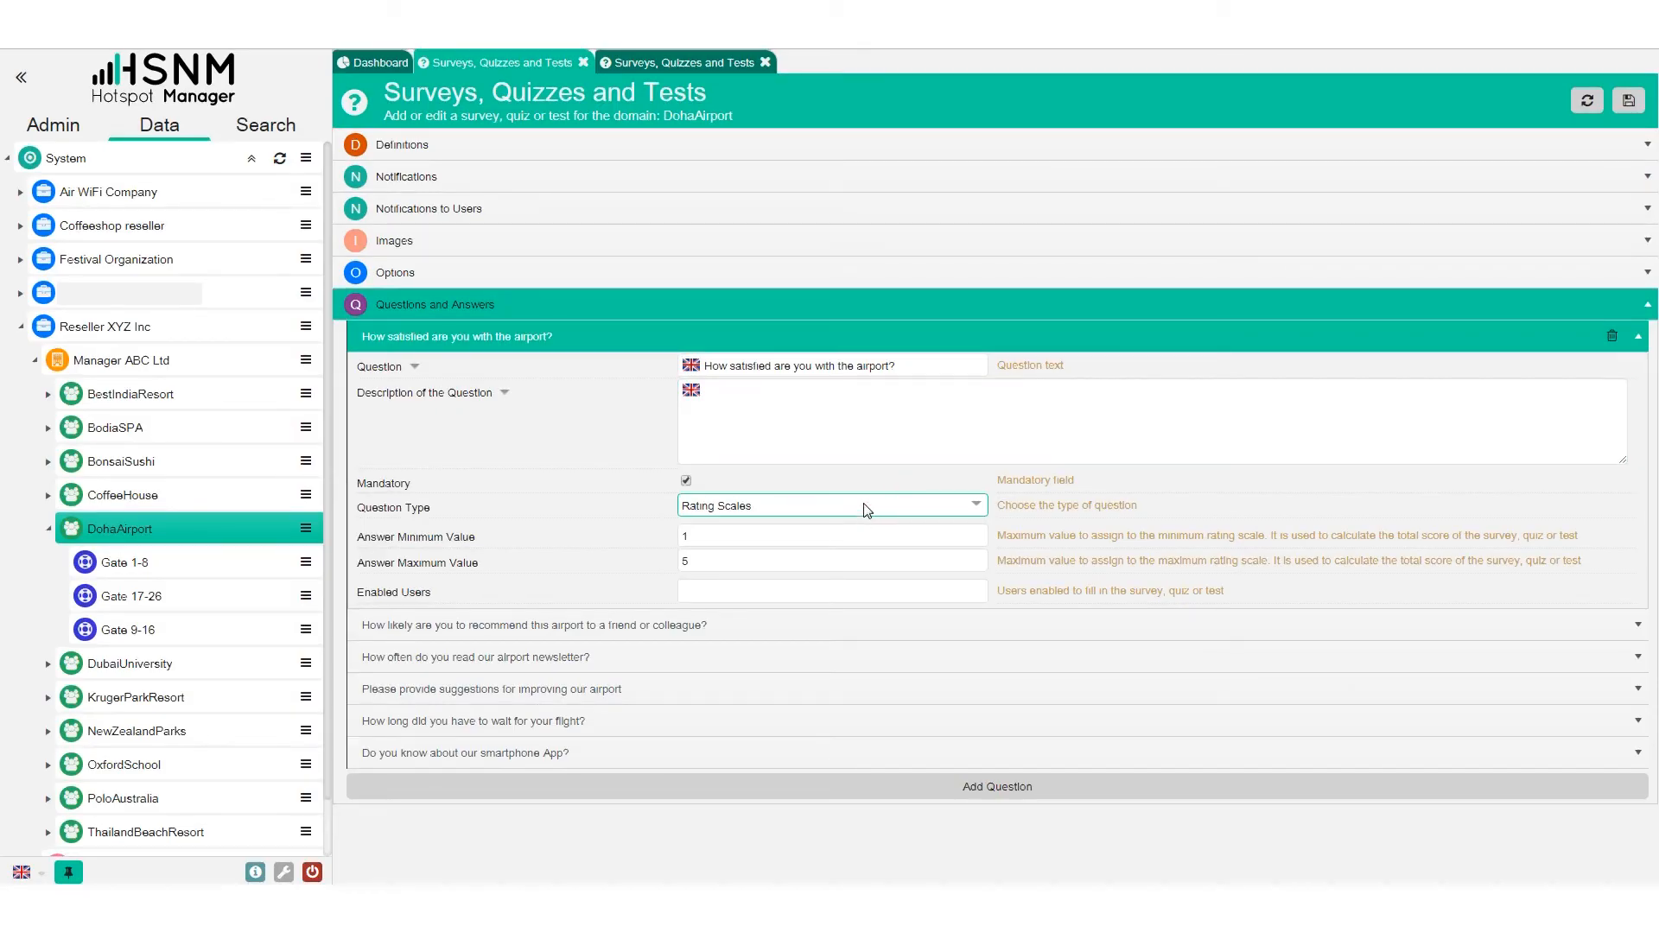
left_click(783, 505)
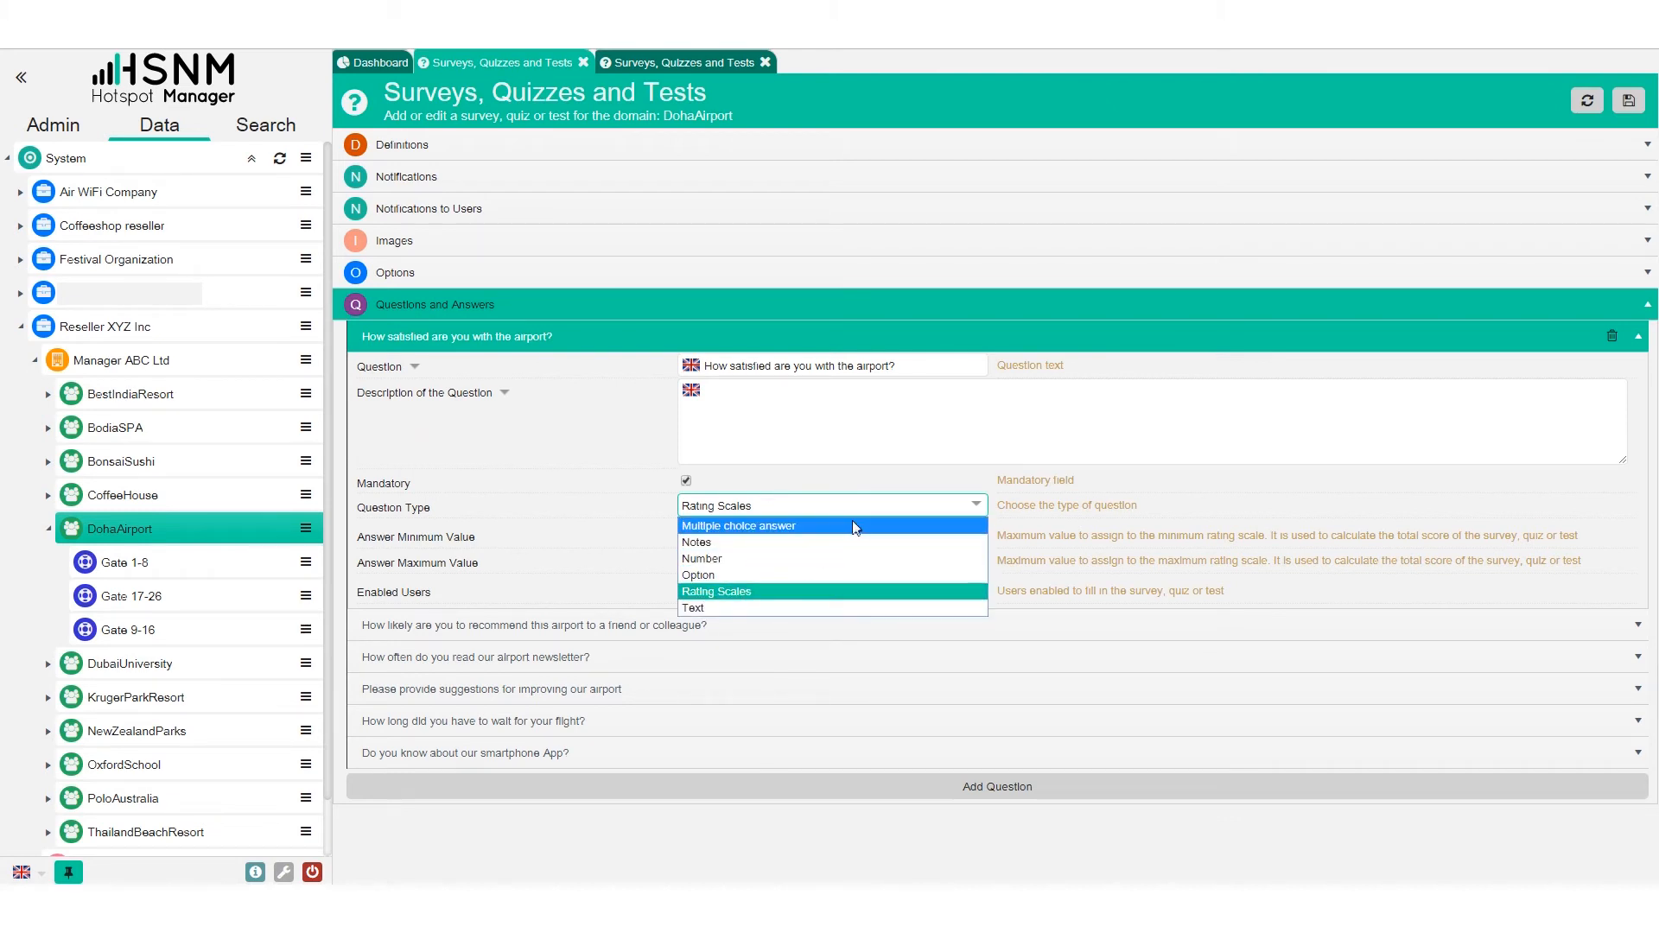
left_click(1229, 545)
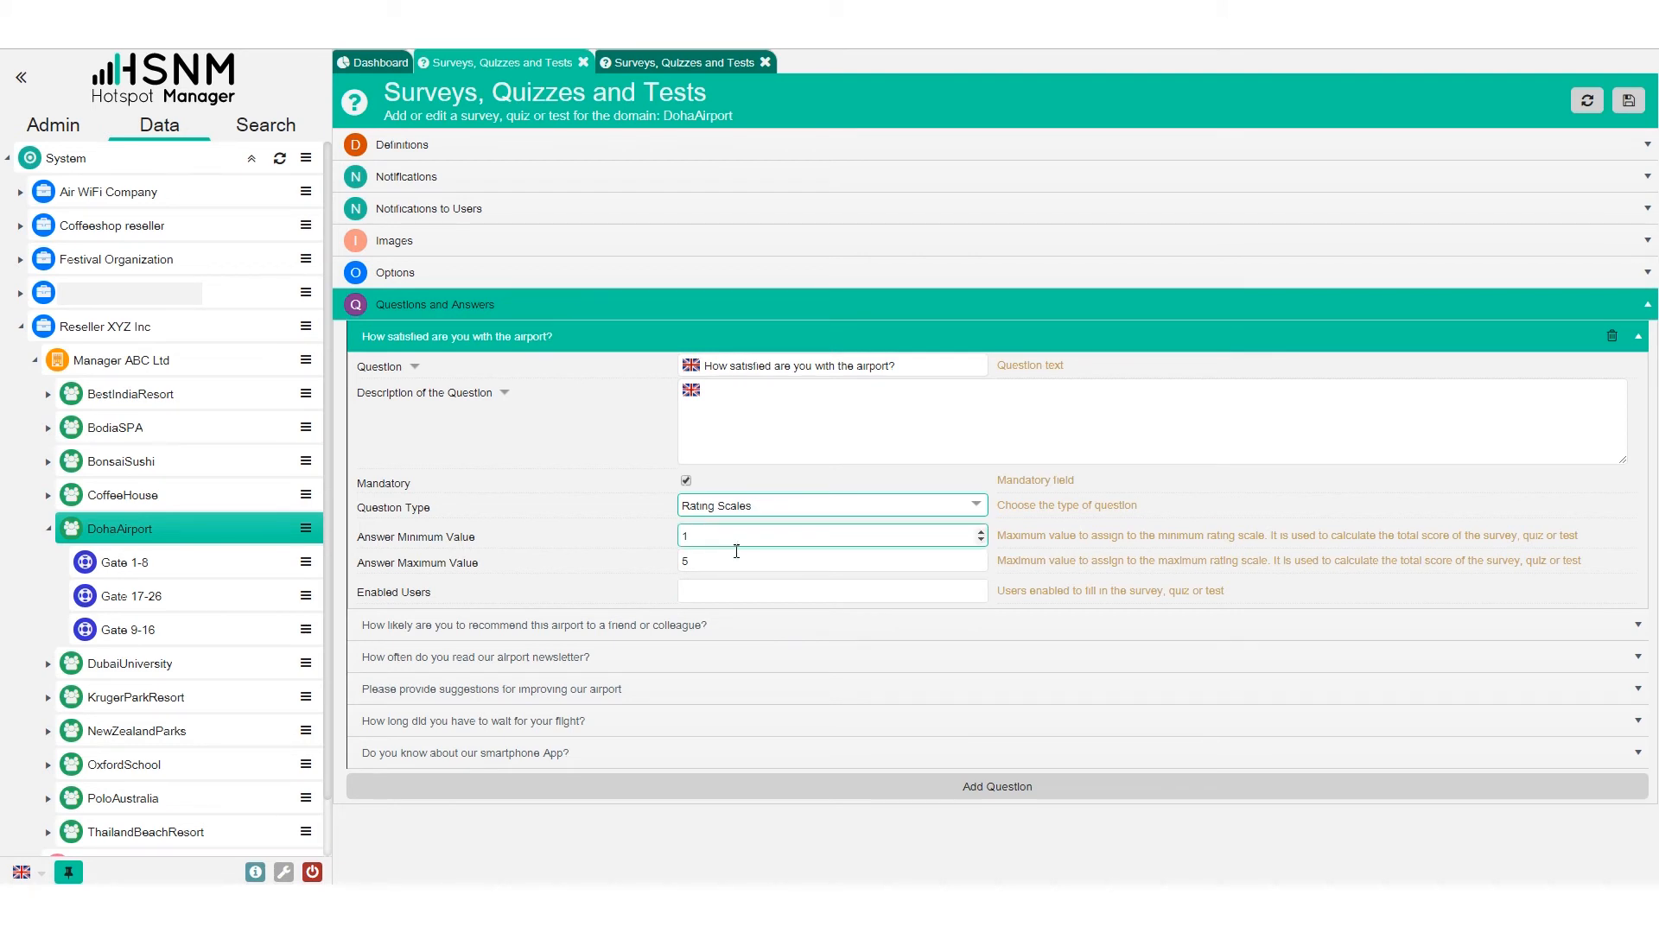
Examine the recommendation and newsletter questions with their answer values, and collapse the survey's questions and answers
left_click(494, 626)
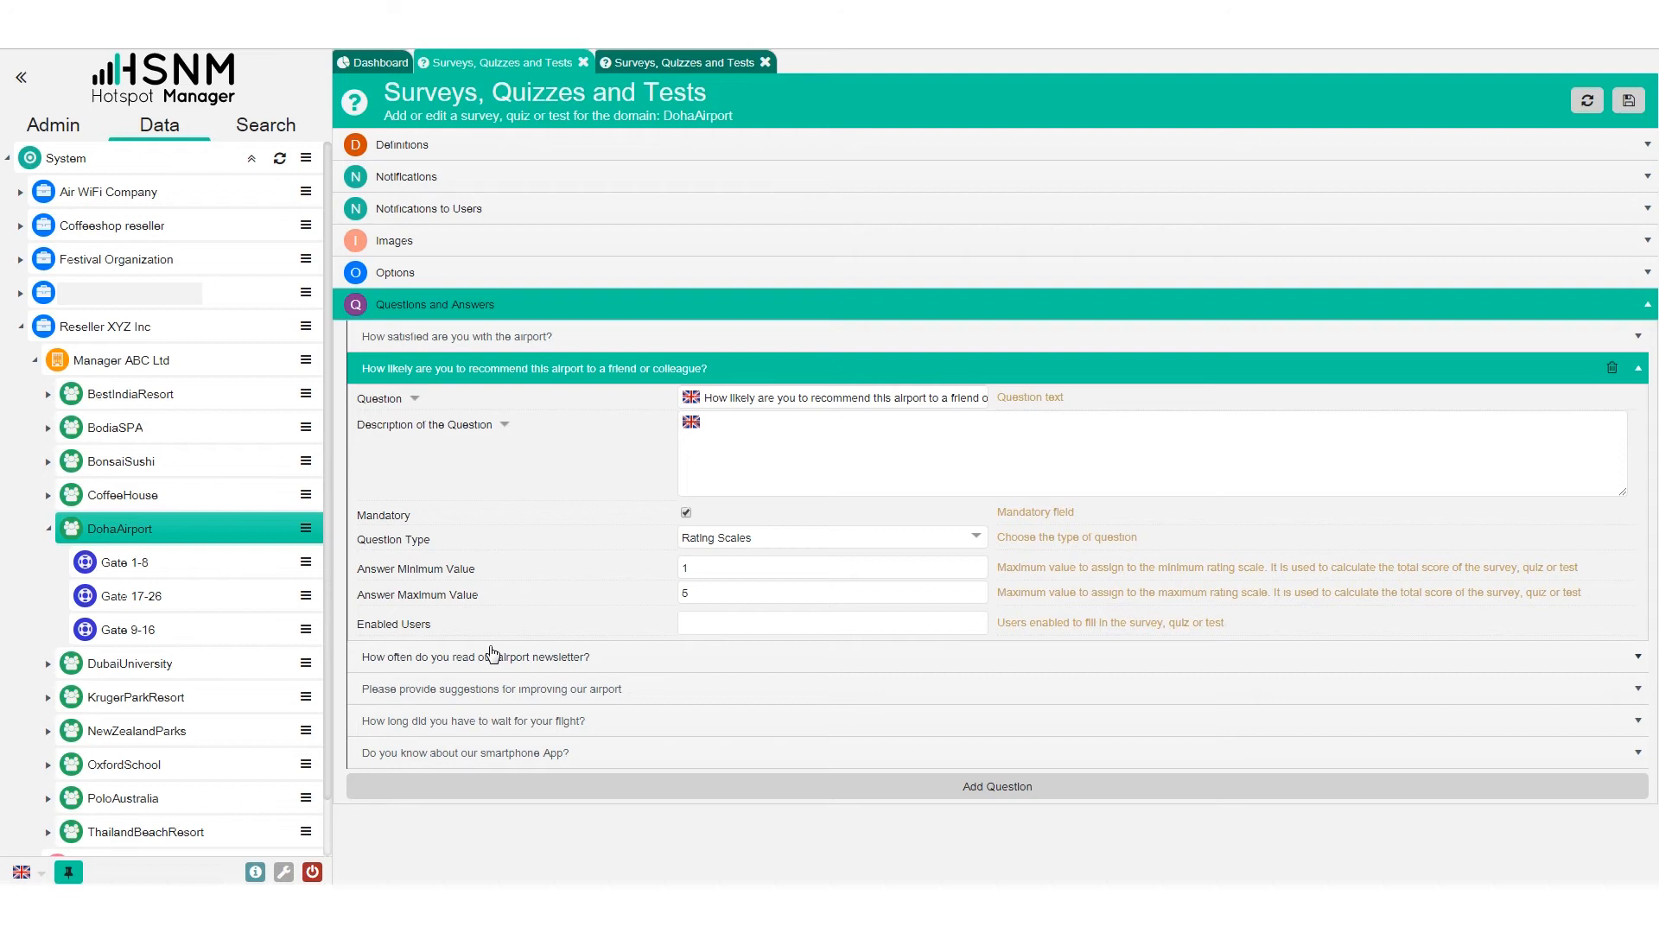
left_click(492, 657)
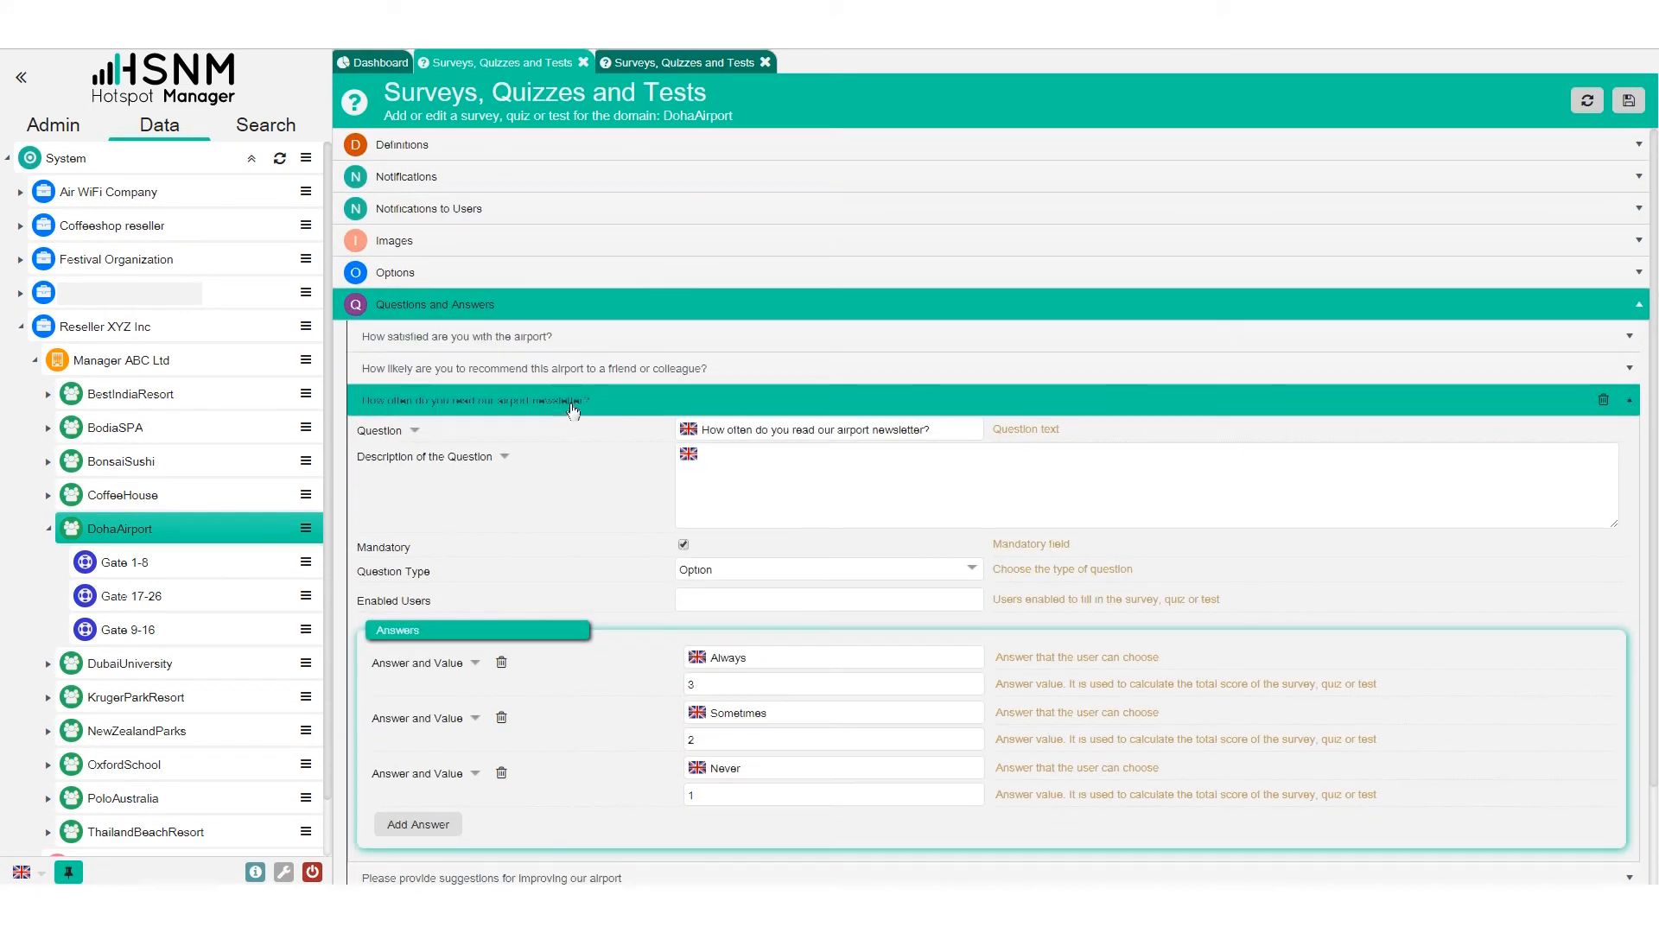
left_click(537, 404)
left_click(532, 310)
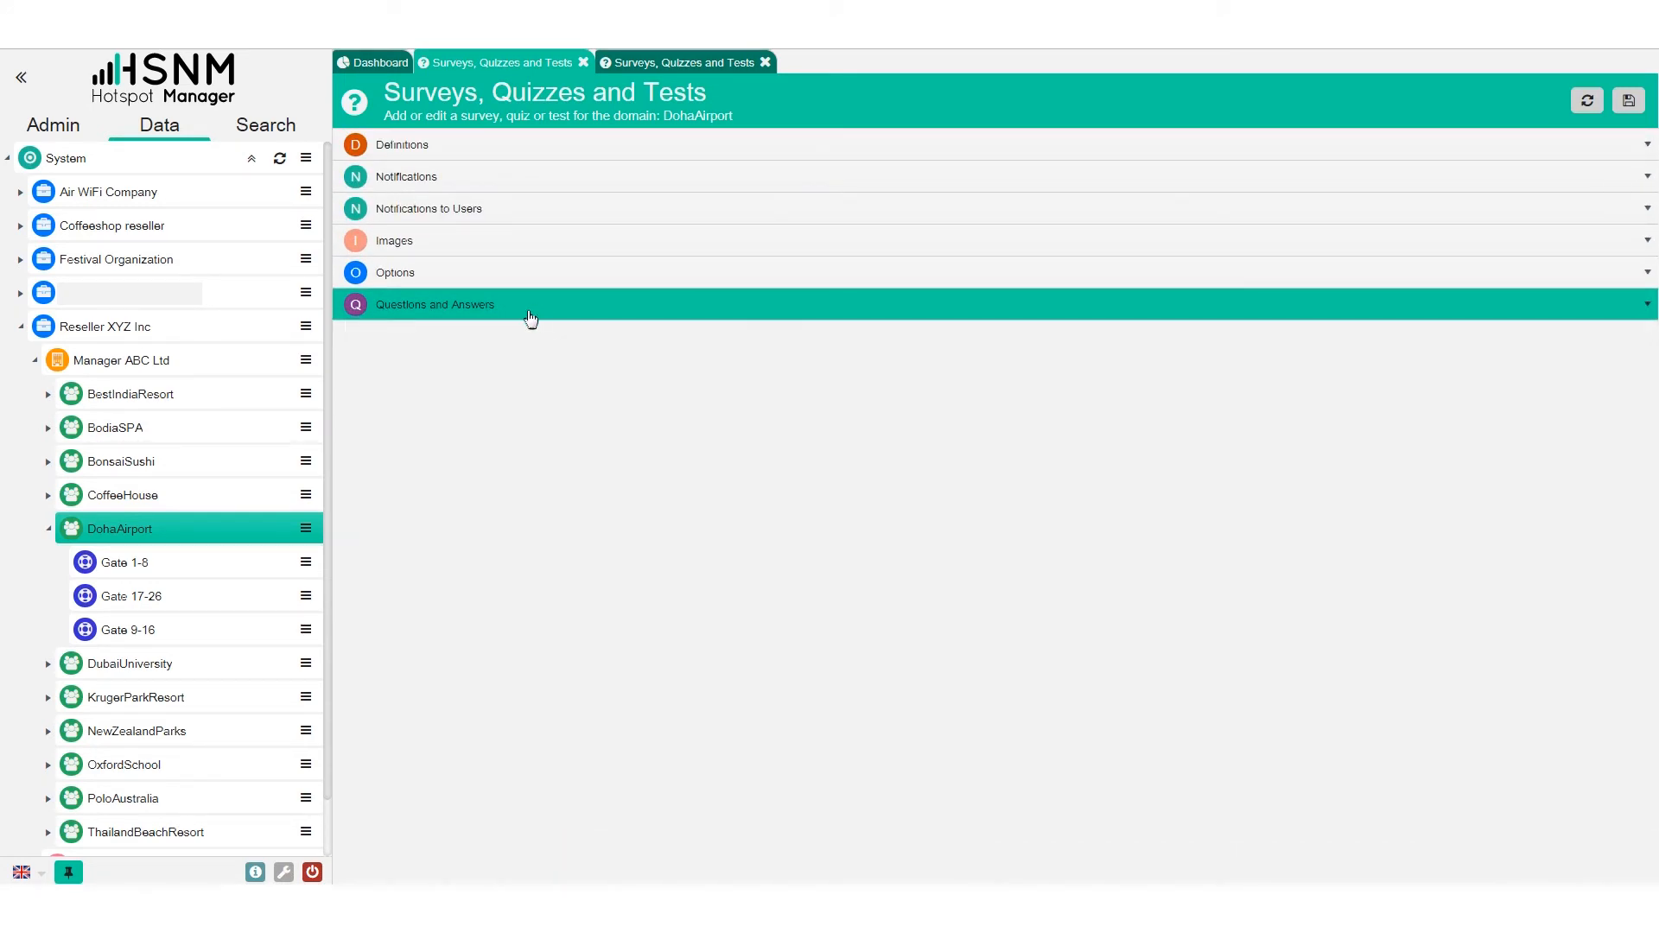
Return to DohaAirport's list of surveys and open the dashboard of the Duty free survey
left_click(306, 528)
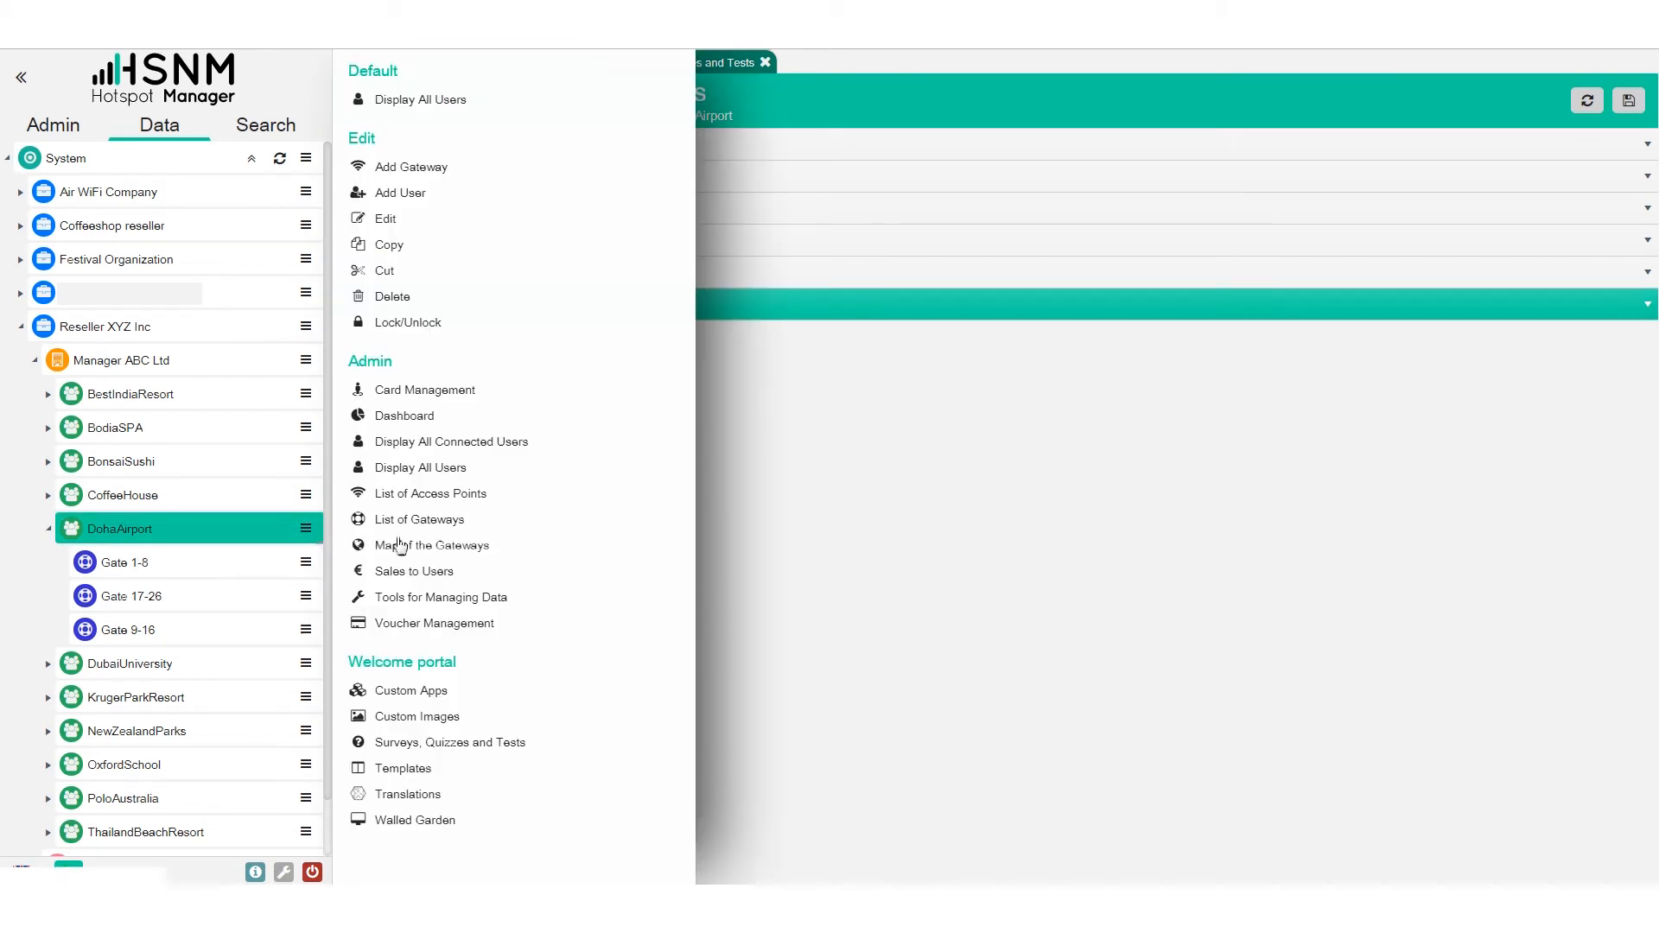
left_click(485, 751)
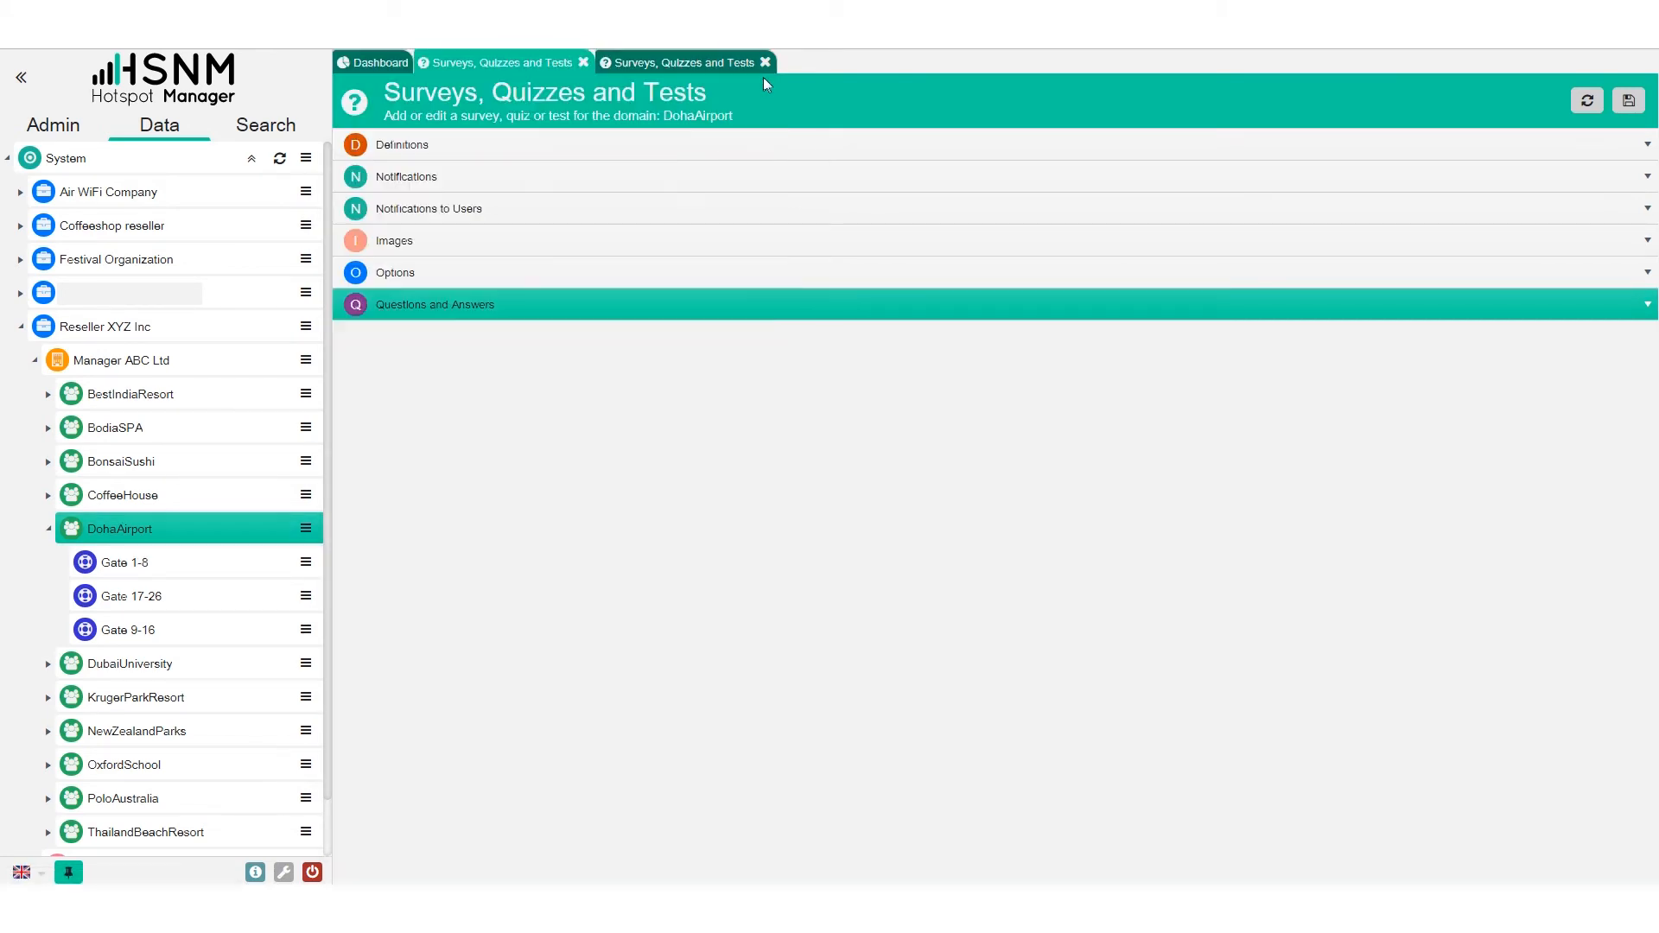
left_click(662, 66)
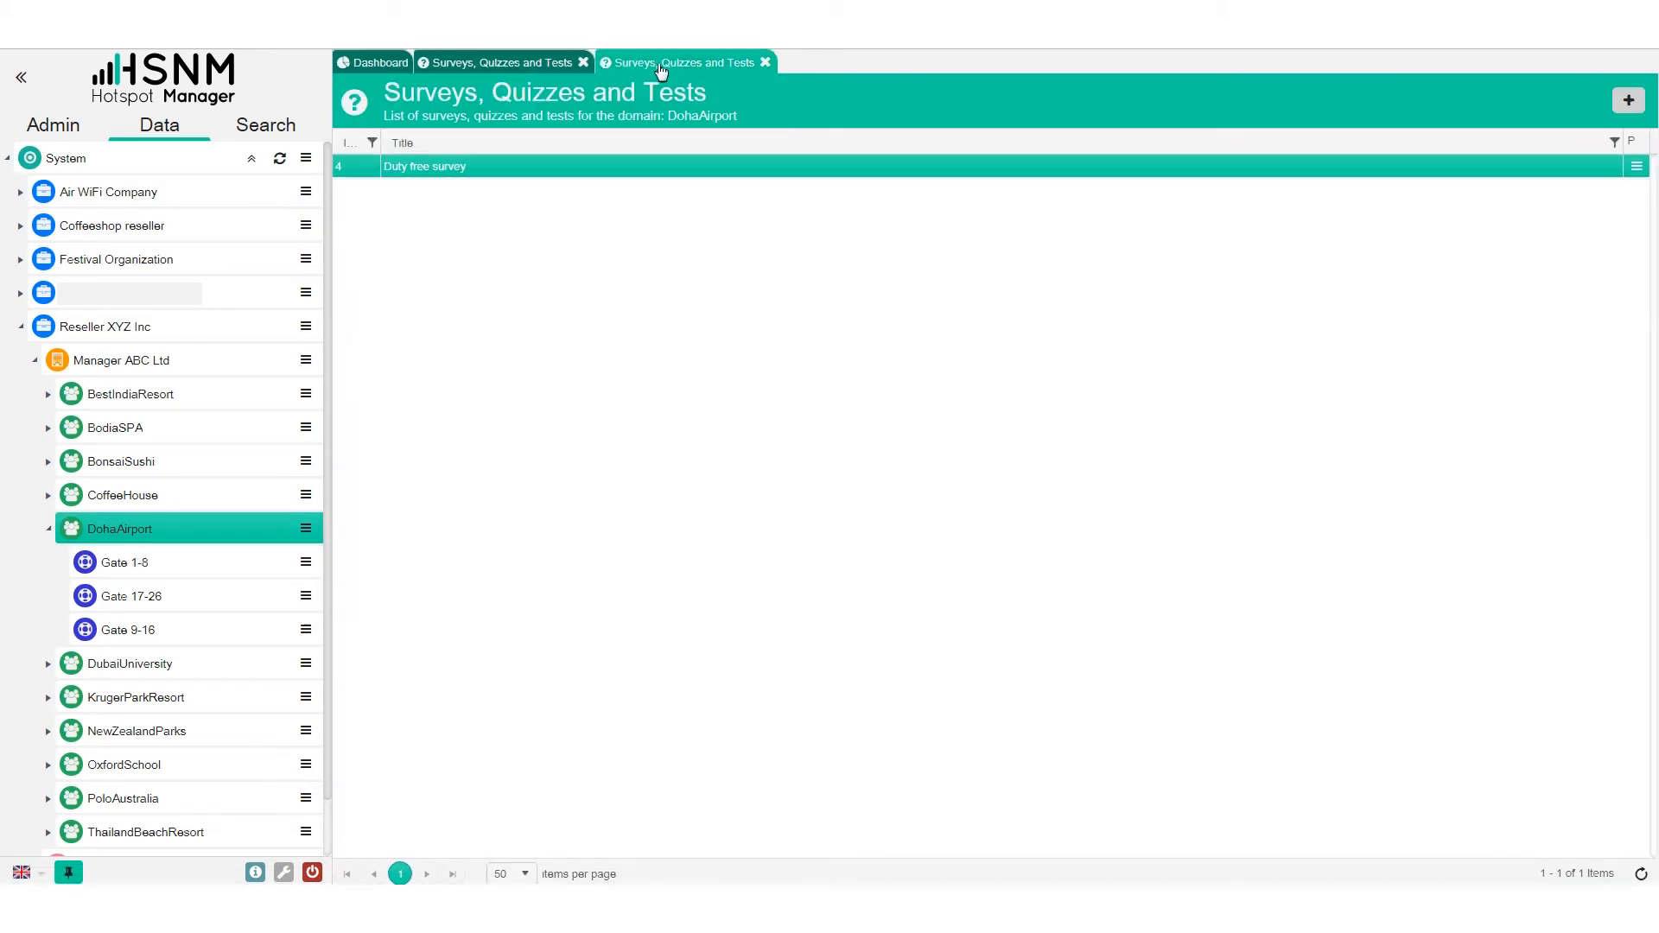
left_click(1640, 166)
left_click(1434, 100)
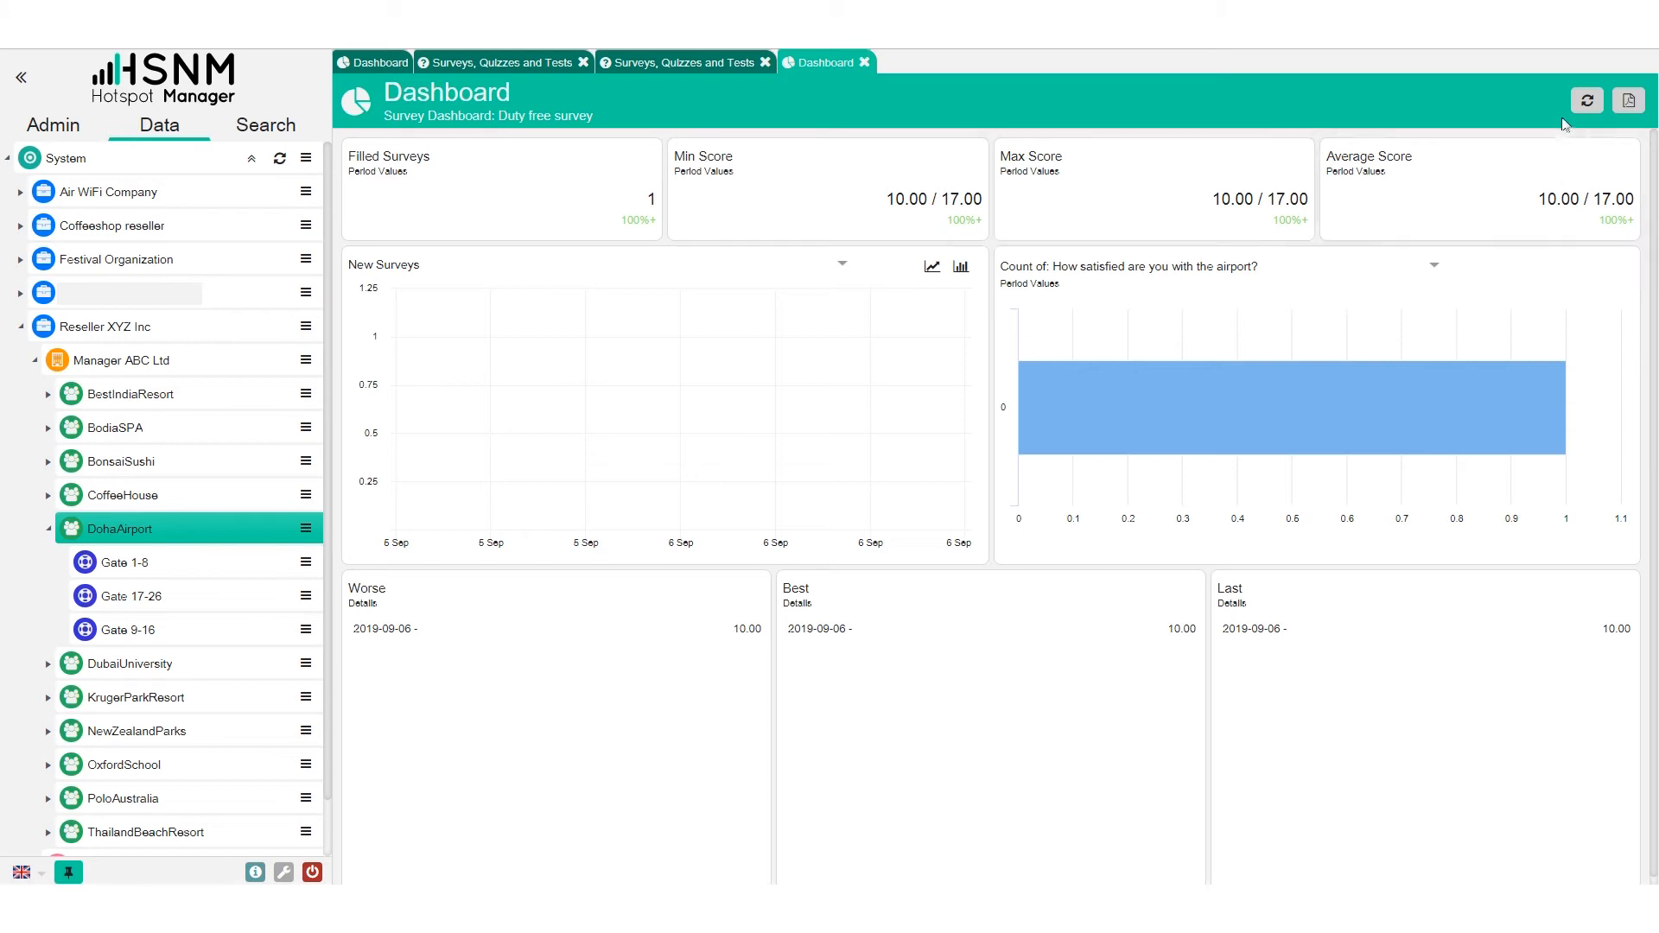
Set the survey dashboard's From date to October 8, 2018 and apply the period
left_click(1587, 100)
left_click(1633, 159)
left_click(1479, 184)
left_click(1478, 184)
left_click(1478, 184)
left_click(1479, 184)
left_click(1478, 184)
left_click(1479, 184)
left_click(1478, 184)
left_click(1479, 184)
left_click(1479, 184)
left_click(1478, 184)
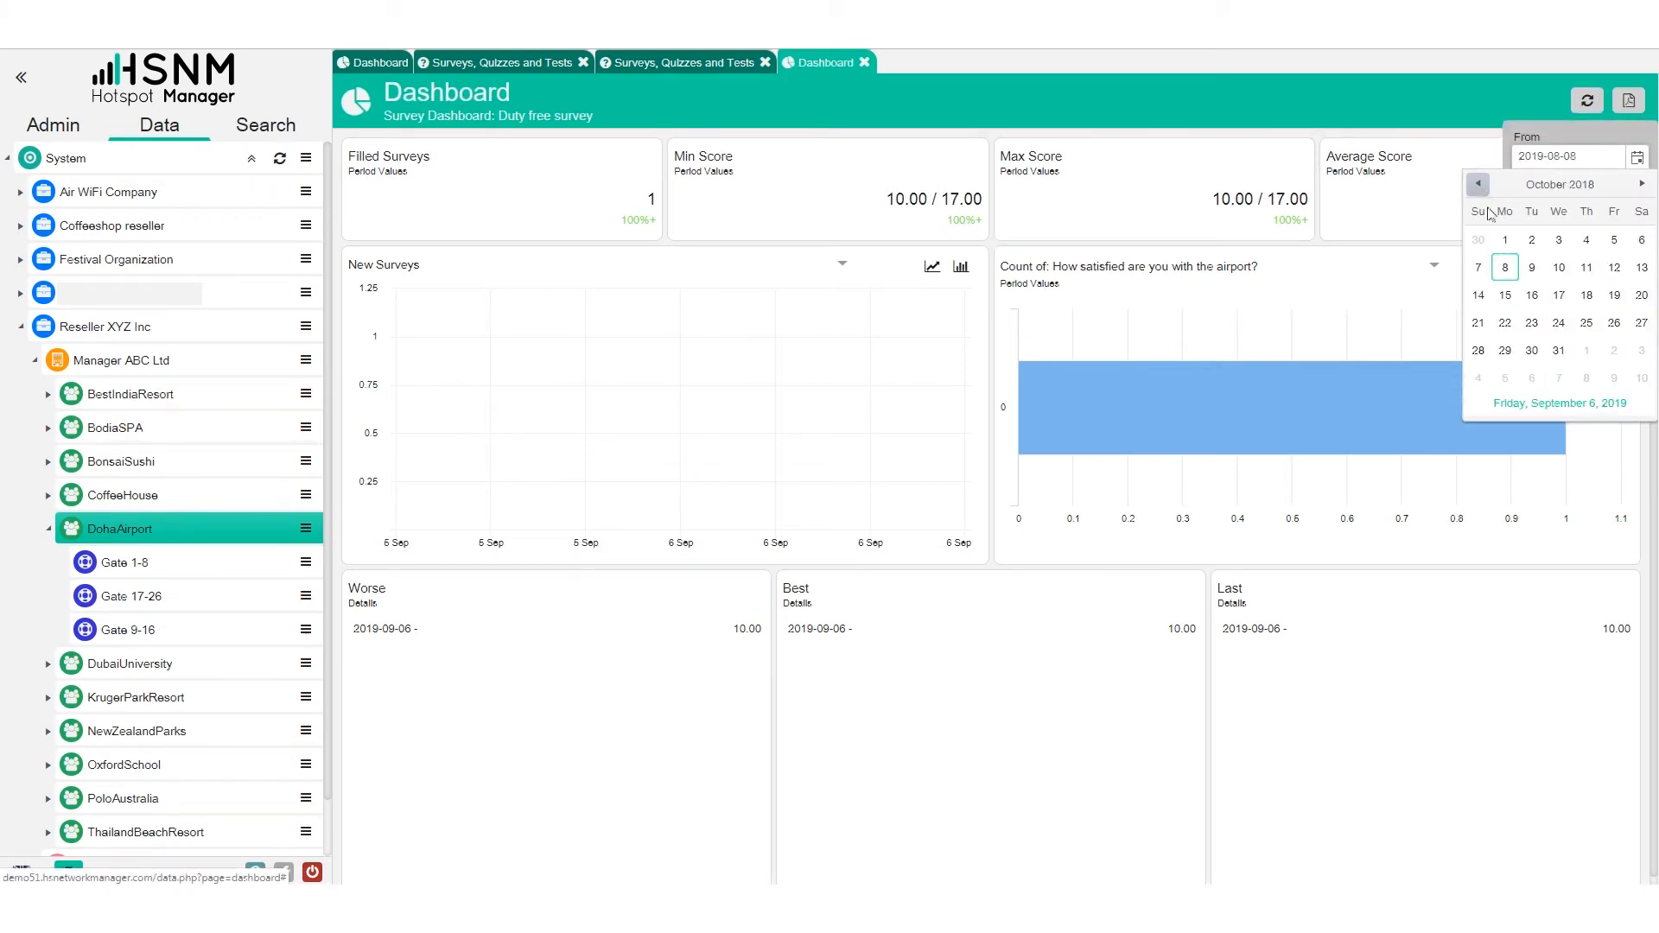
left_click(1504, 267)
left_click(1632, 245)
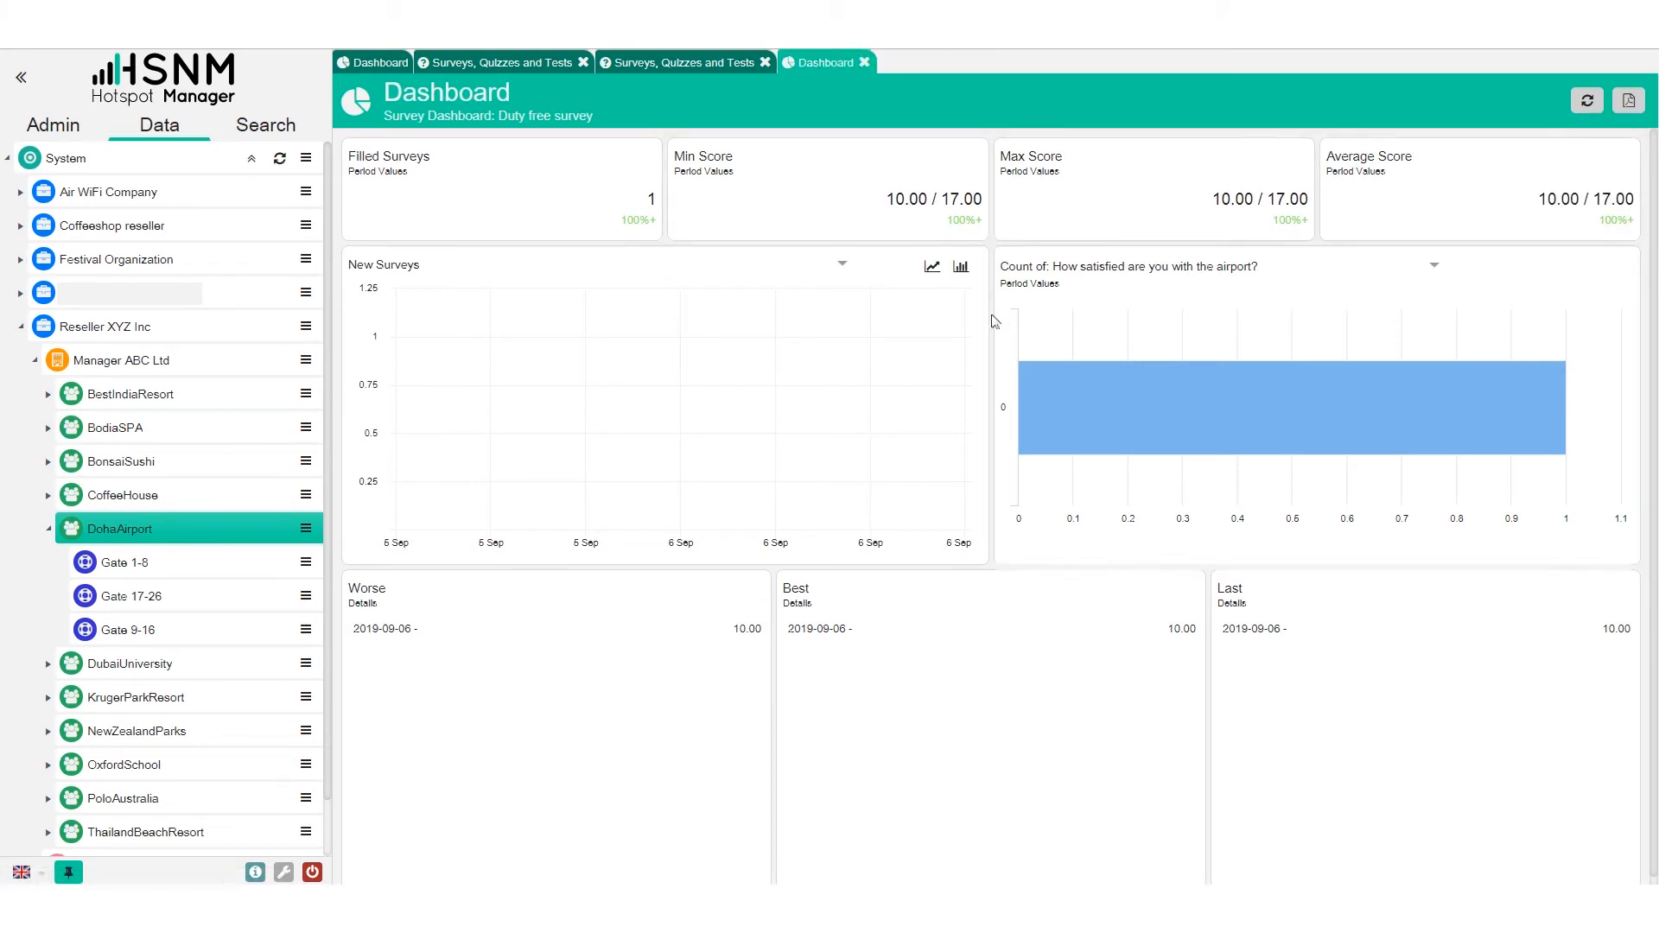
left_click(1587, 100)
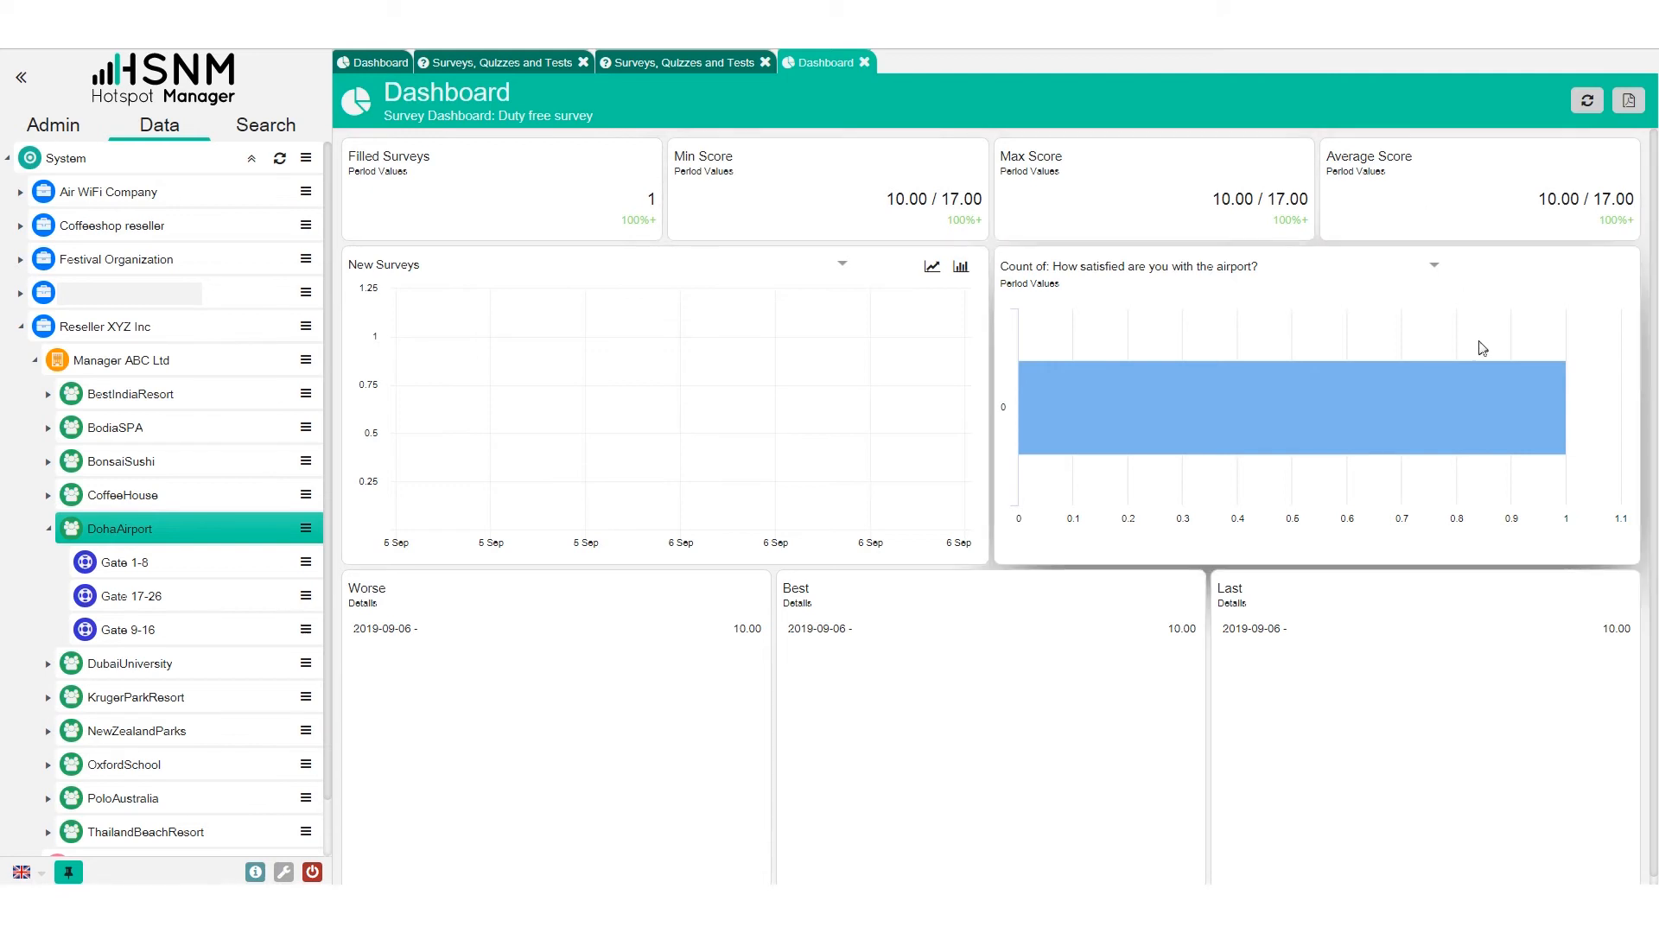
Chart the score for the airport recommendation question and the count for the question about how long visitors waited for their flight
scroll(1385, 378, "down", 1)
left_click(603, 254)
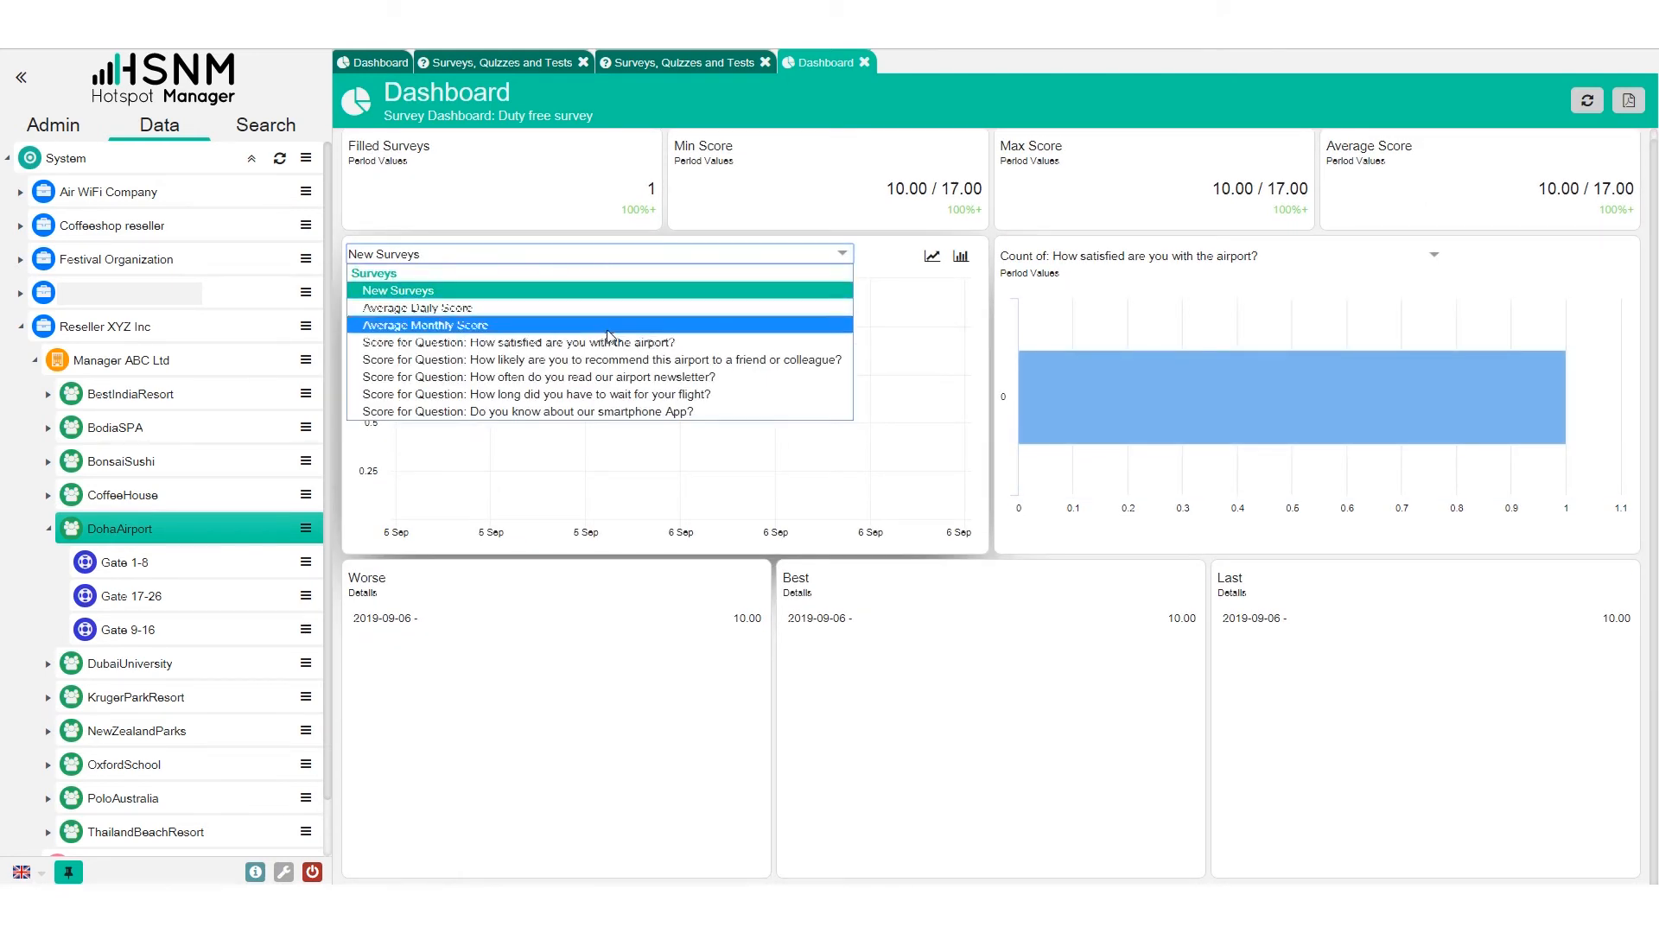
left_click(607, 361)
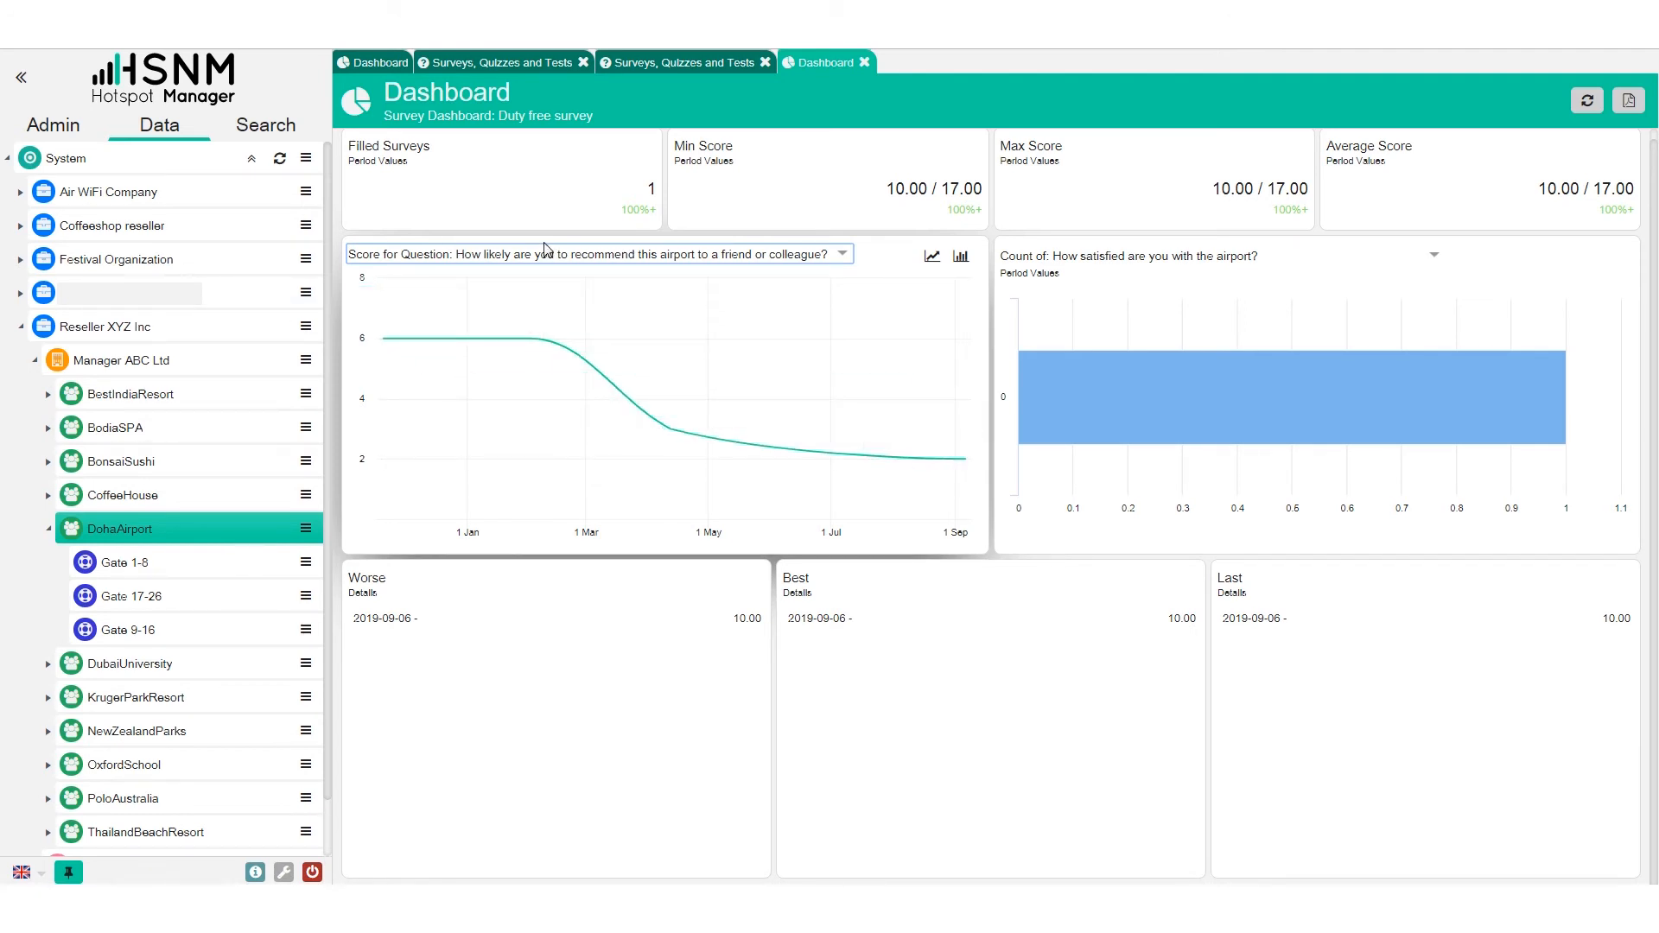
left_click(1210, 256)
left_click(1181, 324)
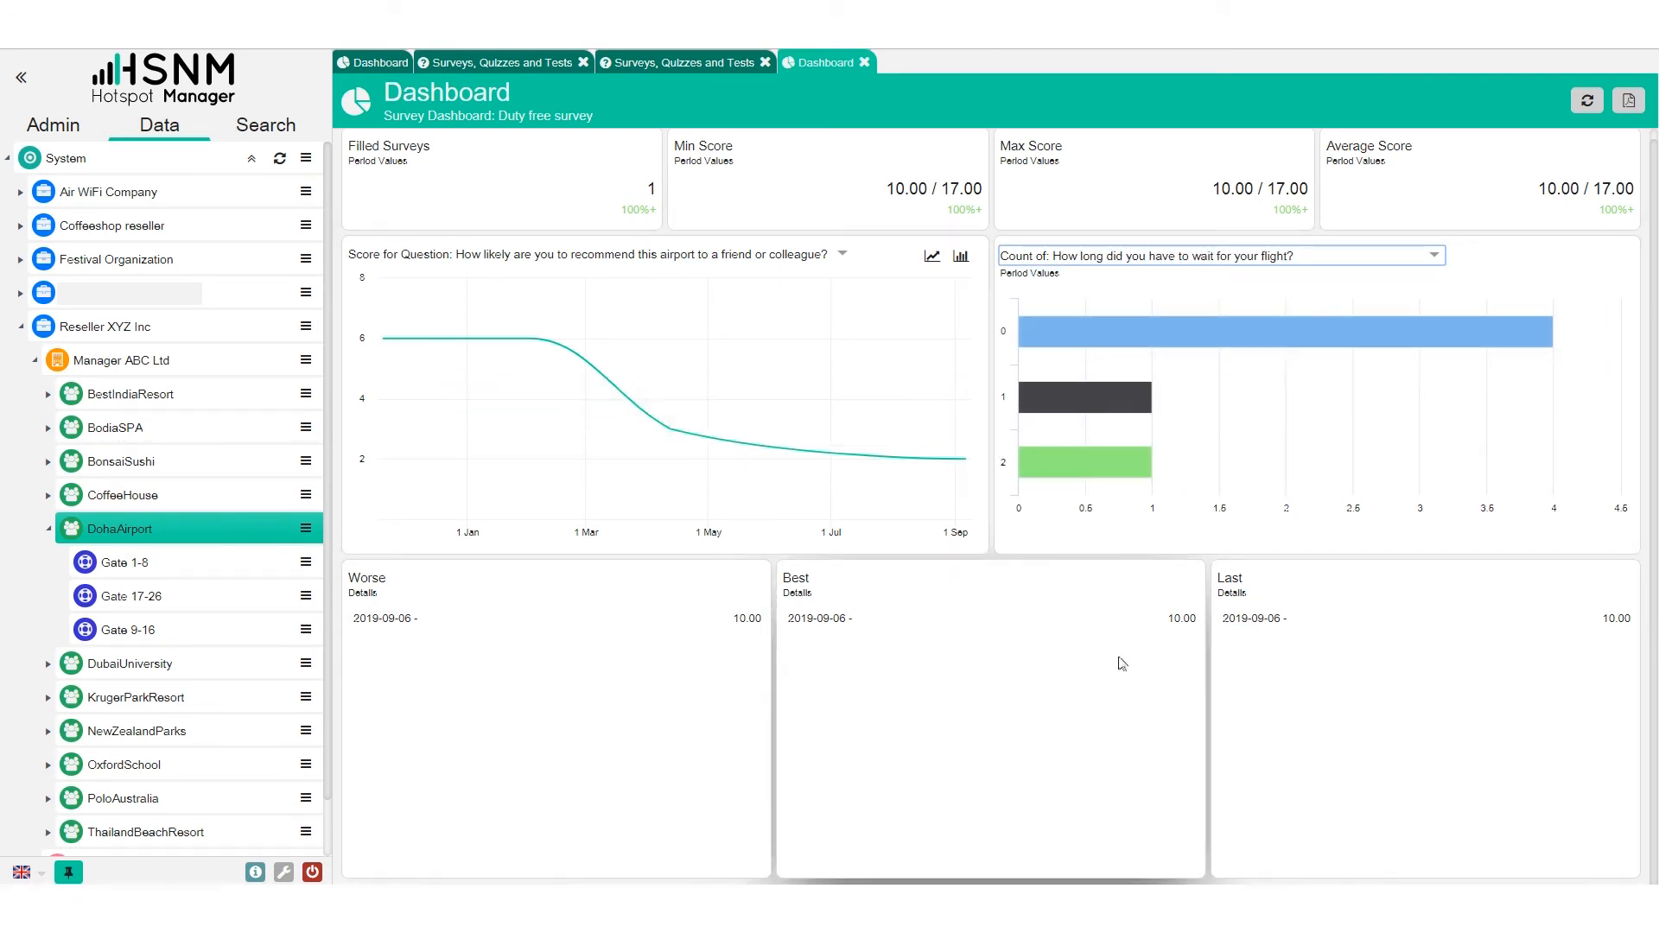
scroll(983, 522, "up", 1)
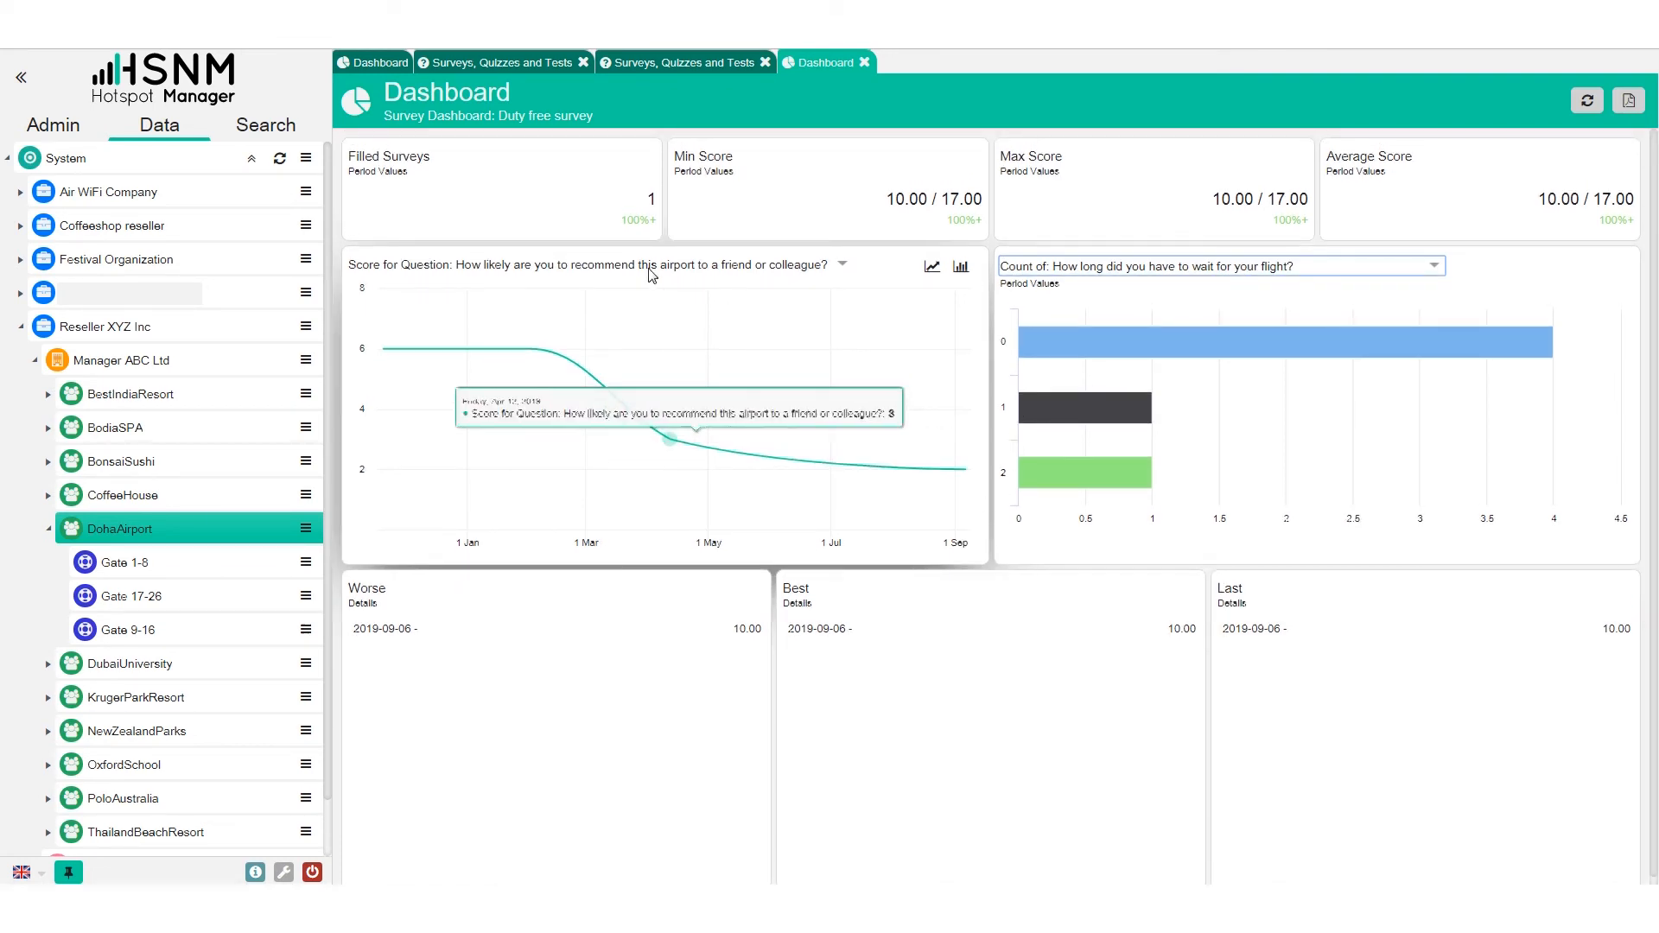
Open the survey results of the Duty free survey from DohaAirport's survey list and look through the submitted responses
left_click(707, 60)
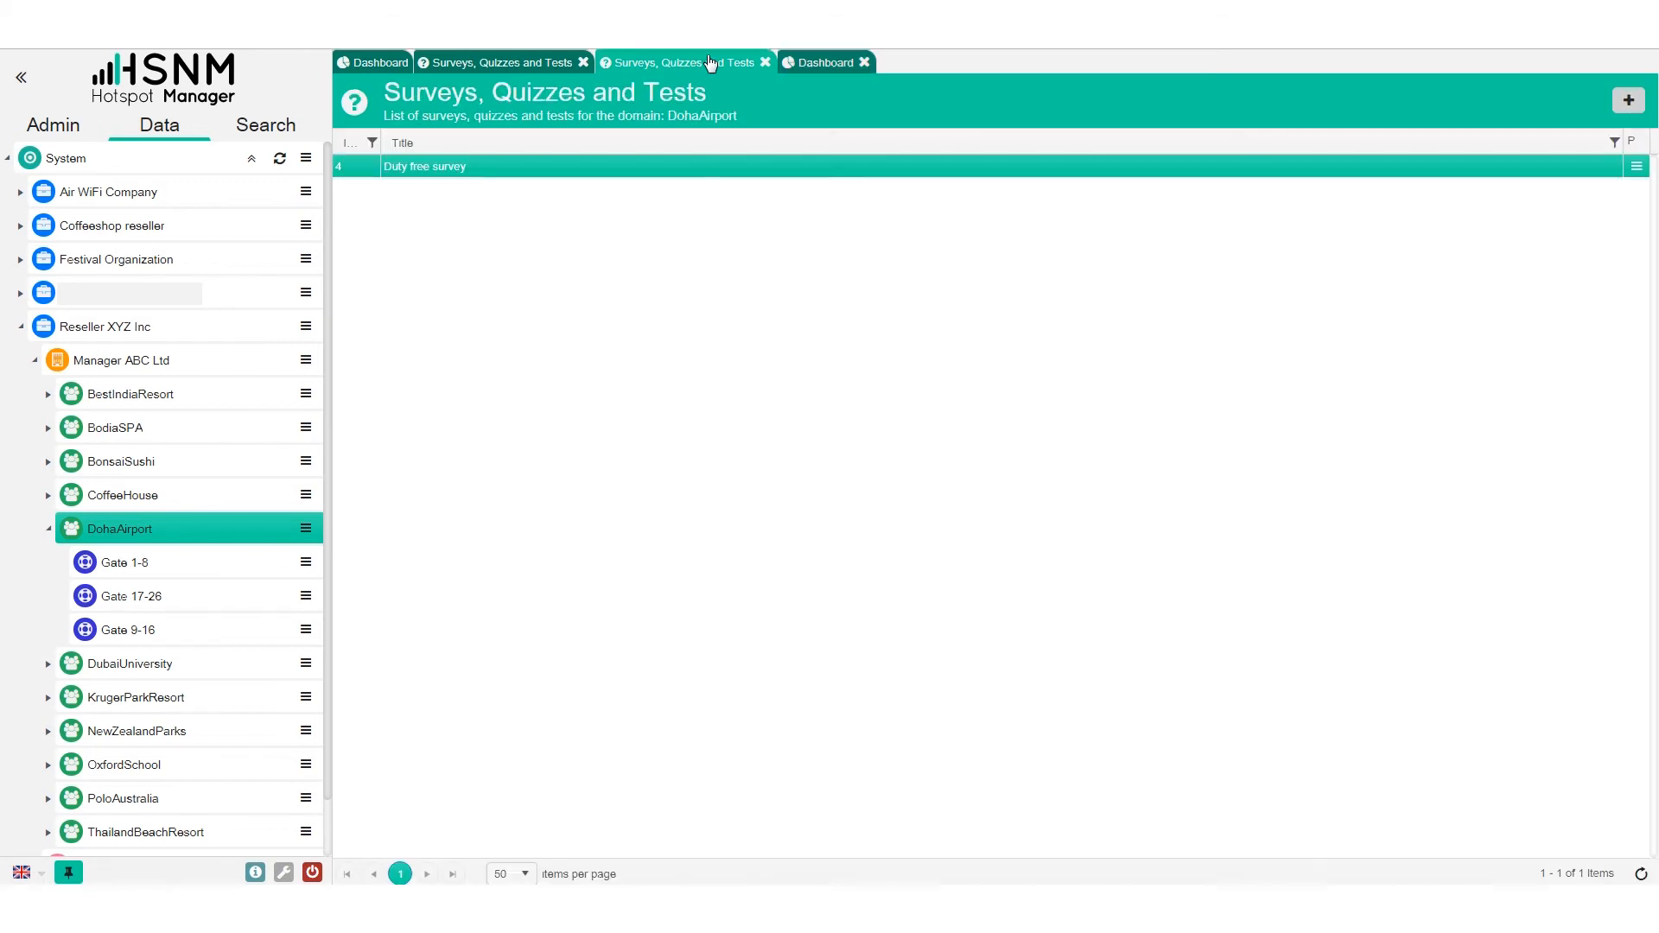
left_click(1638, 167)
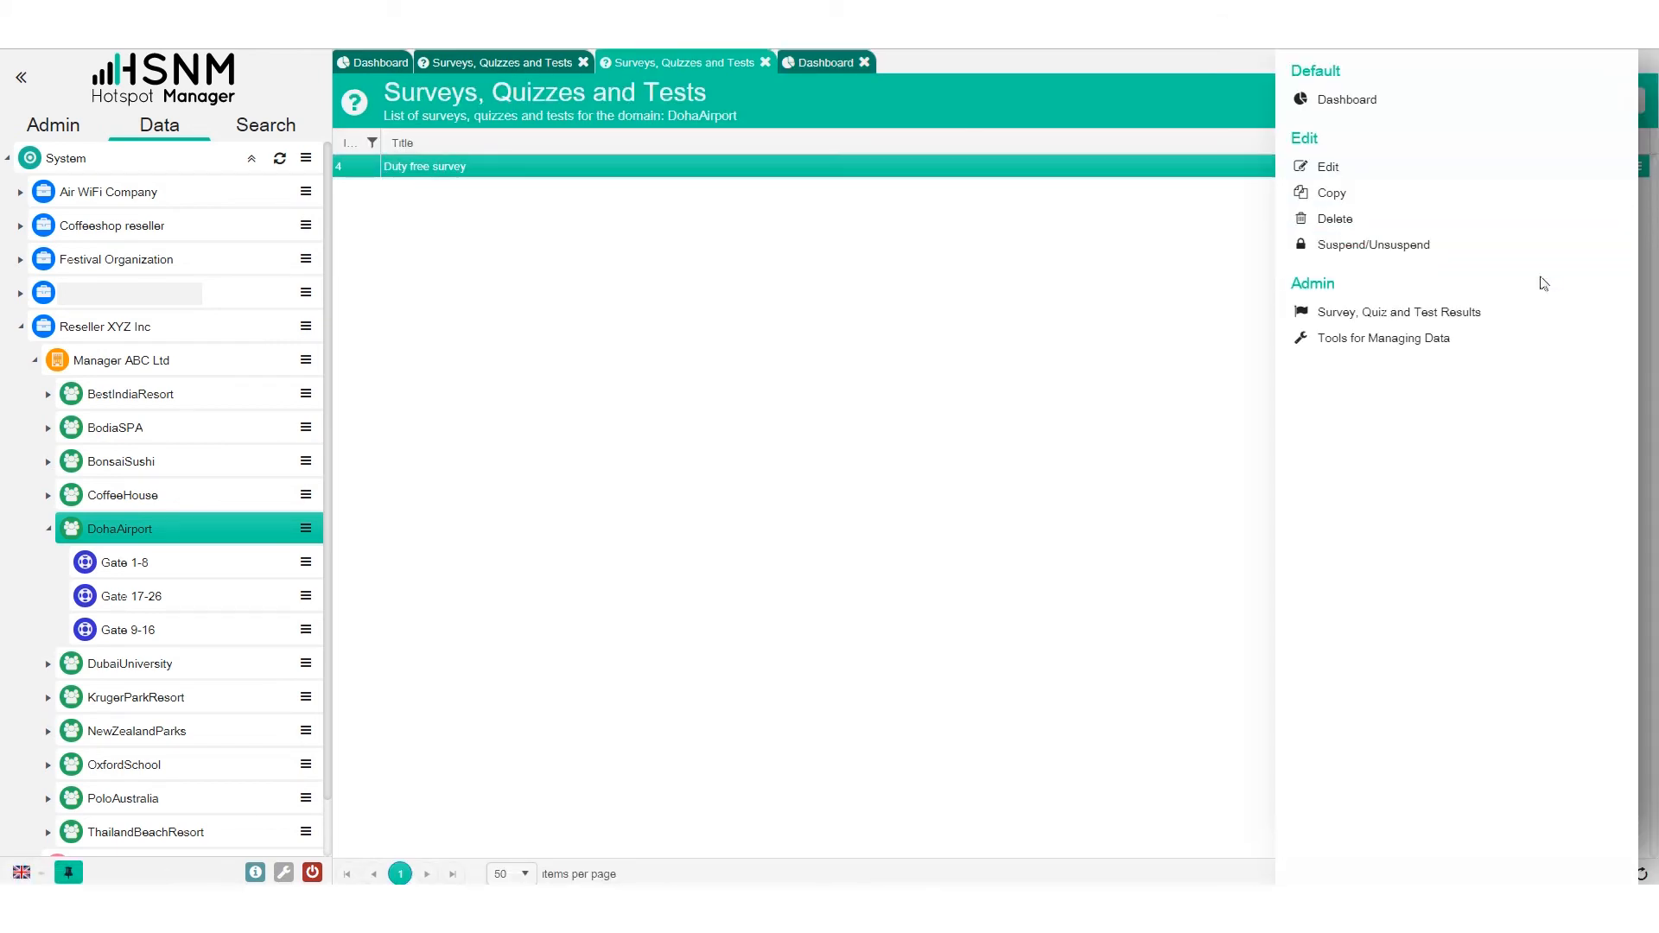
left_click(1541, 316)
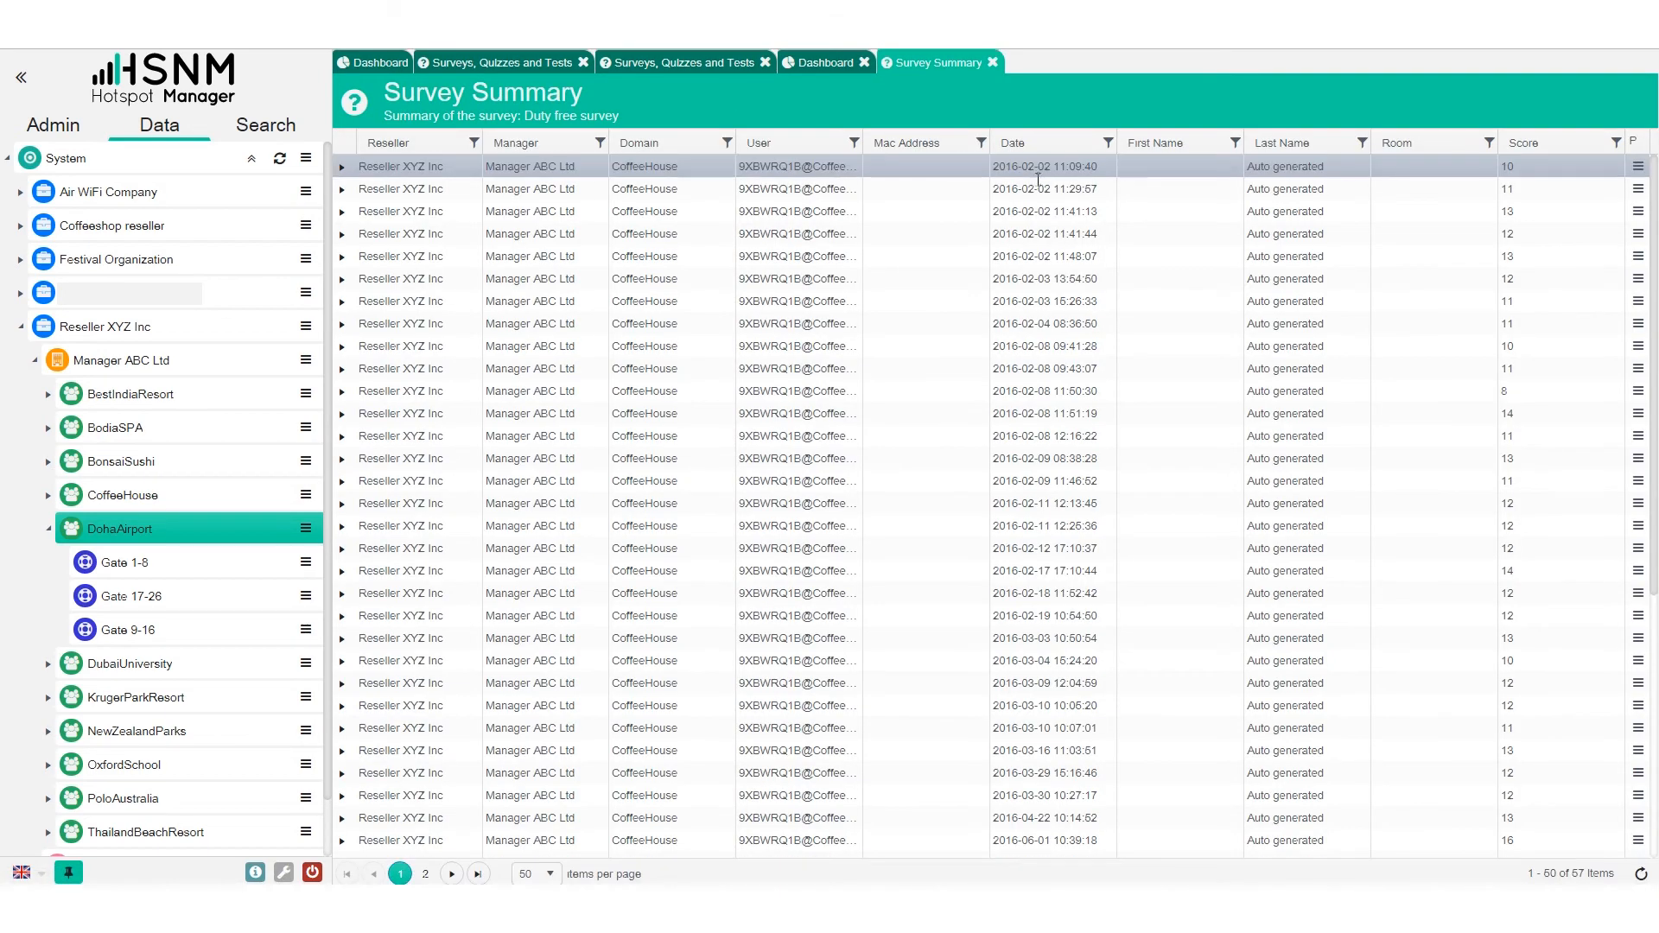
left_click(1040, 173)
scroll(1028, 393, "down", 5)
scroll(1016, 386, "up", 5)
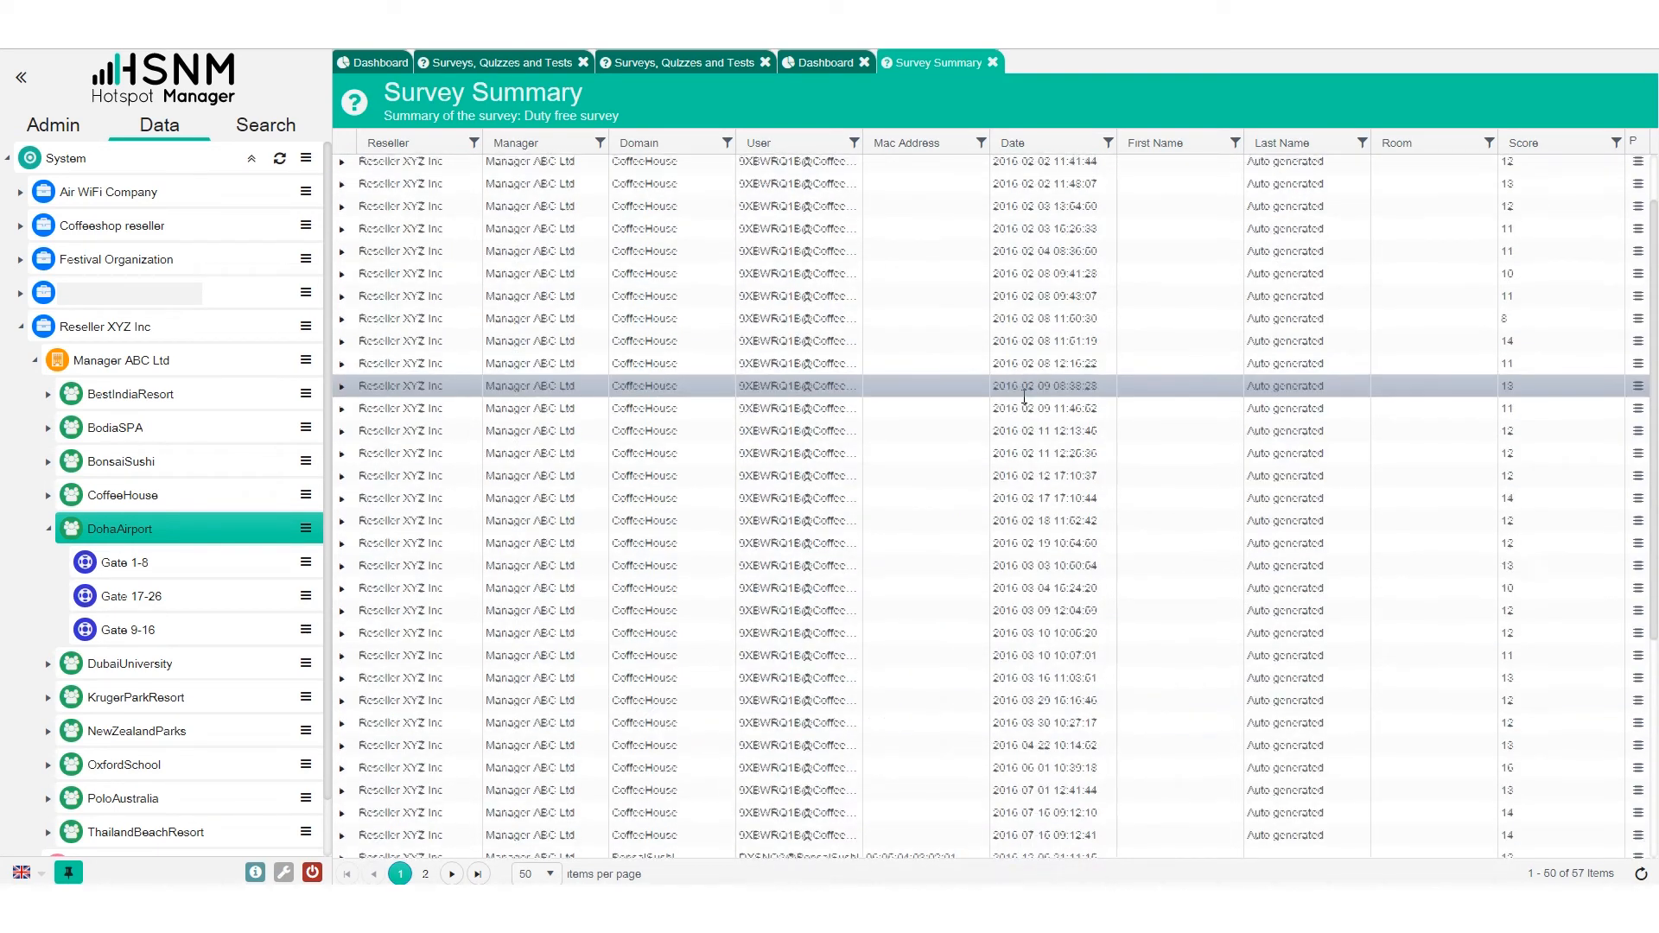
Open the print preview of the survey response dated 2016-02-03 with a score of 12
left_click(1154, 279)
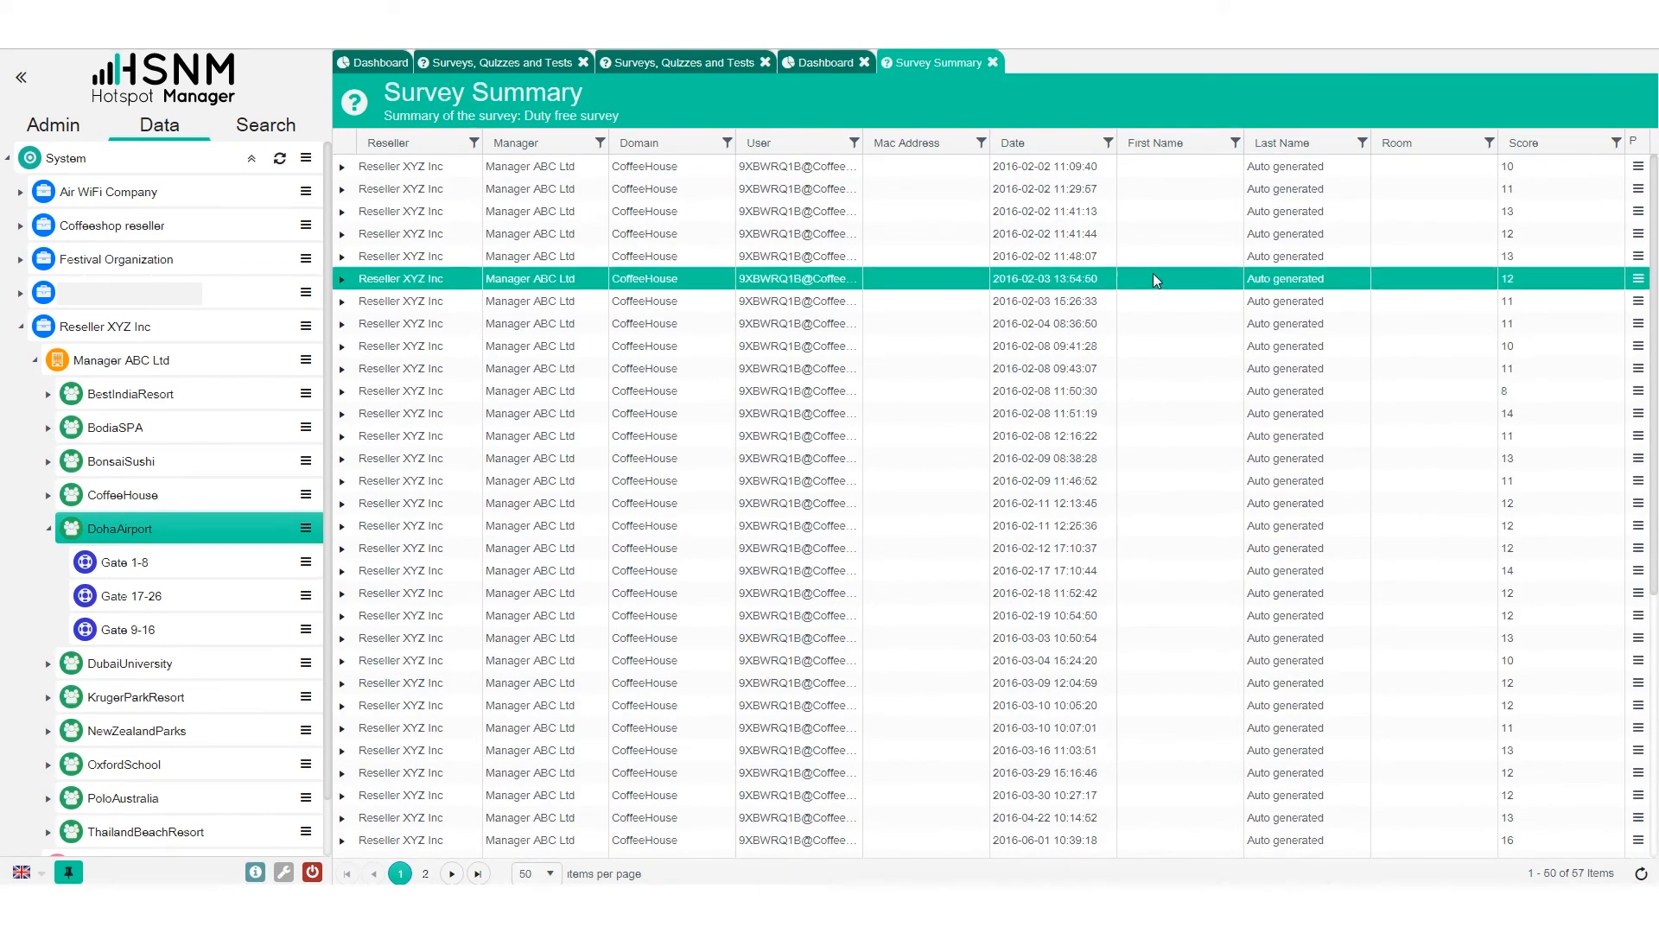
left_click(1637, 279)
left_click(1426, 186)
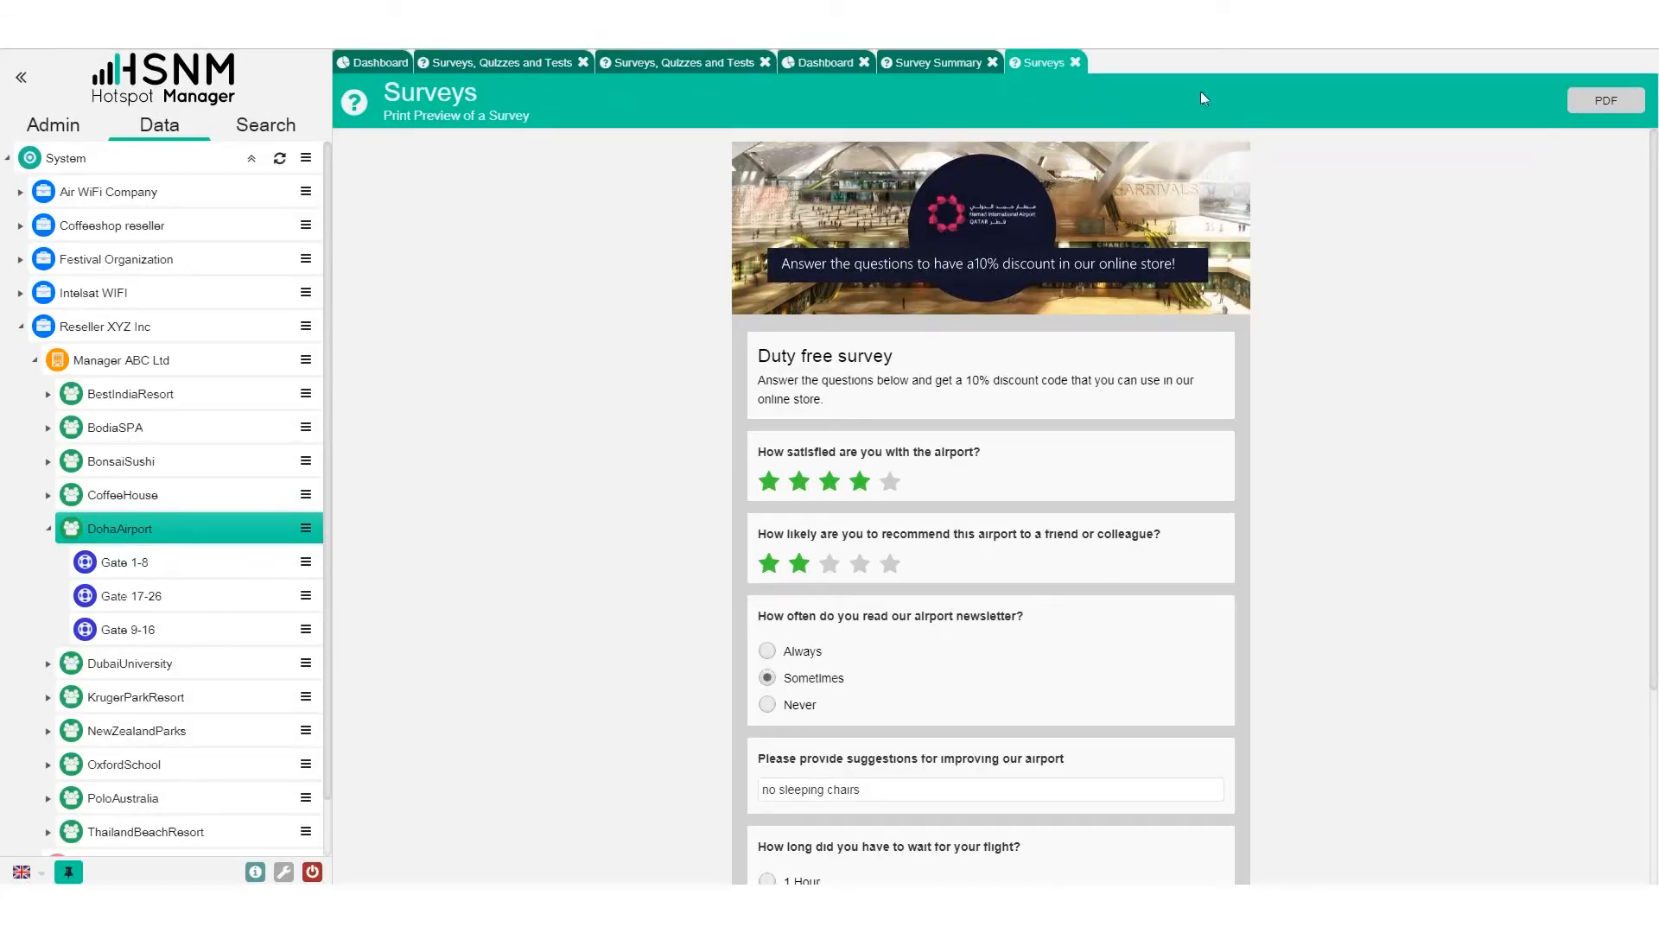
Close the survey preview, the summary, the survey dashboard and both survey lists, leaving only the System Dashboard open
left_click(1075, 63)
left_click(992, 62)
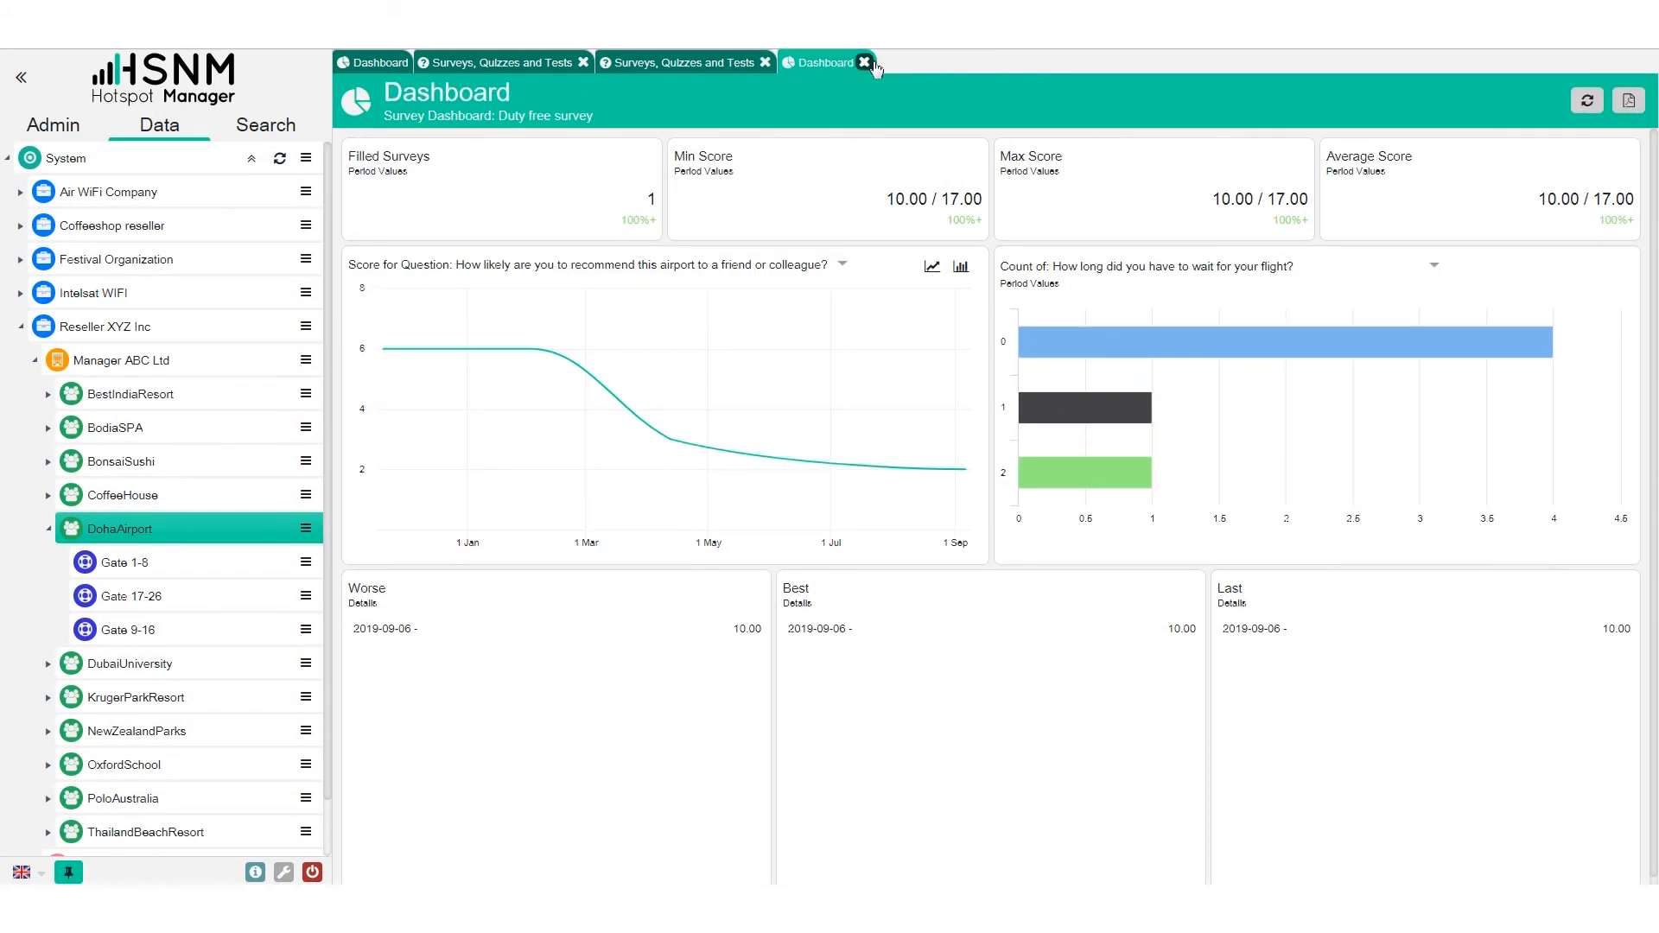
left_click(863, 62)
left_click(766, 63)
left_click(583, 62)
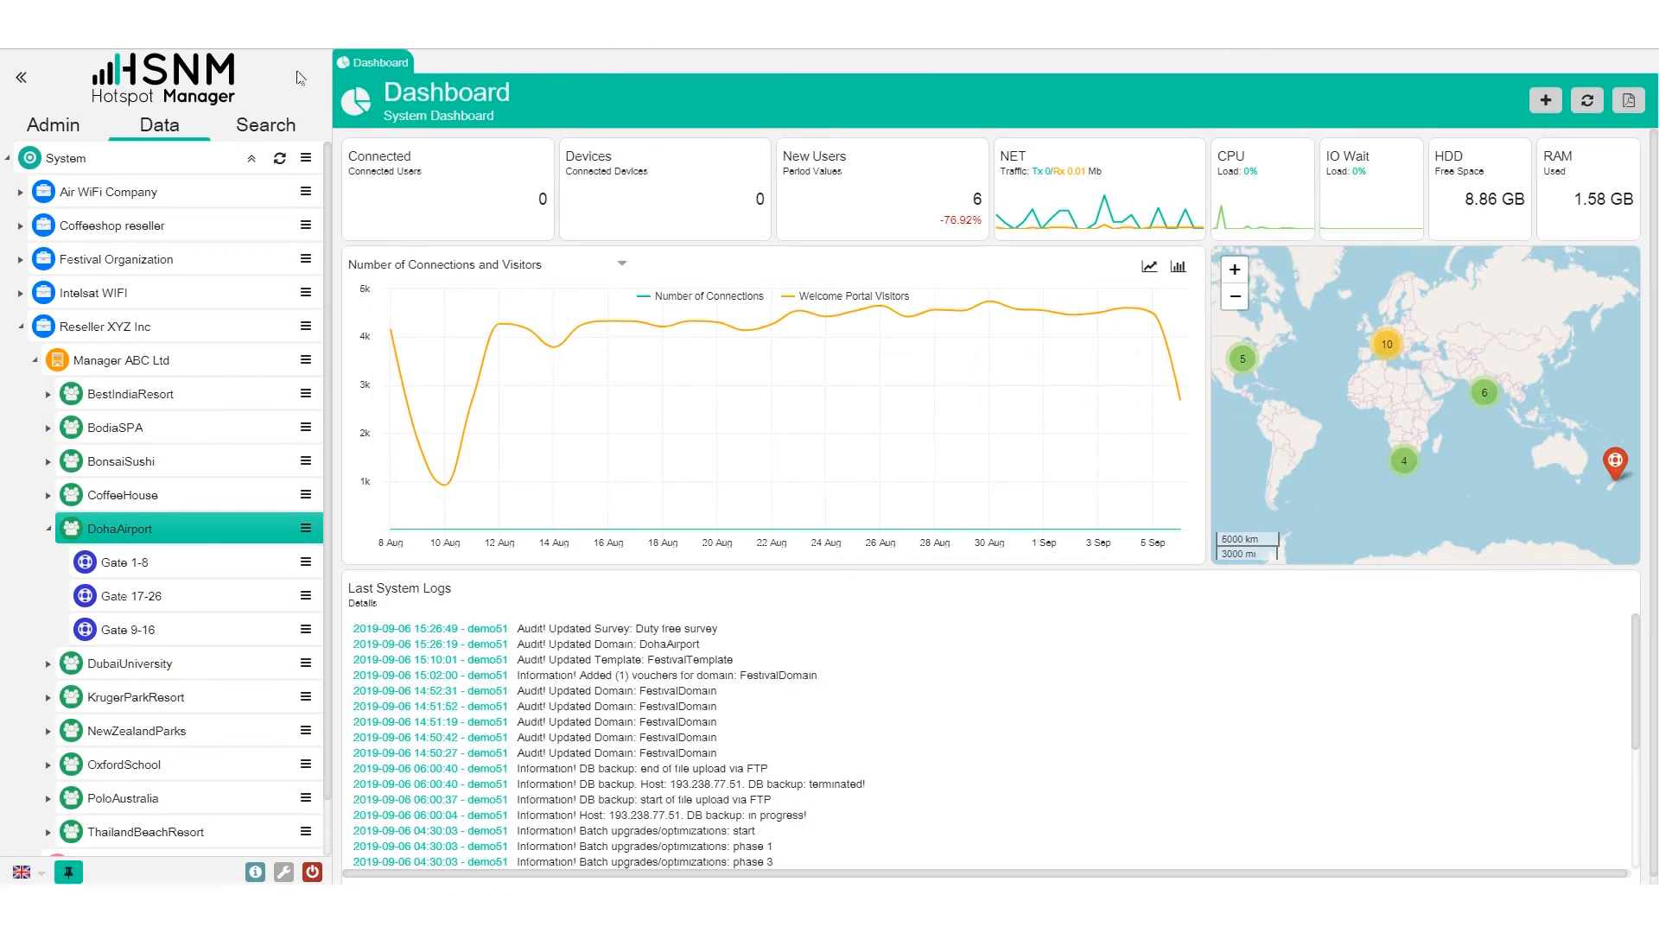
Search the templates for "festival" and view the actions available for the first FestivalTemplate found
left_click(282, 131)
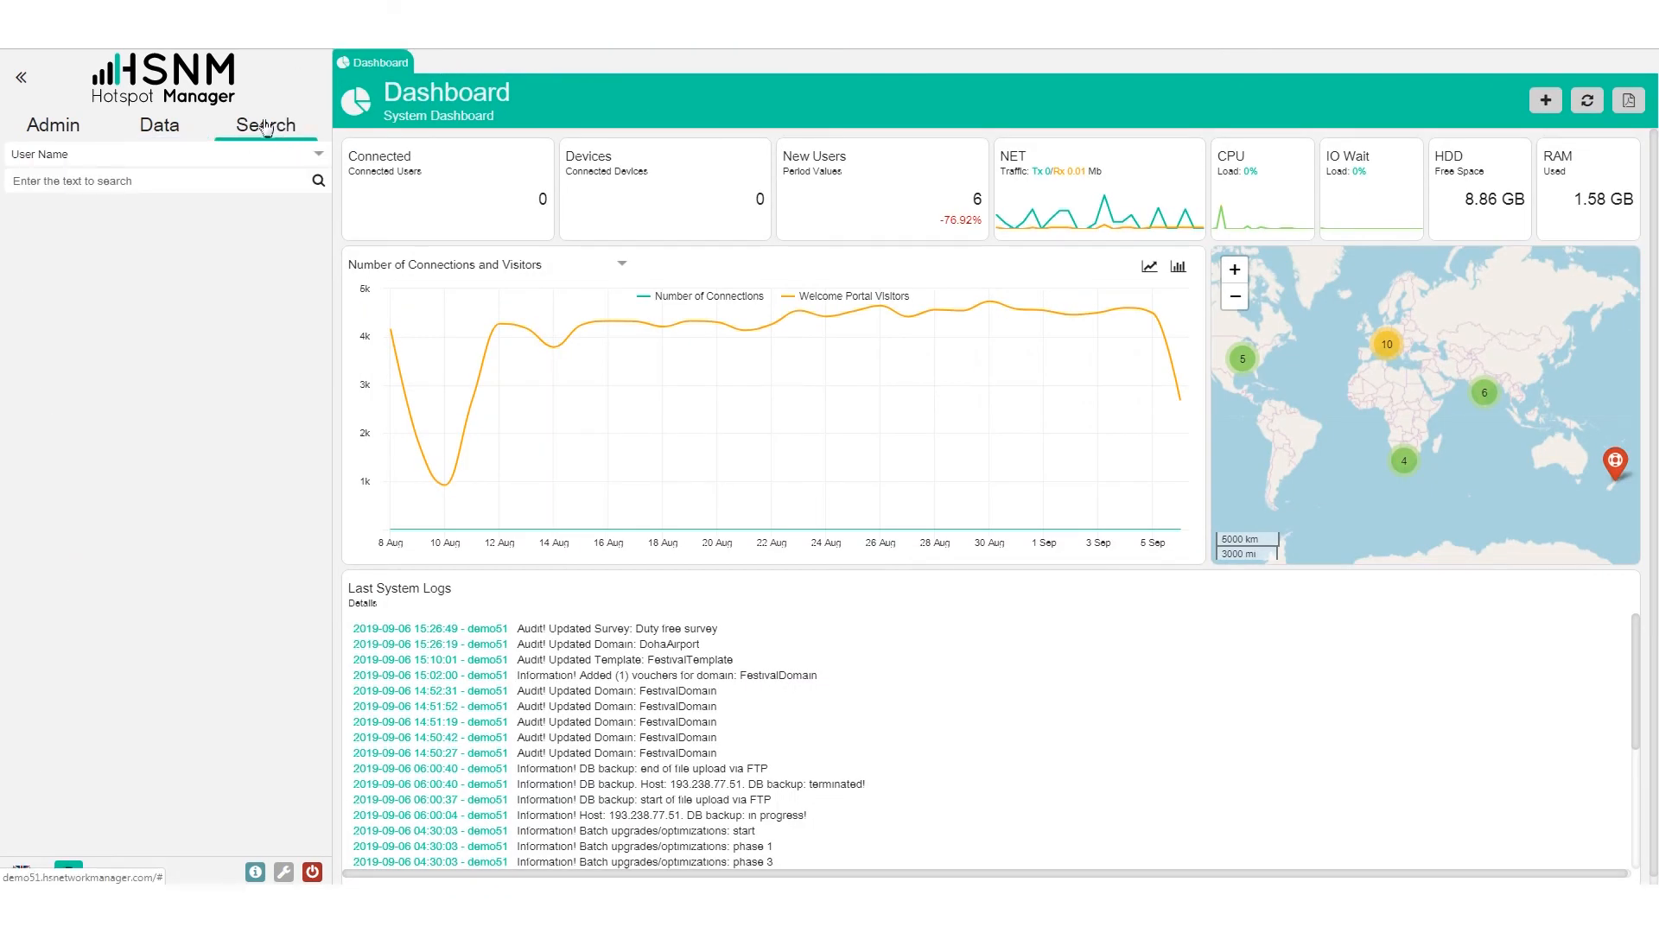
left_click(176, 158)
scroll(194, 285, "down", 4)
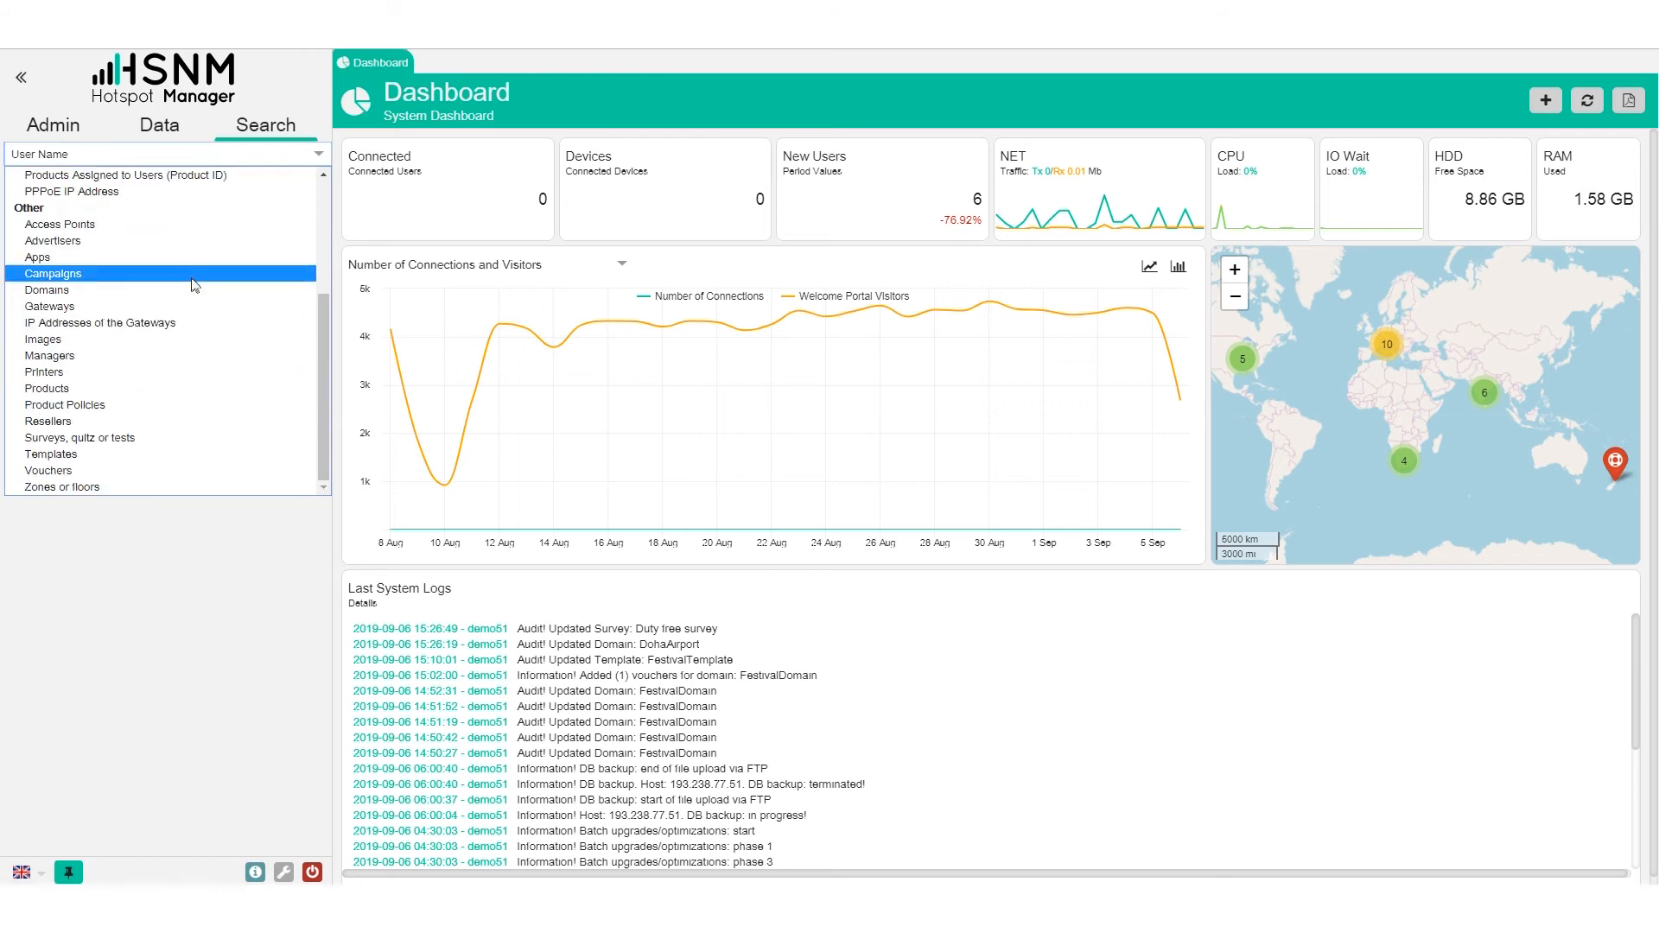
scroll(147, 359, "up", 4)
scroll(142, 392, "down", 4)
left_click(143, 454)
left_click(169, 198)
type("te")
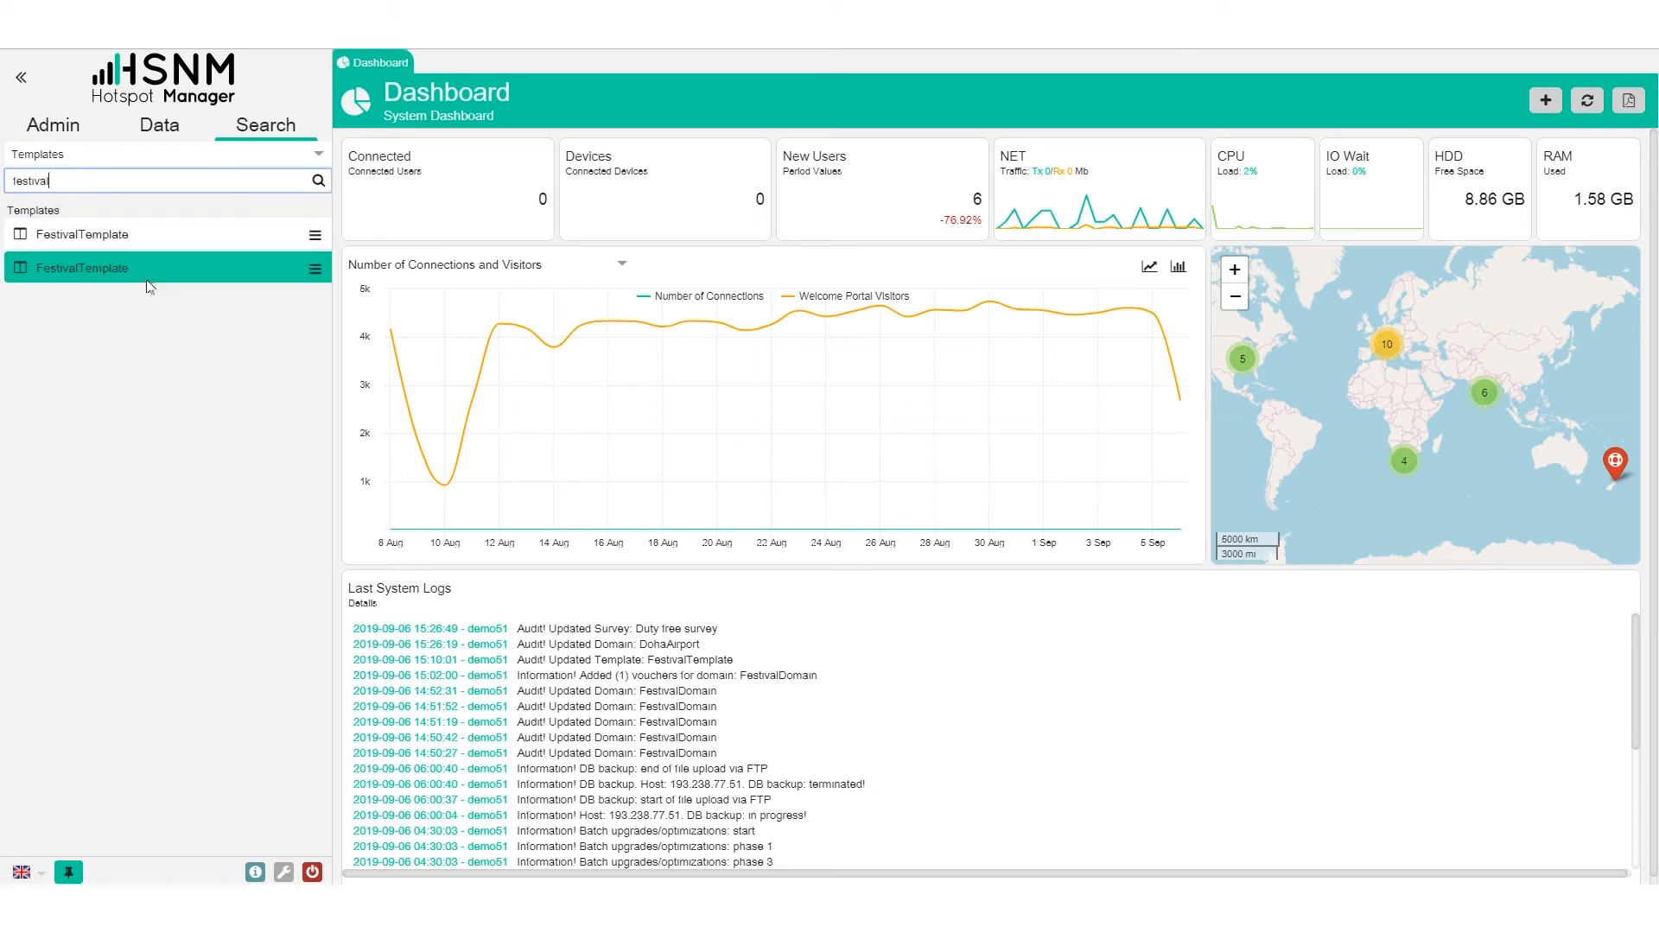
left_click(314, 235)
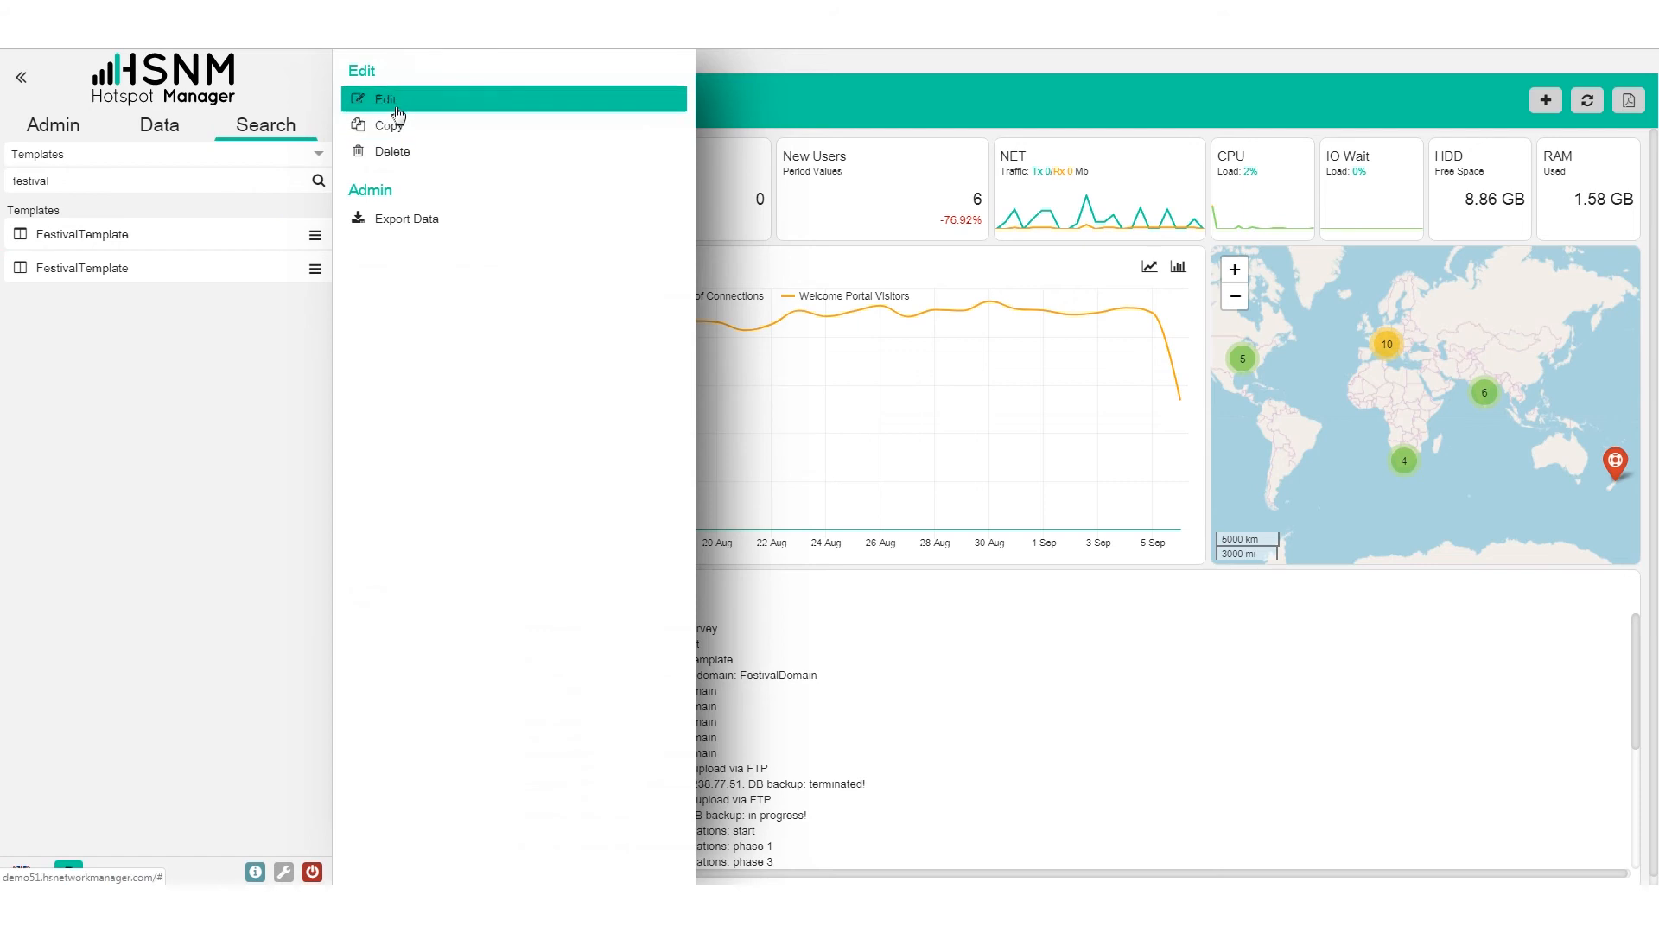
Switch the search criterion to the users' Email Address and search for "gmail"
left_click(229, 155)
scroll(174, 259, "up", 5)
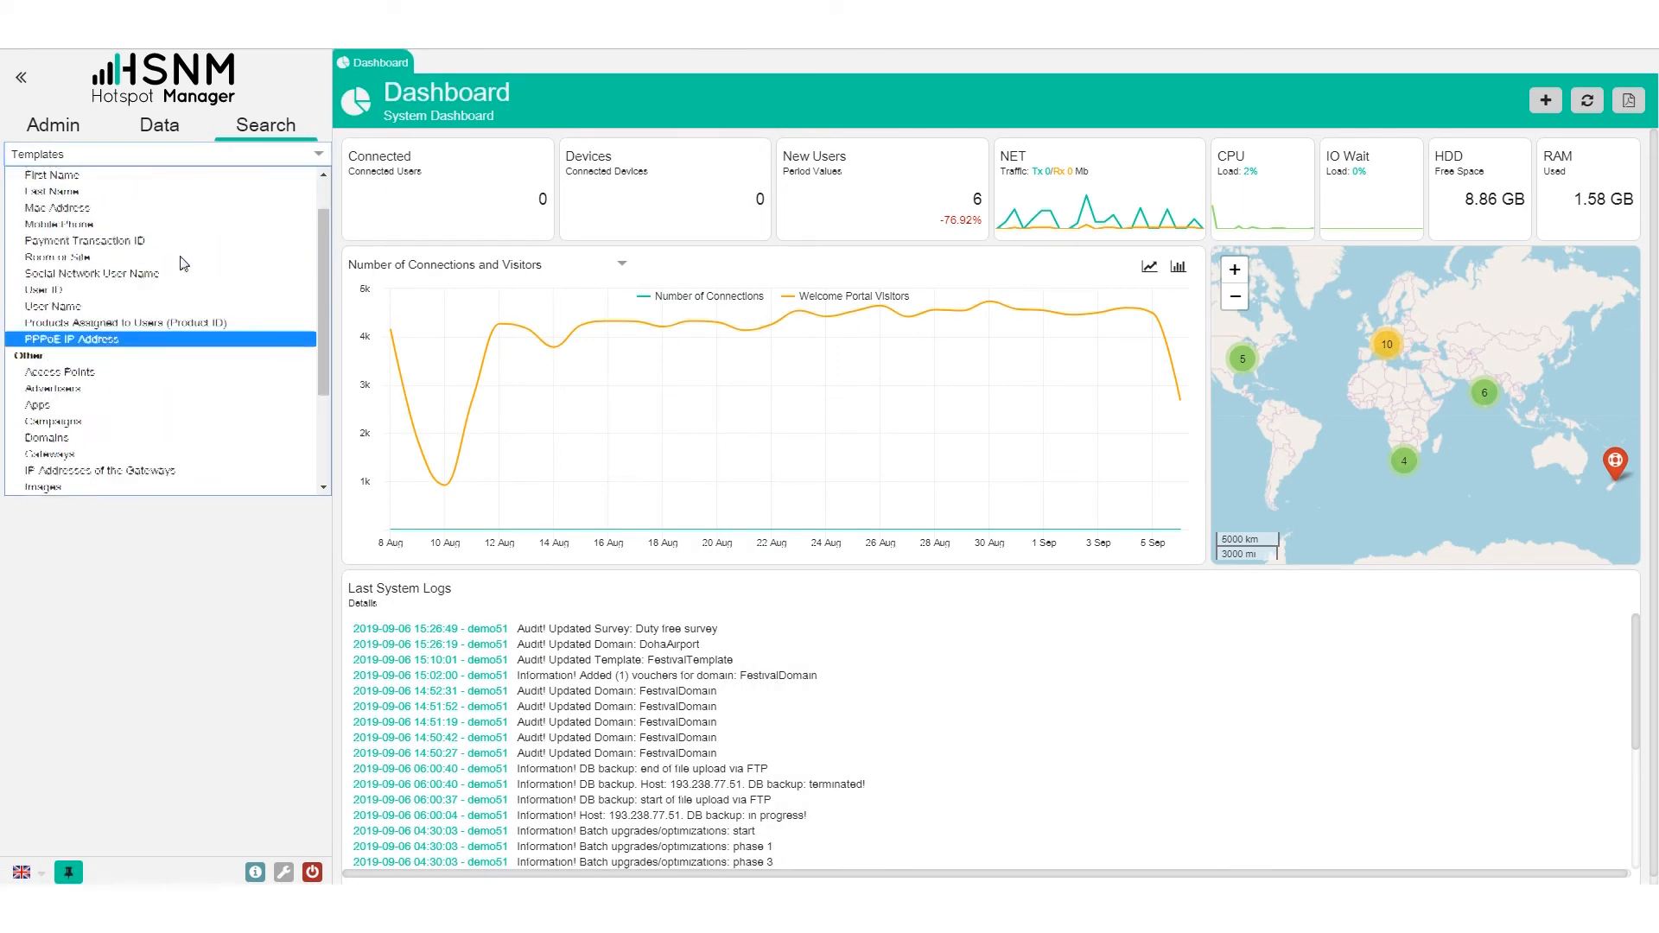
left_click(173, 208)
left_click(129, 181)
double_click(130, 181)
type("gmail")
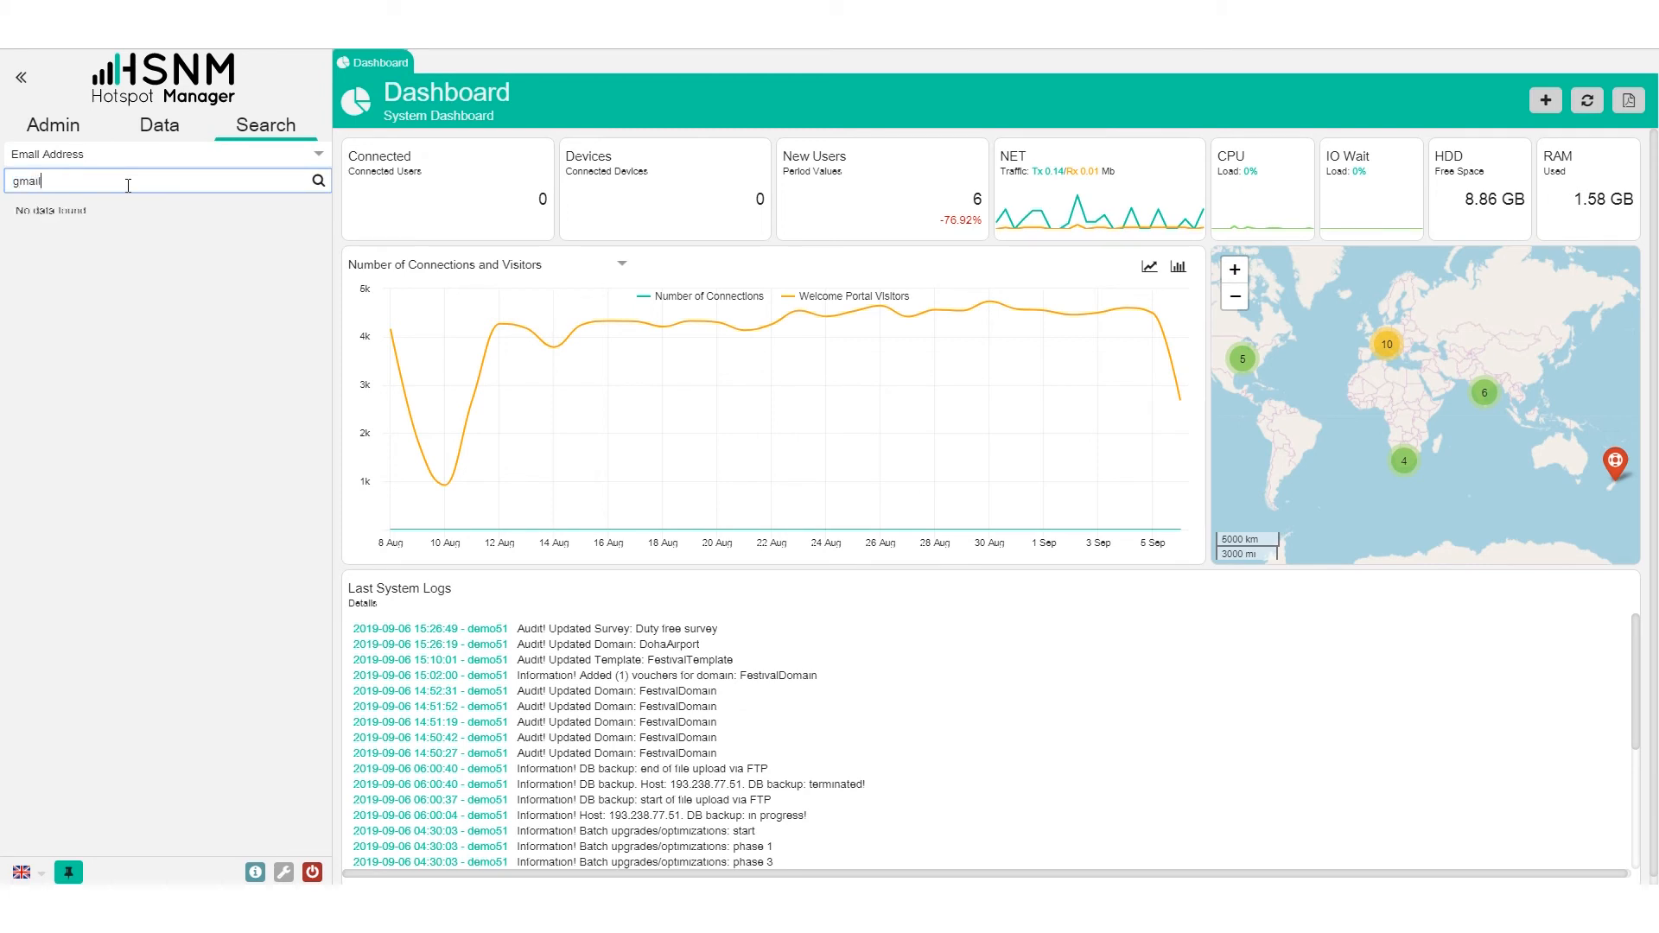
Switch the search criterion to the users' First Name and search for part of a user's first name
left_click(139, 154)
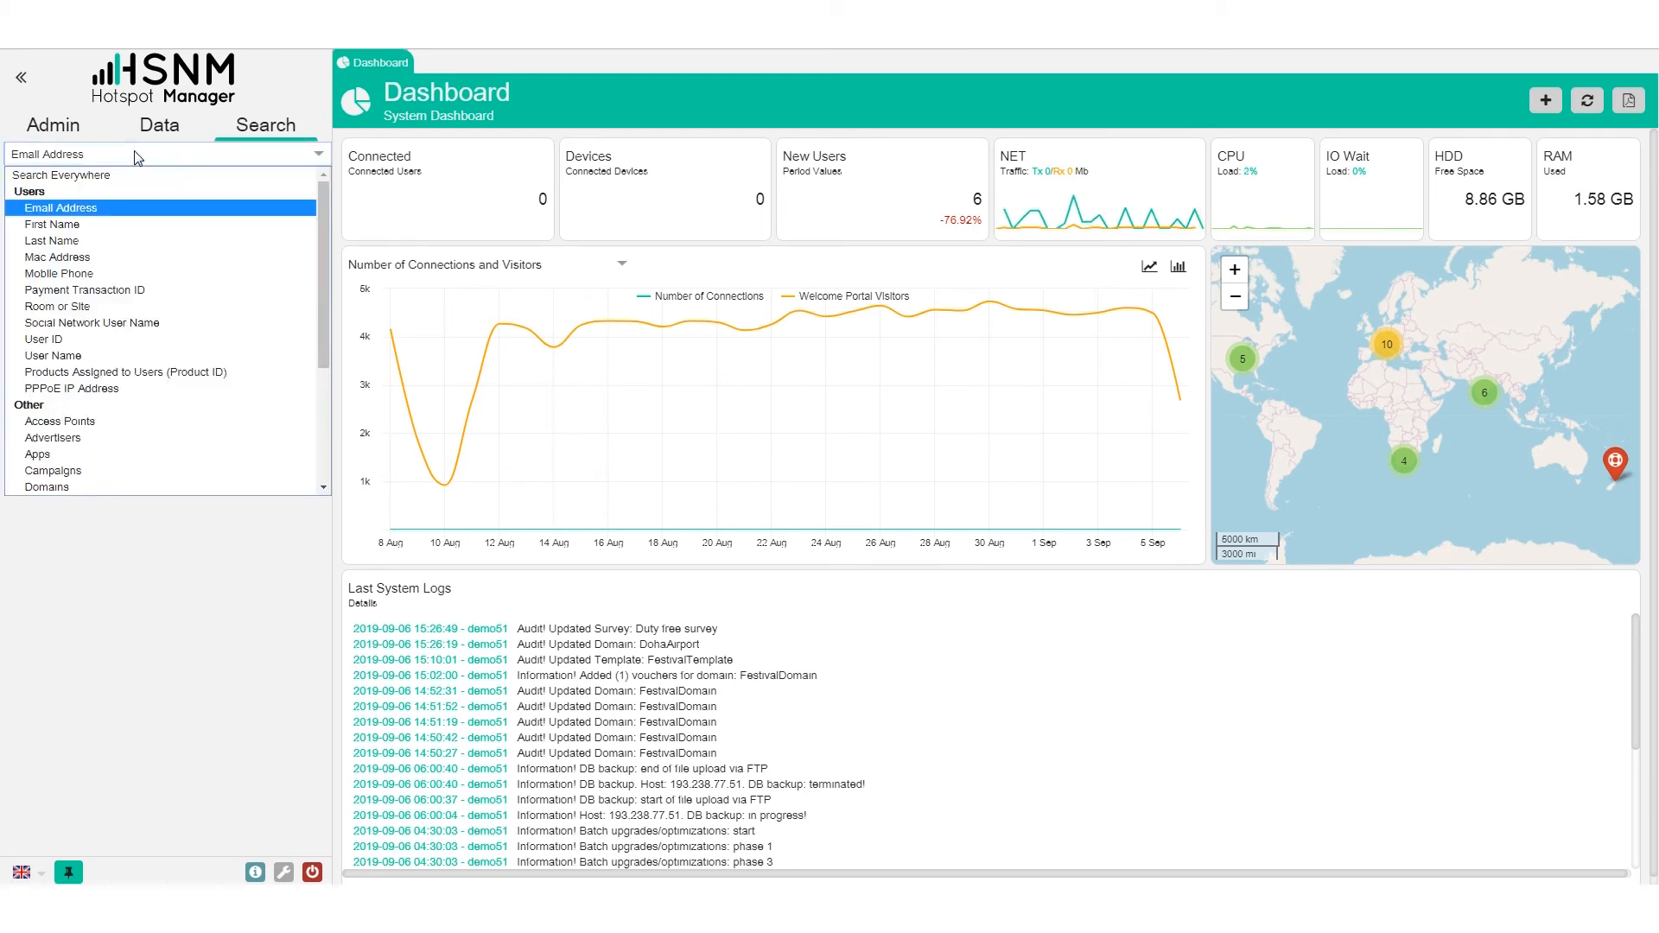
left_click(129, 223)
double_click(134, 181)
type("ale")
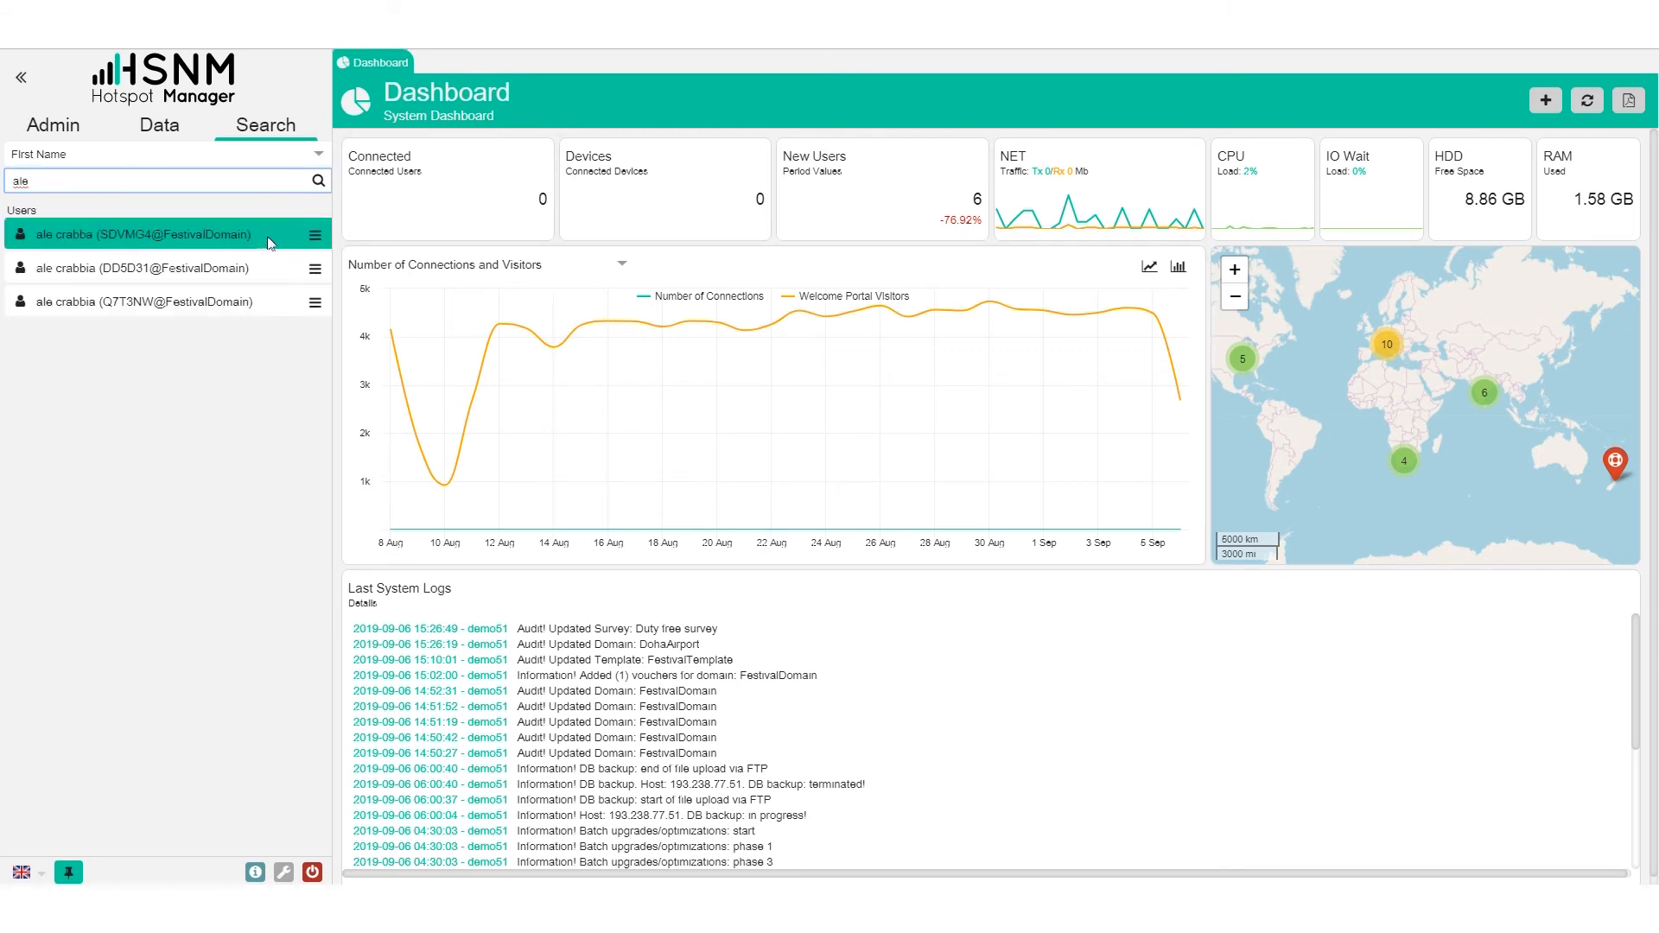
Examine the actions available for the first user found and the list of other search criteria
left_click(315, 235)
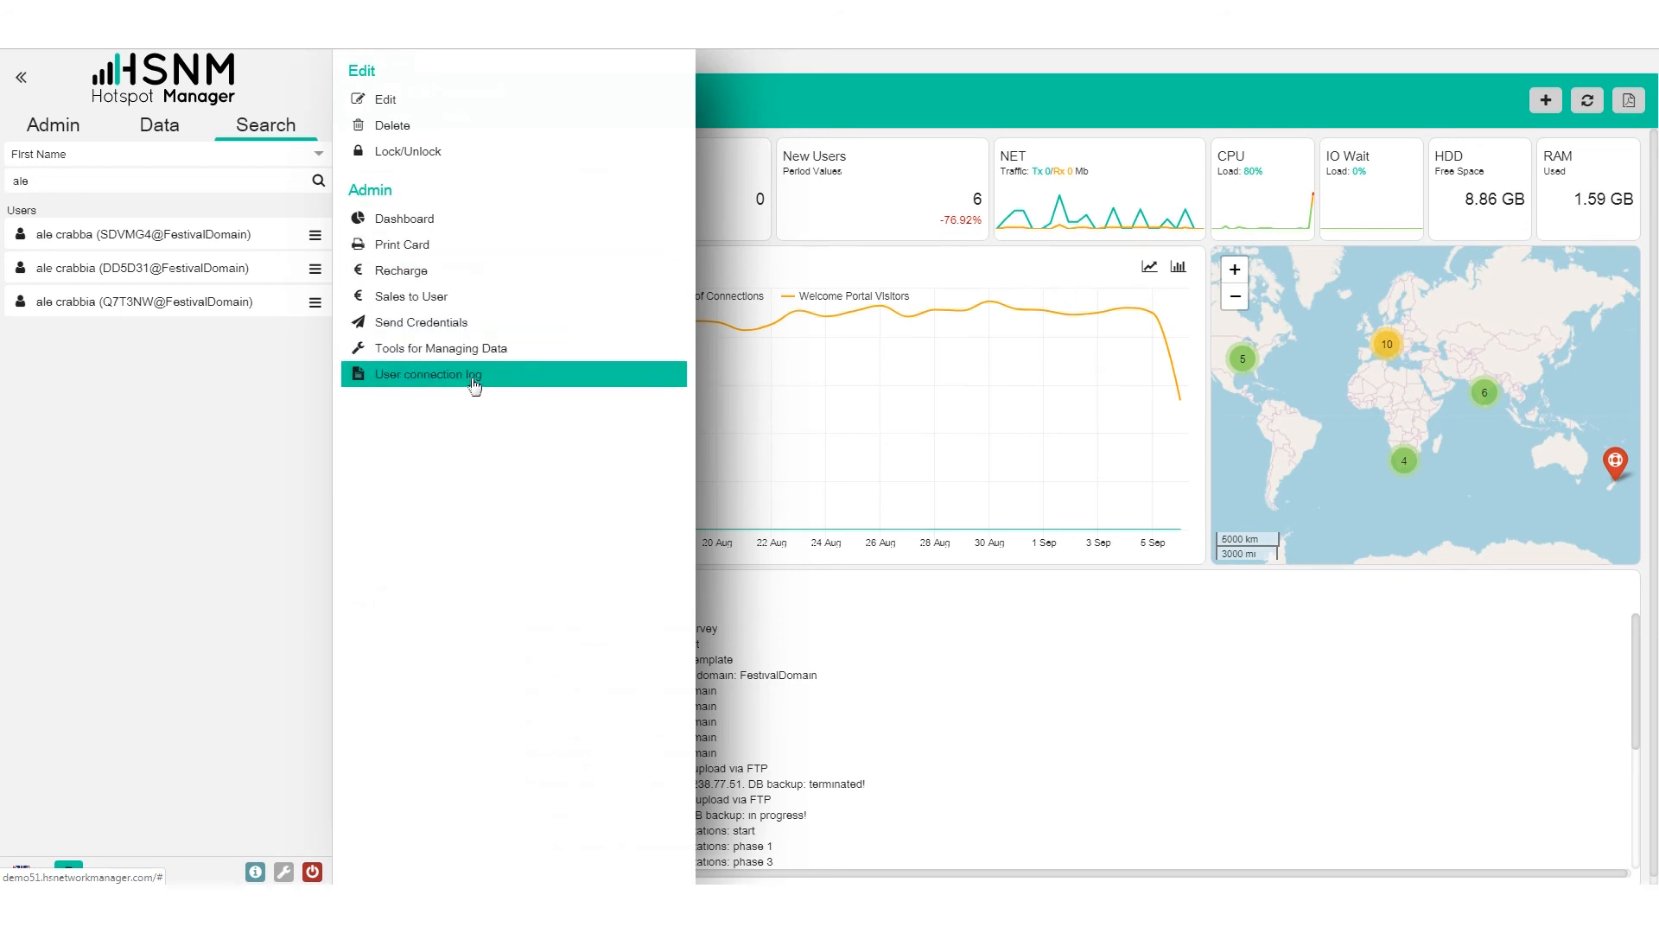
left_click(297, 410)
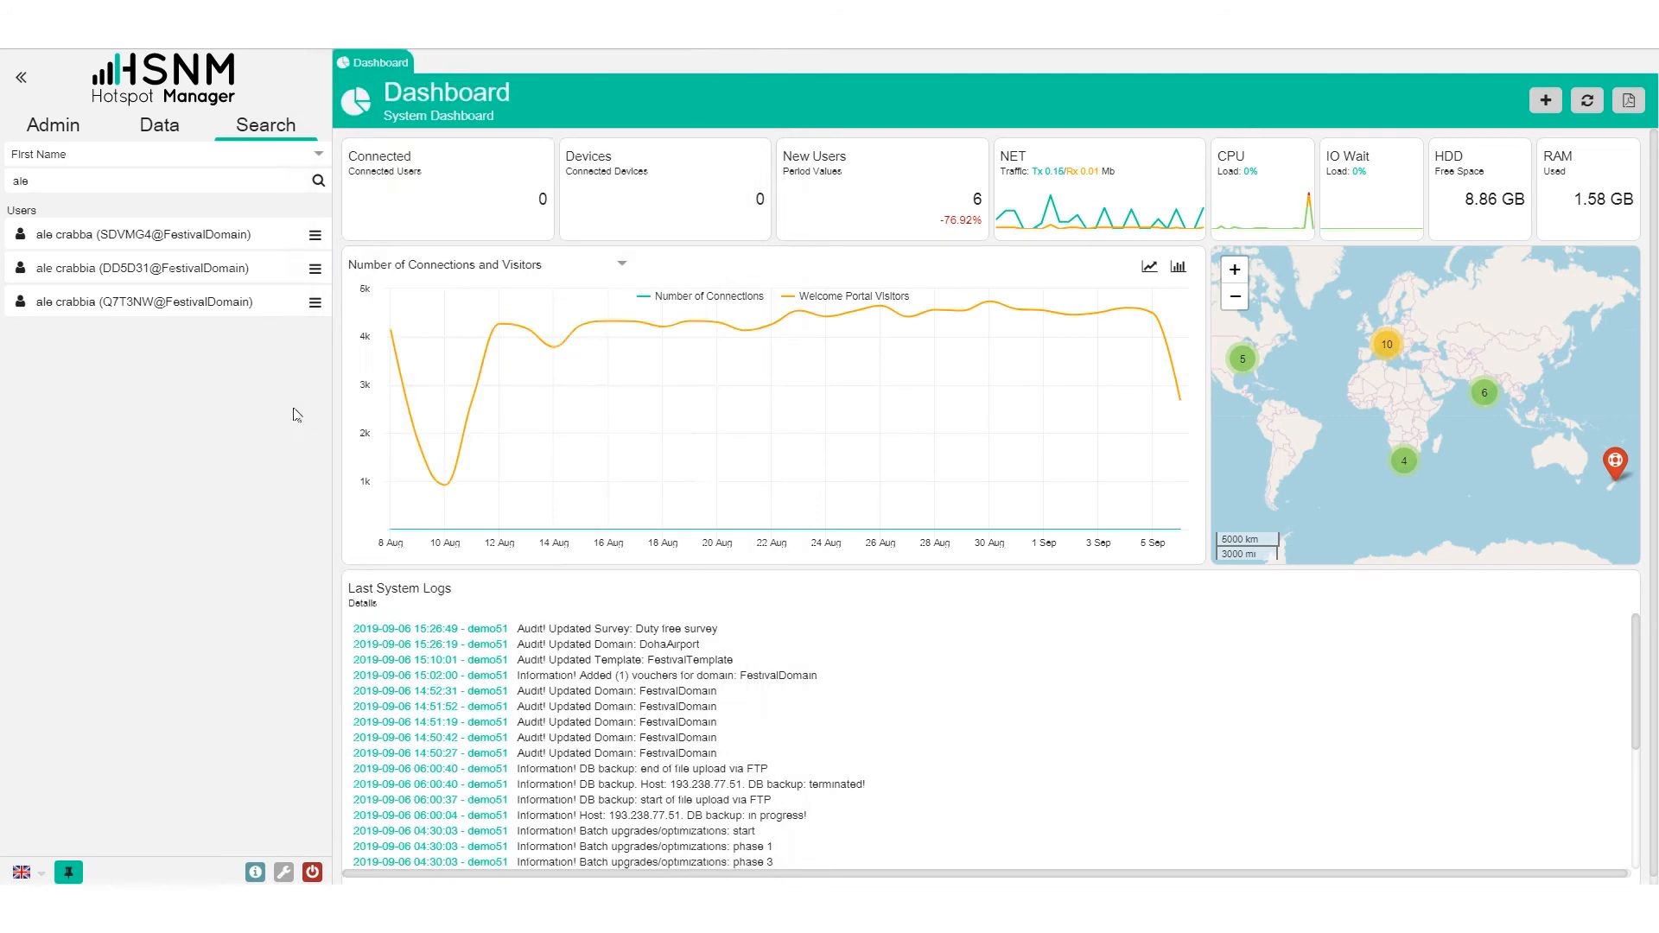
left_click(231, 155)
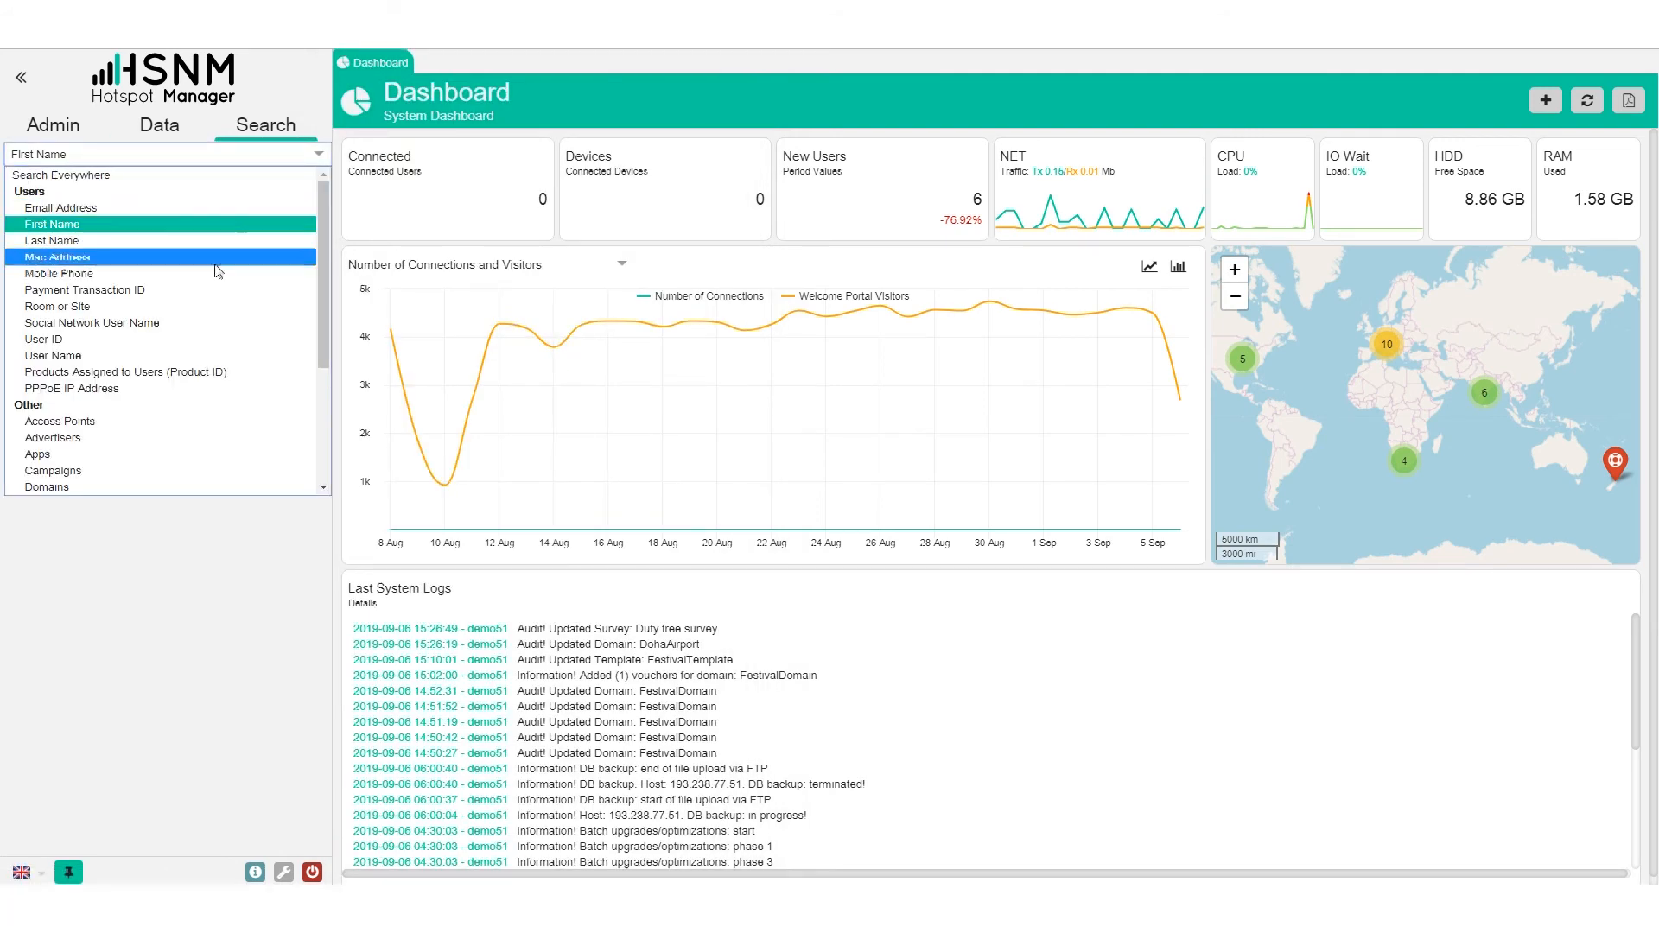
left_click(227, 549)
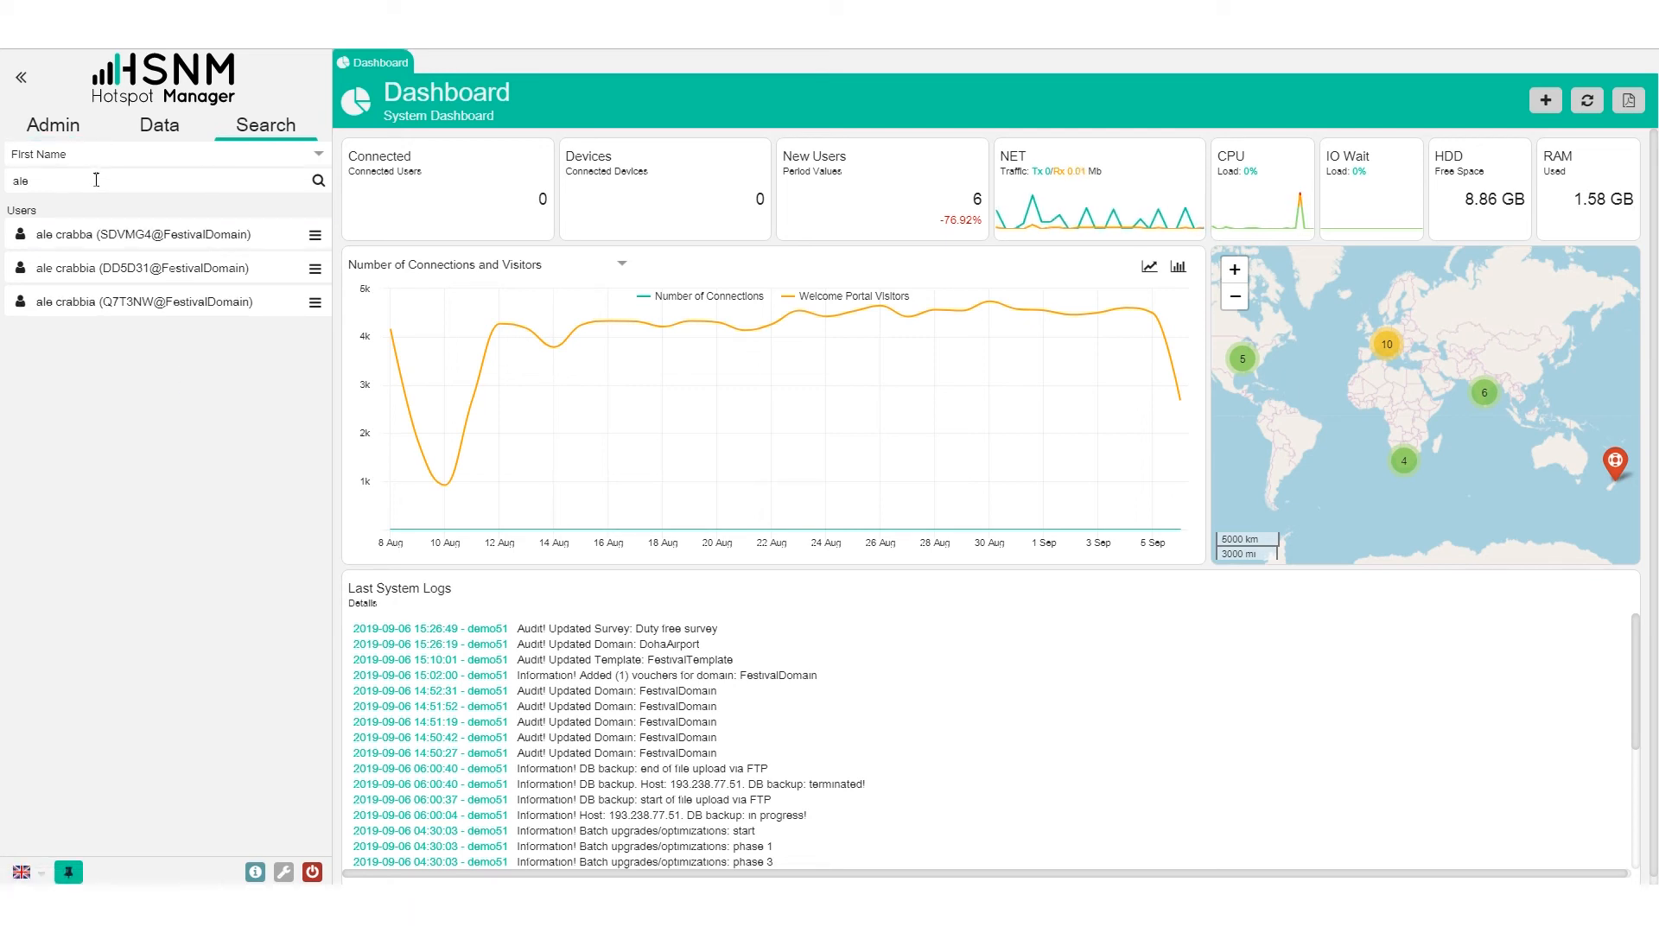
Send the access credentials to the first FestivalDomain user in the search results and dismiss the confirmation
left_click(315, 235)
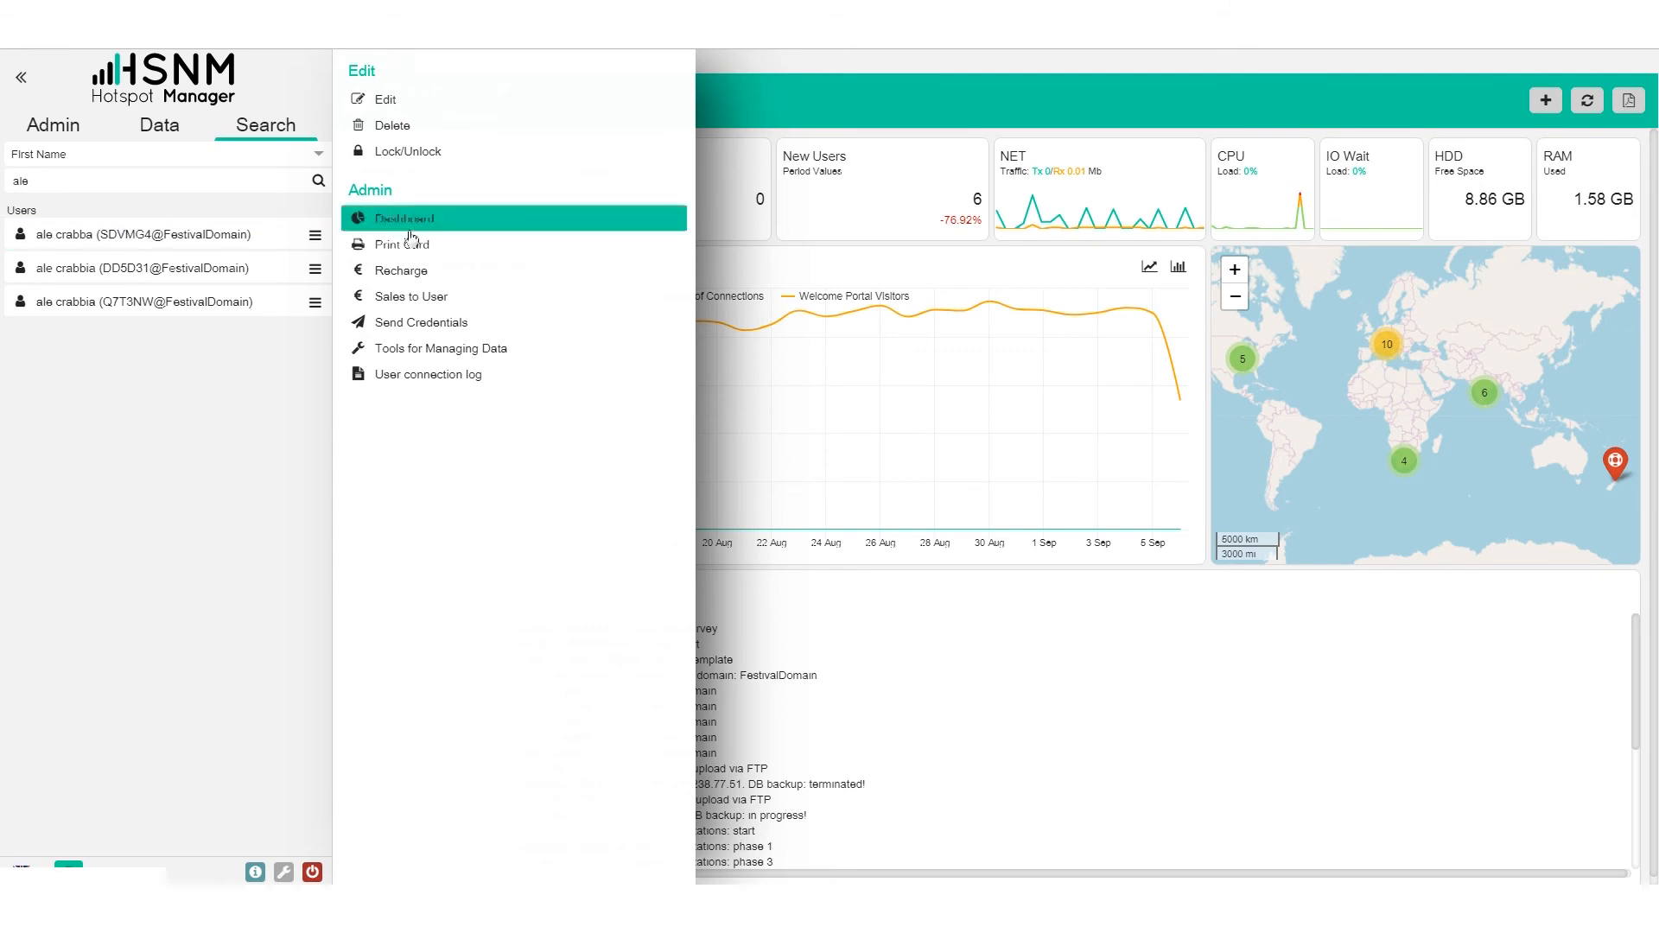
left_click(396, 336)
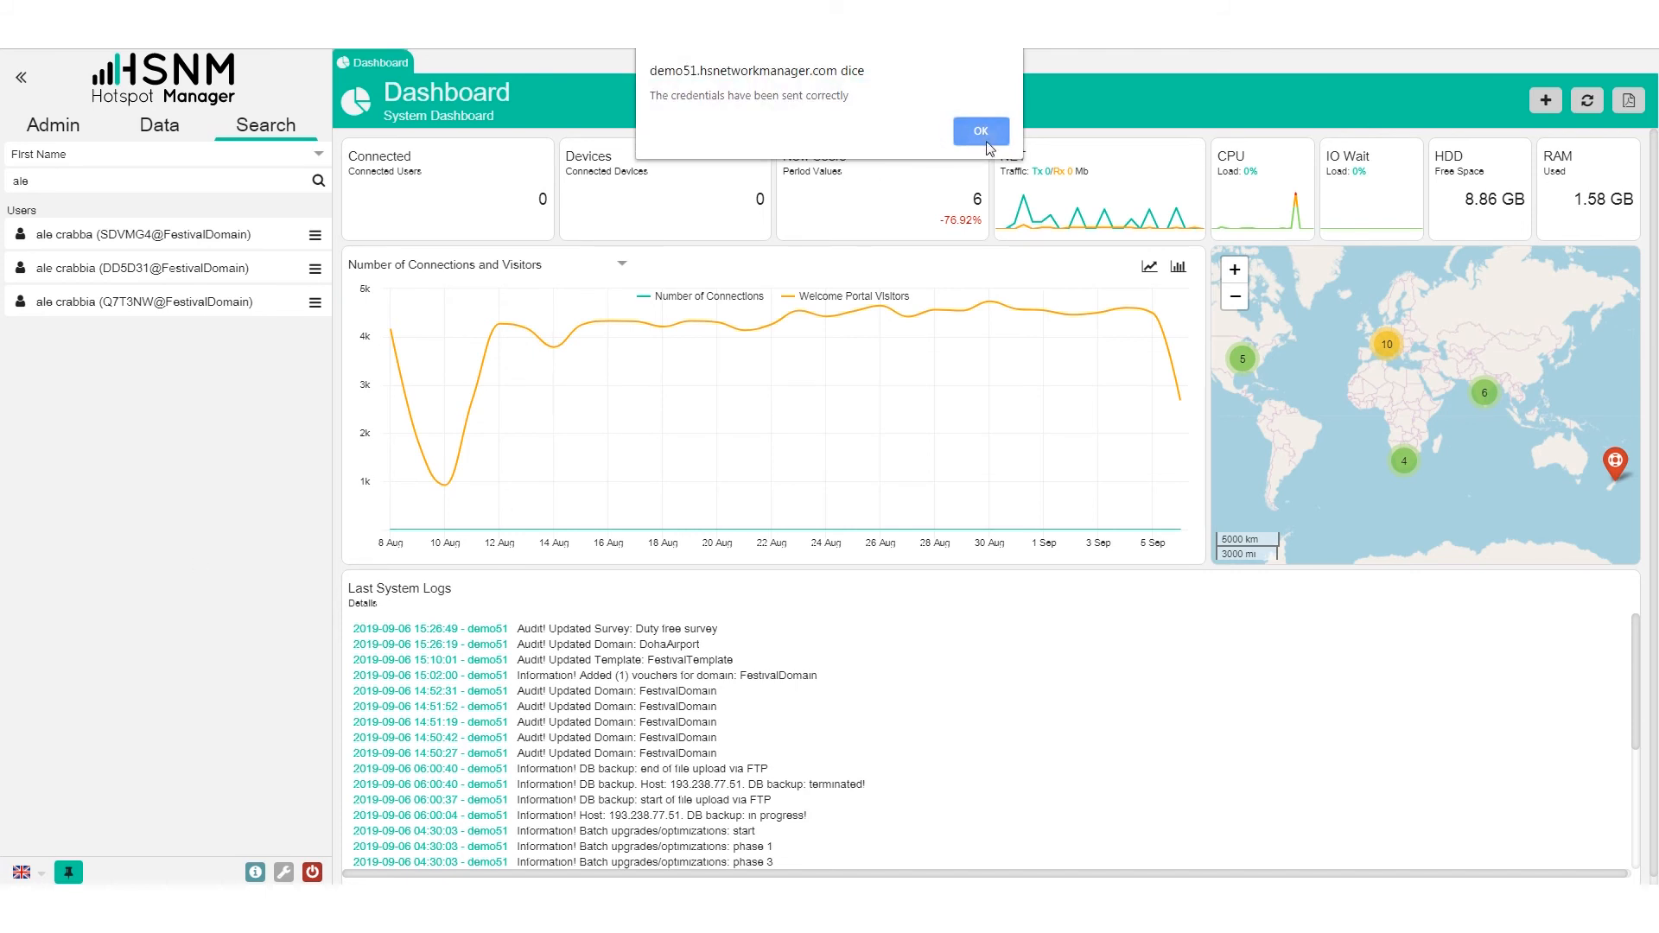
left_click(982, 139)
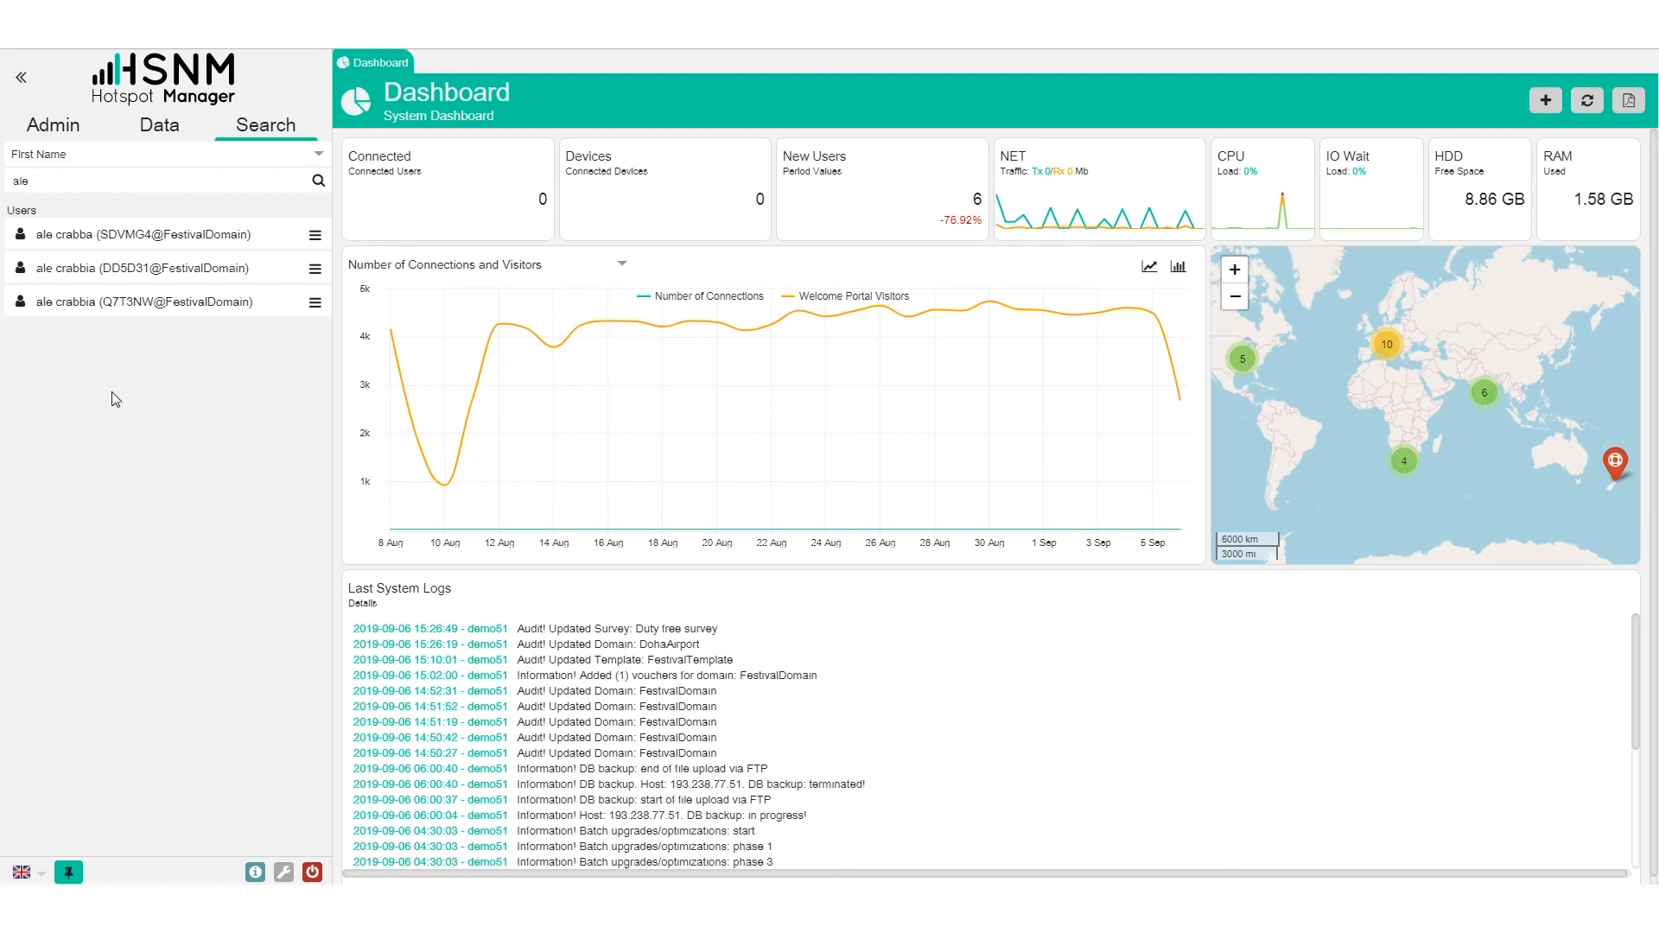
Collapse Reseller XYZ Inc in the data tree and examine the General Data section of the system's General Options
left_click(201, 132)
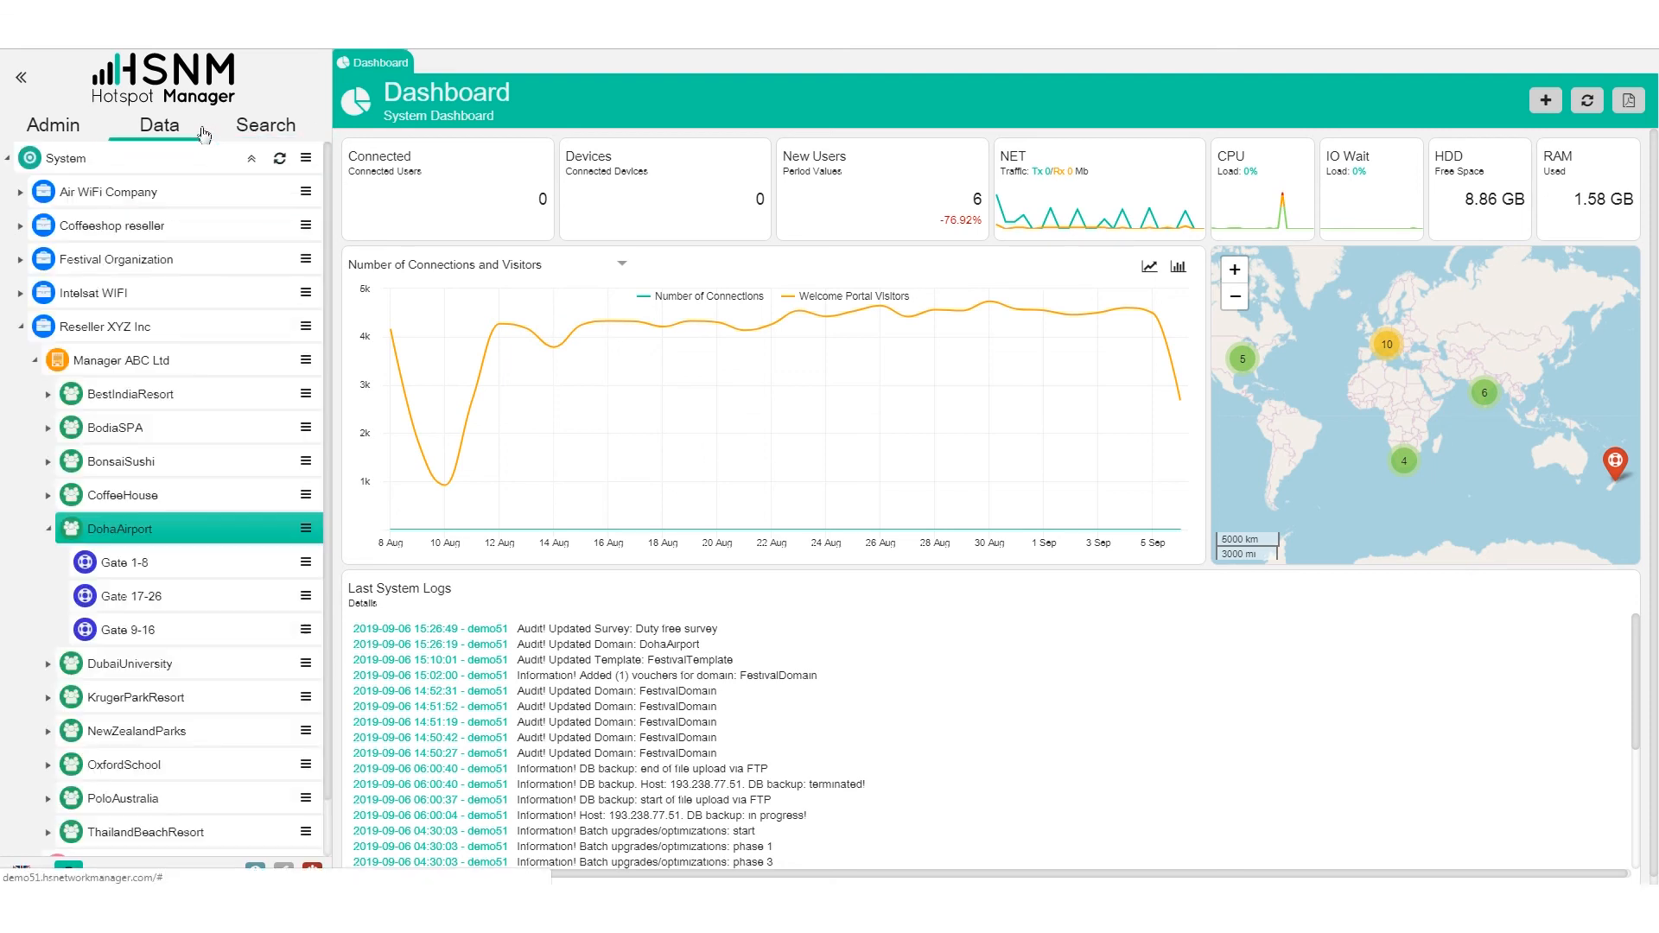
left_click(23, 328)
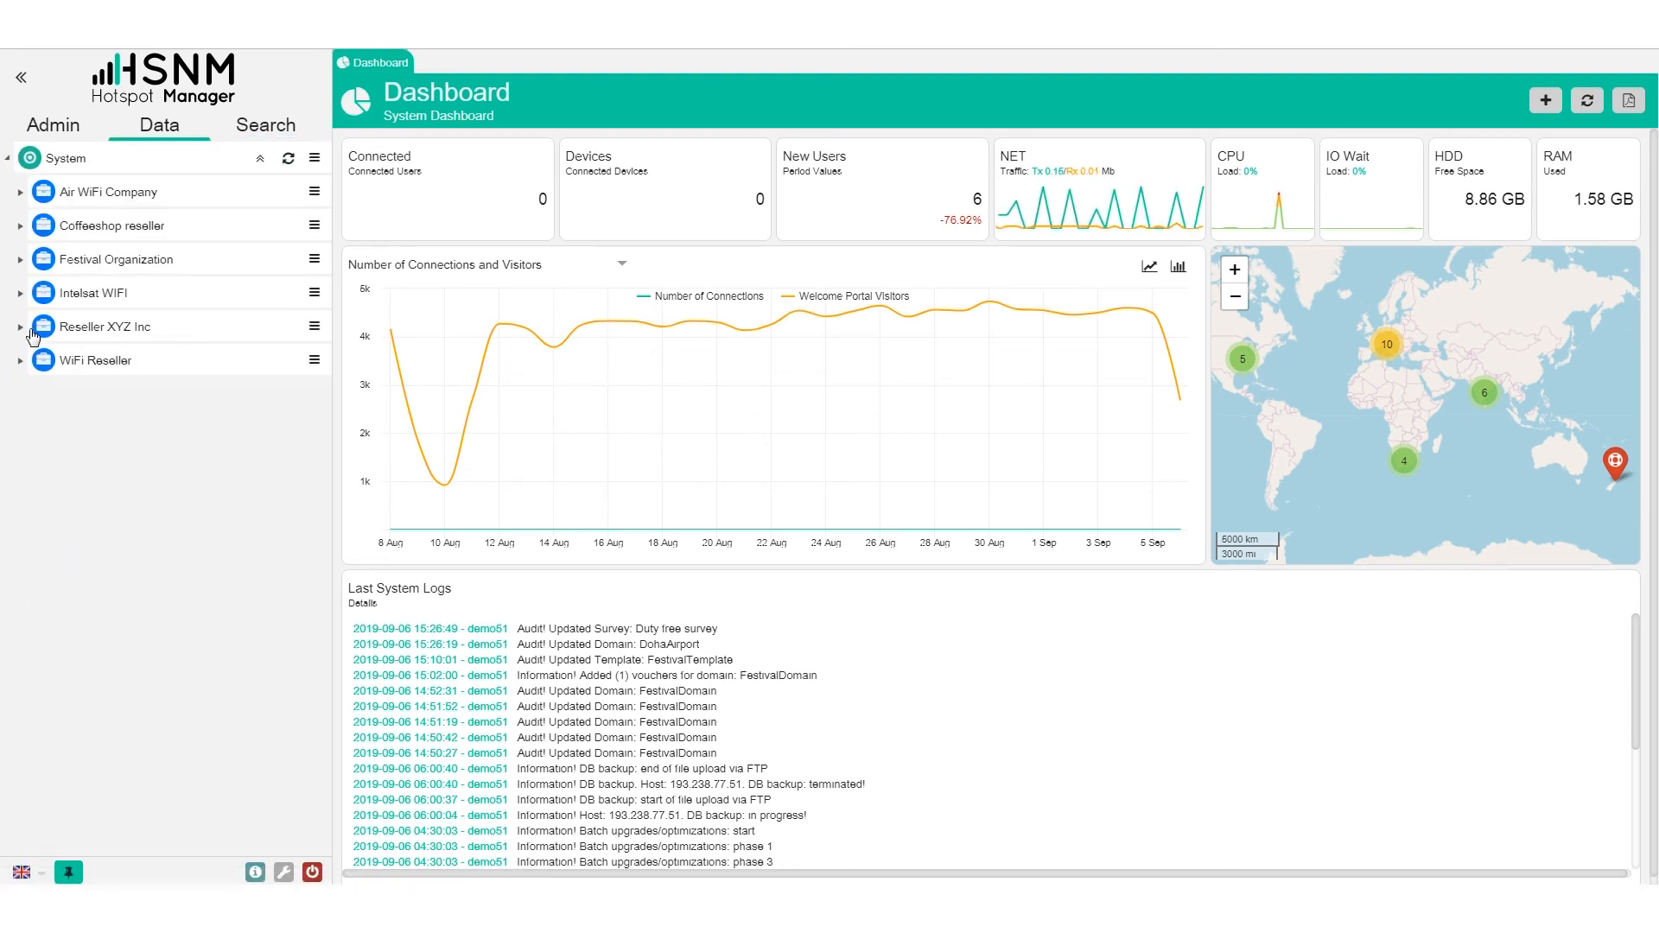
left_click(87, 131)
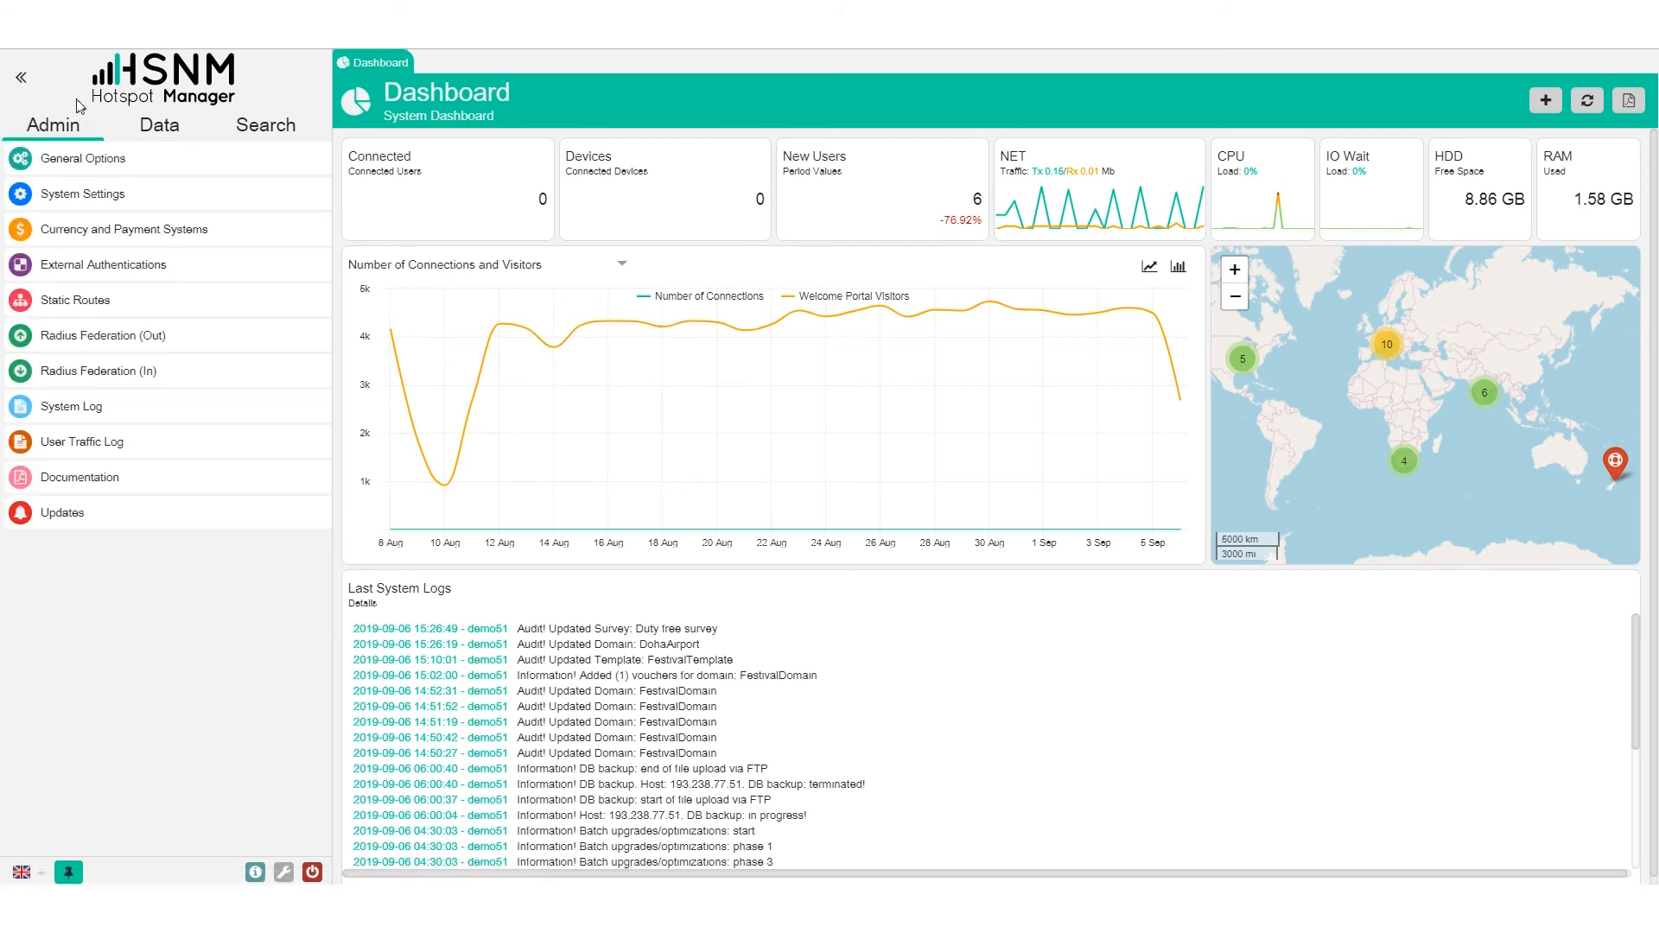
left_click(52, 156)
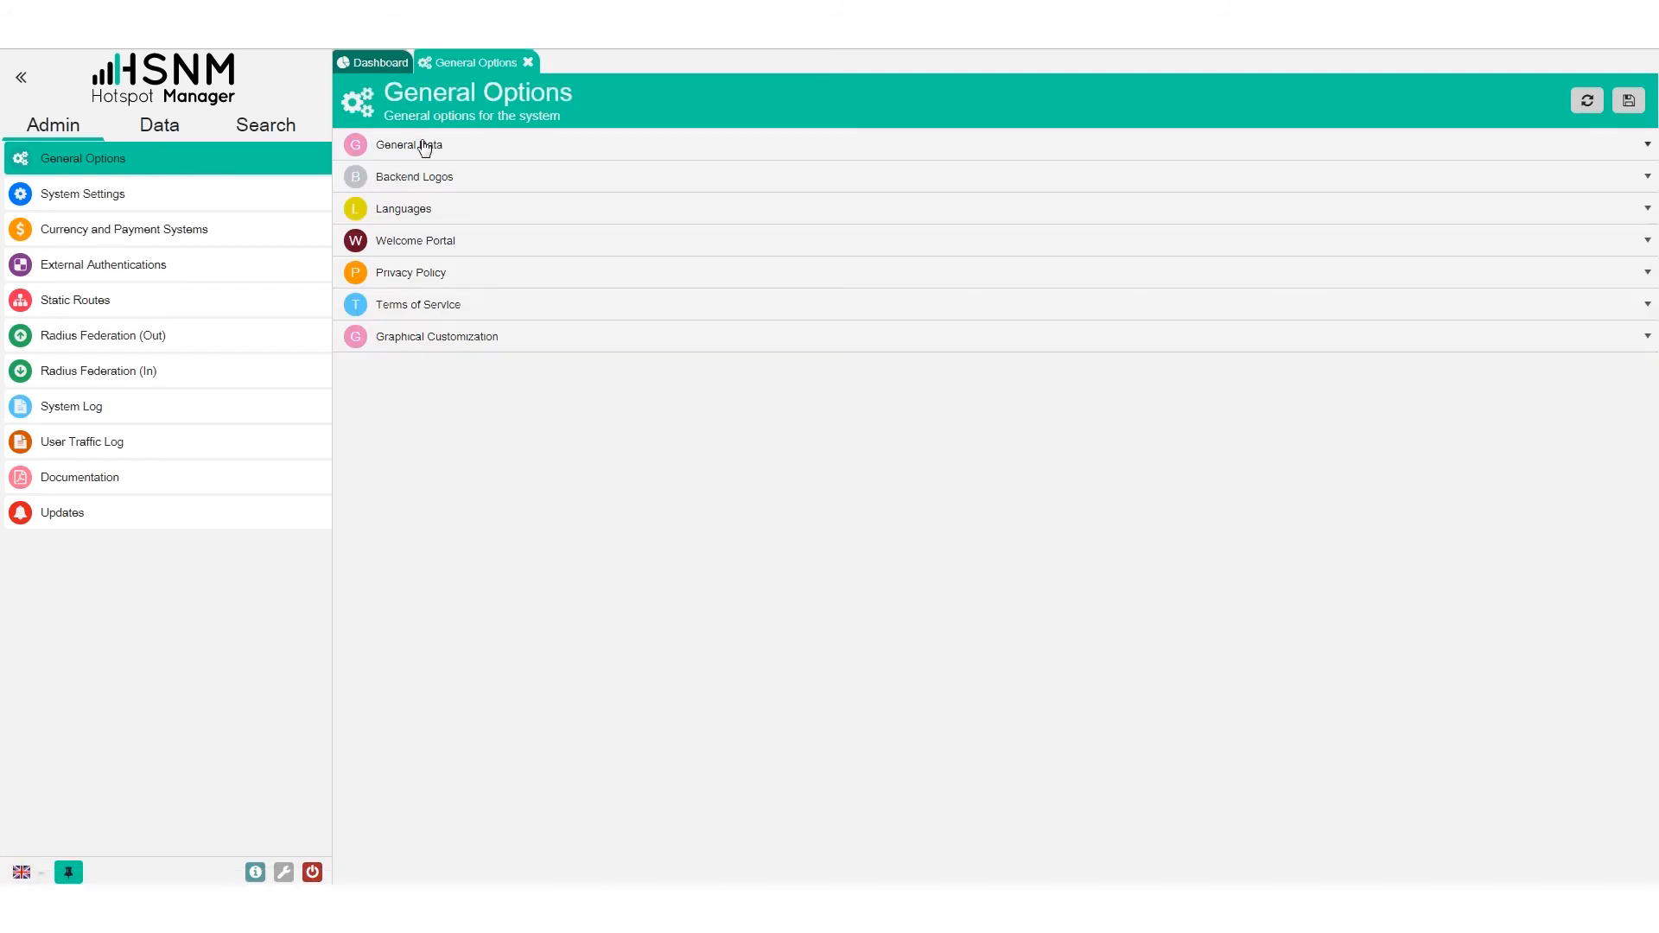
left_click(424, 146)
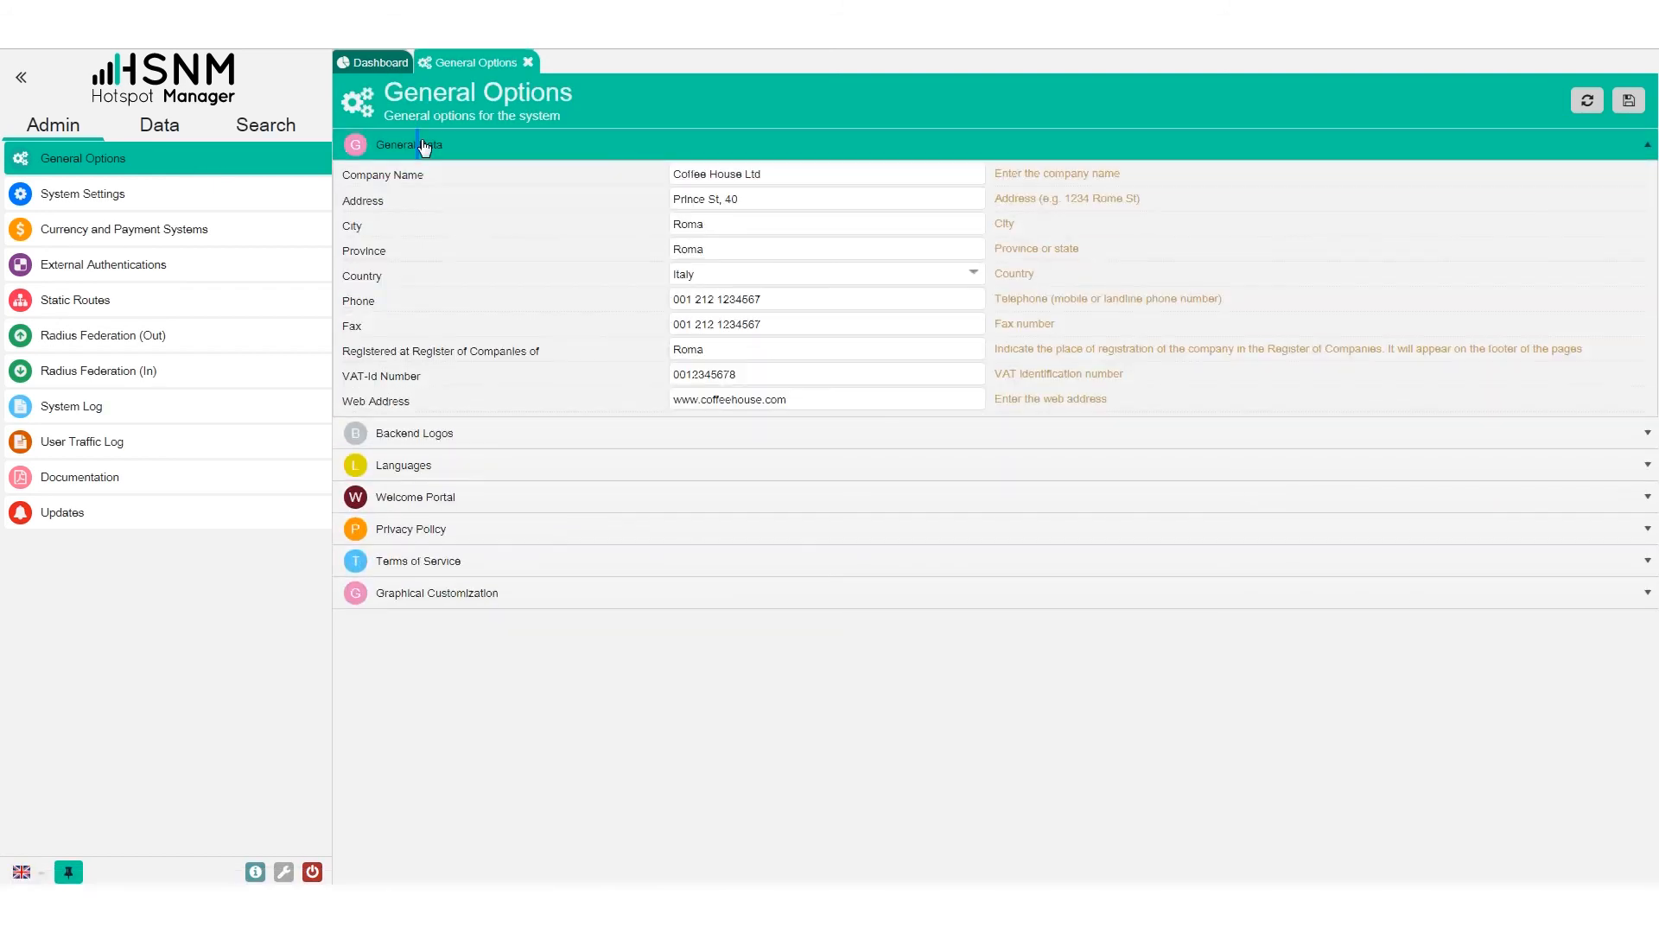
left_click(415, 145)
Examine the Network section of the System Settings and the Social Networks section of the External Authentications
left_click(111, 191)
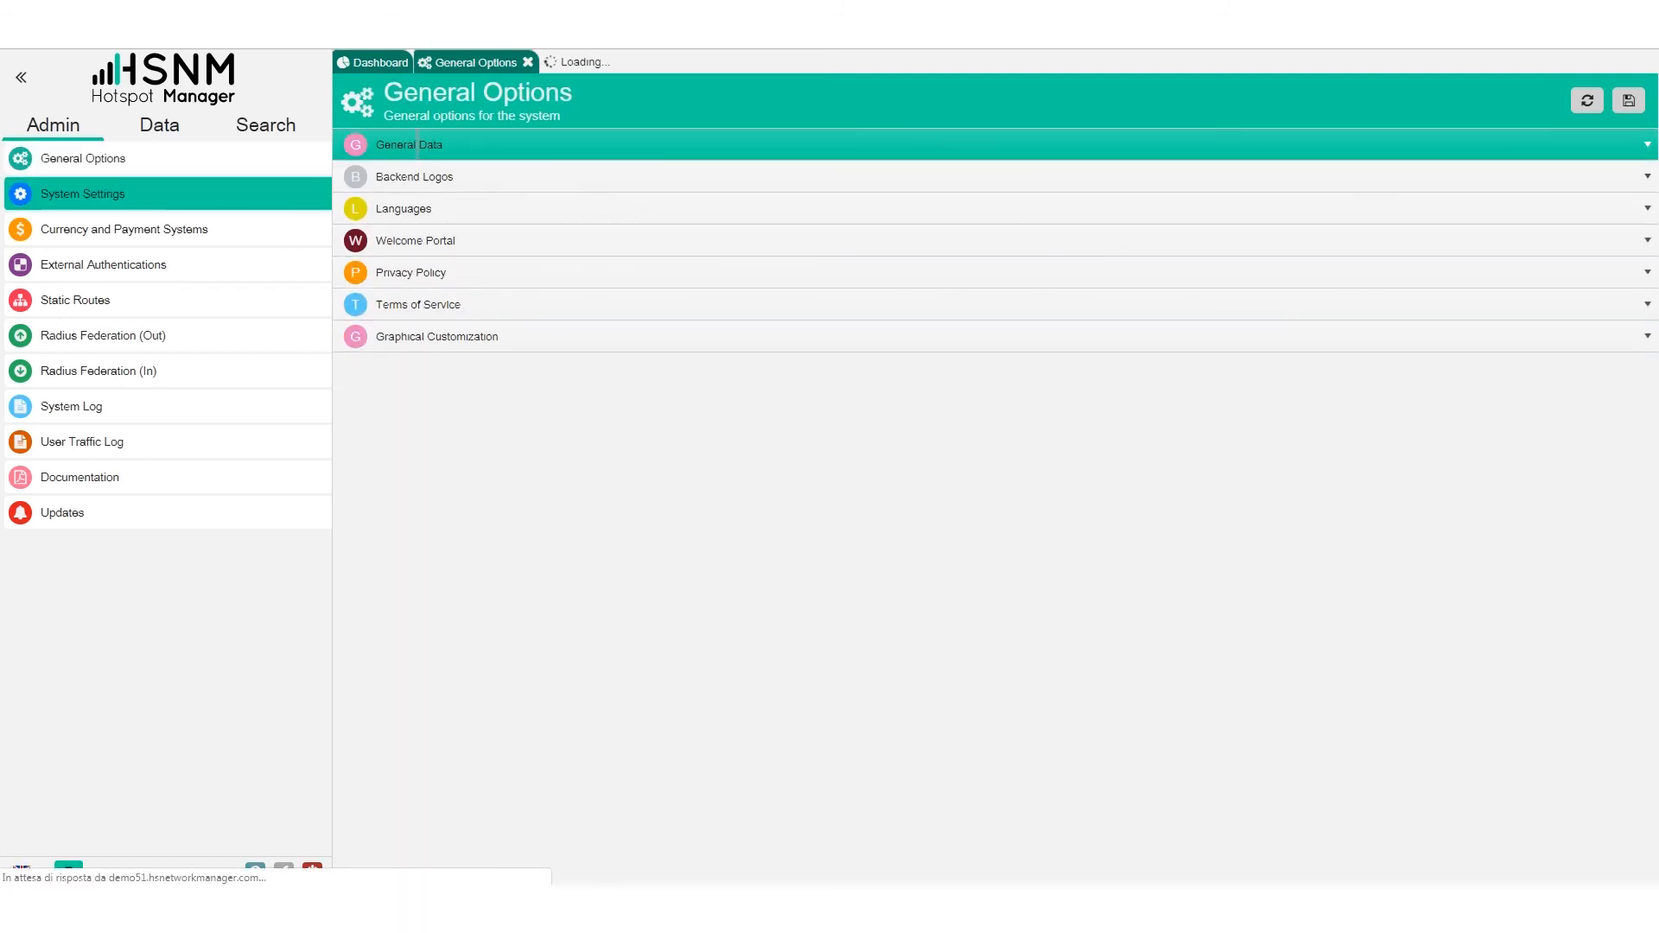
left_click(418, 178)
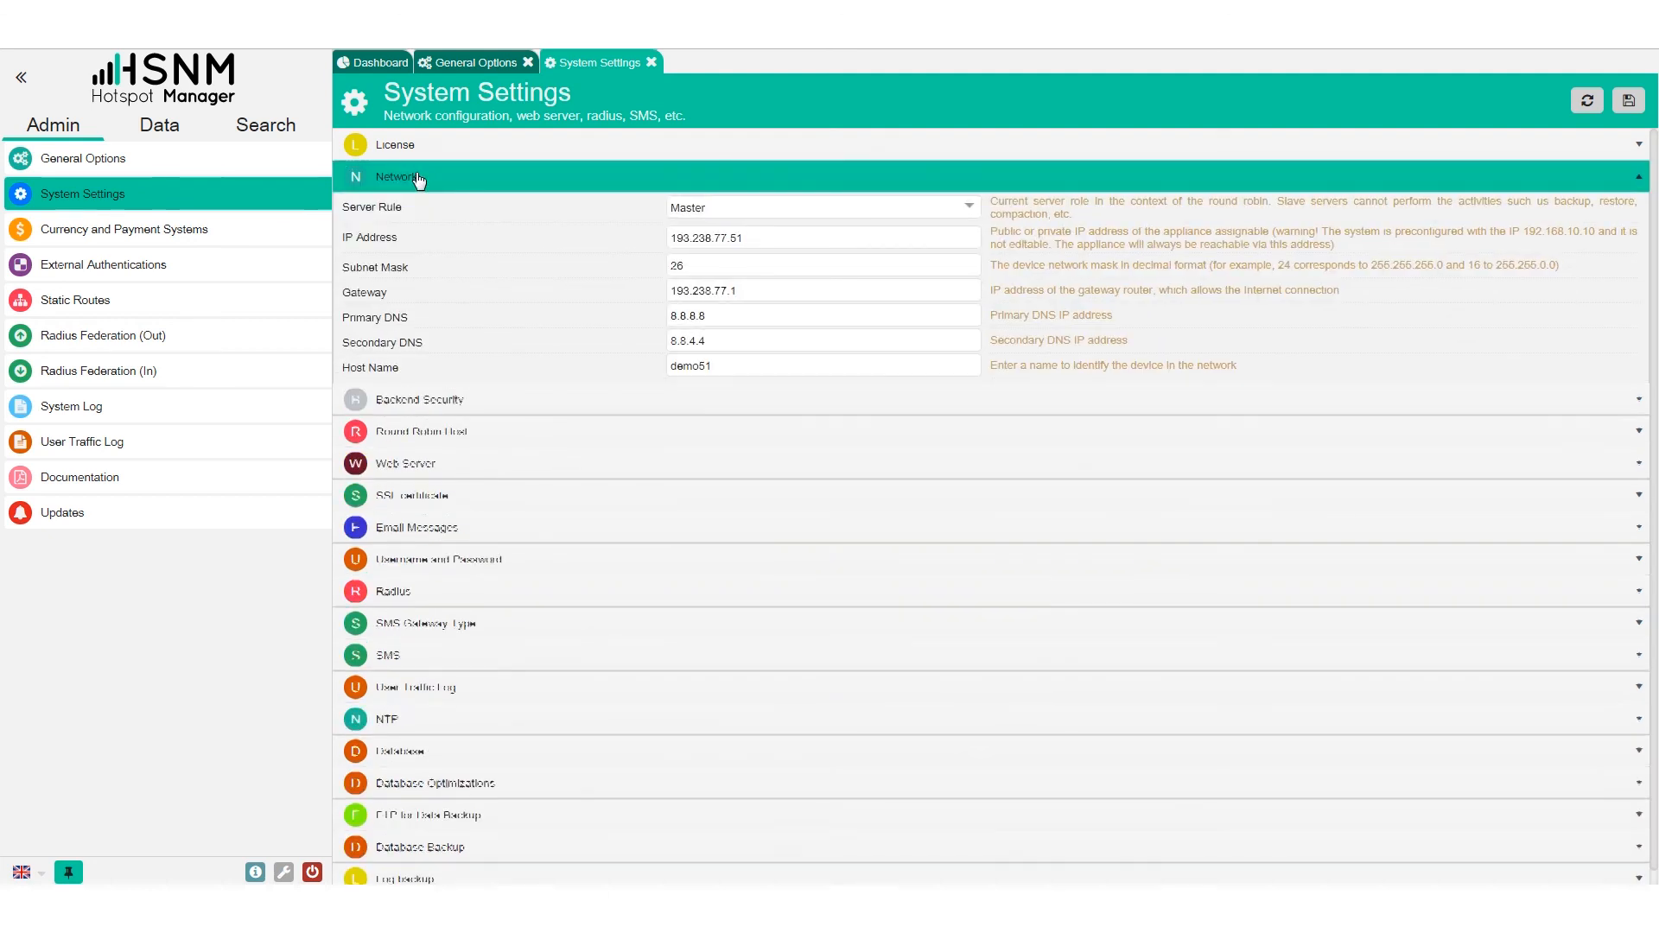
scroll(467, 578, "down", 1)
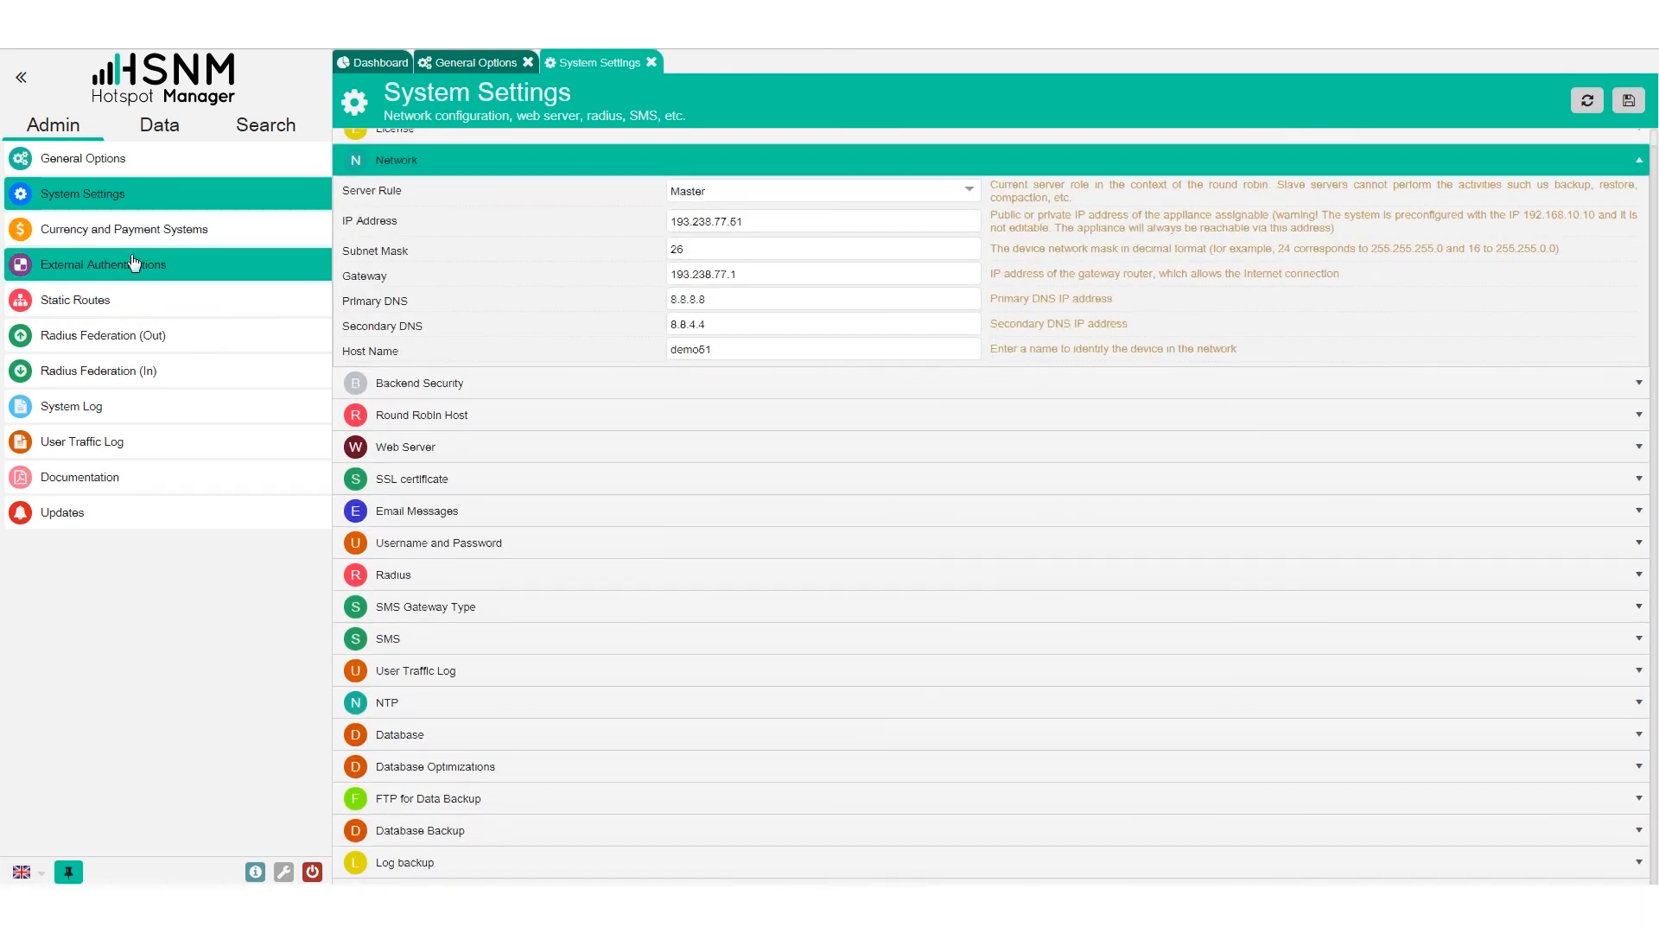
left_click(238, 265)
left_click(439, 152)
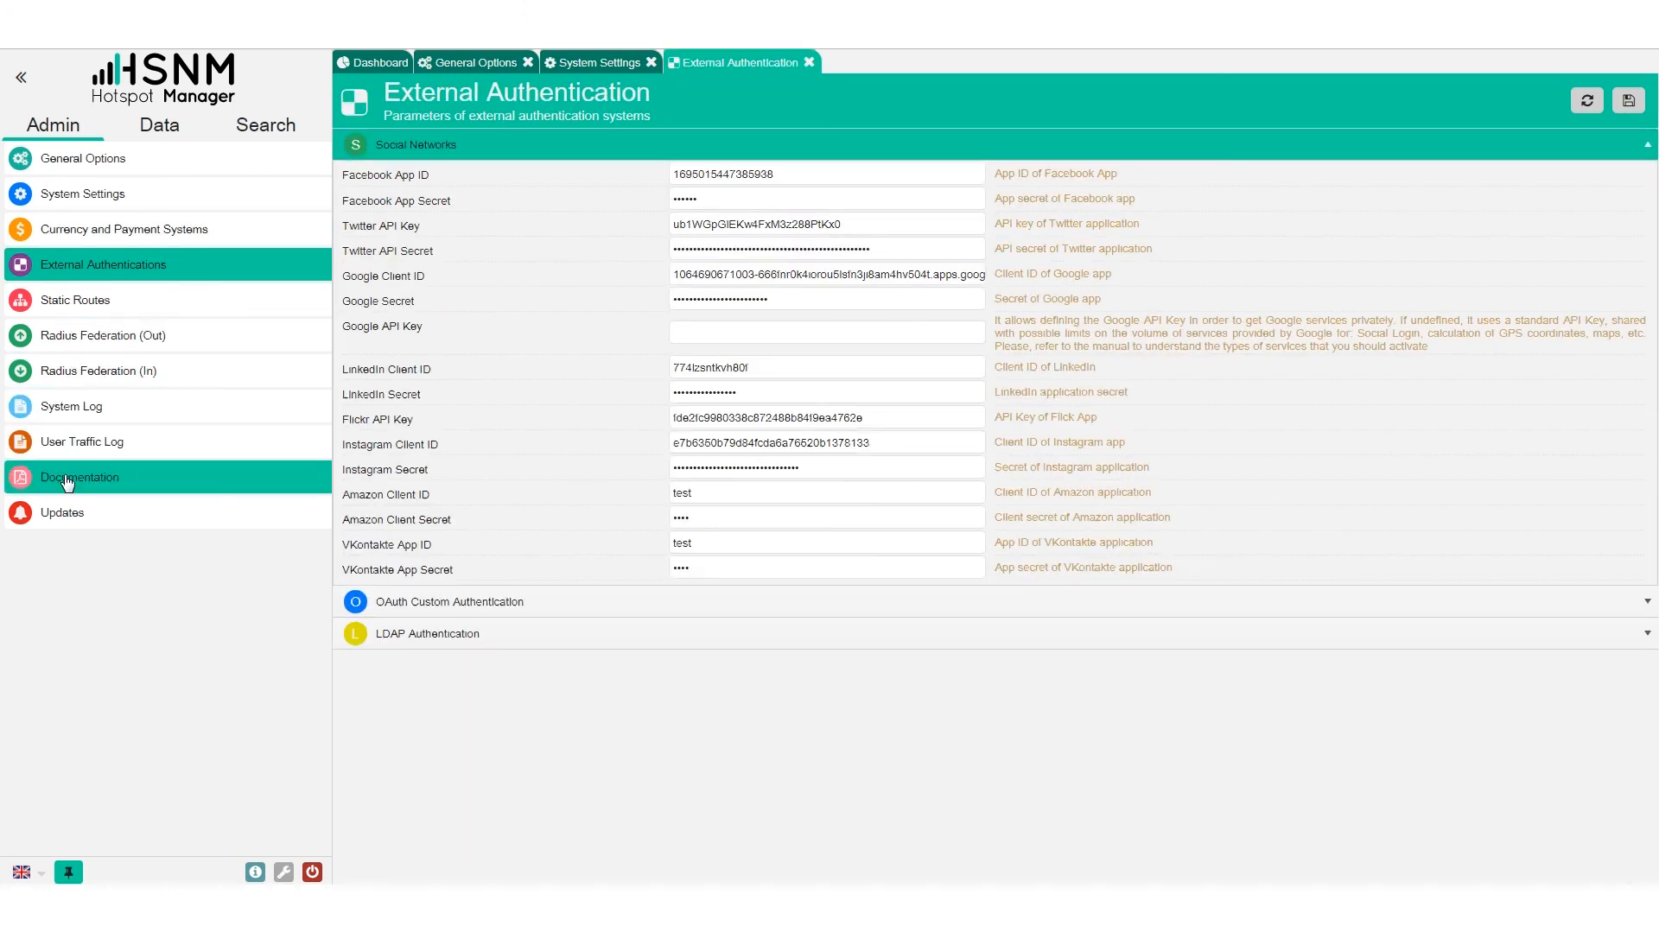
Open the system Updates page, return to the System entry in the data tree, and close the Updates page
left_click(67, 513)
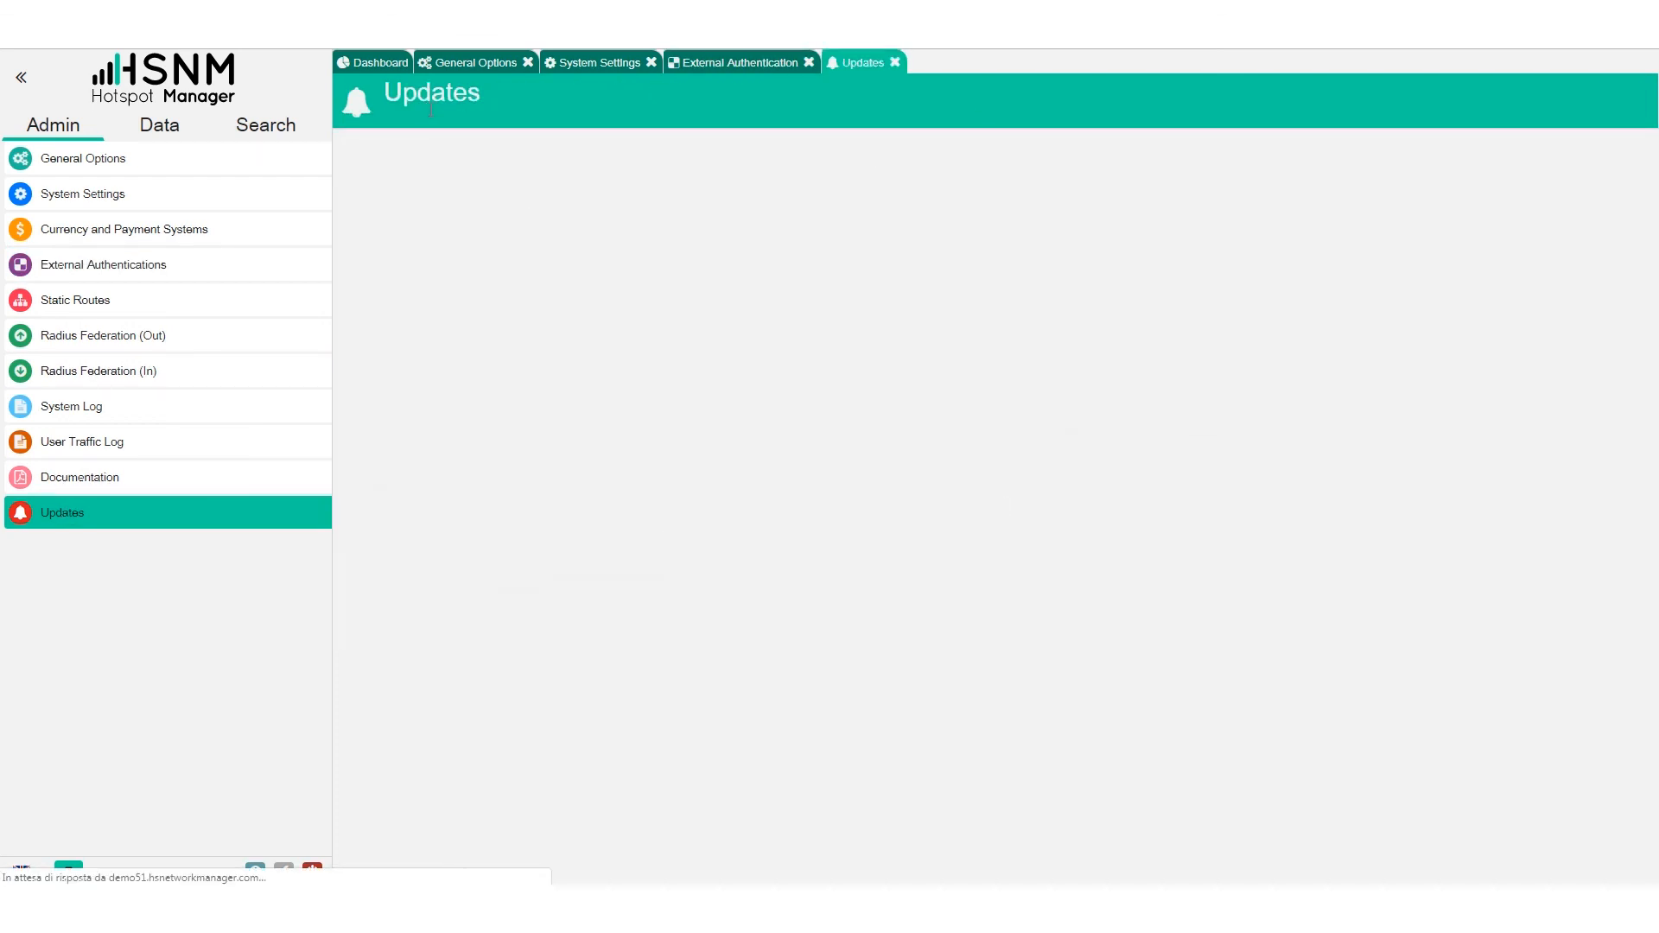
left_click(197, 132)
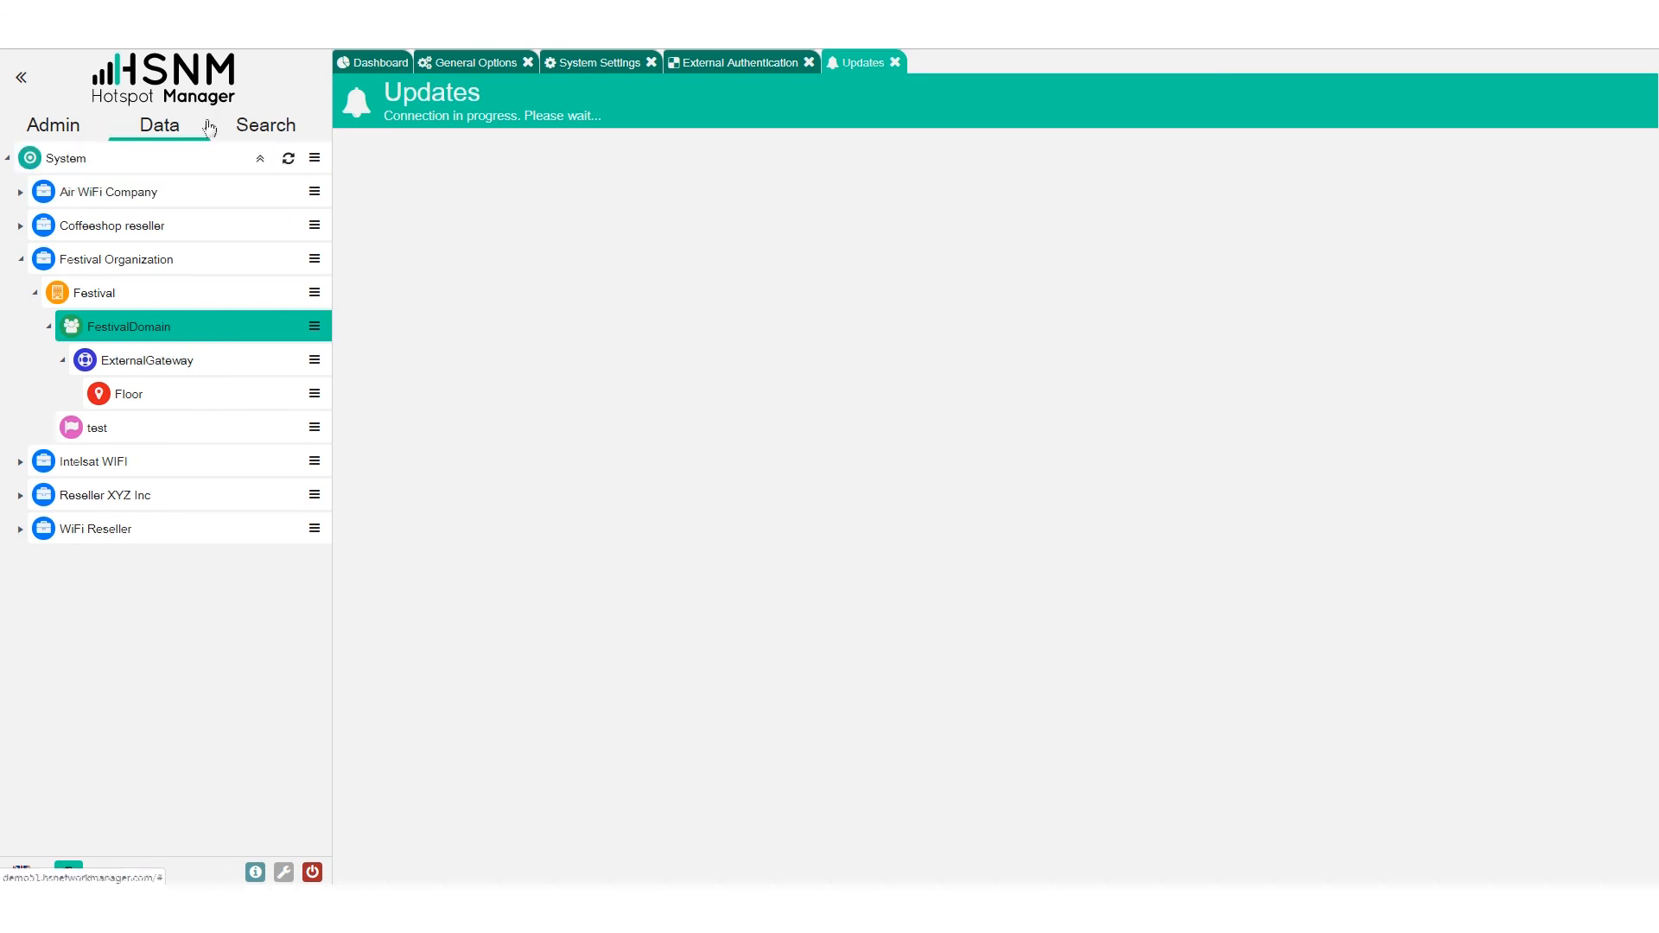
left_click(317, 161)
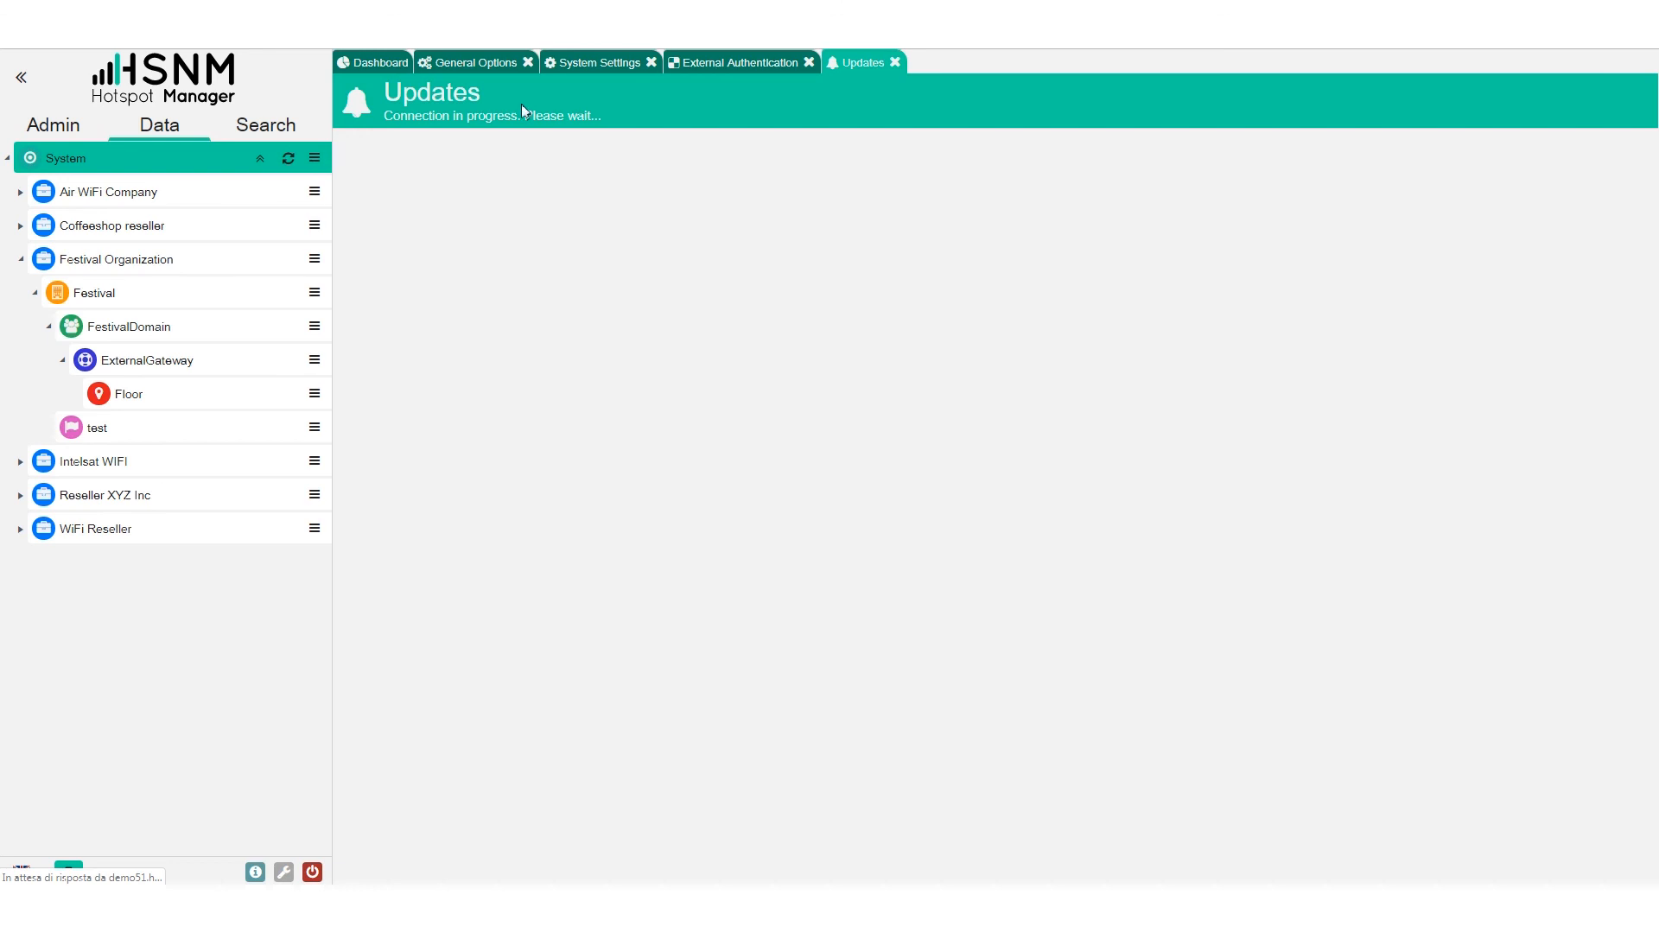
left_click(896, 62)
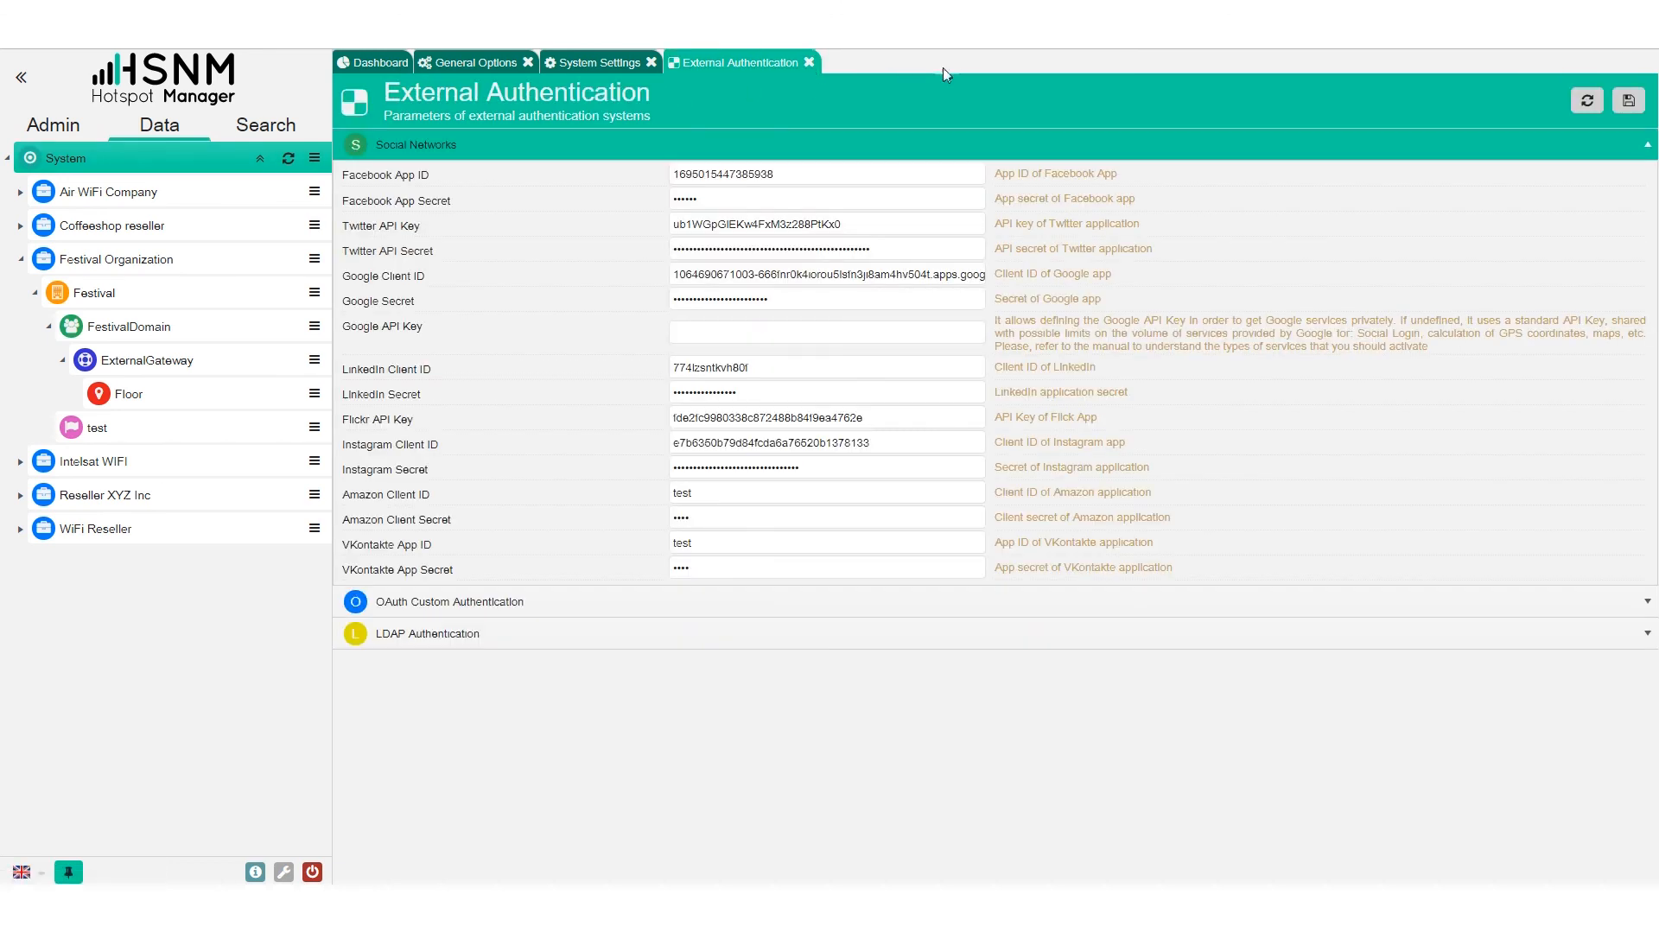